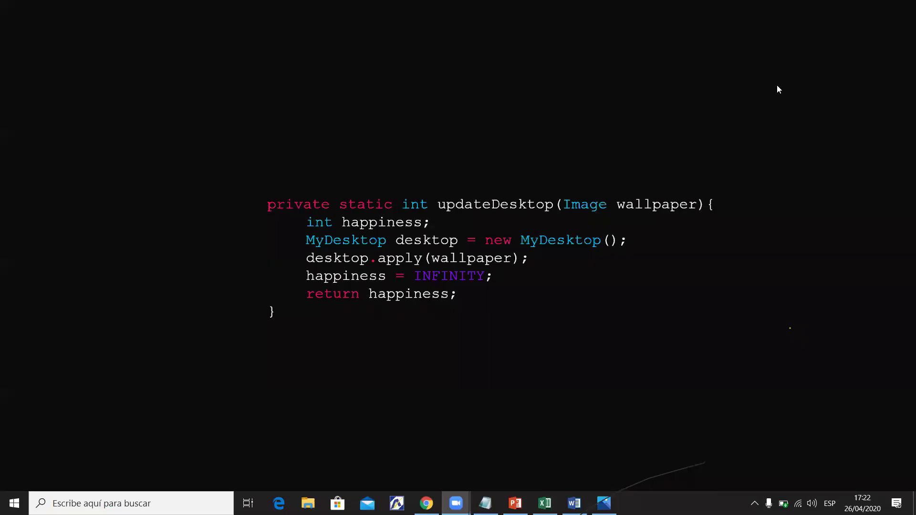
Bring Excel's Funciones I workbook forward, showing the Ejercicio 1 sales report.
{"action": "key", "text": "alt+Tab"}
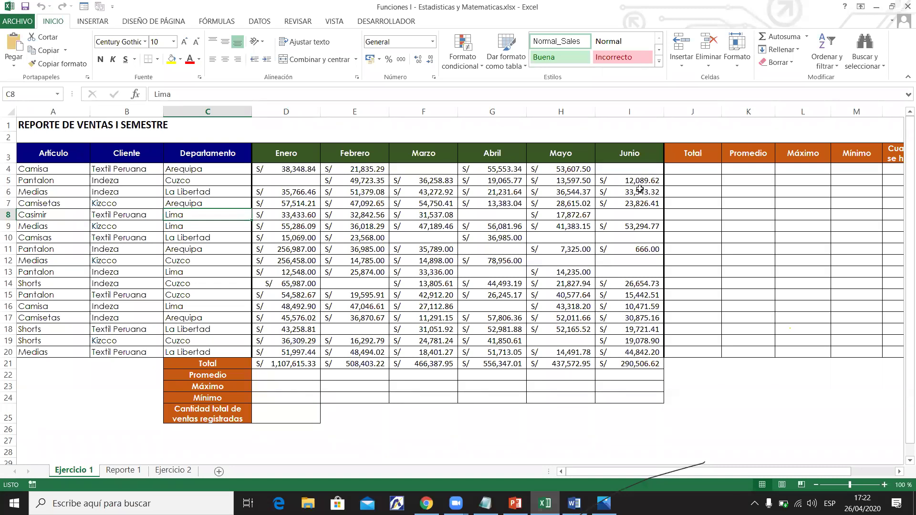
{"action": "left_click_drag", "start_coordinate": [735, 469], "coordinate": [637, 461]}
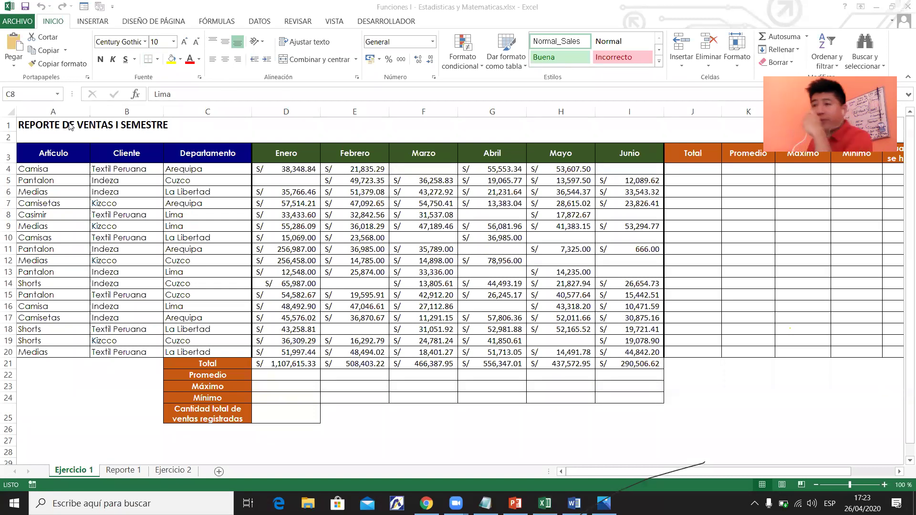
{"action": "left_click_drag", "start_coordinate": [89, 125], "coordinate": [160, 125]}
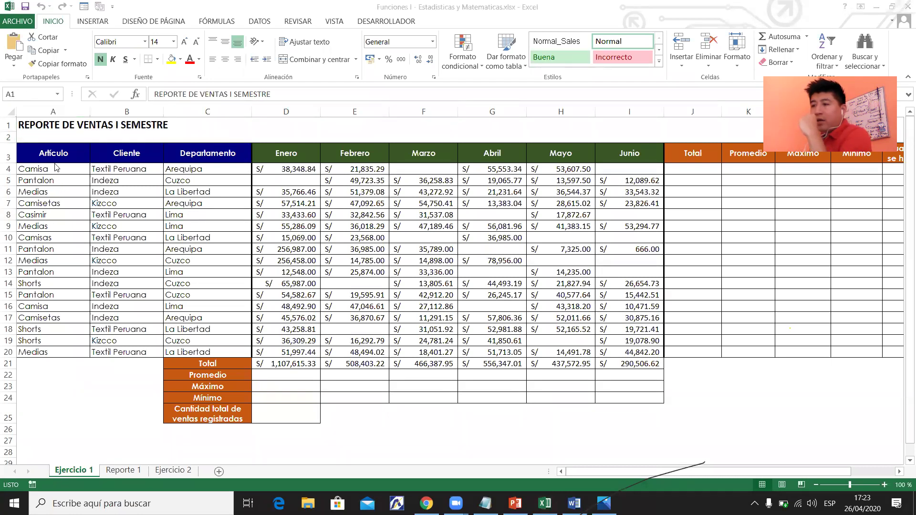
{"action": "key", "text": "alt+Tab"}
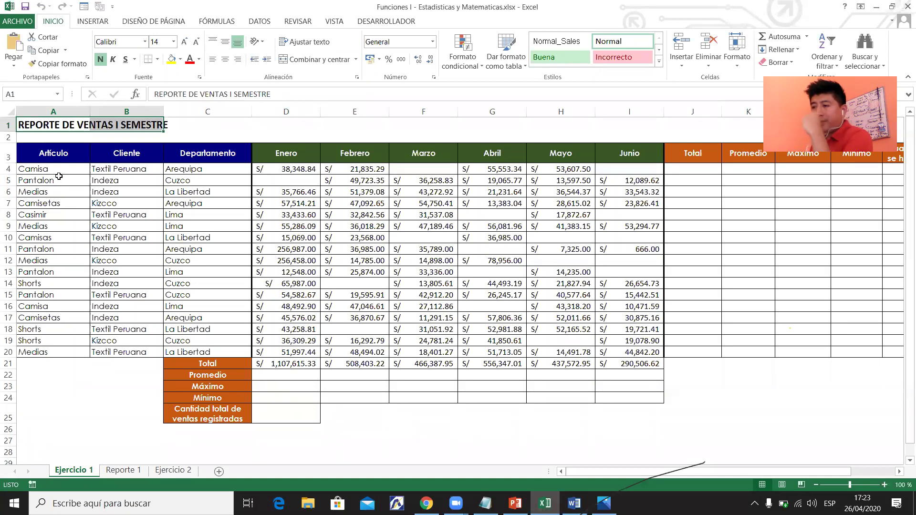
{"action": "left_click_drag", "start_coordinate": [54, 352], "coordinate": [54, 181]}
{"action": "left_click_drag", "start_coordinate": [127, 169], "coordinate": [133, 352]}
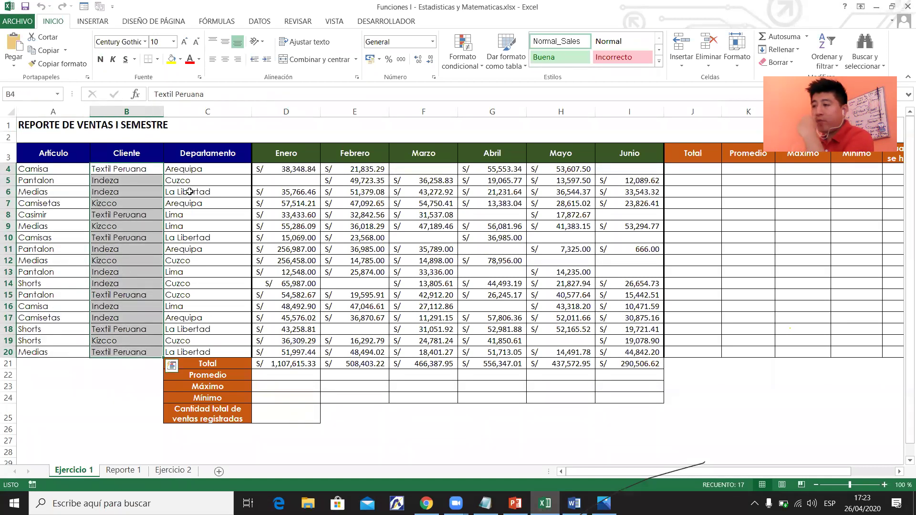
{"action": "left_click_drag", "start_coordinate": [209, 172], "coordinate": [198, 352]}
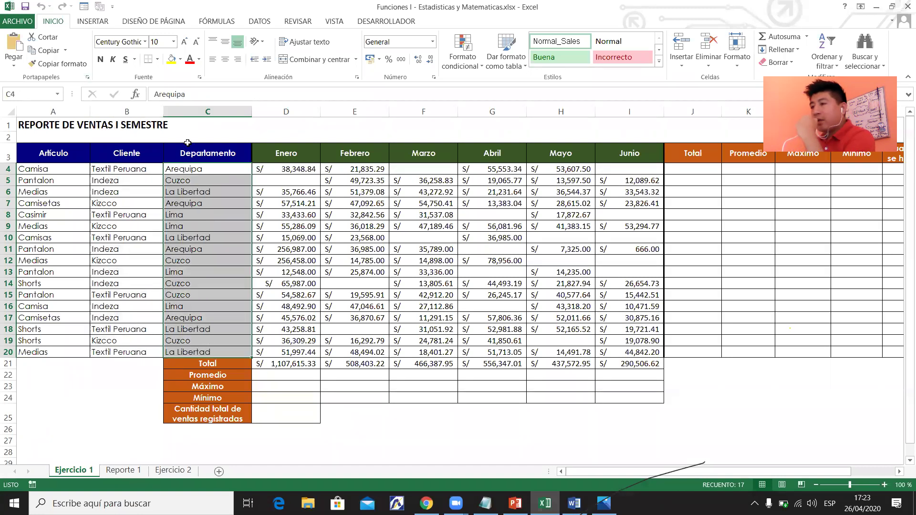
{"action": "left_click_drag", "start_coordinate": [279, 154], "coordinate": [648, 144]}
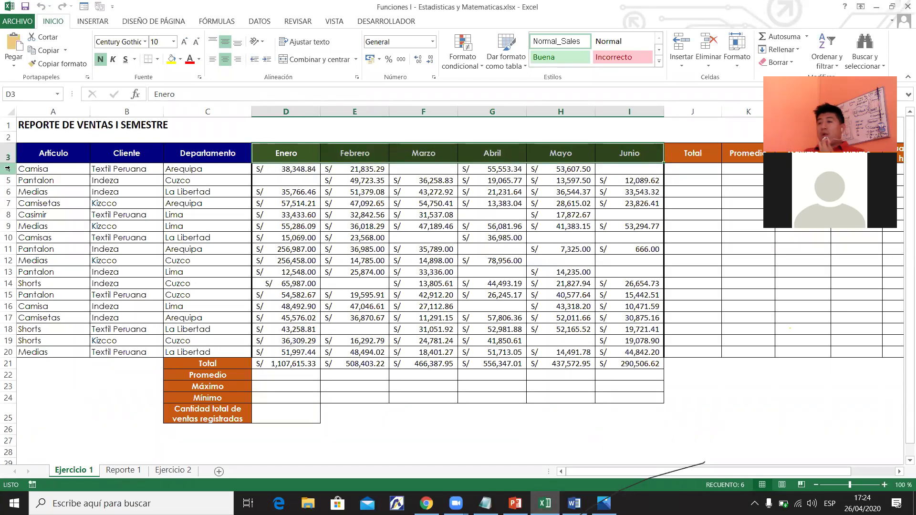
{"action": "left_click", "coordinate": [57, 170]}
{"action": "left_click", "coordinate": [123, 170]}
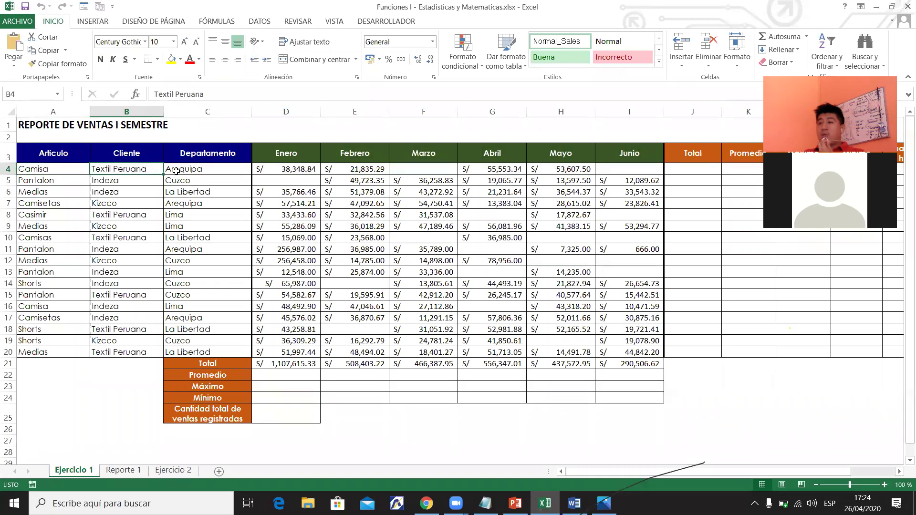
{"action": "left_click", "coordinate": [223, 173]}
{"action": "left_click_drag", "start_coordinate": [296, 172], "coordinate": [360, 171]}
{"action": "left_click", "coordinate": [429, 169]}
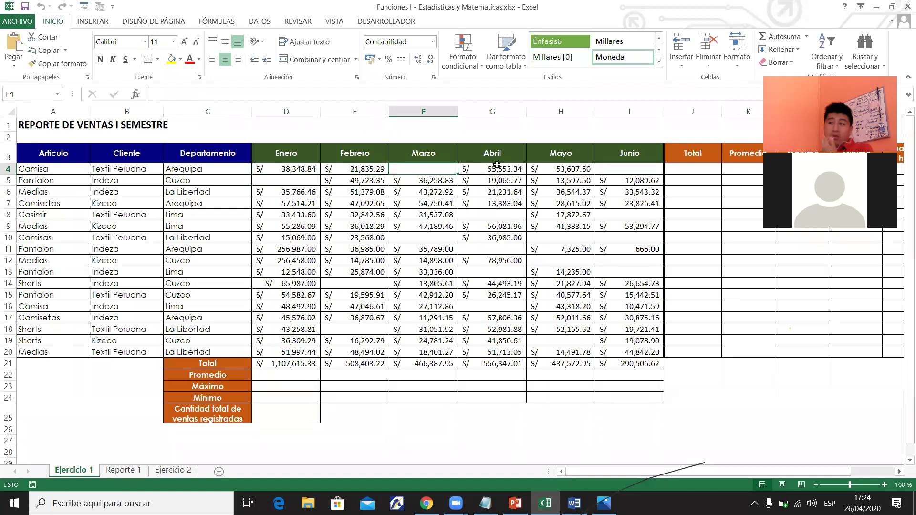
{"action": "left_click", "coordinate": [644, 171]}
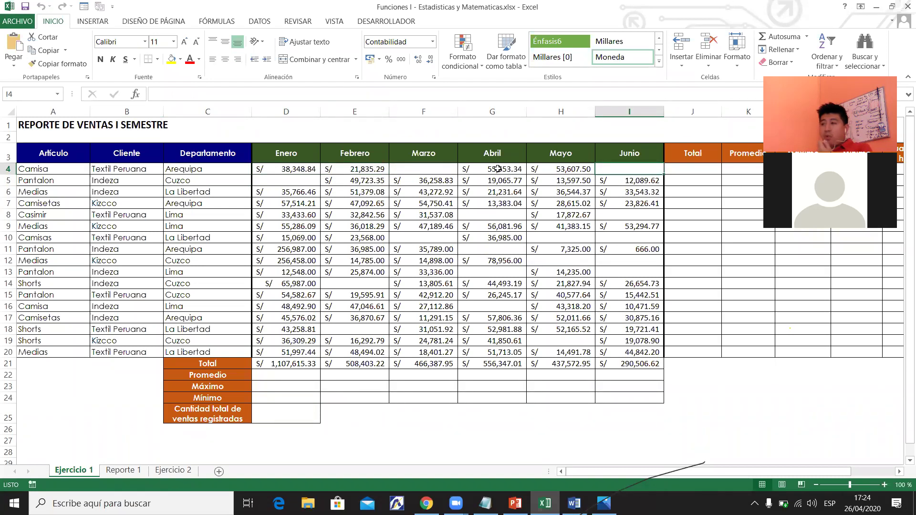
{"action": "left_click_drag", "start_coordinate": [498, 169], "coordinate": [558, 166]}
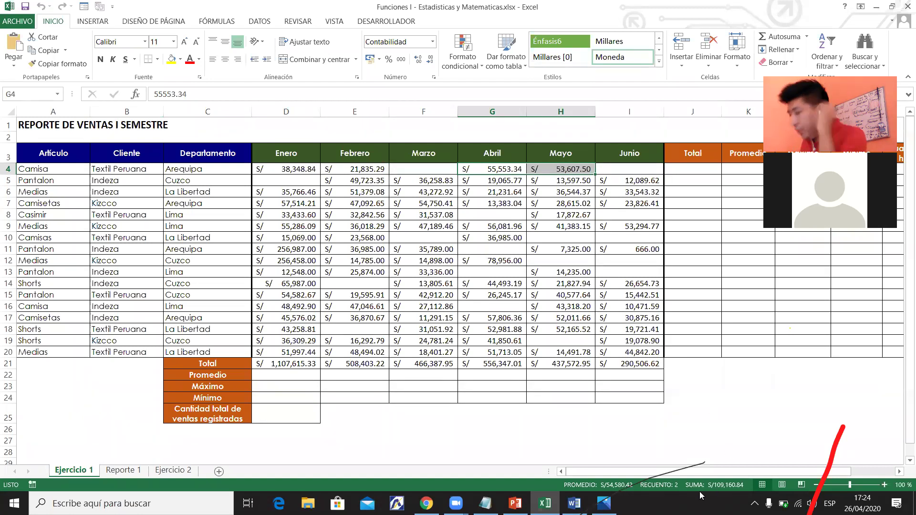
{"action": "left_click_drag", "start_coordinate": [701, 469], "coordinate": [779, 472]}
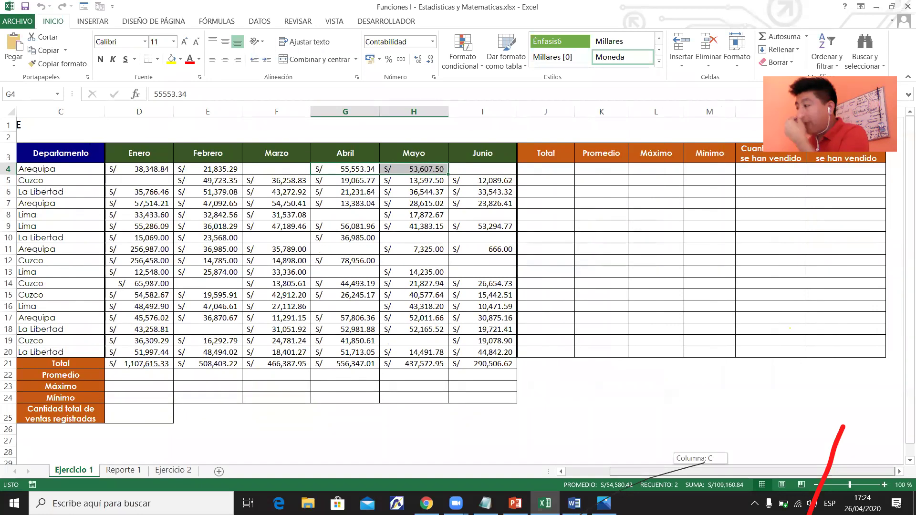
{"action": "left_click", "coordinate": [900, 471]}
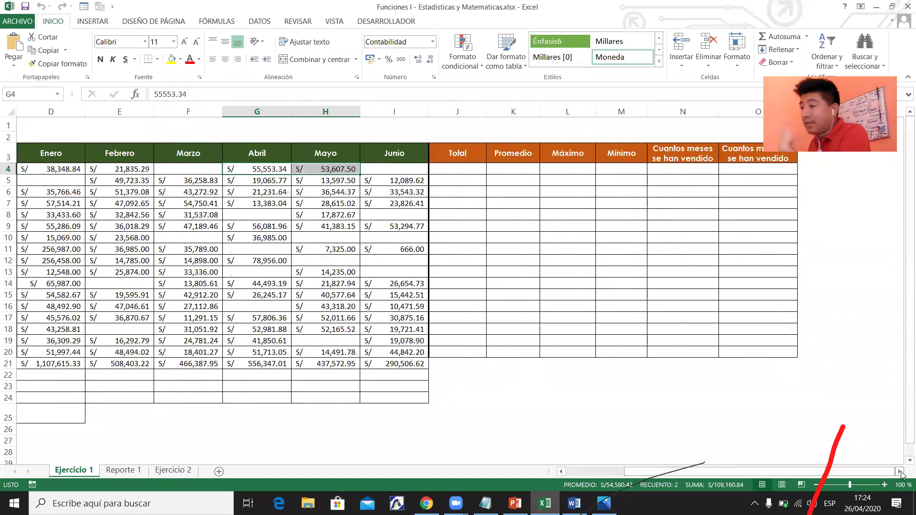
{"action": "left_click", "coordinate": [900, 472]}
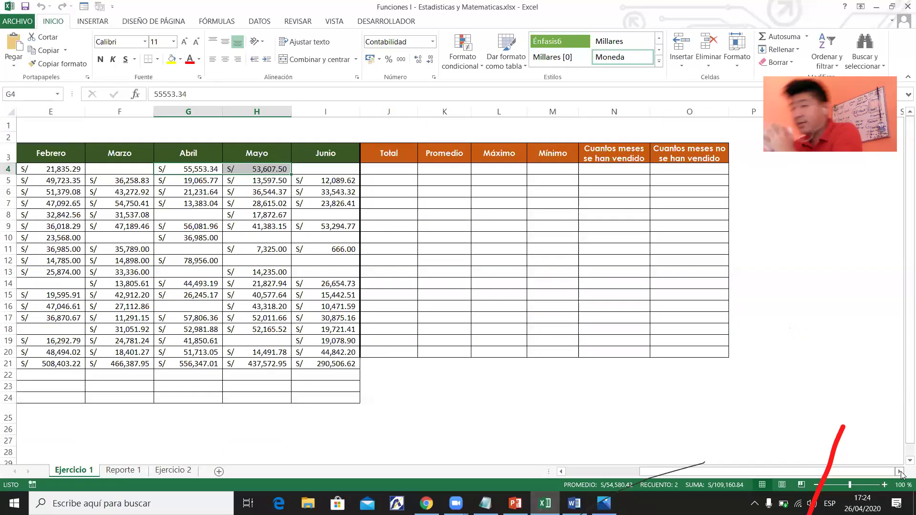
{"action": "left_click_drag", "start_coordinate": [714, 470], "coordinate": [611, 483]}
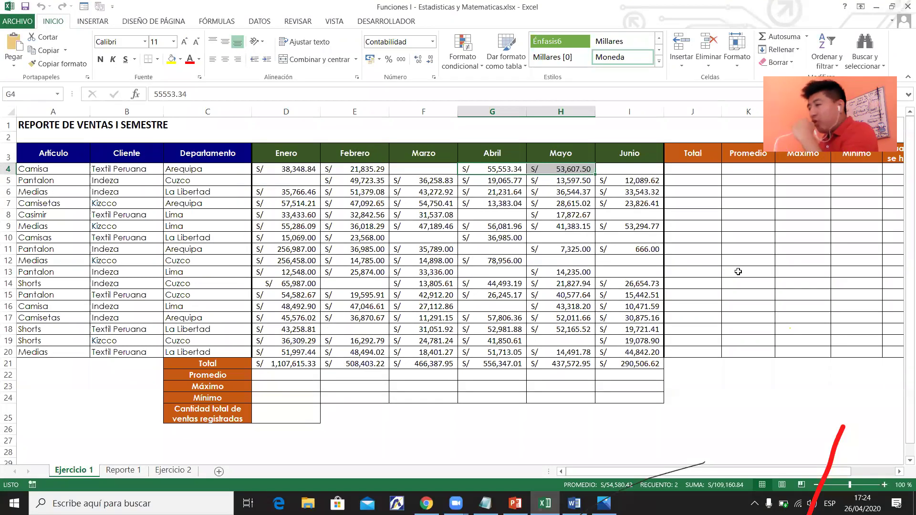
{"action": "left_click", "coordinate": [420, 306]}
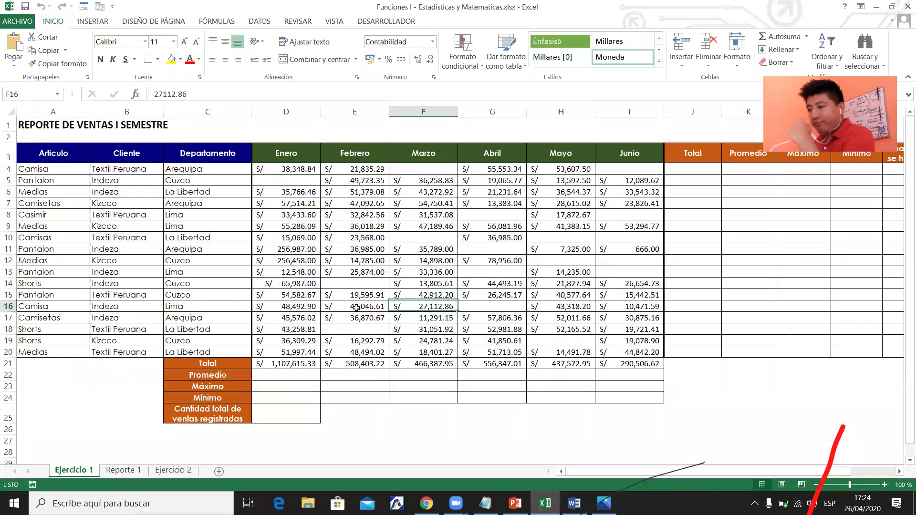
{"action": "left_click_drag", "start_coordinate": [118, 205], "coordinate": [432, 285]}
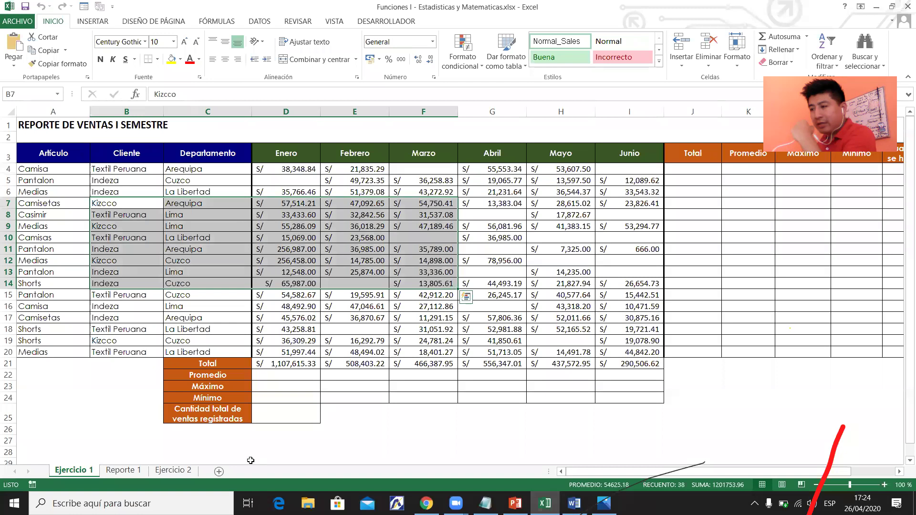
{"action": "left_click", "coordinate": [133, 458]}
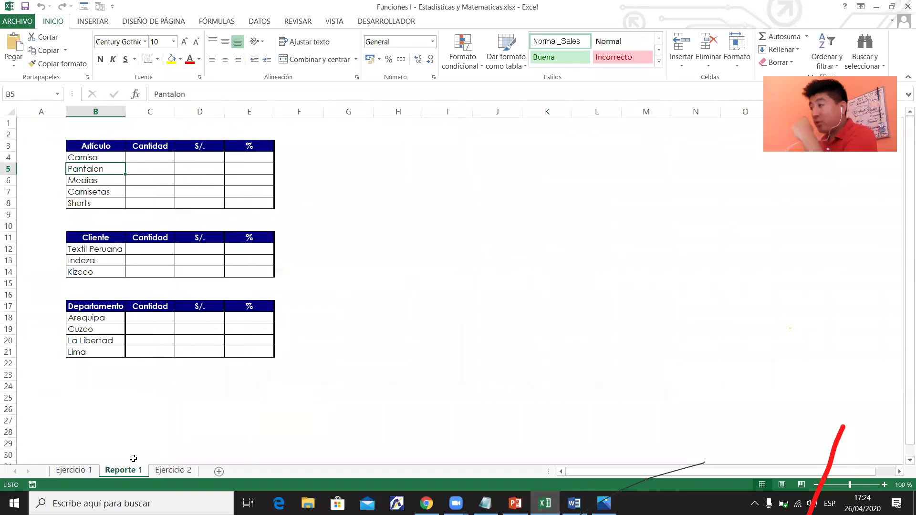
{"action": "left_click_drag", "start_coordinate": [121, 147], "coordinate": [260, 206]}
{"action": "left_click_drag", "start_coordinate": [101, 240], "coordinate": [270, 273]}
{"action": "left_click_drag", "start_coordinate": [122, 306], "coordinate": [252, 354]}
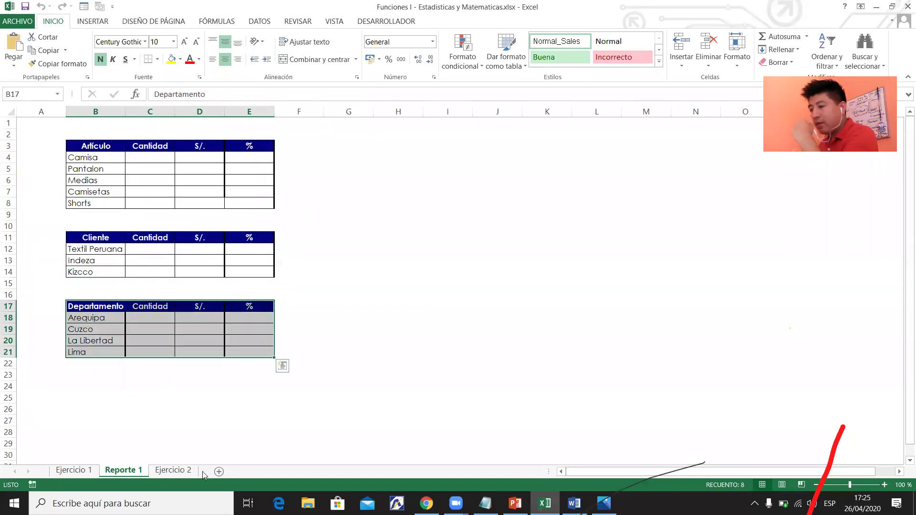
{"action": "key", "text": "ctrl+Page_Down"}
{"action": "left_click_drag", "start_coordinate": [69, 138], "coordinate": [520, 393]}
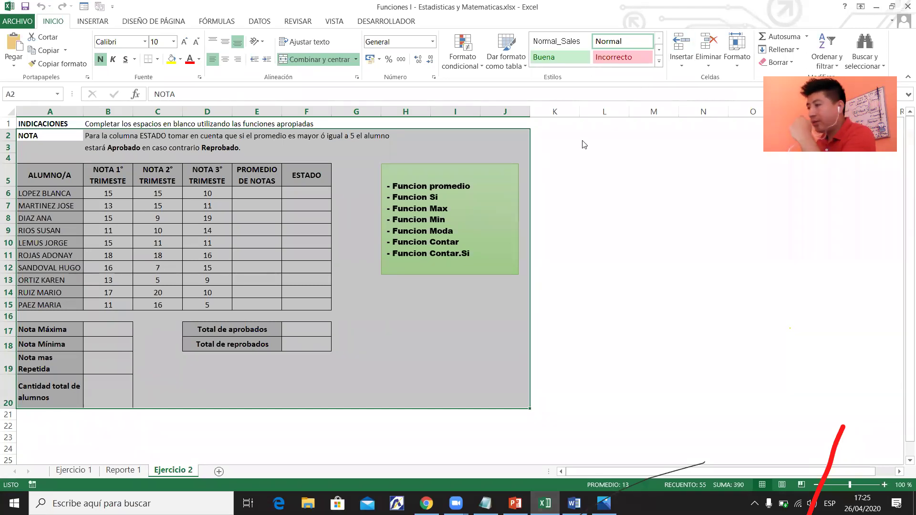
{"action": "left_click", "coordinate": [73, 470]}
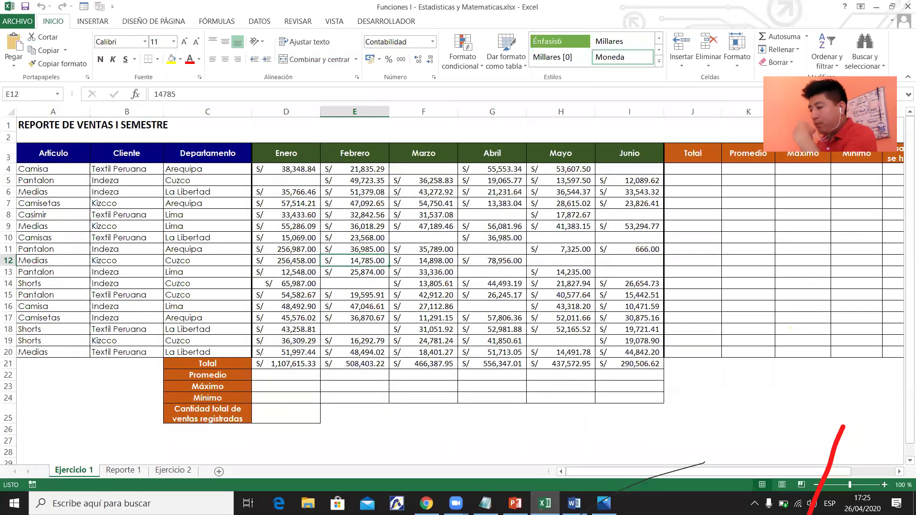
Highlight 'Contar' in yellow in the Word syllabus, then return to the Excel workbook.
{"action": "key", "text": "alt+Tab"}
{"action": "left_click_drag", "start_coordinate": [320, 193], "coordinate": [382, 206]}
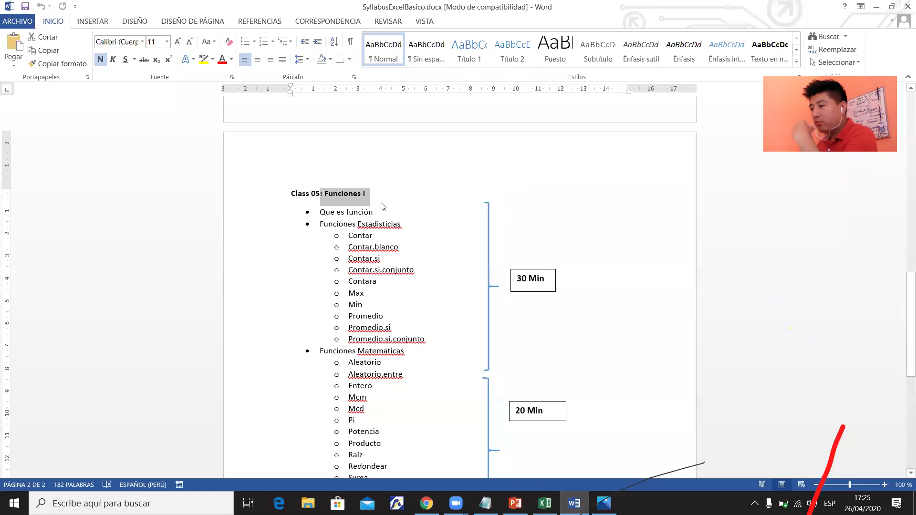
{"action": "left_click_drag", "start_coordinate": [348, 236], "coordinate": [384, 235]}
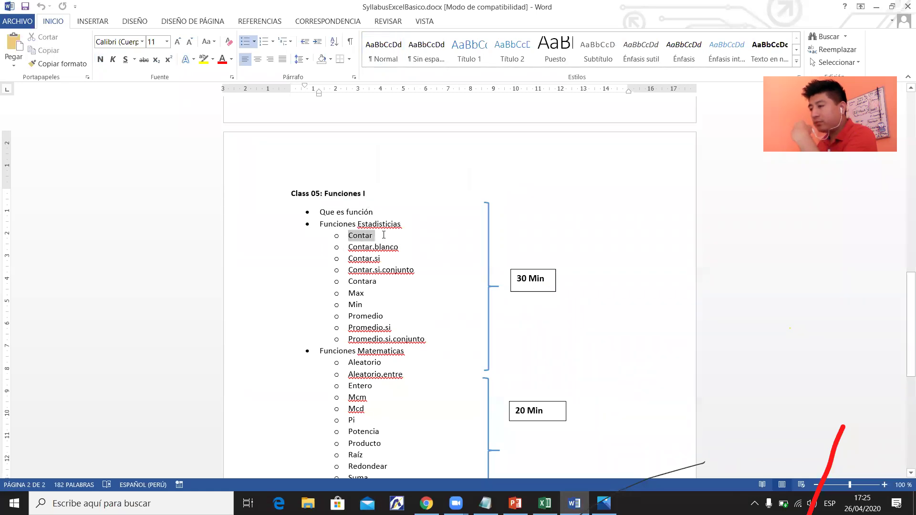
{"action": "left_click", "coordinate": [203, 60]}
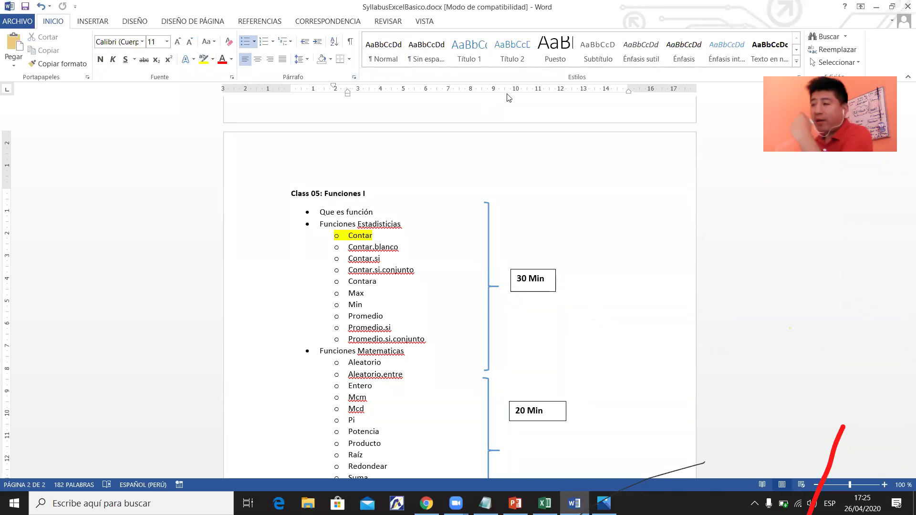
{"action": "left_click", "coordinate": [876, 7]}
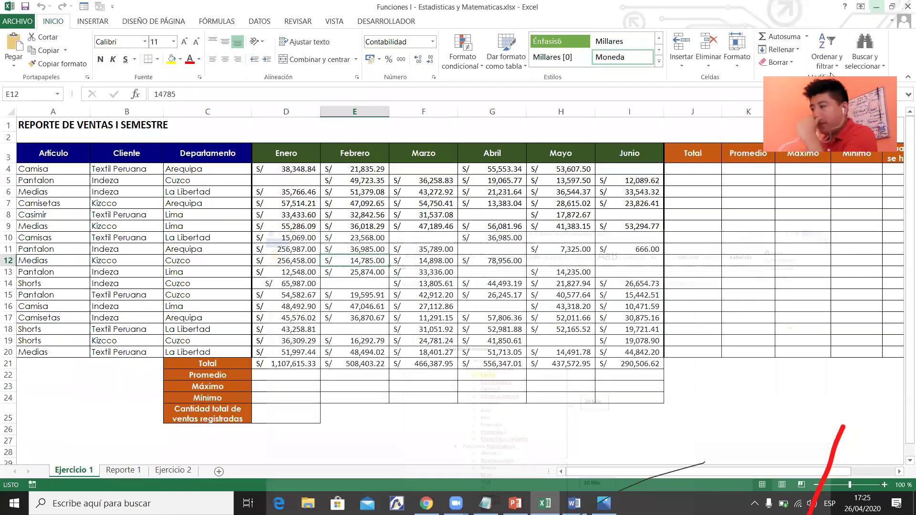
Clear the monthly totals in D21:I21 of the Total row.
{"action": "left_click", "coordinate": [708, 171]}
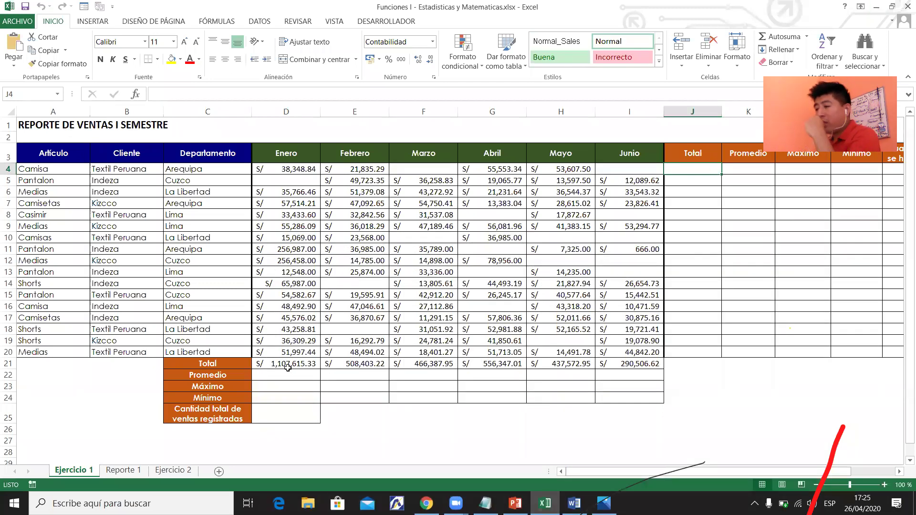
{"action": "left_click_drag", "start_coordinate": [286, 364], "coordinate": [625, 363]}
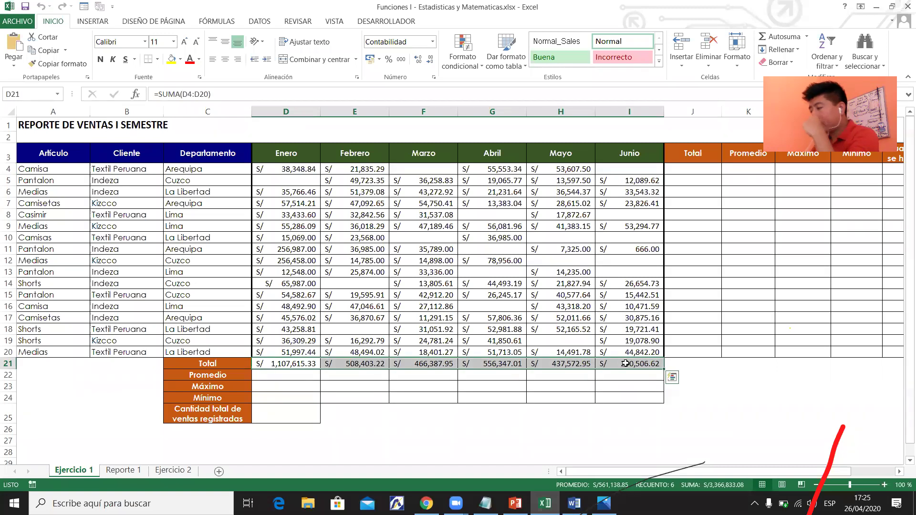
{"action": "key", "text": "Delete"}
Select J4, then row 4 and the Enero and Febrero columns to review the sales.
{"action": "left_click", "coordinate": [692, 169]}
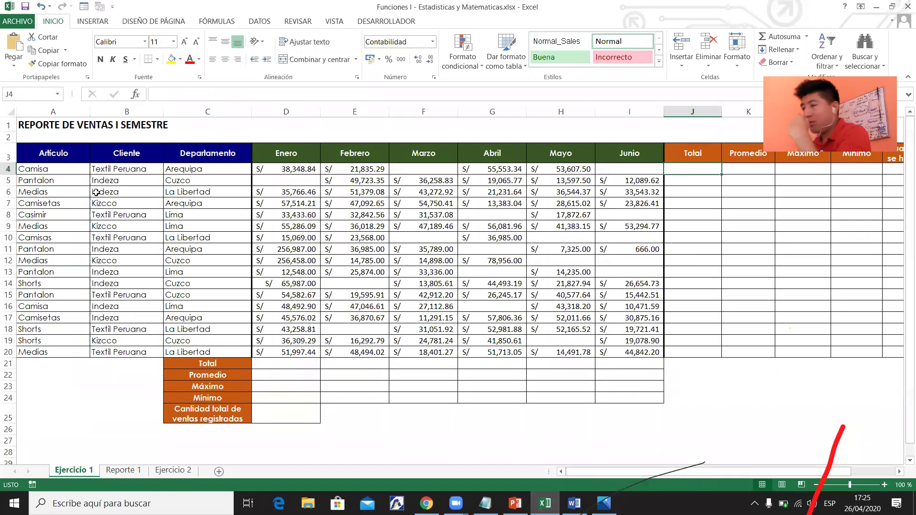
{"action": "left_click", "coordinate": [8, 169]}
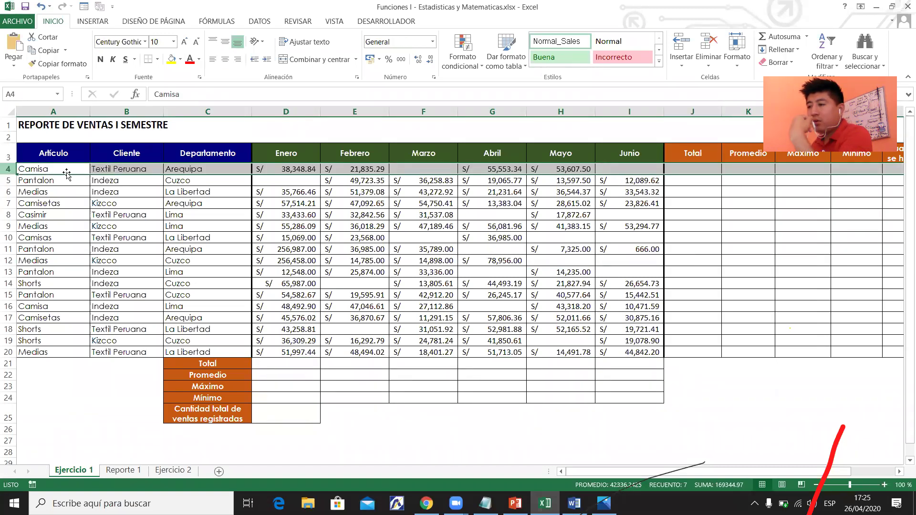
{"action": "left_click", "coordinate": [297, 111]}
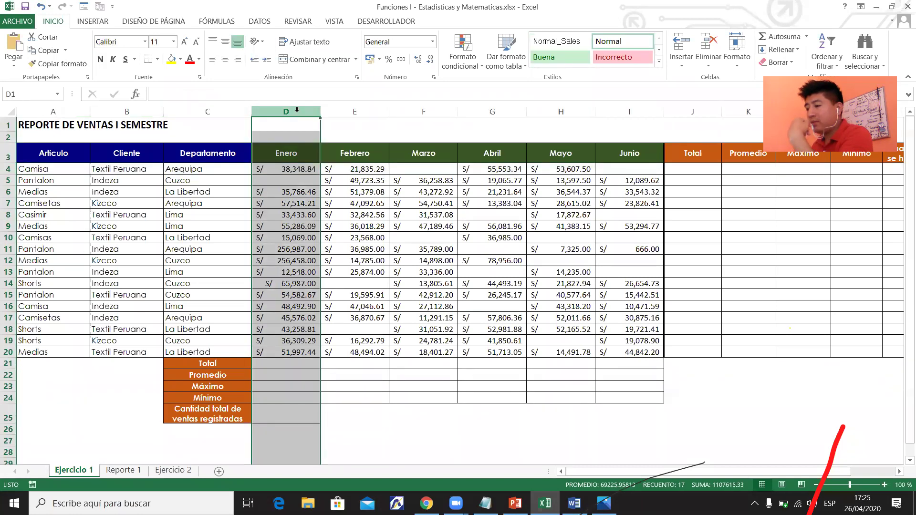
{"action": "left_click", "coordinate": [357, 112]}
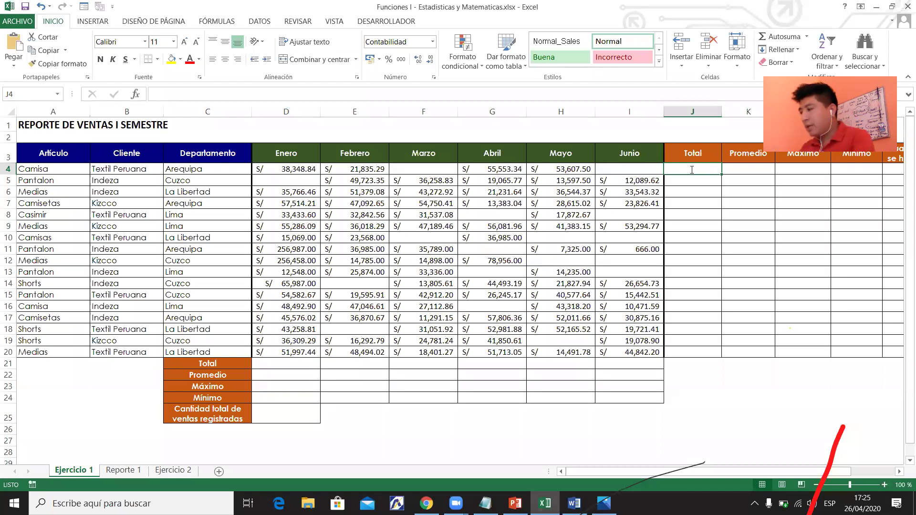
Start a SUMA formula in J4 from the autocomplete list, with its range set to D4:I4.
{"action": "type", "text": "="}
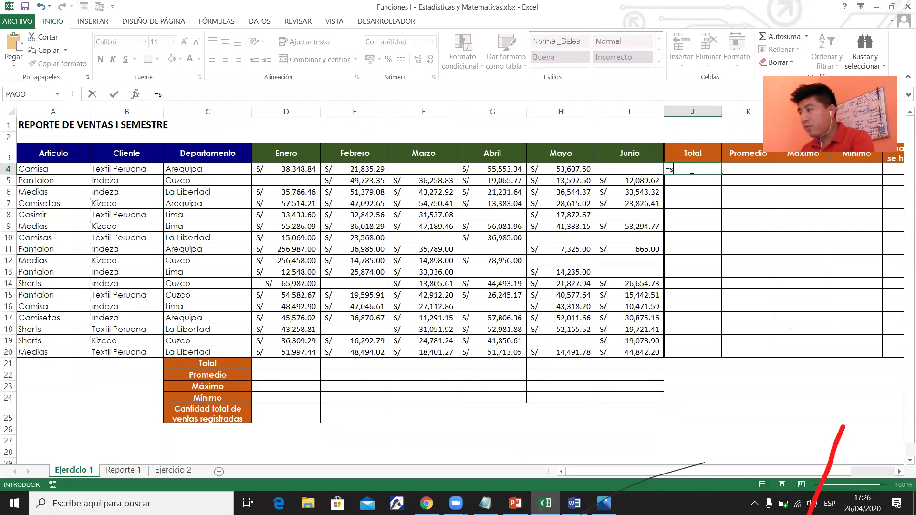
{"action": "type", "text": "SUMA("}
{"action": "key", "text": "BackSpace"}
{"action": "key", "text": "BackSpace"}
{"action": "key", "text": "BackSpace"}
{"action": "key", "text": "BackSpace"}
{"action": "key", "text": "BackSpace"}
{"action": "key", "text": "BackSpace"}
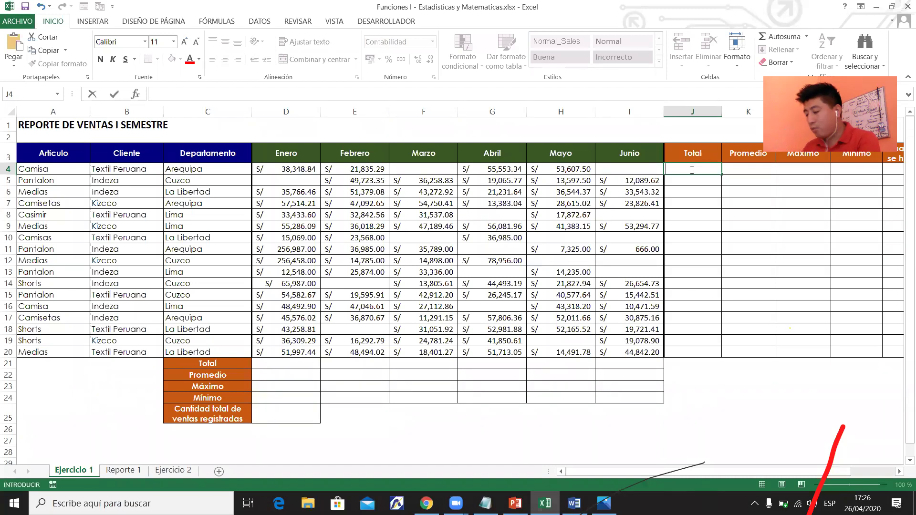
{"action": "type", "text": "=s"}
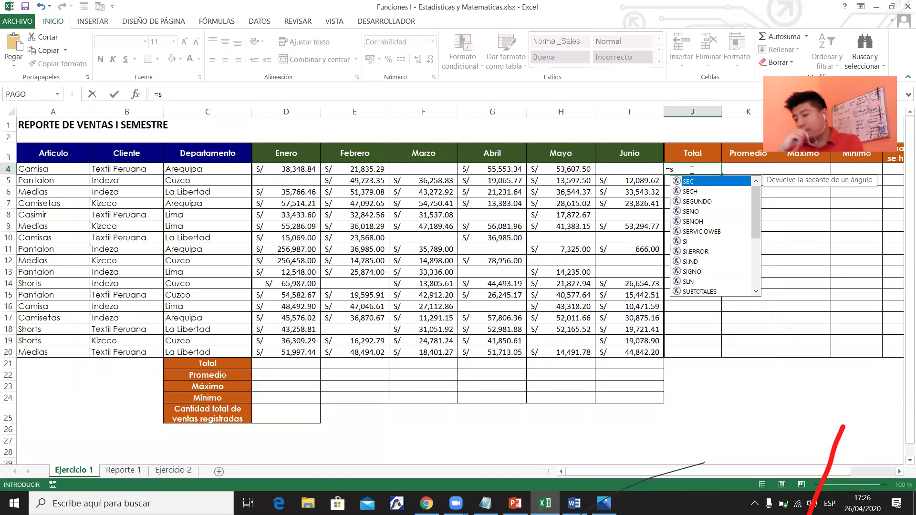
{"action": "type", "text": "u"}
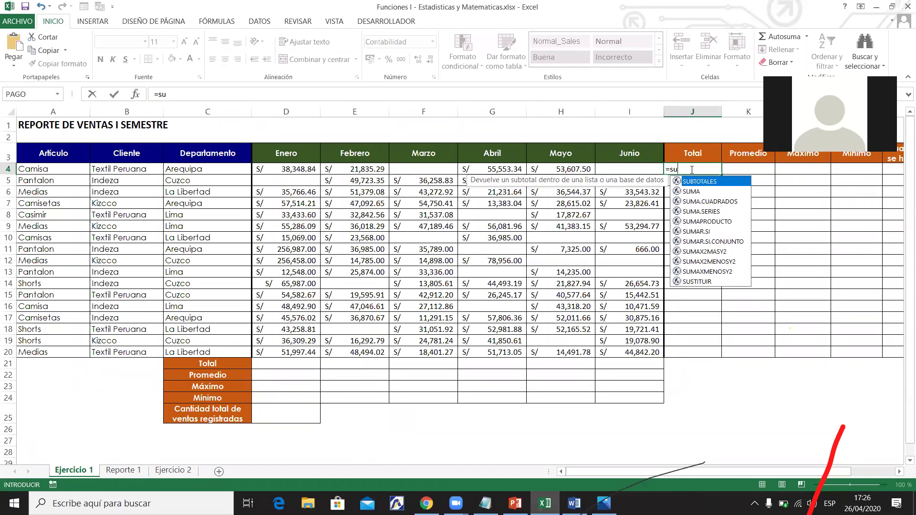
{"action": "key", "text": "Down"}
{"action": "key", "text": "Down"}
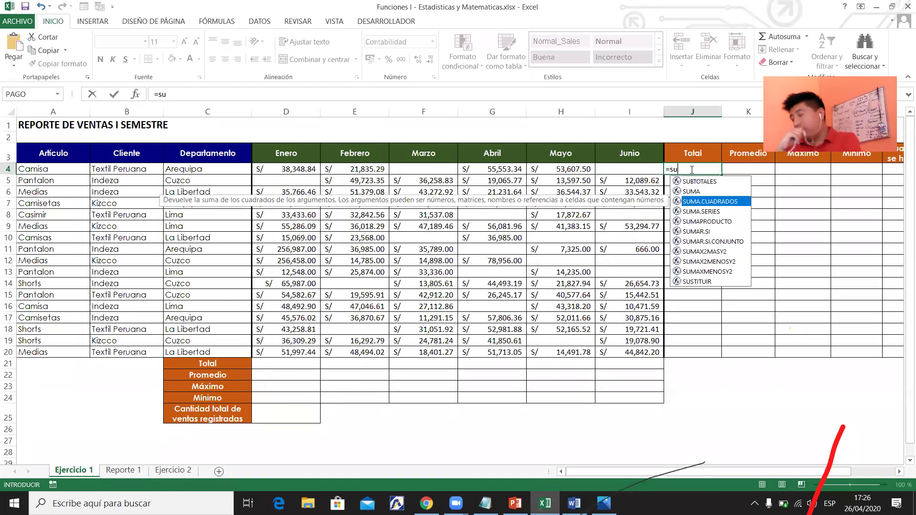
{"action": "key", "text": "Up"}
{"action": "key", "text": "Tab"}
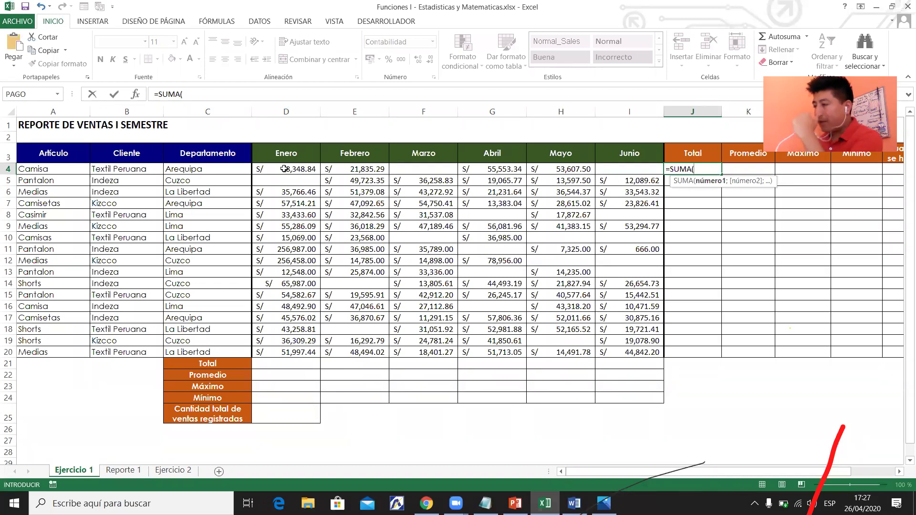
{"action": "left_click", "coordinate": [285, 169]}
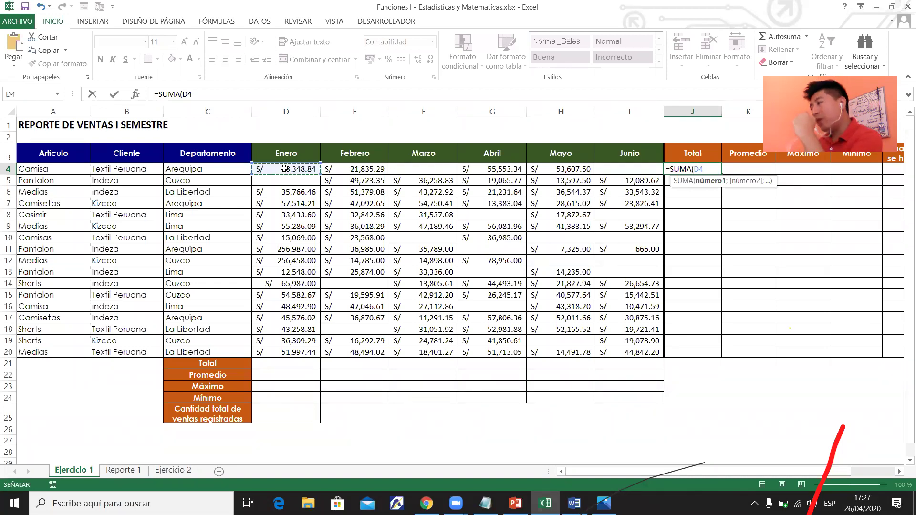
{"action": "left_click_drag", "start_coordinate": [322, 171], "coordinate": [620, 168]}
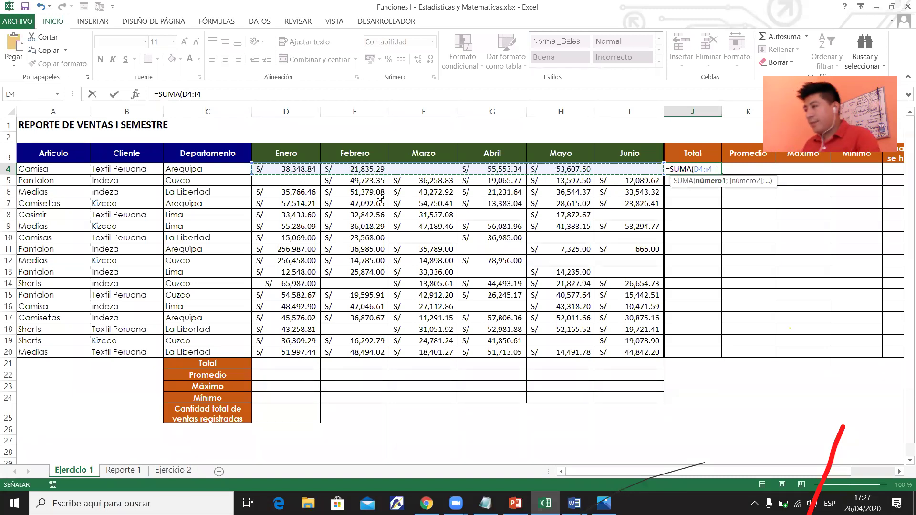
{"action": "key", "text": "super+plus"}
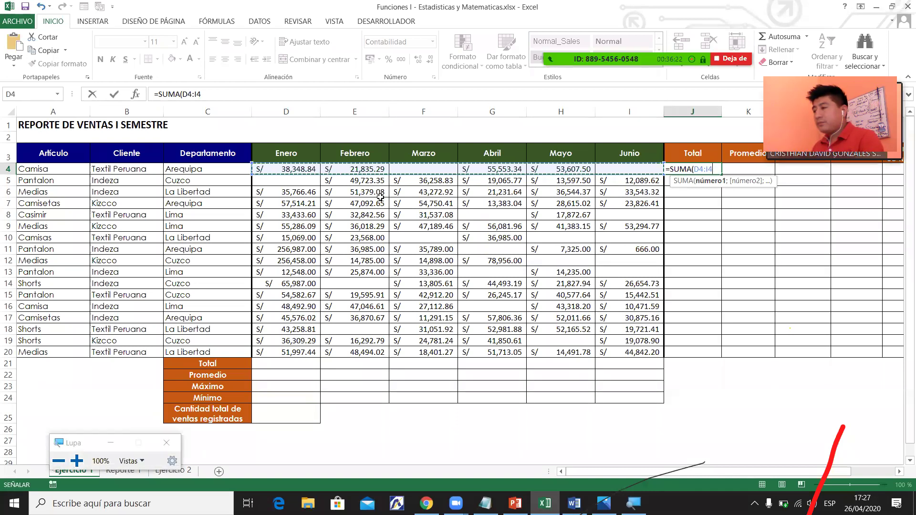
Close and enter =SUMA(D4:I4) in J4, giving Camisa's total of S/ 169,344.97.
{"action": "key", "text": "super+plus"}
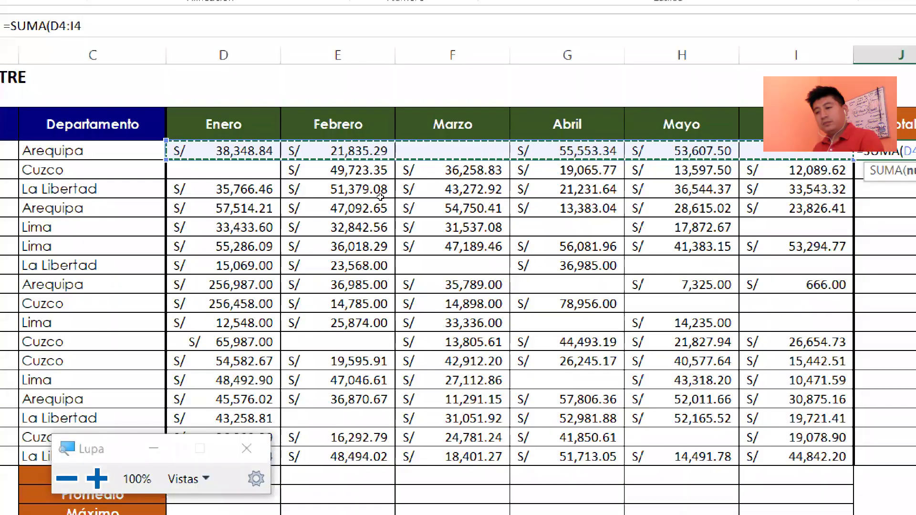
{"action": "key", "text": "super+plus"}
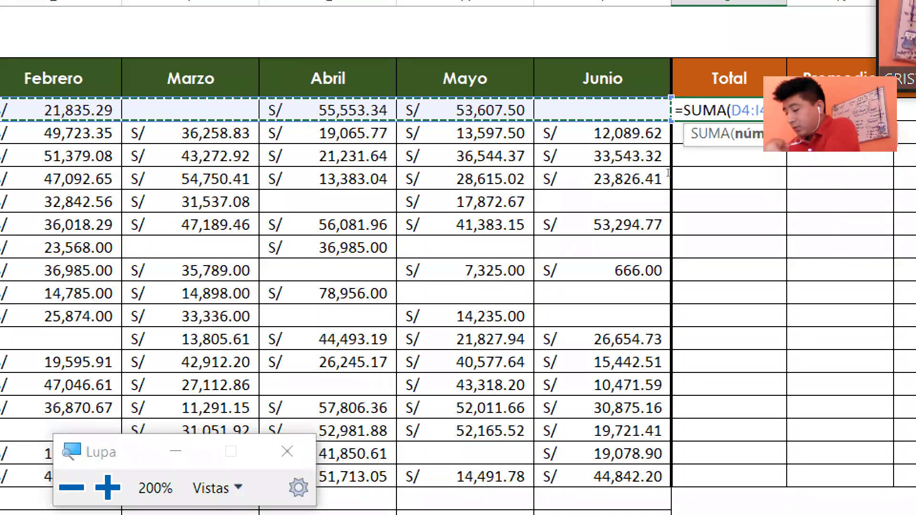
{"action": "type", "text": ")"}
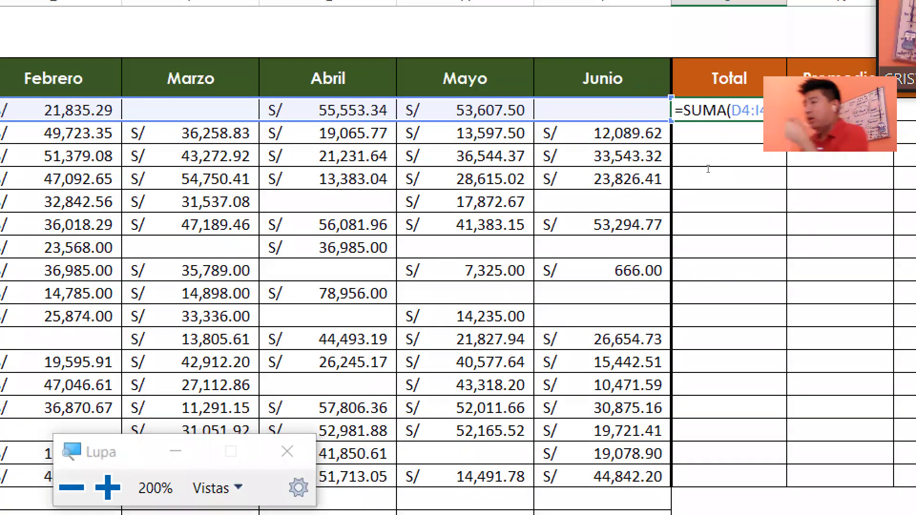
{"action": "key", "text": "super+minus"}
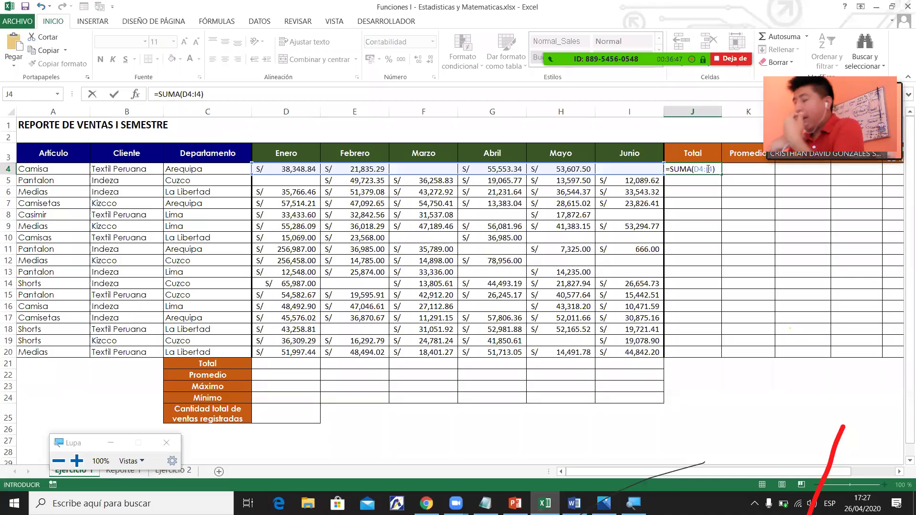
{"action": "key", "text": "Return"}
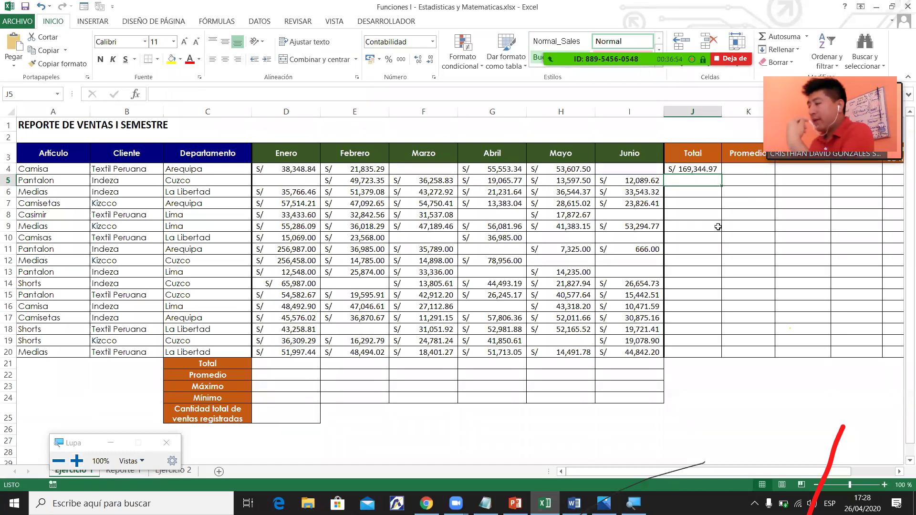
{"action": "left_click", "coordinate": [758, 399]}
Try a scratch entry of 38384.48 in K24, then cancel it.
{"action": "type", "text": "="}
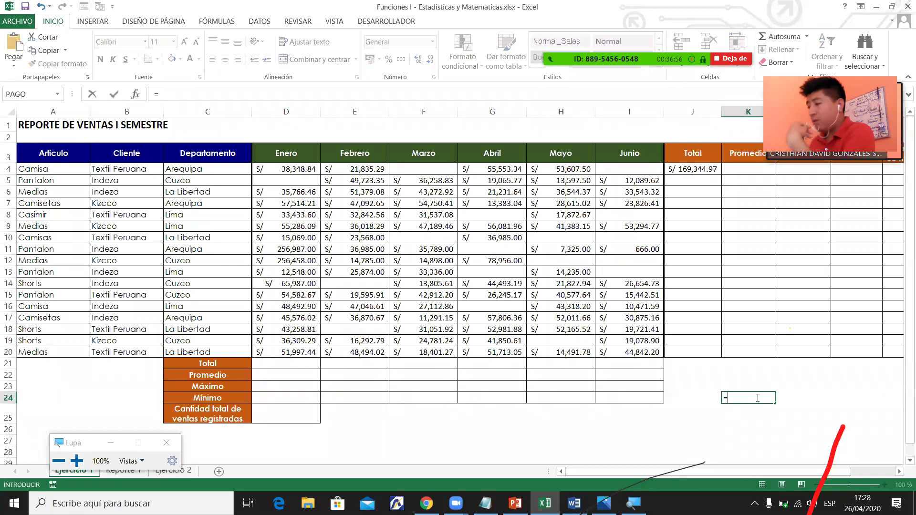
{"action": "left_click", "coordinate": [286, 162]}
{"action": "key", "text": "BackSpace"}
{"action": "key", "text": "BackSpace"}
{"action": "type", "text": "38384.48"}
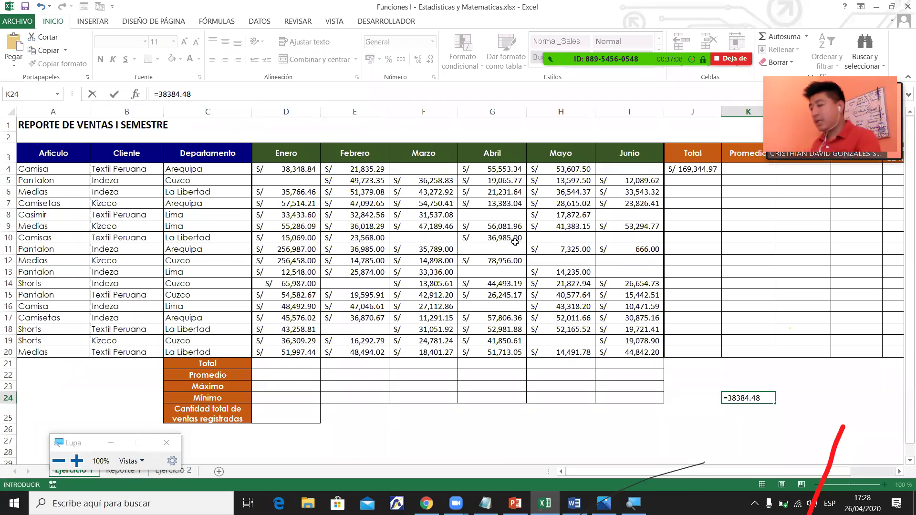
{"action": "key", "text": "Escape"}
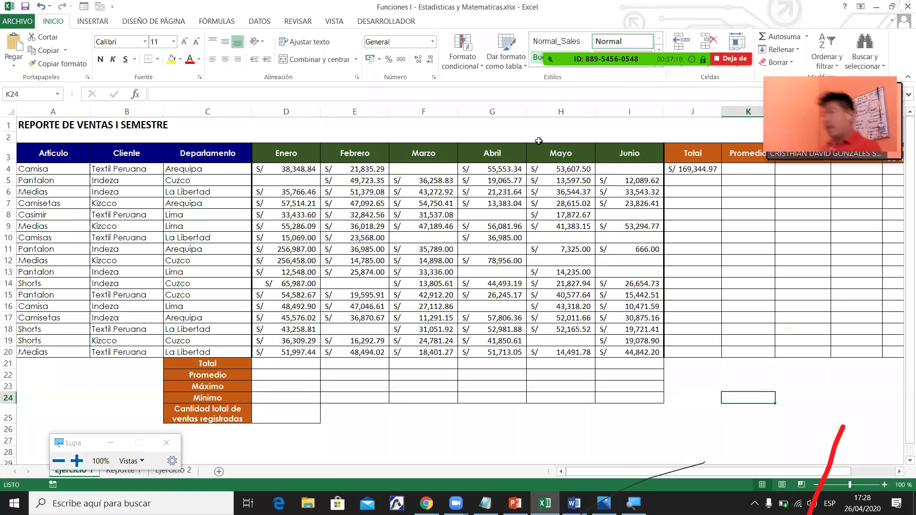
Correct Camisa's January sale in D4 to 39,348.84, updating J4 to S/ 170,344.97.
{"action": "left_click_drag", "start_coordinate": [262, 168], "coordinate": [639, 173]}
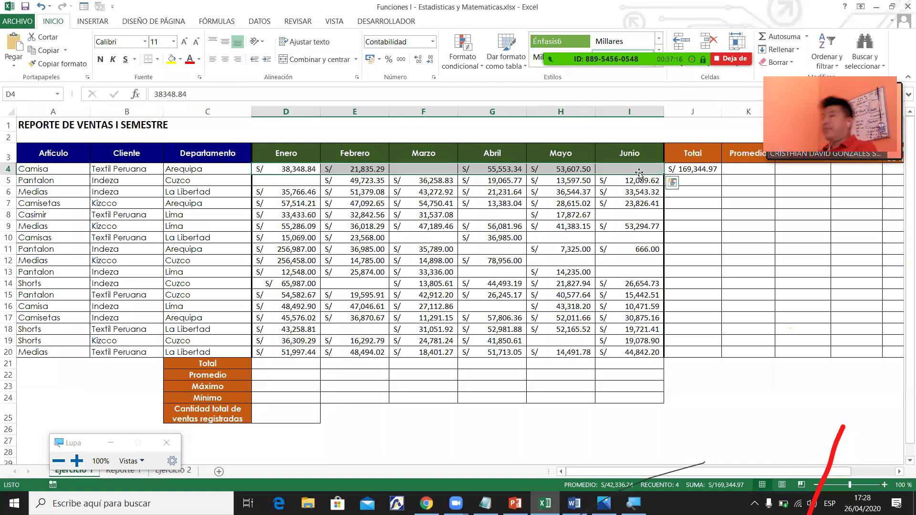
{"action": "left_click", "coordinate": [356, 180]}
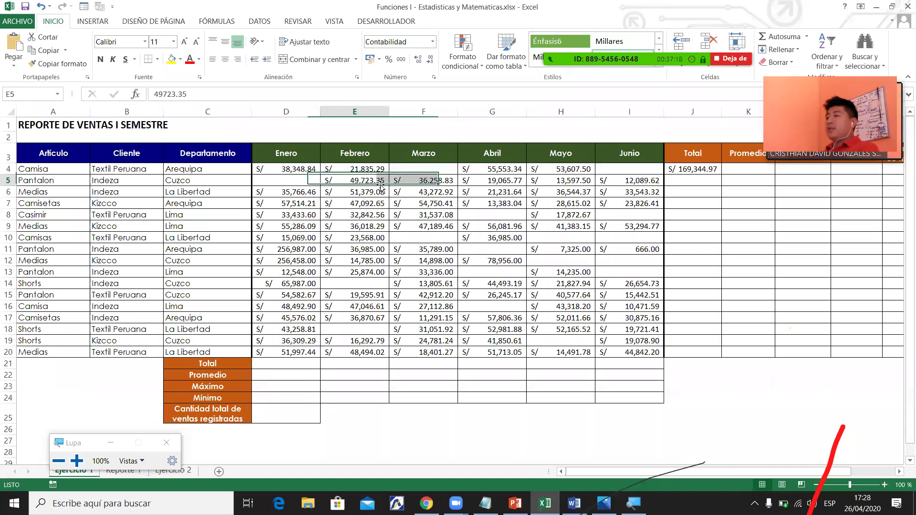
{"action": "left_click", "coordinate": [283, 170]}
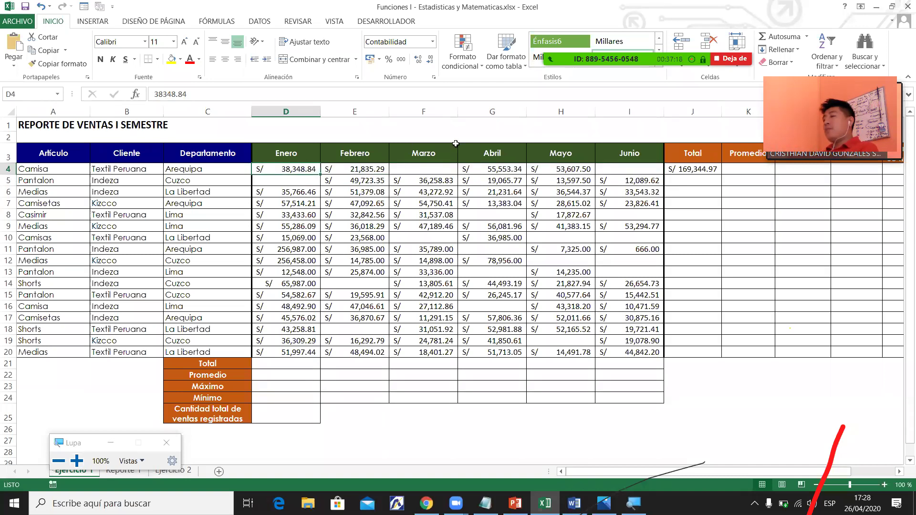
{"action": "left_click", "coordinate": [160, 93]}
{"action": "key", "text": "BackSpace"}
{"action": "type", "text": "9"}
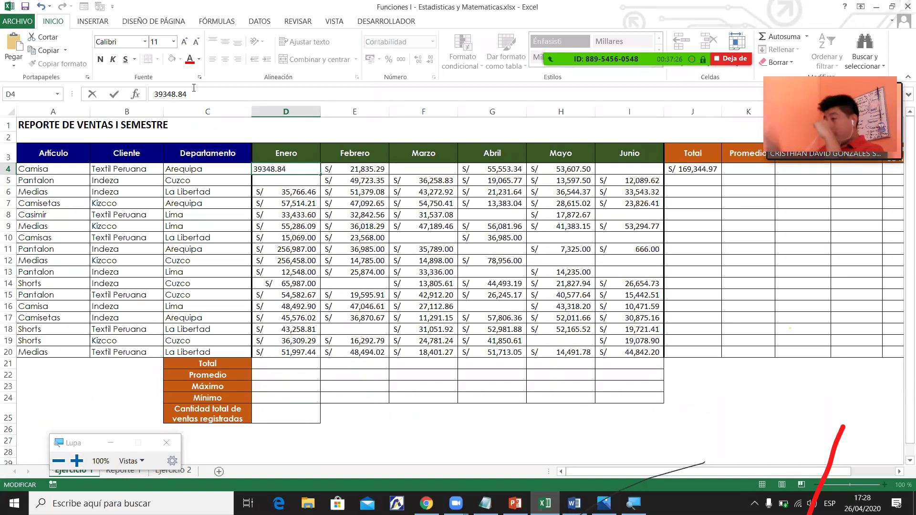
{"action": "key", "text": "Return"}
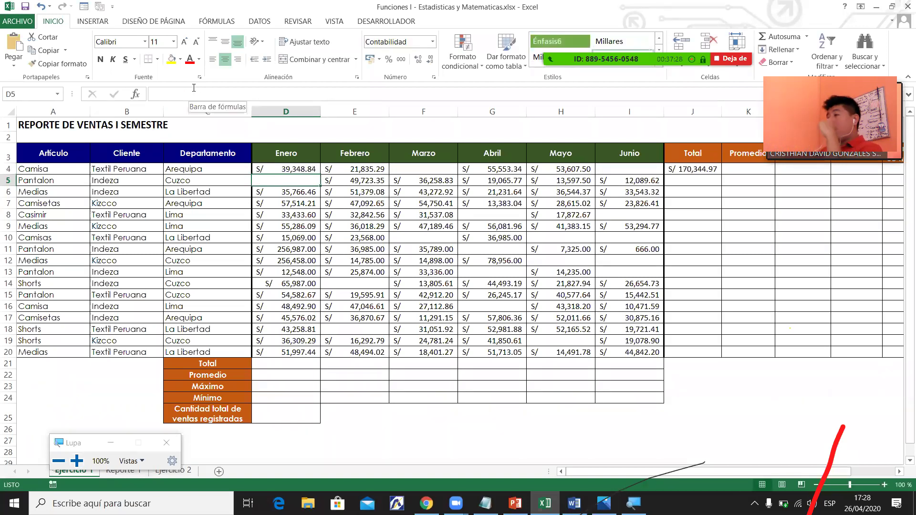
{"action": "left_click", "coordinate": [693, 168]}
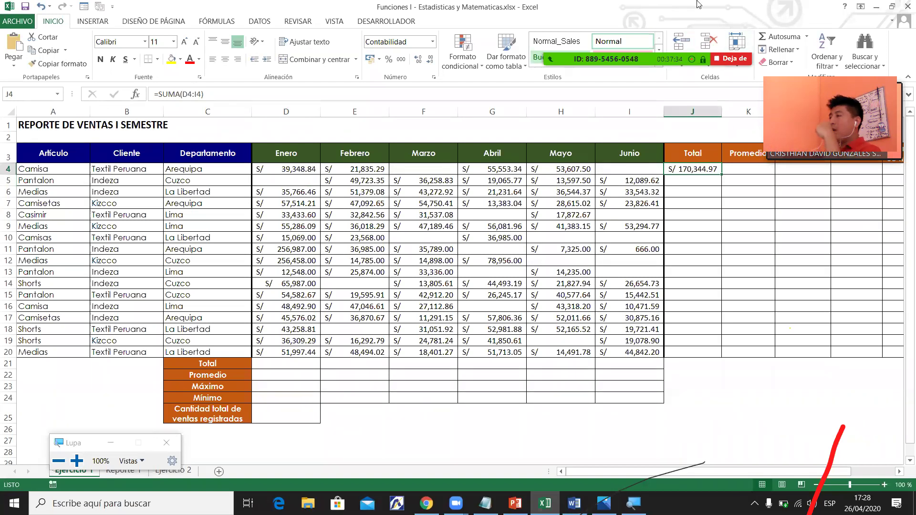
Erase the red and black annotation strokes in Zoom and close the annotation toolbar.
{"action": "mouse_move", "coordinate": [696, 4]}
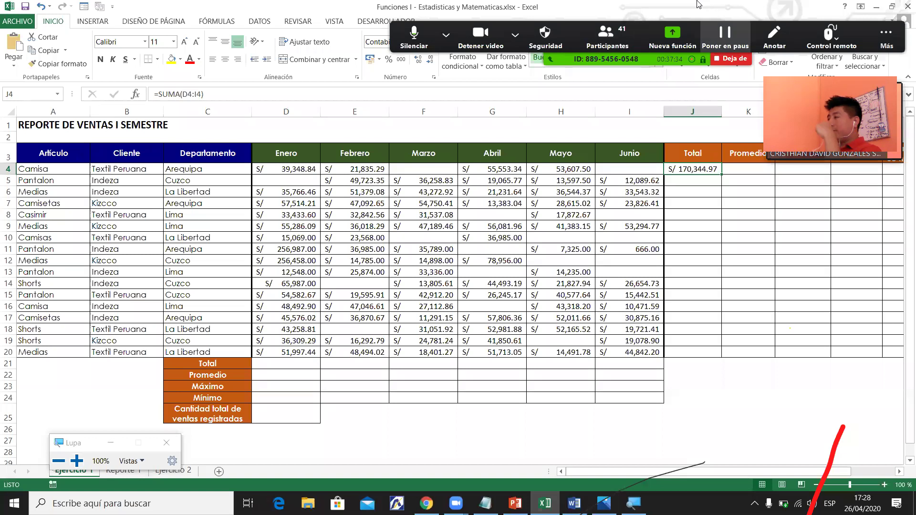
{"action": "left_click", "coordinate": [831, 37]}
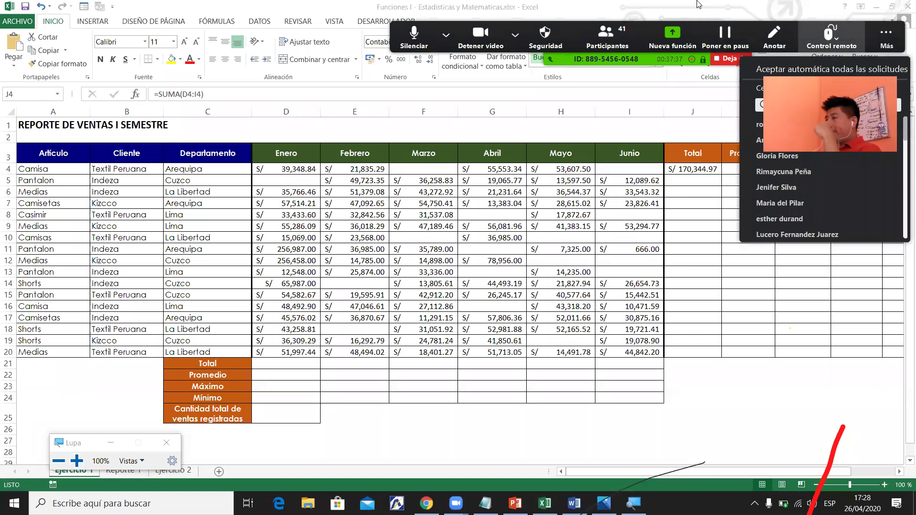
{"action": "left_click", "coordinate": [886, 38]}
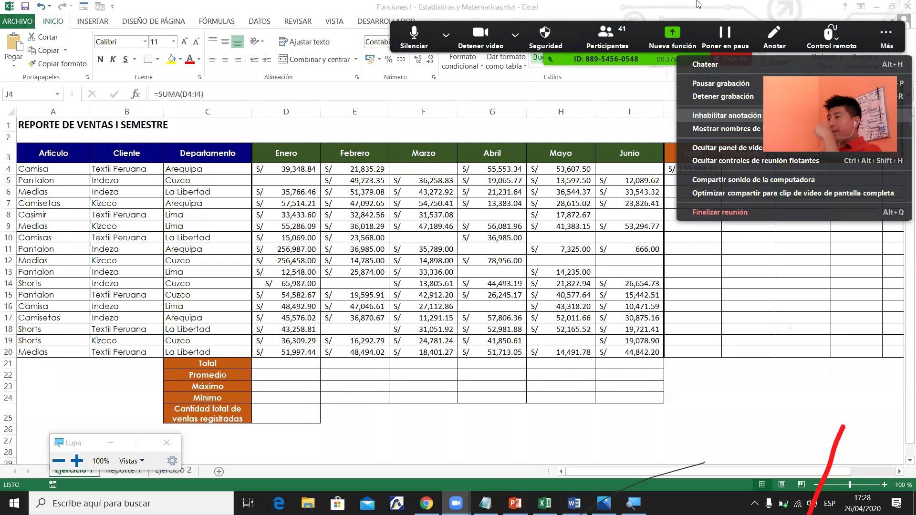
{"action": "left_click", "coordinate": [687, 193]}
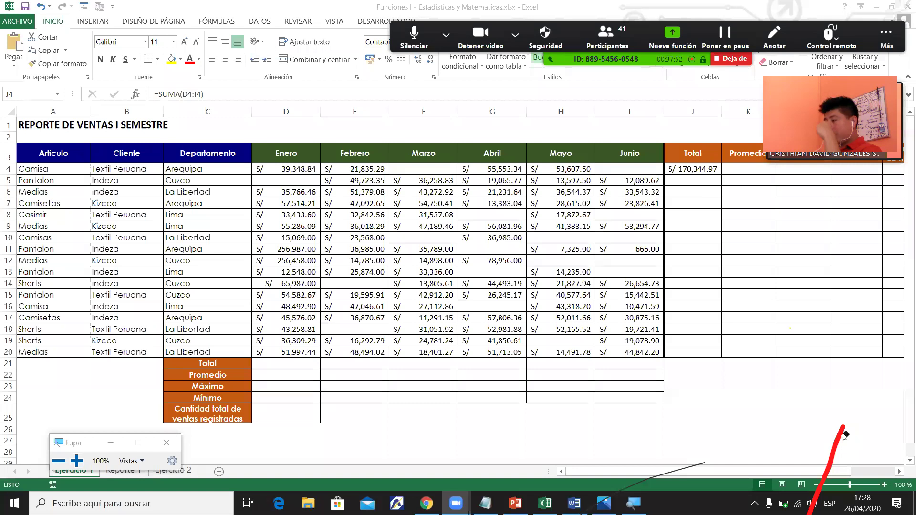
{"action": "left_click", "coordinate": [699, 466]}
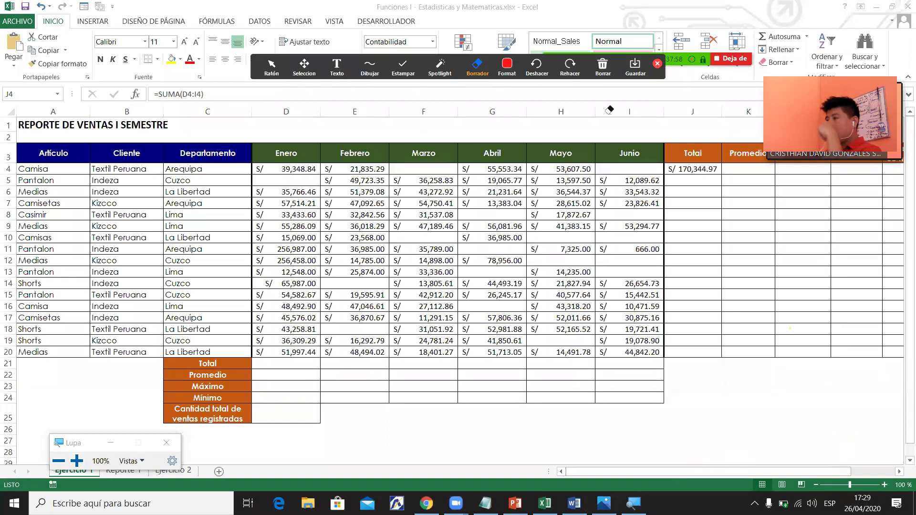
{"action": "left_click", "coordinate": [657, 63]}
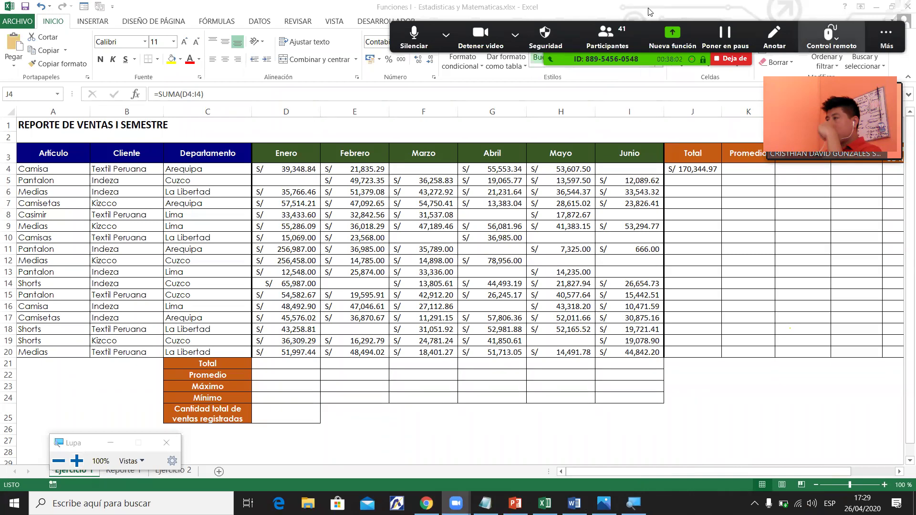
Zoom the sheet to 120% and scroll horizontally so columns D–M, including Total J, show.
{"action": "left_click", "coordinate": [690, 171]}
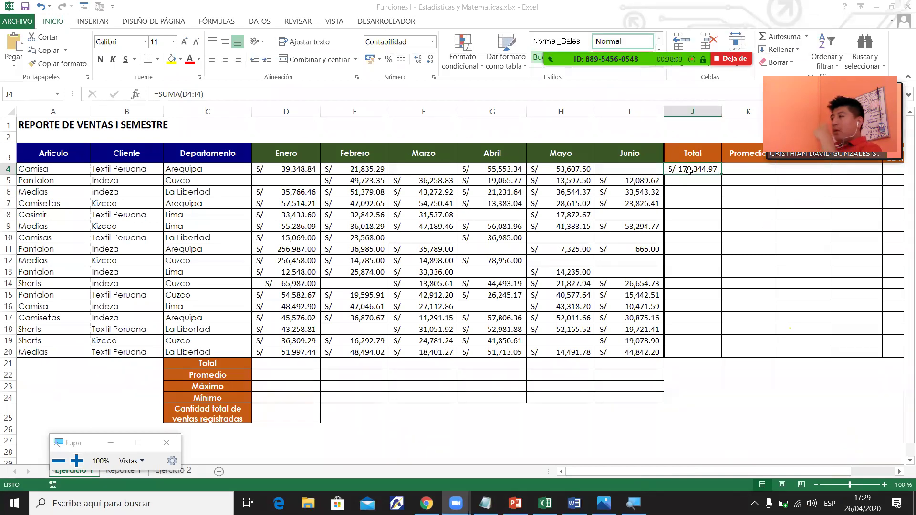
{"action": "left_click_drag", "start_coordinate": [849, 472], "coordinate": [894, 472]}
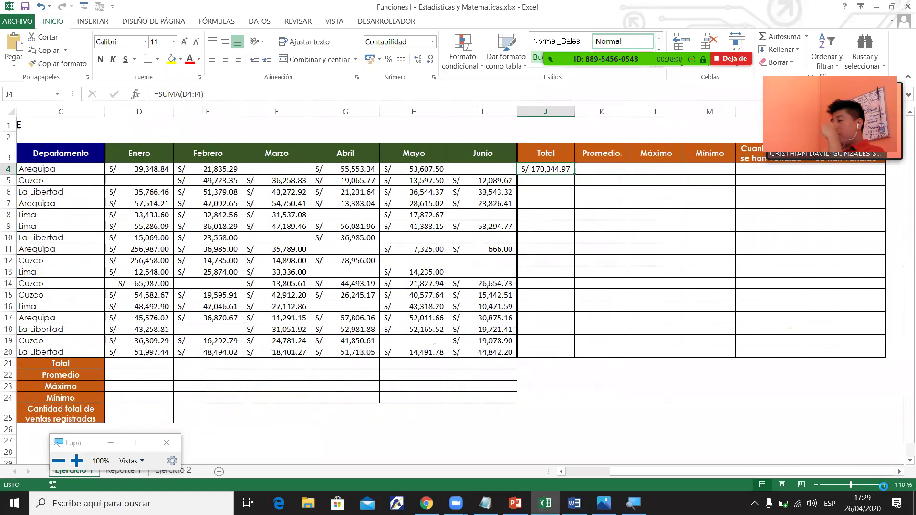
{"action": "left_click", "coordinate": [884, 485]}
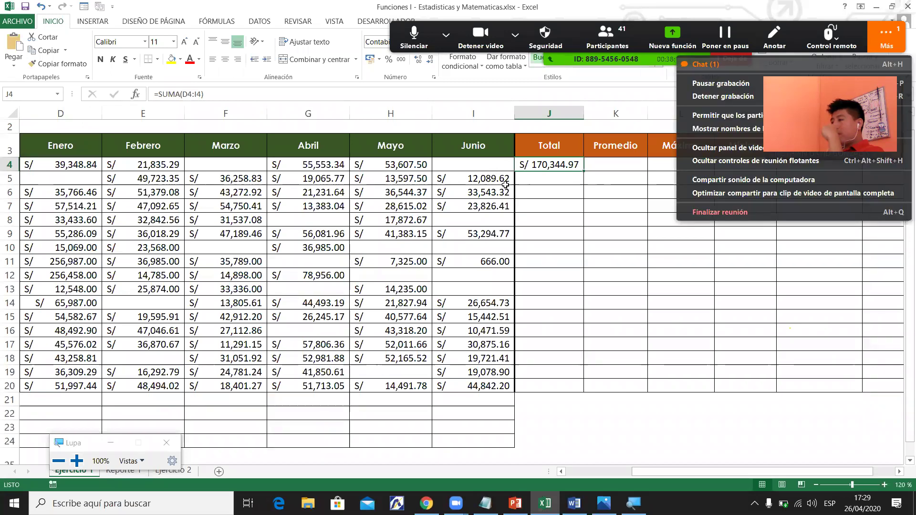
{"action": "key", "text": "alt+h"}
{"action": "left_click", "coordinate": [593, 473]}
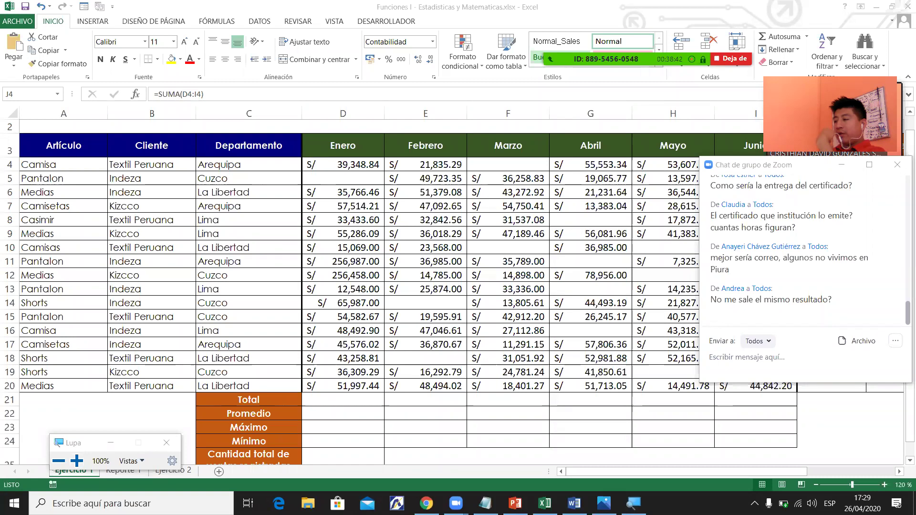
{"action": "left_click", "coordinate": [642, 472]}
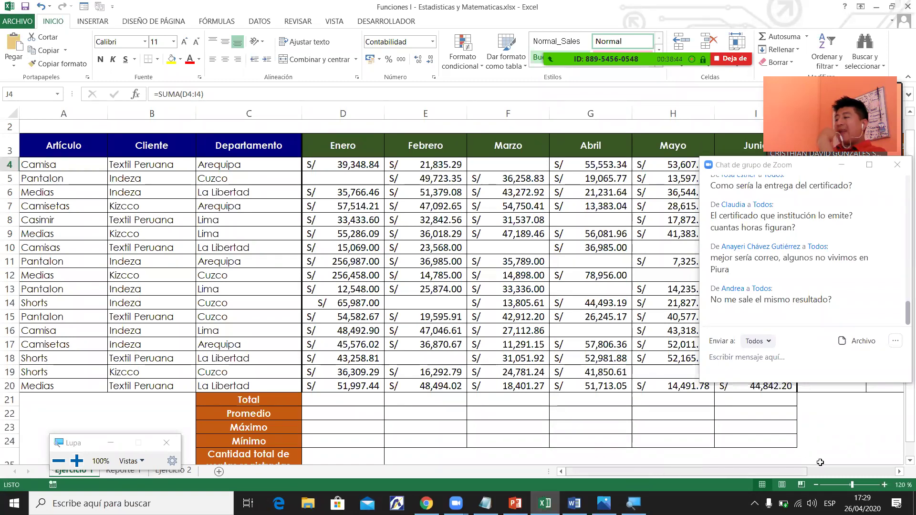
{"action": "left_click_drag", "start_coordinate": [808, 472], "coordinate": [847, 471]}
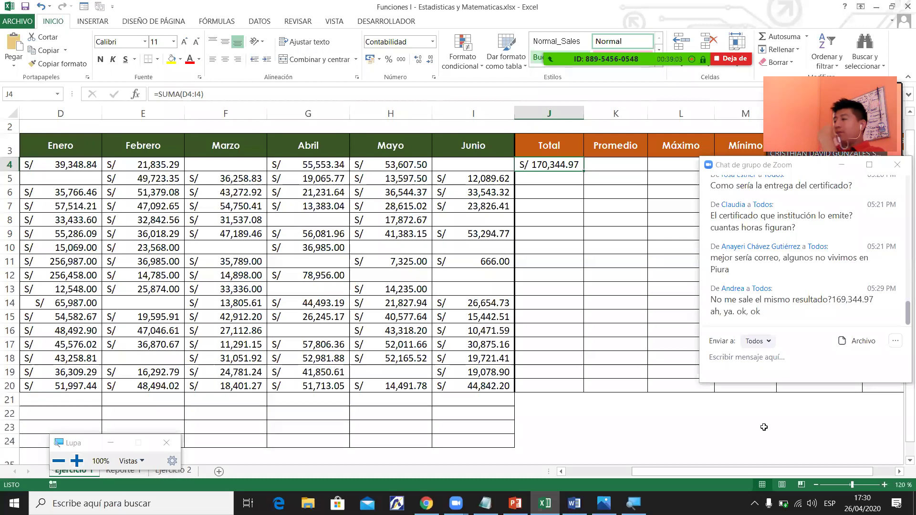
{"action": "left_click_drag", "start_coordinate": [703, 471], "coordinate": [704, 470]}
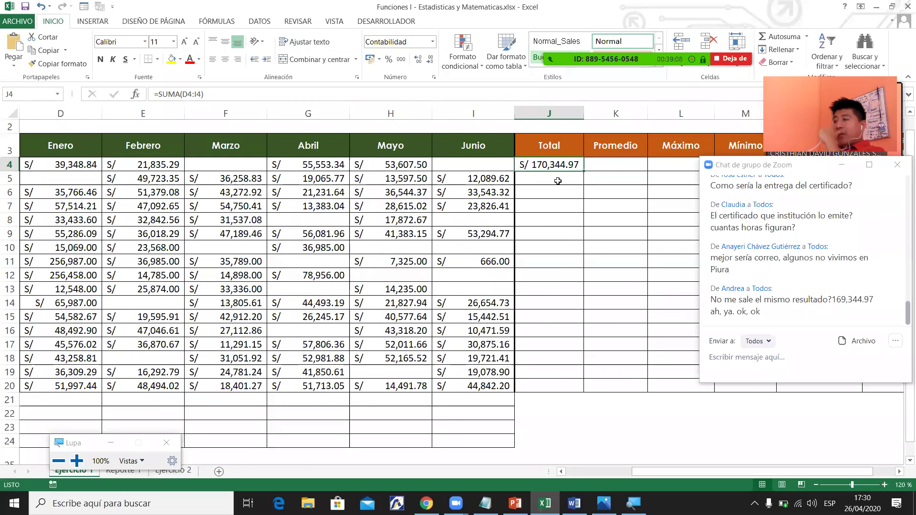
Enter =SUMA(D5:I5) in J5 for the second client's total.
{"action": "left_click", "coordinate": [557, 181]}
{"action": "type", "text": "="}
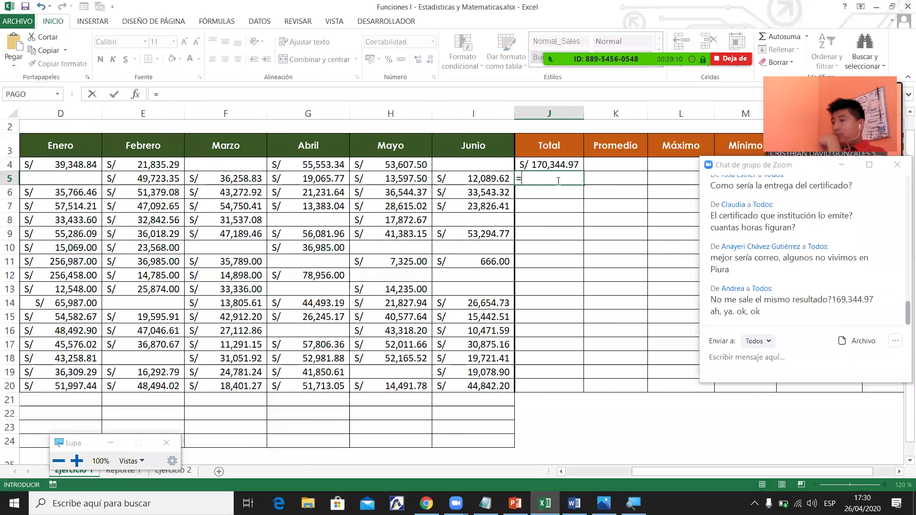
{"action": "type", "text": "sum"}
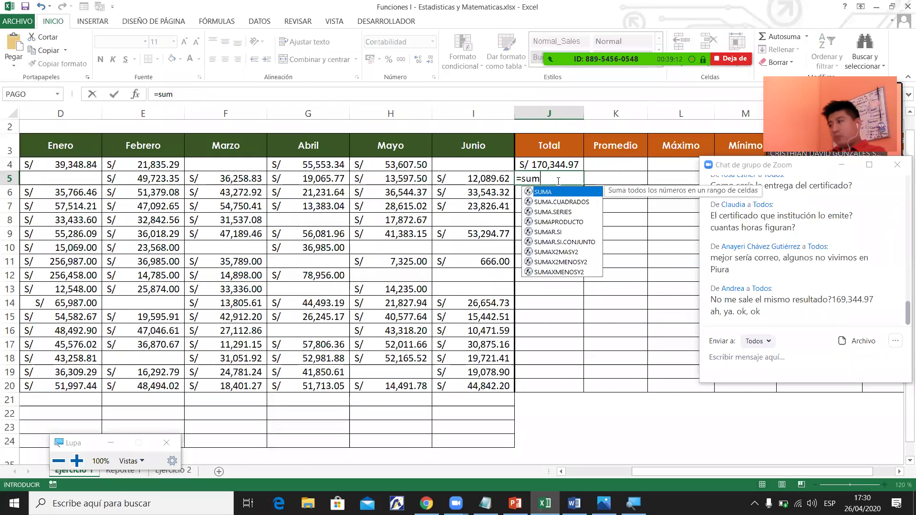
{"action": "key", "text": "Tab"}
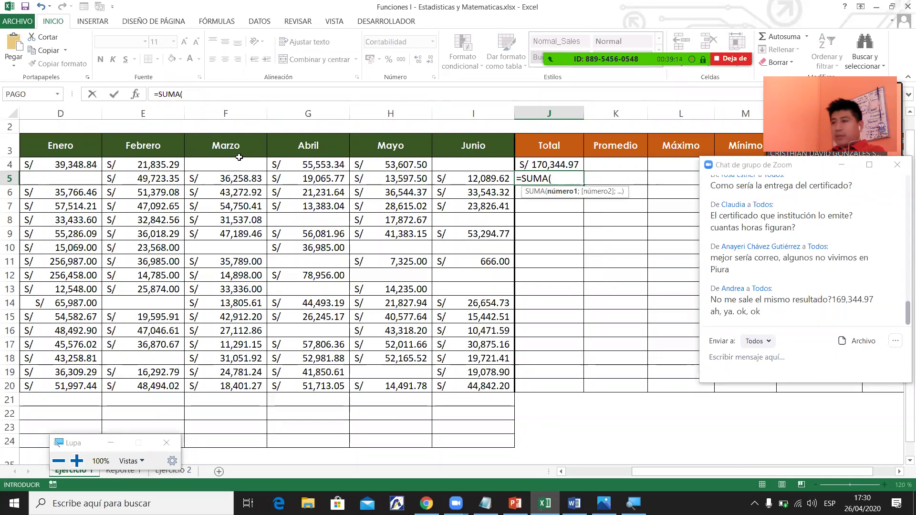
{"action": "left_click_drag", "start_coordinate": [50, 179], "coordinate": [143, 179]}
{"action": "left_click_drag", "start_coordinate": [292, 178], "coordinate": [442, 175]}
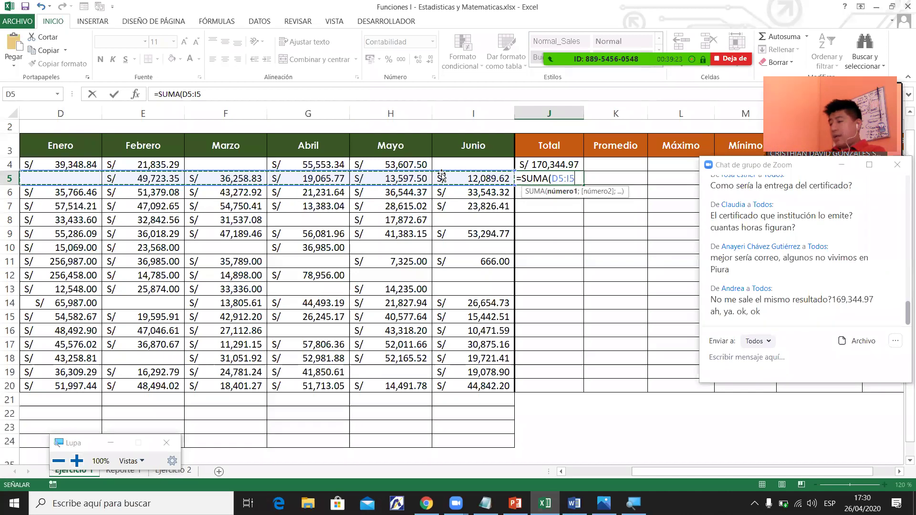
{"action": "type", "text": ")"}
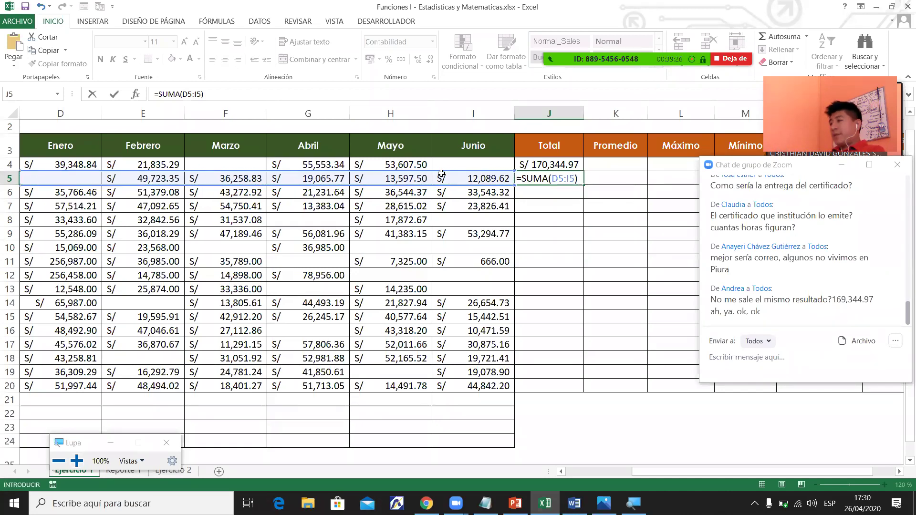
{"action": "key", "text": "Return"}
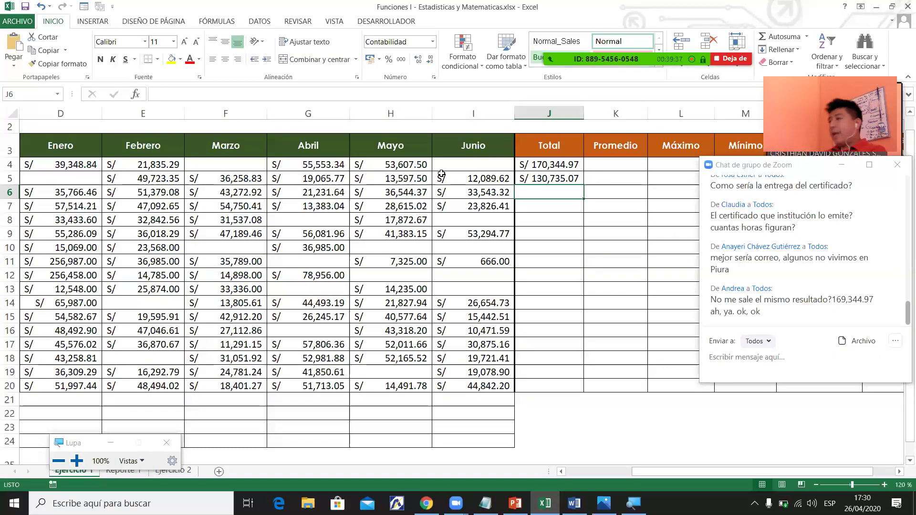
Fill J4's total formula down to J20, ending at S/ 229,939.76.
{"action": "left_click", "coordinate": [550, 164]}
{"action": "left_click_drag", "start_coordinate": [583, 172], "coordinate": [571, 386]}
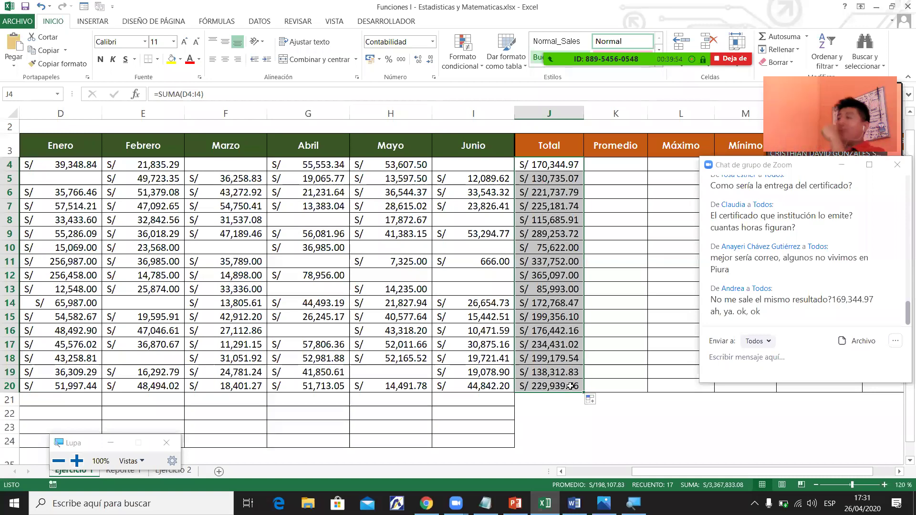
{"action": "left_click", "coordinate": [562, 249]}
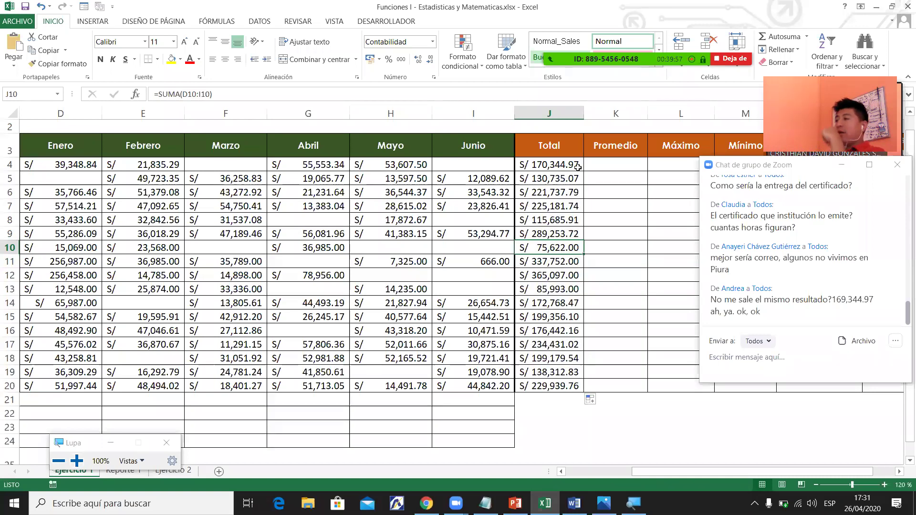
{"action": "left_click", "coordinate": [549, 166]}
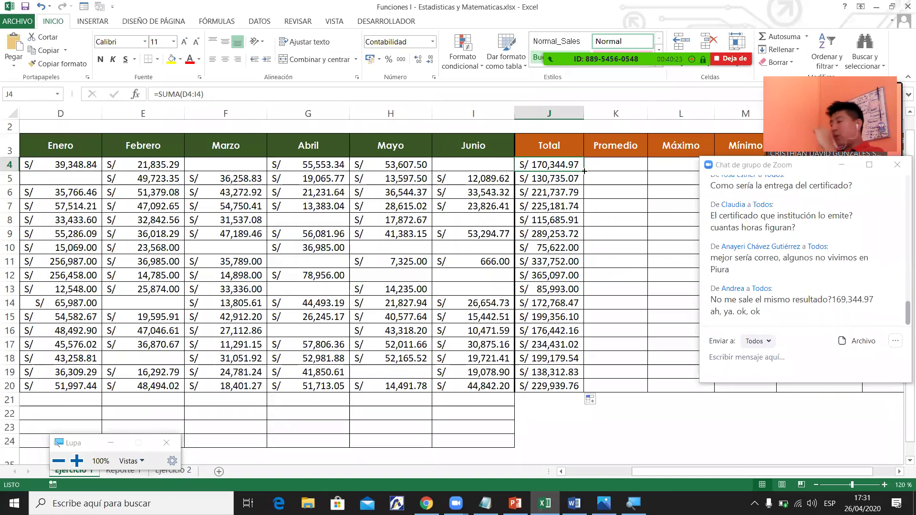
{"action": "left_click_drag", "start_coordinate": [584, 170], "coordinate": [580, 277]}
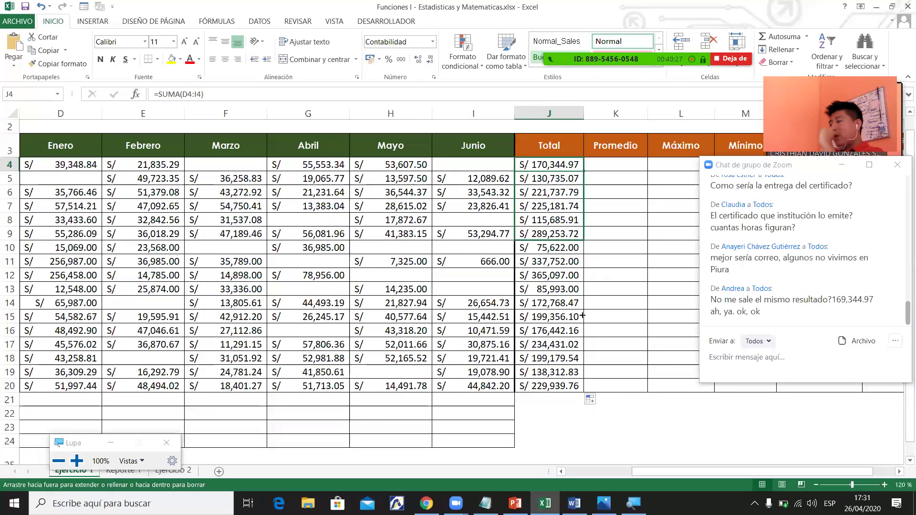
{"action": "left_click_drag", "start_coordinate": [574, 346], "coordinate": [572, 348]}
{"action": "left_click", "coordinate": [573, 365]}
{"action": "left_click", "coordinate": [579, 167]}
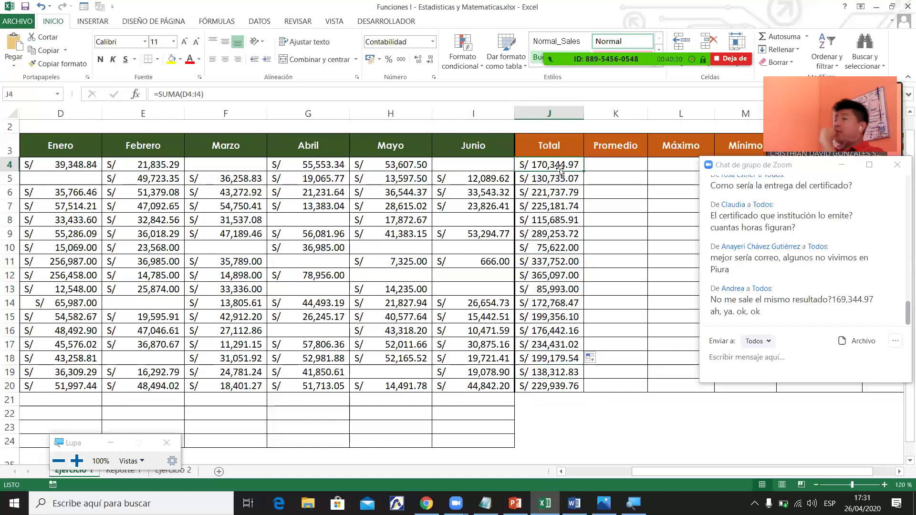
{"action": "double_click", "coordinate": [584, 170]}
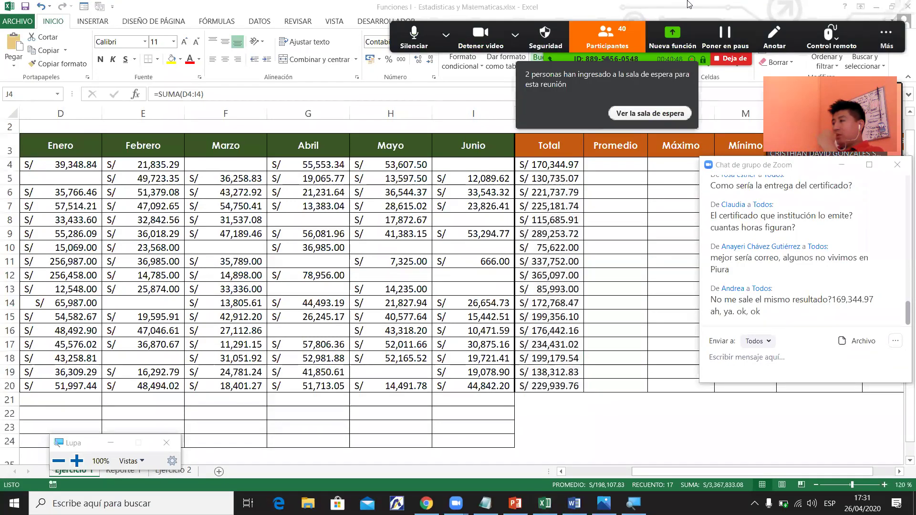
{"action": "left_click", "coordinate": [650, 113]}
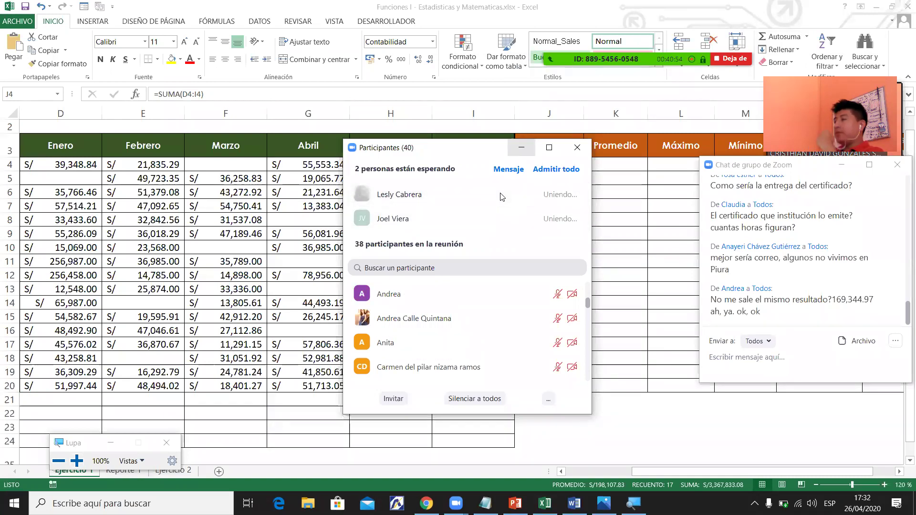
{"action": "left_click", "coordinate": [608, 38]}
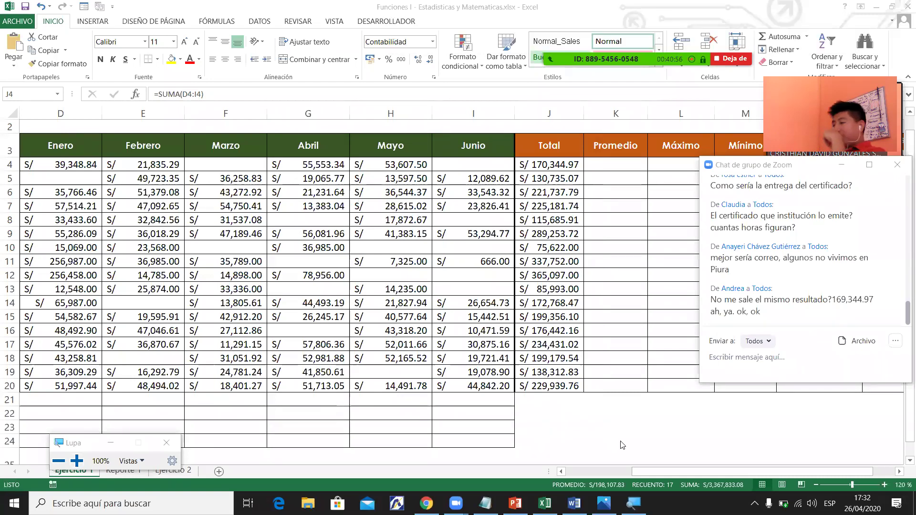
{"action": "key", "text": "ctrl+shift+Down"}
{"action": "left_click", "coordinate": [602, 471]}
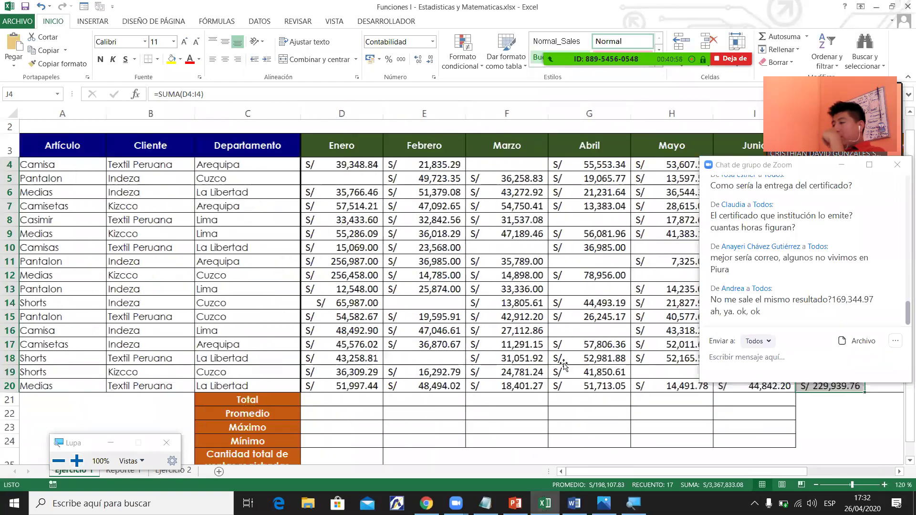
{"action": "left_click", "coordinate": [590, 358]}
{"action": "scroll", "coordinate": [668, 152], "scroll_direction": "right", "scroll_amount": 3}
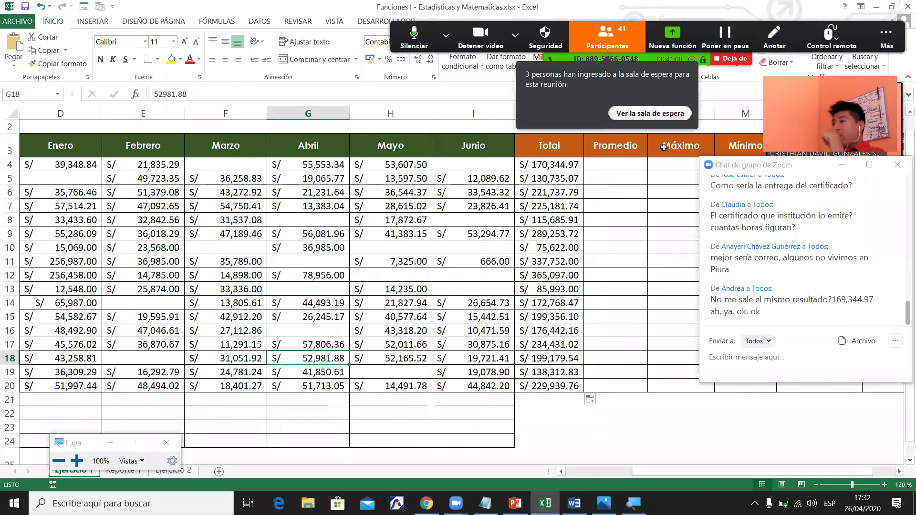
{"action": "key", "text": "alt+u"}
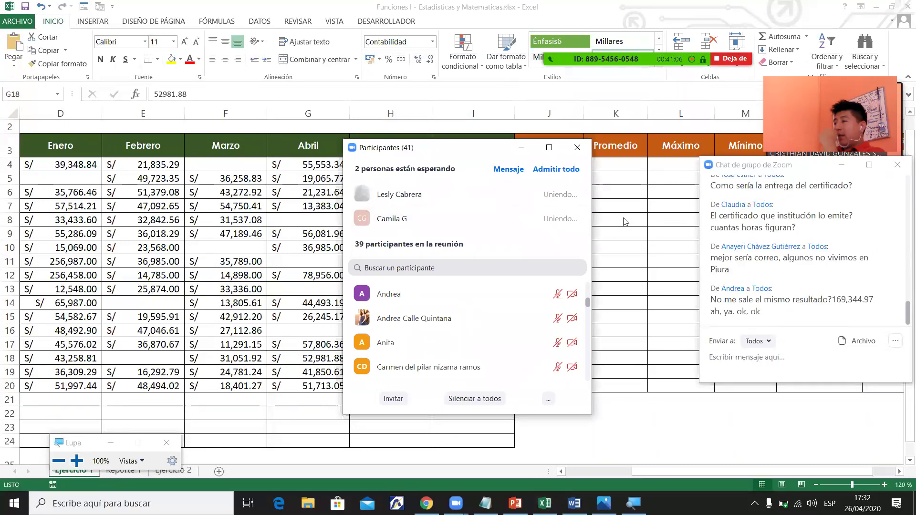
{"action": "left_click", "coordinate": [521, 147]}
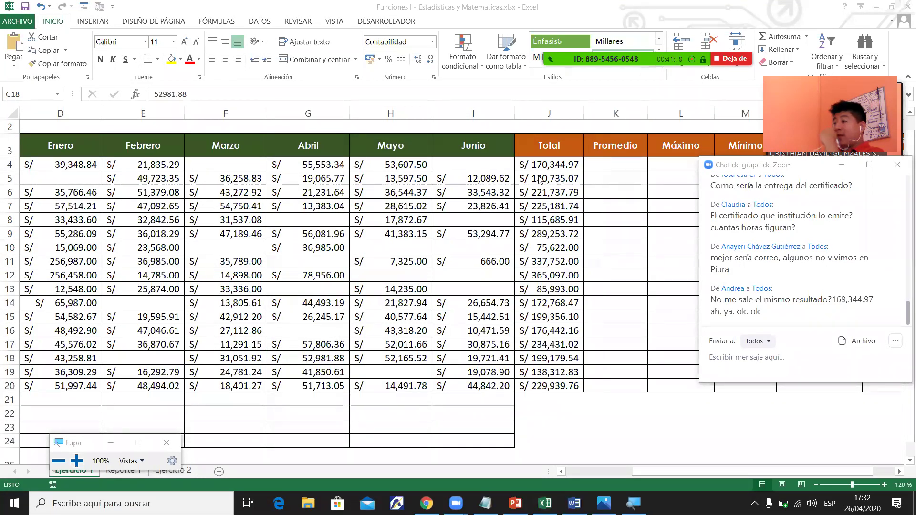
Trace precedents for J10's =SUMA(D10:I10) total using Rastrear precedentes on FÓRMULAS.
{"action": "left_click", "coordinate": [558, 247]}
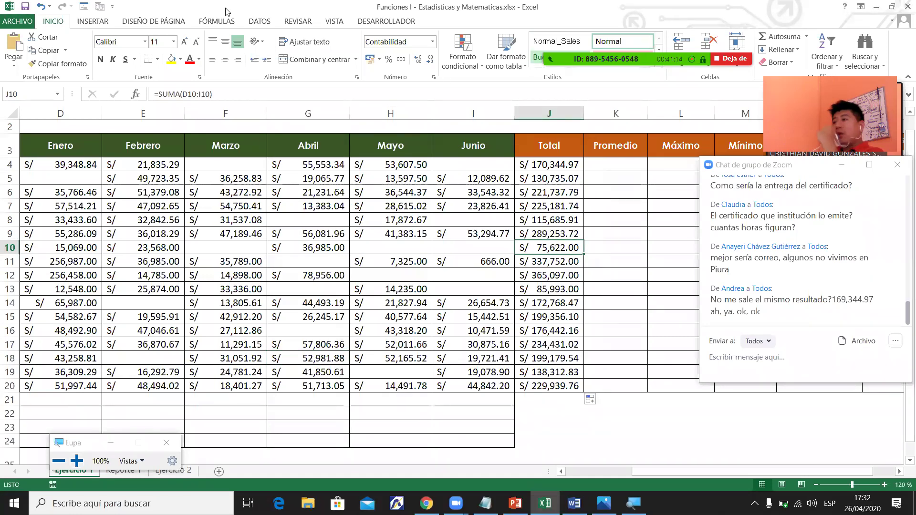
{"action": "left_click", "coordinate": [219, 23]}
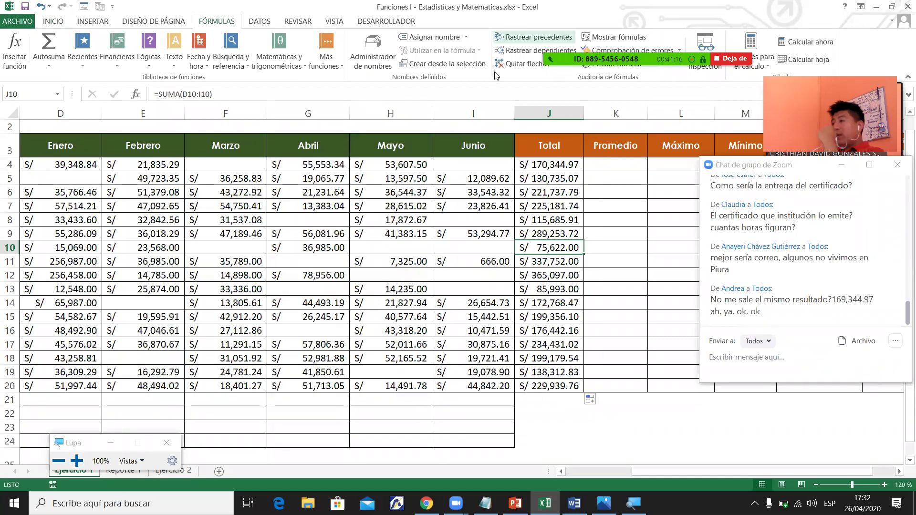
{"action": "left_click", "coordinate": [533, 37]}
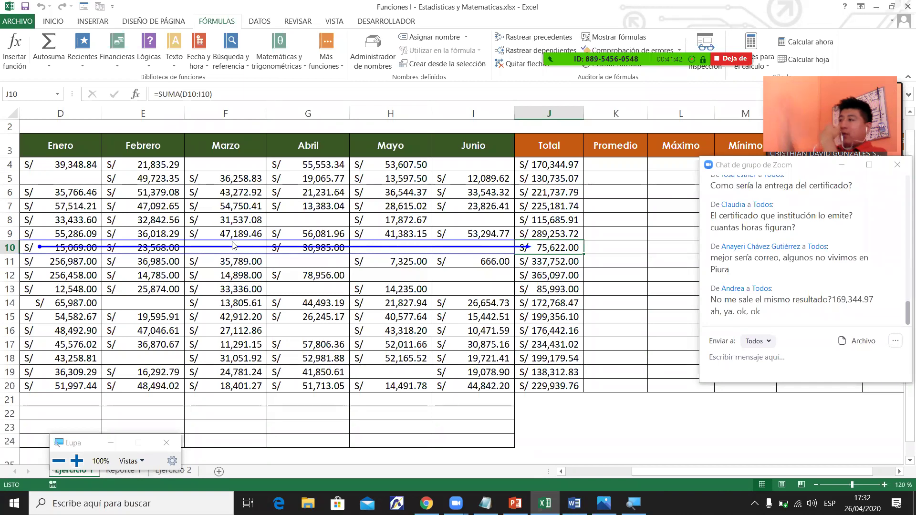
{"action": "scroll", "coordinate": [233, 245], "scroll_direction": "down", "scroll_amount": 1}
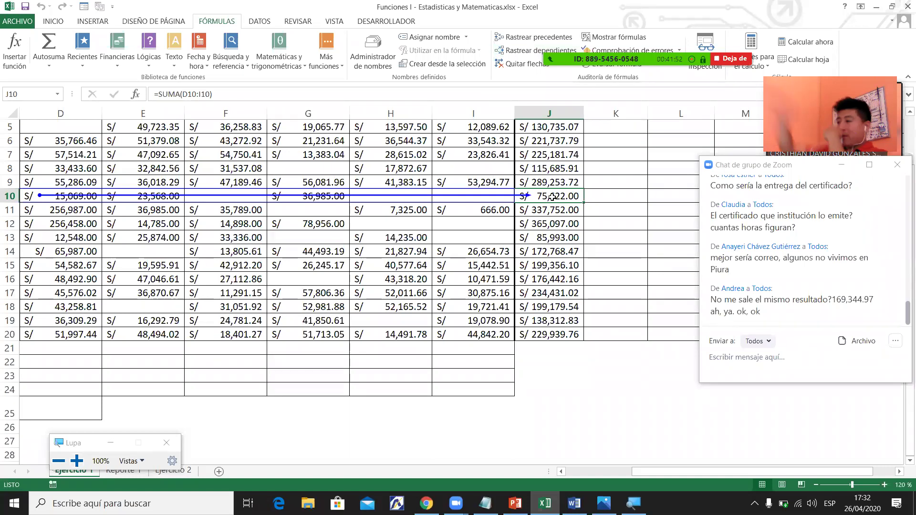
Enter =J10 in L25 so it repeats the S/ 75,622.00 total.
{"action": "left_click", "coordinate": [671, 407]}
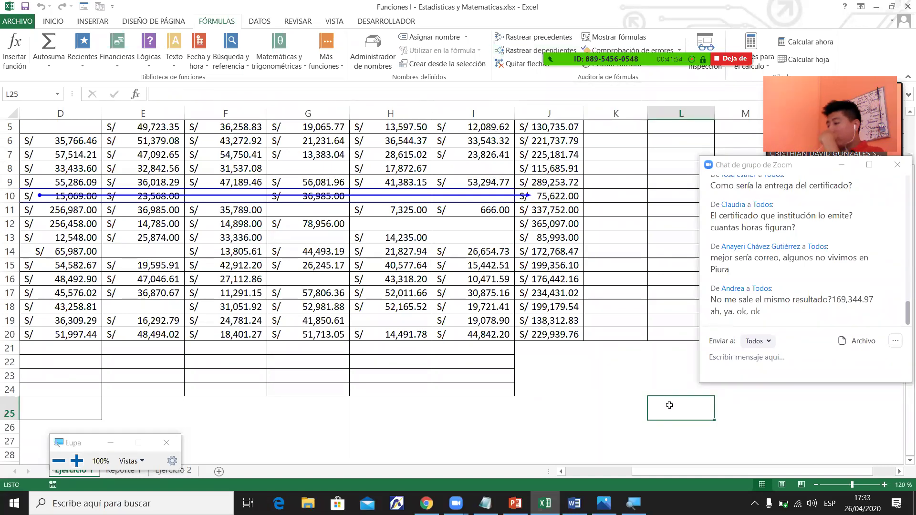
{"action": "type", "text": "="}
{"action": "left_click", "coordinate": [563, 196]}
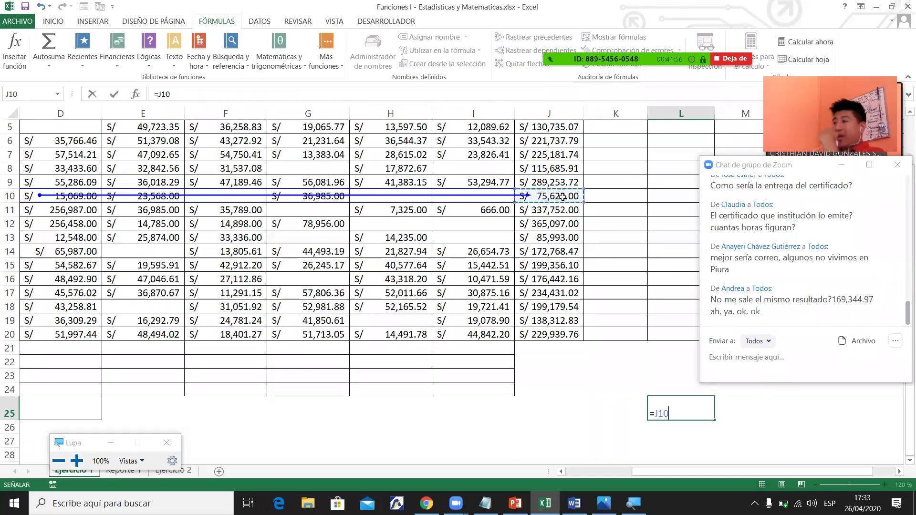
{"action": "key", "text": "Return"}
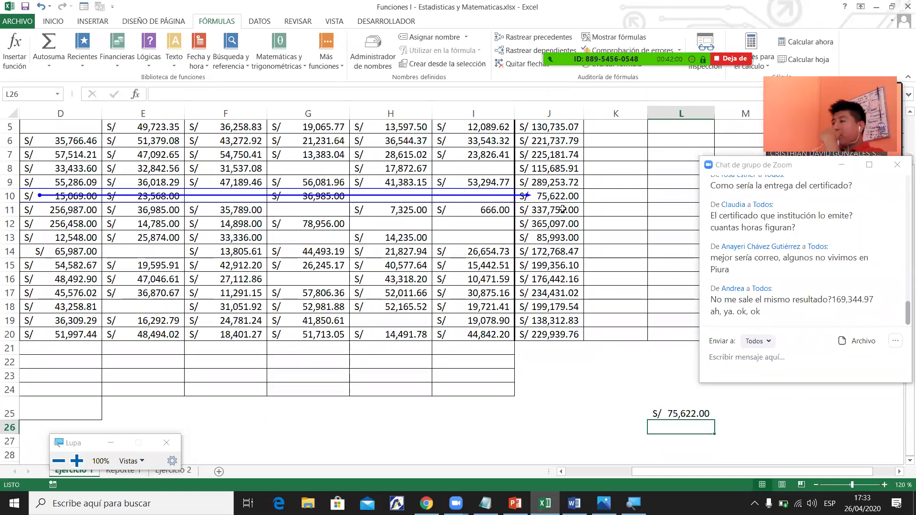
Trace the cells depending on J10, then remove the tracing arrows.
{"action": "left_click", "coordinate": [559, 198]}
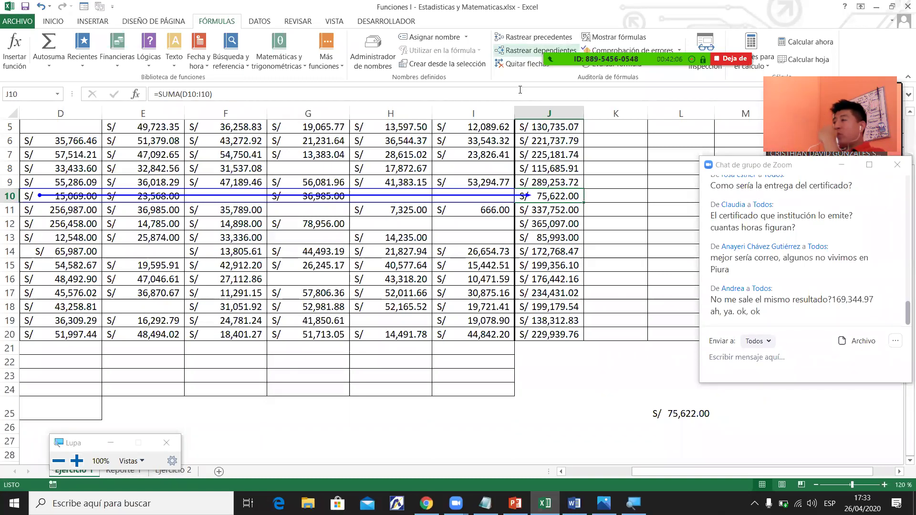
{"action": "left_click", "coordinate": [172, 22]}
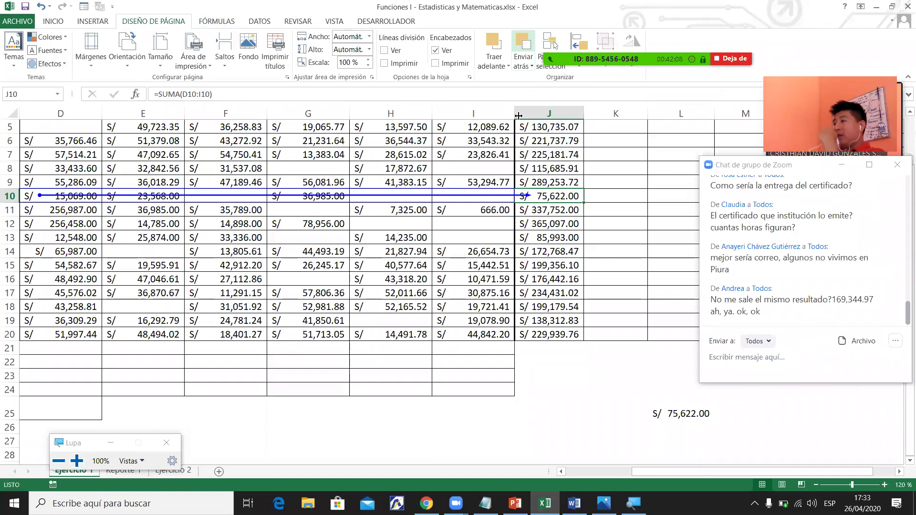
{"action": "left_click", "coordinate": [225, 23]}
{"action": "left_click", "coordinate": [535, 50]}
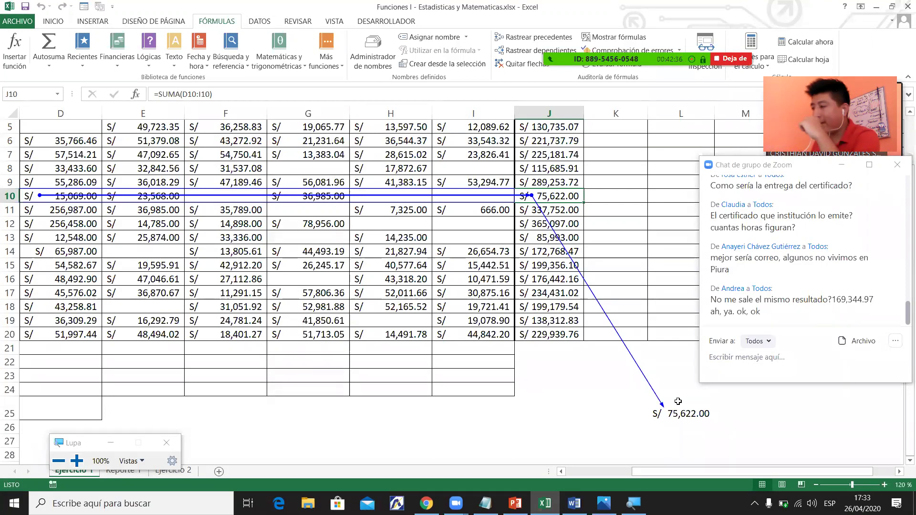
{"action": "left_click", "coordinate": [522, 63]}
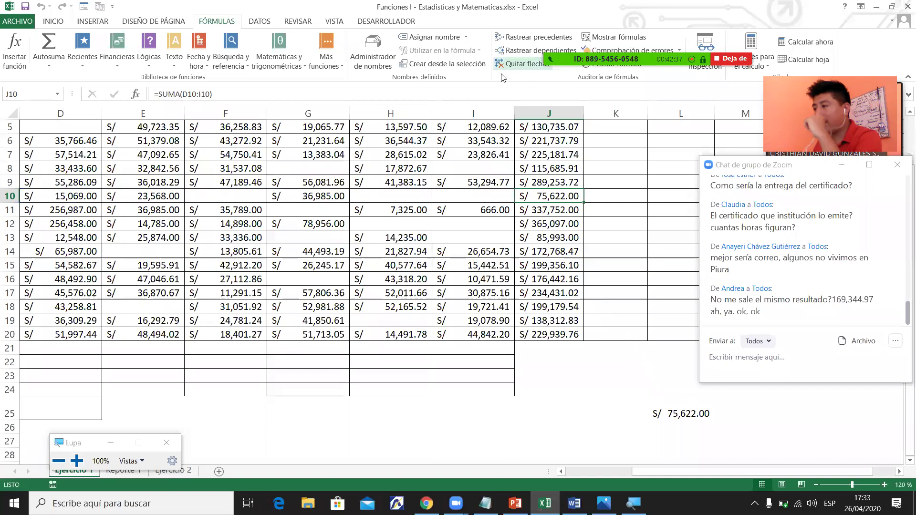
{"action": "left_click", "coordinate": [703, 426]}
Clear L25 and the J5 total, then bring the Word syllabus to the front.
{"action": "left_click", "coordinate": [701, 413]}
{"action": "key", "text": "Delete"}
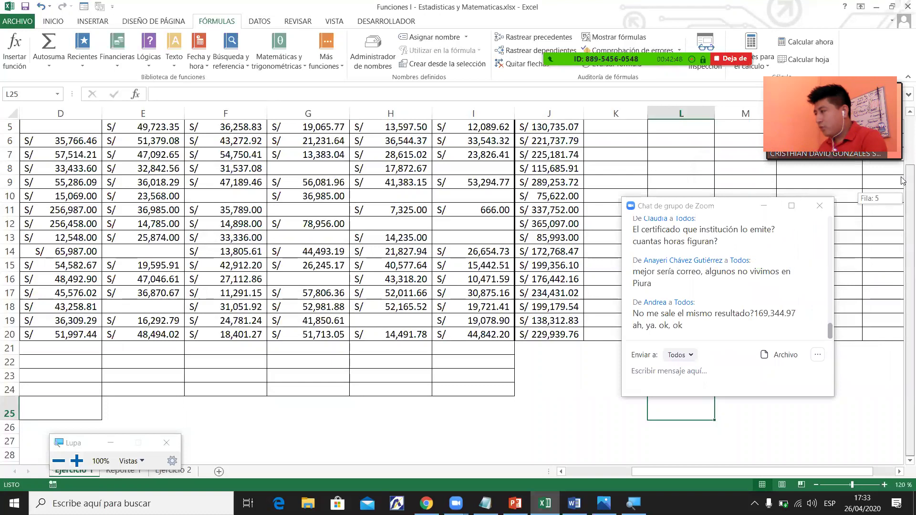
{"action": "scroll", "coordinate": [903, 182], "scroll_direction": "up", "scroll_amount": 2}
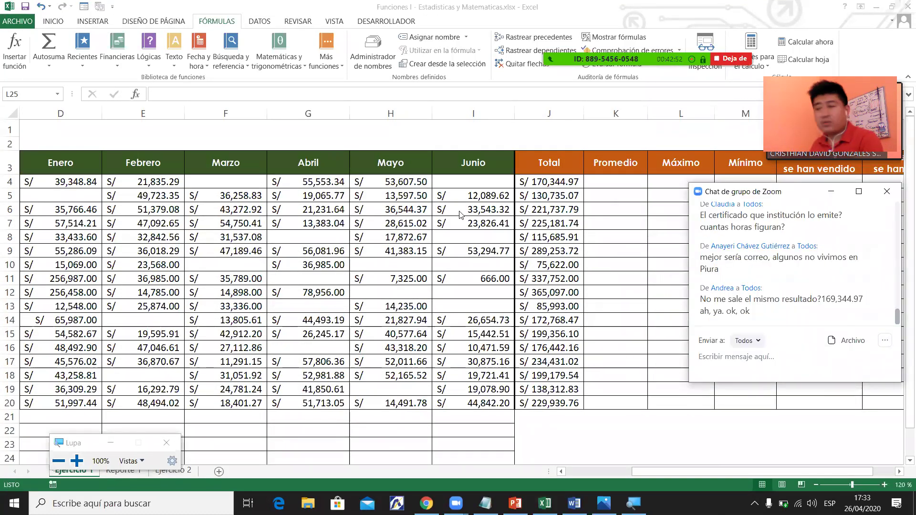
{"action": "left_click", "coordinate": [555, 195]}
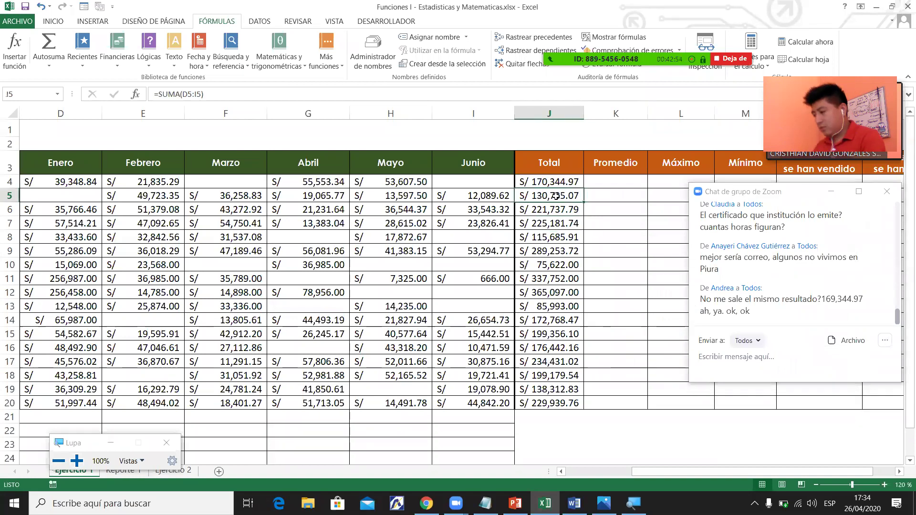
{"action": "key", "text": "Delete"}
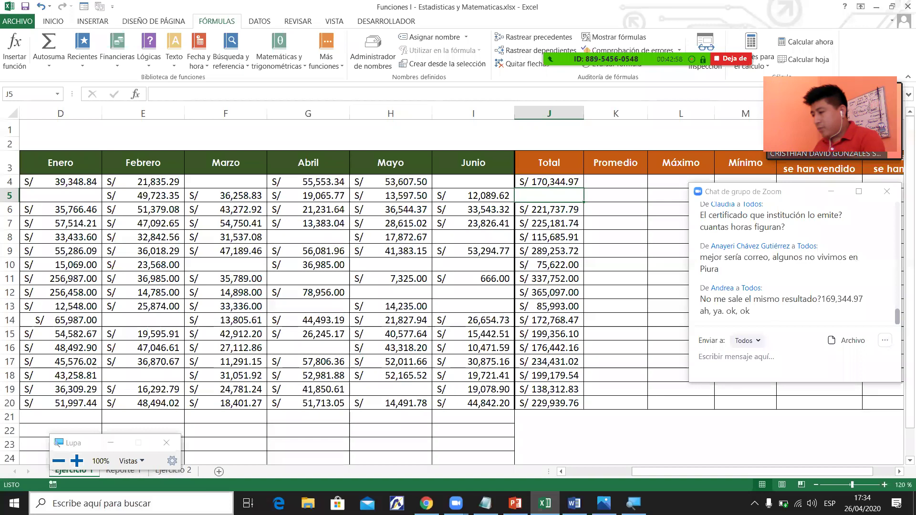
{"action": "left_click", "coordinate": [575, 502]}
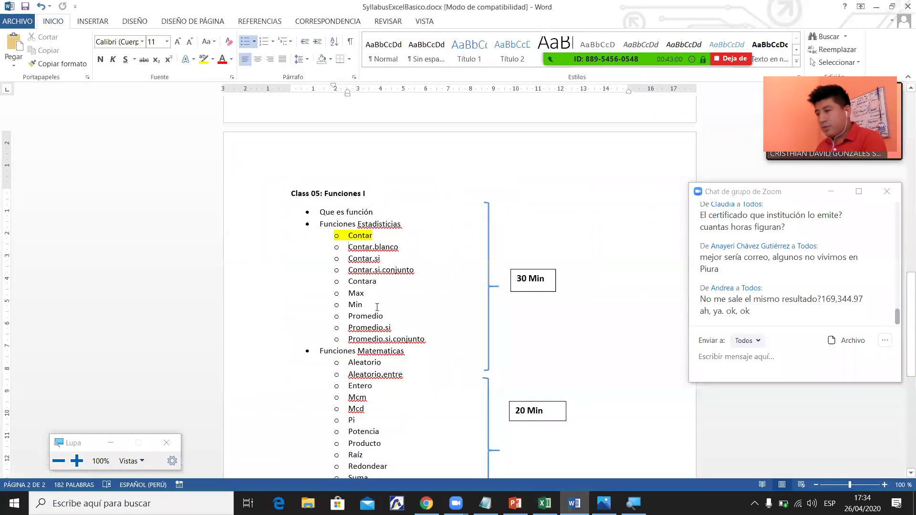
Undo the yellow highlight on Contar and highlight Suma in yellow instead.
{"action": "key", "text": "ctrl+z"}
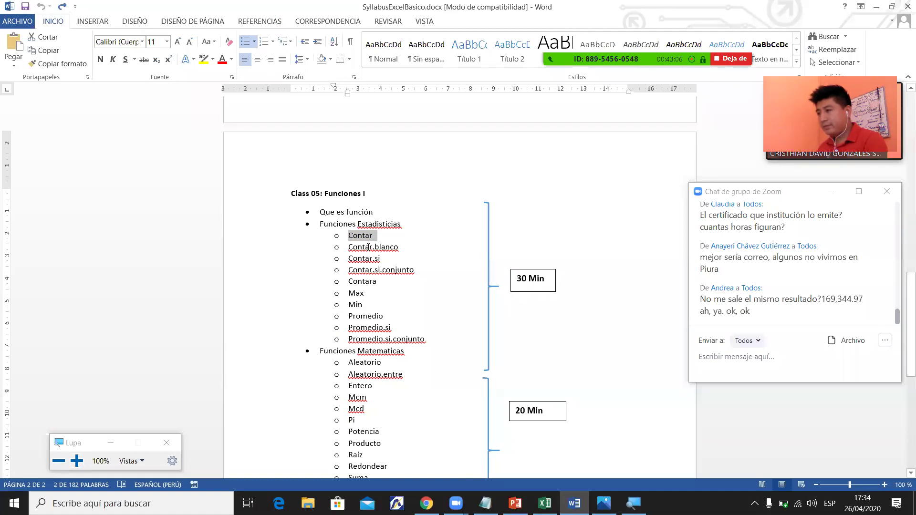
{"action": "left_click", "coordinate": [395, 454]}
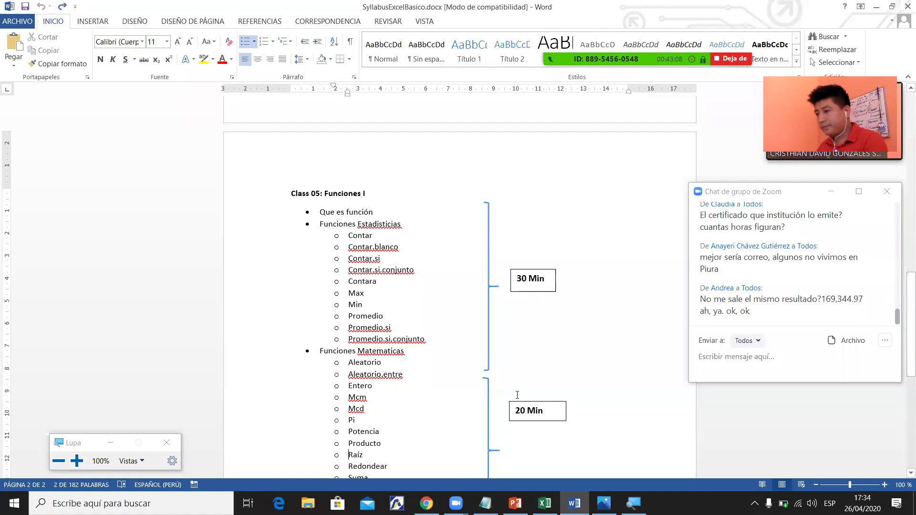
{"action": "left_click_drag", "start_coordinate": [902, 320], "coordinate": [902, 363]}
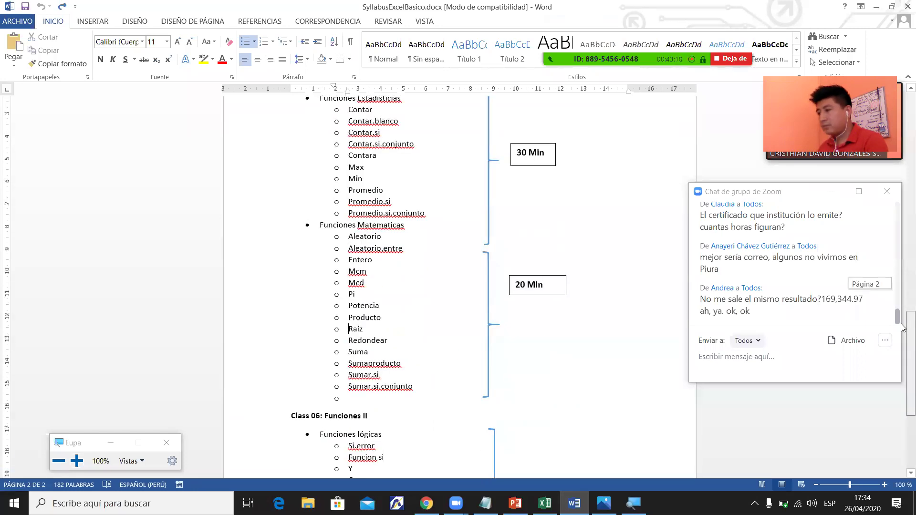
{"action": "double_click", "coordinate": [354, 330]}
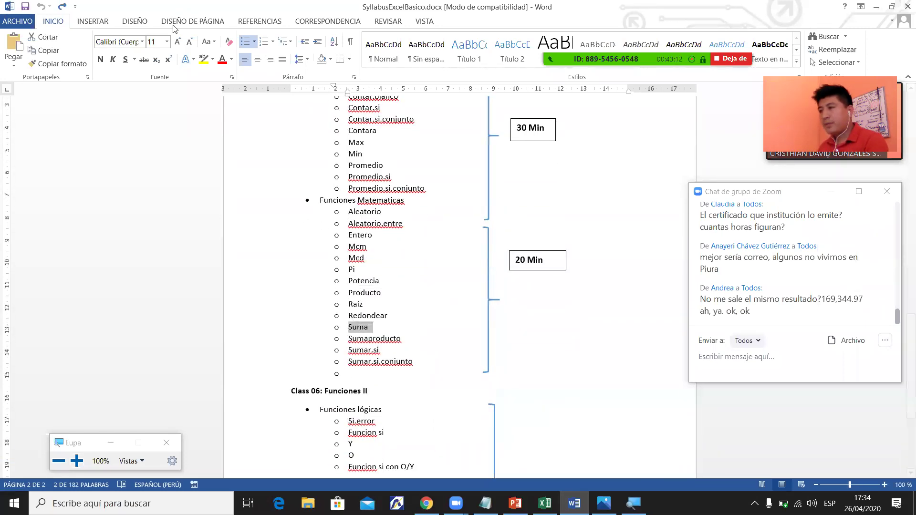
{"action": "left_click", "coordinate": [204, 58]}
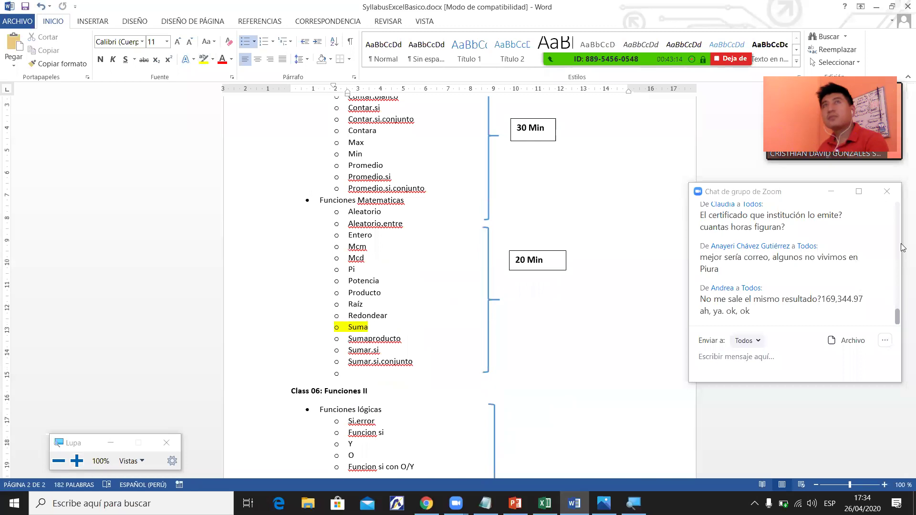
Minimize Word to return to the Excel Ejercicio 1 sheet.
{"action": "scroll", "coordinate": [903, 339], "scroll_direction": "up", "scroll_amount": 10}
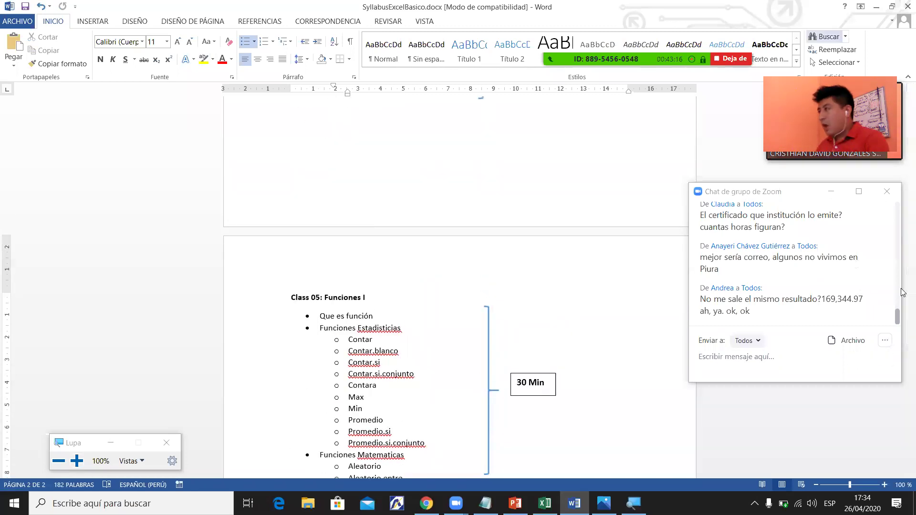
{"action": "left_click", "coordinate": [876, 7]}
{"action": "left_click", "coordinate": [533, 246]}
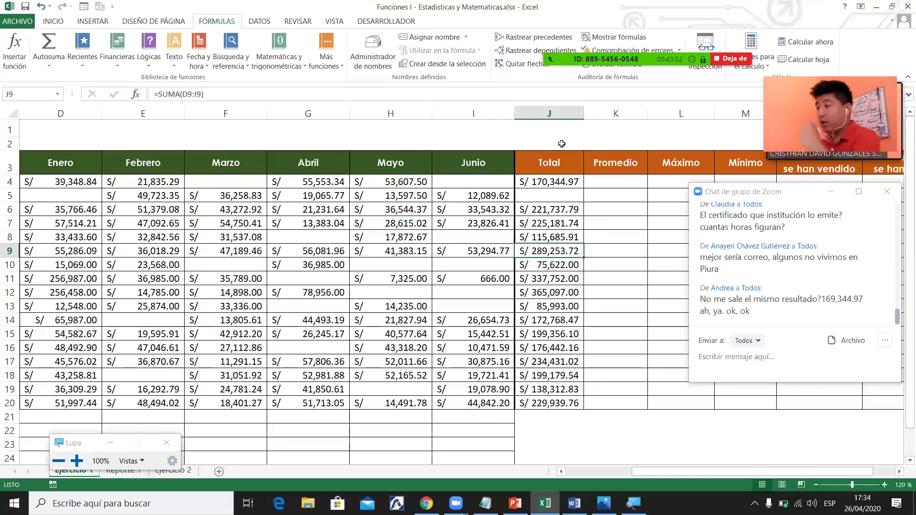
Re-enter =SUMA(D4:I4) in J4 so it shows S/ 170,344.97.
{"action": "left_click", "coordinate": [564, 188]}
{"action": "key", "text": "Delete"}
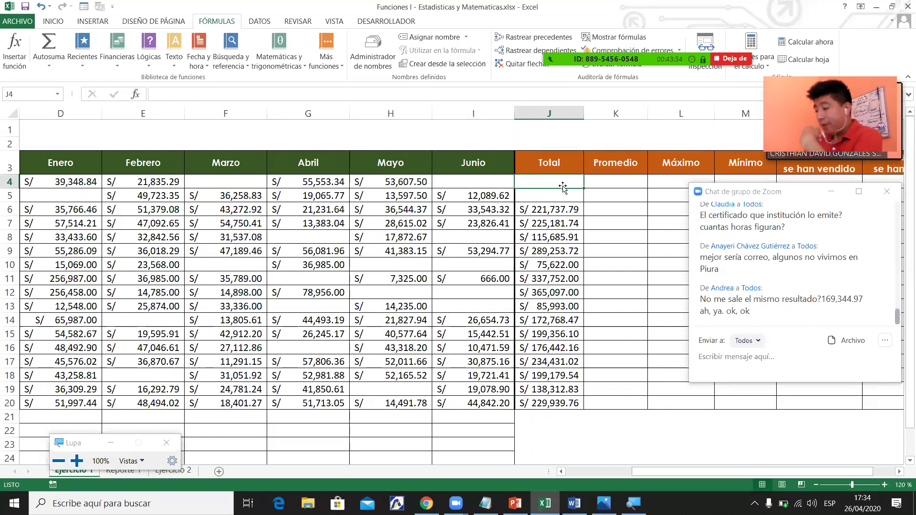
{"action": "type", "text": "=sum"}
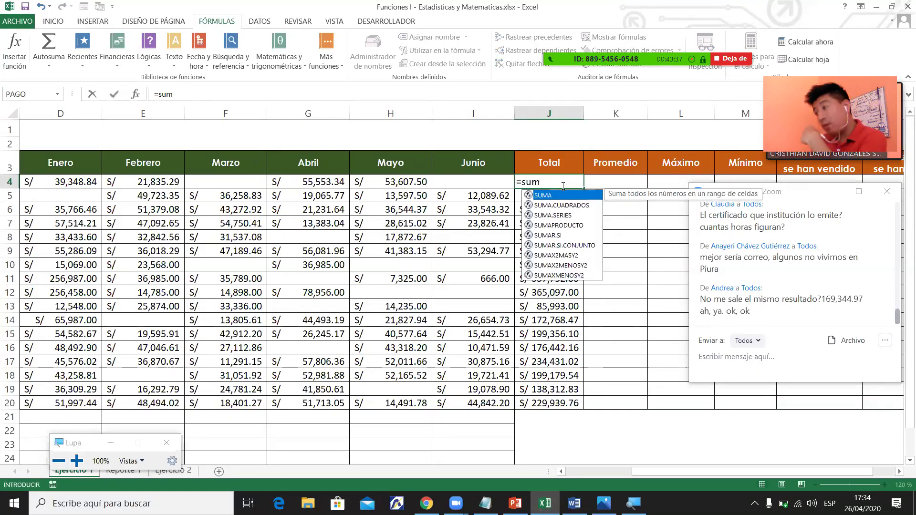
{"action": "key", "text": "Tab"}
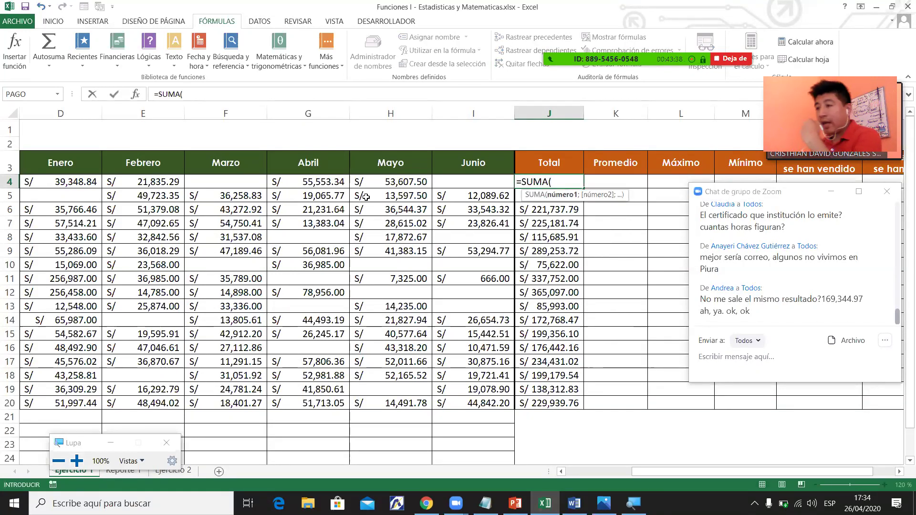
{"action": "left_click_drag", "start_coordinate": [79, 181], "coordinate": [457, 178]}
{"action": "type", "text": ")"}
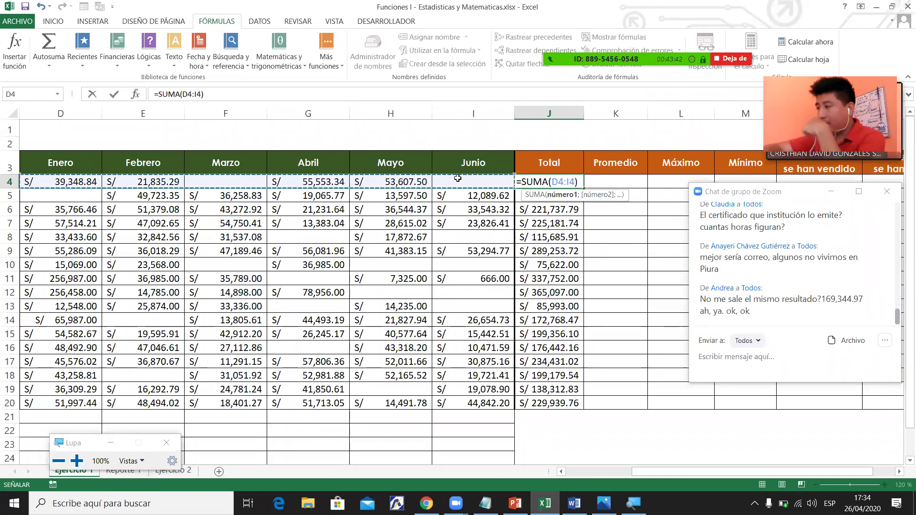
{"action": "key", "text": "Return"}
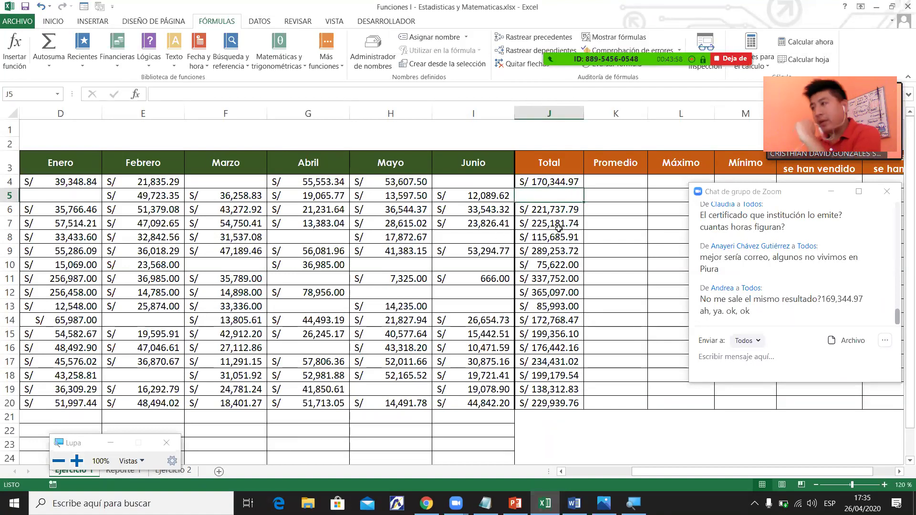
Autosum the row 5 amounts D5:I5 into J5, giving S/ 130,735.07.
{"action": "left_click", "coordinate": [376, 200]}
{"action": "left_click_drag", "start_coordinate": [680, 474], "coordinate": [697, 473]}
{"action": "left_click_drag", "start_coordinate": [172, 198], "coordinate": [597, 197]}
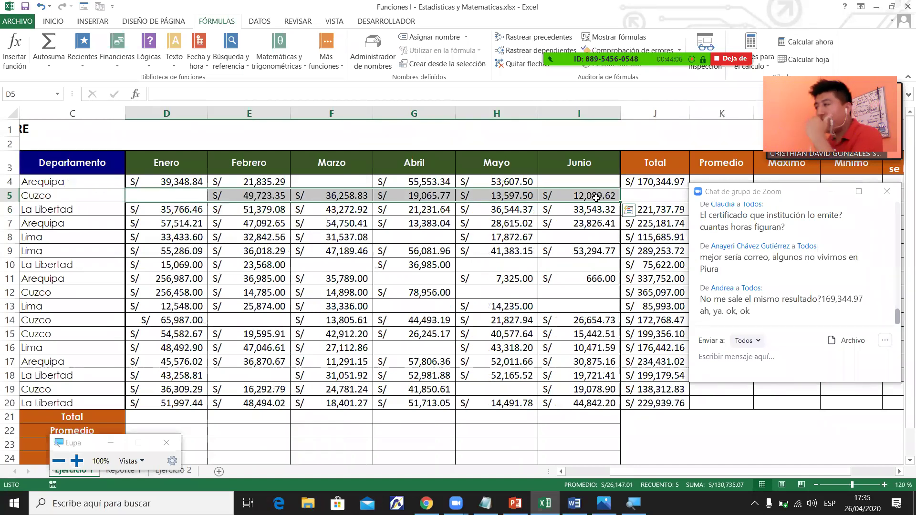
{"action": "left_click", "coordinate": [54, 22]}
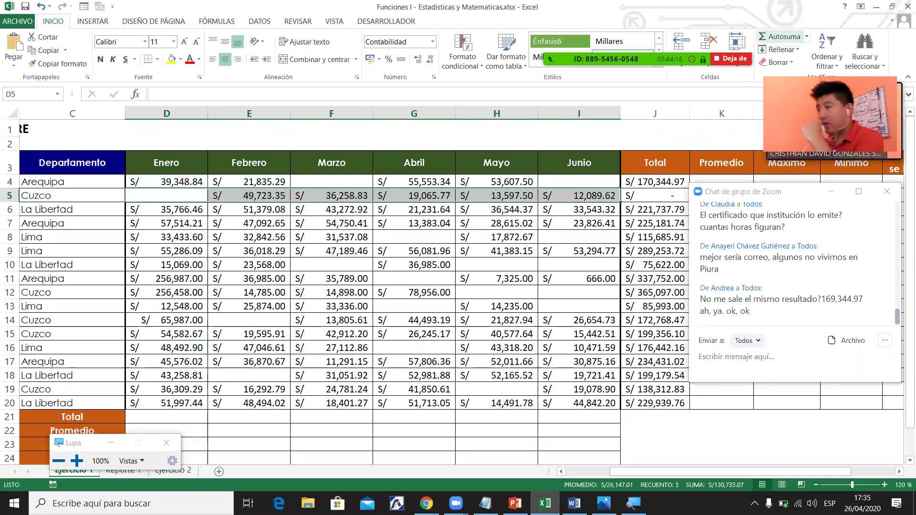
{"action": "left_click", "coordinate": [778, 37]}
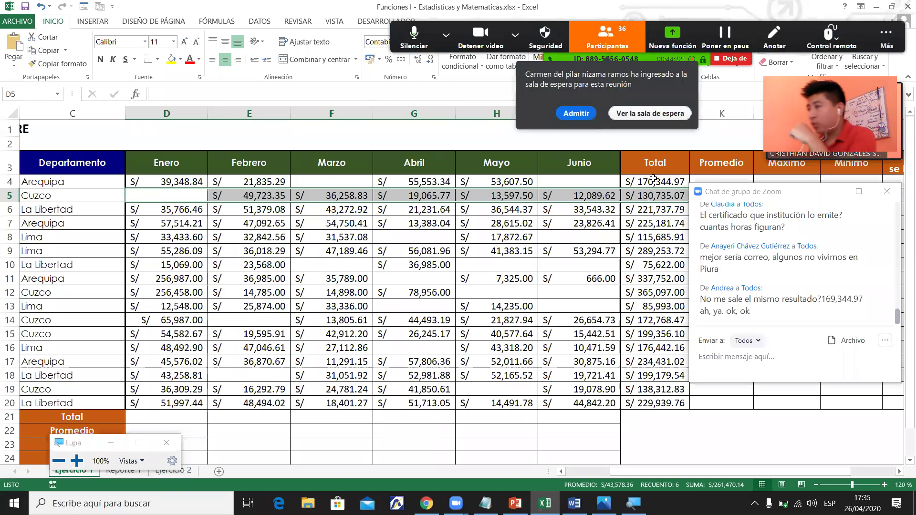
{"action": "left_click", "coordinate": [578, 117]}
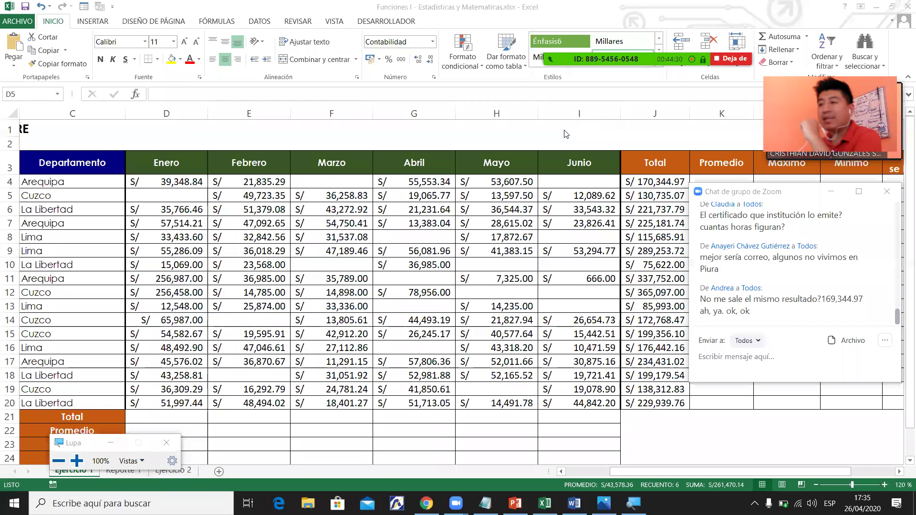
Clear J20 and re-sum D20:I20 with Alt+= to show S/ 229,939.76.
{"action": "left_click", "coordinate": [655, 403]}
{"action": "key", "text": "Delete"}
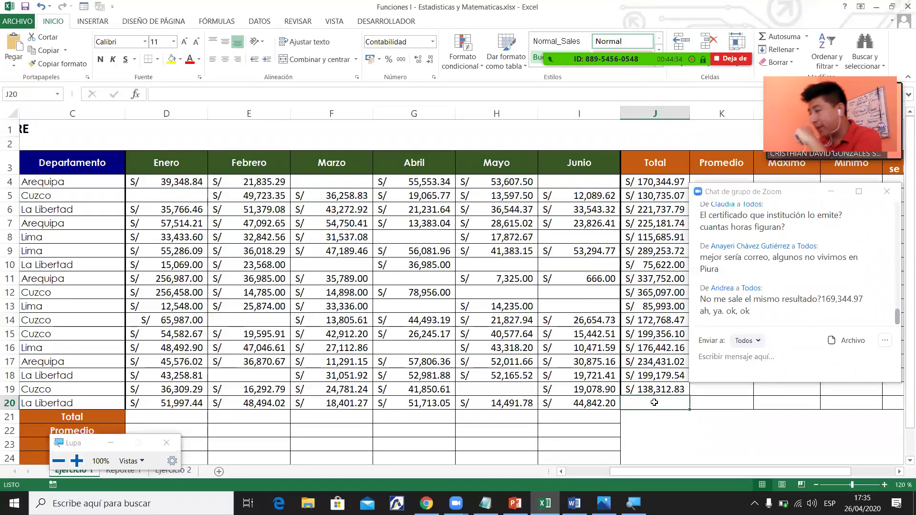
{"action": "left_click_drag", "start_coordinate": [173, 404], "coordinate": [567, 400]}
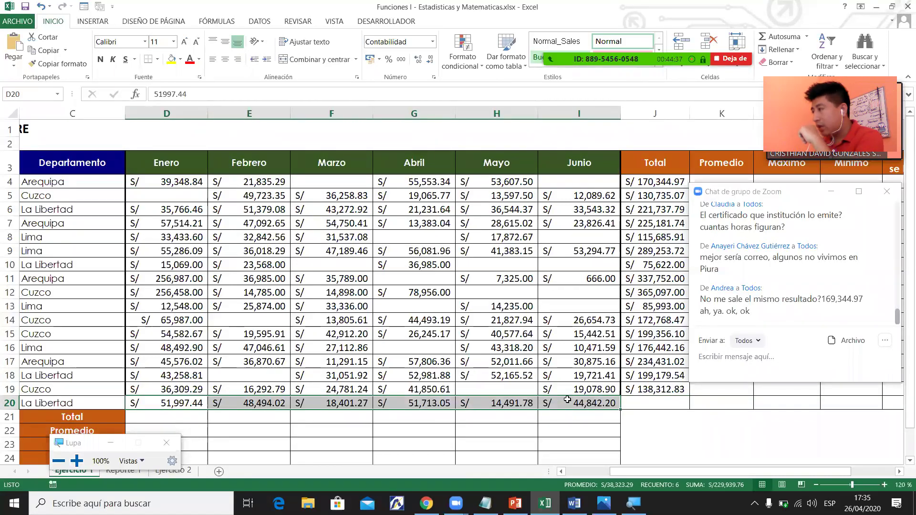
{"action": "key", "text": "alt+equal"}
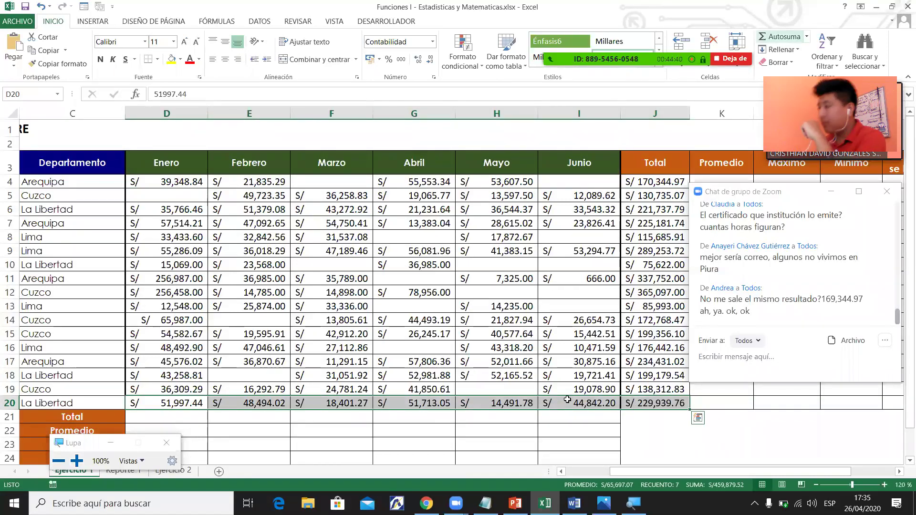
{"action": "left_click", "coordinate": [665, 404]}
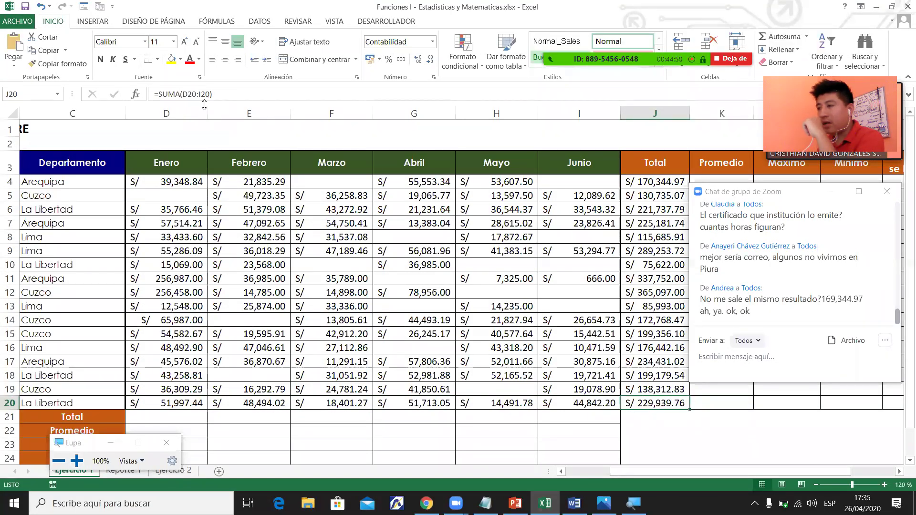
{"action": "left_click", "coordinate": [539, 285]}
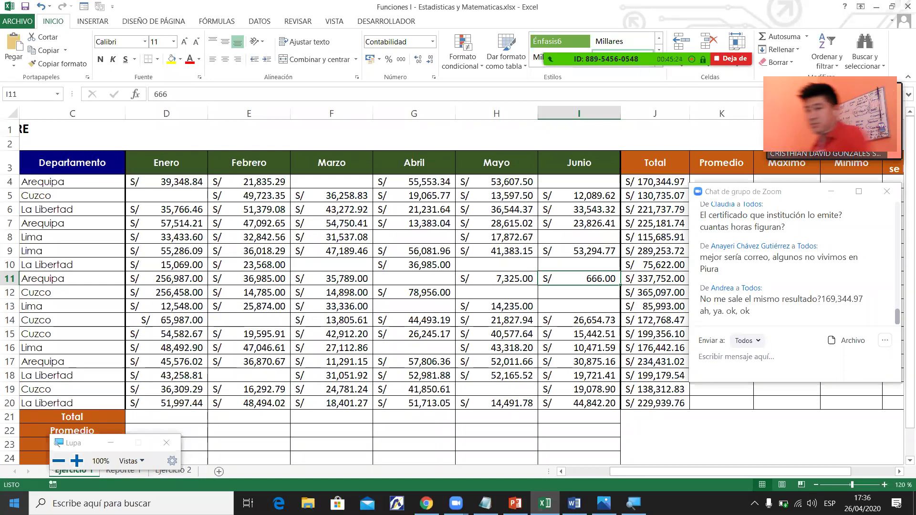
{"action": "left_click", "coordinate": [579, 375]}
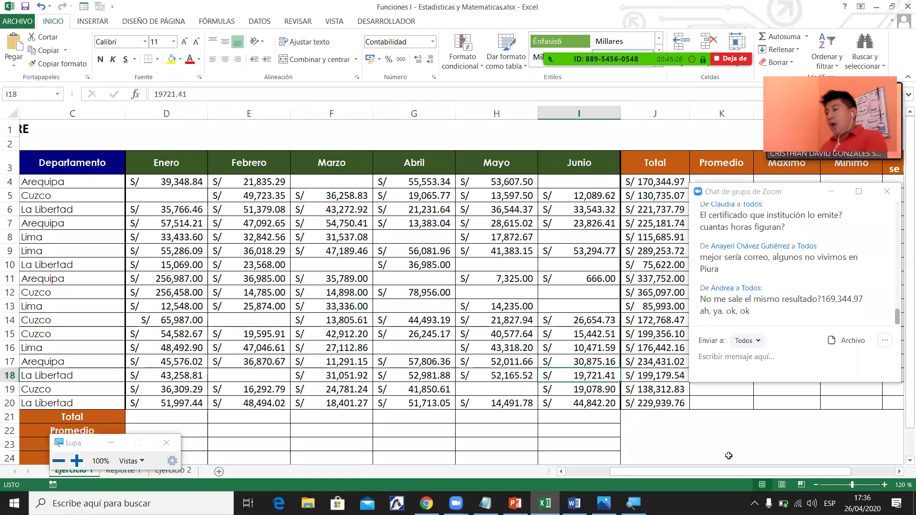
{"action": "left_click_drag", "start_coordinate": [666, 476], "coordinate": [565, 445]}
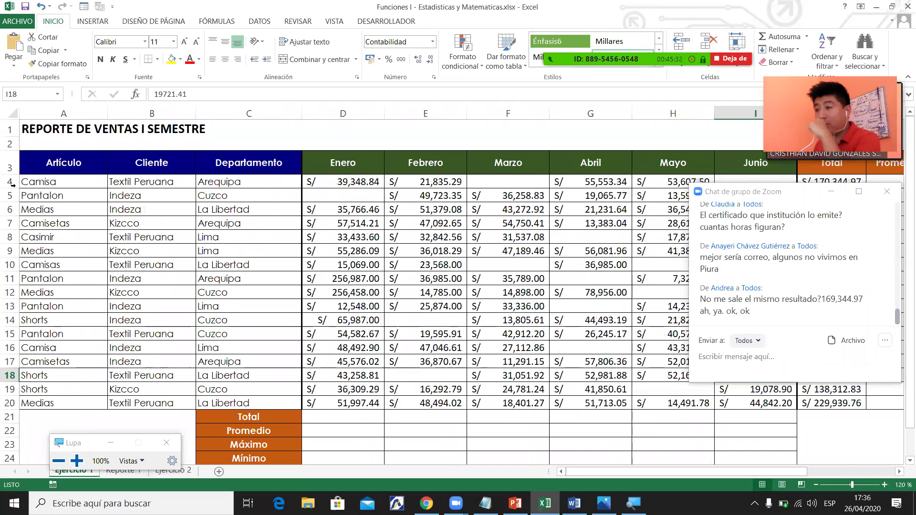
Select Enero cells and the Total row, attempt an Alt+= sum in D21, then cancel it.
{"action": "left_click", "coordinate": [362, 170]}
{"action": "left_click", "coordinate": [359, 113]}
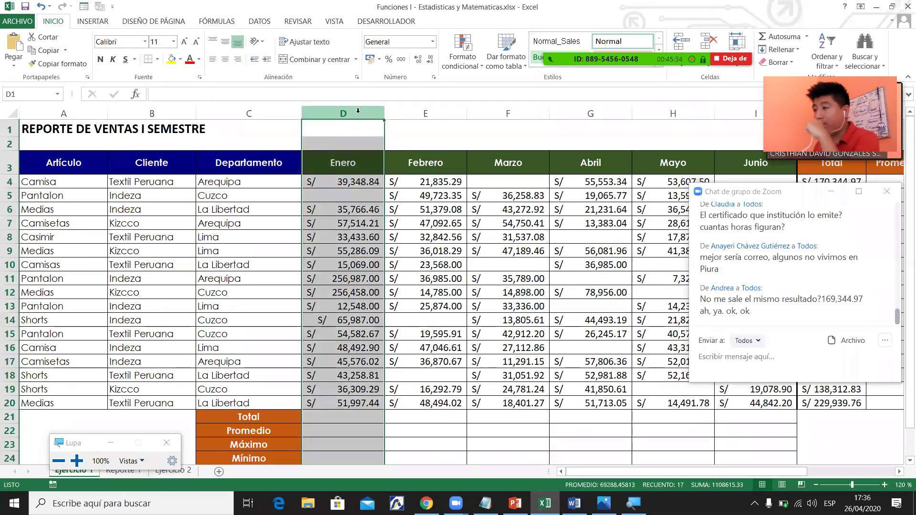
{"action": "left_click_drag", "start_coordinate": [341, 182], "coordinate": [392, 418]}
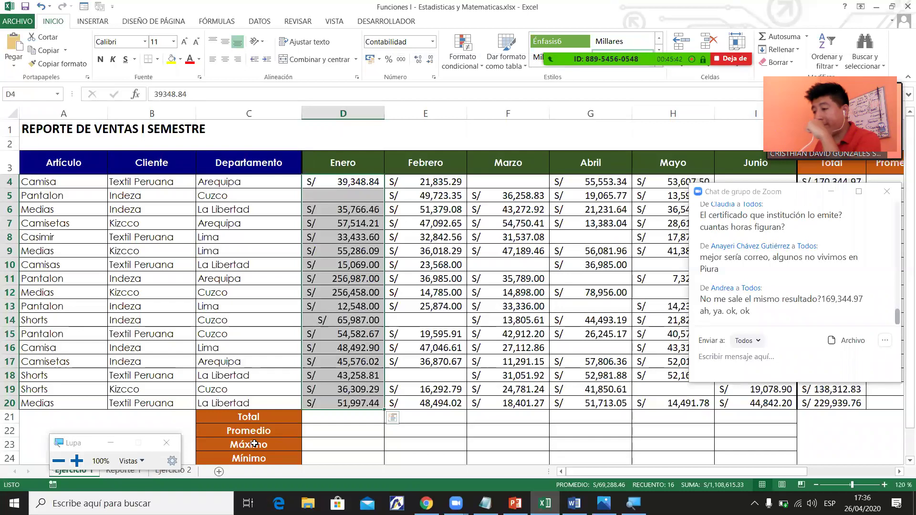
{"action": "left_click", "coordinate": [263, 423]}
{"action": "left_click", "coordinate": [323, 424]}
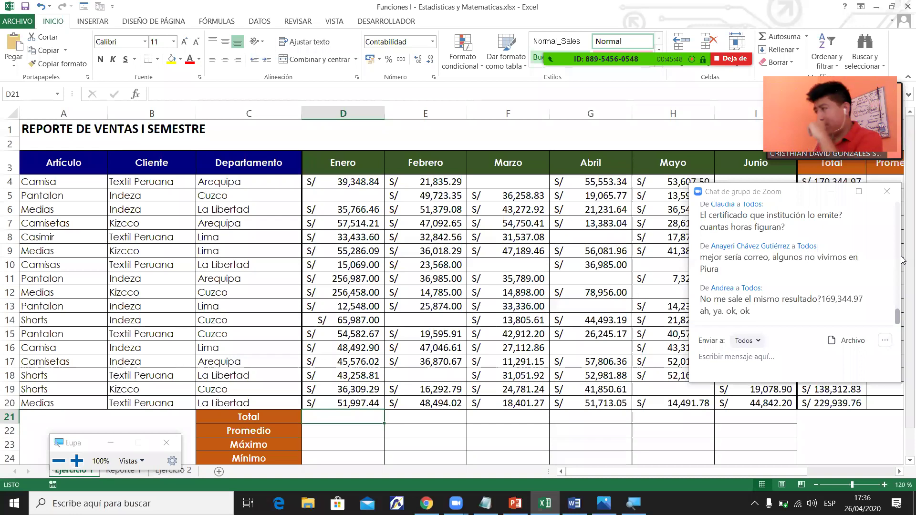
{"action": "scroll", "coordinate": [374, 396], "scroll_direction": "down", "scroll_amount": 1}
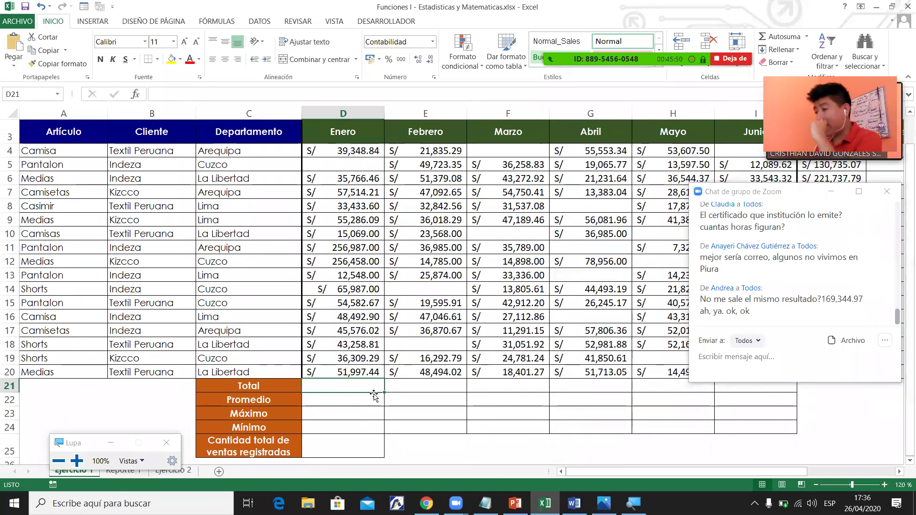
{"action": "left_click_drag", "start_coordinate": [343, 387], "coordinate": [556, 386]}
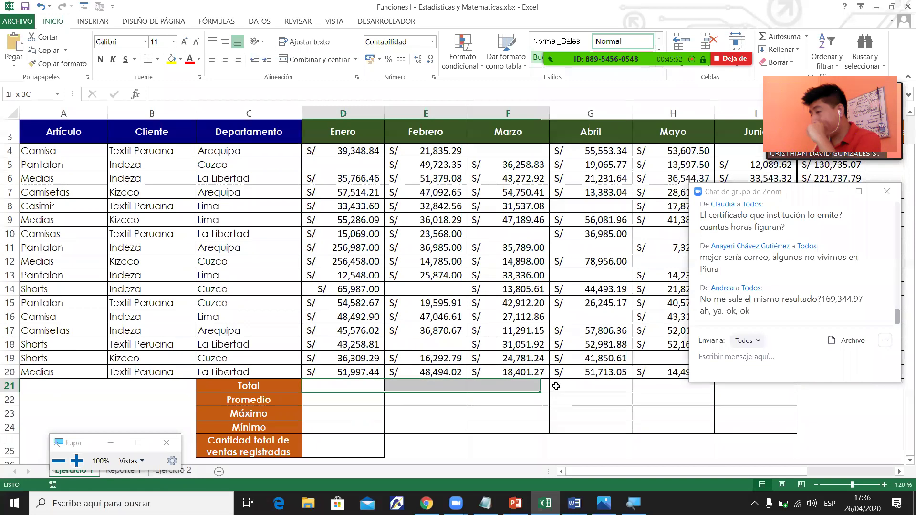
{"action": "left_click_drag", "start_coordinate": [662, 386], "coordinate": [663, 386]}
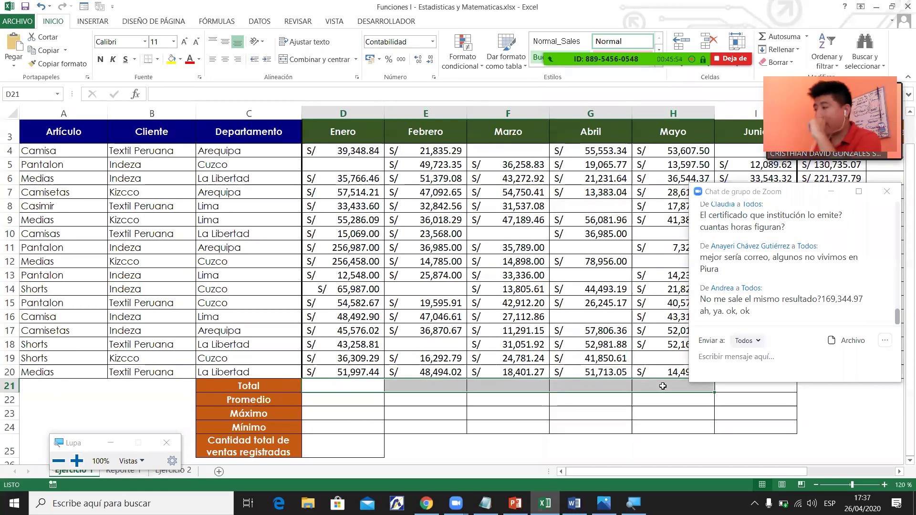
{"action": "left_click", "coordinate": [346, 387]}
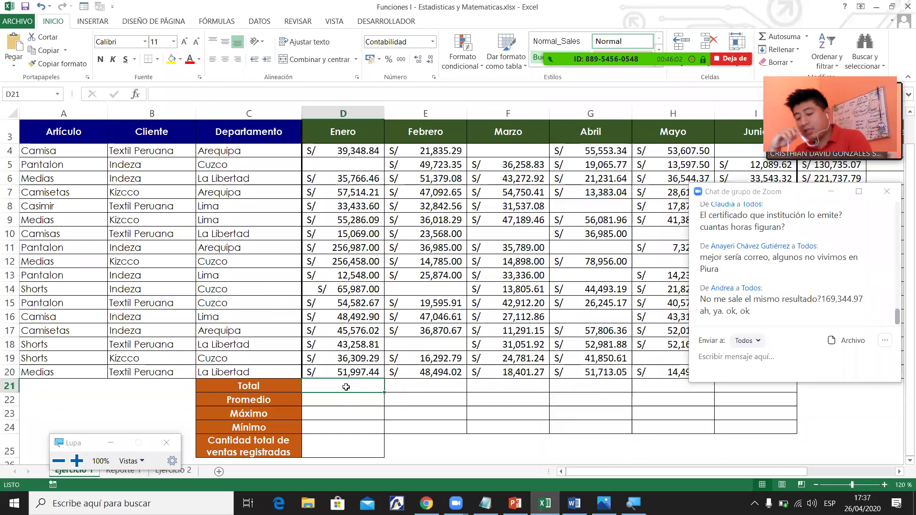
{"action": "key", "text": "alt+equal"}
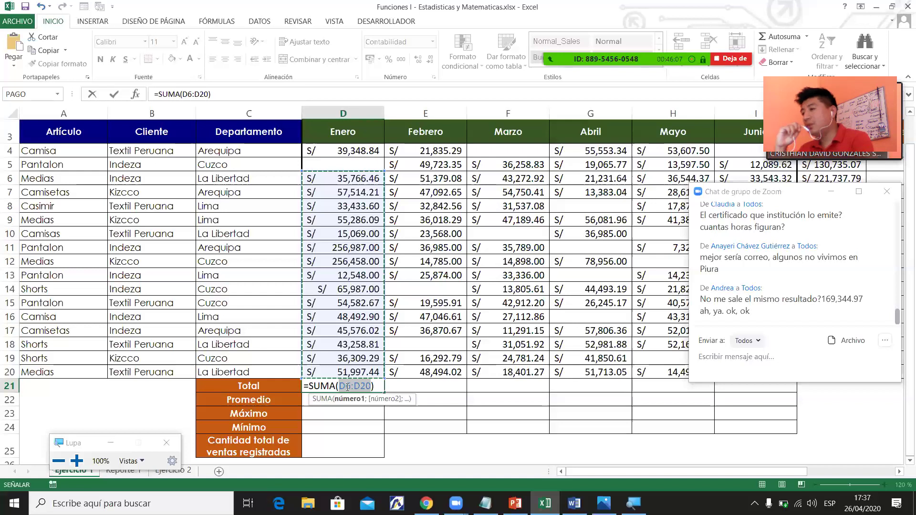
{"action": "key", "text": "Escape"}
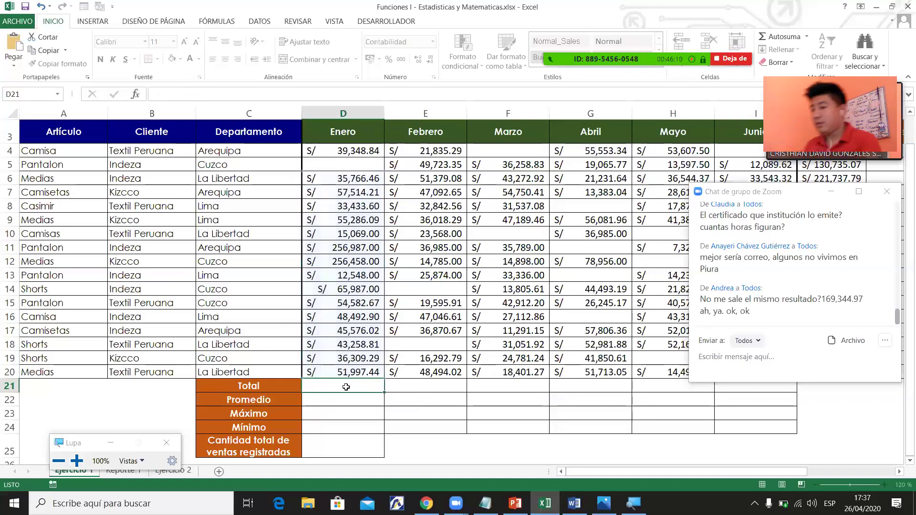
Sum the Enero sales D4:D20 into D21, giving S/ 1,108,615.33.
{"action": "left_click_drag", "start_coordinate": [341, 150], "coordinate": [353, 379]}
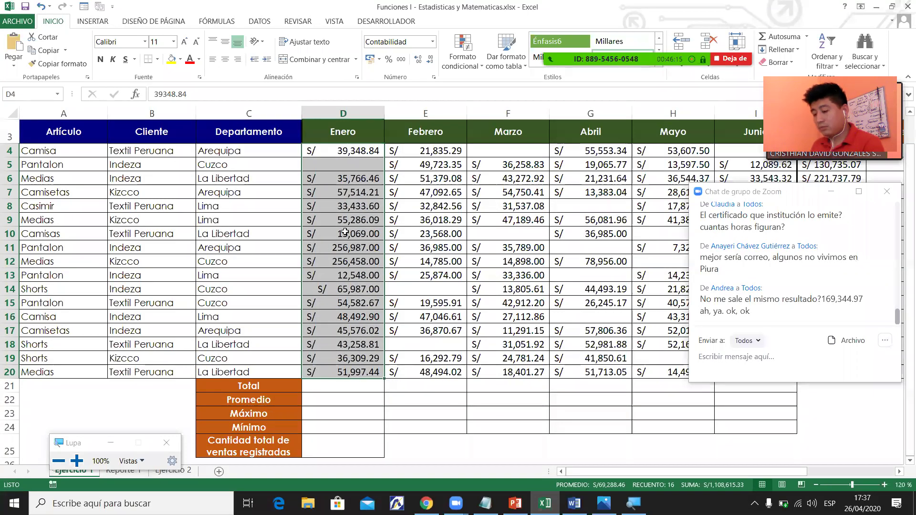
{"action": "key", "text": "alt+equal"}
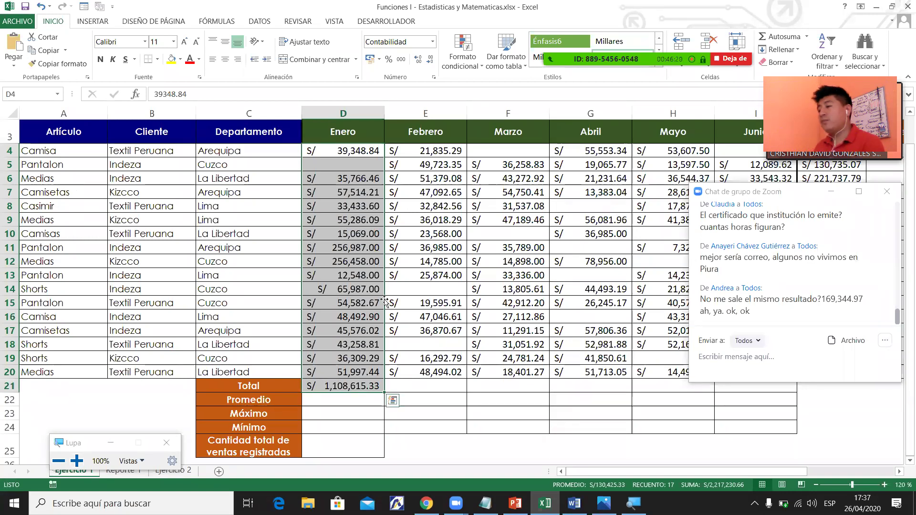
{"action": "left_click", "coordinate": [365, 383]}
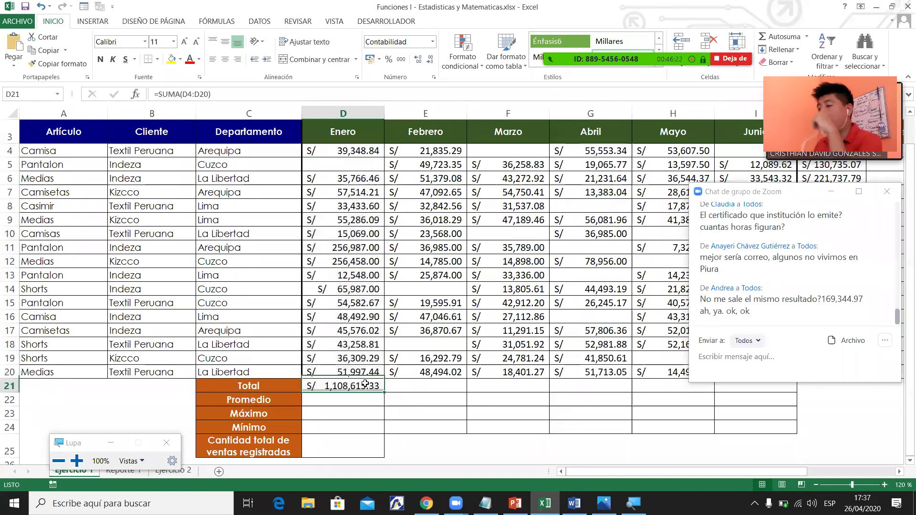
{"action": "key", "text": "Delete"}
{"action": "left_click_drag", "start_coordinate": [353, 150], "coordinate": [370, 375]}
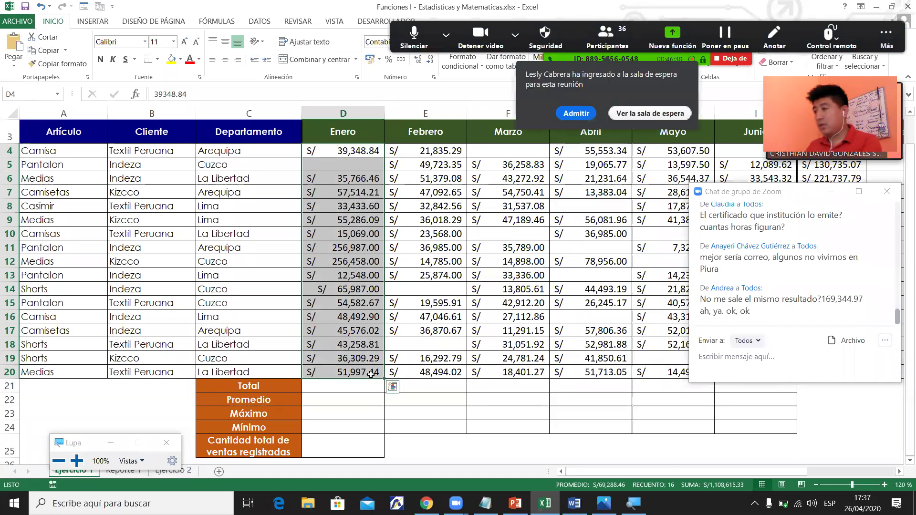
{"action": "key", "text": "alt+equal"}
Dismiss the Quick Analysis options and search Windows for 'tecl' to find the on-screen keyboard.
{"action": "key", "text": "ctrl+q"}
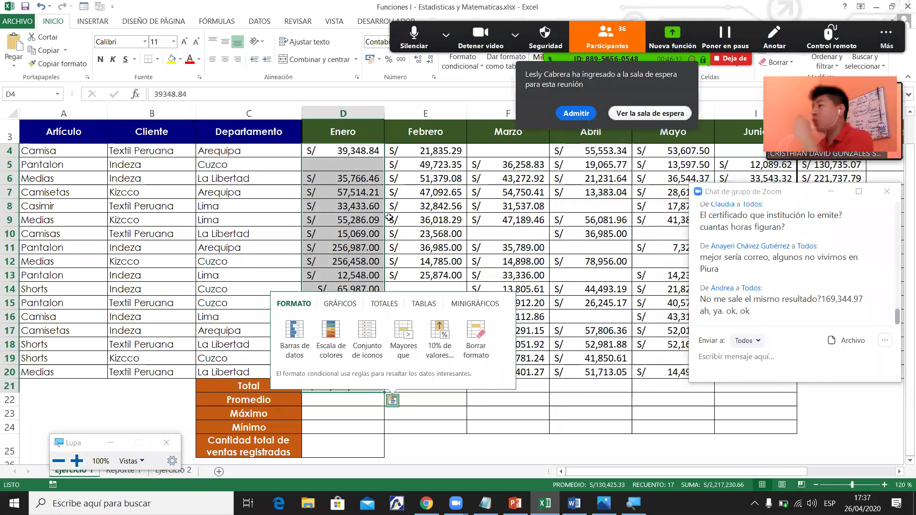
{"action": "left_click", "coordinate": [577, 113]}
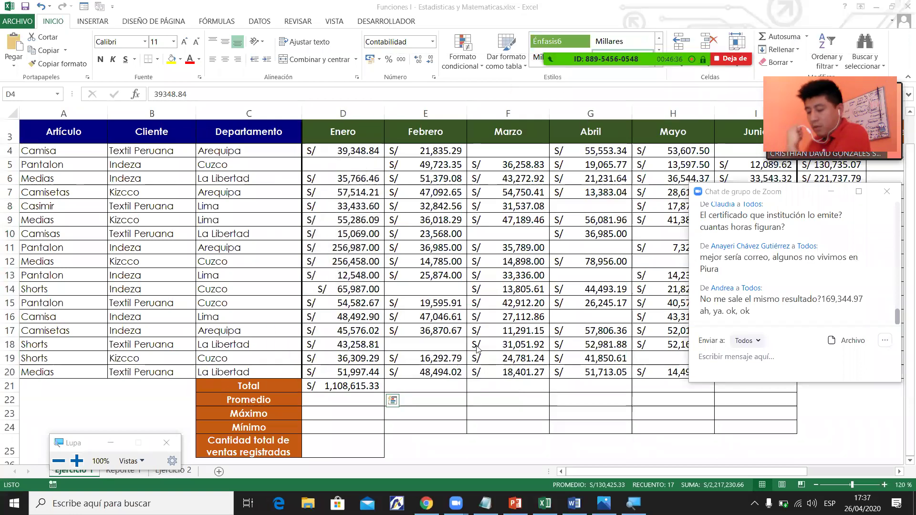
{"action": "key", "text": "super"}
{"action": "type", "text": "te"}
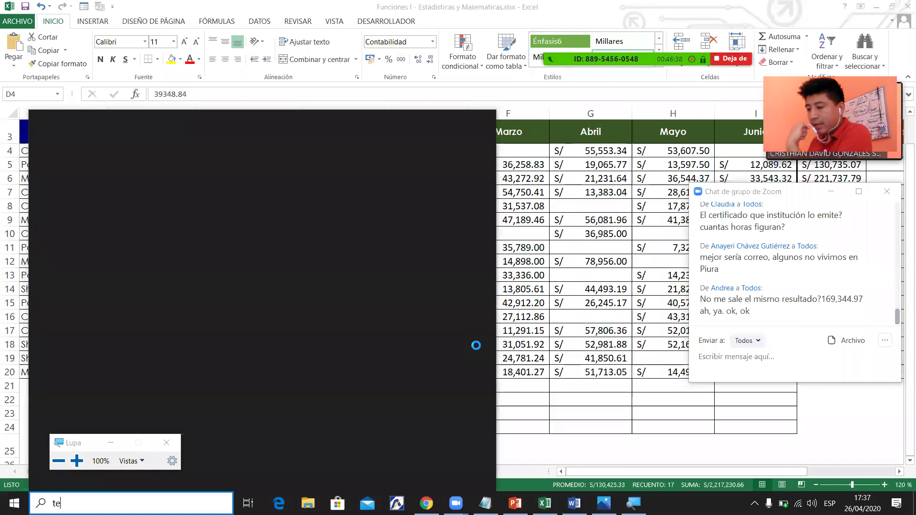
{"action": "type", "text": "cl"}
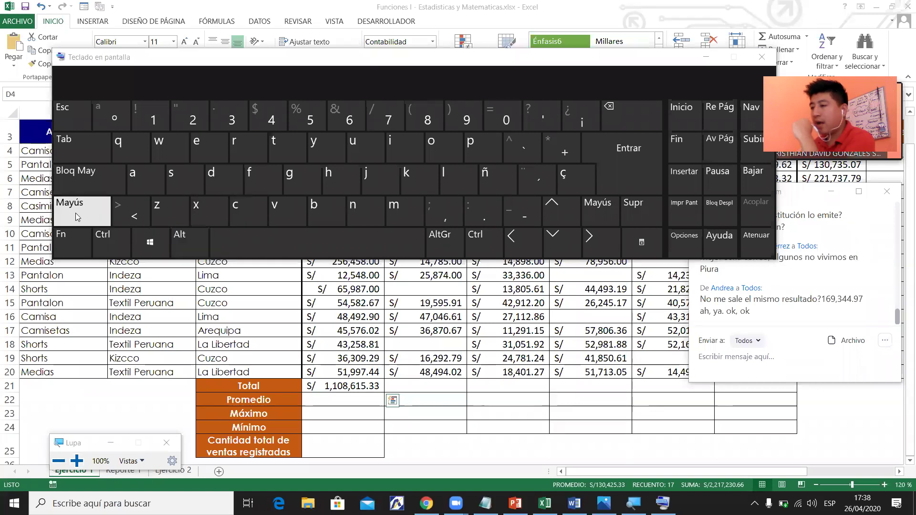
Close the On-Screen Keyboard window.
{"action": "left_click", "coordinate": [762, 57]}
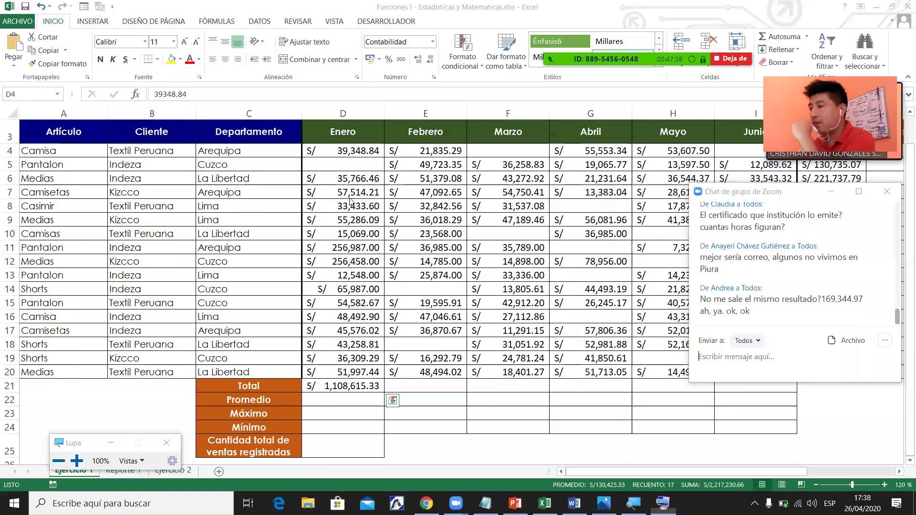
Total the Febrero and Marzo sales into E21 and F21 with Alt+=.
{"action": "left_click", "coordinate": [436, 152]}
{"action": "left_click_drag", "start_coordinate": [436, 165], "coordinate": [453, 370]}
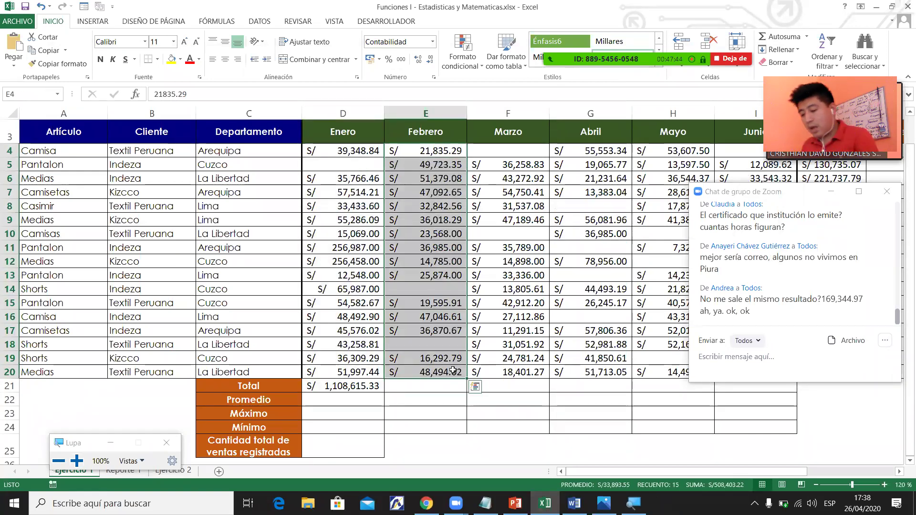
{"action": "key", "text": "alt+equal"}
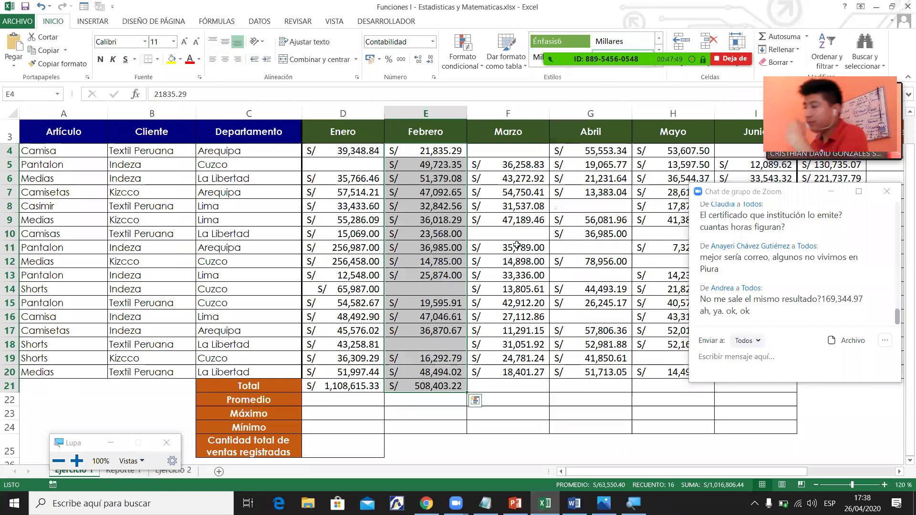
{"action": "left_click_drag", "start_coordinate": [518, 151], "coordinate": [525, 376]}
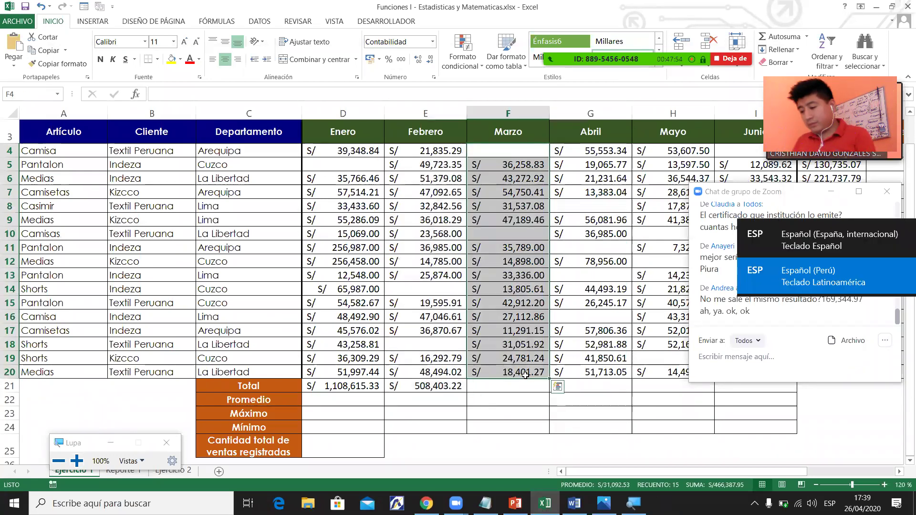
{"action": "key", "text": "alt+="}
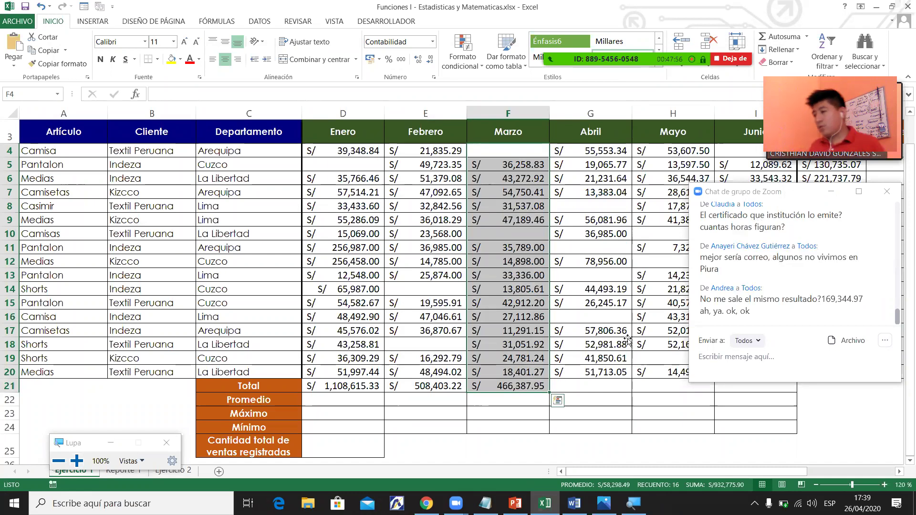
{"action": "left_click", "coordinate": [627, 342]}
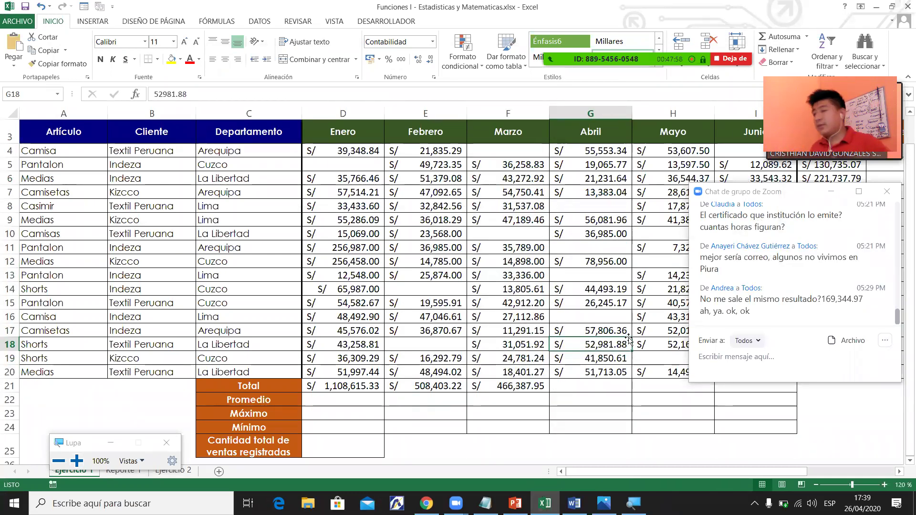
{"action": "left_click", "coordinate": [615, 291]}
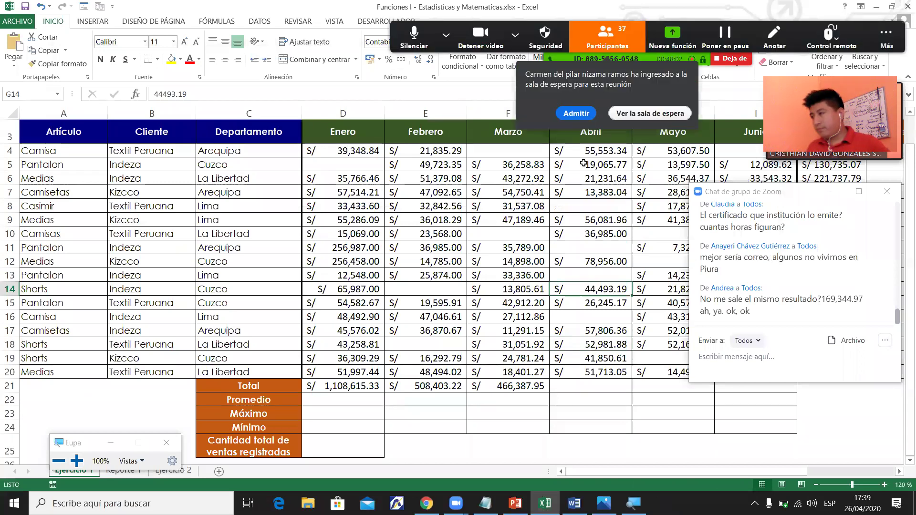
{"action": "left_click", "coordinate": [575, 116]}
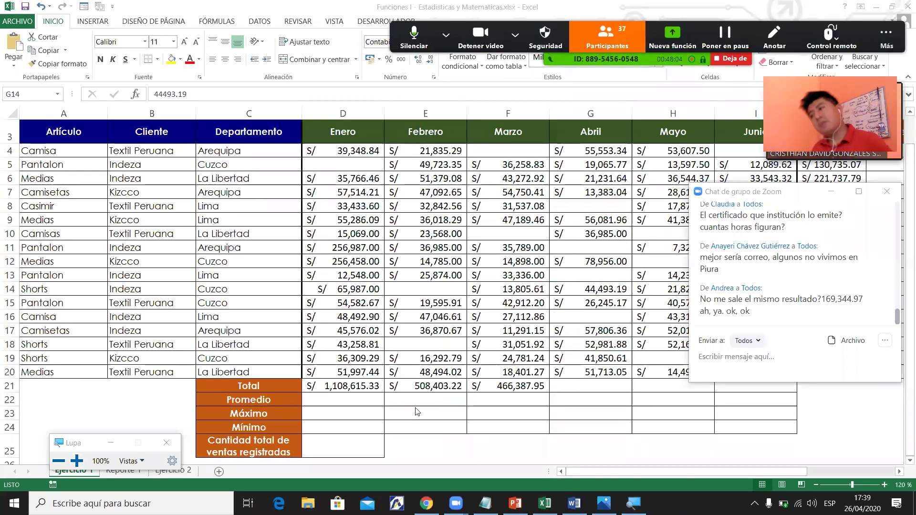
Fill the D21 total formula across to Mayo, then on to Junio (S/ 290,506.62).
{"action": "left_click", "coordinate": [382, 388]}
{"action": "left_click_drag", "start_coordinate": [384, 392], "coordinate": [695, 393]}
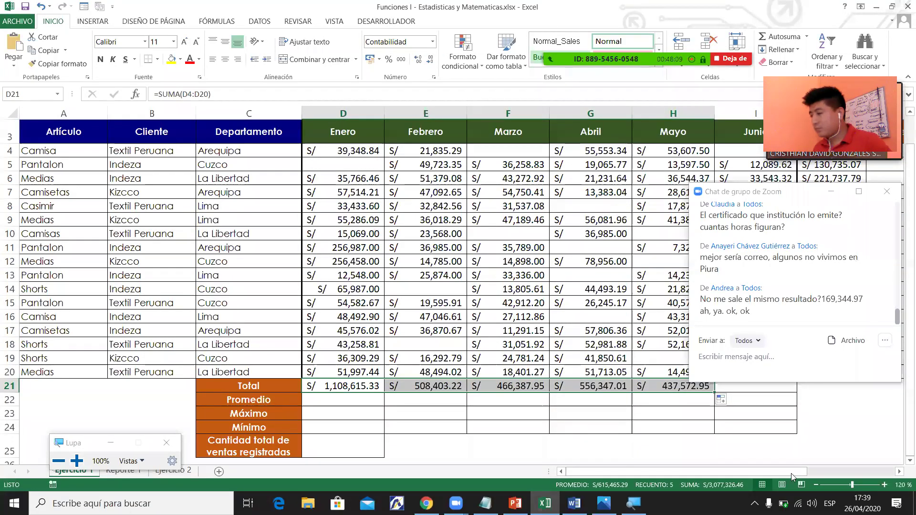
{"action": "scroll", "coordinate": [532, 400], "scroll_direction": "right", "scroll_amount": 2}
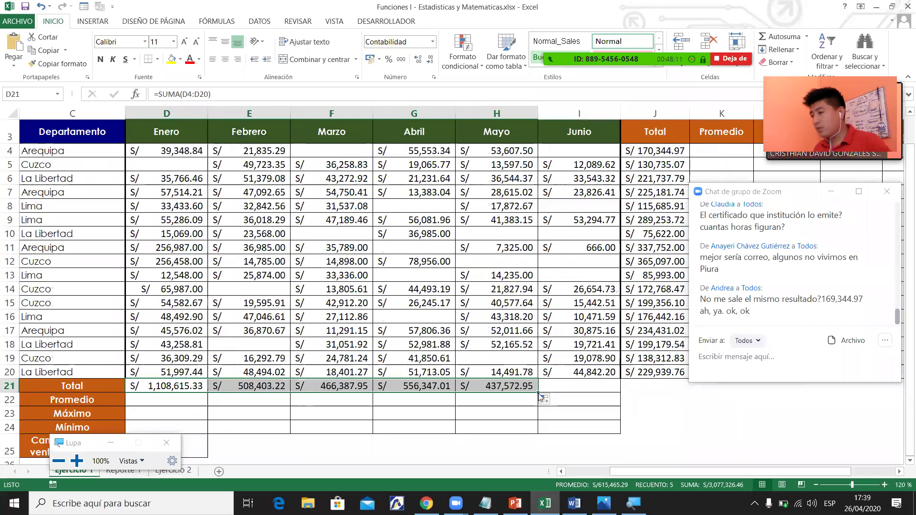
{"action": "left_click", "coordinate": [549, 399]}
{"action": "left_click", "coordinate": [523, 389]}
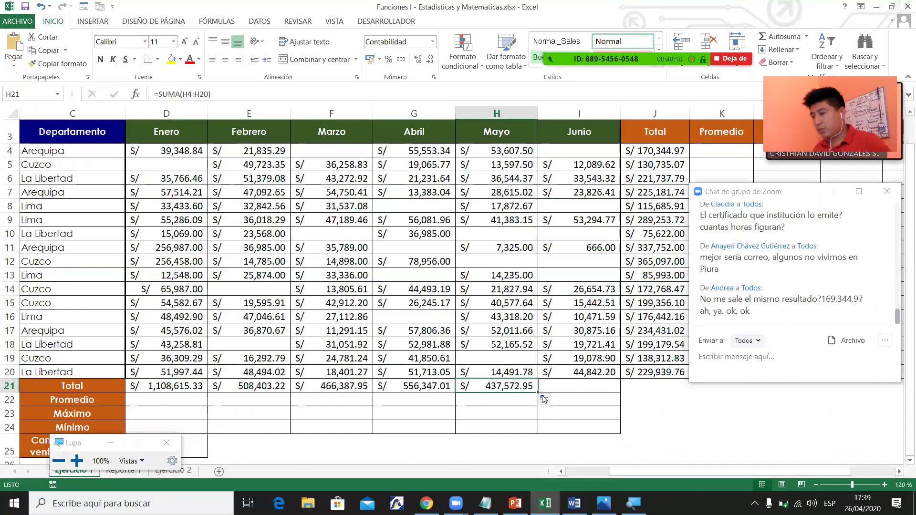
{"action": "left_click_drag", "start_coordinate": [538, 392], "coordinate": [609, 389]}
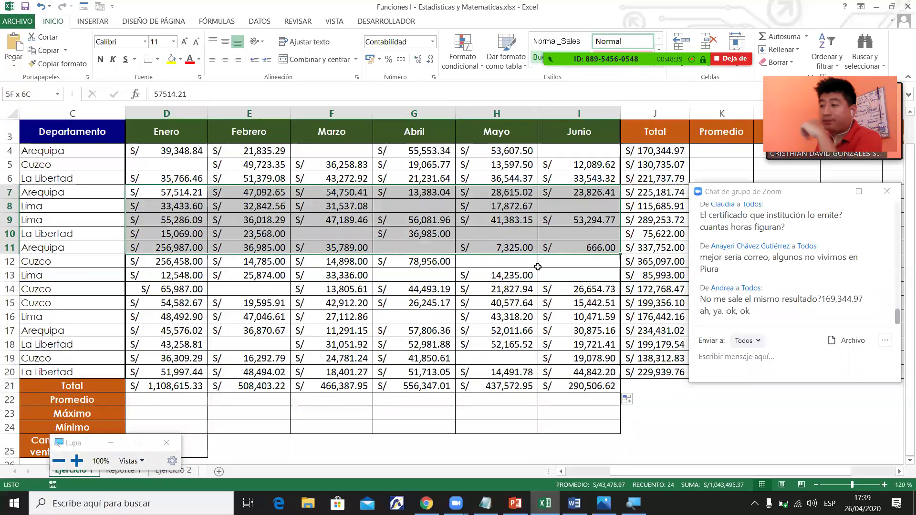
{"action": "left_click", "coordinate": [517, 275]}
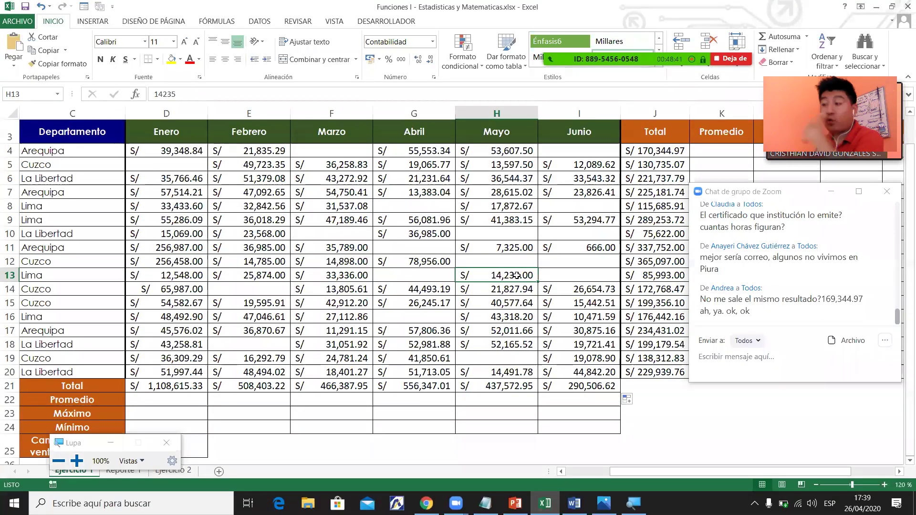
{"action": "left_click", "coordinate": [191, 176]}
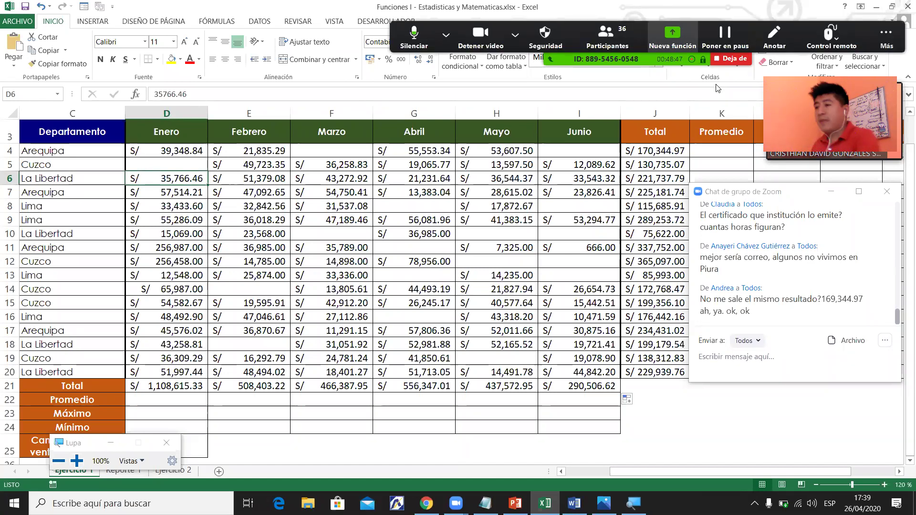
{"action": "left_click", "coordinate": [308, 206]}
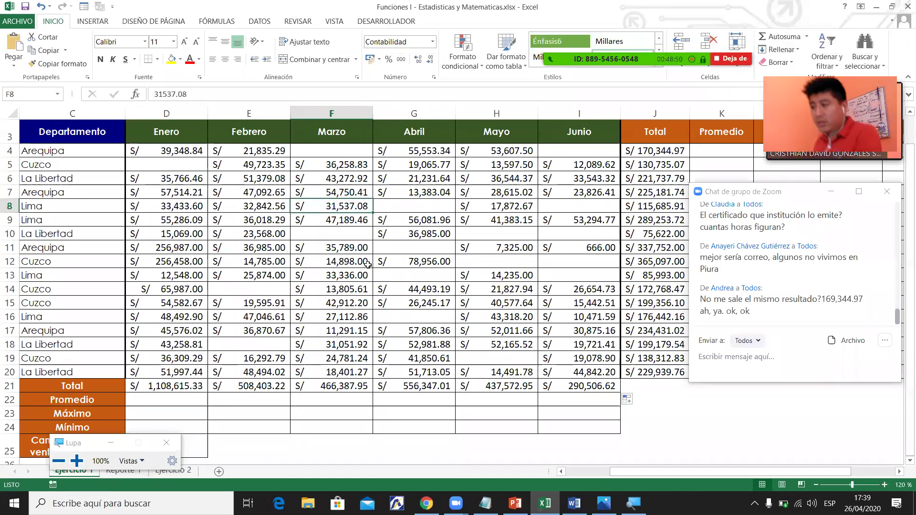
{"action": "left_click", "coordinate": [375, 249]}
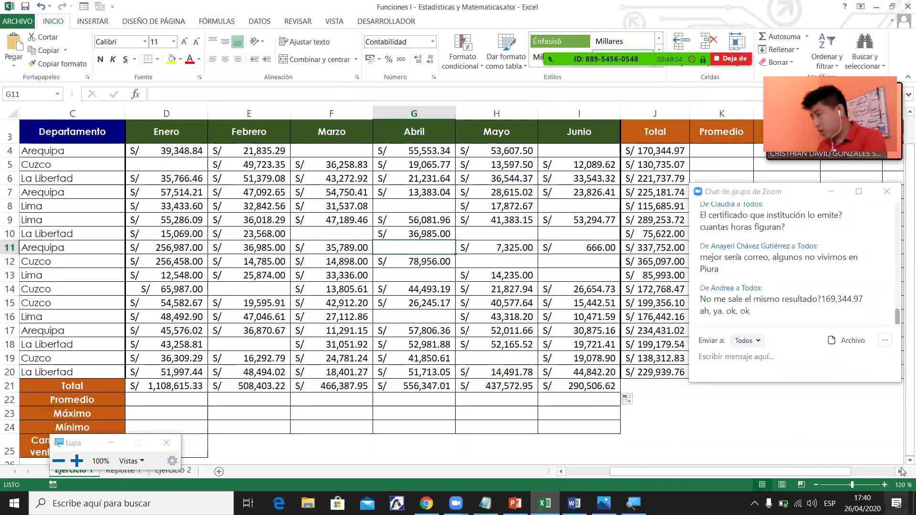
Enter the test value 5 in the empty cell G29 below the report.
{"action": "scroll", "coordinate": [902, 464], "scroll_direction": "down", "scroll_amount": 2}
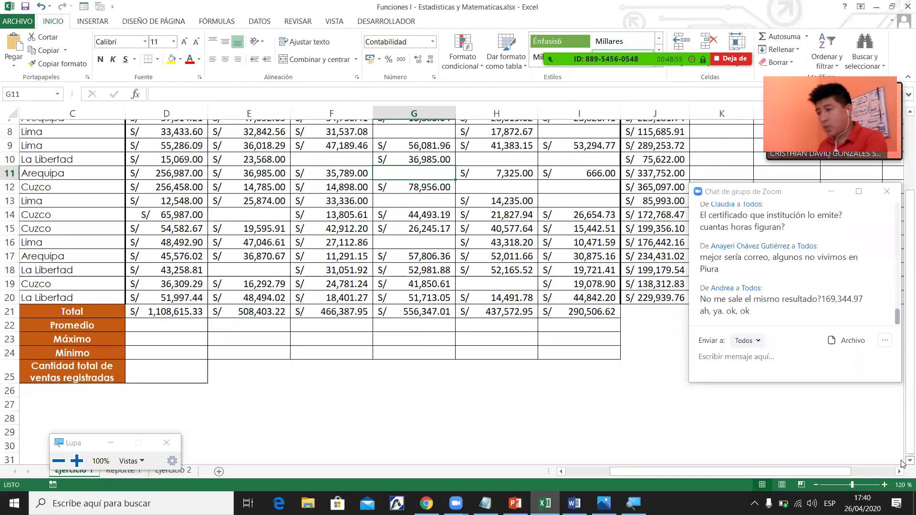
{"action": "scroll", "coordinate": [424, 331], "scroll_direction": "down", "scroll_amount": 2}
{"action": "left_click", "coordinate": [433, 360]}
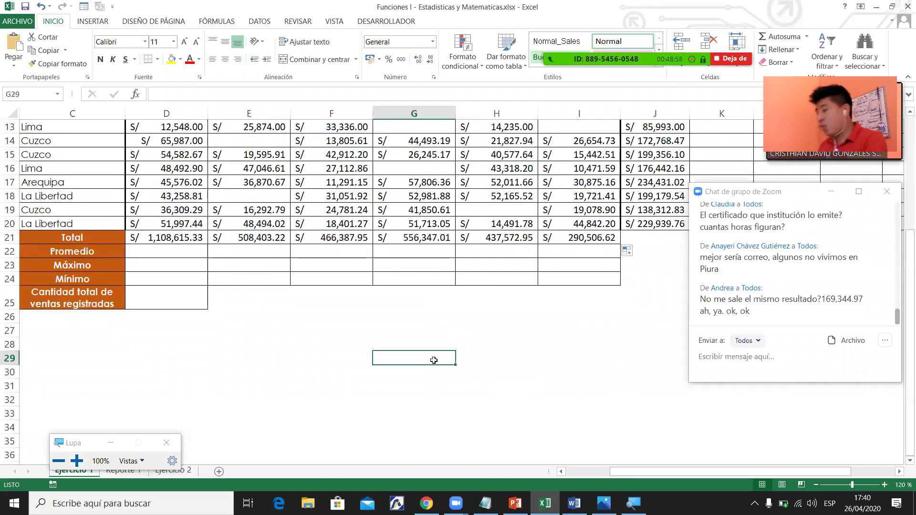
{"action": "type", "text": "5"}
{"action": "key", "text": "Return"}
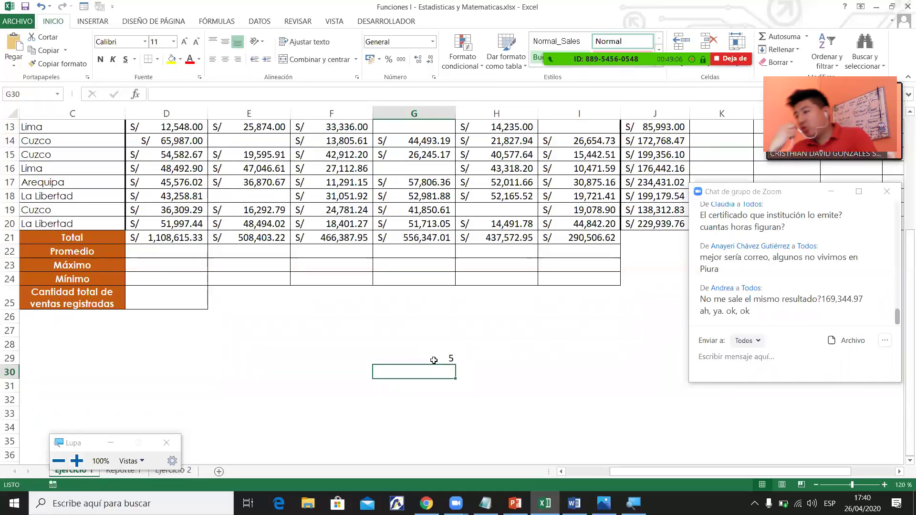
{"action": "left_click", "coordinate": [433, 360]}
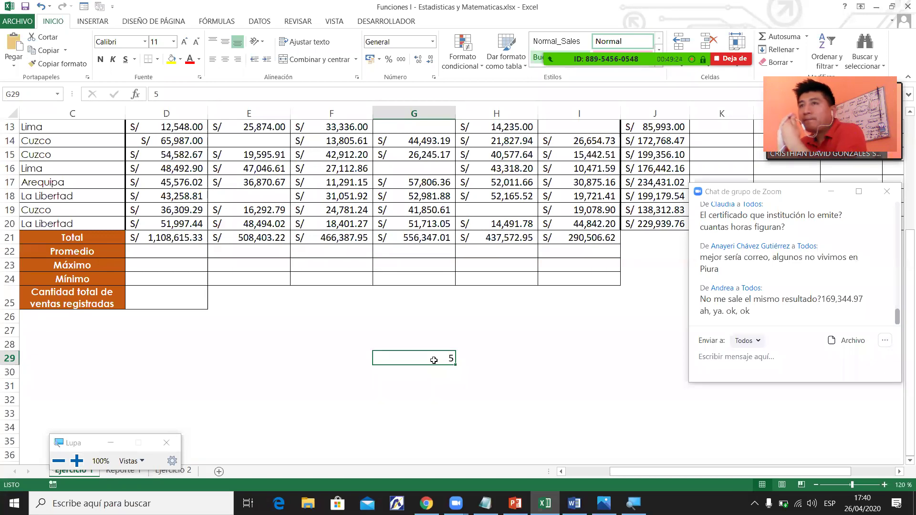
{"action": "left_click", "coordinate": [898, 166]}
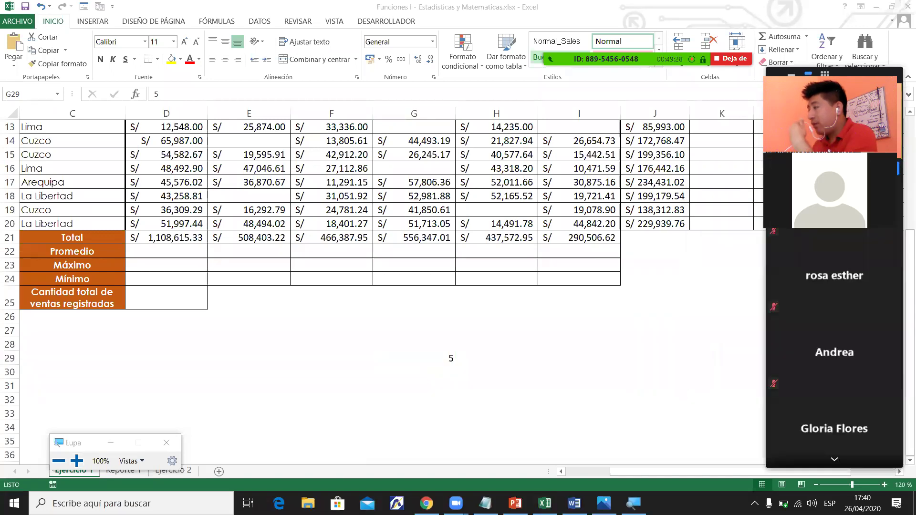
{"action": "left_click", "coordinate": [433, 355]}
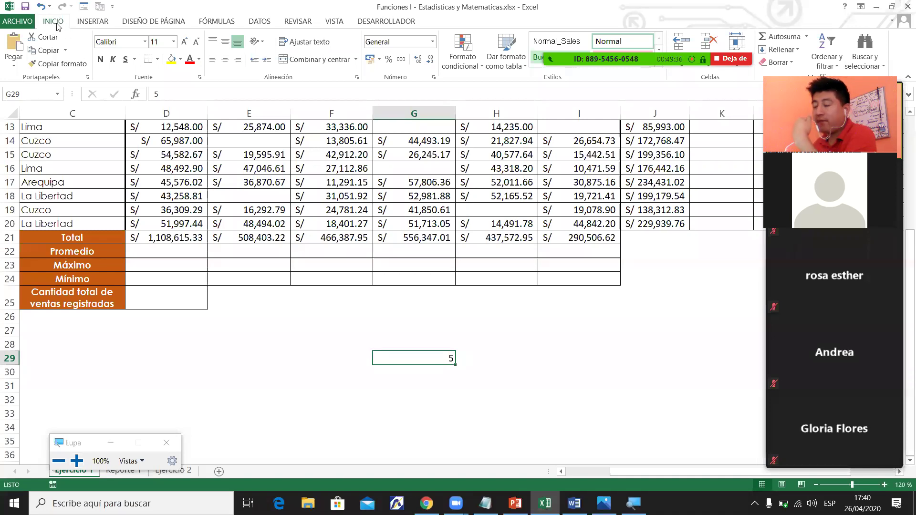
Format G29 as S/ Español (Perú) accounting, showing S/ 5.00, then clear it.
{"action": "left_click", "coordinate": [379, 61]}
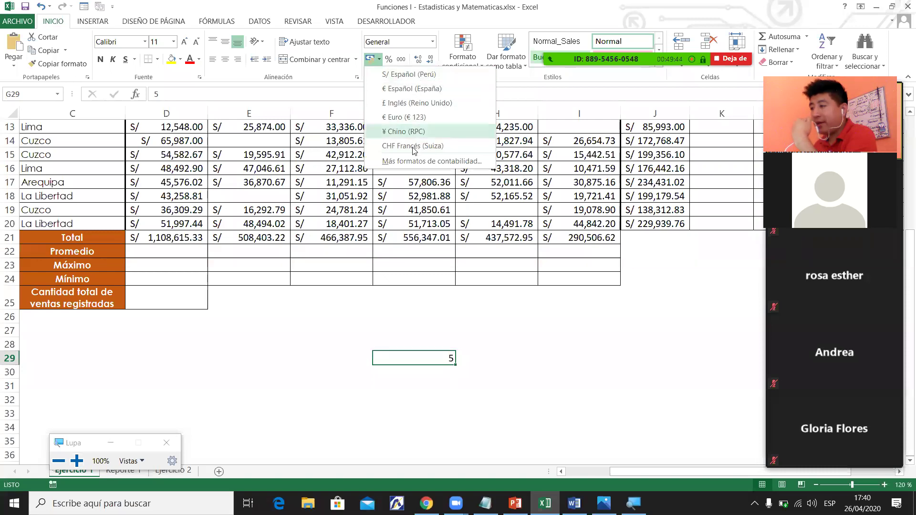
{"action": "left_click", "coordinate": [407, 74]}
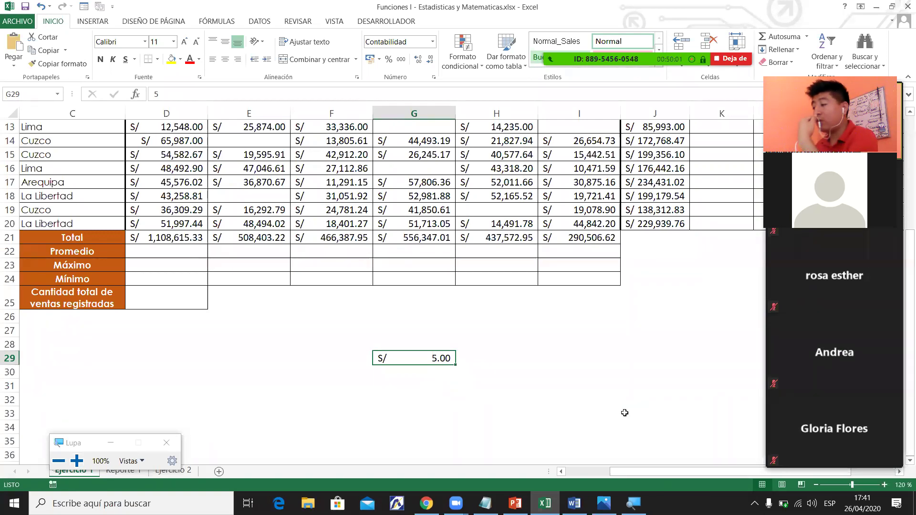
{"action": "key", "text": "super+space"}
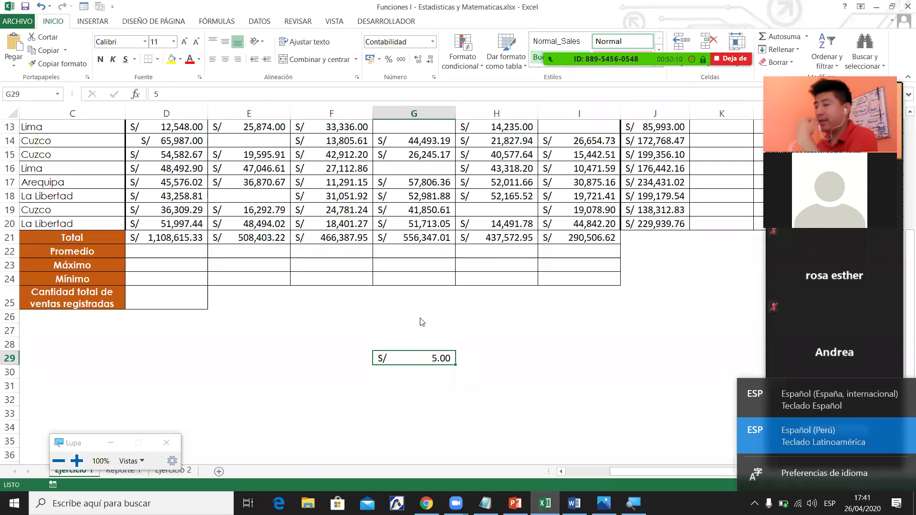
{"action": "left_click", "coordinate": [461, 345]}
{"action": "left_click", "coordinate": [448, 360]}
{"action": "key", "text": "Delete"}
{"action": "key", "text": "Up"}
{"action": "key", "text": "Up"}
{"action": "key", "text": "Up"}
{"action": "key", "text": "Up"}
{"action": "key", "text": "Up"}
{"action": "key", "text": "Up"}
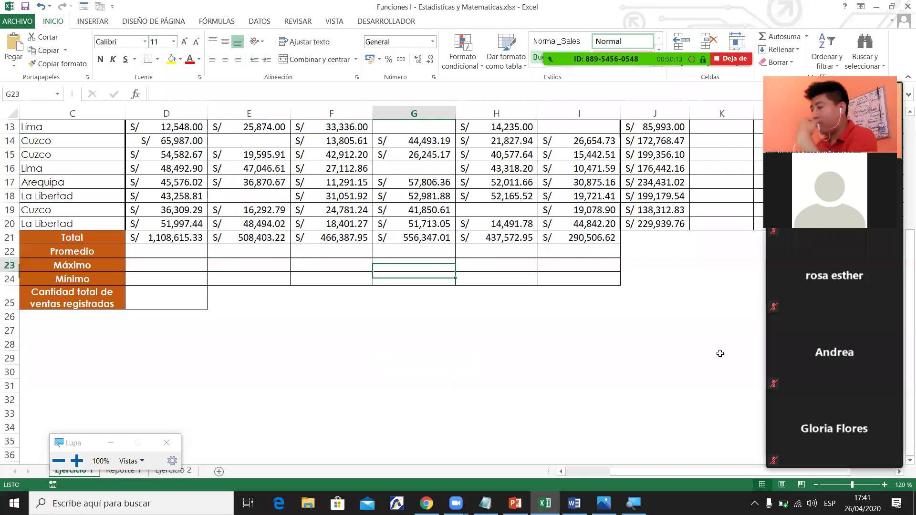
{"action": "scroll", "coordinate": [720, 354], "scroll_direction": "up", "scroll_amount": 4}
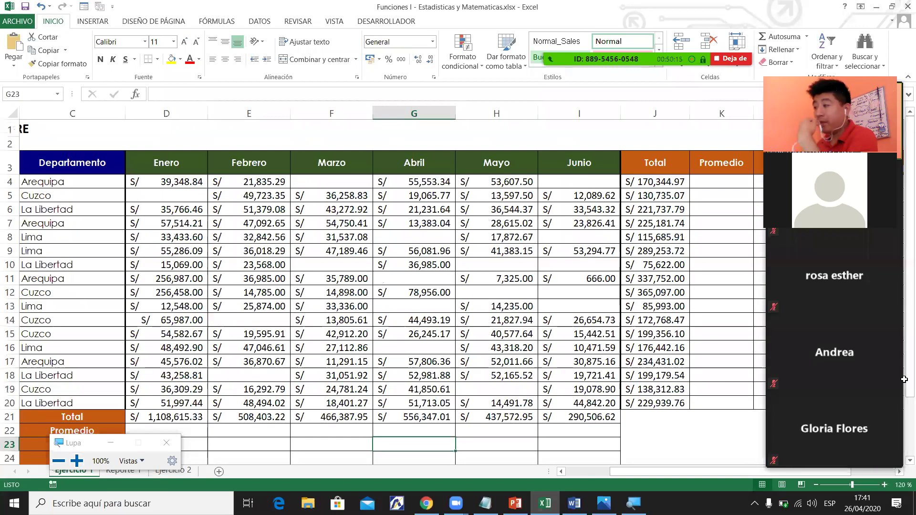
{"action": "left_click", "coordinate": [654, 182]}
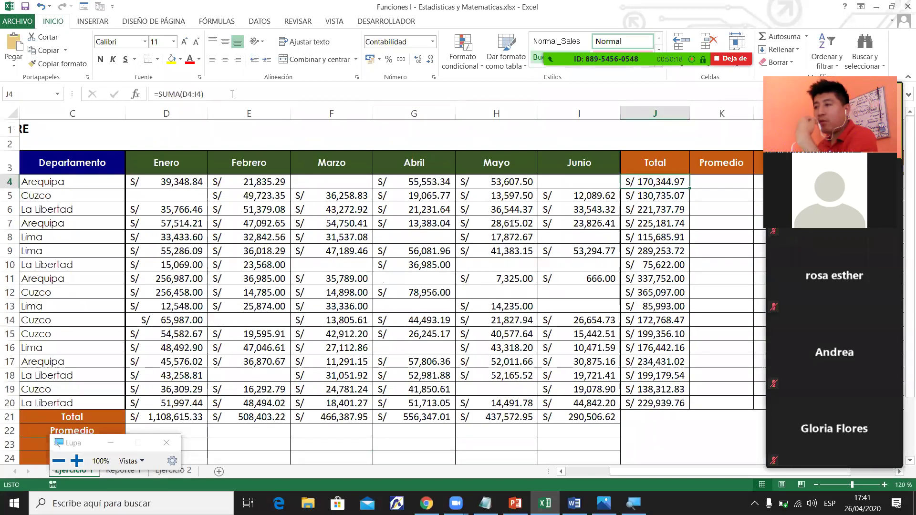
{"action": "triple_click", "coordinate": [189, 94]}
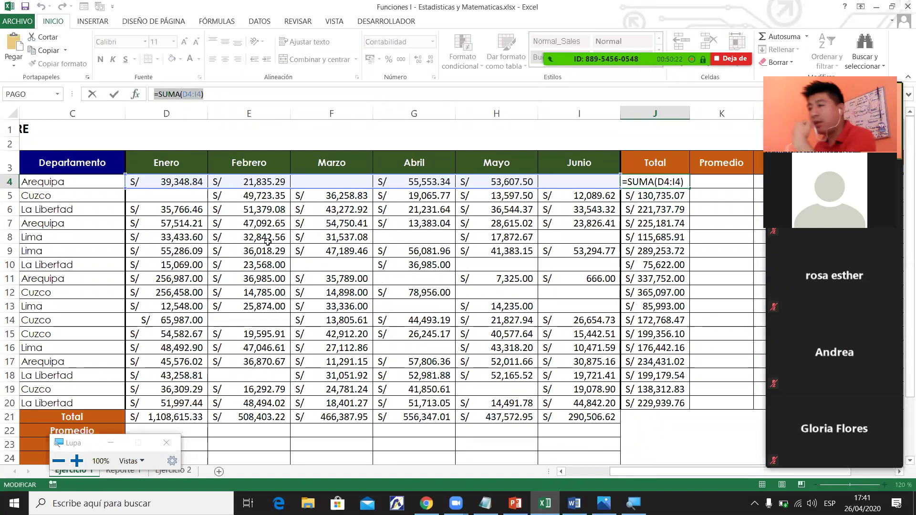
{"action": "type", "text": "="}
{"action": "left_click", "coordinate": [334, 250]}
{"action": "key", "text": "Escape"}
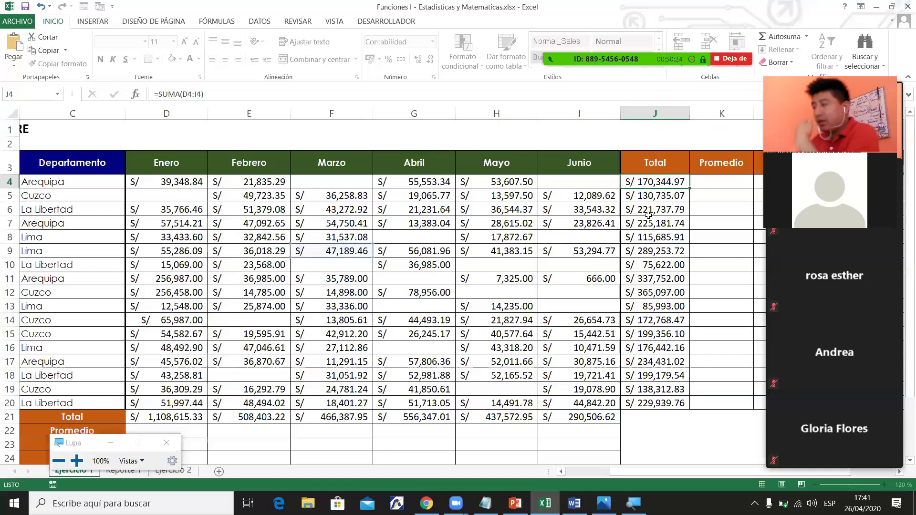
{"action": "left_click", "coordinate": [723, 184]}
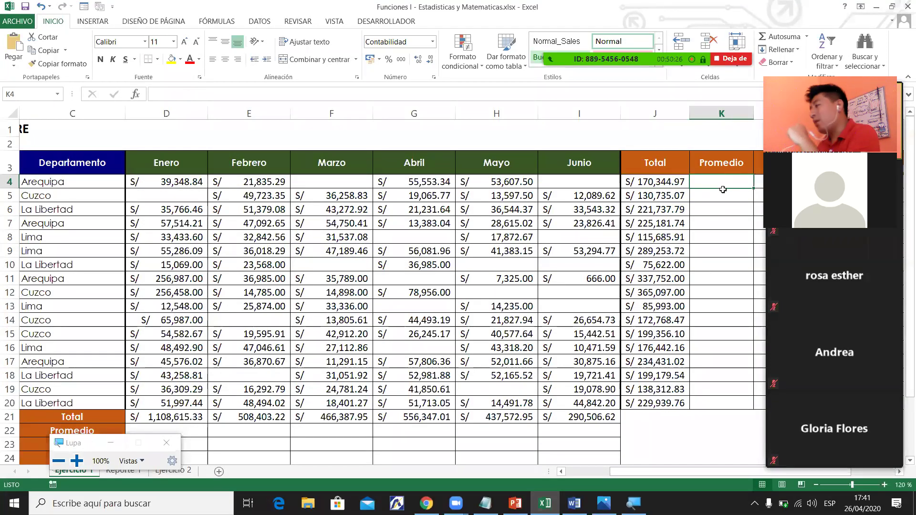
{"action": "left_click_drag", "start_coordinate": [630, 472], "coordinate": [669, 472]}
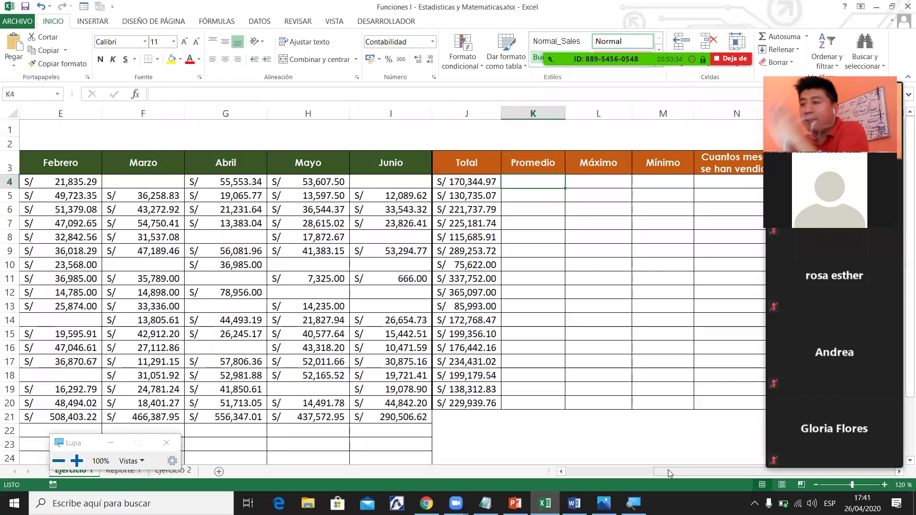
{"action": "left_click_drag", "start_coordinate": [762, 472], "coordinate": [653, 473]}
{"action": "left_click_drag", "start_coordinate": [67, 183], "coordinate": [188, 194]}
{"action": "left_click", "coordinate": [212, 181]}
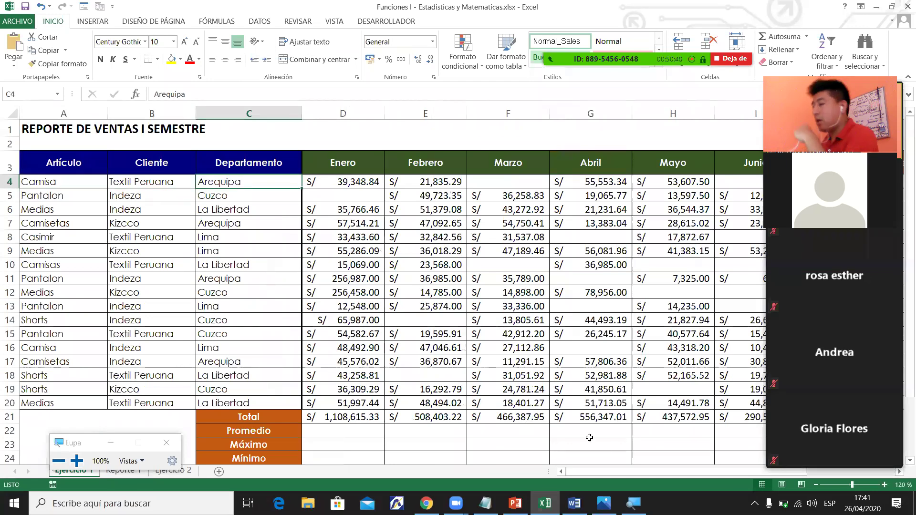
{"action": "left_click_drag", "start_coordinate": [617, 474], "coordinate": [698, 469]}
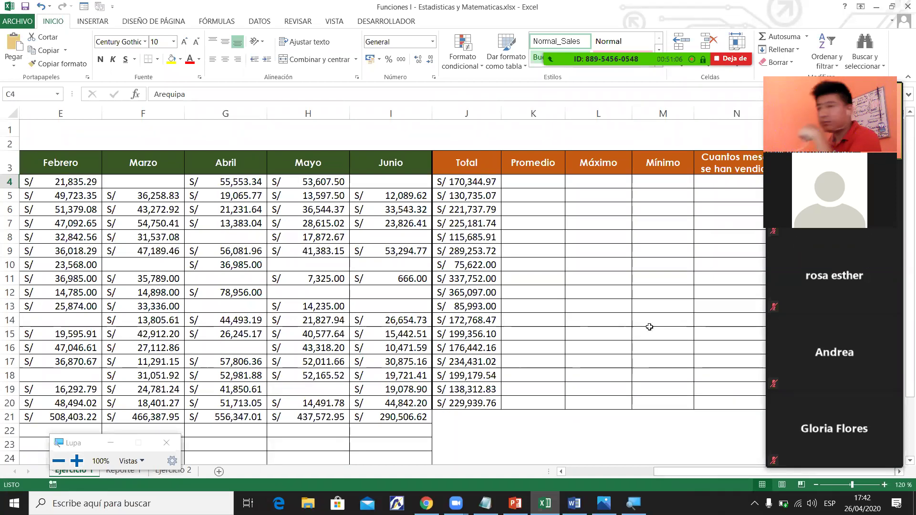
{"action": "left_click", "coordinate": [529, 182]}
{"action": "left_click_drag", "start_coordinate": [705, 471], "coordinate": [715, 473]}
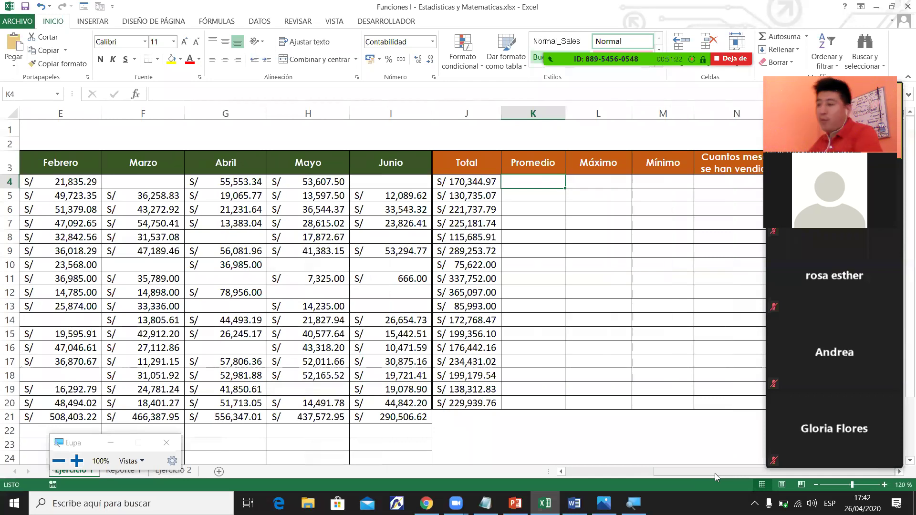
Enter =PROMEDIO(D4:I4) in K4, averaging the first client's sales at S/ 42,586.24.
{"action": "type", "text": "=pro"}
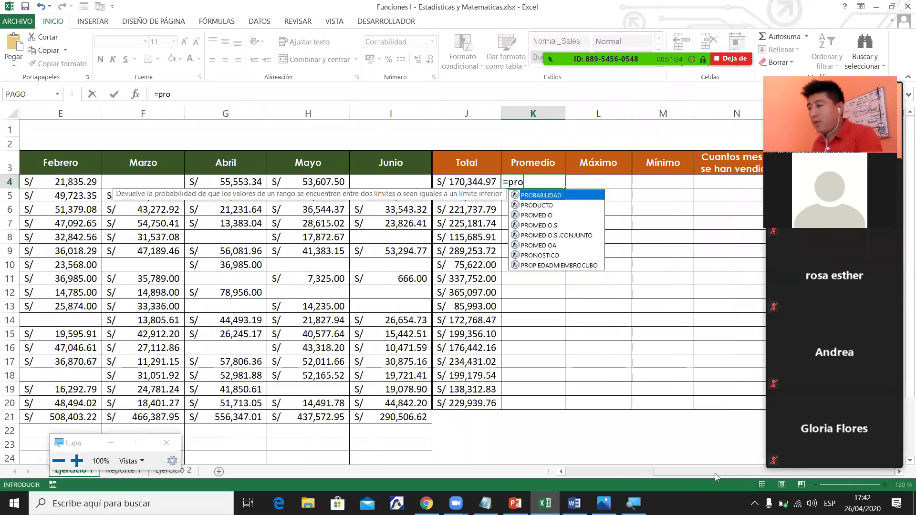
{"action": "type", "text": "m"}
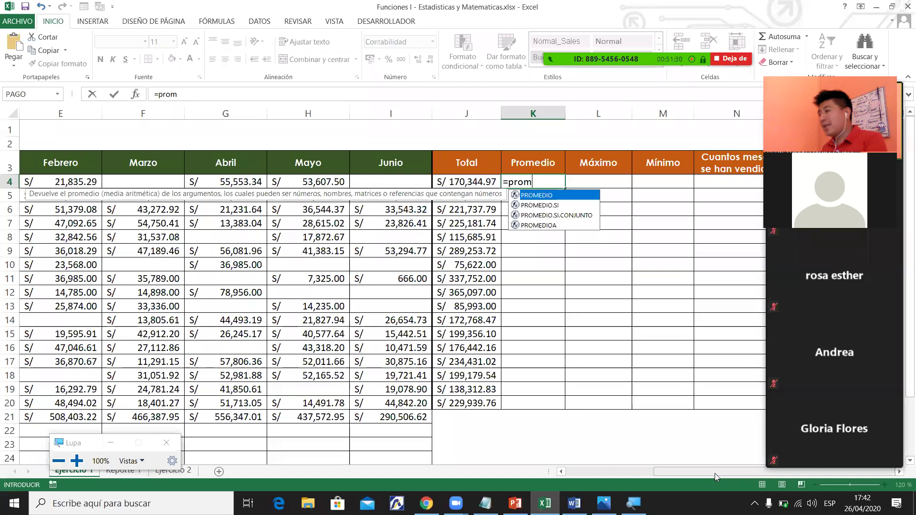
{"action": "key", "text": "Tab"}
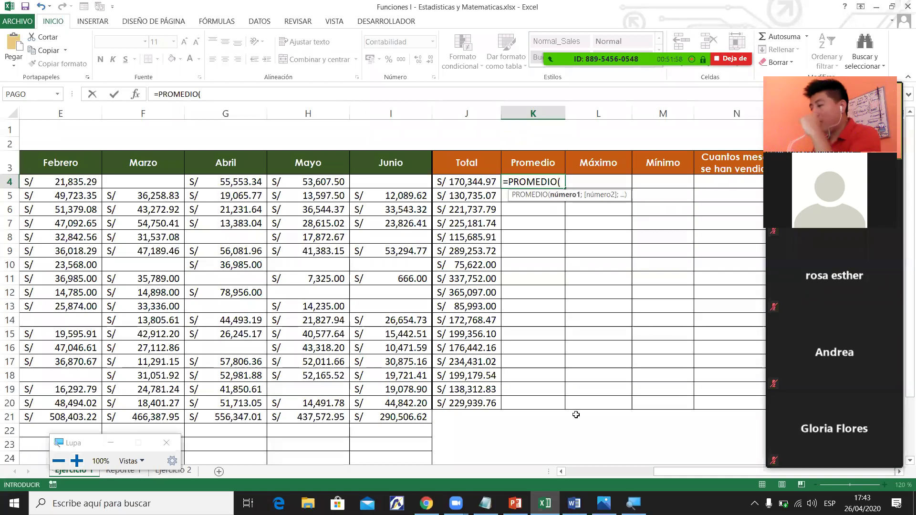
{"action": "left_click_drag", "start_coordinate": [733, 471], "coordinate": [661, 471]}
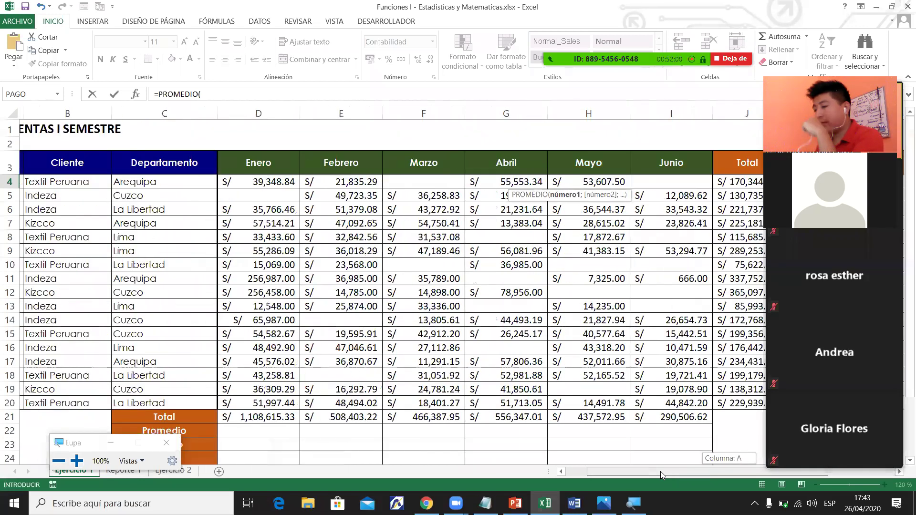
{"action": "left_click_drag", "start_coordinate": [245, 182], "coordinate": [661, 183]}
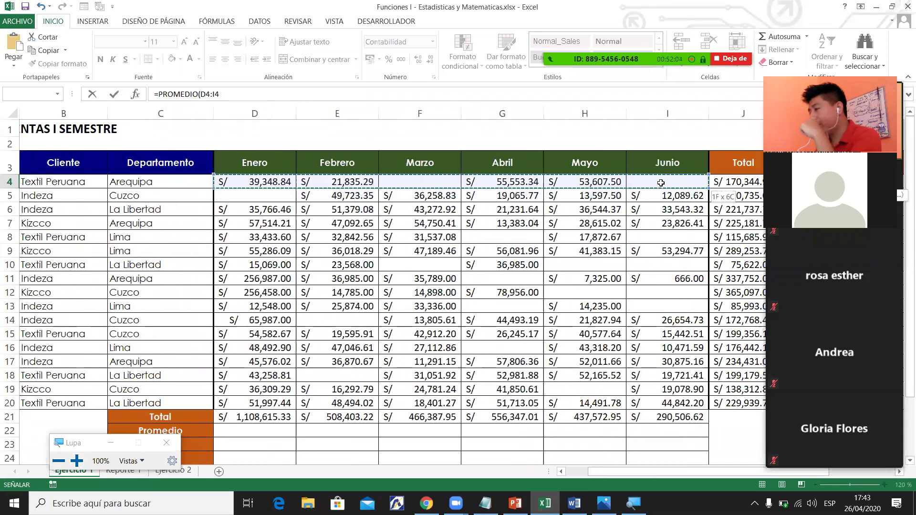
{"action": "left_click", "coordinate": [249, 94]}
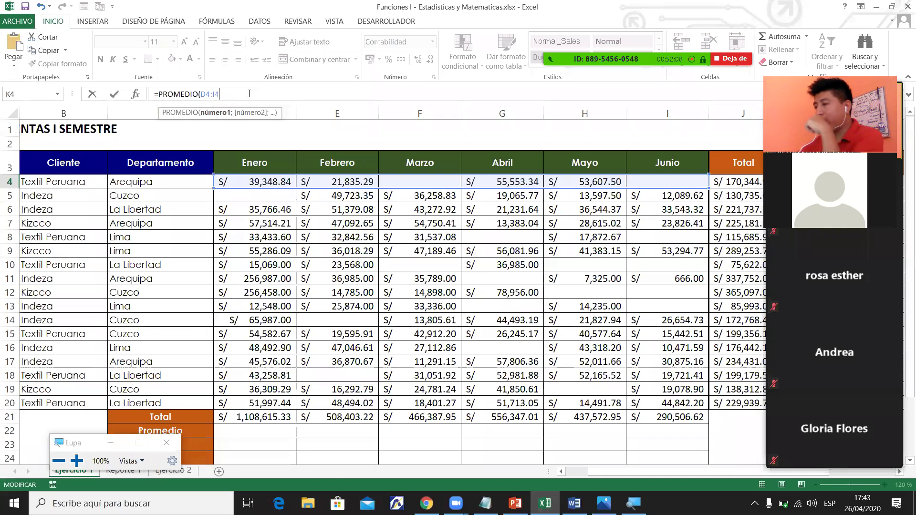
{"action": "key", "text": "Return"}
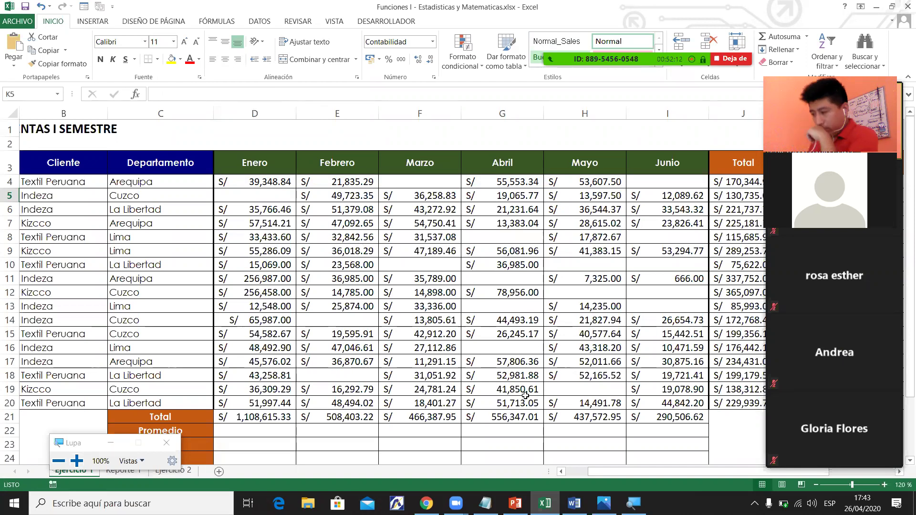
{"action": "left_click_drag", "start_coordinate": [651, 472], "coordinate": [716, 469]}
{"action": "left_click", "coordinate": [522, 186]}
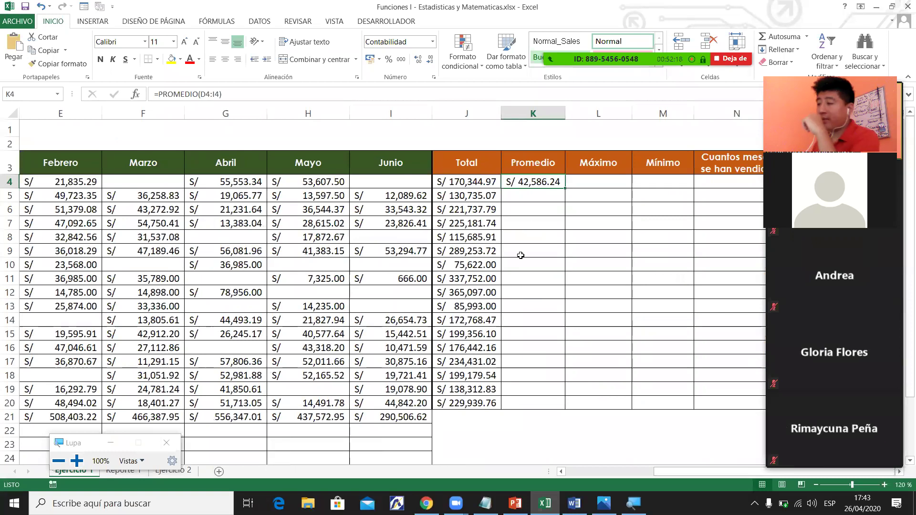
Check the SUMA total formula in J4 and dismiss the meeting waiting-room notification.
{"action": "left_click", "coordinate": [477, 186]}
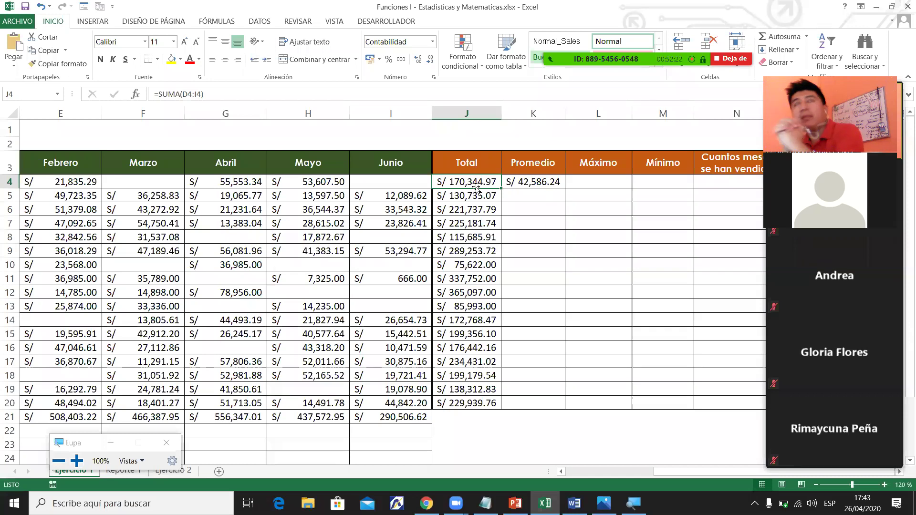
{"action": "key", "text": "Right"}
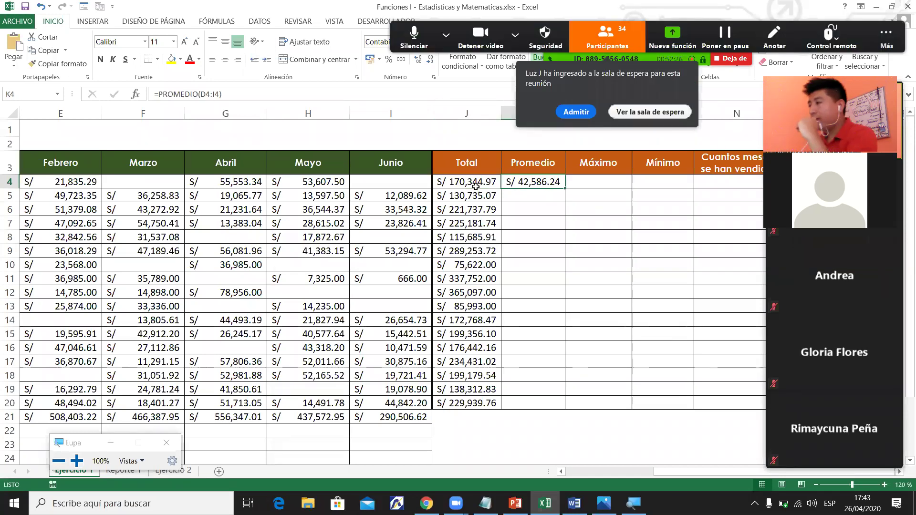
{"action": "left_click", "coordinate": [578, 113]}
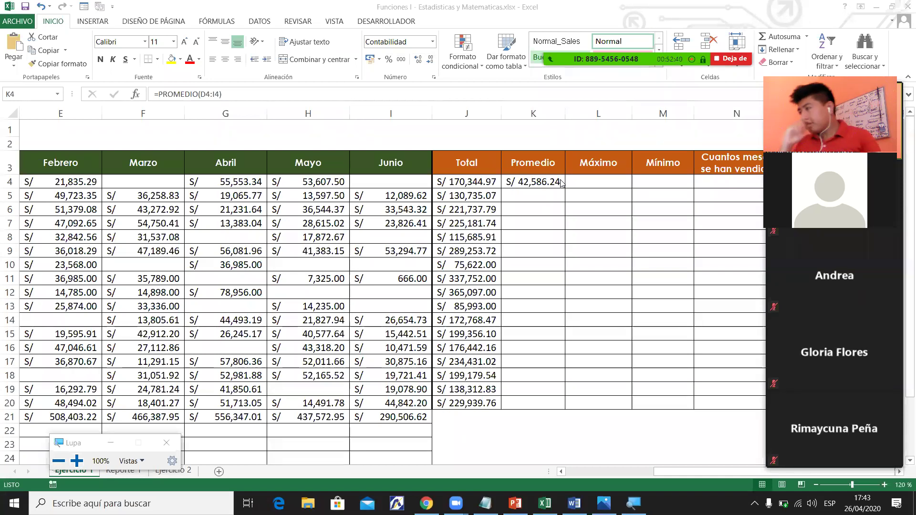
Fill K4's PROMEDIO formula down to K20, ending at S/ 38,323.29.
{"action": "left_click", "coordinate": [542, 185]}
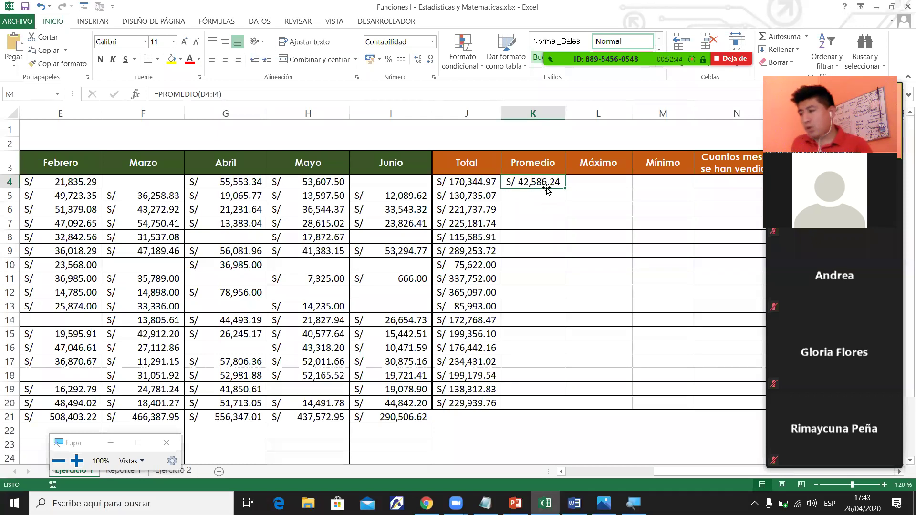
{"action": "left_click_drag", "start_coordinate": [566, 189], "coordinate": [565, 189]}
{"action": "left_click_drag", "start_coordinate": [552, 366], "coordinate": [554, 405]}
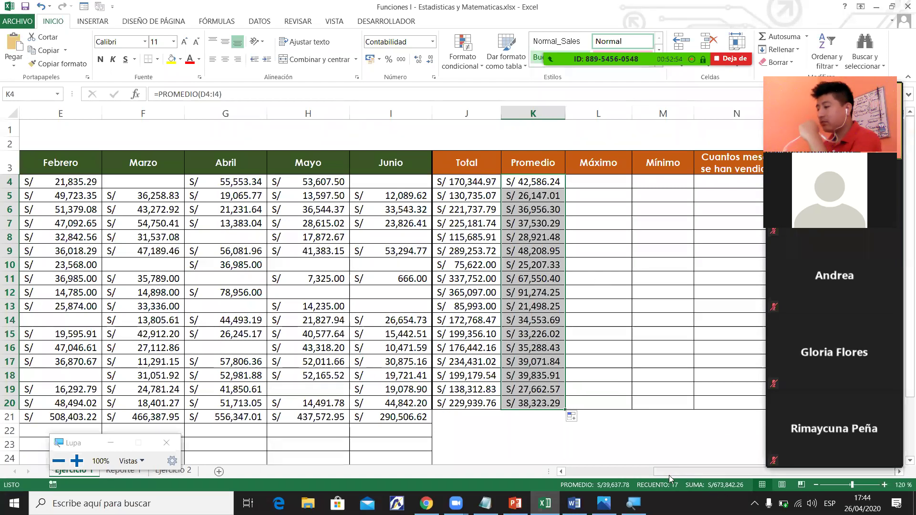
{"action": "left_click_drag", "start_coordinate": [669, 475], "coordinate": [582, 475]}
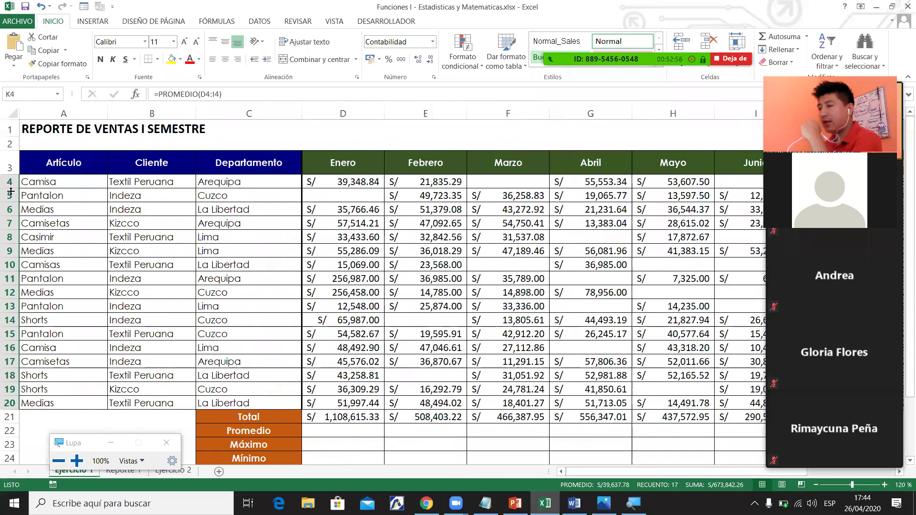
Enter =PROMEDIO(D4:D20) in D22 to average January's sales.
{"action": "left_click", "coordinate": [9, 223]}
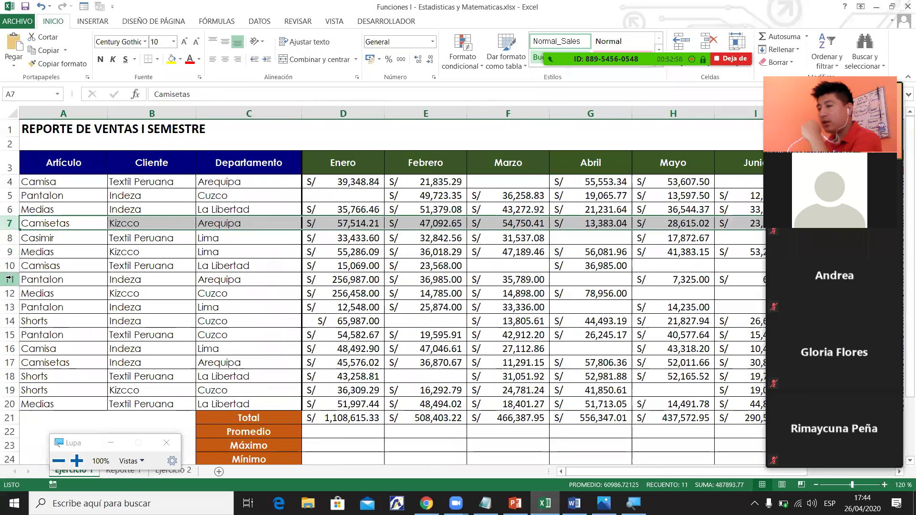
{"action": "left_click", "coordinate": [11, 278]}
{"action": "left_click", "coordinate": [351, 430]}
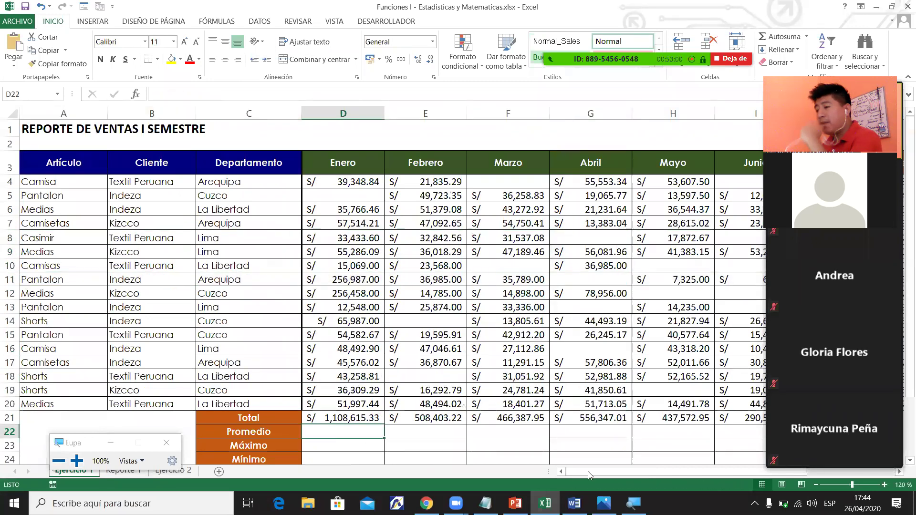
{"action": "left_click_drag", "start_coordinate": [712, 476], "coordinate": [703, 480]}
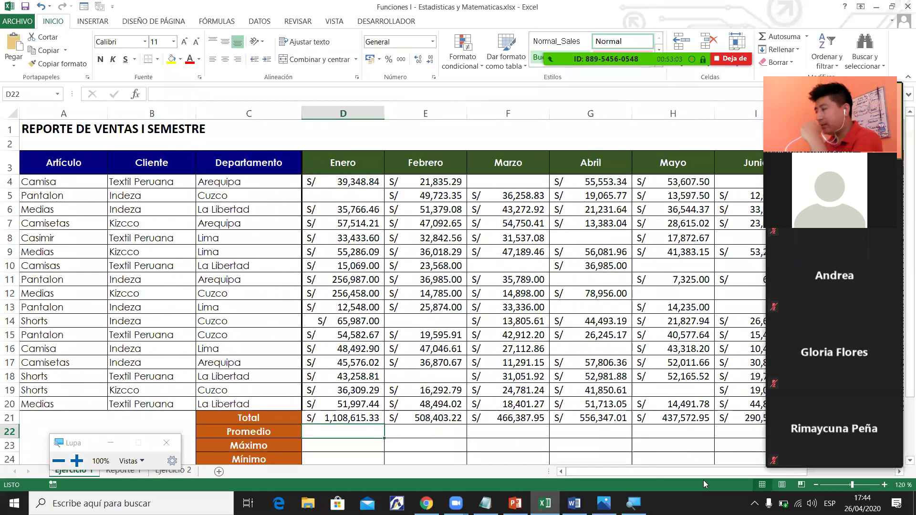
{"action": "scroll", "coordinate": [902, 319], "scroll_direction": "down", "scroll_amount": 1}
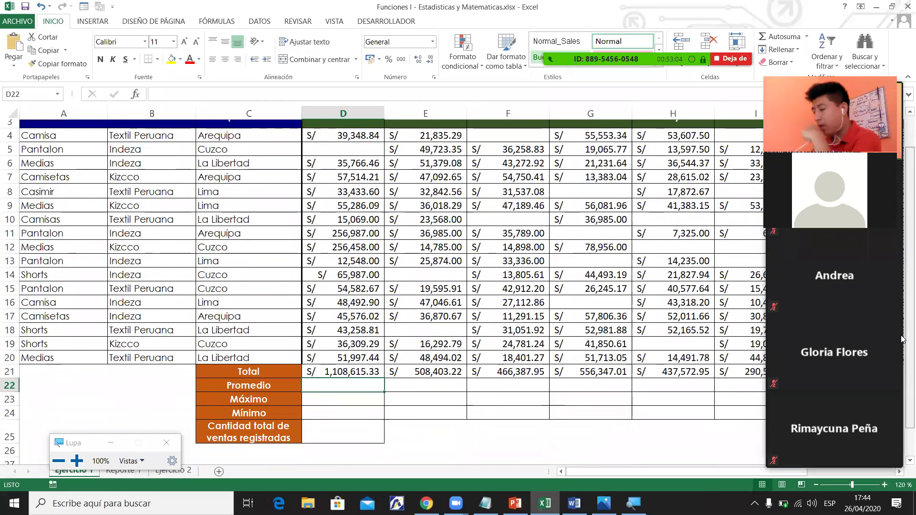
{"action": "type", "text": "=prom"}
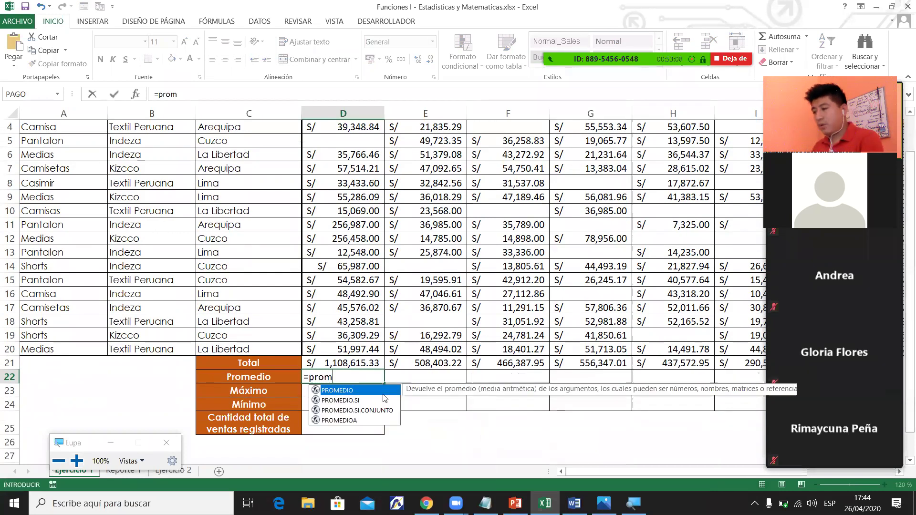
{"action": "key", "text": "Tab"}
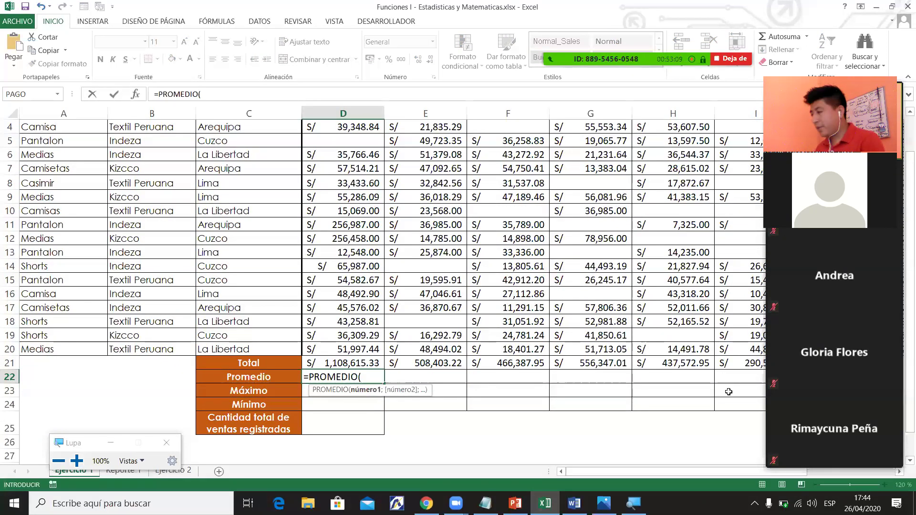
{"action": "scroll", "coordinate": [902, 293], "scroll_direction": "up", "scroll_amount": 1}
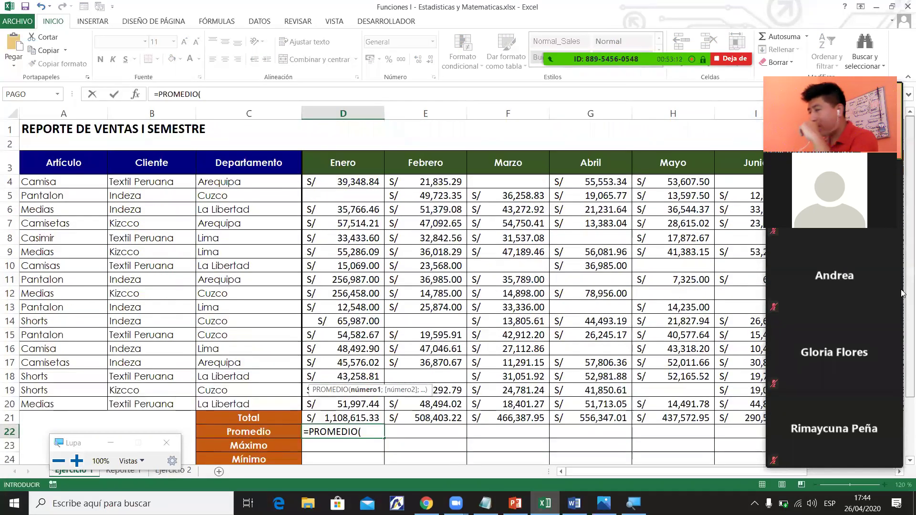
{"action": "left_click_drag", "start_coordinate": [344, 182], "coordinate": [364, 405]}
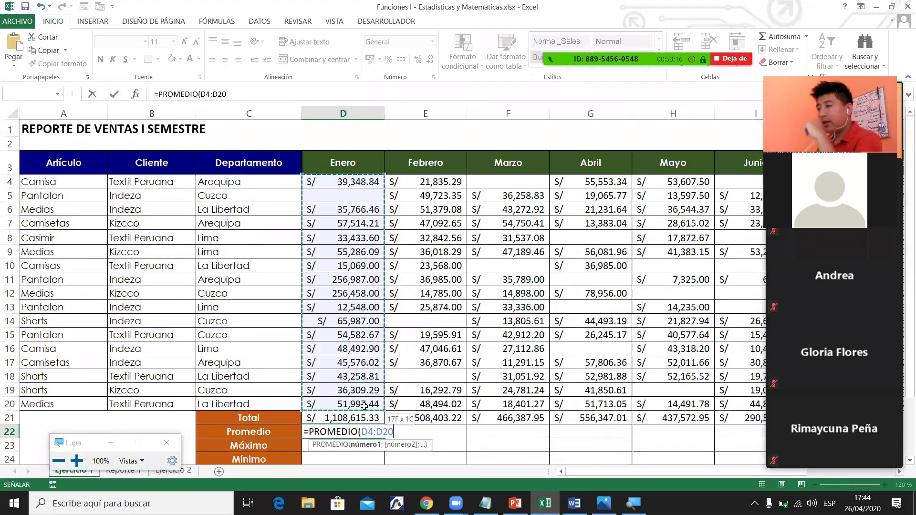
{"action": "key", "text": "Return"}
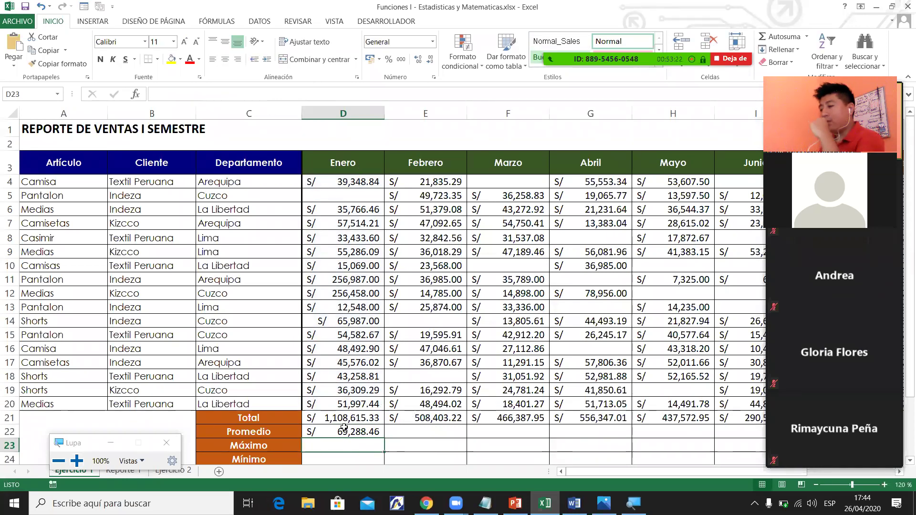
Copy D22's average formula across row 22 through column I (Junio).
{"action": "left_click", "coordinate": [370, 427]}
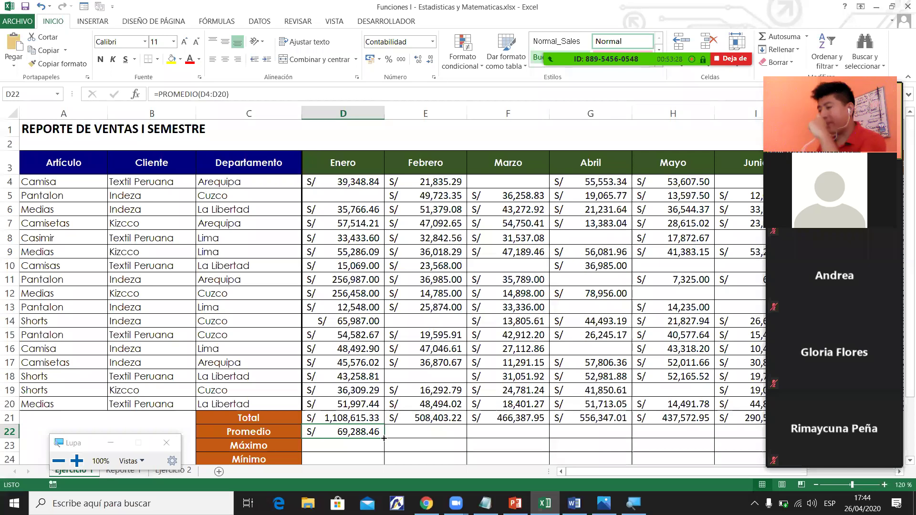
{"action": "left_click_drag", "start_coordinate": [383, 438], "coordinate": [384, 438]}
{"action": "left_click_drag", "start_coordinate": [440, 446], "coordinate": [706, 434]}
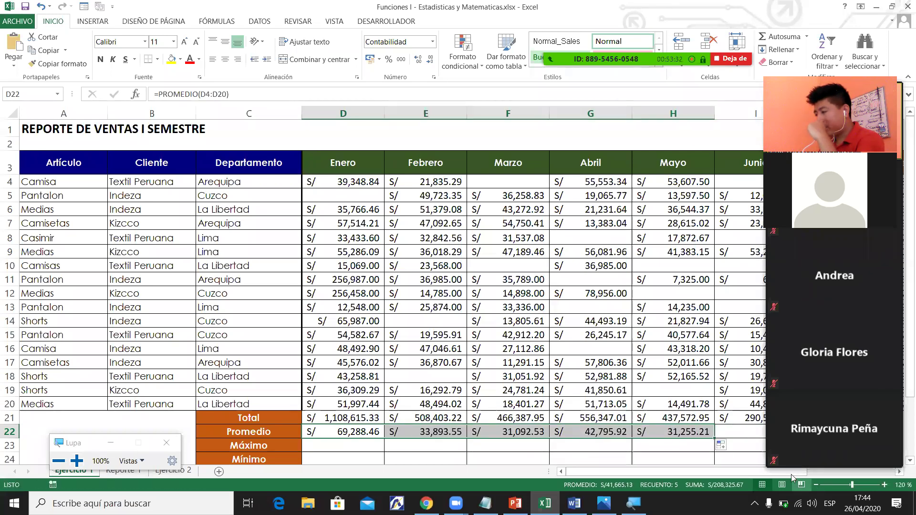
{"action": "scroll", "coordinate": [429, 446], "scroll_direction": "right", "scroll_amount": 3}
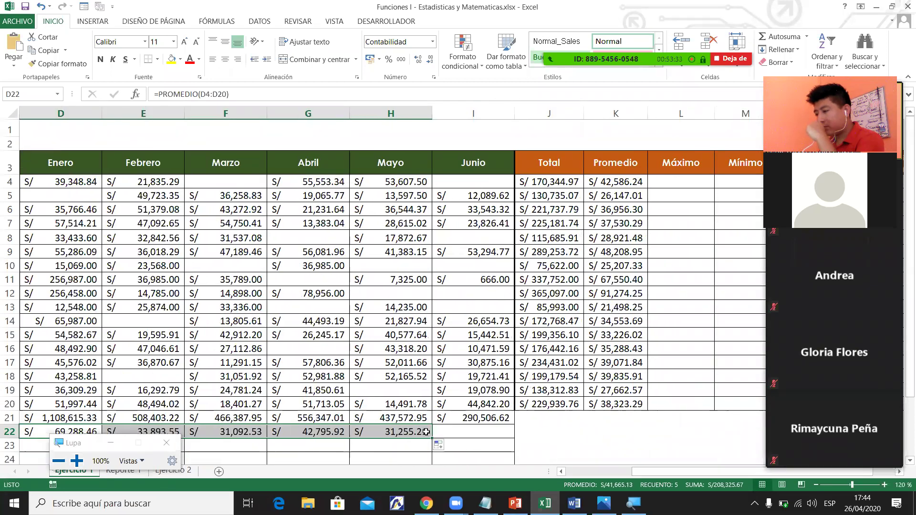
{"action": "left_click_drag", "start_coordinate": [433, 438], "coordinate": [504, 434]}
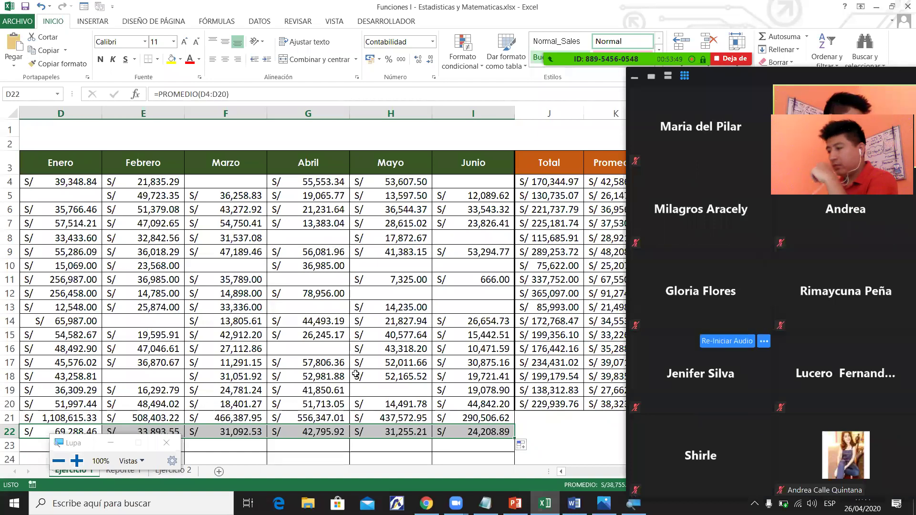
Close the Lupa magnifier and bring the Total and Promedio columns J–K into view.
{"action": "left_click", "coordinate": [384, 404]}
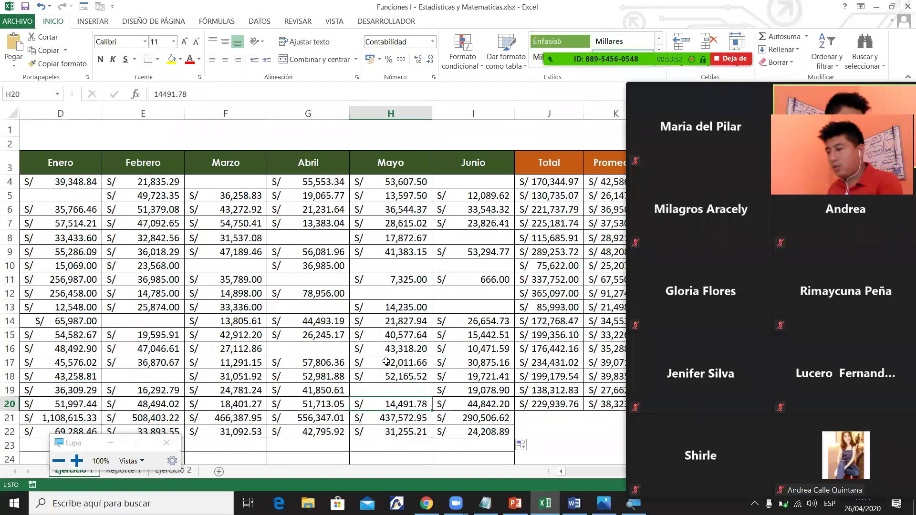
{"action": "left_click", "coordinate": [165, 446]}
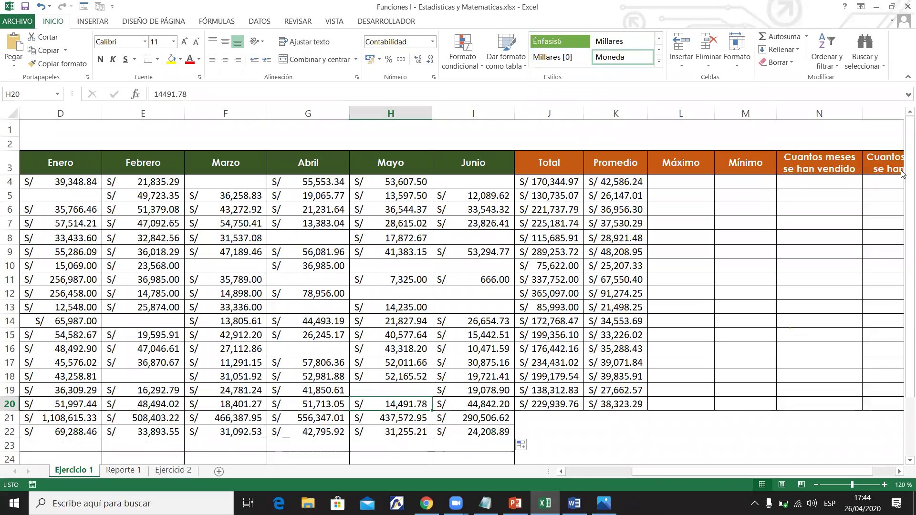
{"action": "scroll", "coordinate": [831, 139], "scroll_direction": "down", "scroll_amount": 1}
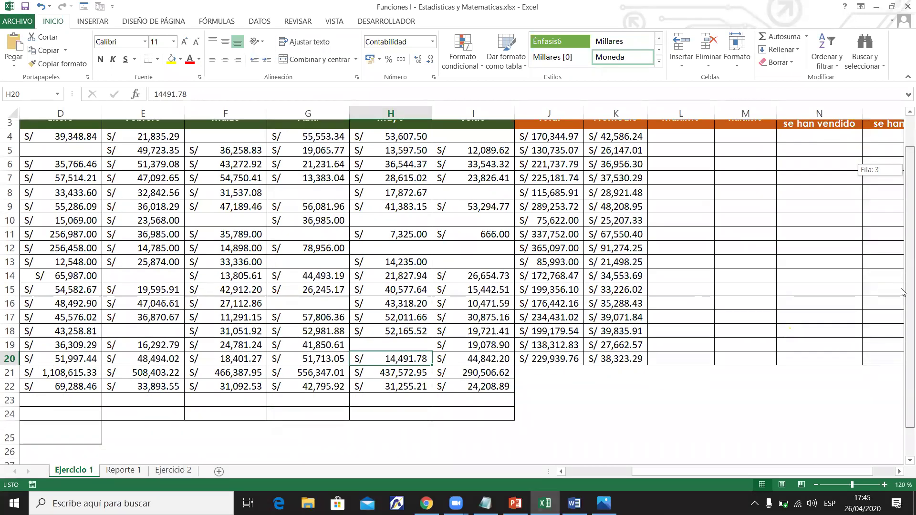
{"action": "left_click_drag", "start_coordinate": [735, 476], "coordinate": [657, 475]}
{"action": "left_click_drag", "start_coordinate": [714, 472], "coordinate": [779, 472]}
{"action": "scroll", "coordinate": [897, 232], "scroll_direction": "up", "scroll_amount": 1}
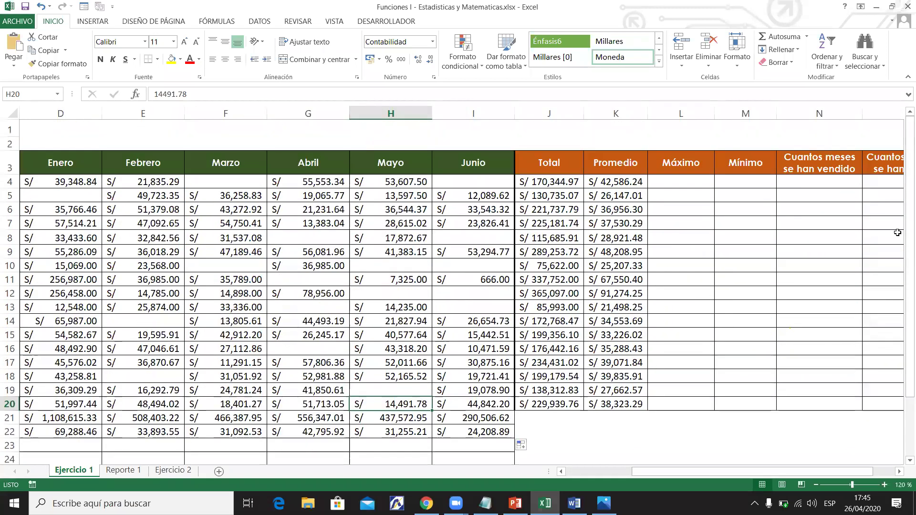
Review the J4 total and K4 average formulas, then switch to the Word syllabus.
{"action": "left_click", "coordinate": [566, 184]}
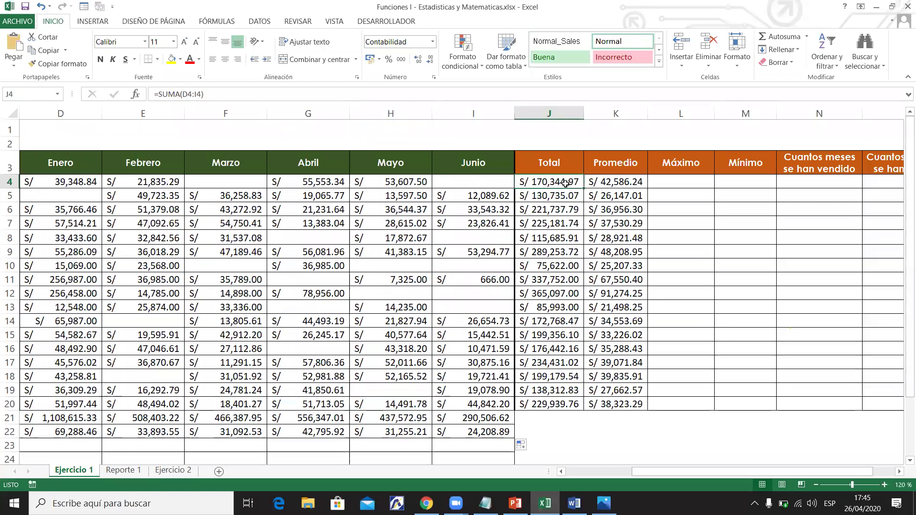
{"action": "left_click", "coordinate": [596, 182]}
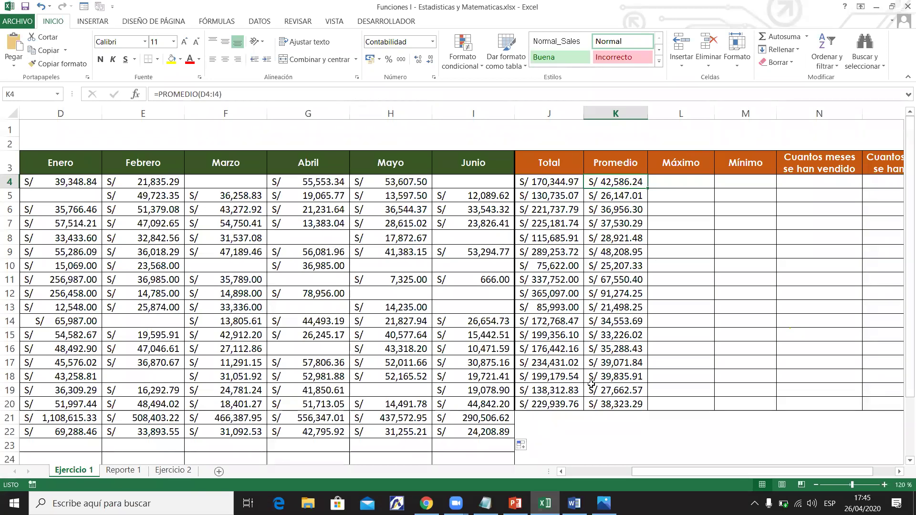
{"action": "left_click", "coordinate": [574, 503]}
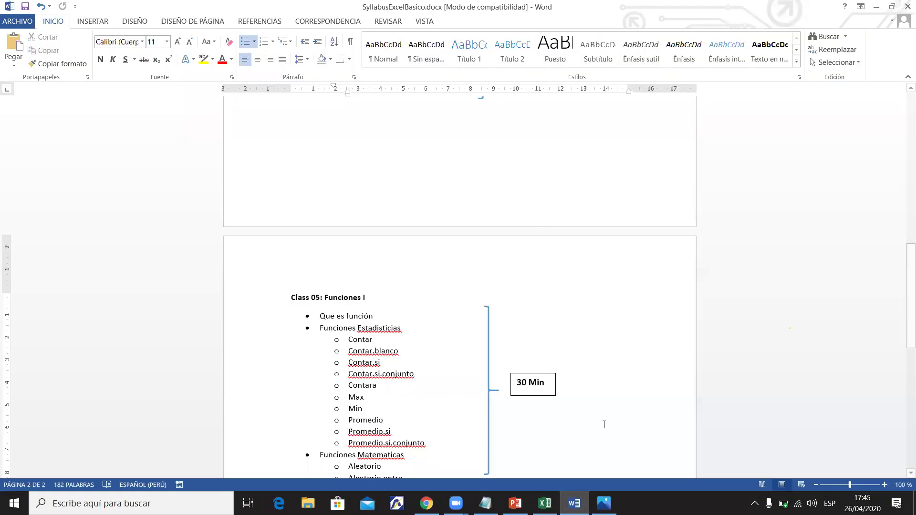
Highlight the syllabus item Promedio in yellow, then return to the Excel workbook.
{"action": "left_click_drag", "start_coordinate": [909, 298], "coordinate": [903, 336]}
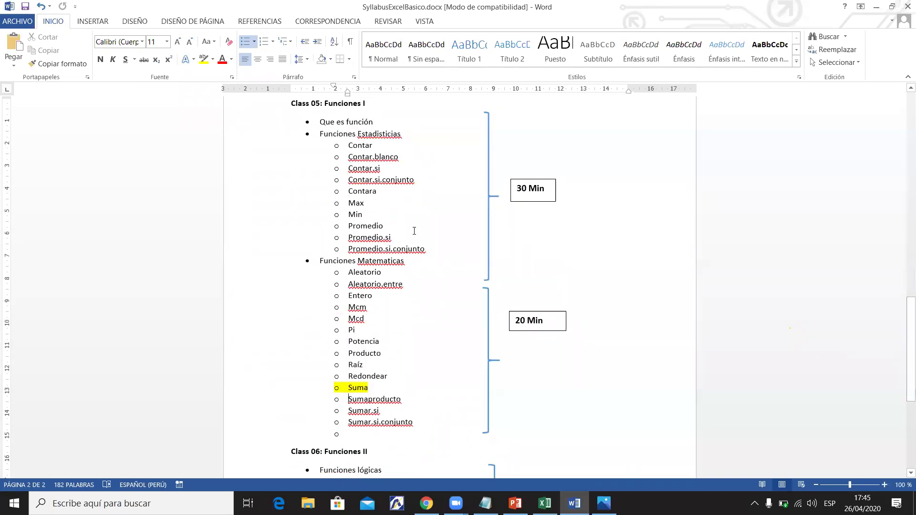
{"action": "double_click", "coordinate": [373, 225]}
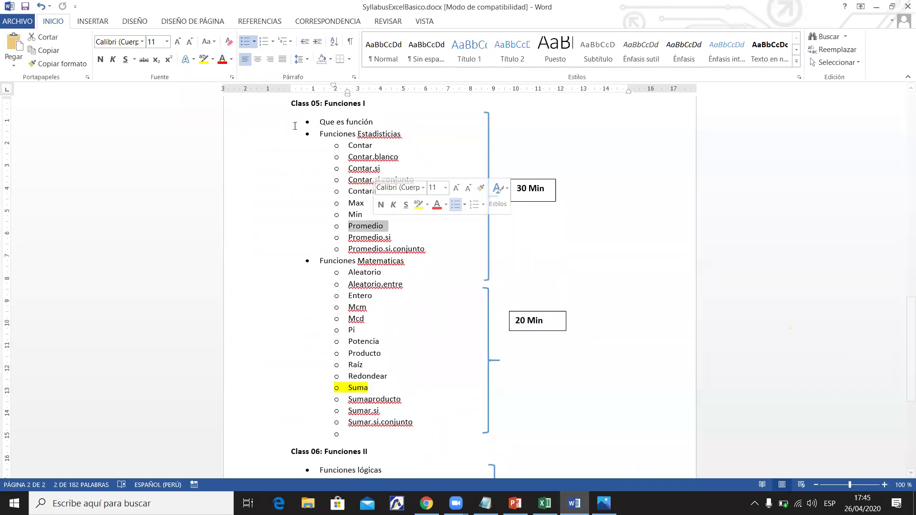
{"action": "left_click", "coordinate": [204, 59]}
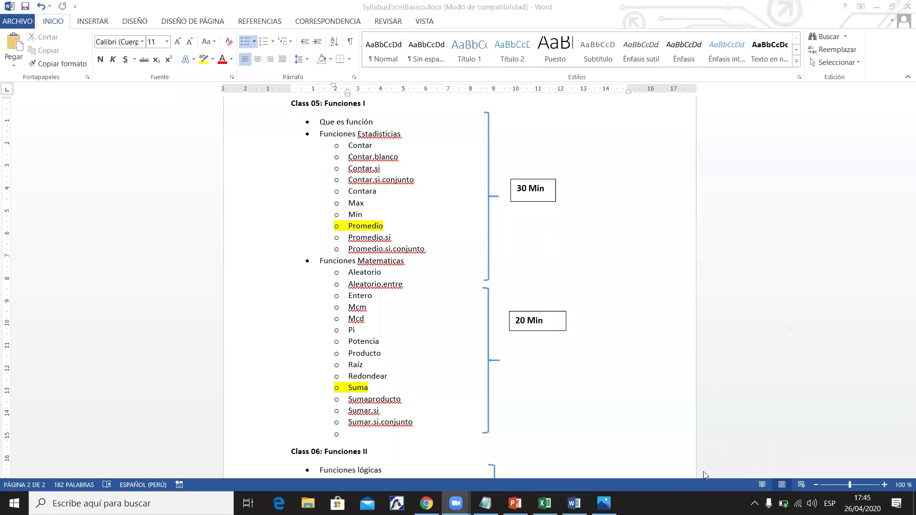
{"action": "left_click", "coordinate": [545, 504]}
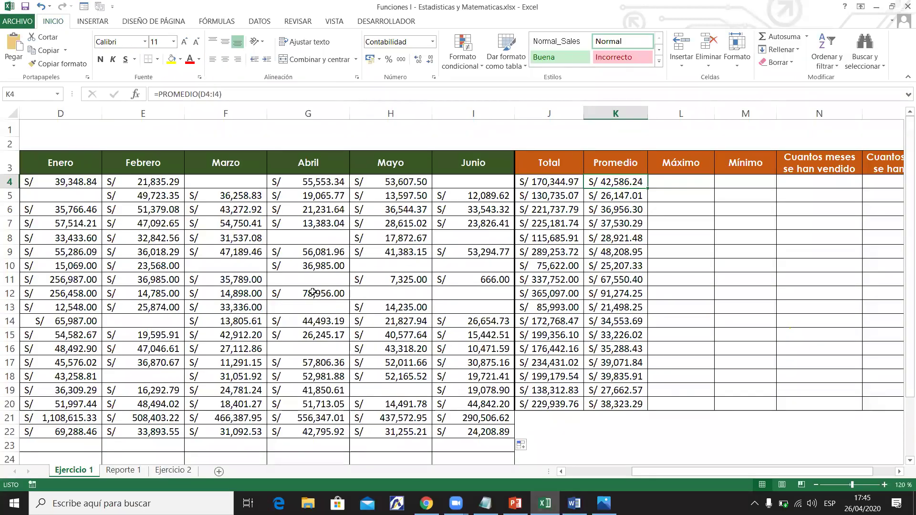
{"action": "left_click", "coordinate": [426, 503]}
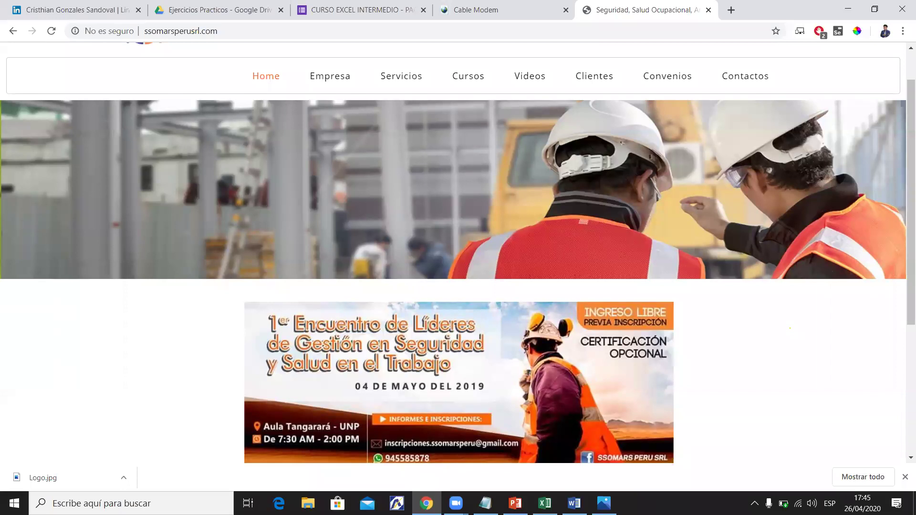
{"action": "left_click", "coordinate": [426, 503]}
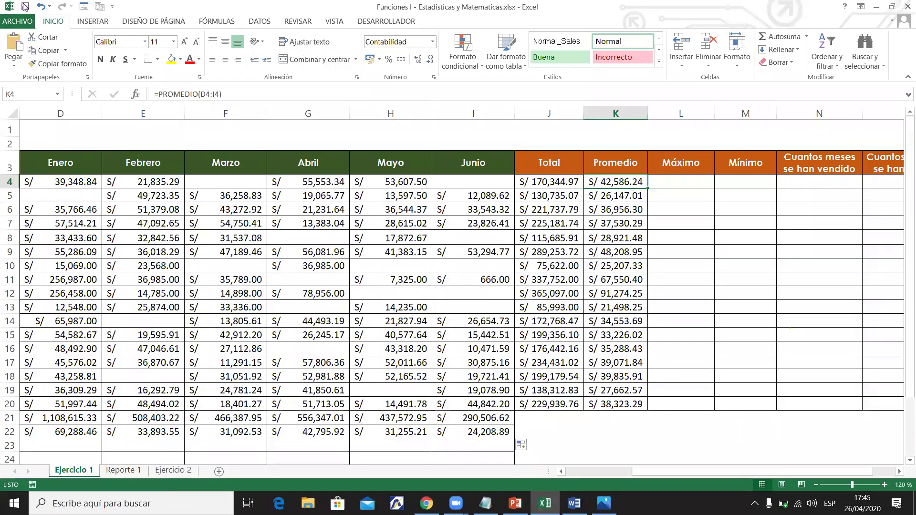
{"action": "left_click", "coordinate": [25, 11]}
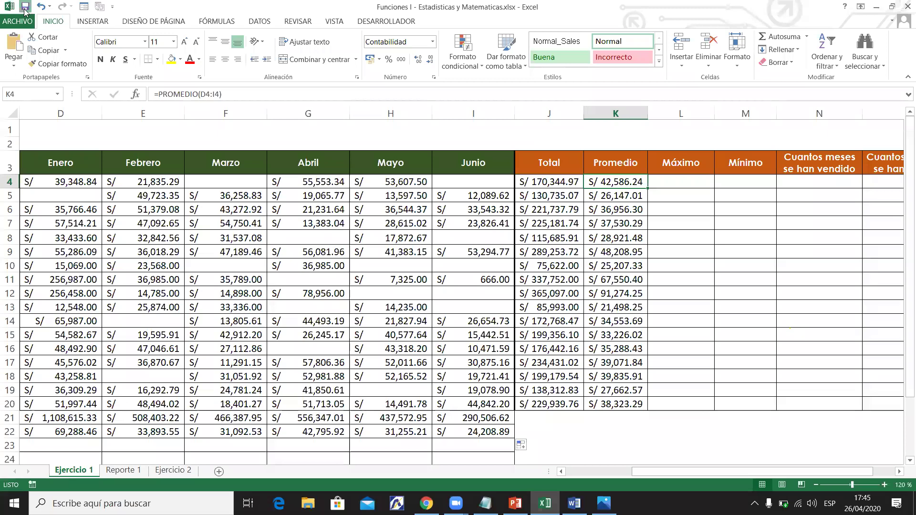
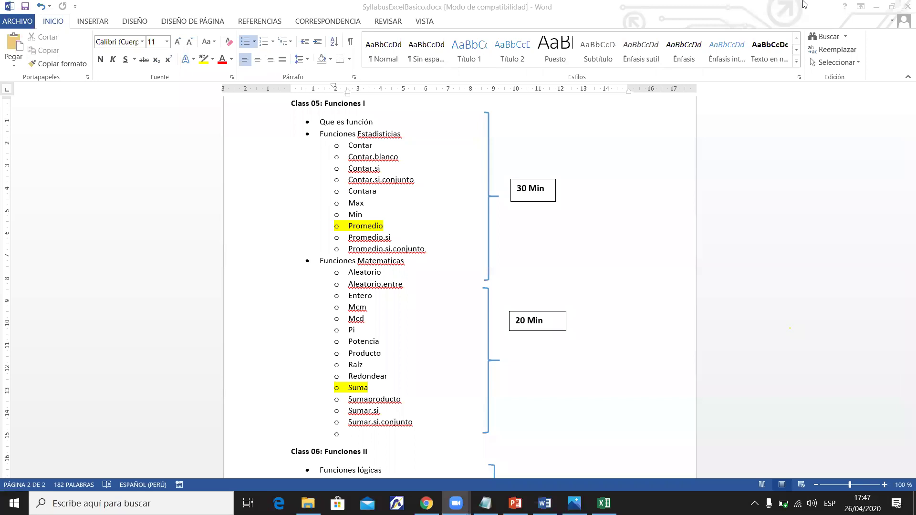
Hide the Word syllabus and bring the Funciones I sales workbook to the front.
{"action": "key", "text": "super+d"}
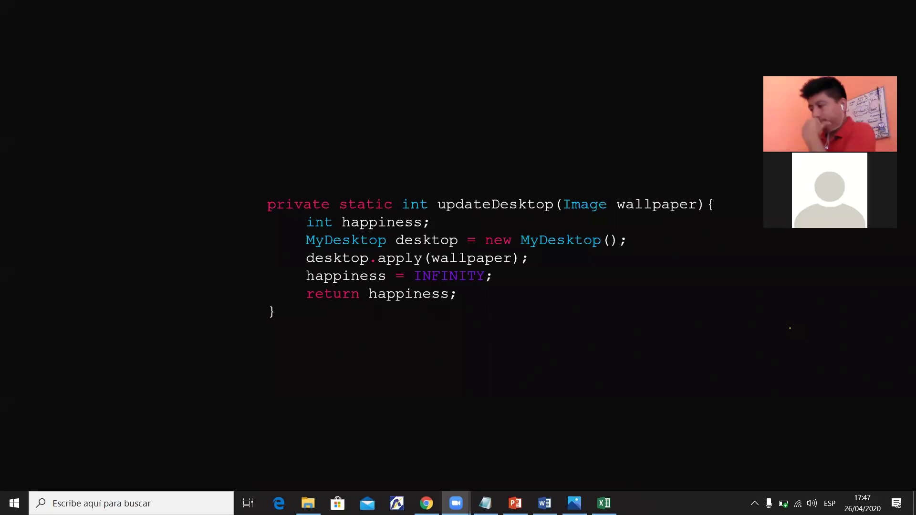
{"action": "key", "text": "alt+Tab"}
Review the January sales figures from D4 down to the empty Máximo row.
{"action": "left_click", "coordinate": [477, 349]}
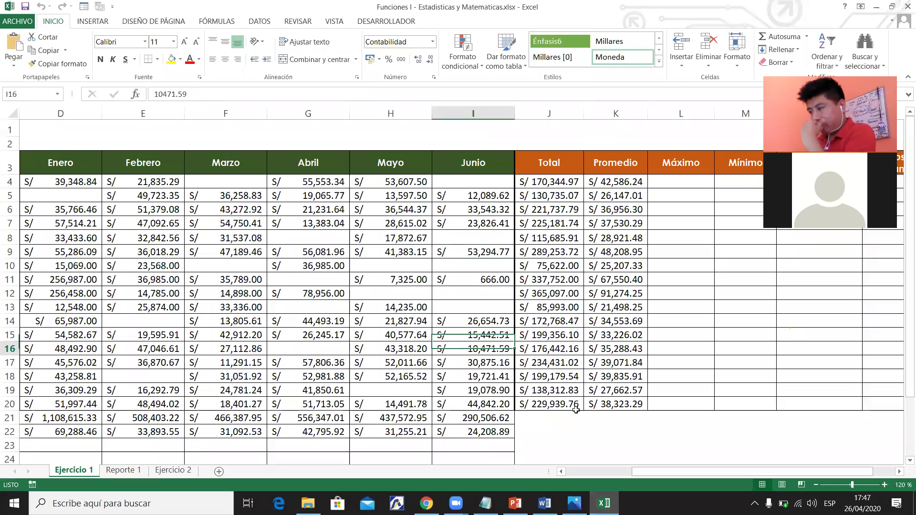
{"action": "left_click_drag", "start_coordinate": [652, 474], "coordinate": [579, 472]}
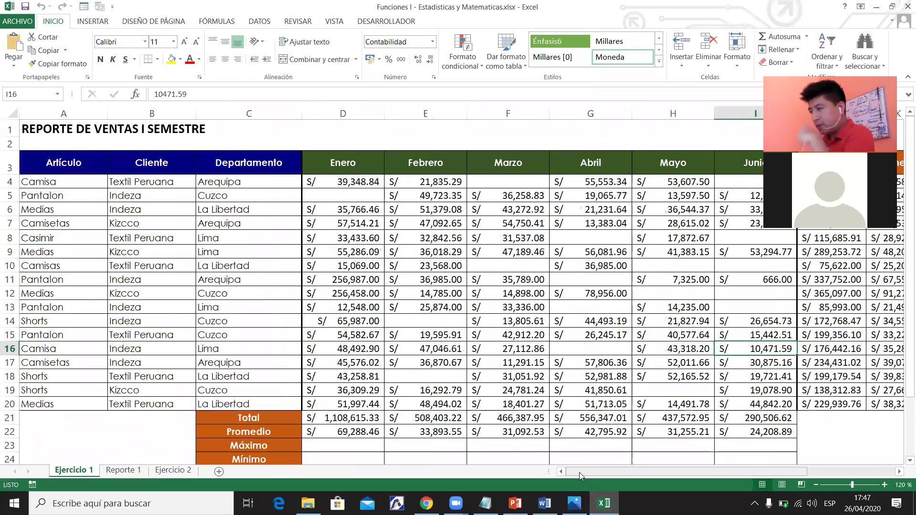
{"action": "left_click", "coordinate": [910, 460]}
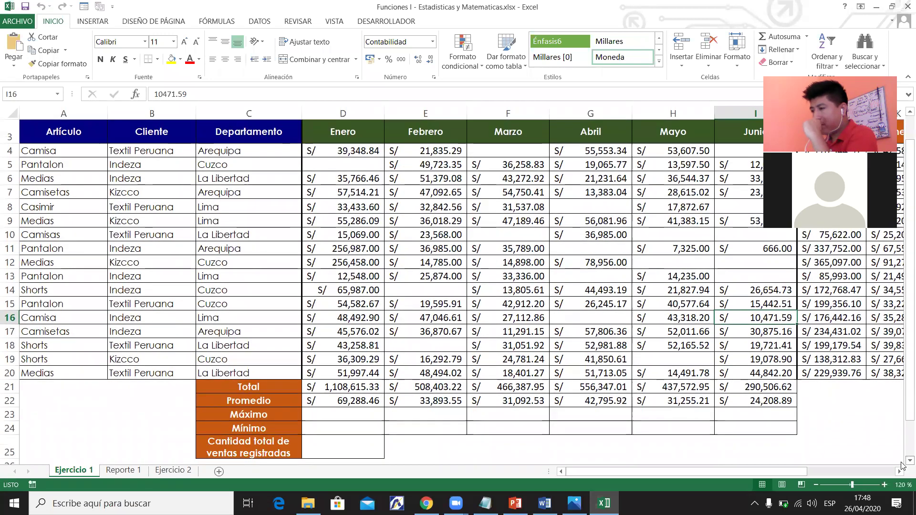
{"action": "left_click_drag", "start_coordinate": [343, 150], "coordinate": [370, 376]}
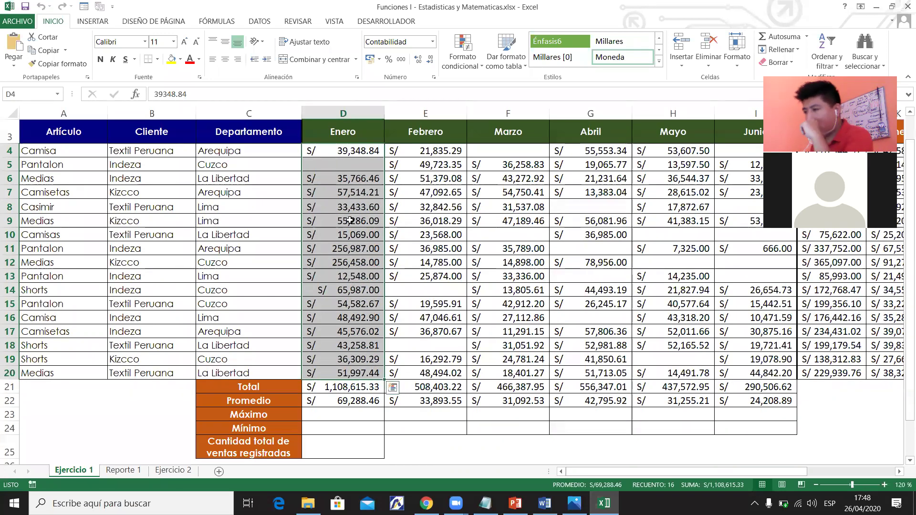
{"action": "left_click", "coordinate": [352, 152]}
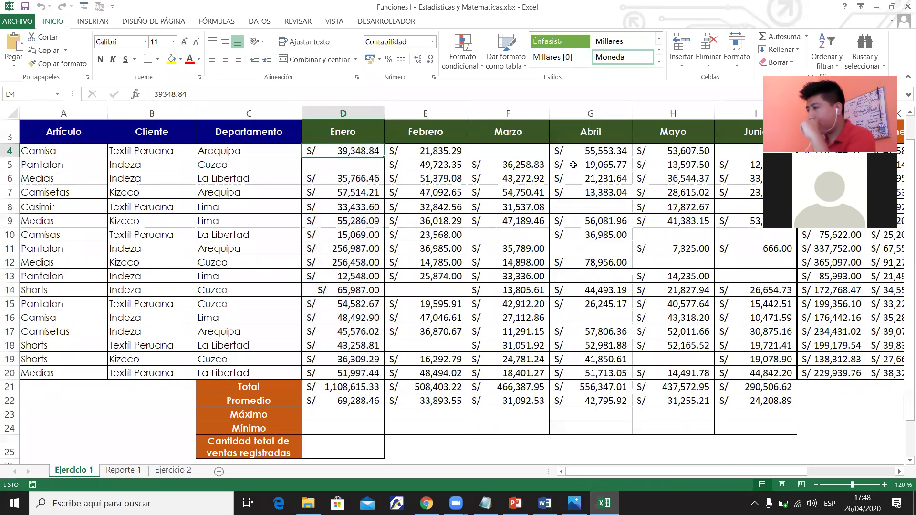
{"action": "left_click", "coordinate": [367, 419]}
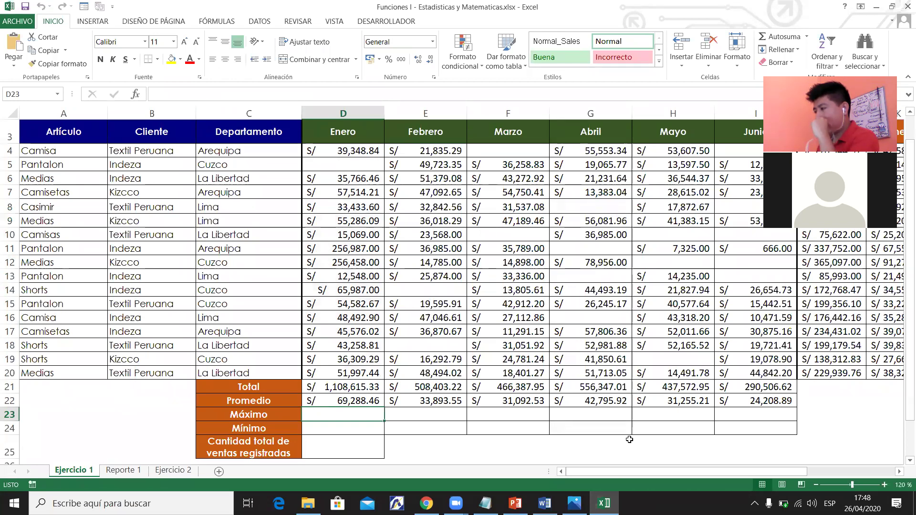
{"action": "left_click", "coordinate": [355, 151]}
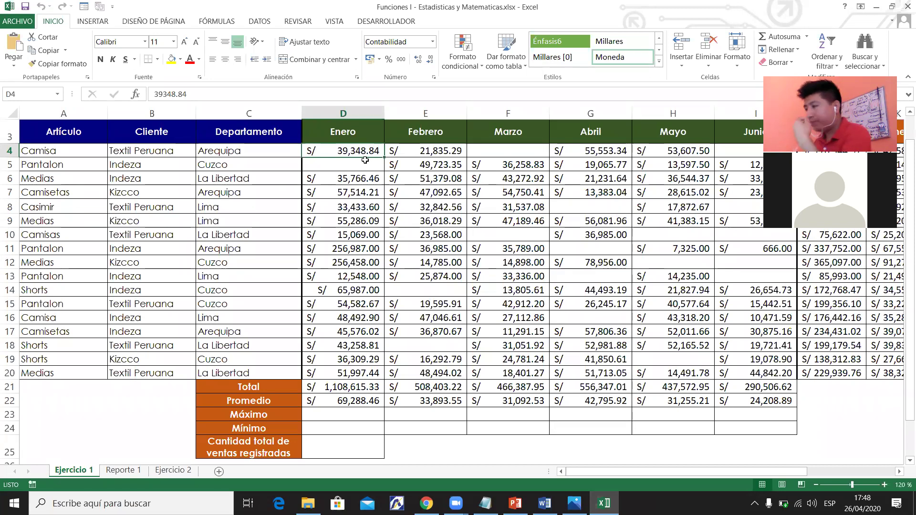
Correct the D4 sale from 39348.84 to 38348.84.
{"action": "left_click", "coordinate": [163, 94]}
{"action": "key", "text": "BackSpace"}
{"action": "type", "text": "8"}
{"action": "key", "text": "Return"}
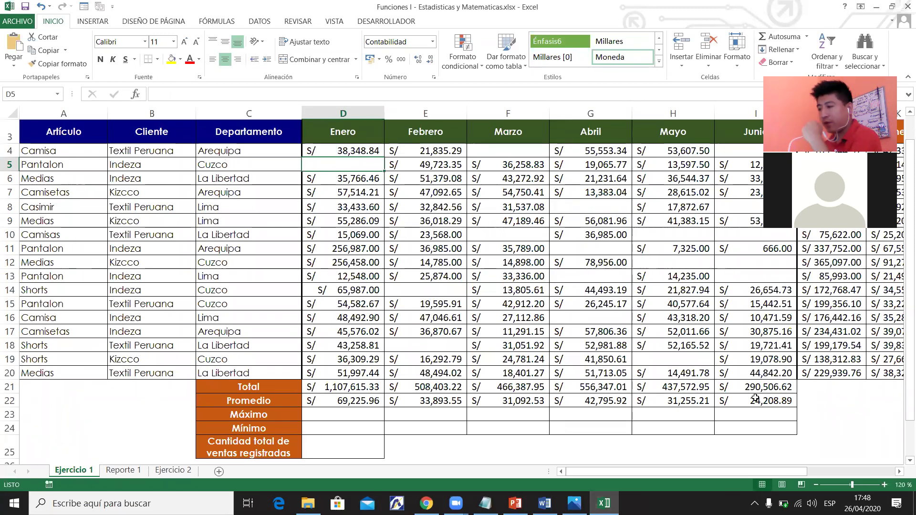
{"action": "left_click", "coordinate": [346, 152]}
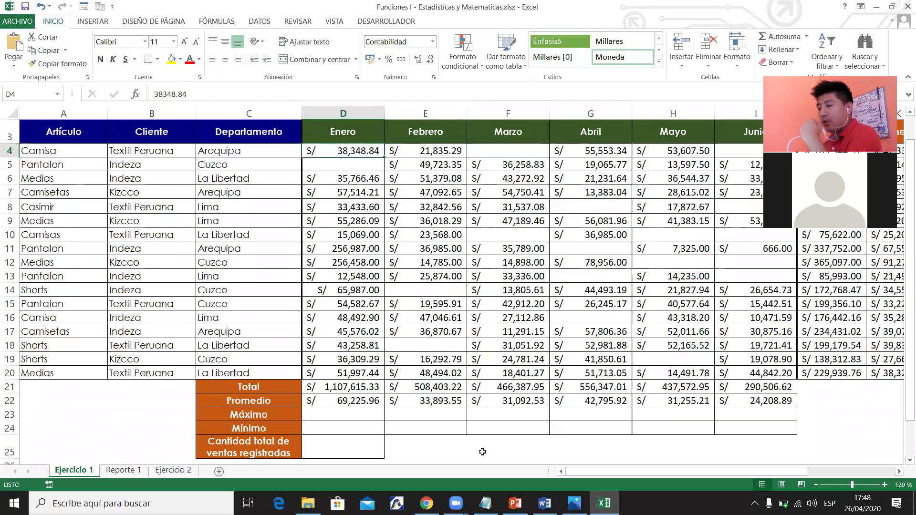
{"action": "left_click_drag", "start_coordinate": [615, 472], "coordinate": [737, 472]}
{"action": "left_click", "coordinate": [605, 150]}
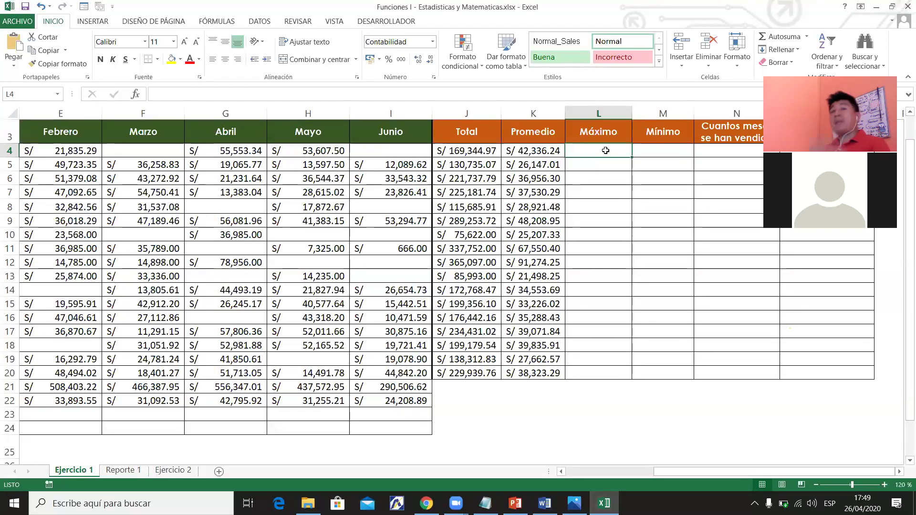
{"action": "left_click_drag", "start_coordinate": [668, 470], "coordinate": [607, 472]}
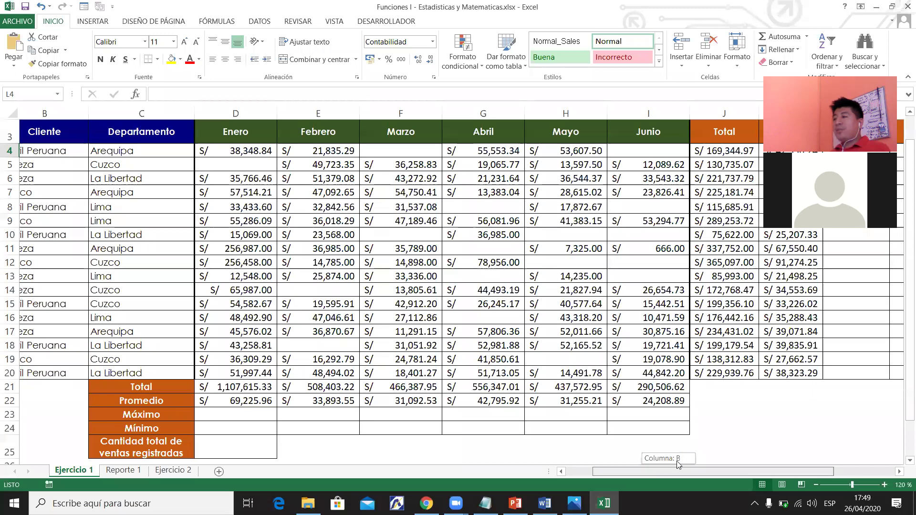
{"action": "left_click_drag", "start_coordinate": [681, 460], "coordinate": [682, 460]}
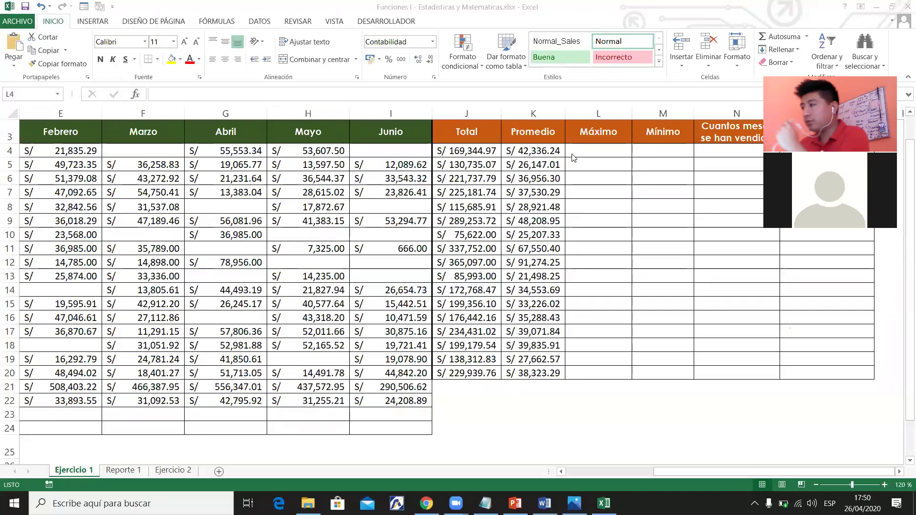
{"action": "left_click", "coordinate": [597, 153]}
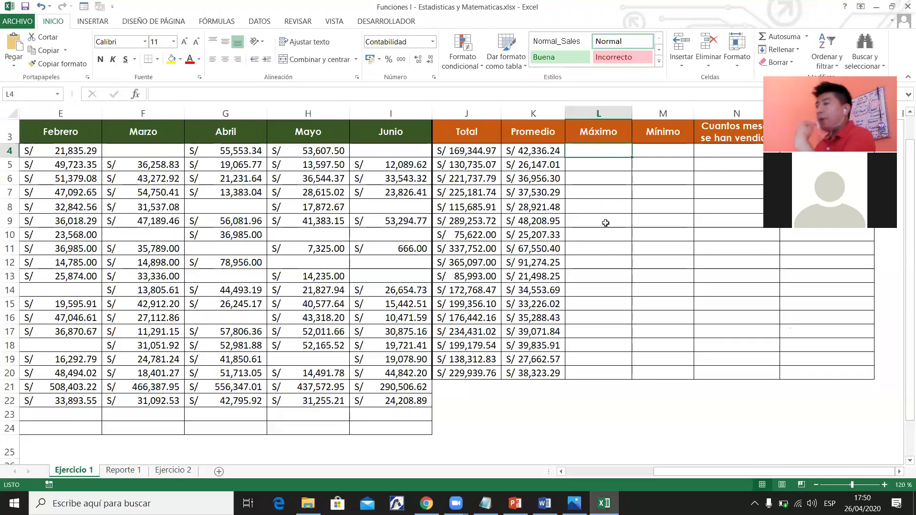
{"action": "scroll", "coordinate": [717, 471], "scroll_direction": "left", "scroll_amount": 1}
{"action": "scroll", "coordinate": [718, 470], "scroll_direction": "right", "scroll_amount": 1}
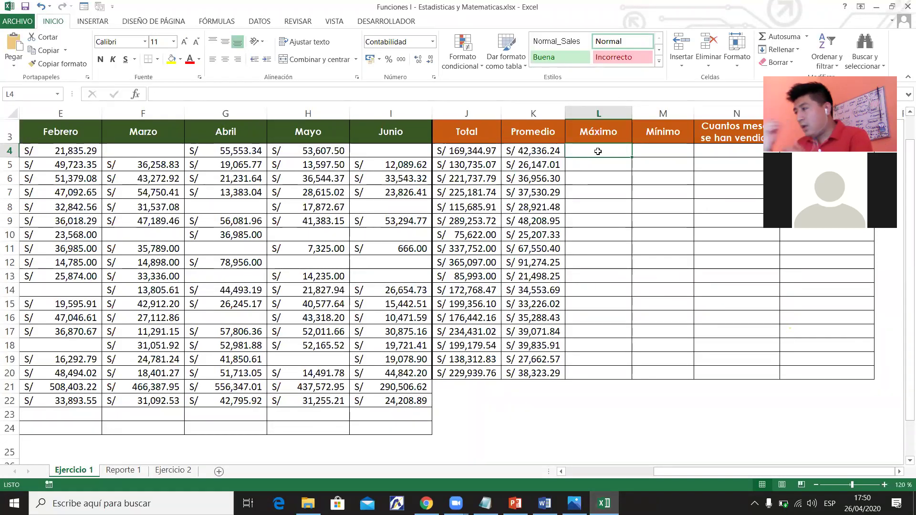
Enter =MAX(D4:I4) in L4 for row 4's highest monthly sale.
{"action": "type", "text": "=ma"}
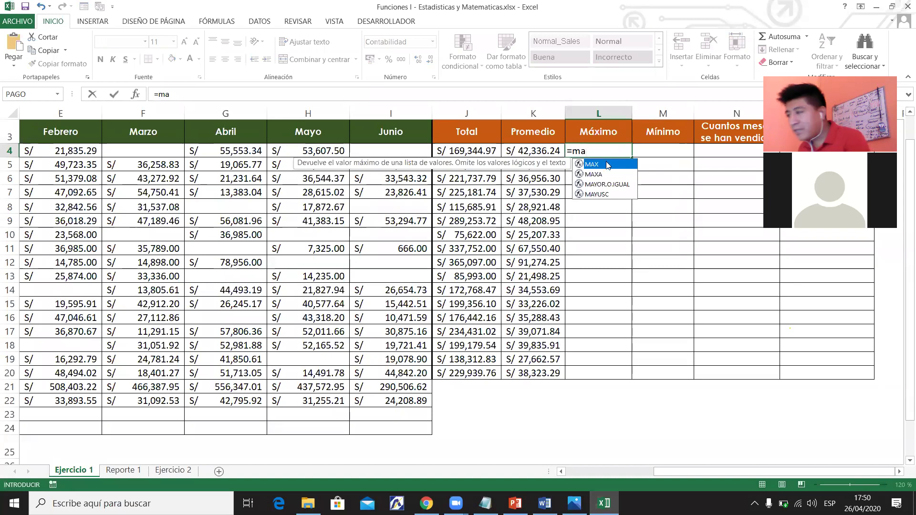
{"action": "double_click", "coordinate": [606, 164]}
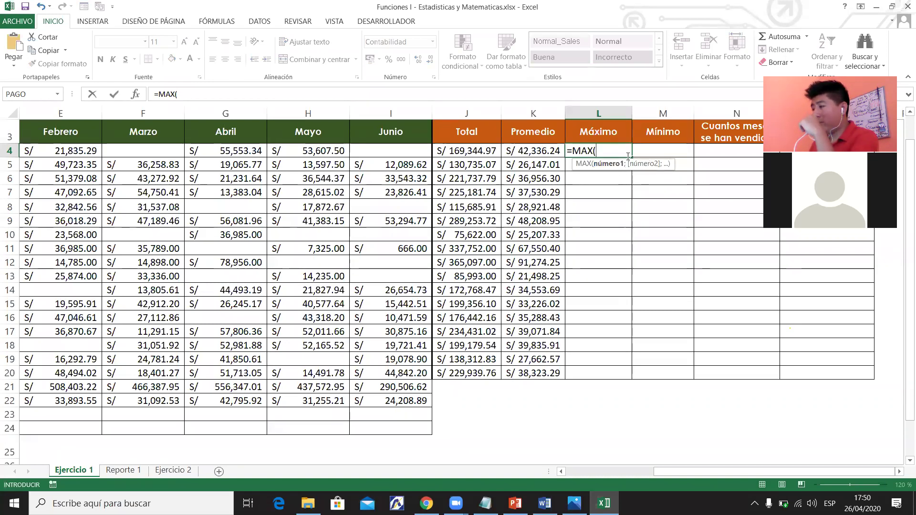
{"action": "left_click_drag", "start_coordinate": [668, 472], "coordinate": [625, 471]}
{"action": "left_click_drag", "start_coordinate": [184, 154], "coordinate": [277, 156]}
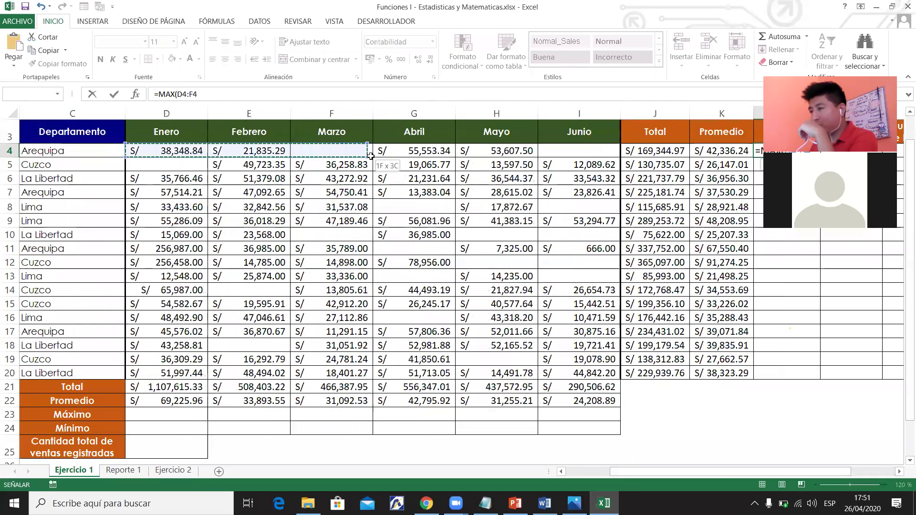
{"action": "left_click_drag", "start_coordinate": [519, 148], "coordinate": [569, 150]}
{"action": "left_click", "coordinate": [211, 95]}
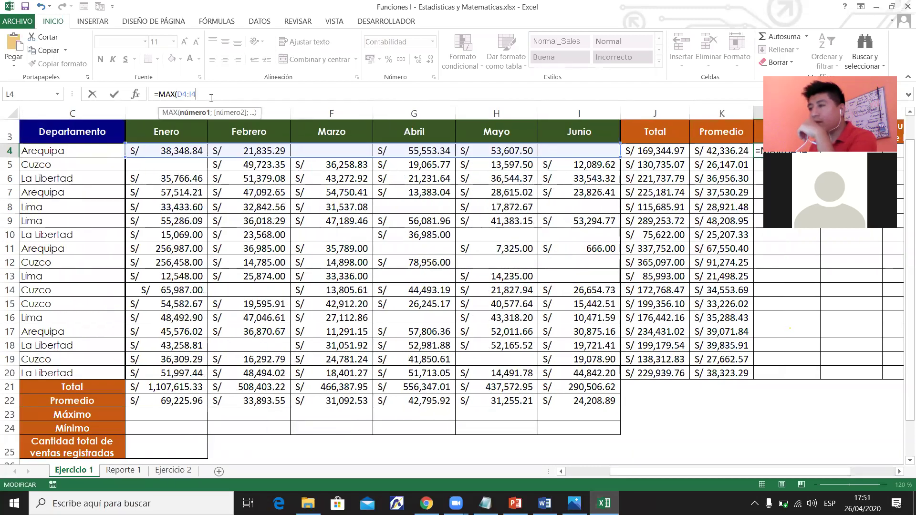
{"action": "key", "text": "Return"}
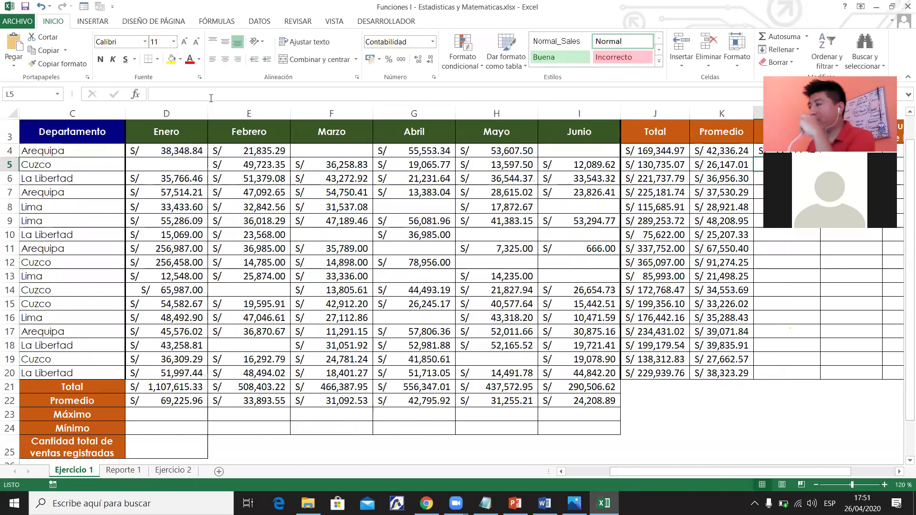
Verify L4's maximum of S/ 55,553.34 against row 4's January–June sales.
{"action": "left_click_drag", "start_coordinate": [695, 470], "coordinate": [763, 471]}
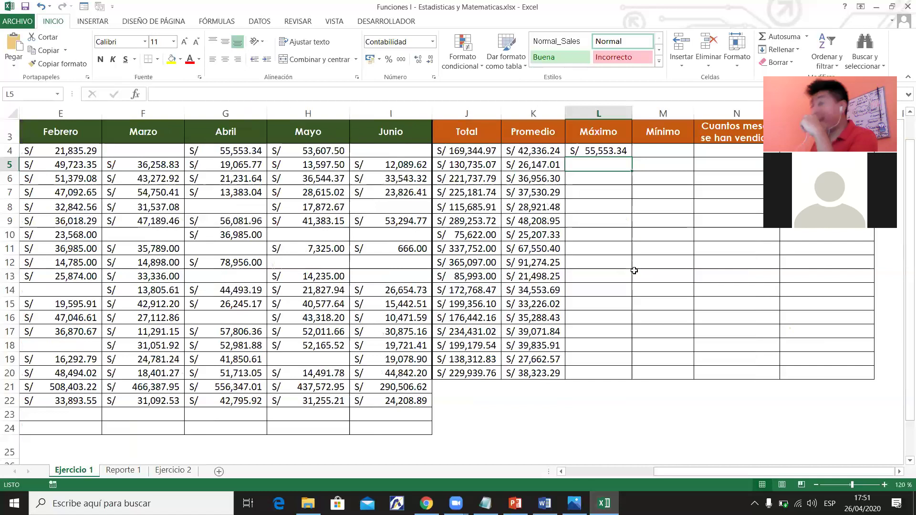
{"action": "left_click", "coordinate": [623, 152]}
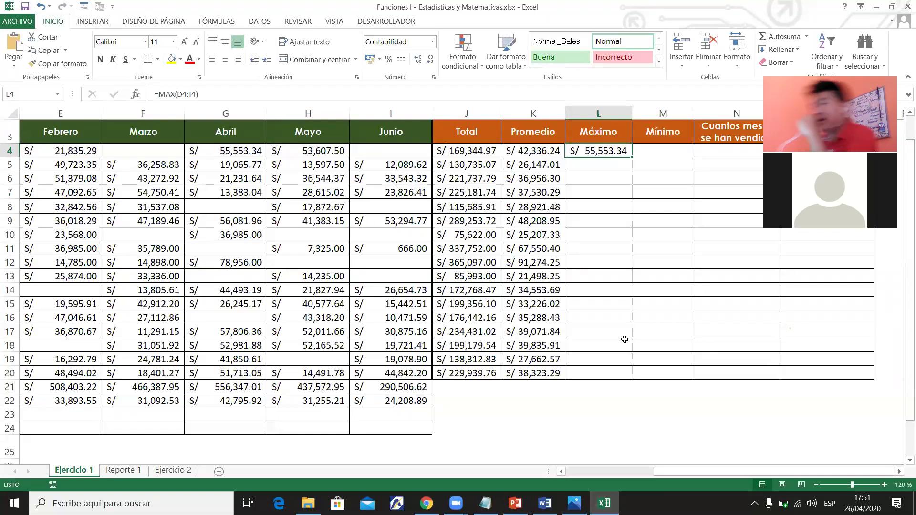
{"action": "left_click_drag", "start_coordinate": [684, 469], "coordinate": [642, 469]}
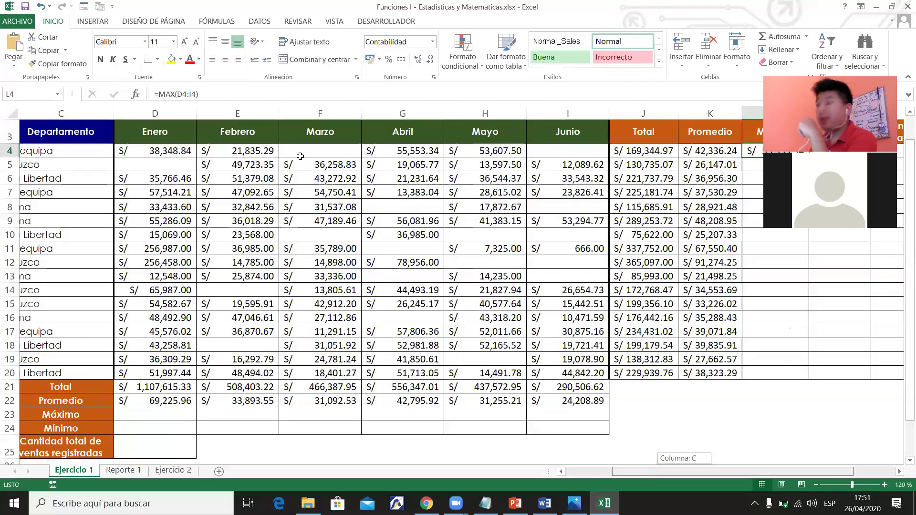
{"action": "left_click_drag", "start_coordinate": [143, 151], "coordinate": [552, 152]}
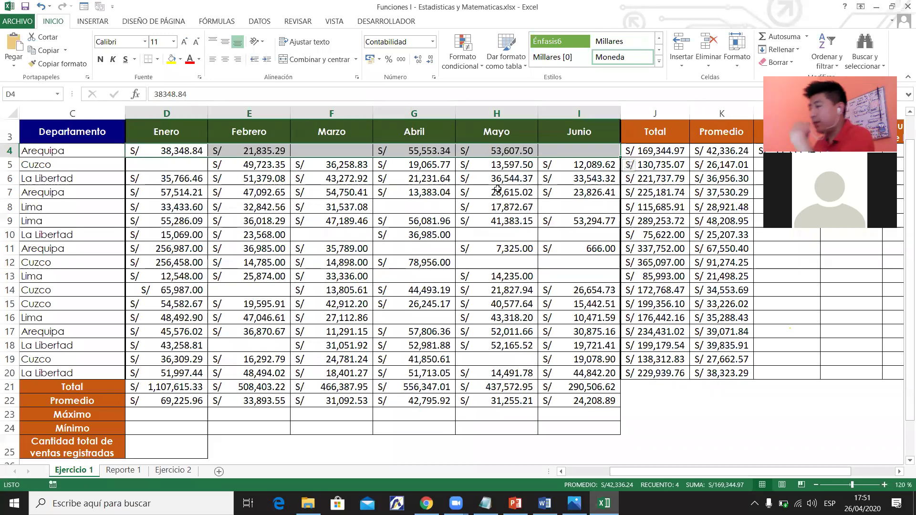
{"action": "left_click_drag", "start_coordinate": [635, 473], "coordinate": [697, 472]}
{"action": "left_click_drag", "start_coordinate": [640, 129], "coordinate": [627, 377]}
Copy the MAX formula down to row 20 and check the results in L11 and L12.
{"action": "left_click", "coordinate": [598, 150]}
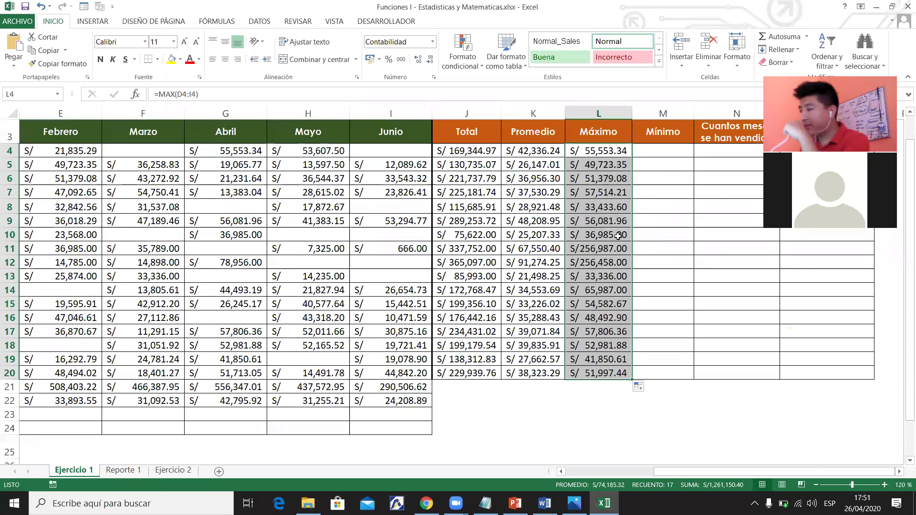
{"action": "left_click", "coordinate": [619, 244]}
{"action": "left_click", "coordinate": [604, 264]}
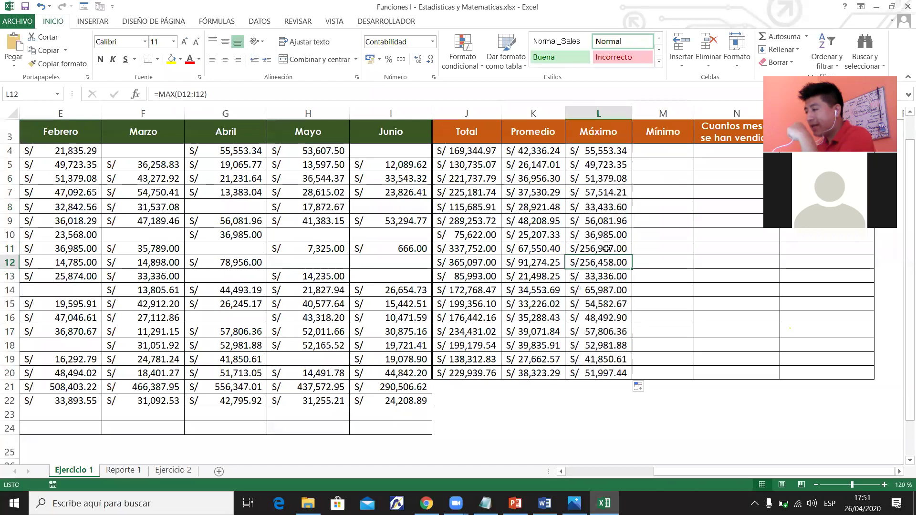
{"action": "left_click_drag", "start_coordinate": [606, 248], "coordinate": [604, 264]}
{"action": "left_click_drag", "start_coordinate": [719, 472], "coordinate": [614, 500]}
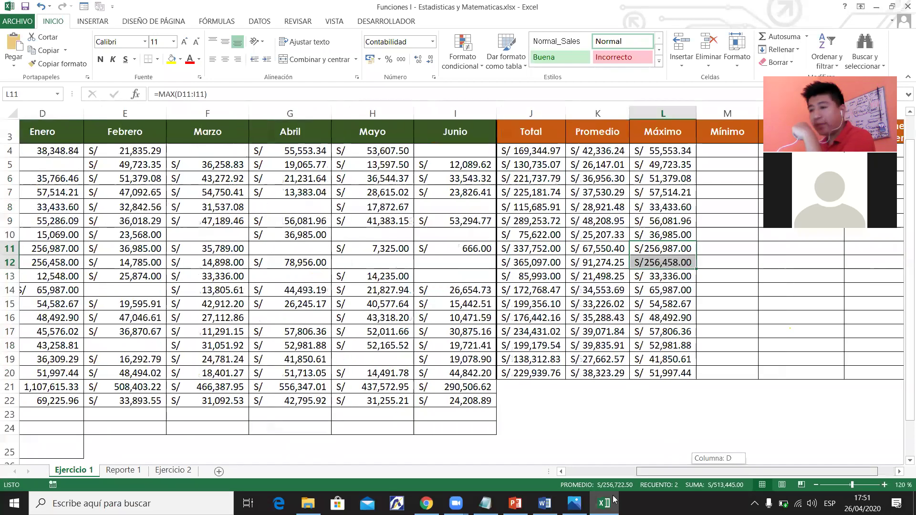
{"action": "left_click_drag", "start_coordinate": [719, 472], "coordinate": [648, 472]}
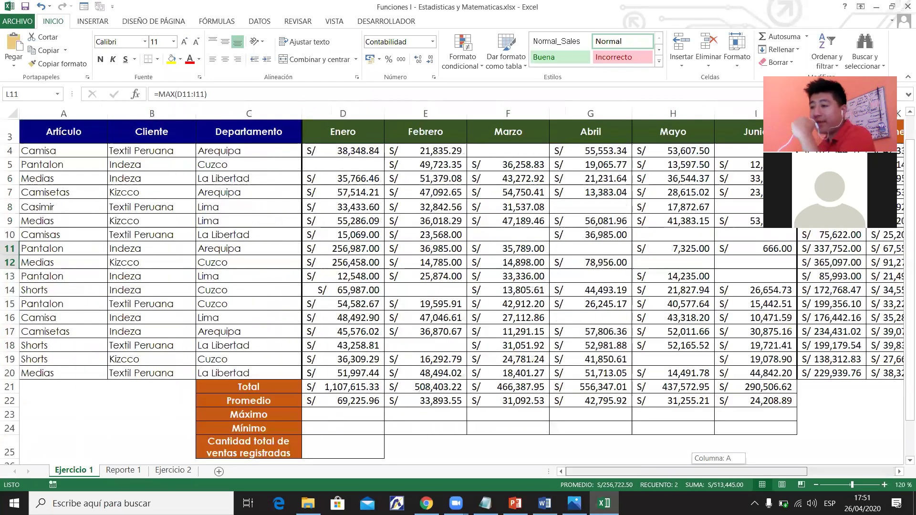
{"action": "left_click_drag", "start_coordinate": [685, 500], "coordinate": [728, 484]}
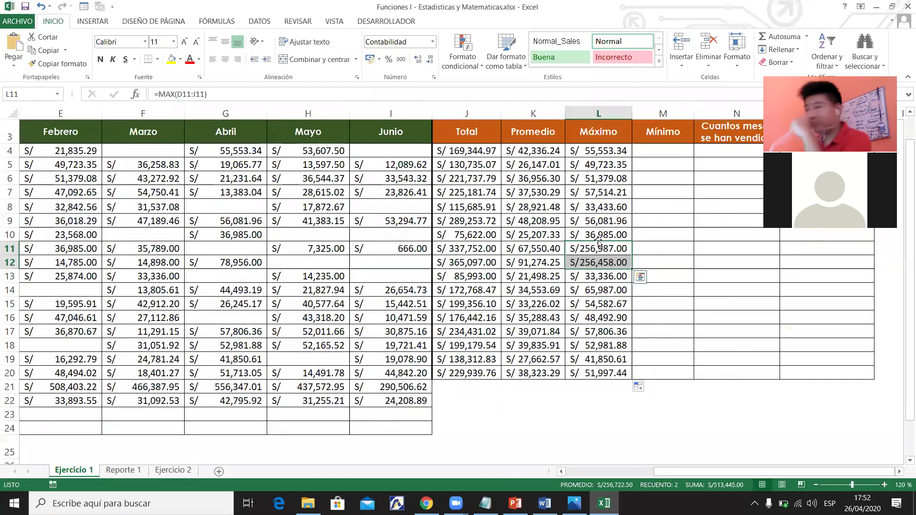
Scroll right past the Total, Promedio and Máximo results to the Mínimo columns.
{"action": "left_click_drag", "start_coordinate": [458, 157], "coordinate": [615, 368]}
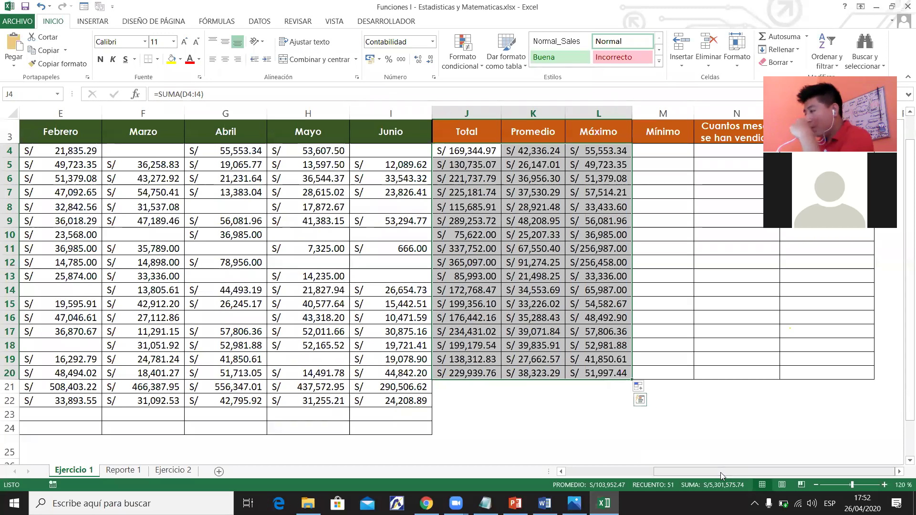
{"action": "left_click", "coordinate": [899, 471]}
{"action": "left_click", "coordinate": [899, 471]}
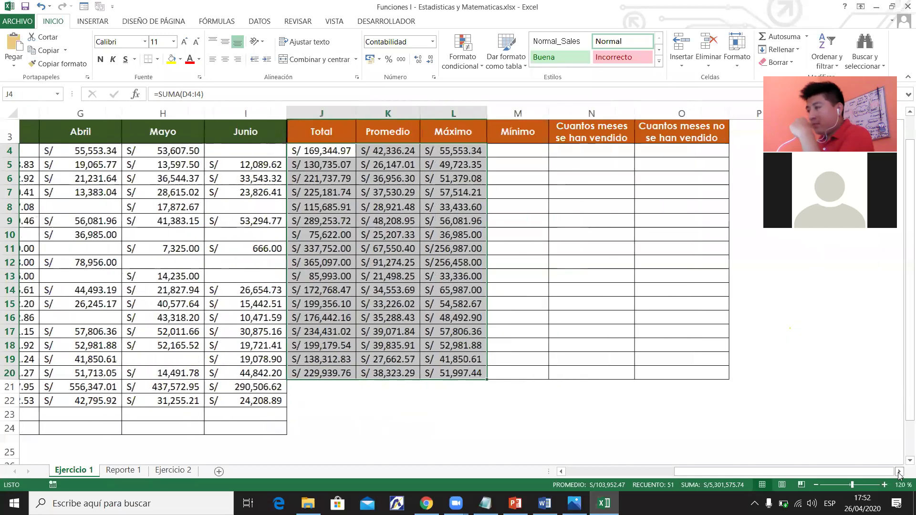
{"action": "left_click", "coordinate": [899, 471]}
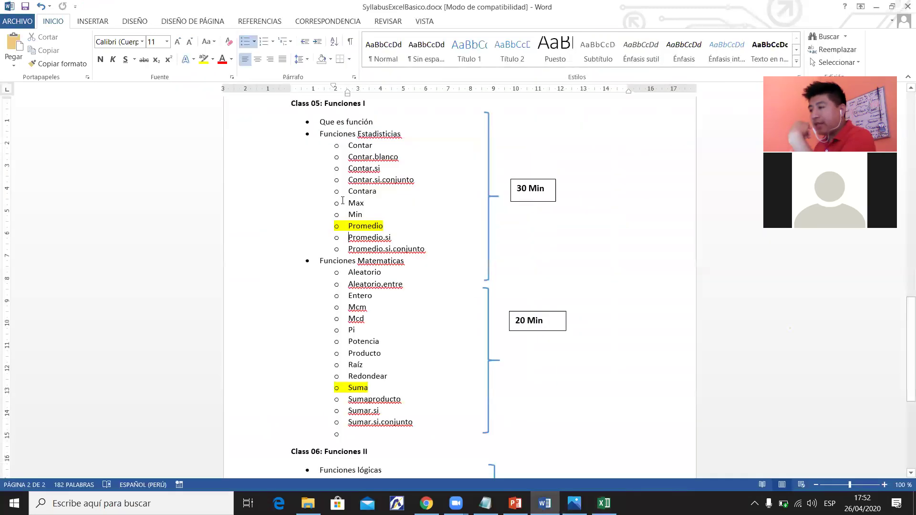
Highlight Max in yellow in the Word syllabus, then return to Excel at cell M4.
{"action": "key", "text": "alt+Tab"}
{"action": "double_click", "coordinate": [355, 202]}
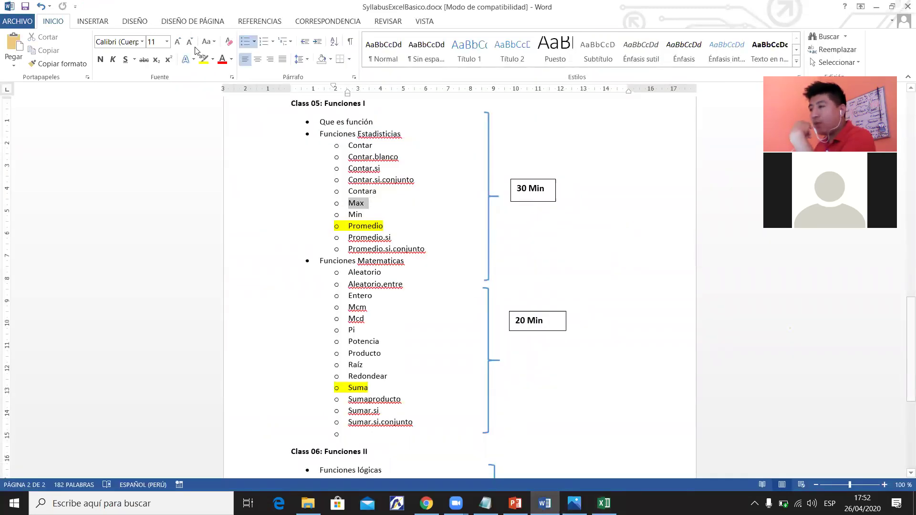
{"action": "left_click", "coordinate": [203, 59]}
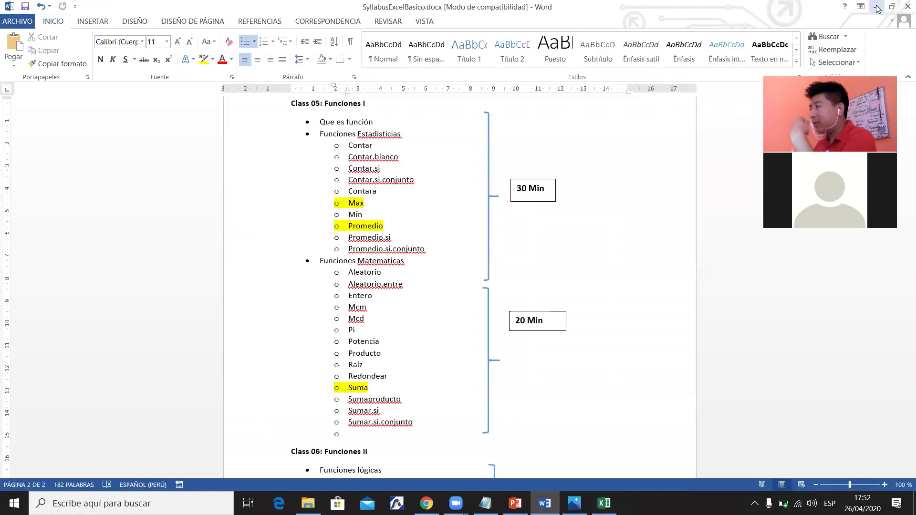
{"action": "left_click", "coordinate": [878, 6]}
{"action": "left_click", "coordinate": [486, 151]}
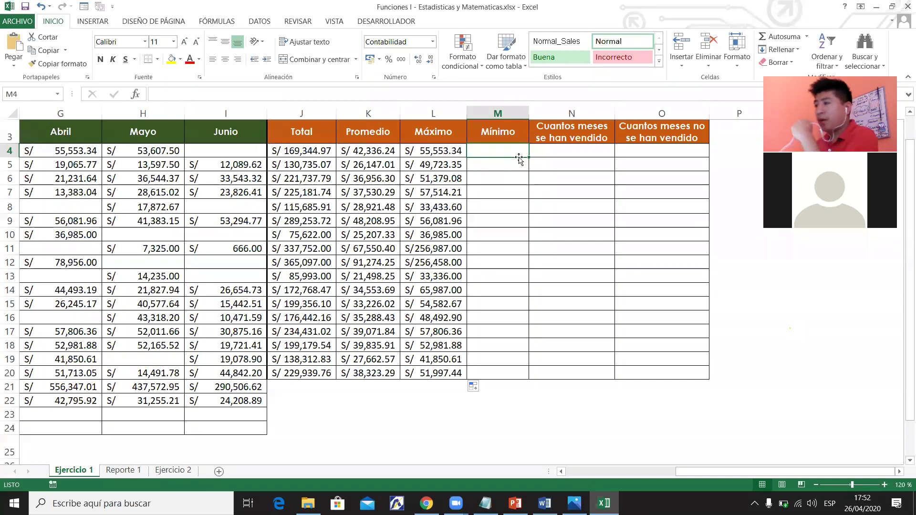
Enter =MIN(D4:I4) in M4 for row 4's lowest monthly sale.
{"action": "double_click", "coordinate": [503, 153]}
{"action": "type", "text": "=min"}
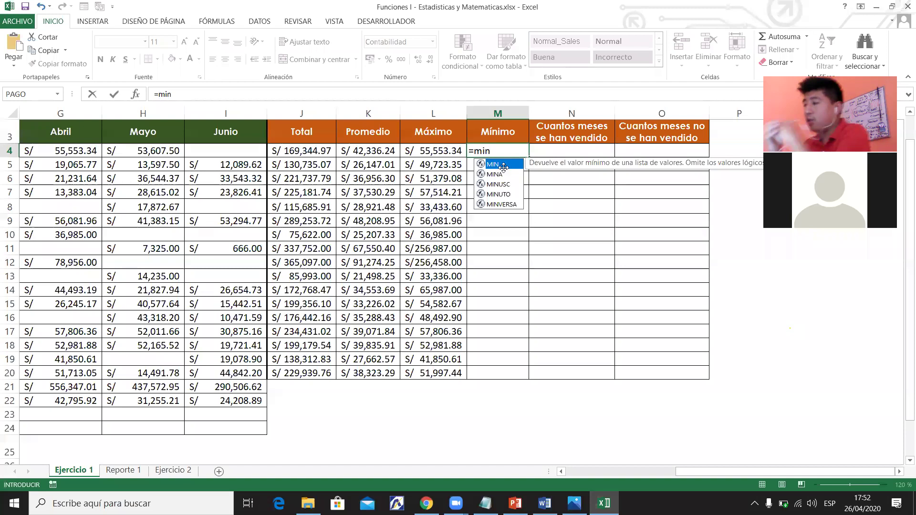
{"action": "double_click", "coordinate": [503, 167]}
{"action": "left_click_drag", "start_coordinate": [728, 472], "coordinate": [162, 155]}
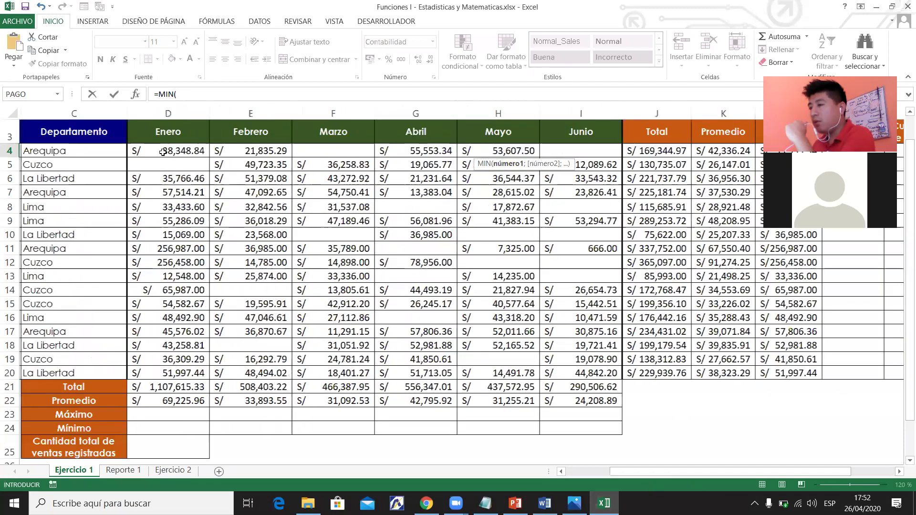
{"action": "left_click_drag", "start_coordinate": [550, 146], "coordinate": [550, 149]}
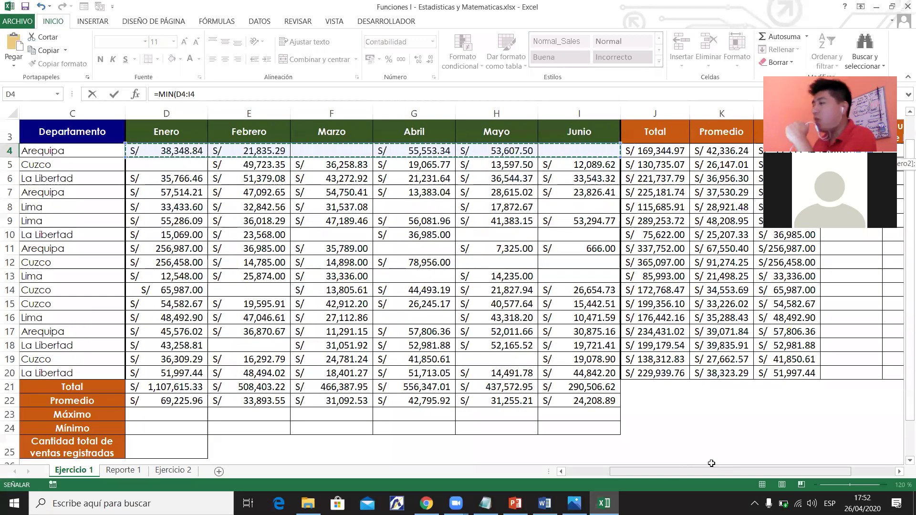
{"action": "scroll", "coordinate": [712, 465], "scroll_direction": "right", "scroll_amount": 2}
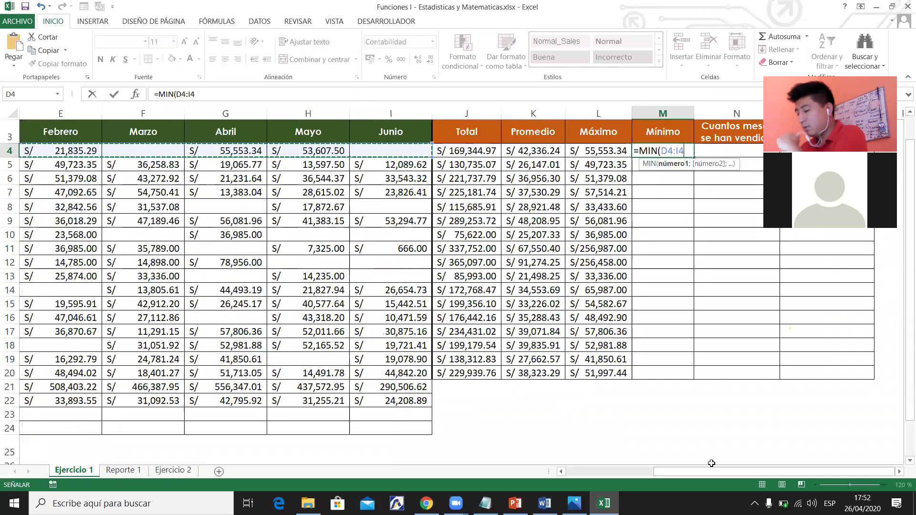
{"action": "type", "text": ")"}
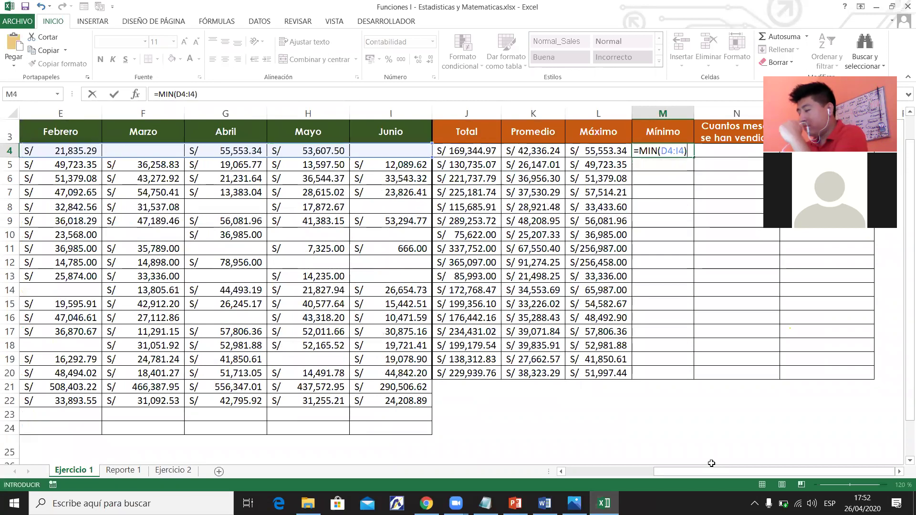
{"action": "key", "text": "Return"}
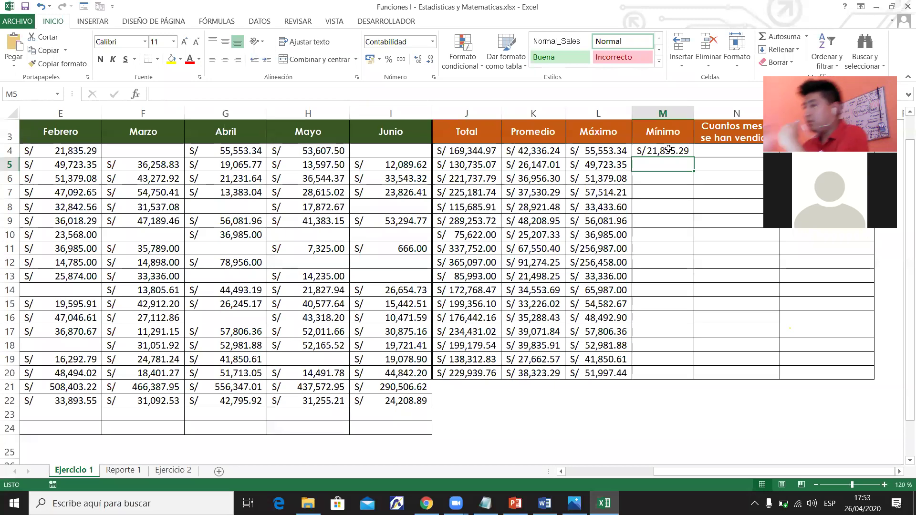
Fill the MIN formula down to M20 and check the row 4 MAX and MIN formulas.
{"action": "left_click", "coordinate": [669, 149]}
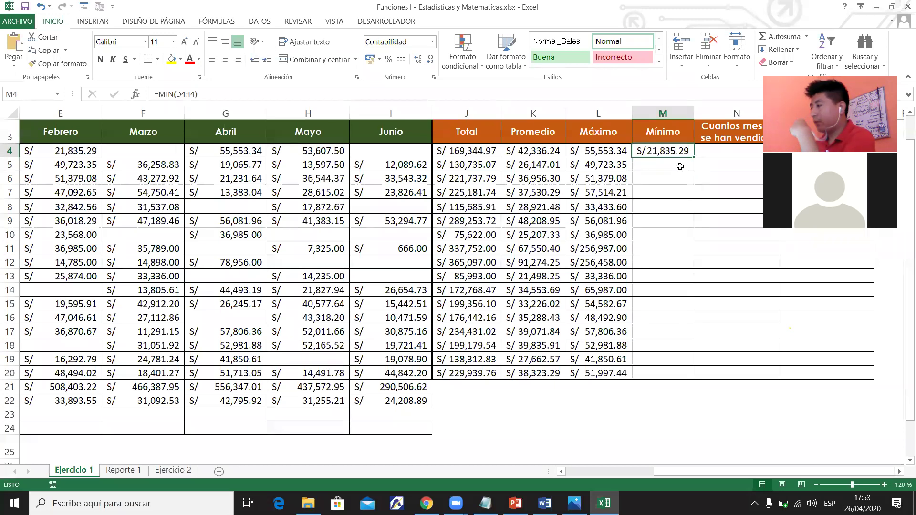
{"action": "left_click_drag", "start_coordinate": [692, 157], "coordinate": [690, 175]}
{"action": "left_click_drag", "start_coordinate": [678, 370], "coordinate": [678, 377]}
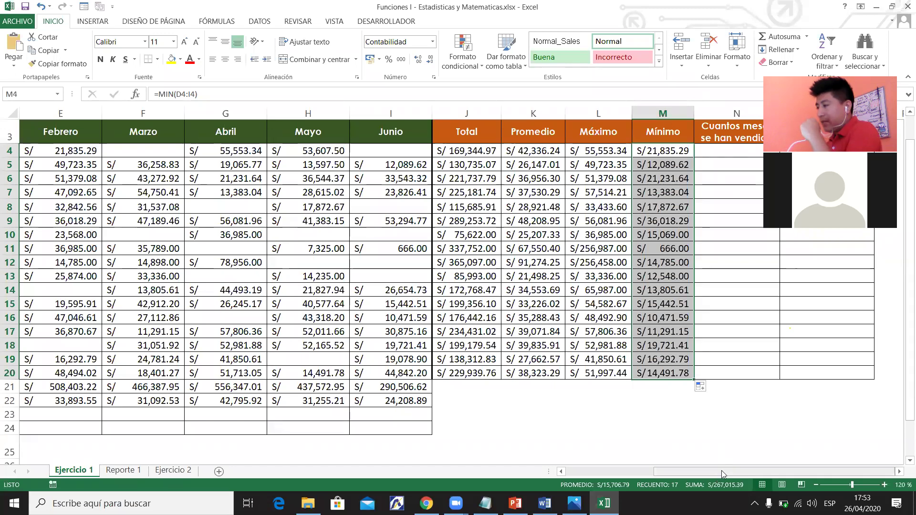
{"action": "left_click", "coordinate": [598, 178]}
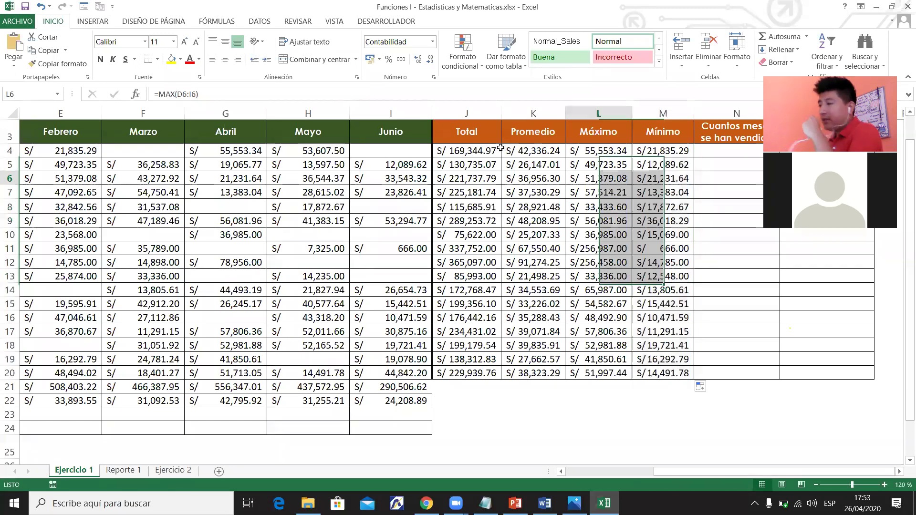
{"action": "left_click", "coordinate": [9, 151]}
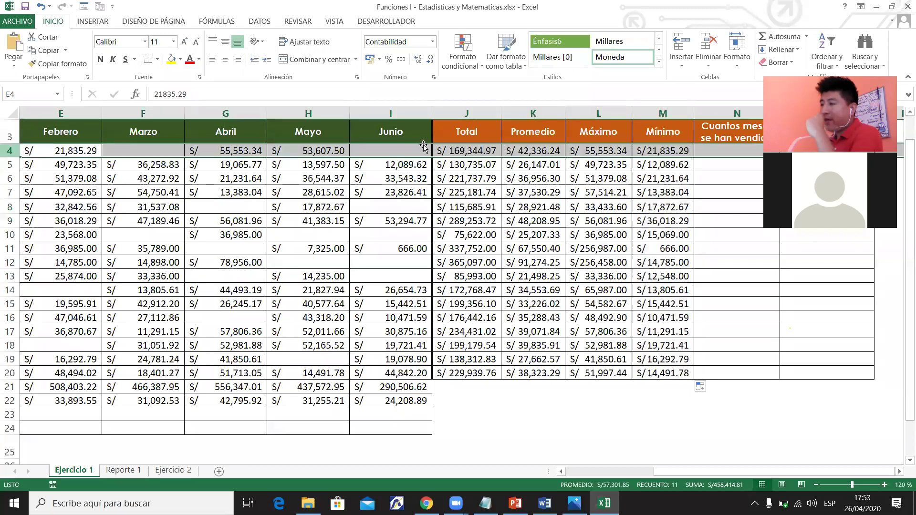
{"action": "left_click", "coordinate": [596, 152]}
{"action": "left_click", "coordinate": [644, 150]}
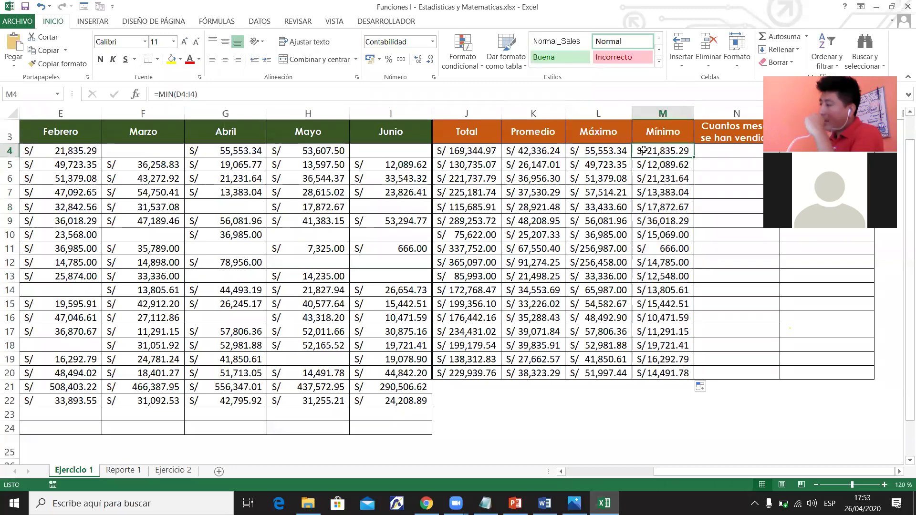
{"action": "left_click_drag", "start_coordinate": [673, 469], "coordinate": [627, 471]}
{"action": "left_click_drag", "start_coordinate": [333, 218], "coordinate": [245, 151]}
{"action": "left_click_drag", "start_coordinate": [638, 472], "coordinate": [577, 471]}
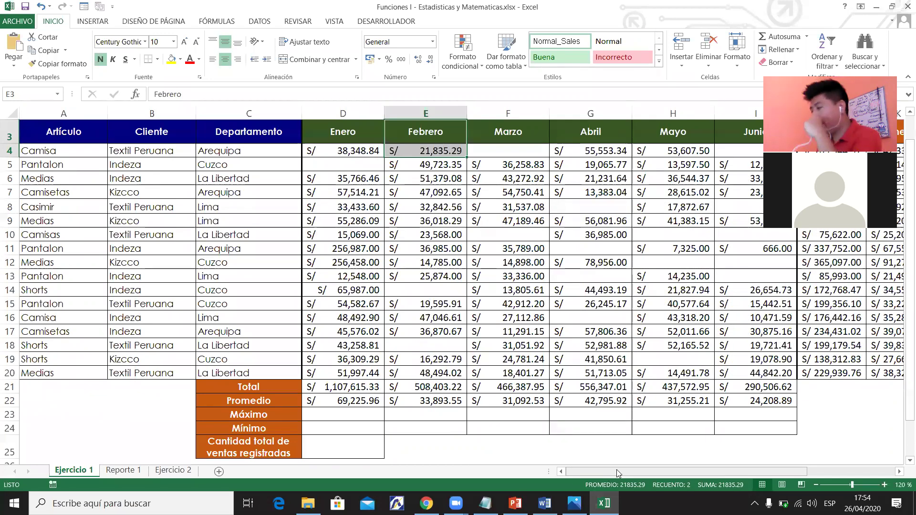
{"action": "left_click_drag", "start_coordinate": [656, 472], "coordinate": [901, 474]}
{"action": "left_click", "coordinate": [901, 473]}
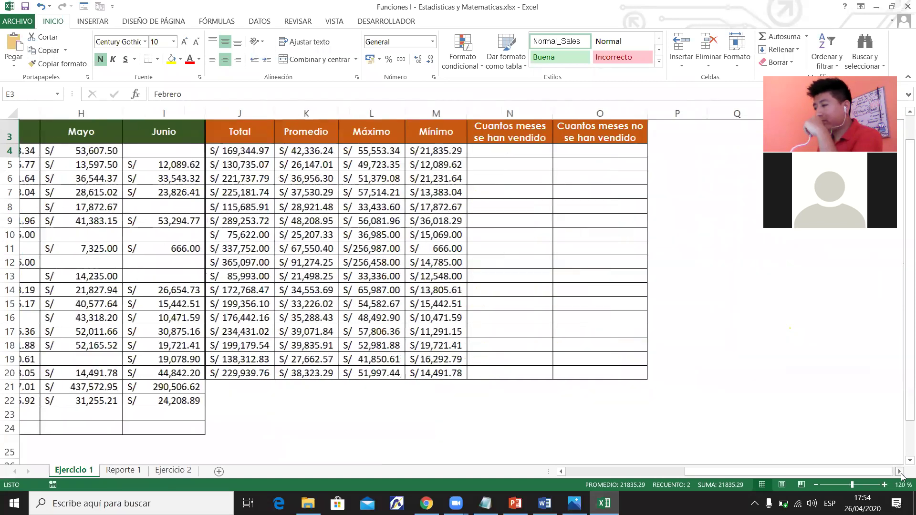
{"action": "left_click", "coordinate": [415, 150]}
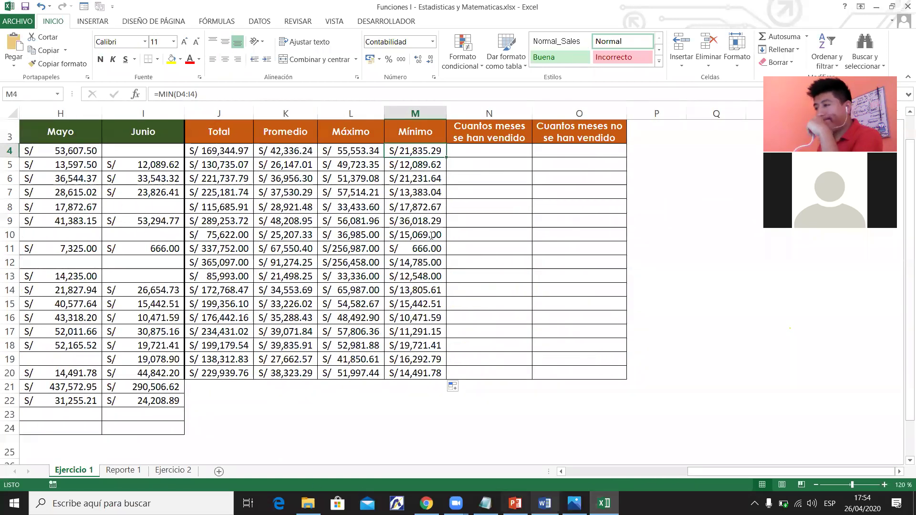
Highlight Min in yellow in the Word syllabus, save it and minimize Word.
{"action": "key", "text": "alt+Tab"}
{"action": "double_click", "coordinate": [355, 214]}
{"action": "left_click", "coordinate": [210, 64]}
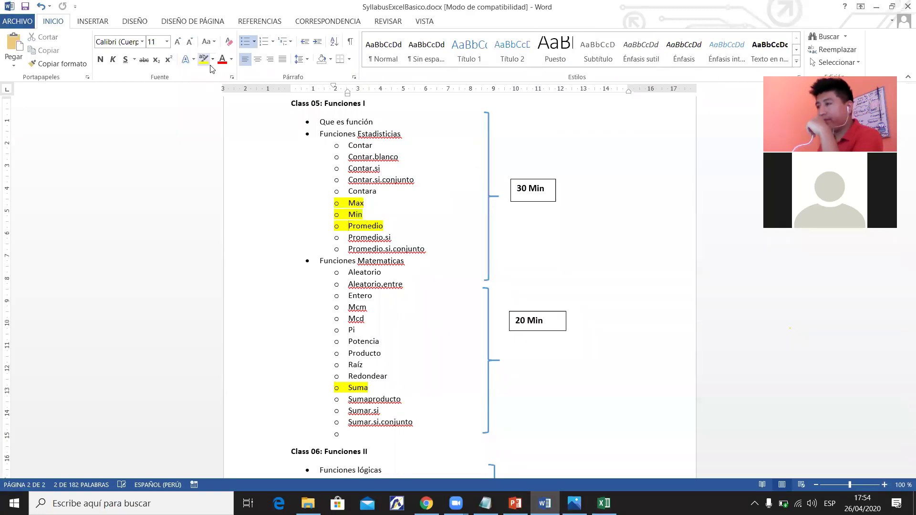
{"action": "left_click", "coordinate": [26, 6]}
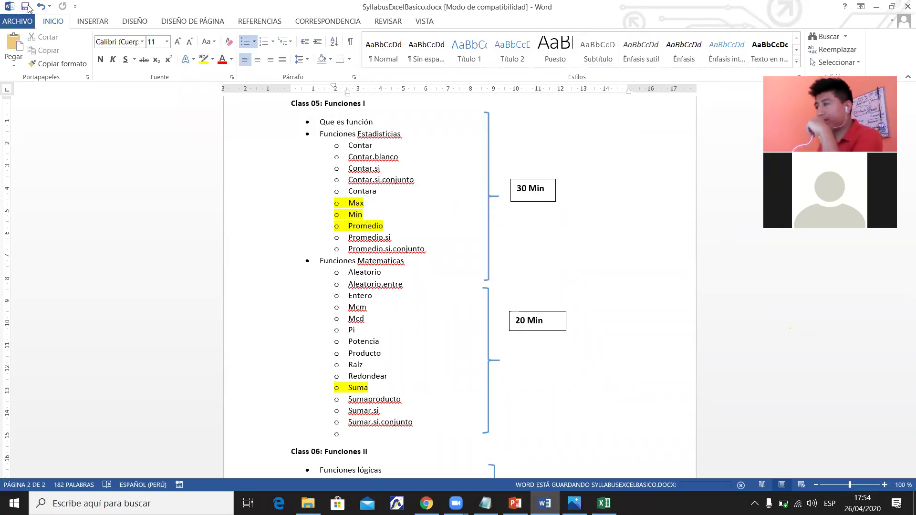
{"action": "left_click", "coordinate": [876, 7]}
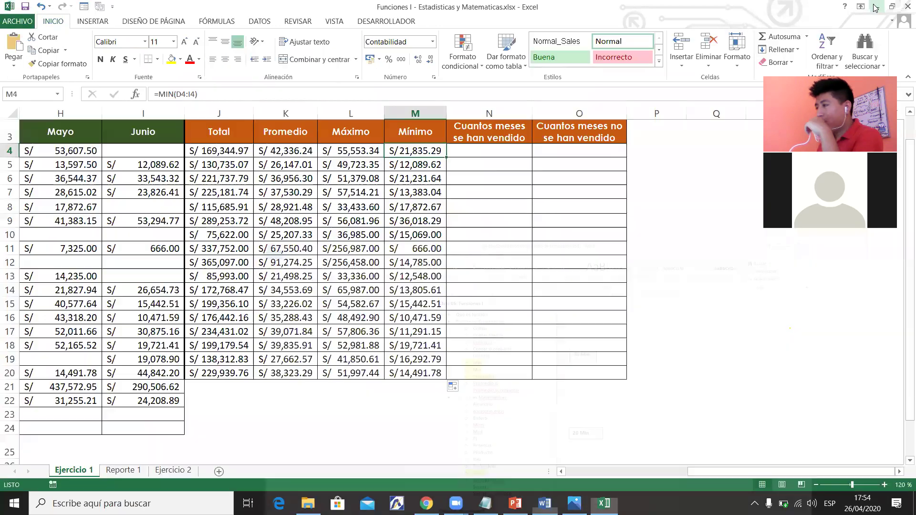
{"action": "left_click", "coordinate": [432, 210]}
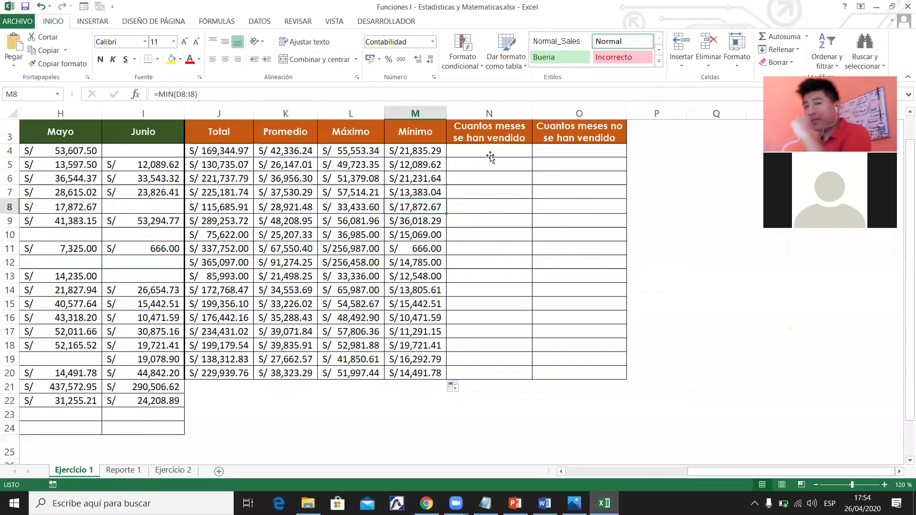
{"action": "left_click", "coordinate": [490, 156]}
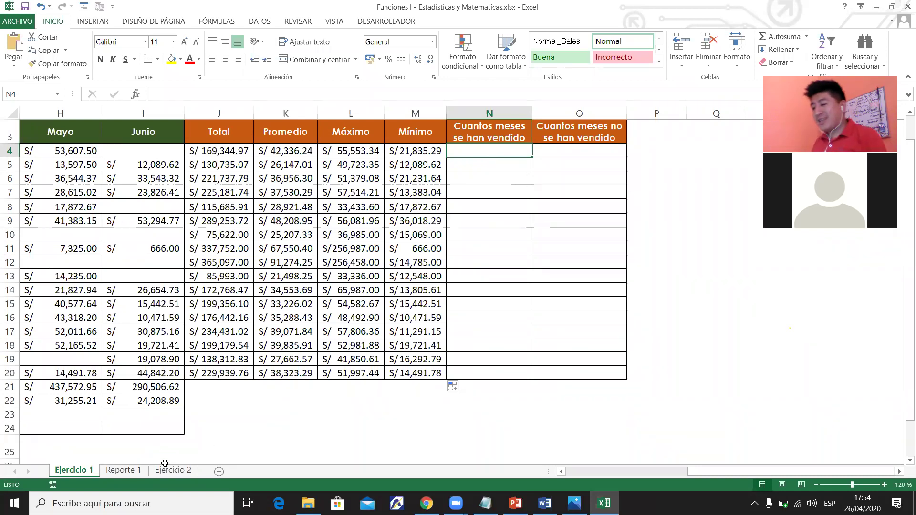
{"action": "left_click", "coordinate": [127, 473]}
{"action": "left_click", "coordinate": [190, 470]}
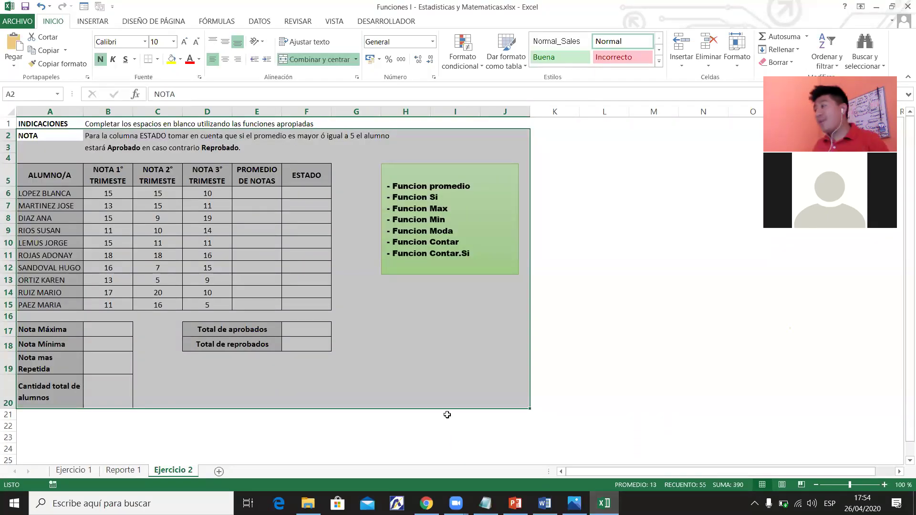
{"action": "left_click", "coordinate": [497, 341]}
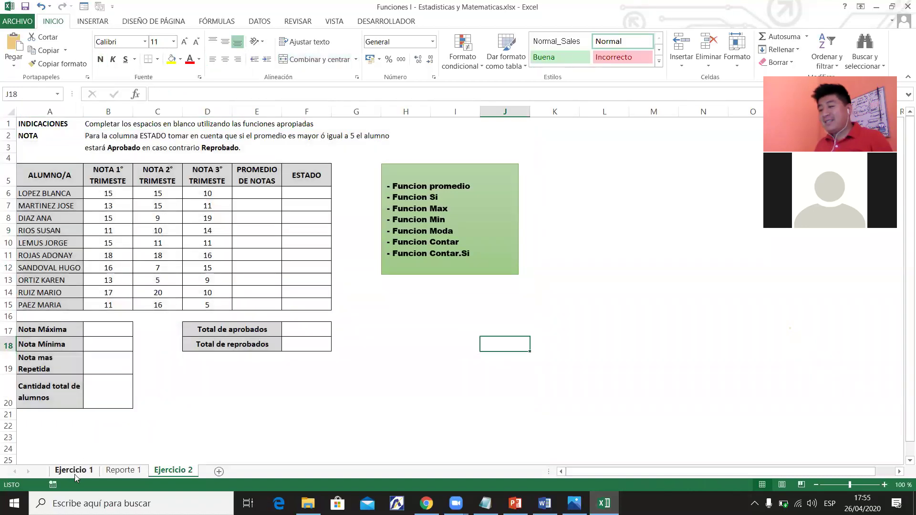
{"action": "left_click", "coordinate": [74, 473]}
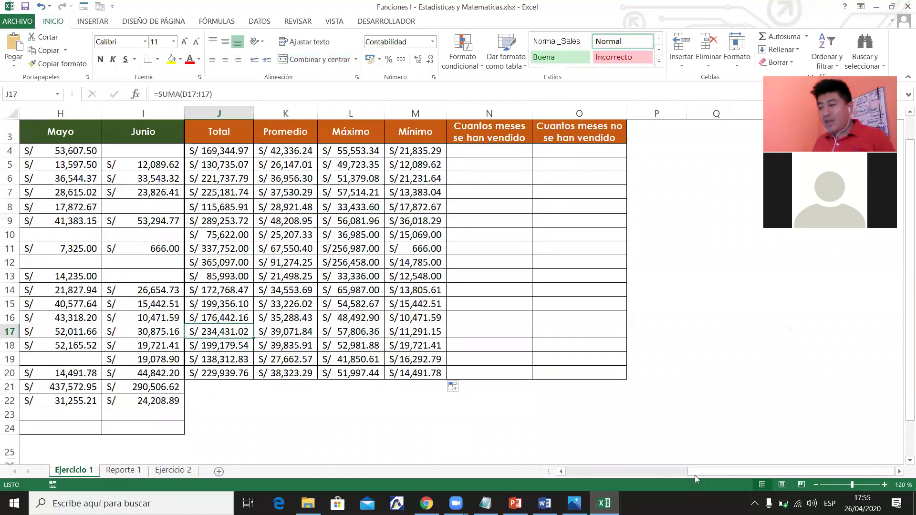
{"action": "left_click_drag", "start_coordinate": [587, 484], "coordinate": [564, 486]}
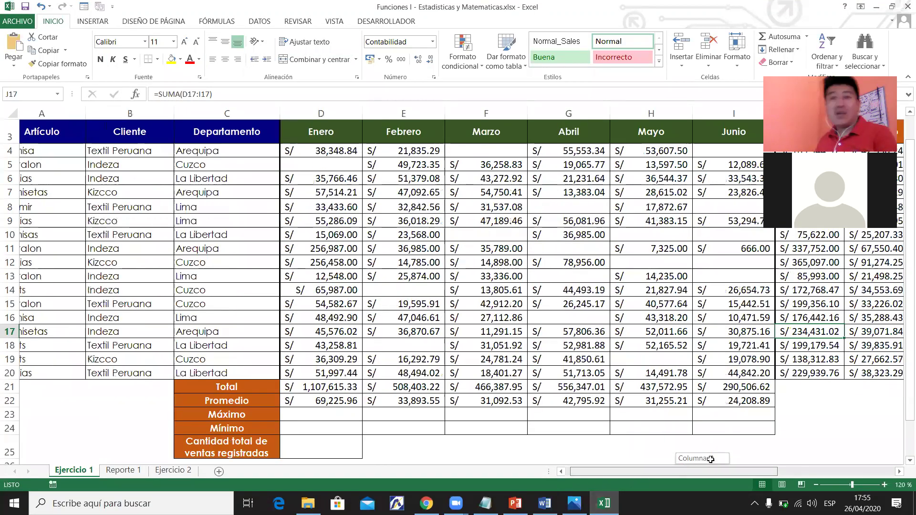
{"action": "left_click_drag", "start_coordinate": [711, 459], "coordinate": [711, 460]}
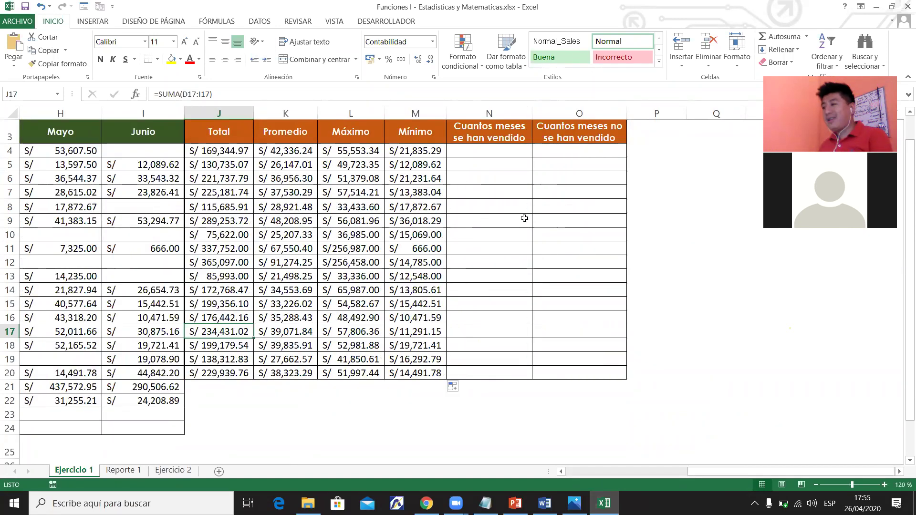
{"action": "left_click", "coordinate": [491, 151]}
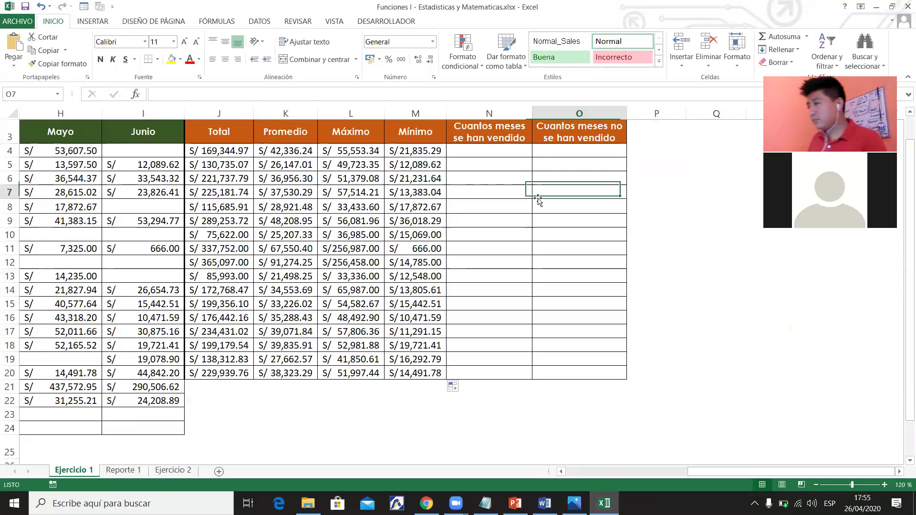
{"action": "left_click", "coordinate": [498, 139]}
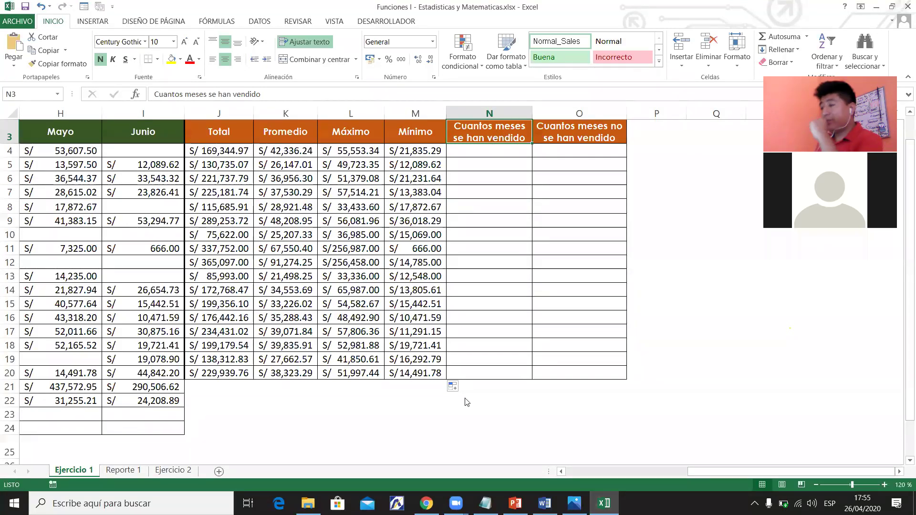
{"action": "left_click_drag", "start_coordinate": [644, 471], "coordinate": [621, 474]}
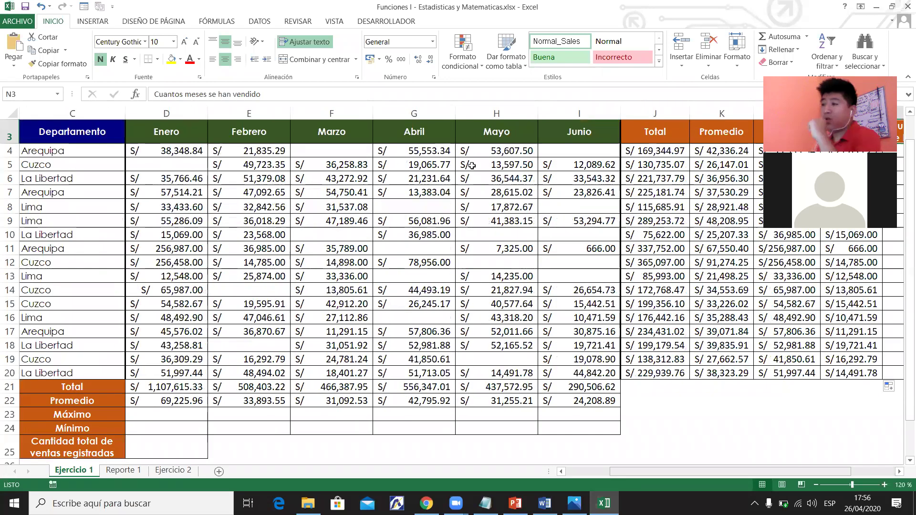
{"action": "left_click", "coordinate": [601, 153]}
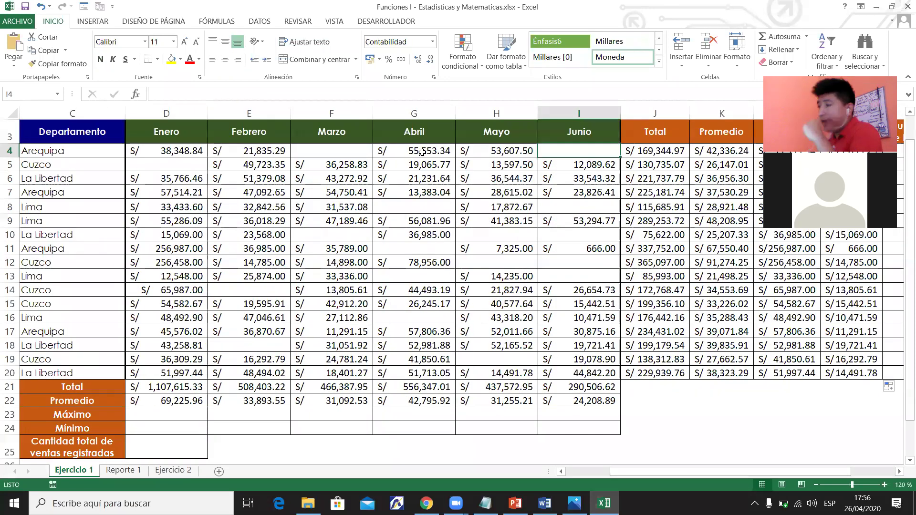
{"action": "left_click", "coordinate": [343, 150]}
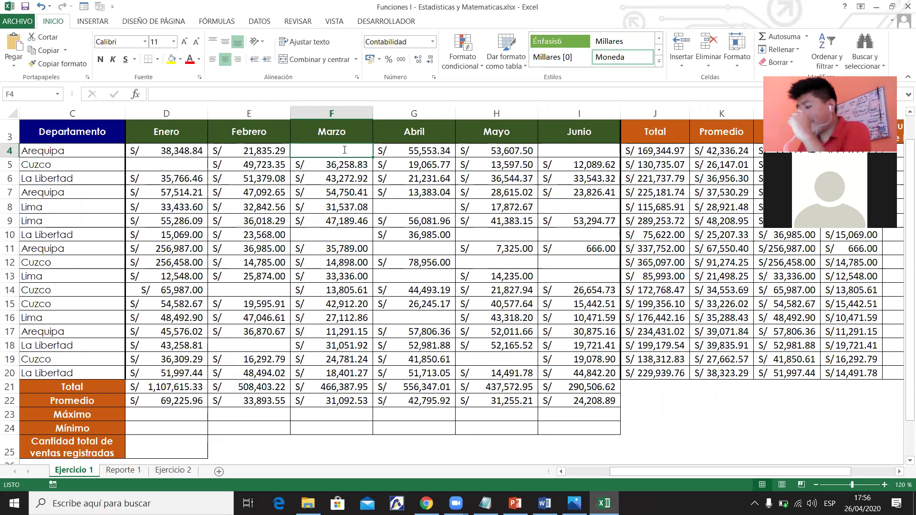
{"action": "type", "text": "0"}
{"action": "key", "text": "Return"}
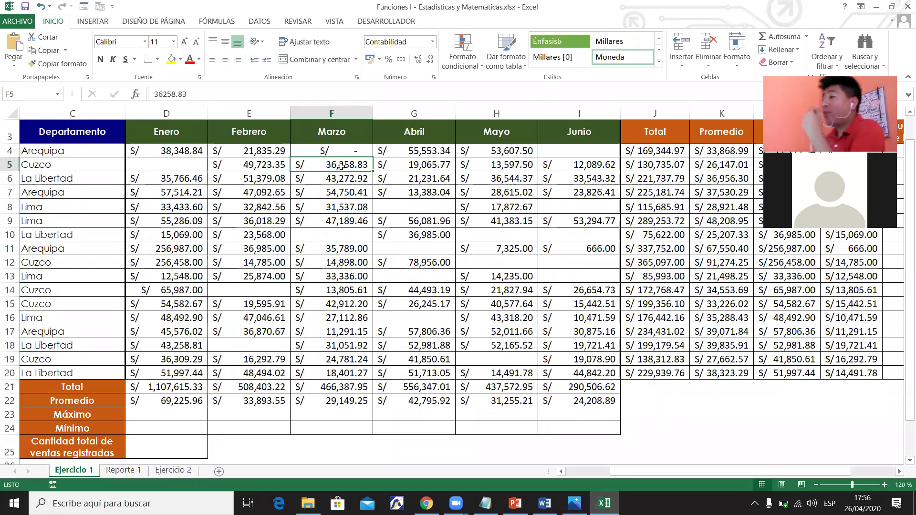
{"action": "left_click", "coordinate": [353, 151]}
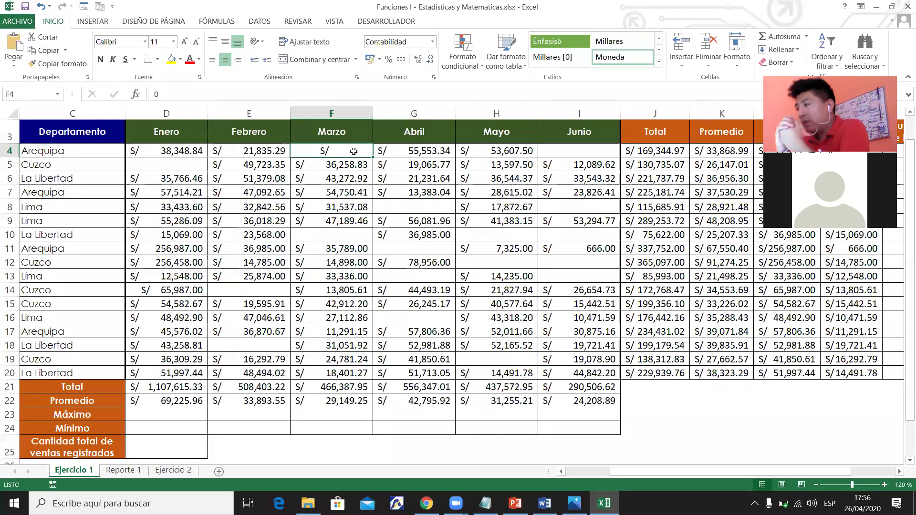
{"action": "key", "text": "Delete"}
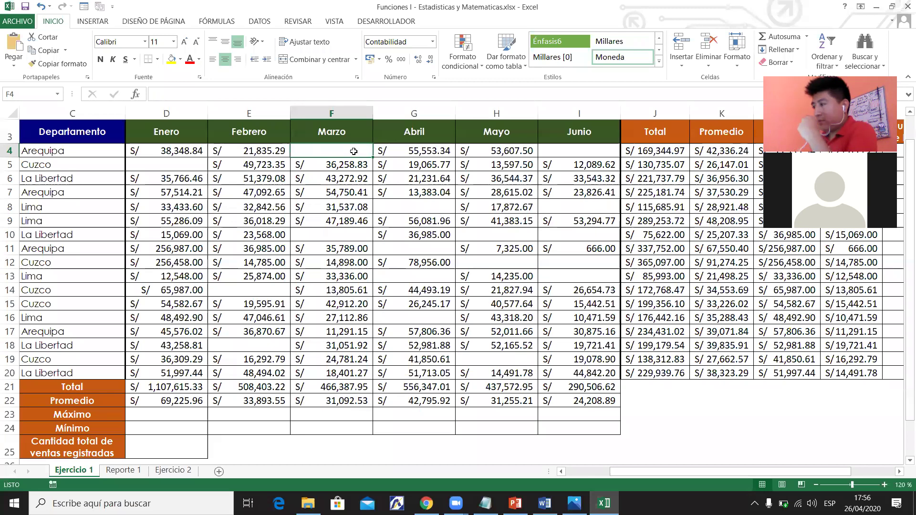
{"action": "left_click", "coordinate": [567, 150]}
{"action": "left_click", "coordinate": [330, 150]}
{"action": "left_click", "coordinate": [548, 152]}
{"action": "left_click", "coordinate": [346, 150]}
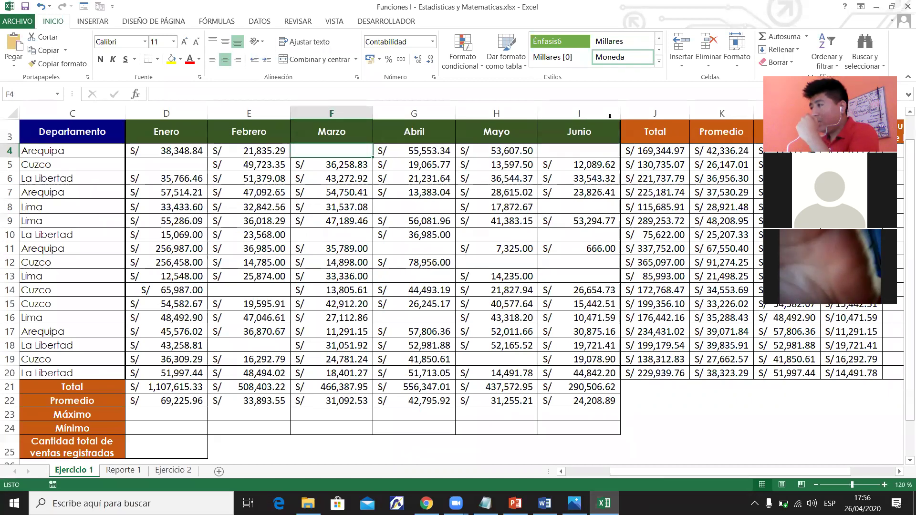
{"action": "left_click", "coordinate": [565, 153]}
{"action": "left_click", "coordinate": [350, 151]}
{"action": "left_click", "coordinate": [577, 153]}
{"action": "left_click_drag", "start_coordinate": [654, 472], "coordinate": [901, 473]}
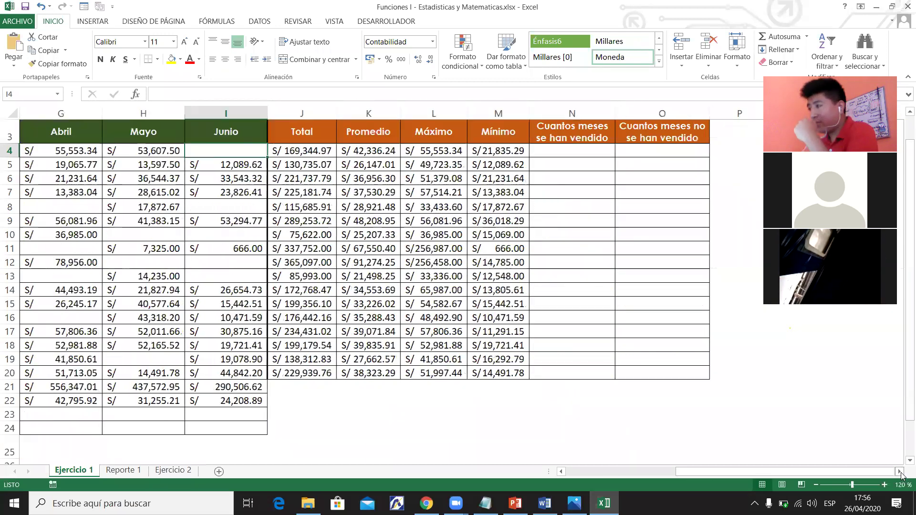
{"action": "left_click", "coordinate": [901, 472]}
{"action": "left_click", "coordinate": [901, 473]}
{"action": "left_click", "coordinate": [481, 152]}
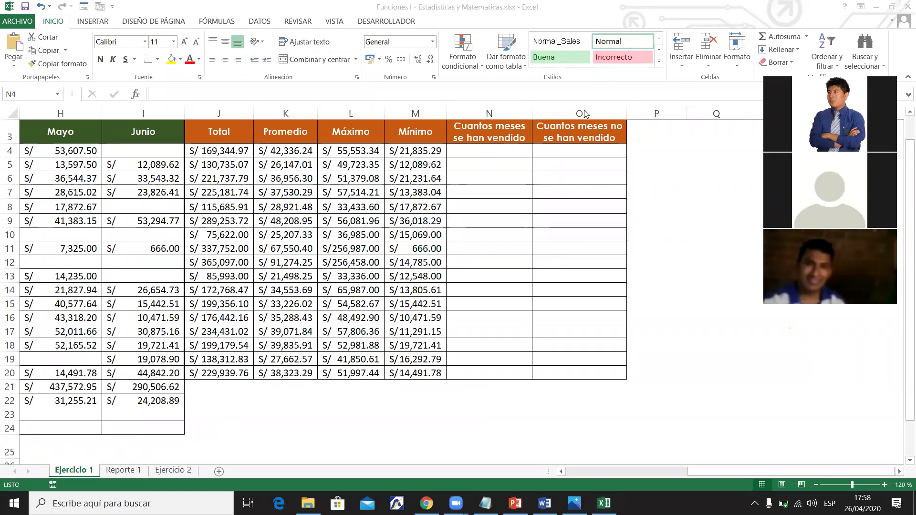
{"action": "left_click", "coordinate": [514, 152]}
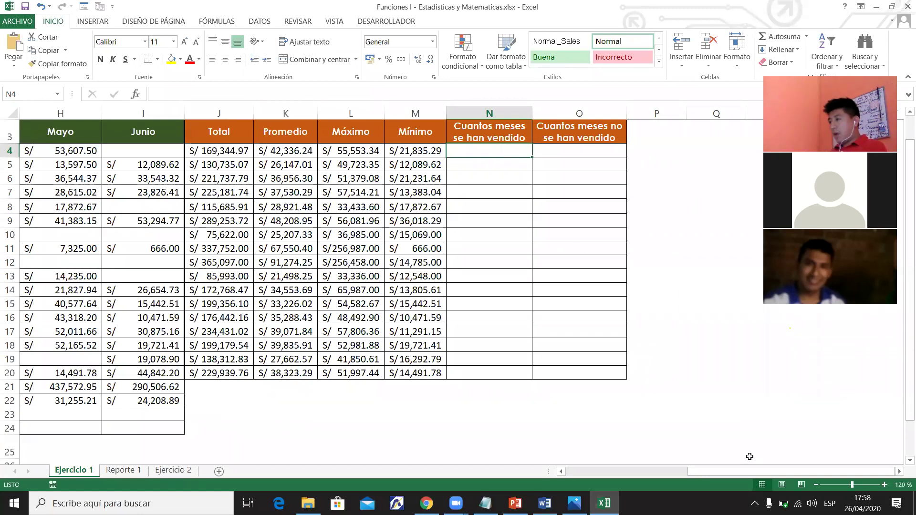
{"action": "double_click", "coordinate": [899, 472]}
Add the notes CONTARA in Q7 and CONTAR in Q8.
{"action": "left_click", "coordinate": [535, 191]}
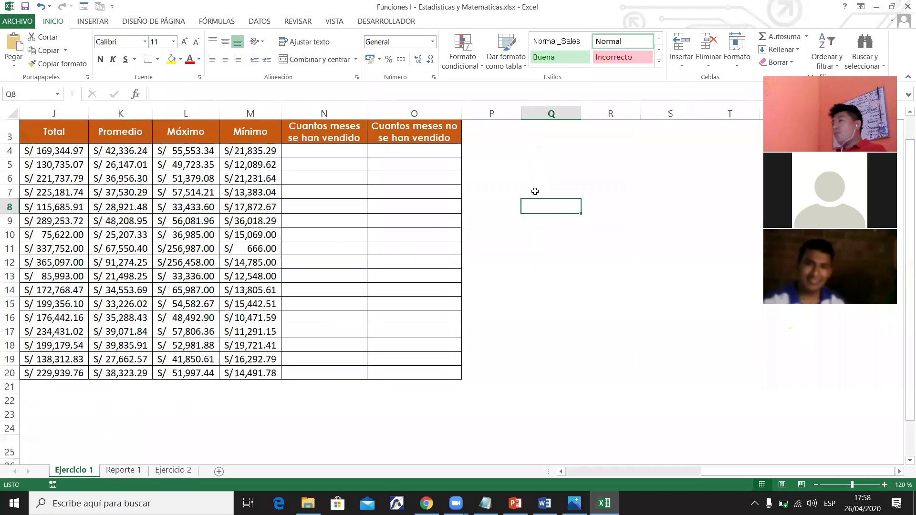
{"action": "type", "text": "CONTARA"}
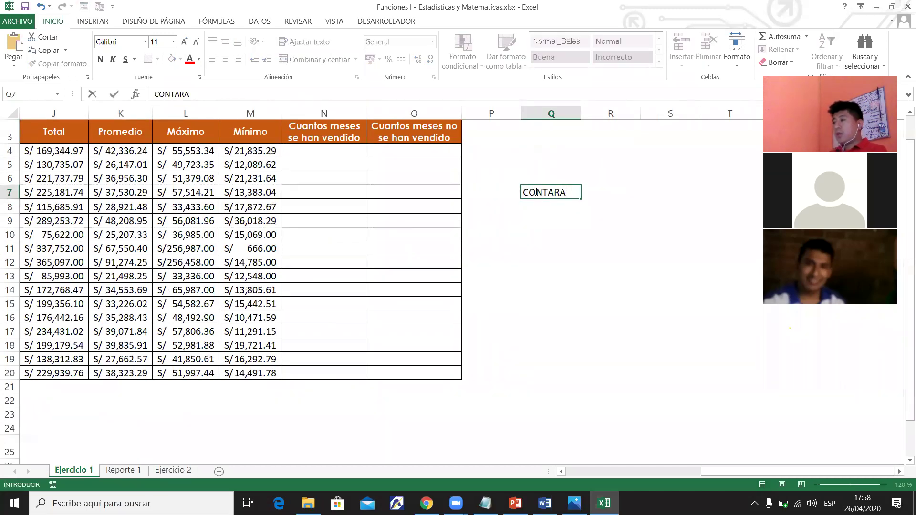
{"action": "key", "text": "Return"}
{"action": "type", "text": "CONTAR"}
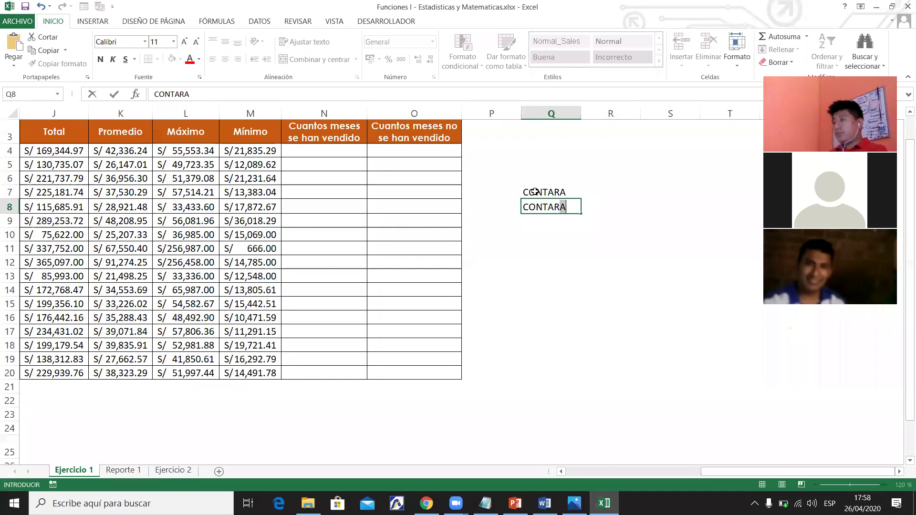
{"action": "key", "text": "BackSpace"}
{"action": "key", "text": "Return"}
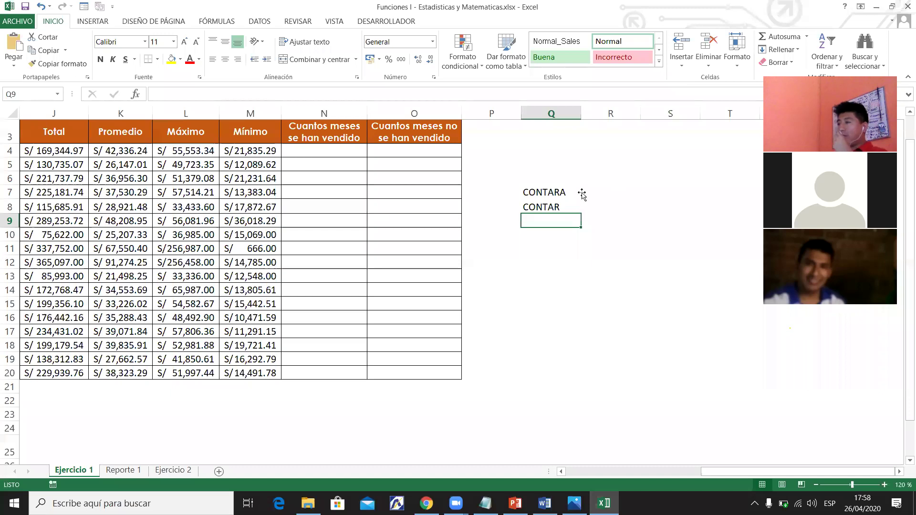
Start a =CONTARA( formula in Q7 from the suggestions, then cancel it.
{"action": "left_click", "coordinate": [546, 190]}
{"action": "double_click", "coordinate": [539, 187]}
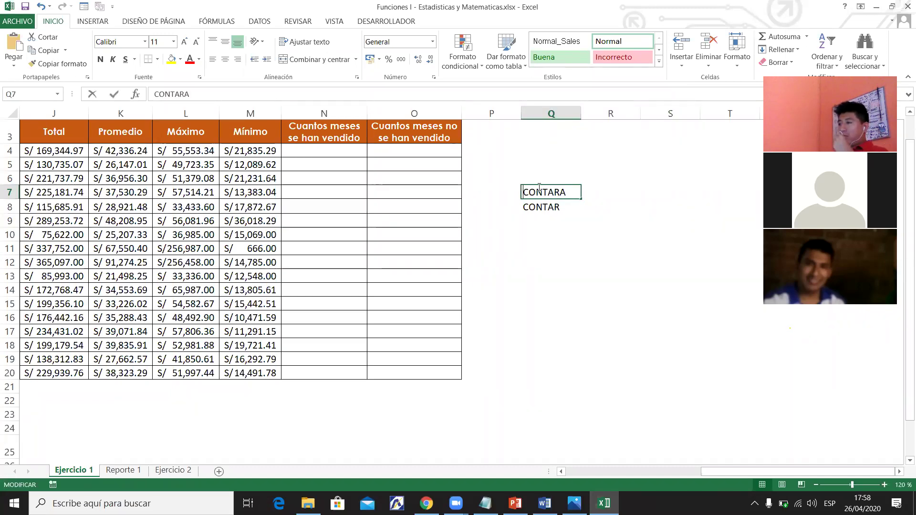
{"action": "key", "text": "Home"}
{"action": "type", "text": "+"}
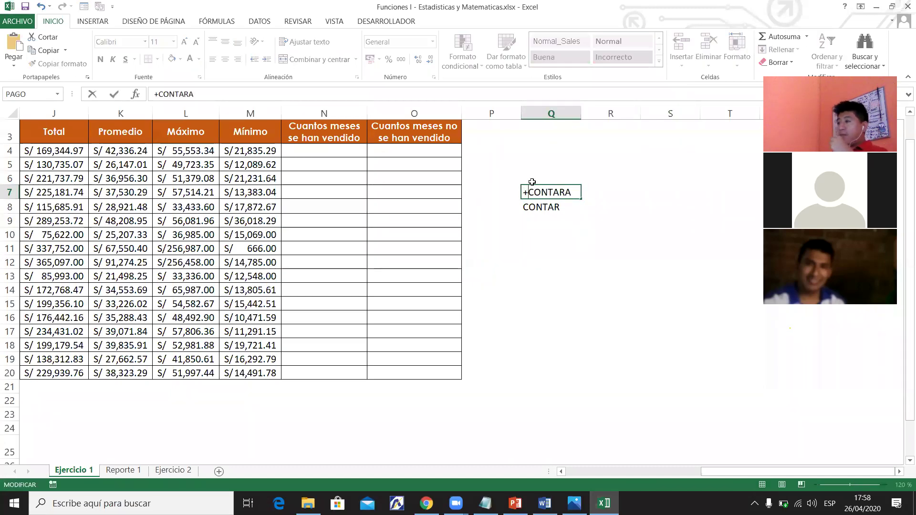
{"action": "left_click_drag", "start_coordinate": [572, 192], "coordinate": [493, 177]}
{"action": "key", "text": "BackSpace"}
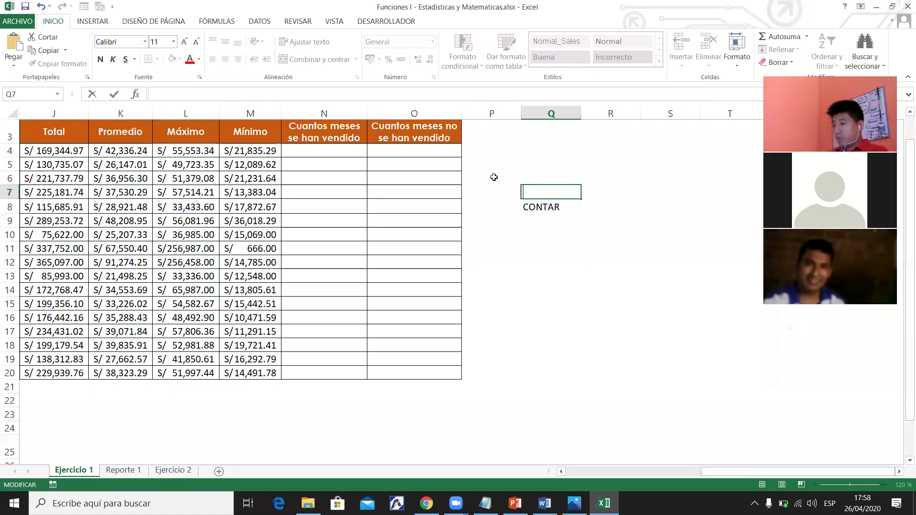
{"action": "type", "text": "=CON"}
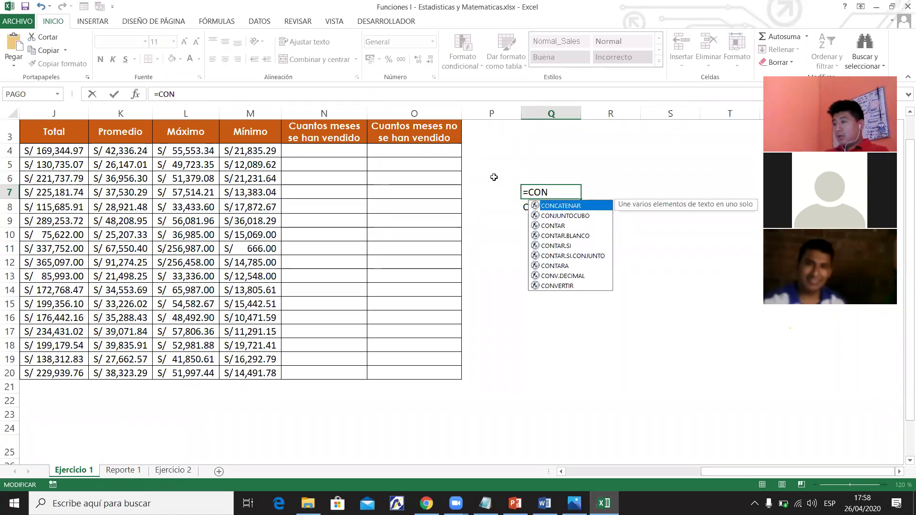
{"action": "type", "text": "TA"}
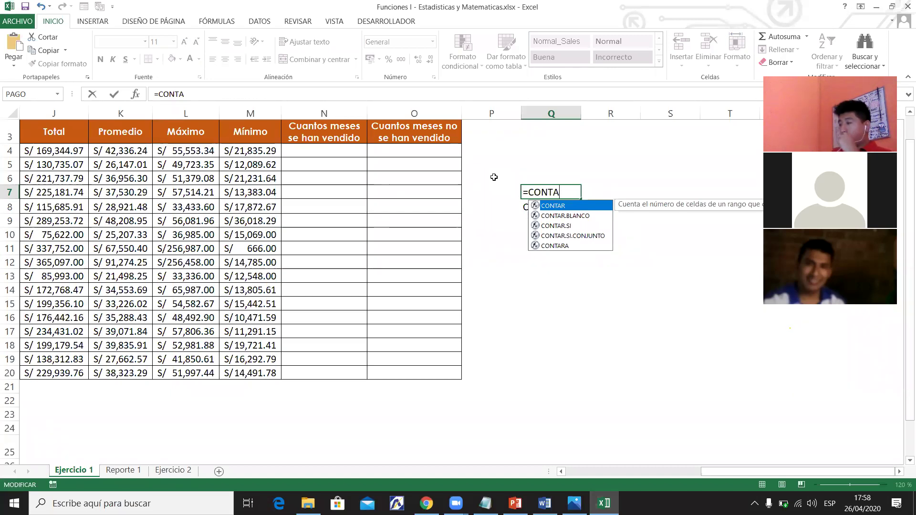
{"action": "key", "text": "Down"}
{"action": "key", "text": "Down"}
{"action": "key", "text": "Down"}
{"action": "key", "text": "Down"}
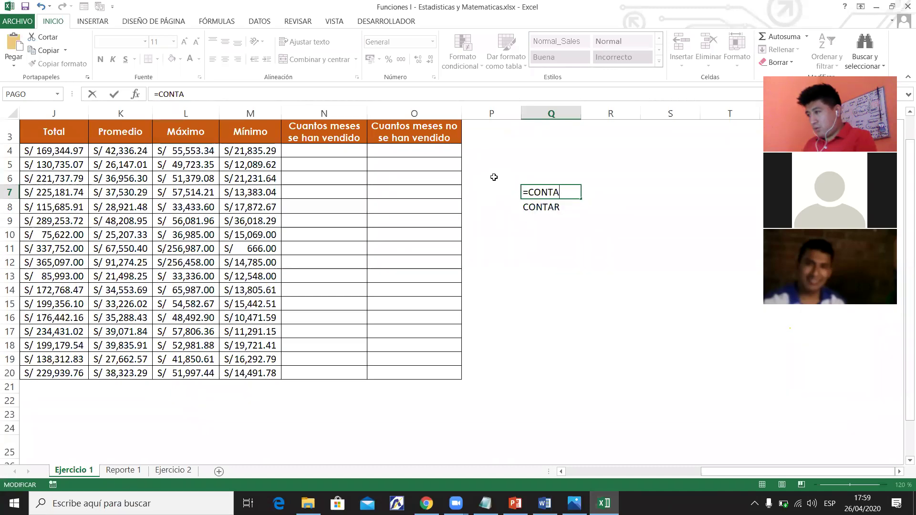
{"action": "type", "text": "RA("}
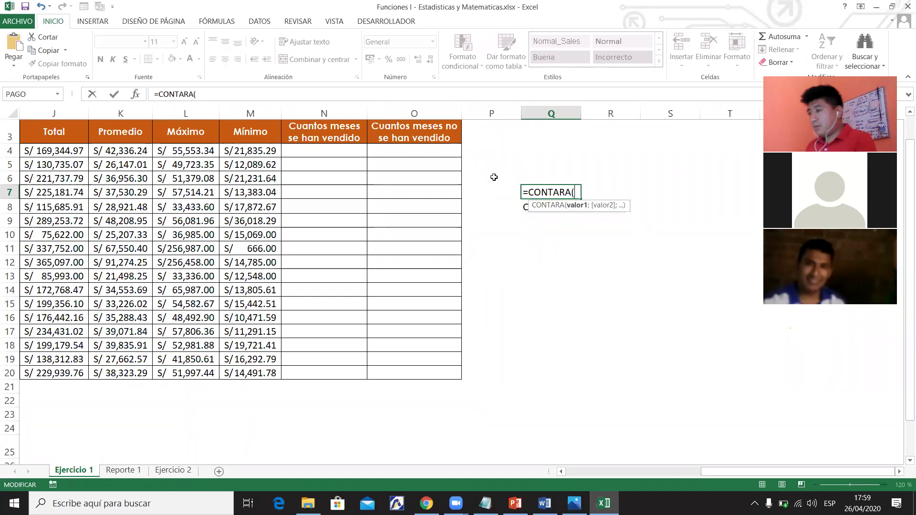
{"action": "key", "text": "Escape"}
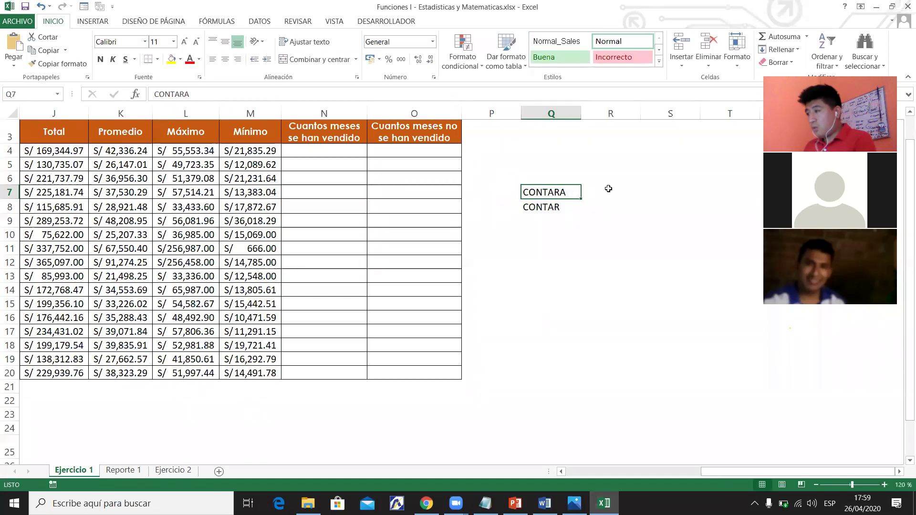
Add the note CELDAS NO VACIAS in R7 beside CONTARA.
{"action": "left_click", "coordinate": [612, 192]}
{"action": "type", "text": "CEL"}
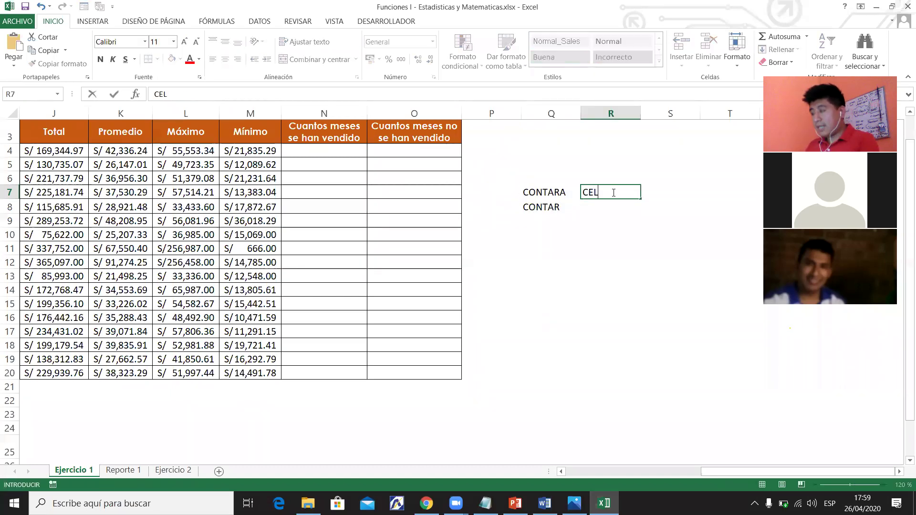
{"action": "type", "text": "DAS P"}
{"action": "key", "text": "BackSpace"}
{"action": "type", "text": "NO"}
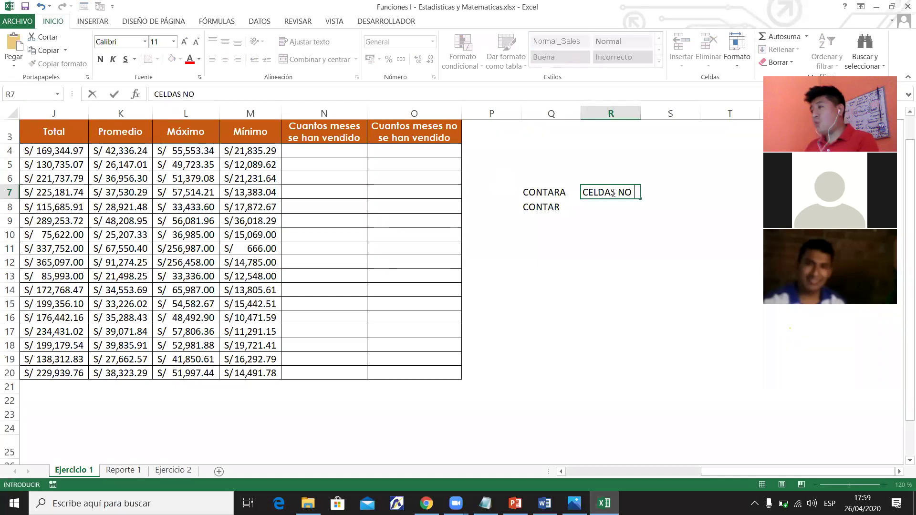
{"action": "type", "text": " VACIAS"}
{"action": "key", "text": "Return"}
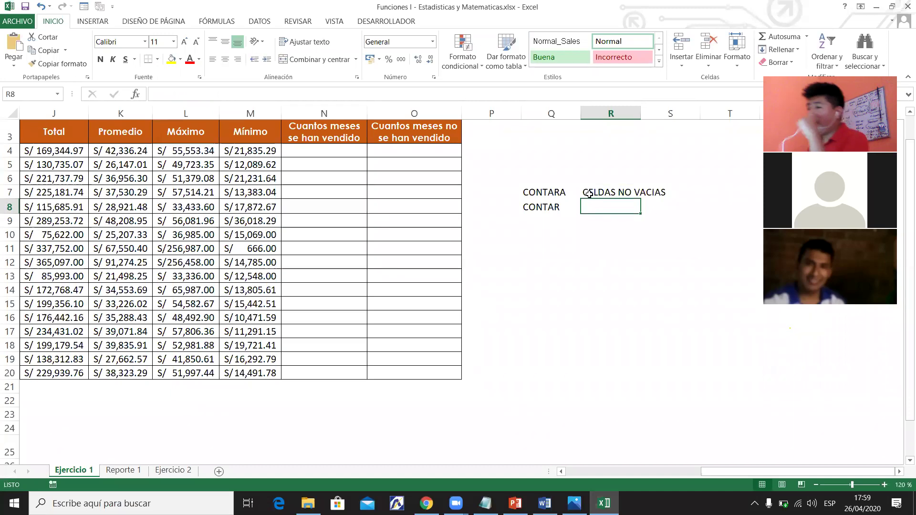
{"action": "left_click", "coordinate": [563, 191]}
{"action": "left_click", "coordinate": [592, 198]}
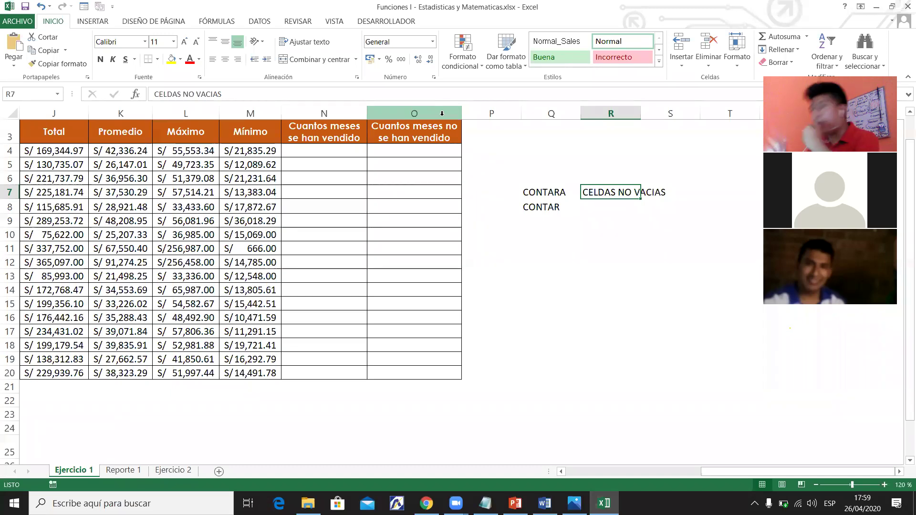
Select N4 for the months-sold count and scroll back to the sales columns.
{"action": "left_click", "coordinate": [347, 164]}
{"action": "left_click", "coordinate": [348, 153]}
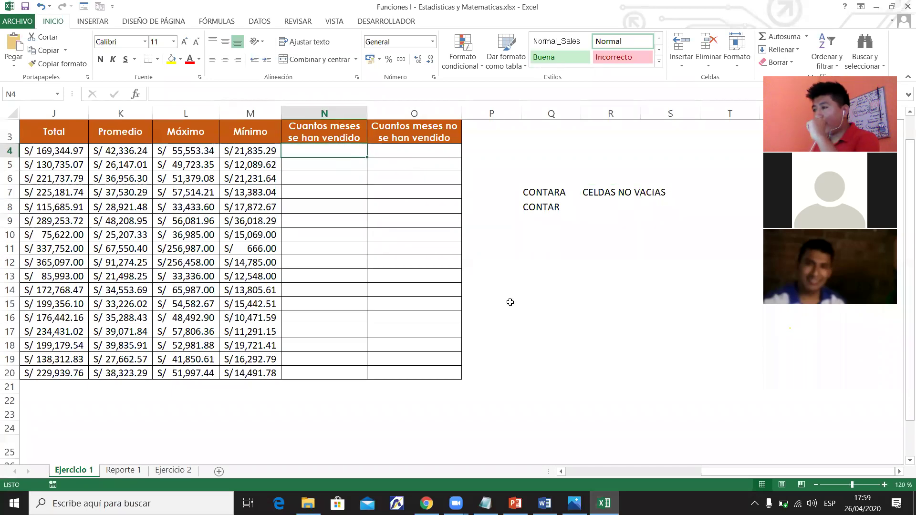
{"action": "left_click_drag", "start_coordinate": [756, 472], "coordinate": [693, 472]}
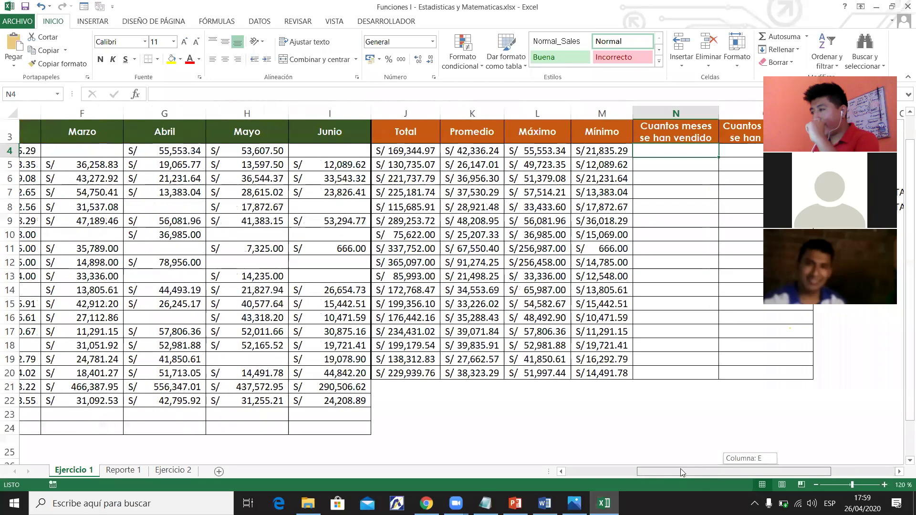
{"action": "left_click", "coordinate": [143, 153]}
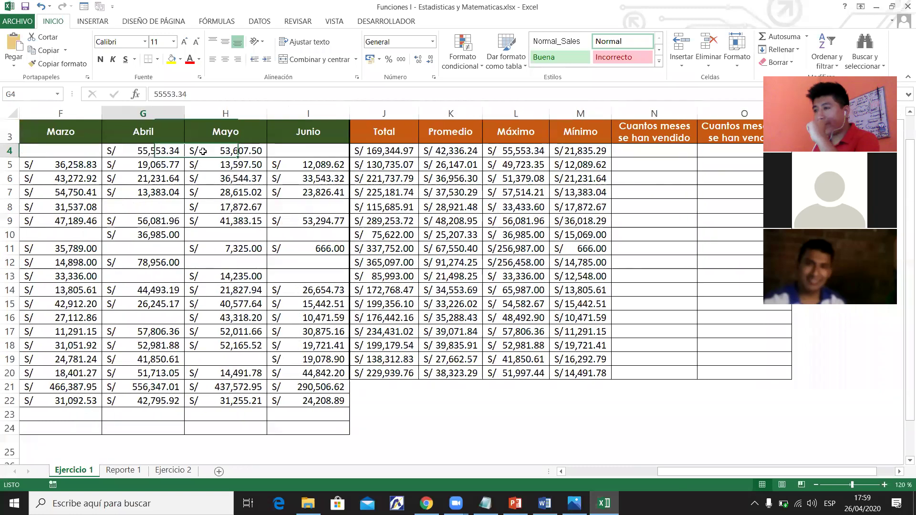
{"action": "left_click", "coordinate": [291, 153], "text": "shift"}
{"action": "left_click_drag", "start_coordinate": [686, 468], "coordinate": [706, 470]}
{"action": "left_click", "coordinate": [563, 152]}
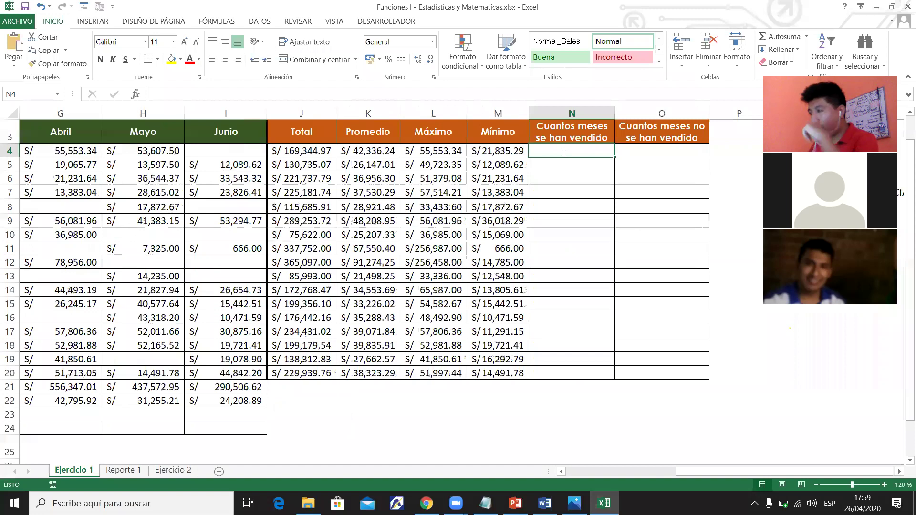
{"action": "type", "text": "+CON"}
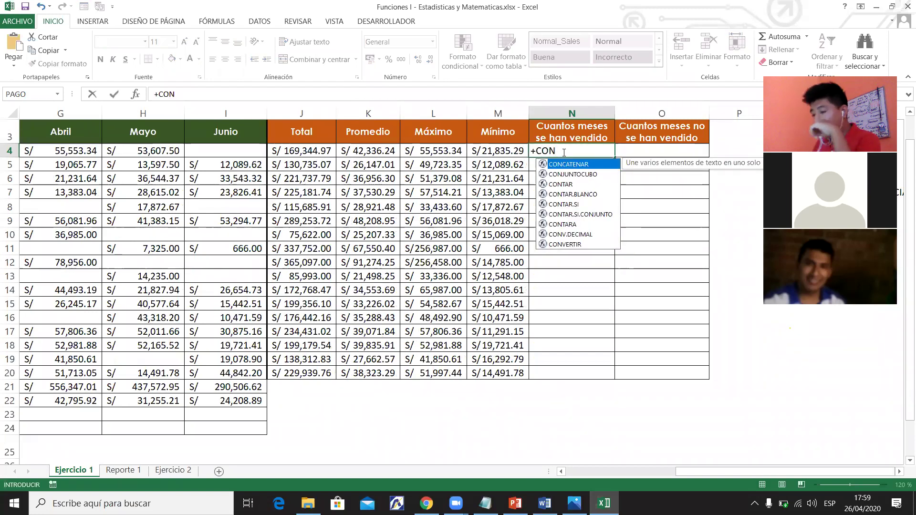
{"action": "type", "text": "T"}
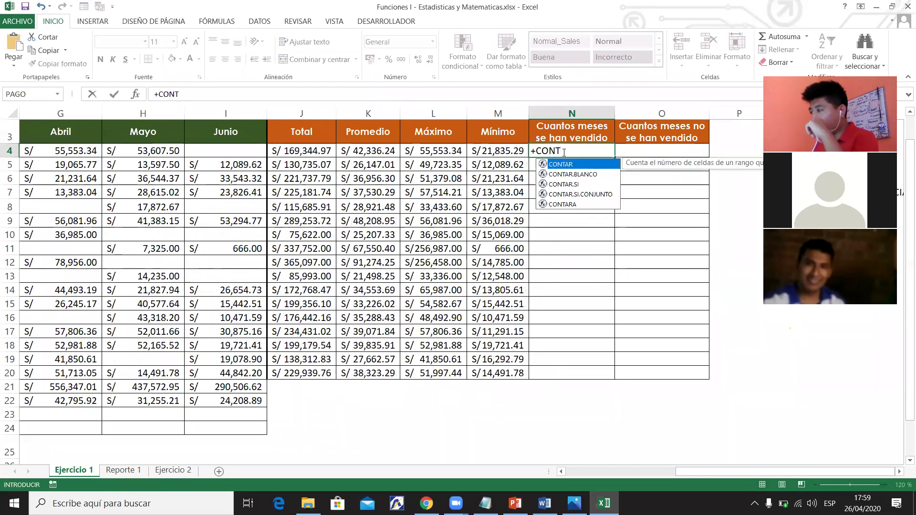
{"action": "key", "text": "Down"}
{"action": "key", "text": "Down"}
{"action": "key", "text": "Down"}
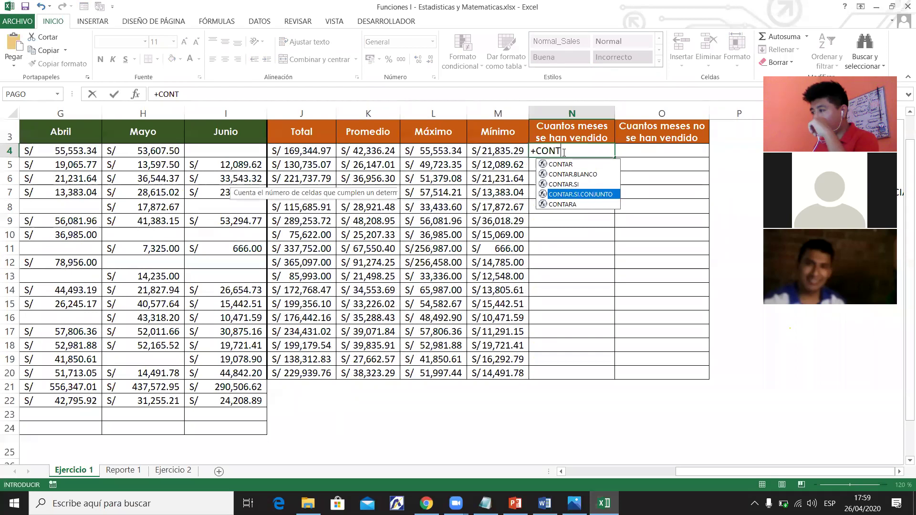
{"action": "key", "text": "Down"}
{"action": "key", "text": "Up"}
{"action": "key", "text": "Up"}
{"action": "key", "text": "Up"}
{"action": "key", "text": "Up"}
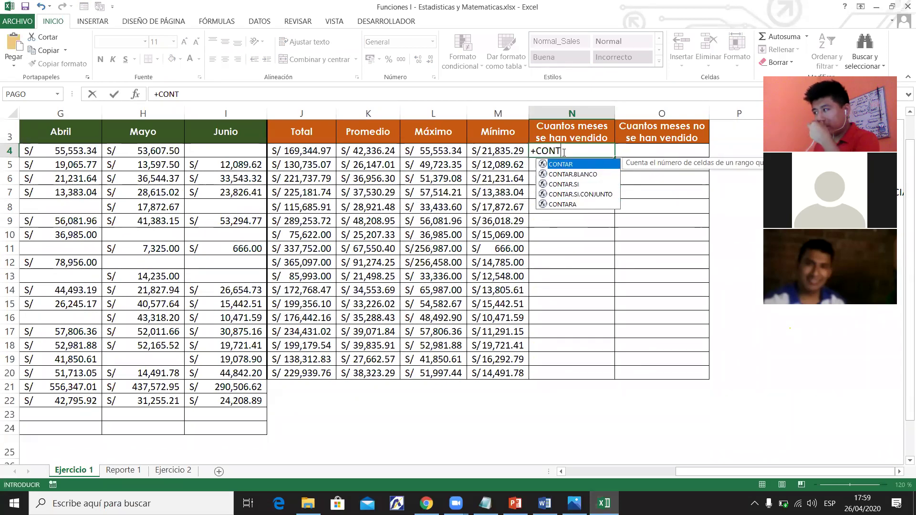
{"action": "key", "text": "Down"}
{"action": "key", "text": "Down"}
{"action": "key", "text": "Down"}
{"action": "key", "text": "Down"}
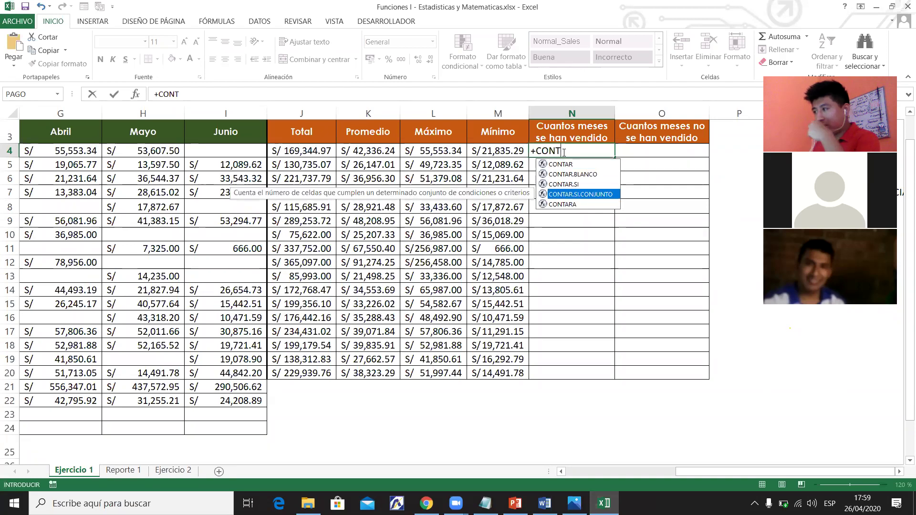
{"action": "key", "text": "Escape"}
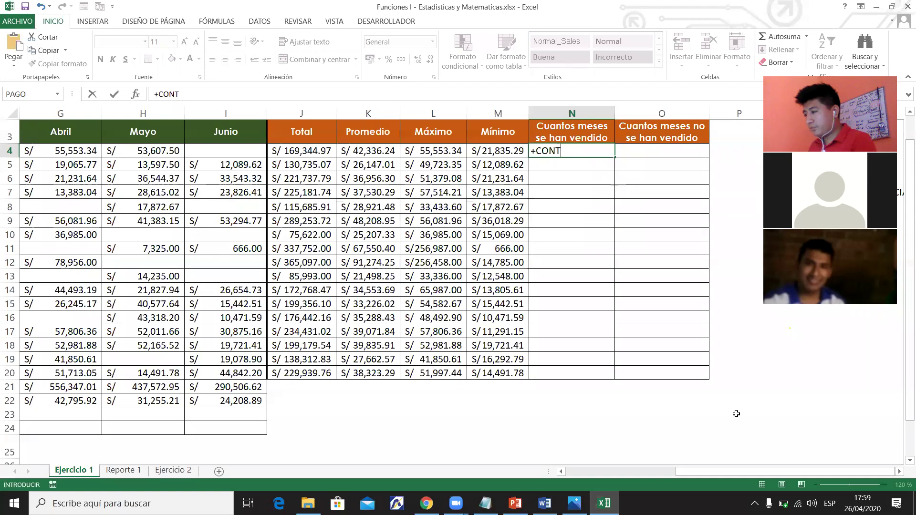
{"action": "key", "text": "Escape"}
Add the note CONTAR.BLANCO in Q9 below CONTAR.
{"action": "left_click", "coordinate": [899, 472]}
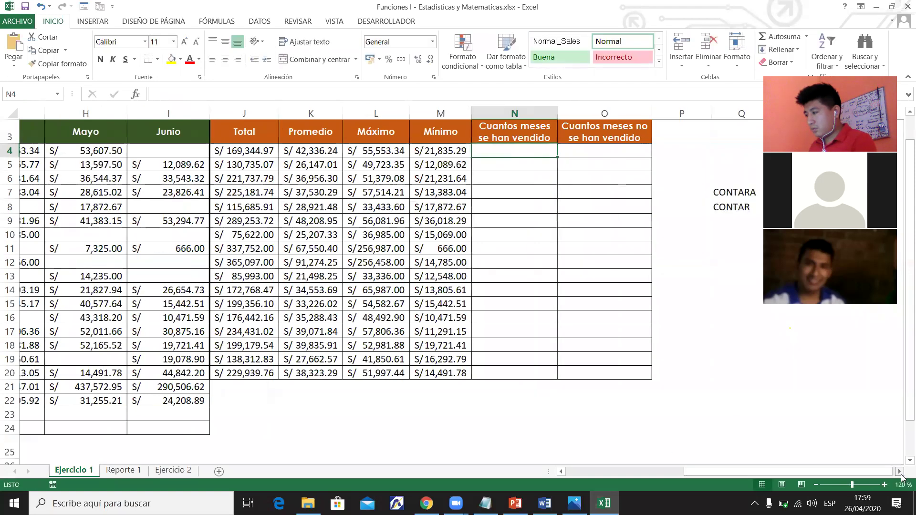
{"action": "left_click", "coordinate": [900, 472]}
{"action": "left_click", "coordinate": [500, 220]}
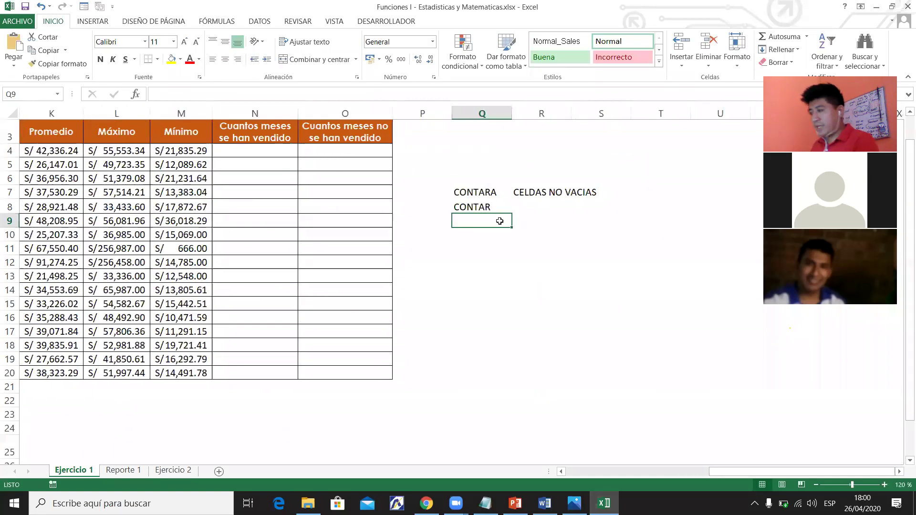
{"action": "type", "text": "CONTAR."}
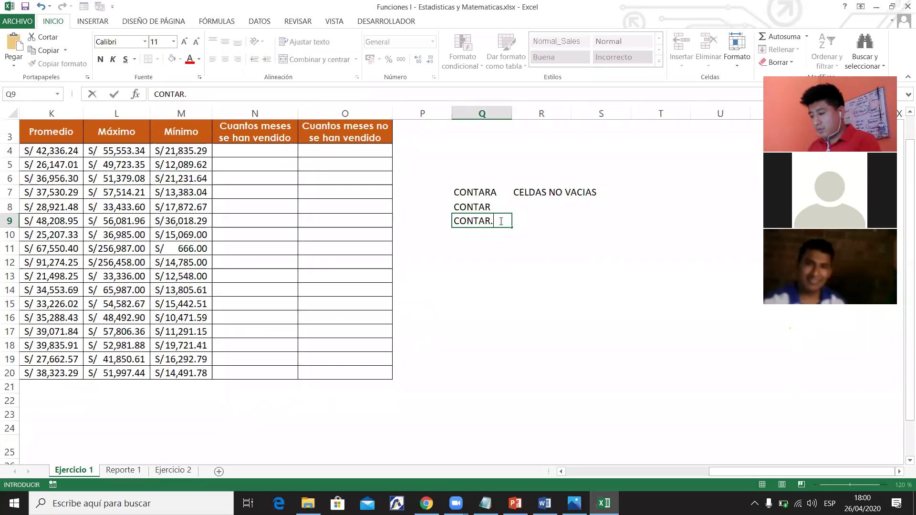
{"action": "type", "text": "BLANCO"}
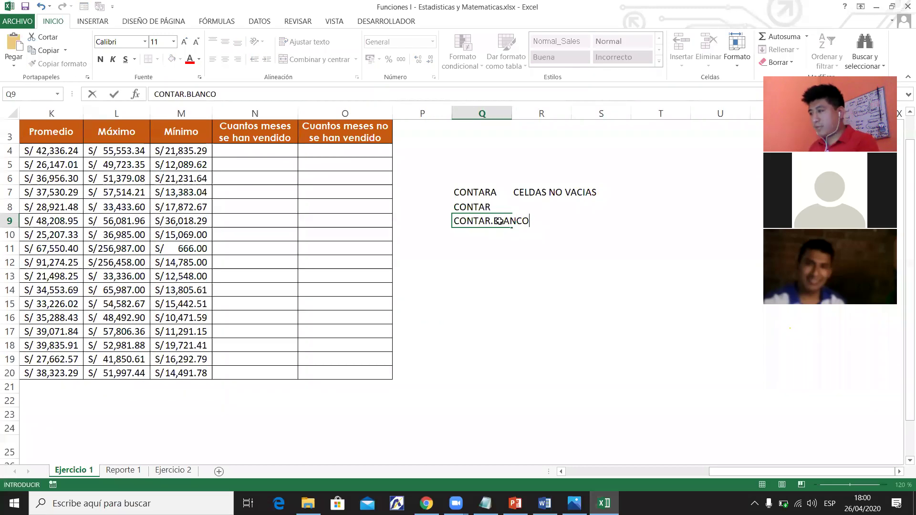
{"action": "key", "text": "Tab"}
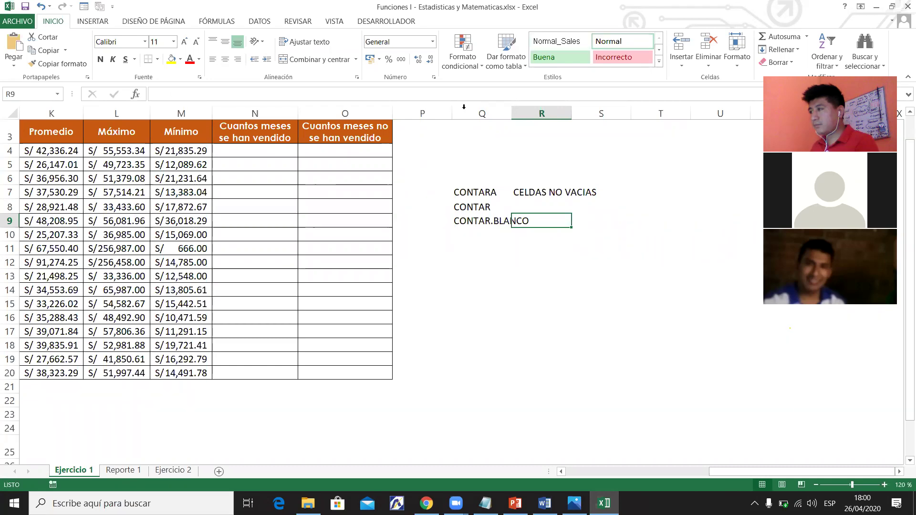
Widen column Q to fit CONTAR.BLANCO.
{"action": "left_click", "coordinate": [645, 90]}
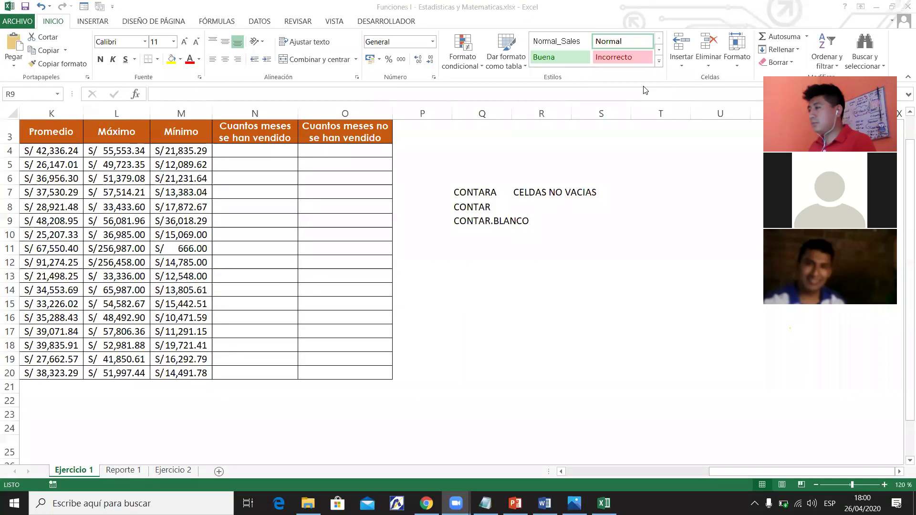
{"action": "key", "text": "alt+Tab"}
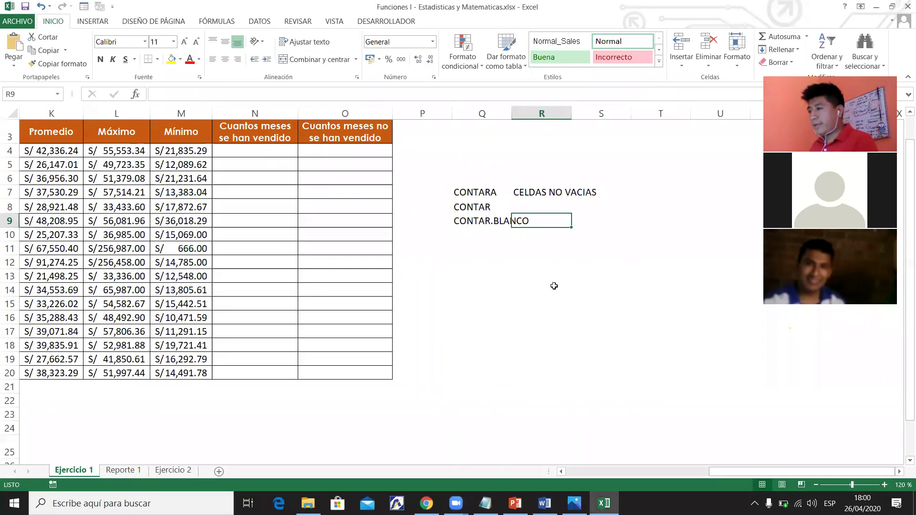
{"action": "left_click", "coordinate": [598, 215]}
{"action": "left_click_drag", "start_coordinate": [511, 113], "coordinate": [575, 114]}
Label R9 with CELDAS VACIAS beside CONTAR.BLANCO.
{"action": "left_click", "coordinate": [606, 217]}
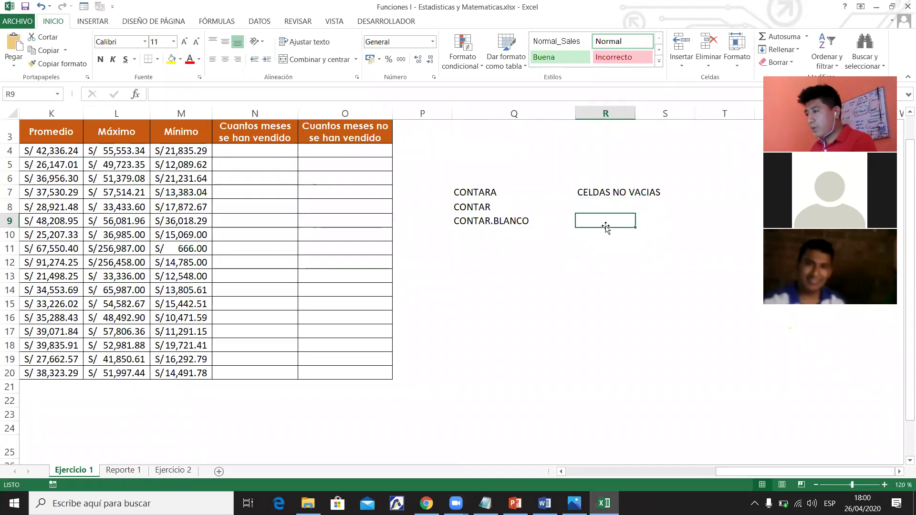
{"action": "type", "text": "celdas"}
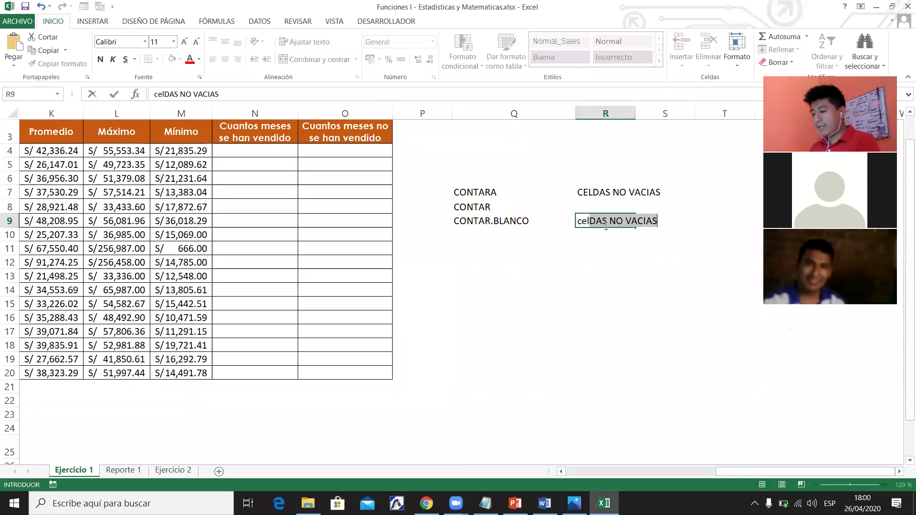
{"action": "key", "text": "BackSpace"}
{"action": "key", "text": "BackSpace"}
{"action": "key", "text": "BackSpace"}
{"action": "key", "text": "BackSpace"}
{"action": "key", "text": "BackSpace"}
{"action": "key", "text": "BackSpace"}
{"action": "key", "text": "BackSpace"}
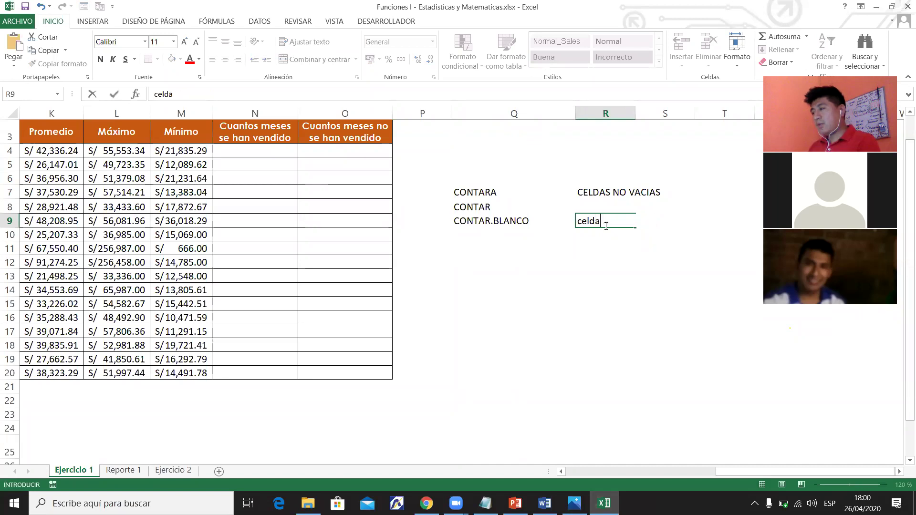
{"action": "type", "text": "CELDAS VACIAS"}
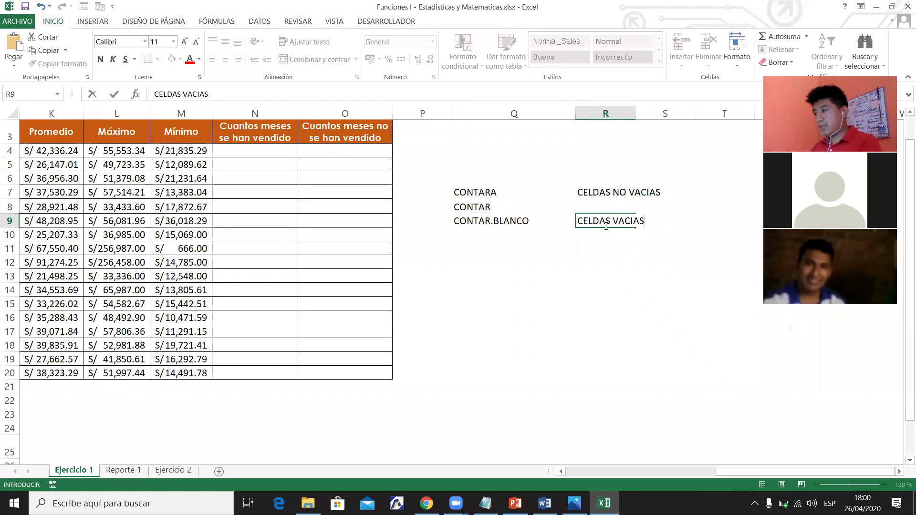
{"action": "key", "text": "Return"}
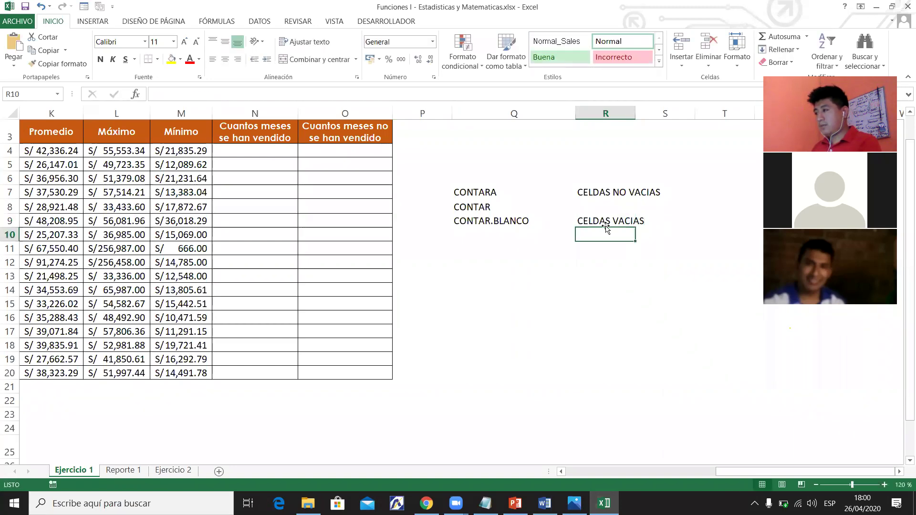
{"action": "left_click", "coordinate": [602, 223]}
Enter =CONTAR.BLANCO(D4:I4) in O4 to count row 4's unsold months.
{"action": "left_click", "coordinate": [379, 148]}
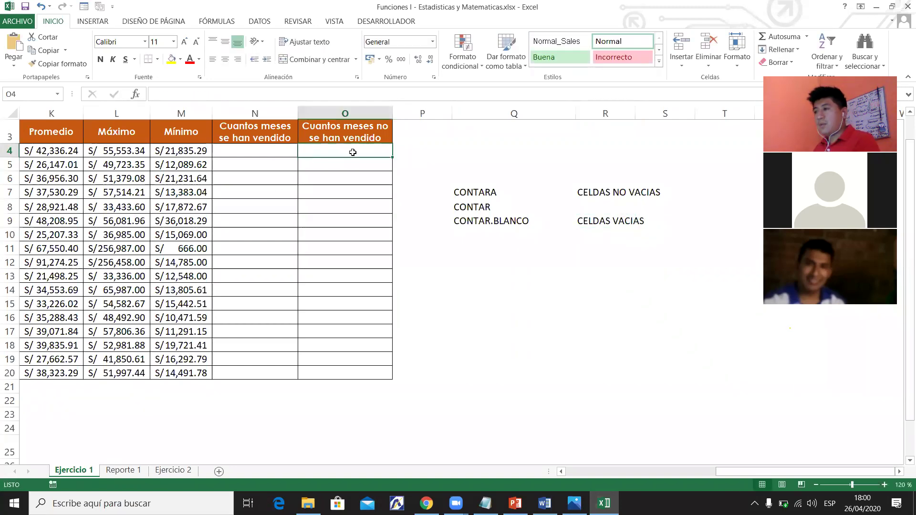
{"action": "left_click_drag", "start_coordinate": [720, 470], "coordinate": [664, 469]}
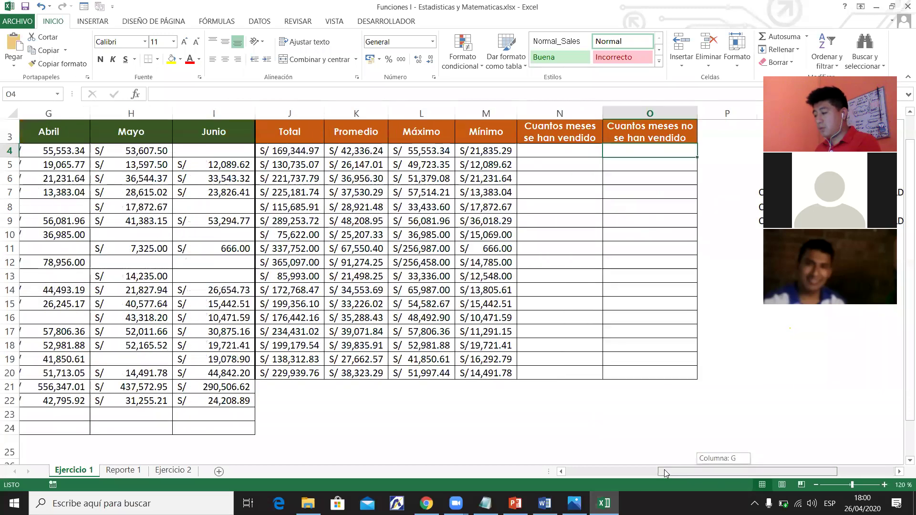
{"action": "type", "text": "=CON"}
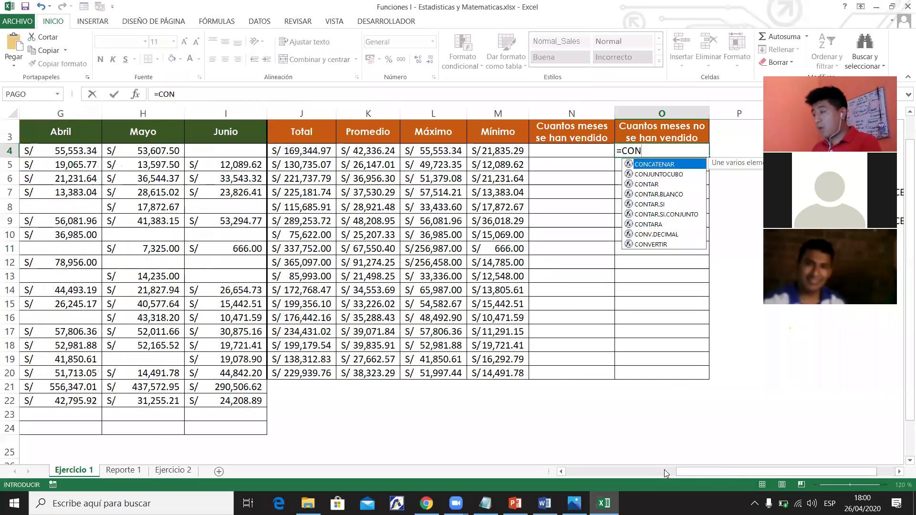
{"action": "type", "text": "TAR"}
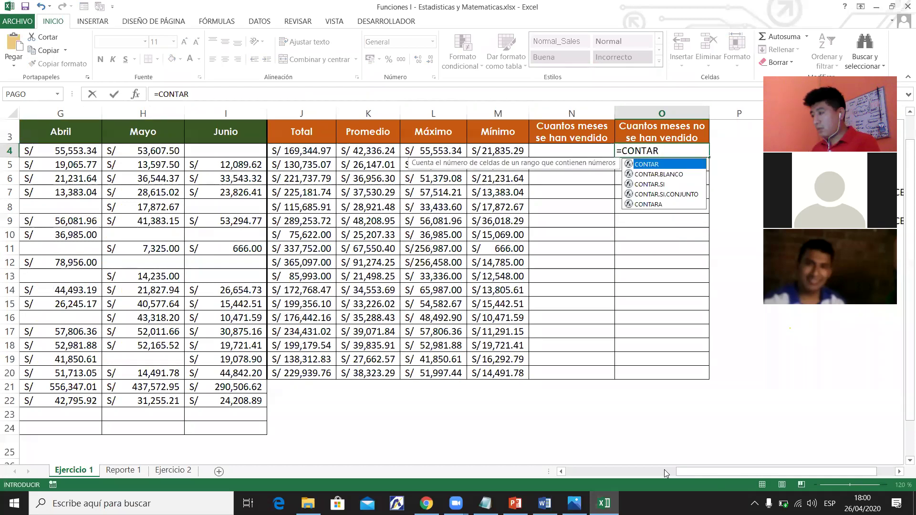
{"action": "key", "text": "Down"}
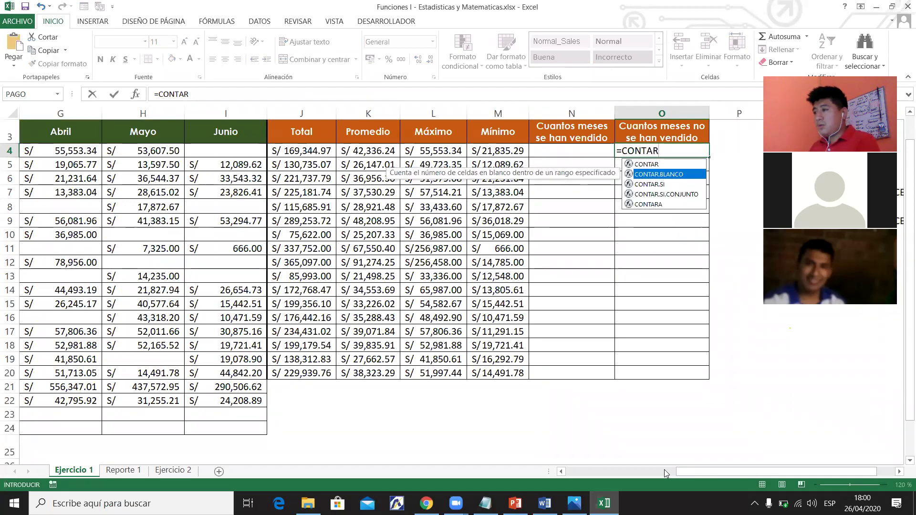
{"action": "key", "text": "Tab"}
{"action": "scroll", "coordinate": [606, 388], "scroll_direction": "left", "scroll_amount": 3}
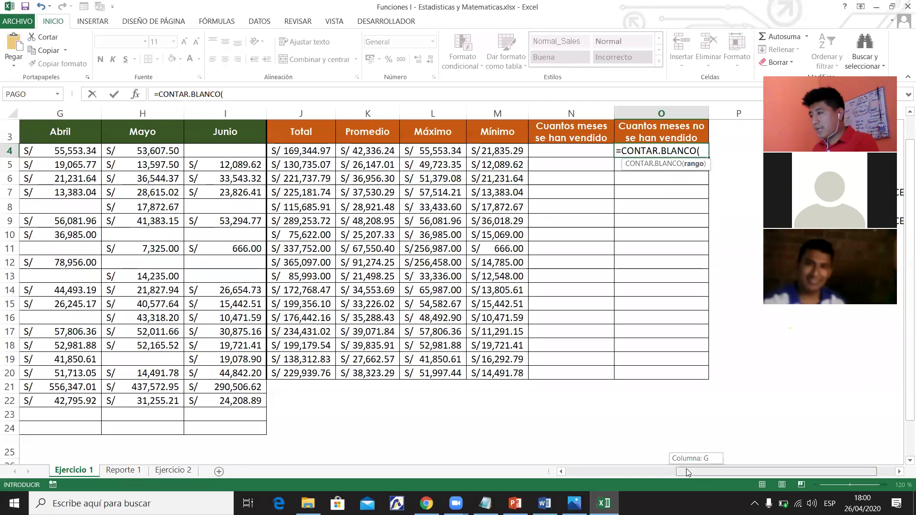
{"action": "left_click_drag", "start_coordinate": [678, 472], "coordinate": [626, 469]}
{"action": "left_click_drag", "start_coordinate": [387, 212], "coordinate": [466, 168]}
{"action": "left_click_drag", "start_coordinate": [583, 151], "coordinate": [582, 150]}
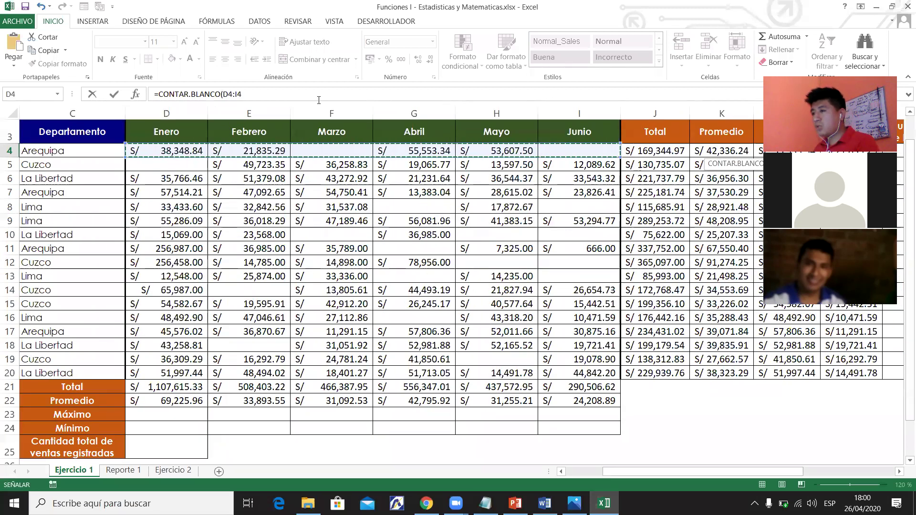
{"action": "left_click", "coordinate": [319, 98]}
{"action": "type", "text": ")"}
{"action": "key", "text": "Return"}
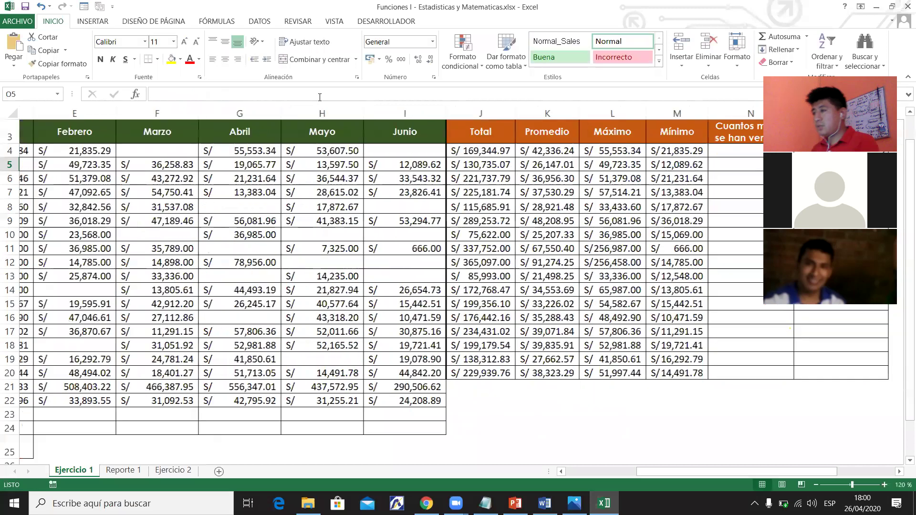
Copy the O4 formula down to O20, undoing the autofill that overran row 20.
{"action": "left_click_drag", "start_coordinate": [739, 471], "coordinate": [780, 471]}
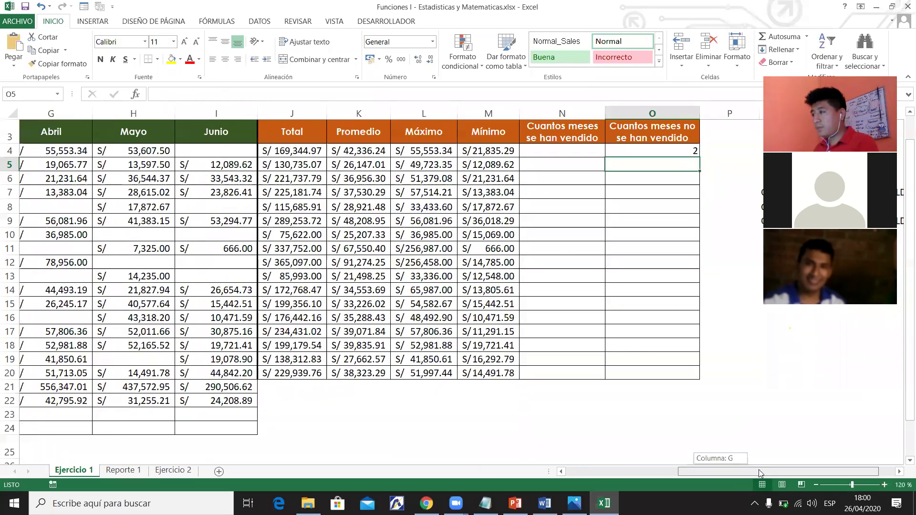
{"action": "left_click_drag", "start_coordinate": [652, 151], "coordinate": [659, 373]}
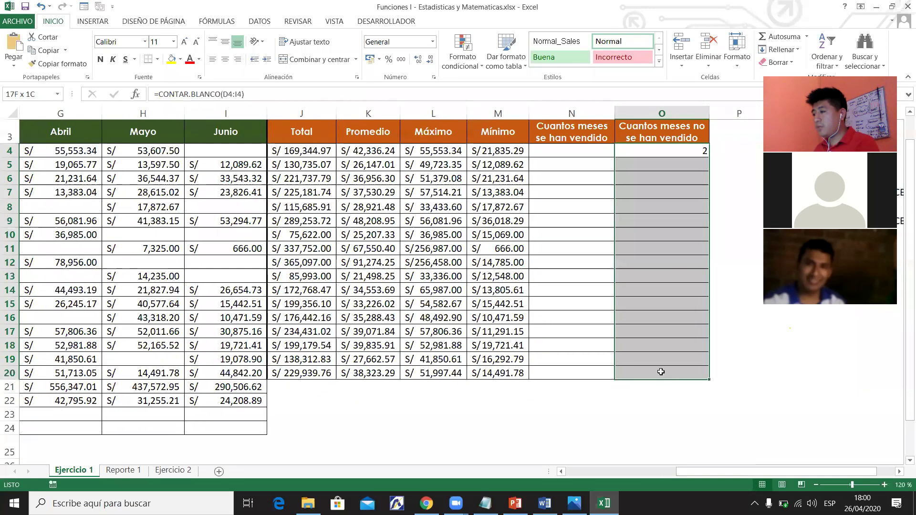
{"action": "left_click", "coordinate": [672, 157]}
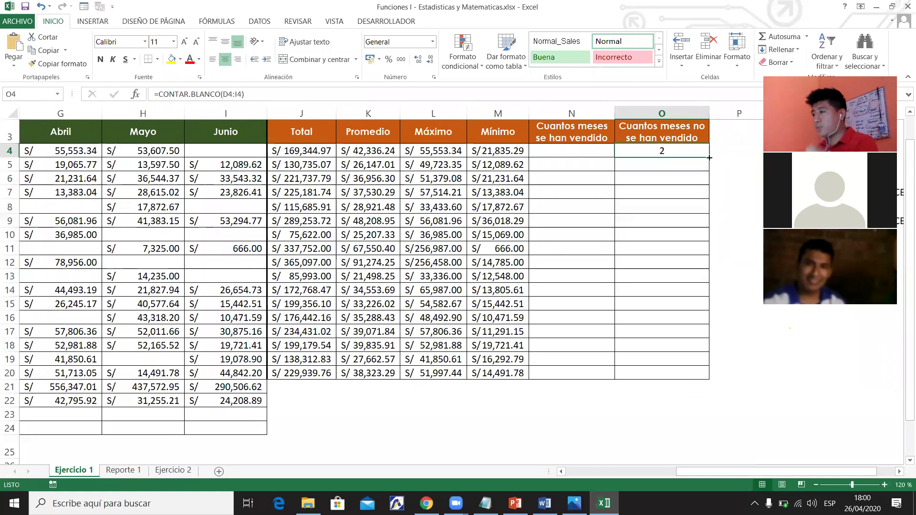
{"action": "double_click", "coordinate": [709, 157]}
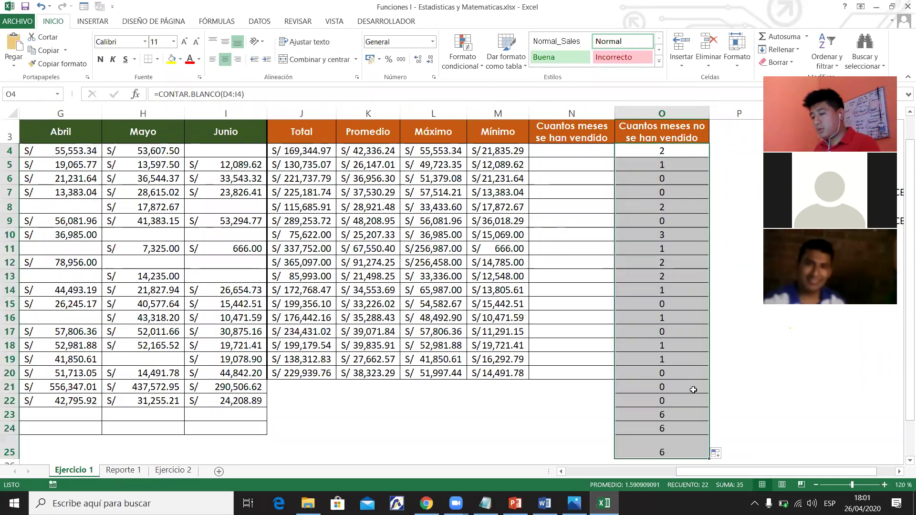
{"action": "key", "text": "ctrl+z"}
{"action": "left_click_drag", "start_coordinate": [708, 159], "coordinate": [657, 376]}
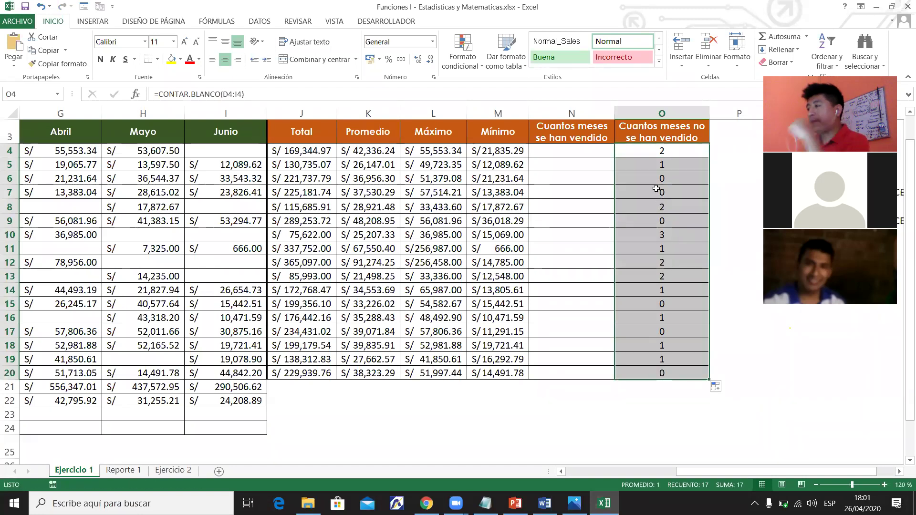
Review the unsold-months count formulas in column O for rows 4–7.
{"action": "left_click", "coordinate": [657, 152]}
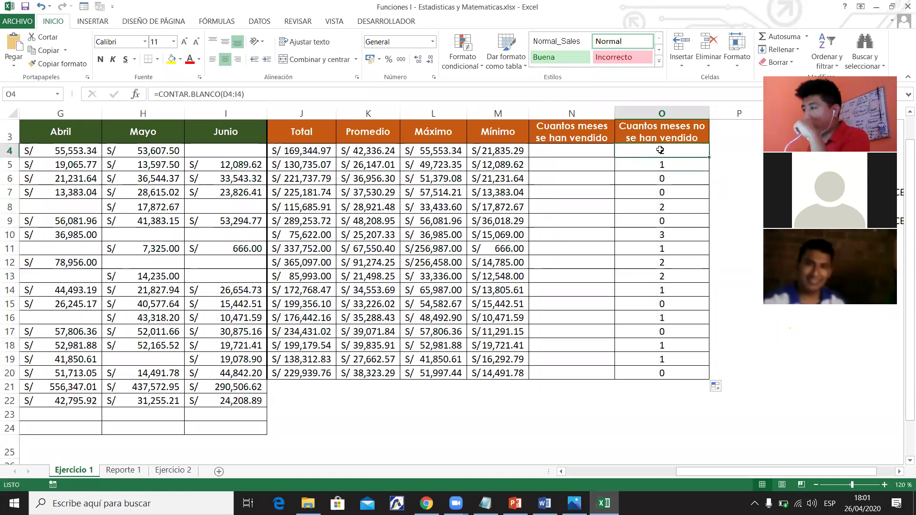
{"action": "left_click", "coordinate": [661, 166]}
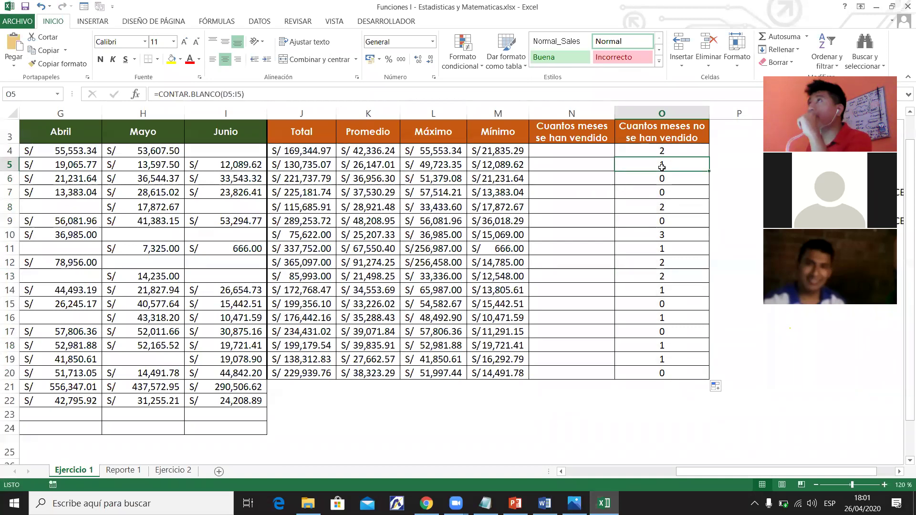
{"action": "left_click_drag", "start_coordinate": [662, 179], "coordinate": [661, 192]}
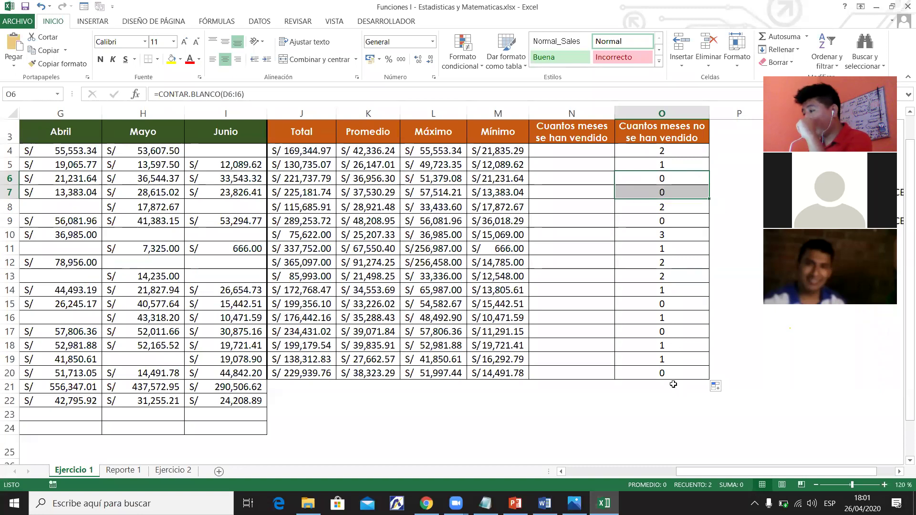
{"action": "left_click", "coordinate": [670, 130]}
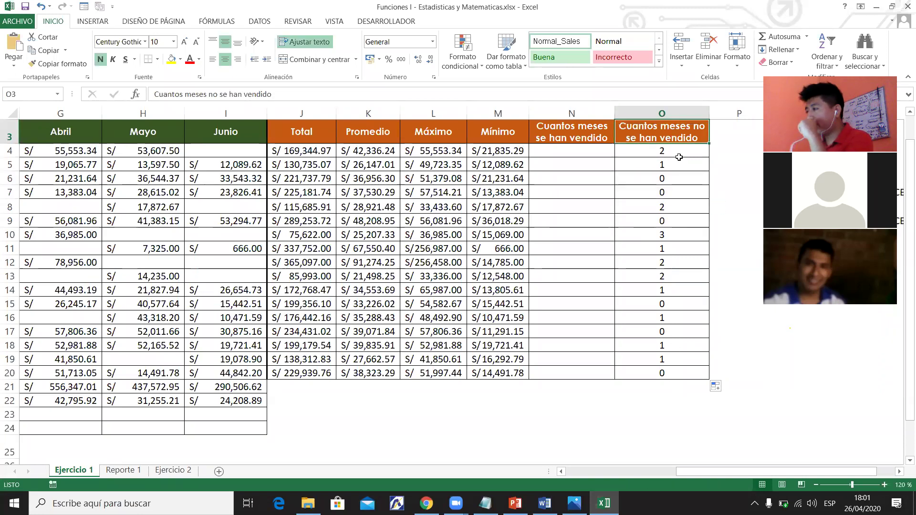
{"action": "left_click", "coordinate": [636, 163]}
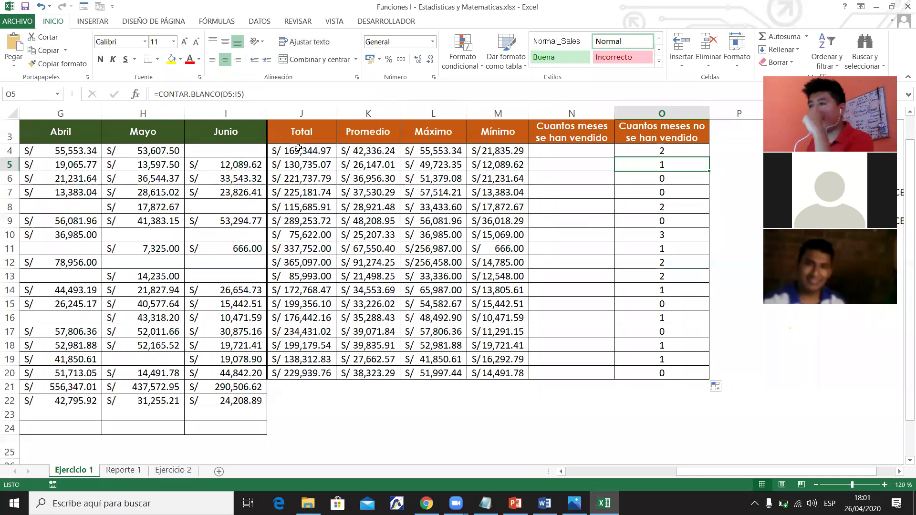
{"action": "left_click", "coordinate": [239, 152]}
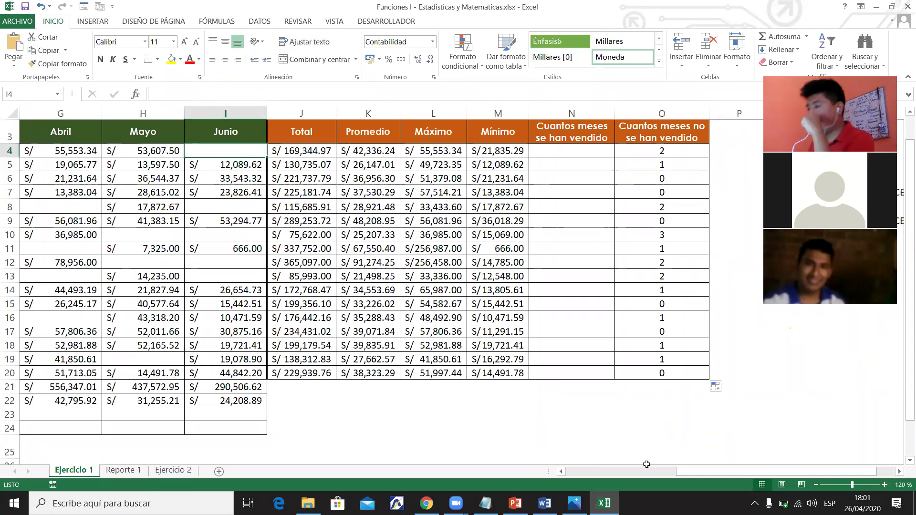
{"action": "left_click_drag", "start_coordinate": [695, 472], "coordinate": [571, 458]}
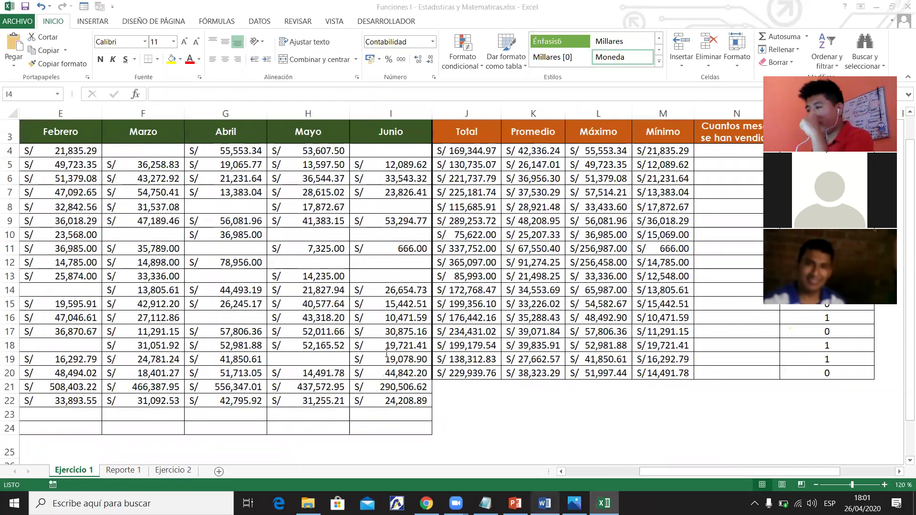
Highlight the Contar.blanco line yellow in the Word syllabus, then return to cell N4.
{"action": "key", "text": "alt+Tab"}
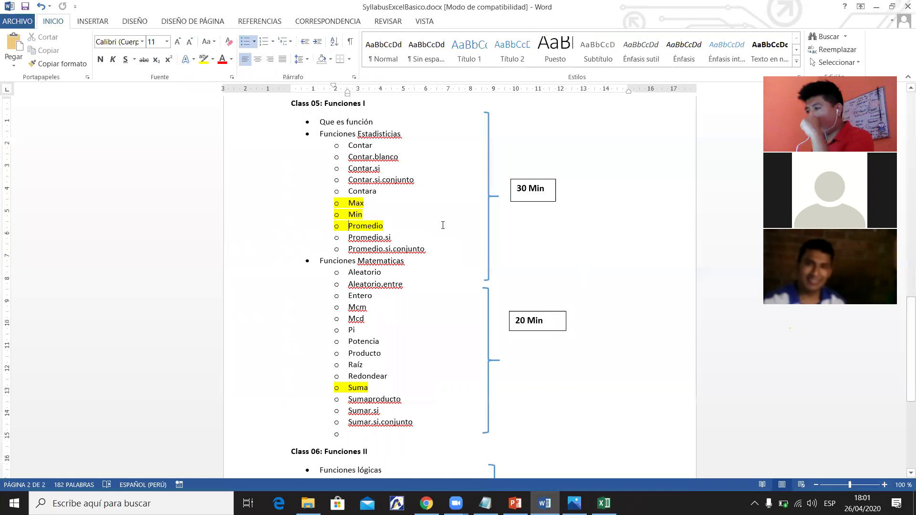
{"action": "triple_click", "coordinate": [388, 156]}
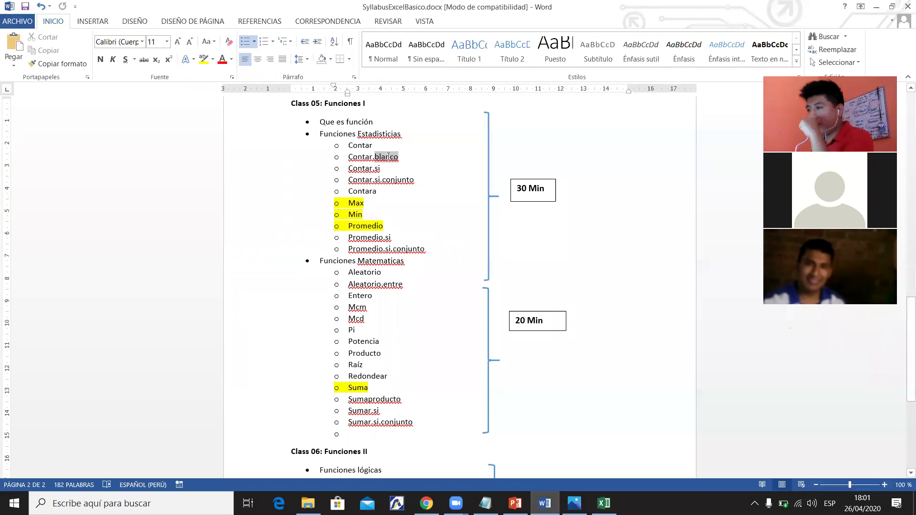
{"action": "left_click", "coordinate": [203, 63]}
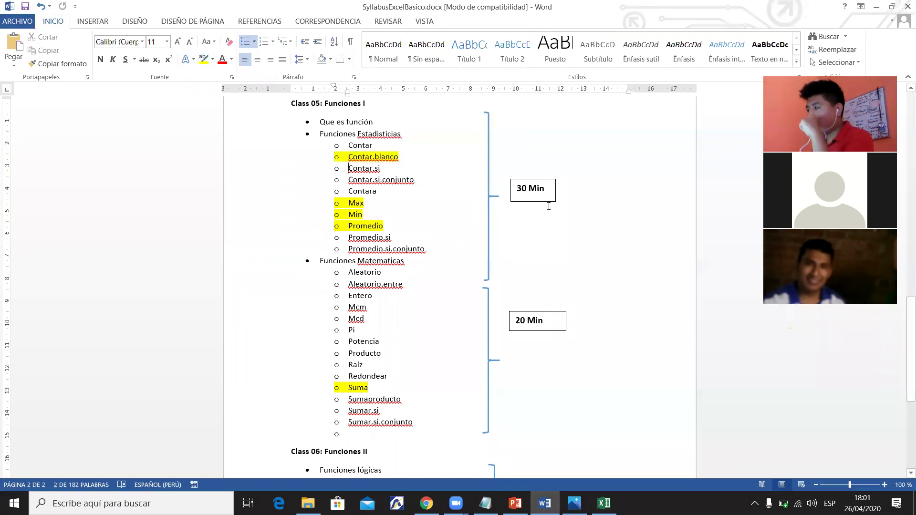
{"action": "left_click", "coordinate": [877, 9]}
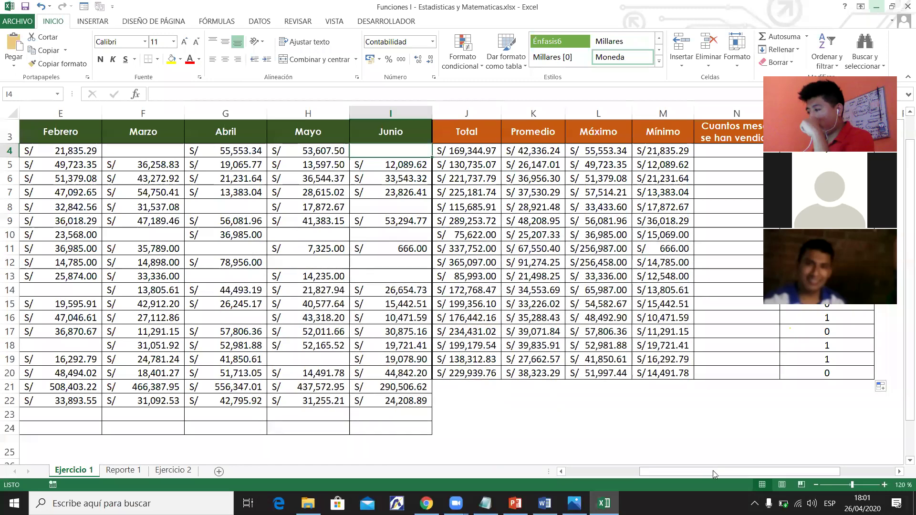
{"action": "scroll", "coordinate": [733, 473], "scroll_direction": "right", "scroll_amount": 1}
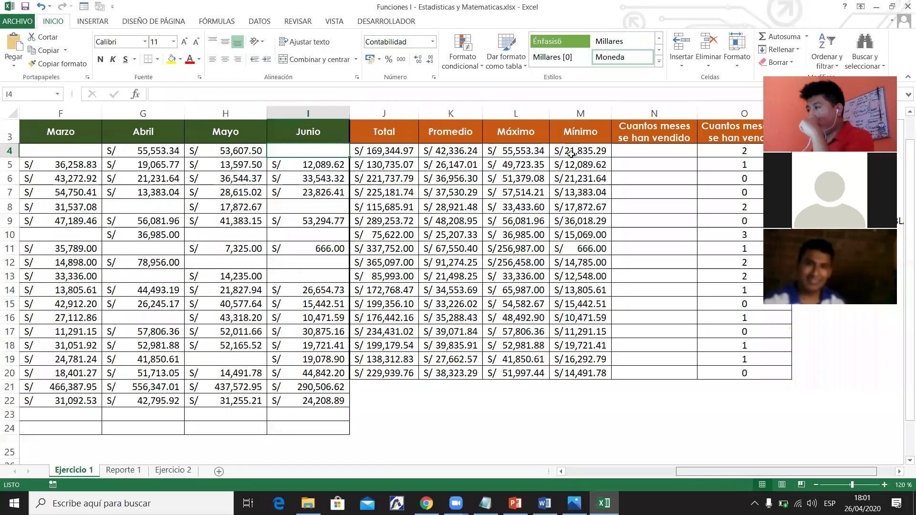
{"action": "scroll", "coordinate": [571, 150], "scroll_direction": "right", "scroll_amount": 1}
{"action": "left_click", "coordinate": [571, 153]}
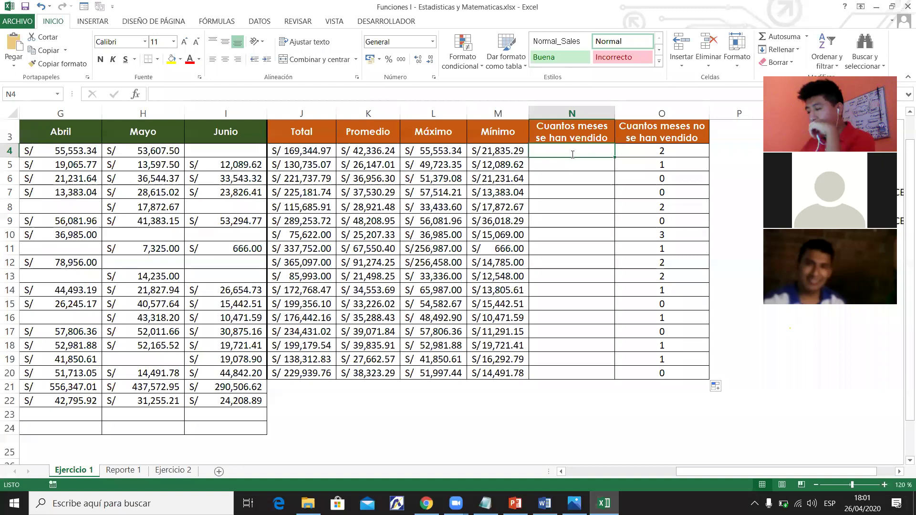
Enter =CONTAR(D4:I4) in N4 to count row 4's months with sales.
{"action": "type", "text": "=CONT"}
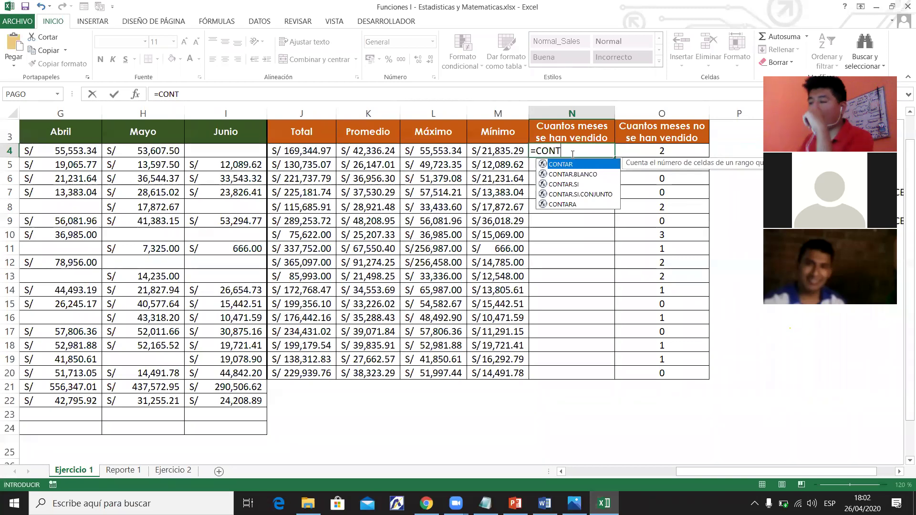
{"action": "key", "text": "Tab"}
{"action": "left_click_drag", "start_coordinate": [680, 473], "coordinate": [572, 473]}
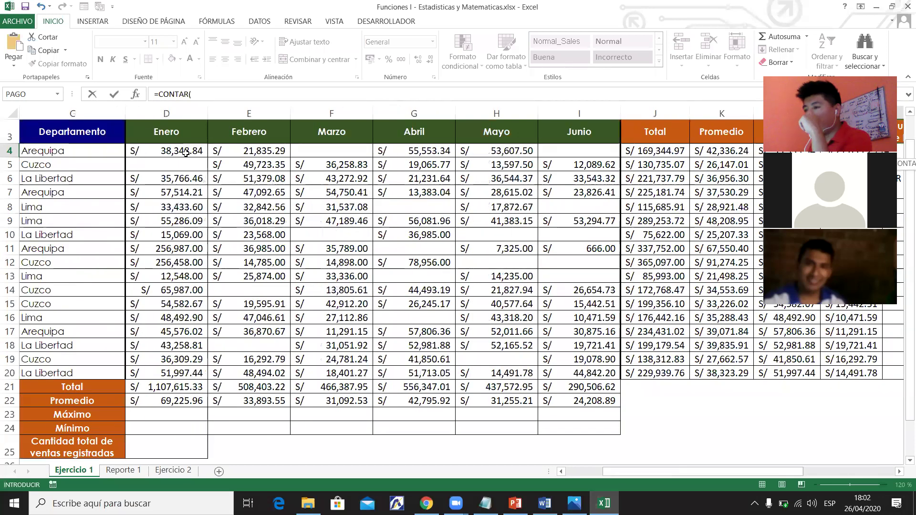
{"action": "left_click_drag", "start_coordinate": [548, 153], "coordinate": [143, 151]}
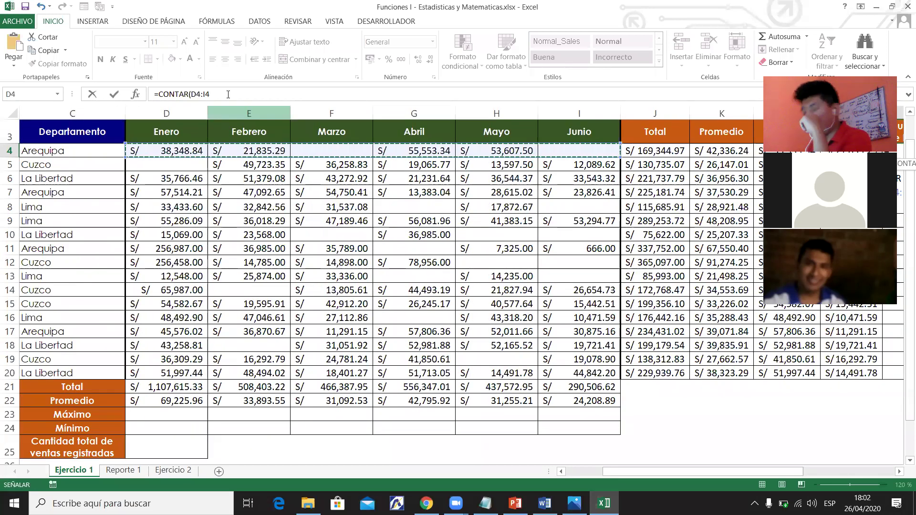
{"action": "key", "text": "Return"}
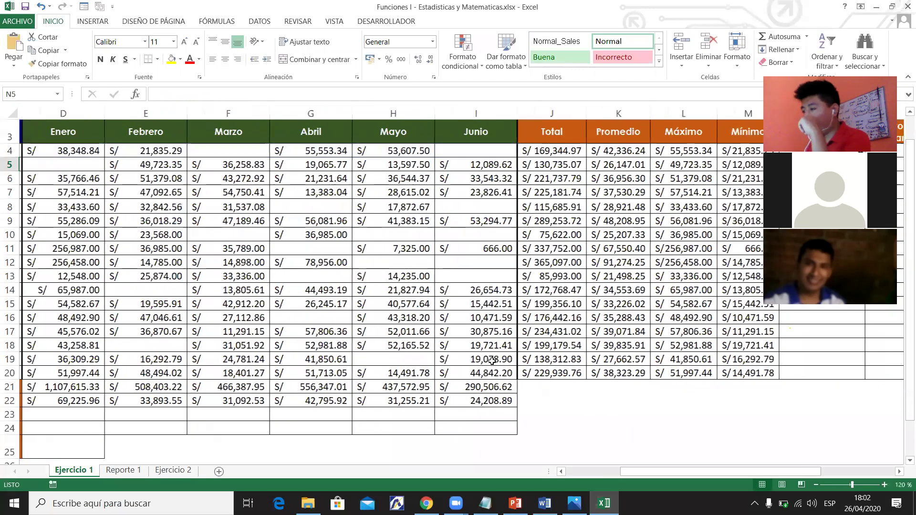
Fill the CONTAR formula down to N20 and centre the counts.
{"action": "left_click_drag", "start_coordinate": [673, 473], "coordinate": [718, 473]}
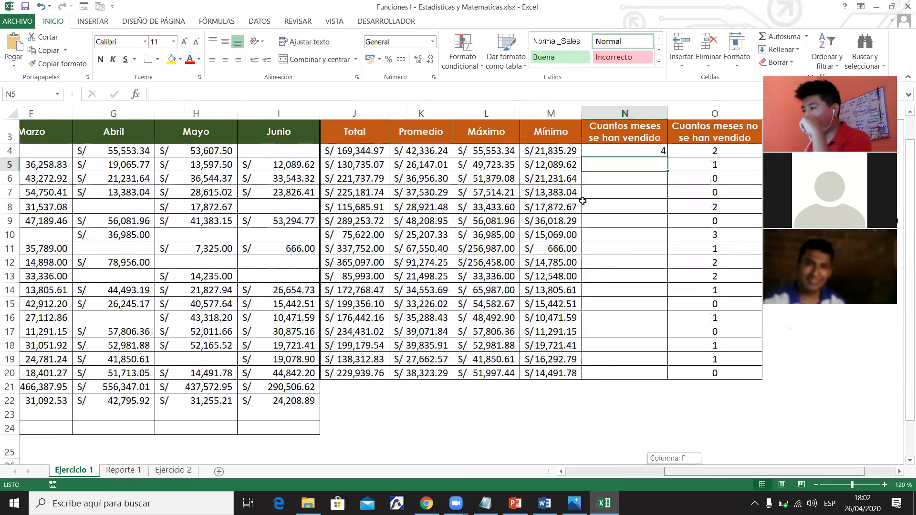
{"action": "scroll", "coordinate": [582, 201], "scroll_direction": "right", "scroll_amount": 1}
{"action": "left_click", "coordinate": [598, 149]}
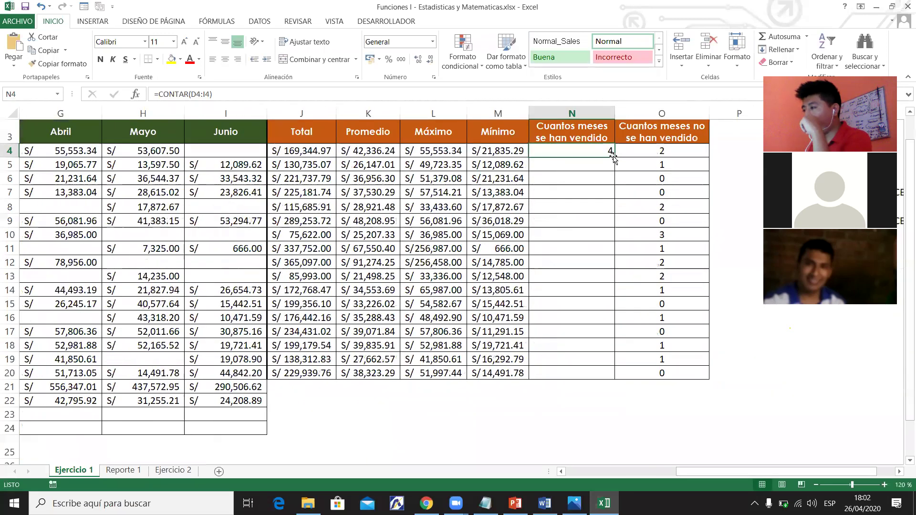
{"action": "double_click", "coordinate": [613, 157]}
{"action": "key", "text": "ctrl+z"}
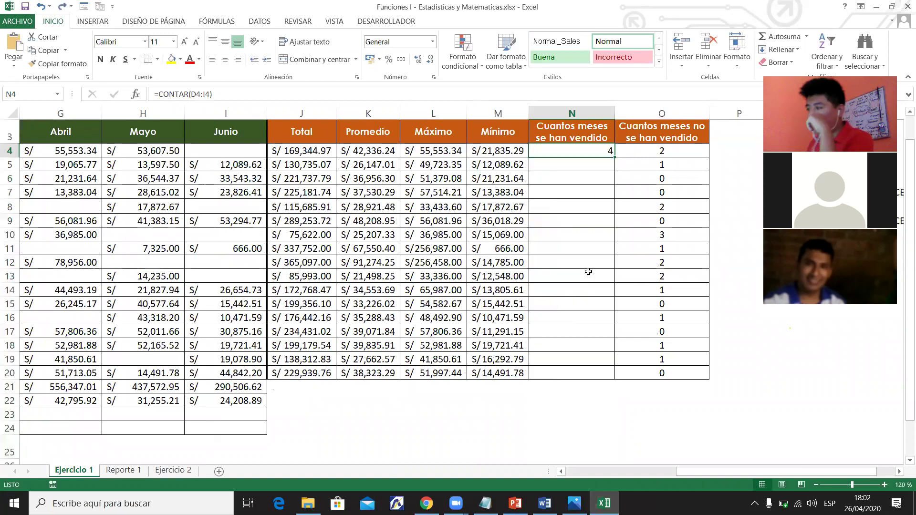
{"action": "left_click_drag", "start_coordinate": [615, 159], "coordinate": [600, 375]}
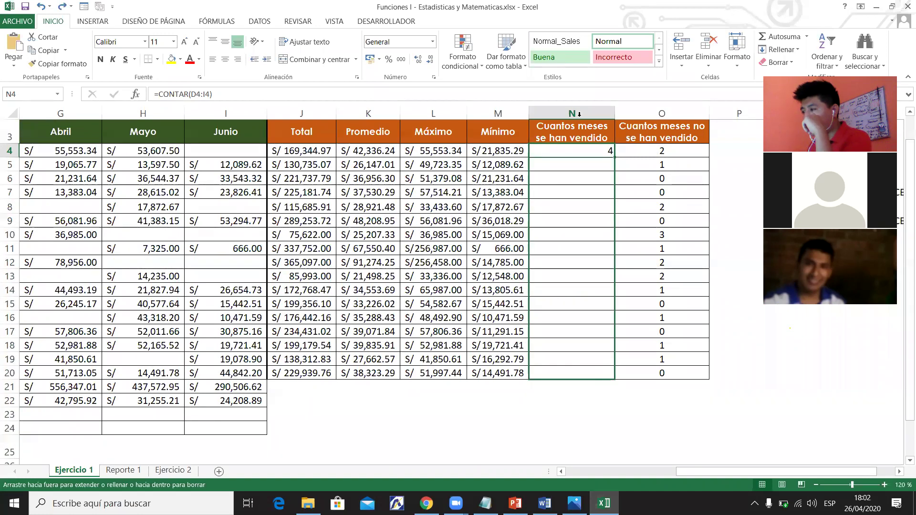
{"action": "left_click", "coordinate": [226, 61]}
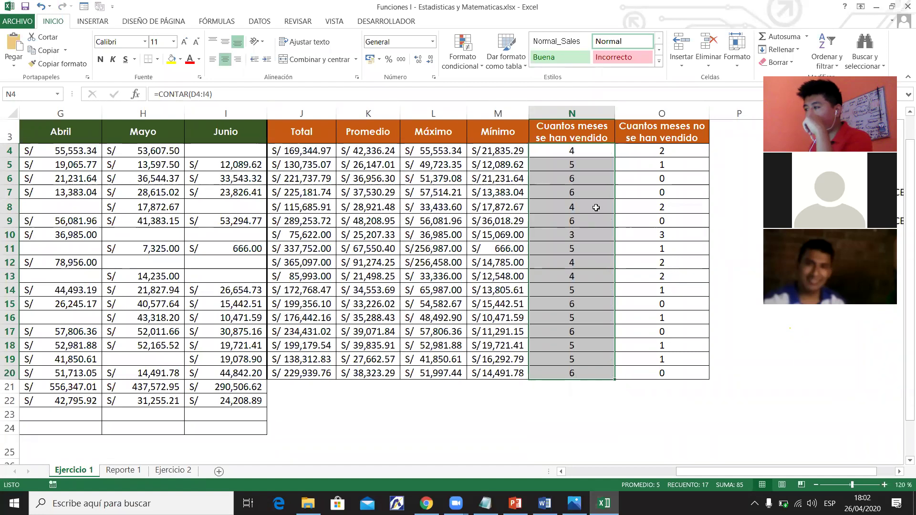
{"action": "left_click", "coordinate": [580, 151]}
Enter the missing Marzo sale 58968 in F4 and check row 4's recalculated summary formulas.
{"action": "left_click", "coordinate": [652, 156]}
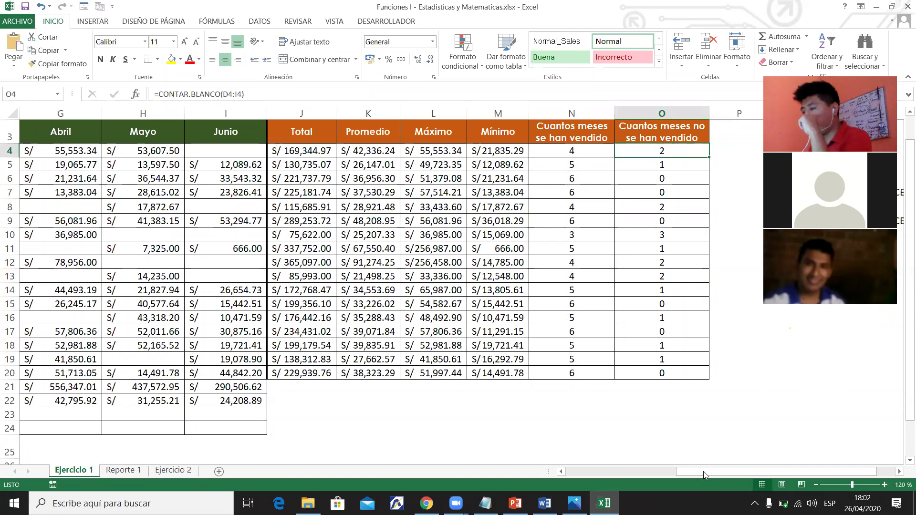
{"action": "left_click_drag", "start_coordinate": [677, 474], "coordinate": [470, 342]}
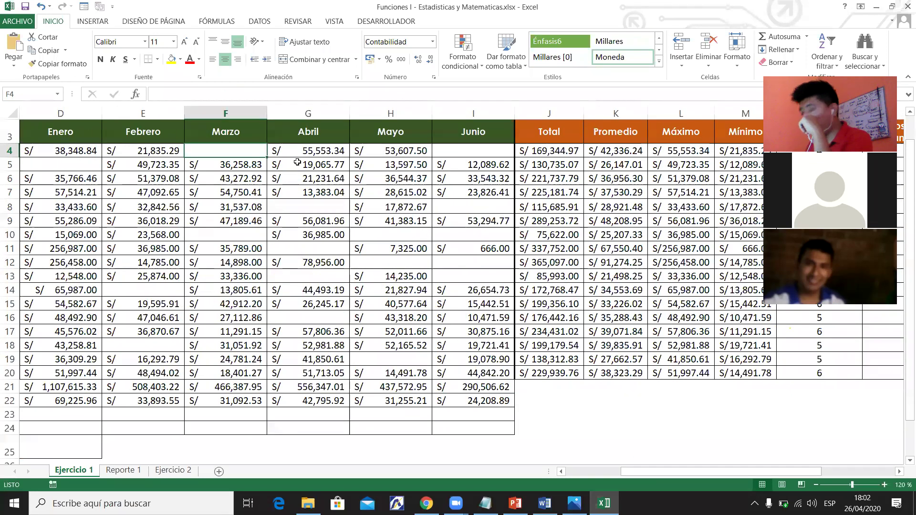
{"action": "type", "text": "58968"}
{"action": "key", "text": "Return"}
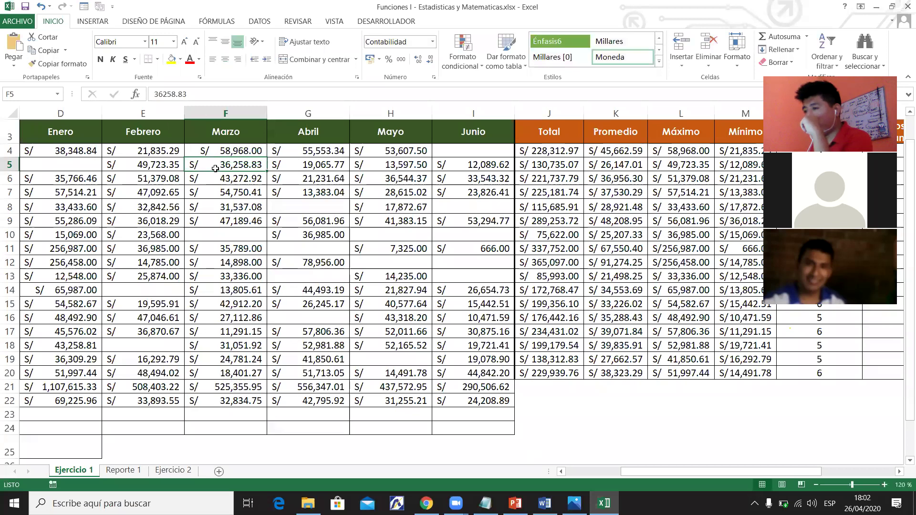
{"action": "left_click", "coordinate": [232, 398]}
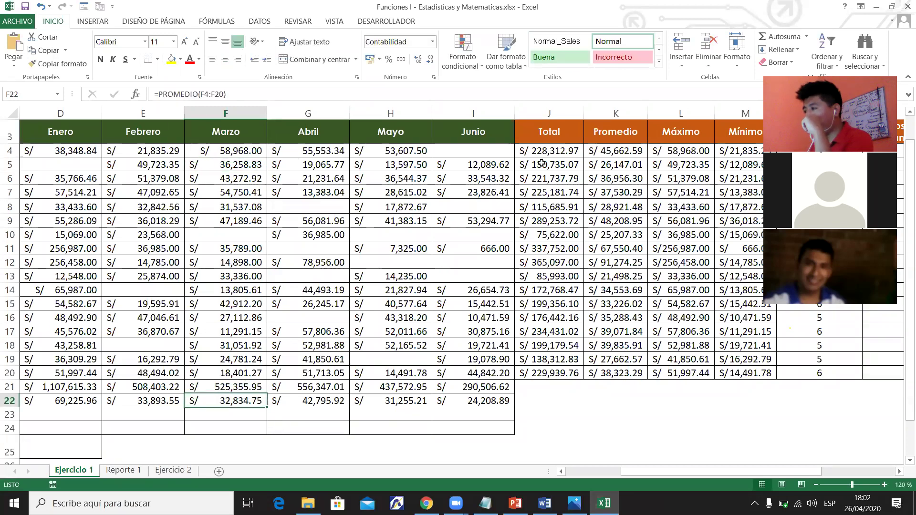
{"action": "left_click", "coordinate": [553, 151]}
{"action": "key", "text": "Right"}
{"action": "key", "text": "Right"}
{"action": "left_click_drag", "start_coordinate": [700, 470], "coordinate": [755, 472]}
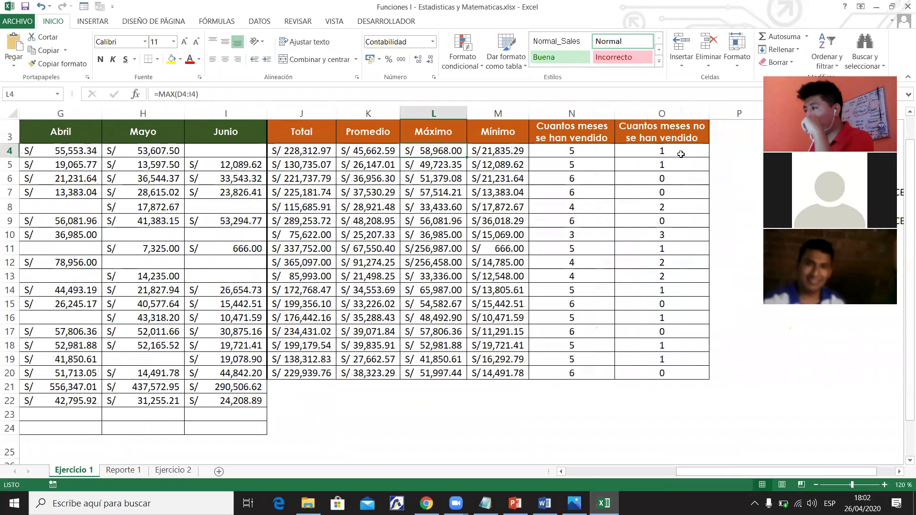
{"action": "left_click", "coordinate": [689, 156]}
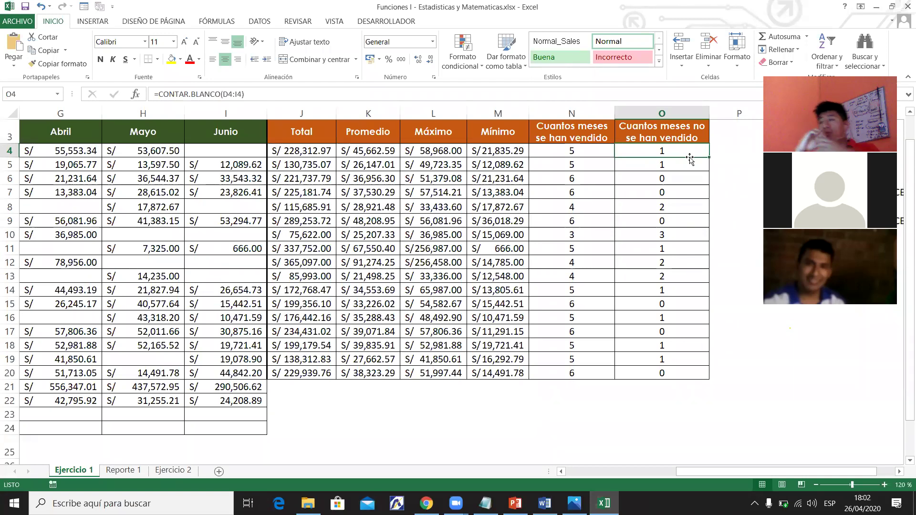
{"action": "left_click", "coordinate": [242, 152]}
{"action": "type", "text": "0"}
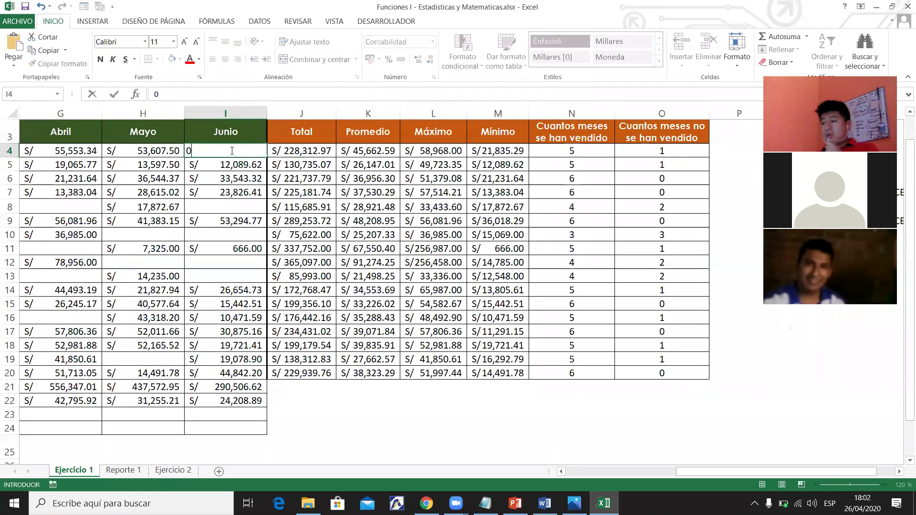
{"action": "key", "text": "Return"}
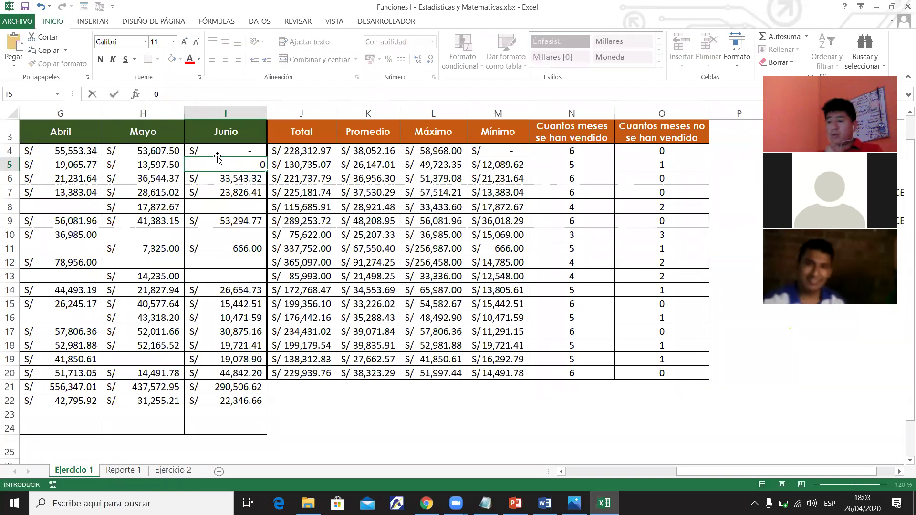
{"action": "left_click", "coordinate": [233, 147]}
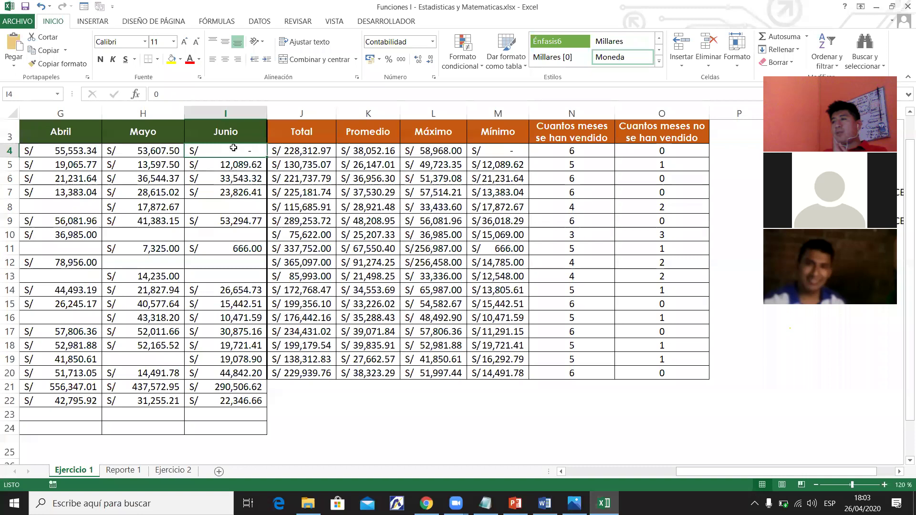
{"action": "key", "text": "Delete"}
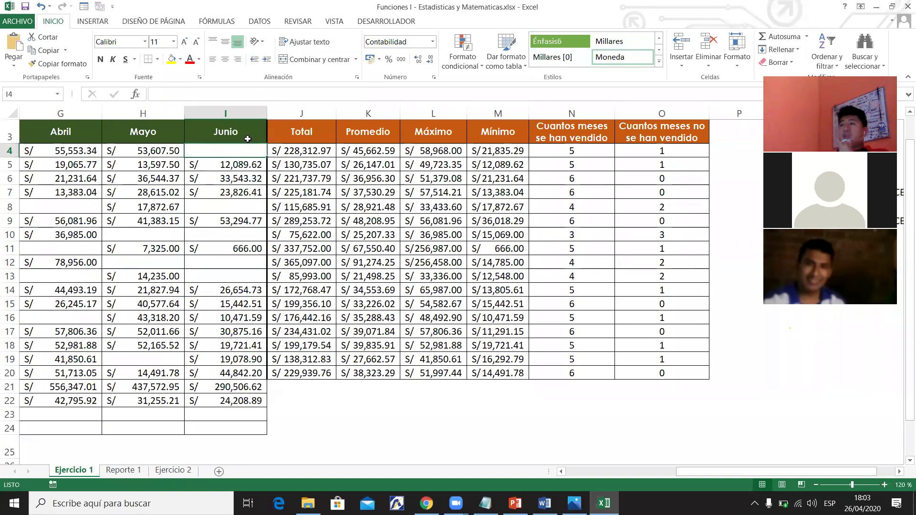
{"action": "left_click", "coordinate": [651, 152]}
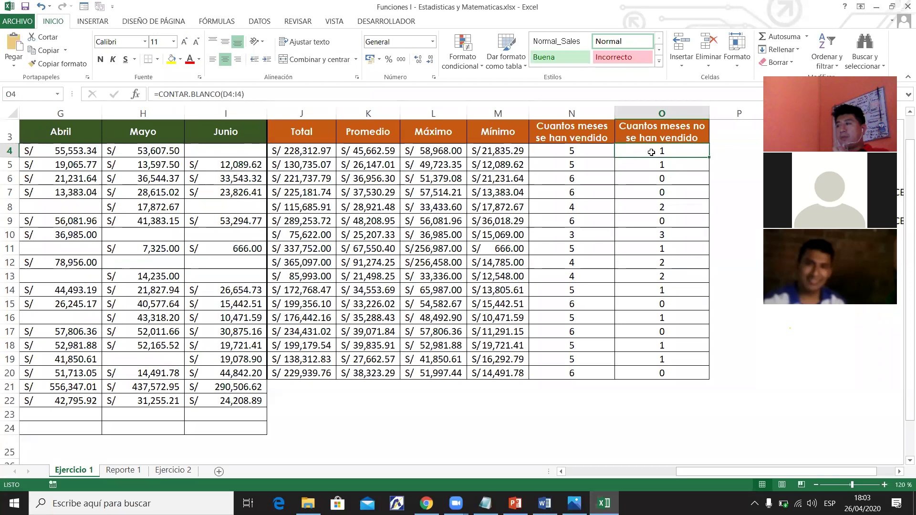
{"action": "left_click", "coordinate": [587, 148]}
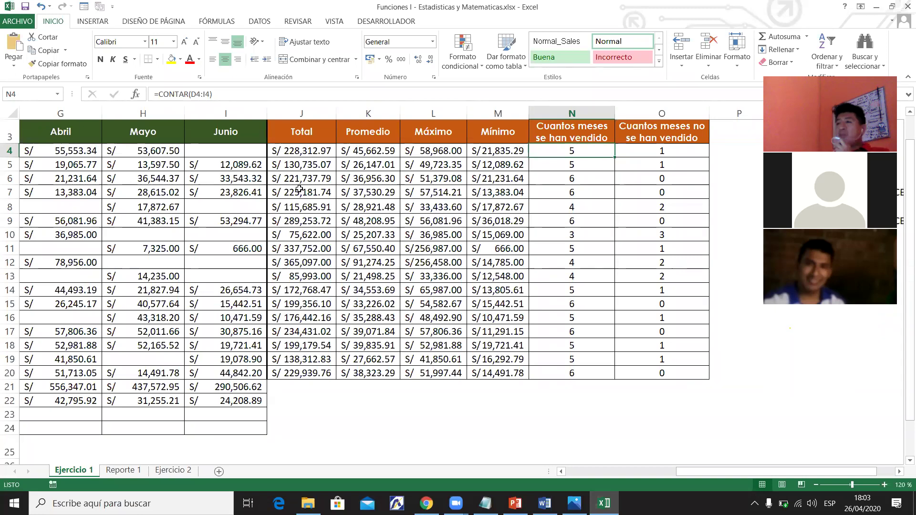
{"action": "left_click", "coordinate": [162, 151]}
{"action": "type", "text": "YTYTY"}
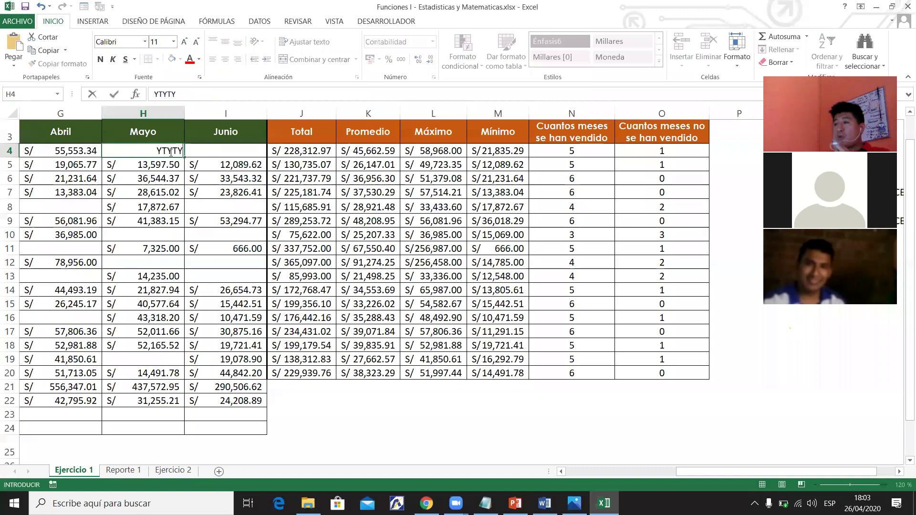
{"action": "key", "text": "Return"}
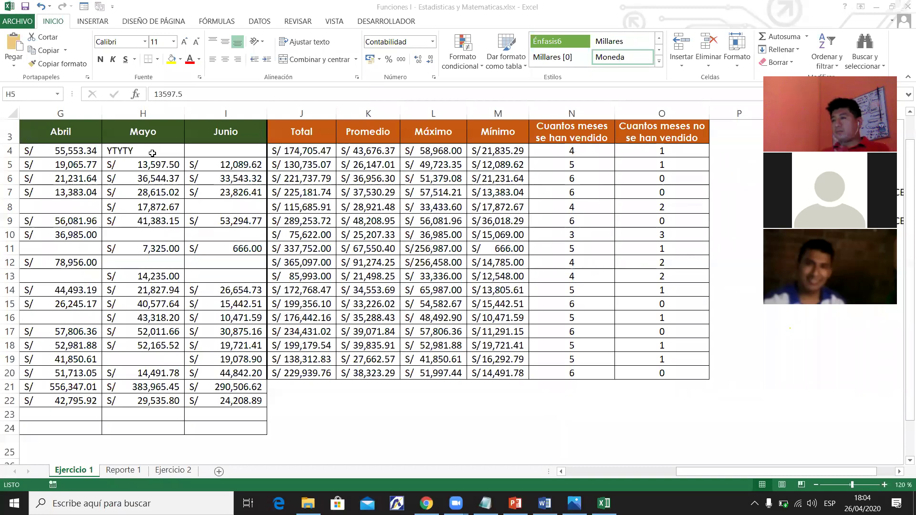
{"action": "key", "text": "ctrl+z"}
{"action": "left_click", "coordinate": [492, 190]}
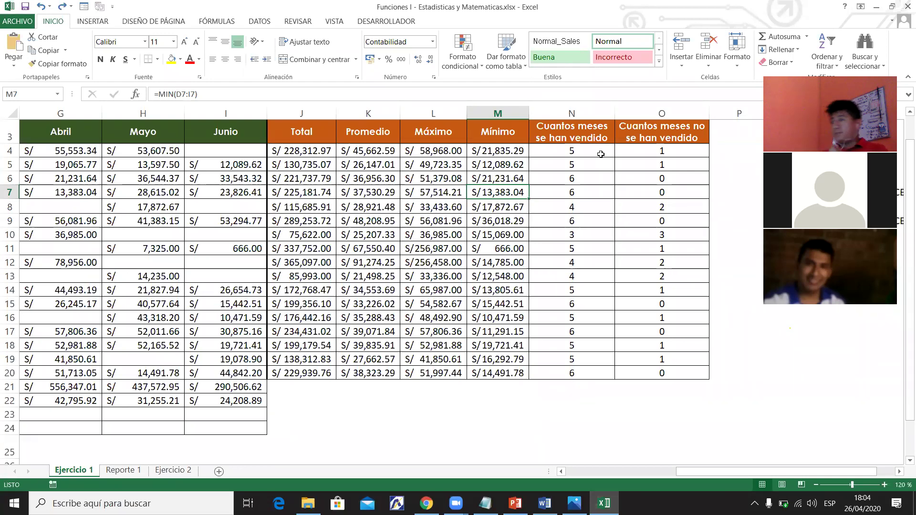
Review the months-sold and unsold-months count formulas in columns N and O.
{"action": "left_click", "coordinate": [655, 164]}
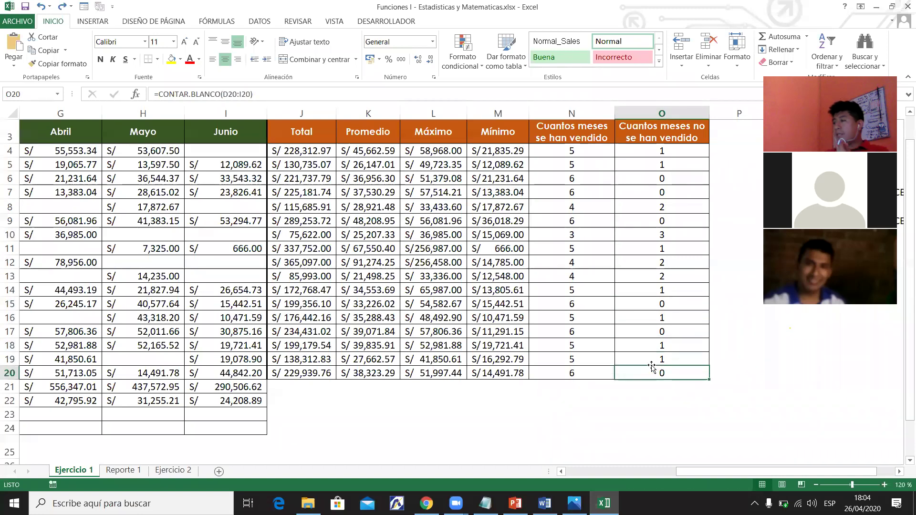
{"action": "left_click", "coordinate": [572, 346]}
{"action": "key", "text": "Up"}
{"action": "key", "text": "Up"}
{"action": "key", "text": "Up"}
{"action": "key", "text": "Up"}
{"action": "key", "text": "Up"}
{"action": "key", "text": "Up"}
{"action": "key", "text": "Up"}
{"action": "key", "text": "Up"}
{"action": "key", "text": "Up"}
{"action": "key", "text": "Up"}
{"action": "key", "text": "Up"}
{"action": "key", "text": "Up"}
{"action": "key", "text": "Up"}
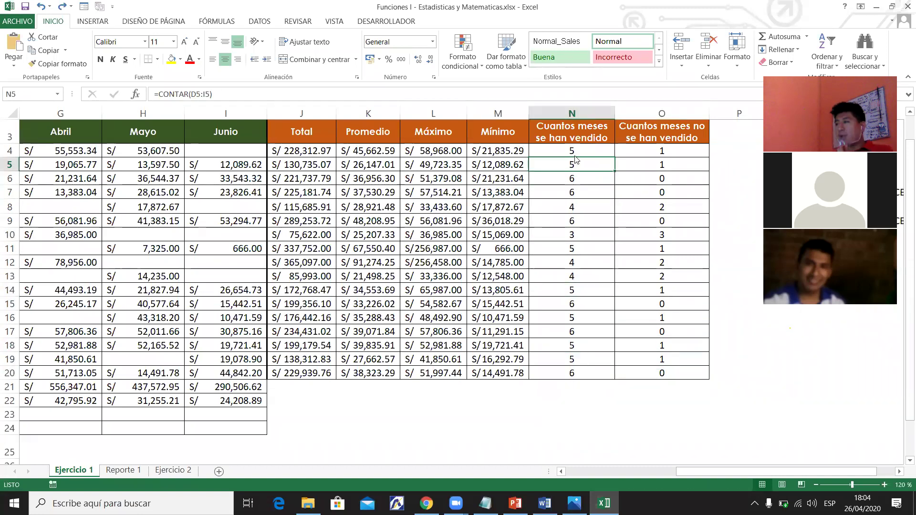
{"action": "left_click_drag", "start_coordinate": [714, 472], "coordinate": [518, 482]}
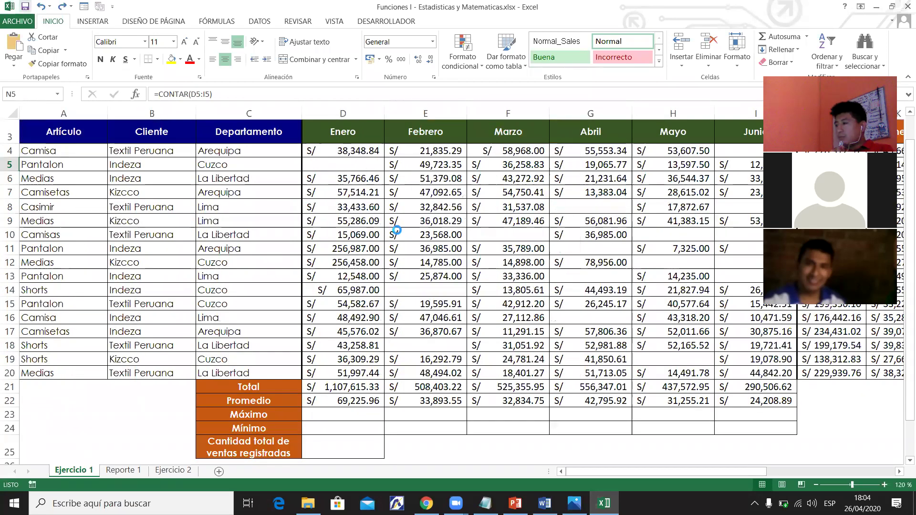
{"action": "scroll", "coordinate": [903, 227], "scroll_direction": "down", "scroll_amount": 1}
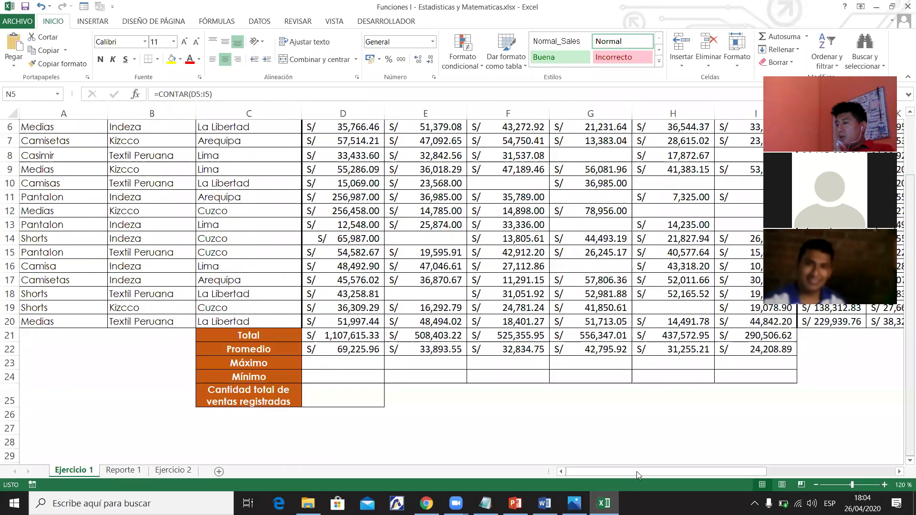
{"action": "left_click_drag", "start_coordinate": [637, 472], "coordinate": [684, 471]}
{"action": "left_click_drag", "start_coordinate": [614, 474], "coordinate": [558, 473]}
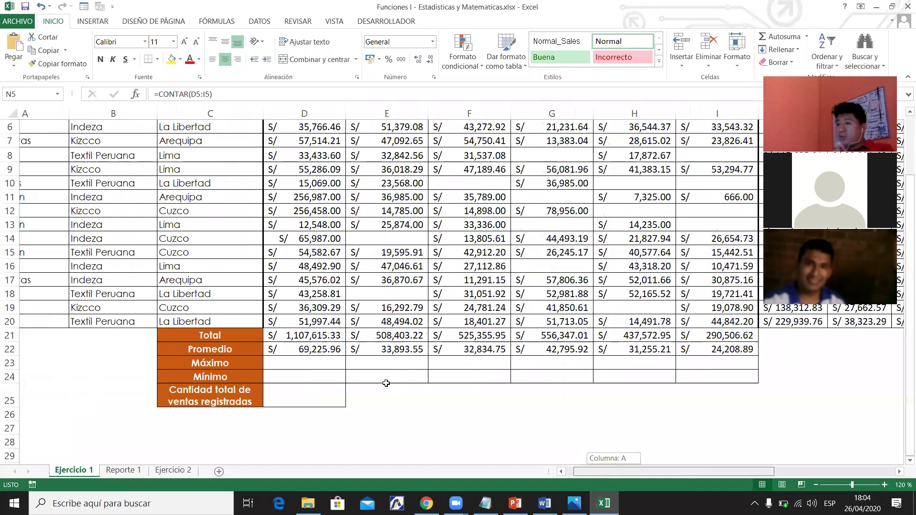
Enter =MAX(D4:D20) in the Enero Máximo cell D23 and copy it across to I23.
{"action": "left_click", "coordinate": [367, 366]}
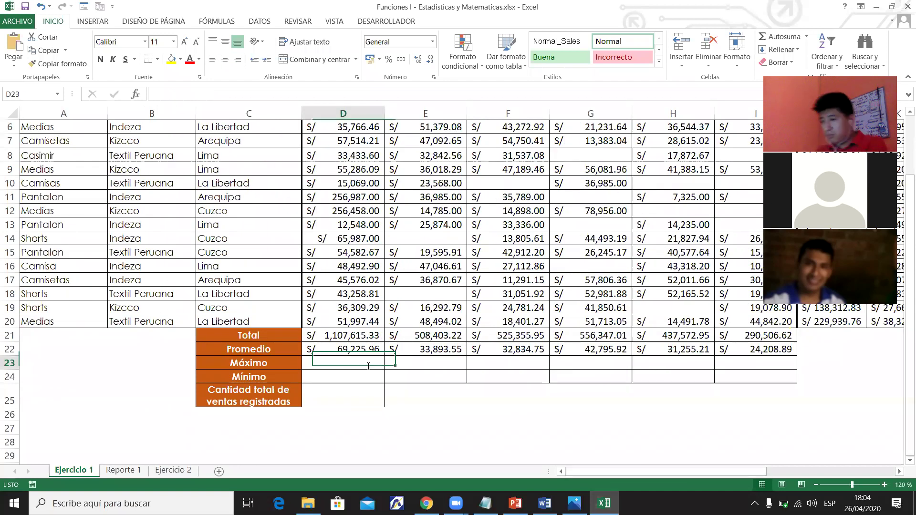
{"action": "type", "text": "=m"}
{"action": "key", "text": "BackSpace"}
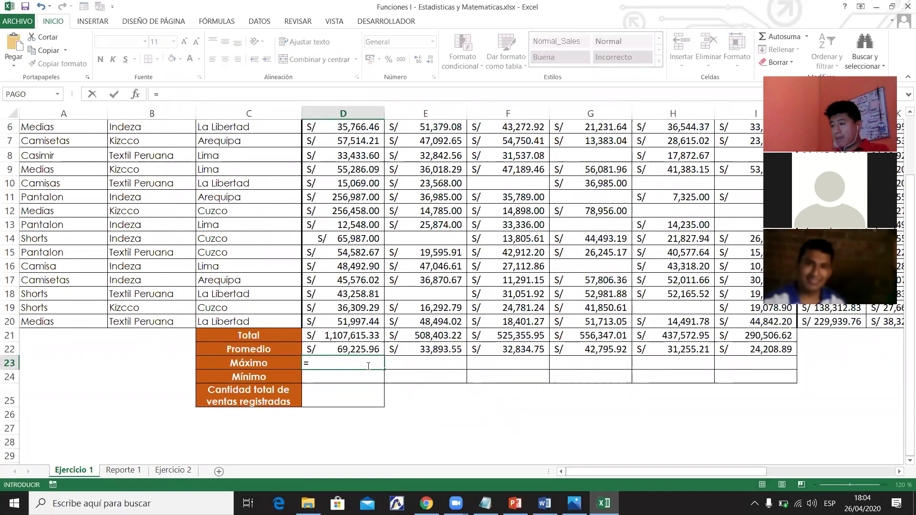
{"action": "type", "text": "max"}
{"action": "key", "text": "Tab"}
{"action": "left_click_drag", "start_coordinate": [904, 300], "coordinate": [901, 264]}
{"action": "left_click_drag", "start_coordinate": [365, 183], "coordinate": [371, 400]}
{"action": "type", "text": "("}
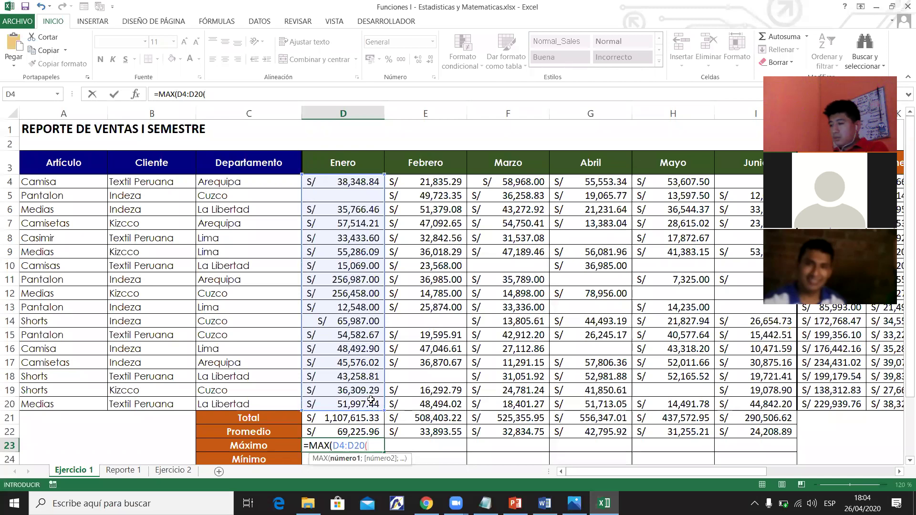
{"action": "key", "text": "BackSpace"}
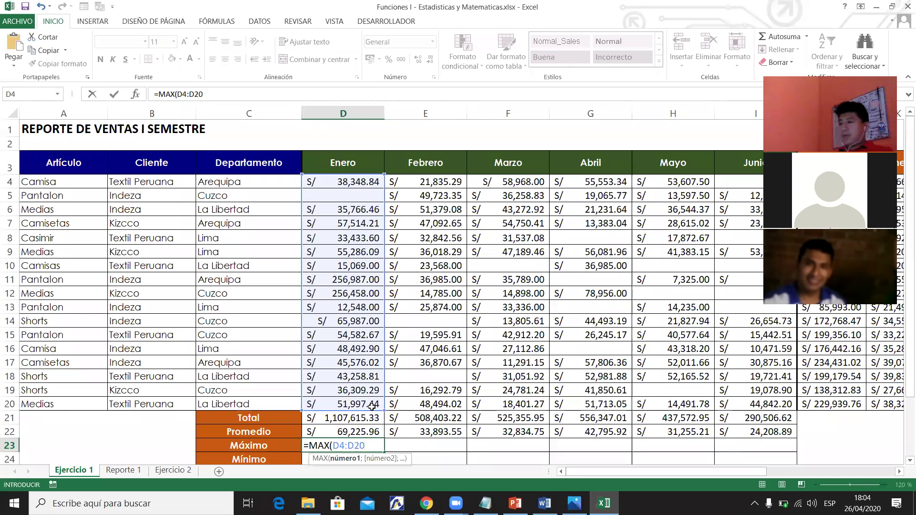
{"action": "key", "text": "Return"}
{"action": "left_click", "coordinate": [376, 432]}
{"action": "left_click_drag", "start_coordinate": [383, 434], "coordinate": [739, 428]}
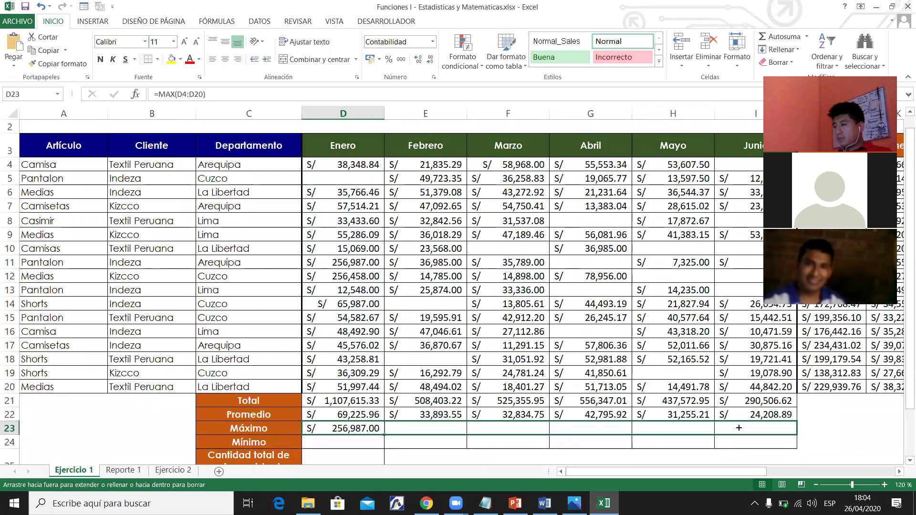
{"action": "left_click_drag", "start_coordinate": [789, 470], "coordinate": [762, 472]}
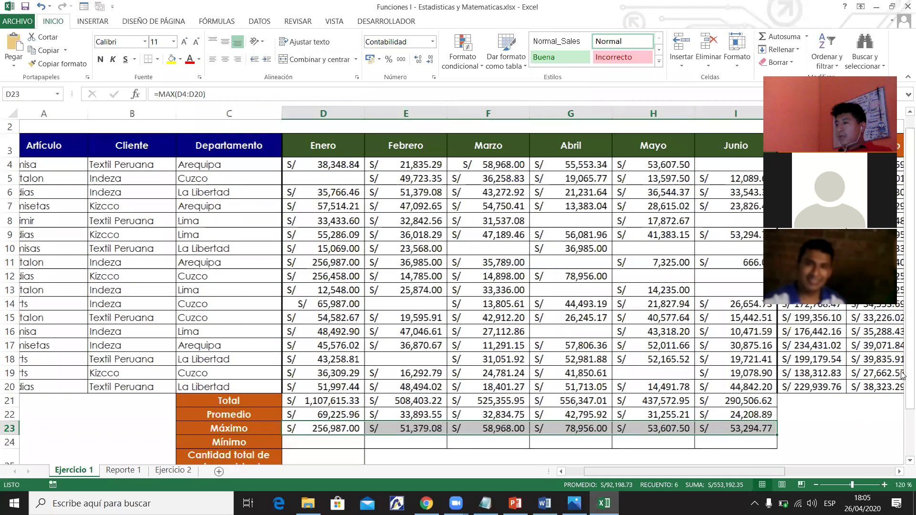
Enter =MIN(D4:D20) in the Enero Mínimo cell D24 and copy it across to I24.
{"action": "scroll", "coordinate": [902, 375], "scroll_direction": "down", "scroll_amount": 1}
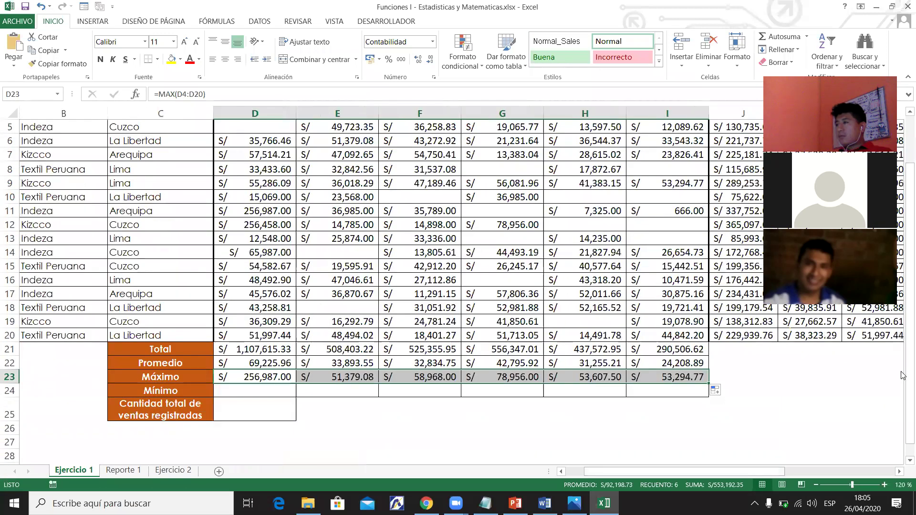
{"action": "left_click", "coordinate": [277, 391]}
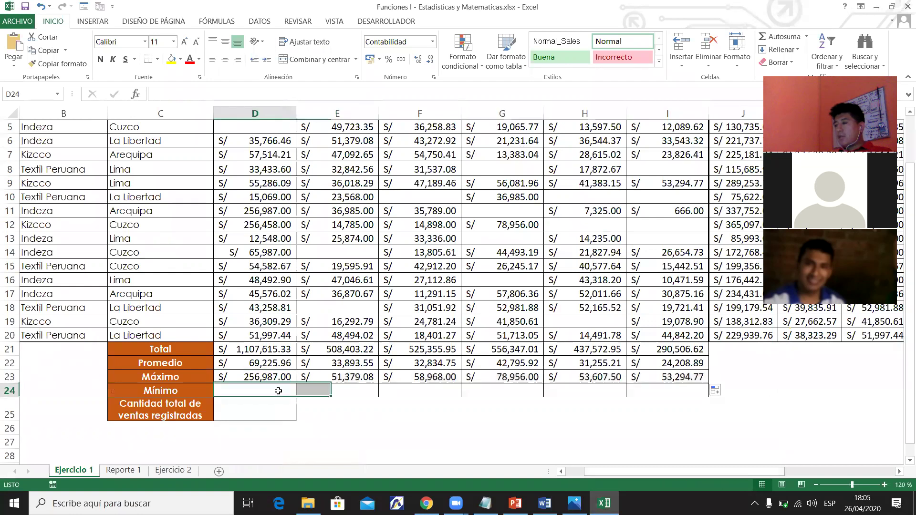
{"action": "type", "text": "="}
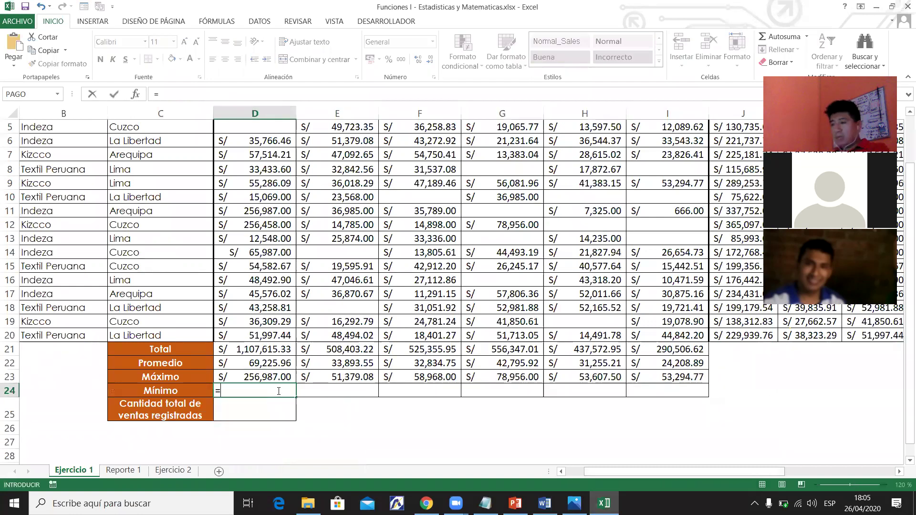
{"action": "type", "text": "MIN("}
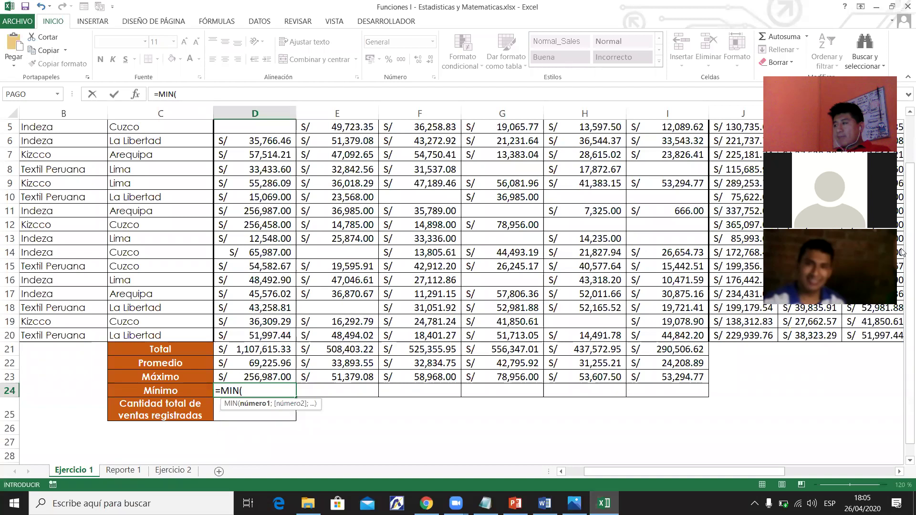
{"action": "scroll", "coordinate": [466, 226], "scroll_direction": "up", "scroll_amount": 2}
{"action": "left_click_drag", "start_coordinate": [271, 186], "coordinate": [270, 400]}
{"action": "type", "text": ")"}
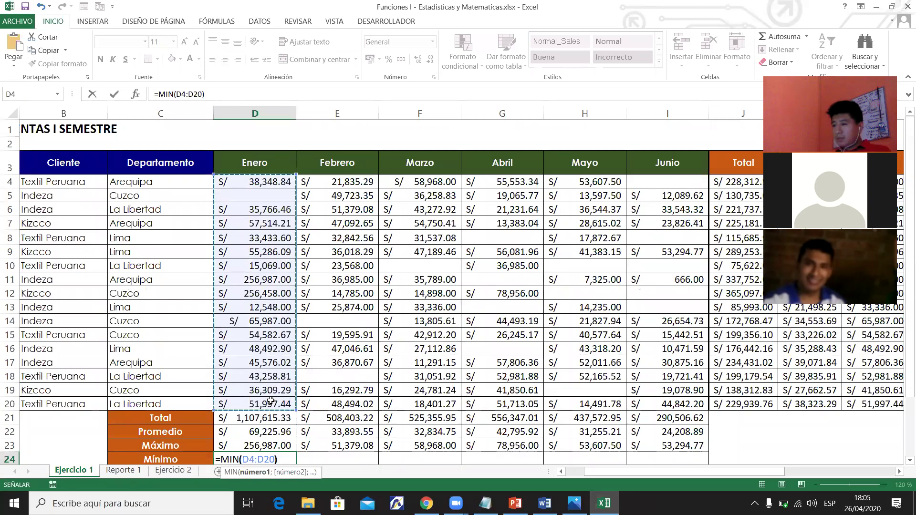
{"action": "key", "text": "Return"}
{"action": "left_click", "coordinate": [270, 426]}
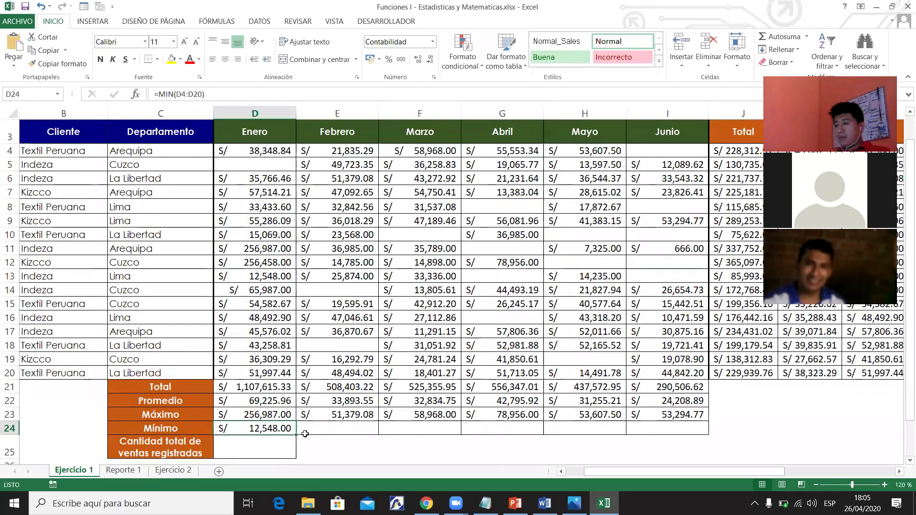
{"action": "left_click_drag", "start_coordinate": [297, 435], "coordinate": [696, 428]}
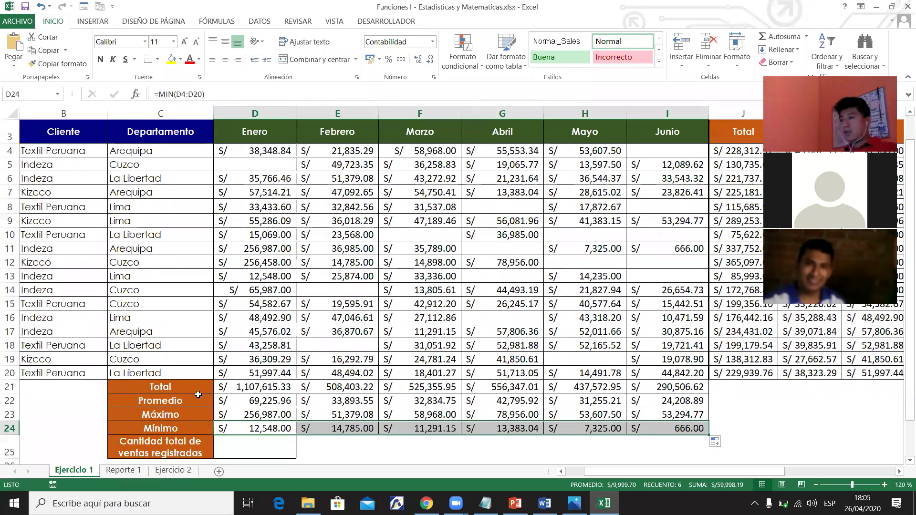
Select the Enero column D4:D24, then the row 6 and row 8 sales records.
{"action": "left_click_drag", "start_coordinate": [251, 150], "coordinate": [255, 428]}
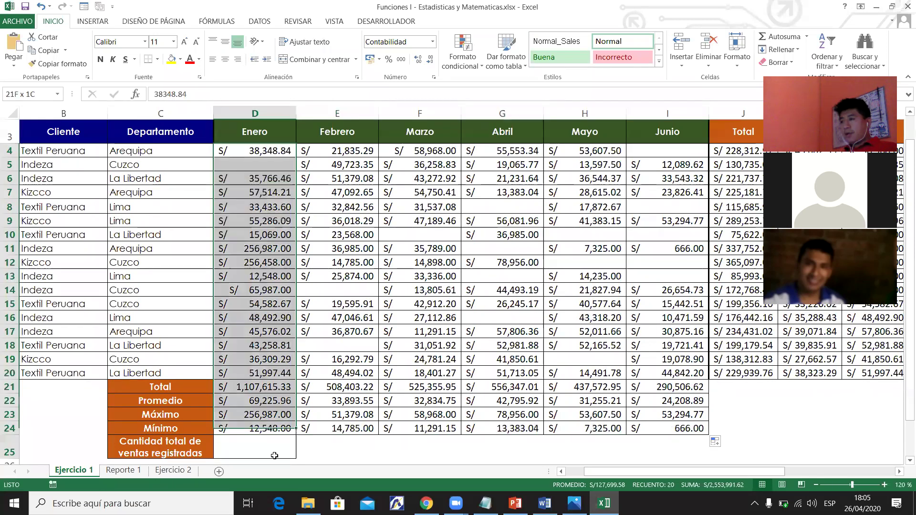
{"action": "left_click", "coordinate": [5, 183]}
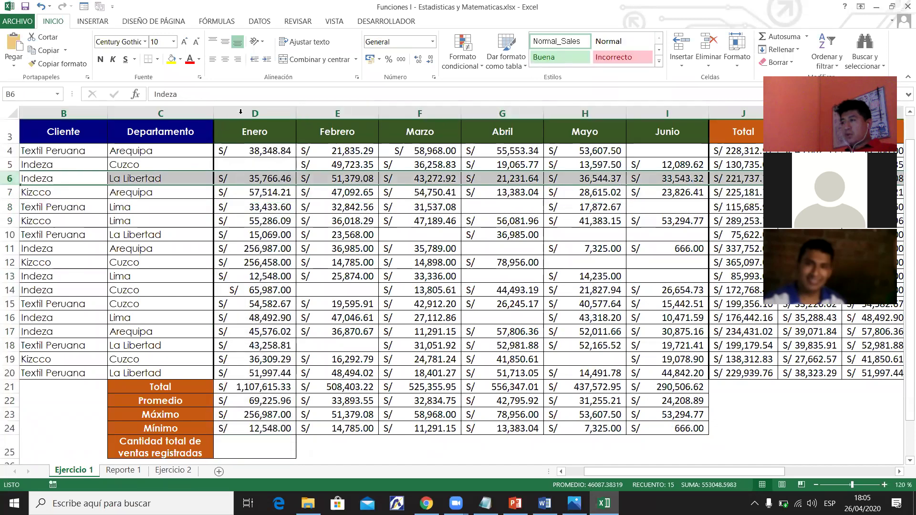
{"action": "left_click", "coordinate": [240, 112]}
{"action": "left_click", "coordinate": [10, 206]}
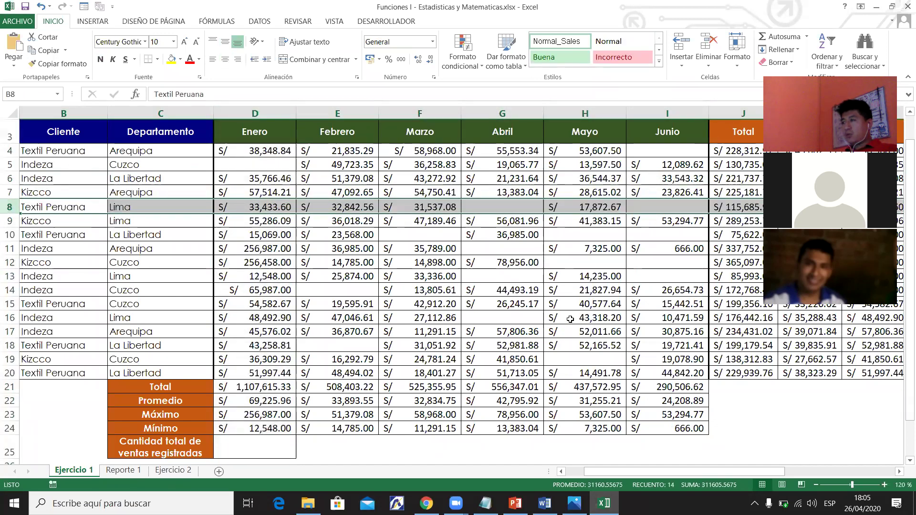
{"action": "left_click", "coordinate": [424, 336]}
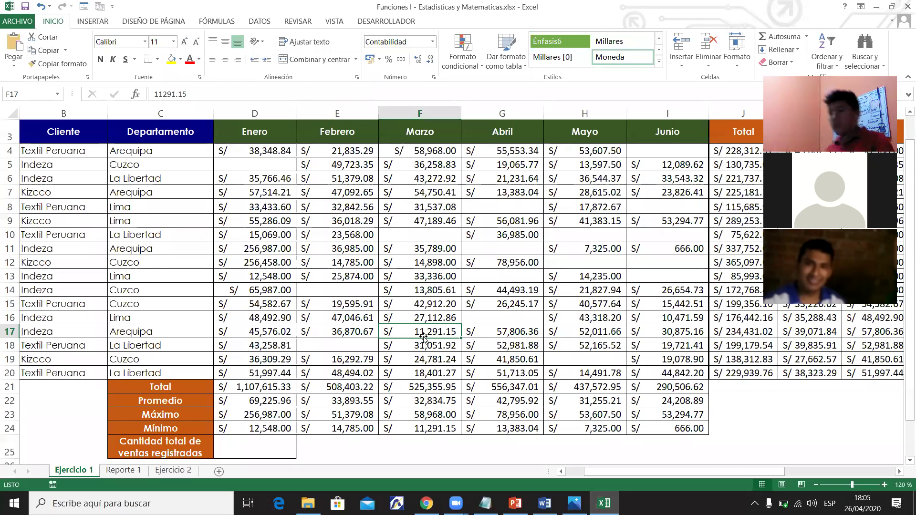
{"action": "left_click", "coordinate": [280, 442]}
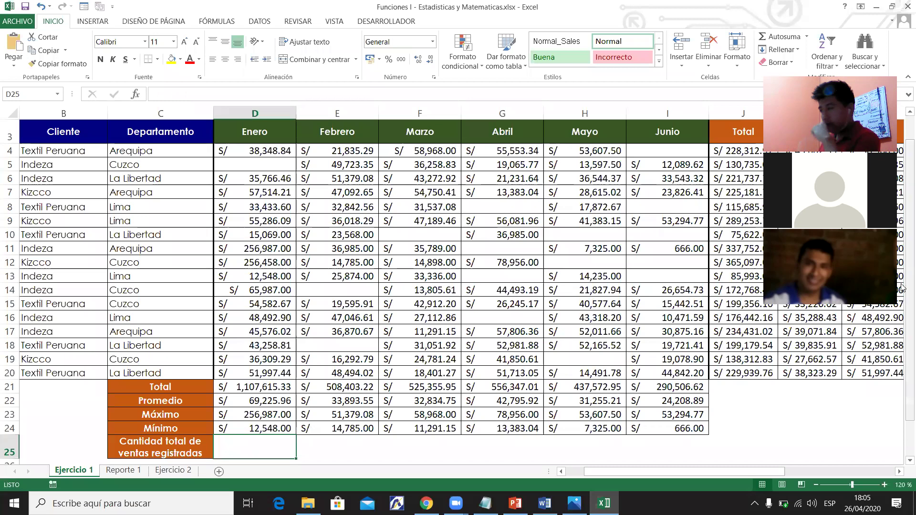
{"action": "scroll", "coordinate": [902, 331], "scroll_direction": "down", "scroll_amount": 1}
{"action": "scroll", "coordinate": [902, 331], "scroll_direction": "down", "scroll_amount": 1}
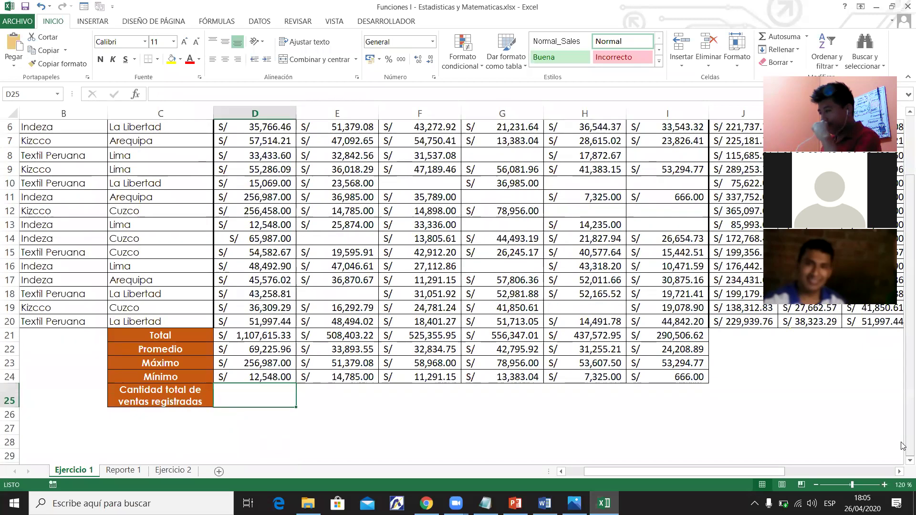
{"action": "scroll", "coordinate": [902, 447], "scroll_direction": "right", "scroll_amount": 1}
{"action": "left_click_drag", "start_coordinate": [901, 355], "coordinate": [901, 293]}
{"action": "scroll", "coordinate": [663, 472], "scroll_direction": "up", "scroll_amount": 1}
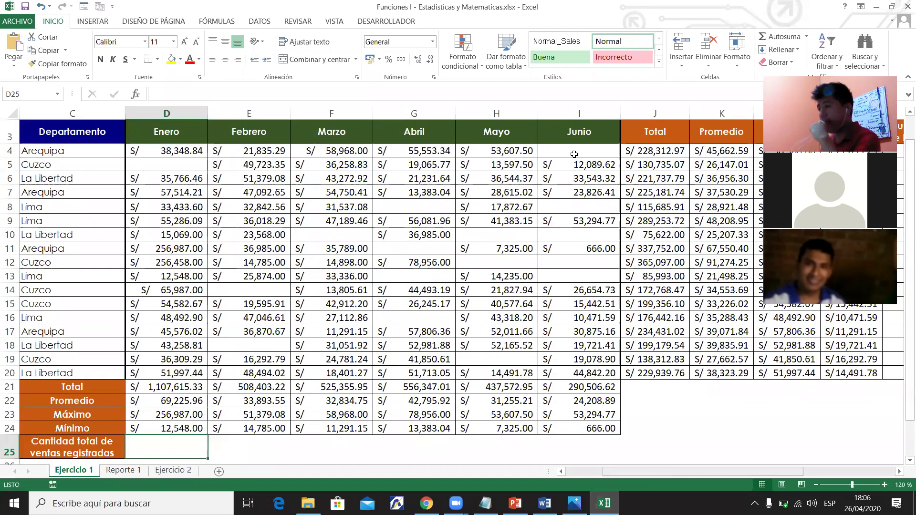
{"action": "scroll", "coordinate": [580, 158], "scroll_direction": "right", "scroll_amount": 4}
{"action": "left_click", "coordinate": [540, 158]}
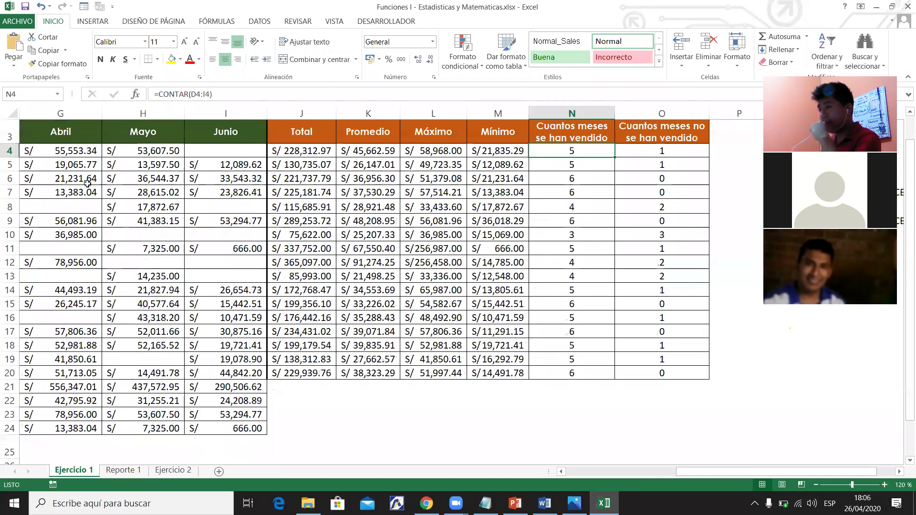
{"action": "left_click", "coordinate": [9, 152]}
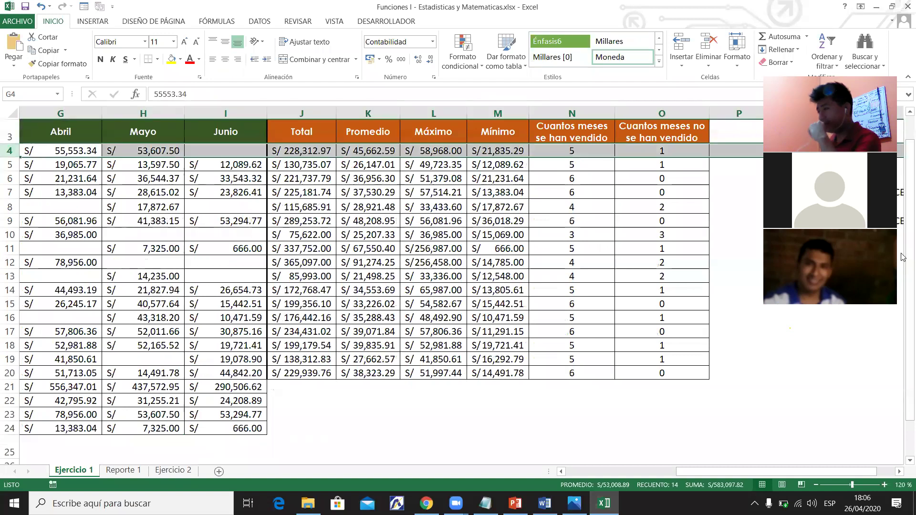
{"action": "scroll", "coordinate": [903, 263], "scroll_direction": "down", "scroll_amount": 1}
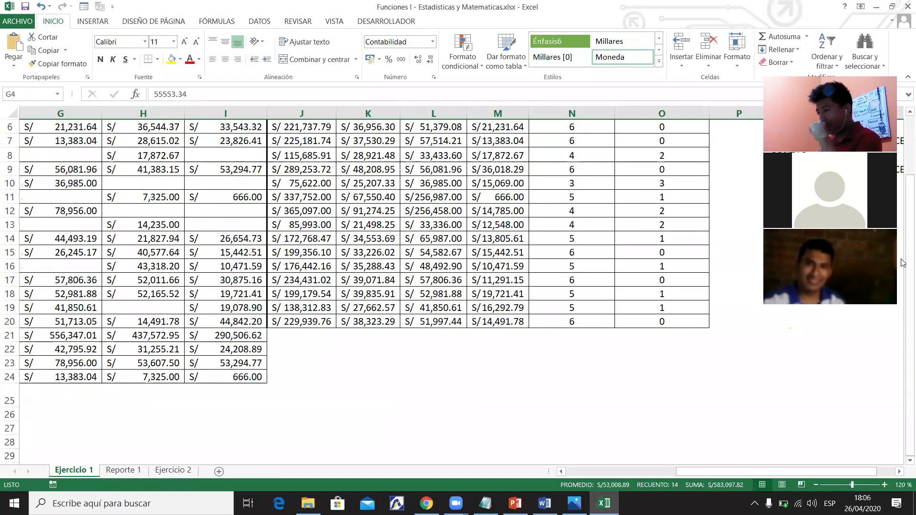
{"action": "left_click", "coordinate": [591, 471]}
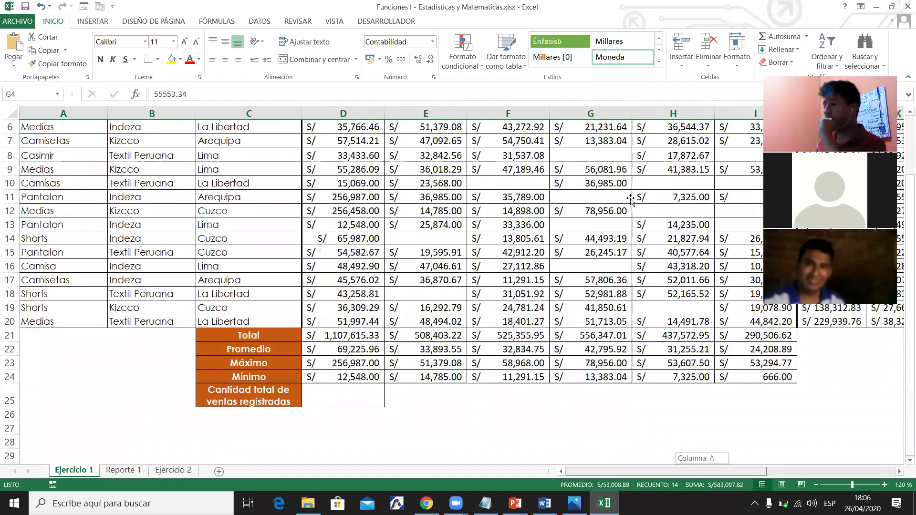
{"action": "left_click", "coordinate": [547, 181]}
{"action": "left_click_drag", "start_coordinate": [349, 155], "coordinate": [591, 321]}
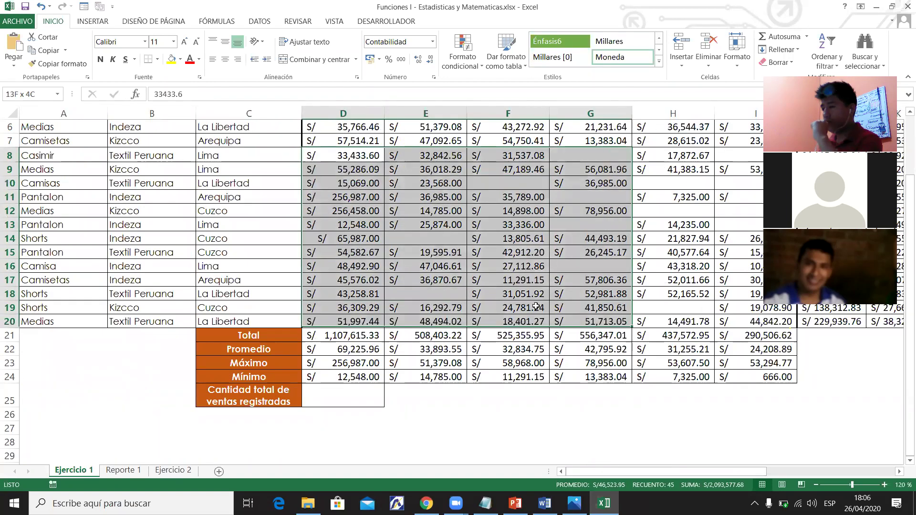
{"action": "left_click", "coordinate": [410, 229]}
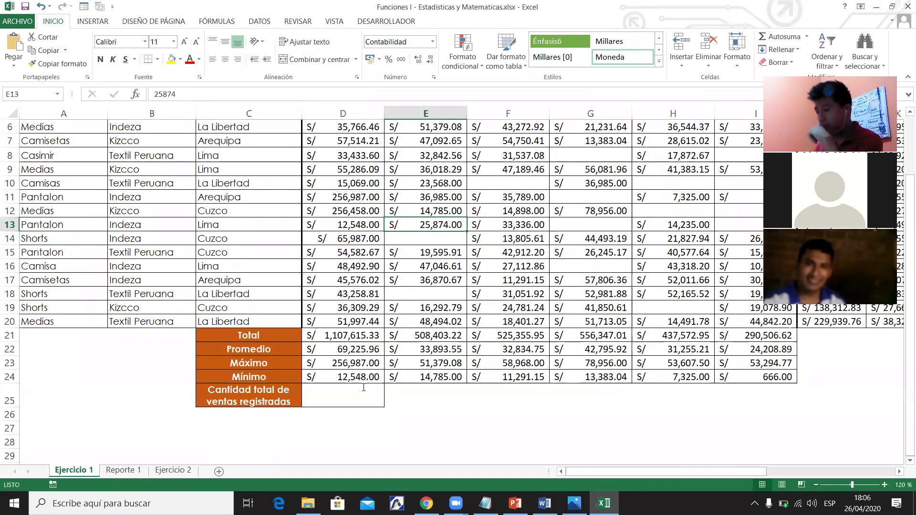
Enter =+CONTAR(D4:I20) in D25, showing 86, bold and vertically centred.
{"action": "left_click", "coordinate": [364, 388]}
{"action": "type", "text": "+cont"}
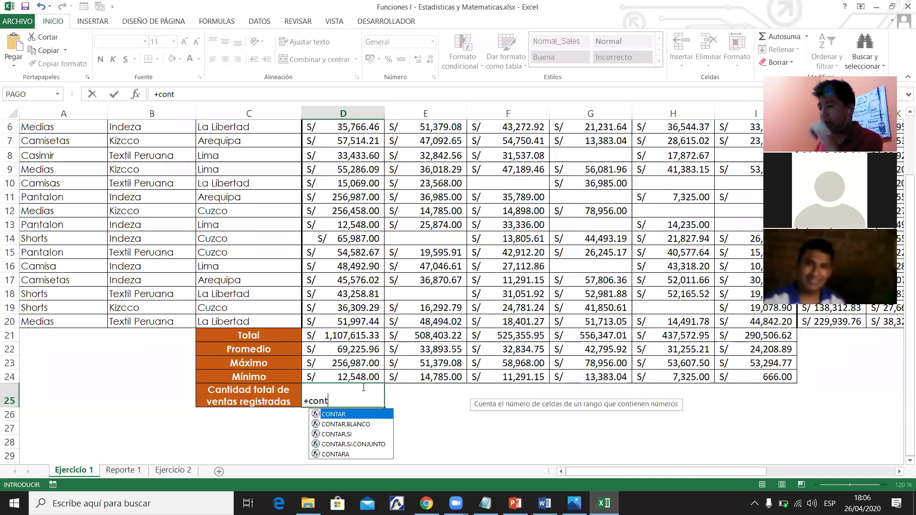
{"action": "key", "text": "Tab"}
{"action": "left_click_drag", "start_coordinate": [344, 321], "coordinate": [344, 112]}
{"action": "left_click_drag", "start_coordinate": [491, 190], "coordinate": [734, 163]}
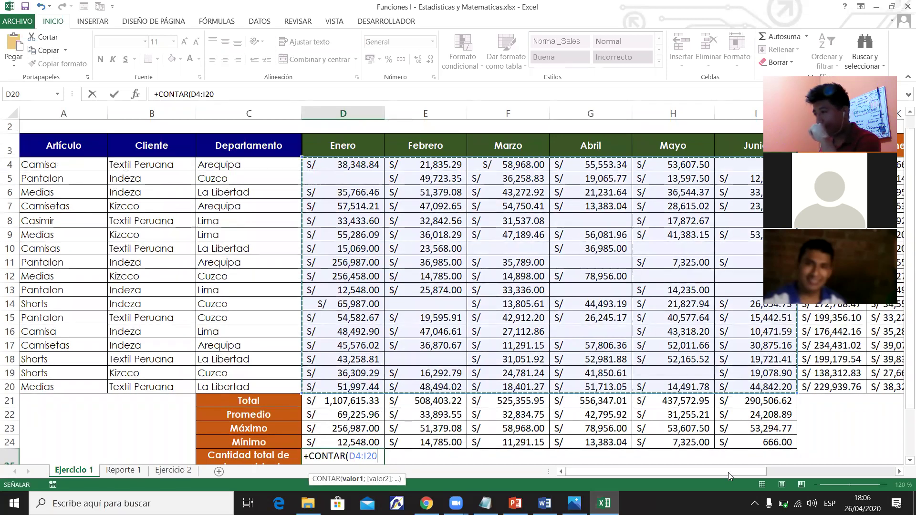
{"action": "scroll", "coordinate": [728, 472], "scroll_direction": "right", "scroll_amount": 2}
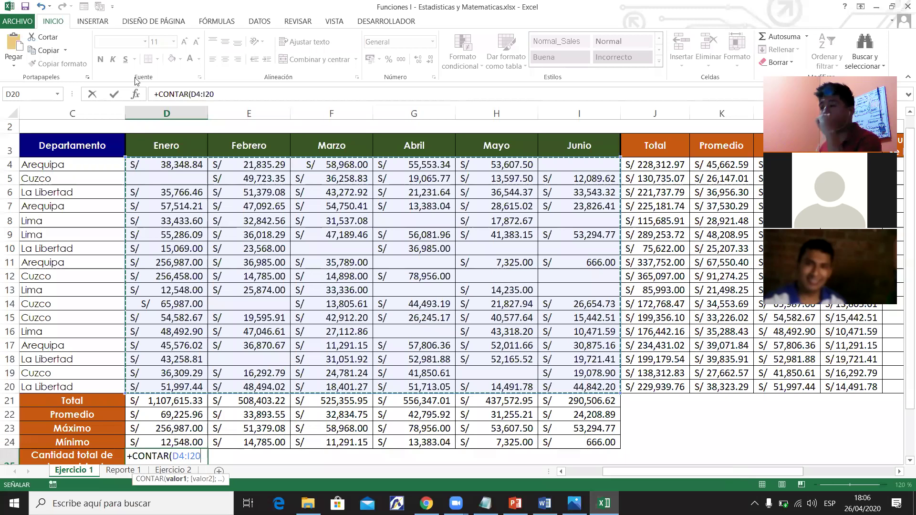
{"action": "key", "text": "ctrl+Return"}
{"action": "left_click", "coordinate": [227, 43]}
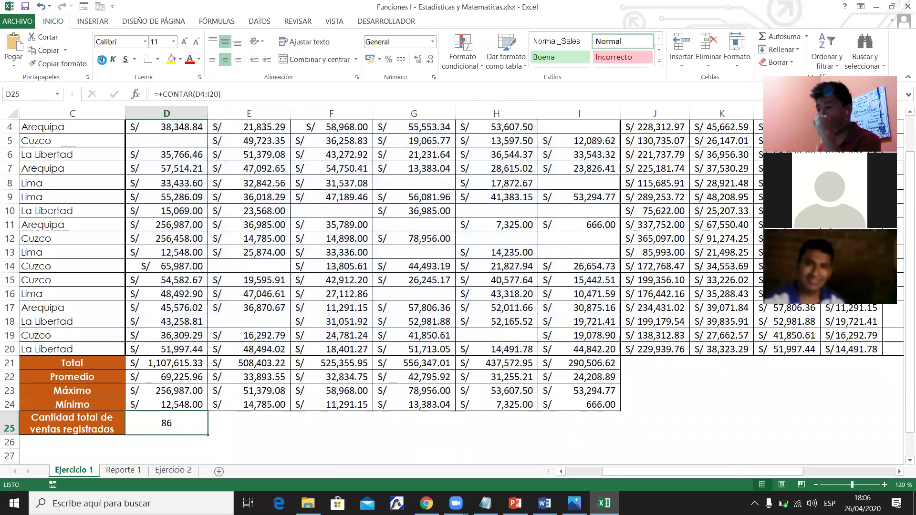
{"action": "left_click", "coordinate": [102, 60]}
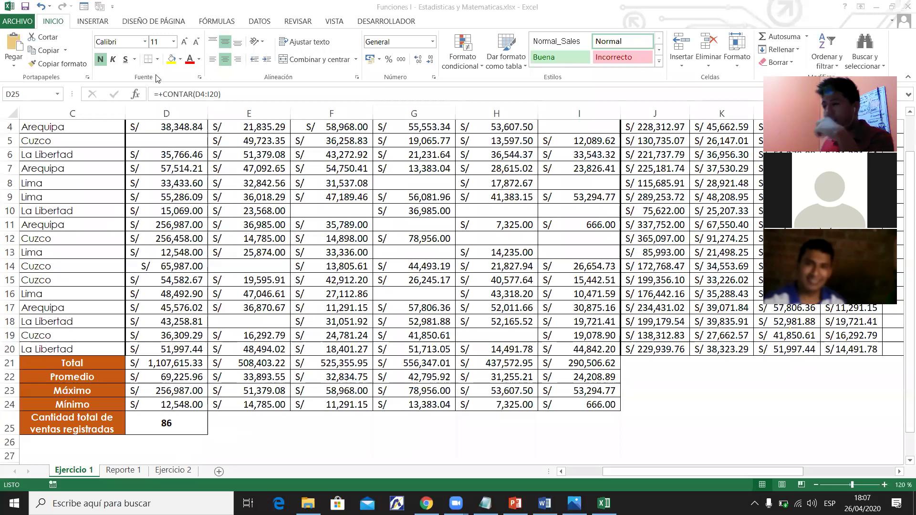
Give E25 all borders and enter =CONTAR.BLANCO(D4:I20), showing 16, centred horizontally.
{"action": "left_click", "coordinate": [158, 59]}
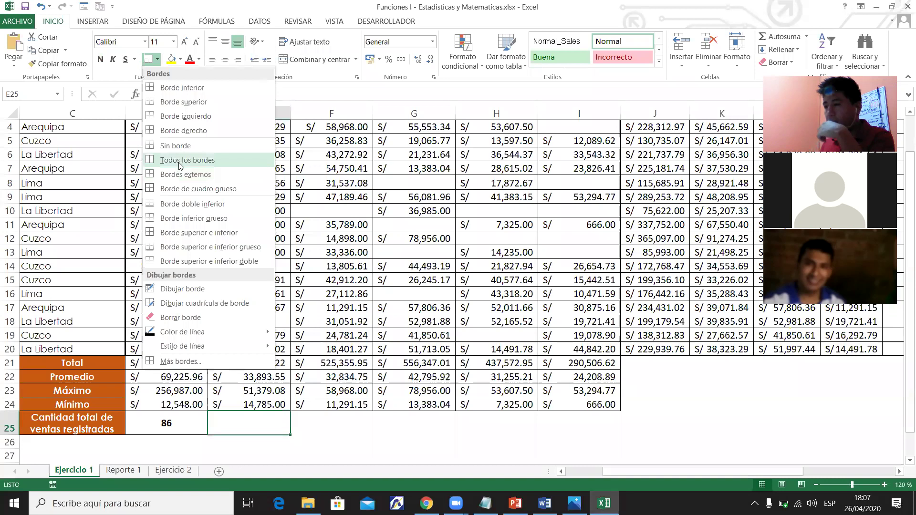
{"action": "left_click", "coordinate": [183, 163]}
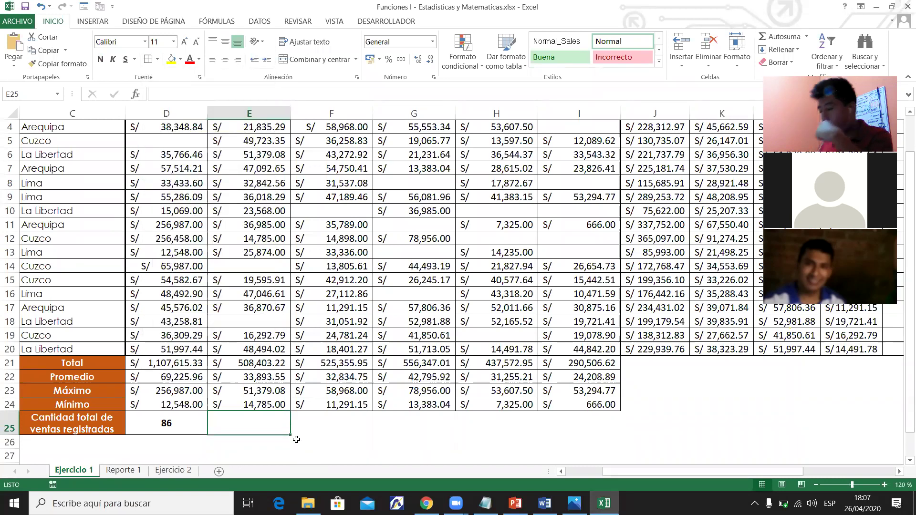
{"action": "type", "text": "=con"}
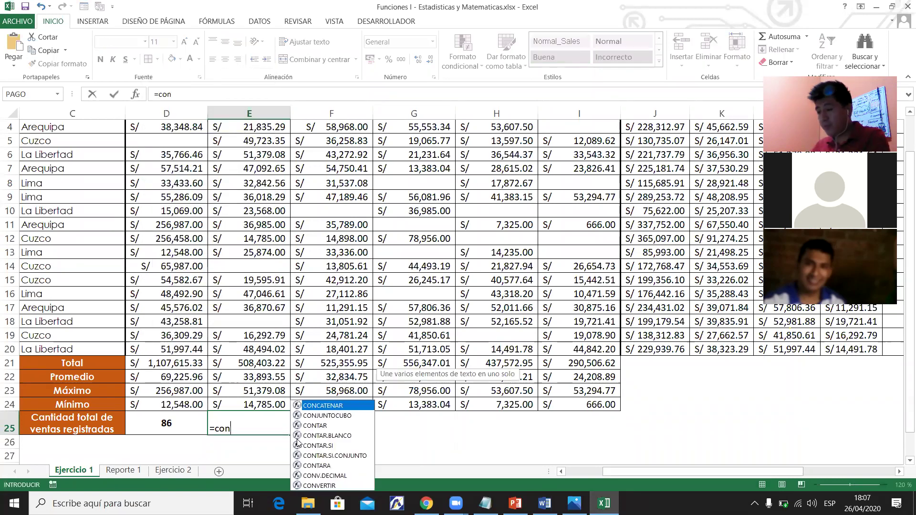
{"action": "key", "text": "Down"}
{"action": "key", "text": "Down"}
{"action": "key", "text": "Down"}
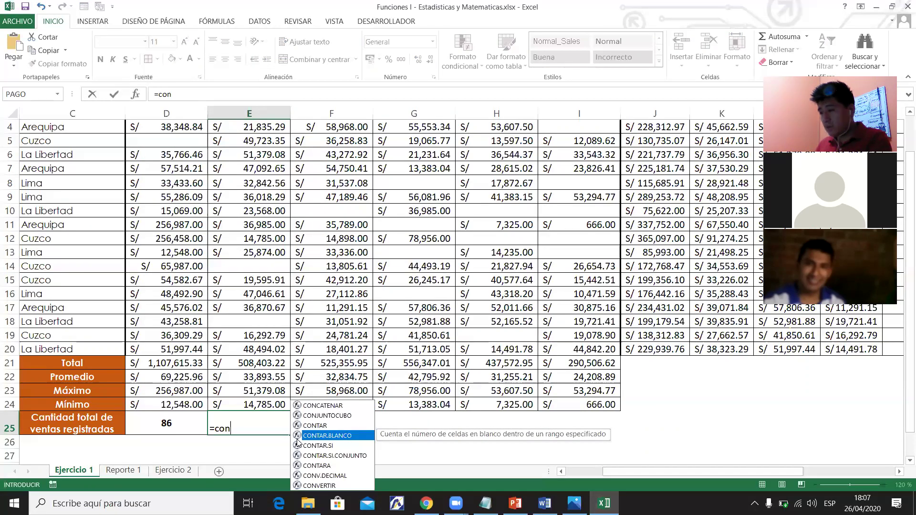
{"action": "double_click", "coordinate": [296, 436]}
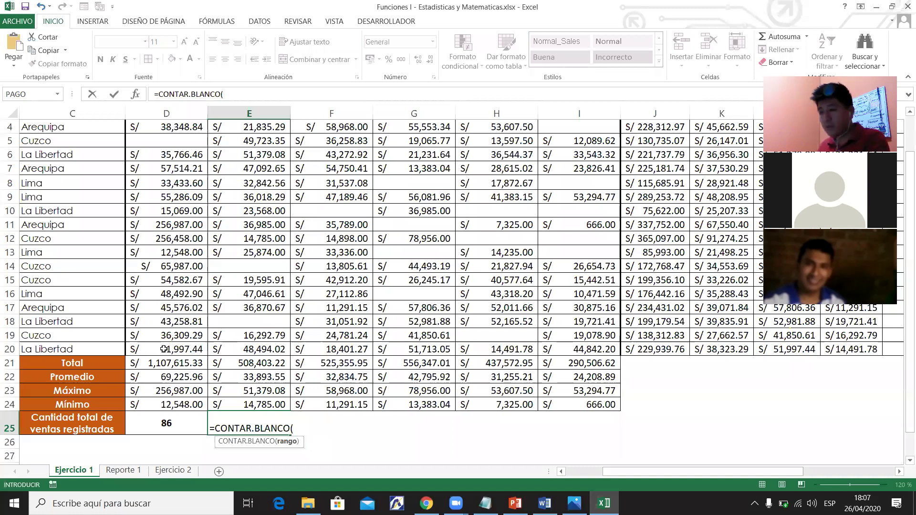
{"action": "left_click_drag", "start_coordinate": [167, 191], "coordinate": [168, 350]}
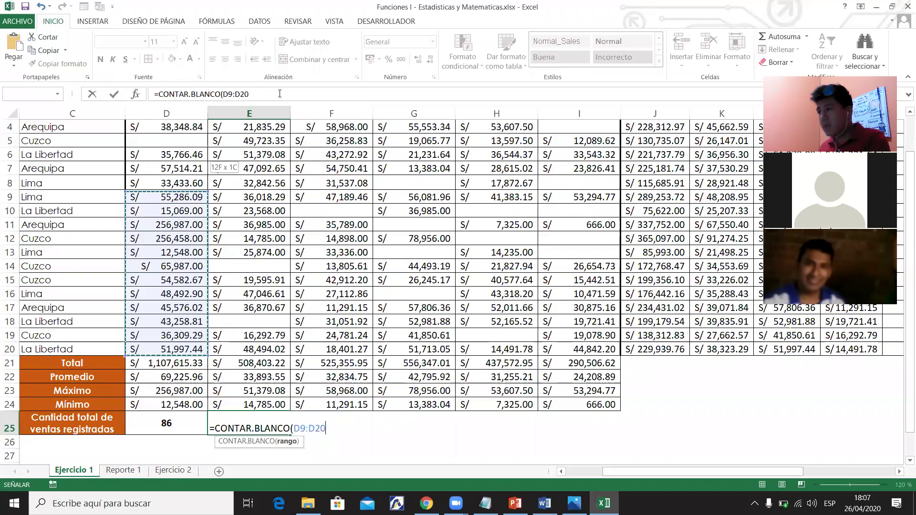
{"action": "left_click_drag", "start_coordinate": [167, 349], "coordinate": [580, 181]}
{"action": "type", "text": ")"}
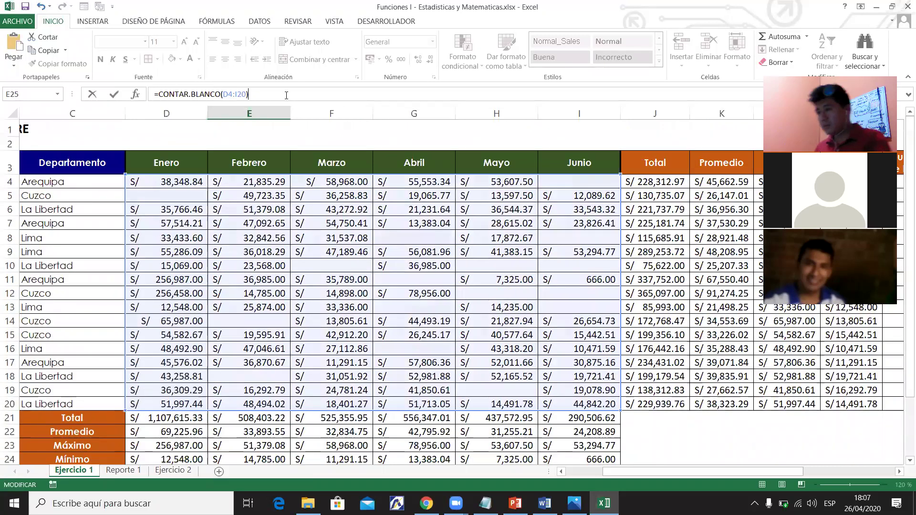
{"action": "key", "text": "Return"}
{"action": "key", "text": "Up"}
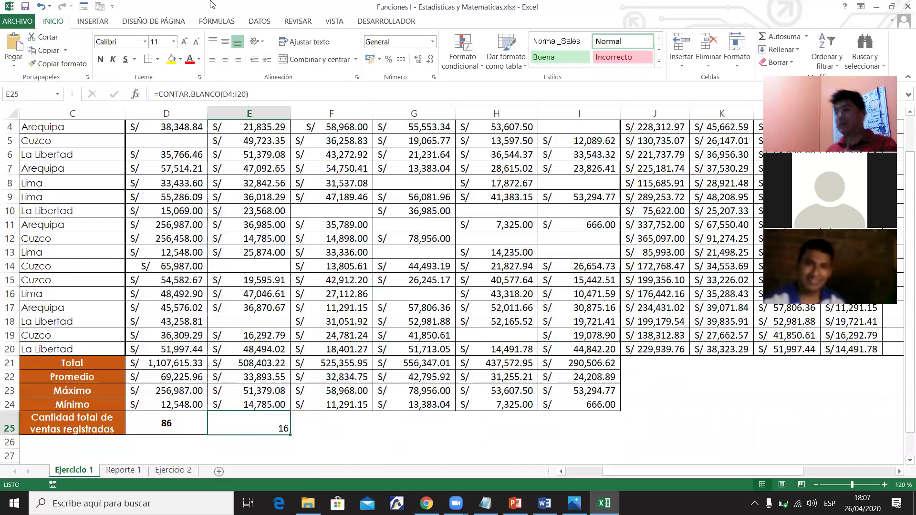
{"action": "left_click", "coordinate": [225, 59]}
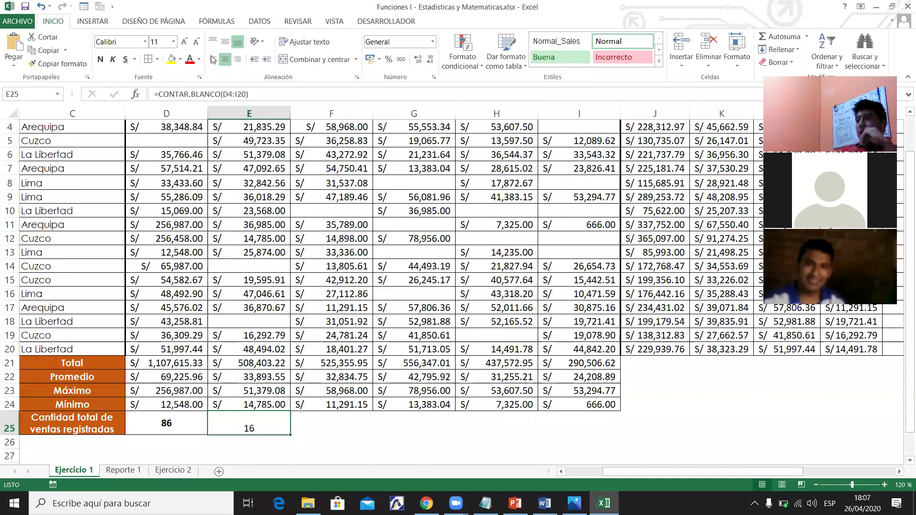
Make the 16 in E25 bold and vertically centred, with a red cell fill.
{"action": "left_click", "coordinate": [101, 60]}
{"action": "left_click", "coordinate": [228, 44]}
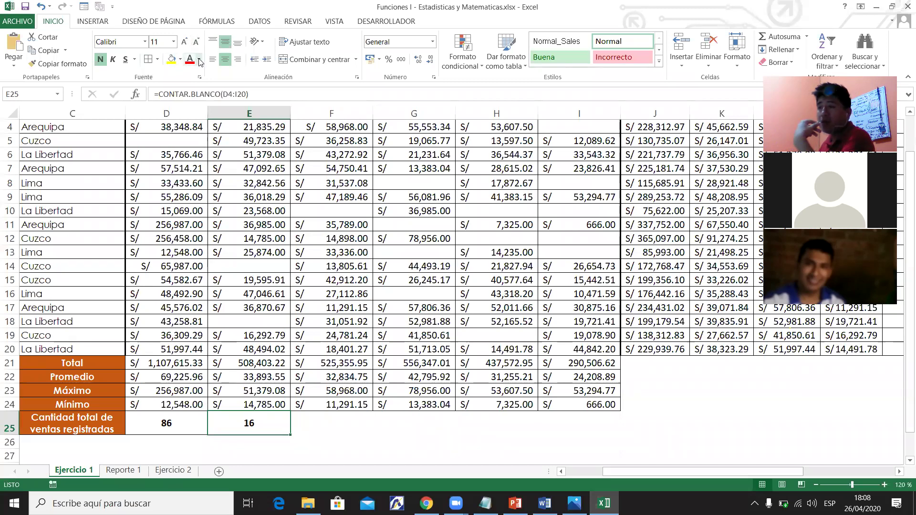
{"action": "left_click", "coordinate": [179, 60]}
{"action": "left_click", "coordinate": [179, 59]}
{"action": "left_click", "coordinate": [180, 60]}
{"action": "left_click", "coordinate": [180, 60]}
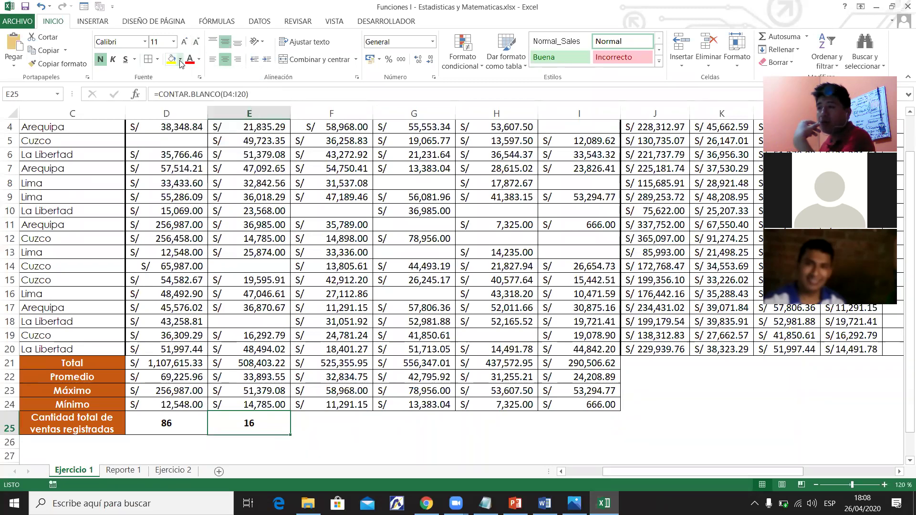
{"action": "left_click", "coordinate": [179, 60]}
{"action": "left_click", "coordinate": [178, 149]}
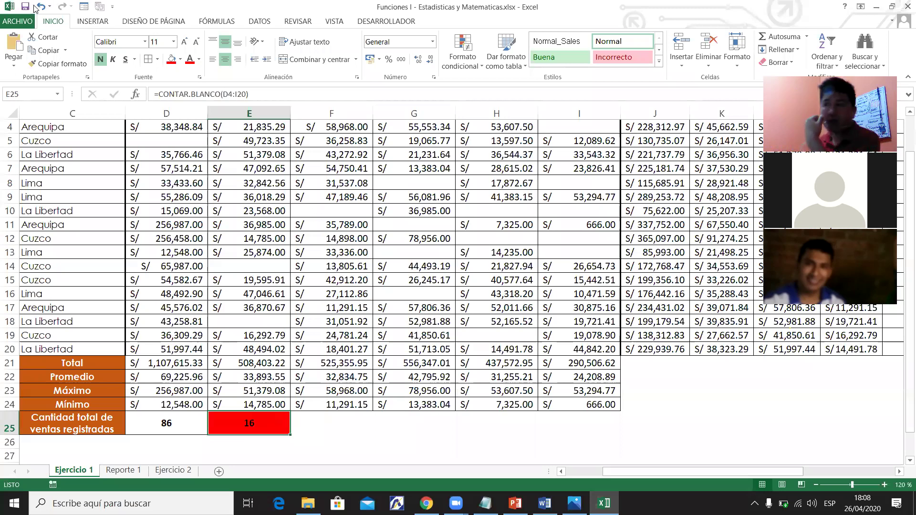
{"action": "left_click", "coordinate": [332, 252]}
{"action": "left_click_drag", "start_coordinate": [679, 473], "coordinate": [618, 470]}
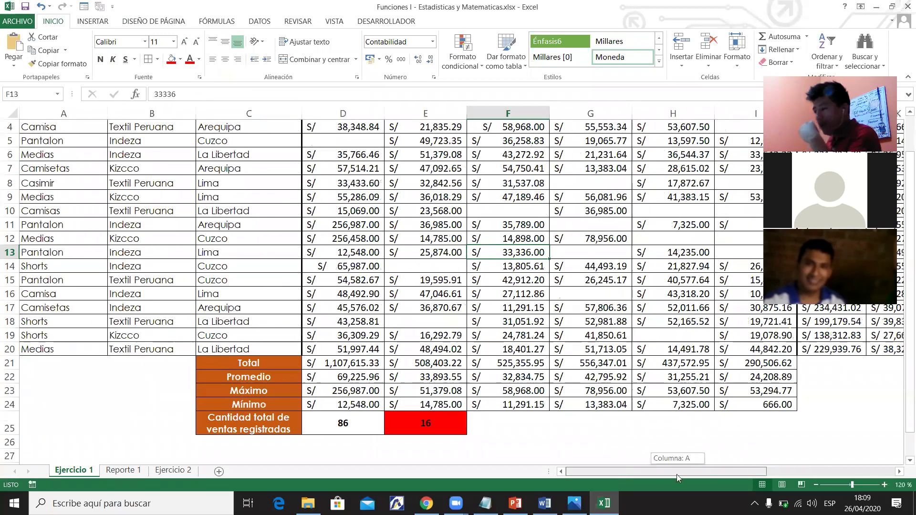
{"action": "scroll", "coordinate": [677, 477], "scroll_direction": "up", "scroll_amount": 1}
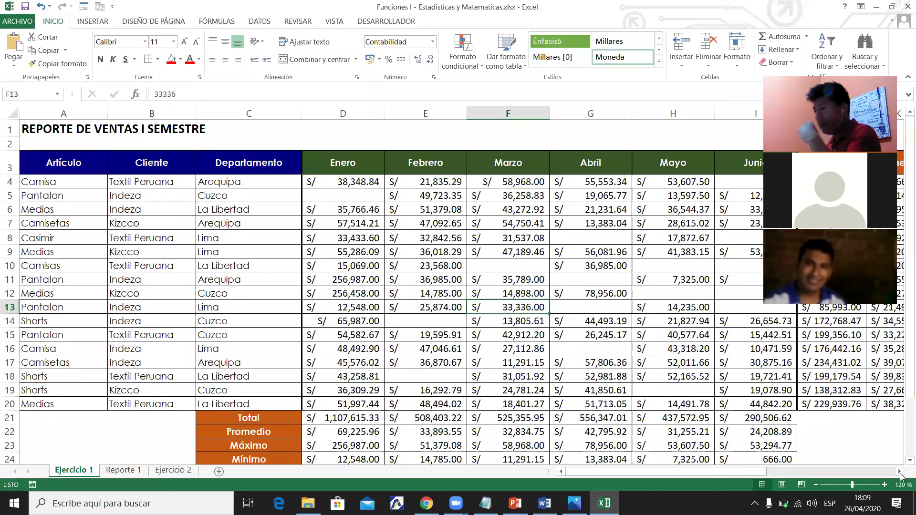
{"action": "left_click", "coordinate": [773, 472]}
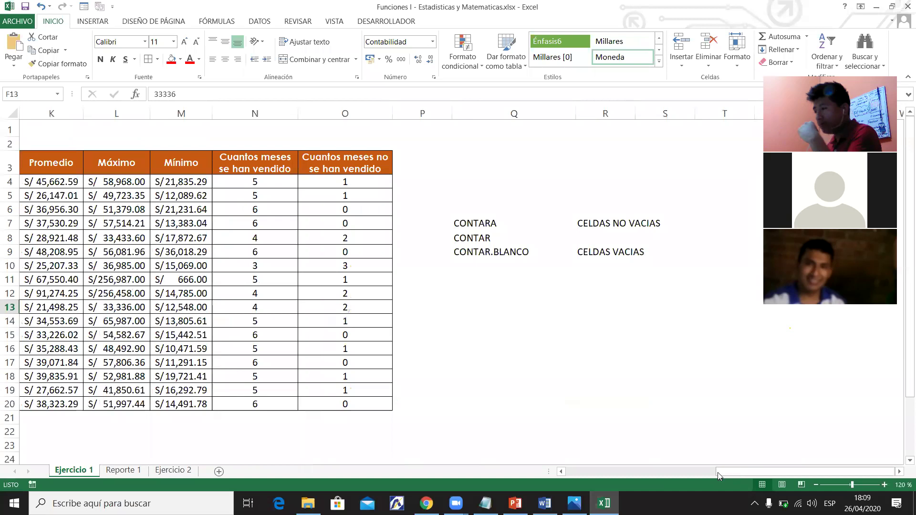
{"action": "left_click_drag", "start_coordinate": [678, 479], "coordinate": [590, 489]}
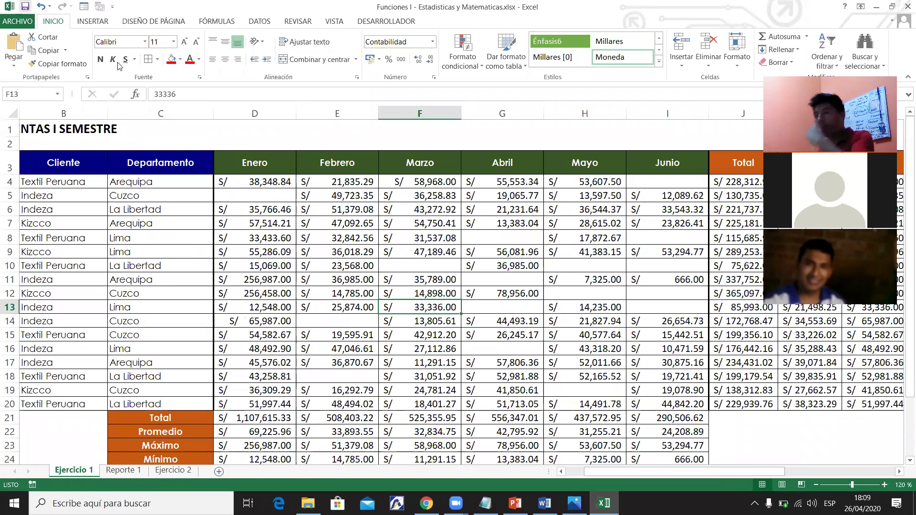
{"action": "key", "text": "Up"}
{"action": "key", "text": "Up"}
{"action": "key", "text": "Up"}
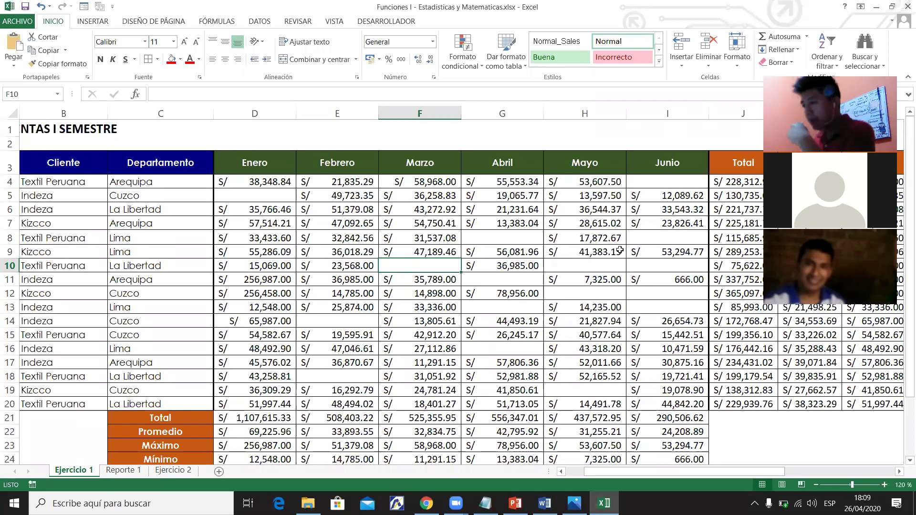
{"action": "left_click", "coordinate": [653, 238]}
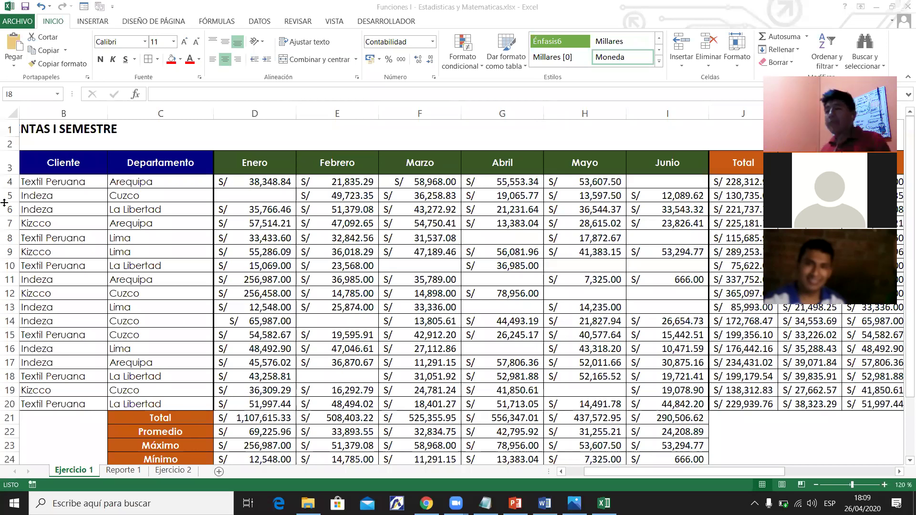
{"action": "left_click", "coordinate": [267, 223]}
{"action": "left_click_drag", "start_coordinate": [622, 473], "coordinate": [269, 306]}
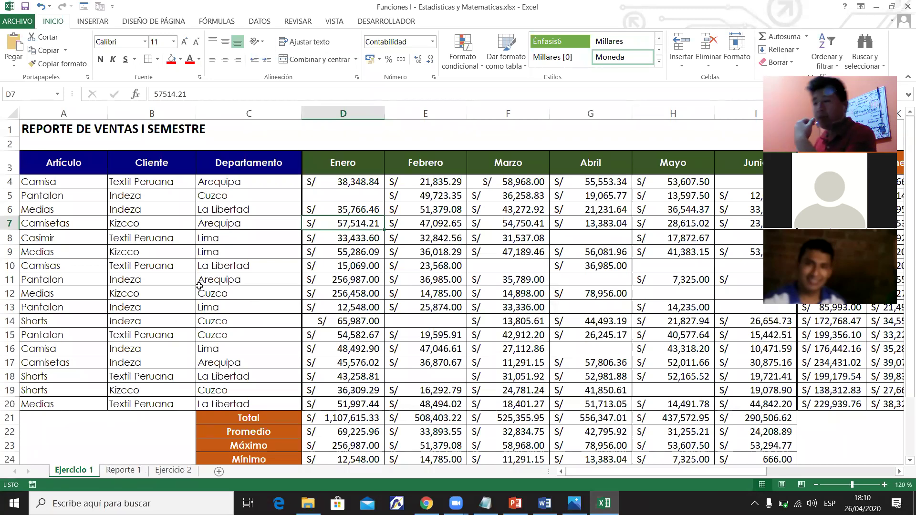
{"action": "left_click", "coordinate": [237, 264]}
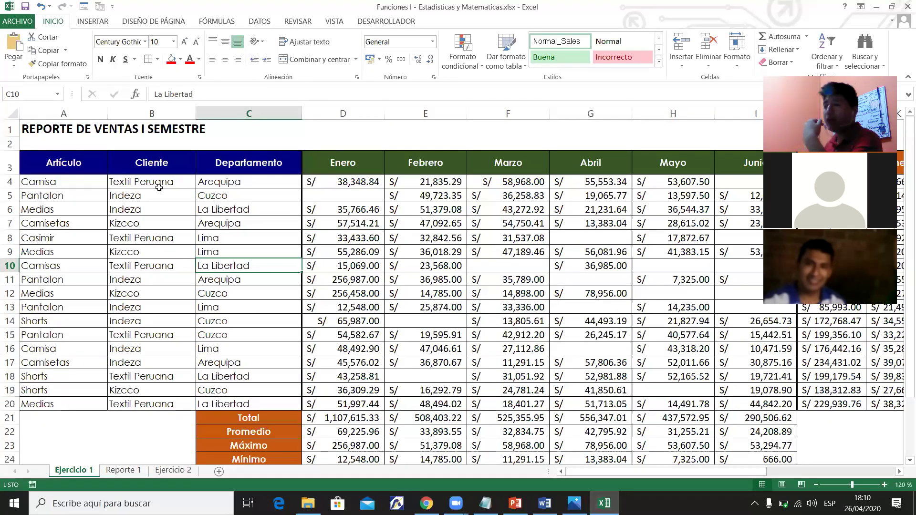
{"action": "left_click", "coordinate": [398, 256]}
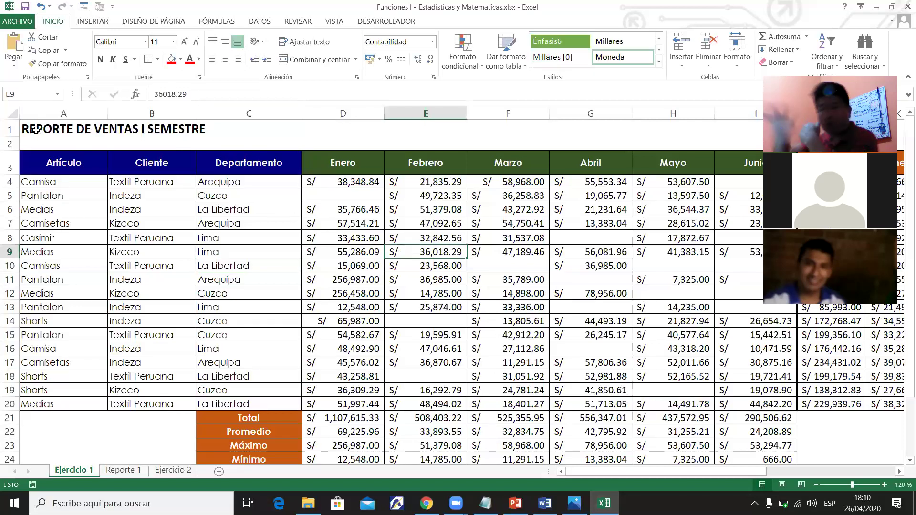
{"action": "left_click", "coordinate": [36, 130]}
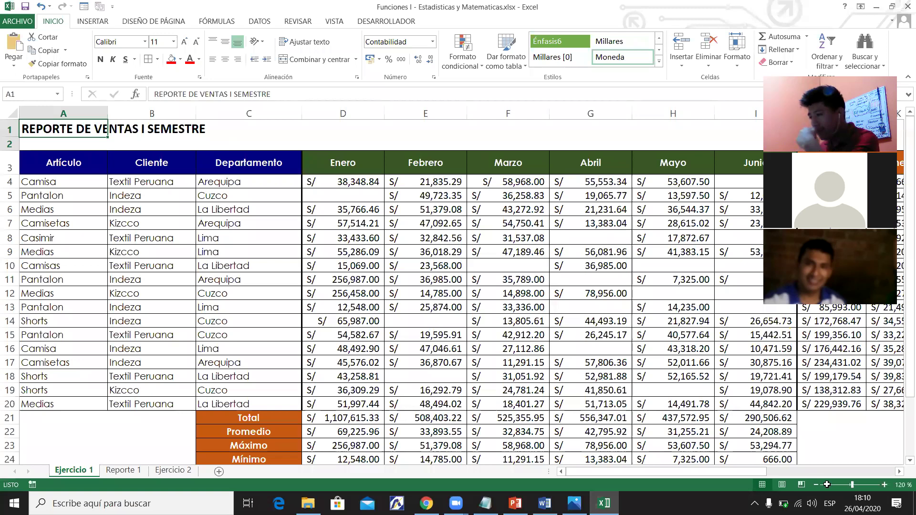
Select the report range A1:O28 and open the print preview.
{"action": "key", "text": "ctrl+shift+End"}
{"action": "left_click_drag", "start_coordinate": [827, 484], "coordinate": [737, 485]}
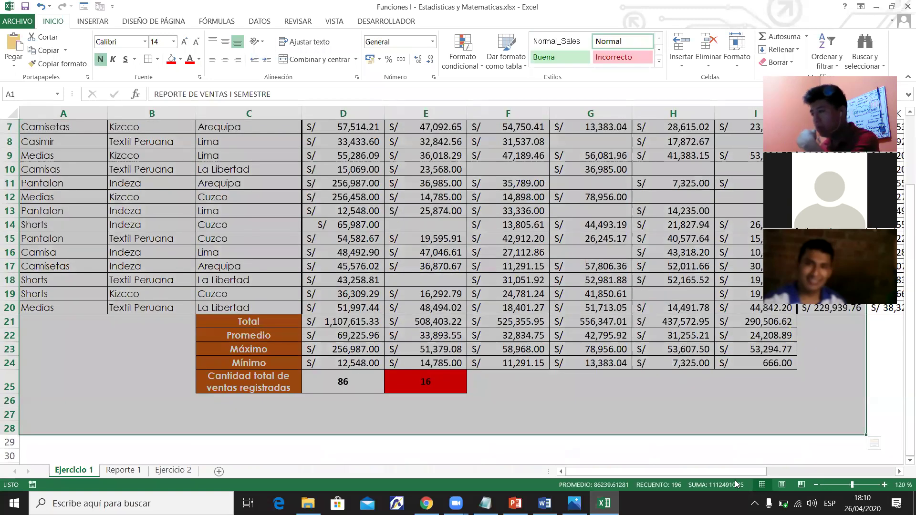
{"action": "scroll", "coordinate": [737, 484], "scroll_direction": "right", "scroll_amount": 3}
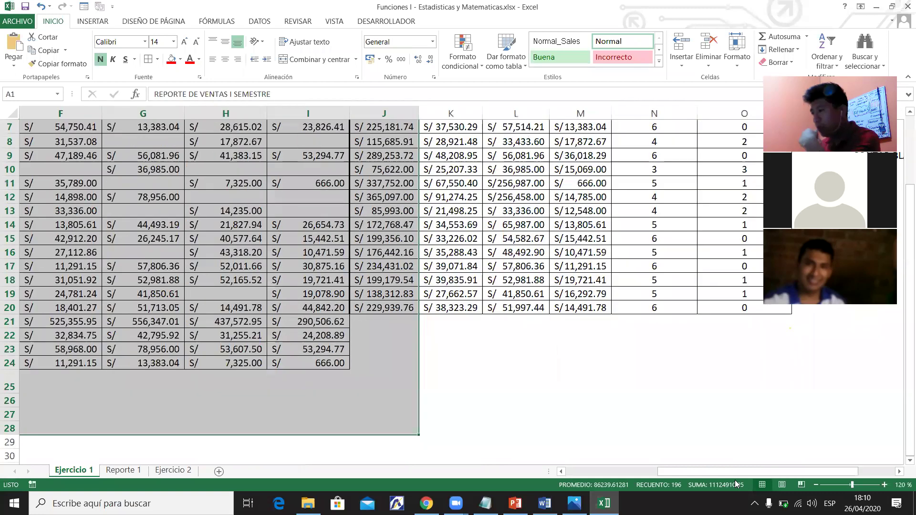
{"action": "key", "text": "shift+Right"}
{"action": "key", "text": "shift+Right"}
{"action": "key", "text": "shift+Right"}
{"action": "key", "text": "shift+Right"}
{"action": "key", "text": "shift+Right"}
{"action": "key", "text": "shift+Right"}
{"action": "key", "text": "shift+Right"}
{"action": "key", "text": "shift+Left"}
{"action": "key", "text": "shift+Left"}
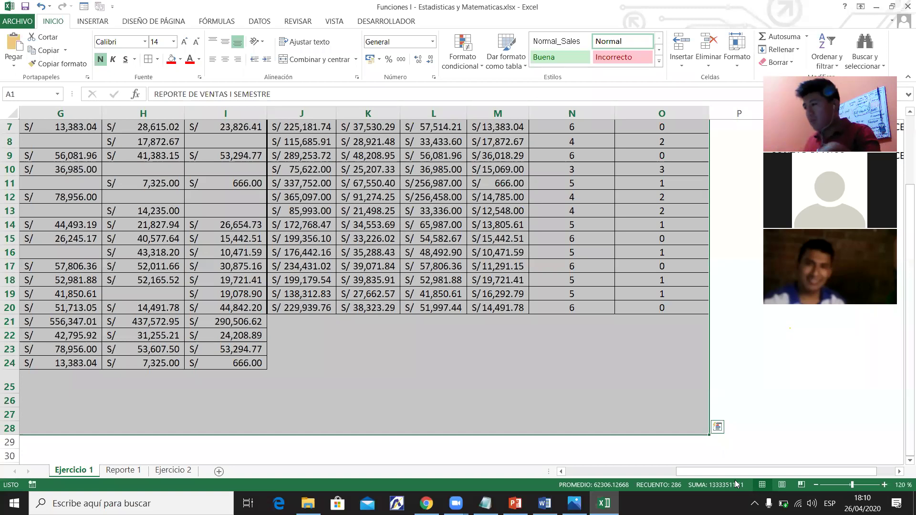
{"action": "key", "text": "ctrl+p"}
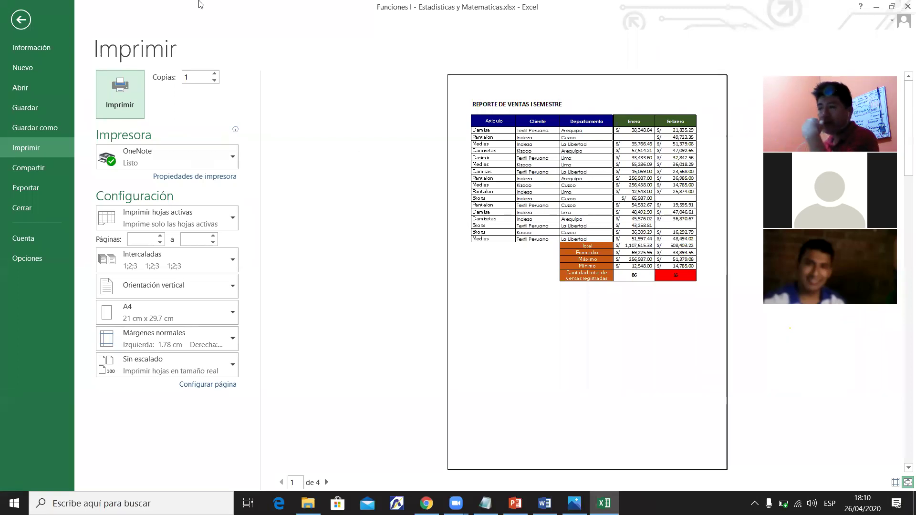
Set the print to Imprimir selección in landscape orientation.
{"action": "left_click", "coordinate": [201, 212]}
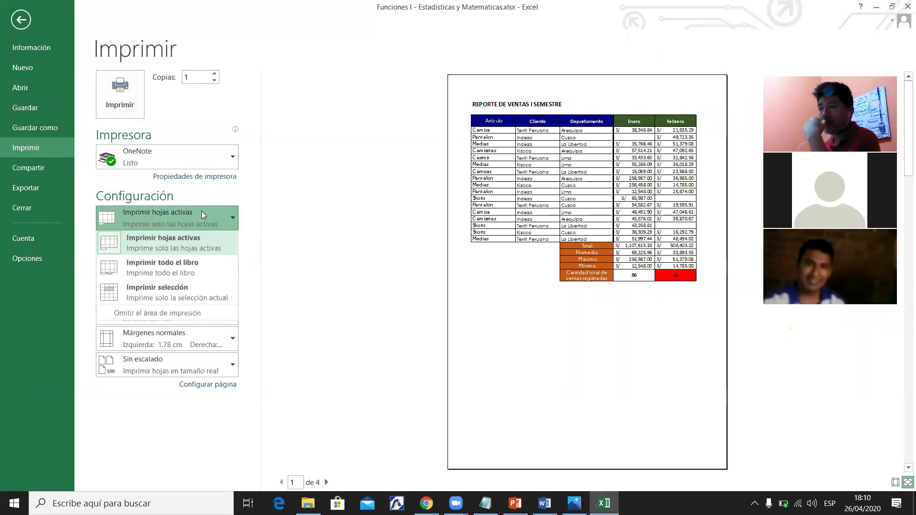
{"action": "left_click", "coordinate": [185, 292]}
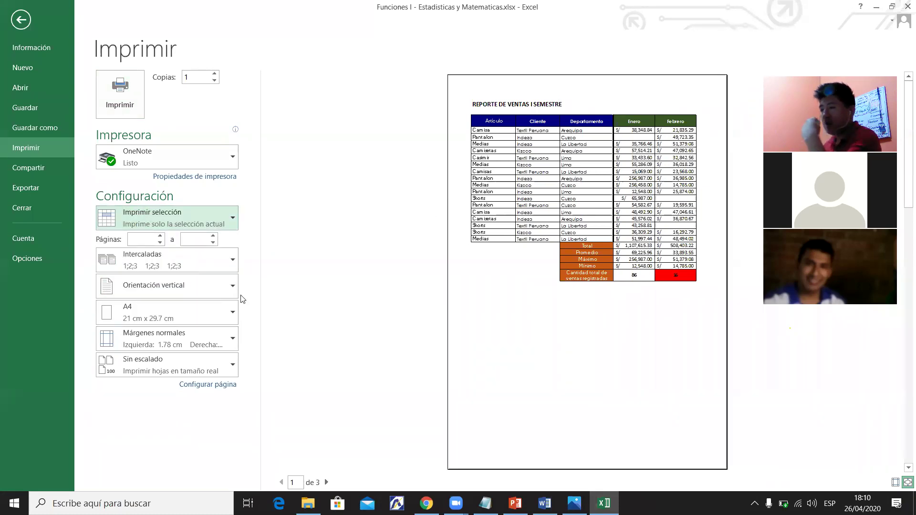
{"action": "left_click", "coordinate": [184, 292]}
{"action": "left_click", "coordinate": [184, 305]}
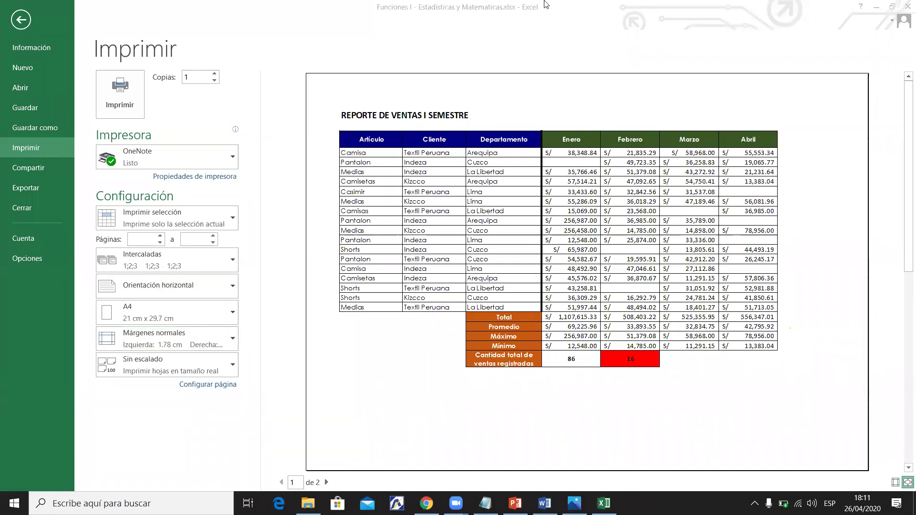
Leave the print preview and switch to the Reporte 1 sheet with Ctrl+PageDown.
{"action": "left_click", "coordinate": [21, 20]}
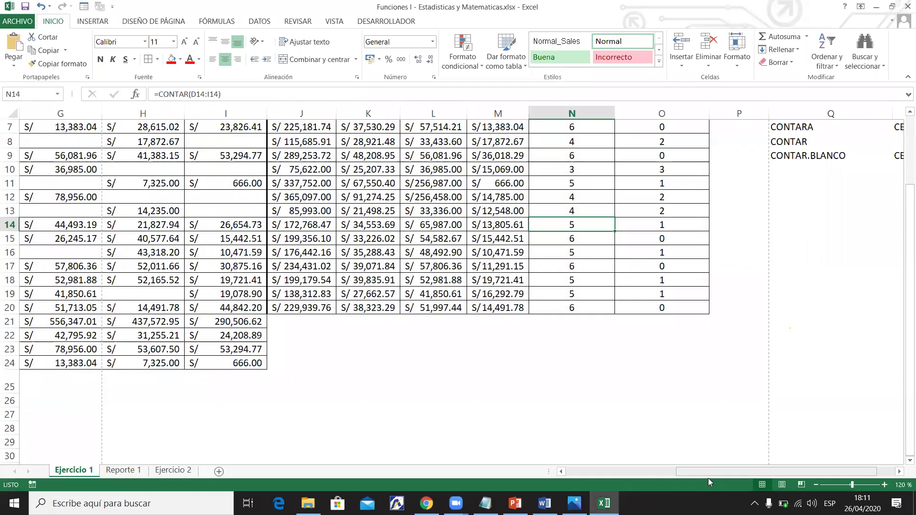
{"action": "scroll", "coordinate": [892, 243], "scroll_direction": "left", "scroll_amount": 6}
{"action": "scroll", "coordinate": [892, 244], "scroll_direction": "up", "scroll_amount": 1}
{"action": "scroll", "coordinate": [891, 244], "scroll_direction": "up", "scroll_amount": 2}
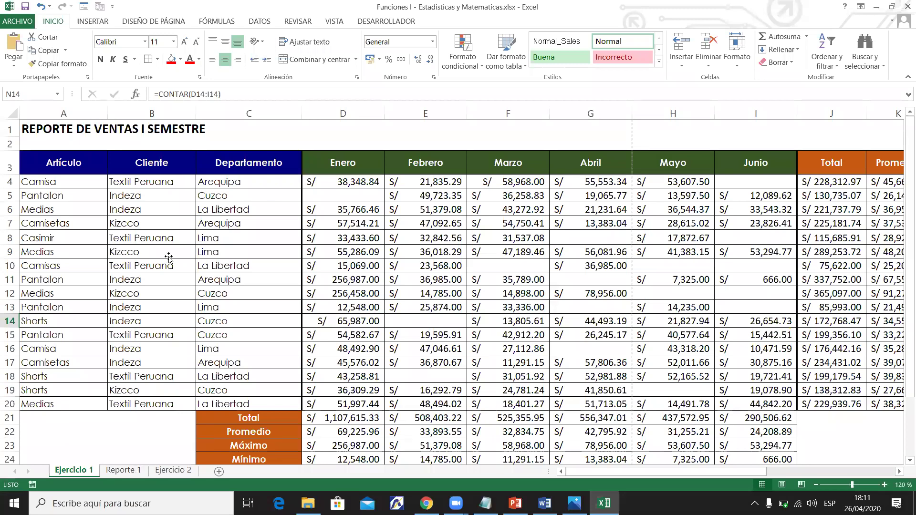
{"action": "key", "text": "ctrl+Page_Down"}
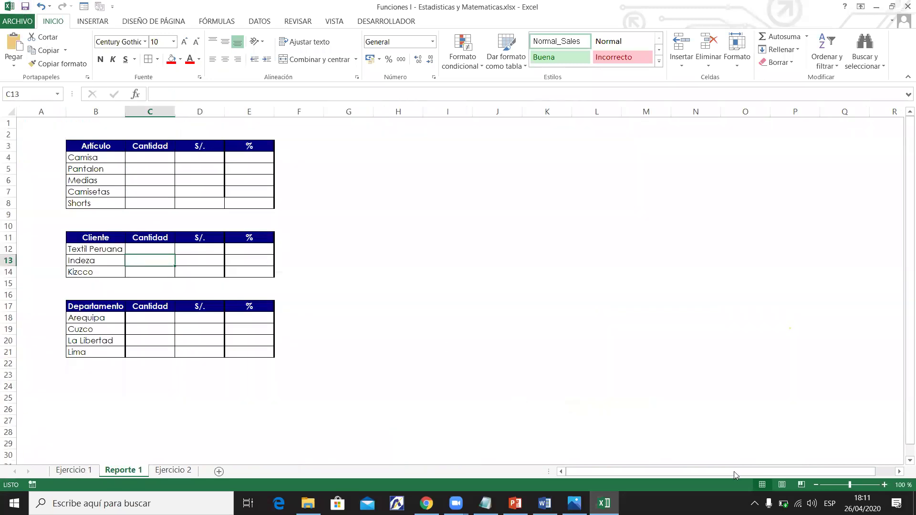
Zoom the Reporte 1 summary tables in to 130 %.
{"action": "left_click", "coordinate": [884, 485]}
{"action": "left_click", "coordinate": [884, 485]}
{"action": "left_click", "coordinate": [884, 485]}
{"action": "left_click", "coordinate": [575, 308]}
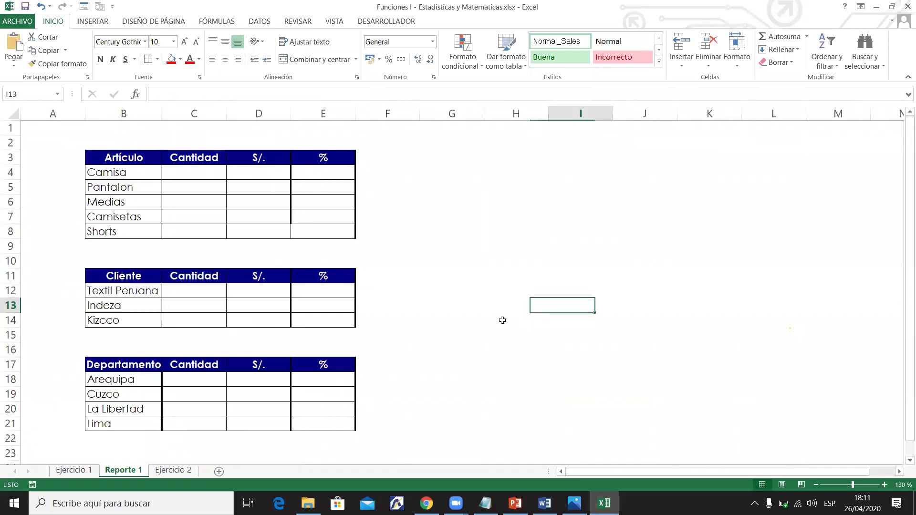
{"action": "left_click_drag", "start_coordinate": [903, 254], "coordinate": [903, 267]}
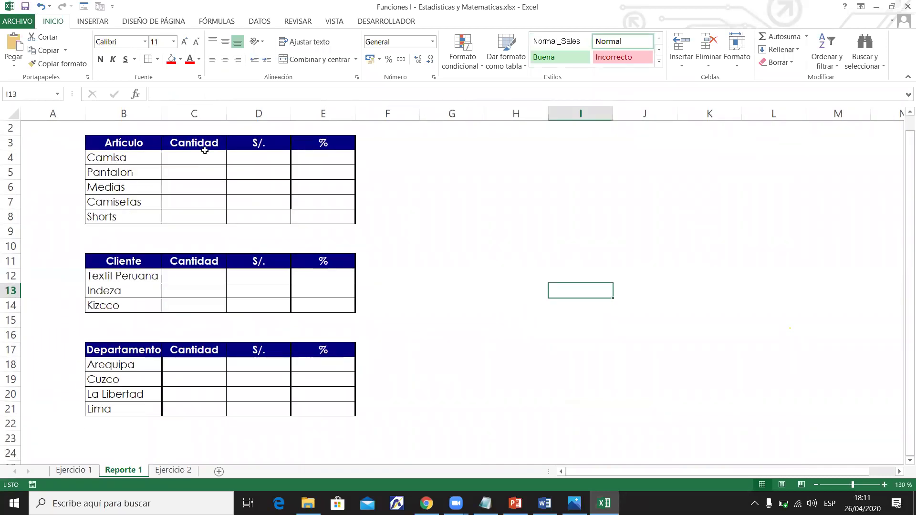
Select the Cantidad cells C4:C8 beside the article names, then bring up the Word syllabus.
{"action": "left_click", "coordinate": [195, 157]}
{"action": "left_click", "coordinate": [114, 158]}
{"action": "left_click", "coordinate": [166, 158]}
{"action": "left_click_drag", "start_coordinate": [139, 159], "coordinate": [193, 157]}
{"action": "left_click", "coordinate": [193, 156]}
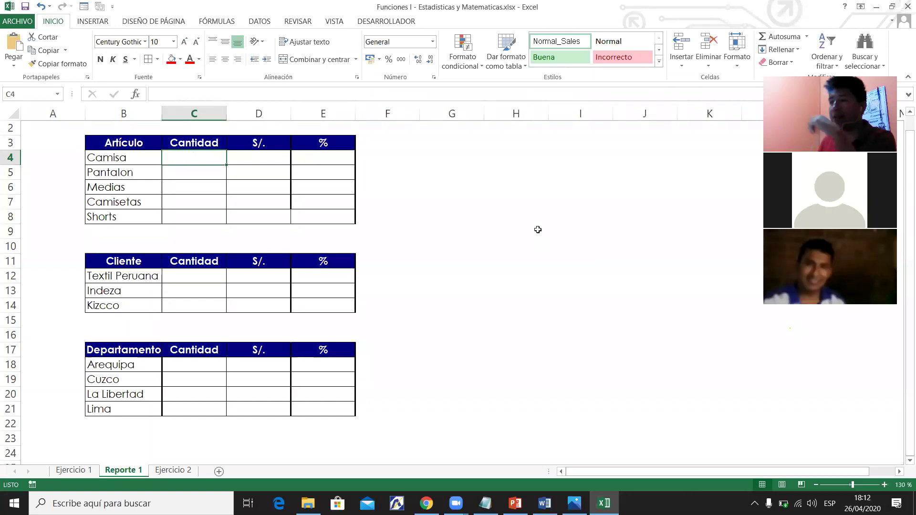
{"action": "left_click_drag", "start_coordinate": [120, 161], "coordinate": [200, 211]}
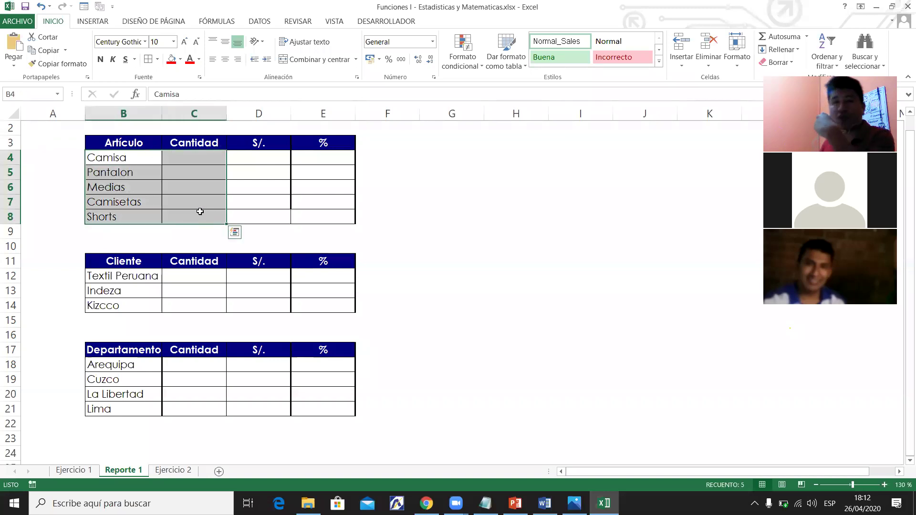
{"action": "left_click", "coordinate": [196, 190]}
{"action": "left_click", "coordinate": [199, 159]}
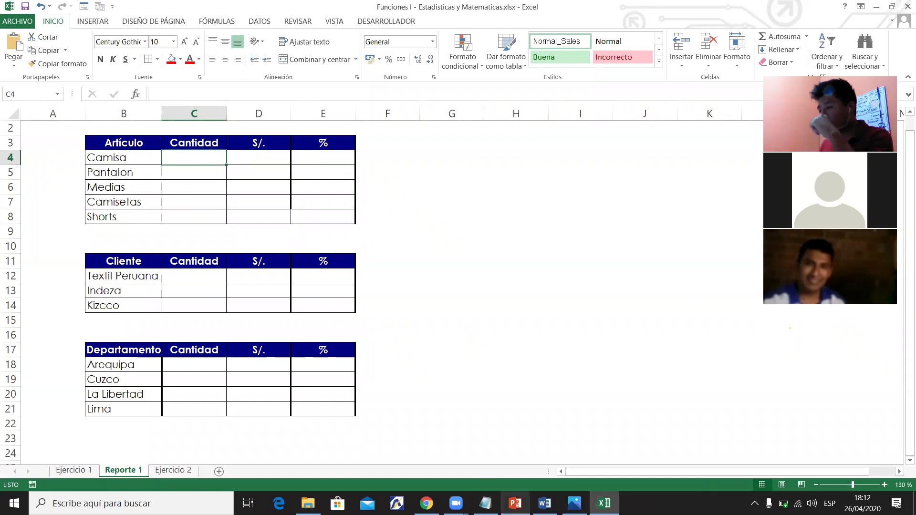
{"action": "left_click", "coordinate": [544, 503]}
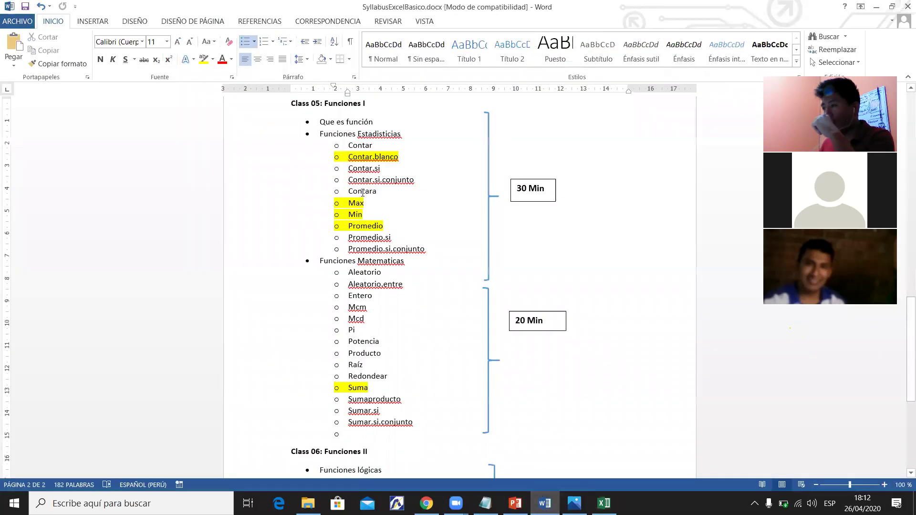
Highlight Contara and Contar in yellow in the syllabus, then return to Excel and save.
{"action": "left_click", "coordinate": [203, 58]}
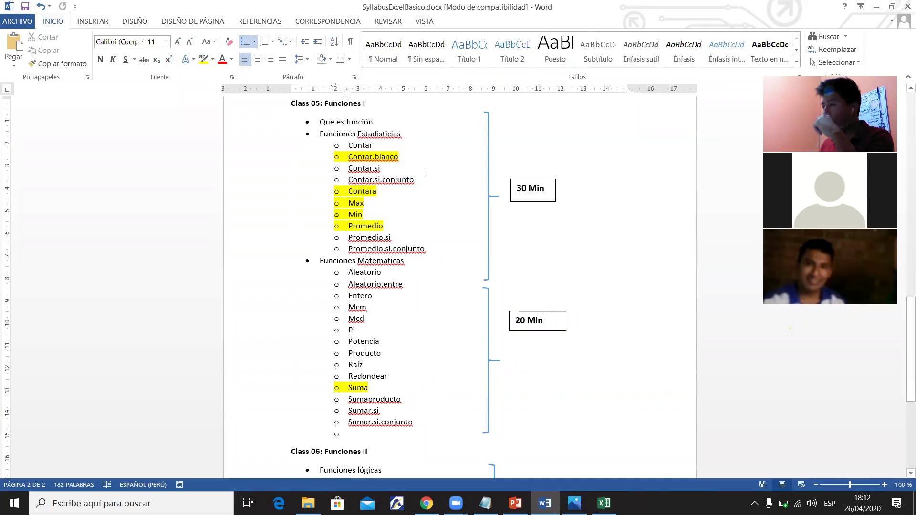
{"action": "double_click", "coordinate": [365, 147]}
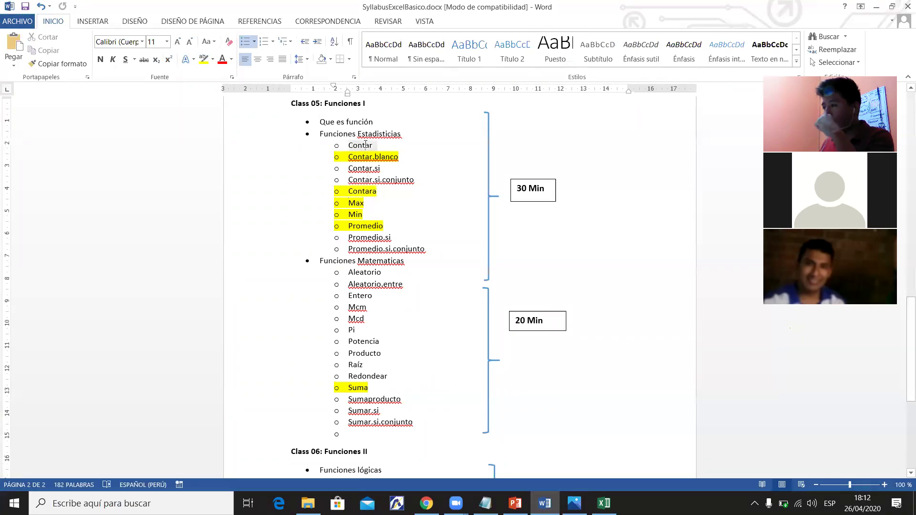
{"action": "left_click", "coordinate": [204, 59]}
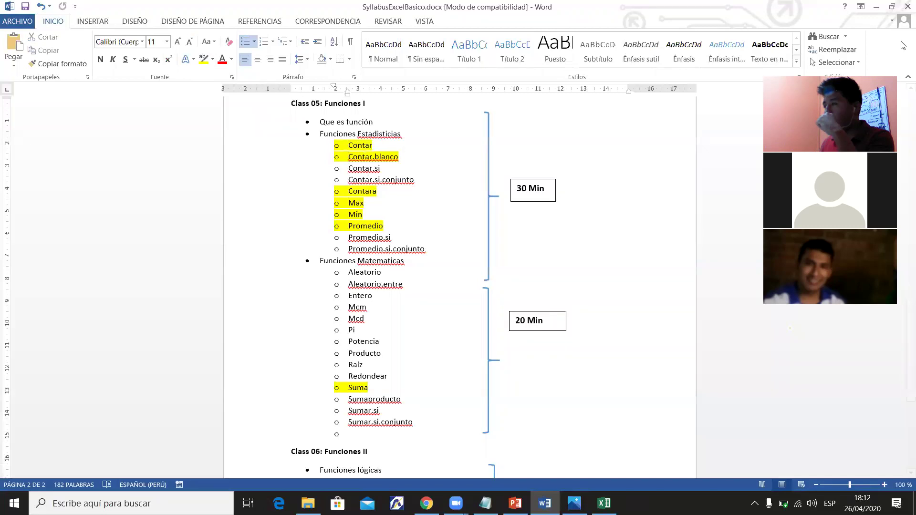
{"action": "left_click", "coordinate": [875, 8]}
{"action": "left_click", "coordinate": [27, 6]}
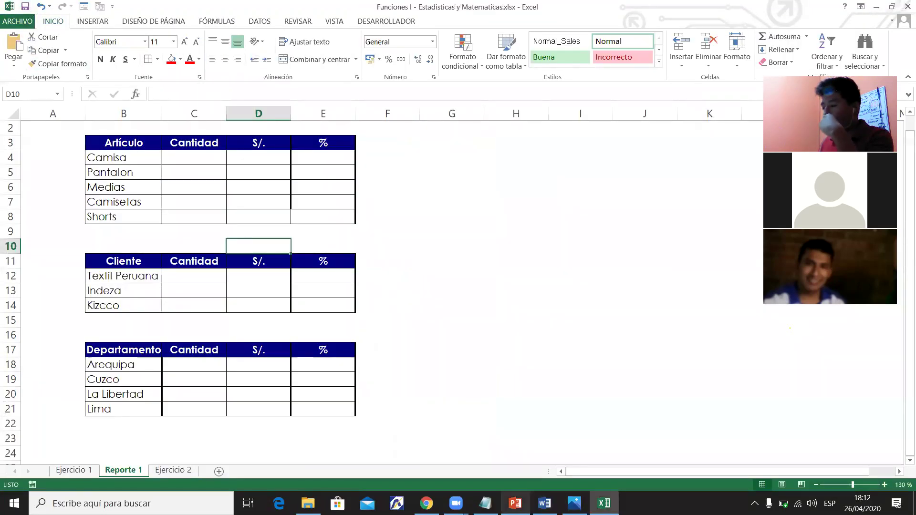
Switch to the Ejercicio 1 sheet and look over the article names in column A.
{"action": "left_click", "coordinate": [544, 504]}
{"action": "left_click", "coordinate": [544, 504]}
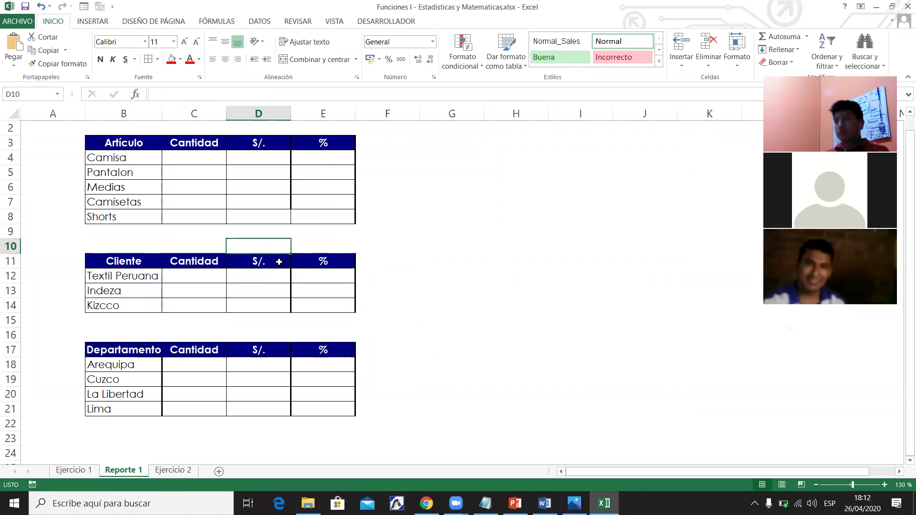
{"action": "left_click", "coordinate": [197, 157]}
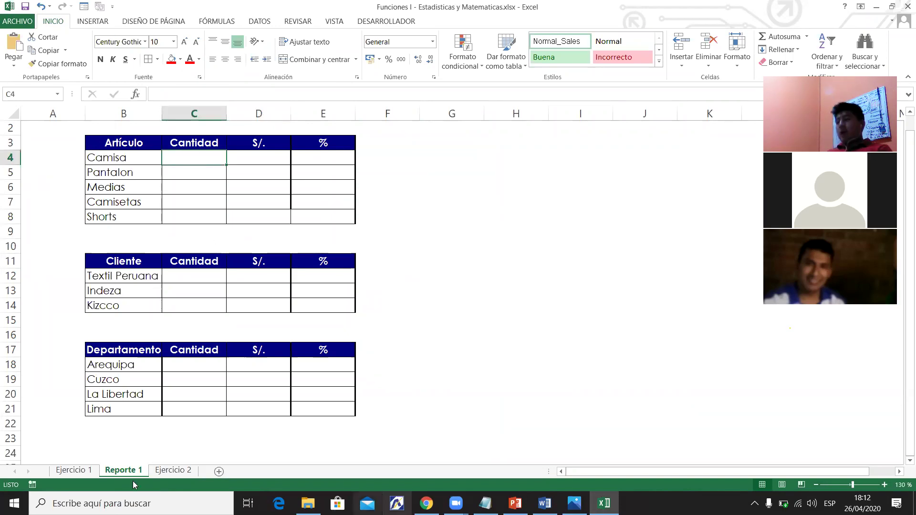
{"action": "left_click", "coordinate": [76, 471]}
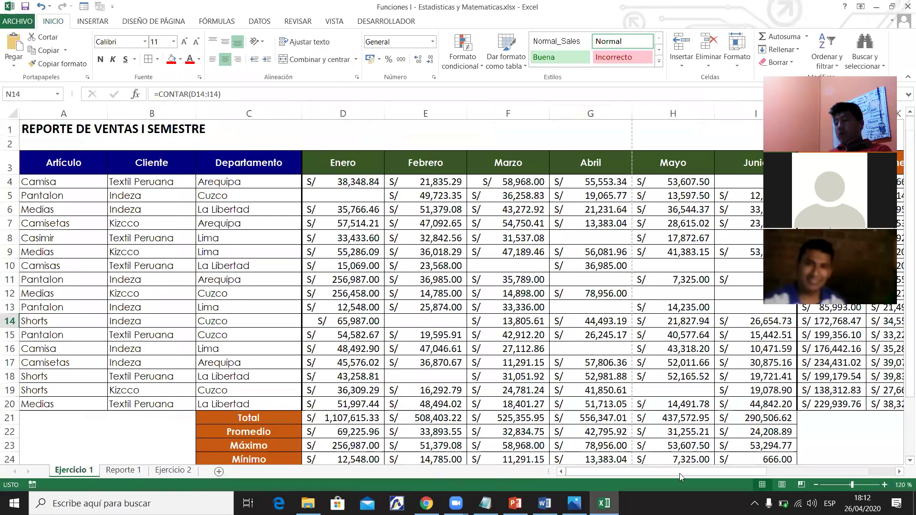
{"action": "left_click_drag", "start_coordinate": [70, 187], "coordinate": [78, 407]}
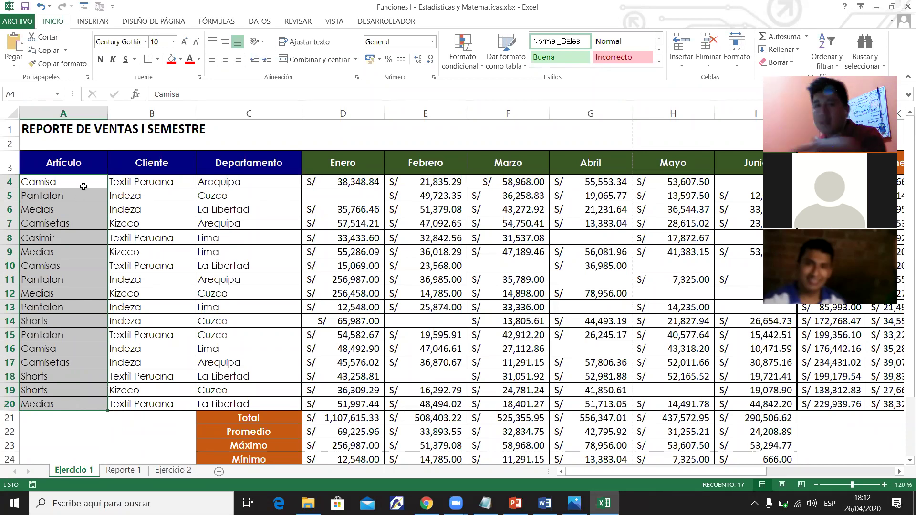
{"action": "left_click", "coordinate": [80, 186]}
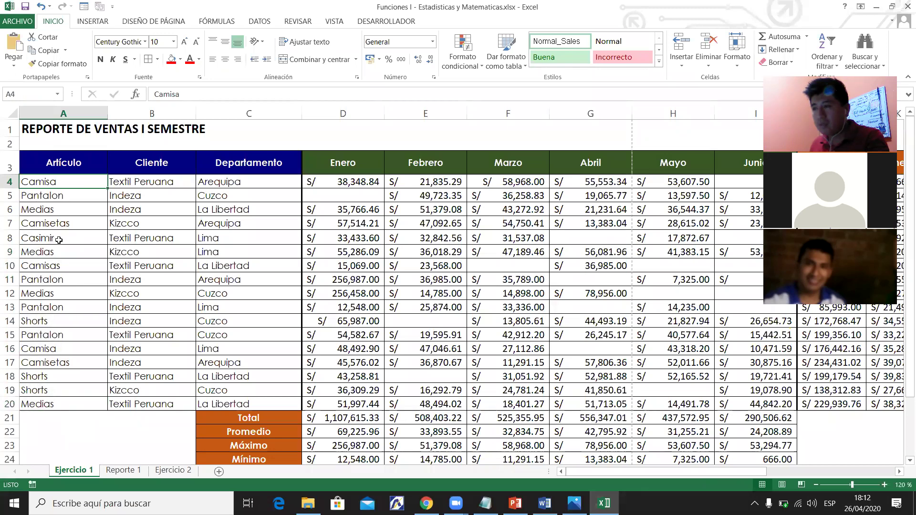
Correct cell A8 from Casimir to Camisa, comparing it with the Camisa in A4.
{"action": "double_click", "coordinate": [60, 240]}
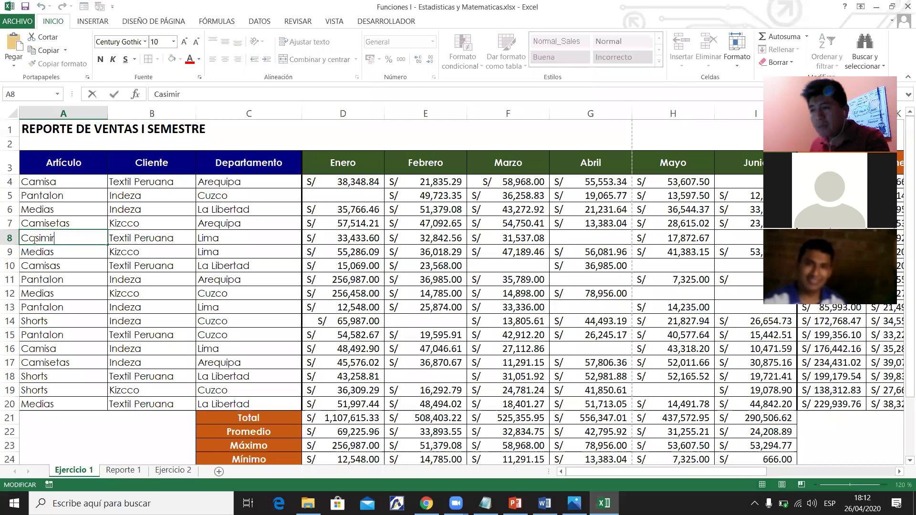
{"action": "key", "text": "BackSpace"}
{"action": "key", "text": "BackSpace"}
{"action": "key", "text": "BackSpace"}
{"action": "key", "text": "BackSpace"}
{"action": "key", "text": "BackSpace"}
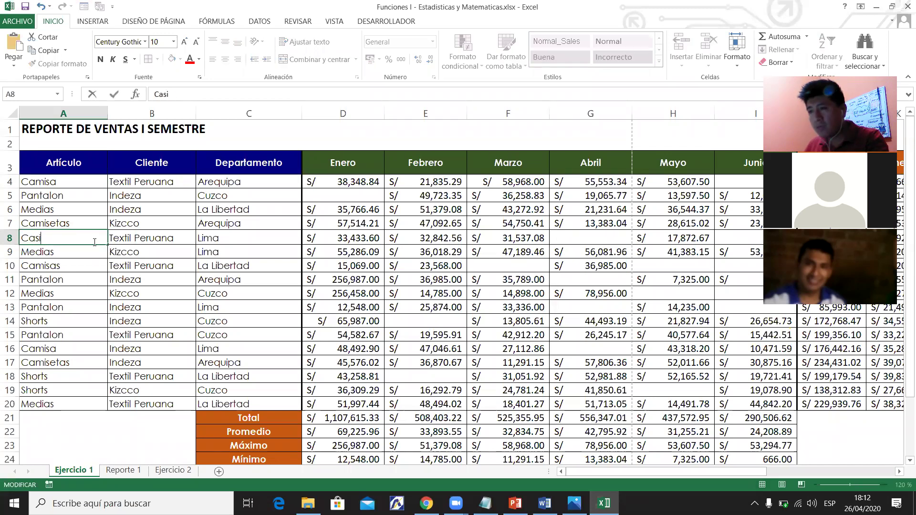
{"action": "type", "text": "misa"}
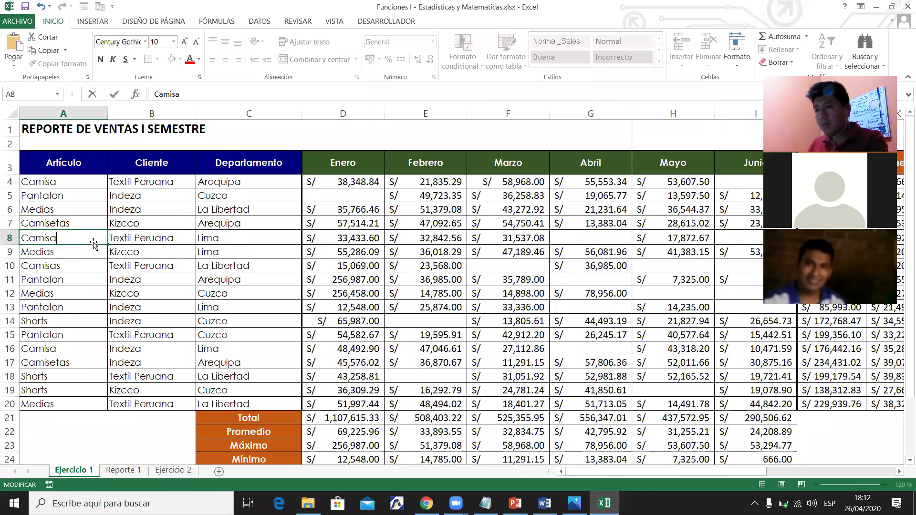
{"action": "key", "text": "Return"}
{"action": "key", "text": "Up"}
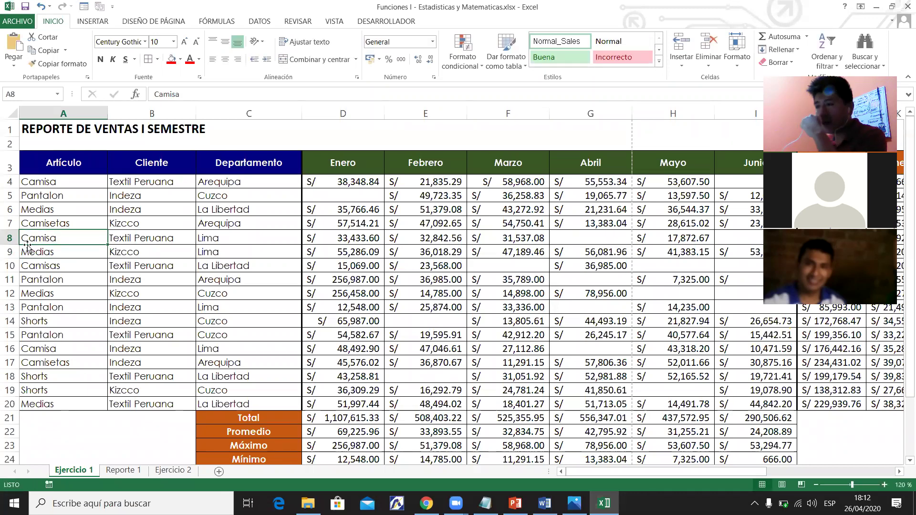
{"action": "left_click", "coordinate": [9, 238]}
{"action": "left_click", "coordinate": [32, 238]}
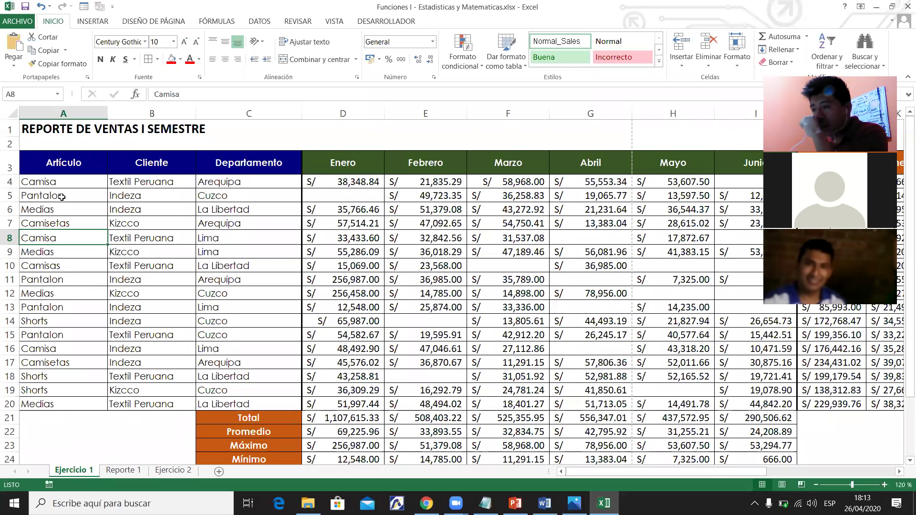
{"action": "left_click", "coordinate": [57, 182]}
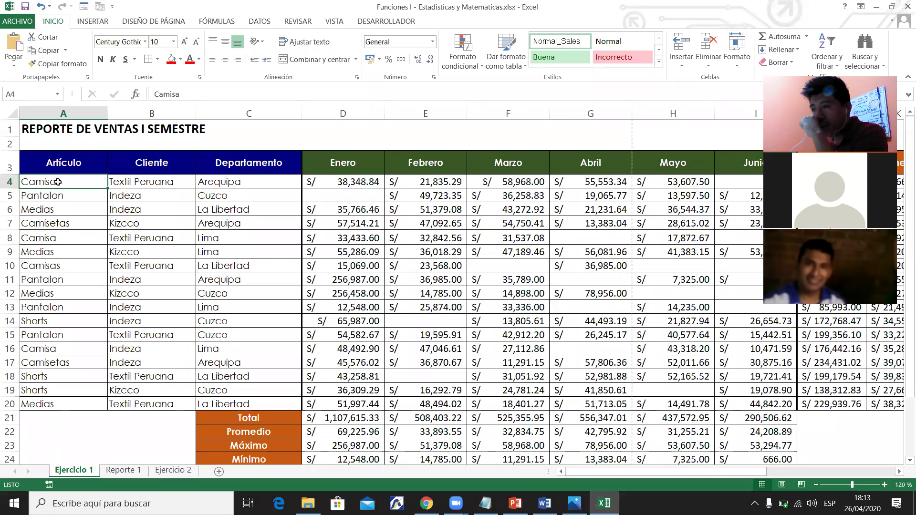
{"action": "left_click", "coordinate": [52, 238]}
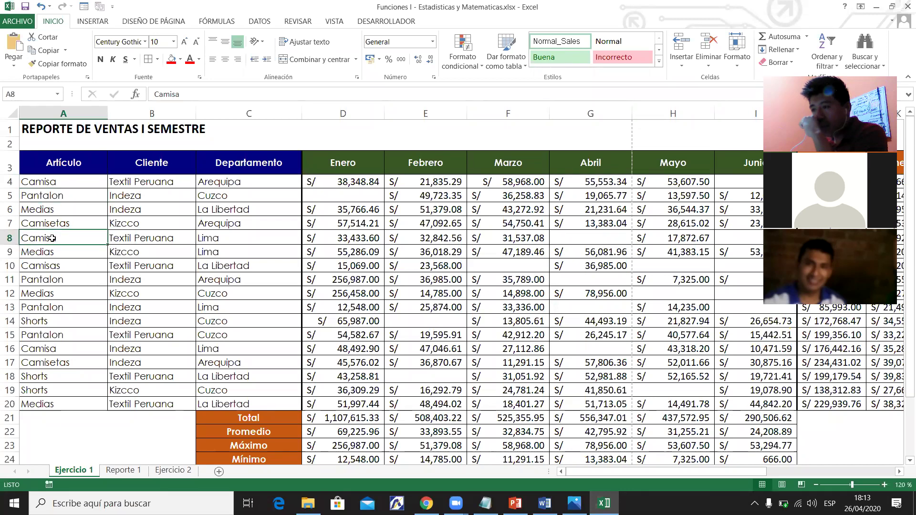
Open the DATOS tab and review the article names in A4:A20.
{"action": "left_click", "coordinate": [67, 262]}
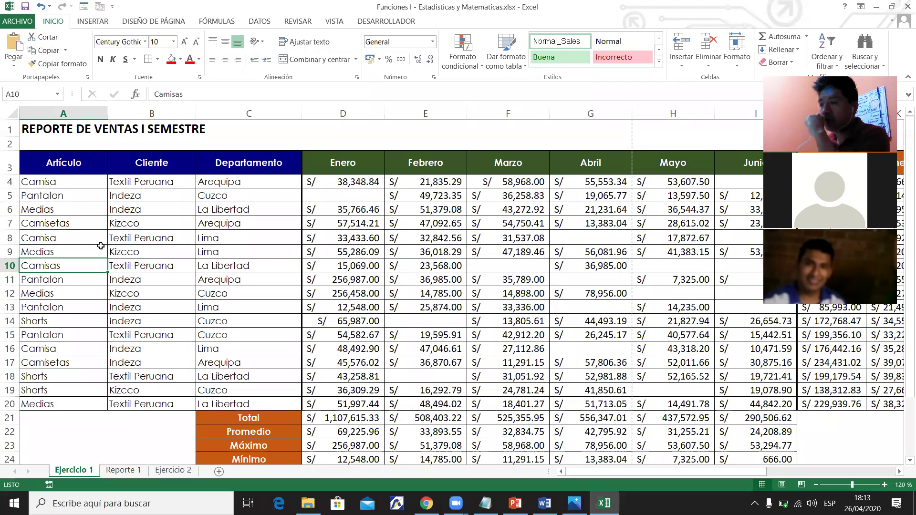
{"action": "left_click", "coordinate": [249, 23]}
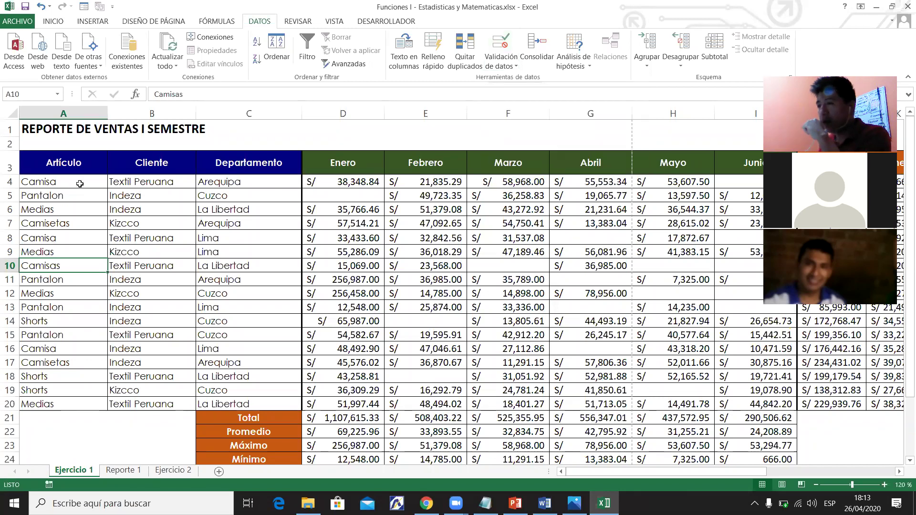
{"action": "left_click_drag", "start_coordinate": [78, 182], "coordinate": [78, 405]}
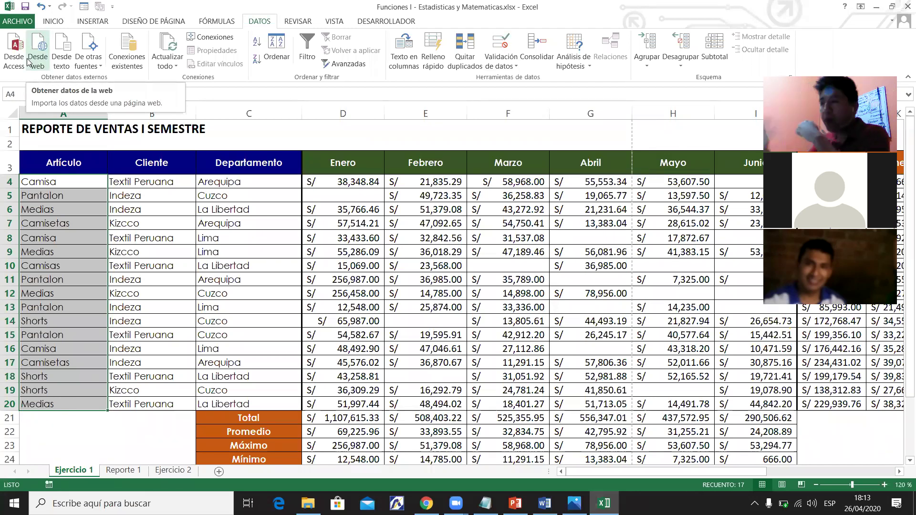
Change cell A16 from Camisa to Camisas, then go to the Reporte 1 sheet.
{"action": "left_click", "coordinate": [117, 291]}
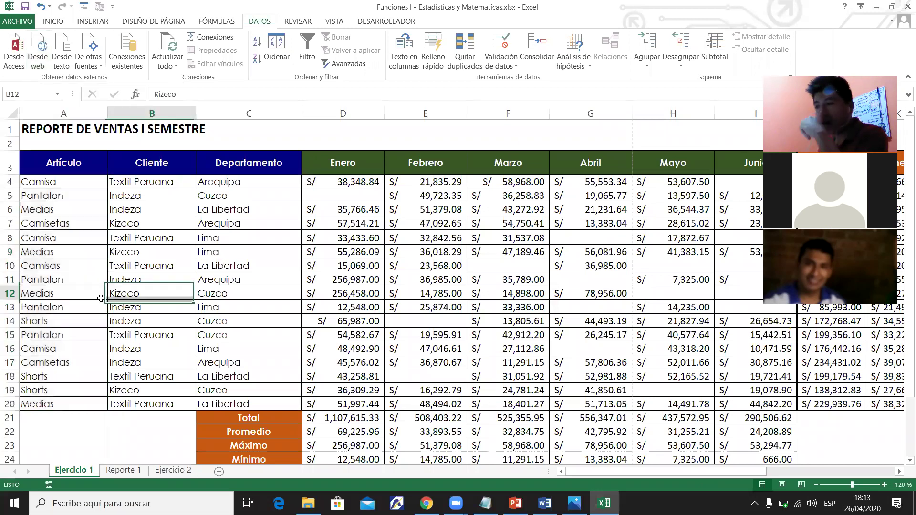
{"action": "left_click", "coordinate": [76, 403]}
{"action": "left_click", "coordinate": [68, 389]}
{"action": "left_click", "coordinate": [68, 376]}
{"action": "left_click", "coordinate": [67, 362]}
{"action": "double_click", "coordinate": [68, 349]}
{"action": "type", "text": "s"}
{"action": "key", "text": "Return"}
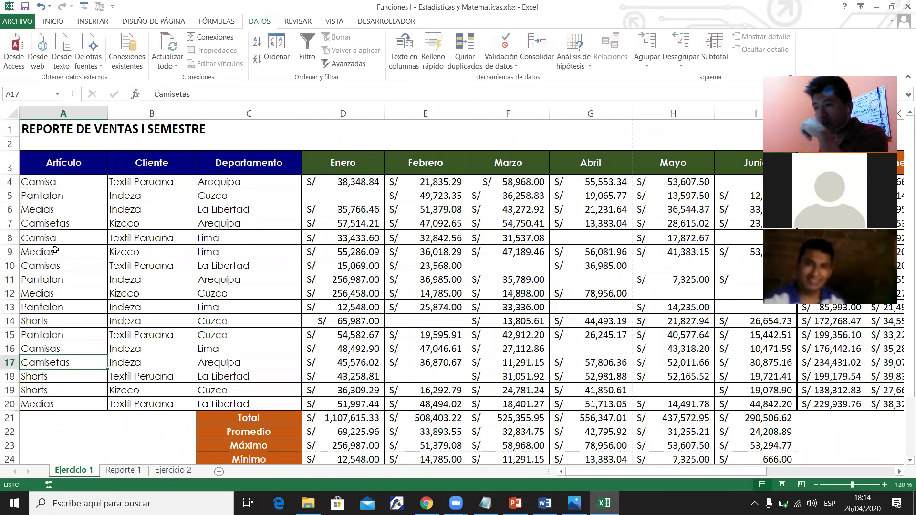
{"action": "left_click", "coordinate": [125, 471]}
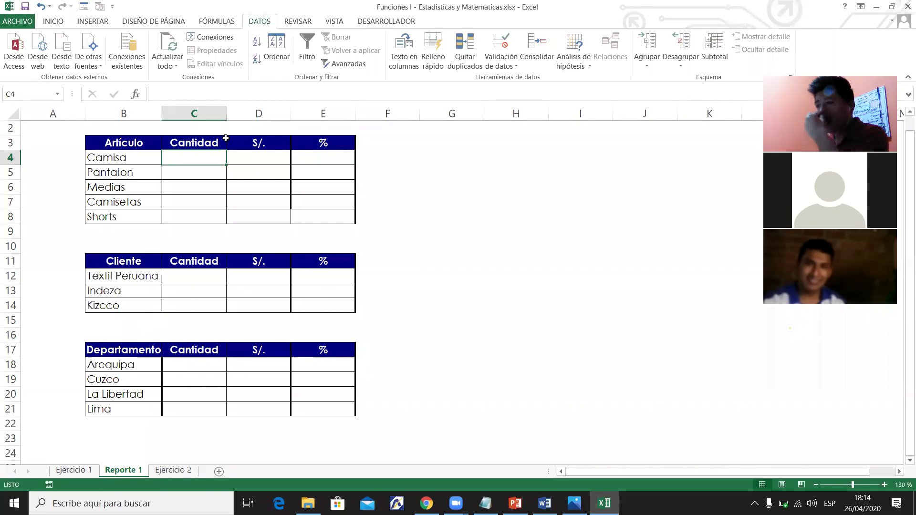
{"action": "left_click", "coordinate": [551, 261]}
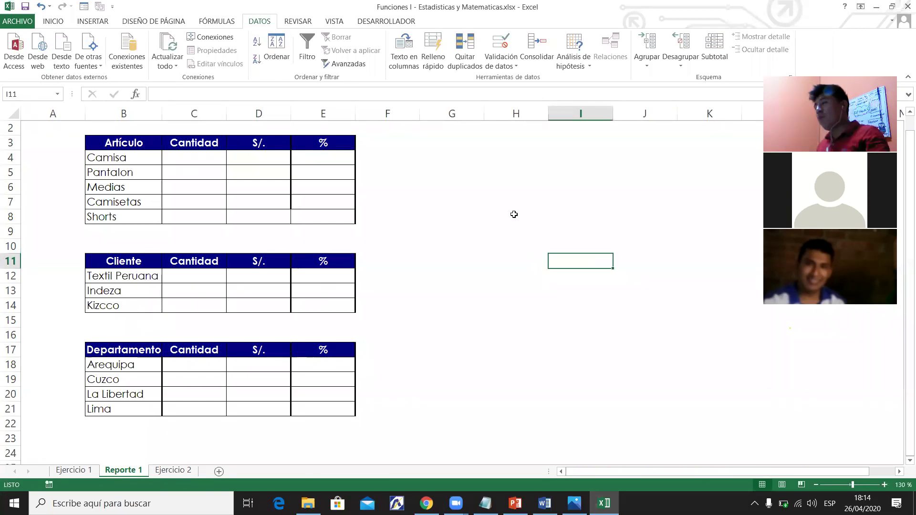
{"action": "left_click", "coordinate": [513, 215]}
{"action": "type", "text": "="}
{"action": "key", "text": "Escape"}
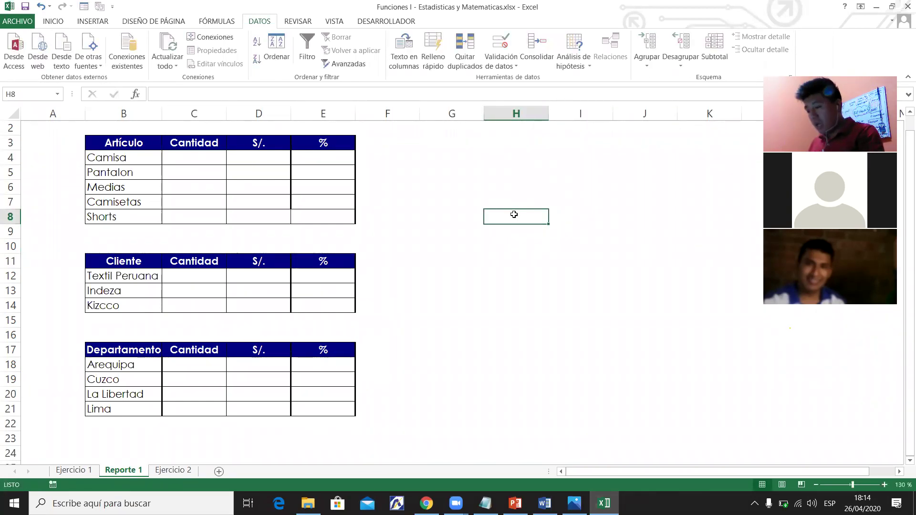
{"action": "type", "text": "CONTAR"}
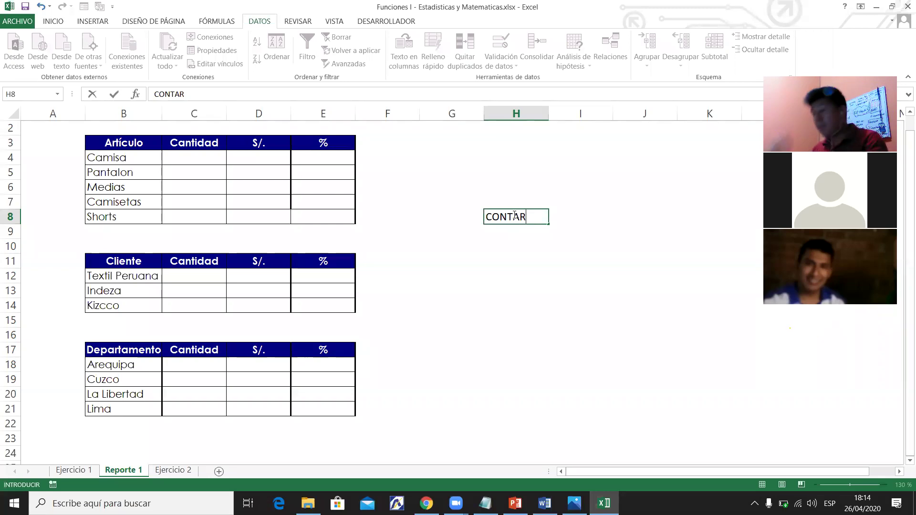
{"action": "type", "text": ".SI"}
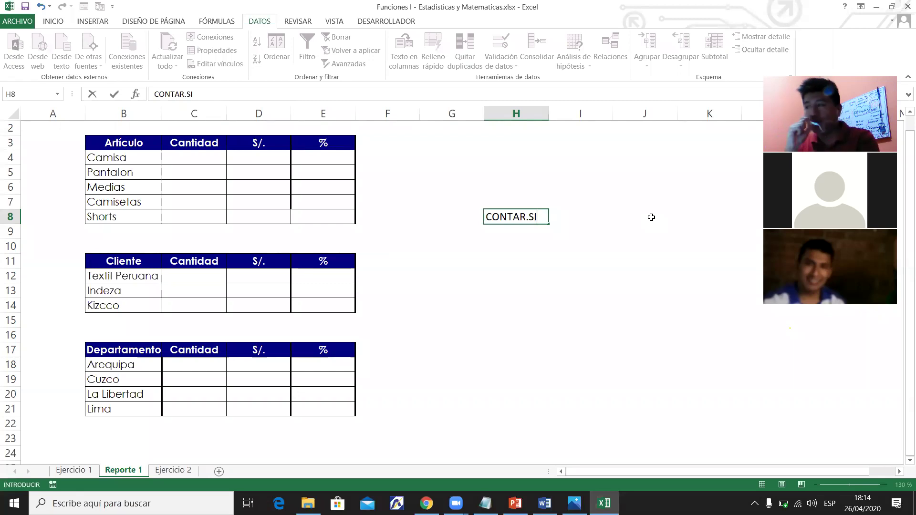
{"action": "key", "text": "Escape"}
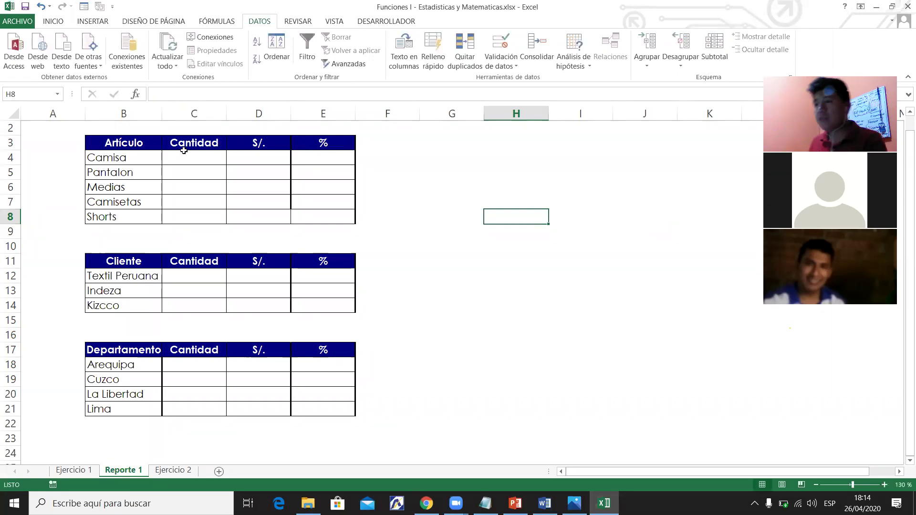
{"action": "left_click", "coordinate": [186, 154]}
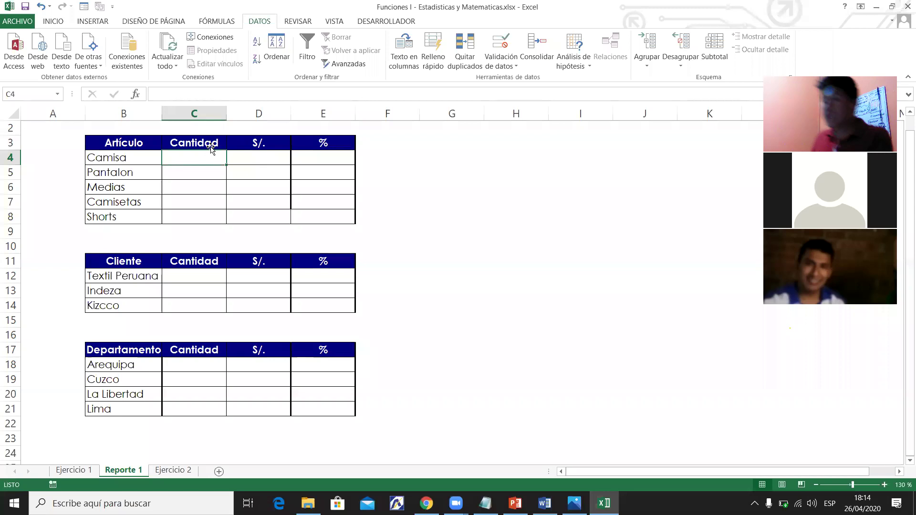
{"action": "left_click", "coordinate": [203, 114]}
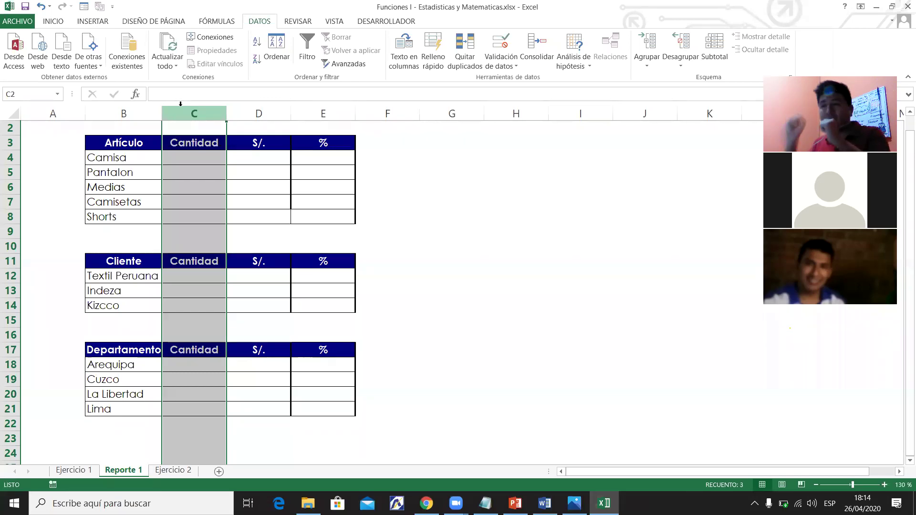
Rename the first Reporte 1 article in B4 from Camisa to Camisas.
{"action": "left_click_drag", "start_coordinate": [129, 157], "coordinate": [129, 173]}
{"action": "double_click", "coordinate": [136, 158]}
{"action": "type", "text": "S"}
{"action": "key", "text": "BackSpace"}
{"action": "type", "text": "s."}
{"action": "key", "text": "BackSpace"}
{"action": "key", "text": "Return"}
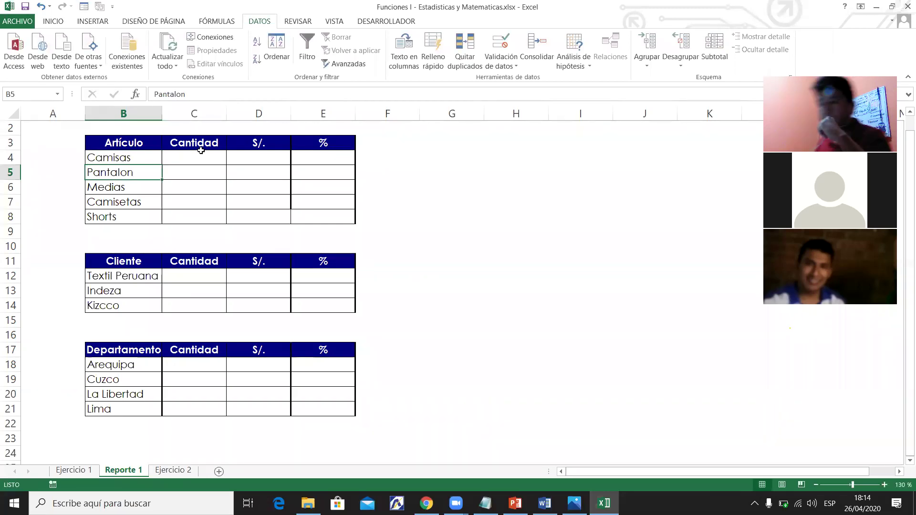
Start a CONTAR.SI formula in C4 by typing =conta and picking CONTAR.SI.
{"action": "left_click", "coordinate": [213, 155]}
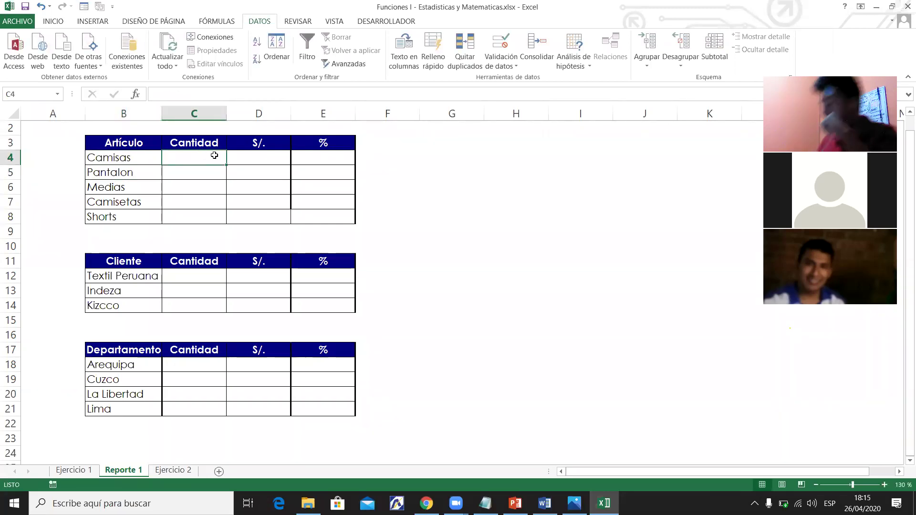
{"action": "type", "text": "=c"}
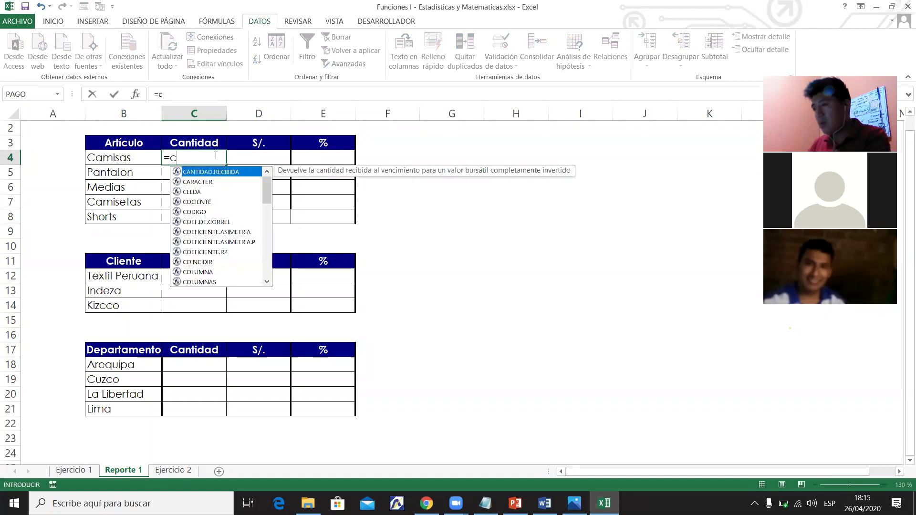
{"action": "type", "text": "onta"}
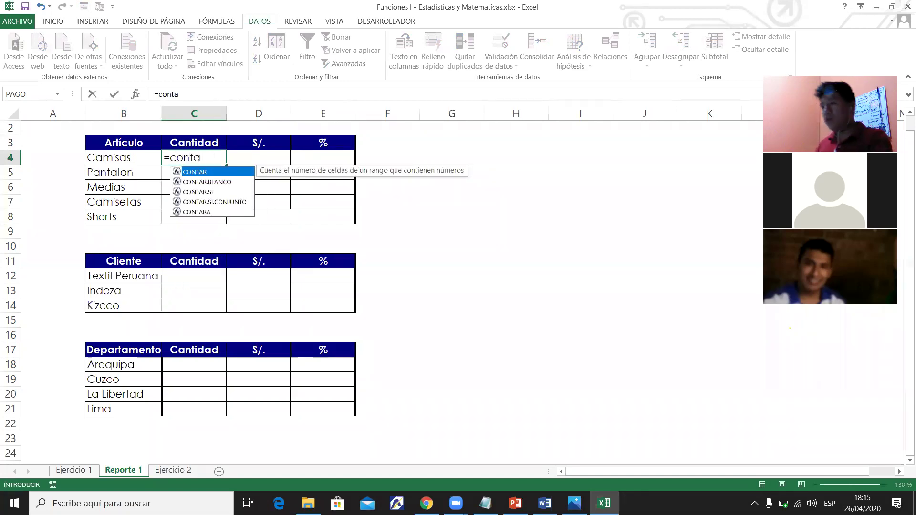
{"action": "key", "text": "Down"}
{"action": "key", "text": "Down"}
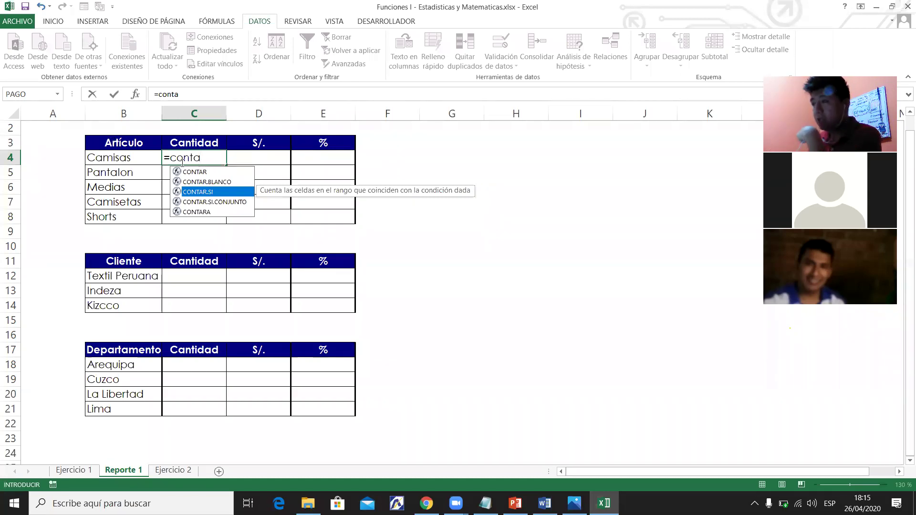
{"action": "key", "text": "Tab"}
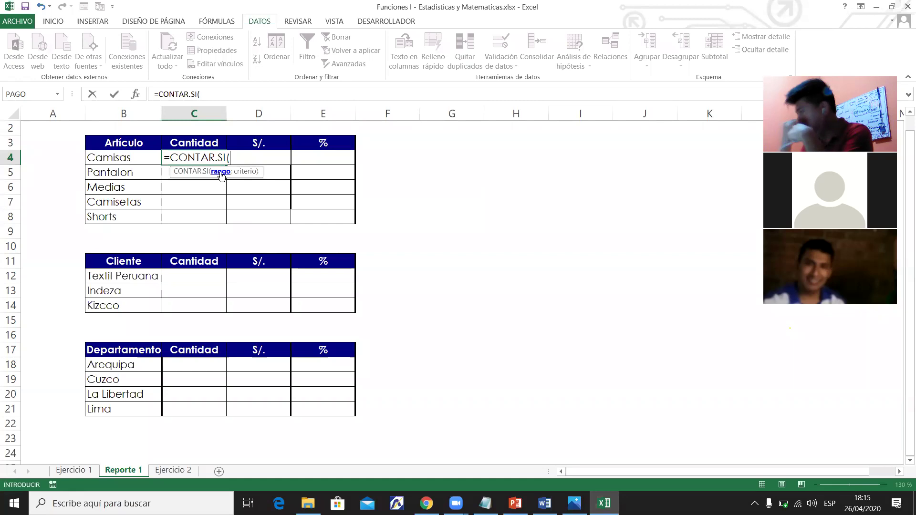
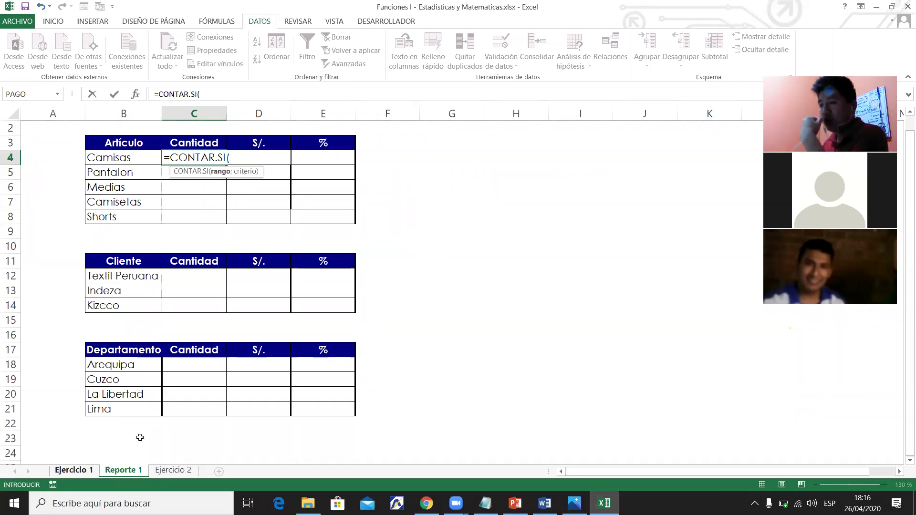
Zoom in and cancel the unfinished =CONTAR.SI( entry in Reporte 1 cell C4.
{"action": "left_click", "coordinate": [209, 94]}
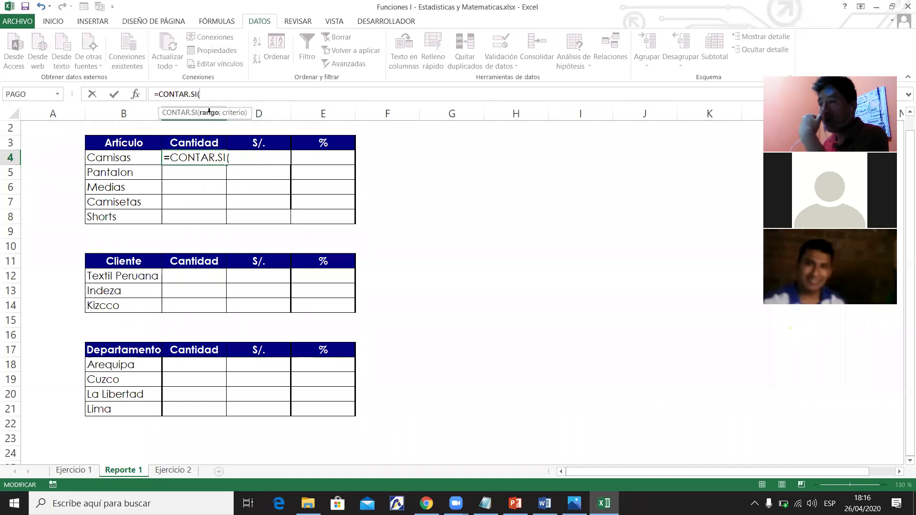
{"action": "left_click", "coordinate": [231, 157]}
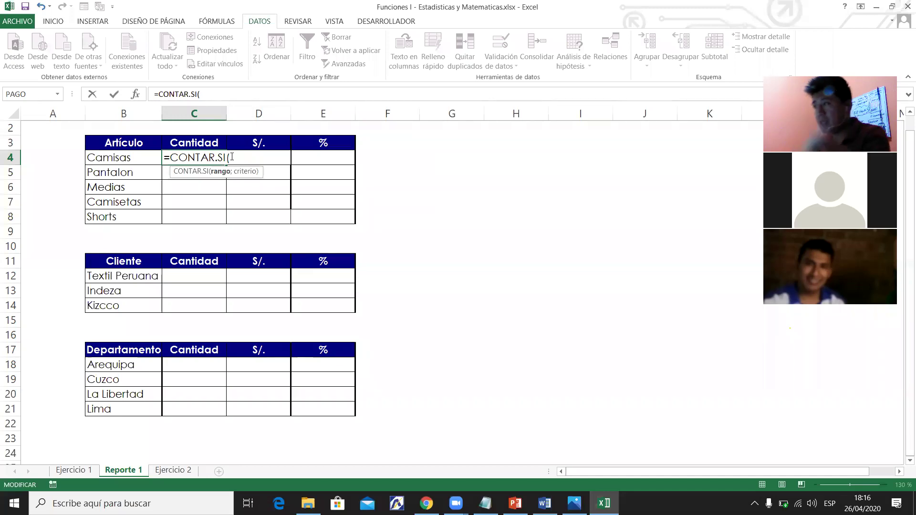
{"action": "key", "text": "super+plus"}
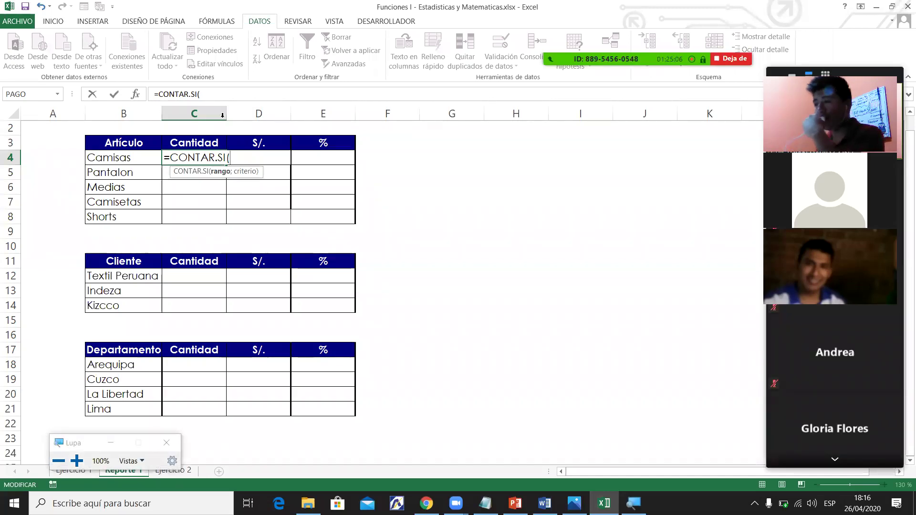
{"action": "key", "text": "super+plus"}
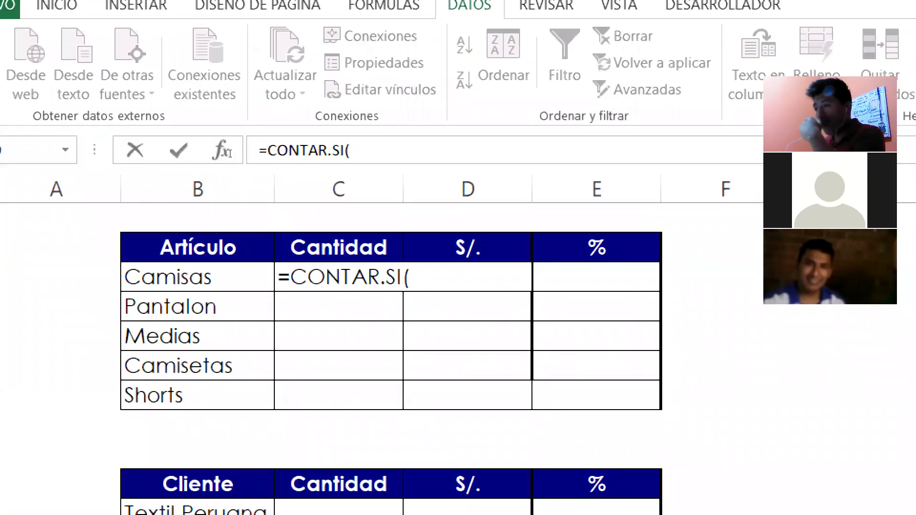
{"action": "left_click", "coordinate": [229, 154]}
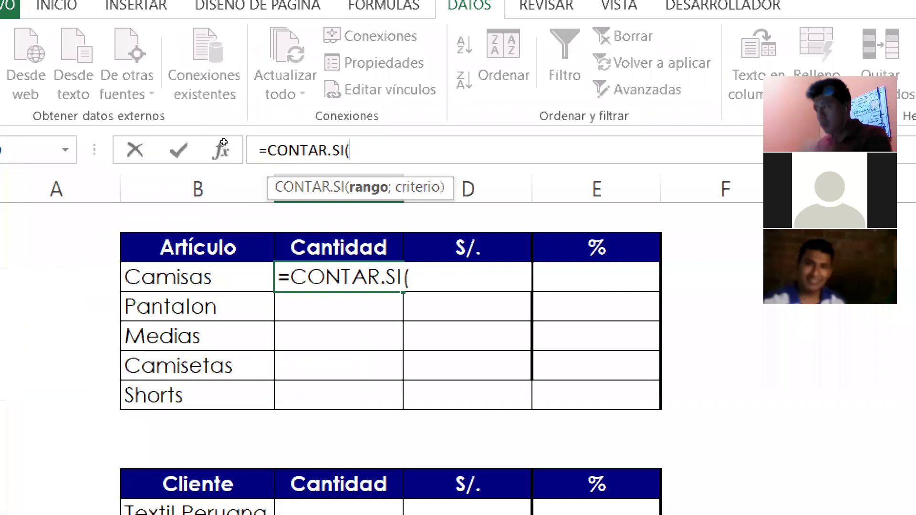
{"action": "key", "text": "Escape"}
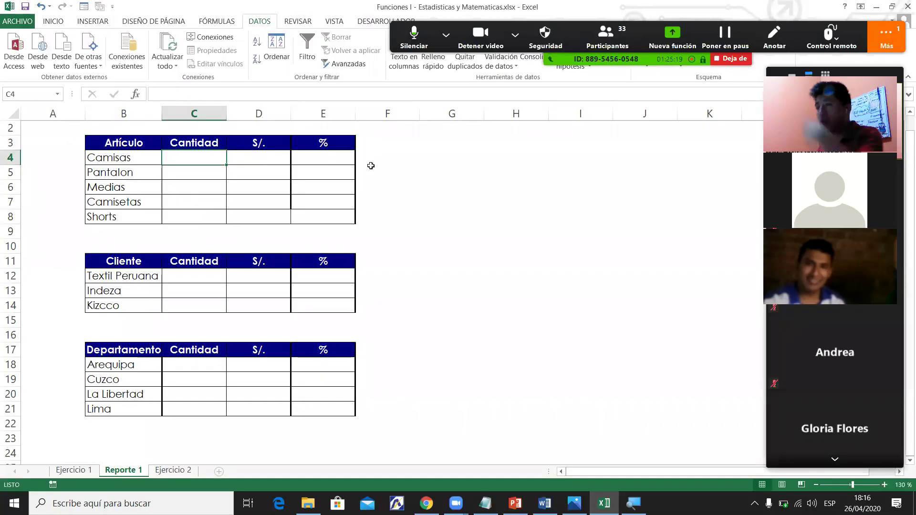
{"action": "left_click", "coordinate": [213, 97]}
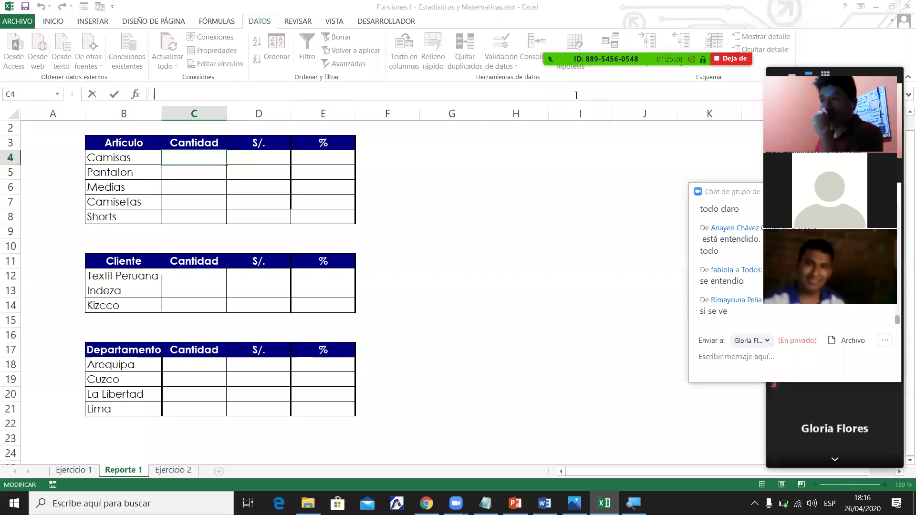
{"action": "left_click", "coordinate": [398, 200]}
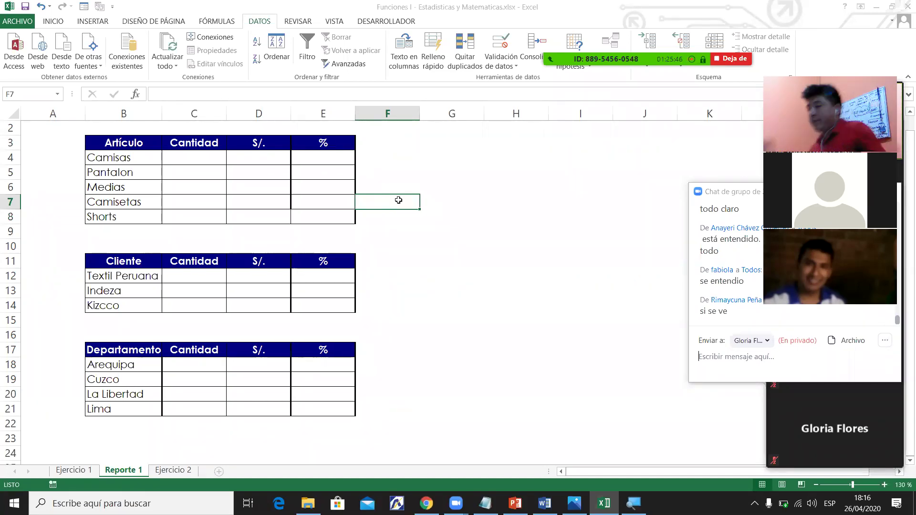
{"action": "left_click", "coordinate": [168, 162]}
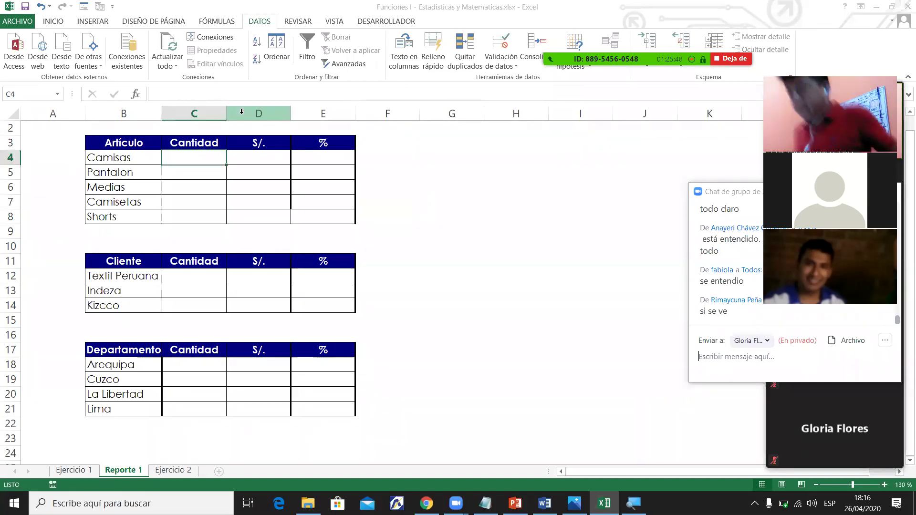
{"action": "left_click", "coordinate": [177, 90]}
Start a CONTAR.SI formula in C4 using 'Ejercicio 1'!A4:A20 as its range.
{"action": "type", "text": "=contar"}
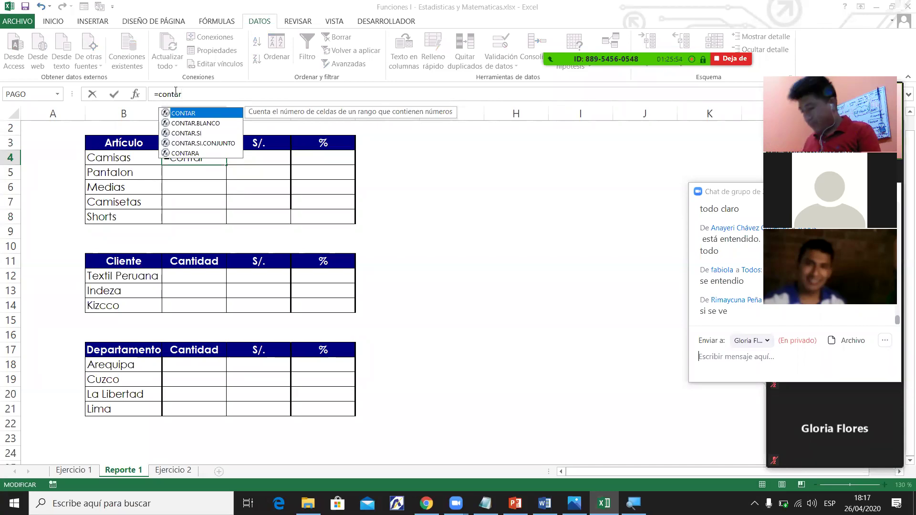
{"action": "key", "text": "Down"}
{"action": "key", "text": "Down"}
{"action": "key", "text": "Tab"}
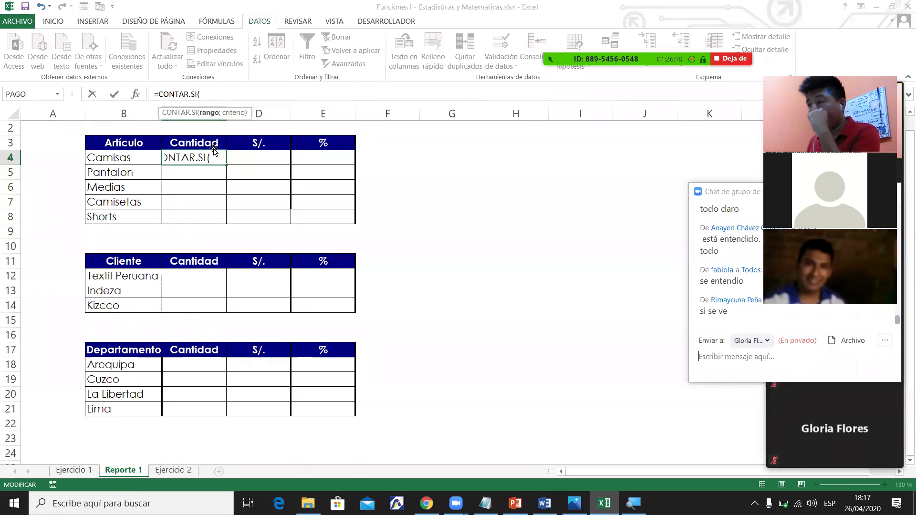
{"action": "left_click", "coordinate": [73, 473]}
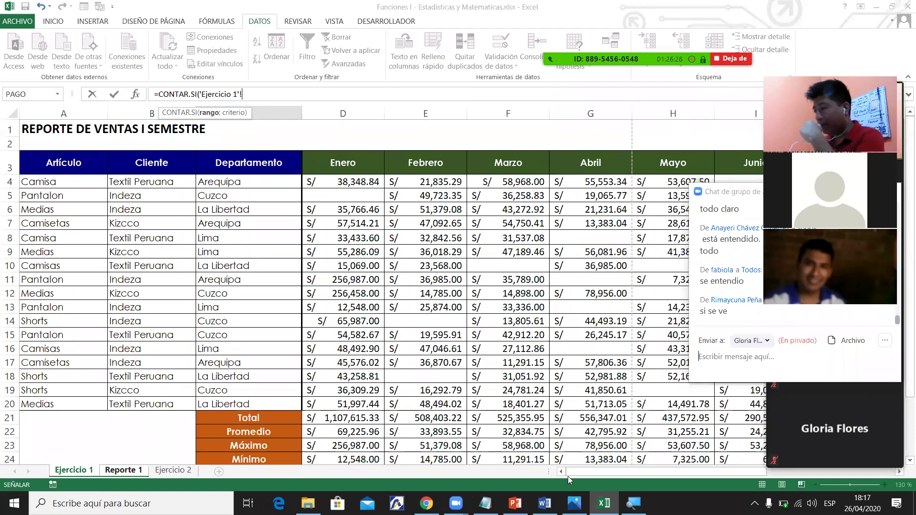
{"action": "left_click_drag", "start_coordinate": [71, 181], "coordinate": [62, 407]}
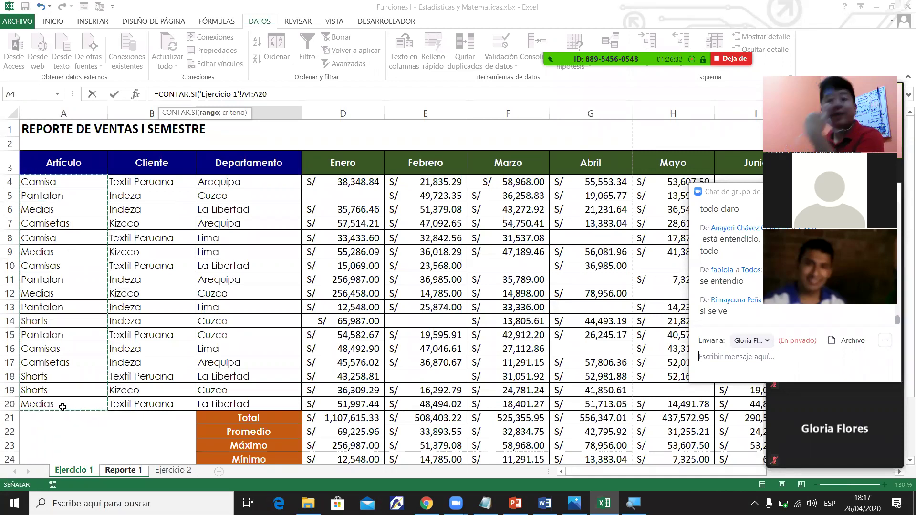
{"action": "left_click", "coordinate": [276, 101]}
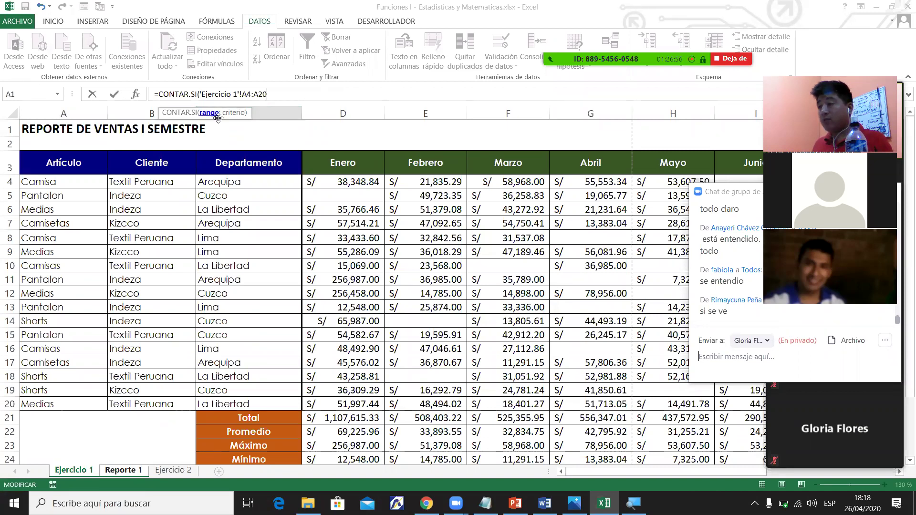
Add the ;"Camisas" criterion and the closing parenthesis to the C4 formula.
{"action": "type", "text": ";"}
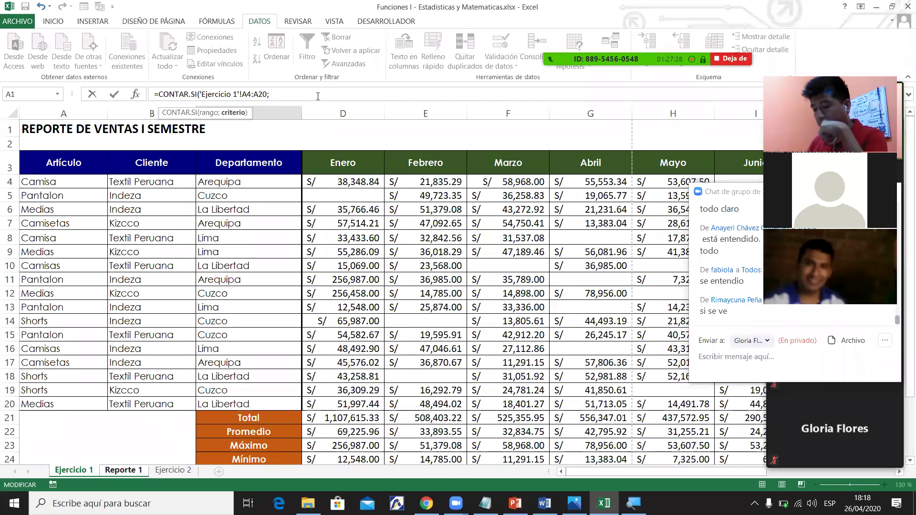
{"action": "type", "text": "\""}
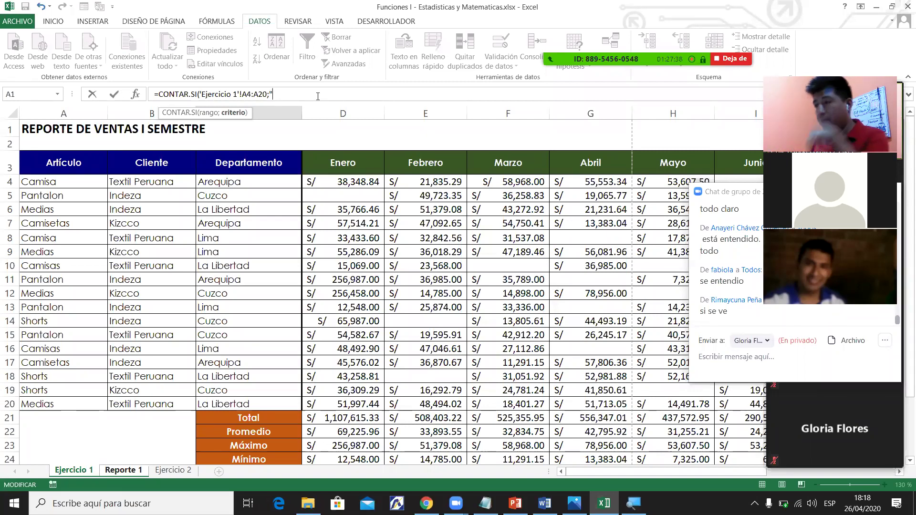
{"action": "type", "text": "Ca"}
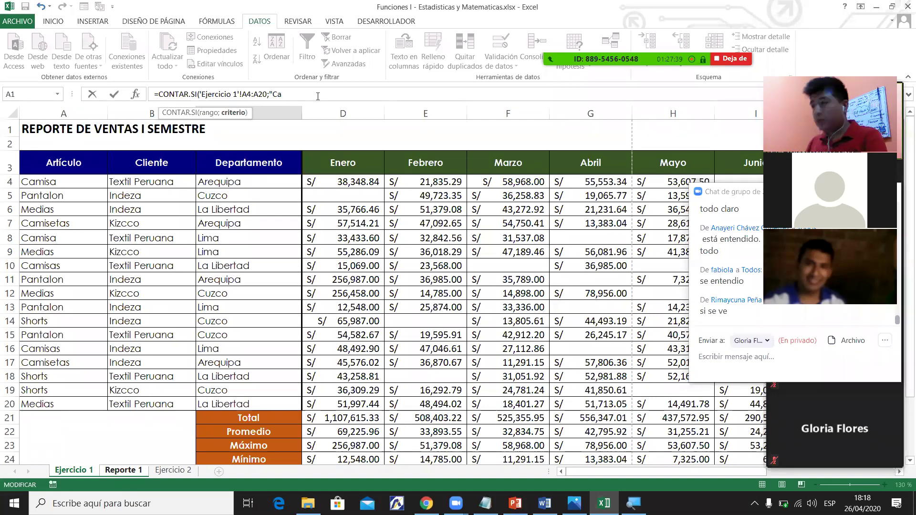
{"action": "type", "text": "misas"}
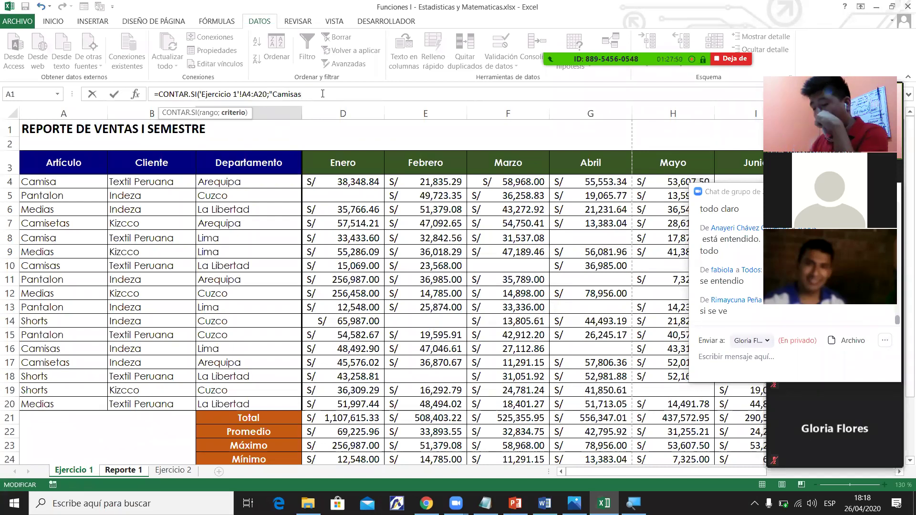
{"action": "type", "text": "\""}
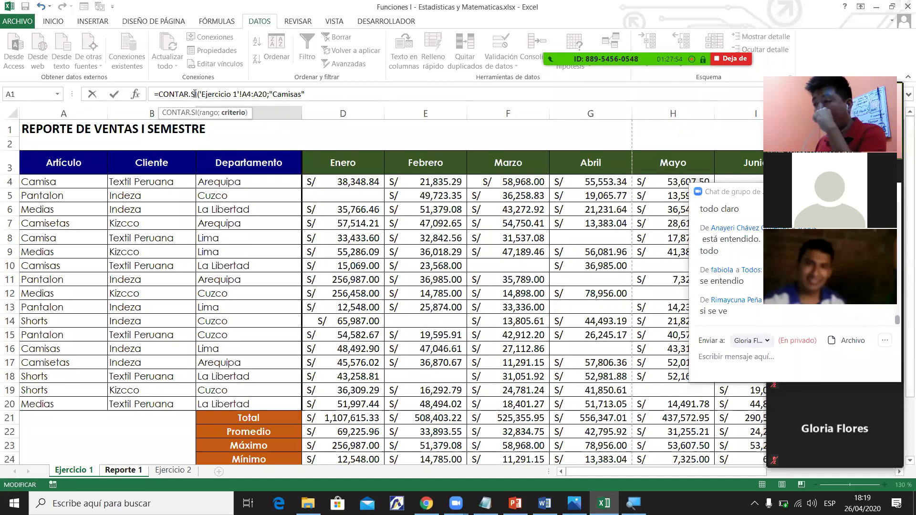
{"action": "left_click", "coordinate": [199, 94]}
{"action": "type", "text": "("}
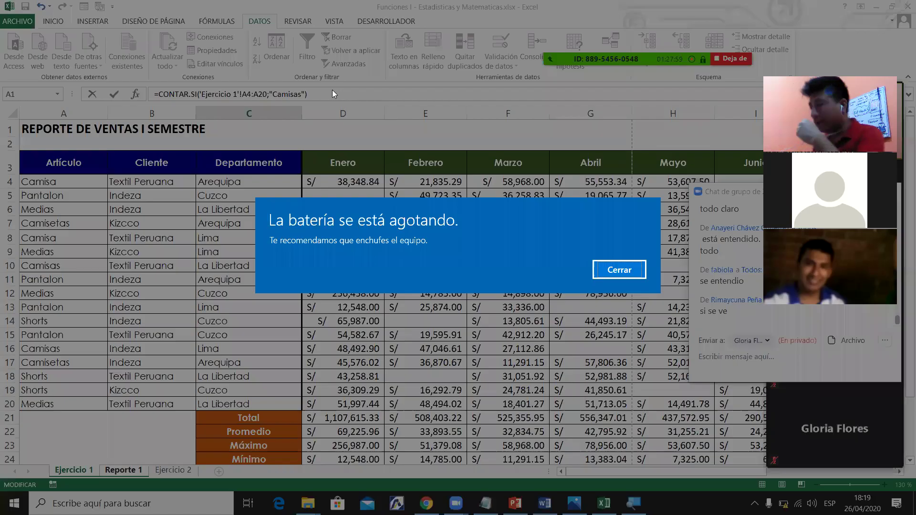
Dismiss the low-battery warning and commit the Camisas count formula, showing 2 in C4.
{"action": "left_click", "coordinate": [622, 270]}
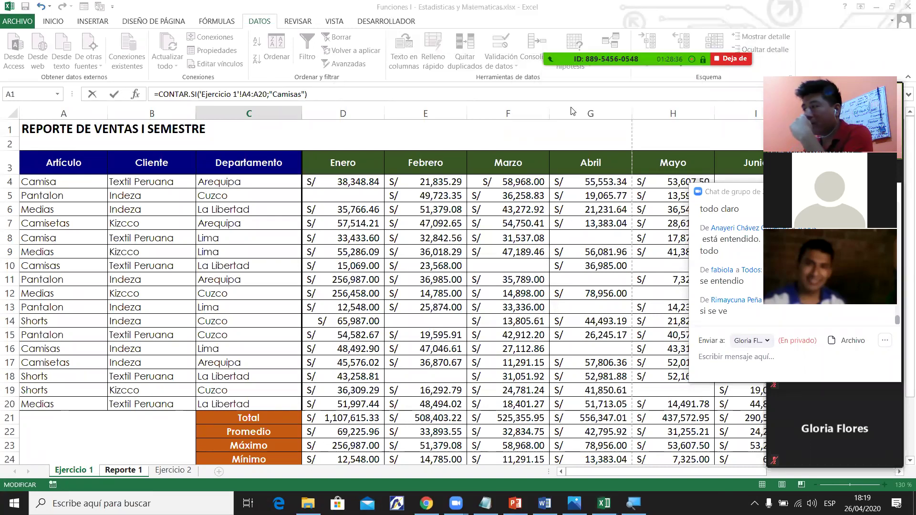
{"action": "left_click", "coordinate": [425, 90]}
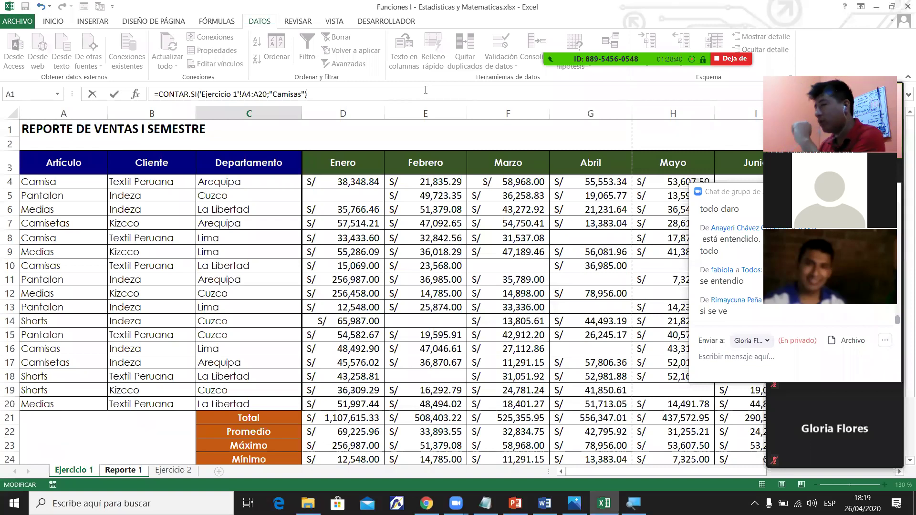
{"action": "key", "text": "Return"}
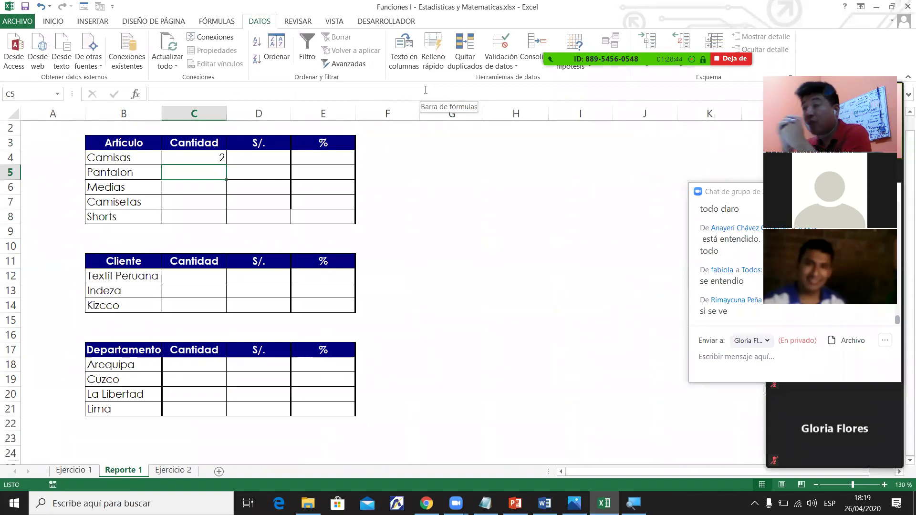
Correct Ejercicio 1 cell A4 from Camisa to Camisas and recheck the Reporte 1 count.
{"action": "left_click", "coordinate": [217, 148]}
{"action": "left_click", "coordinate": [218, 154]}
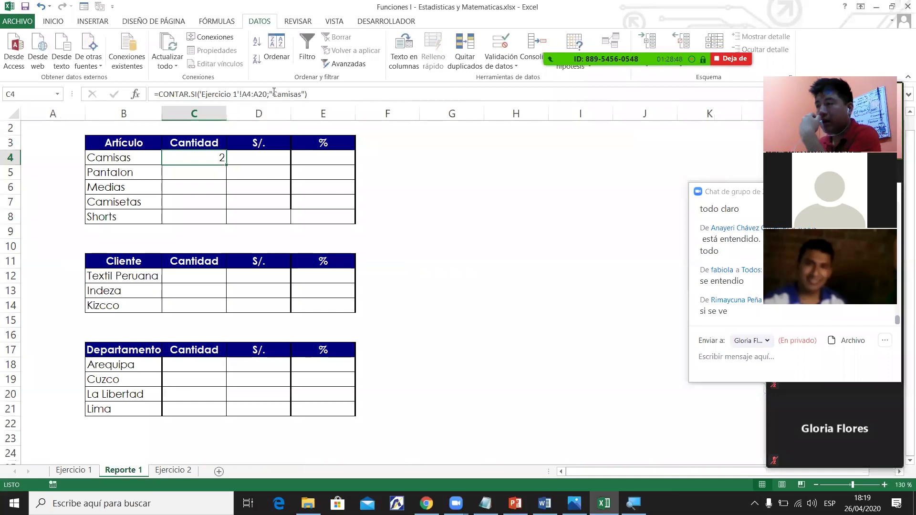
{"action": "left_click", "coordinate": [74, 470]}
{"action": "left_click", "coordinate": [61, 184]}
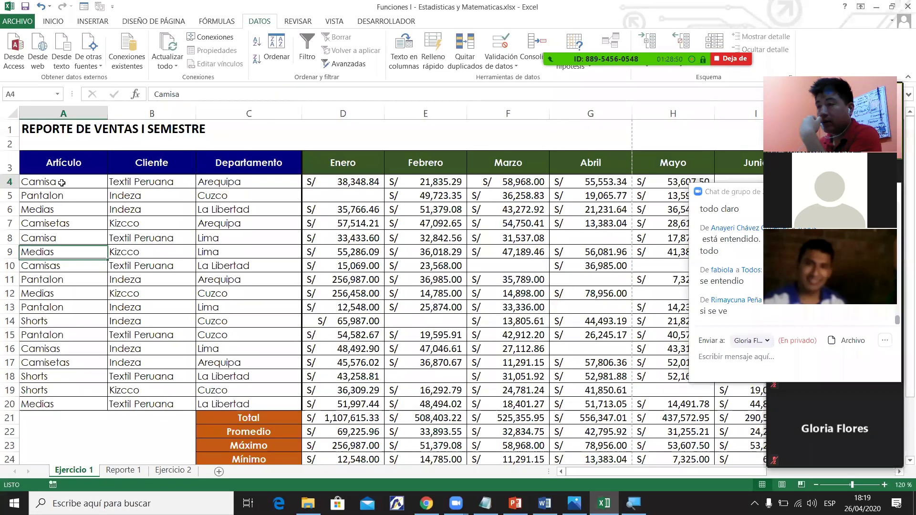
{"action": "left_click", "coordinate": [196, 96]}
{"action": "type", "text": "s"}
{"action": "key", "text": "Return"}
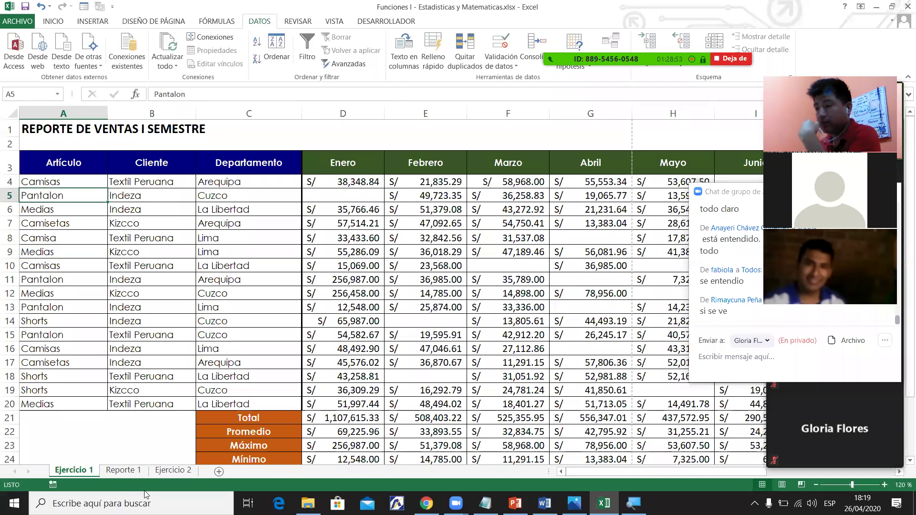
{"action": "left_click", "coordinate": [123, 471]}
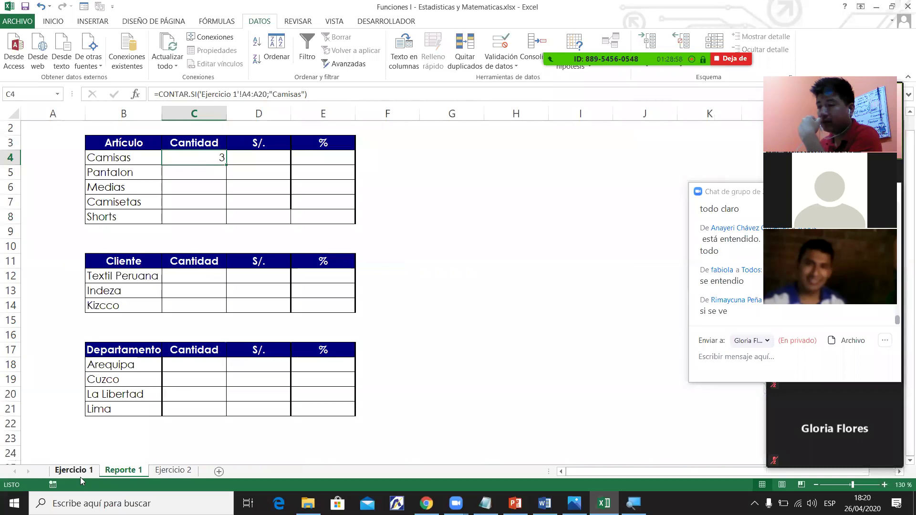
Correct A8 from Camisa to Camisas so Reporte 1's C4 counts 4.
{"action": "left_click", "coordinate": [81, 475]}
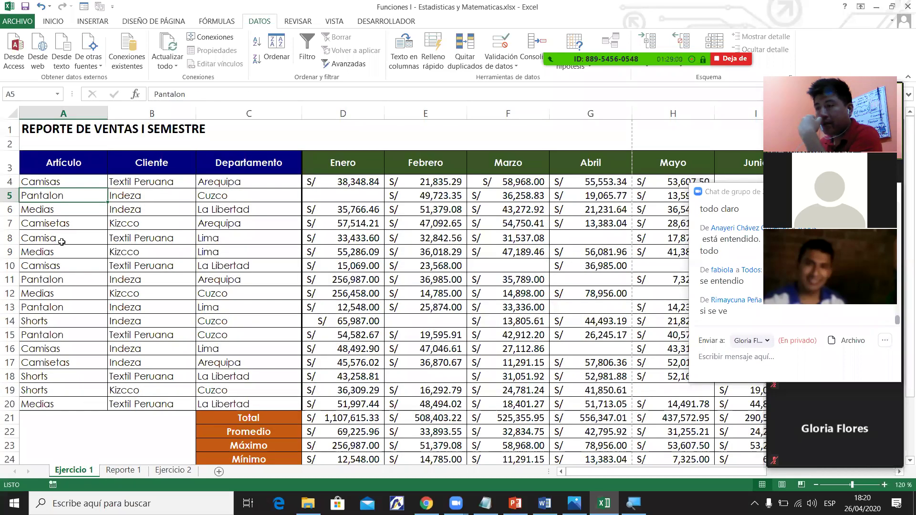
{"action": "double_click", "coordinate": [62, 241]}
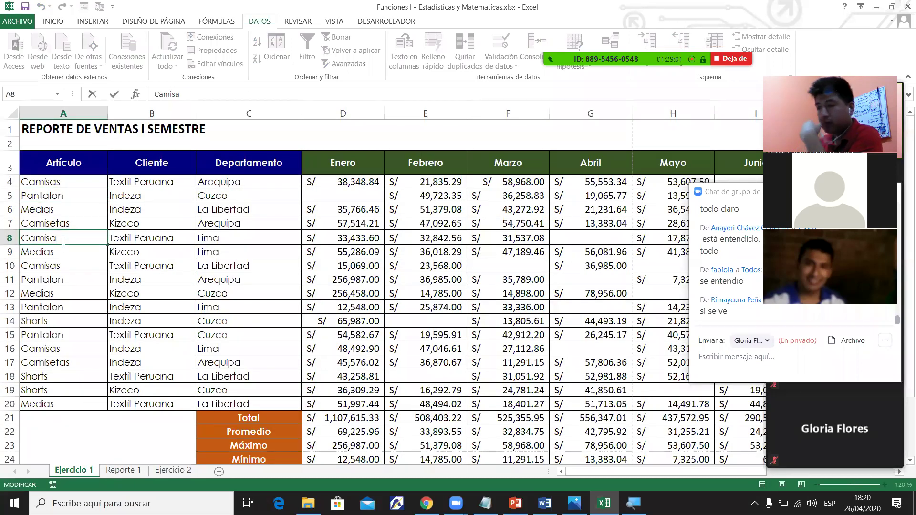
{"action": "type", "text": "s"}
{"action": "key", "text": "Return"}
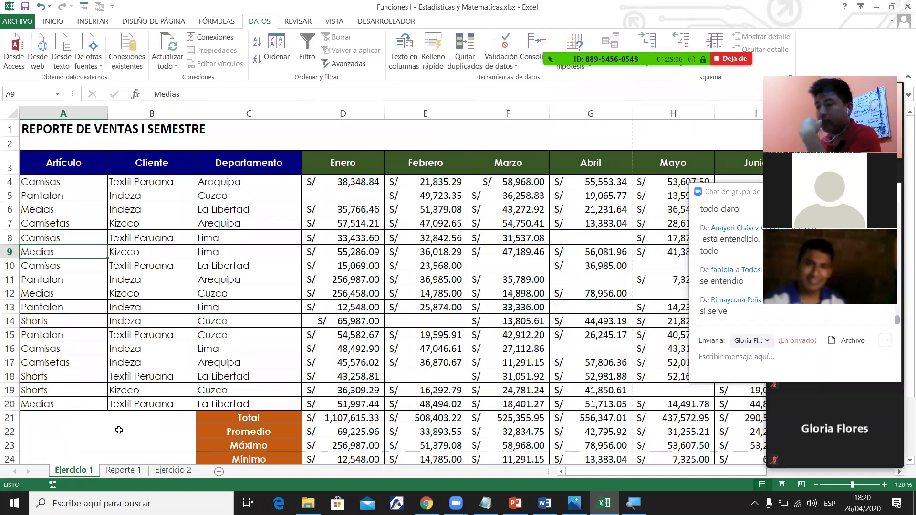
{"action": "left_click", "coordinate": [124, 471]}
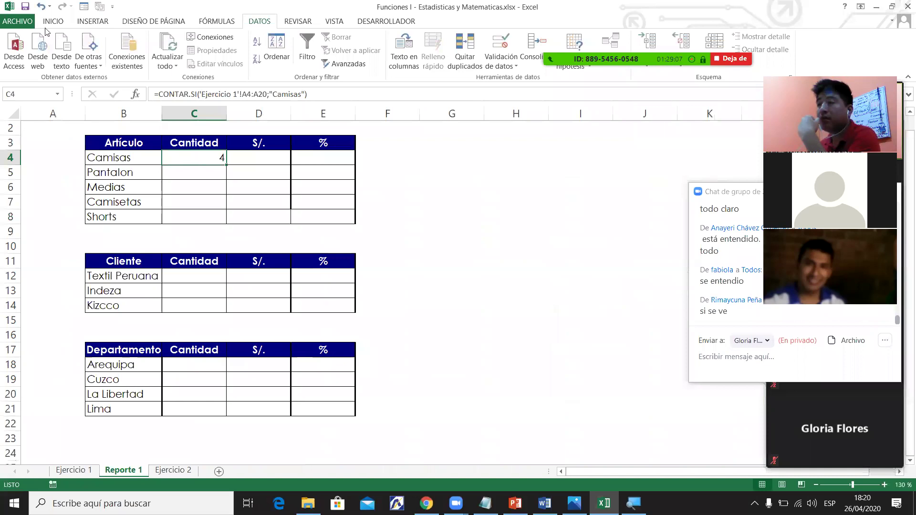
{"action": "scroll", "coordinate": [133, 60], "scroll_direction": "up", "scroll_amount": 4}
Centre and bold the C4 count and set its font size to 11.
{"action": "left_click", "coordinate": [224, 59]}
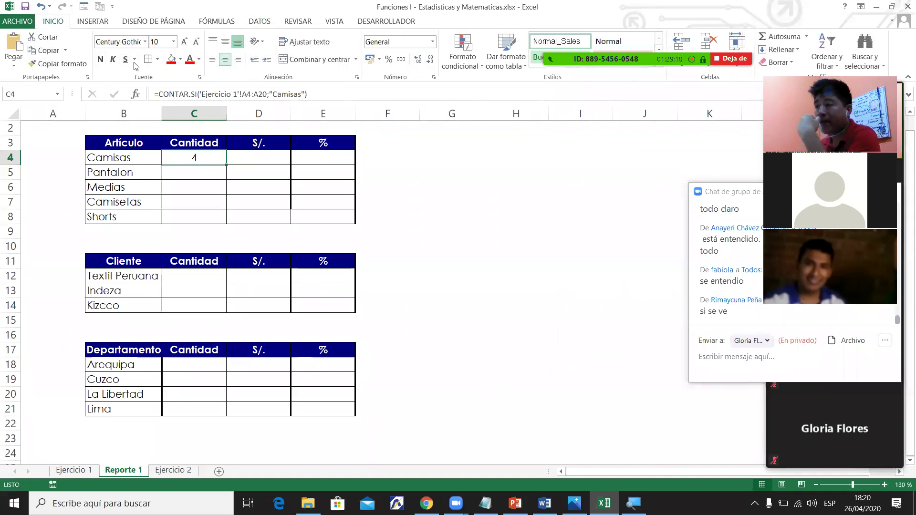
{"action": "left_click", "coordinate": [102, 59]}
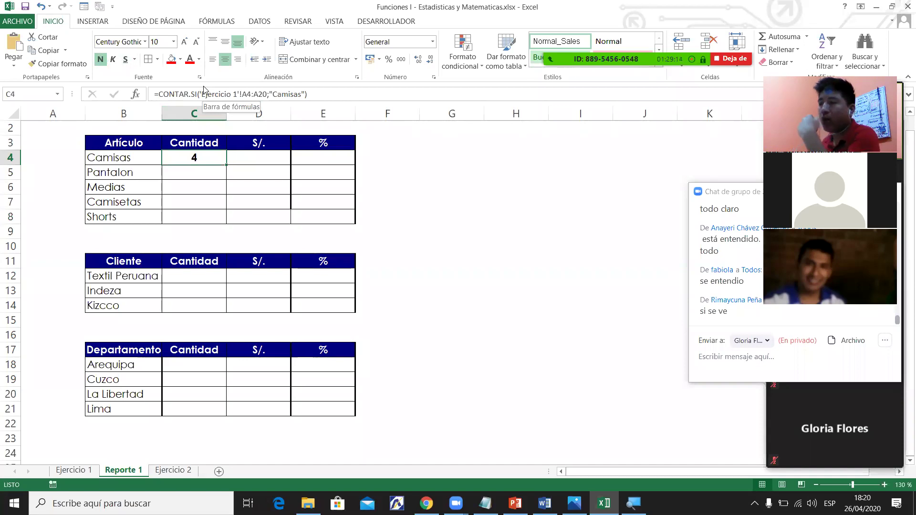
{"action": "left_click", "coordinate": [184, 44]}
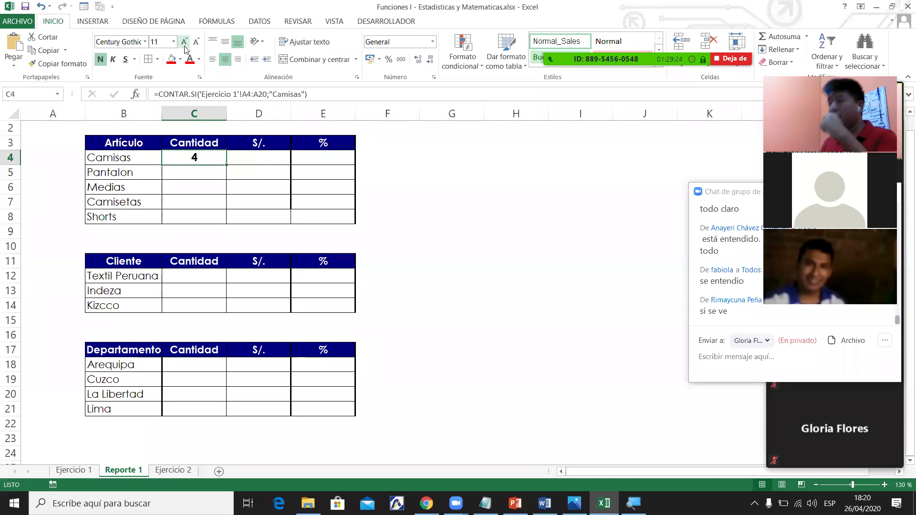
Test the count by overwriting Ejercicio 1 A4 with junk text, then undo it.
{"action": "left_click", "coordinate": [73, 471]}
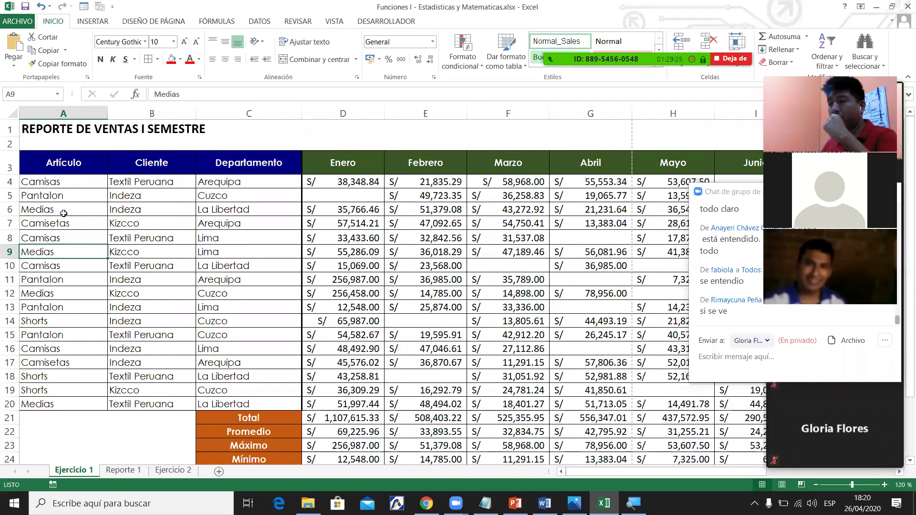
{"action": "left_click", "coordinate": [81, 176]}
{"action": "type", "text": "kugjghjgjhg"}
{"action": "key", "text": "Return"}
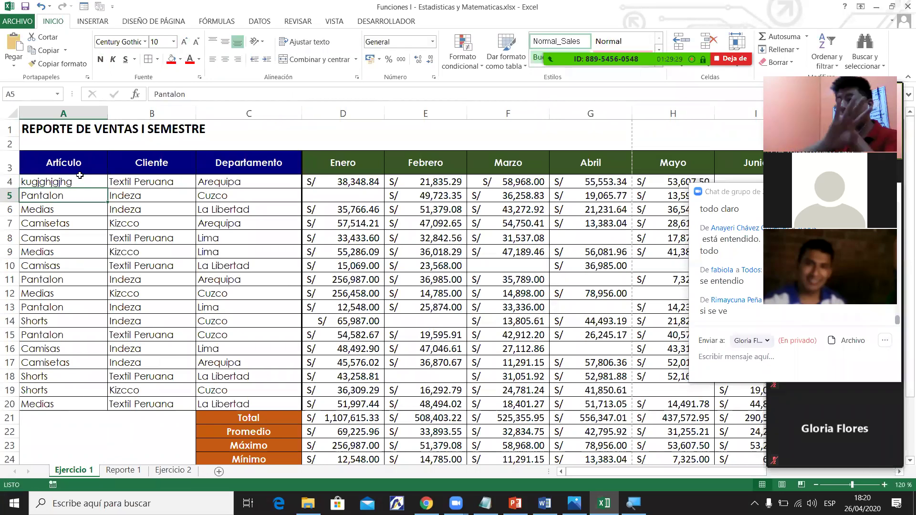
{"action": "left_click", "coordinate": [133, 477]}
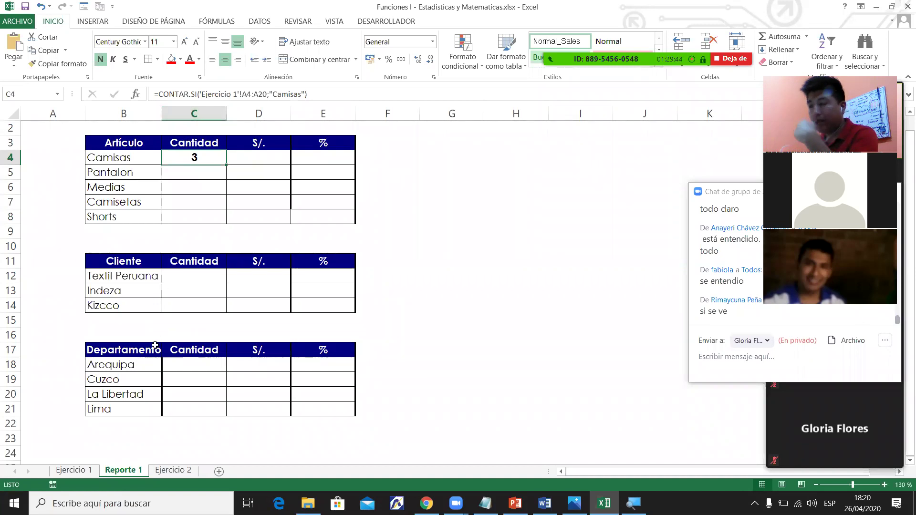
{"action": "left_click", "coordinate": [94, 472]}
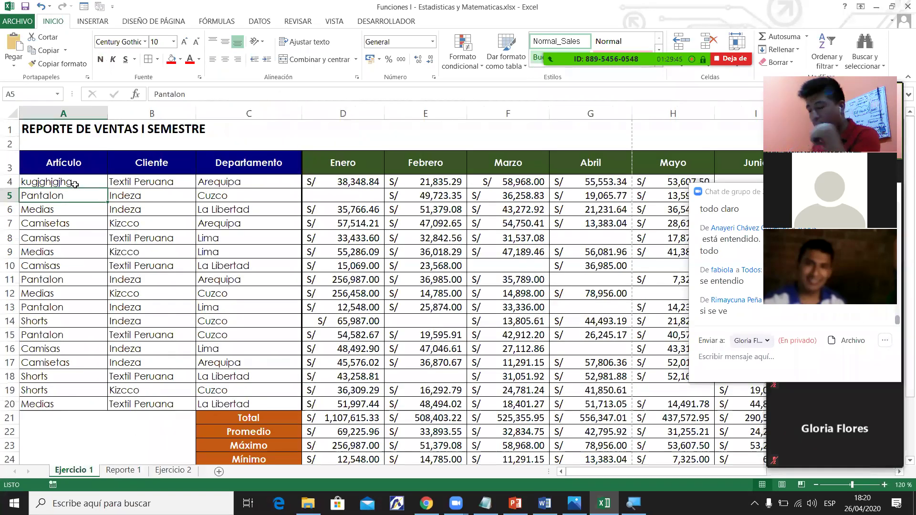
{"action": "key", "text": "ctrl+z"}
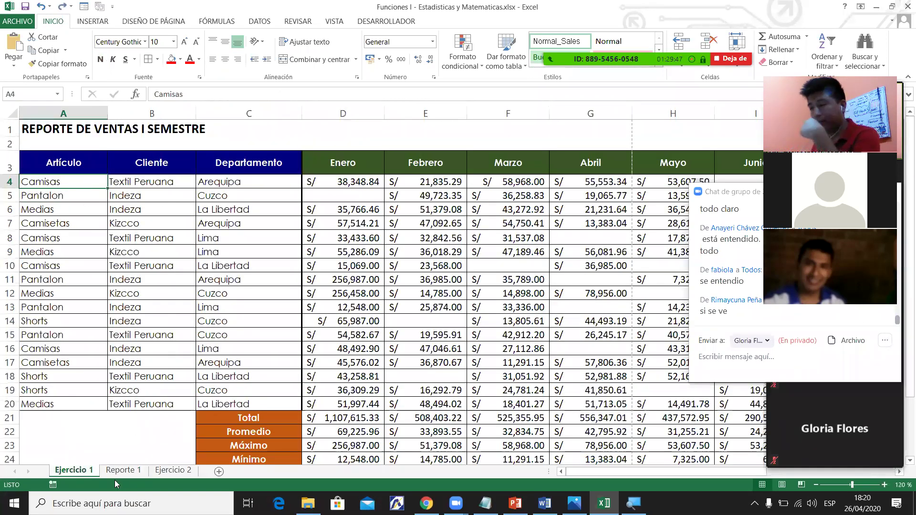
{"action": "key", "text": "ctrl+Page_Down"}
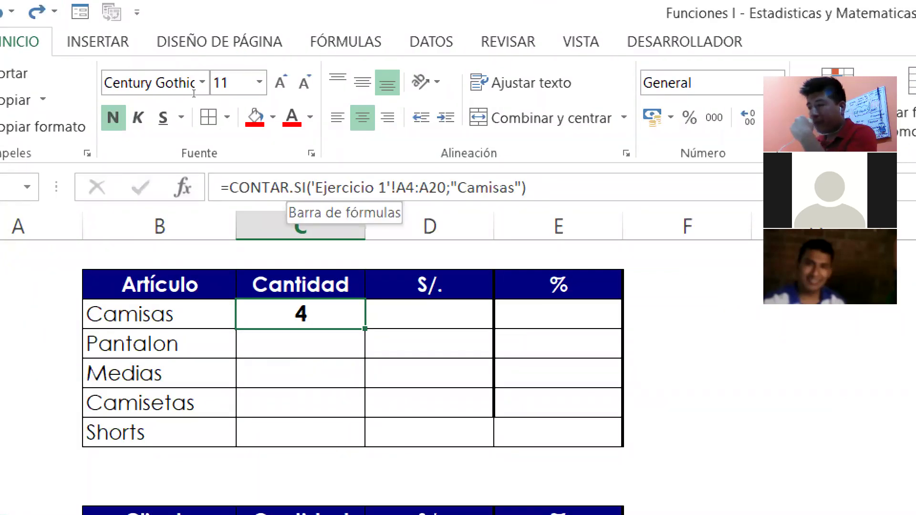
Replace C4's literal "Camisas" criterion with cell B4, still counting 4, and admit a meeting participant.
{"action": "left_click", "coordinate": [325, 187]}
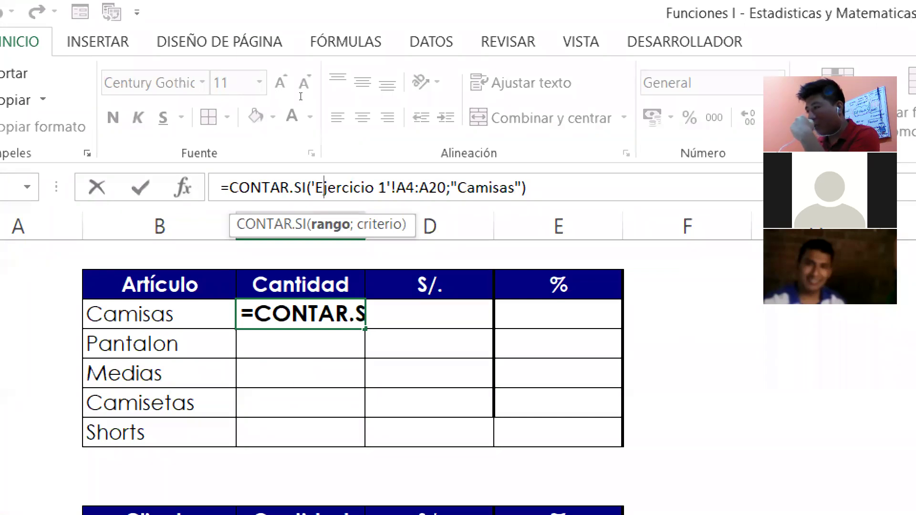
{"action": "key", "text": "End"}
{"action": "key", "text": "Left"}
{"action": "key", "text": "Left"}
{"action": "key", "text": "Left"}
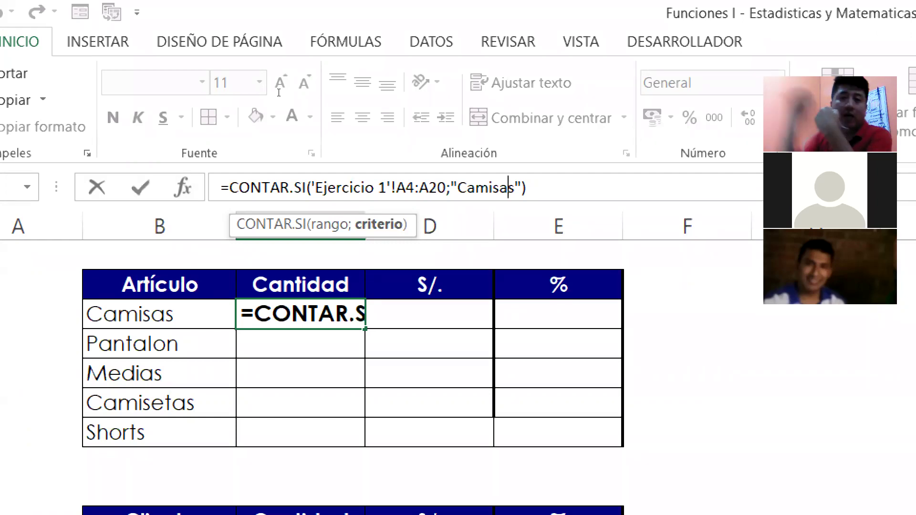
{"action": "key", "text": "Right"}
{"action": "key", "text": "Right"}
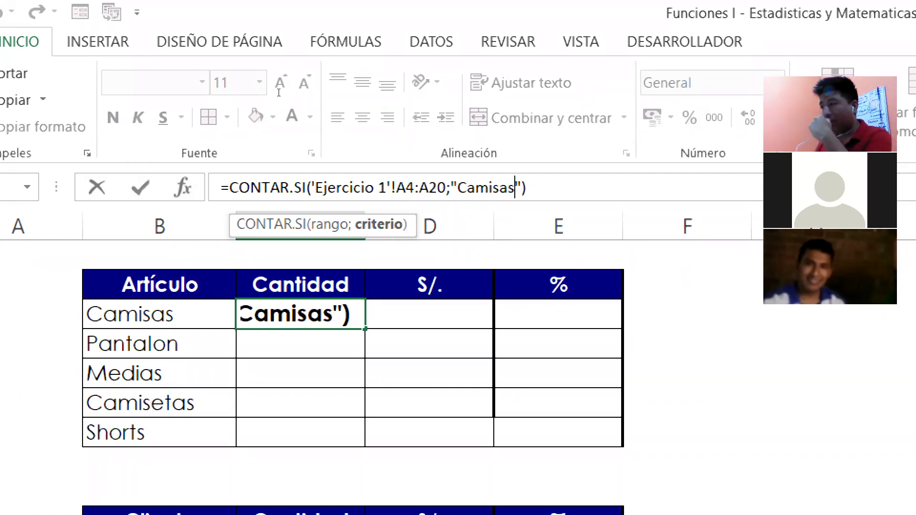
{"action": "key", "text": "BackSpace"}
{"action": "key", "text": "BackSpace"}
{"action": "key", "text": "BackSpace"}
{"action": "key", "text": "BackSpace"}
{"action": "key", "text": "BackSpace"}
{"action": "key", "text": "BackSpace"}
{"action": "key", "text": "BackSpace"}
{"action": "key", "text": "BackSpace"}
{"action": "key", "text": "BackSpace"}
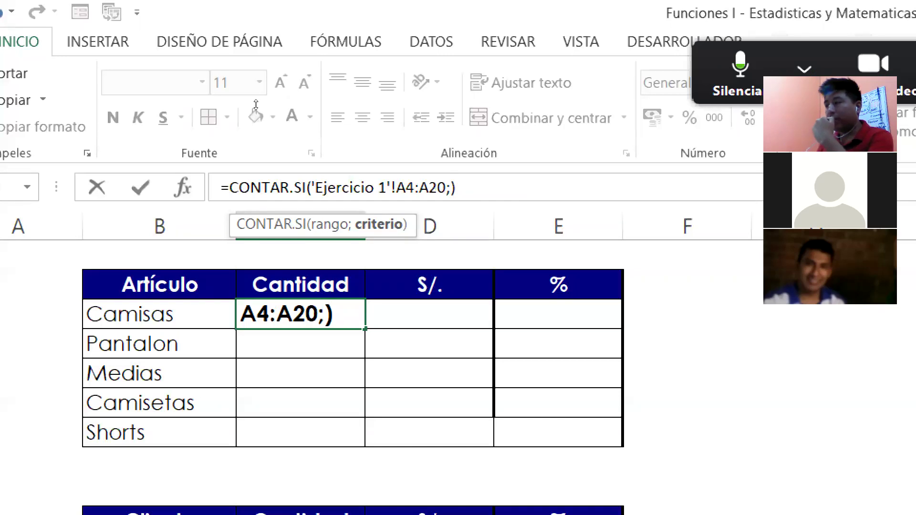
{"action": "key", "text": "Left"}
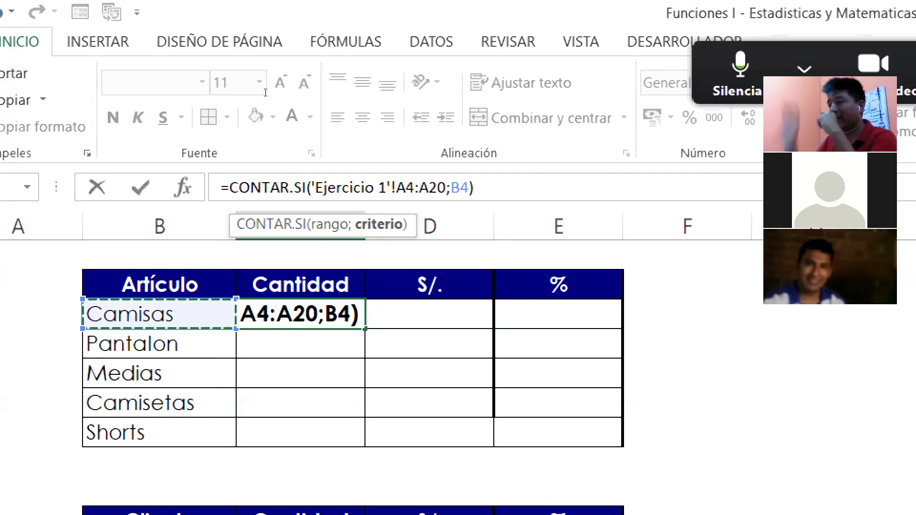
{"action": "key", "text": "Return"}
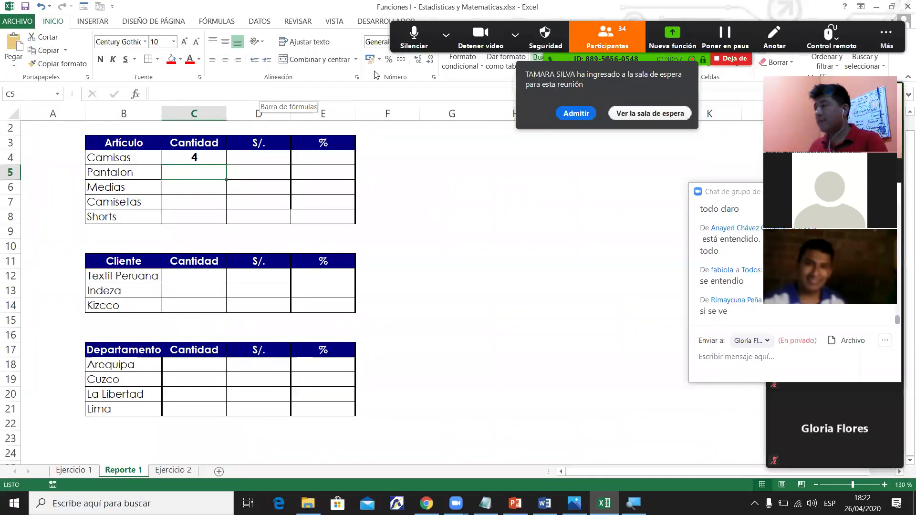
{"action": "left_click", "coordinate": [446, 34]}
{"action": "left_click", "coordinate": [586, 116]}
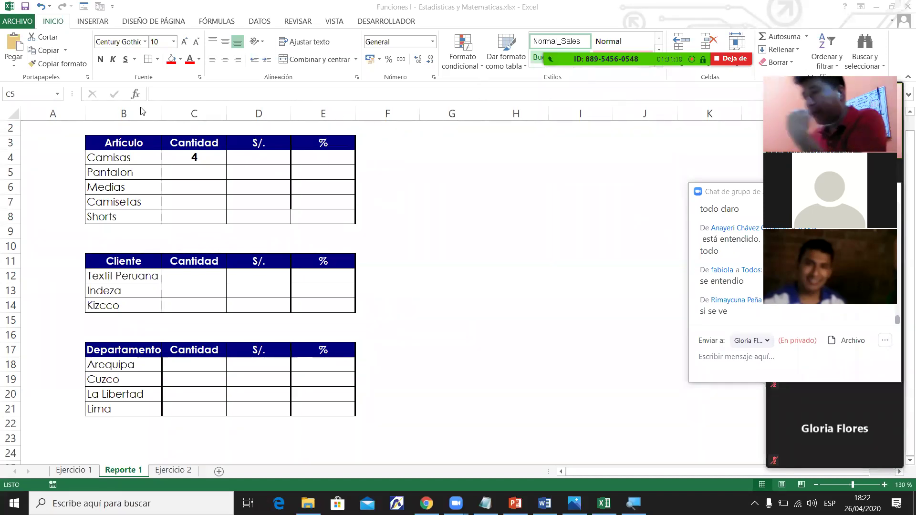
{"action": "left_click", "coordinate": [144, 157]}
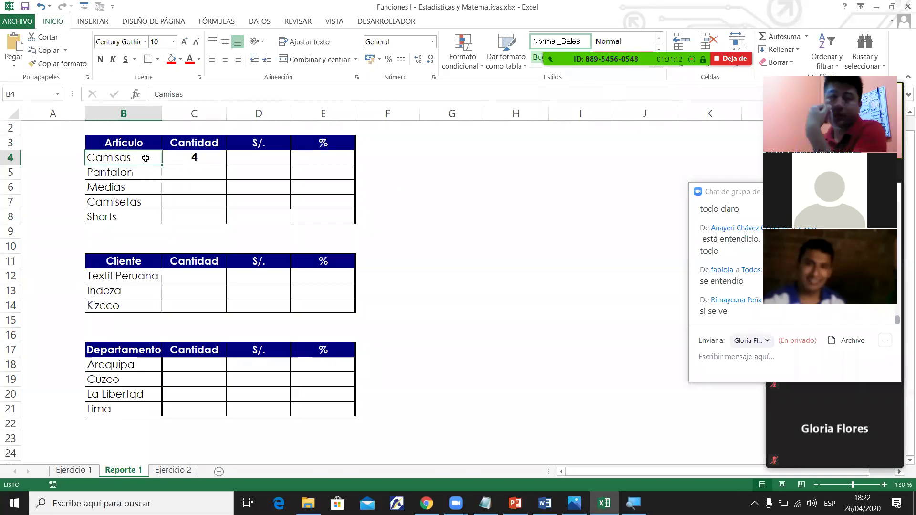
{"action": "left_click", "coordinate": [74, 470]}
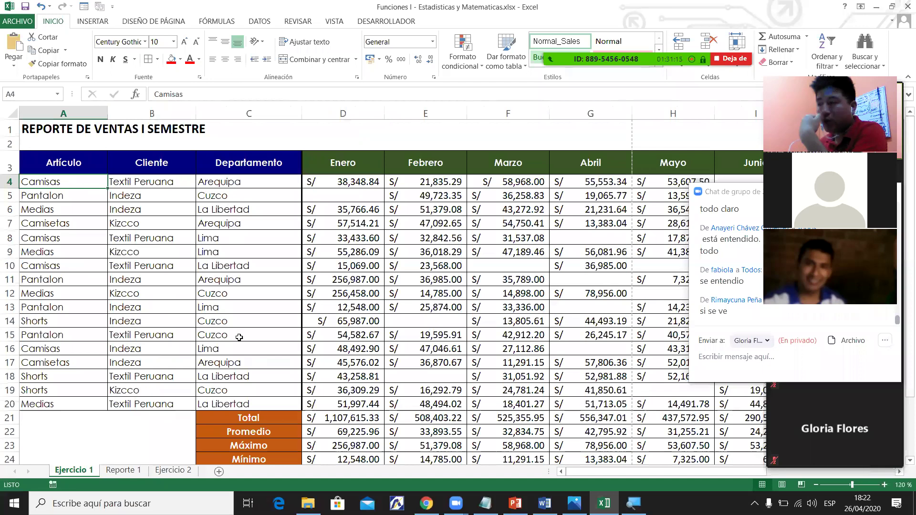
{"action": "left_click", "coordinate": [244, 404], "text": "shift"}
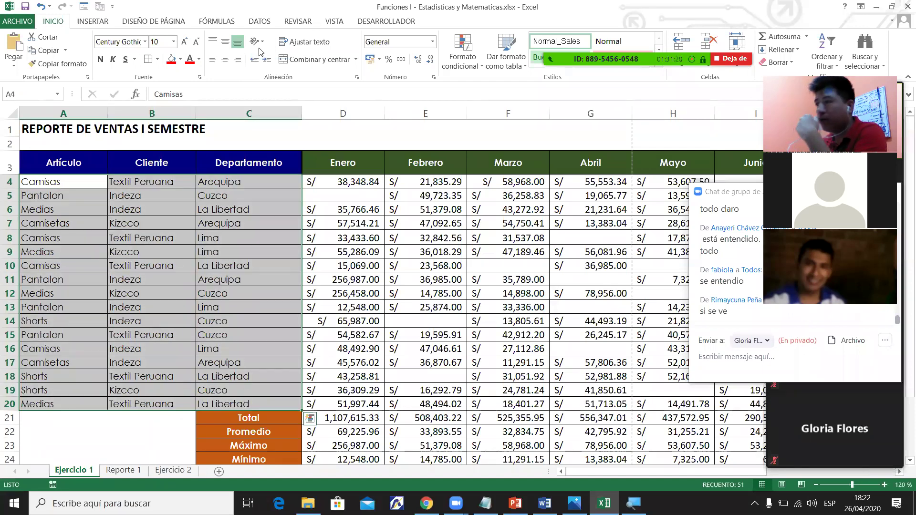
{"action": "left_click", "coordinate": [259, 22]}
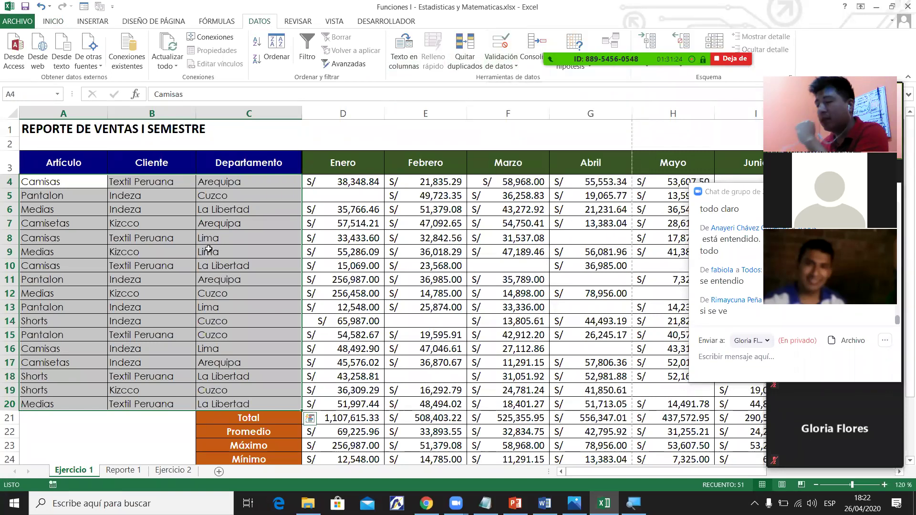
{"action": "left_click", "coordinate": [124, 471]}
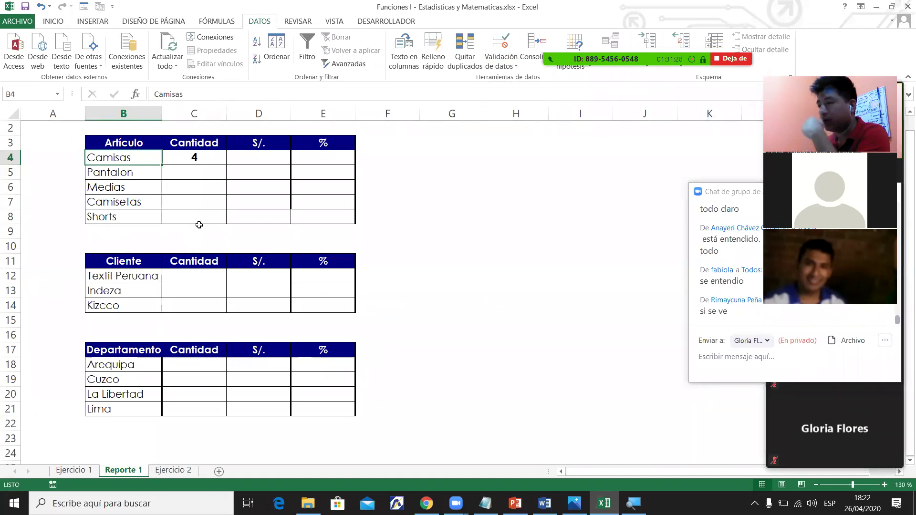
{"action": "left_click", "coordinate": [199, 159]}
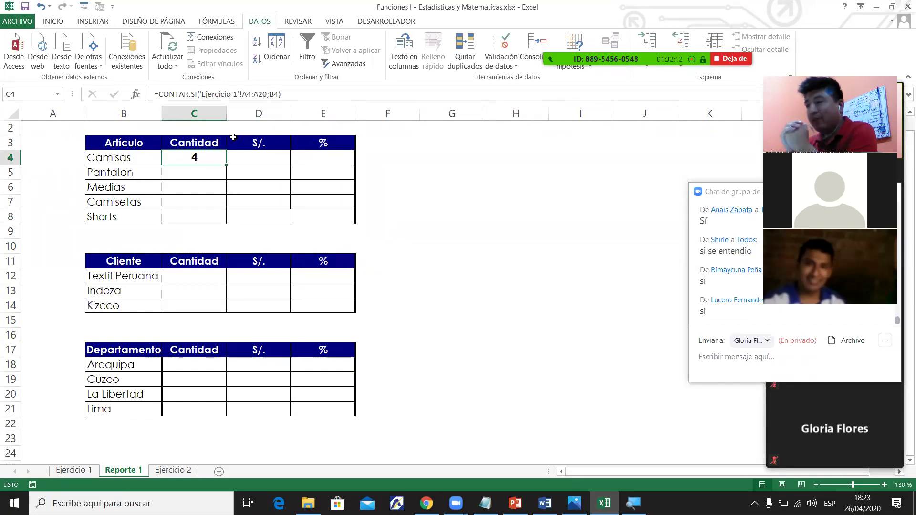
Restore the "Camisas" criterion in C4 and fill the formula down to C8, giving 3 each.
{"action": "left_click_drag", "start_coordinate": [270, 94], "coordinate": [278, 92]}
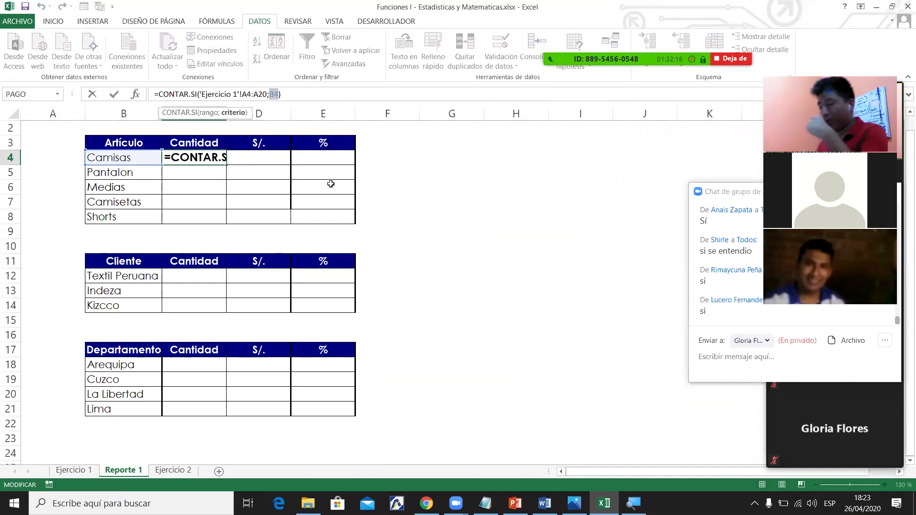
{"action": "key", "text": "BackSpace"}
{"action": "type", "text": "\""}
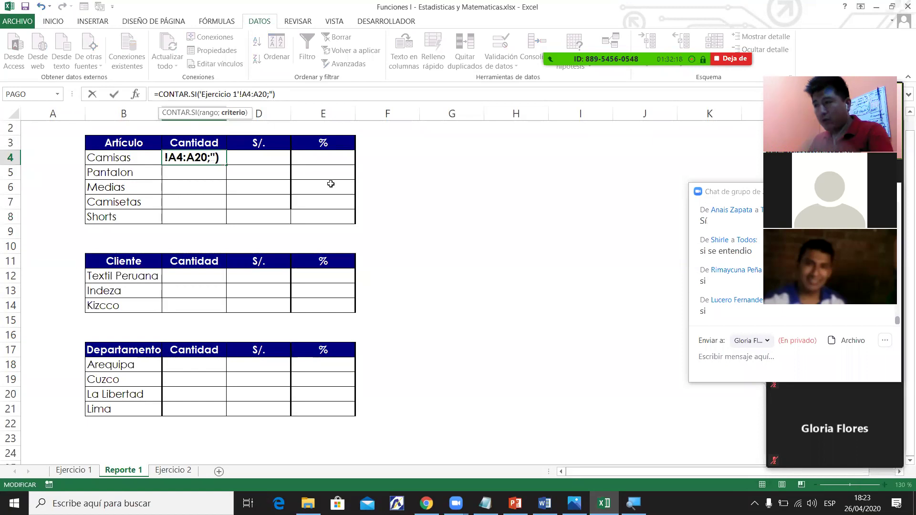
{"action": "type", "text": "Camisas"}
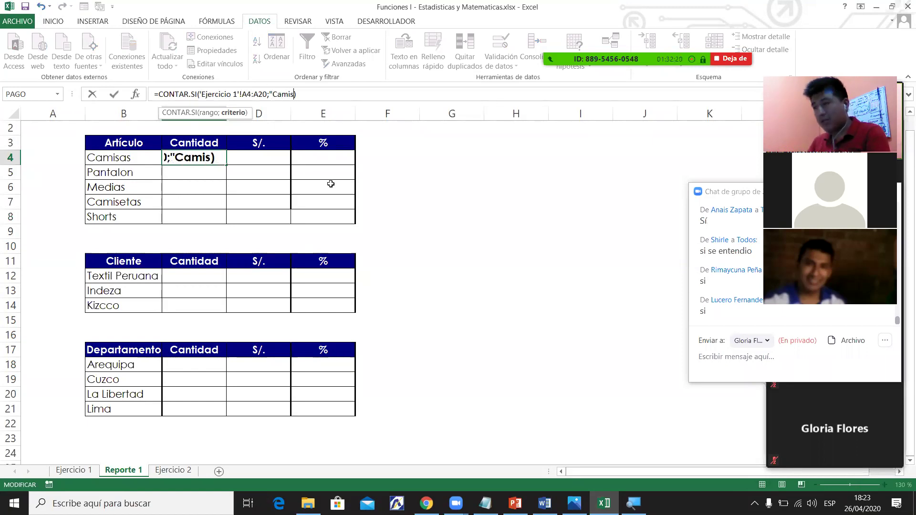
{"action": "type", "text": "\""}
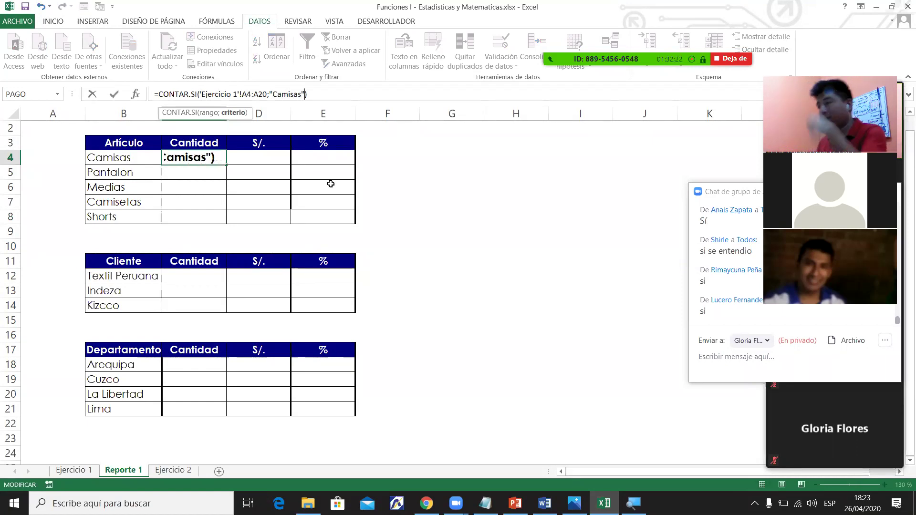
{"action": "key", "text": "Return"}
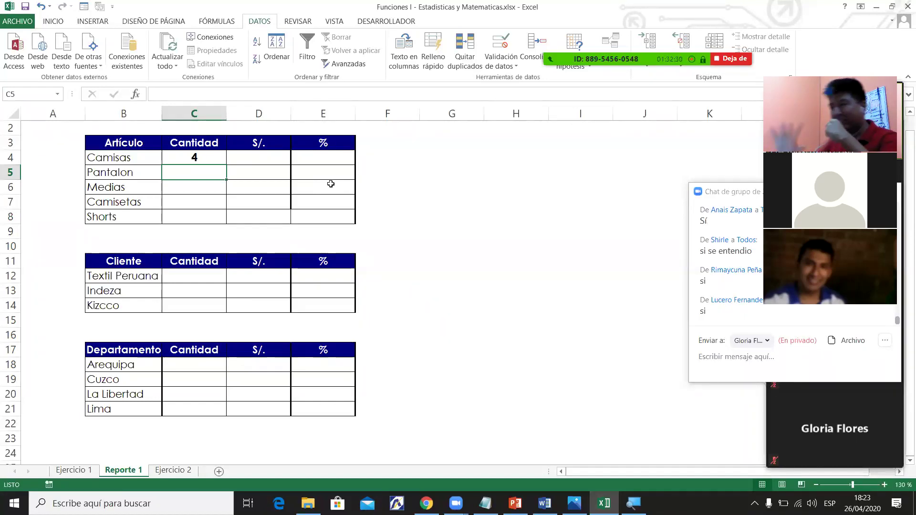
{"action": "left_click", "coordinate": [197, 157]}
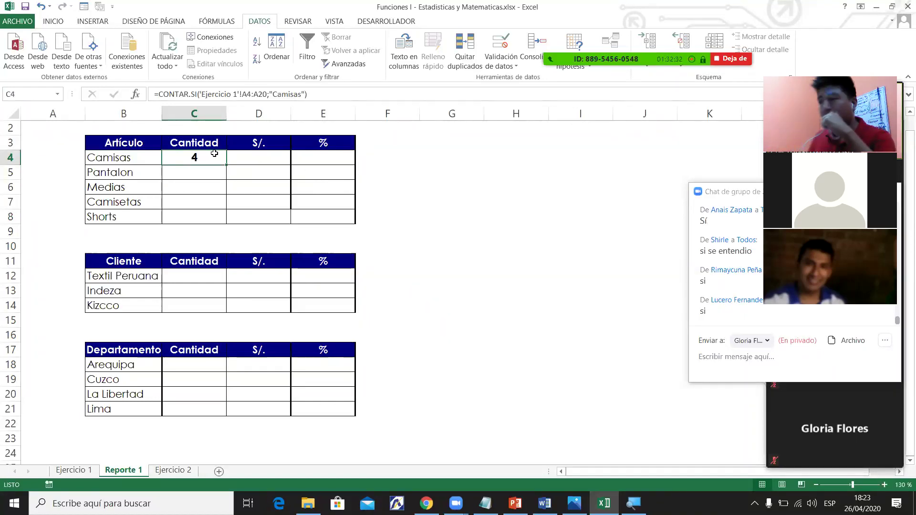
{"action": "left_click_drag", "start_coordinate": [227, 165], "coordinate": [223, 220]}
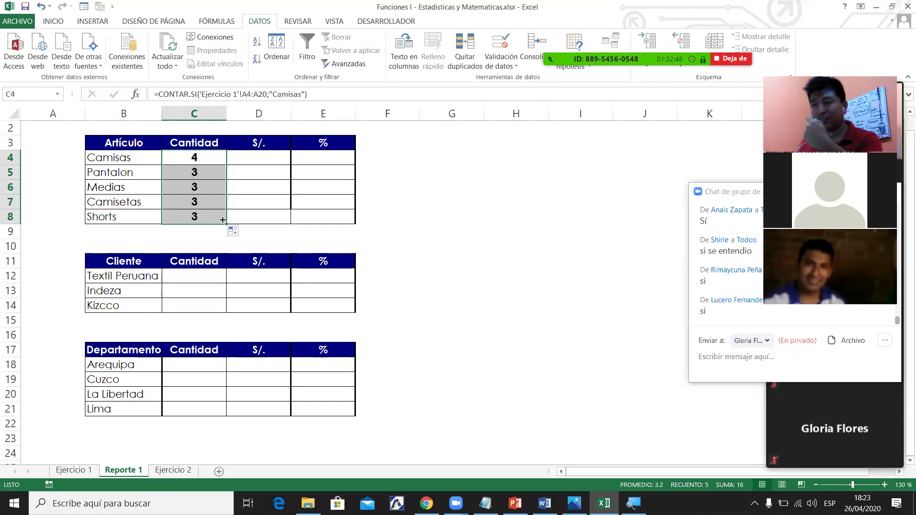
Compare Ejercicio 1's Pantalon rows with the Pantalon and Medias count formulas in Reporte 1.
{"action": "left_click", "coordinate": [196, 173]}
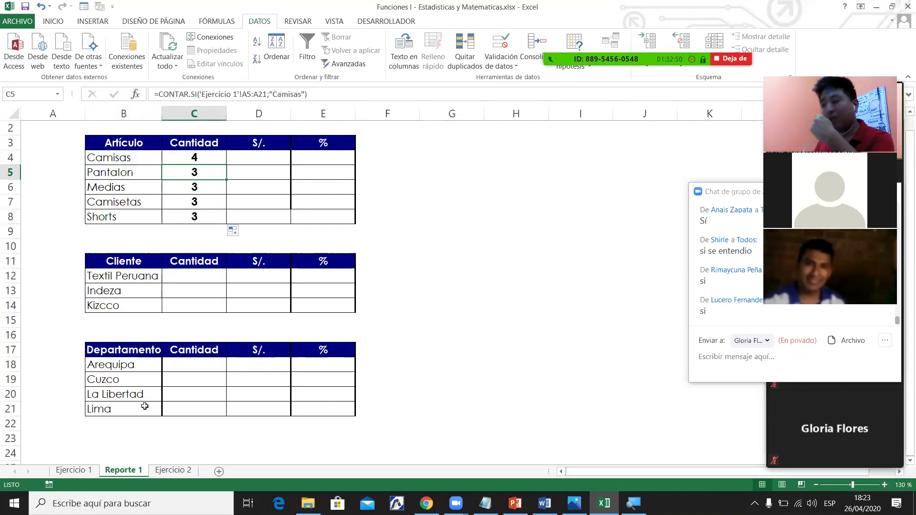
{"action": "left_click", "coordinate": [76, 471]}
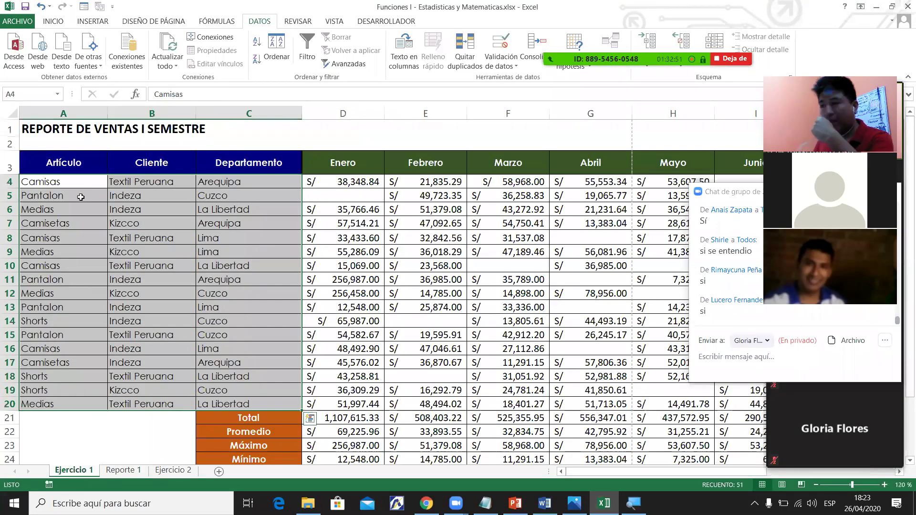
{"action": "left_click", "coordinate": [80, 197]}
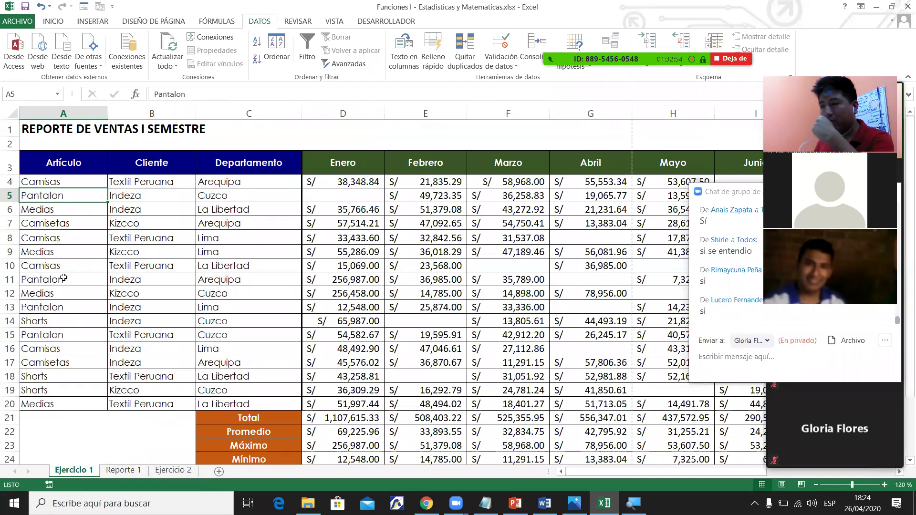
{"action": "left_click", "coordinate": [66, 278]}
{"action": "left_click", "coordinate": [65, 306]}
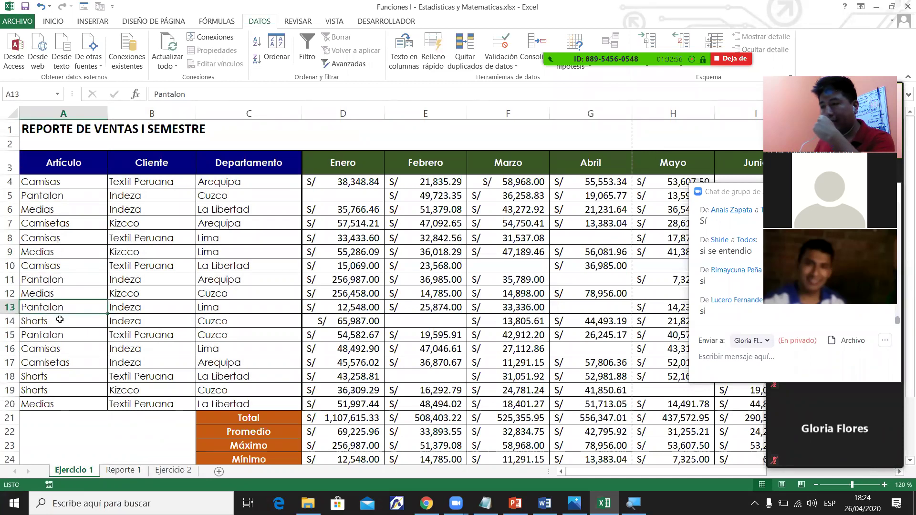
{"action": "left_click", "coordinate": [59, 337]}
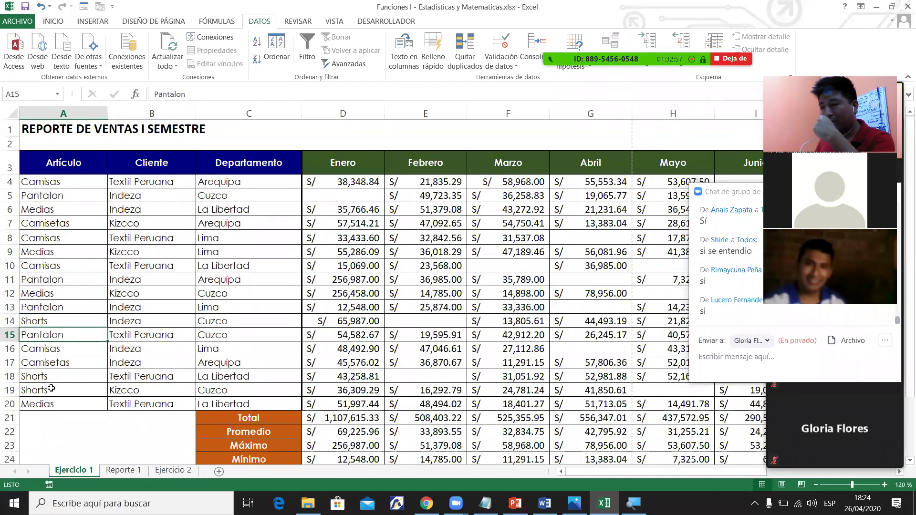
{"action": "left_click", "coordinate": [127, 471]}
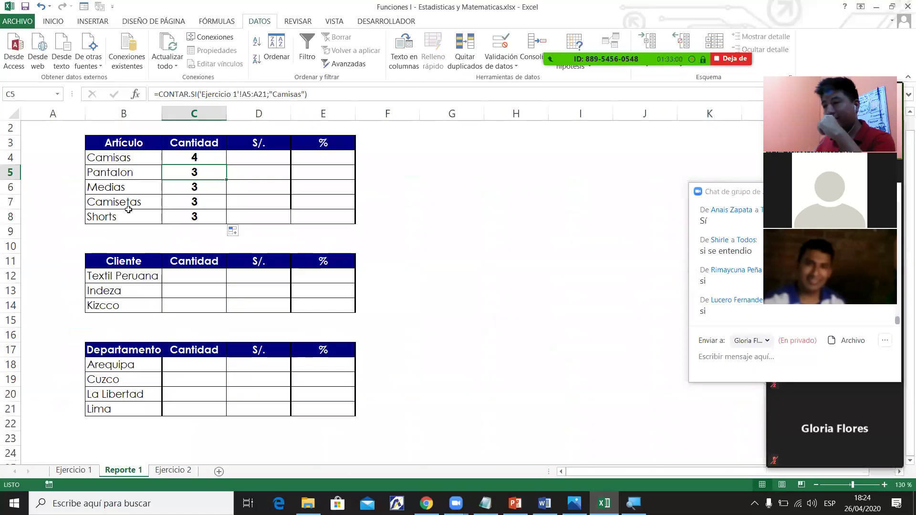
{"action": "left_click", "coordinate": [124, 174]}
{"action": "left_click", "coordinate": [173, 174]}
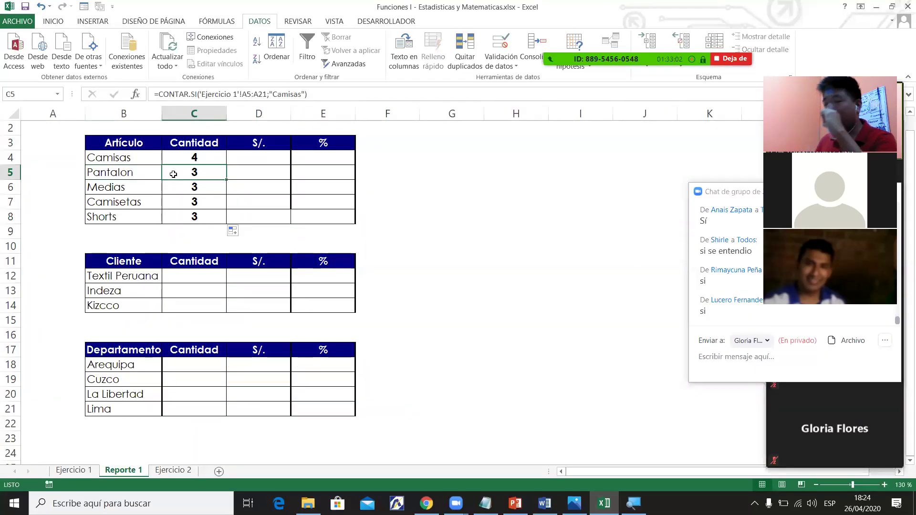
{"action": "left_click", "coordinate": [124, 188]}
{"action": "left_click", "coordinate": [169, 196]}
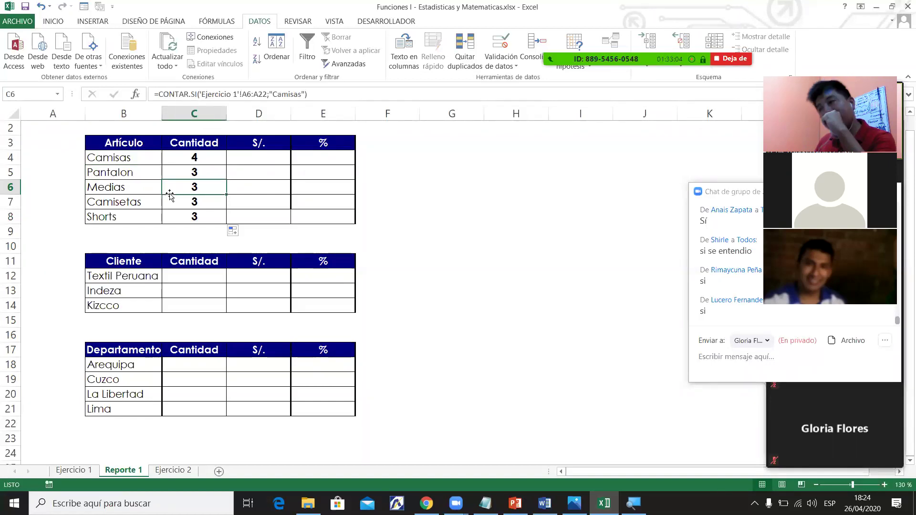
{"action": "left_click", "coordinate": [124, 193]}
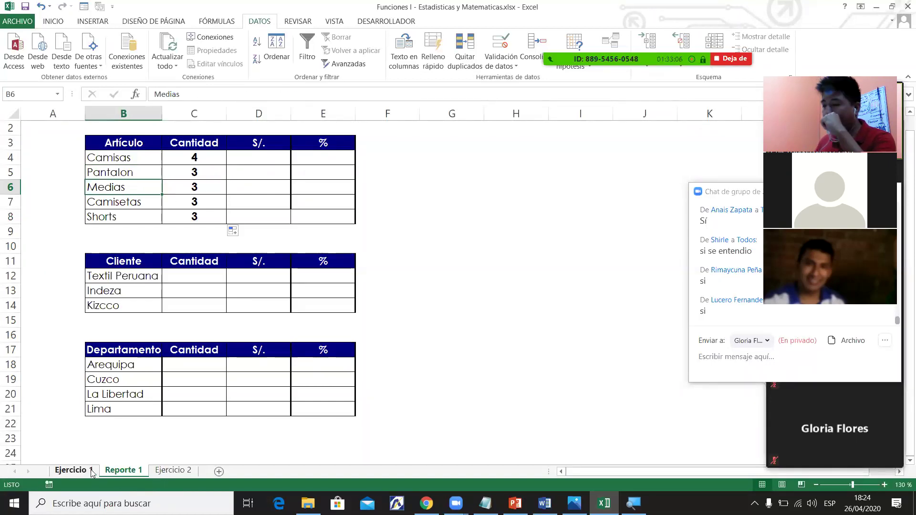
Check the Medias entries in rows 9, 12 and 20, then review the C4 Camisas count.
{"action": "left_click", "coordinate": [74, 470]}
{"action": "left_click", "coordinate": [56, 186]}
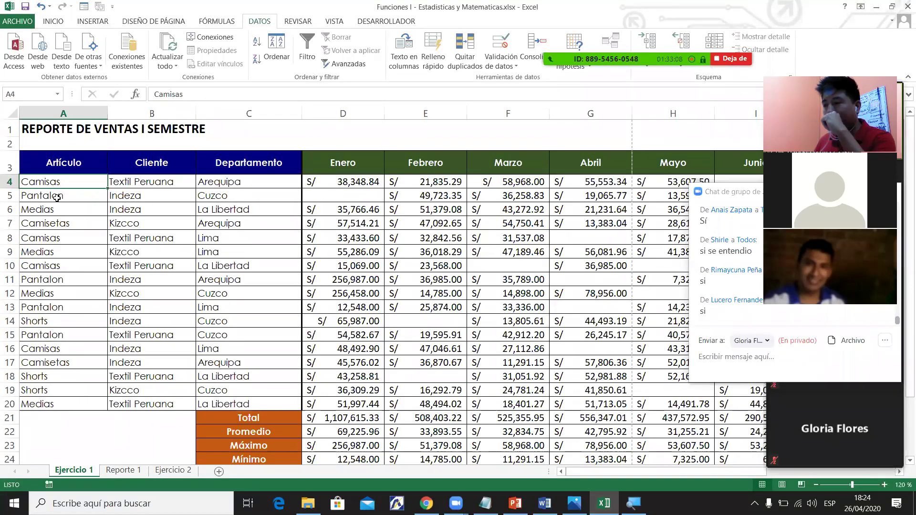
{"action": "left_click", "coordinate": [53, 210]}
{"action": "left_click", "coordinate": [53, 252]}
{"action": "left_click", "coordinate": [53, 292]}
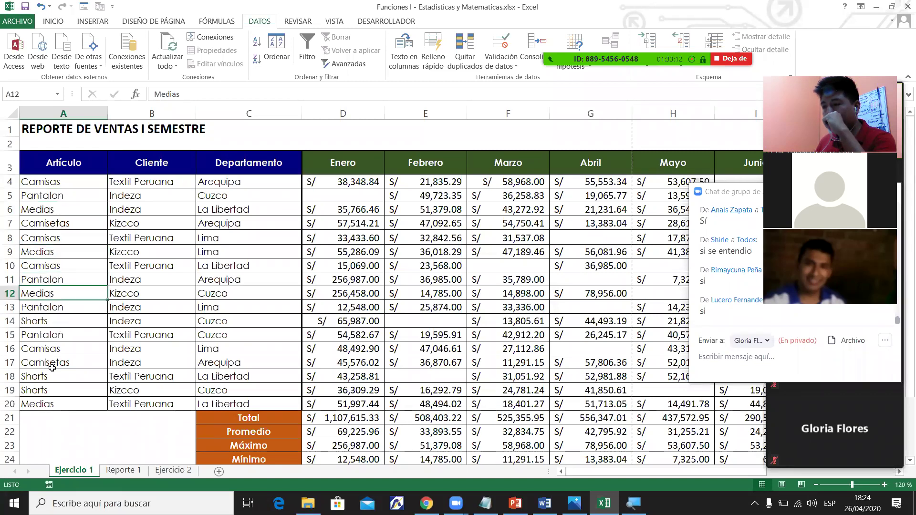
{"action": "left_click", "coordinate": [48, 405]}
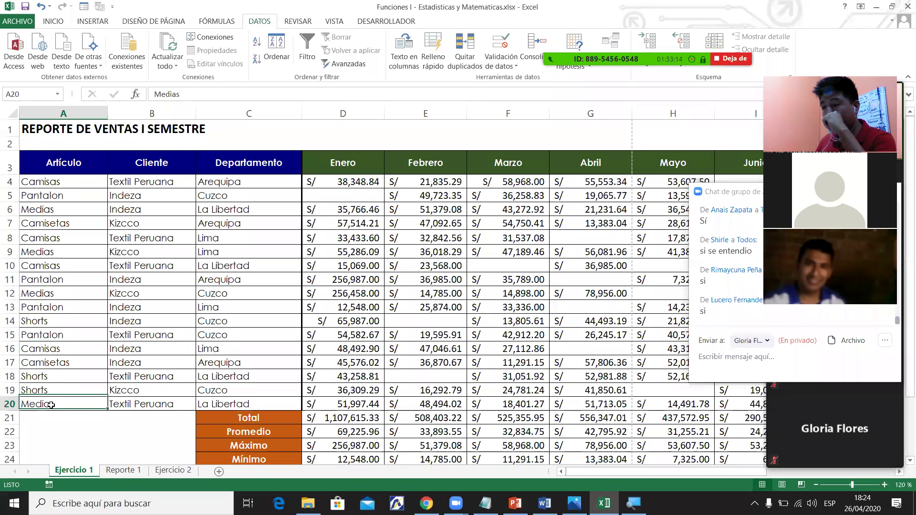
{"action": "left_click", "coordinate": [137, 471]}
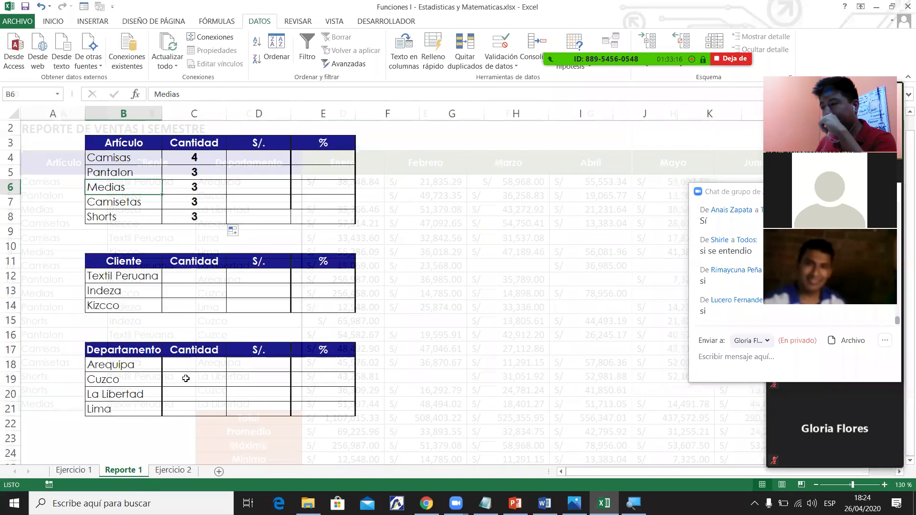
{"action": "left_click", "coordinate": [193, 161]}
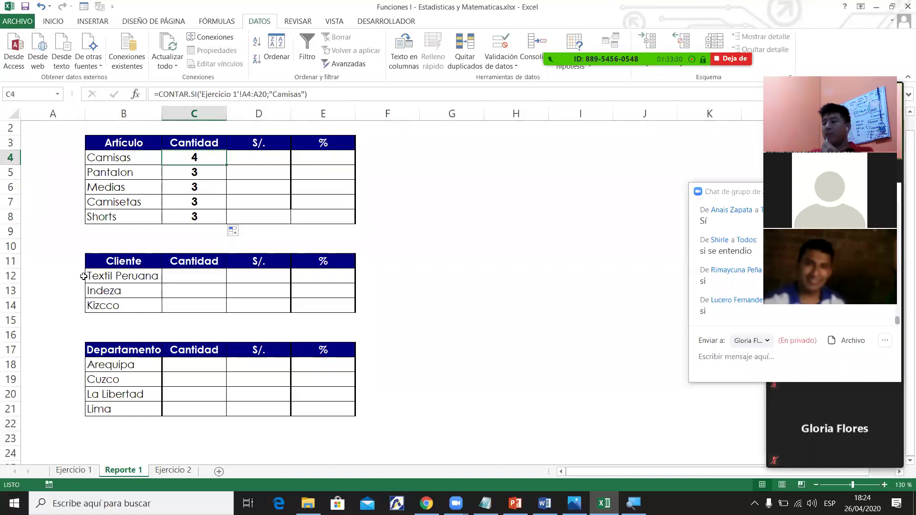
{"action": "left_click", "coordinate": [89, 471]}
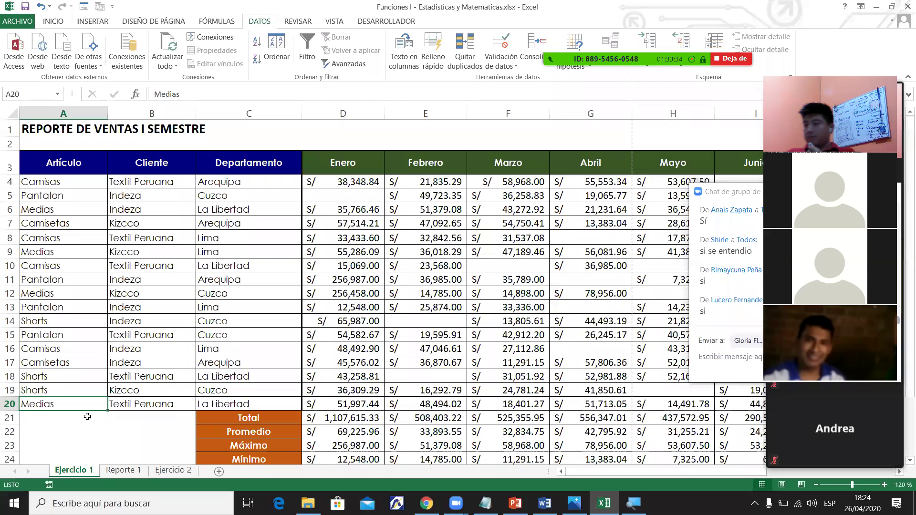
{"action": "left_click", "coordinate": [123, 470]}
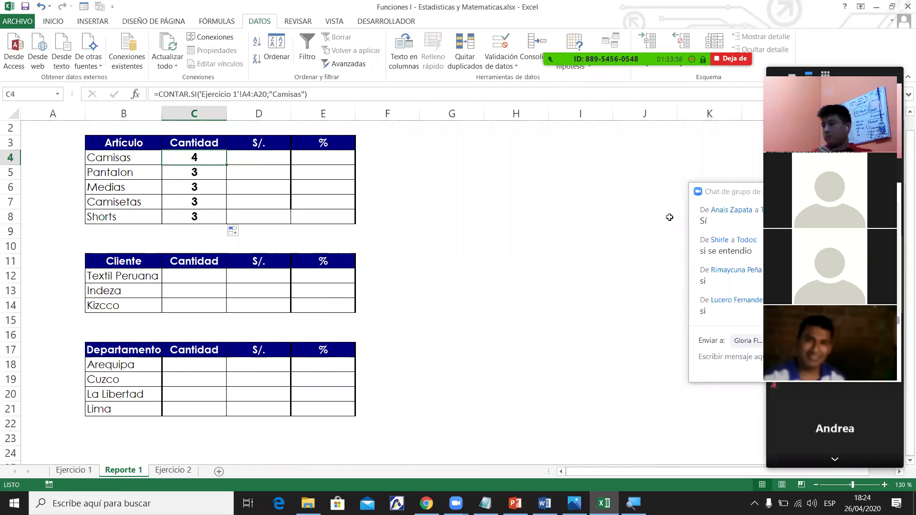
{"action": "key", "text": "alt+u"}
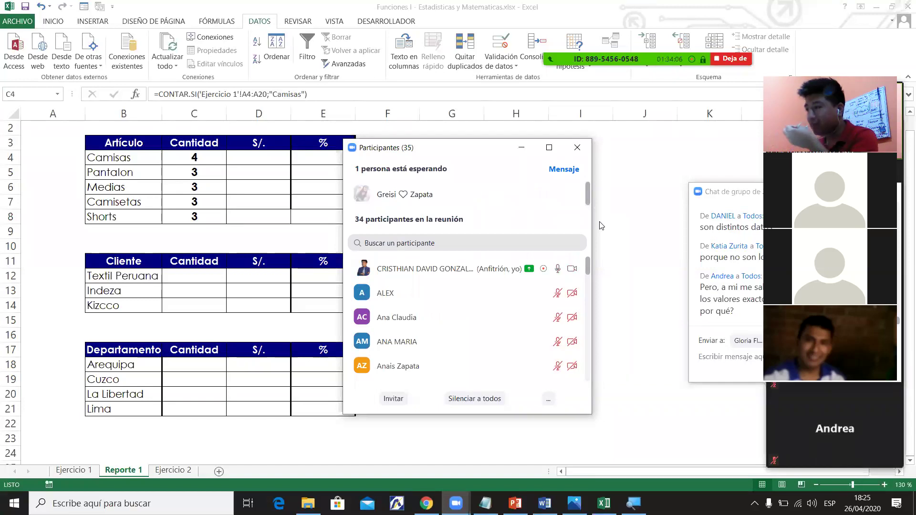
Inspect the C4 and Medias, Camisetas and Shorts count formulas, noting the fixed "Camisas" criterion.
{"action": "left_click", "coordinate": [221, 161]}
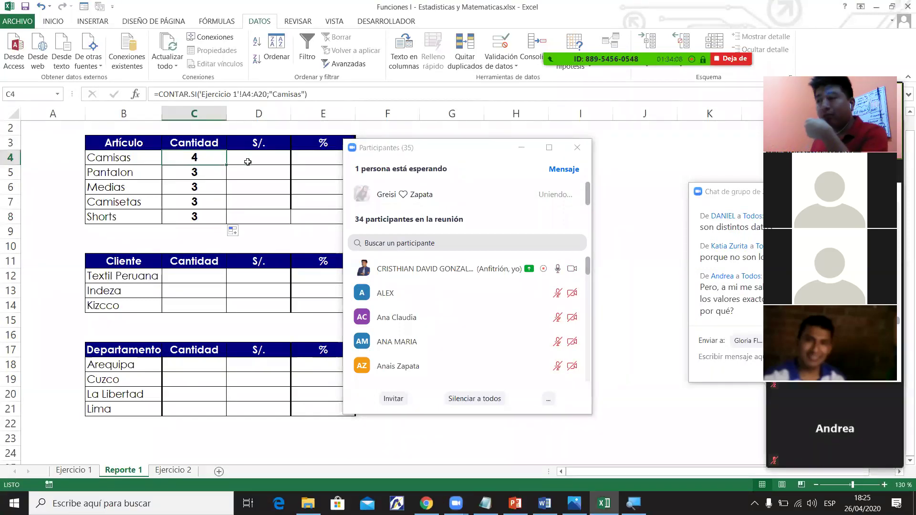
{"action": "left_click", "coordinate": [275, 96]}
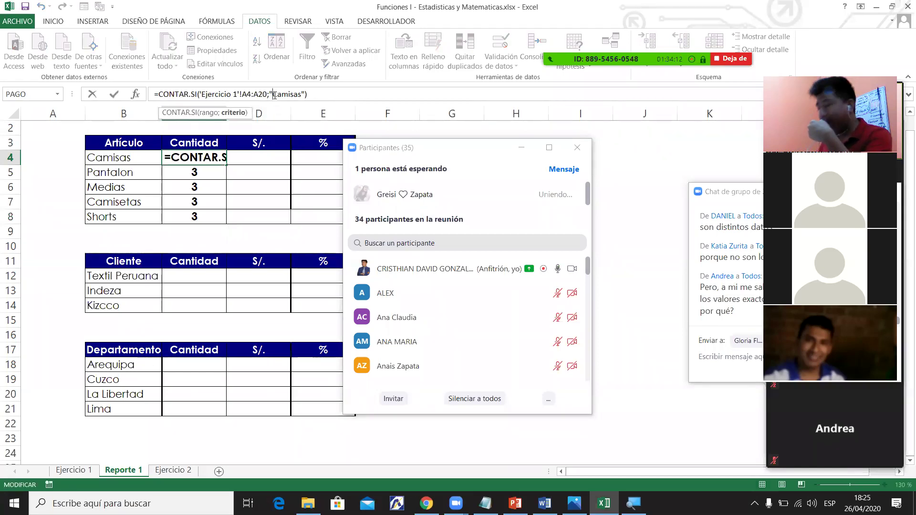
{"action": "key", "text": "Return"}
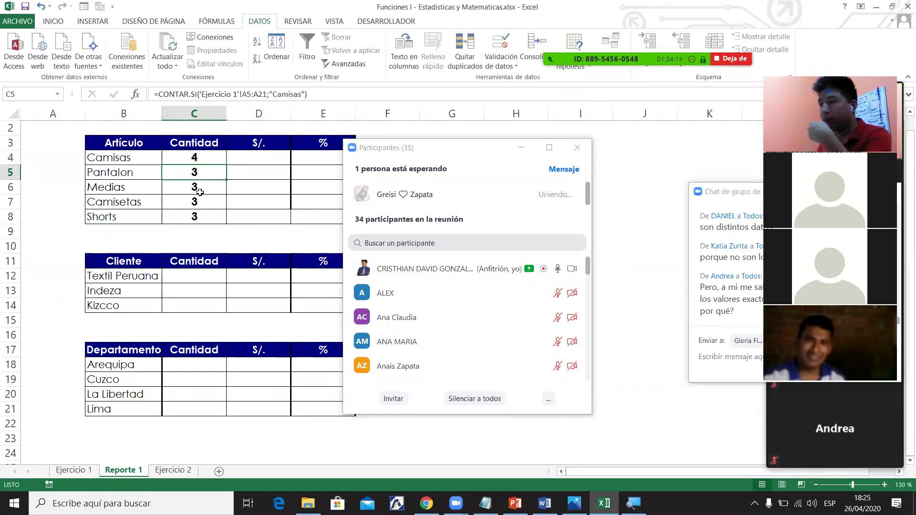
{"action": "left_click", "coordinate": [200, 191]}
{"action": "left_click", "coordinate": [219, 199]}
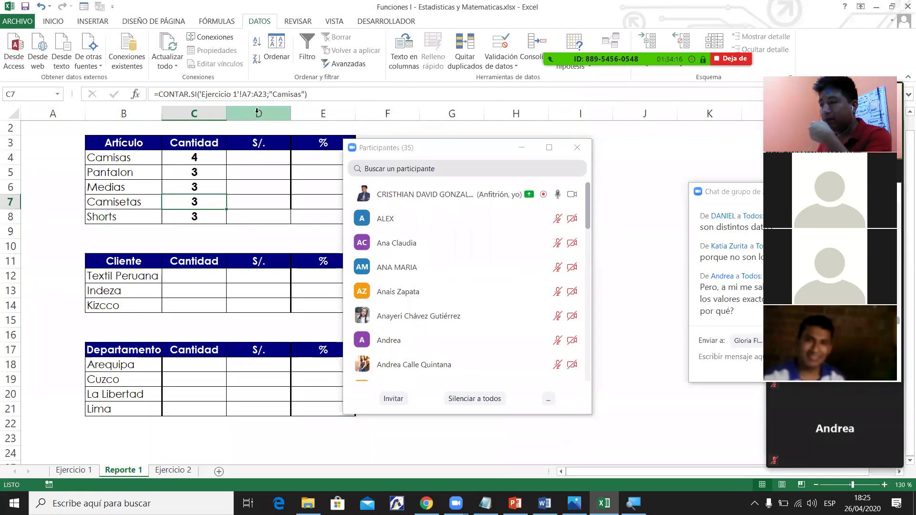
{"action": "left_click", "coordinate": [211, 217]}
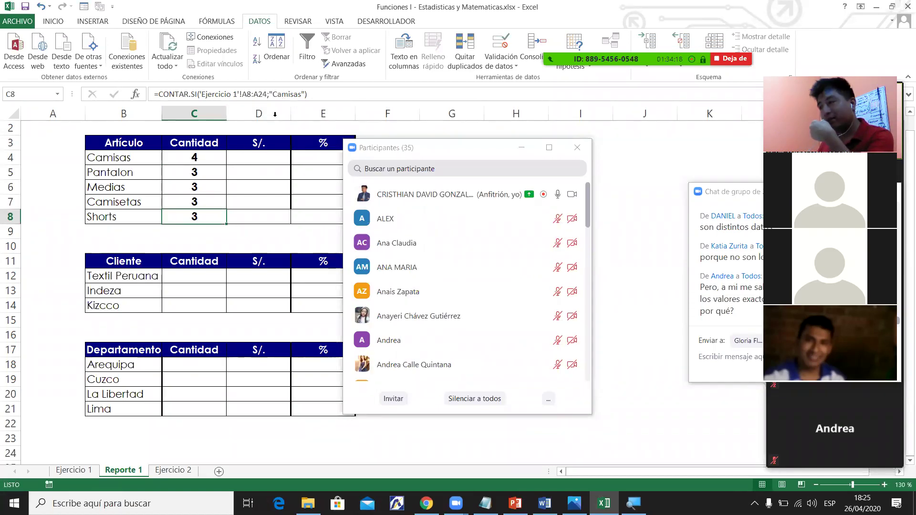
{"action": "left_click_drag", "start_coordinate": [267, 94], "coordinate": [305, 94]}
{"action": "key", "text": "Escape"}
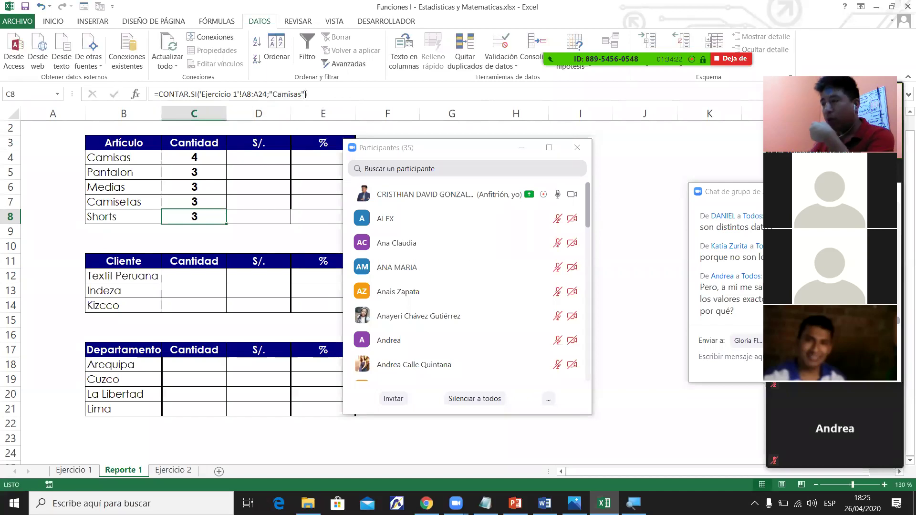
Trace the precedents of the Pantalon count back to the Ejercicio 1 sales data.
{"action": "left_click", "coordinate": [212, 159]}
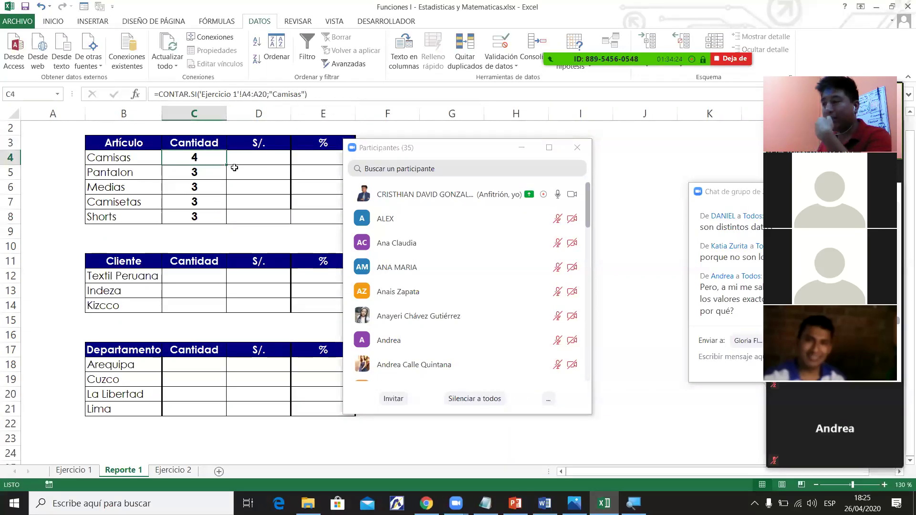
{"action": "left_click", "coordinate": [195, 172]}
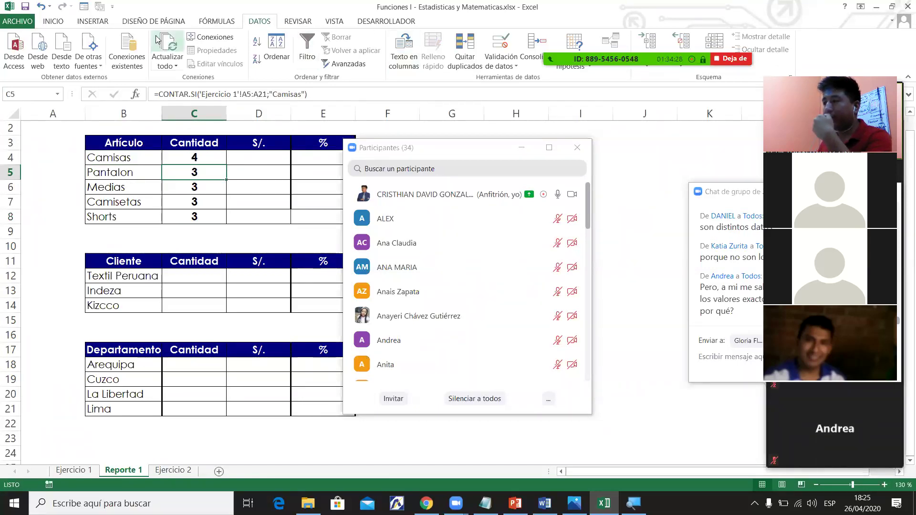
{"action": "left_click", "coordinate": [216, 22]}
{"action": "left_click", "coordinate": [534, 38]}
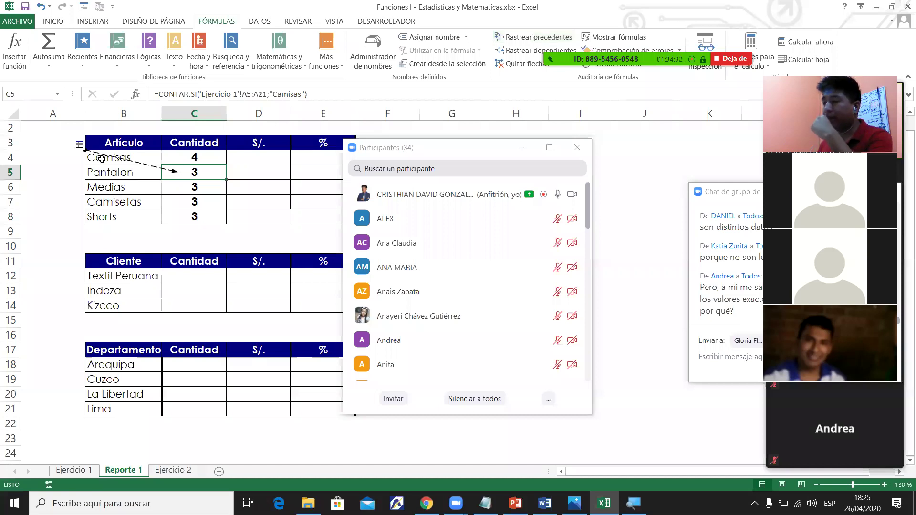
{"action": "left_click", "coordinate": [79, 144]}
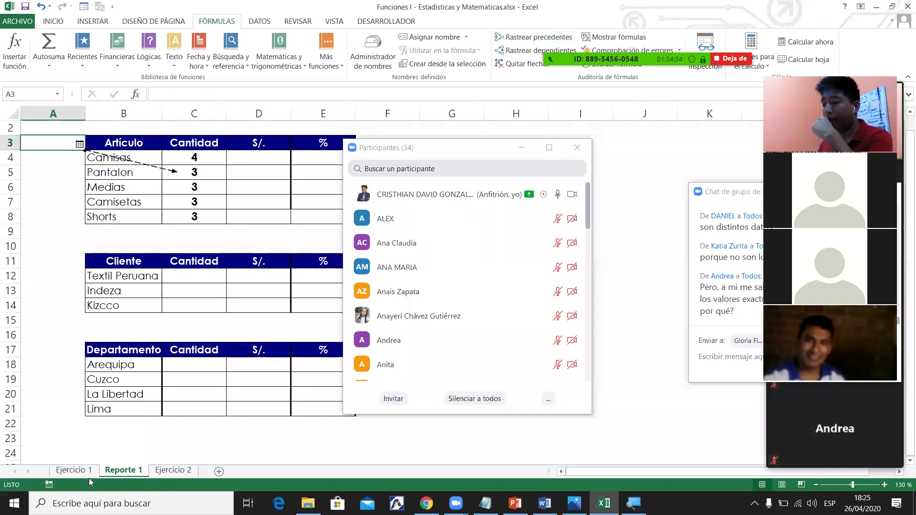
{"action": "double_click", "coordinate": [79, 144]}
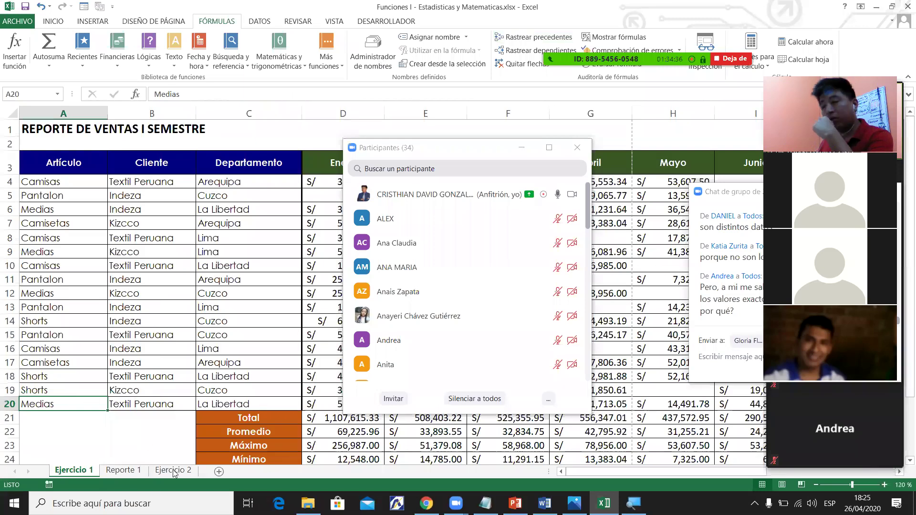
{"action": "left_click", "coordinate": [127, 474]}
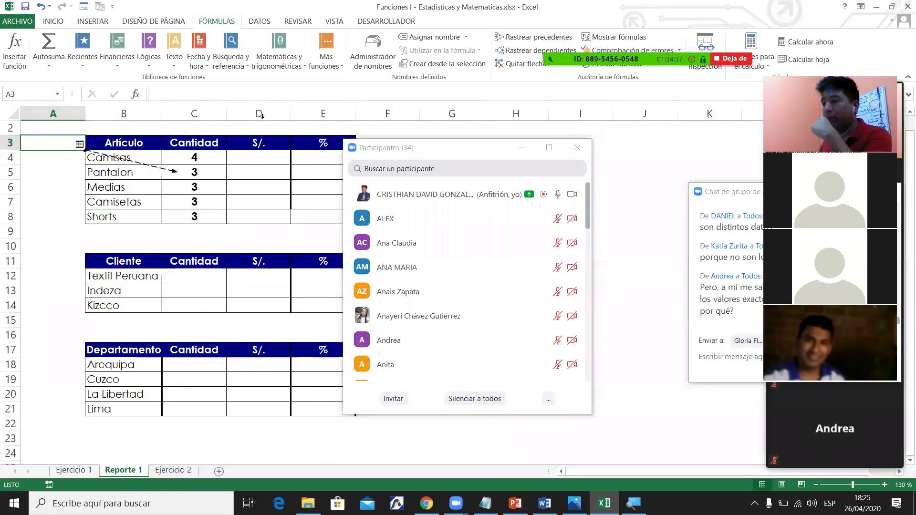
Change C4's criterion to B4 and fill down to C8, giving counts 4, 4, 4, 2, 3.
{"action": "left_click_drag", "start_coordinate": [269, 94], "coordinate": [304, 91]}
{"action": "key", "text": "BackSpace"}
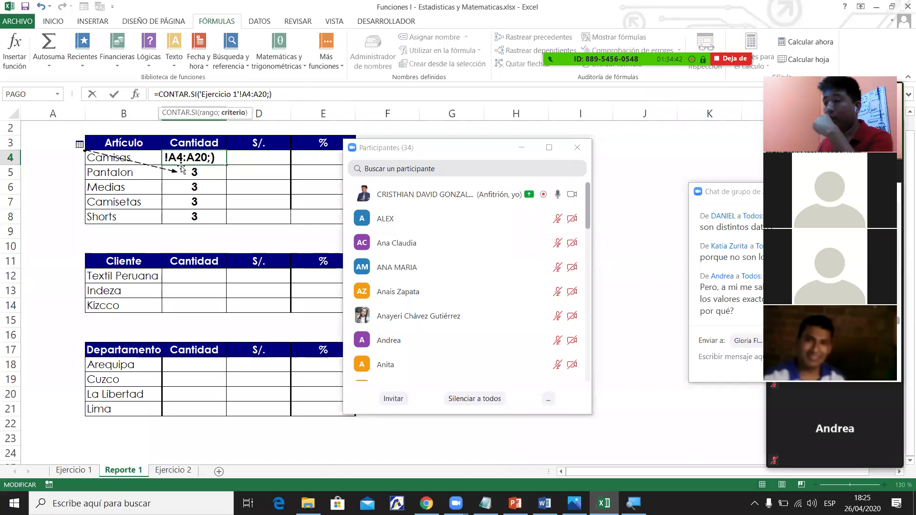
{"action": "left_click", "coordinate": [123, 154]}
{"action": "key", "text": "Return"}
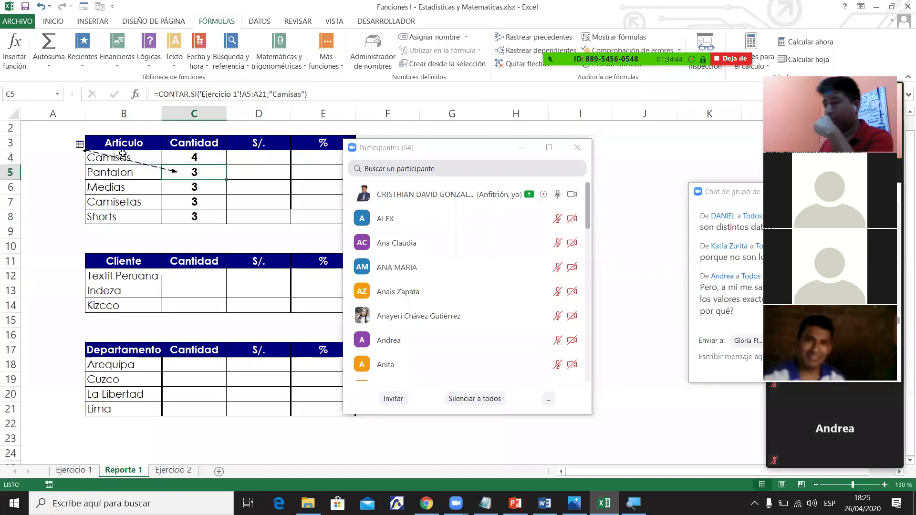
{"action": "left_click", "coordinate": [184, 154]}
{"action": "left_click_drag", "start_coordinate": [226, 165], "coordinate": [217, 219]}
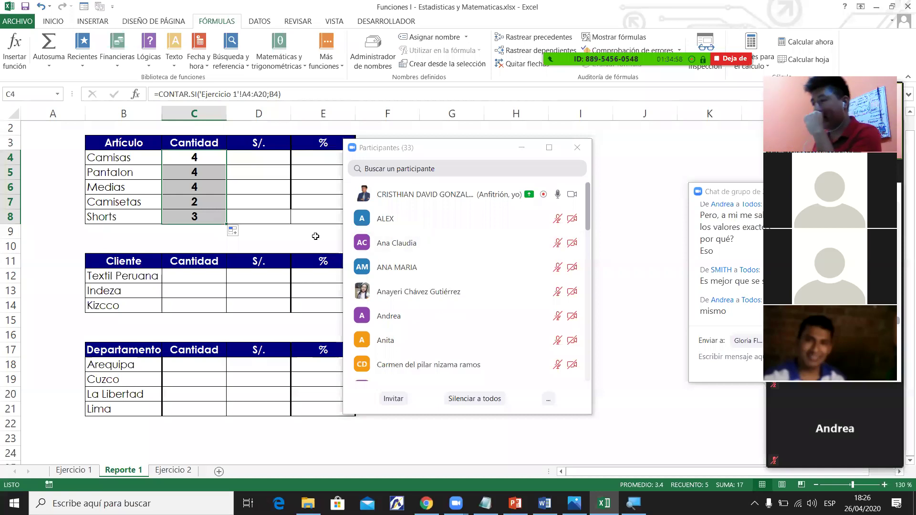
{"action": "left_click", "coordinate": [205, 169]}
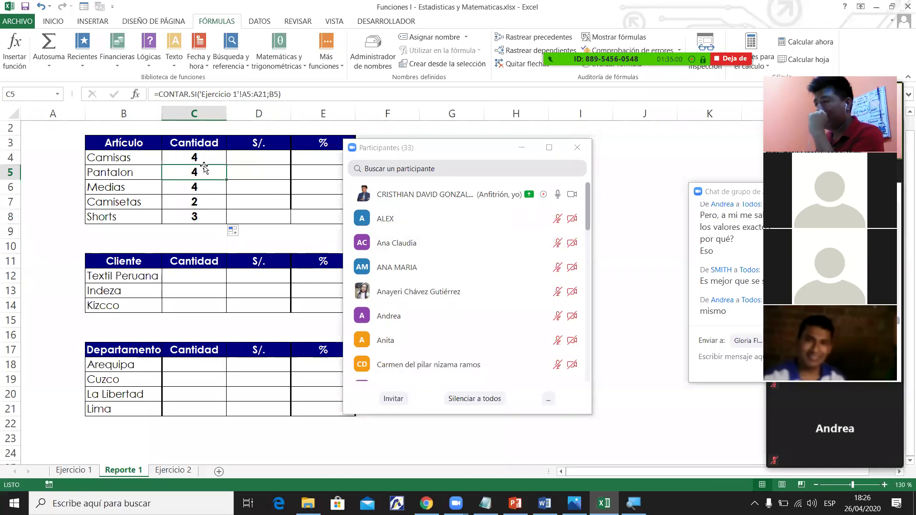
{"action": "left_click", "coordinate": [220, 163]}
{"action": "left_click_drag", "start_coordinate": [227, 165], "coordinate": [227, 221]}
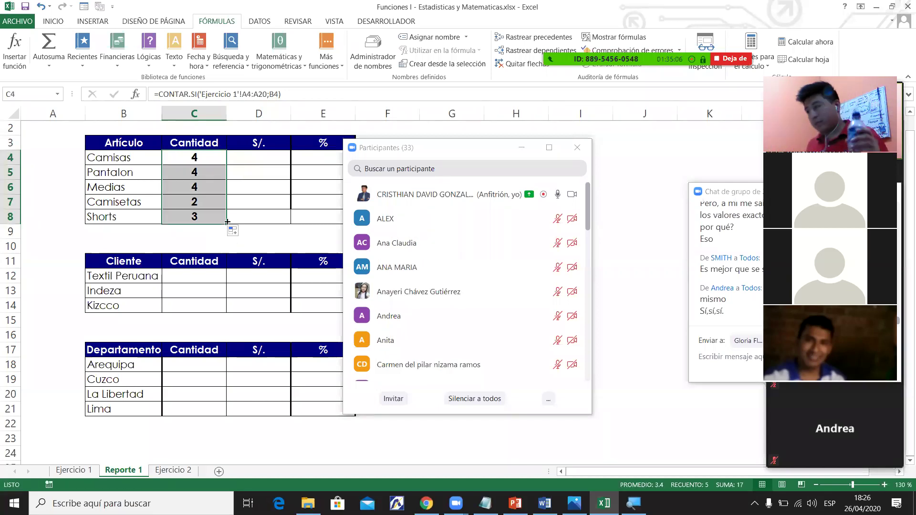
Review the CONTAR.SI count formulas for Medias, Camisas and Pantalon.
{"action": "left_click", "coordinate": [521, 148]}
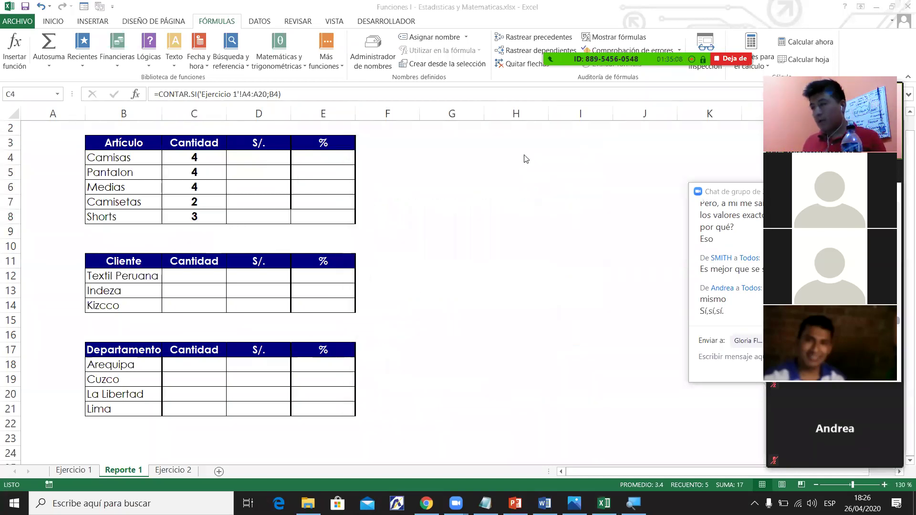
{"action": "left_click", "coordinate": [202, 186]}
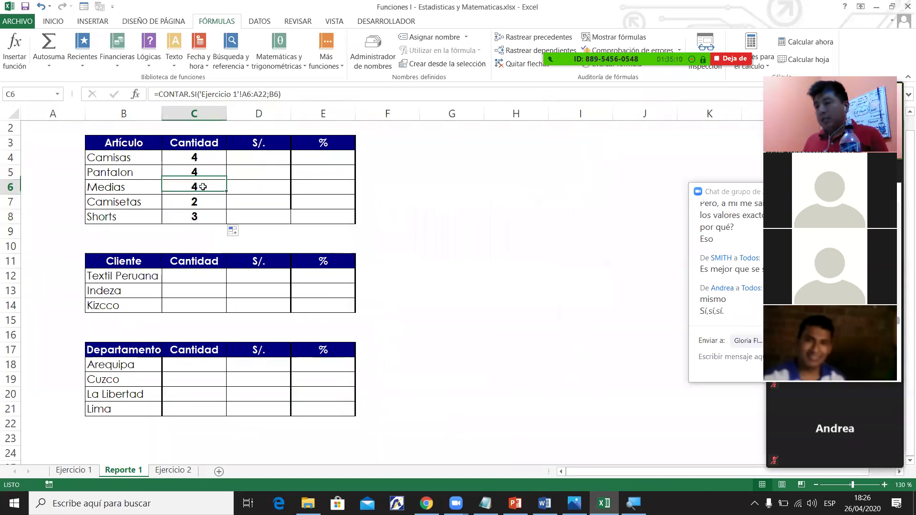
{"action": "left_click", "coordinate": [210, 157]}
{"action": "left_click", "coordinate": [202, 176]}
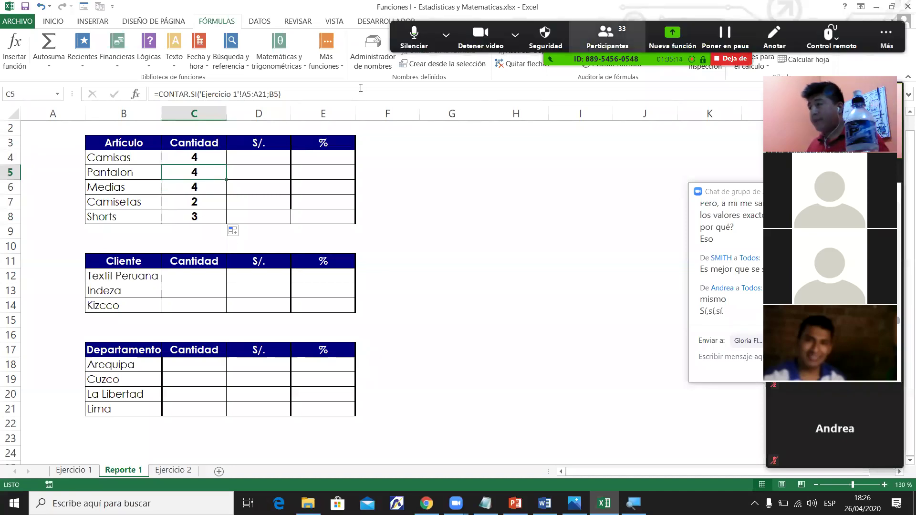
{"action": "left_click", "coordinate": [209, 159]}
Replace C4's B4 criterion with the text "Camisas", then select the article names B4:B8.
{"action": "left_click", "coordinate": [275, 94]}
{"action": "double_click", "coordinate": [274, 95]}
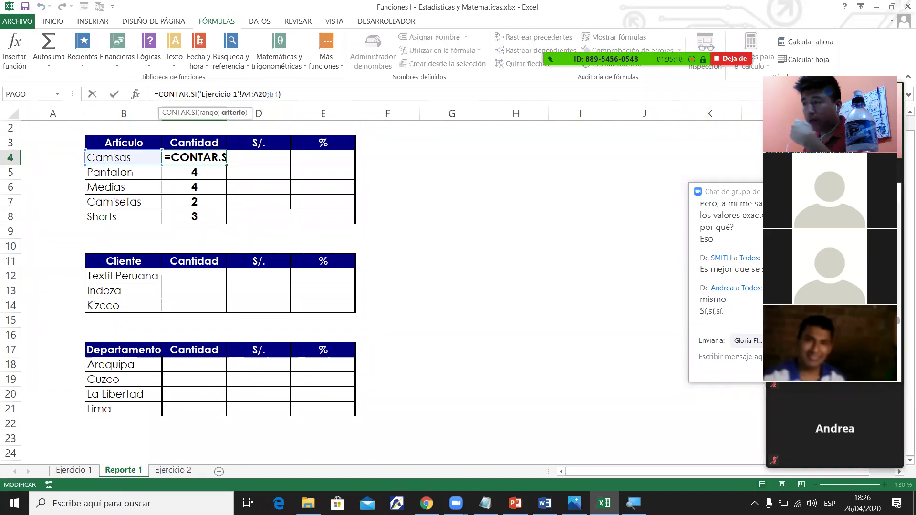
{"action": "left_click_drag", "start_coordinate": [269, 94], "coordinate": [275, 95]}
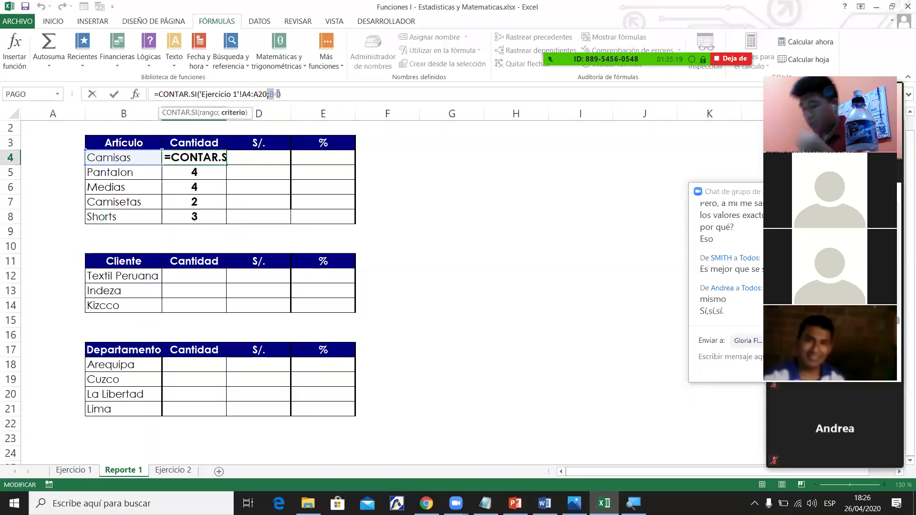
{"action": "key", "text": "BackSpace"}
{"action": "type", "text": "\"Camisas\""}
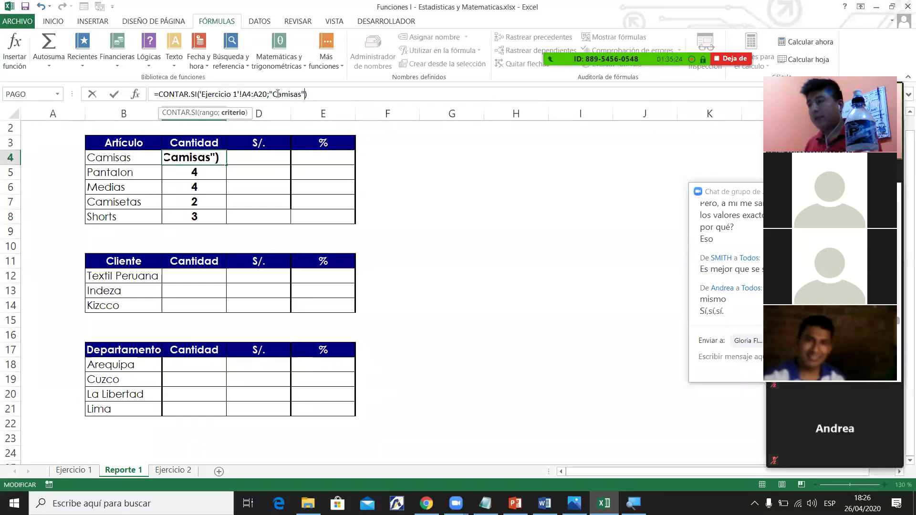
{"action": "key", "text": "Return"}
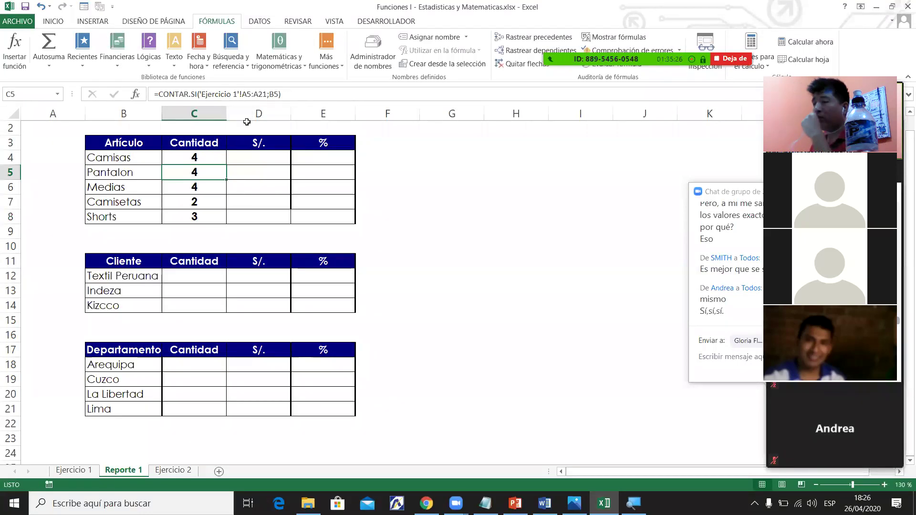
{"action": "left_click_drag", "start_coordinate": [134, 160], "coordinate": [142, 218]}
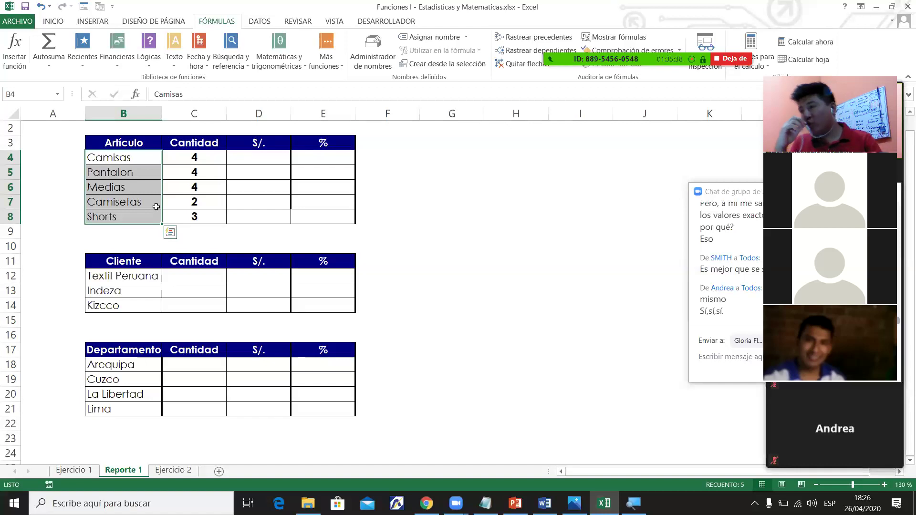
Swap C4's "Camisas" text criterion back to a reference to cell B4.
{"action": "left_click", "coordinate": [180, 161]}
{"action": "left_click", "coordinate": [272, 95]}
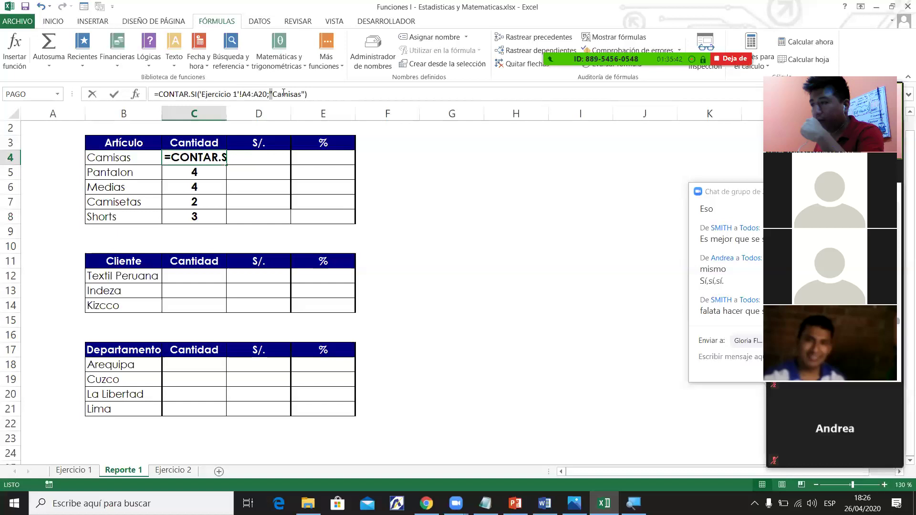
{"action": "left_click", "coordinate": [304, 94], "text": "shift"}
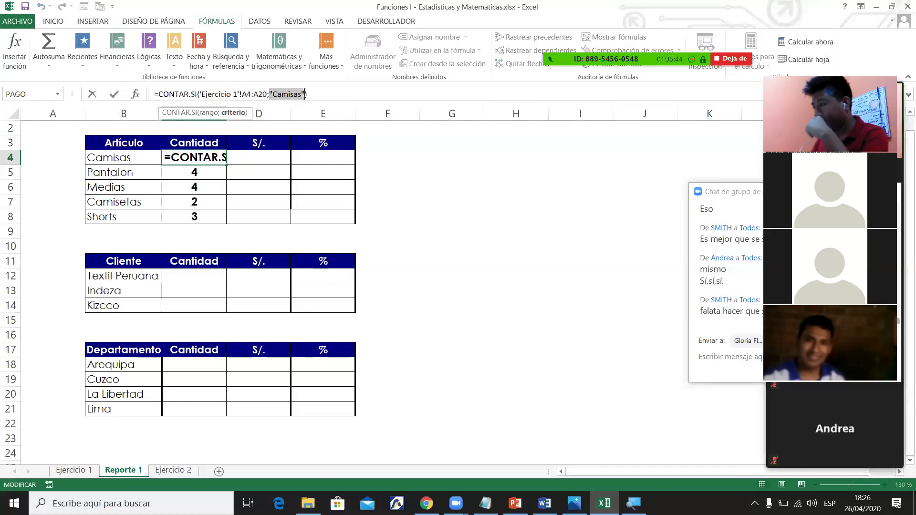
{"action": "key", "text": "Delete"}
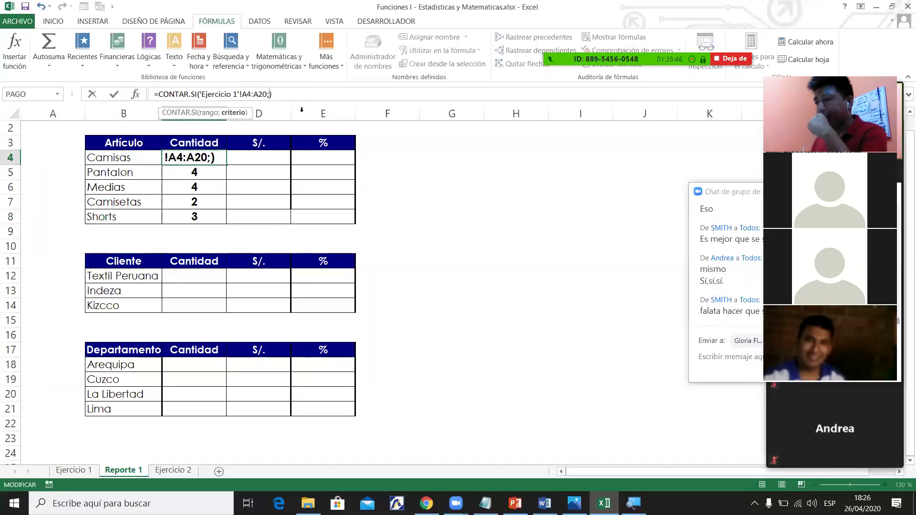
{"action": "left_click", "coordinate": [137, 160]}
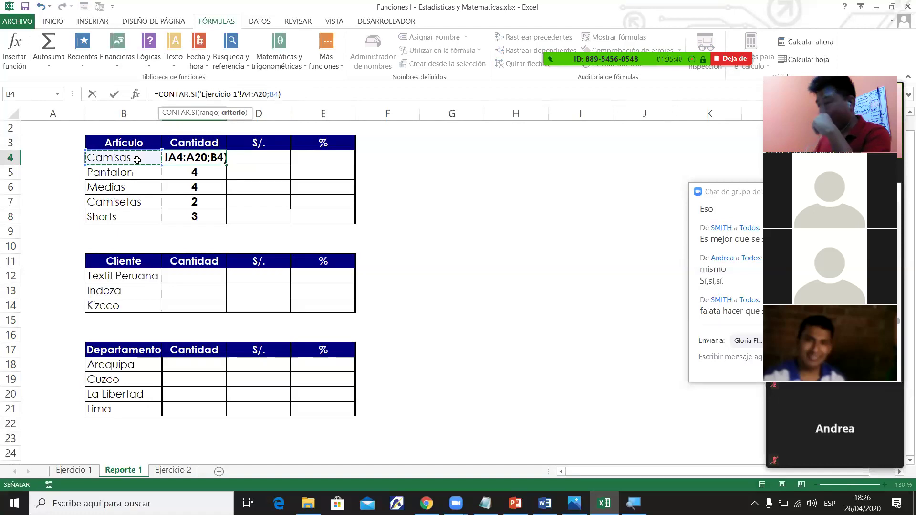
{"action": "key", "text": "Return"}
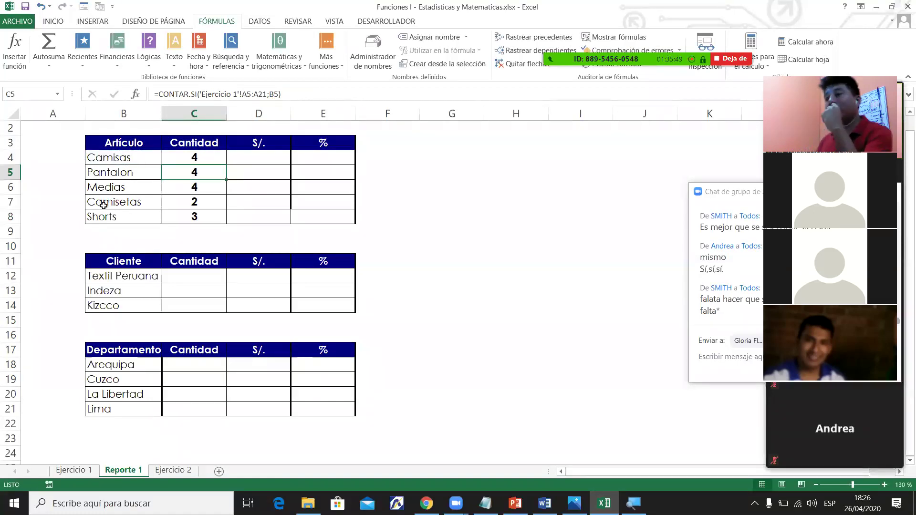
Inspect the Camisetas and Shorts count formulas.
{"action": "left_click", "coordinate": [175, 206]}
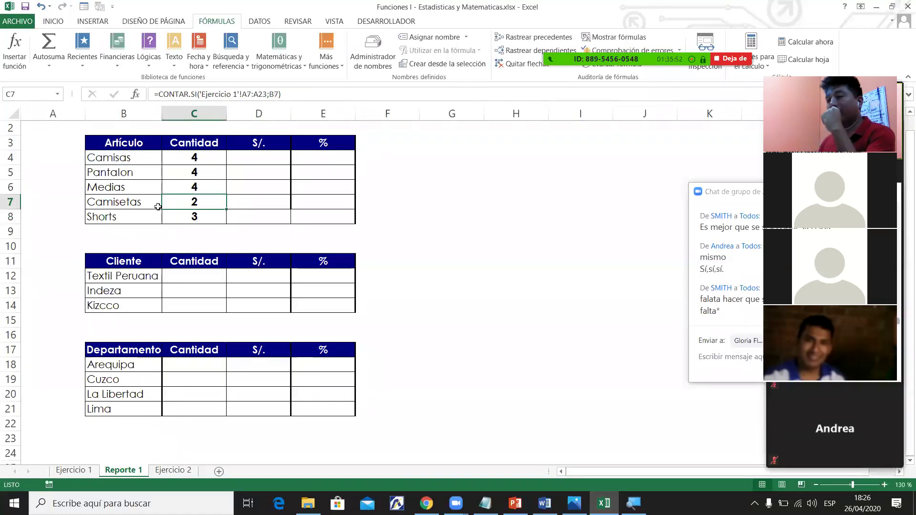
{"action": "left_click", "coordinate": [185, 216]}
{"action": "left_click", "coordinate": [140, 219]}
{"action": "left_click", "coordinate": [183, 221]}
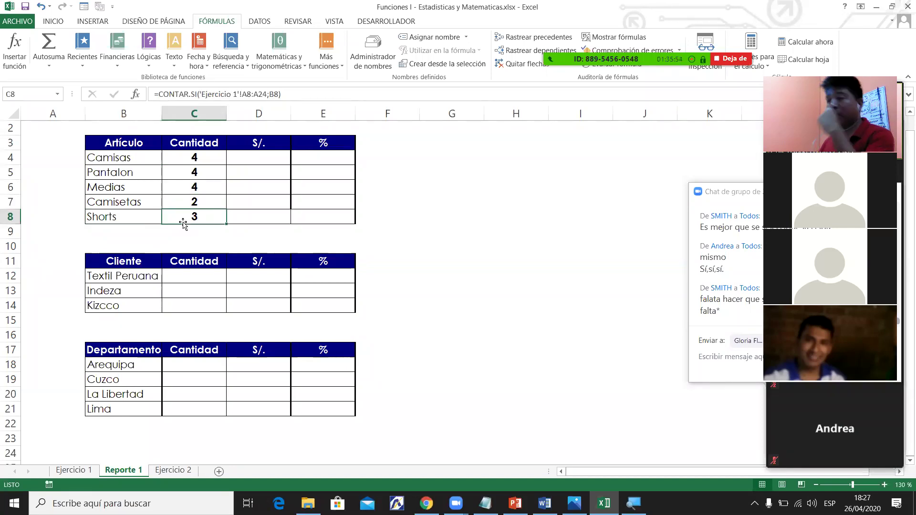
{"action": "left_click", "coordinate": [141, 214]}
{"action": "left_click", "coordinate": [179, 213]}
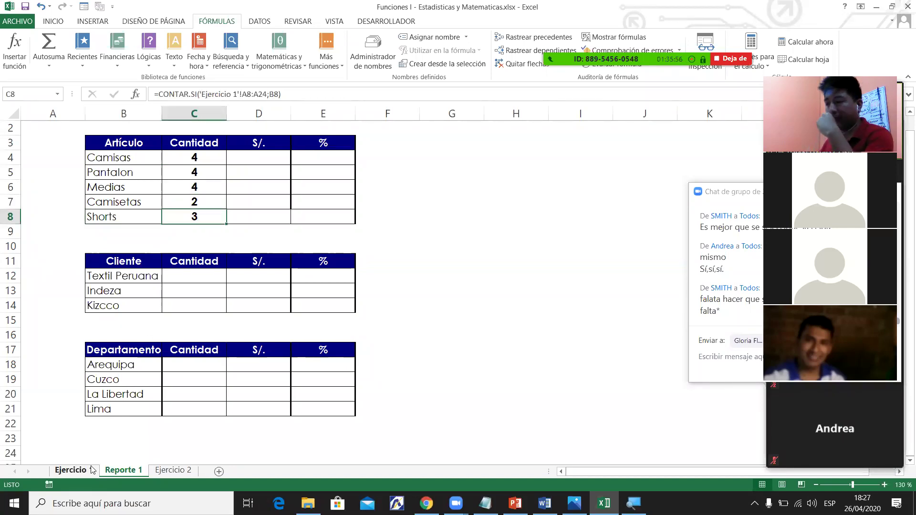
Cross-check the Camisetas rows on Ejercicio 1, then select the Cantidad counts C4:C8 on Reporte 1.
{"action": "left_click", "coordinate": [90, 471]}
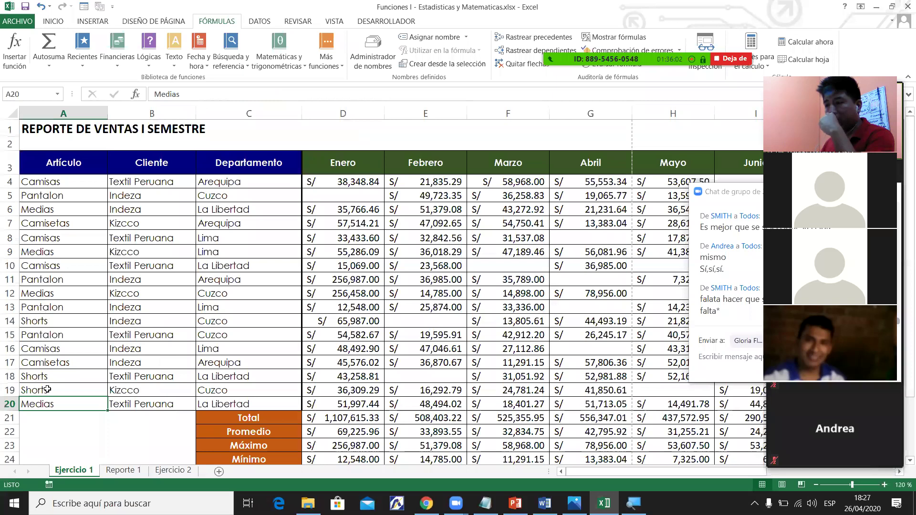
{"action": "key", "text": "ctrl+Page_Down"}
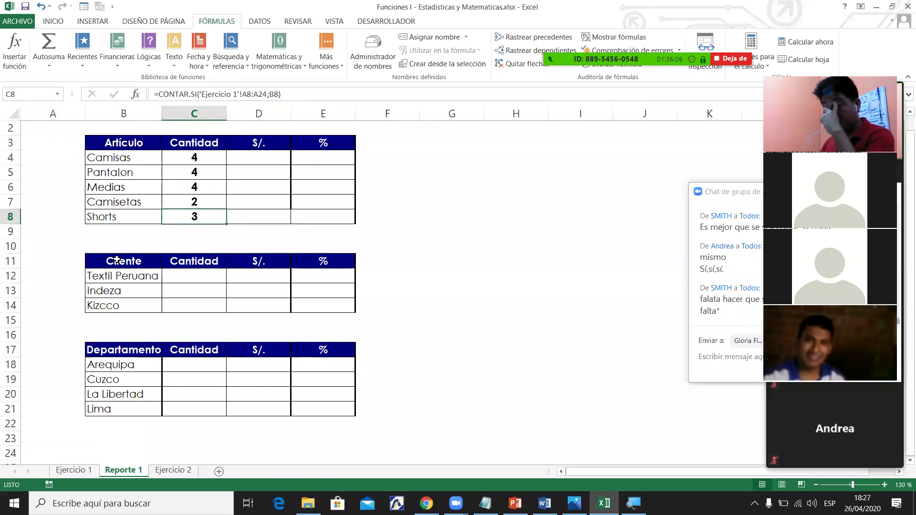
{"action": "left_click", "coordinate": [137, 201]}
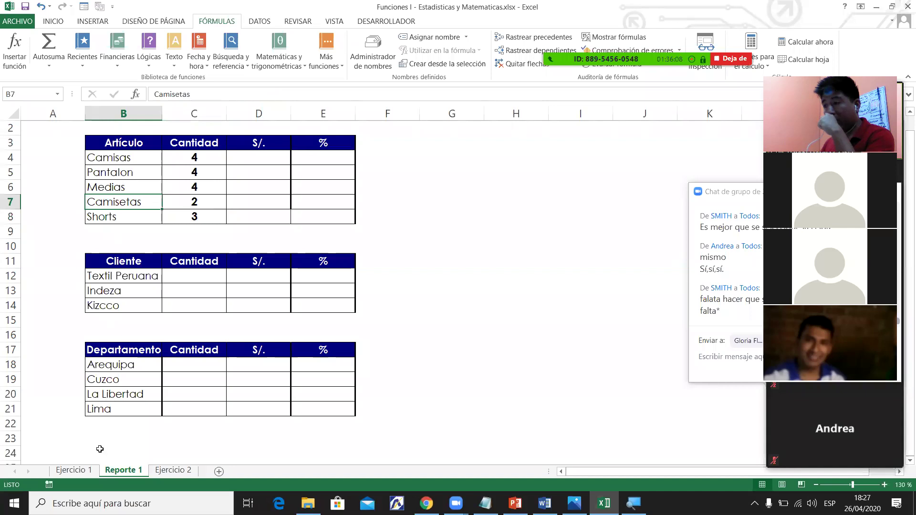
{"action": "left_click", "coordinate": [74, 471]}
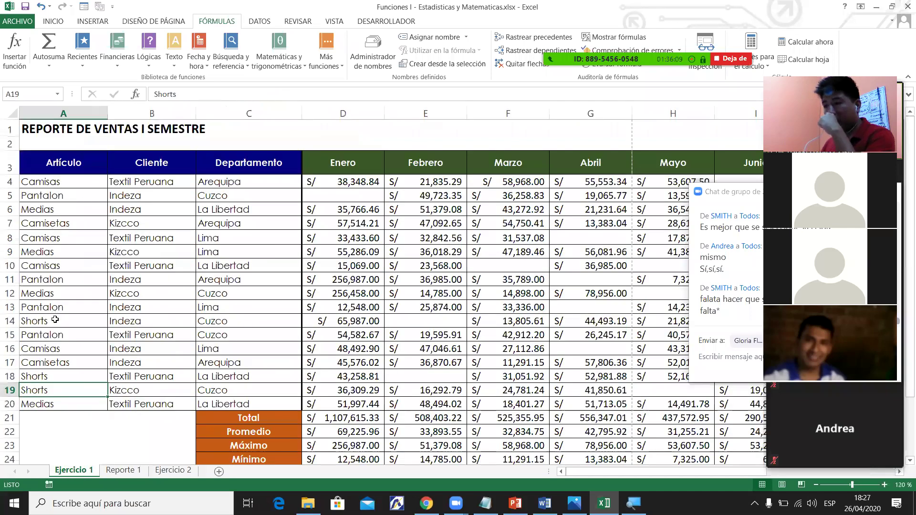
{"action": "key", "text": "Up"}
{"action": "key", "text": "Up"}
{"action": "key", "text": "Up"}
{"action": "key", "text": "Up"}
{"action": "key", "text": "Up"}
{"action": "key", "text": "Up"}
{"action": "key", "text": "Up"}
{"action": "key", "text": "Up"}
{"action": "key", "text": "Up"}
{"action": "key", "text": "Up"}
{"action": "key", "text": "Up"}
{"action": "key", "text": "Up"}
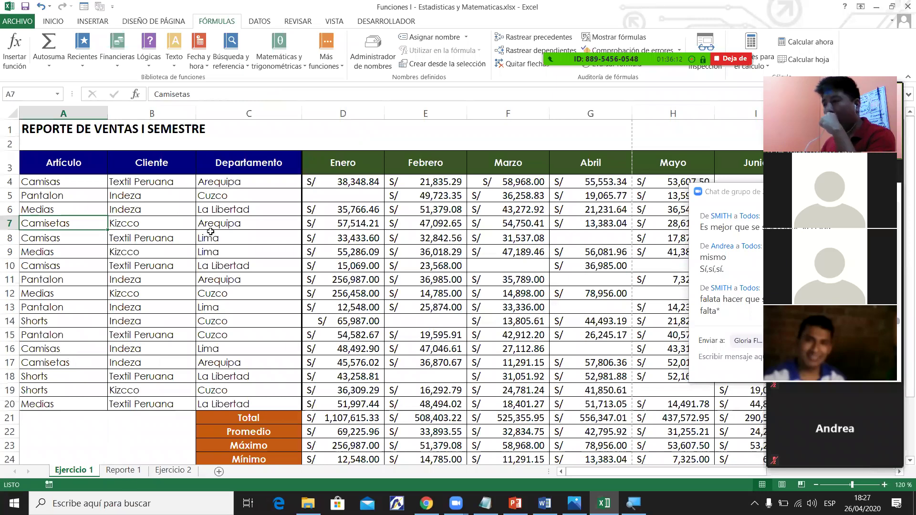
{"action": "key", "text": "ctrl+Page_Down"}
{"action": "type", "text": "="}
{"action": "key", "text": "Escape"}
{"action": "left_click_drag", "start_coordinate": [200, 162], "coordinate": [202, 219]}
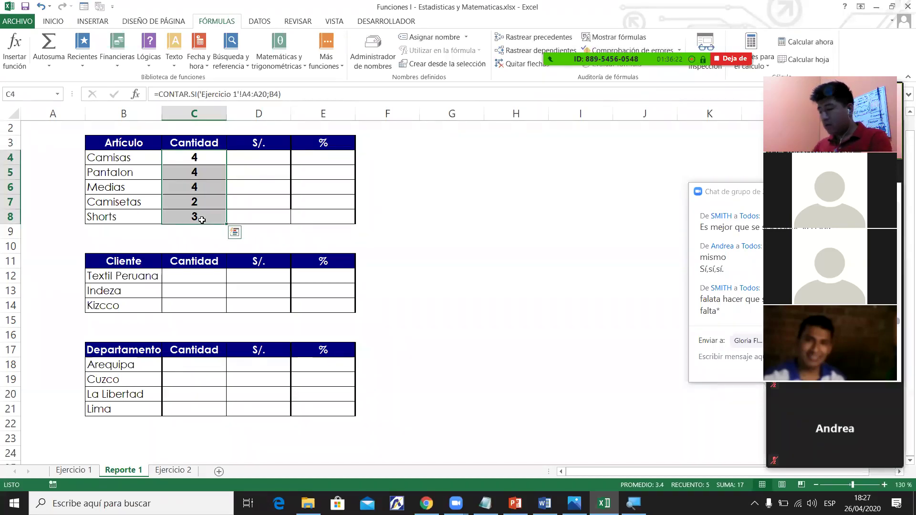
AutoSum the counts into C9 (17), making it centred, bold and filled orange.
{"action": "key", "text": "alt+equal"}
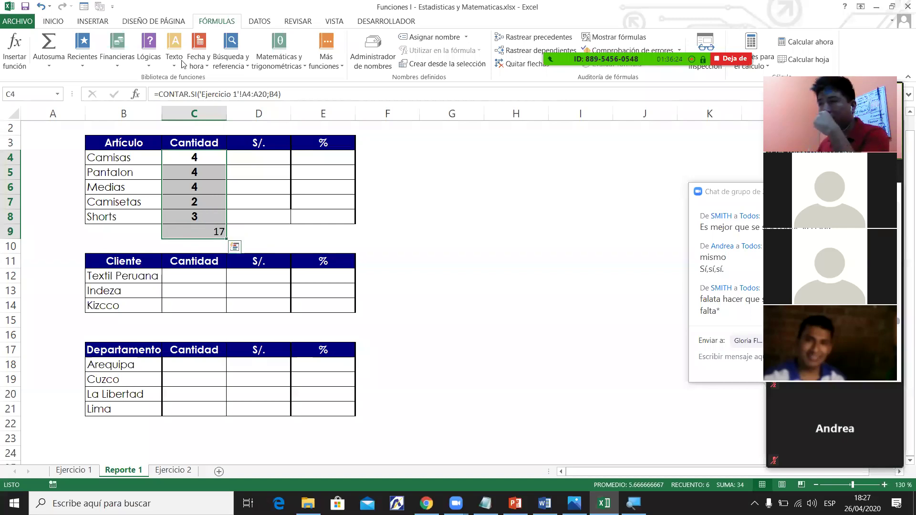
{"action": "scroll", "coordinate": [183, 64], "scroll_direction": "up", "scroll_amount": 3}
{"action": "left_click", "coordinate": [225, 60]}
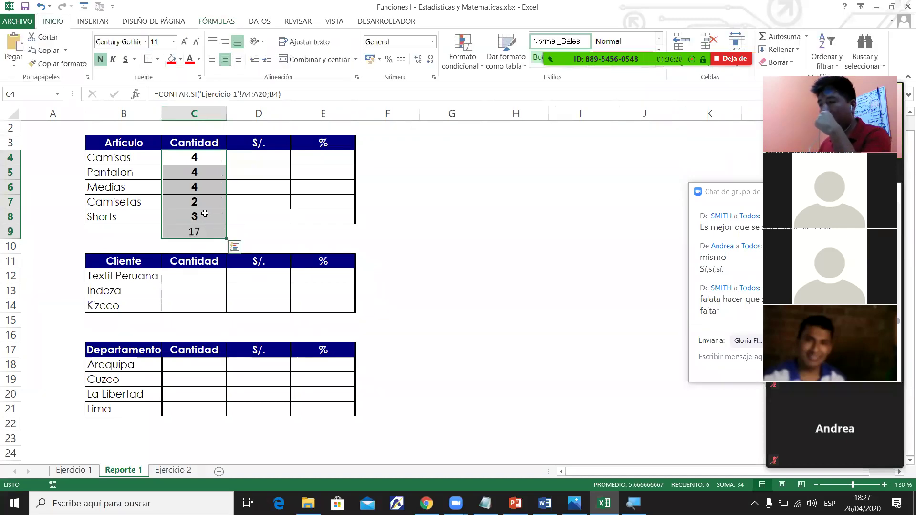
{"action": "left_click", "coordinate": [197, 230]}
{"action": "left_click", "coordinate": [103, 61]}
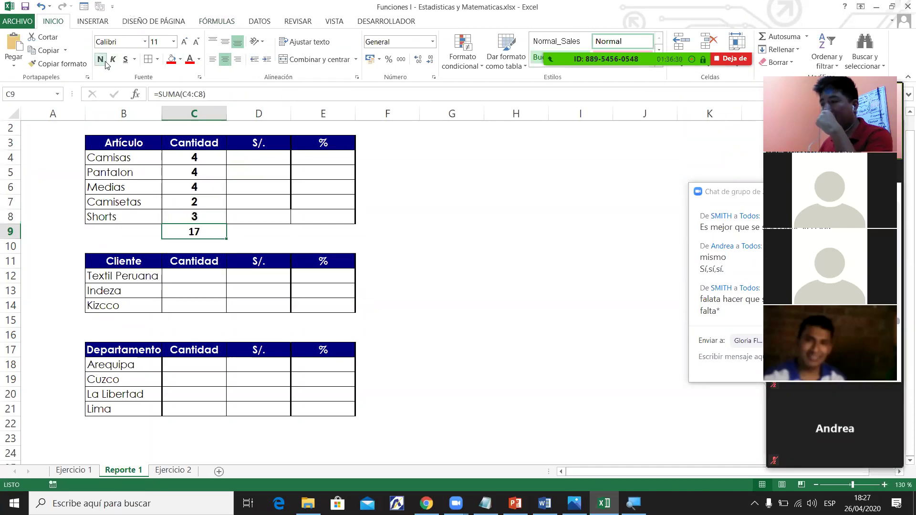
{"action": "left_click", "coordinate": [180, 59]}
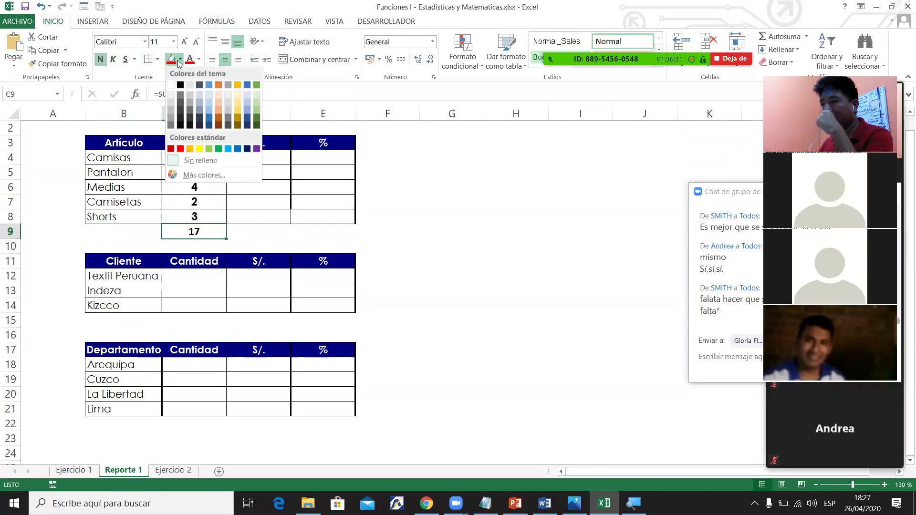
{"action": "left_click", "coordinate": [193, 148]}
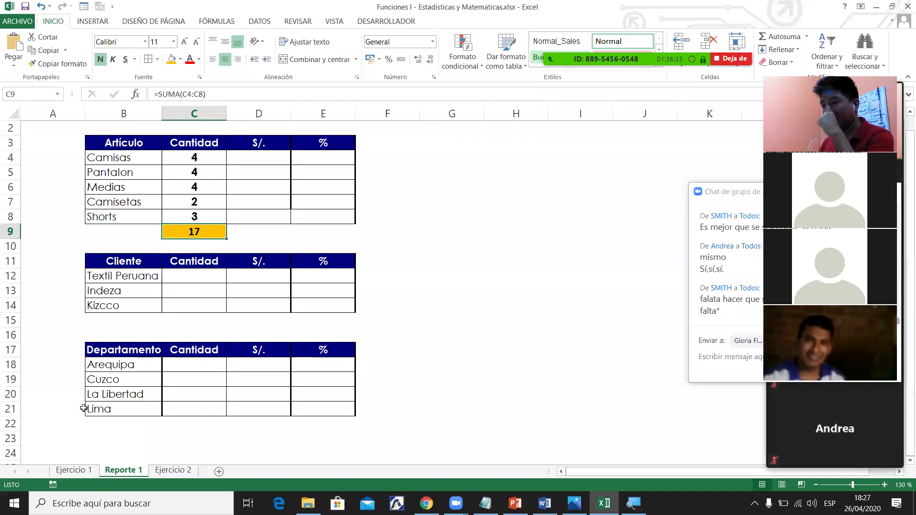
{"action": "key", "text": "ctrl+Page_Up"}
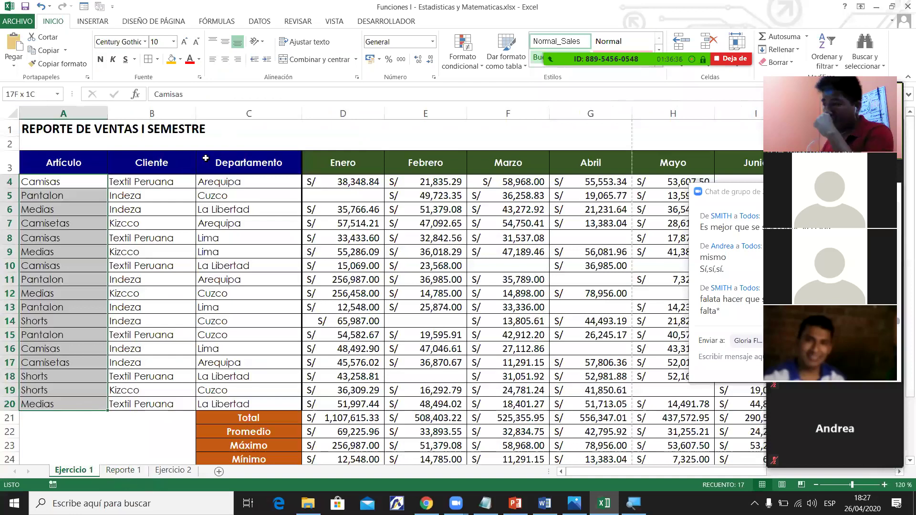
Go back to Reporte 1 and open C4's CONTAR.SI formula for editing.
{"action": "key", "text": "ctrl+Page_Down"}
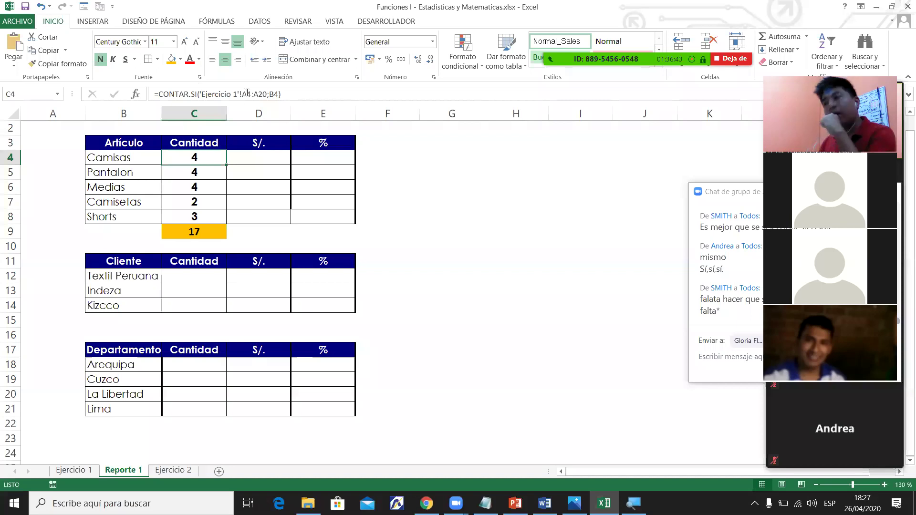
{"action": "left_click", "coordinate": [259, 94]}
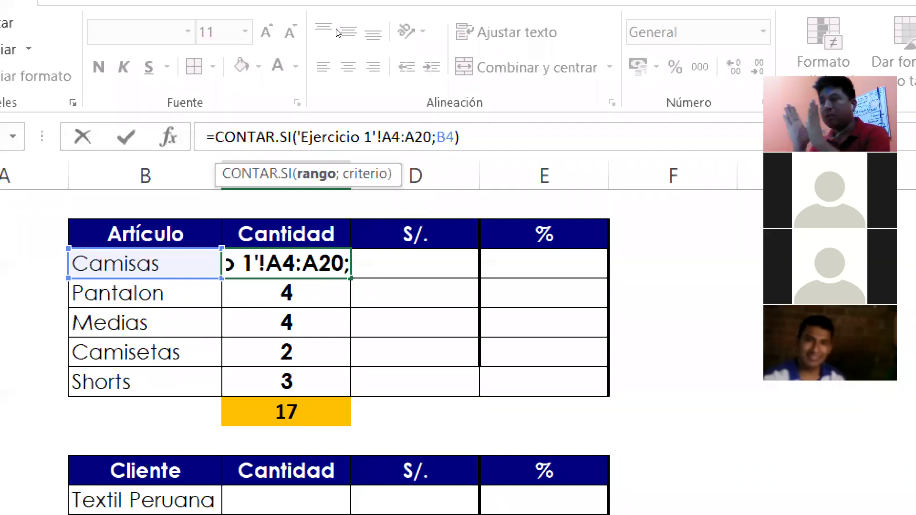
Make the start of C4's CONTAR.SI range absolute as 'Ejercicio 1'!$A$4.
{"action": "key", "text": "ctrl+Return"}
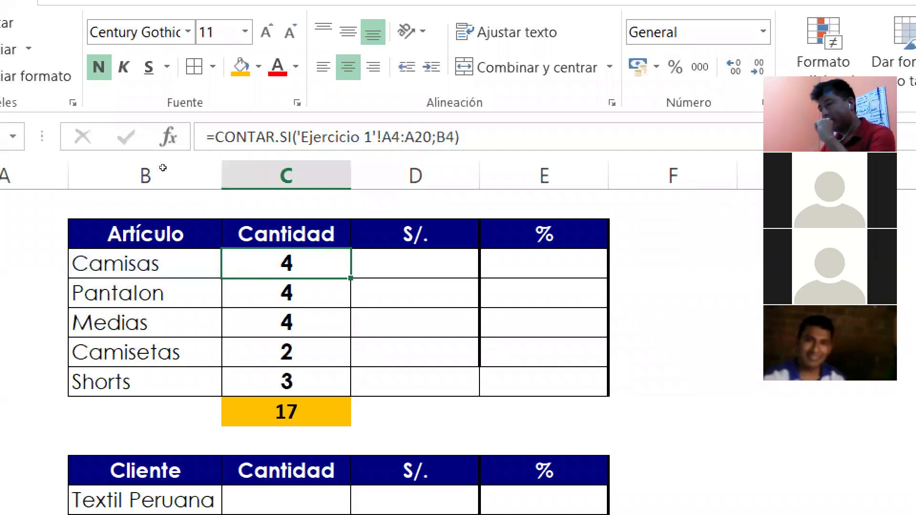
{"action": "key", "text": "Left"}
{"action": "key", "text": "shift+Down"}
{"action": "key", "text": "shift+Down"}
{"action": "key", "text": "shift+Down"}
{"action": "key", "text": "shift+Down"}
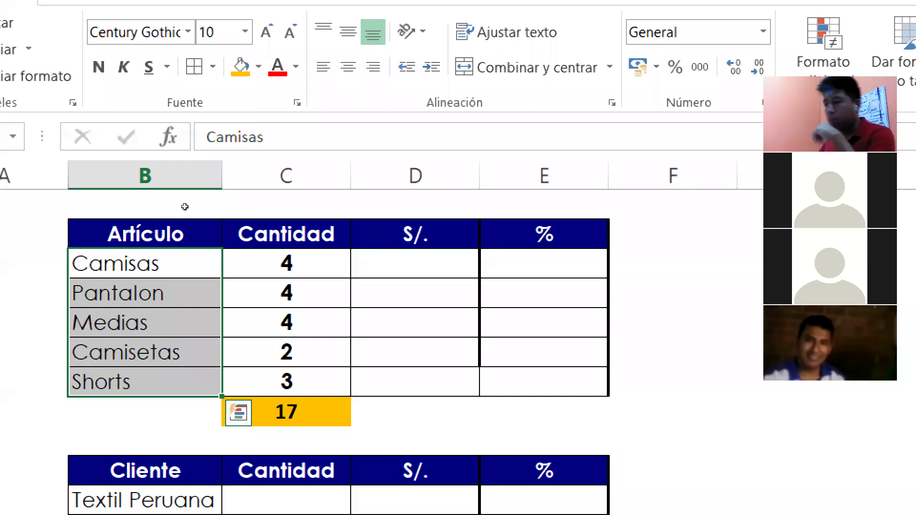
{"action": "key", "text": "Right"}
{"action": "key", "text": "F2"}
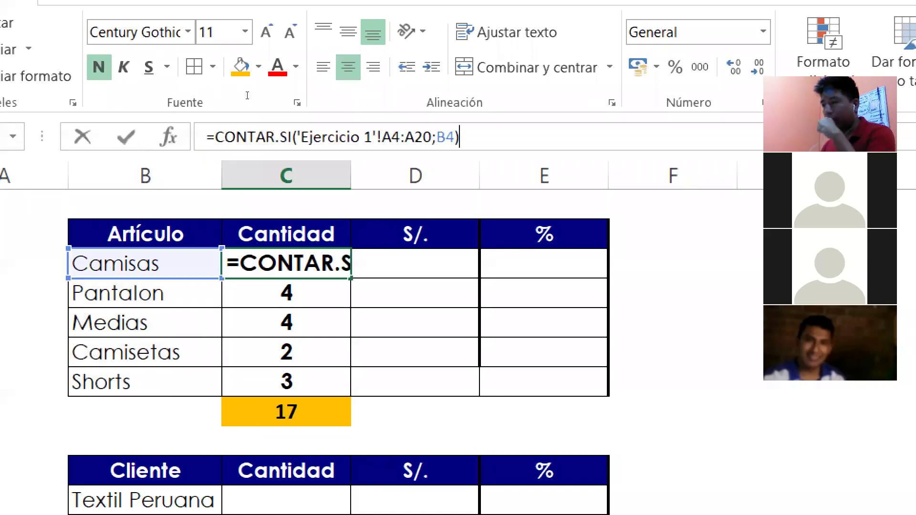
{"action": "key", "text": "shift+Right"}
{"action": "key", "text": "shift+Right"}
{"action": "key", "text": "shift+Right"}
{"action": "key", "text": "shift+Right"}
{"action": "key", "text": "shift+Right"}
{"action": "key", "text": "shift+Right"}
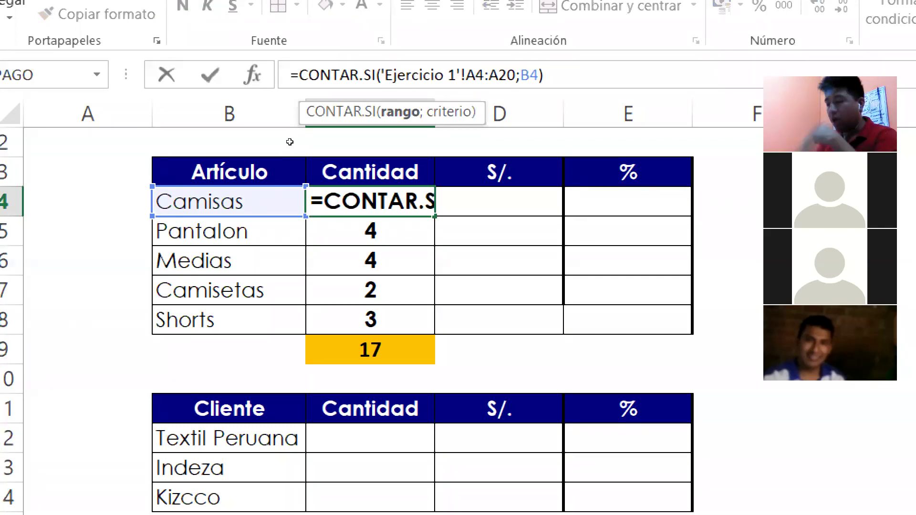
{"action": "key", "text": "F4"}
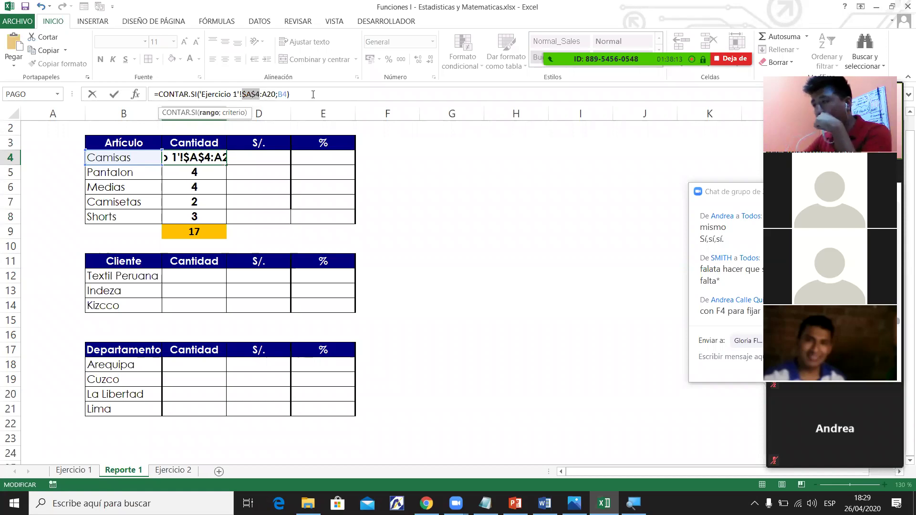
Lock the range end as $A$20 and fill C4's count down to C8 (4, 4, 4, 2, 3).
{"action": "key", "text": "Right"}
{"action": "key", "text": "Right"}
{"action": "key", "text": "F4"}
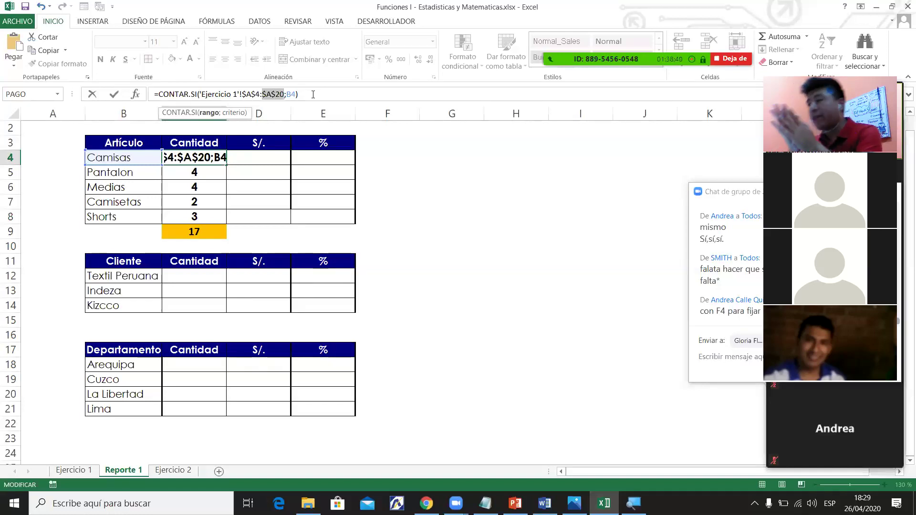
{"action": "key", "text": "Return"}
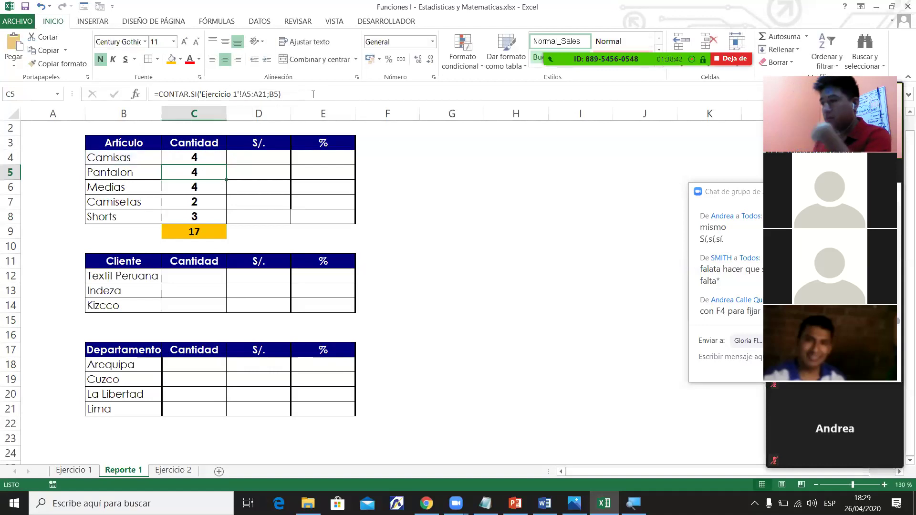
{"action": "left_click", "coordinate": [191, 161]}
{"action": "left_click_drag", "start_coordinate": [226, 165], "coordinate": [222, 219]}
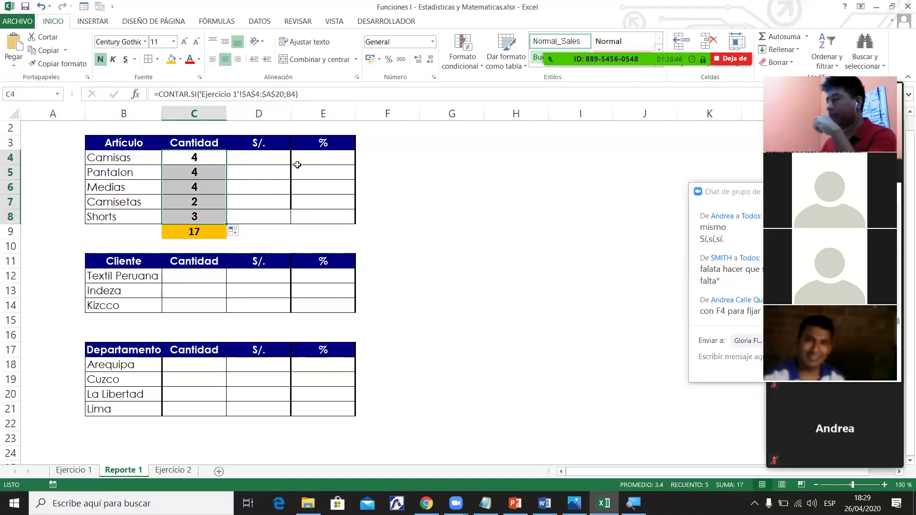
Review the Pantalon and Camisas count formulas.
{"action": "left_click", "coordinate": [200, 175]}
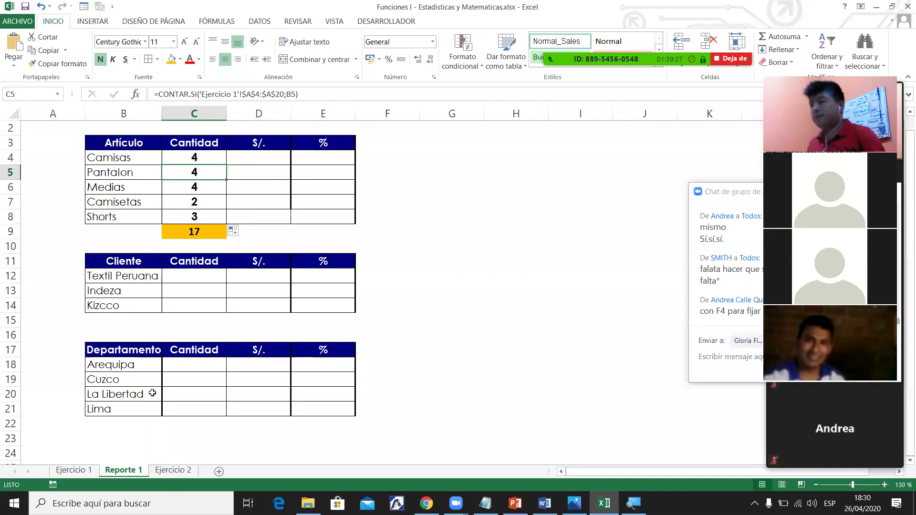
{"action": "left_click", "coordinate": [207, 156]}
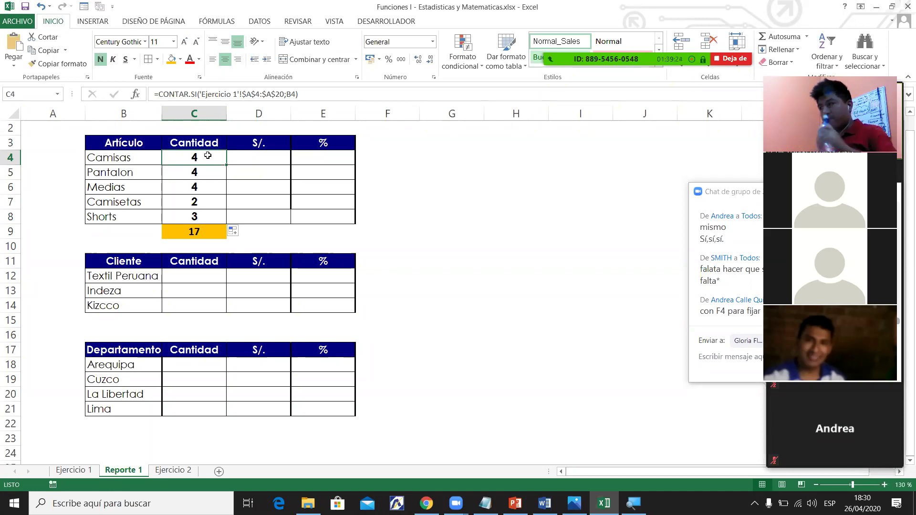
{"action": "mouse_move", "coordinate": [568, 78]}
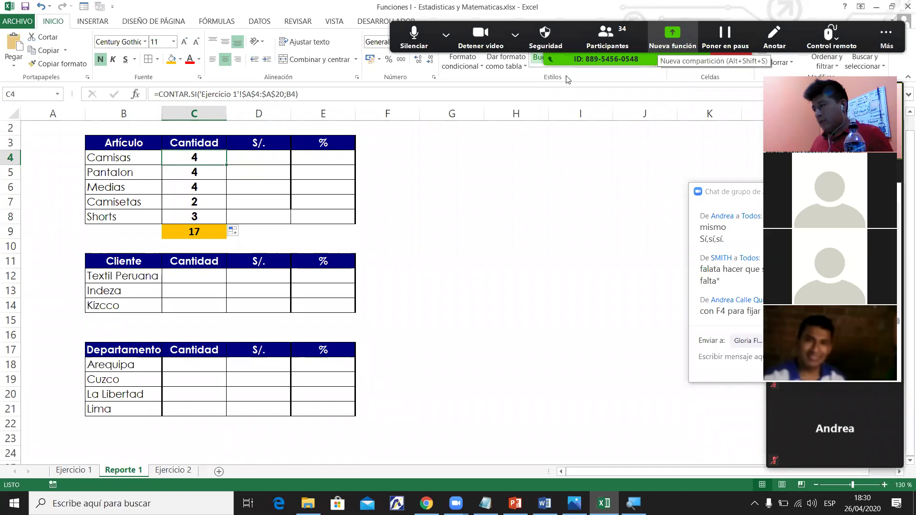
Walk down and back up the empty S/. sales cells.
{"action": "left_click", "coordinate": [265, 161]}
{"action": "left_click", "coordinate": [269, 174]}
{"action": "left_click", "coordinate": [273, 189]}
{"action": "left_click", "coordinate": [282, 202]}
{"action": "left_click", "coordinate": [282, 211]}
{"action": "left_click", "coordinate": [279, 206]}
{"action": "left_click", "coordinate": [274, 188]}
{"action": "left_click", "coordinate": [272, 174]}
{"action": "left_click", "coordinate": [270, 159]}
Select the Cantidad column and check the SUMA total of the counts.
{"action": "left_click", "coordinate": [203, 147]}
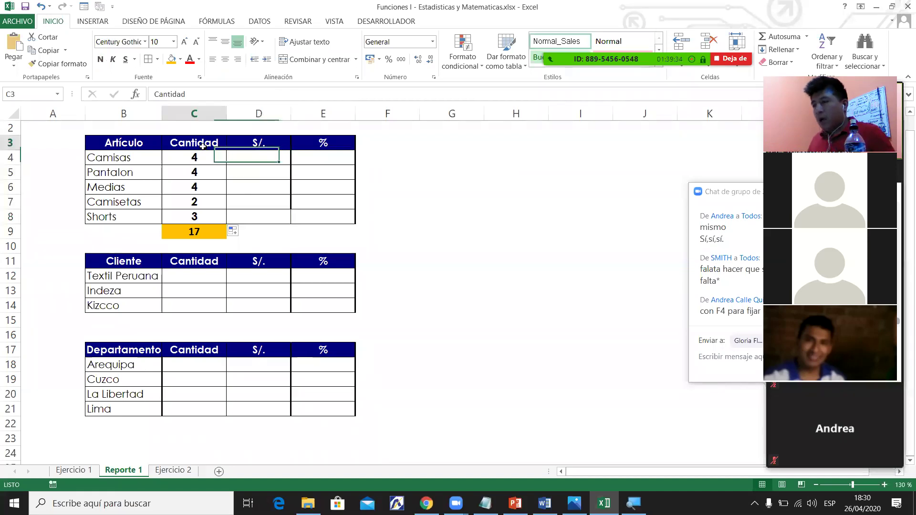
{"action": "left_click_drag", "start_coordinate": [203, 147], "coordinate": [204, 215]}
{"action": "left_click", "coordinate": [194, 202]}
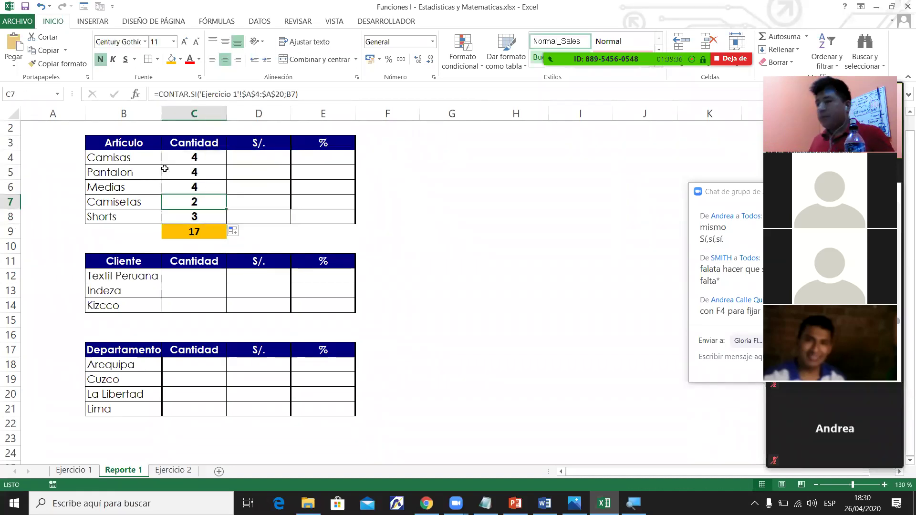
{"action": "left_click", "coordinate": [203, 234]}
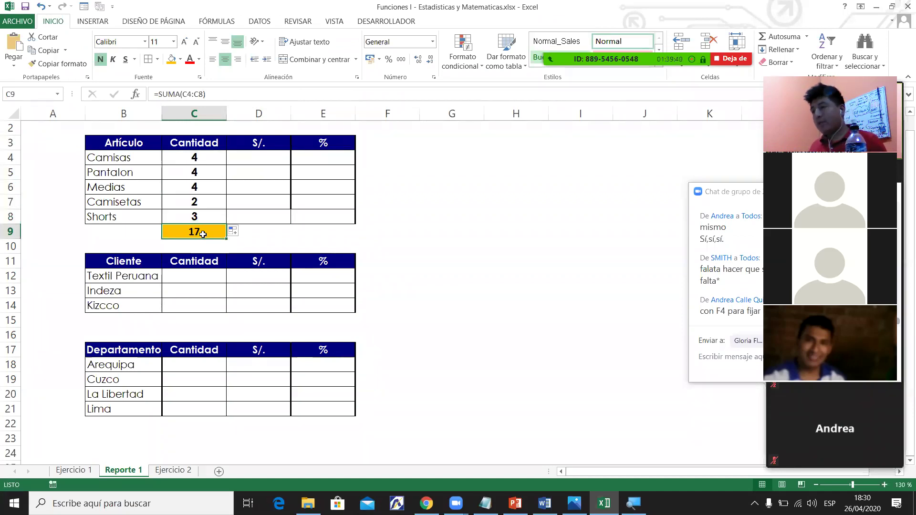
Highlight the Camisas and Camisetas rows and review their count and sales cells.
{"action": "left_click_drag", "start_coordinate": [122, 159], "coordinate": [181, 192]}
{"action": "left_click", "coordinate": [122, 190]}
{"action": "left_click_drag", "start_coordinate": [107, 205], "coordinate": [196, 205]}
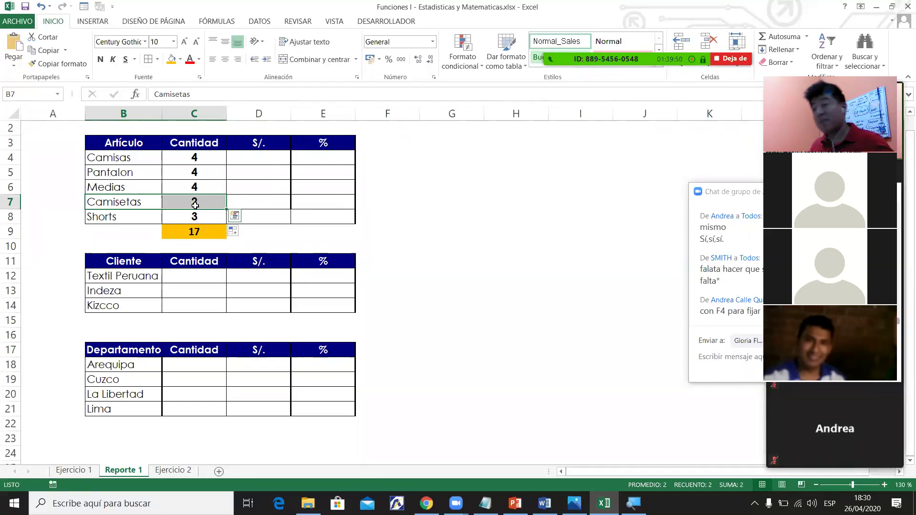
{"action": "left_click", "coordinate": [262, 158]}
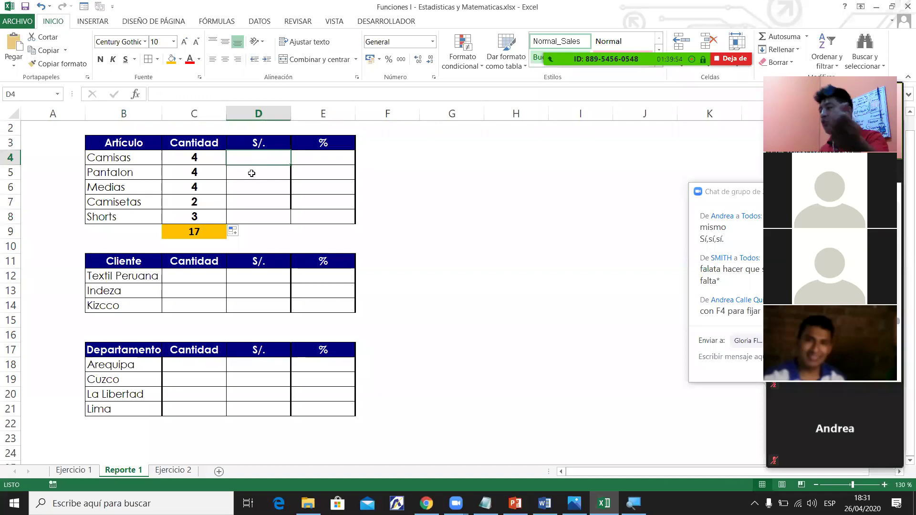
{"action": "left_click", "coordinate": [202, 157]}
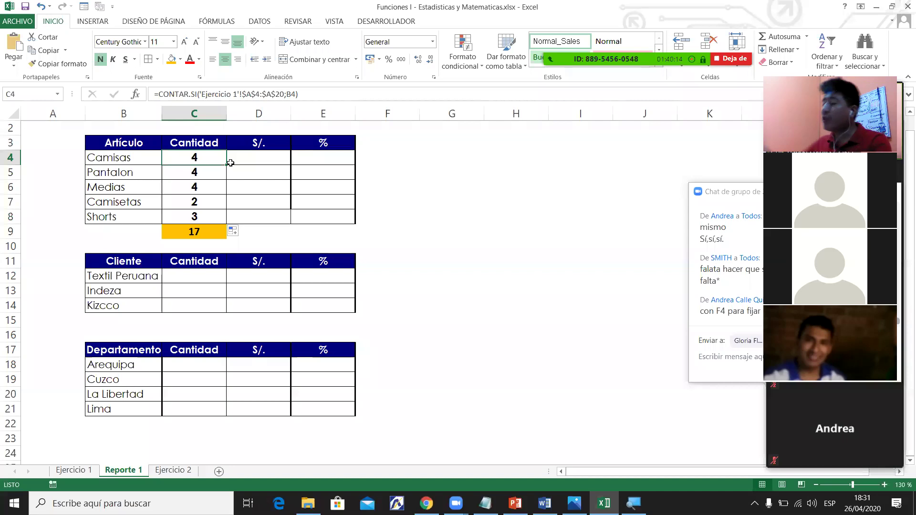
{"action": "left_click", "coordinate": [245, 201]}
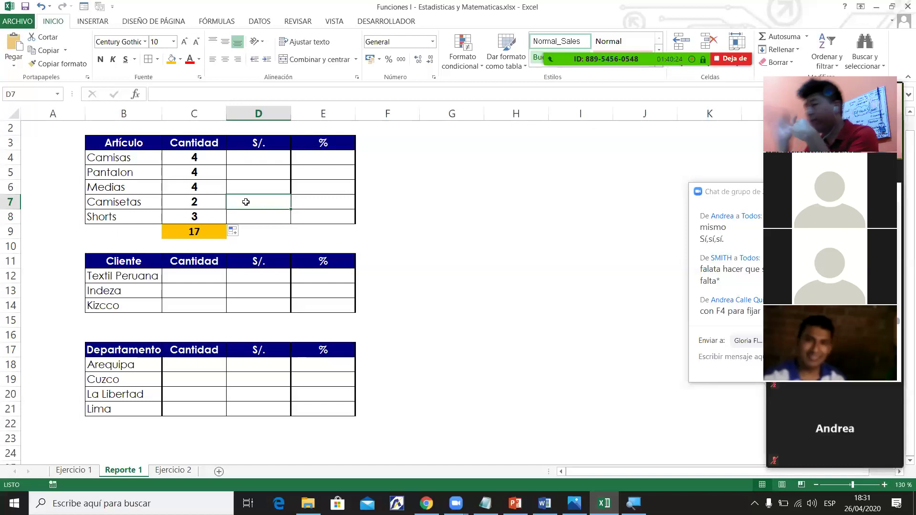
Highlight Contar.si yellow in the Word syllabus and minimize Word.
{"action": "left_click", "coordinate": [544, 503]}
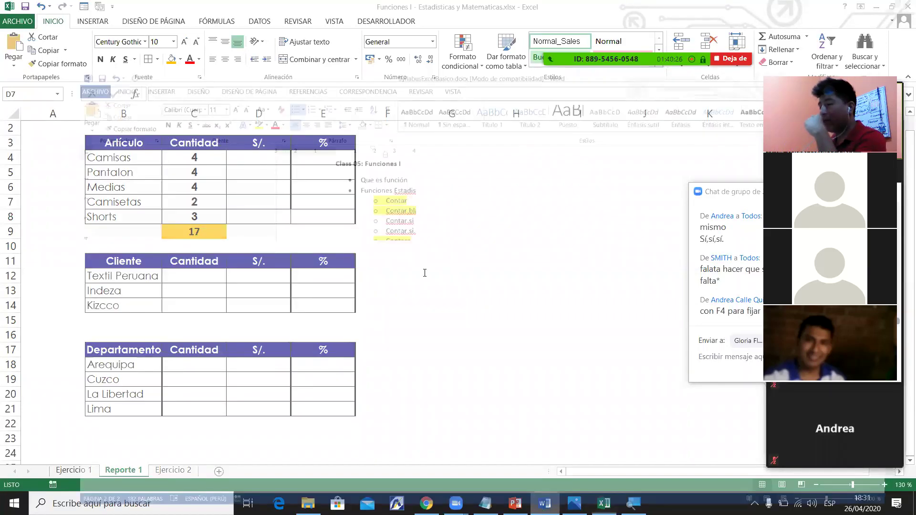
{"action": "left_click_drag", "start_coordinate": [349, 168], "coordinate": [384, 169]}
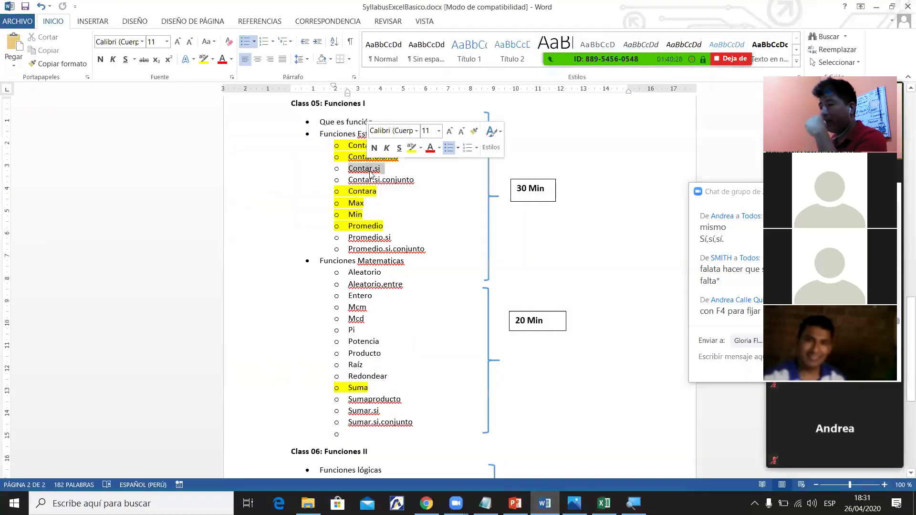
{"action": "left_click", "coordinate": [204, 58]}
{"action": "left_click", "coordinate": [349, 180]}
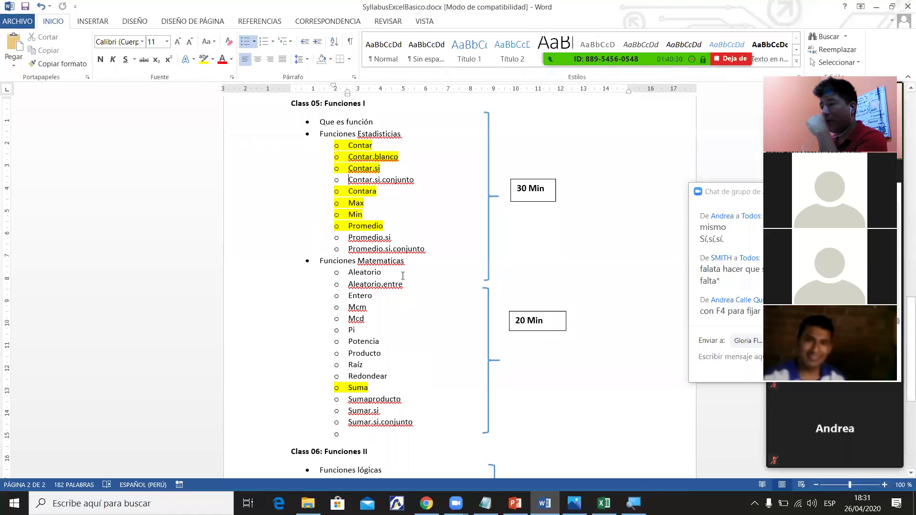
{"action": "left_click", "coordinate": [876, 6]}
Mark the empty S/. sales cells and go to the Camisas sales cell.
{"action": "left_click_drag", "start_coordinate": [247, 161], "coordinate": [264, 186]}
{"action": "left_click", "coordinate": [264, 186]}
{"action": "left_click", "coordinate": [268, 161]}
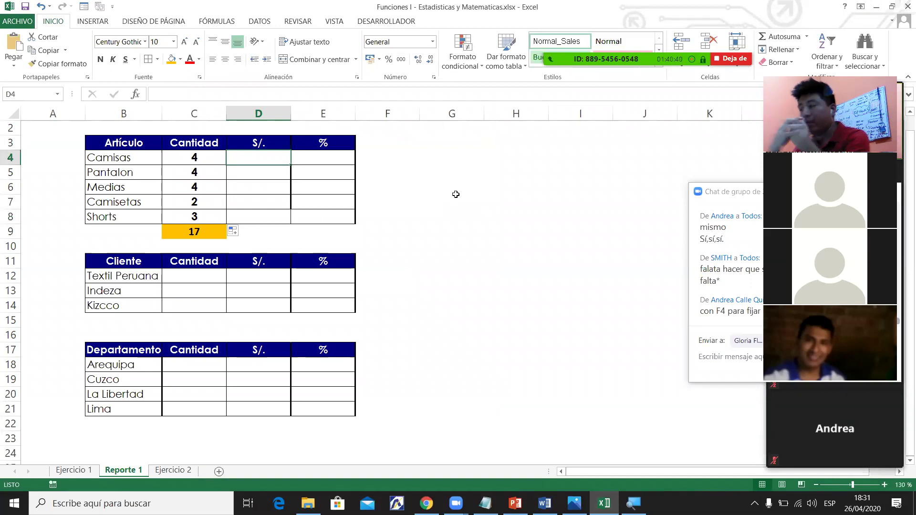
{"action": "key", "text": "Left"}
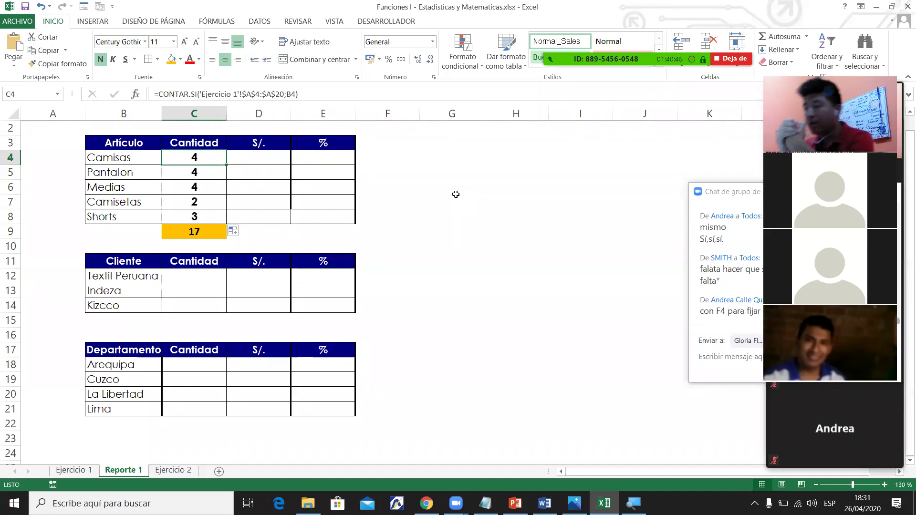
{"action": "key", "text": "Right"}
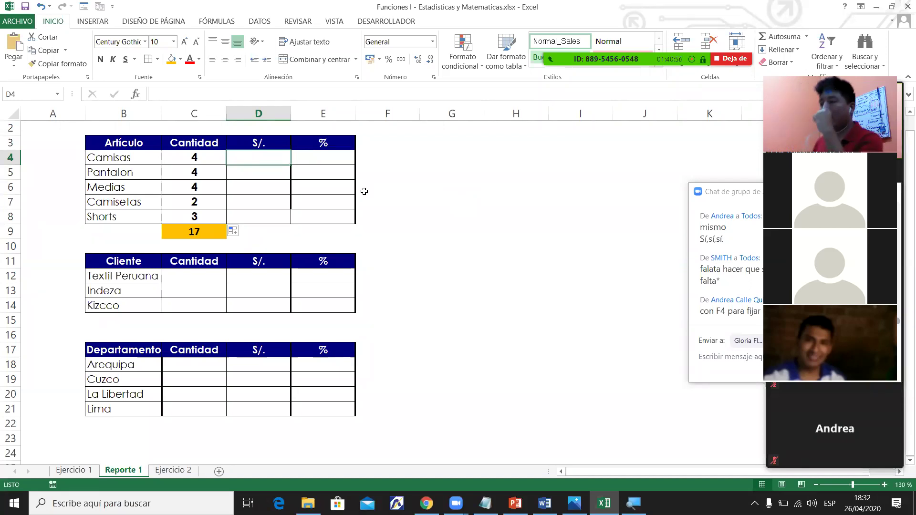
{"action": "left_click", "coordinate": [196, 158]}
{"action": "key", "text": "Left"}
{"action": "left_click", "coordinate": [184, 160]}
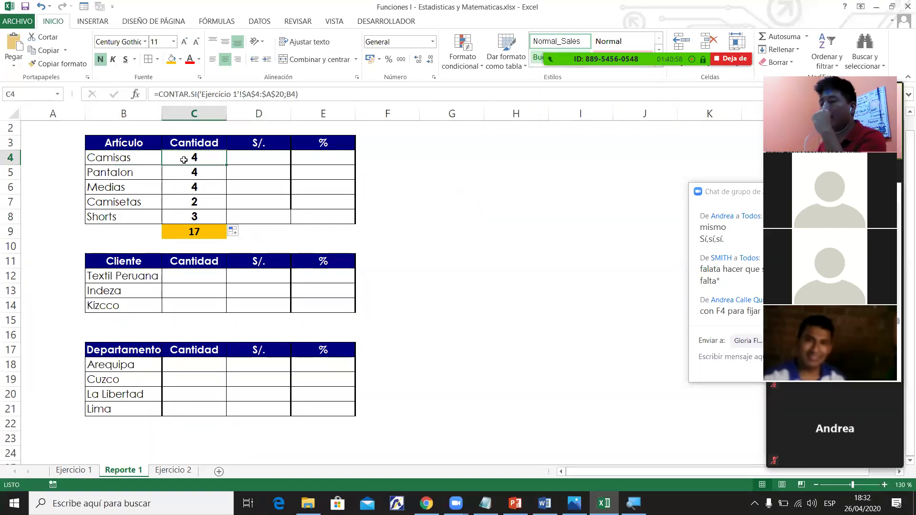
{"action": "left_click", "coordinate": [270, 157]}
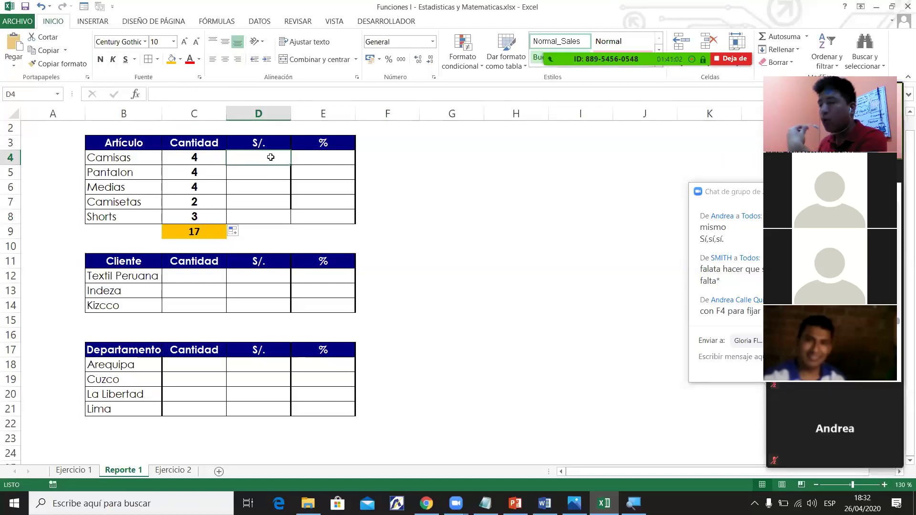
{"action": "left_click", "coordinate": [196, 157]}
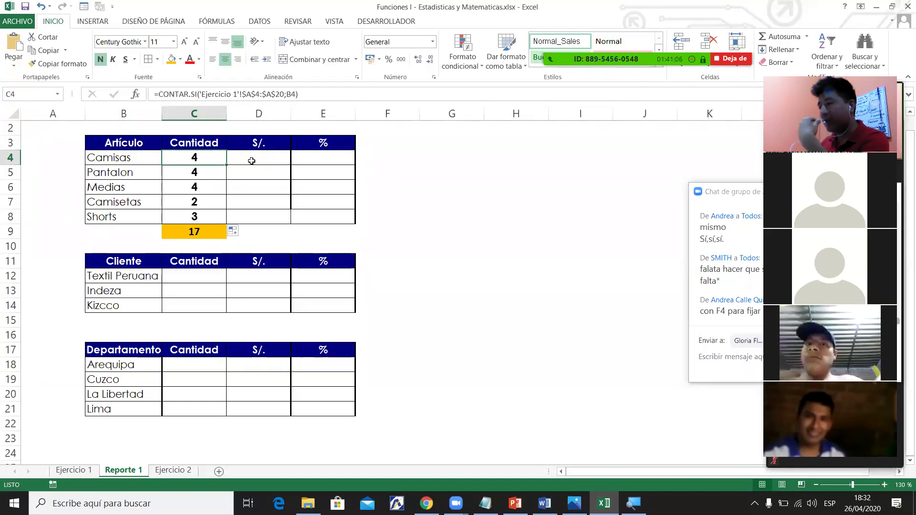
{"action": "left_click", "coordinate": [253, 157]}
{"action": "left_click_drag", "start_coordinate": [263, 157], "coordinate": [256, 215]}
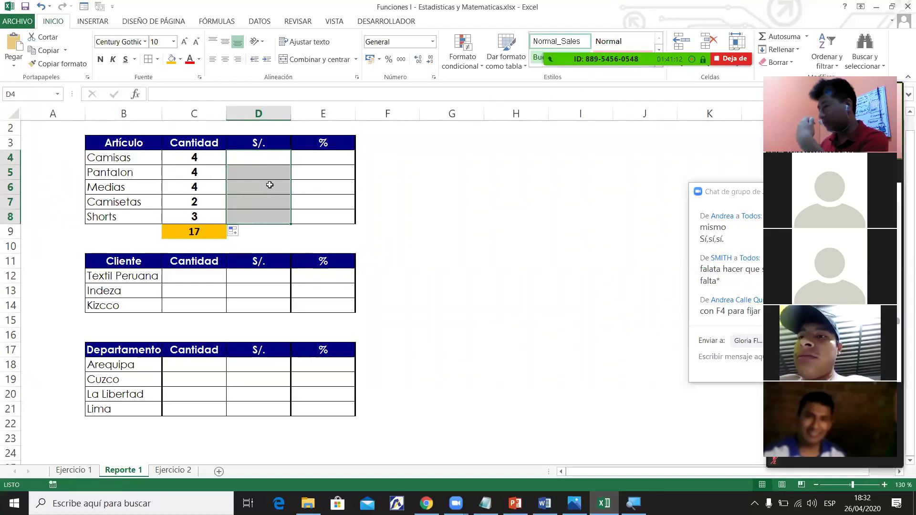
{"action": "left_click", "coordinate": [278, 156]}
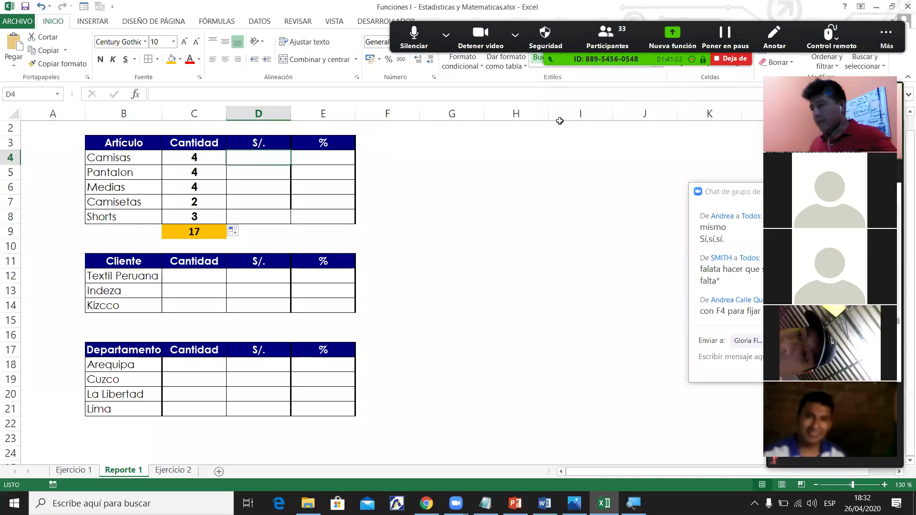
{"action": "left_click", "coordinate": [246, 170]}
{"action": "left_click", "coordinate": [275, 214]}
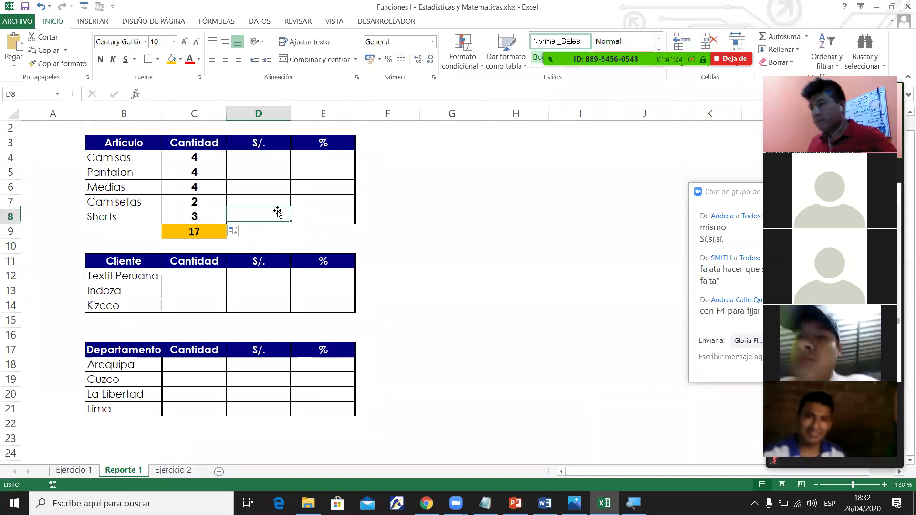
{"action": "left_click", "coordinate": [272, 156]}
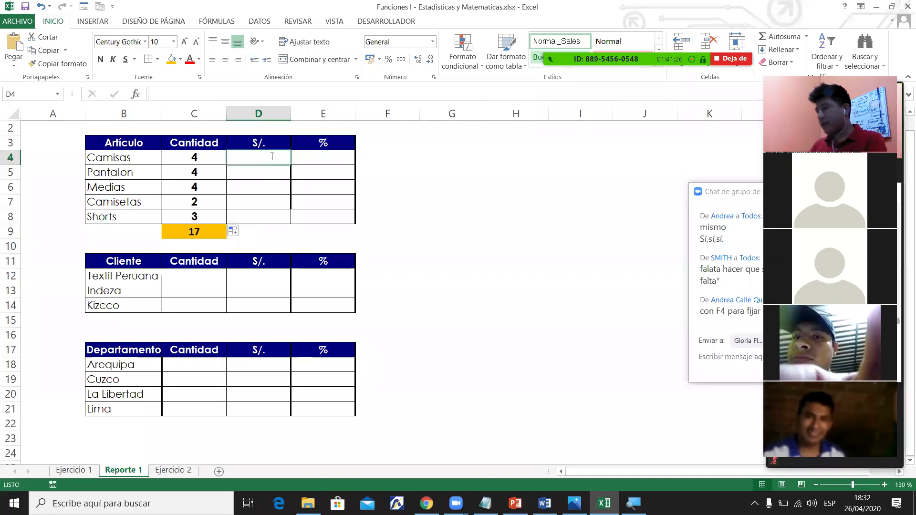
Start a SUMAR.SI in D4 with Ejercicio 1's A4:A20 as the criteria range.
{"action": "type", "text": "=sumar"}
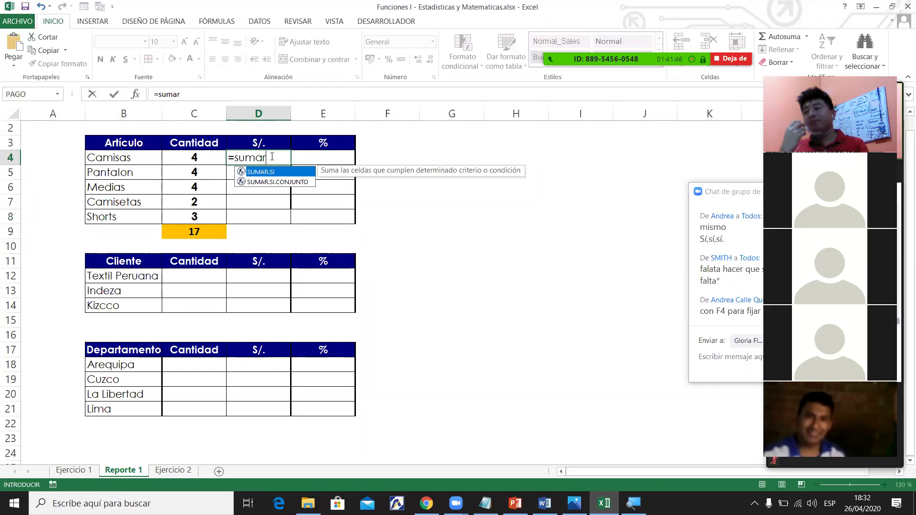
{"action": "key", "text": "Tab"}
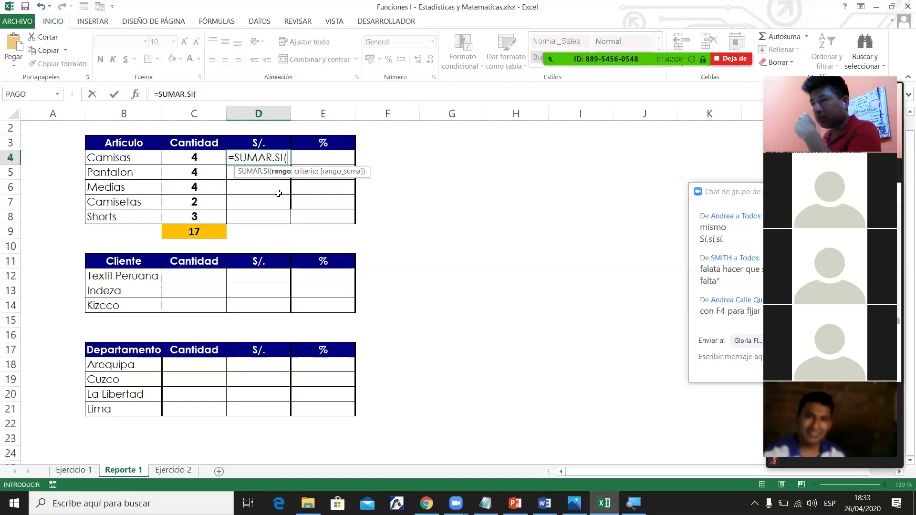
{"action": "left_click", "coordinate": [204, 94]}
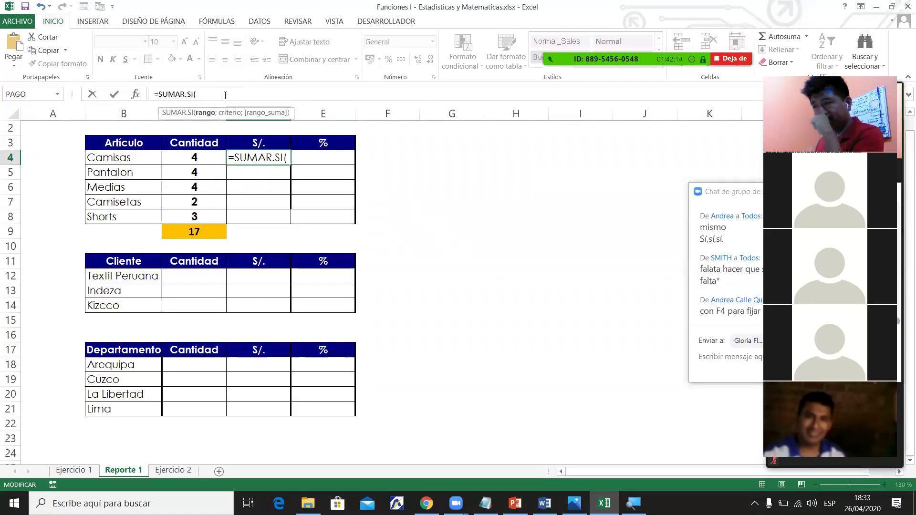
{"action": "left_click", "coordinate": [81, 472]}
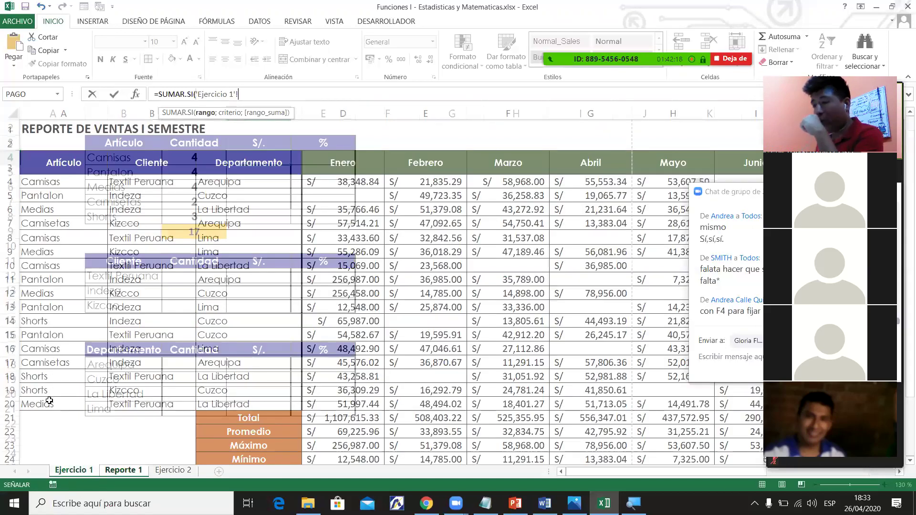
{"action": "left_click_drag", "start_coordinate": [48, 181], "coordinate": [49, 401]}
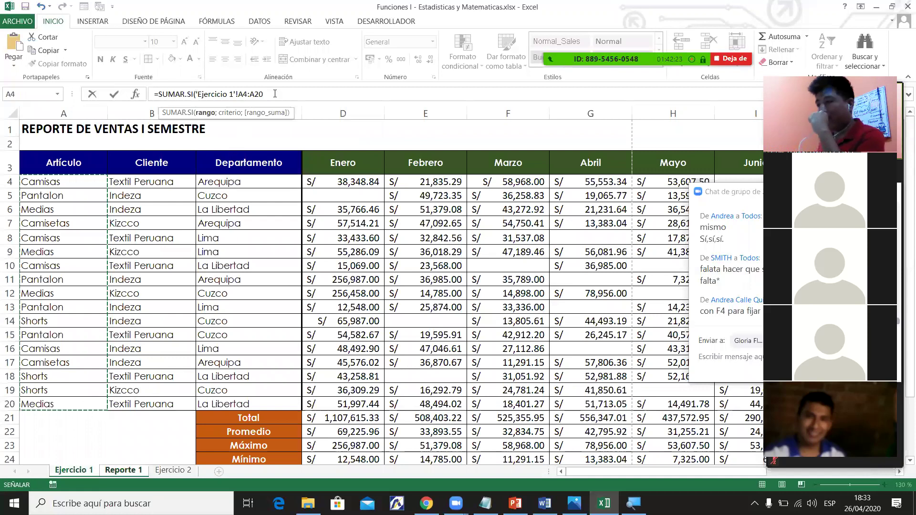
{"action": "left_click", "coordinate": [275, 94]}
{"action": "type", "text": ";"}
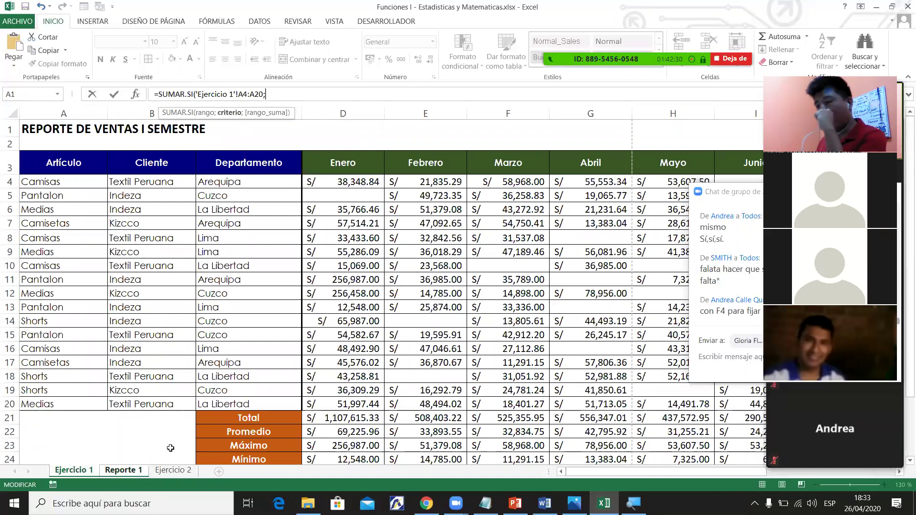
Add 'Reporte 1'!B4 as criterion and Ejercicio 1's J4:J20 as sum range, then commit.
{"action": "left_click", "coordinate": [119, 471]}
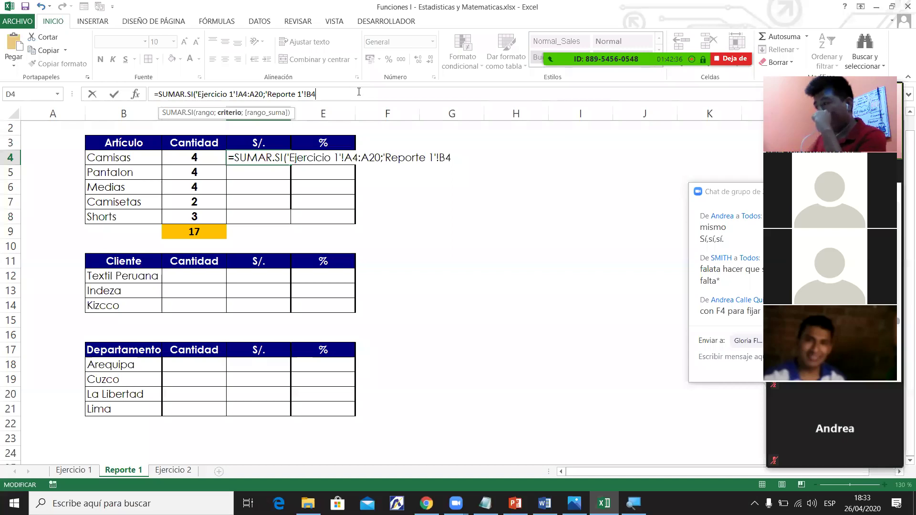
{"action": "type", "text": ";"}
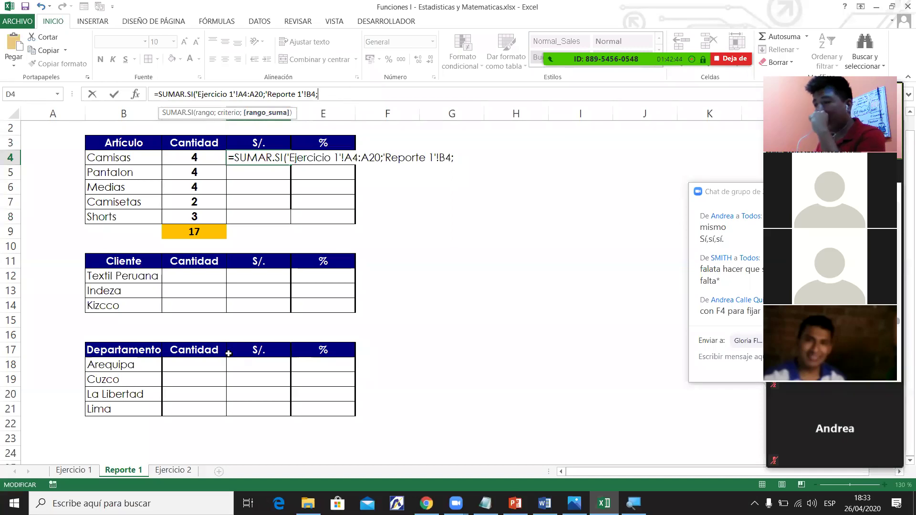
{"action": "left_click", "coordinate": [76, 470]}
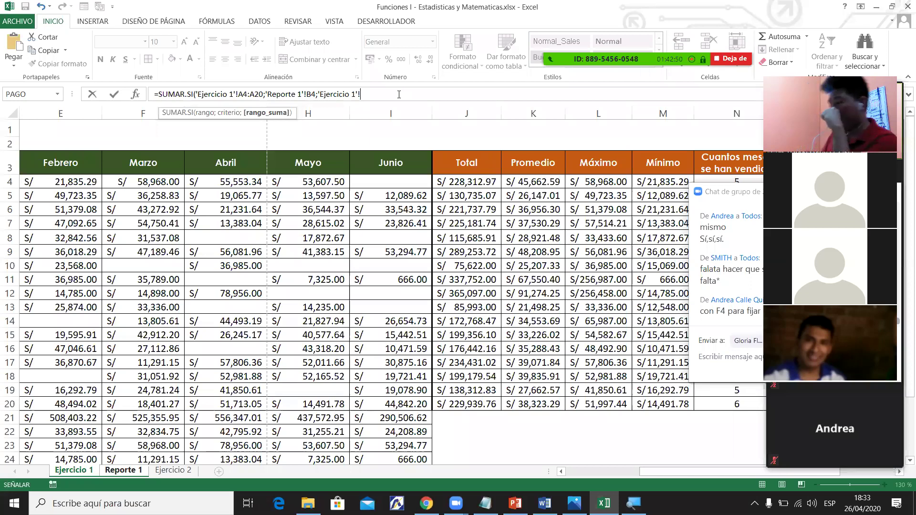
{"action": "type", "text": "J4:J20)"}
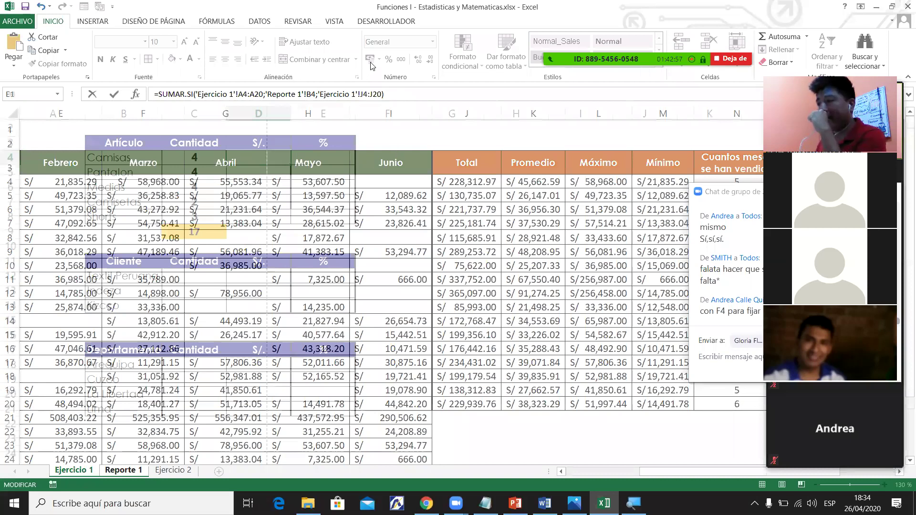
{"action": "key", "text": "ctrl+Return"}
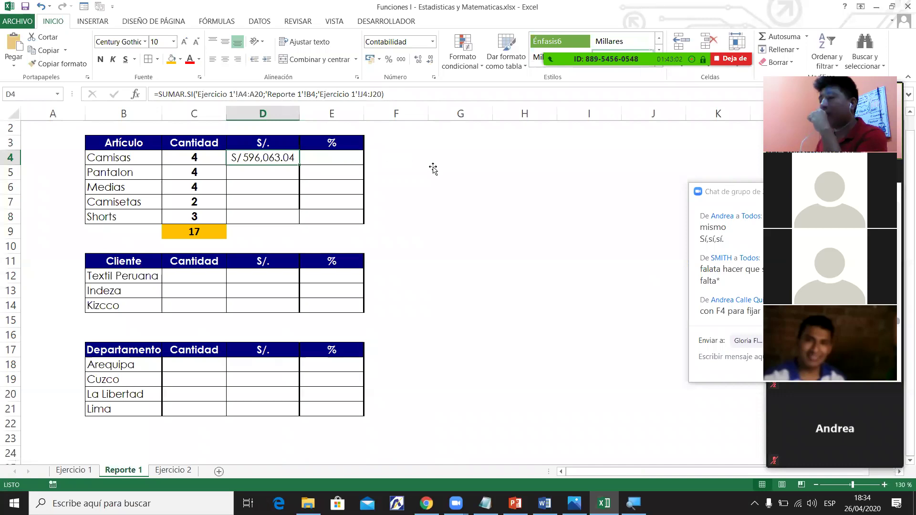
Review the Camisas CONTAR.SI formula in C4 and SUMAR.SI formula in D4.
{"action": "left_click", "coordinate": [432, 169]}
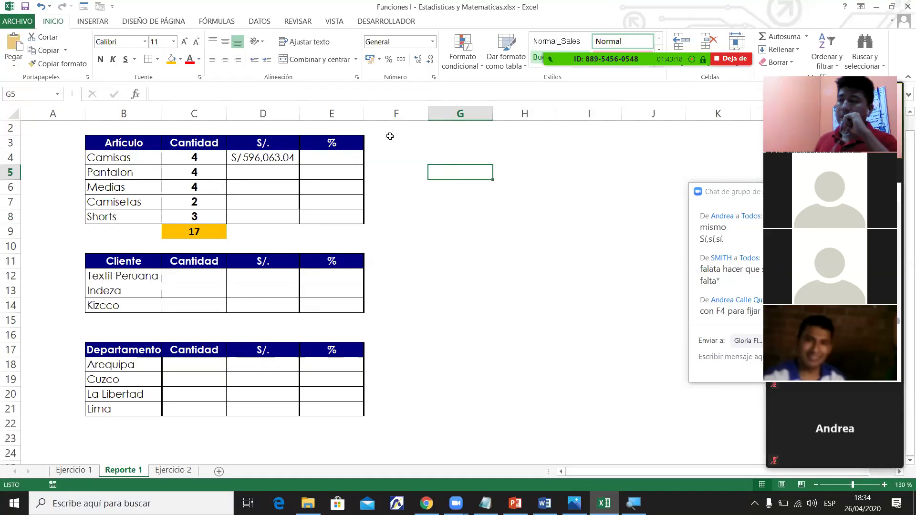
{"action": "left_click", "coordinate": [115, 162]}
{"action": "left_click", "coordinate": [183, 160]}
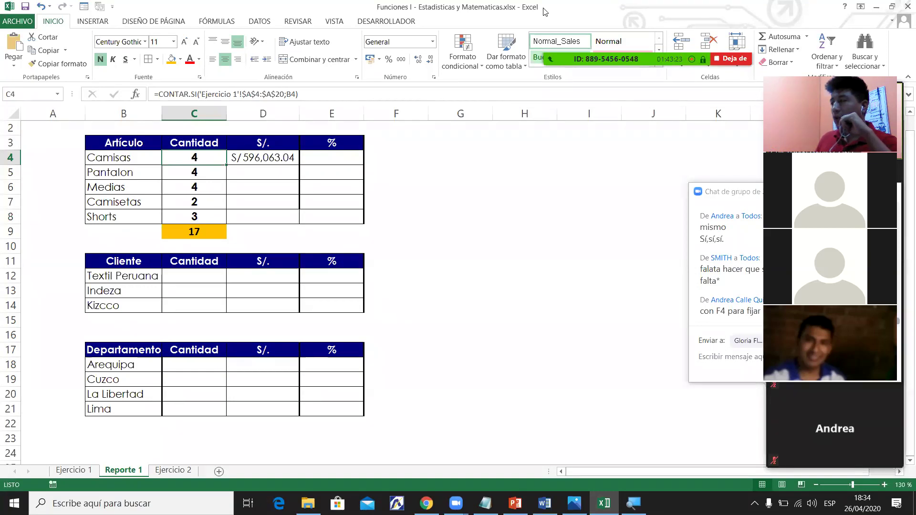
{"action": "left_click", "coordinate": [265, 158]}
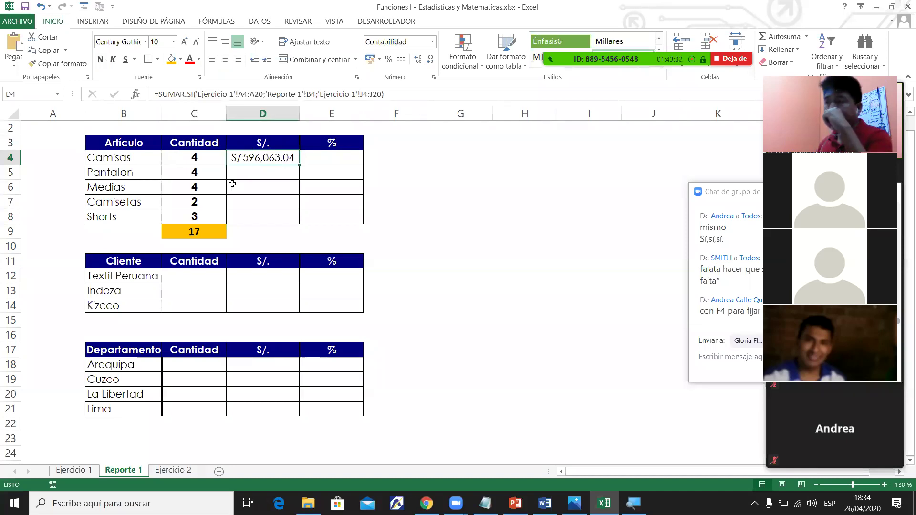
Make D4's criteria range absolute as $A$4:$A$20.
{"action": "left_click", "coordinate": [249, 93]}
{"action": "key", "text": "F4"}
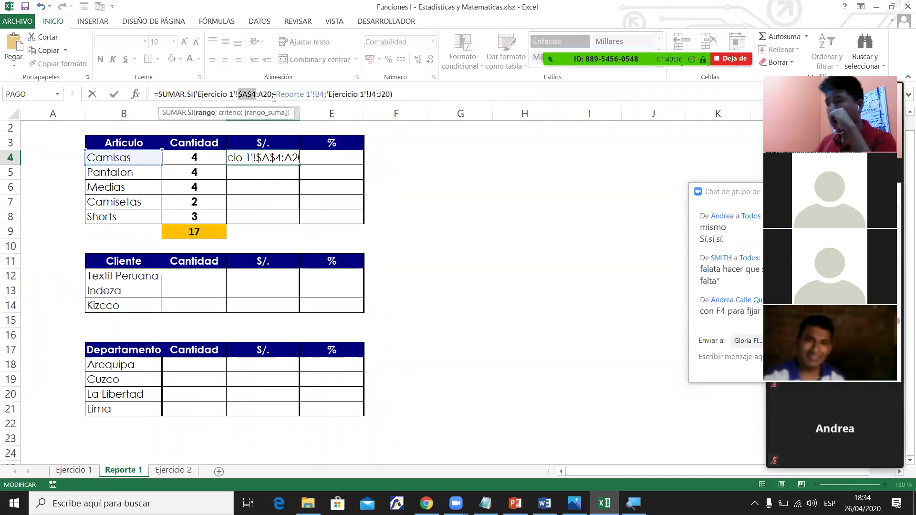
{"action": "left_click", "coordinate": [266, 94]}
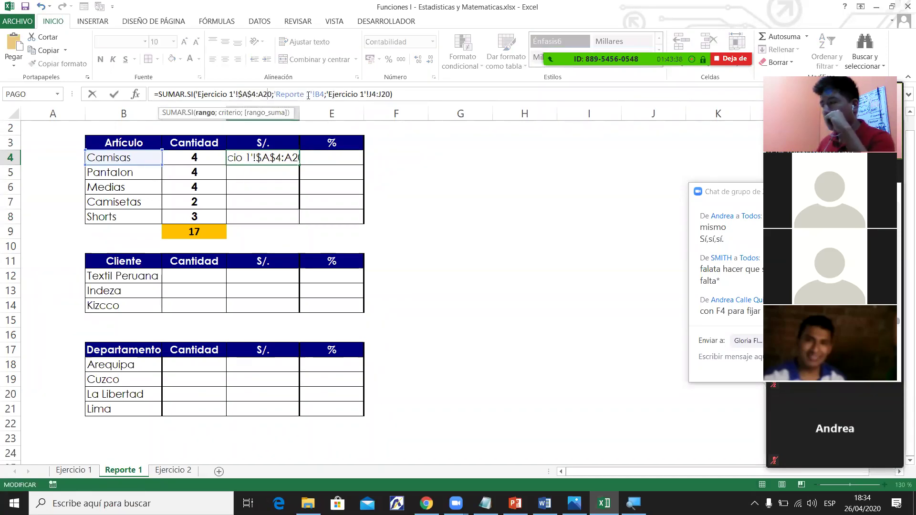
{"action": "key", "text": "F4"}
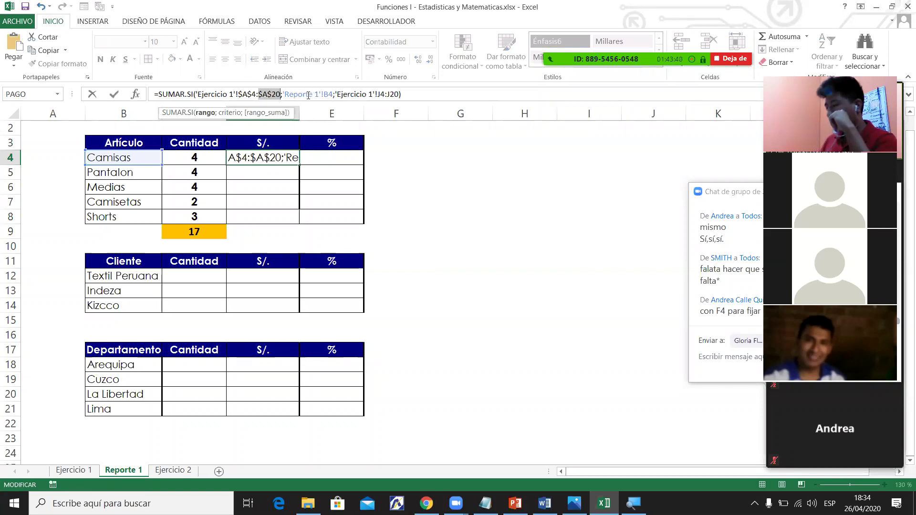
{"action": "key", "text": "Return"}
{"action": "left_click", "coordinate": [279, 158]}
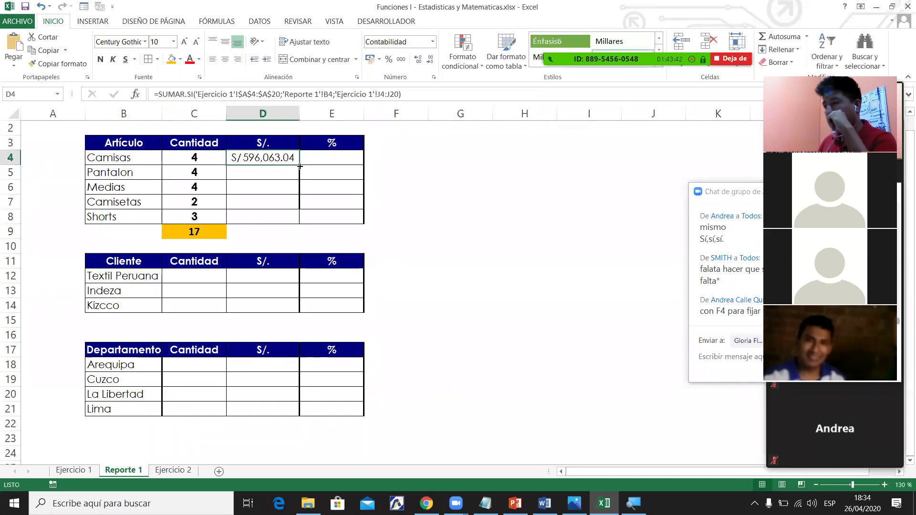
Fill D4's sales formula down to D9 and widen column D so the 2,663,056.14 total shows.
{"action": "left_click_drag", "start_coordinate": [299, 165], "coordinate": [293, 223]}
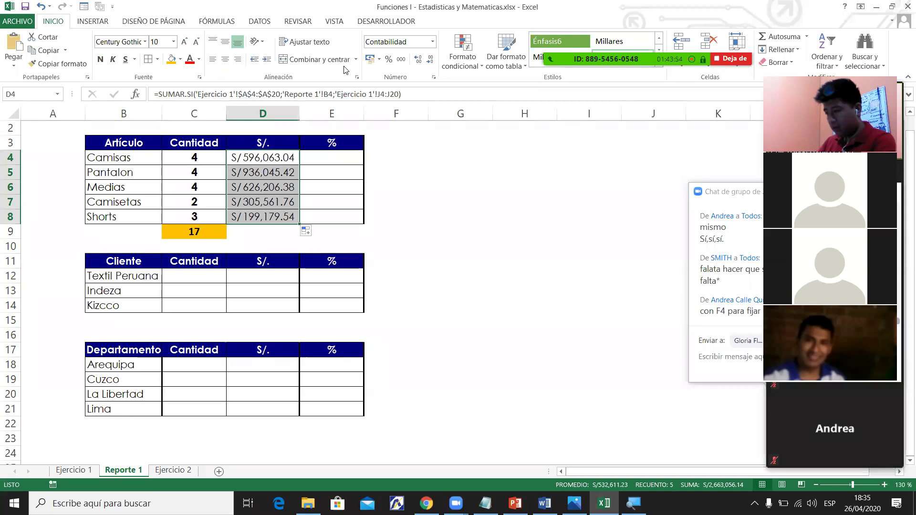
{"action": "left_click_drag", "start_coordinate": [299, 223], "coordinate": [262, 233]}
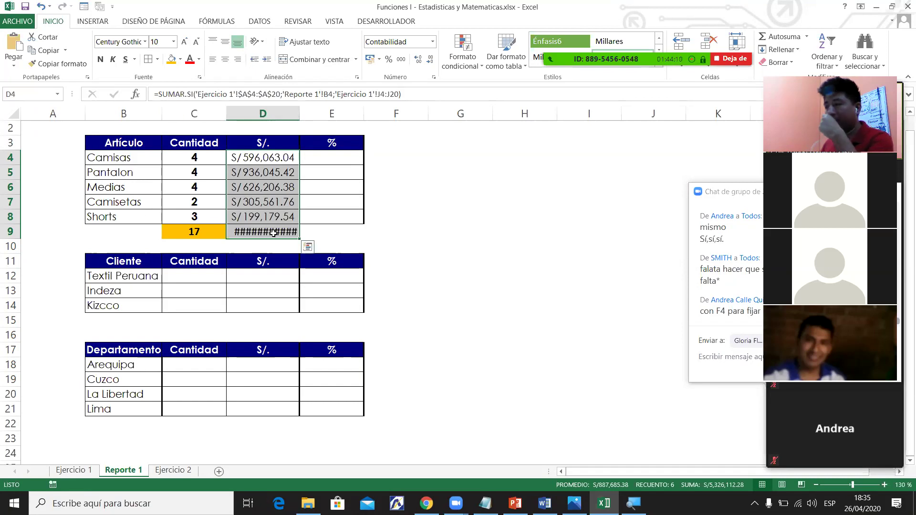
{"action": "left_click_drag", "start_coordinate": [299, 113], "coordinate": [329, 111]}
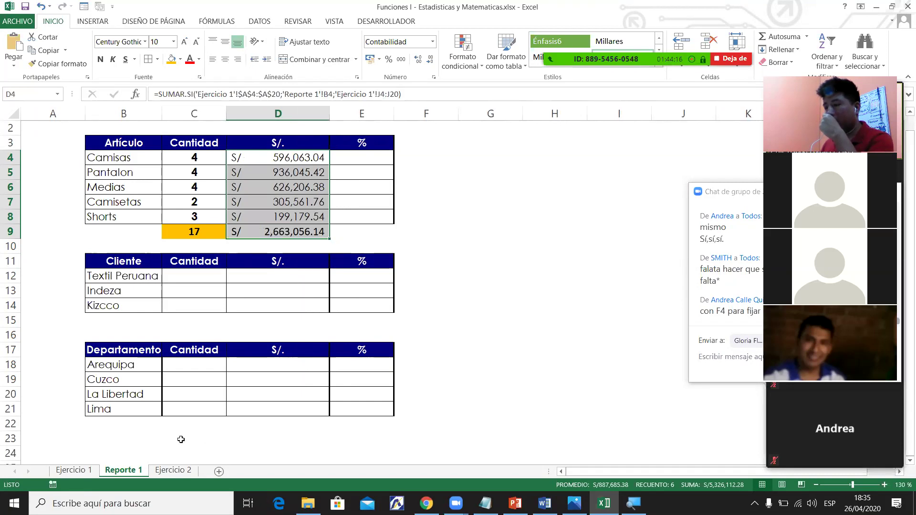
{"action": "left_click", "coordinate": [86, 472]}
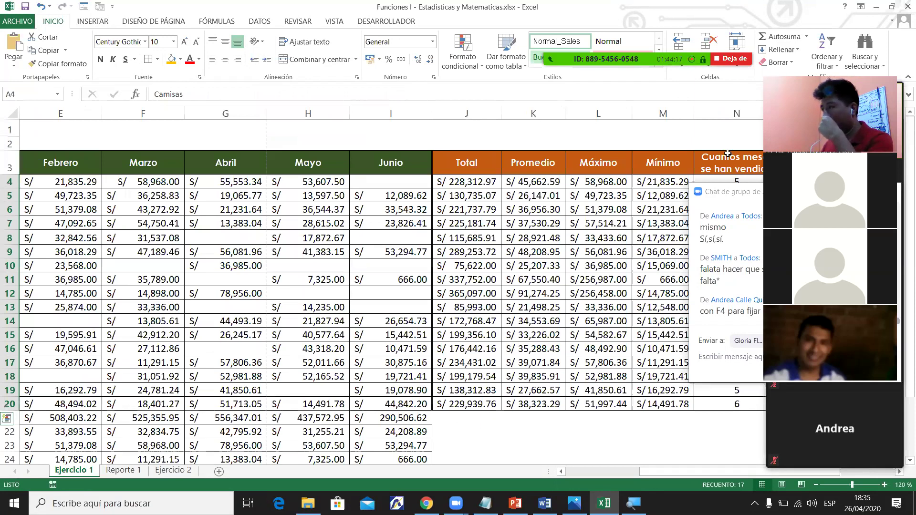
Enter =SUMA(J4:J20) in J21 to total Ejercicio 1's Total column.
{"action": "key", "text": "alt+="}
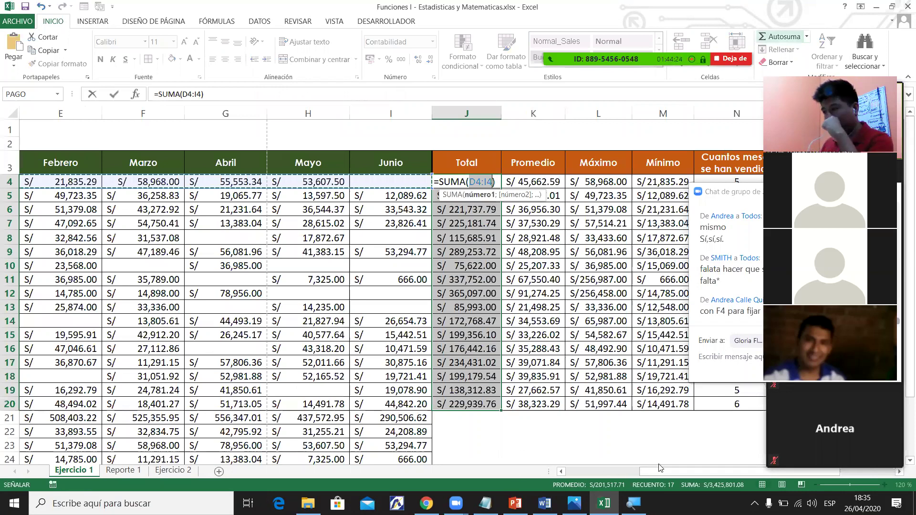
{"action": "key", "text": "Return"}
{"action": "left_click", "coordinate": [461, 419]}
{"action": "left_click_drag", "start_coordinate": [464, 180], "coordinate": [491, 406]}
{"action": "key", "text": "F2"}
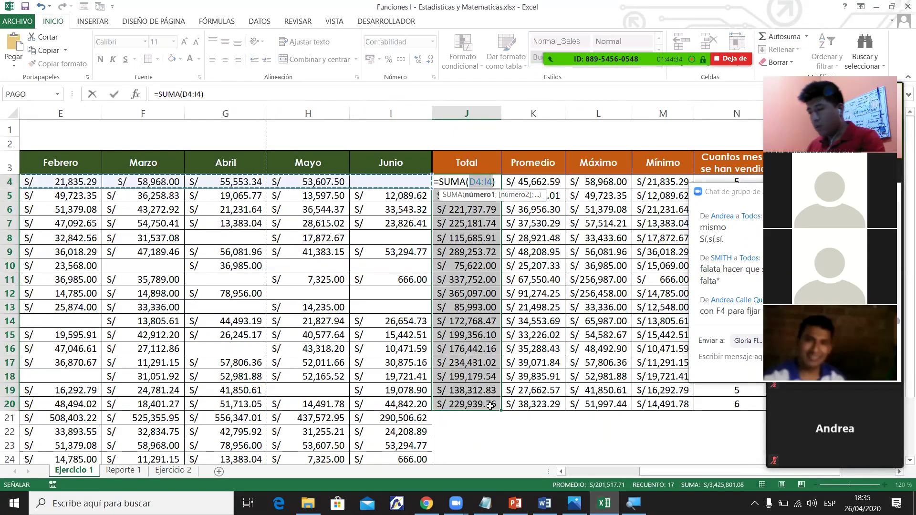
{"action": "key", "text": "Escape"}
{"action": "left_click", "coordinate": [484, 420]}
{"action": "left_click", "coordinate": [484, 423]}
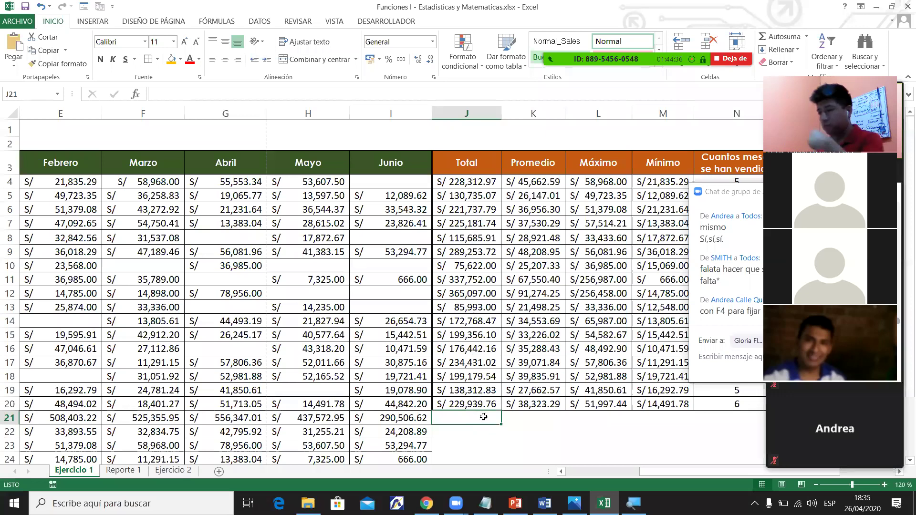
{"action": "key", "text": "alt+="}
{"action": "key", "text": "alt+="}
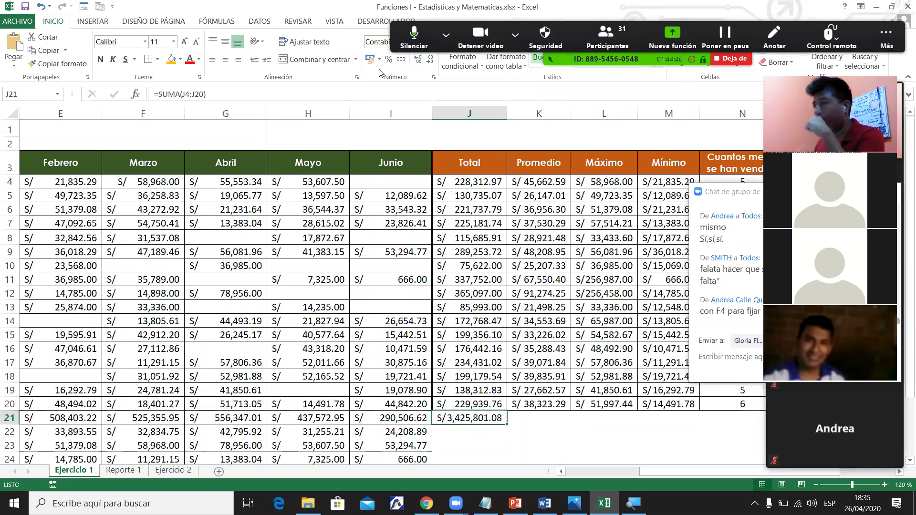
Format the J21 total as bold with a yellow fill, then return to Reporte 1's D4 formula.
{"action": "left_click", "coordinate": [514, 35]}
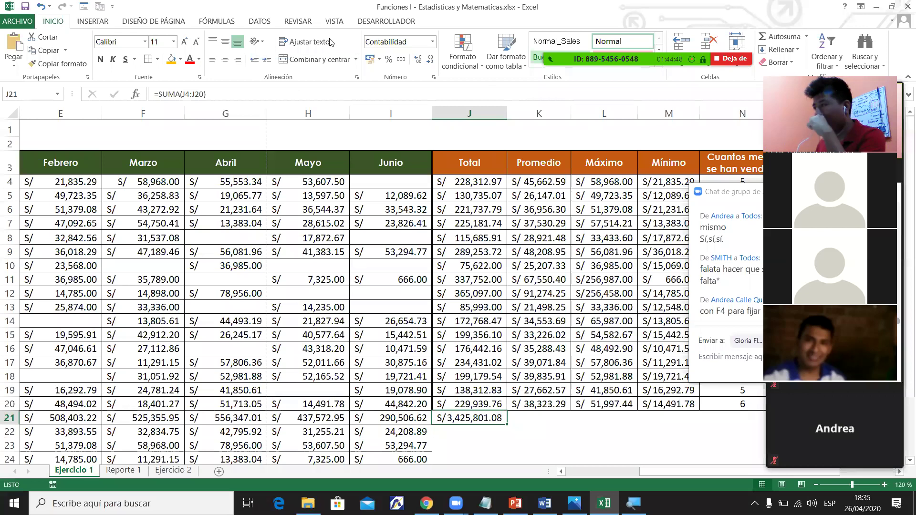
{"action": "left_click", "coordinate": [101, 60]}
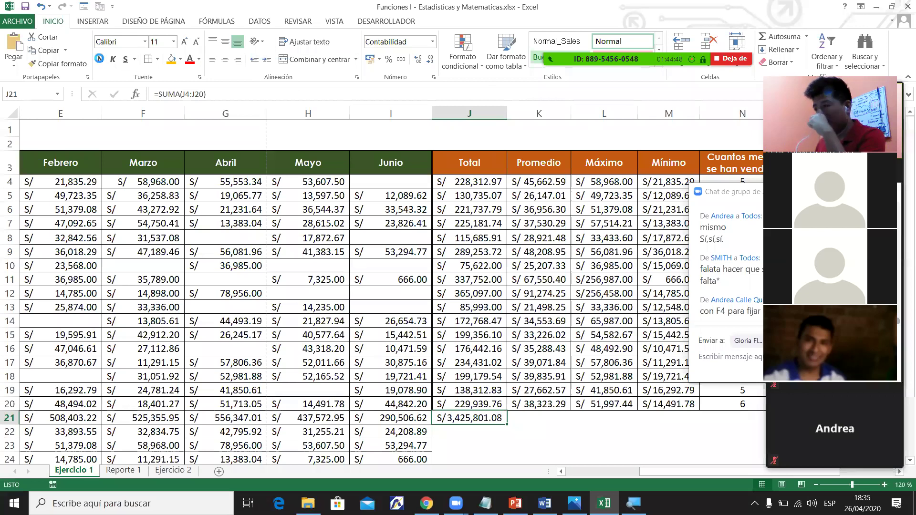
{"action": "left_click", "coordinate": [172, 59]}
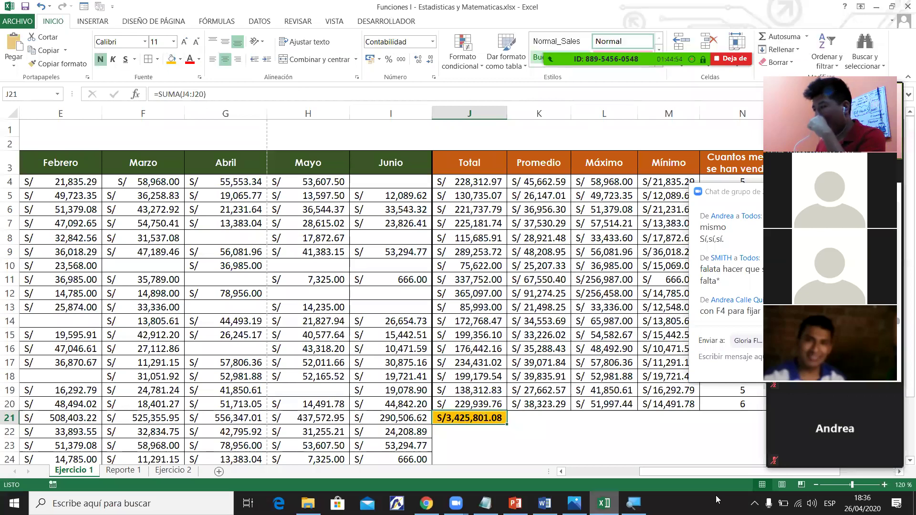
{"action": "left_click", "coordinate": [902, 460]}
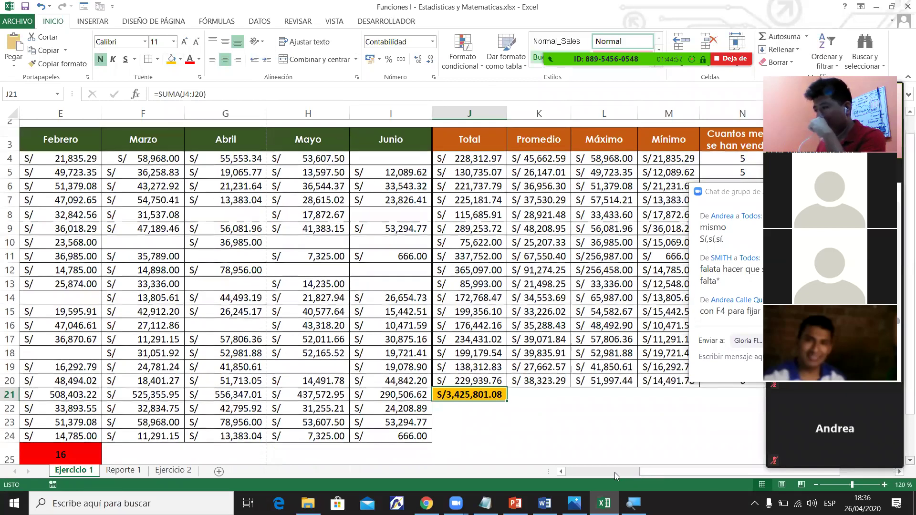
{"action": "left_click_drag", "start_coordinate": [640, 472], "coordinate": [461, 471]}
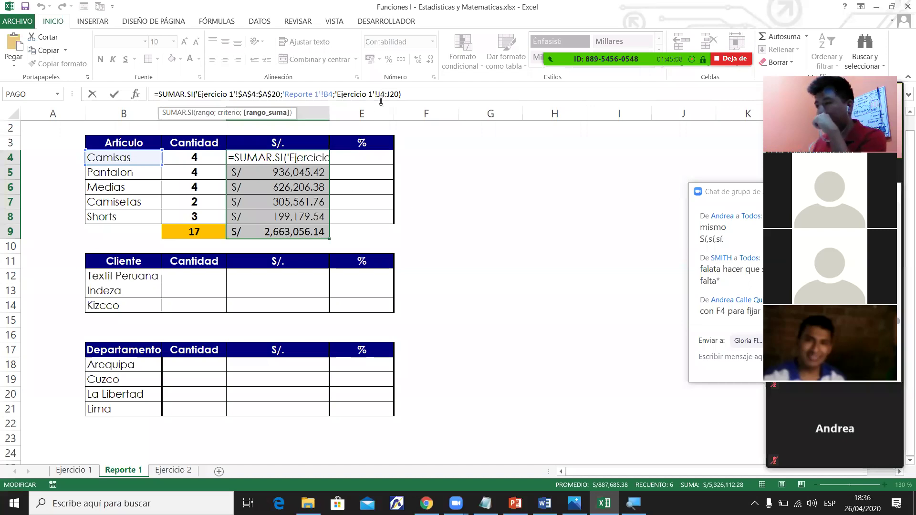
Lock D4's SUMAR.SI sum range as $J$4:$J$20 with F4.
{"action": "key", "text": "ctrl+Return"}
{"action": "left_click", "coordinate": [384, 97]}
{"action": "key", "text": "F4"}
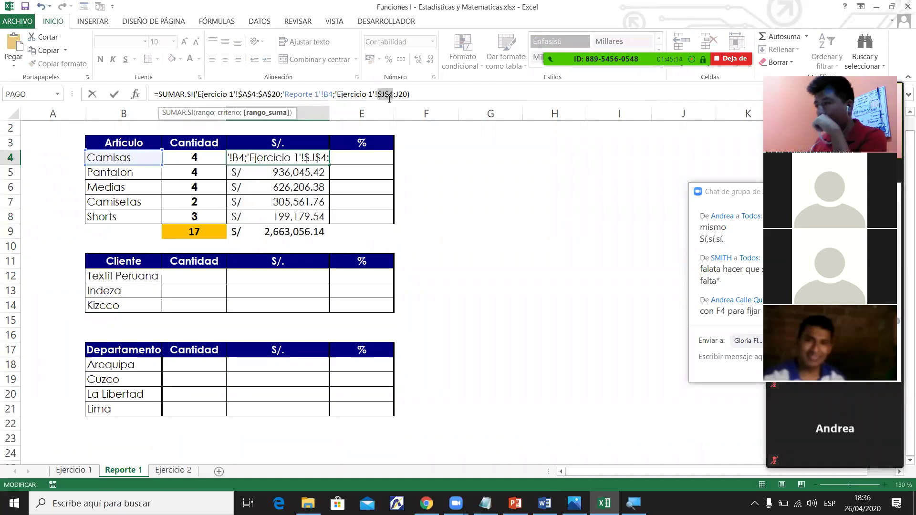
{"action": "key", "text": "F4"}
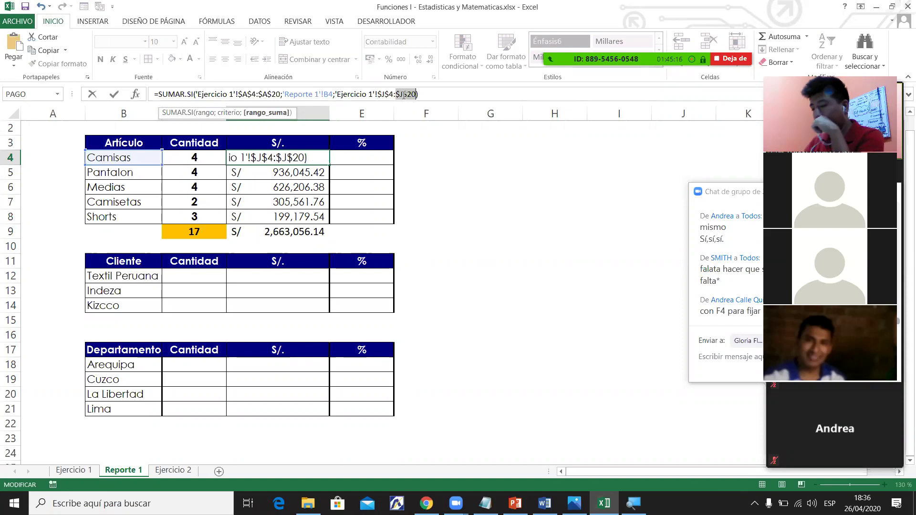
{"action": "key", "text": "Return"}
Refill D4's formula down to D8 and compare D9's 3,425,801.08 with Ejercicio 1.
{"action": "left_click", "coordinate": [310, 158]}
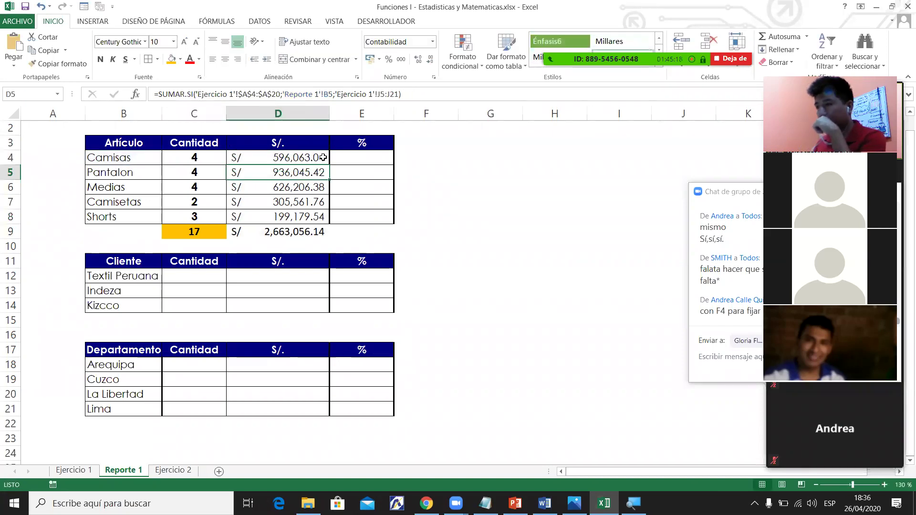
{"action": "left_click_drag", "start_coordinate": [329, 165], "coordinate": [286, 224]}
{"action": "left_click", "coordinate": [286, 232]}
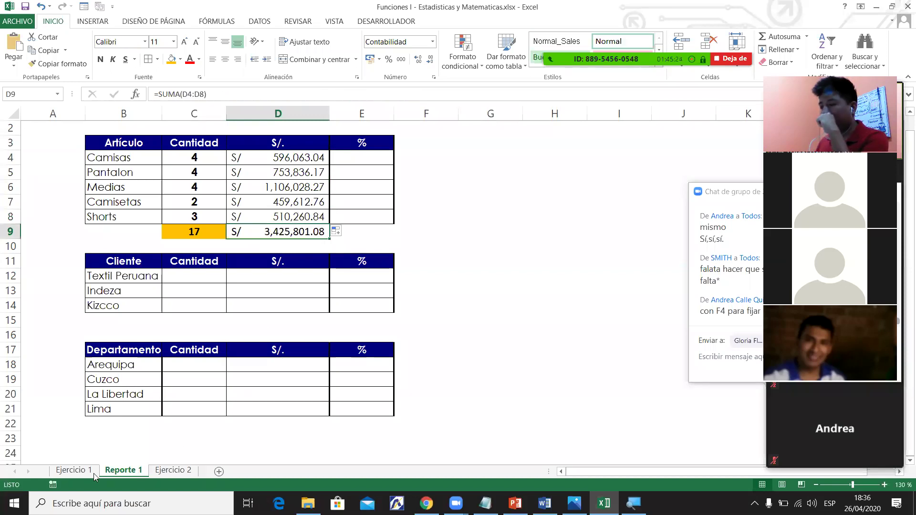
{"action": "left_click", "coordinate": [96, 476]}
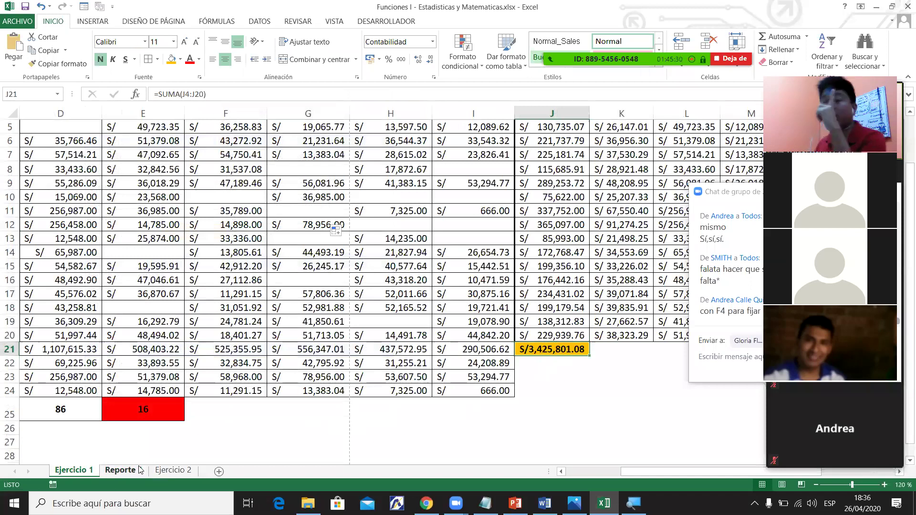
Commit D4's SUMAR.SI formula (S/ 596,063.04) and give D9 the same orange fill as C9.
{"action": "key", "text": "ctrl+Page_Down"}
{"action": "left_click", "coordinate": [392, 95]}
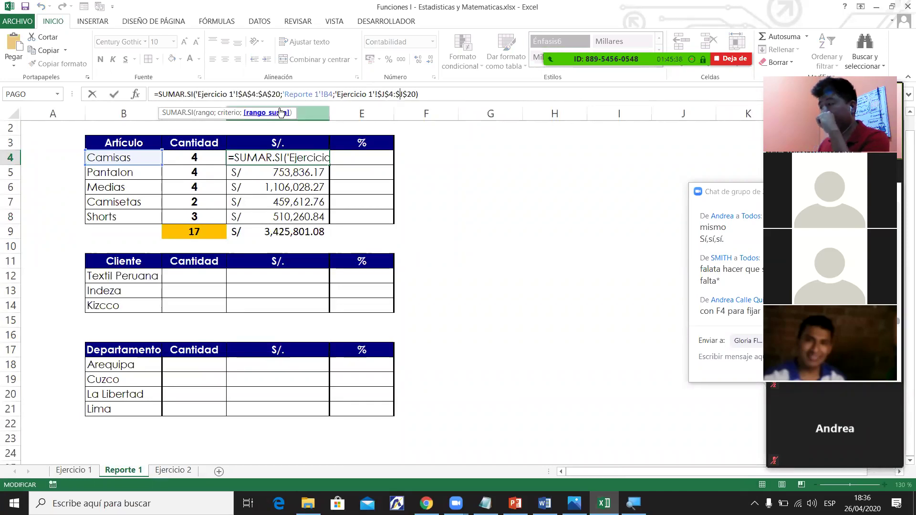
{"action": "key", "text": "Return"}
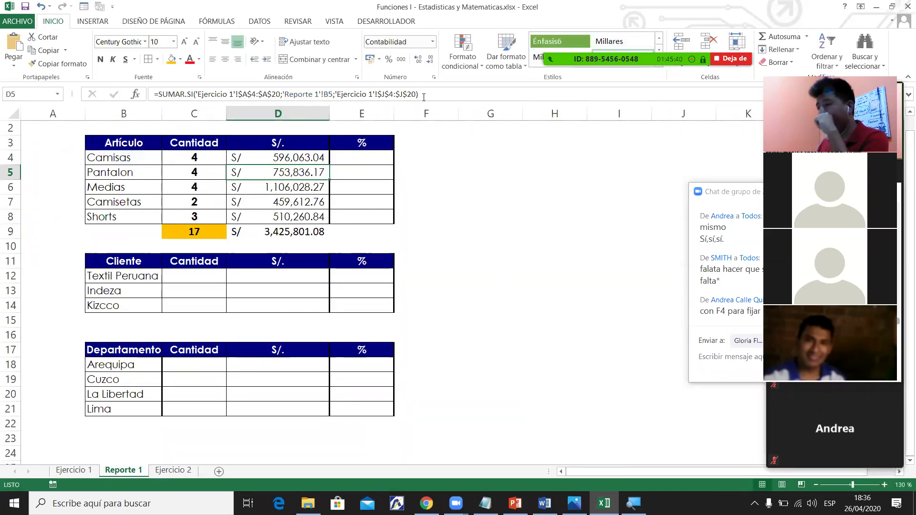
{"action": "left_click_drag", "start_coordinate": [280, 160], "coordinate": [281, 217]}
{"action": "left_click", "coordinate": [465, 201]}
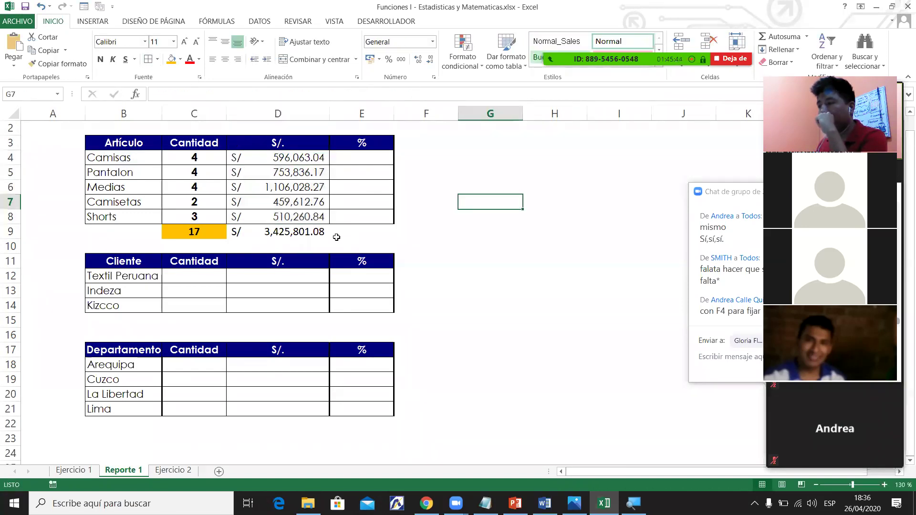
{"action": "left_click", "coordinate": [292, 233]}
{"action": "left_click", "coordinate": [171, 59]}
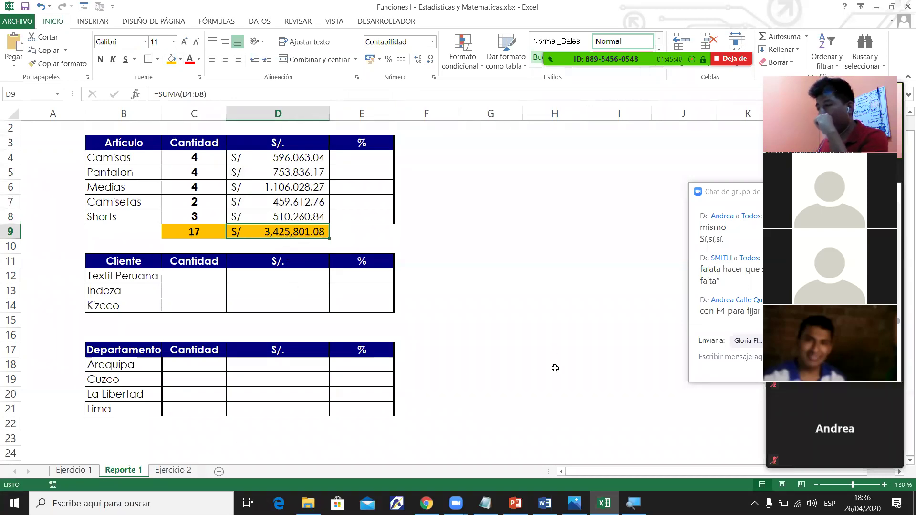
Check Reporte 1's counts, sales amounts and Medias row against Ejercicio 1's totals.
{"action": "key", "text": "ctrl+Page_Up"}
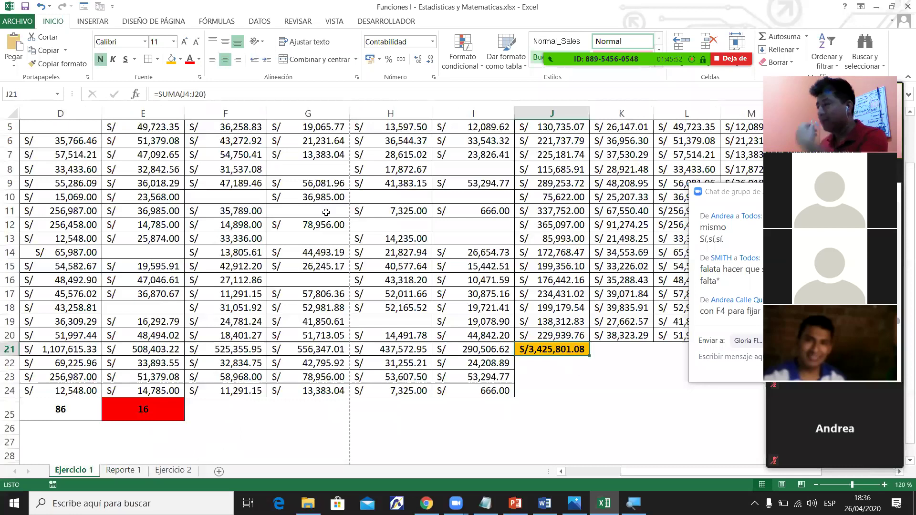
{"action": "key", "text": "ctrl+Page_Down"}
{"action": "left_click", "coordinate": [193, 231]}
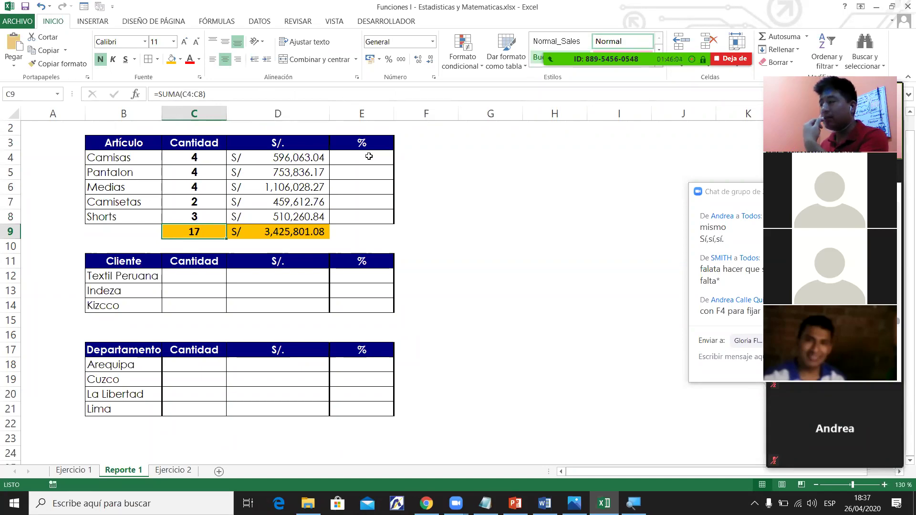
{"action": "left_click", "coordinate": [269, 235]}
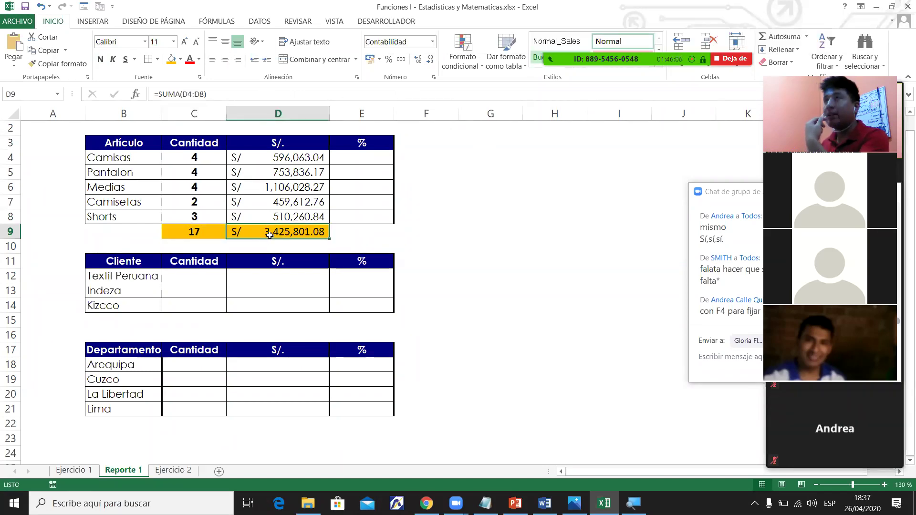
{"action": "left_click_drag", "start_coordinate": [207, 157], "coordinate": [295, 216]}
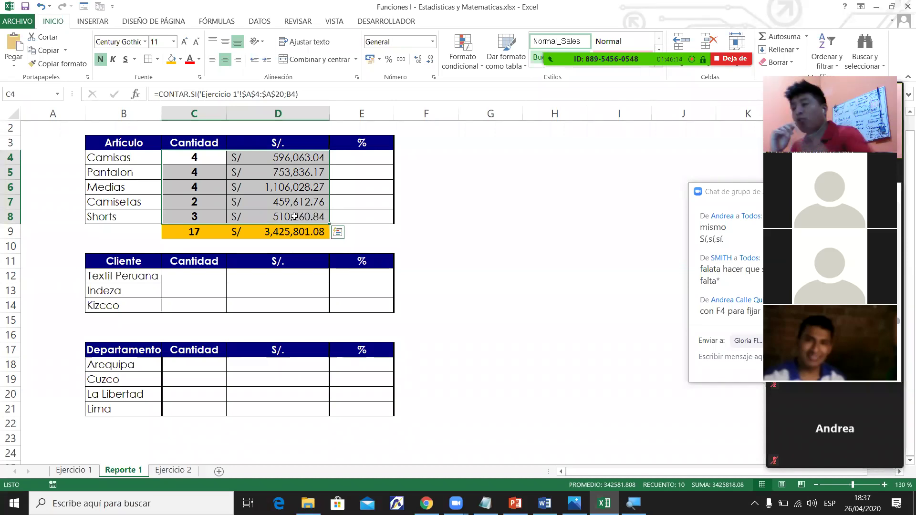
{"action": "left_click", "coordinate": [262, 190]}
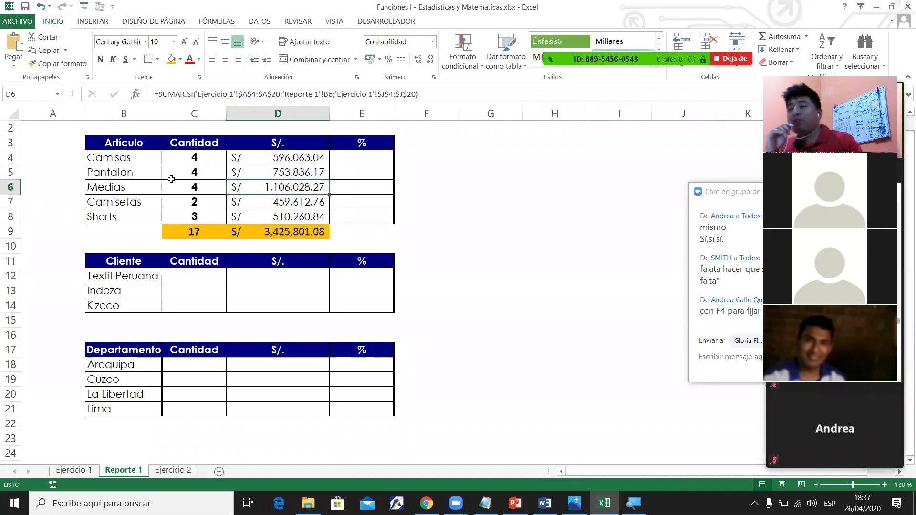
{"action": "left_click_drag", "start_coordinate": [167, 160], "coordinate": [173, 190]}
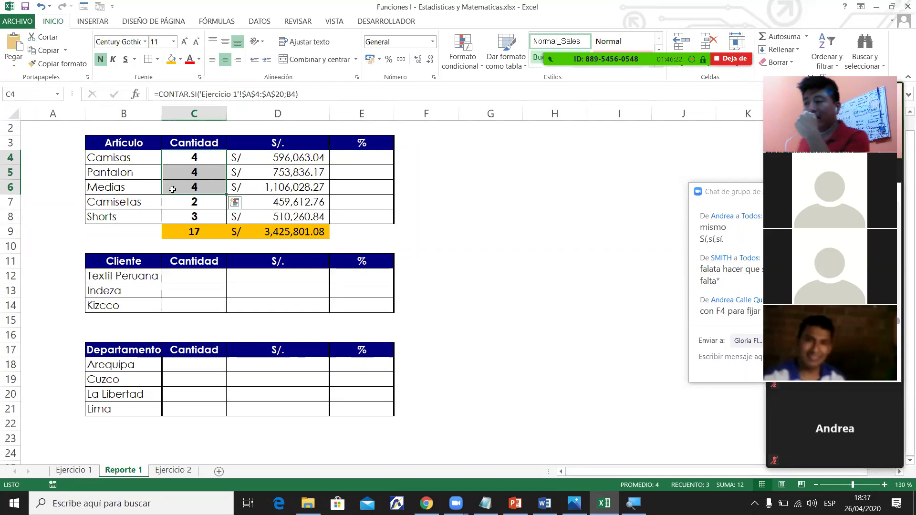
{"action": "left_click_drag", "start_coordinate": [283, 159], "coordinate": [285, 187]}
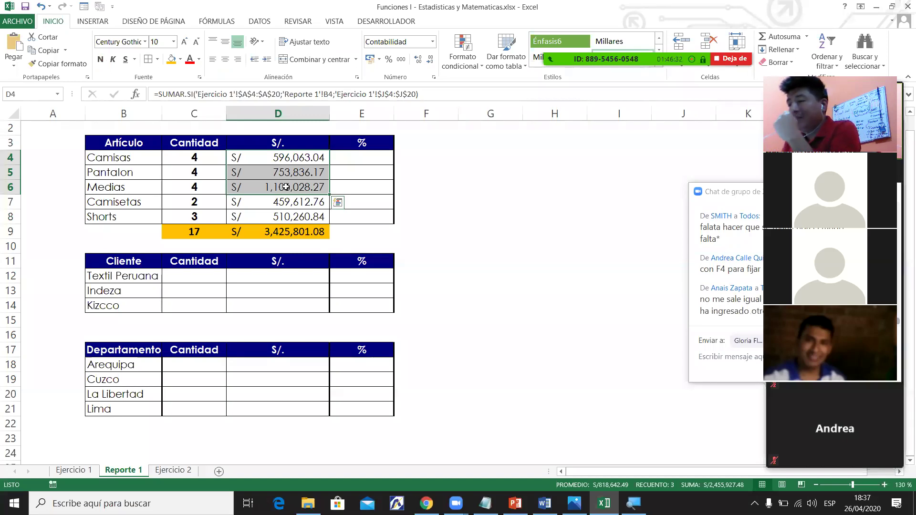
{"action": "left_click_drag", "start_coordinate": [151, 189], "coordinate": [286, 184]}
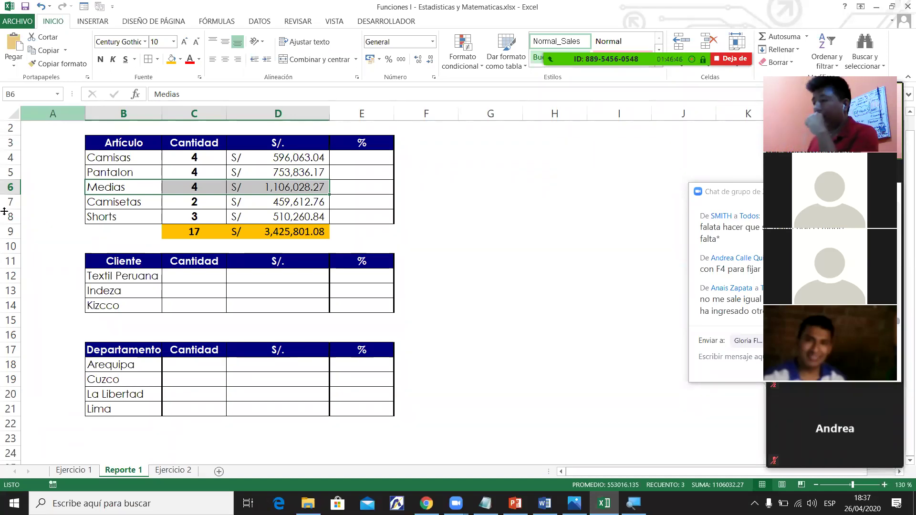
{"action": "left_click", "coordinate": [77, 473]}
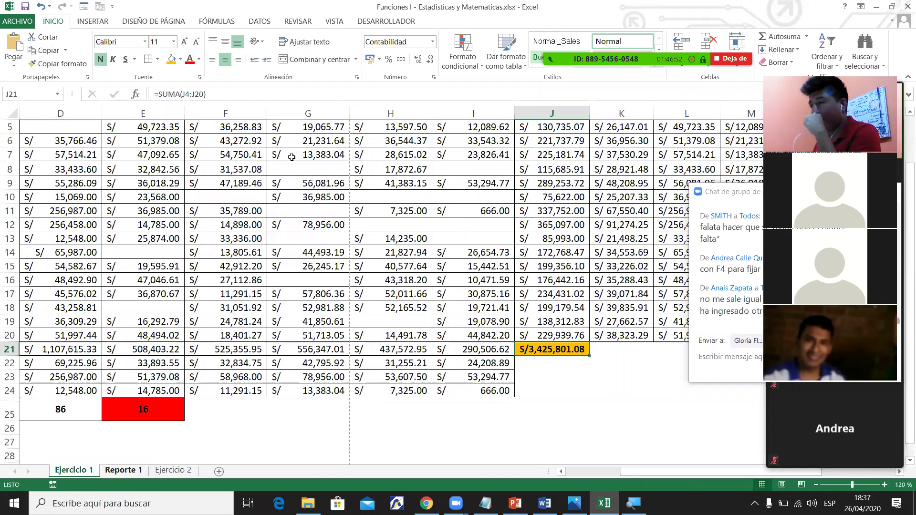
Re-commit D4's sales formula on Reporte 1 and check the D9 total.
{"action": "key", "text": "ctrl+Page_Down"}
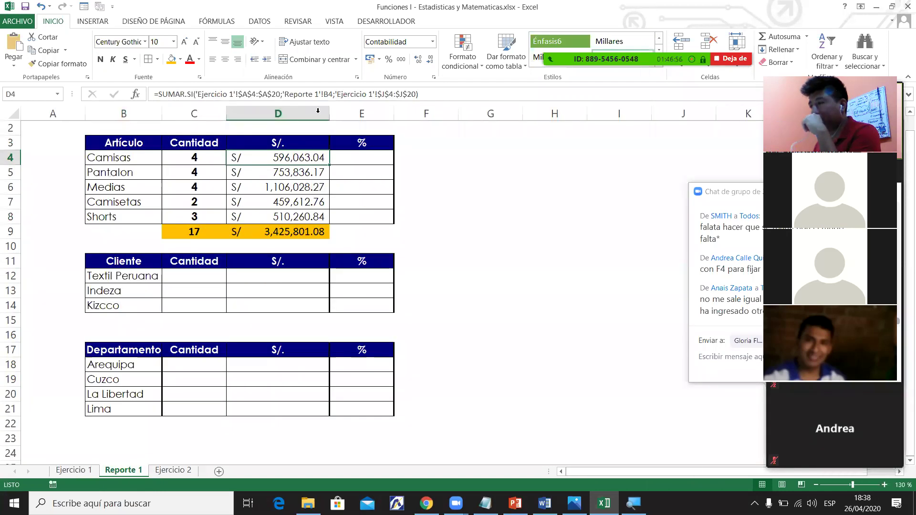
{"action": "left_click", "coordinate": [431, 97]}
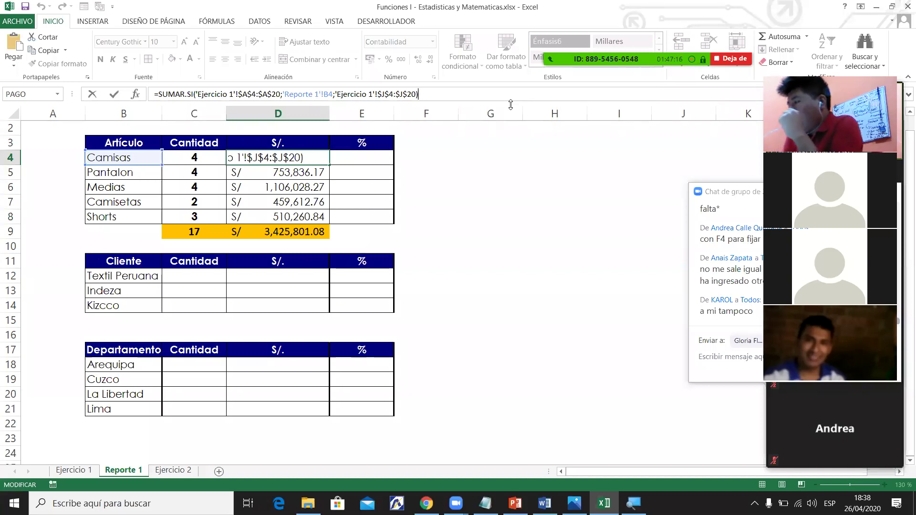
{"action": "key", "text": "Return"}
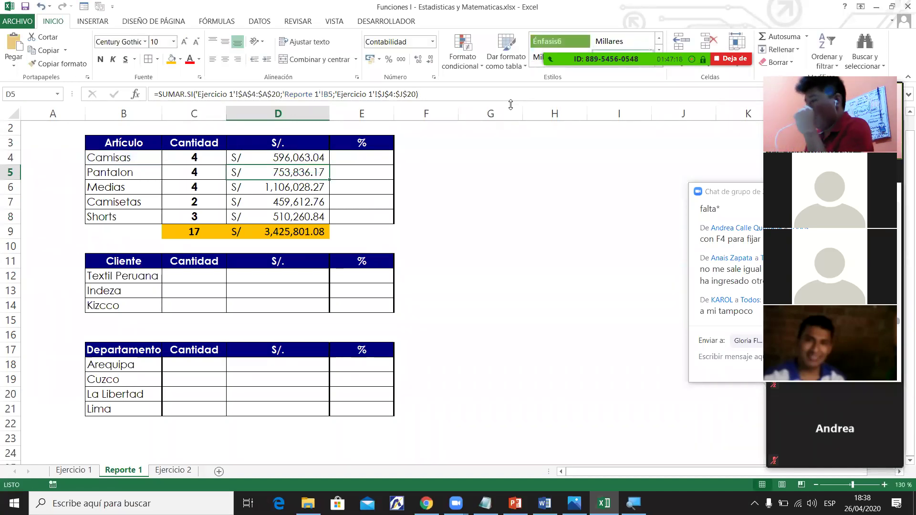
{"action": "left_click", "coordinate": [295, 233]}
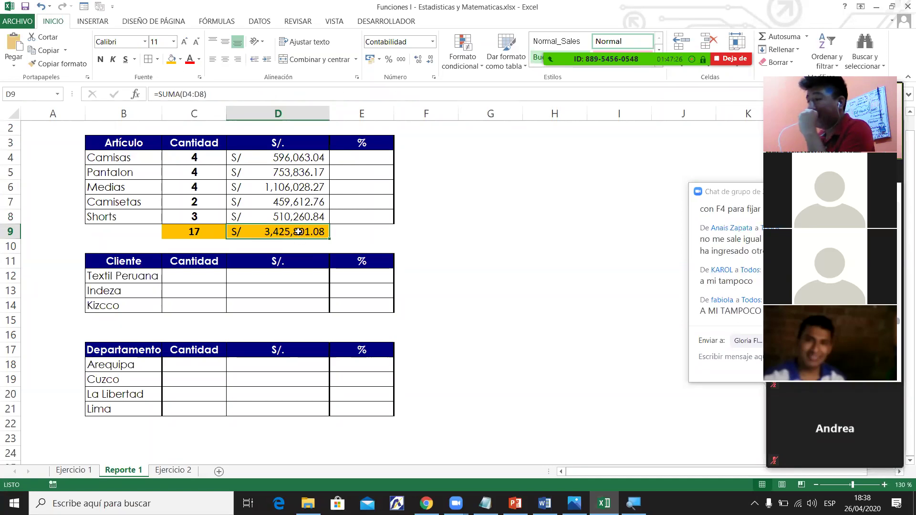
Compare Ejercicio 1's J21 total of 3,425,801.08 with D9, then return to Reporte 1.
{"action": "left_click", "coordinate": [87, 472]}
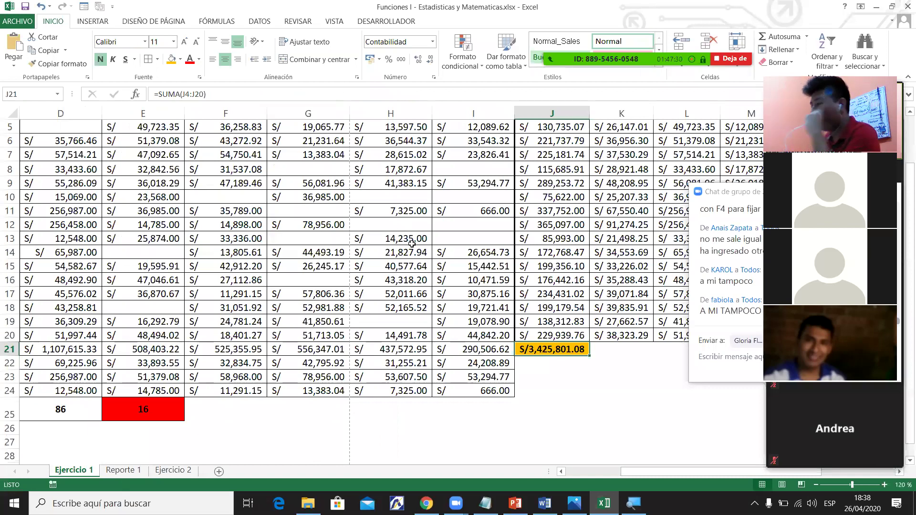
{"action": "left_click_drag", "start_coordinate": [225, 183], "coordinate": [473, 266]}
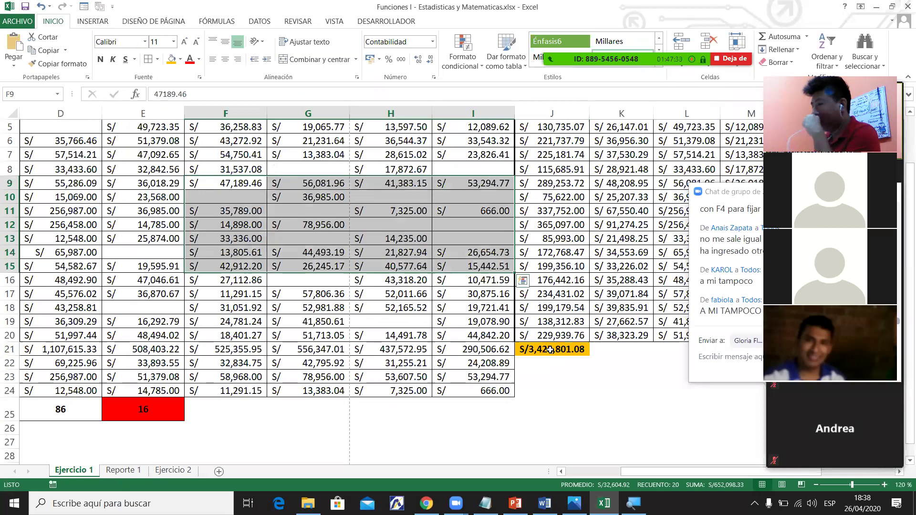
{"action": "left_click", "coordinate": [550, 350]}
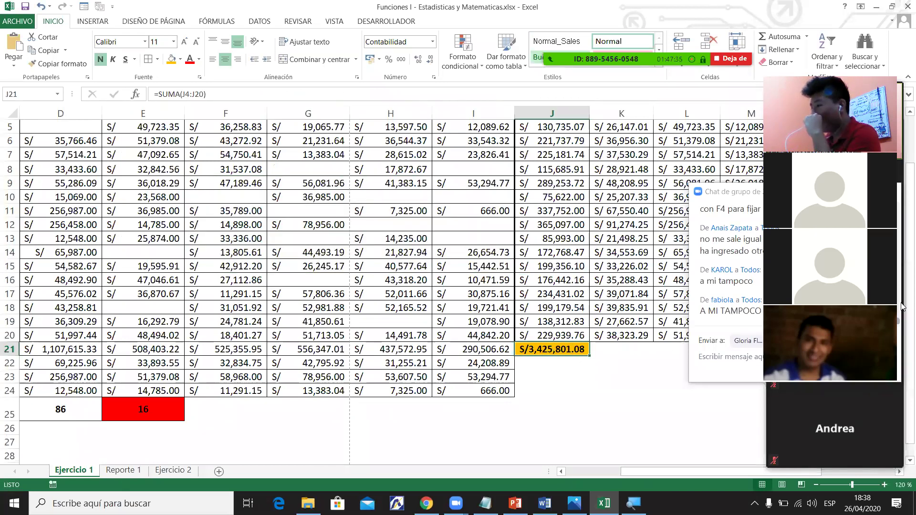
{"action": "scroll", "coordinate": [556, 183], "scroll_direction": "up", "scroll_amount": 2}
{"action": "left_click", "coordinate": [555, 184]}
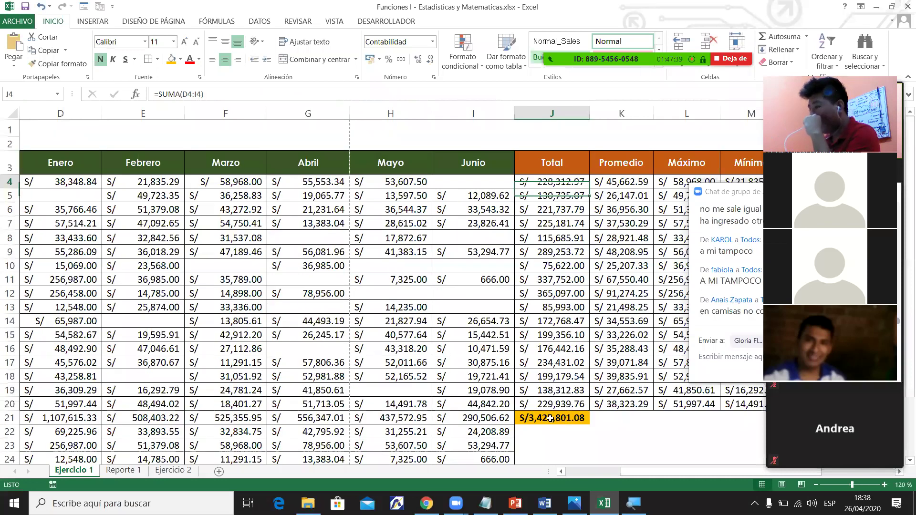
{"action": "left_click", "coordinate": [556, 417]}
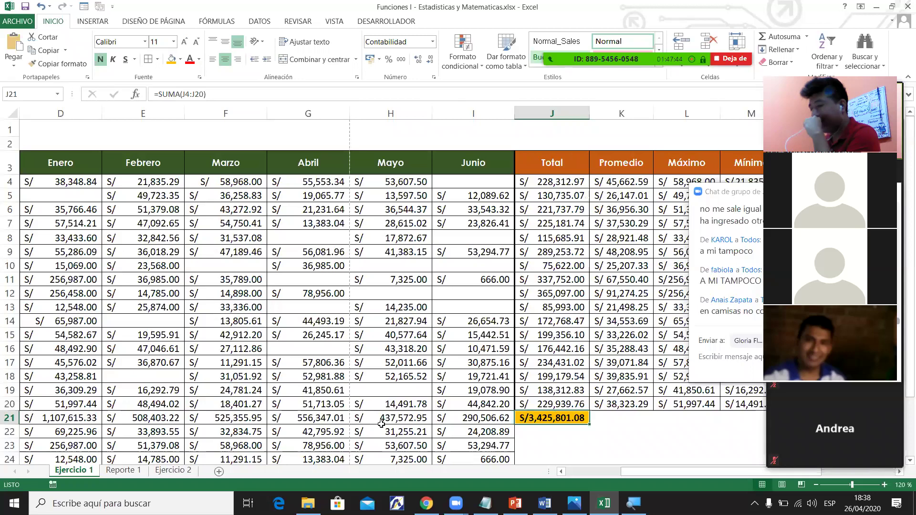
{"action": "left_click", "coordinate": [123, 470]}
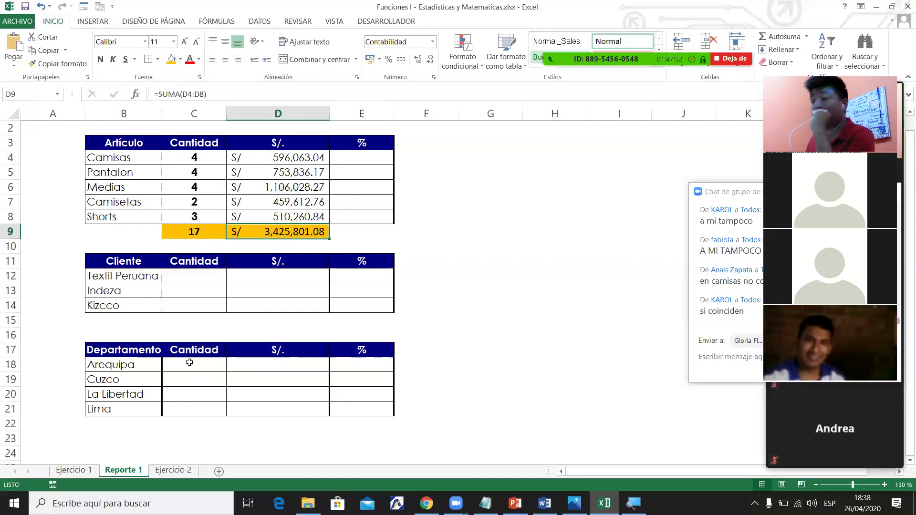
{"action": "left_click", "coordinate": [73, 471]}
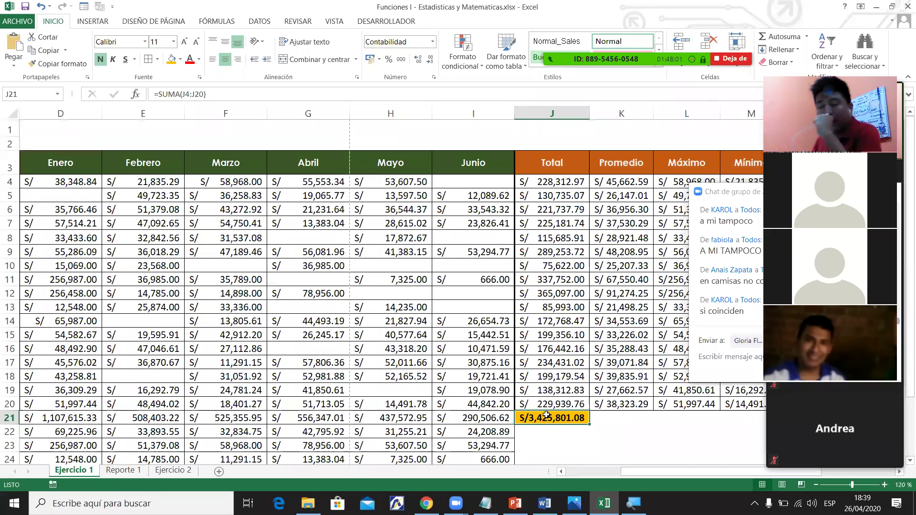
{"action": "left_click", "coordinate": [121, 471]}
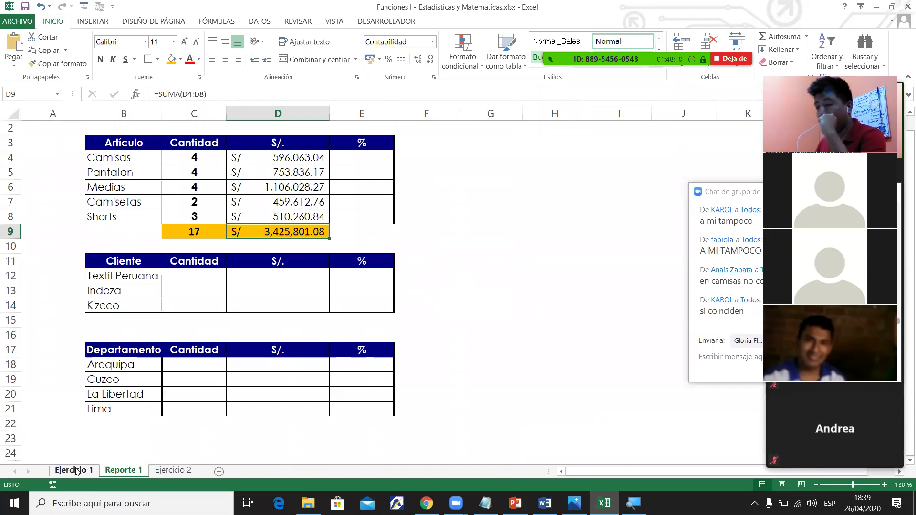
{"action": "left_click", "coordinate": [76, 471]}
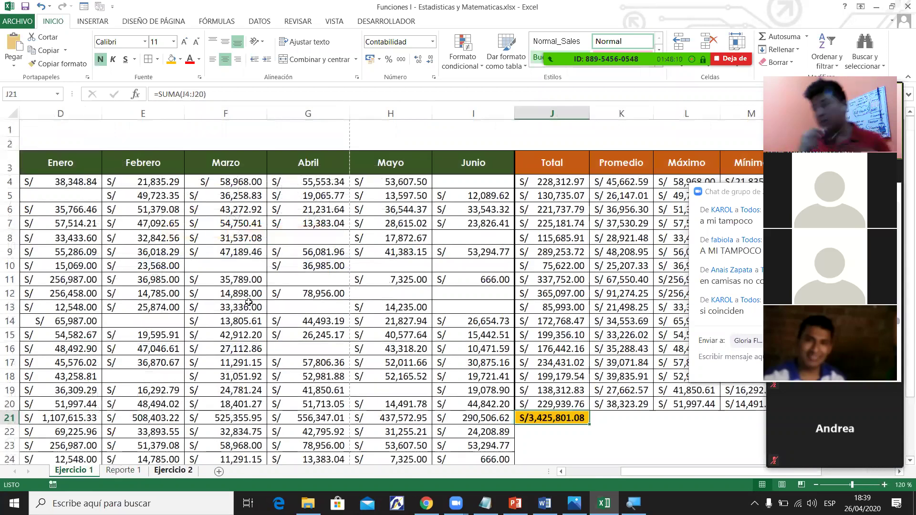
{"action": "key", "text": "ctrl+Page_Down"}
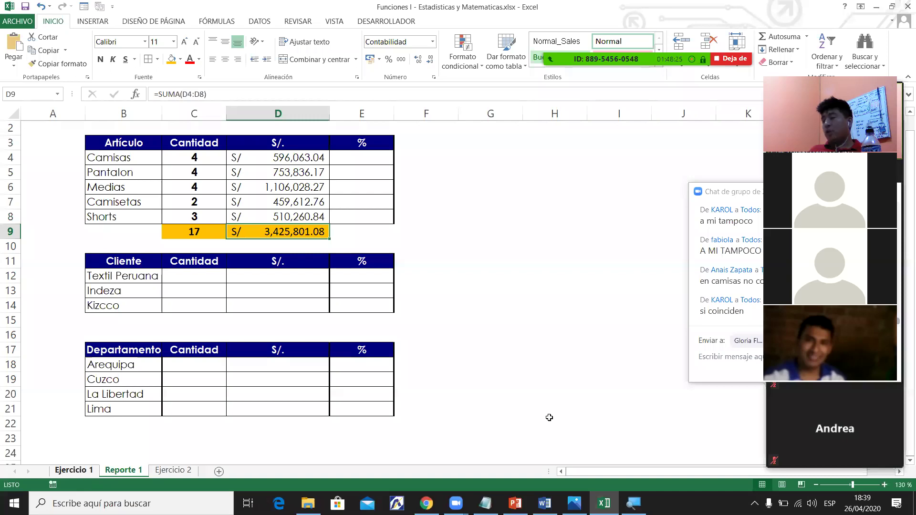
{"action": "left_click", "coordinate": [73, 470]}
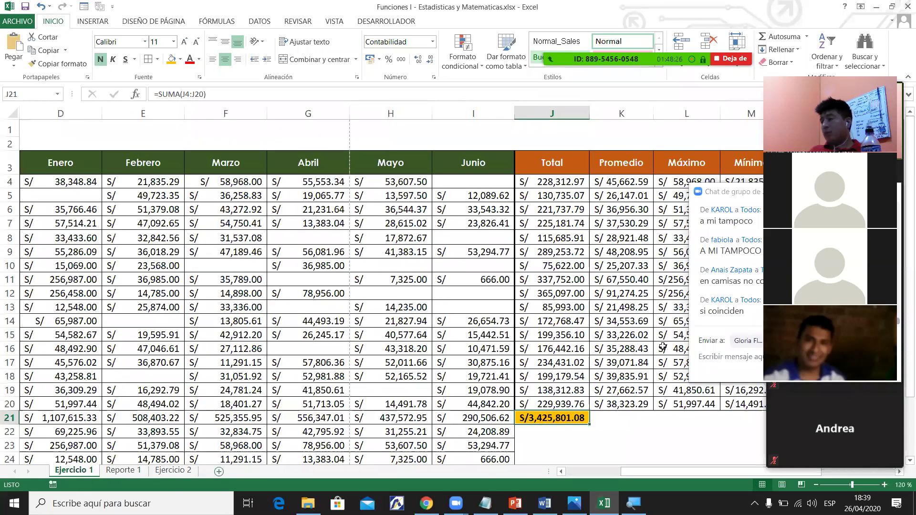
{"action": "key", "text": "ctrl+Page_Down"}
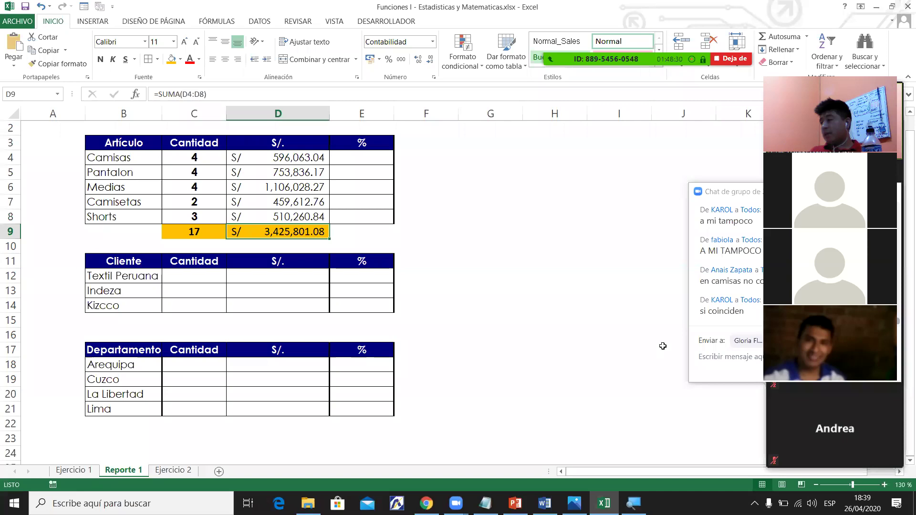
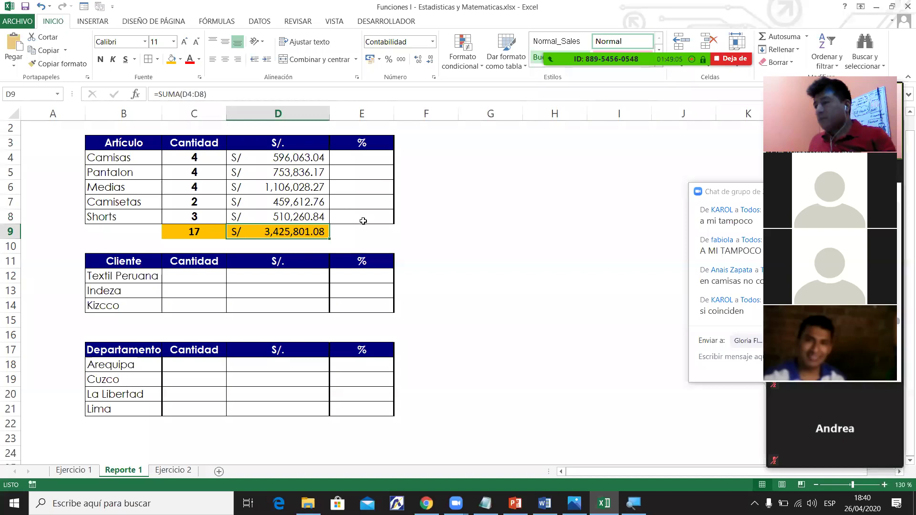
Review the C9, D9 and C4 formulas, then select the percentage column E3:E8.
{"action": "left_click", "coordinate": [198, 233]}
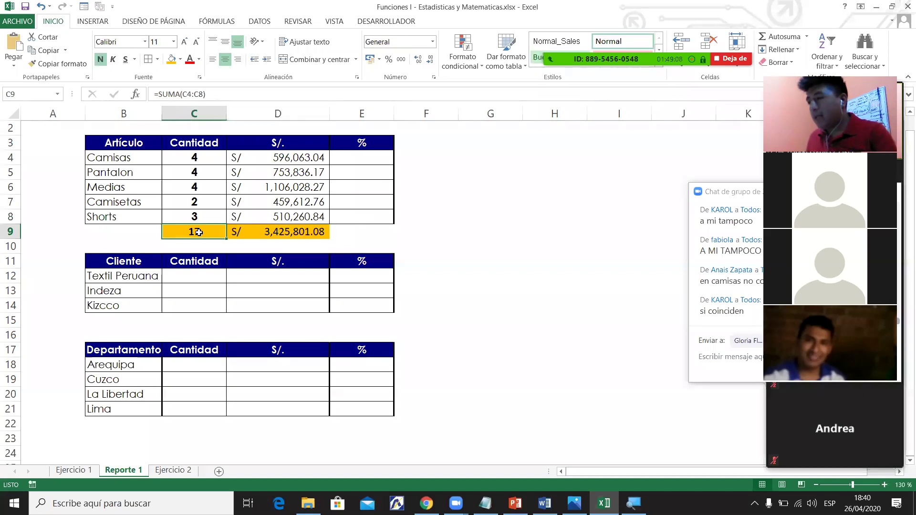
{"action": "left_click", "coordinate": [288, 232]}
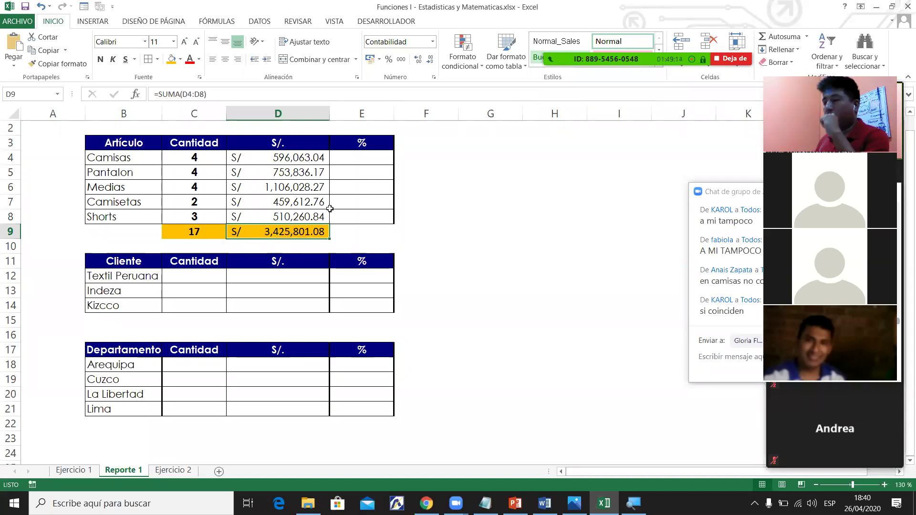
{"action": "left_click", "coordinate": [184, 160]}
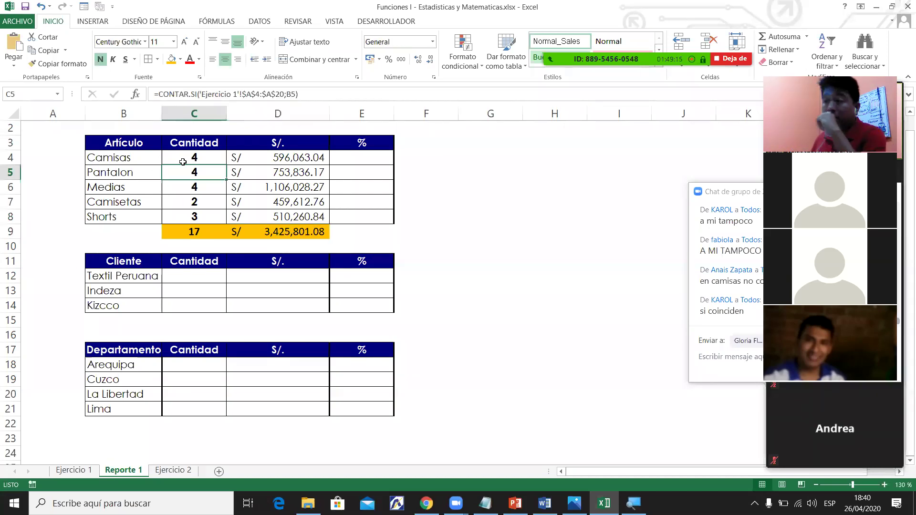
{"action": "left_click", "coordinate": [373, 160]}
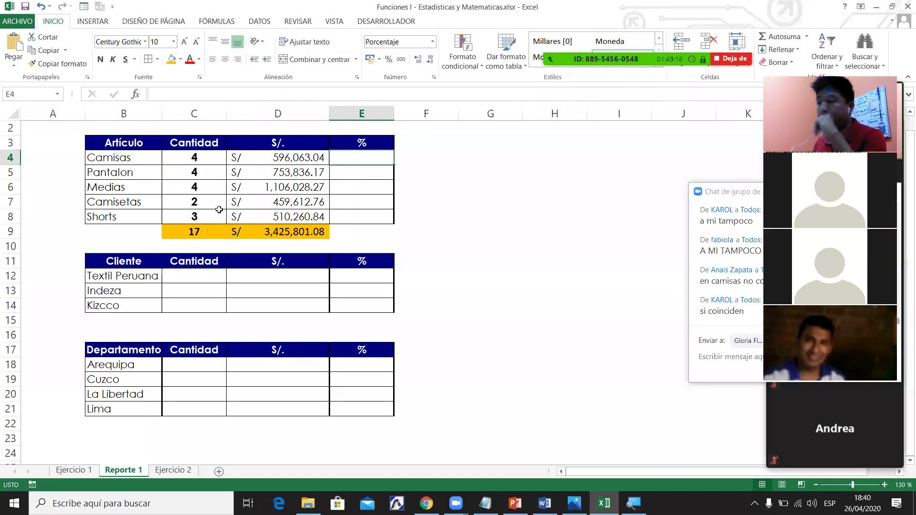
{"action": "left_click", "coordinate": [125, 160]}
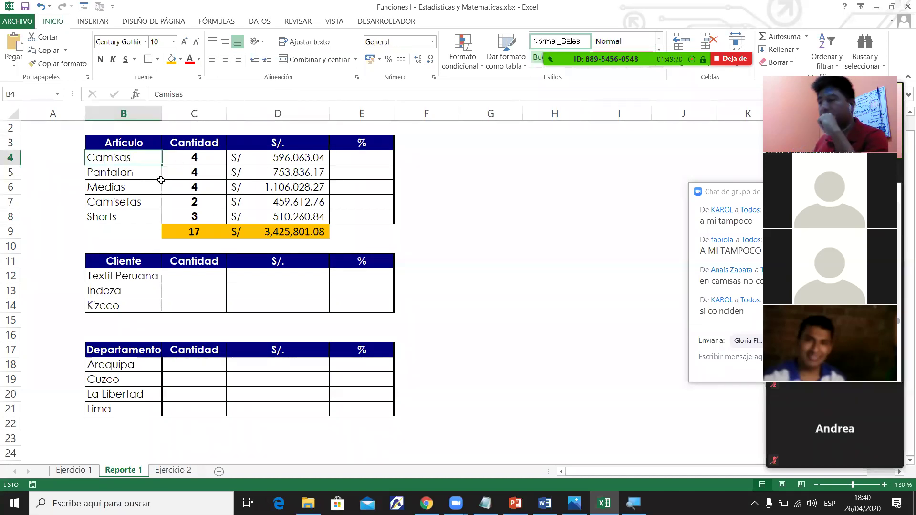
{"action": "left_click", "coordinate": [380, 172]}
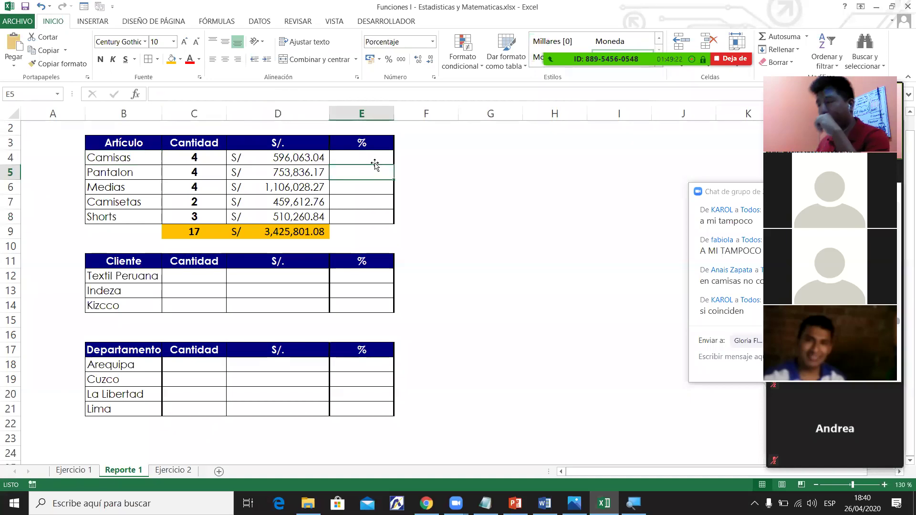
{"action": "left_click", "coordinate": [371, 156]}
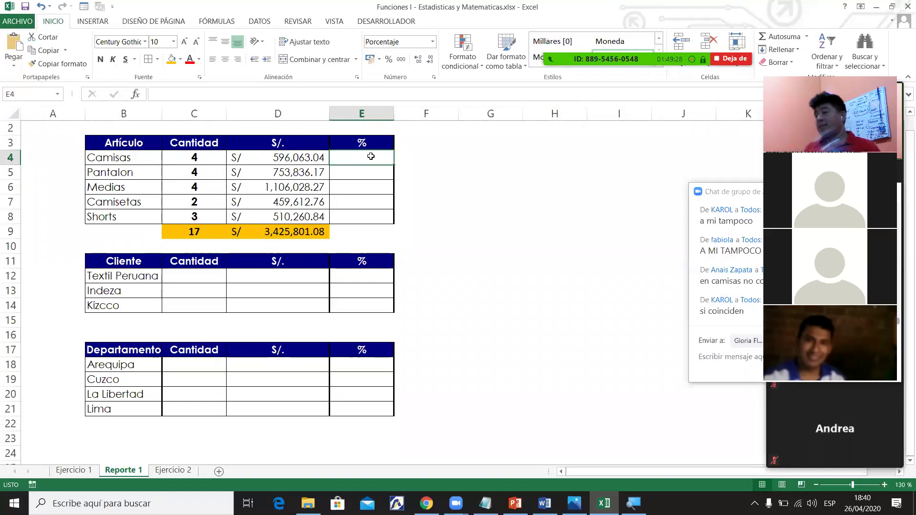
{"action": "left_click_drag", "start_coordinate": [177, 158], "coordinate": [365, 156]}
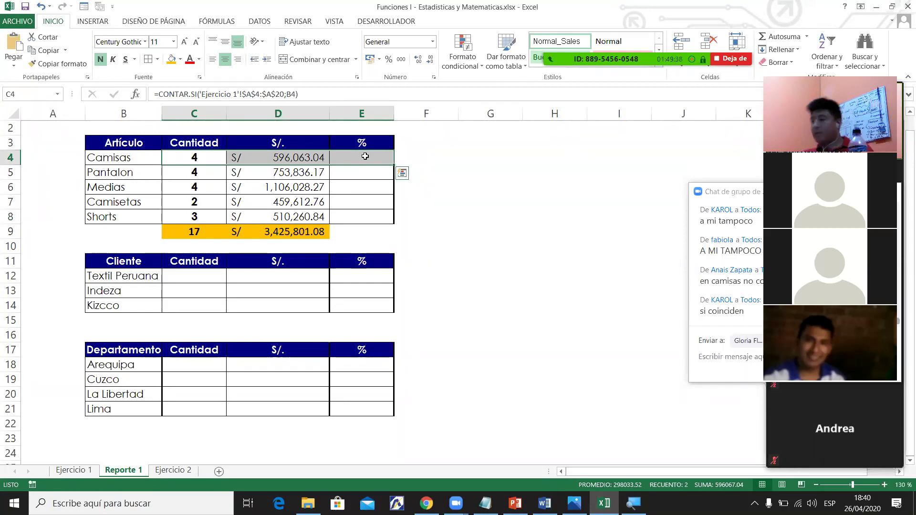
{"action": "left_click", "coordinate": [365, 156]}
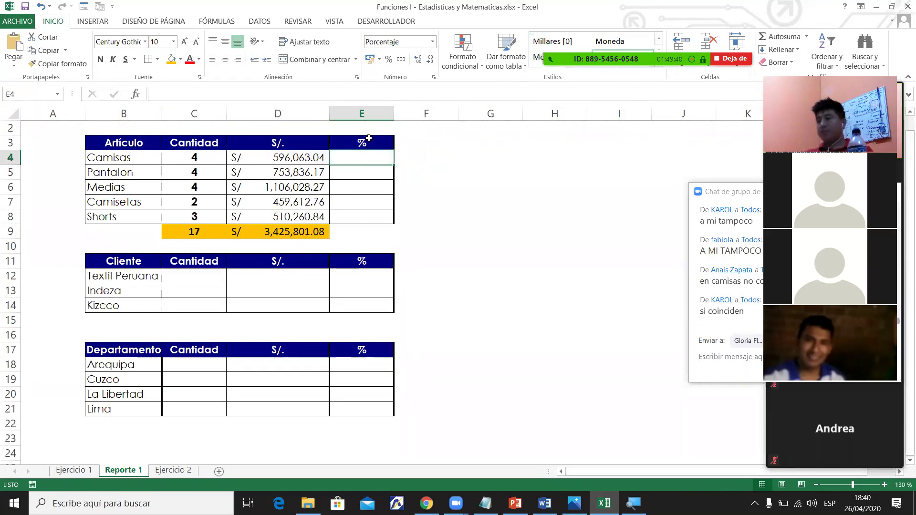
{"action": "left_click_drag", "start_coordinate": [362, 142], "coordinate": [360, 225]}
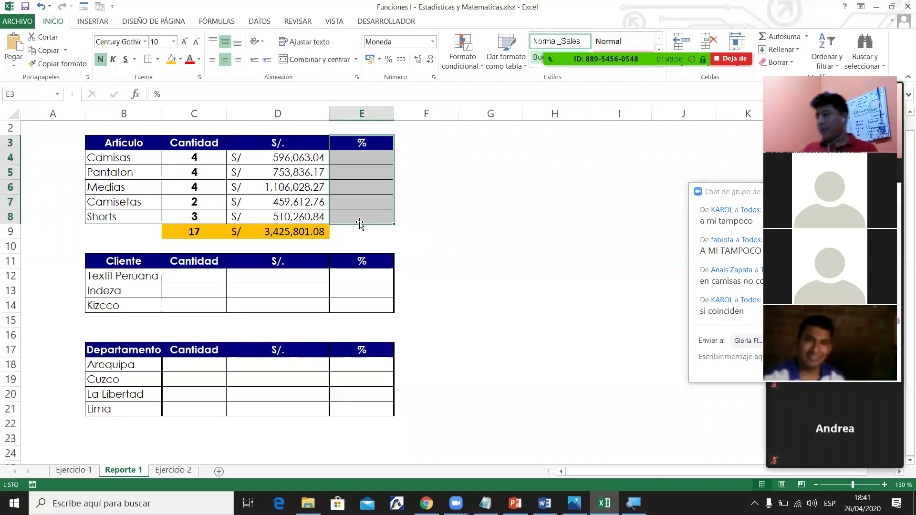
Browse the meeting participants list, then close it.
{"action": "mouse_move", "coordinate": [648, 15]}
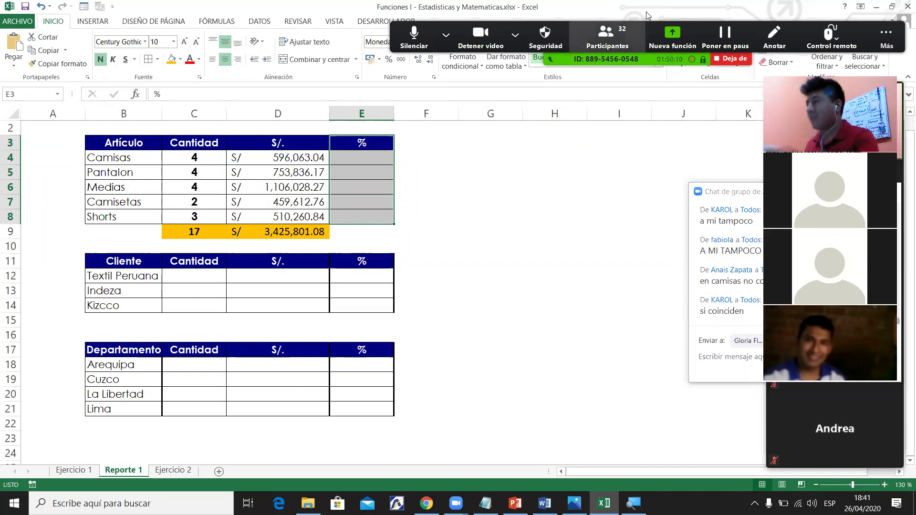
{"action": "key", "text": "alt+u"}
{"action": "key", "text": "Up"}
{"action": "key", "text": "Up"}
{"action": "key", "text": "Up"}
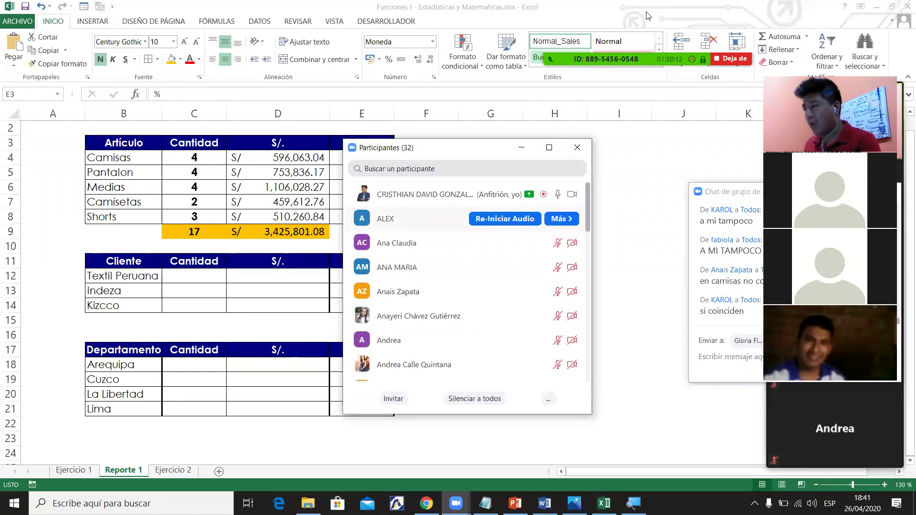
{"action": "key", "text": "Up"}
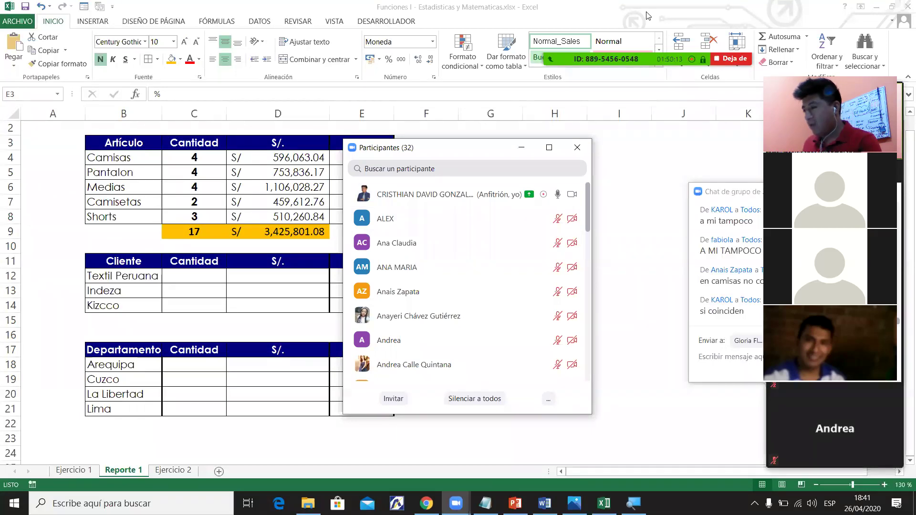
{"action": "key", "text": "Down"}
{"action": "key", "text": "Down"}
{"action": "key", "text": "Down"}
{"action": "key", "text": "Down"}
{"action": "key", "text": "Down"}
{"action": "key", "text": "Down"}
{"action": "key", "text": "Down"}
{"action": "key", "text": "Down"}
{"action": "key", "text": "Down"}
{"action": "key", "text": "Down"}
{"action": "key", "text": "Down"}
{"action": "key", "text": "Down"}
{"action": "key", "text": "Down"}
{"action": "key", "text": "Down"}
{"action": "key", "text": "Down"}
{"action": "key", "text": "Down"}
{"action": "key", "text": "Down"}
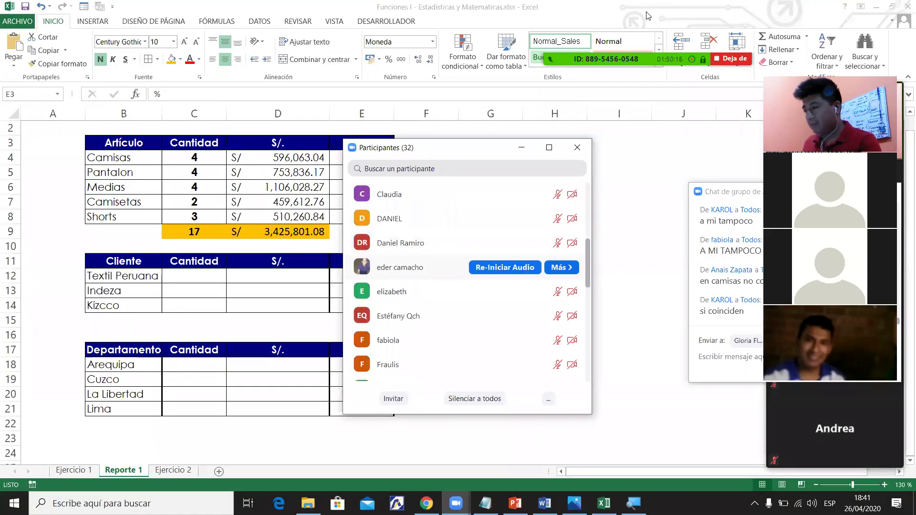
{"action": "key", "text": "Down"}
{"action": "key", "text": "Down"}
{"action": "key", "text": "Down"}
{"action": "key", "text": "Down"}
{"action": "key", "text": "Down"}
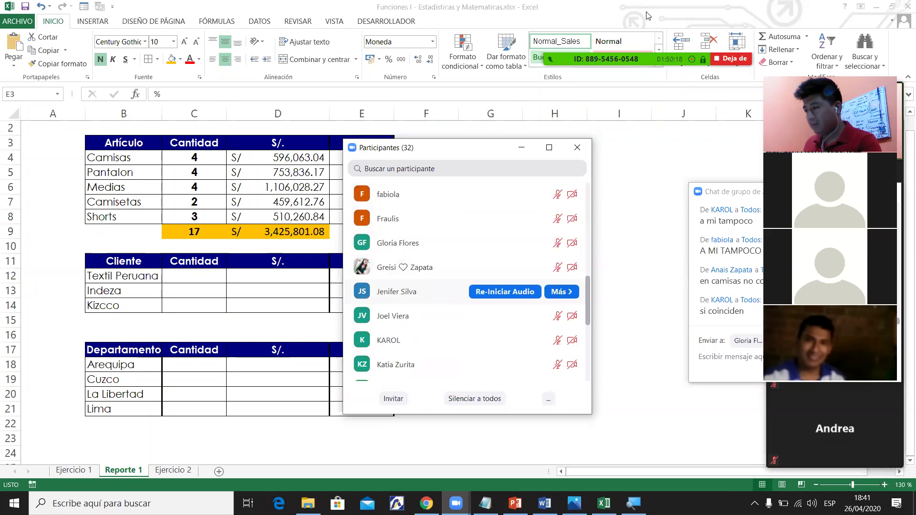
{"action": "key", "text": "Down"}
{"action": "key", "text": "Down"}
{"action": "key", "text": "Down"}
{"action": "key", "text": "Down"}
{"action": "key", "text": "Down"}
{"action": "key", "text": "Down"}
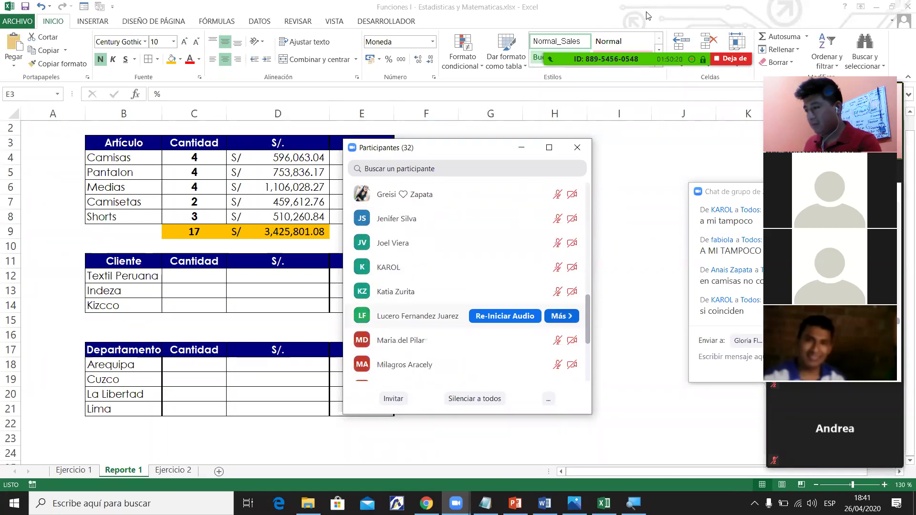
{"action": "key", "text": "Down"}
{"action": "key", "text": "Down"}
{"action": "key", "text": "Down"}
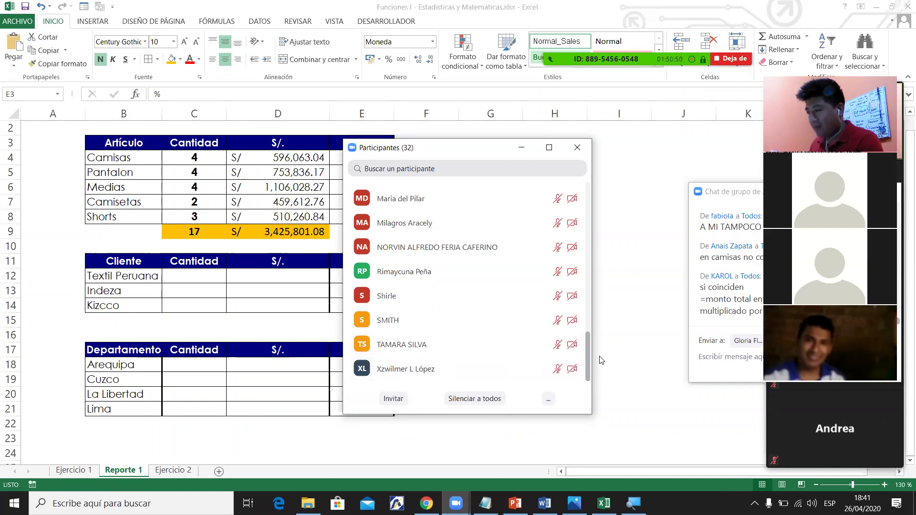
{"action": "scroll", "coordinate": [602, 360], "scroll_direction": "up", "scroll_amount": 6}
{"action": "scroll", "coordinate": [601, 360], "scroll_direction": "up", "scroll_amount": 4}
{"action": "scroll", "coordinate": [601, 360], "scroll_direction": "up", "scroll_amount": 3}
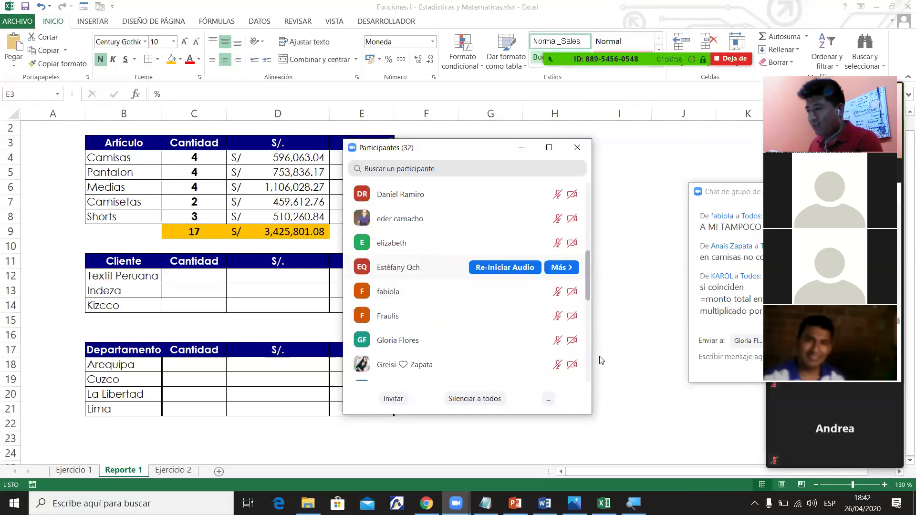
{"action": "scroll", "coordinate": [601, 361], "scroll_direction": "up", "scroll_amount": 6}
{"action": "scroll", "coordinate": [601, 360], "scroll_direction": "up", "scroll_amount": 4}
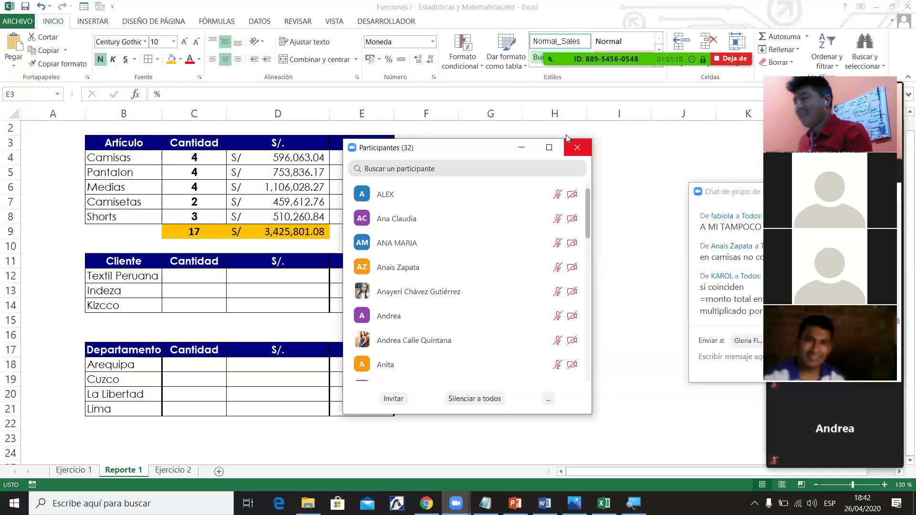
{"action": "left_click", "coordinate": [568, 142]}
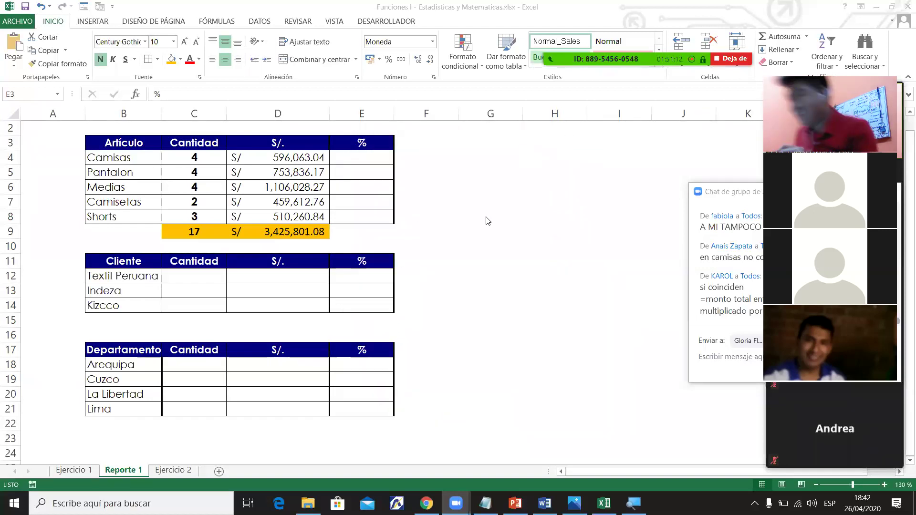
Enter =D4/D9 in E4 for the Camisas percentage, then clear it to redo.
{"action": "left_click", "coordinate": [371, 165]}
{"action": "left_click_drag", "start_coordinate": [371, 164], "coordinate": [367, 157]}
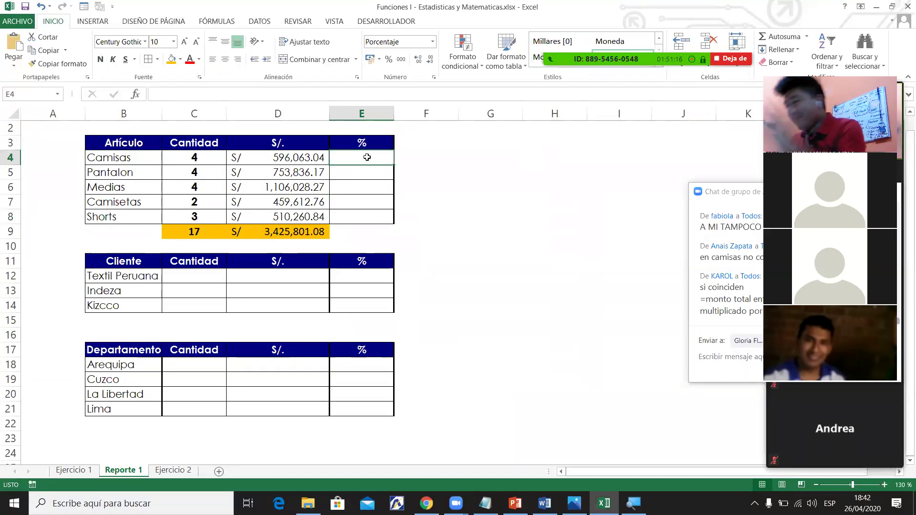
{"action": "type", "text": "="}
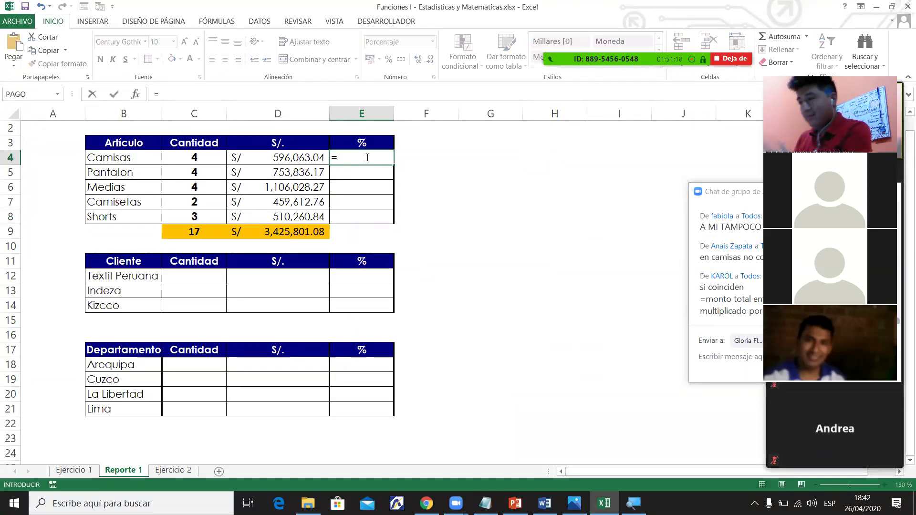
{"action": "left_click", "coordinate": [294, 161]}
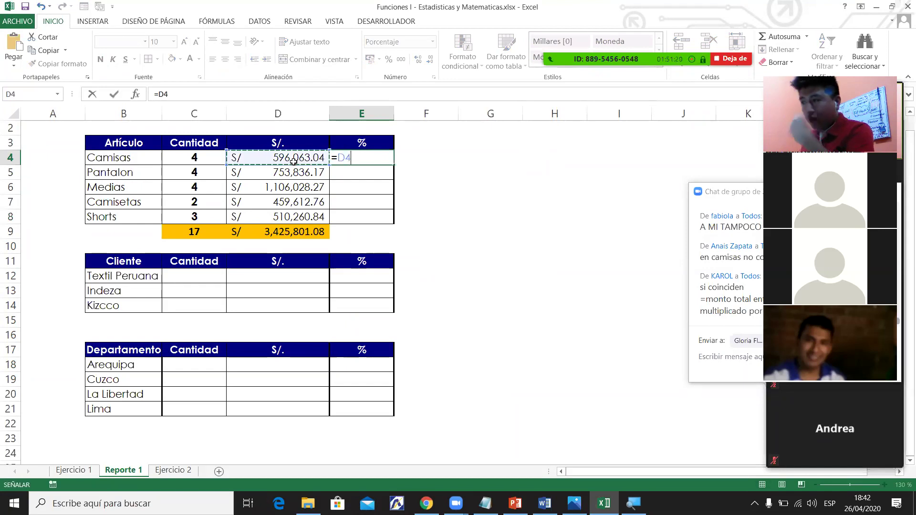
{"action": "type", "text": "/"}
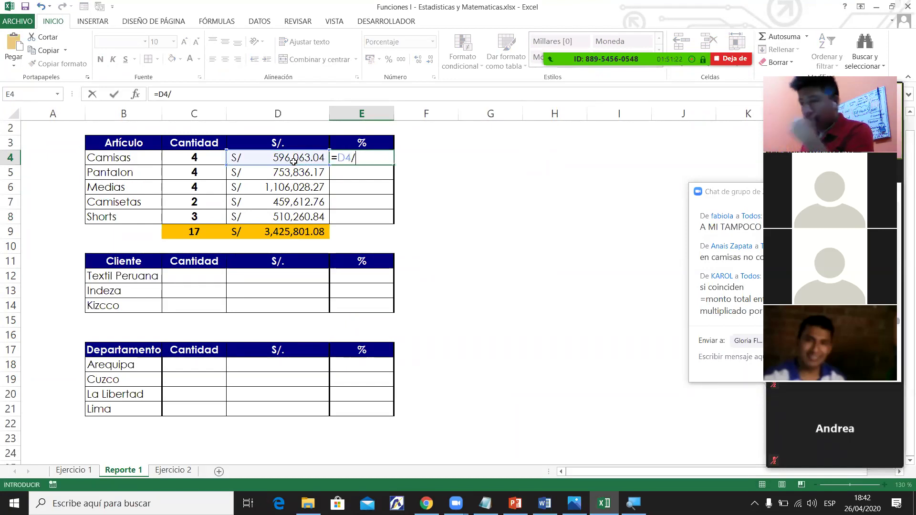
{"action": "left_click", "coordinate": [289, 234]}
{"action": "key", "text": "Return"}
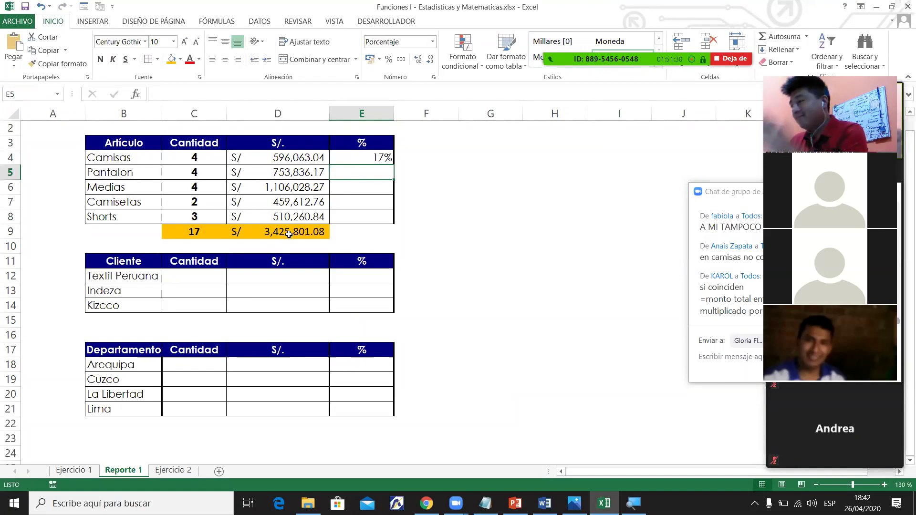
{"action": "key", "text": "Up"}
{"action": "key", "text": "Delete"}
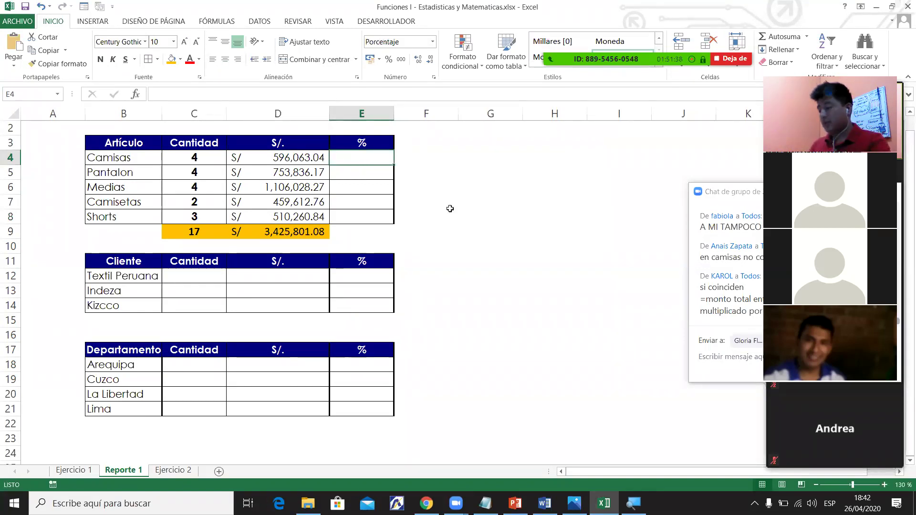
Re-enter =D4/D9 in E4 so it shows 17%.
{"action": "type", "text": "="}
{"action": "left_click", "coordinate": [270, 159]}
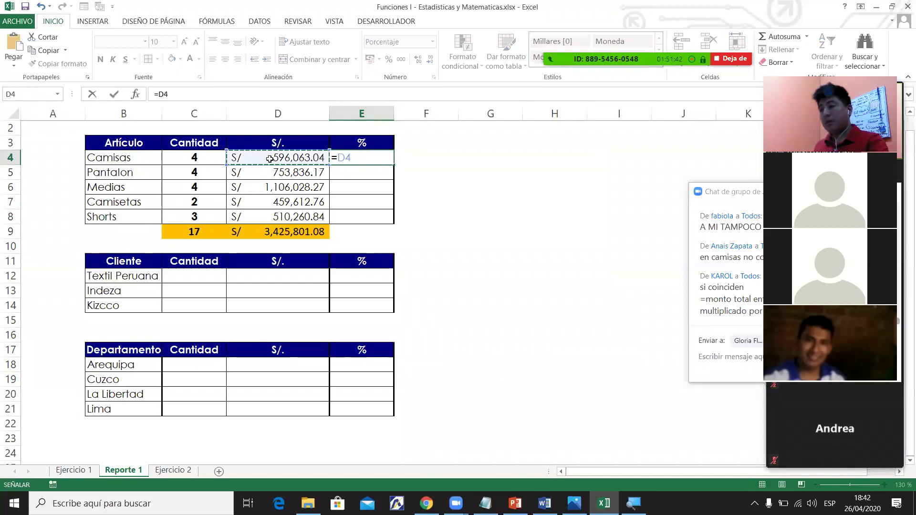
{"action": "type", "text": "/"}
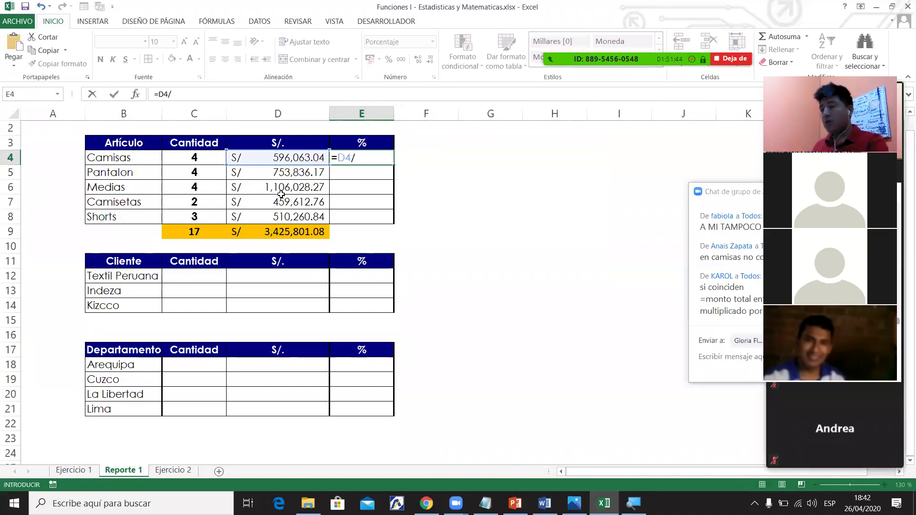
{"action": "left_click", "coordinate": [292, 229]}
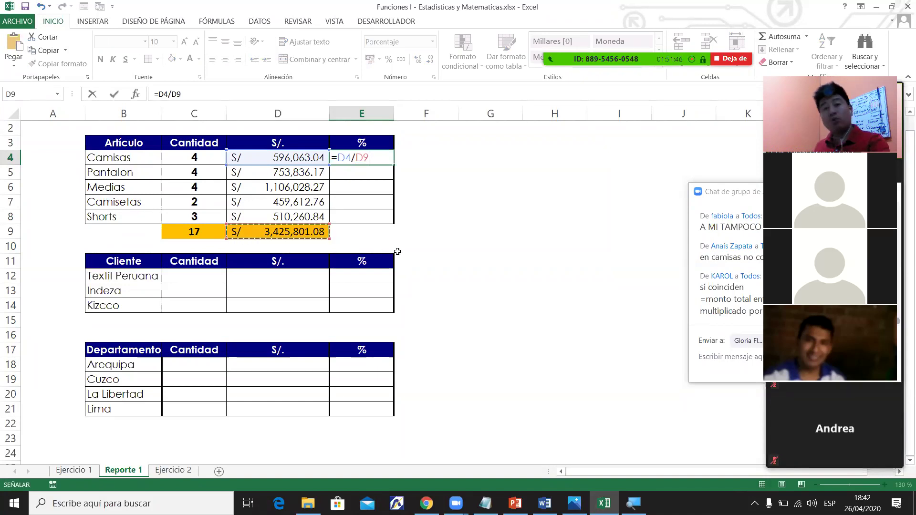
{"action": "key", "text": "Return"}
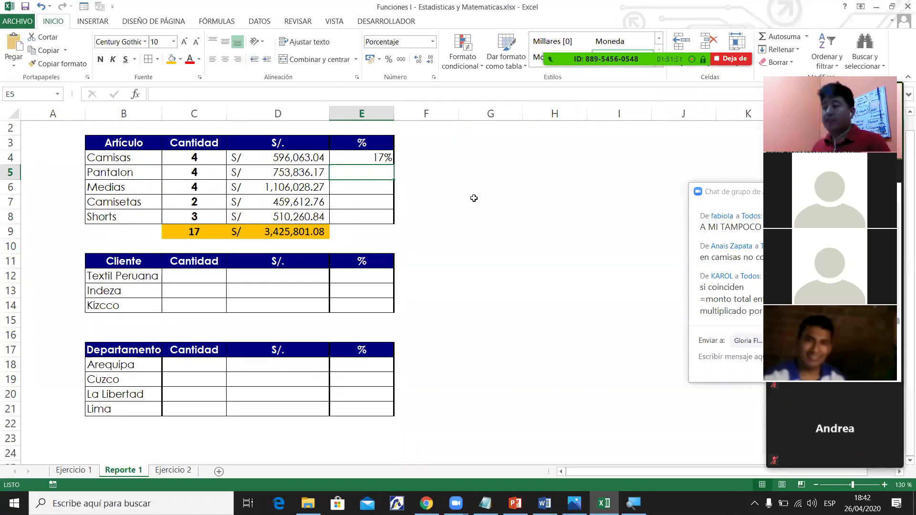
Try a sample 0.17 formatted as a percentage in G4, then delete it.
{"action": "left_click", "coordinate": [482, 155]}
{"action": "type", "text": "0.17"}
{"action": "key", "text": "Return"}
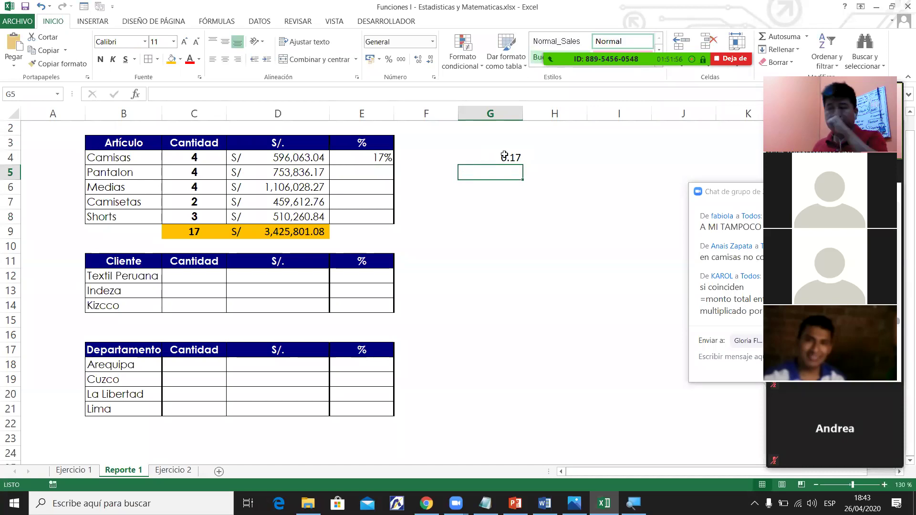
{"action": "left_click", "coordinate": [504, 155]}
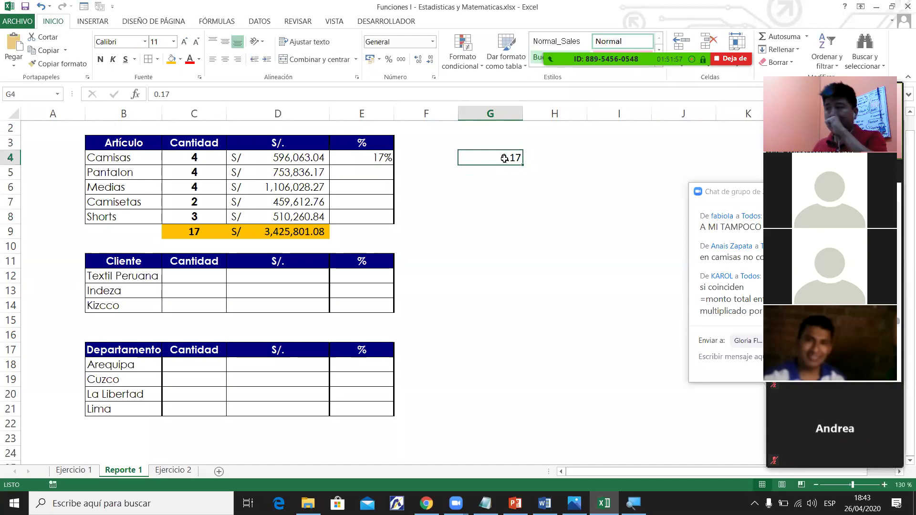
{"action": "left_click", "coordinate": [388, 59]}
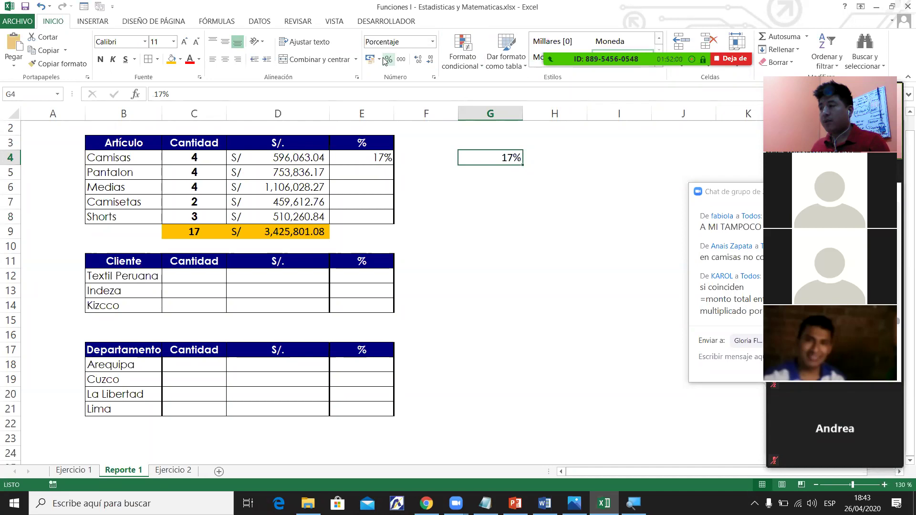
{"action": "key", "text": "Delete"}
Fill E4's percentage formula down to the Shorts row in E8.
{"action": "left_click", "coordinate": [366, 157]}
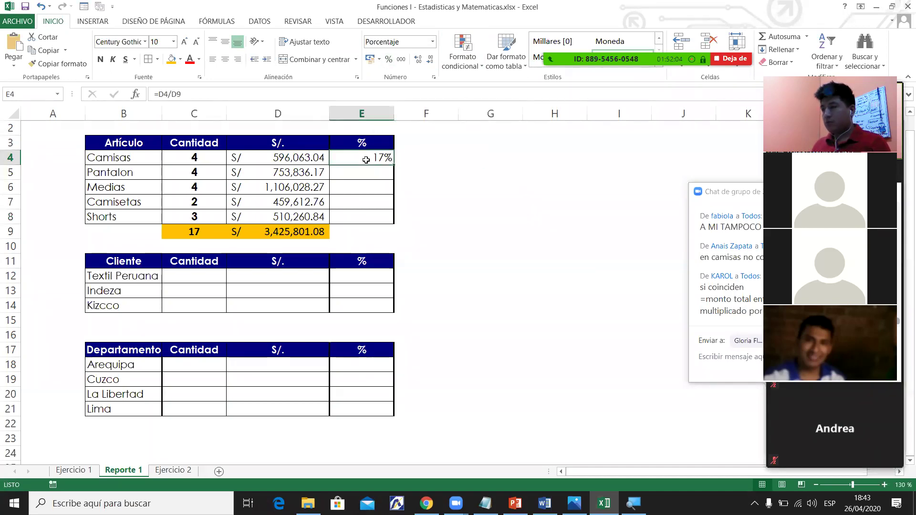
{"action": "left_click_drag", "start_coordinate": [393, 165], "coordinate": [382, 225]}
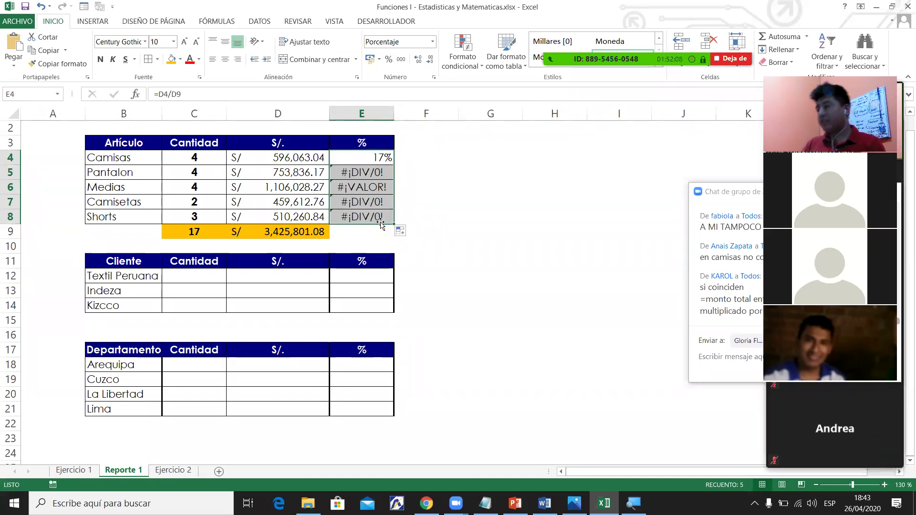
{"action": "left_click", "coordinate": [408, 215]}
{"action": "mouse_move", "coordinate": [363, 157]}
{"action": "left_mouse_down"}
{"action": "mouse_move", "coordinate": [362, 217]}
{"action": "mouse_move", "coordinate": [389, 225]}
{"action": "mouse_move", "coordinate": [377, 225]}
{"action": "left_mouse_up"}
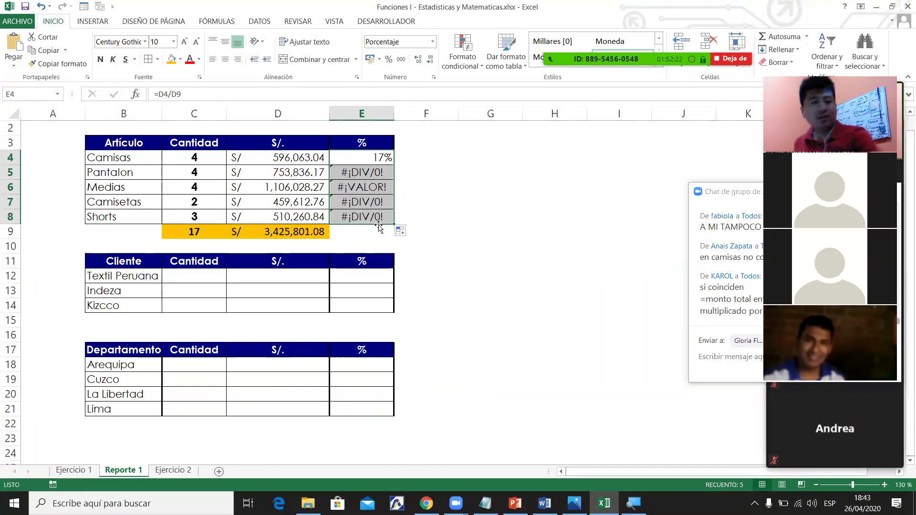
Clear the error cells E5:E8, refill E4 down to E8, and inspect E7's D12 divisor.
{"action": "mouse_move", "coordinate": [719, 17]}
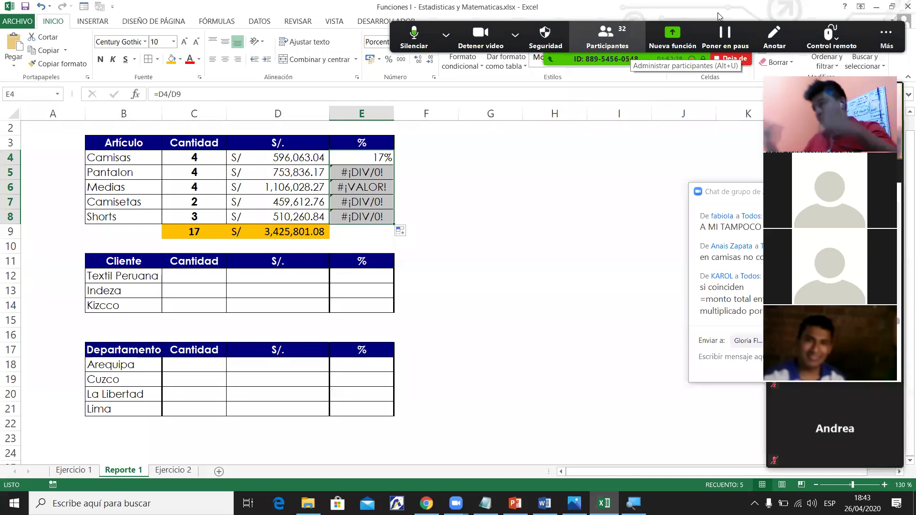
{"action": "left_click", "coordinate": [368, 172]}
{"action": "left_click_drag", "start_coordinate": [380, 177], "coordinate": [379, 219]}
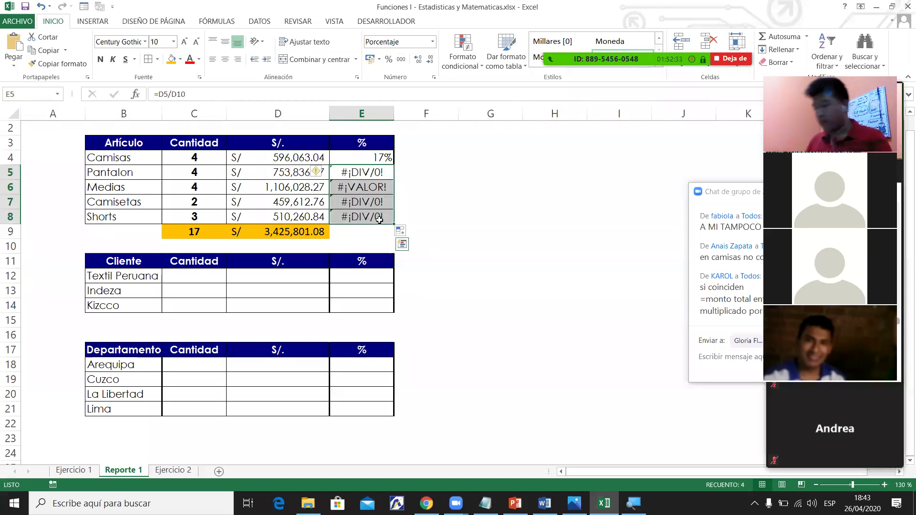
{"action": "key", "text": "Delete"}
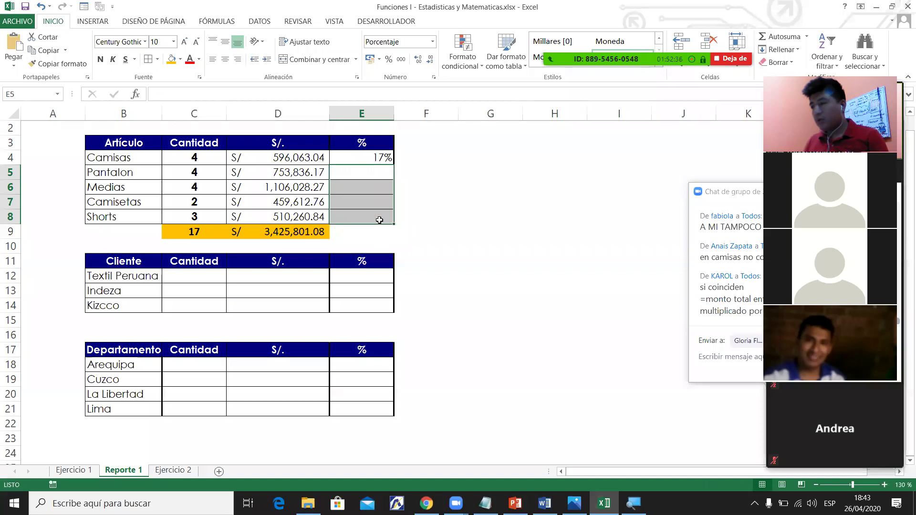
{"action": "left_click", "coordinate": [379, 157]}
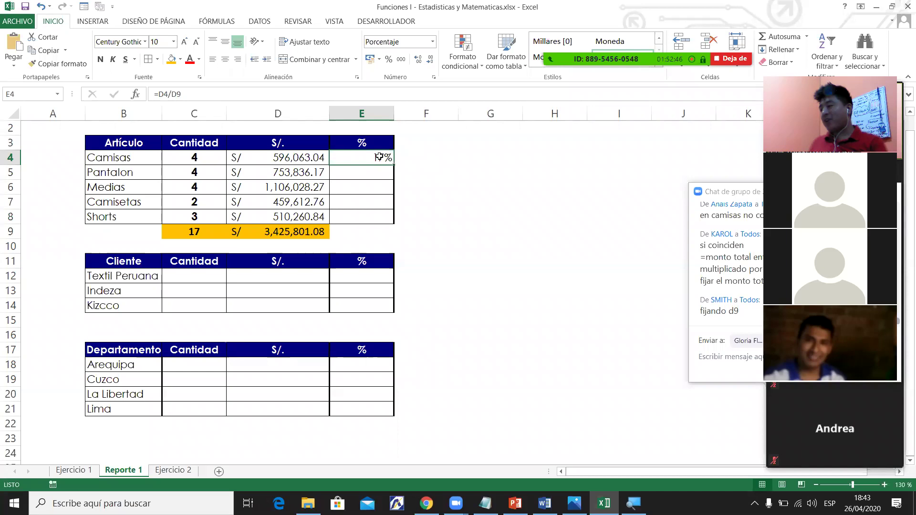
{"action": "left_click_drag", "start_coordinate": [393, 165], "coordinate": [391, 226]}
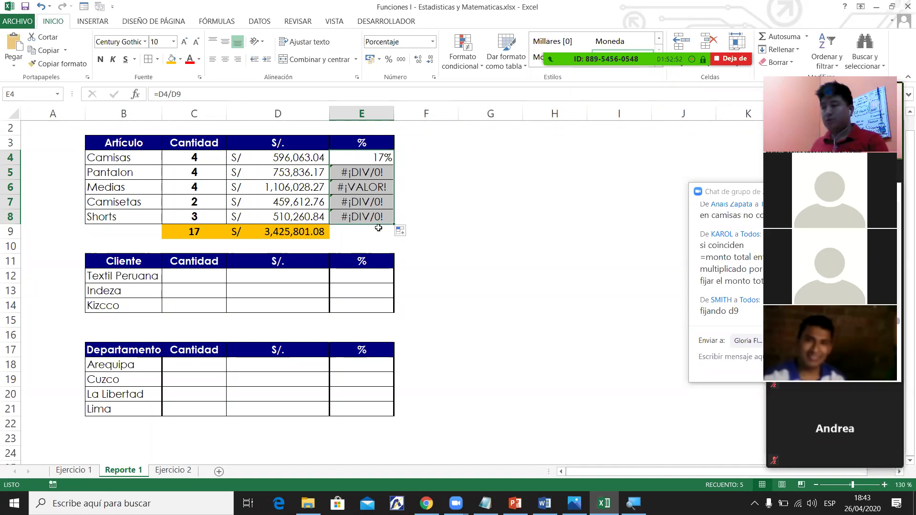
{"action": "left_click", "coordinate": [370, 200]}
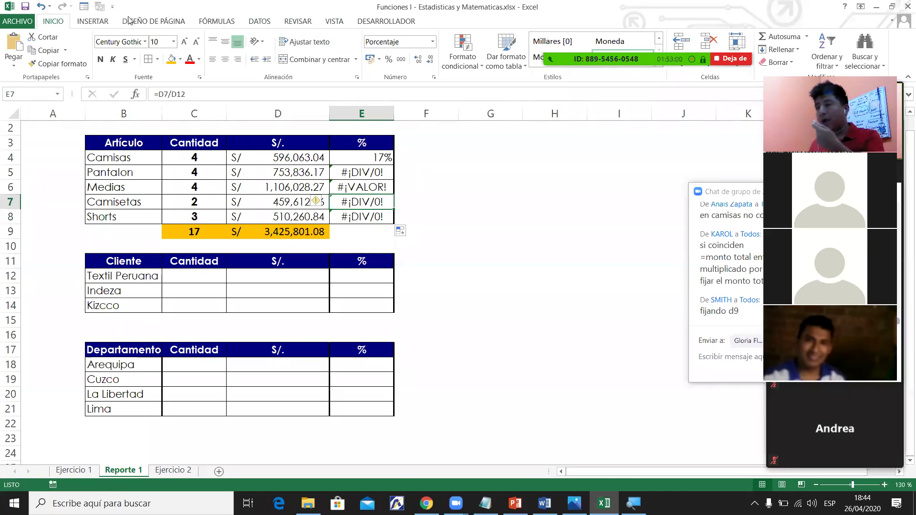
Trace E7's precedents and briefly test 5689 in the empty divisor cell D12.
{"action": "left_click", "coordinate": [215, 21]}
{"action": "left_click", "coordinate": [529, 37]}
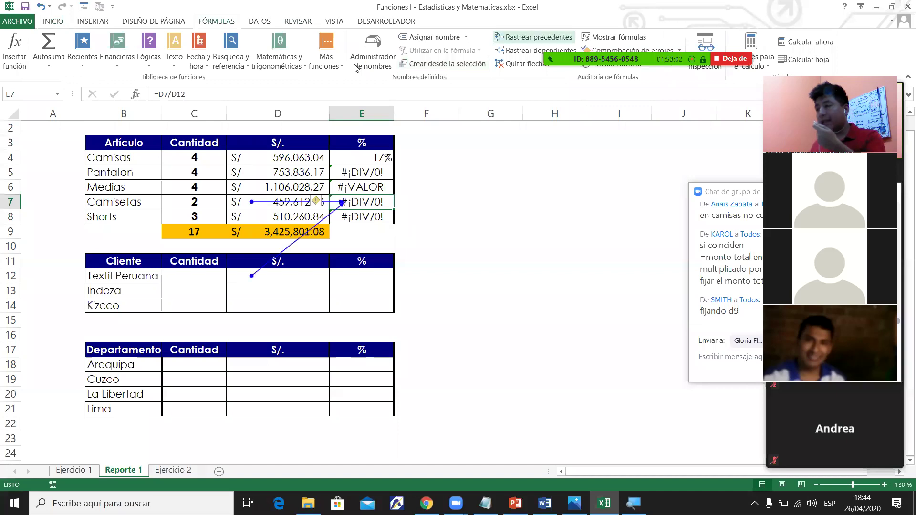
{"action": "left_click", "coordinate": [260, 278]}
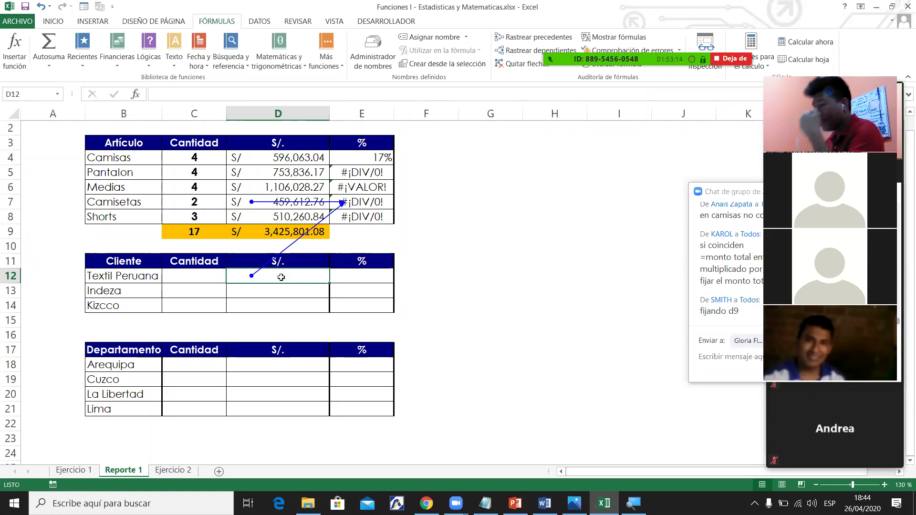
{"action": "type", "text": "56"}
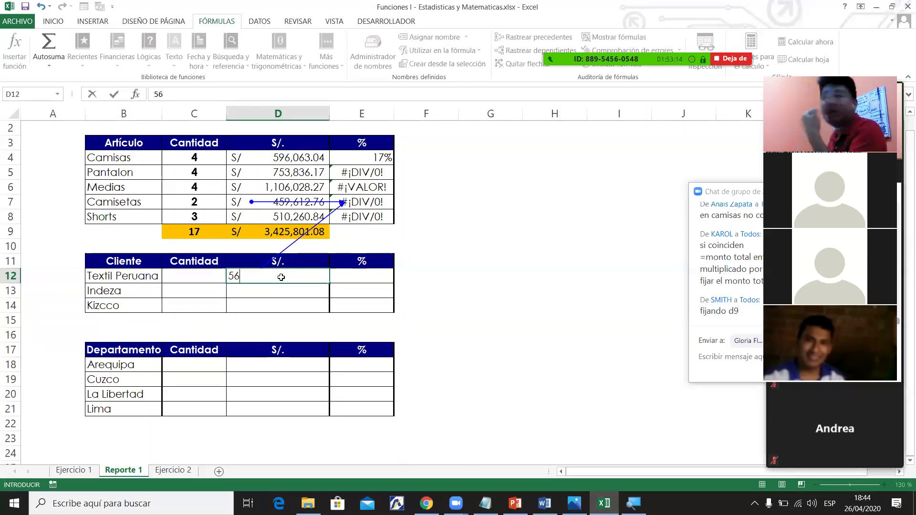
{"action": "type", "text": "89"}
{"action": "key", "text": "Return"}
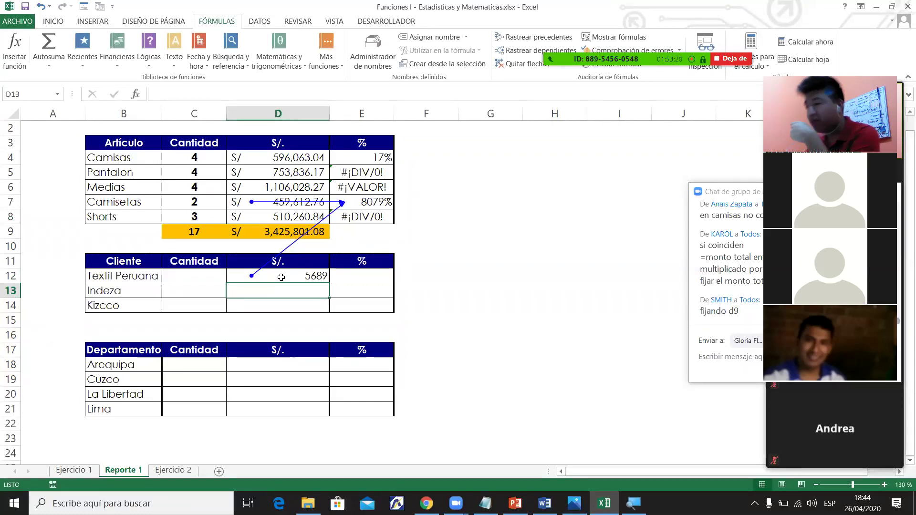
{"action": "left_click", "coordinate": [281, 278]}
{"action": "key", "text": "Delete"}
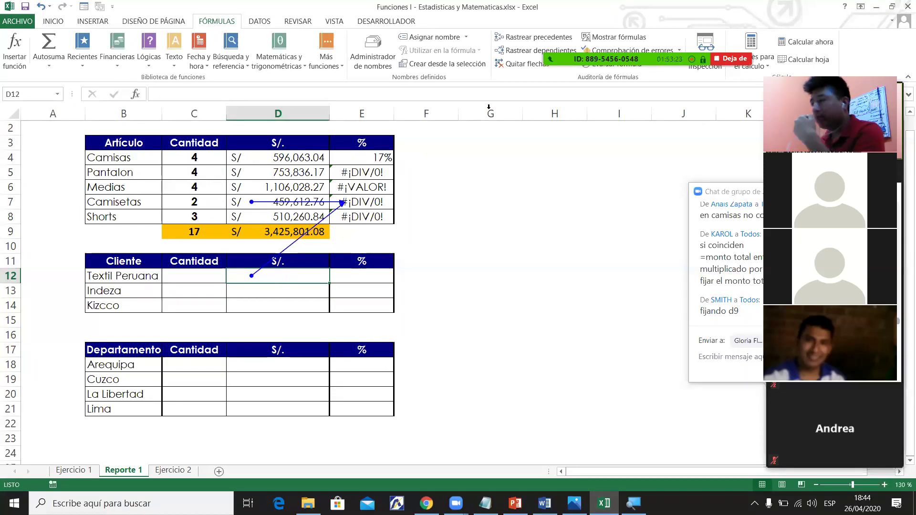
Remove the arrows, trace E4's precedents D4 and D9, and refill E4 down to E8.
{"action": "left_click", "coordinate": [363, 158]}
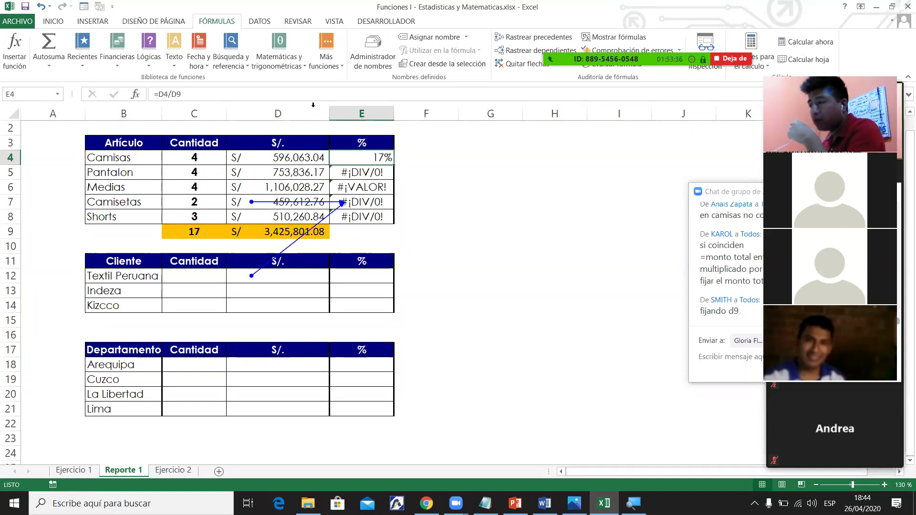
{"action": "left_click", "coordinate": [430, 37]}
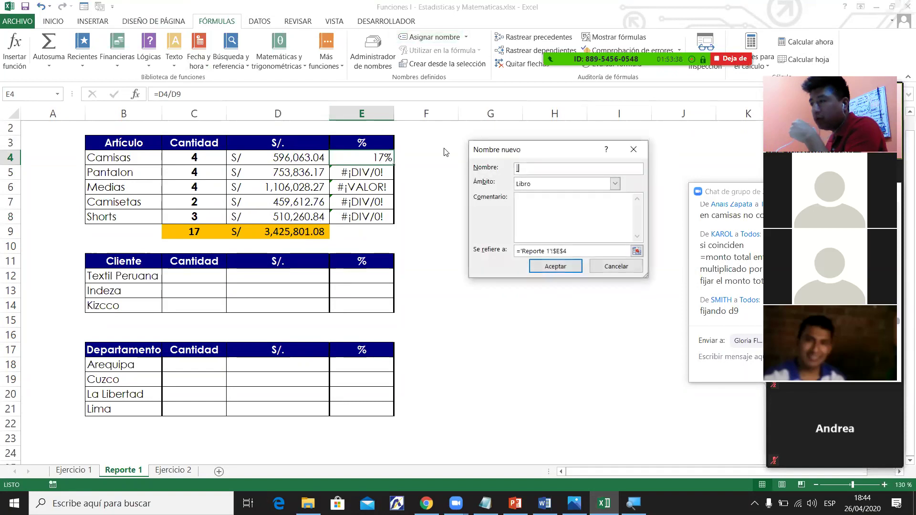
{"action": "left_click", "coordinate": [639, 148]}
{"action": "left_click", "coordinate": [534, 36]}
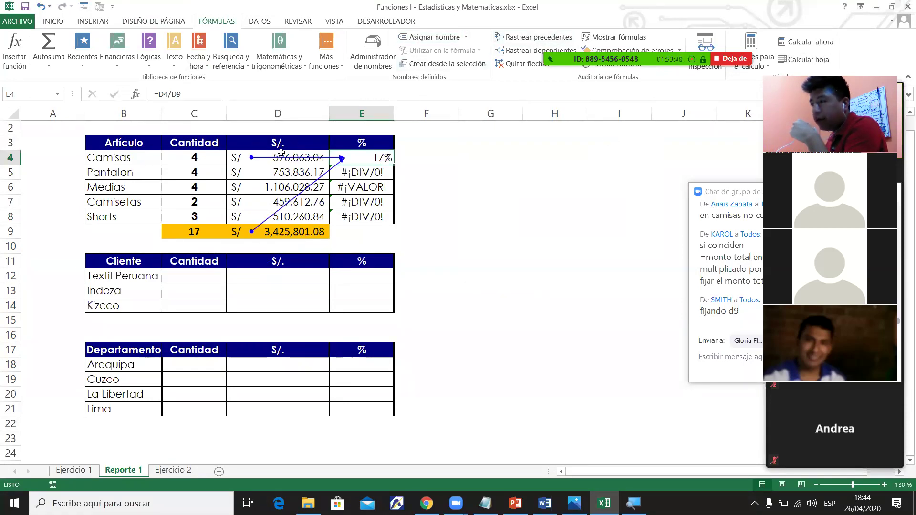
{"action": "left_click", "coordinate": [283, 231]}
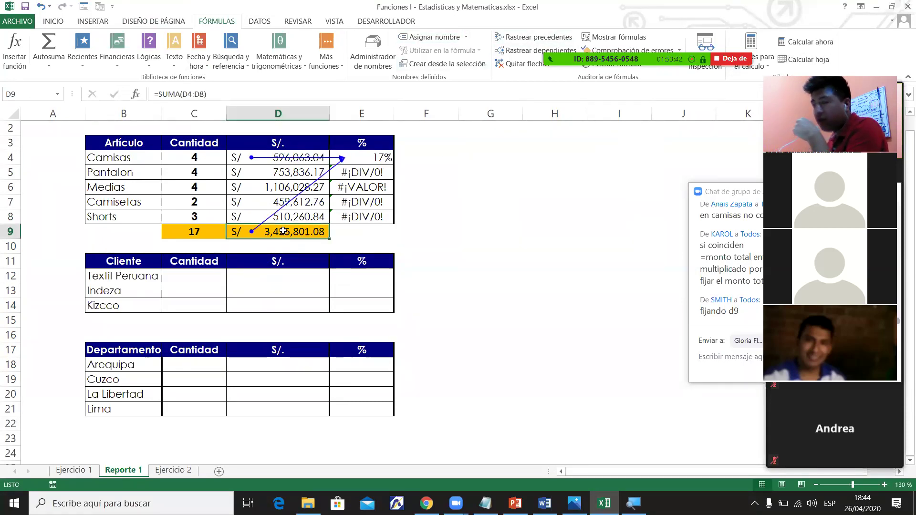
{"action": "left_click", "coordinate": [381, 158]}
{"action": "left_click_drag", "start_coordinate": [394, 165], "coordinate": [379, 221]}
{"action": "left_click", "coordinate": [281, 159]}
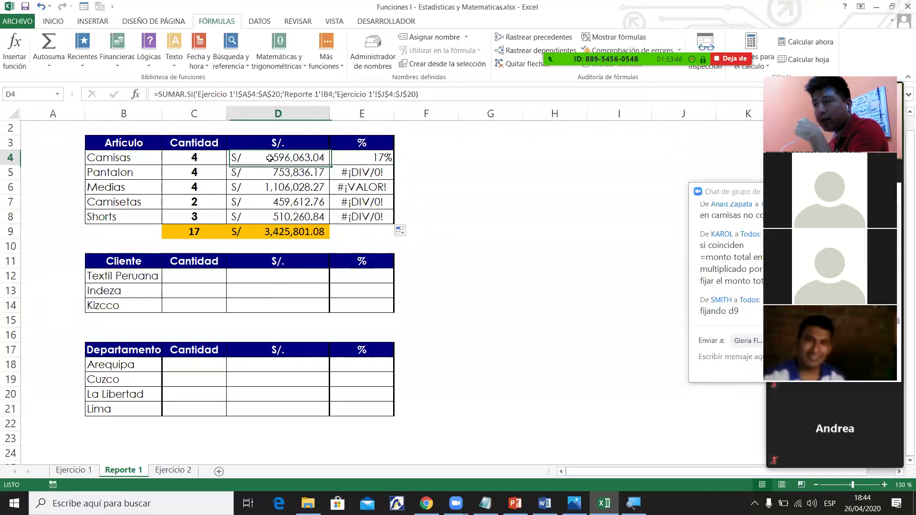
{"action": "left_click_drag", "start_coordinate": [286, 228], "coordinate": [281, 292]}
Trace E5 and E6 to their divisors, empty D10 and header D11, then remove arrows.
{"action": "left_click", "coordinate": [362, 172]}
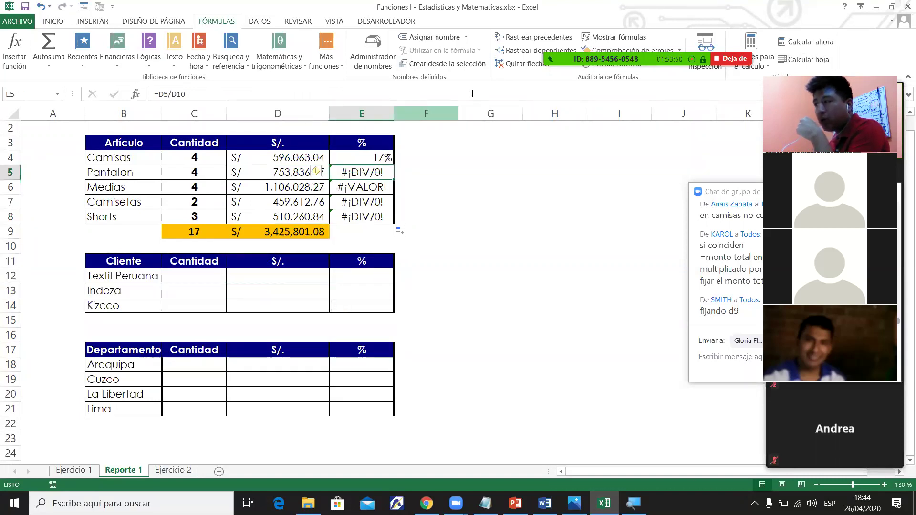
{"action": "left_click", "coordinate": [533, 37]}
{"action": "left_click", "coordinate": [262, 244]}
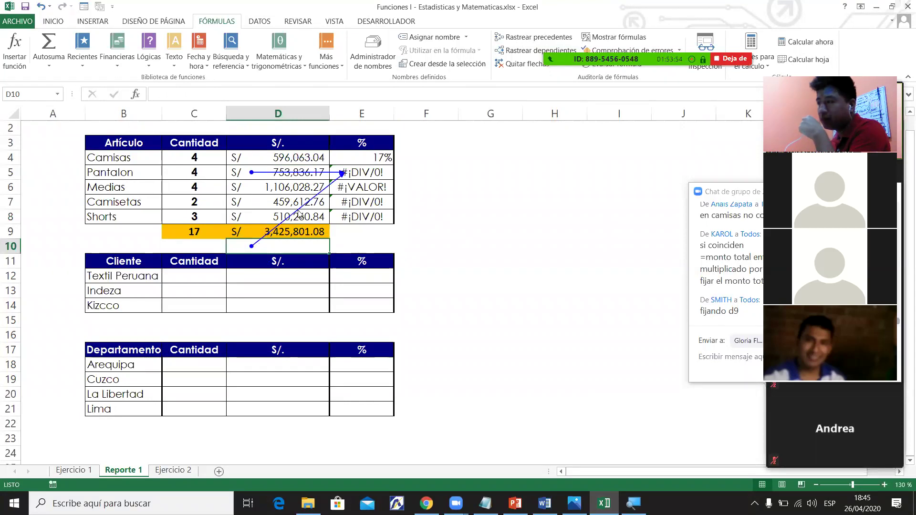
{"action": "left_click", "coordinate": [524, 63]}
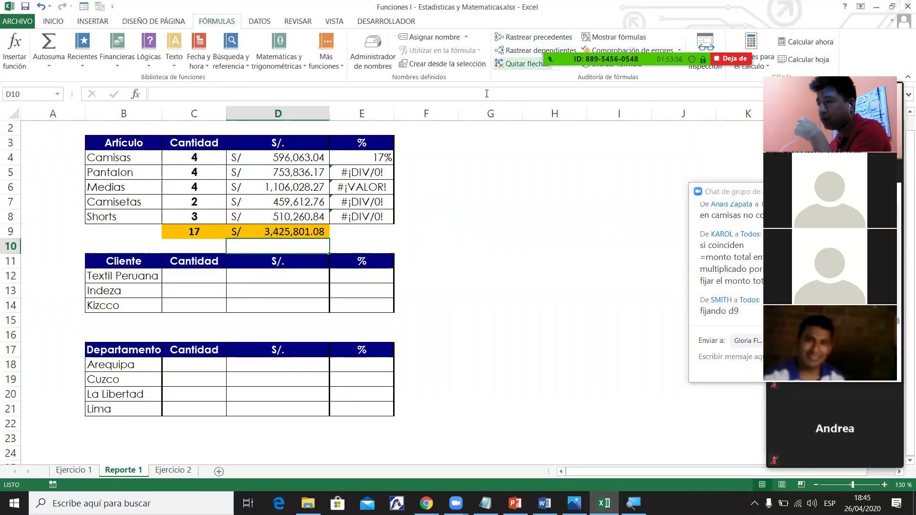
{"action": "left_click", "coordinate": [366, 187]}
{"action": "left_click", "coordinate": [533, 37]}
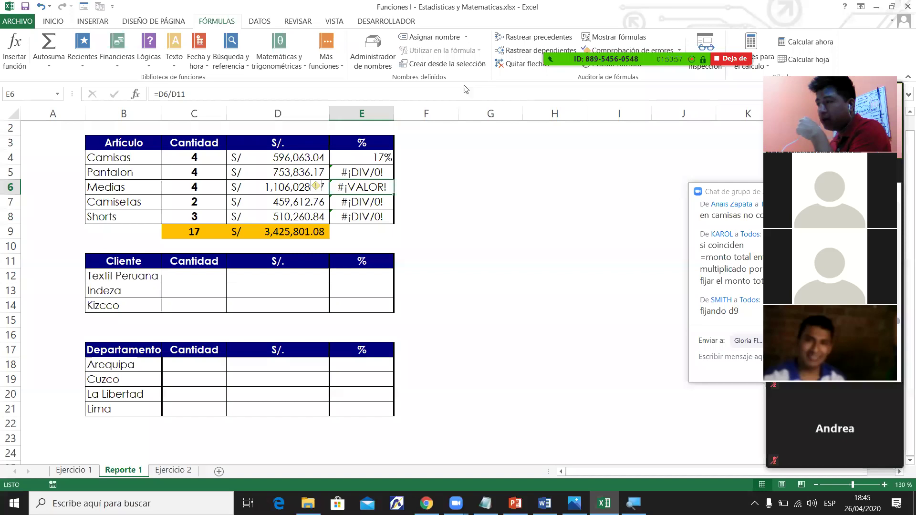
{"action": "left_click", "coordinate": [282, 258]}
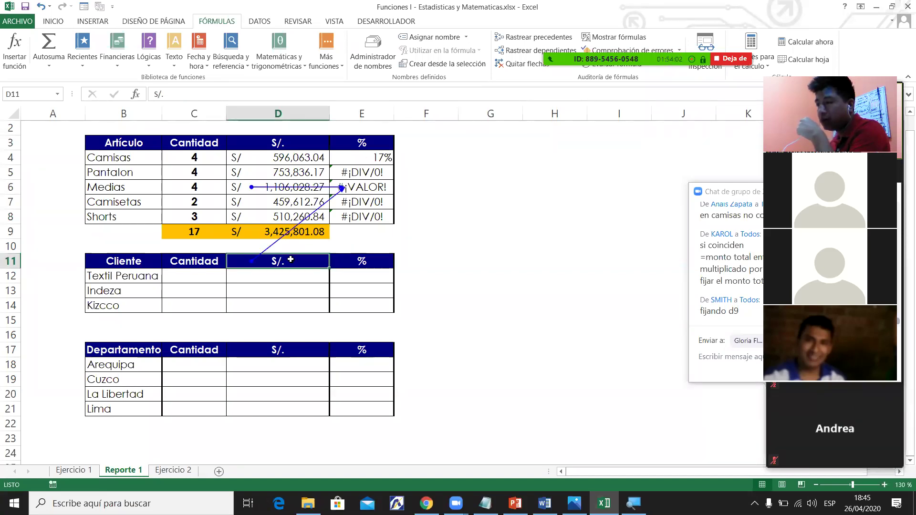
{"action": "left_click_drag", "start_coordinate": [286, 158], "coordinate": [289, 226]}
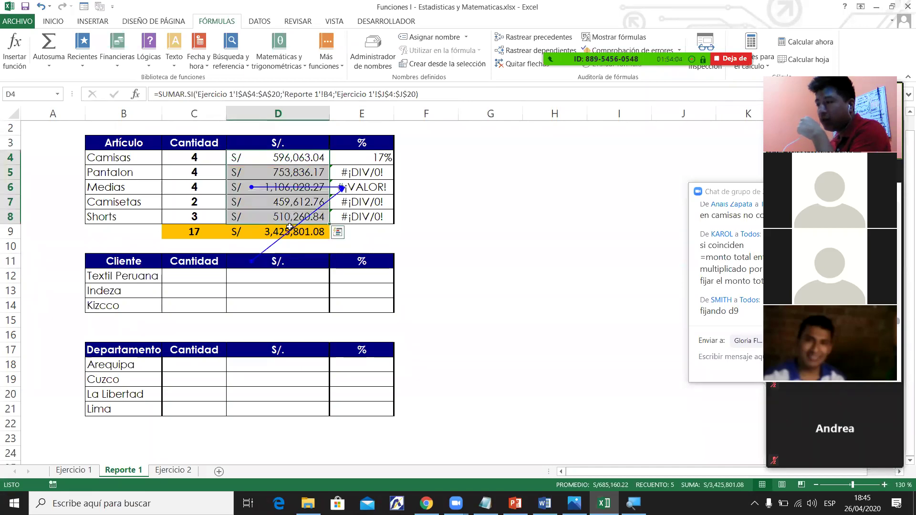
{"action": "left_click", "coordinate": [290, 229]}
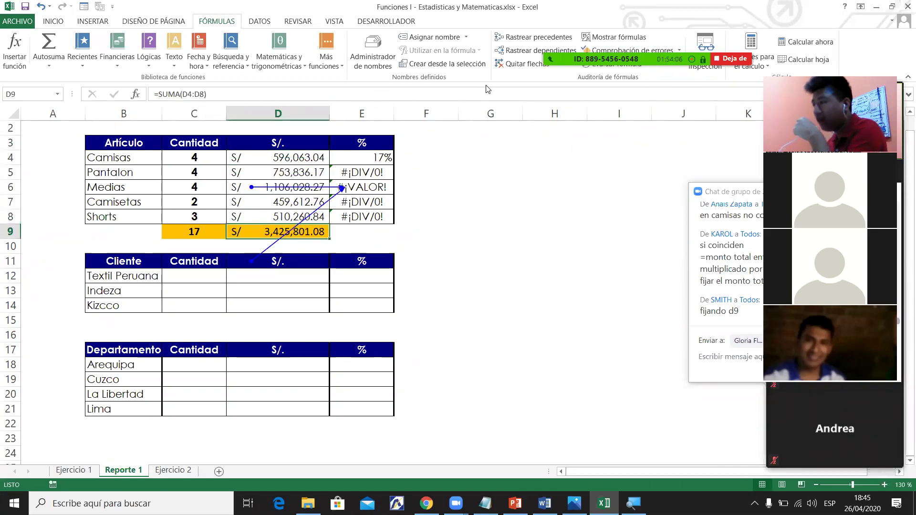
{"action": "left_click", "coordinate": [522, 63]}
{"action": "left_click", "coordinate": [344, 155]}
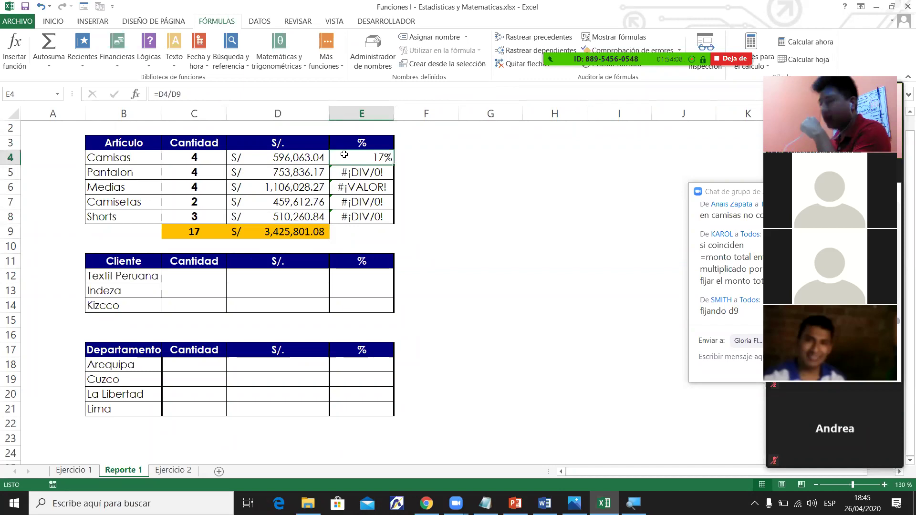
Lock the total as =D4/$D$9 in E4 and fill down, giving 17%, 22%, 32%, 13%, 15%.
{"action": "left_click", "coordinate": [186, 93]}
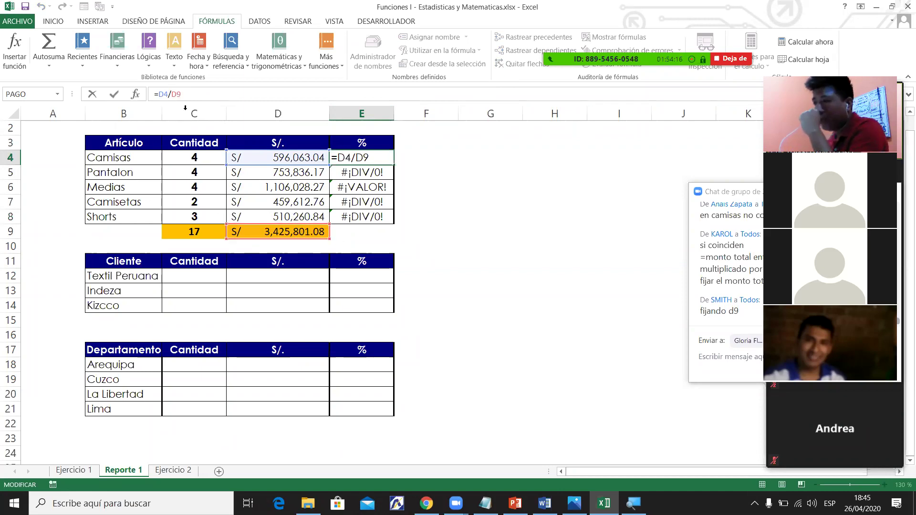
{"action": "key", "text": "F4"}
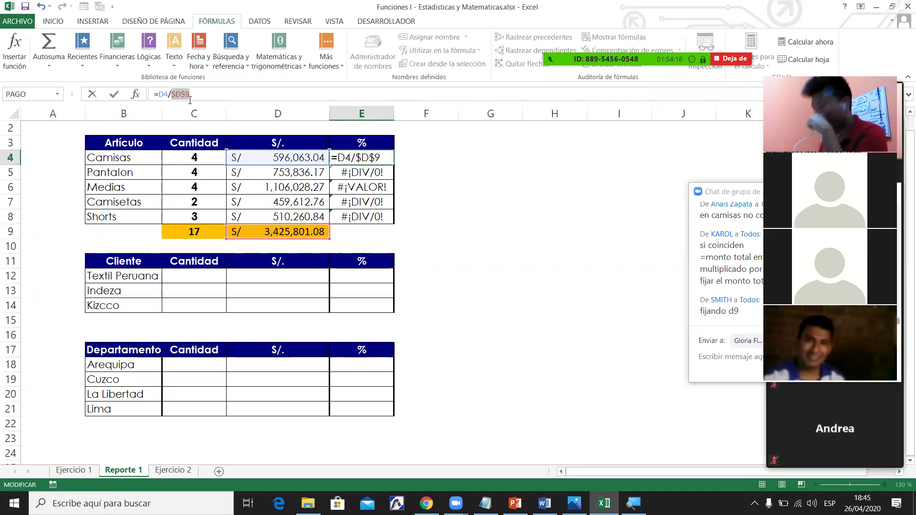
{"action": "key", "text": "Return"}
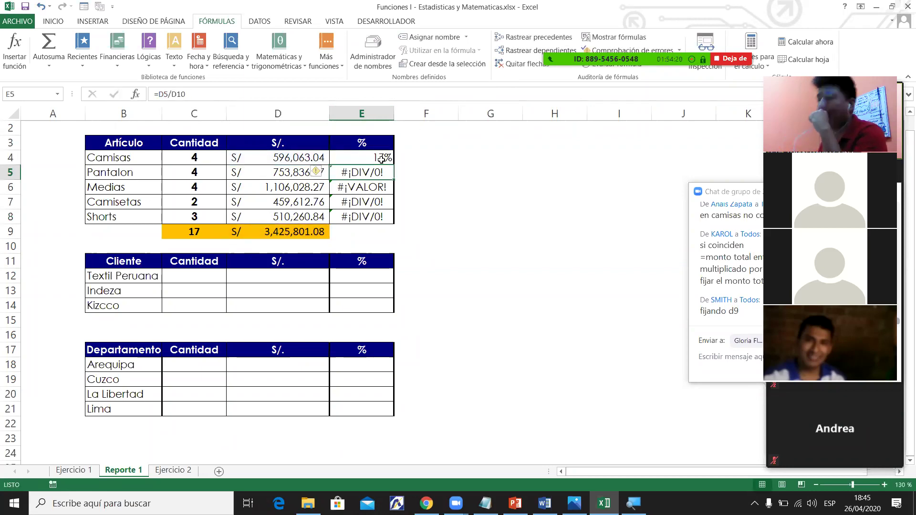
{"action": "left_click", "coordinate": [381, 158]}
{"action": "left_click_drag", "start_coordinate": [393, 165], "coordinate": [393, 228]}
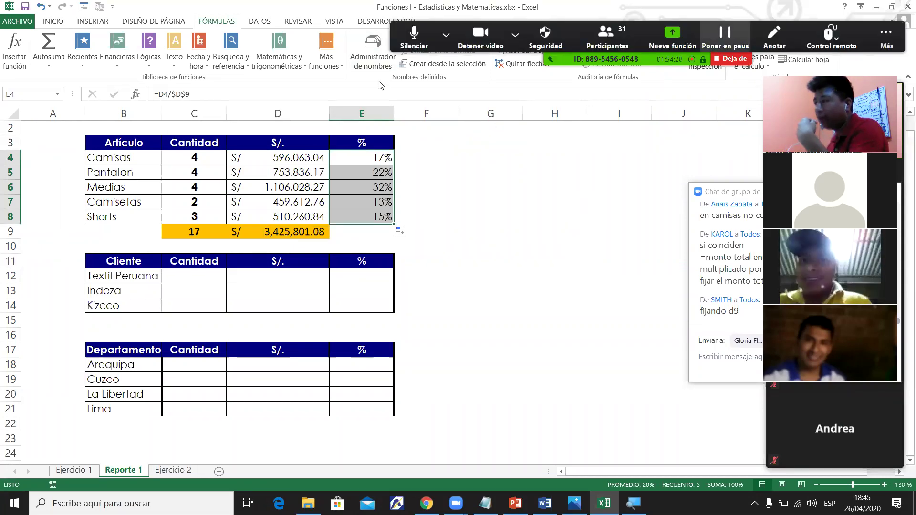
{"action": "scroll", "coordinate": [355, 32], "scroll_direction": "up", "scroll_amount": 3}
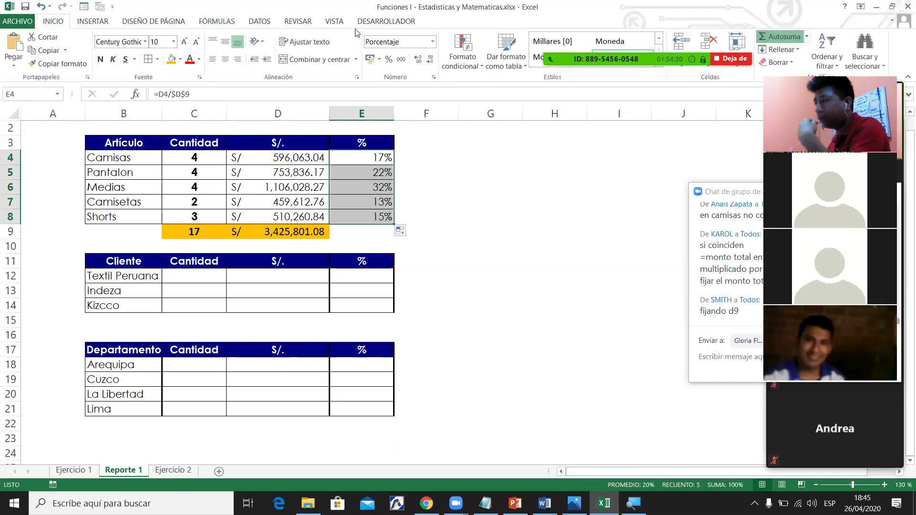
Total the percentages to 100% in E9, fill it orange, and select B3:E9.
{"action": "double_click", "coordinate": [394, 224]}
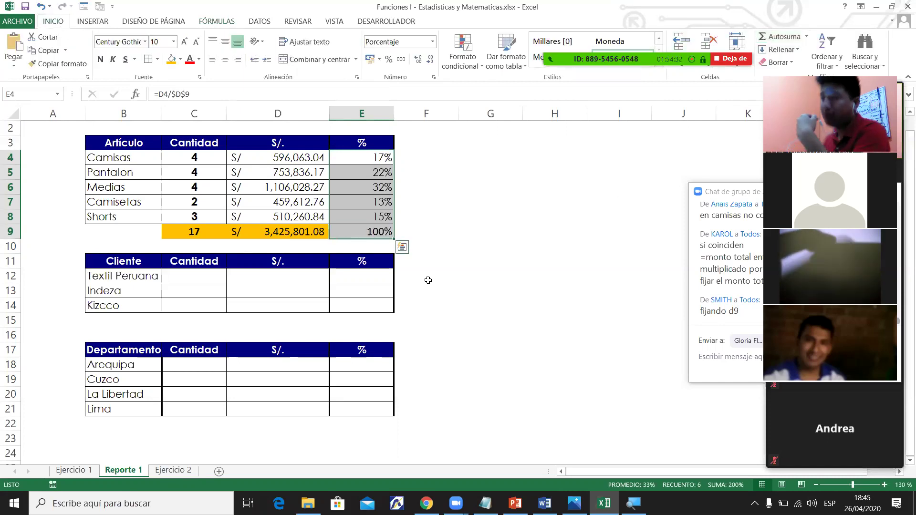
{"action": "left_click", "coordinate": [370, 232]}
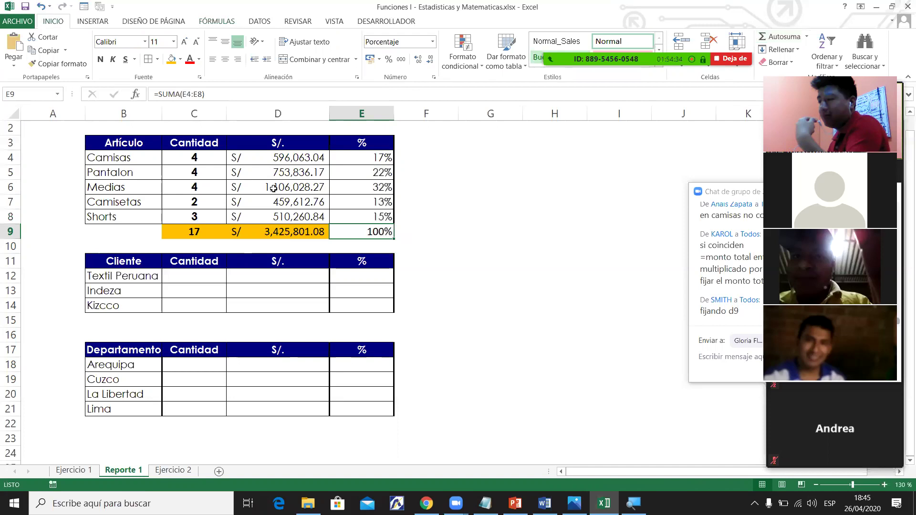
{"action": "left_click", "coordinate": [170, 59]}
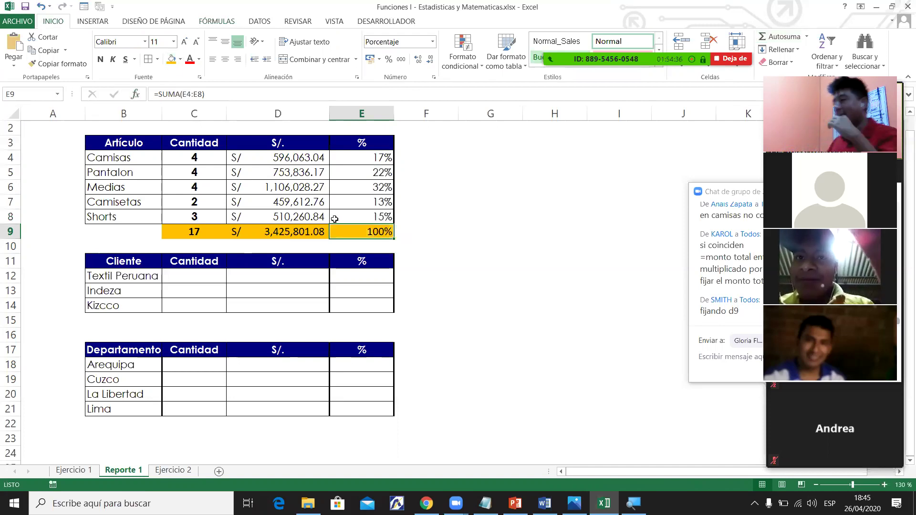
{"action": "left_click", "coordinate": [363, 217]}
{"action": "left_click", "coordinate": [455, 215]}
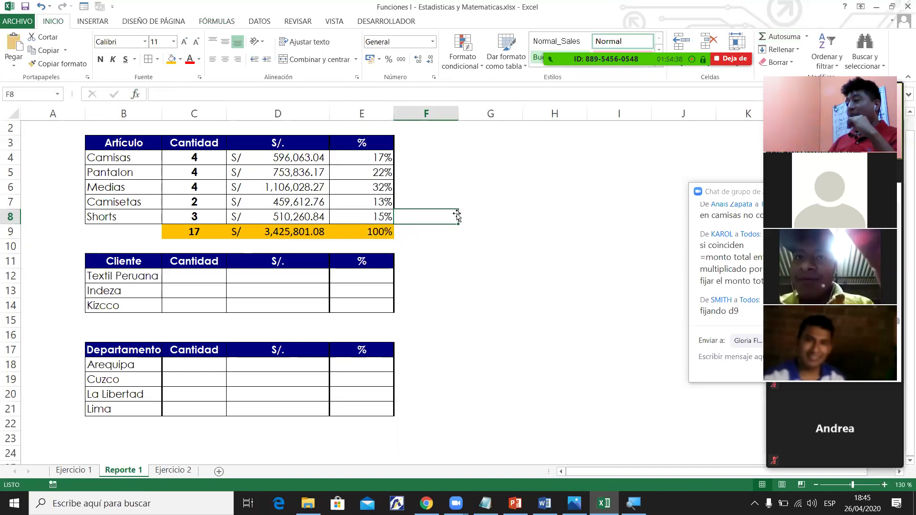
{"action": "left_click", "coordinate": [373, 188]}
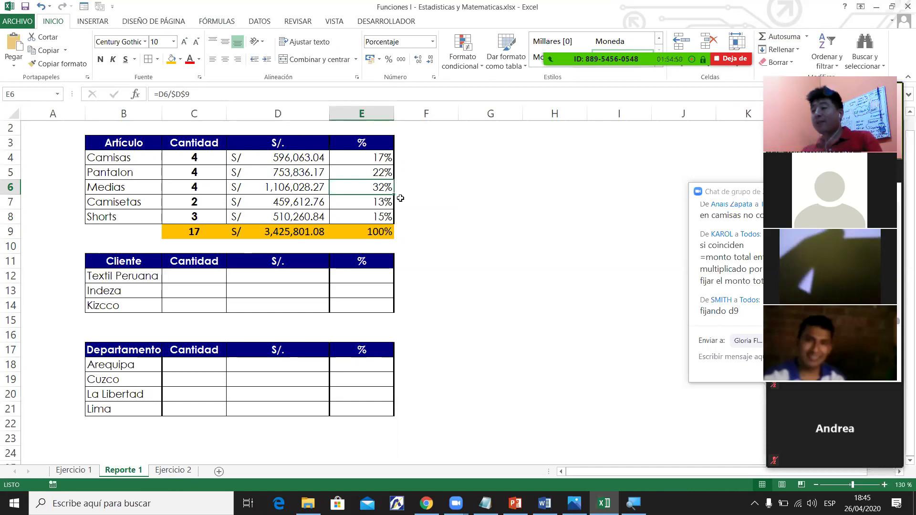
{"action": "left_click_drag", "start_coordinate": [131, 149], "coordinate": [371, 231]}
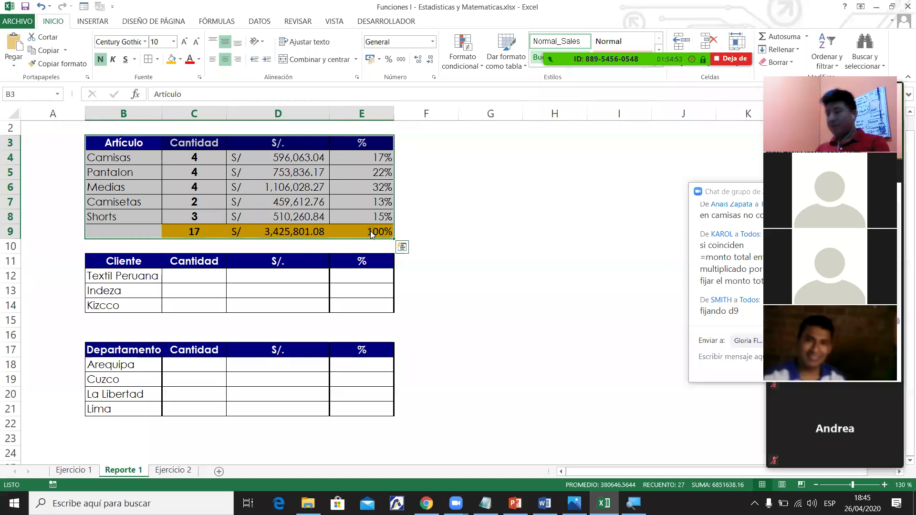
{"action": "key", "text": "ctrl+p"}
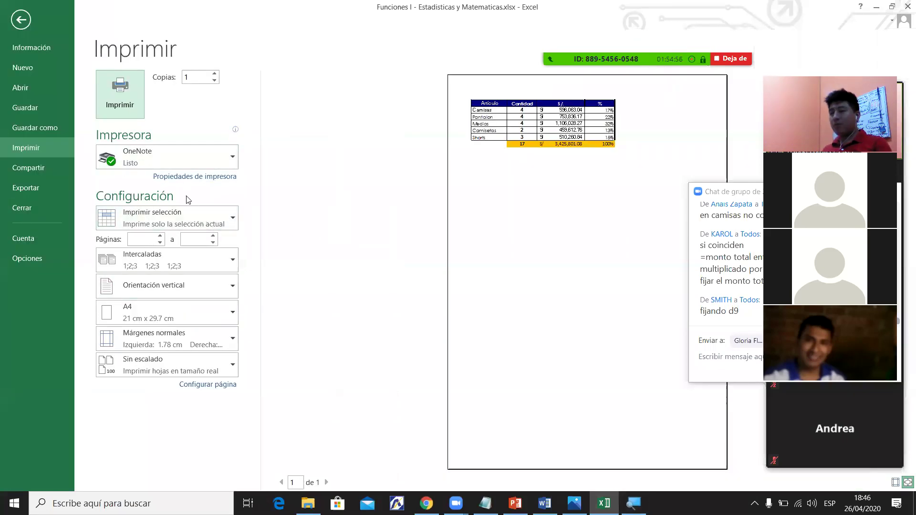
{"action": "left_click", "coordinate": [183, 223]}
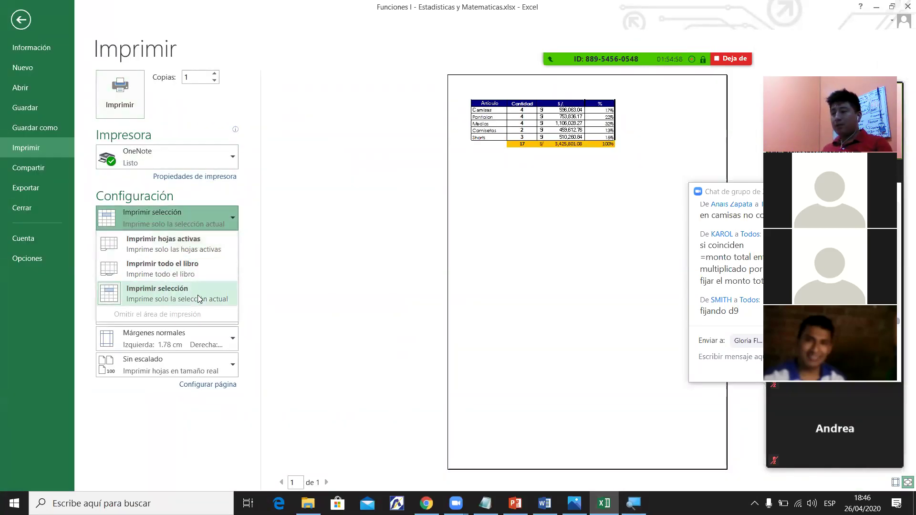
{"action": "left_click", "coordinate": [187, 292]}
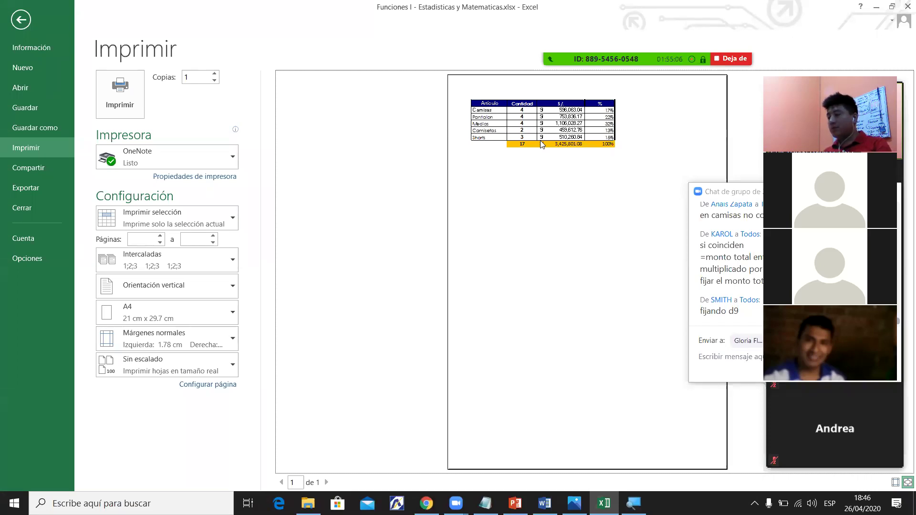
{"action": "key", "text": "Escape"}
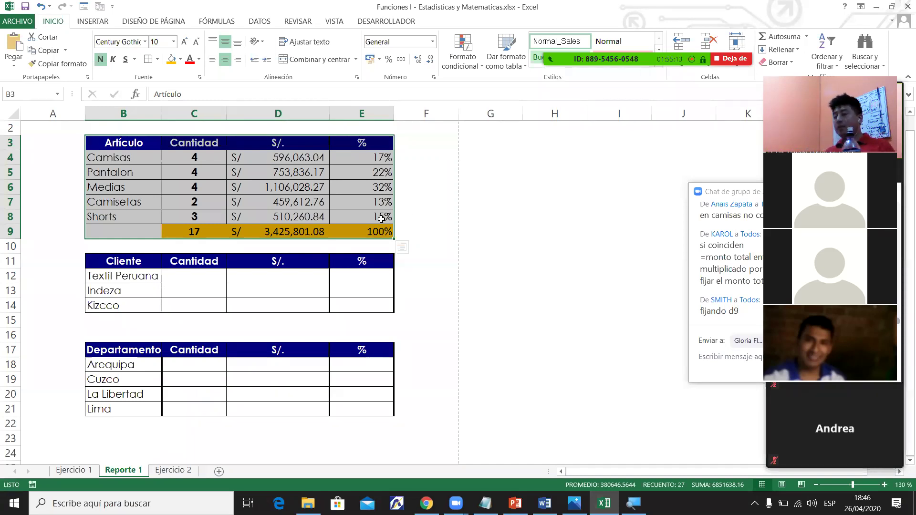
{"action": "left_click", "coordinate": [382, 219]}
{"action": "left_click", "coordinate": [87, 468]}
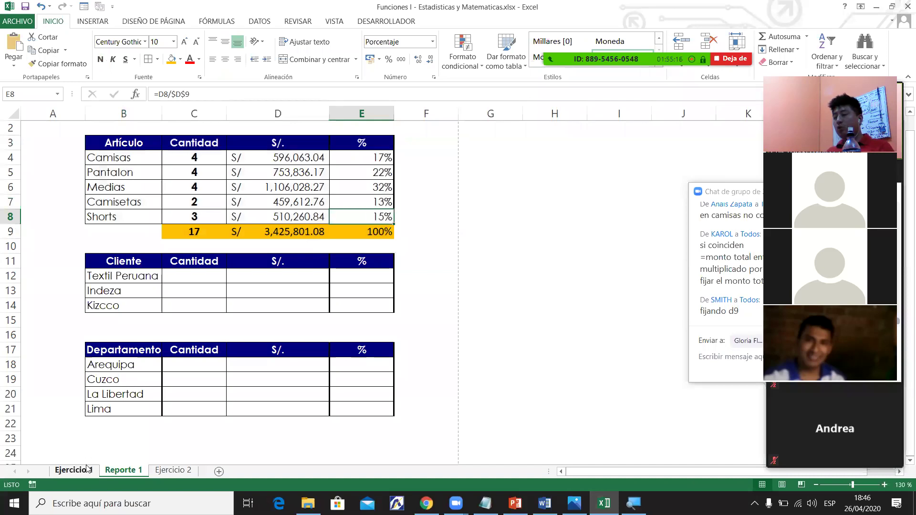
{"action": "left_click", "coordinate": [137, 474]}
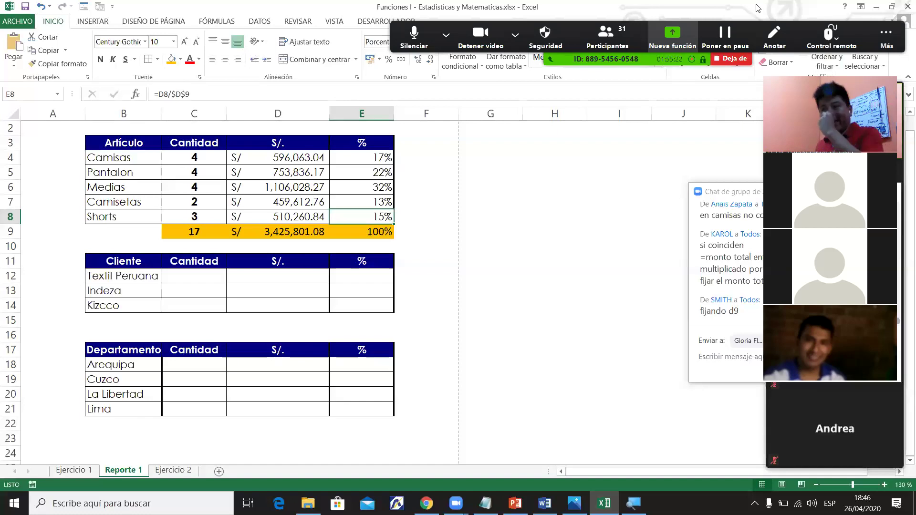
{"action": "left_click", "coordinate": [555, 232]}
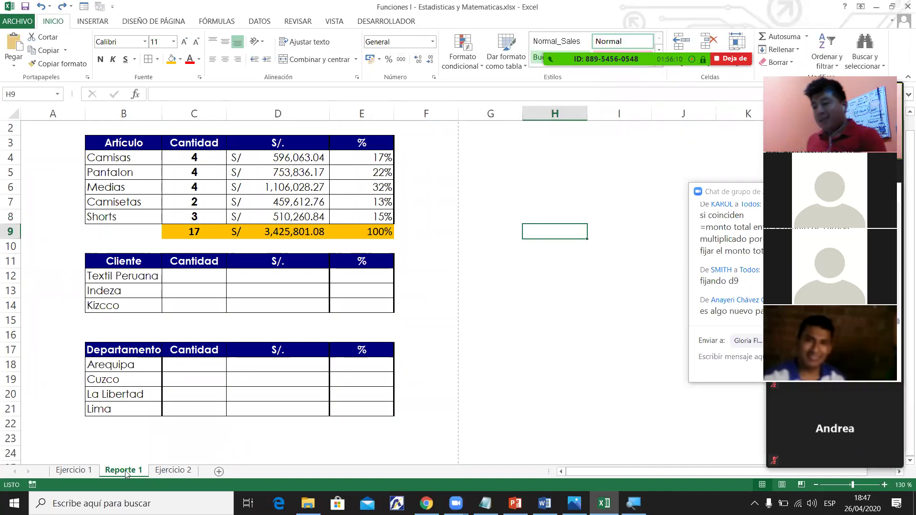
{"action": "left_click", "coordinate": [78, 472]}
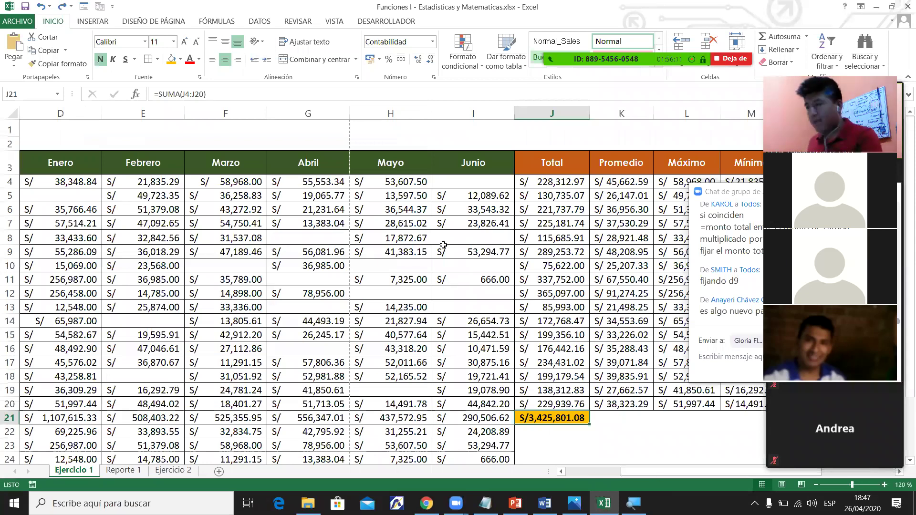
{"action": "scroll", "coordinate": [57, 193], "scroll_direction": "left", "scroll_amount": 3}
{"action": "left_click_drag", "start_coordinate": [63, 181], "coordinate": [83, 398]}
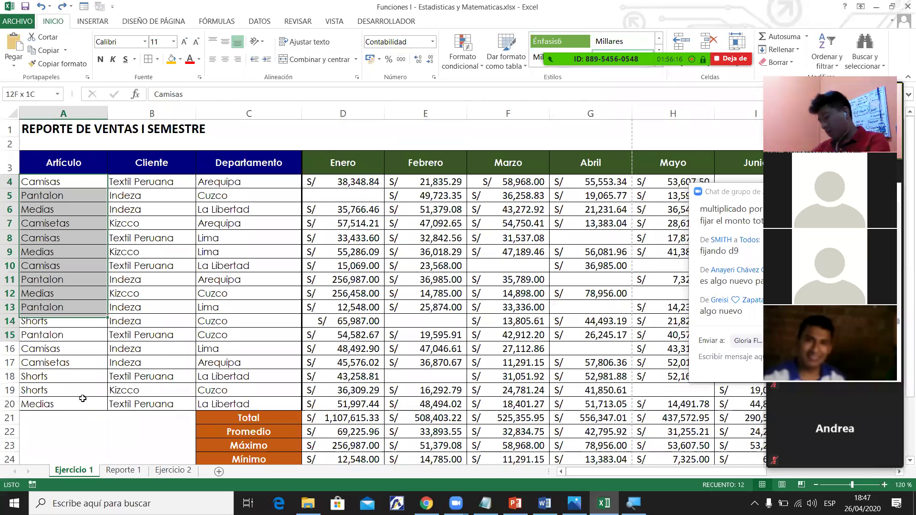
{"action": "left_click_drag", "start_coordinate": [82, 398], "coordinate": [83, 398]}
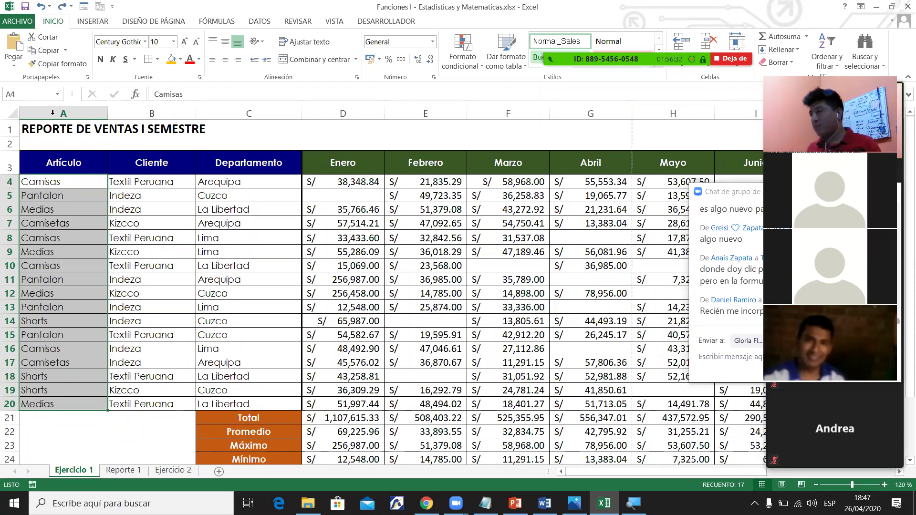
{"action": "mouse_move", "coordinate": [615, 4]}
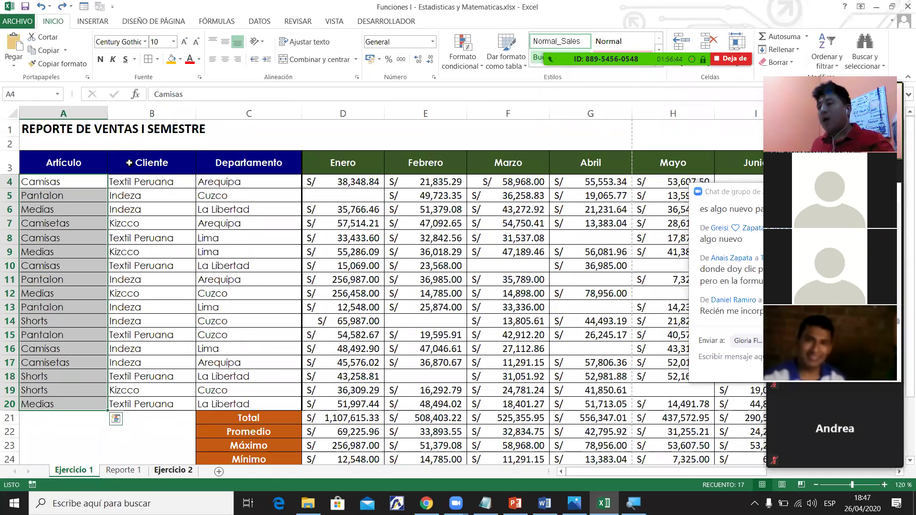
{"action": "key", "text": "ctrl+Page_Down"}
{"action": "left_click", "coordinate": [356, 239], "text": "shift"}
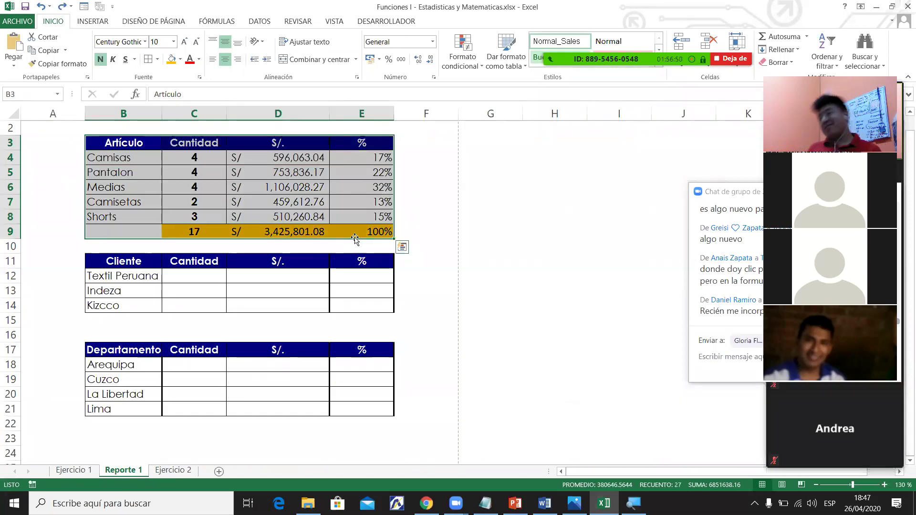
Insert a pie chart of the article names and quantities in B4:C8.
{"action": "left_click", "coordinate": [206, 187]}
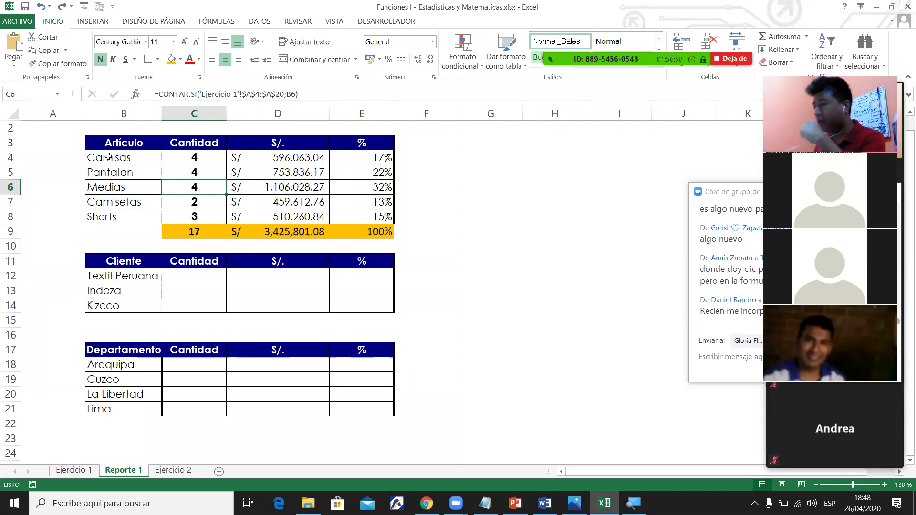
{"action": "left_click", "coordinate": [117, 157]}
{"action": "left_click_drag", "start_coordinate": [182, 165], "coordinate": [203, 215]}
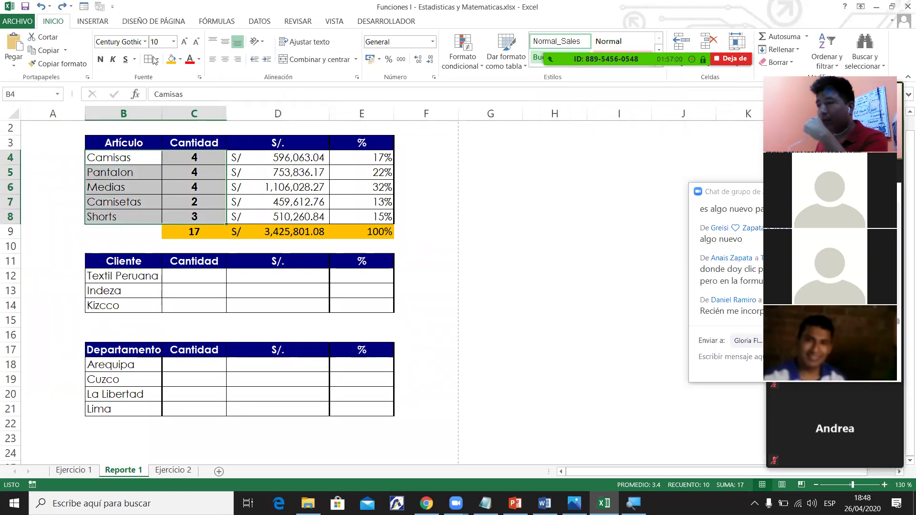
{"action": "left_click", "coordinate": [95, 23]}
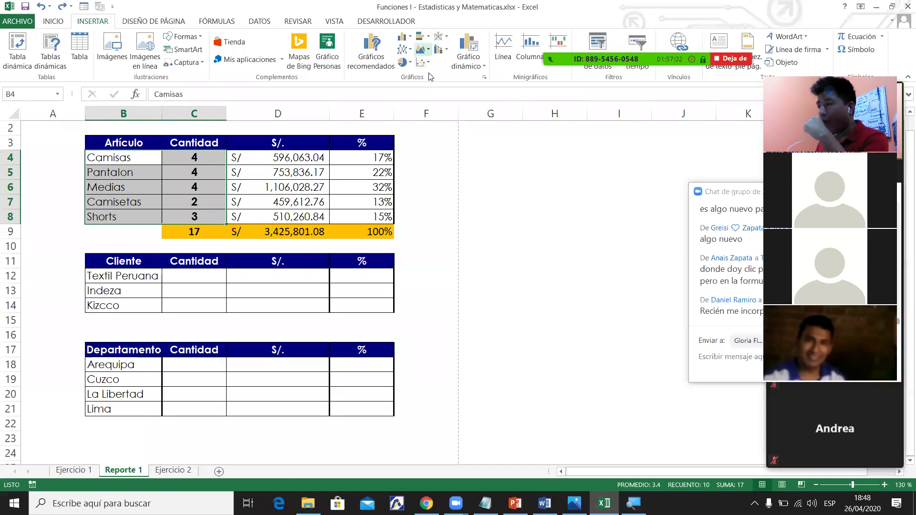
{"action": "left_click", "coordinate": [415, 95]}
{"action": "left_click", "coordinate": [538, 191]}
Delete the chart title, shrink the chart, and place it beside the Artículo table.
{"action": "key", "text": "Delete"}
{"action": "left_click_drag", "start_coordinate": [602, 213], "coordinate": [530, 216]}
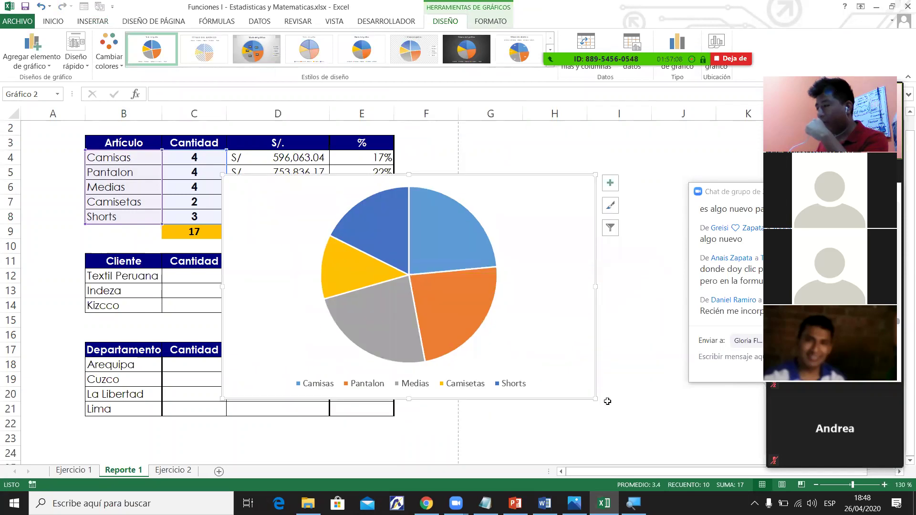
{"action": "left_click_drag", "start_coordinate": [596, 399], "coordinate": [547, 366]}
{"action": "left_click_drag", "start_coordinate": [522, 298], "coordinate": [695, 240]}
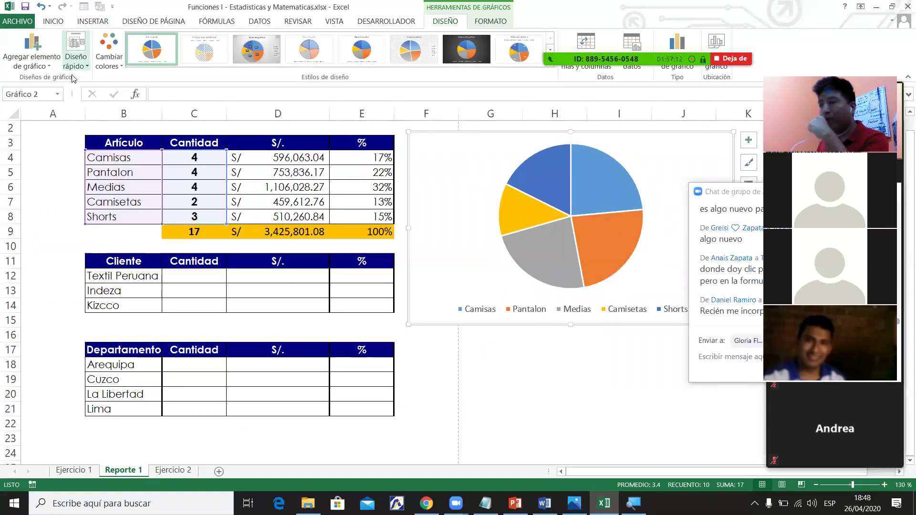
Apply a layout with percentage labels, delete its title, and narrow and shift the chart.
{"action": "left_click", "coordinate": [80, 66]}
{"action": "left_click", "coordinate": [85, 99]}
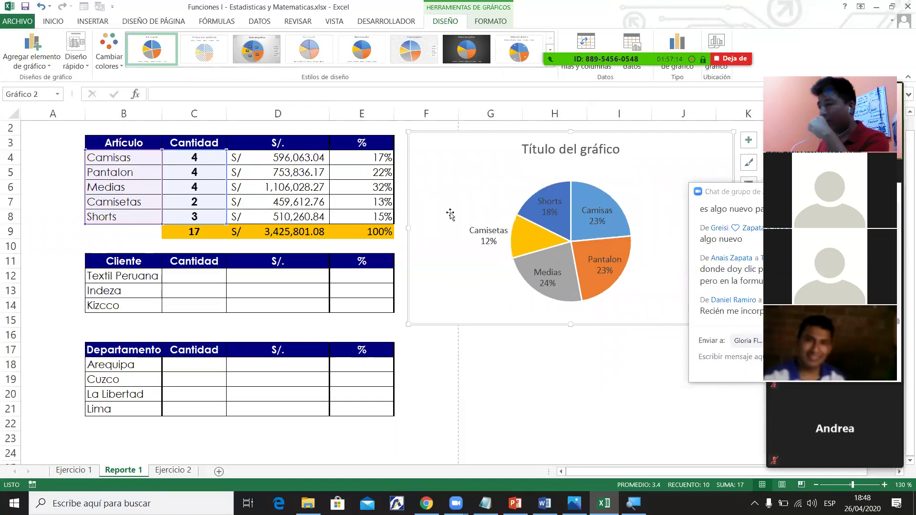
{"action": "left_click", "coordinate": [610, 384]}
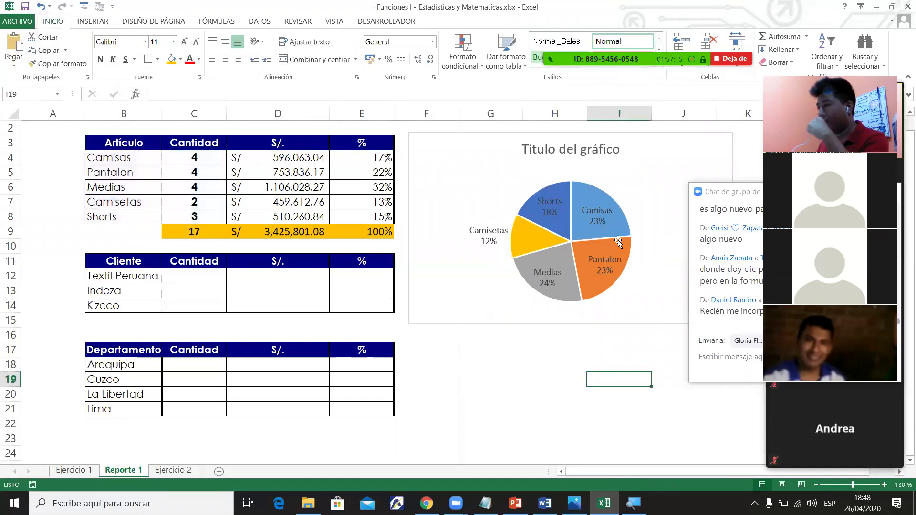
{"action": "left_click", "coordinate": [542, 152]}
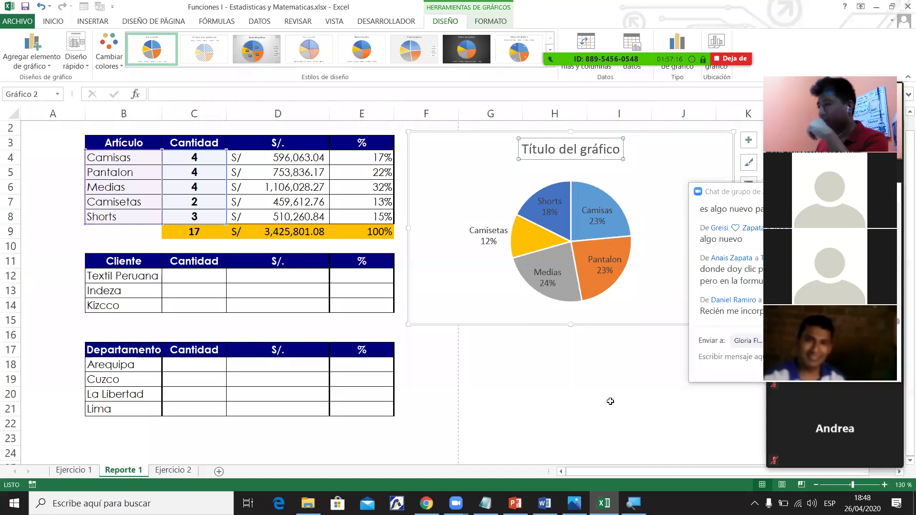
{"action": "key", "text": "Delete"}
{"action": "left_click", "coordinate": [656, 424]}
{"action": "left_click", "coordinate": [718, 159]}
{"action": "left_click_drag", "start_coordinate": [732, 132], "coordinate": [670, 133]}
{"action": "left_click_drag", "start_coordinate": [653, 173], "coordinate": [622, 172]}
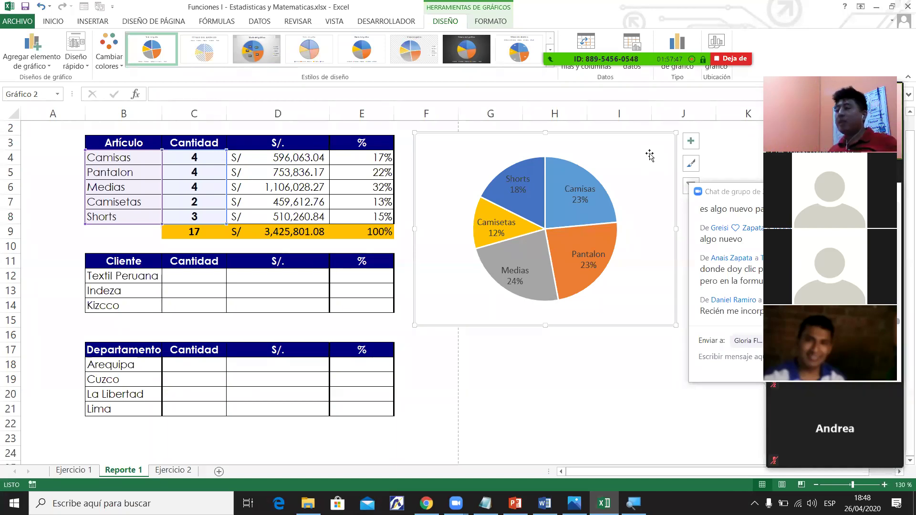
{"action": "left_click", "coordinate": [554, 394]}
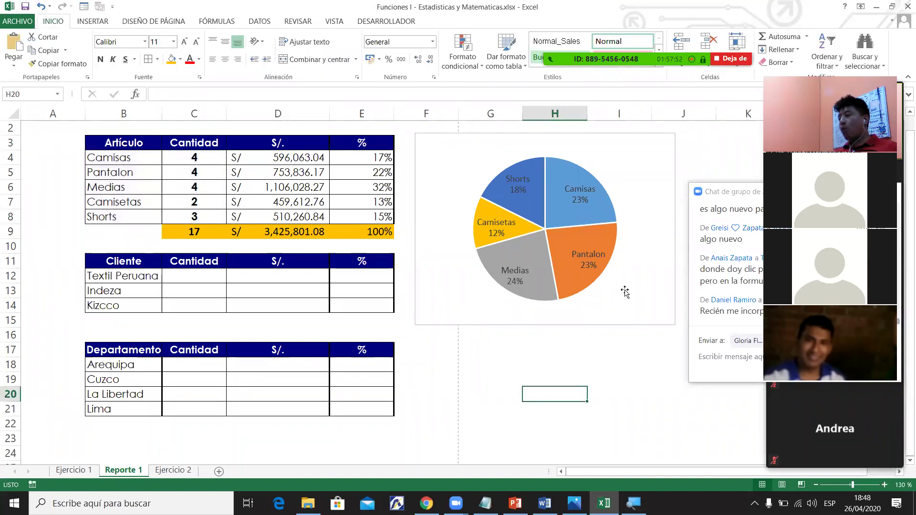
{"action": "left_click", "coordinate": [444, 171]}
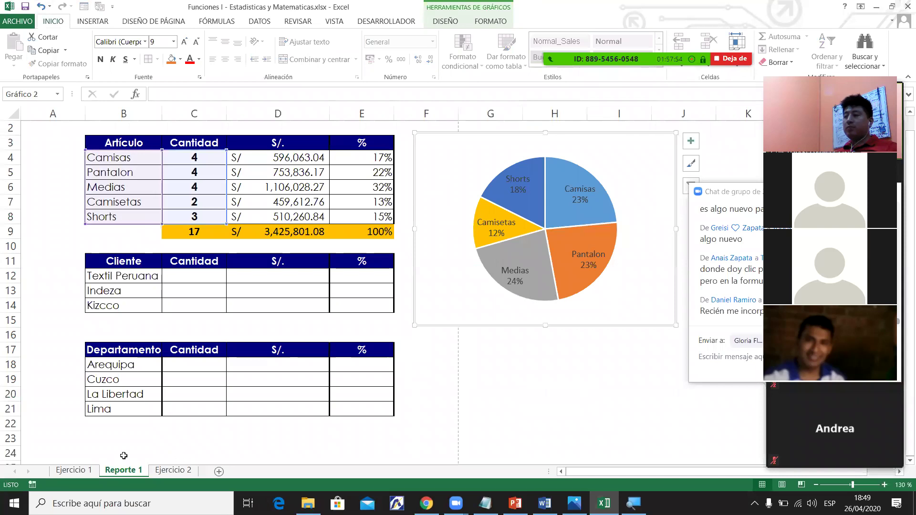
{"action": "left_click", "coordinate": [83, 474]}
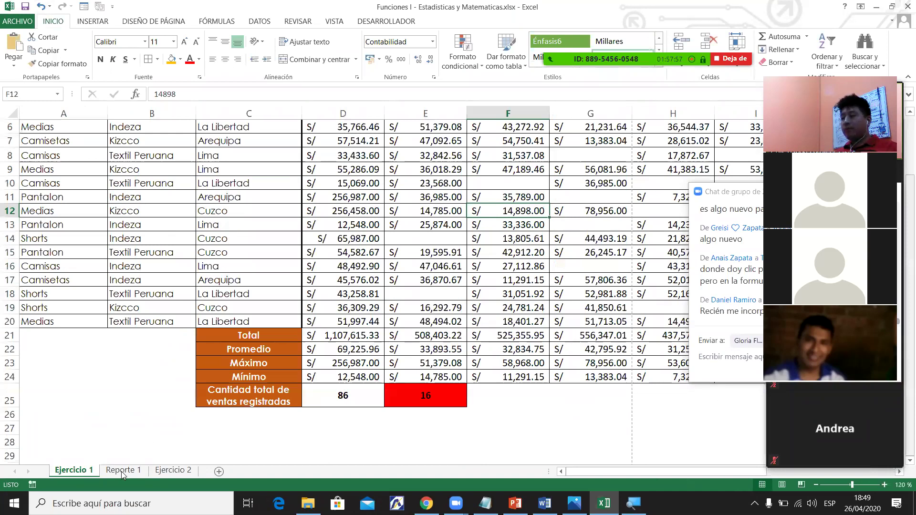
{"action": "key", "text": "ctrl+Page_Down"}
{"action": "left_click", "coordinate": [343, 198]}
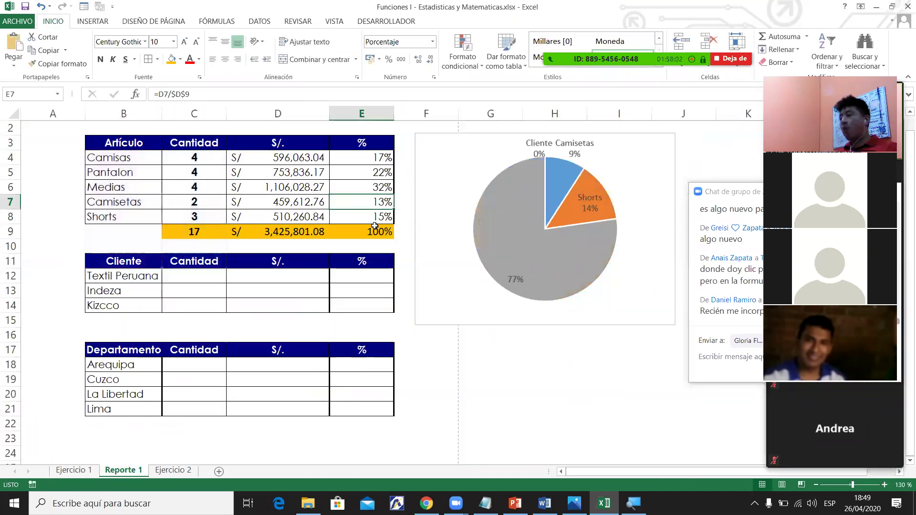
{"action": "left_click", "coordinate": [444, 289]}
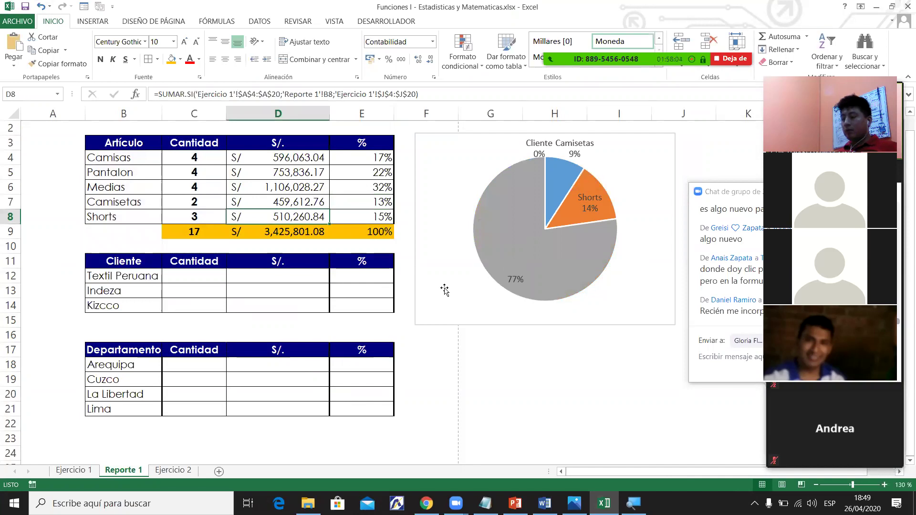
{"action": "left_click", "coordinate": [515, 368]}
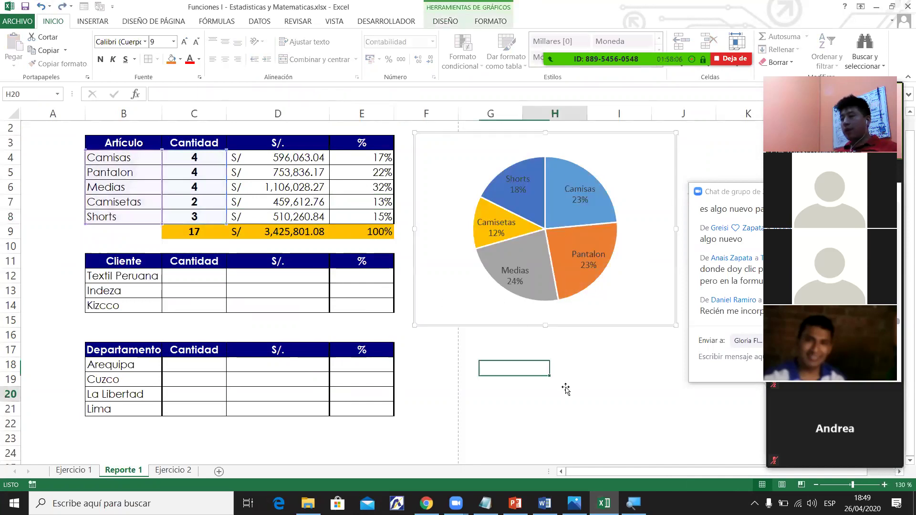
{"action": "left_click", "coordinate": [564, 389]}
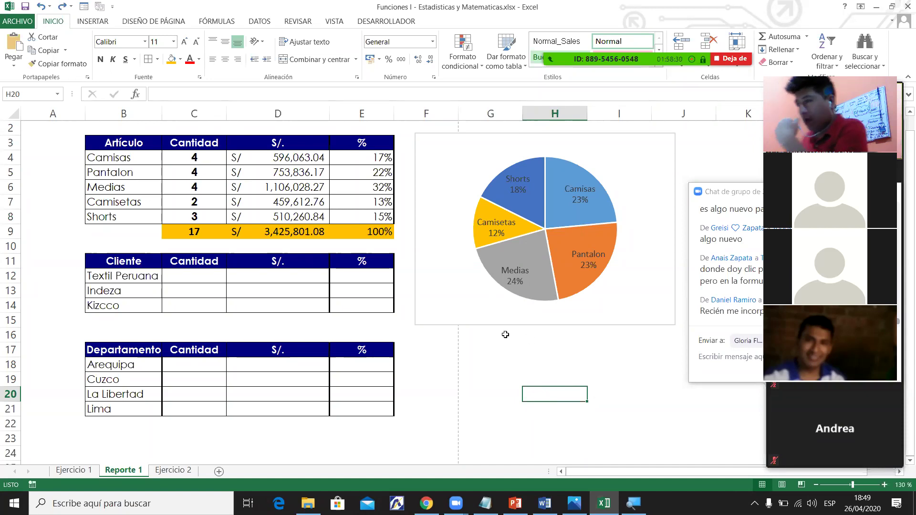
{"action": "left_click", "coordinate": [285, 202]}
{"action": "left_click", "coordinate": [310, 173]}
{"action": "key", "text": "Up"}
{"action": "key", "text": "Right"}
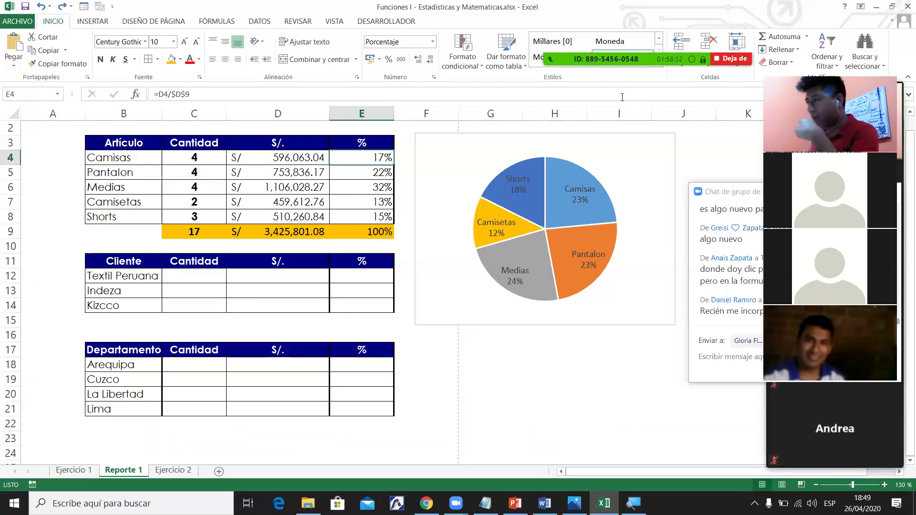
{"action": "key", "text": "Down"}
{"action": "key", "text": "Down"}
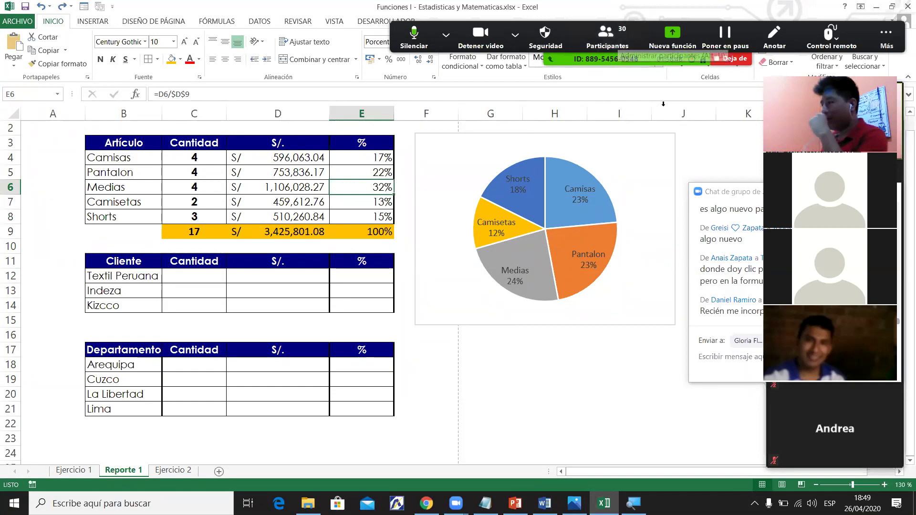
{"action": "left_click", "coordinate": [376, 156]}
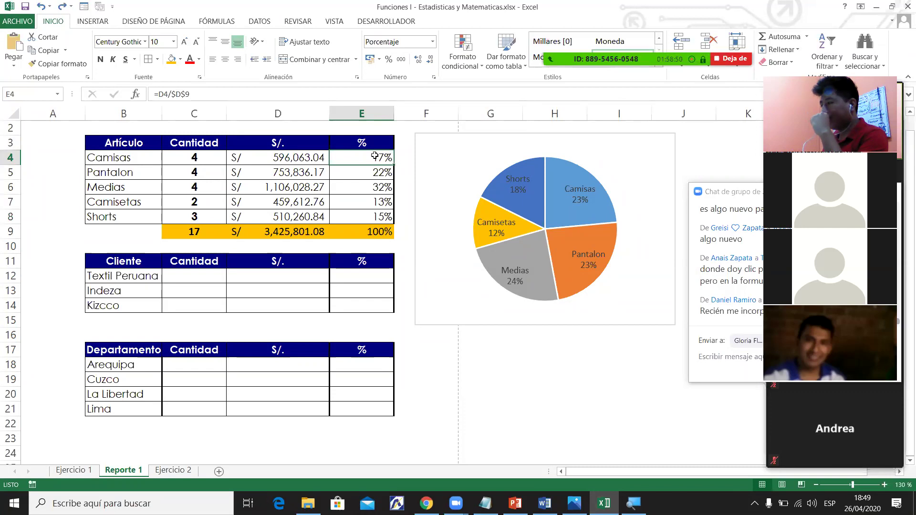
{"action": "left_click_drag", "start_coordinate": [375, 143], "coordinate": [375, 219]}
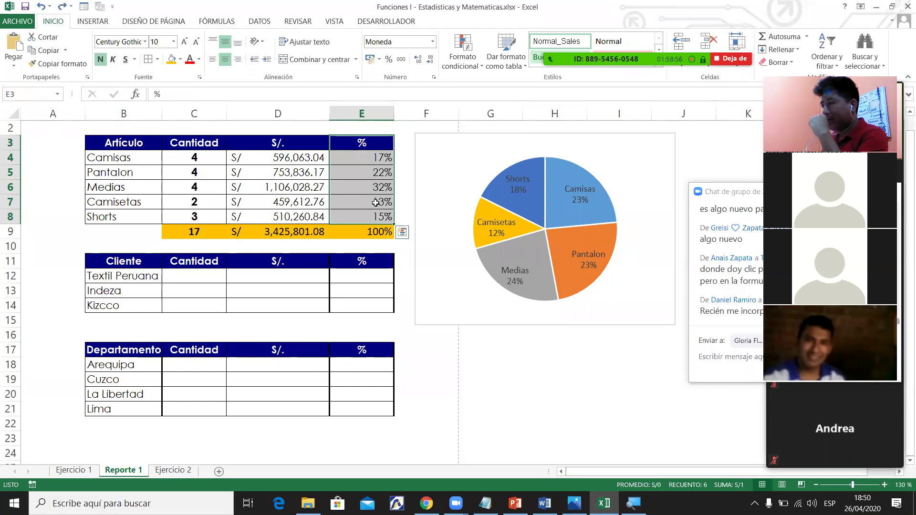
{"action": "left_click", "coordinate": [382, 172]}
{"action": "left_click", "coordinate": [375, 158]}
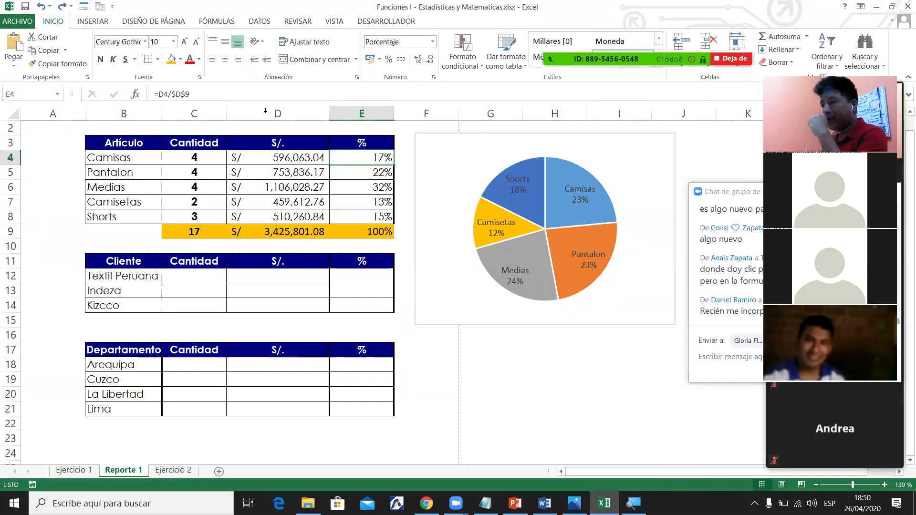
{"action": "double_click", "coordinate": [374, 158]}
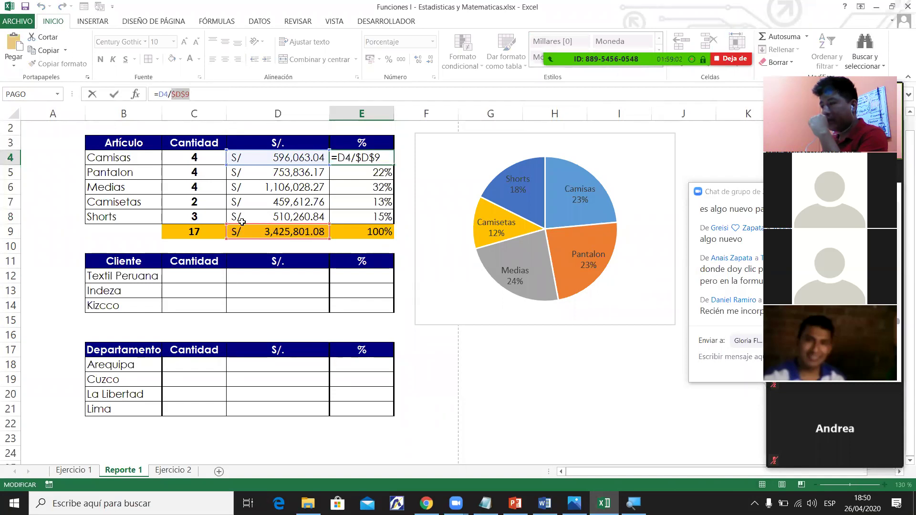
{"action": "key", "text": "Escape"}
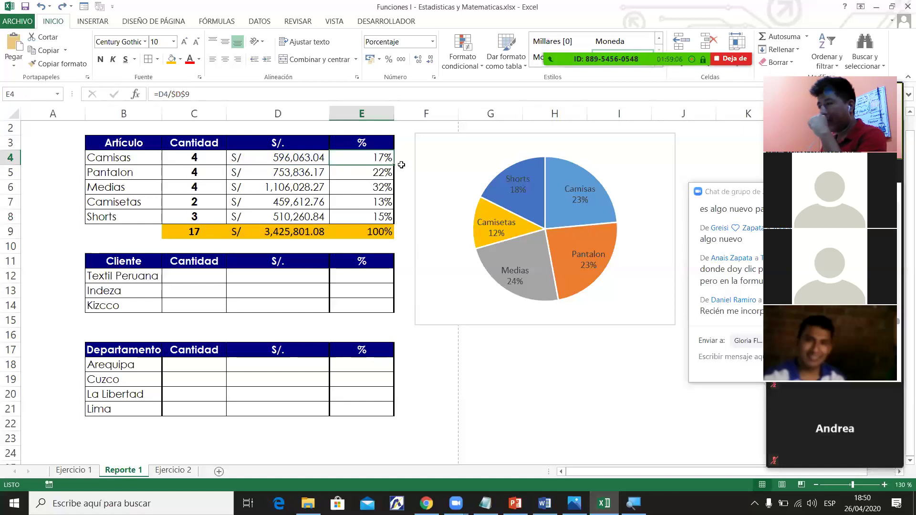
{"action": "left_click_drag", "start_coordinate": [275, 160], "coordinate": [285, 297]}
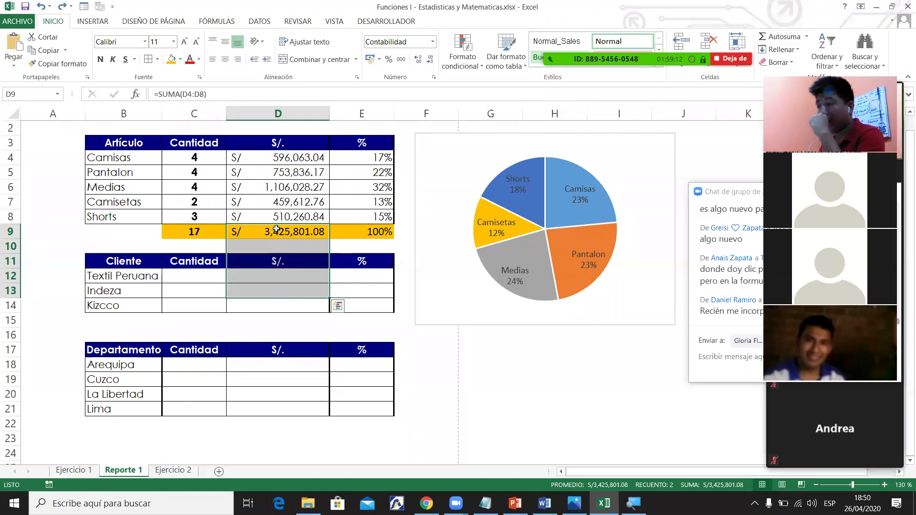
{"action": "left_click", "coordinate": [379, 159]}
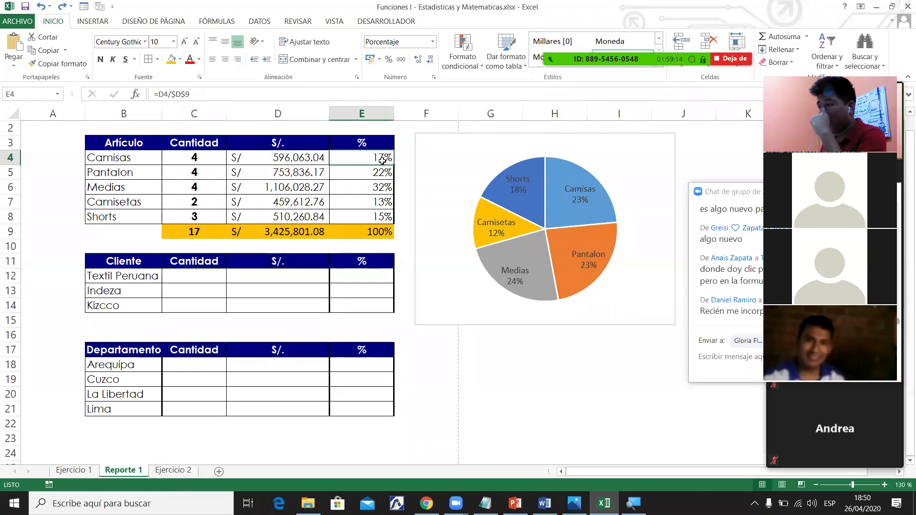
{"action": "left_click_drag", "start_coordinate": [171, 95], "coordinate": [190, 95]}
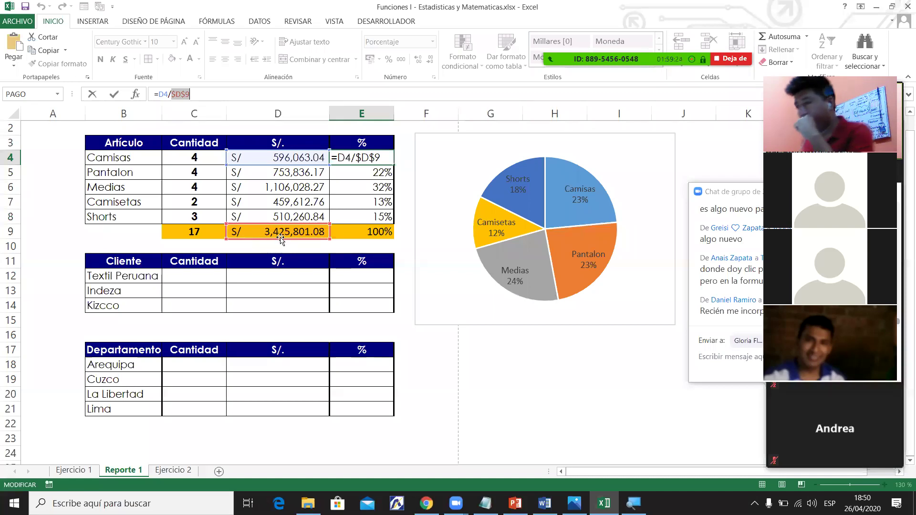
{"action": "key", "text": "Return"}
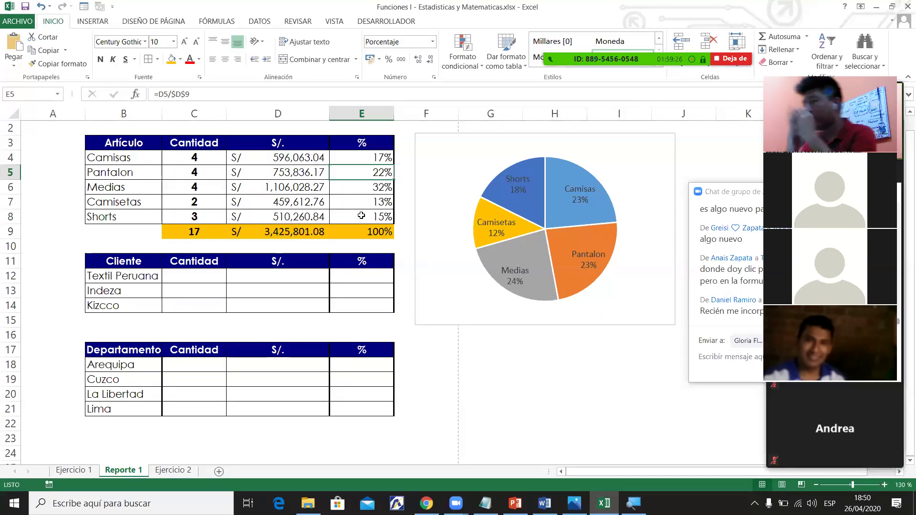
{"action": "key", "text": "Down"}
{"action": "key", "text": "Down"}
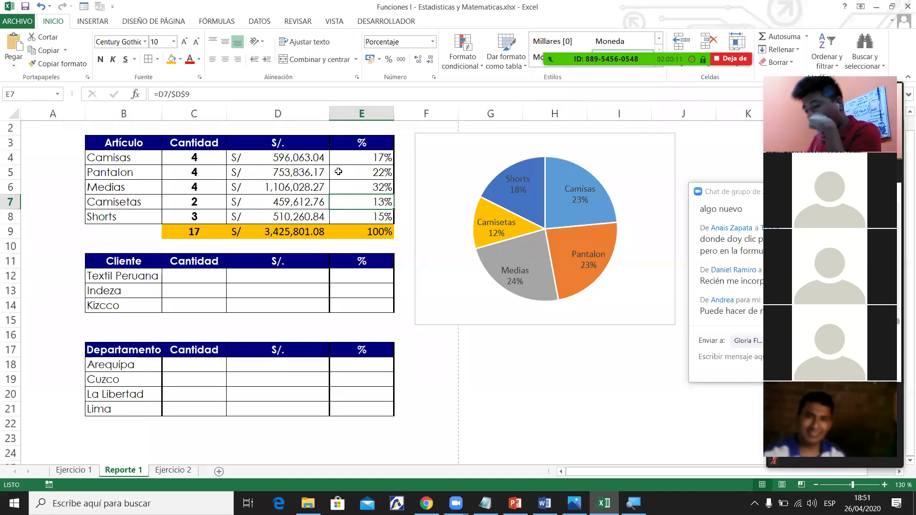
{"action": "key", "text": "super"}
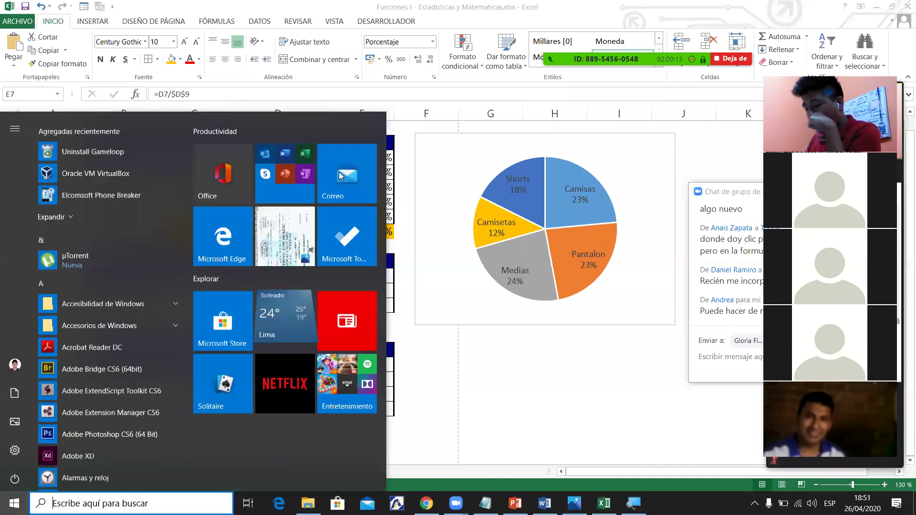
{"action": "type", "text": "teclado"}
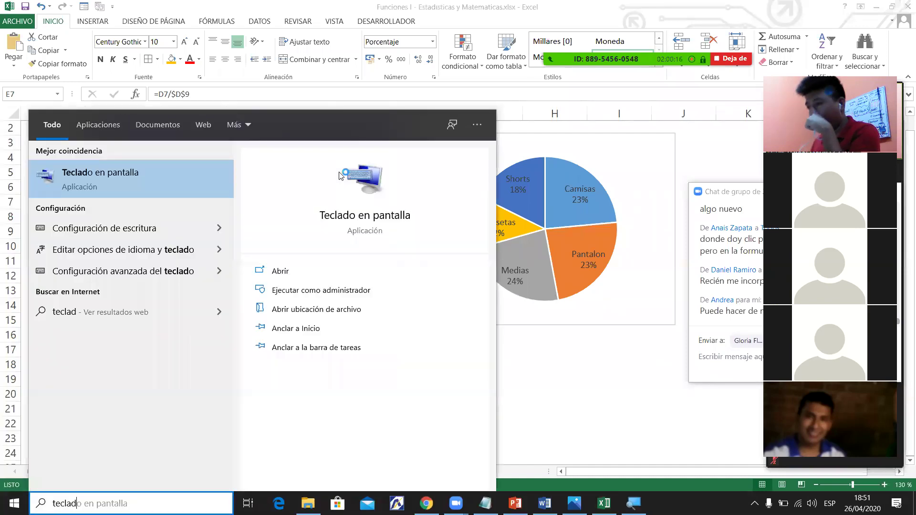
{"action": "key", "text": "Return"}
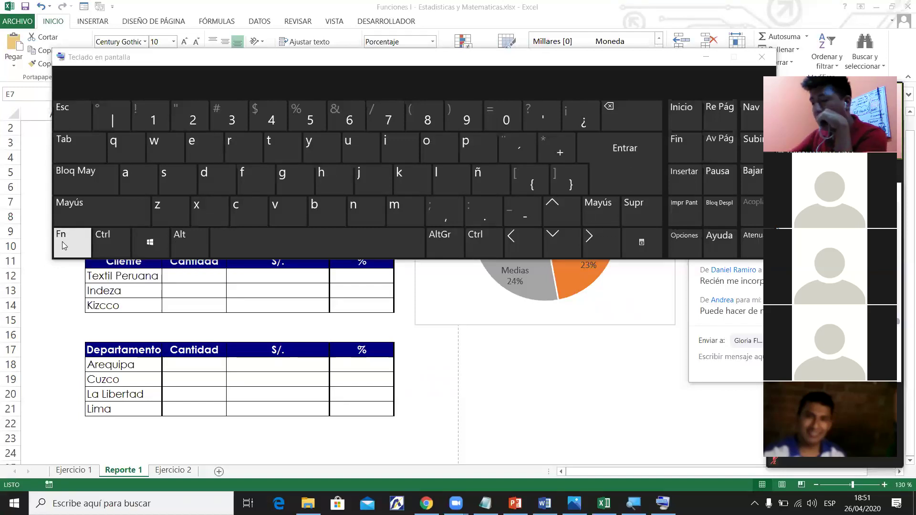
{"action": "left_click", "coordinate": [762, 57]}
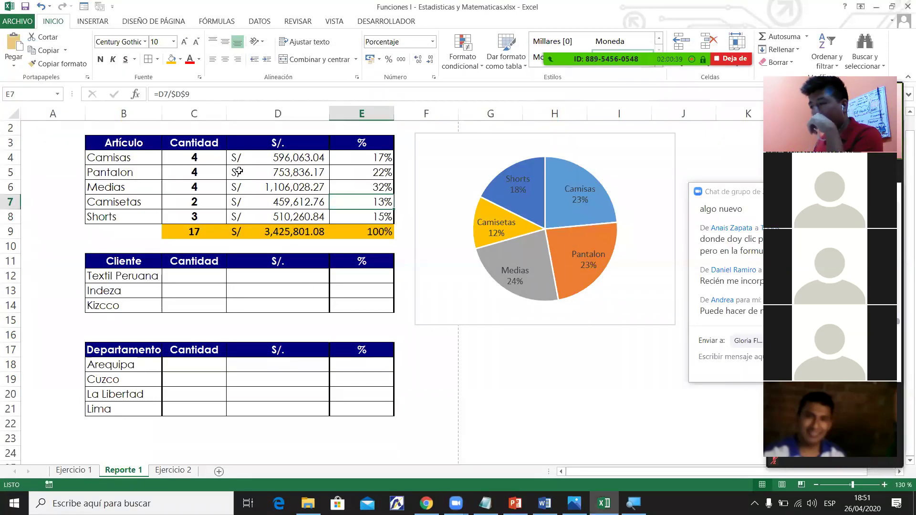
Change E4's divisor back to the relative reference d9.
{"action": "key", "text": "Left"}
{"action": "key", "text": "Down"}
{"action": "key", "text": "Down"}
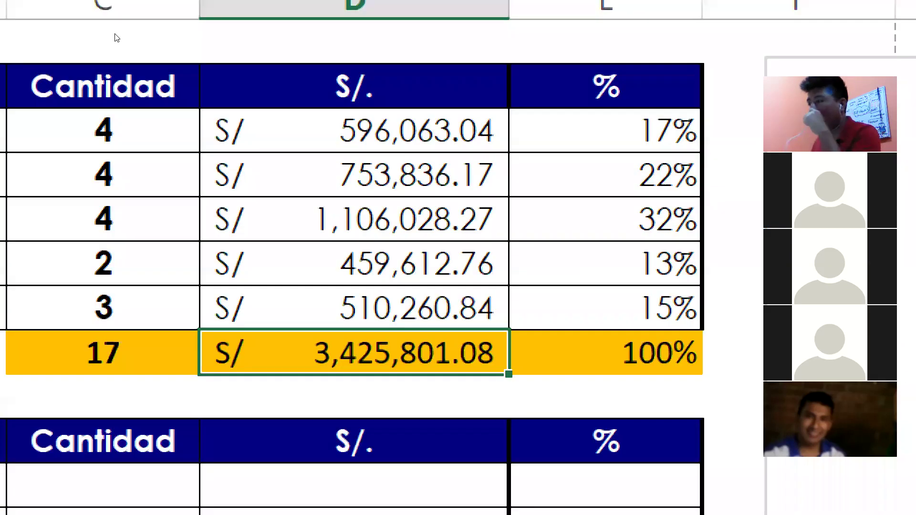
{"action": "key", "text": "Right"}
{"action": "key", "text": "Up"}
{"action": "key", "text": "Up"}
{"action": "key", "text": "Up"}
{"action": "key", "text": "Up"}
{"action": "key", "text": "Up"}
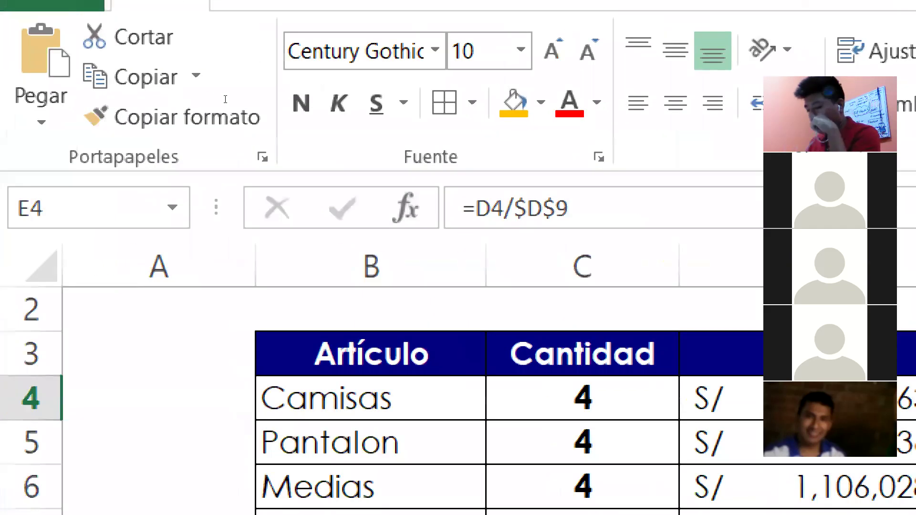
{"action": "key", "text": "F2"}
{"action": "key", "text": "BackSpace"}
{"action": "key", "text": "BackSpace"}
{"action": "key", "text": "BackSpace"}
{"action": "key", "text": "BackSpace"}
{"action": "type", "text": "d9"}
{"action": "key", "text": "Return"}
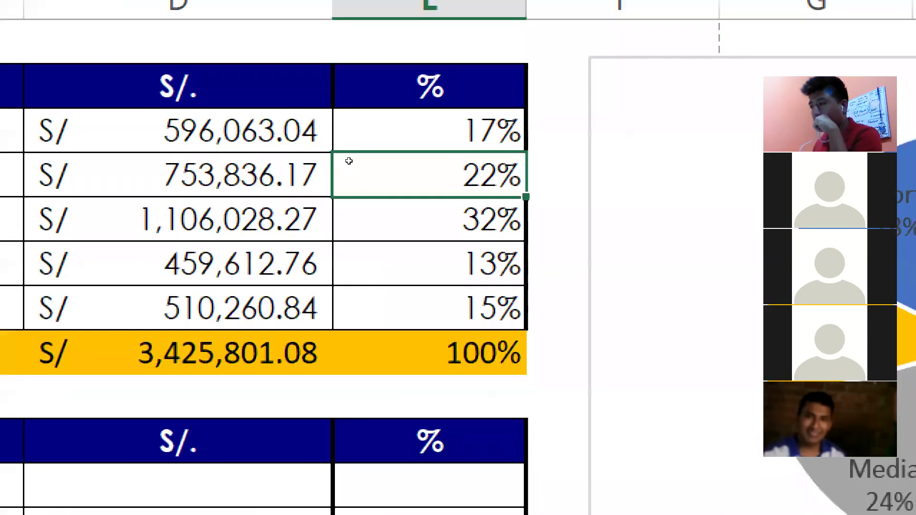
Make the D9 reference absolute with F4 so E4 reads =D4/$D$9.
{"action": "key", "text": "Up"}
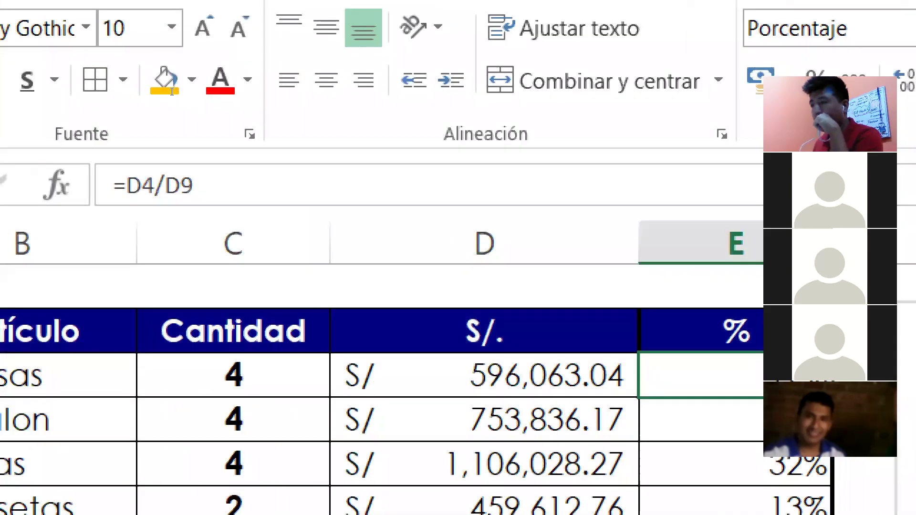
{"action": "key", "text": "F2"}
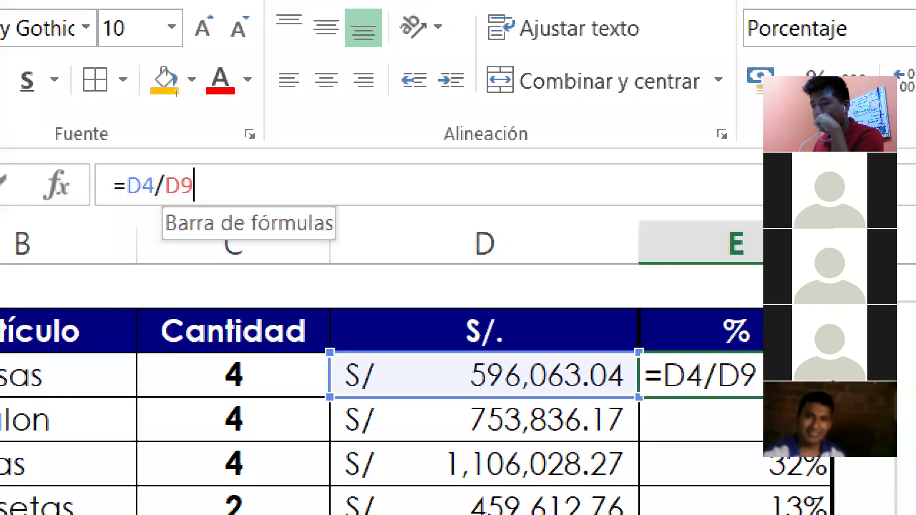
{"action": "key", "text": "Left"}
{"action": "key", "text": "Left"}
{"action": "key", "text": "Right"}
{"action": "key", "text": "Right"}
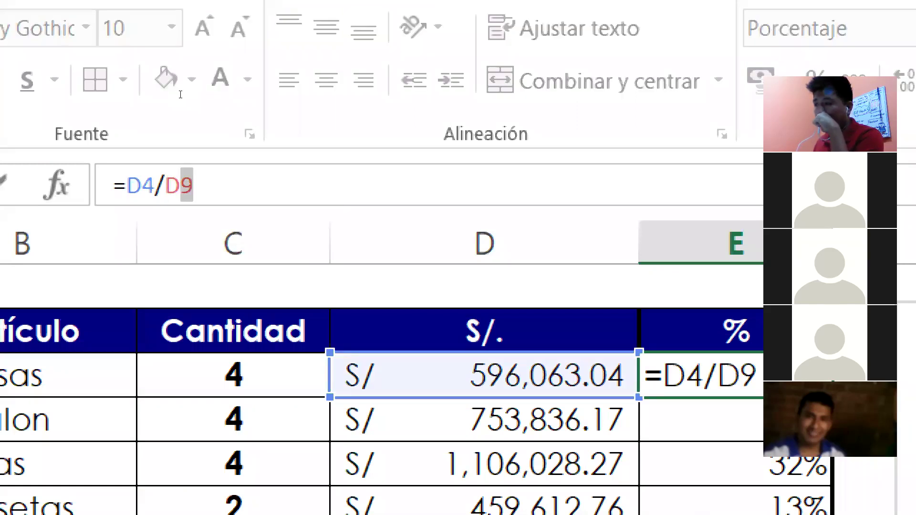
{"action": "key", "text": "Left"}
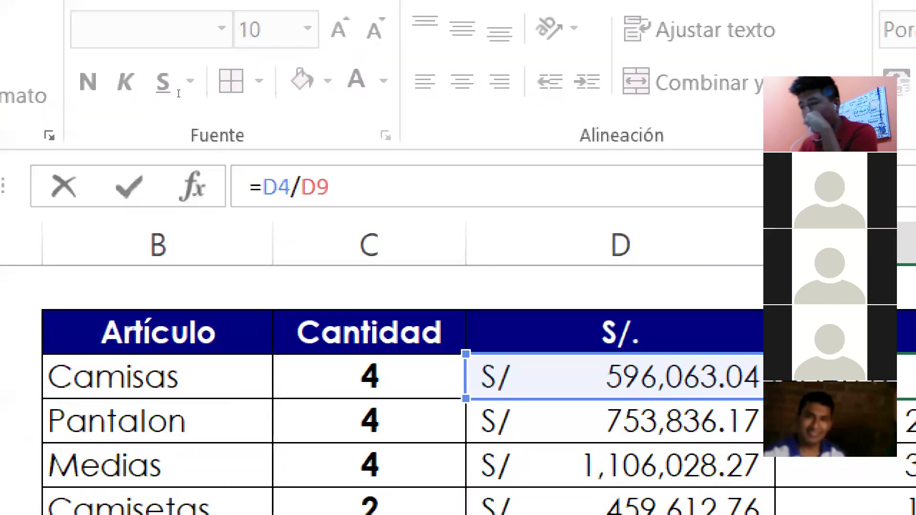
{"action": "key", "text": "F4"}
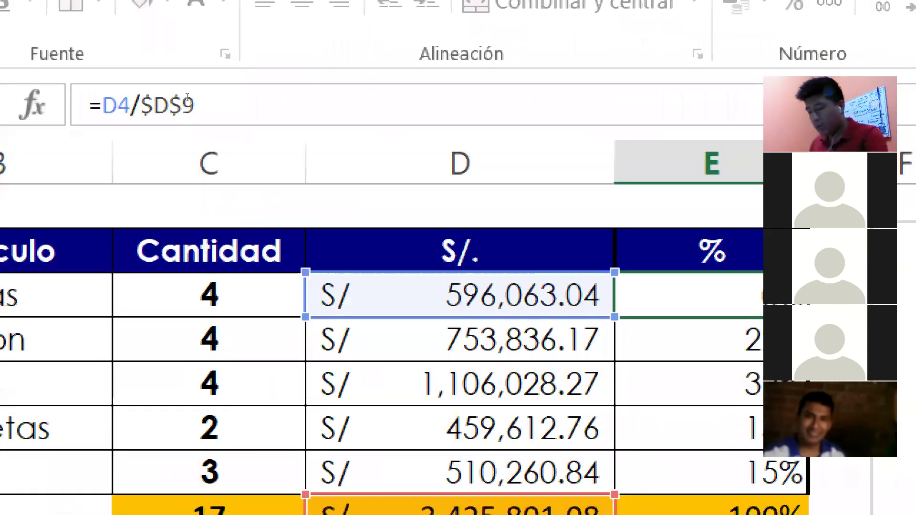
{"action": "key", "text": "Return"}
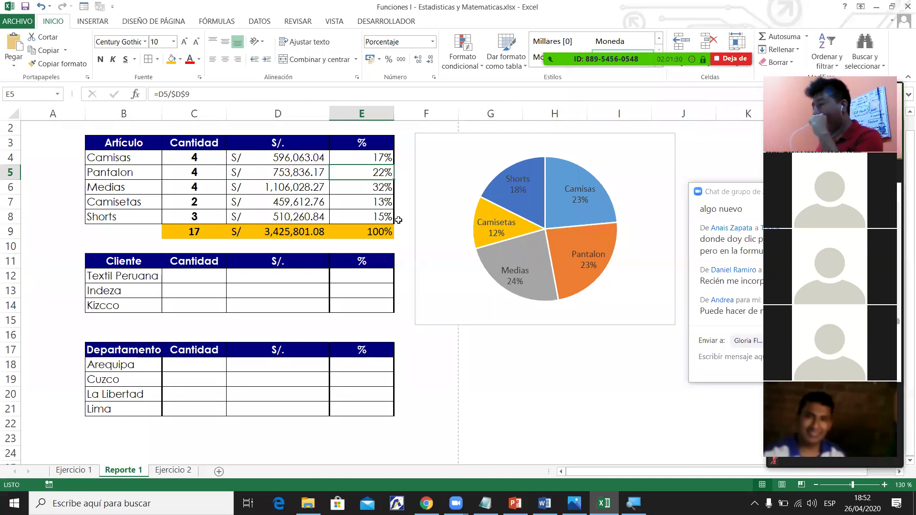
Delete the old pie chart from the Reporte 1 sheet.
{"action": "left_click", "coordinate": [435, 171]}
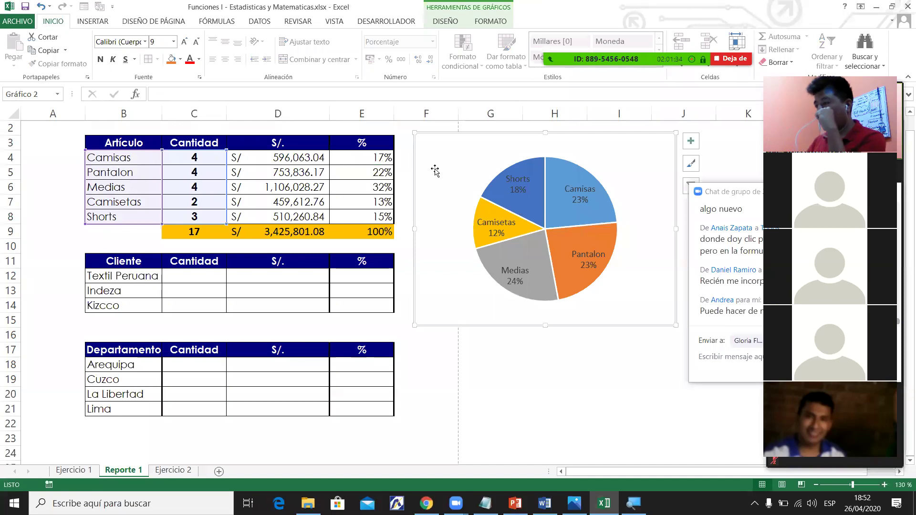
{"action": "key", "text": "BackSpace"}
{"action": "key", "text": "BackSpace"}
{"action": "key", "text": "Escape"}
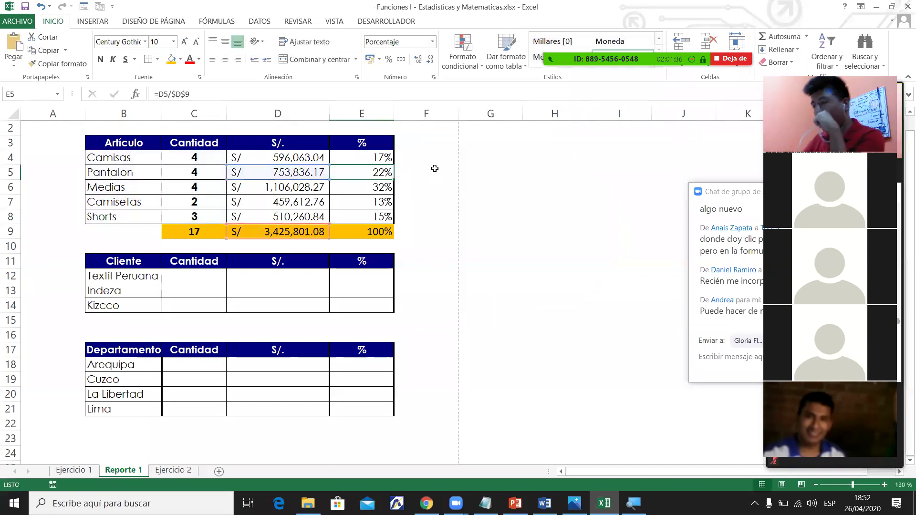
{"action": "left_click", "coordinate": [511, 170]}
{"action": "key", "text": "Return"}
{"action": "left_click", "coordinate": [565, 231]}
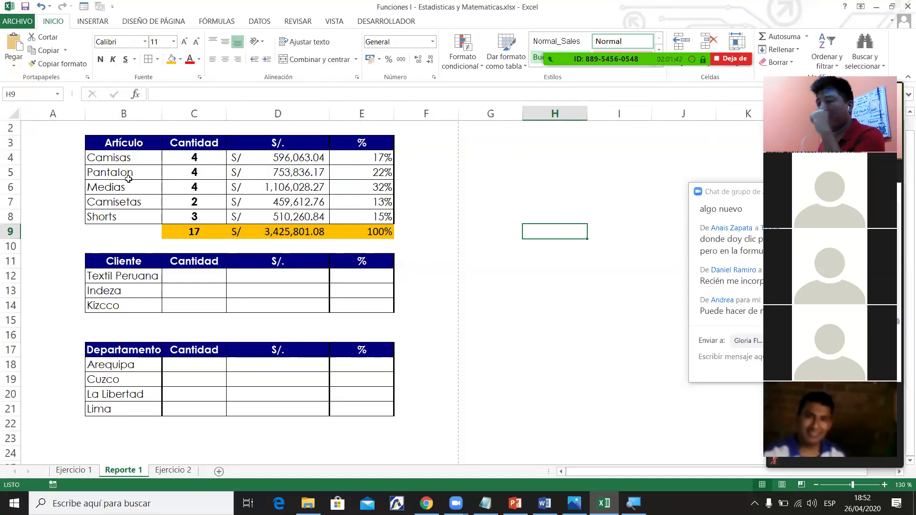
Try selecting the article names in column B together with the quantities in column C.
{"action": "left_click_drag", "start_coordinate": [100, 159], "coordinate": [117, 206]}
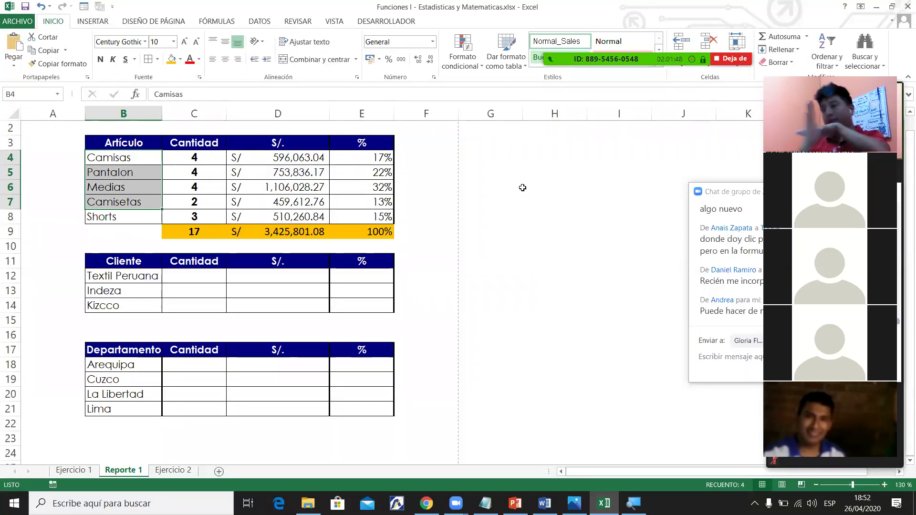
{"action": "key", "text": "Down"}
{"action": "left_click_drag", "start_coordinate": [126, 156], "coordinate": [133, 215]}
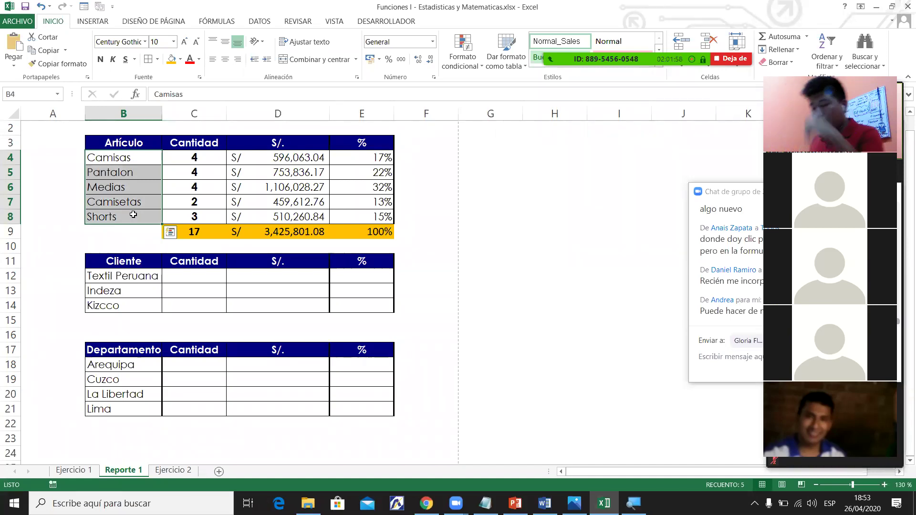
{"action": "left_click_drag", "start_coordinate": [205, 164], "coordinate": [205, 215]}
{"action": "left_click_drag", "start_coordinate": [143, 158], "coordinate": [138, 215]}
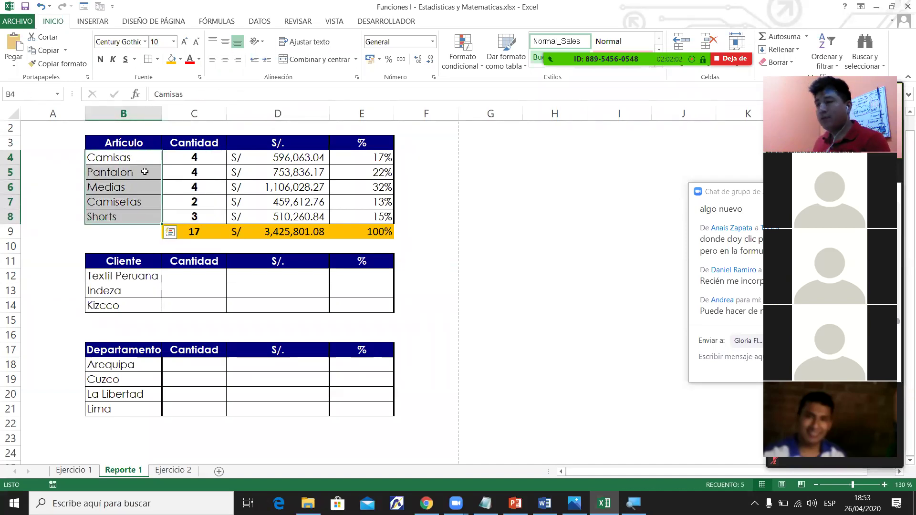
{"action": "left_click_drag", "start_coordinate": [183, 161], "coordinate": [190, 217]}
{"action": "left_click_drag", "start_coordinate": [324, 173], "coordinate": [326, 203]}
{"action": "left_click_drag", "start_coordinate": [362, 172], "coordinate": [363, 217]}
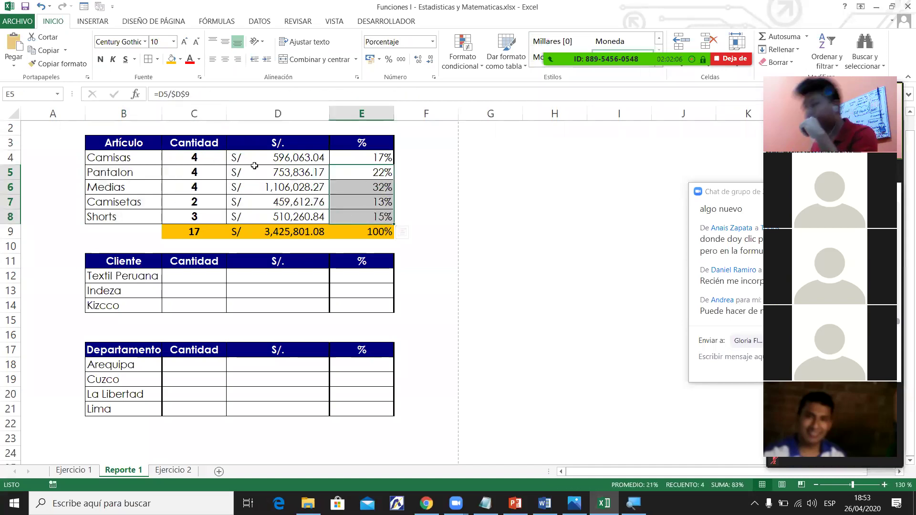
{"action": "left_click_drag", "start_coordinate": [286, 157], "coordinate": [287, 217]}
{"action": "left_click_drag", "start_coordinate": [193, 158], "coordinate": [193, 216]}
{"action": "left_click_drag", "start_coordinate": [127, 178], "coordinate": [125, 217]}
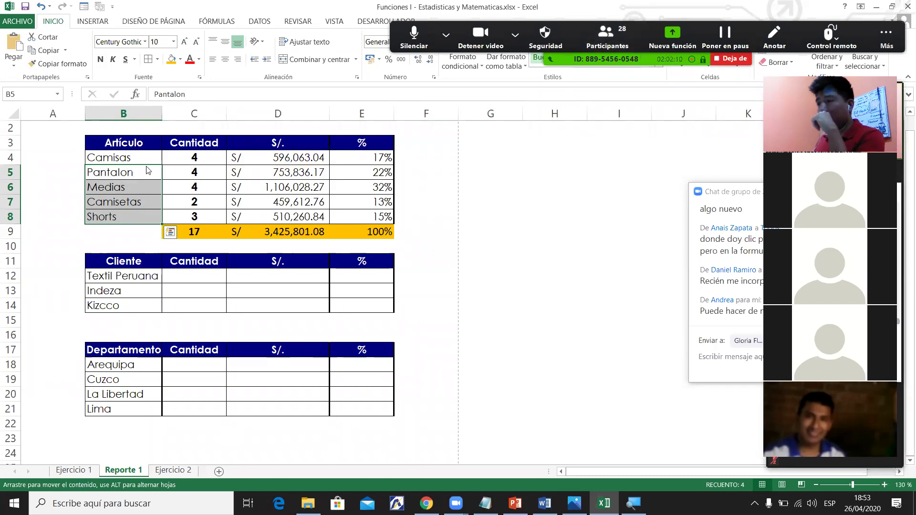
{"action": "left_click_drag", "start_coordinate": [133, 158], "coordinate": [134, 217]}
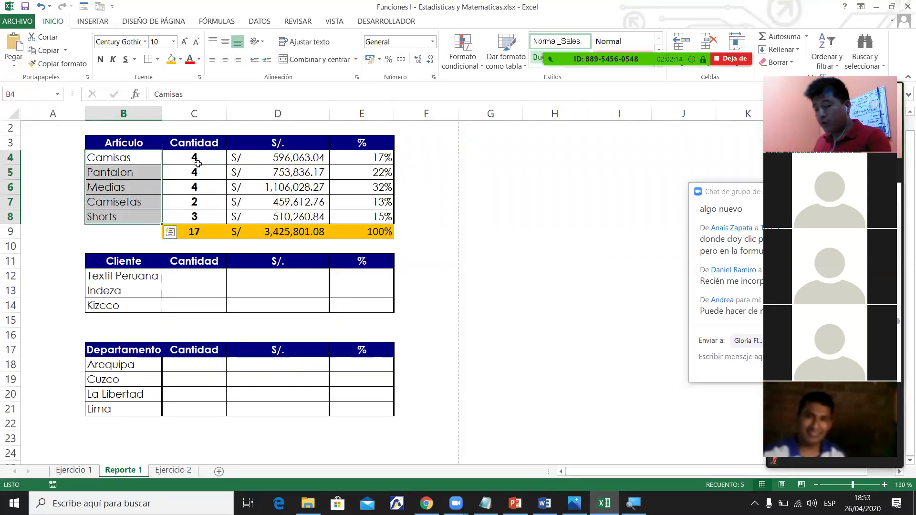
{"action": "left_click_drag", "start_coordinate": [197, 164], "coordinate": [195, 214]}
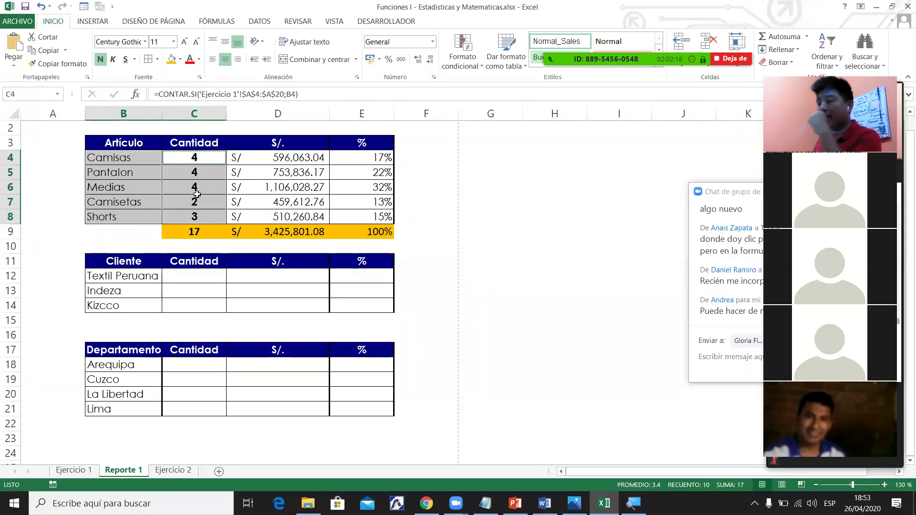
Select the article names and quantities B4:C8 as the chart data.
{"action": "left_click", "coordinate": [166, 186]}
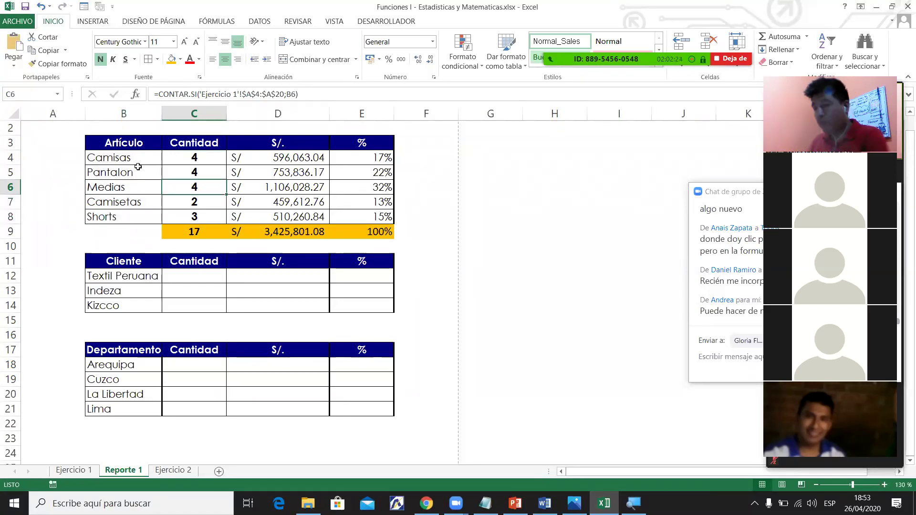
{"action": "left_click_drag", "start_coordinate": [133, 153], "coordinate": [149, 219]}
{"action": "left_click_drag", "start_coordinate": [527, 159], "coordinate": [527, 241]}
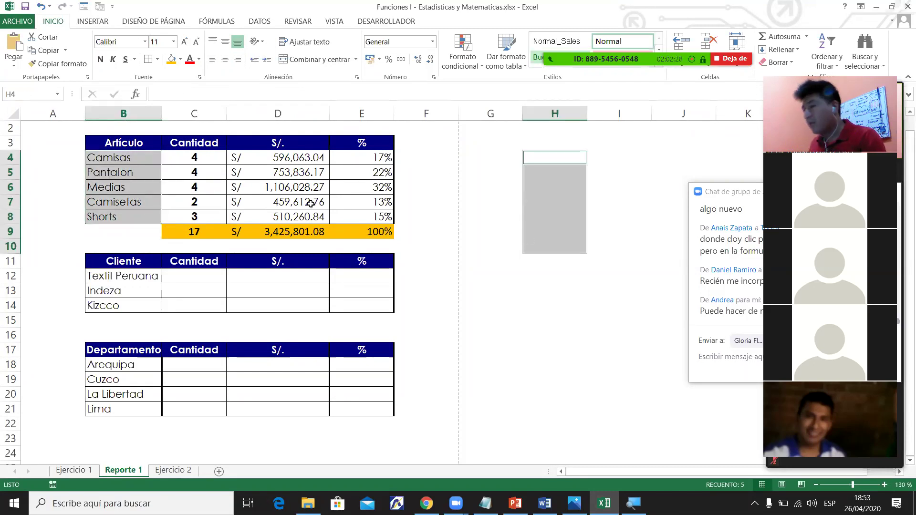
{"action": "left_click", "coordinate": [278, 202]}
{"action": "left_click_drag", "start_coordinate": [131, 159], "coordinate": [232, 155]}
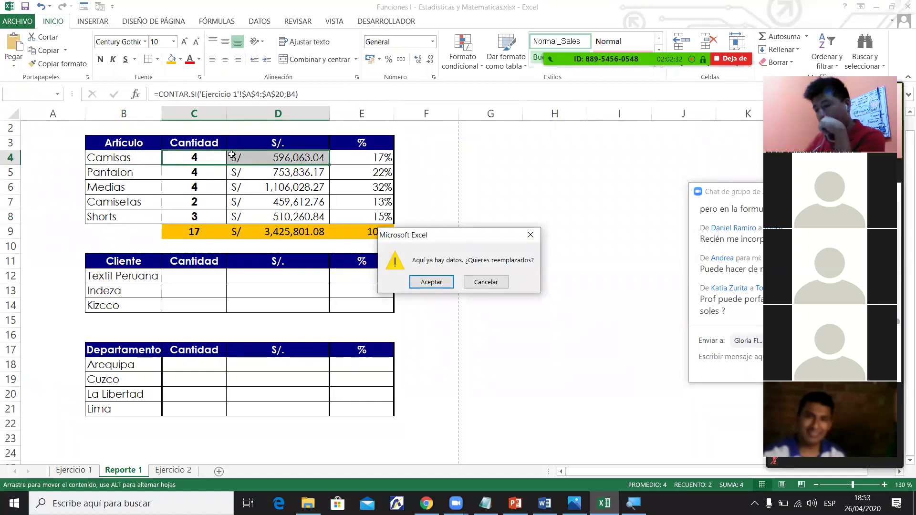
{"action": "key", "text": "Escape"}
{"action": "left_click", "coordinate": [123, 172]}
{"action": "left_click_drag", "start_coordinate": [134, 158], "coordinate": [202, 215]}
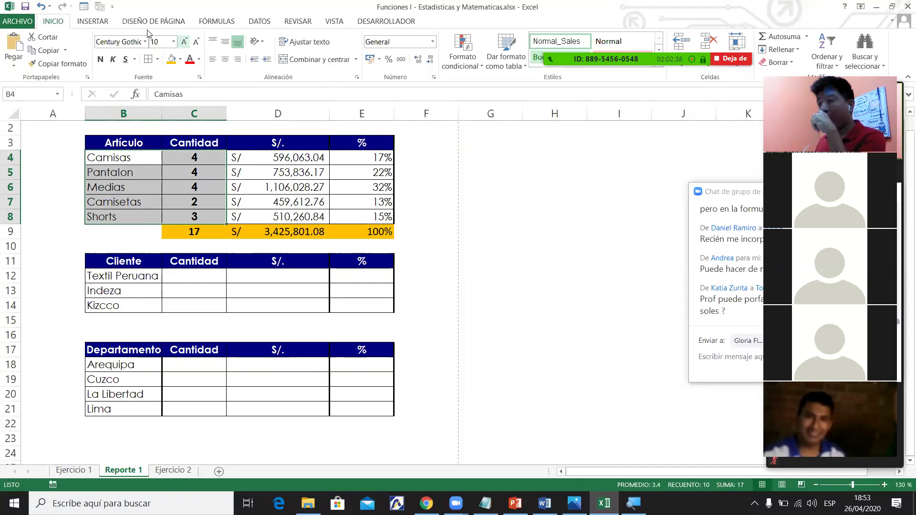
{"action": "left_click", "coordinate": [92, 21]}
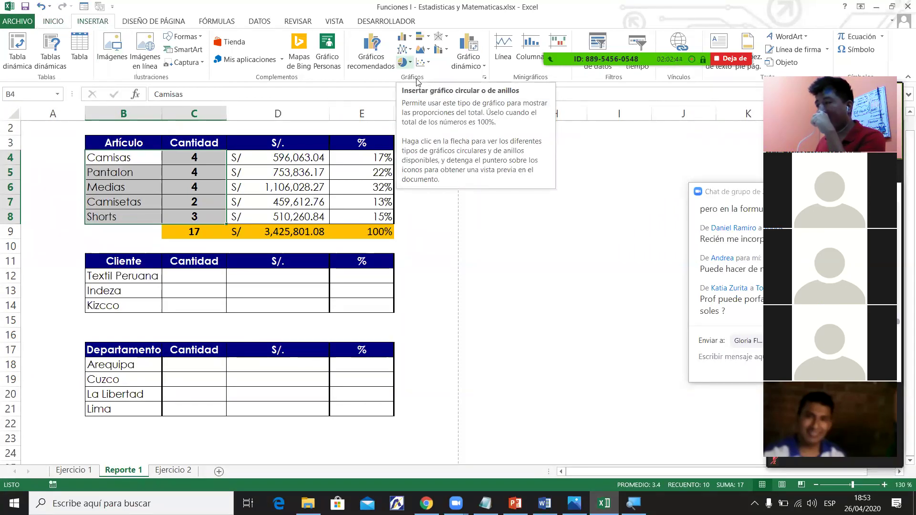
Insert a 2D pie chart of article quantities and move it right of the table.
{"action": "left_click", "coordinate": [406, 62]}
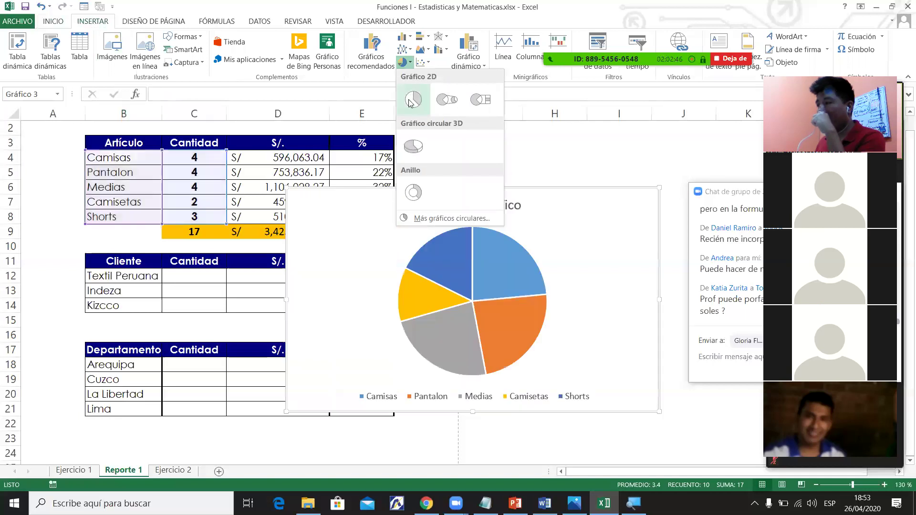
{"action": "left_click", "coordinate": [410, 101]}
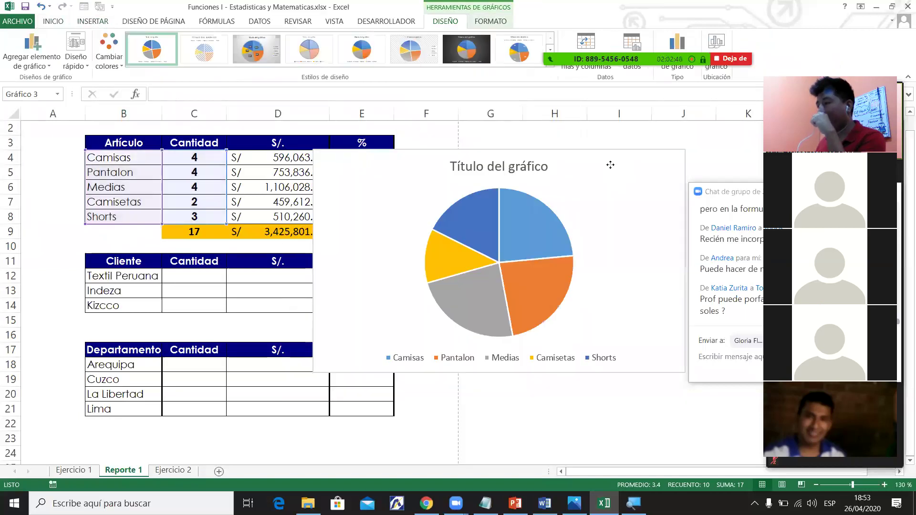
{"action": "left_click_drag", "start_coordinate": [674, 174], "coordinate": [695, 171]}
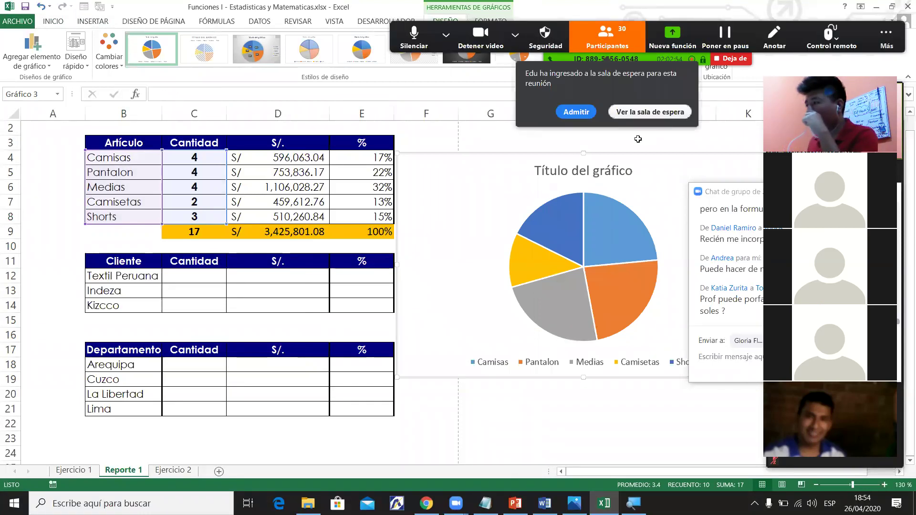
{"action": "left_click", "coordinate": [577, 112]}
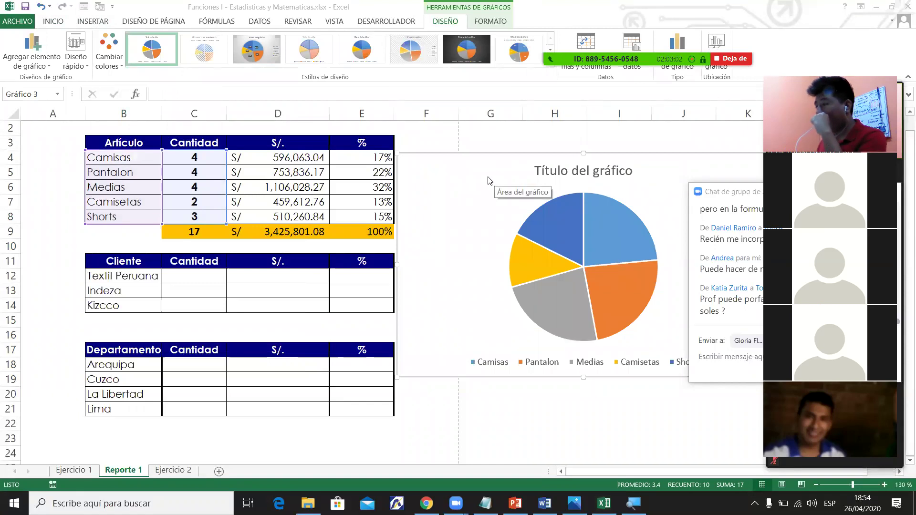
Apply Diseño rápido layout 1 with name and percentage labels, and delete the chart title.
{"action": "left_click", "coordinate": [79, 64]}
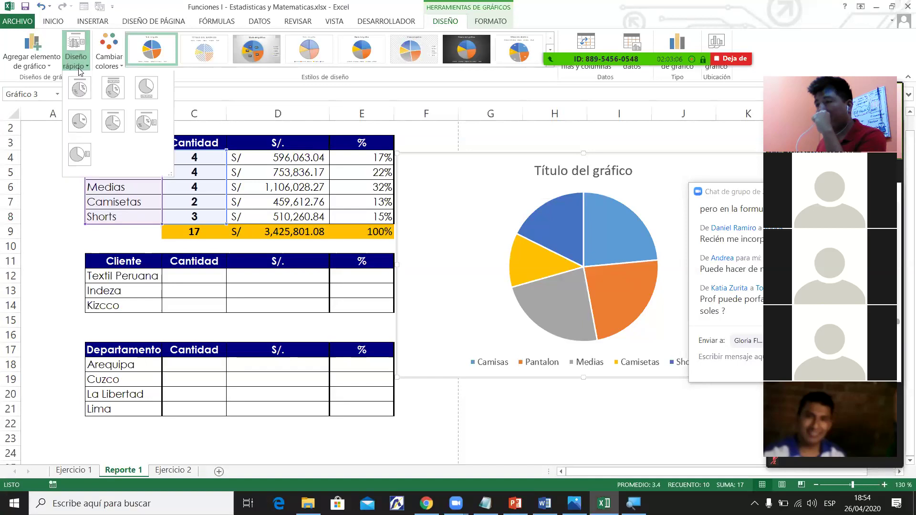
{"action": "left_click", "coordinate": [82, 94]}
{"action": "left_click", "coordinate": [567, 175]}
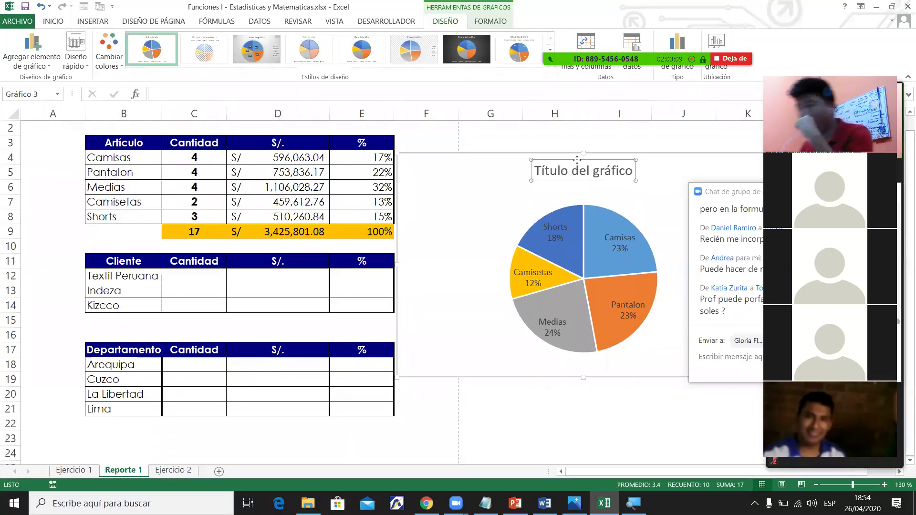
{"action": "key", "text": "Delete"}
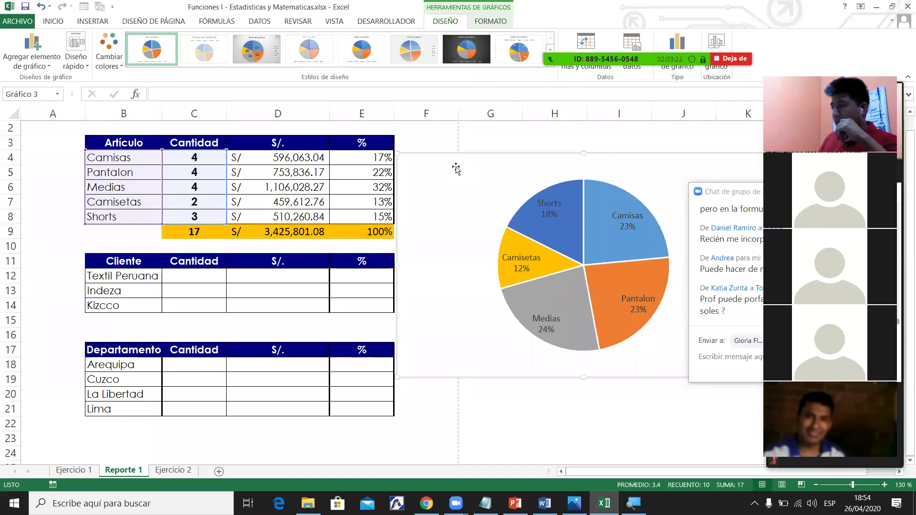
Review the formulas in E7 and D4, then nudge the pie chart slightly upward.
{"action": "left_click", "coordinate": [389, 202]}
{"action": "left_click_drag", "start_coordinate": [305, 158], "coordinate": [353, 191]}
{"action": "left_click", "coordinate": [314, 158]}
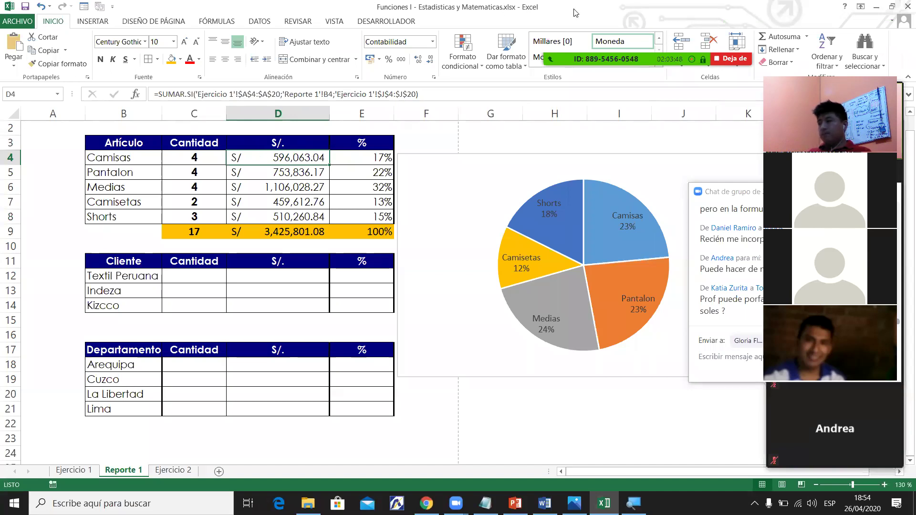
{"action": "mouse_move", "coordinate": [575, 12]}
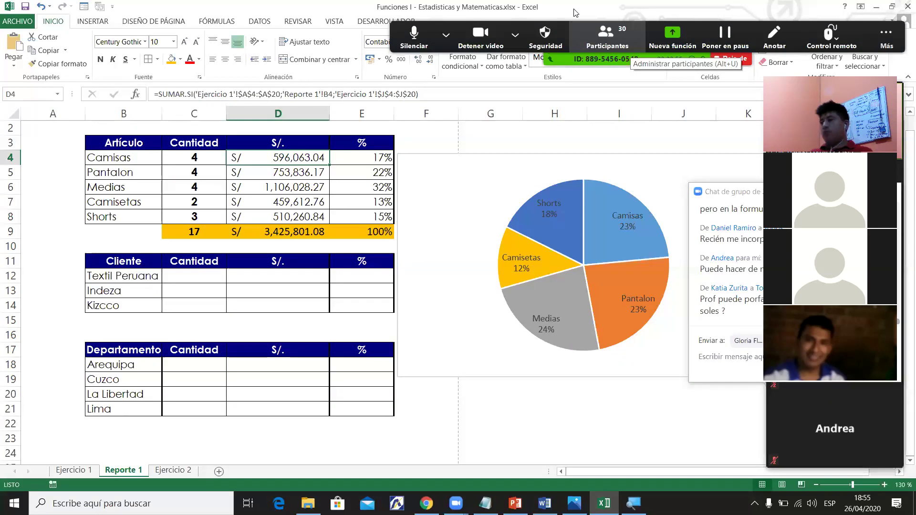
{"action": "left_click_drag", "start_coordinate": [521, 165], "coordinate": [525, 143]}
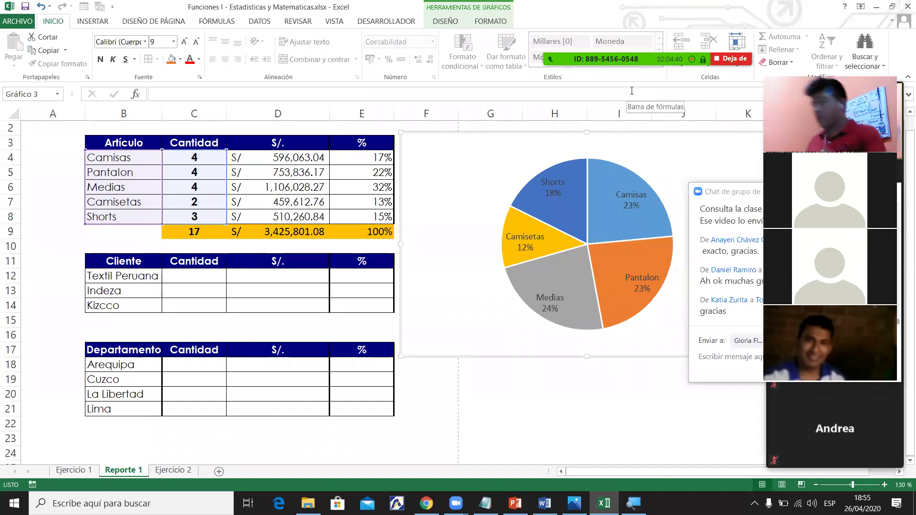
Select the client rows and article names, and glance at the Ejercicio 1 sheet.
{"action": "left_click_drag", "start_coordinate": [120, 267], "coordinate": [367, 424]}
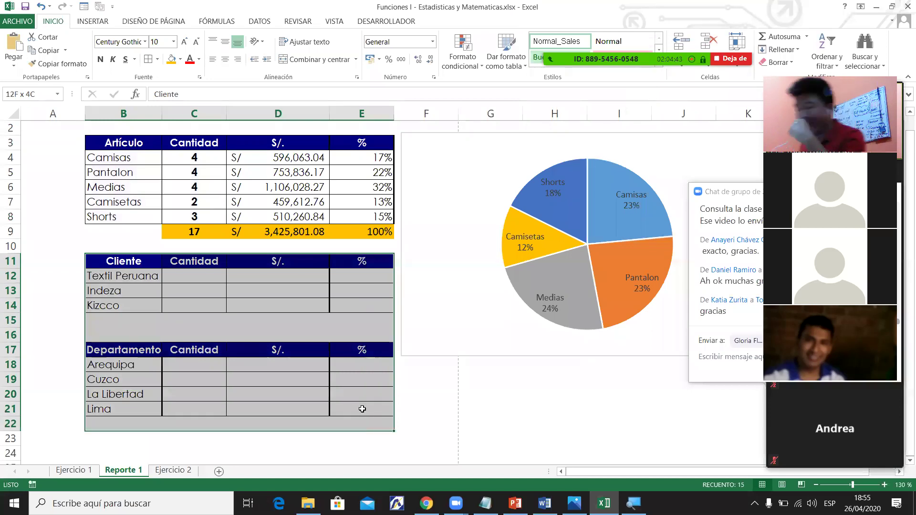
{"action": "left_click", "coordinate": [268, 187]}
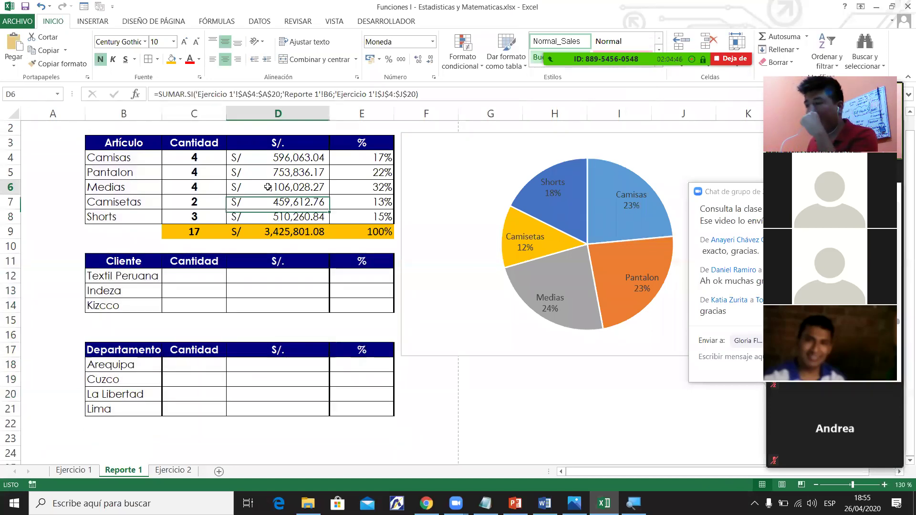
{"action": "left_click_drag", "start_coordinate": [104, 279], "coordinate": [324, 304]}
{"action": "left_click_drag", "start_coordinate": [119, 155], "coordinate": [129, 215]}
{"action": "left_click_drag", "start_coordinate": [124, 278], "coordinate": [124, 305]}
{"action": "left_click", "coordinate": [75, 472]}
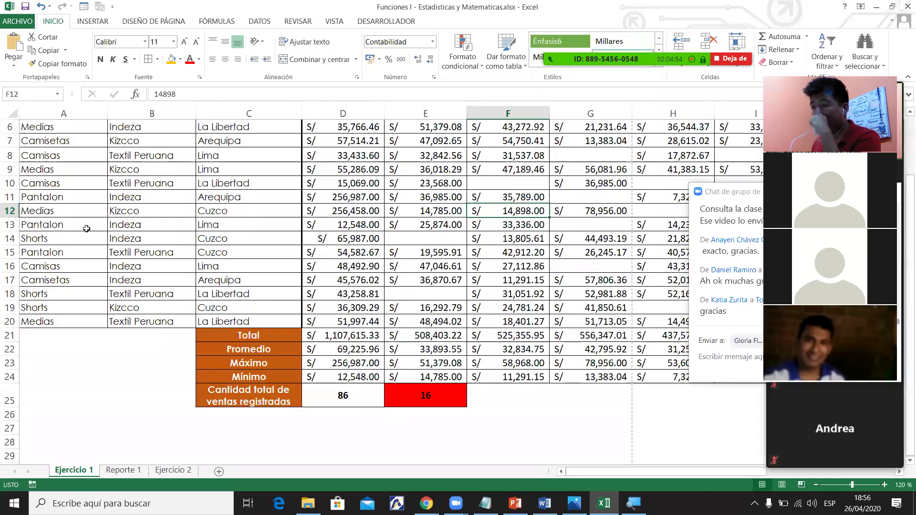
{"action": "left_click", "coordinate": [122, 470]}
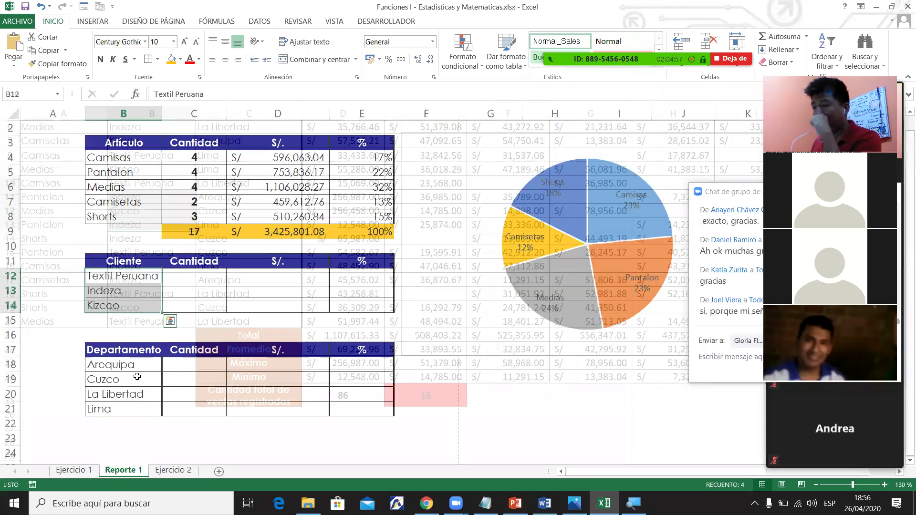
Select the Cliente and Departamento tables together, then switch to the Word syllabus.
{"action": "left_click_drag", "start_coordinate": [139, 378], "coordinate": [137, 405]}
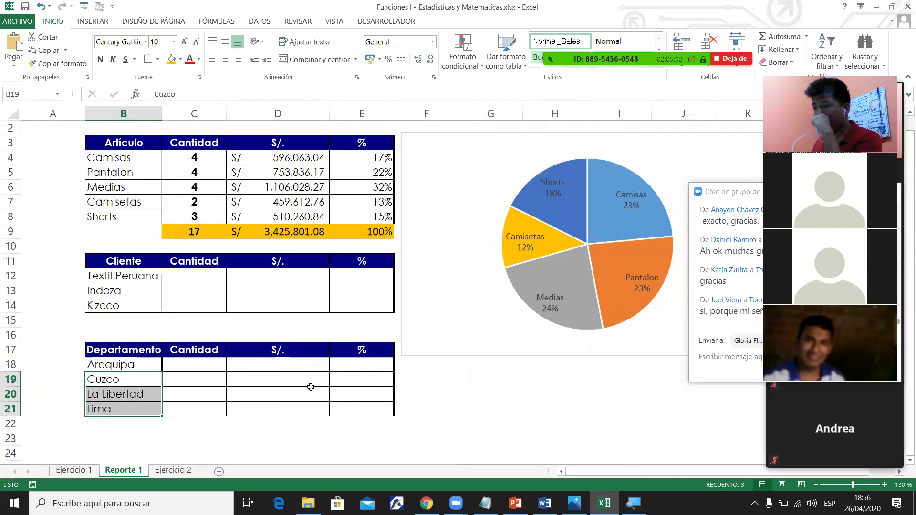
{"action": "key", "text": "ctrl+a"}
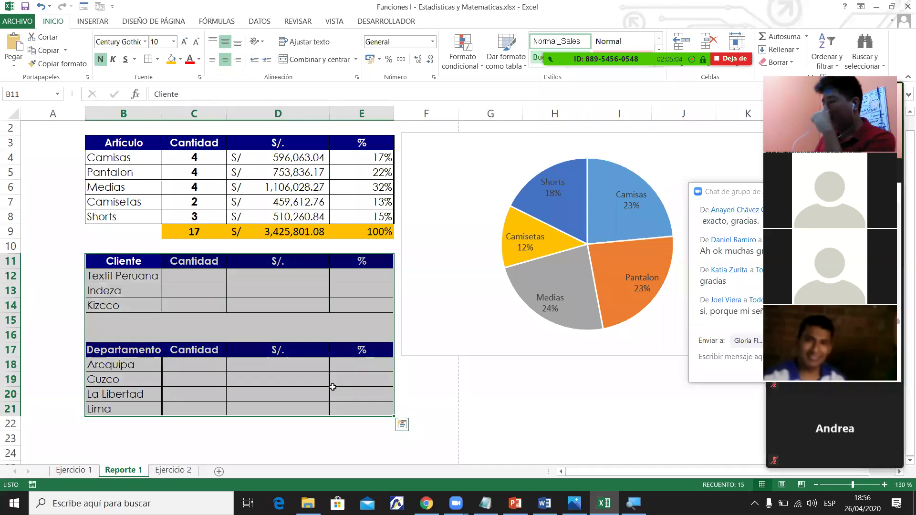
{"action": "left_click", "coordinate": [305, 361]}
{"action": "left_click_drag", "start_coordinate": [120, 266], "coordinate": [345, 408]}
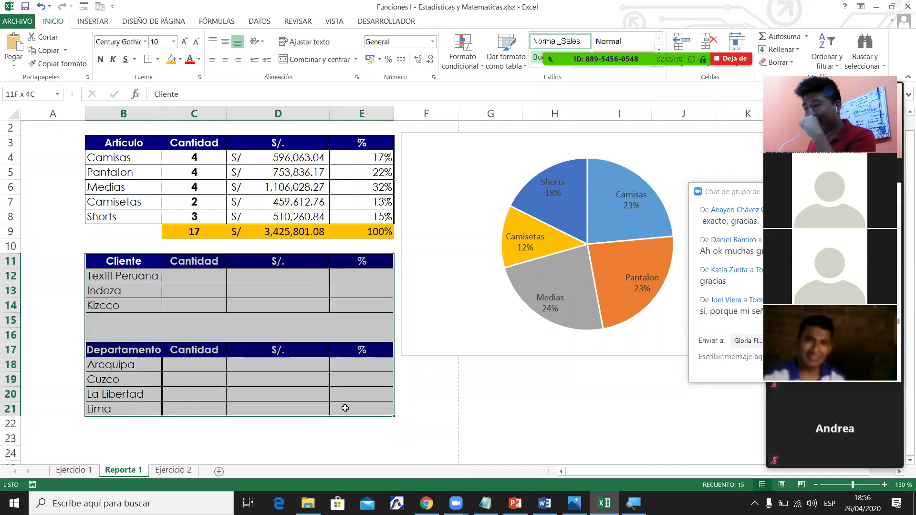
{"action": "left_click_drag", "start_coordinate": [345, 409], "coordinate": [345, 408]}
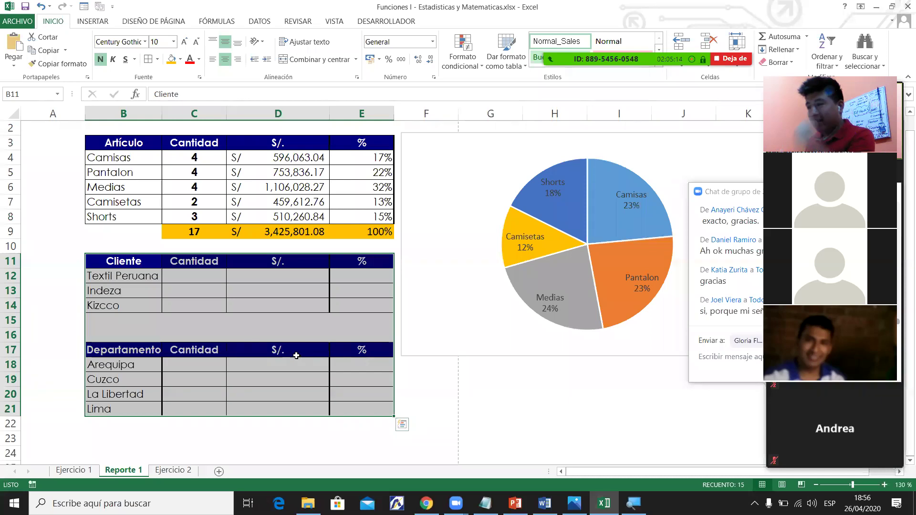
{"action": "left_click", "coordinate": [196, 299]}
{"action": "left_click_drag", "start_coordinate": [119, 262], "coordinate": [357, 411]}
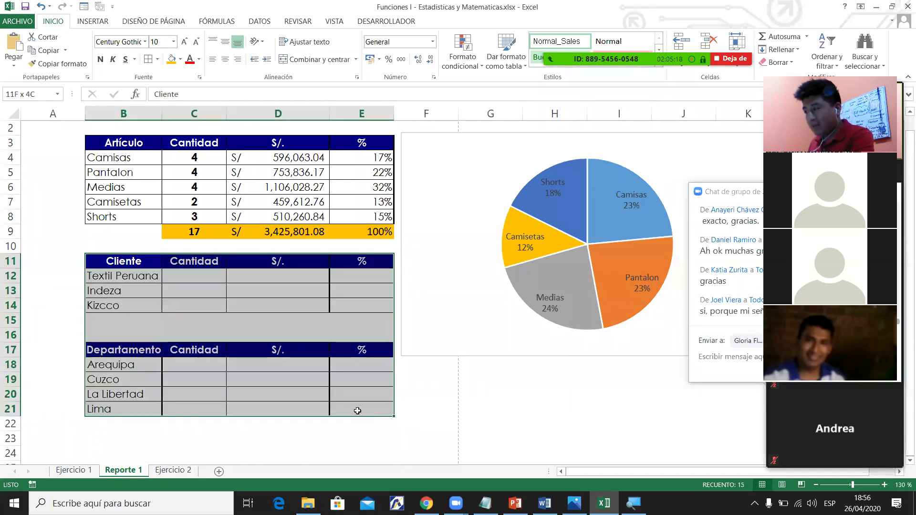
{"action": "left_click_drag", "start_coordinate": [357, 411], "coordinate": [357, 411]}
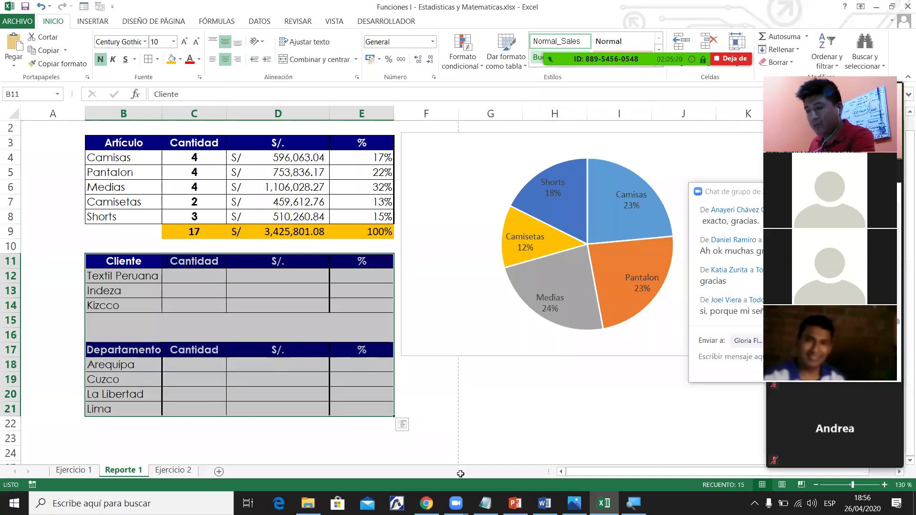
{"action": "key", "text": "alt+Tab"}
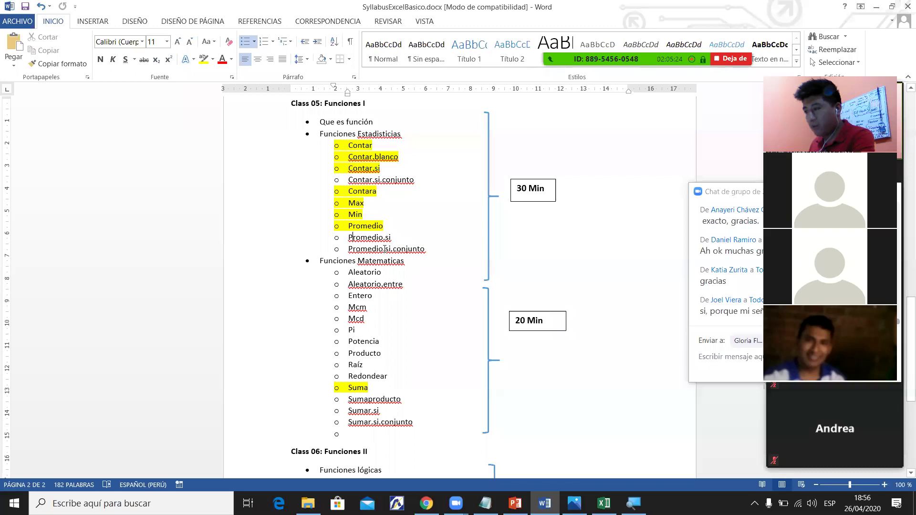
Highlight the Sumar.si syllabus line in yellow and check the meeting participants list.
{"action": "triple_click", "coordinate": [367, 409]}
{"action": "left_click", "coordinate": [200, 59]}
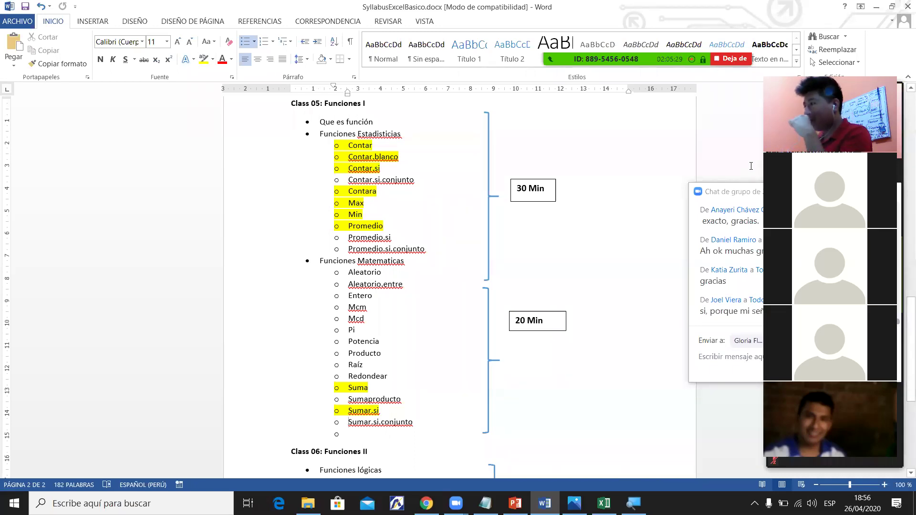
{"action": "key", "text": "alt+u"}
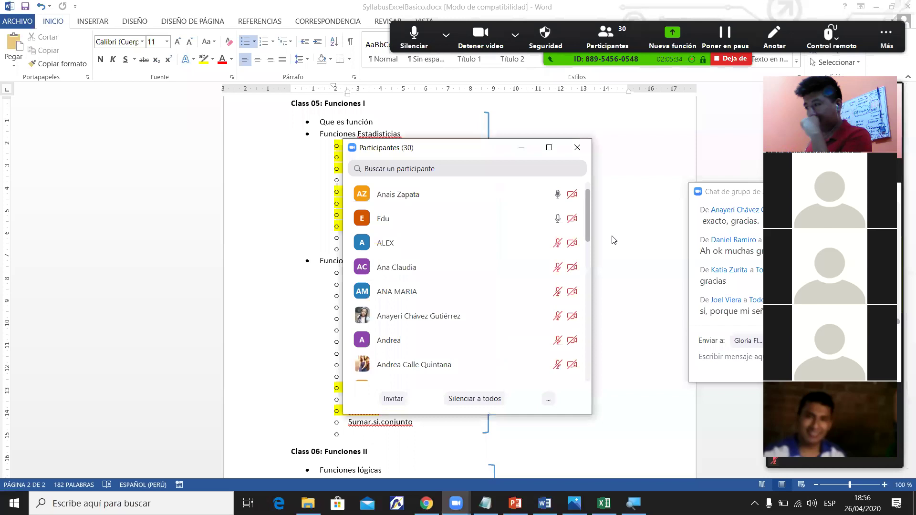
{"action": "key", "text": "Down"}
{"action": "key", "text": "Down"}
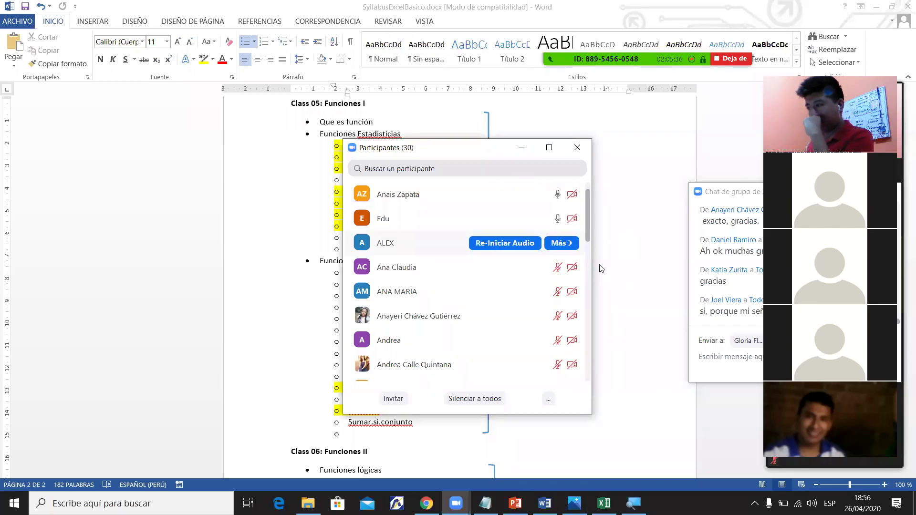
{"action": "key", "text": "Down"}
{"action": "key", "text": "Down"}
{"action": "key", "text": "Down"}
{"action": "key", "text": "Down"}
{"action": "key", "text": "Down"}
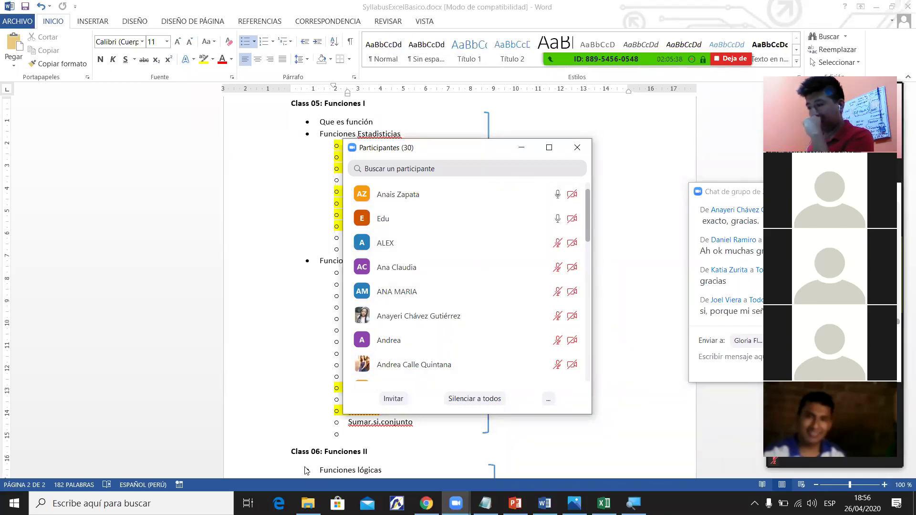
Return to the Excel workbook from the taskbar.
{"action": "left_click", "coordinate": [423, 471]}
{"action": "left_click", "coordinate": [426, 503]}
{"action": "left_click", "coordinate": [426, 504]}
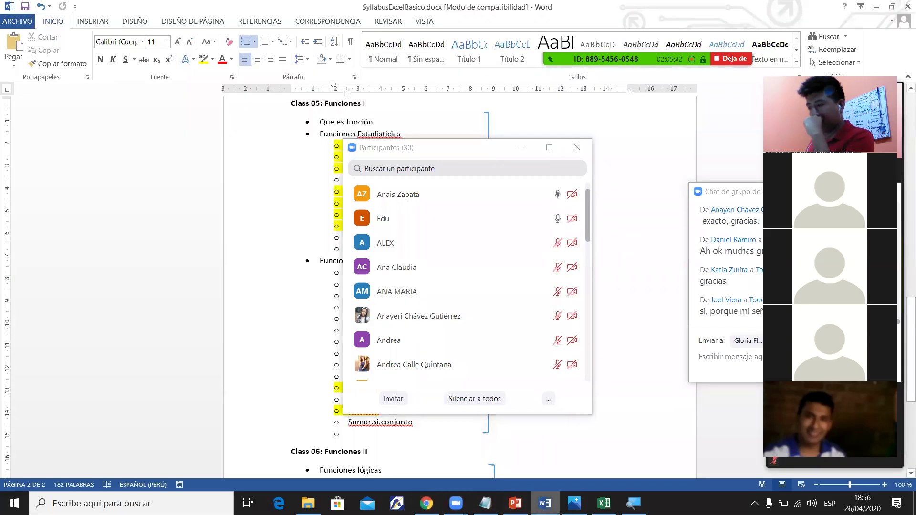
{"action": "left_click", "coordinate": [604, 503]}
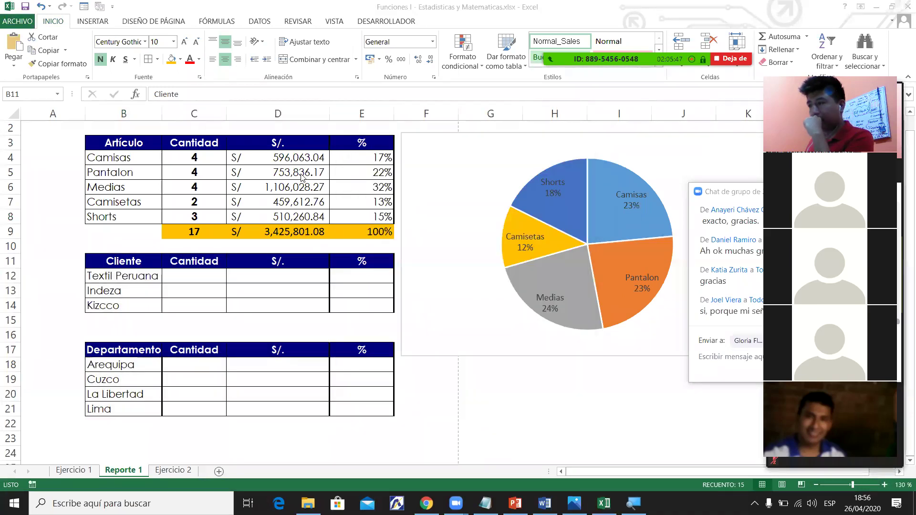
{"action": "left_click", "coordinate": [75, 472]}
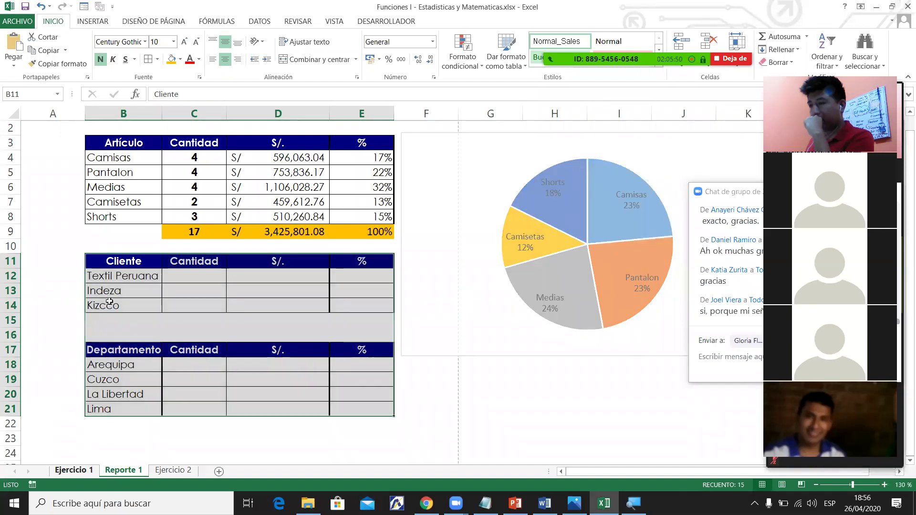
{"action": "key", "text": "Left"}
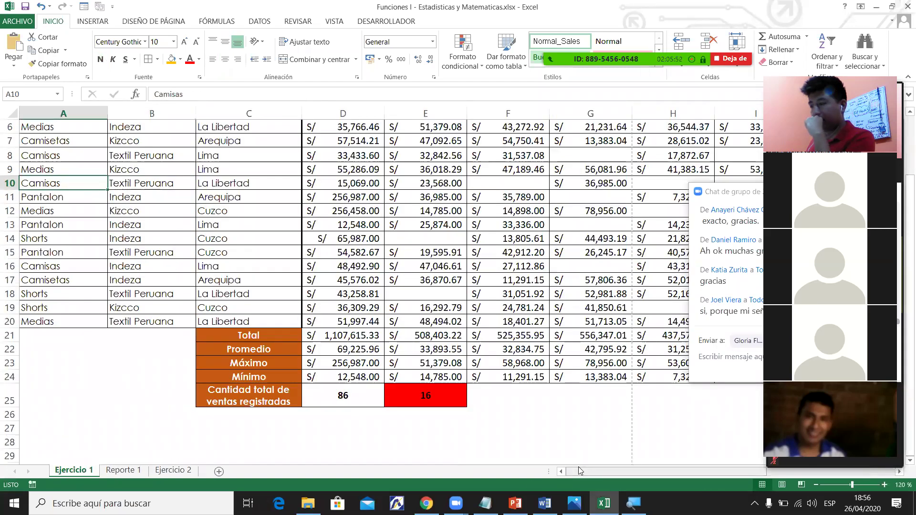
{"action": "scroll", "coordinate": [902, 291], "scroll_direction": "up", "scroll_amount": 2}
{"action": "left_click_drag", "start_coordinate": [59, 180], "coordinate": [75, 382]}
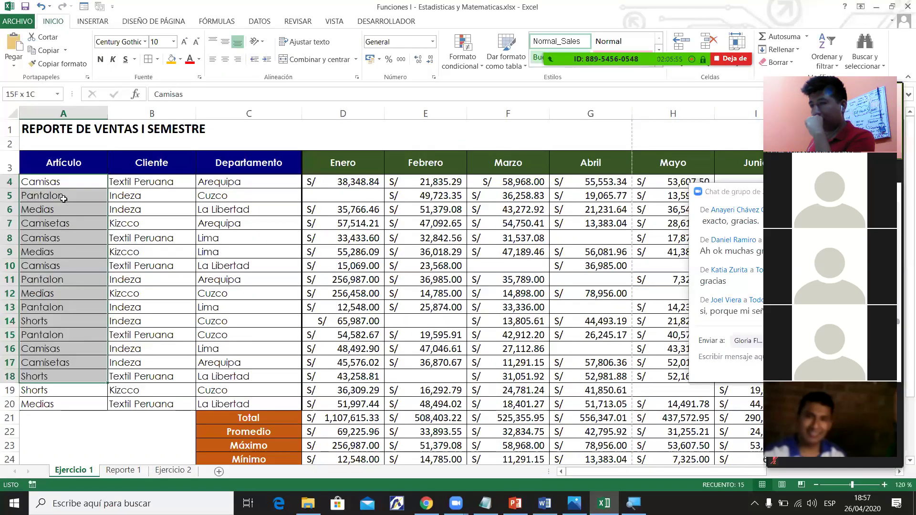
{"action": "left_click", "coordinate": [277, 410]}
{"action": "left_click", "coordinate": [140, 470]}
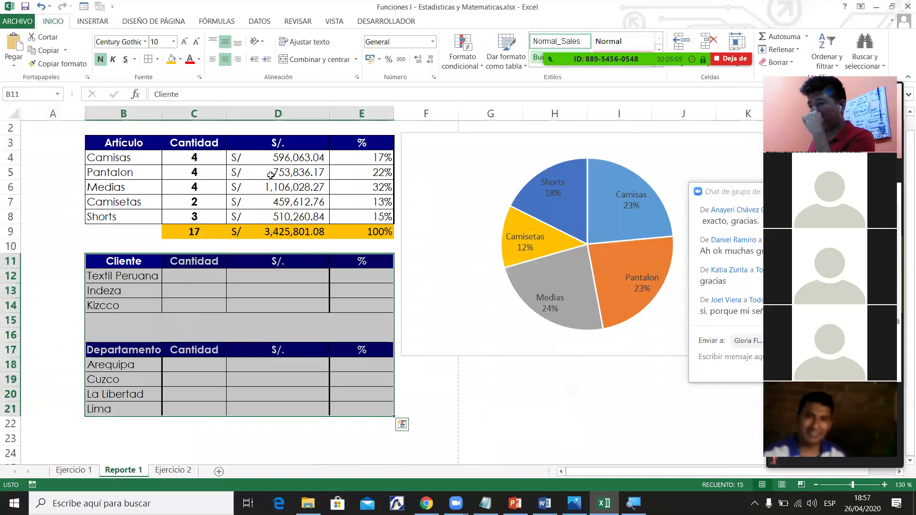
{"action": "left_click", "coordinate": [209, 157]}
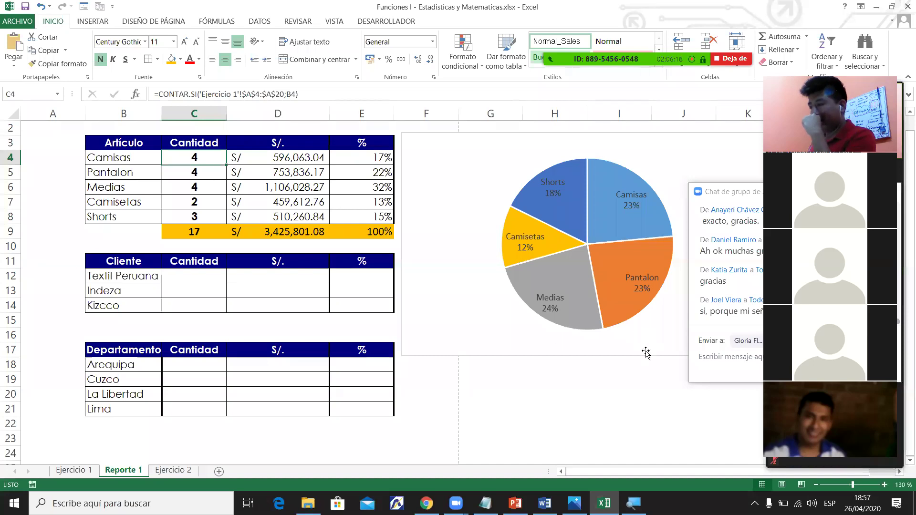
Zoom the sheet to 150% and reselect the Camisas count cell C4.
{"action": "left_click", "coordinate": [885, 484]}
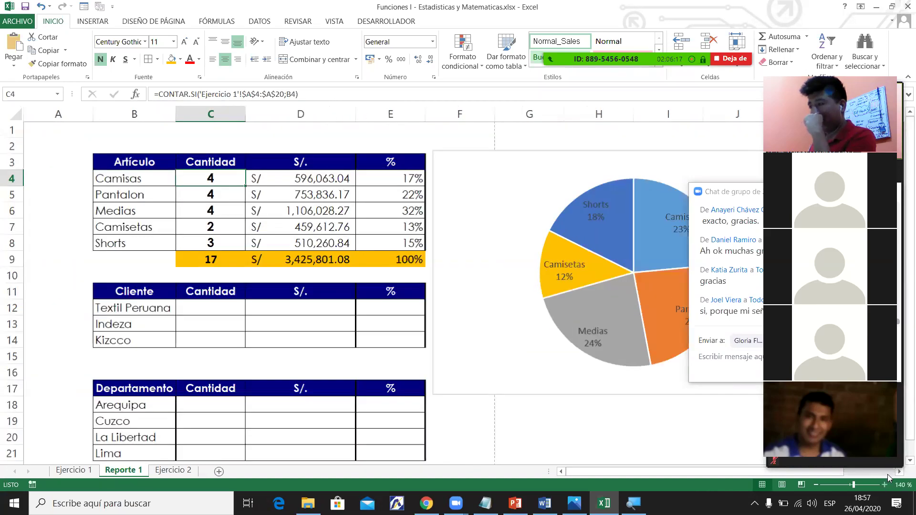
{"action": "left_click", "coordinate": [886, 483]}
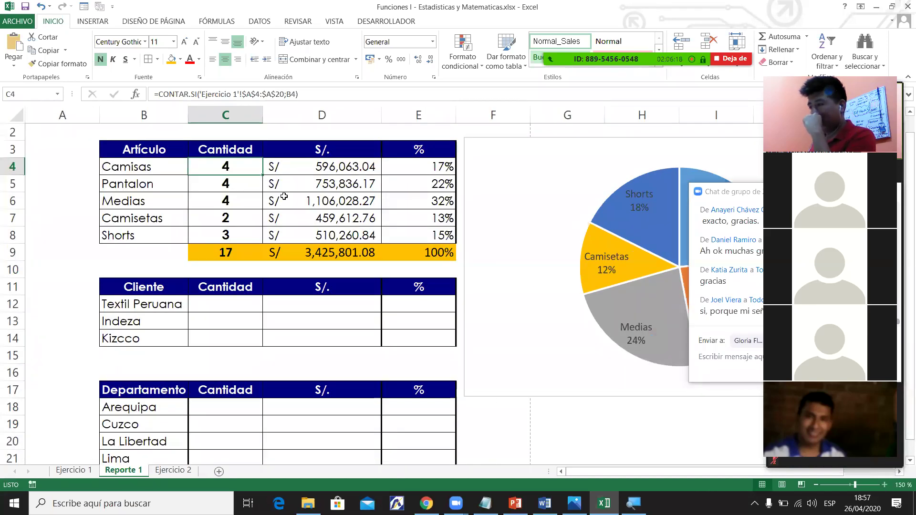
{"action": "scroll", "coordinate": [284, 197], "scroll_direction": "up", "scroll_amount": 1}
{"action": "left_click", "coordinate": [284, 197]}
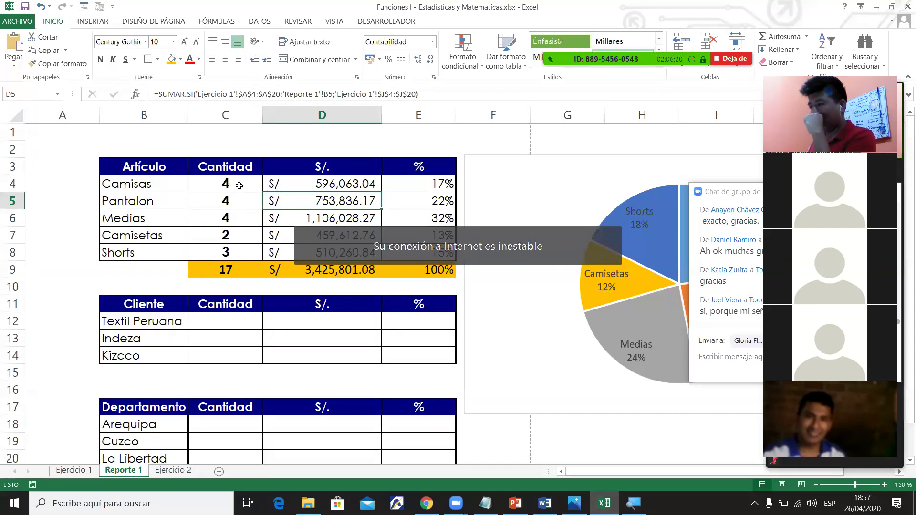
{"action": "left_click", "coordinate": [221, 179]}
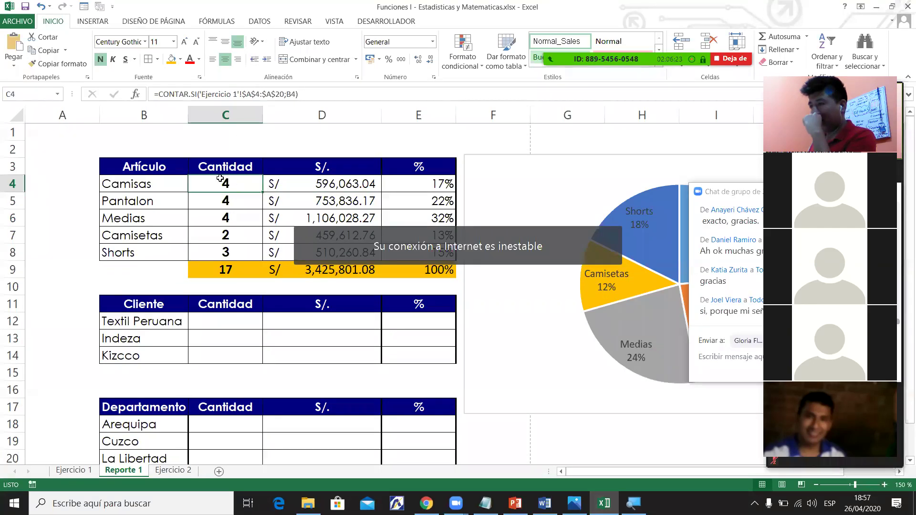
{"action": "left_click", "coordinate": [12, 185]}
{"action": "left_click", "coordinate": [241, 187]}
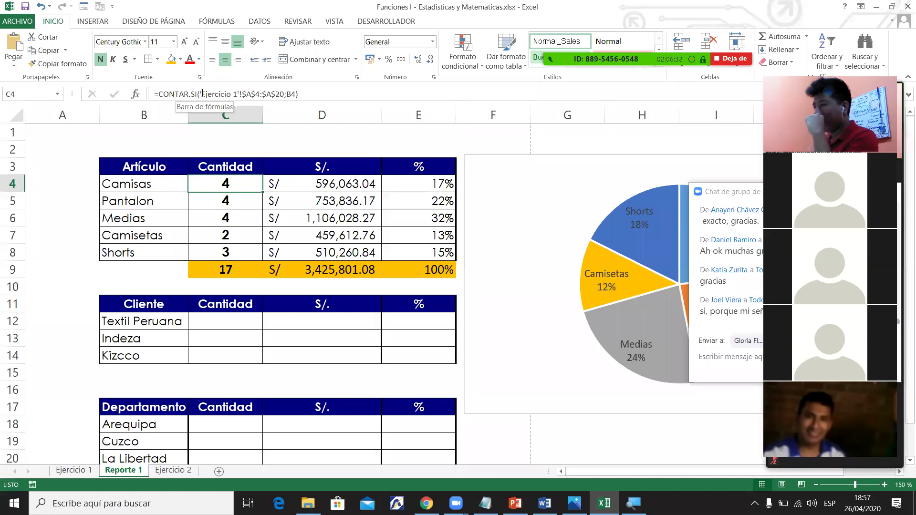
Highlight the 'Ejercicio 1'!A4:A20 range in C4's CONTAR.SI formula and commit the edit.
{"action": "left_click", "coordinate": [251, 94]}
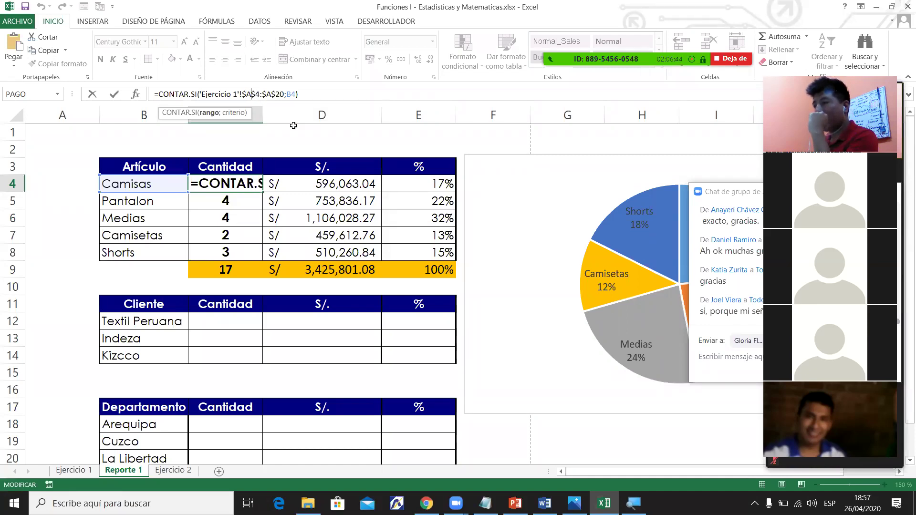
{"action": "left_click", "coordinate": [251, 94]}
{"action": "left_click_drag", "start_coordinate": [277, 94], "coordinate": [243, 92]}
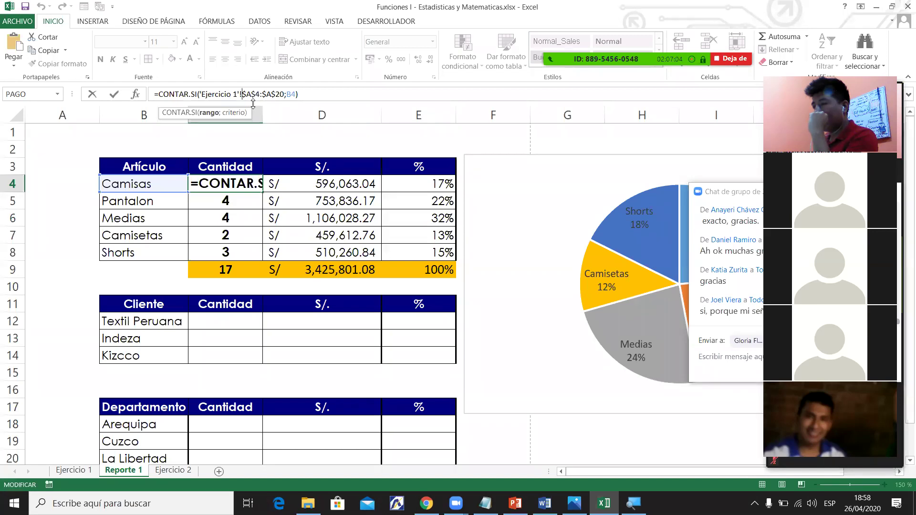
{"action": "key", "text": "ctrl+Return"}
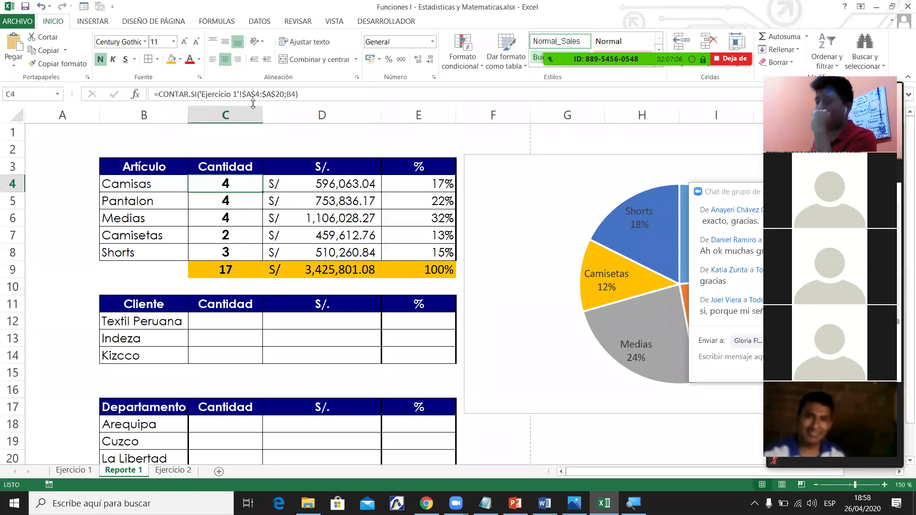
{"action": "left_click", "coordinate": [74, 470]}
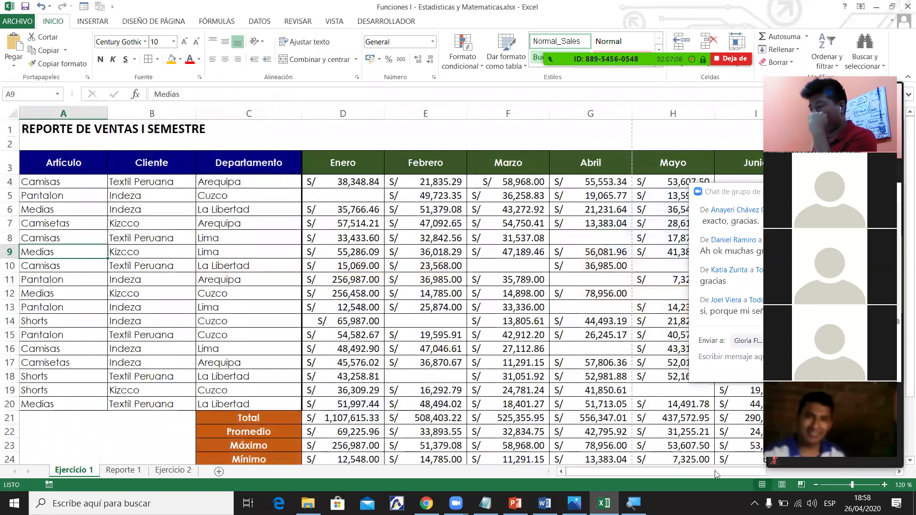
{"action": "scroll", "coordinate": [903, 228], "scroll_direction": "down", "scroll_amount": 1}
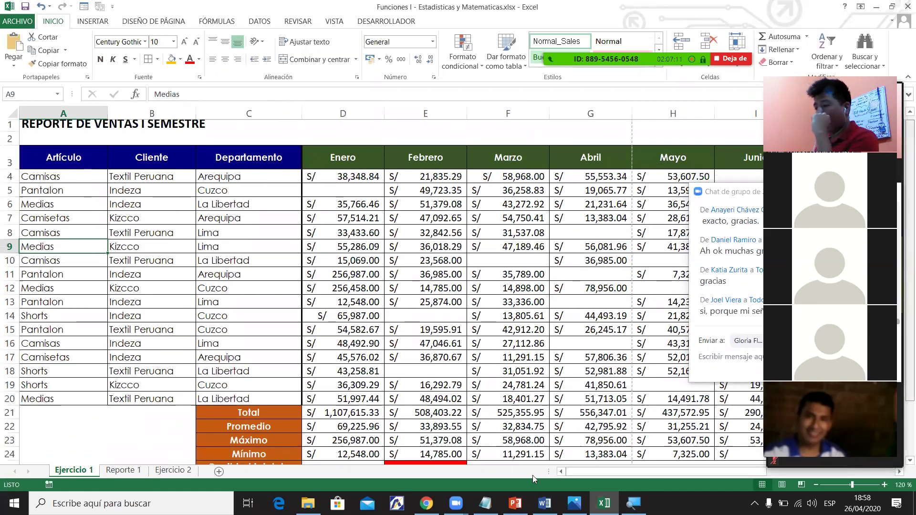
{"action": "scroll", "coordinate": [52, 326], "scroll_direction": "up", "scroll_amount": 1}
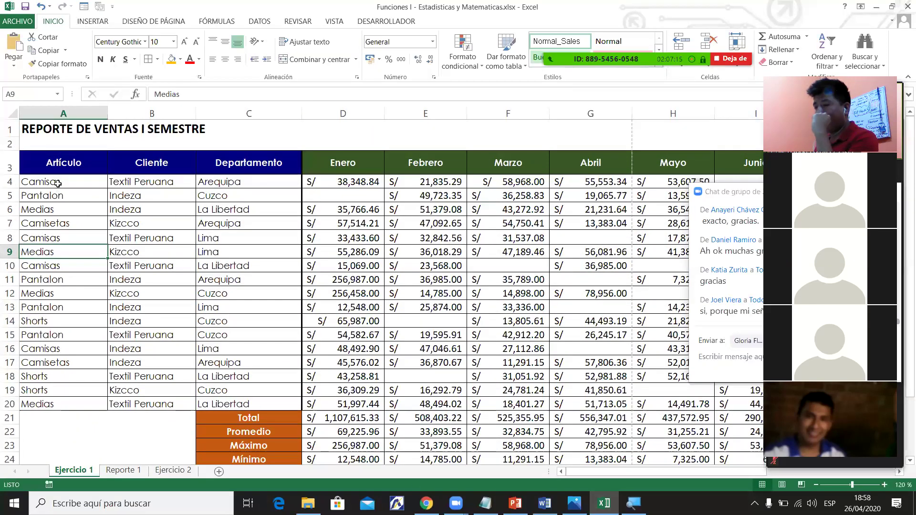
{"action": "left_click_drag", "start_coordinate": [52, 182], "coordinate": [72, 398]}
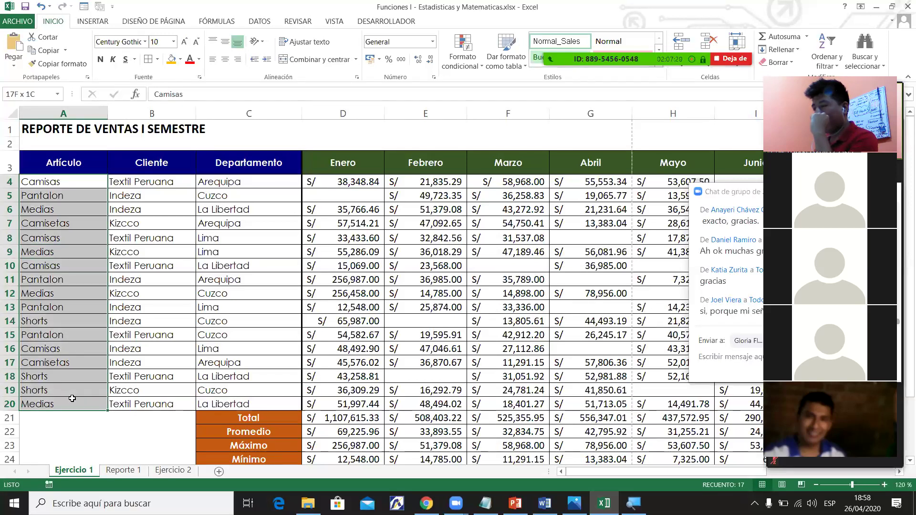
{"action": "left_click_drag", "start_coordinate": [72, 398], "coordinate": [63, 310]}
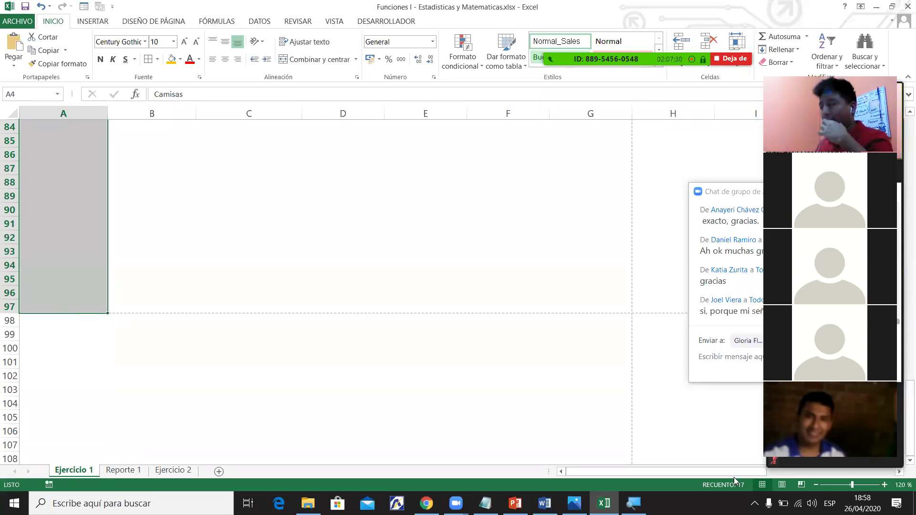
{"action": "left_click_drag", "start_coordinate": [905, 427], "coordinate": [902, 119]}
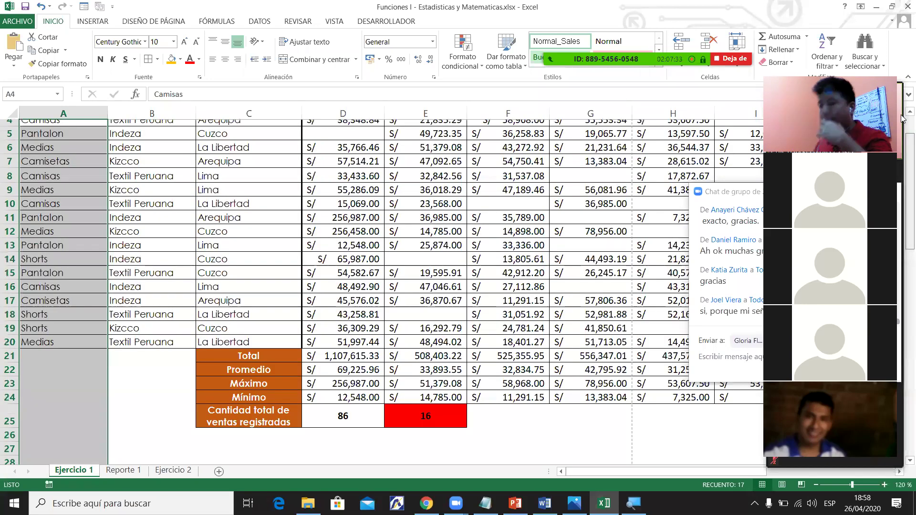
{"action": "scroll", "coordinate": [55, 177], "scroll_direction": "up", "scroll_amount": 1}
{"action": "left_click", "coordinate": [55, 181]}
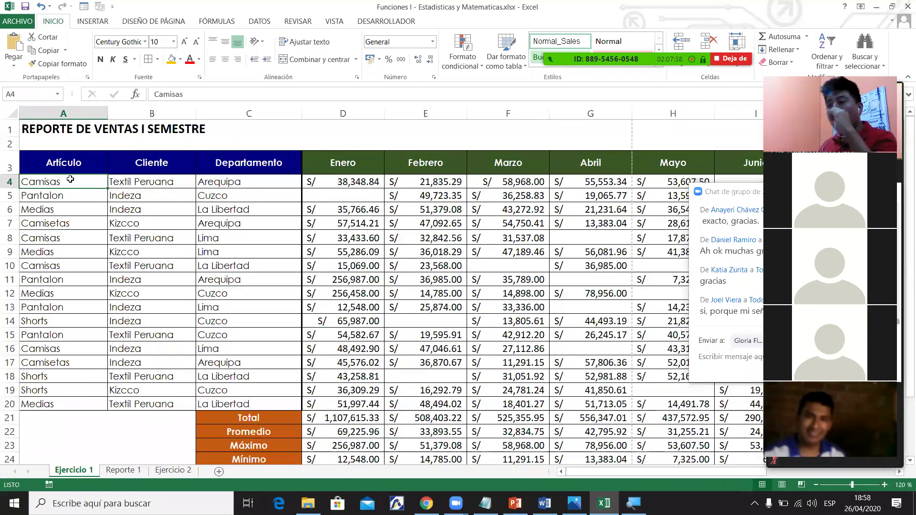
{"action": "left_click", "coordinate": [91, 407], "text": "shift"}
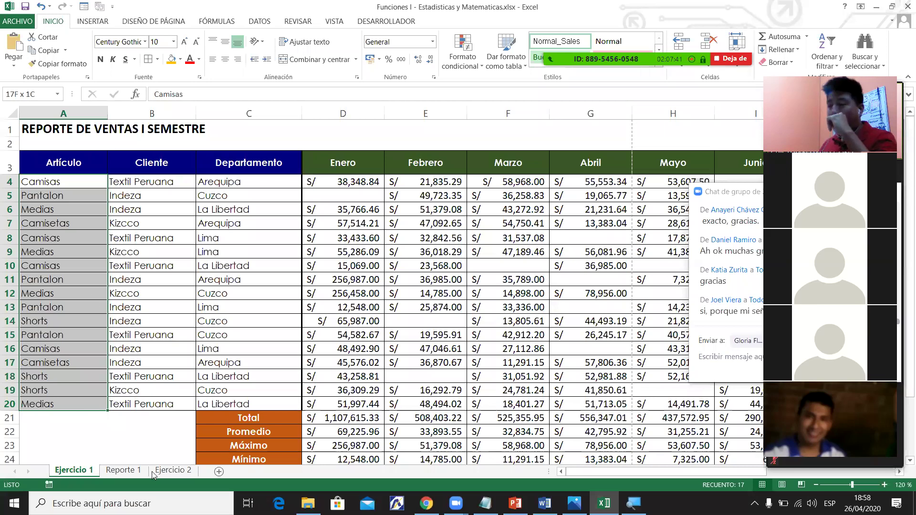
{"action": "left_click", "coordinate": [123, 471]}
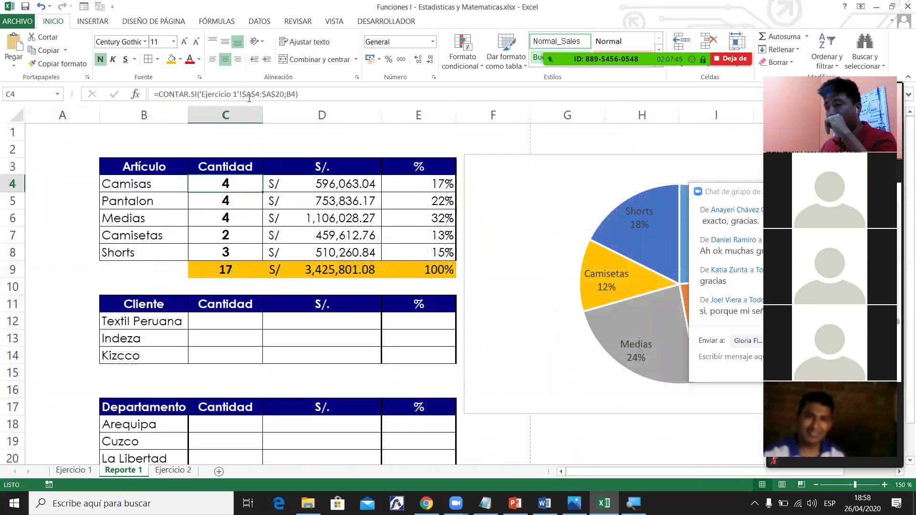
{"action": "left_click", "coordinate": [252, 93]}
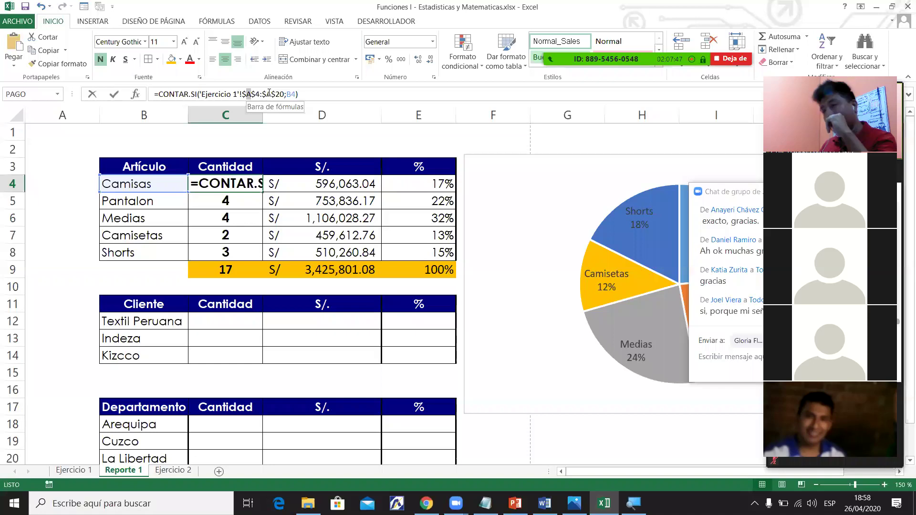
{"action": "key", "text": "Escape"}
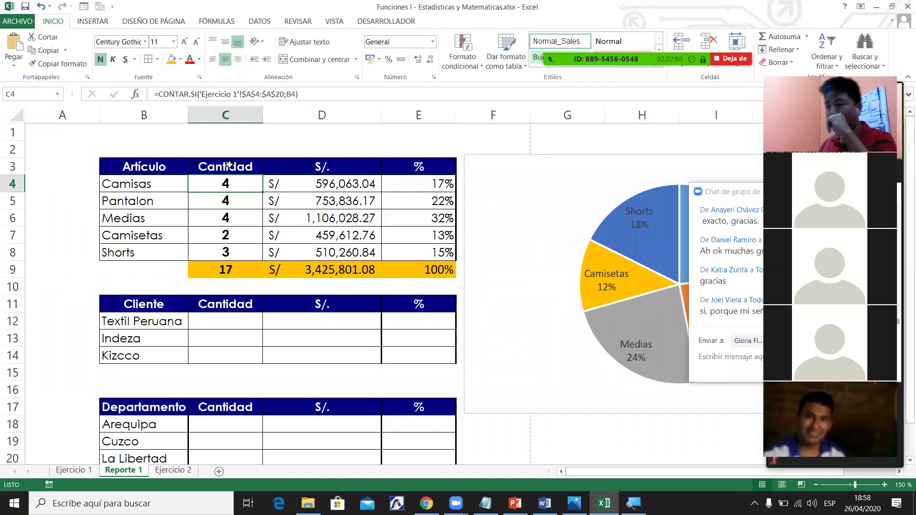
{"action": "left_click", "coordinate": [65, 470]}
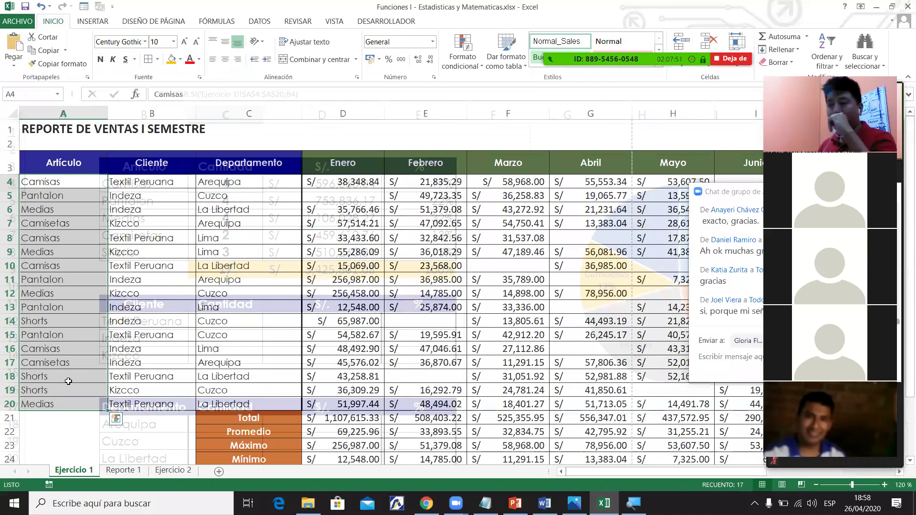
{"action": "left_click_drag", "start_coordinate": [69, 397], "coordinate": [67, 400]}
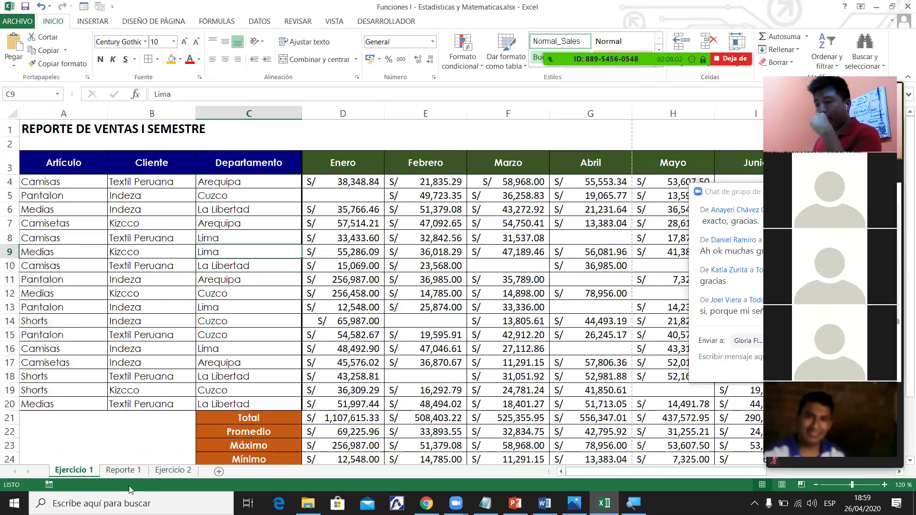
{"action": "left_click", "coordinate": [123, 471]}
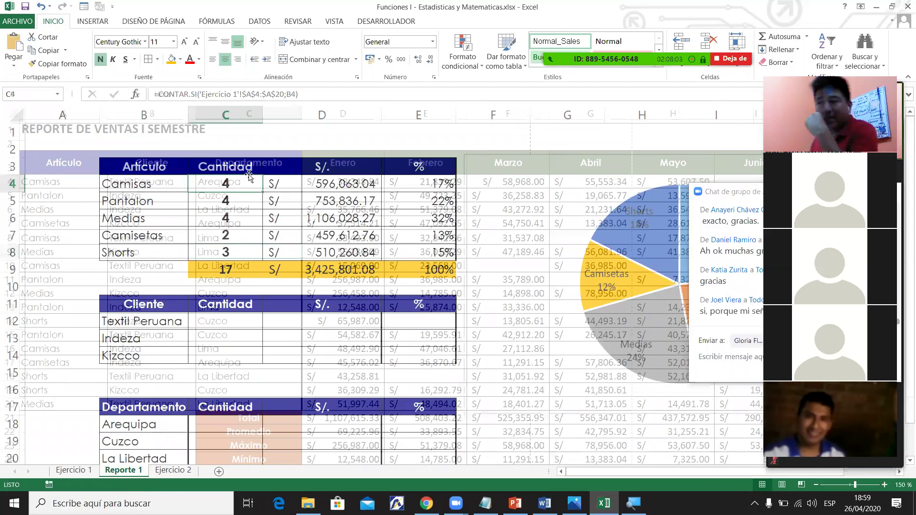
{"action": "left_click_drag", "start_coordinate": [246, 94], "coordinate": [282, 93]}
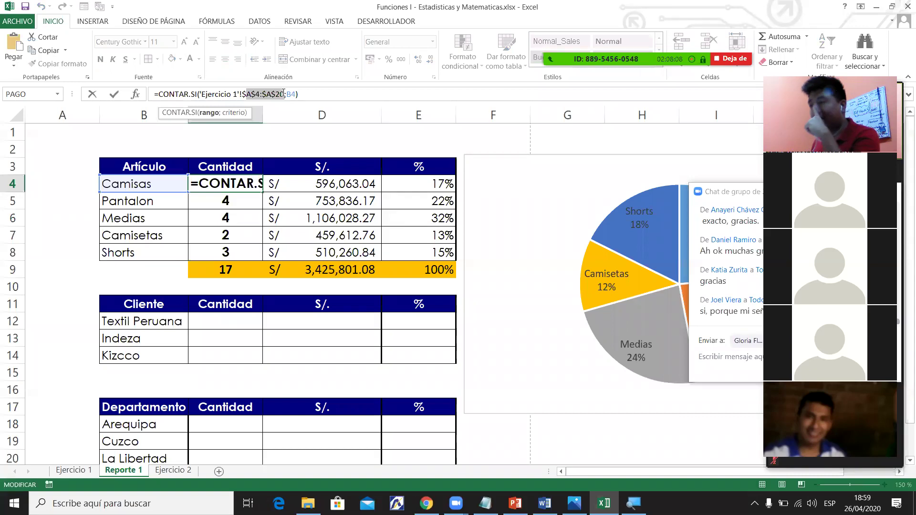
{"action": "left_click", "coordinate": [74, 470]}
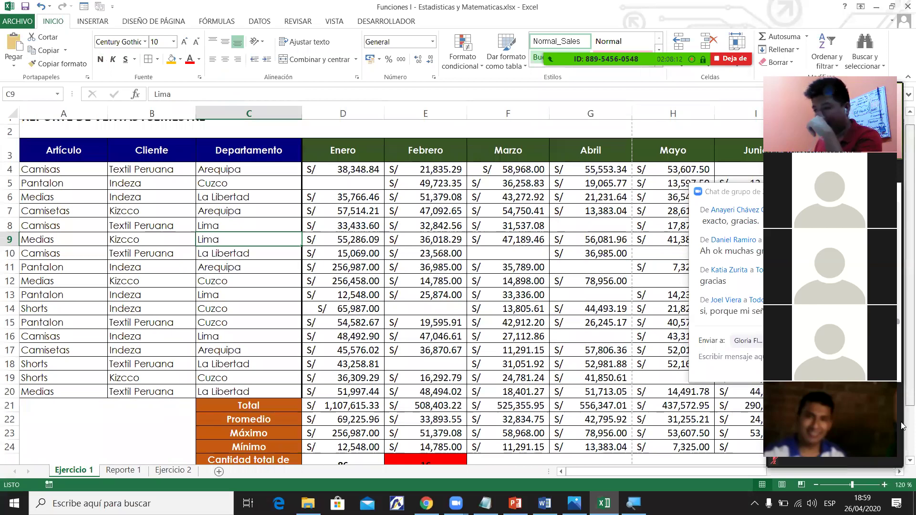
{"action": "scroll", "coordinate": [903, 426], "scroll_direction": "down", "scroll_amount": 4}
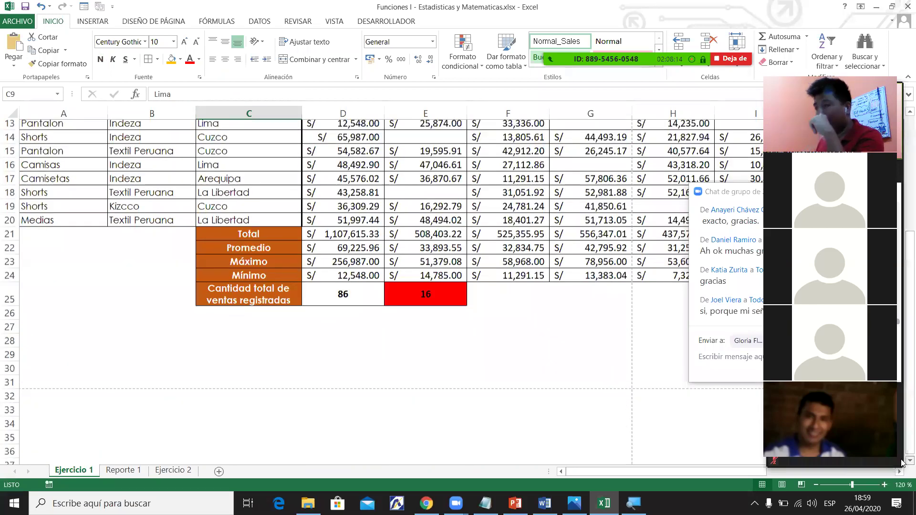
{"action": "scroll", "coordinate": [902, 463], "scroll_direction": "down", "scroll_amount": 7}
{"action": "scroll", "coordinate": [902, 367], "scroll_direction": "up", "scroll_amount": 7}
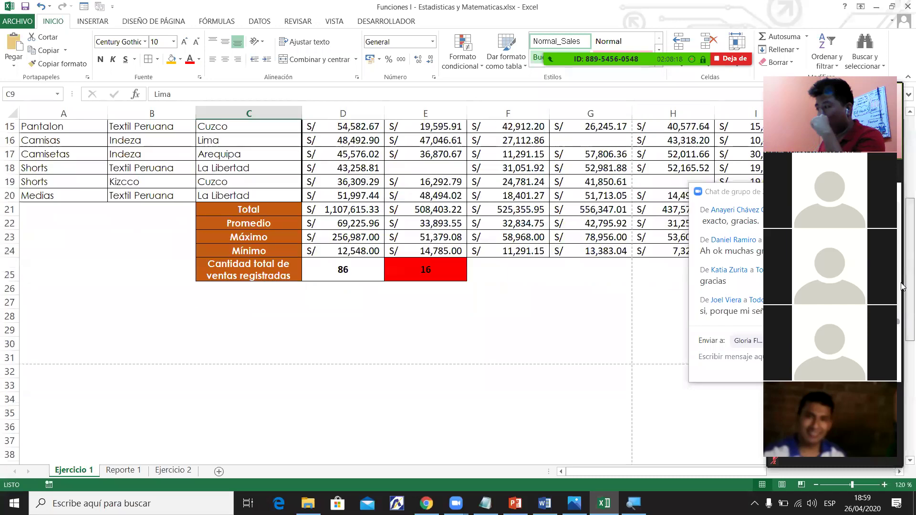
{"action": "scroll", "coordinate": [902, 191], "scroll_direction": "up", "scroll_amount": 4}
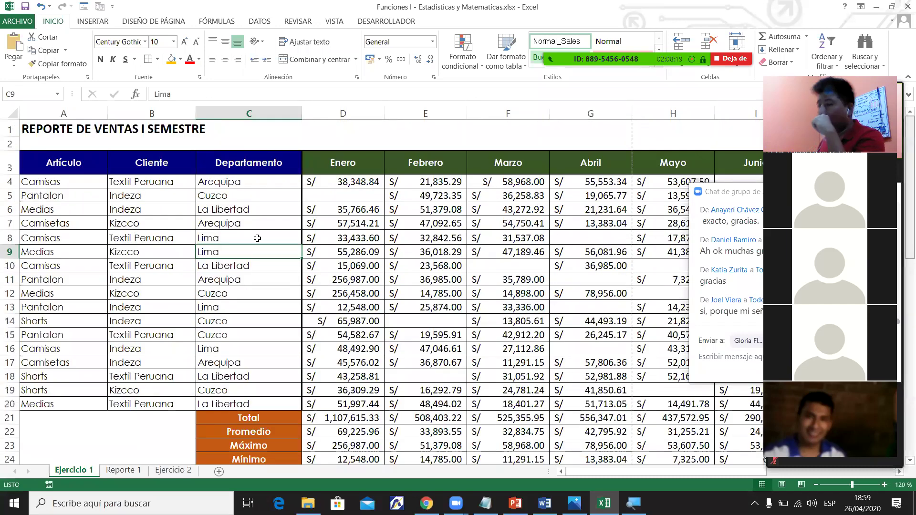
{"action": "key", "text": "ctrl+Page_Down"}
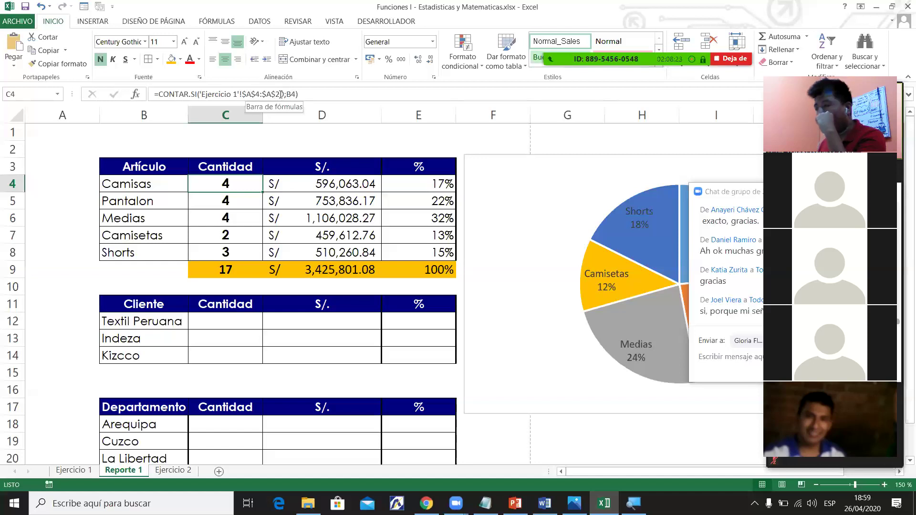
{"action": "left_click", "coordinate": [281, 94]}
{"action": "key", "text": "Escape"}
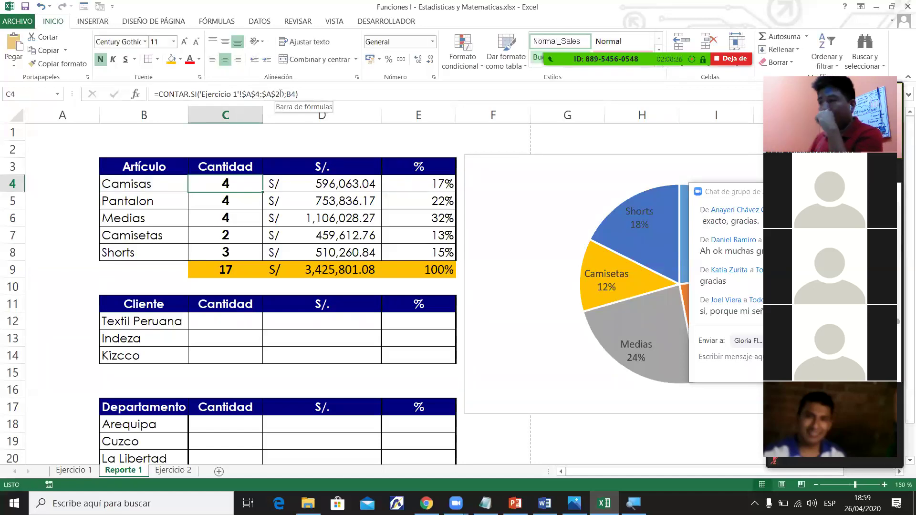
{"action": "left_click", "coordinate": [83, 473]}
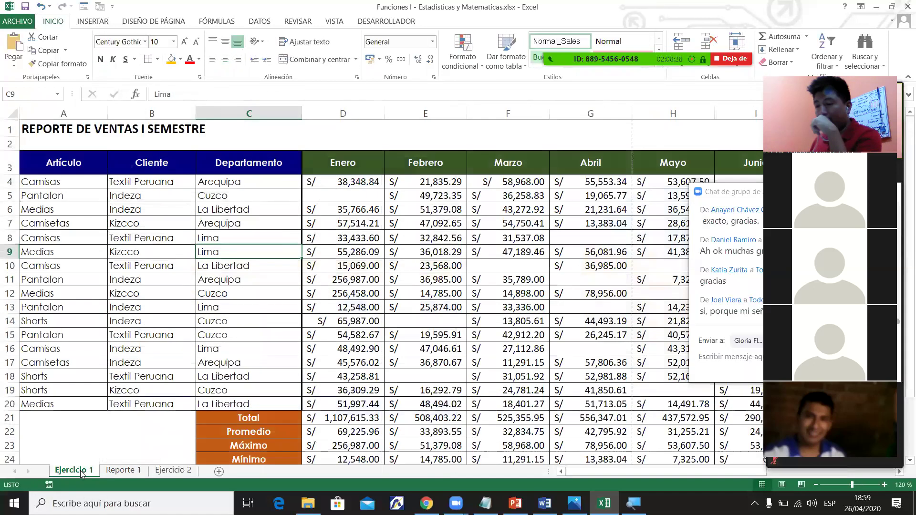
Try different selections of the article, client and department columns on Ejercicio 1.
{"action": "left_click", "coordinate": [66, 111]}
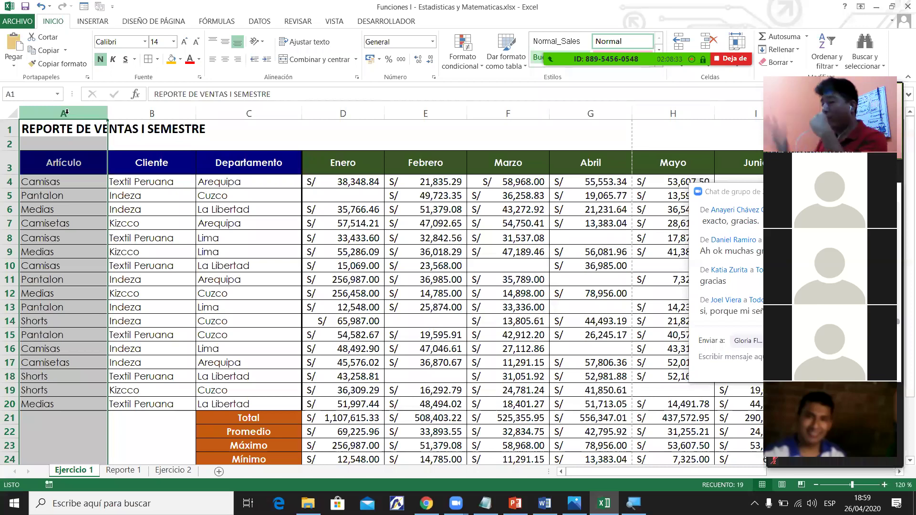
{"action": "left_click", "coordinate": [78, 210]}
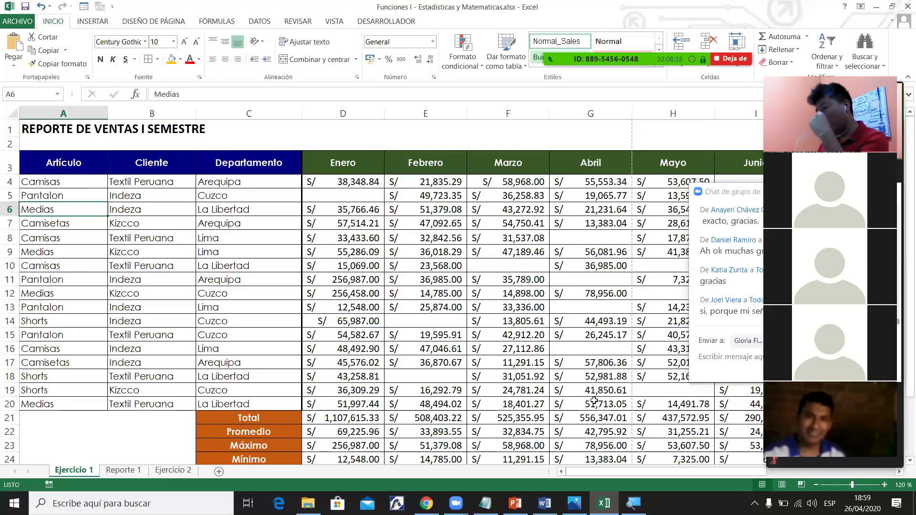
{"action": "left_click", "coordinate": [653, 377], "text": "shift"}
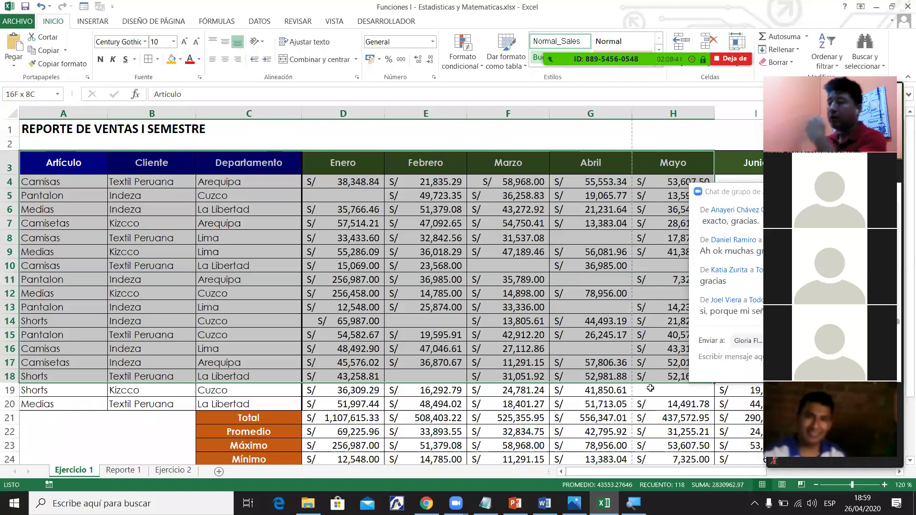
{"action": "left_click", "coordinate": [170, 241]}
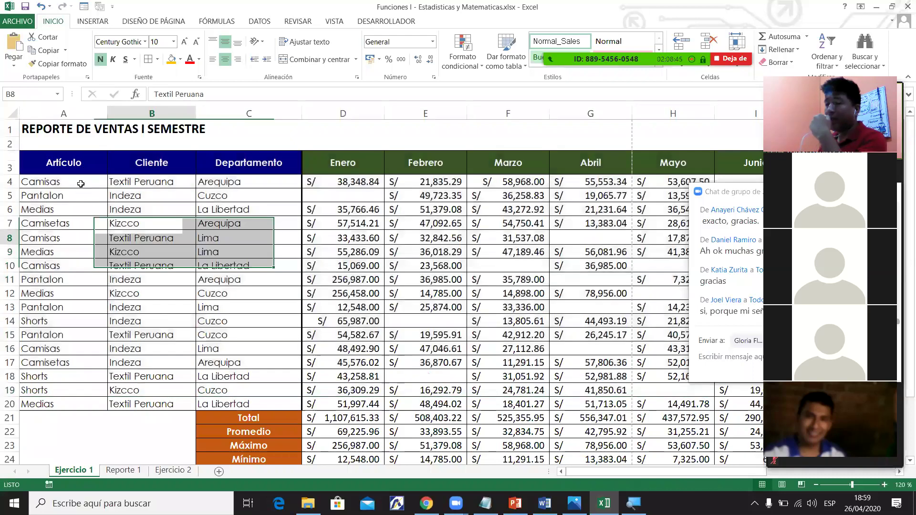
{"action": "left_click", "coordinate": [82, 181]}
{"action": "left_click", "coordinate": [84, 408], "text": "shift"}
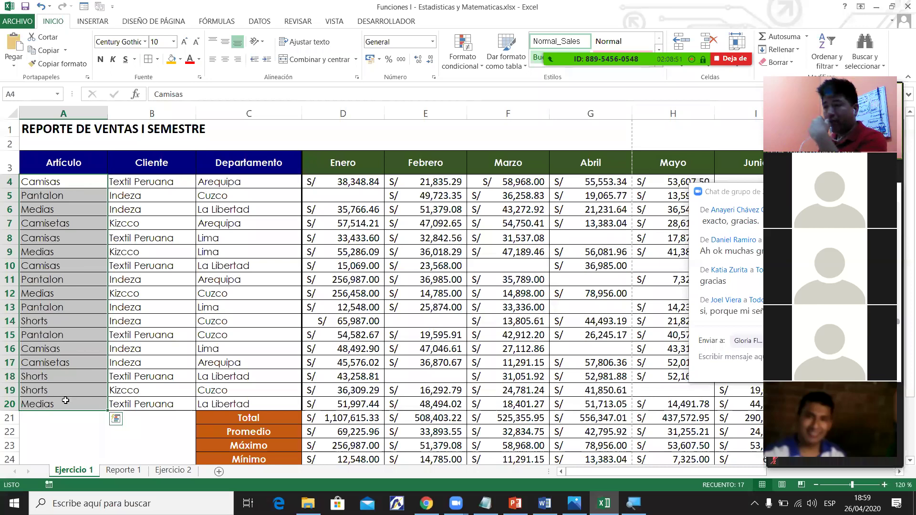
{"action": "left_click", "coordinate": [115, 337]}
{"action": "left_click_drag", "start_coordinate": [68, 164], "coordinate": [276, 403]}
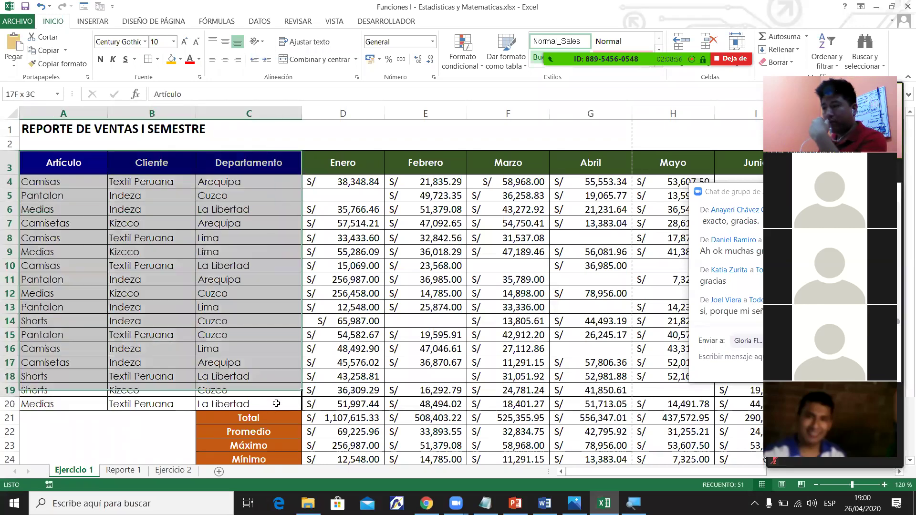
{"action": "left_click", "coordinate": [213, 288]}
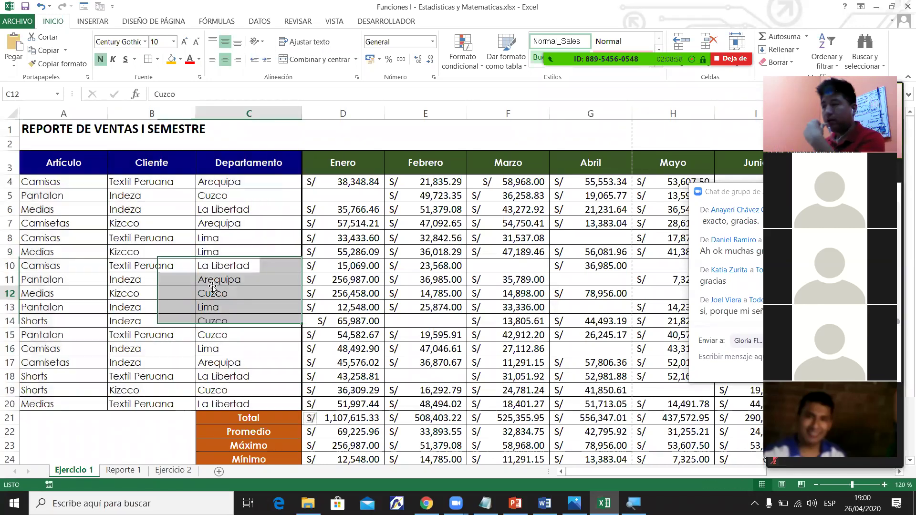
{"action": "left_click_drag", "start_coordinate": [51, 162], "coordinate": [261, 403]}
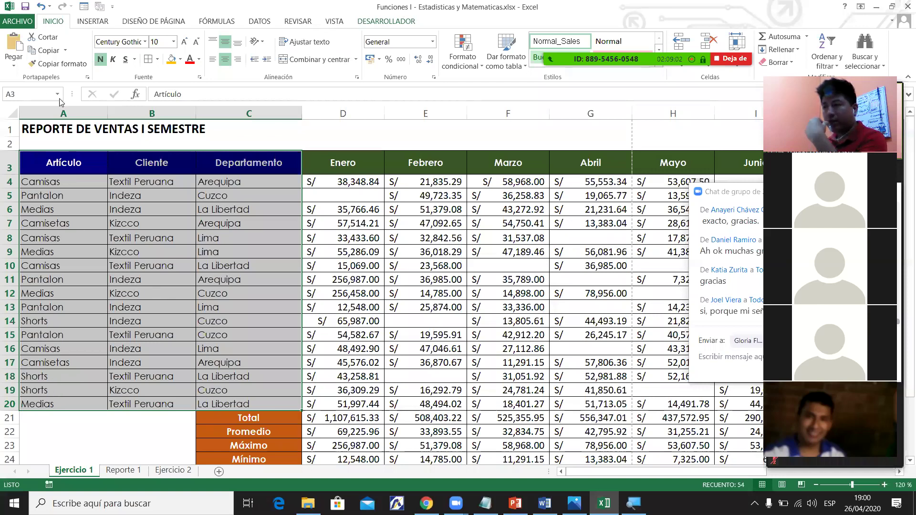
Name the selected article cells 'articulos' in the Name Box and reselect the list to confirm.
{"action": "left_click", "coordinate": [19, 95]}
{"action": "type", "text": "artiulo"}
{"action": "key", "text": "BackSpace"}
{"action": "key", "text": "BackSpace"}
{"action": "key", "text": "BackSpace"}
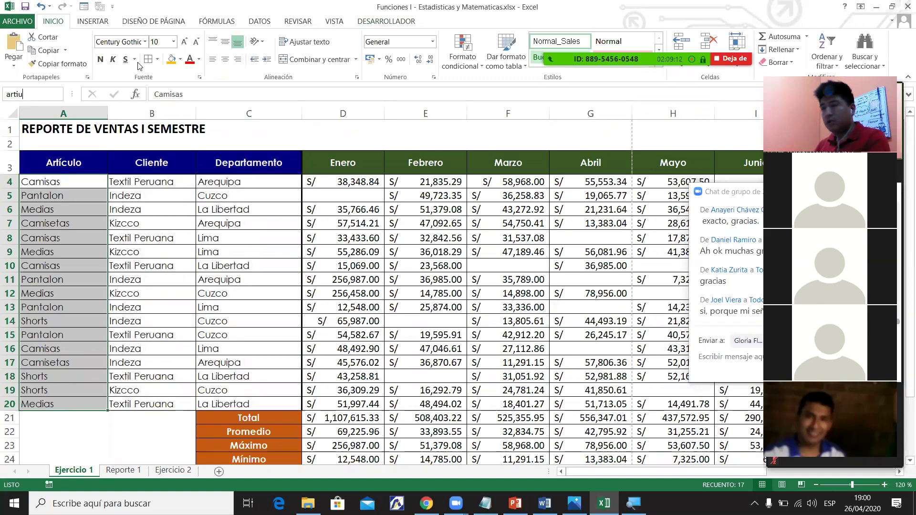
{"action": "type", "text": "culos"}
{"action": "key", "text": "Return"}
{"action": "left_click", "coordinate": [231, 266]}
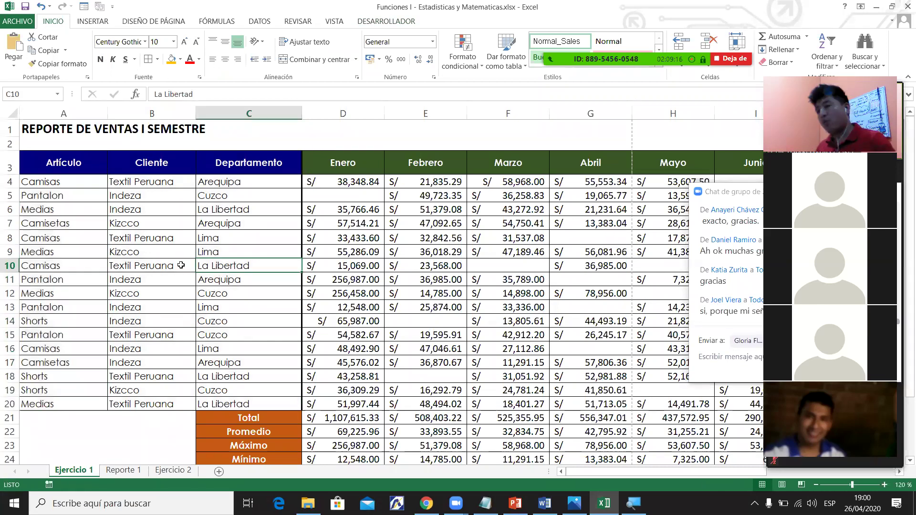
{"action": "left_click", "coordinate": [82, 194]}
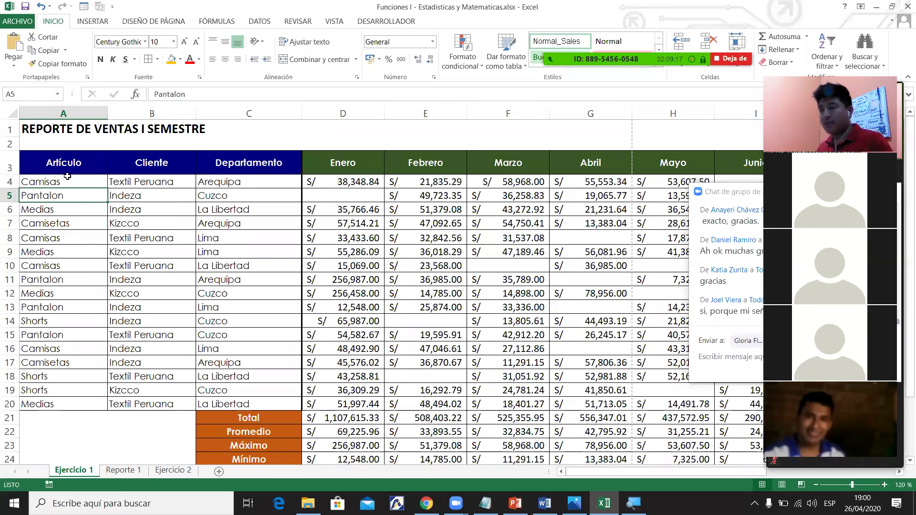
{"action": "left_click_drag", "start_coordinate": [63, 181], "coordinate": [64, 404]}
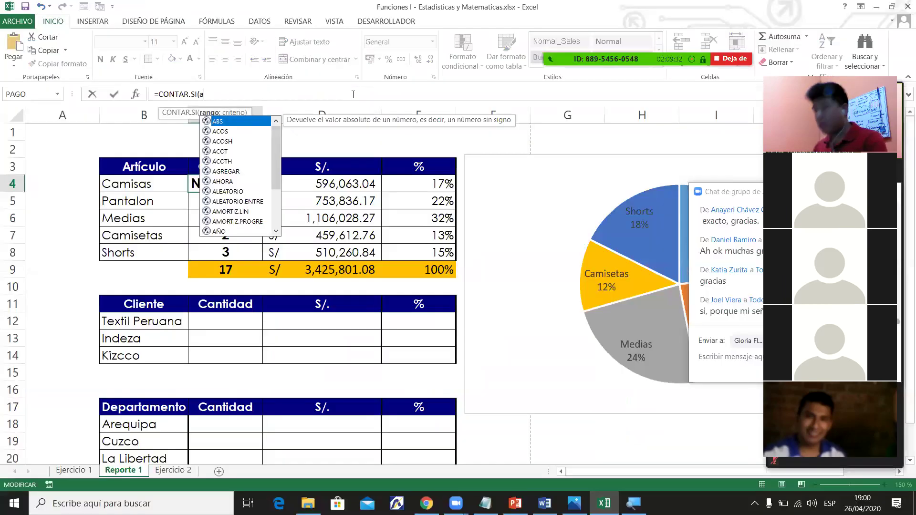
Complete =CONTAR.SI(articulos;B4) in C4 so it counts 4 Camisas.
{"action": "type", "text": "r"}
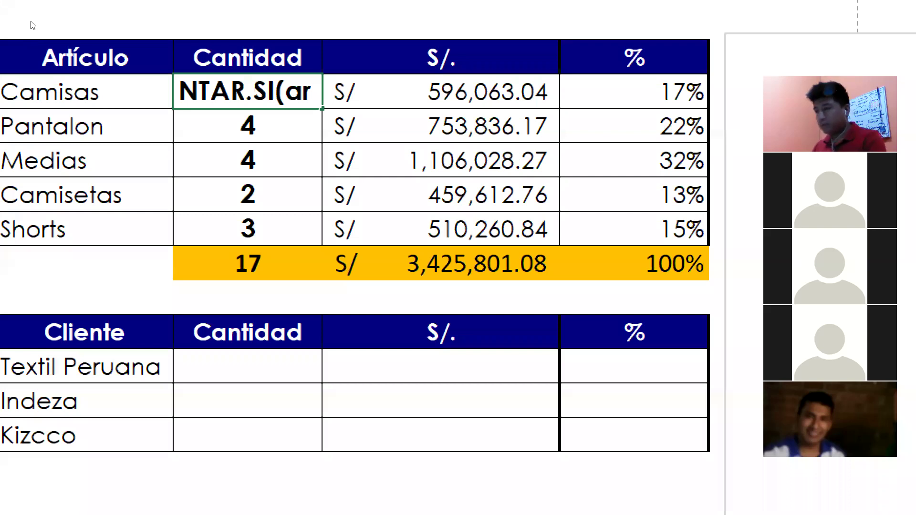
{"action": "key", "text": "BackSpace"}
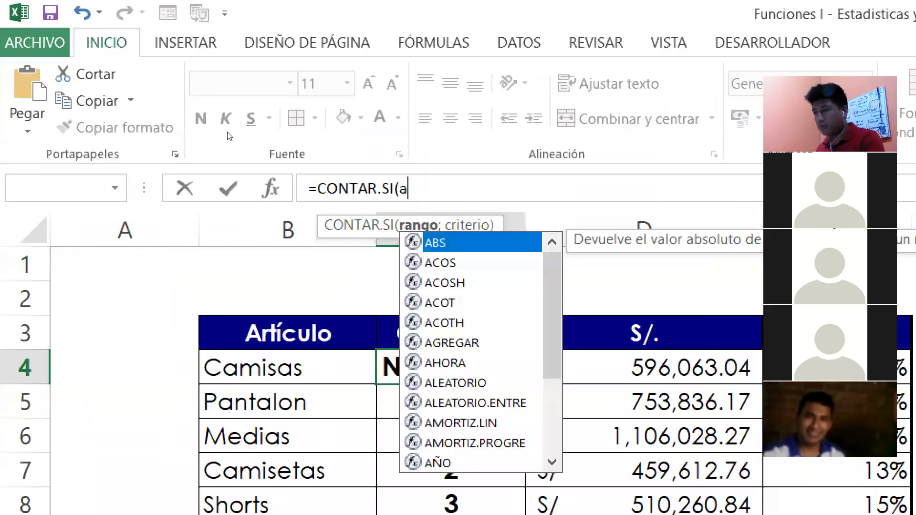
{"action": "type", "text": "rticulos"}
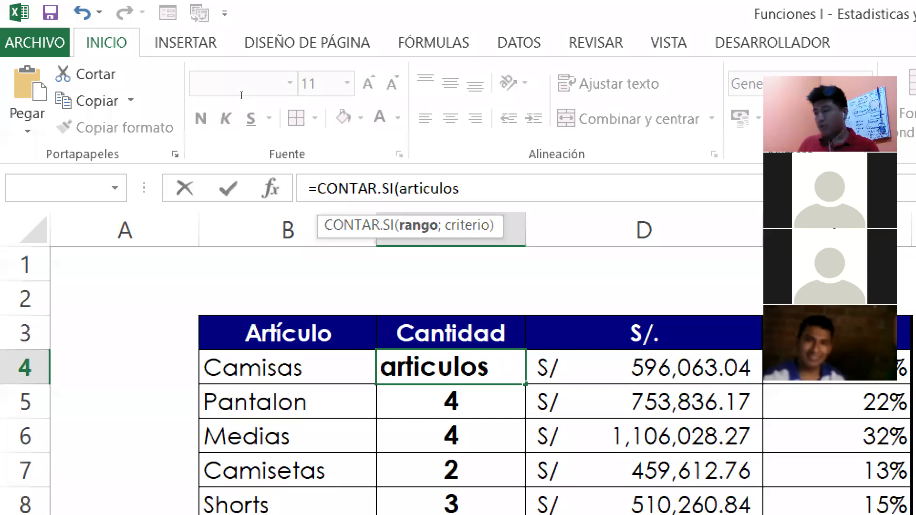
{"action": "type", "text": ";"}
{"action": "key", "text": "Left"}
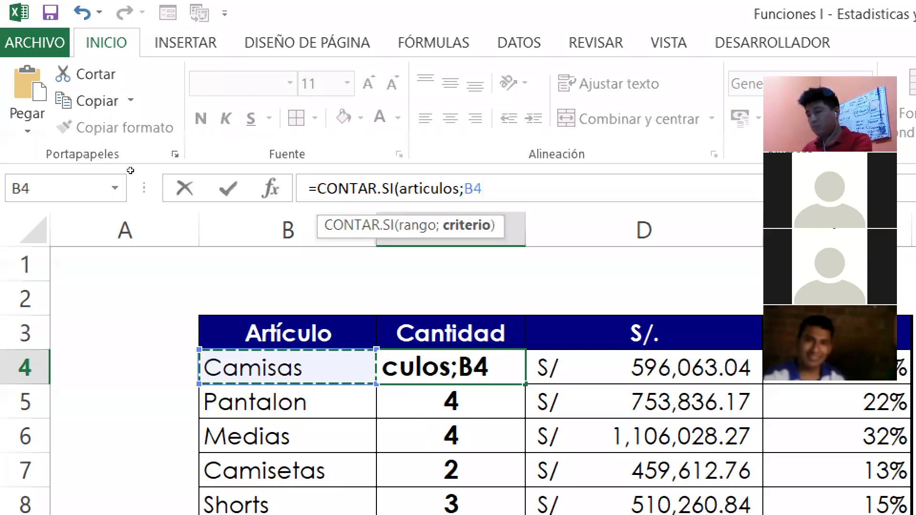
{"action": "key", "text": "Return"}
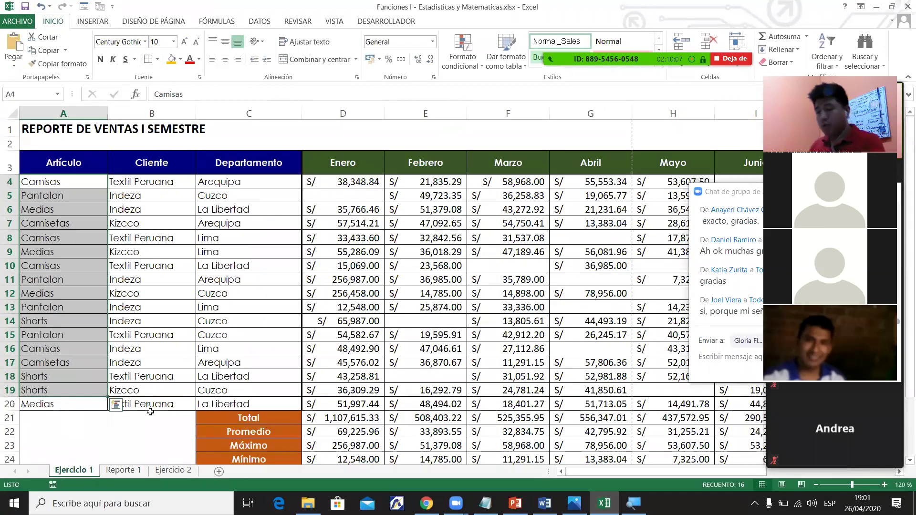
Add Pantalon in A21 below the articles and check the articulos range's extent.
{"action": "key", "text": "ctrl+Down"}
{"action": "key", "text": "Down"}
{"action": "type", "text": "P"}
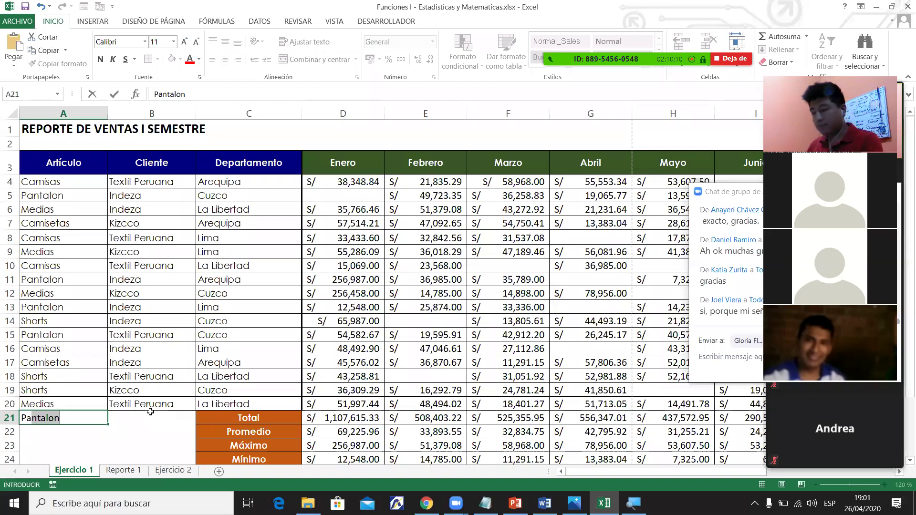
{"action": "key", "text": "Return"}
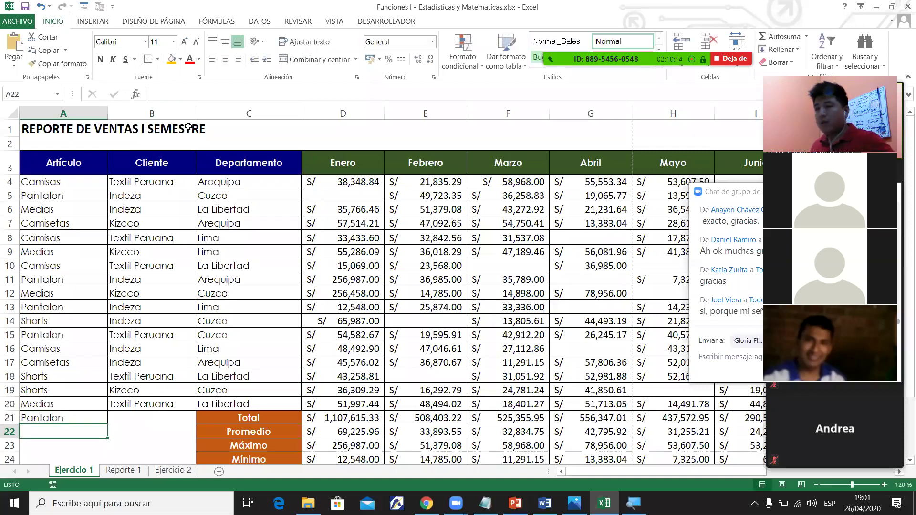
{"action": "left_click", "coordinate": [58, 94]}
{"action": "left_click", "coordinate": [45, 109]}
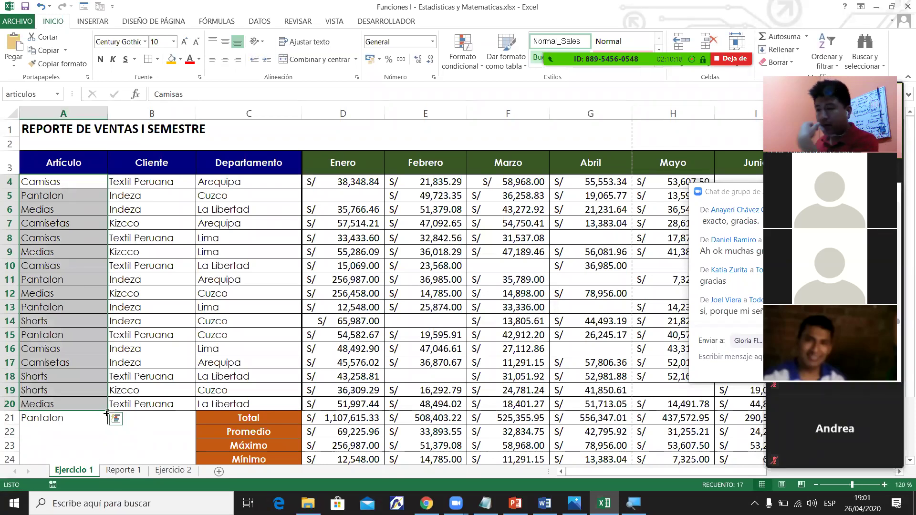
{"action": "left_click_drag", "start_coordinate": [107, 411], "coordinate": [105, 422]}
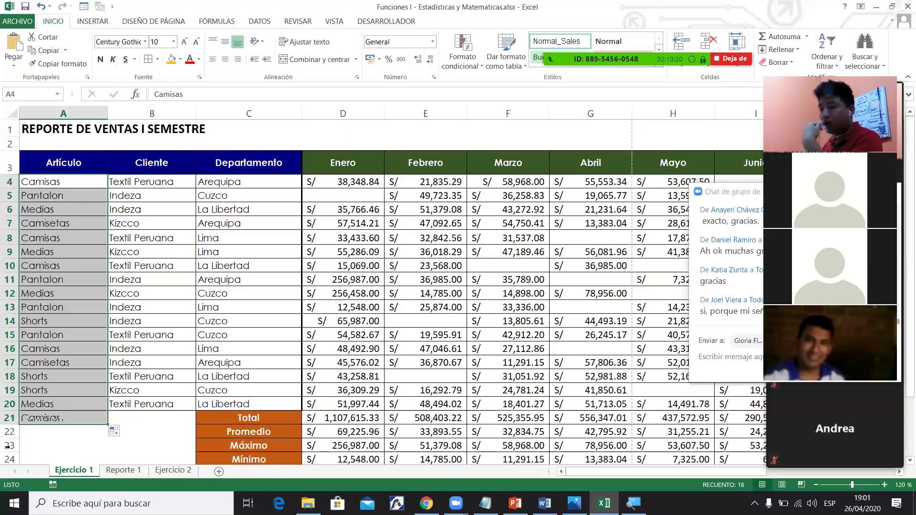
Compare C4's range name on Reporte 1, then delete cell A21 and undo it.
{"action": "left_click", "coordinate": [124, 470]}
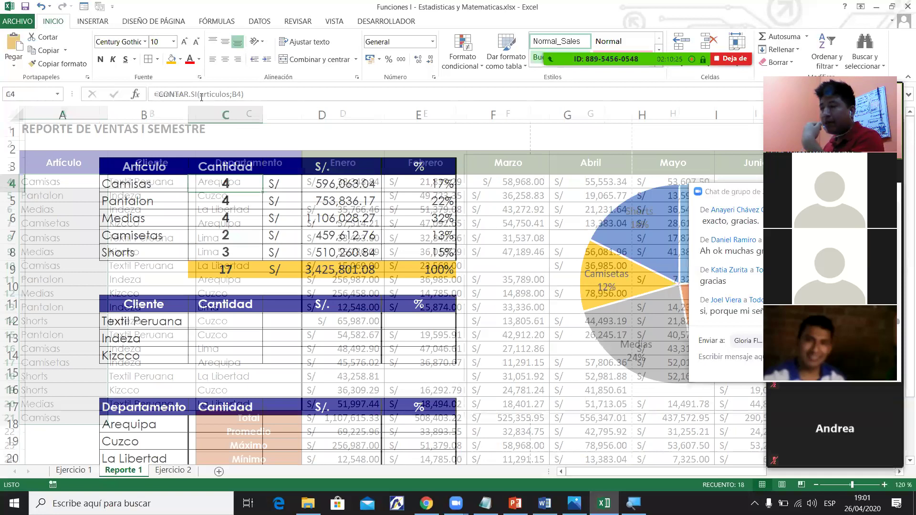
{"action": "left_click_drag", "start_coordinate": [200, 94], "coordinate": [231, 94]}
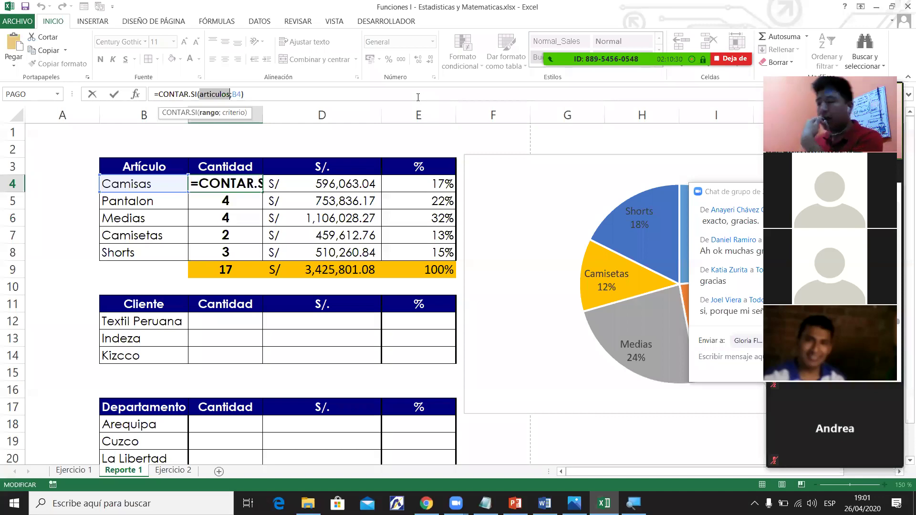
{"action": "left_click", "coordinate": [84, 471]}
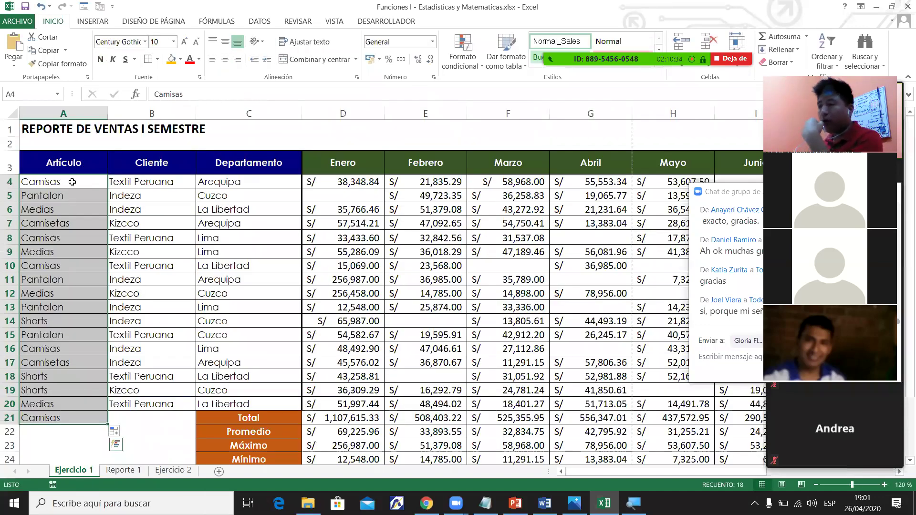
{"action": "left_click_drag", "start_coordinate": [72, 181], "coordinate": [72, 307]}
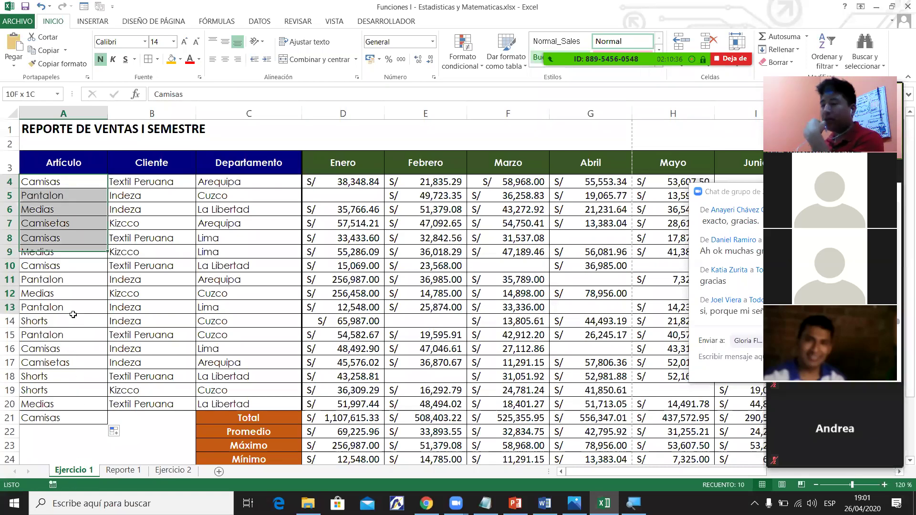
{"action": "scroll", "coordinate": [60, 337], "scroll_direction": "down", "scroll_amount": 2}
{"action": "left_click", "coordinate": [61, 337]}
{"action": "key", "text": "ctrl+minus"}
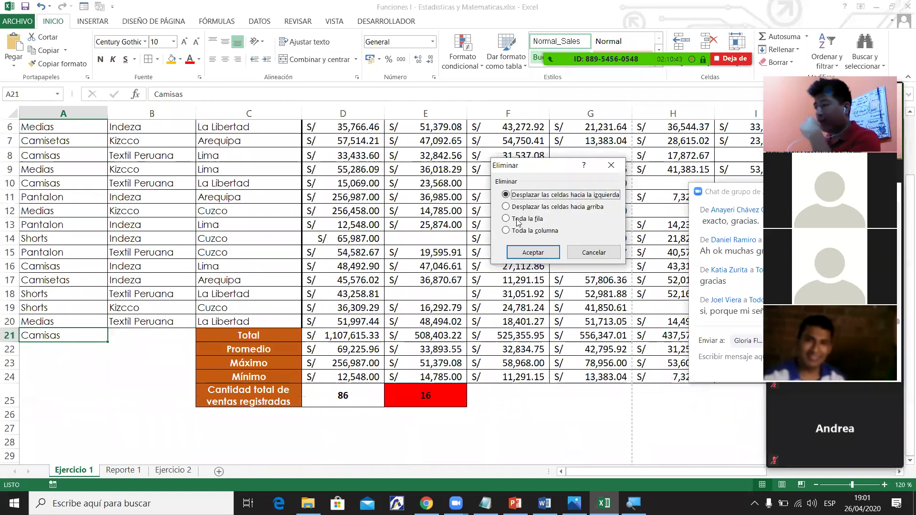
{"action": "left_click", "coordinate": [528, 253]}
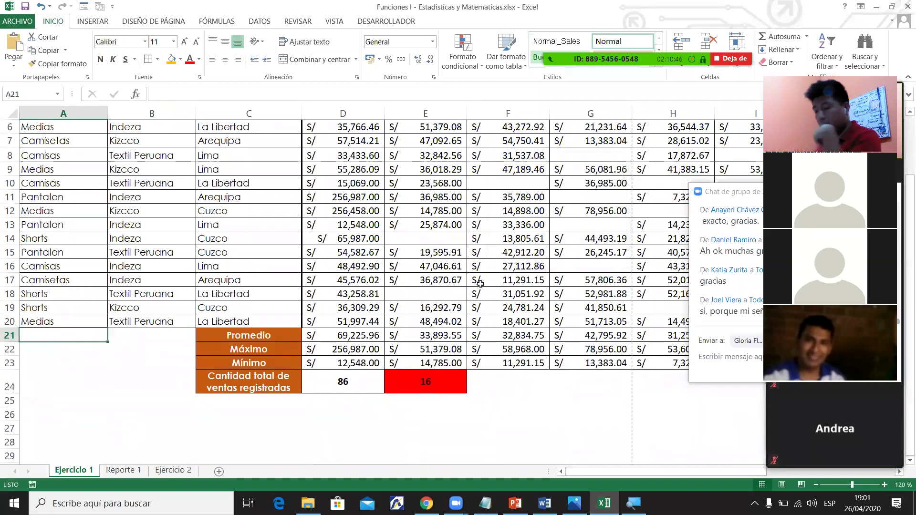
{"action": "key", "text": "ctrl+z"}
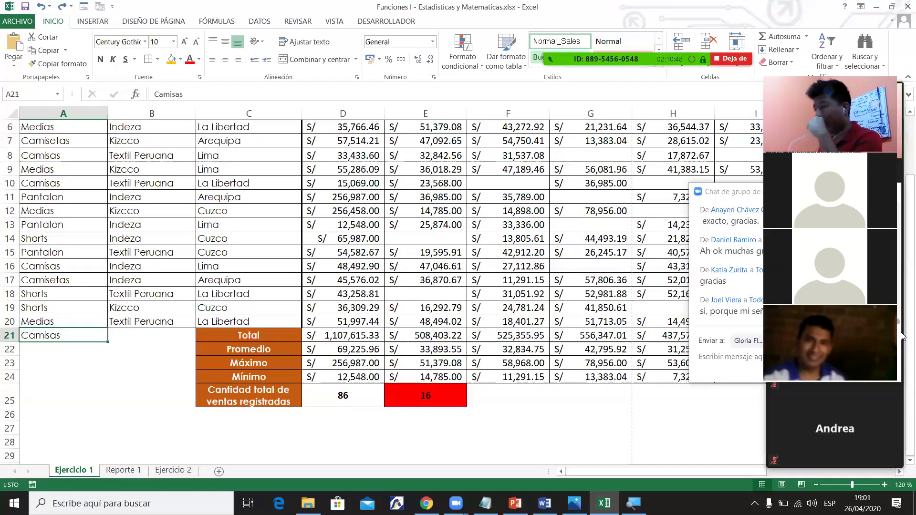
Recheck the articulos range from the Name Box and return to Reporte 1.
{"action": "scroll", "coordinate": [164, 175], "scroll_direction": "up", "scroll_amount": 2}
{"action": "left_click_drag", "start_coordinate": [62, 165], "coordinate": [258, 409]}
{"action": "left_click", "coordinate": [37, 422]}
{"action": "left_click", "coordinate": [57, 94]}
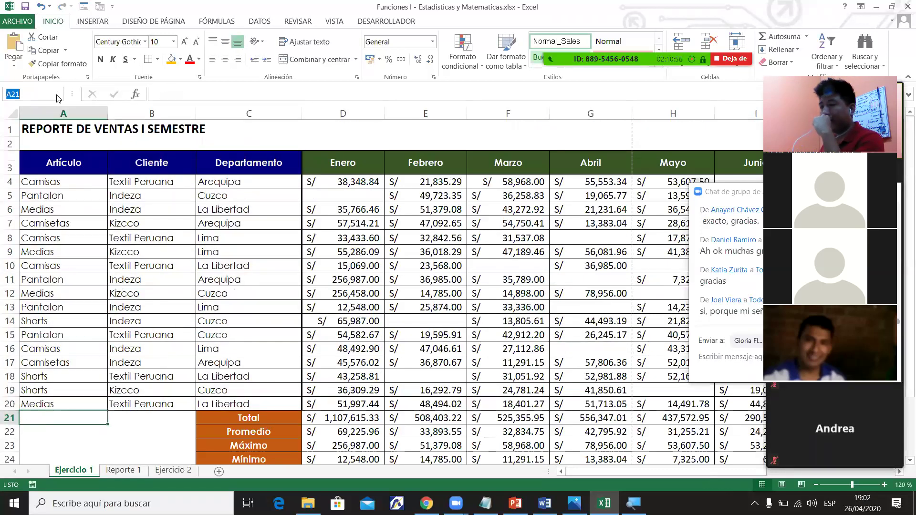
{"action": "left_click", "coordinate": [29, 106]}
{"action": "left_click", "coordinate": [80, 418]}
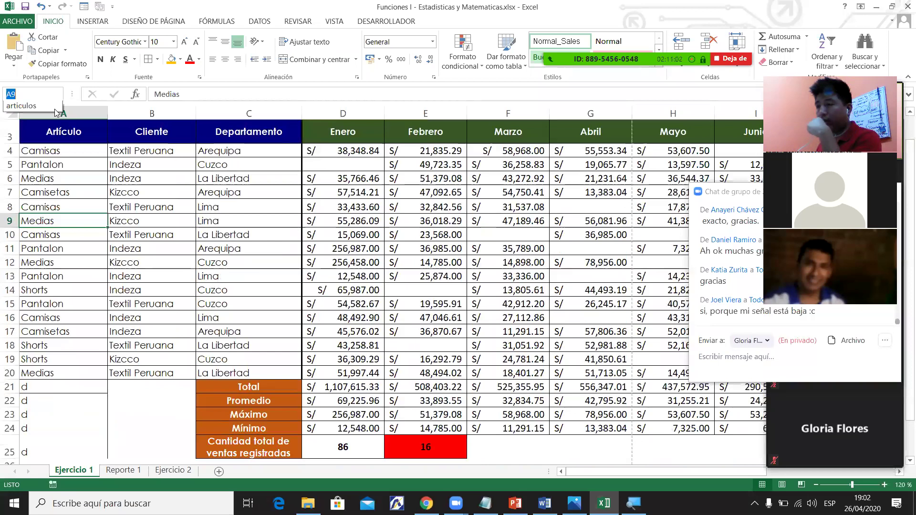
{"action": "left_click", "coordinate": [57, 94]}
{"action": "left_click", "coordinate": [28, 106]}
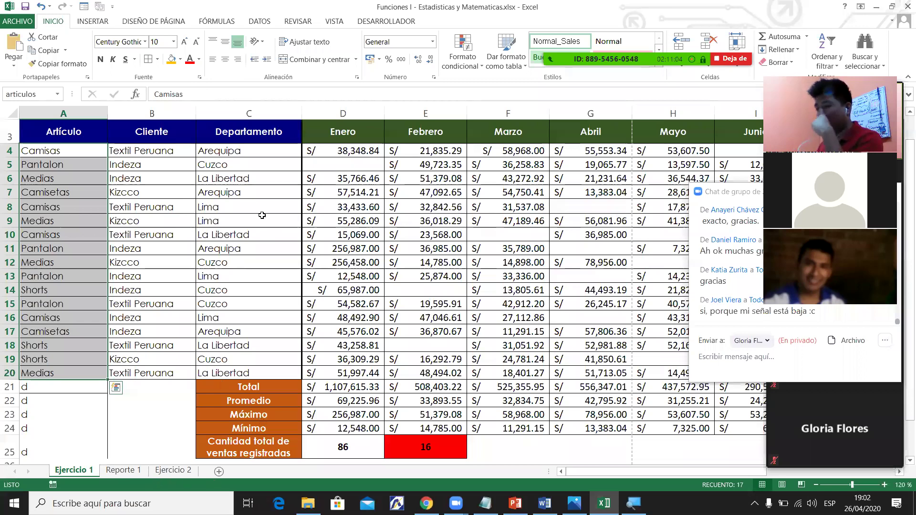
{"action": "key", "text": "ctrl+Page_Down"}
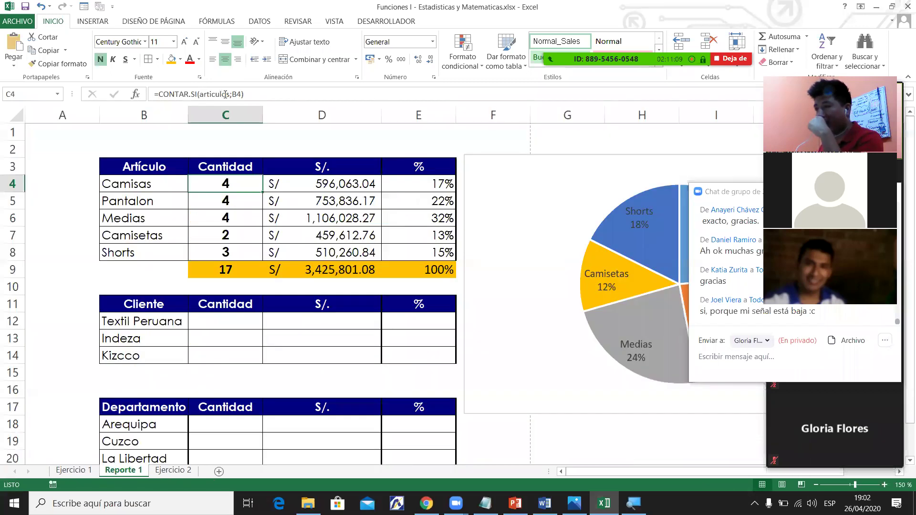
Review the count formulas in C4:C8 for Camisas, Pantalon, Medias, Camisetas and Shorts.
{"action": "double_click", "coordinate": [226, 94]}
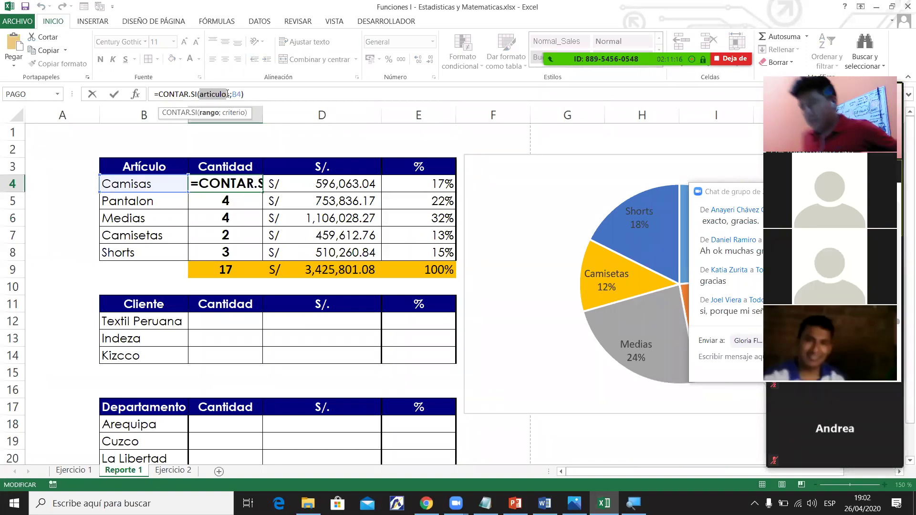
{"action": "key", "text": "Escape"}
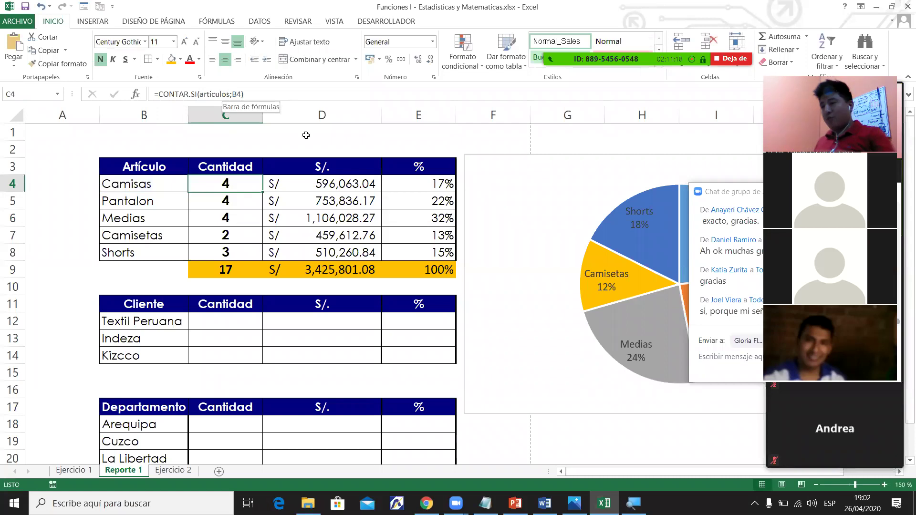
{"action": "left_click", "coordinate": [244, 199]}
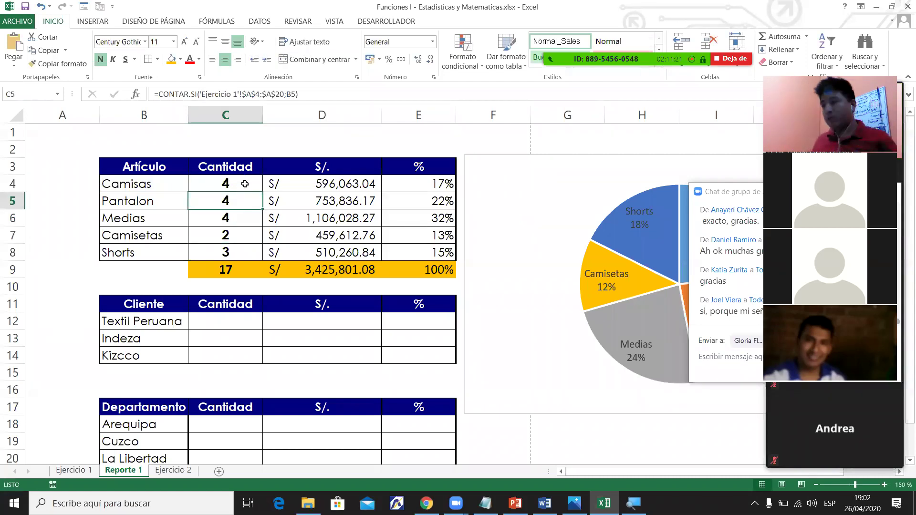
{"action": "left_click", "coordinate": [248, 212]}
{"action": "left_click", "coordinate": [249, 234]}
{"action": "left_click", "coordinate": [256, 256]}
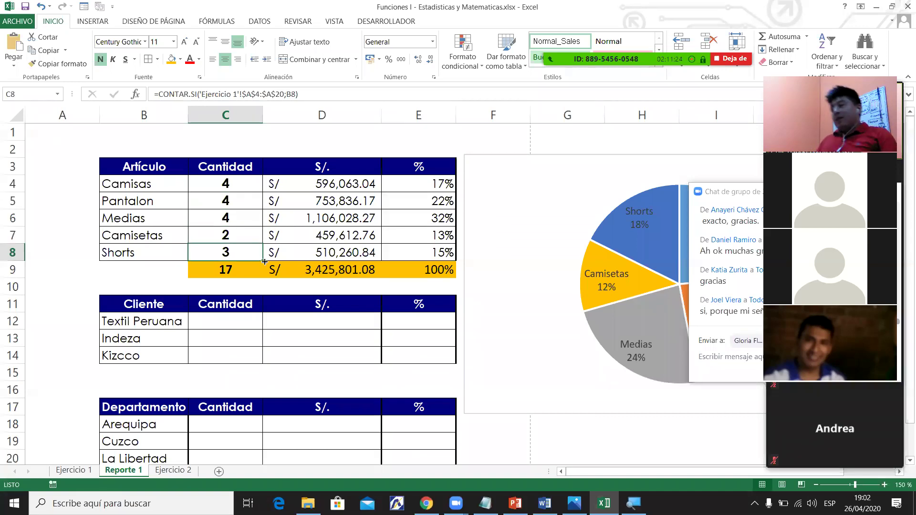
Select the pie chart, then check the course syllabus document in Word and return to Excel.
{"action": "left_click", "coordinate": [547, 202]}
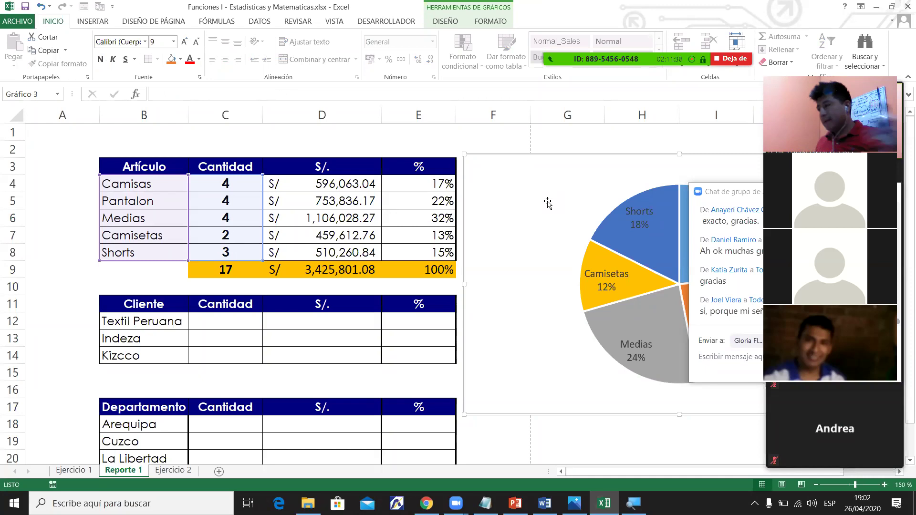
{"action": "left_click", "coordinate": [391, 280]}
{"action": "left_click_drag", "start_coordinate": [143, 321], "coordinate": [433, 416]}
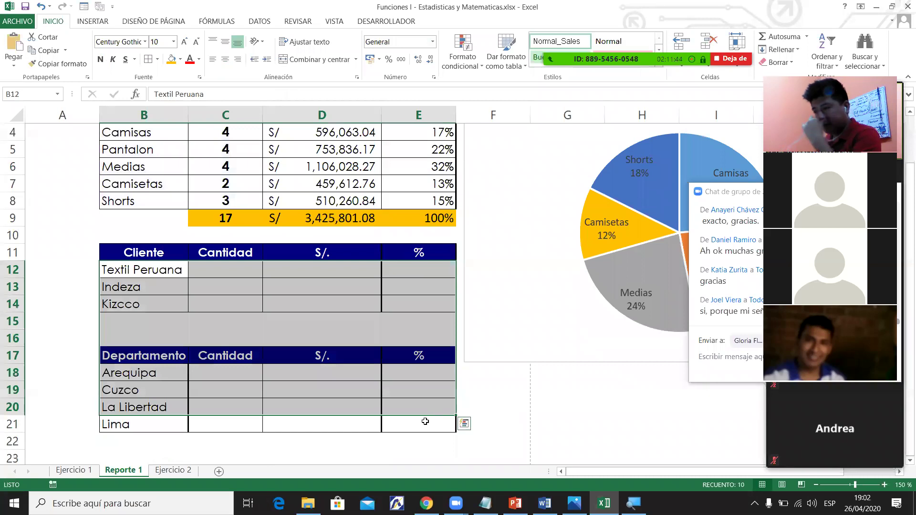
{"action": "left_click", "coordinate": [545, 503]}
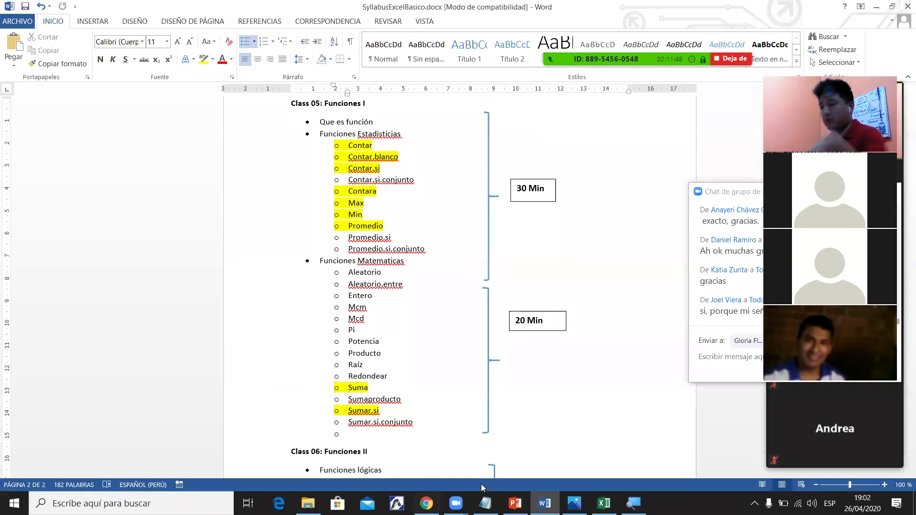
{"action": "left_click", "coordinate": [603, 503]}
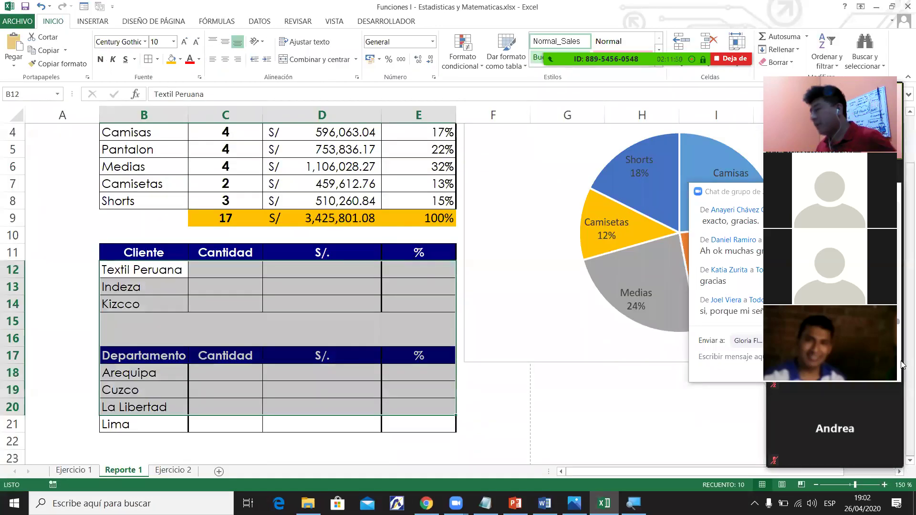
{"action": "scroll", "coordinate": [902, 367], "scroll_direction": "up", "scroll_amount": 1}
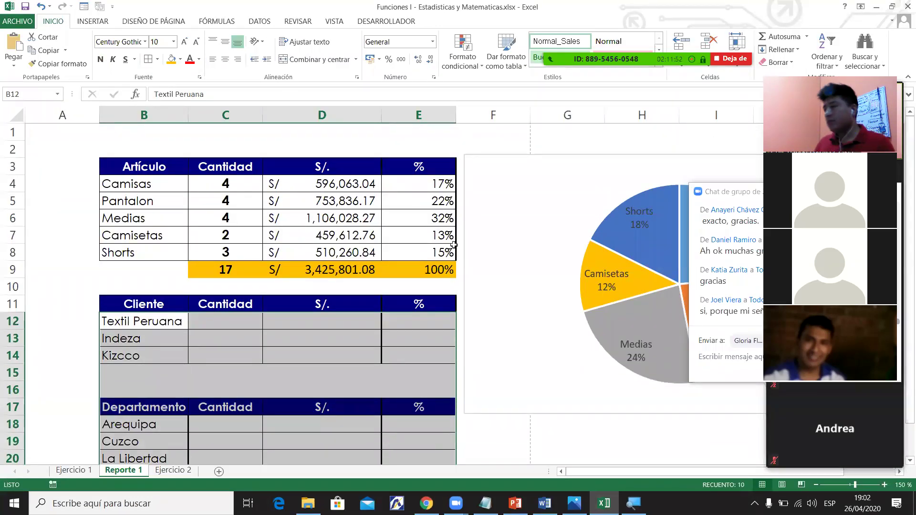
Review the Camisas, Pantalon, Kizcco and Cuzco cells, then delete the pie chart.
{"action": "left_click", "coordinate": [415, 232]}
{"action": "left_click", "coordinate": [227, 172]}
{"action": "left_click", "coordinate": [229, 183]}
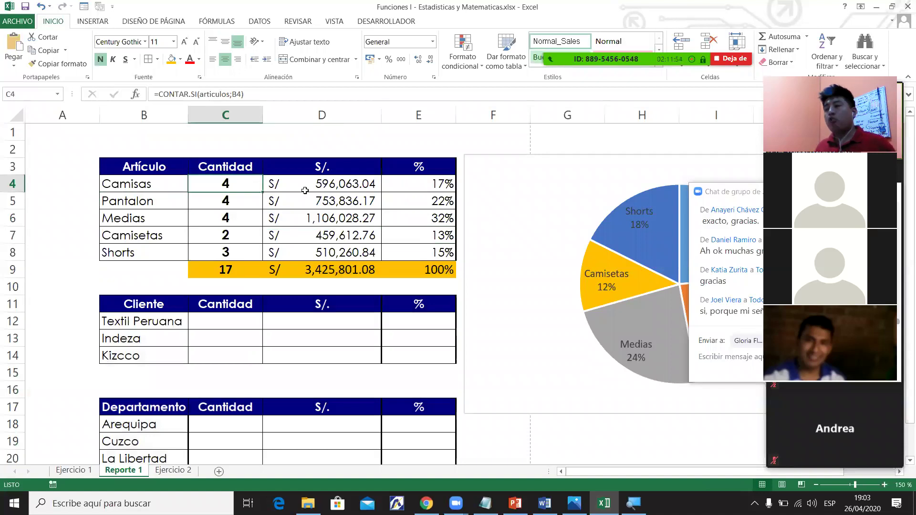
{"action": "left_click", "coordinate": [169, 204]}
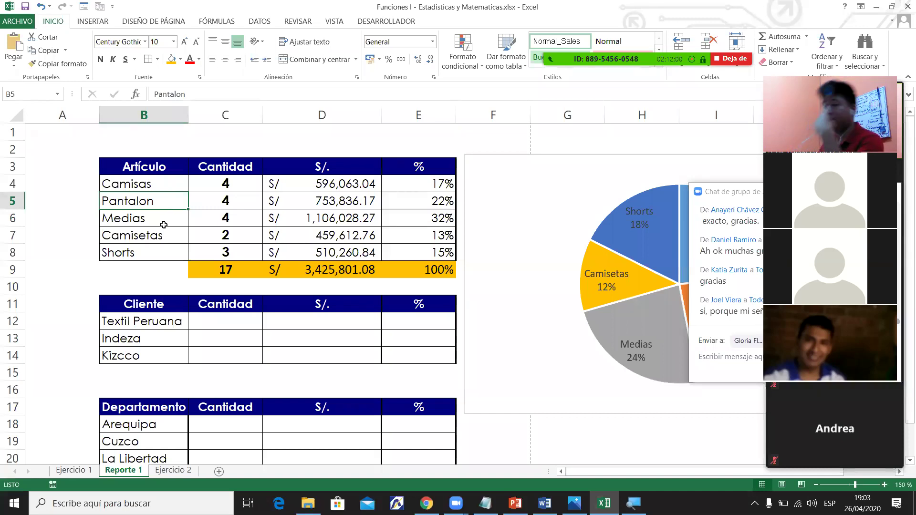
{"action": "left_click", "coordinate": [141, 358]}
{"action": "left_click", "coordinate": [154, 437]}
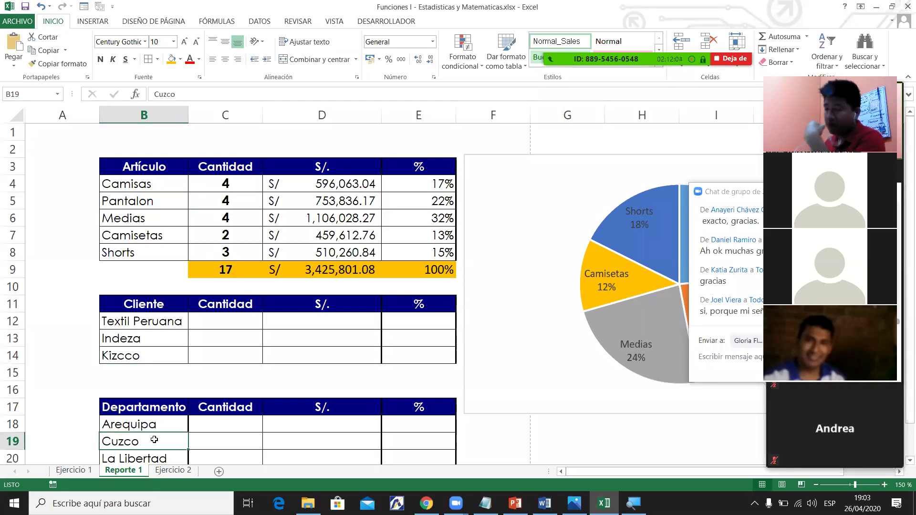
{"action": "left_click", "coordinate": [519, 213]}
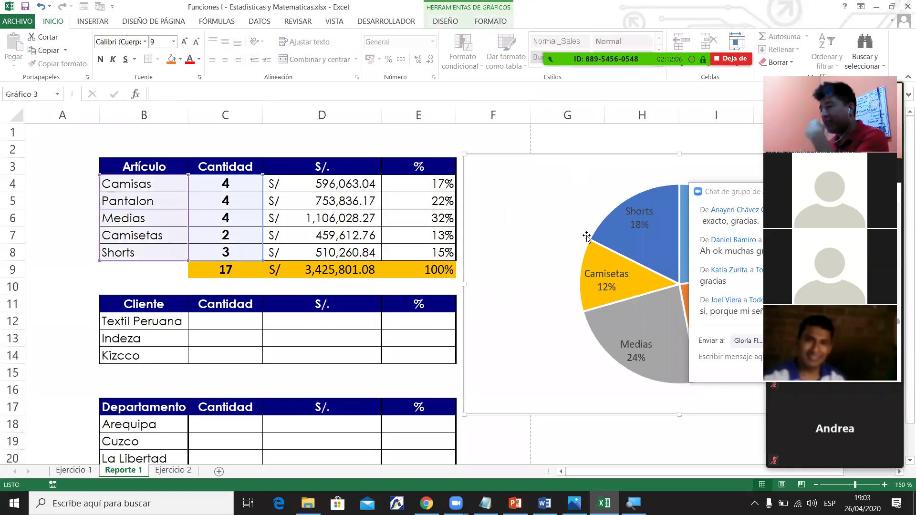
{"action": "key", "text": "Delete"}
Enter the first criterion 'Camisas' in cell G3.
{"action": "left_click", "coordinate": [569, 154]}
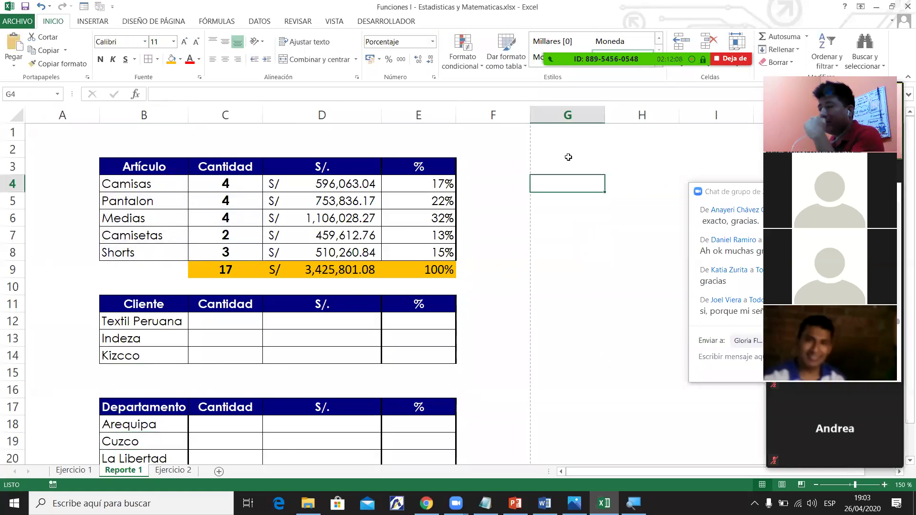
{"action": "left_click", "coordinate": [580, 168]}
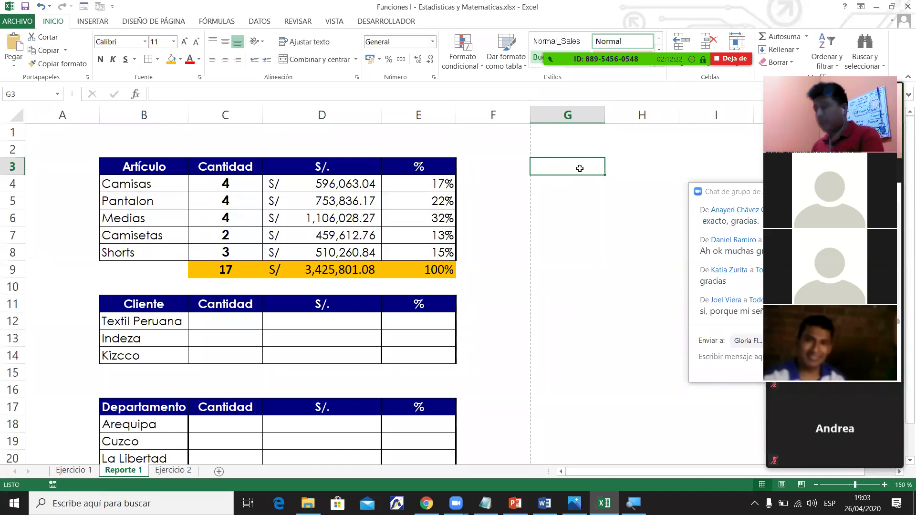
{"action": "type", "text": "A"}
{"action": "key", "text": "BackSpace"}
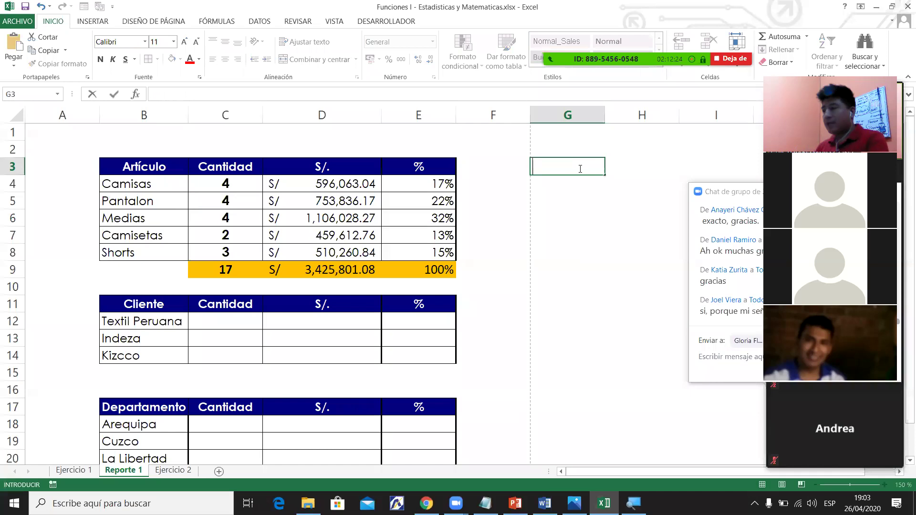
{"action": "type", "text": "CA"}
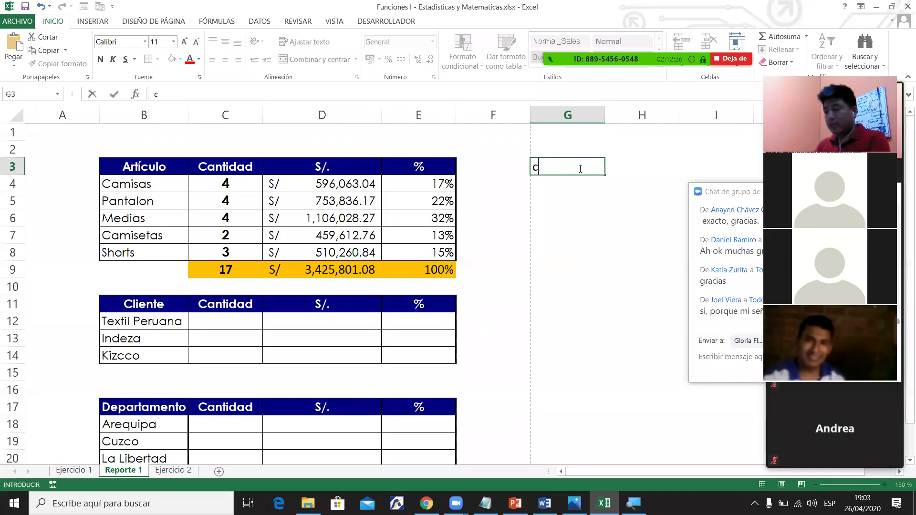
{"action": "key", "text": "BackSpace"}
{"action": "key", "text": "BackSpace"}
{"action": "type", "text": "Camisas"}
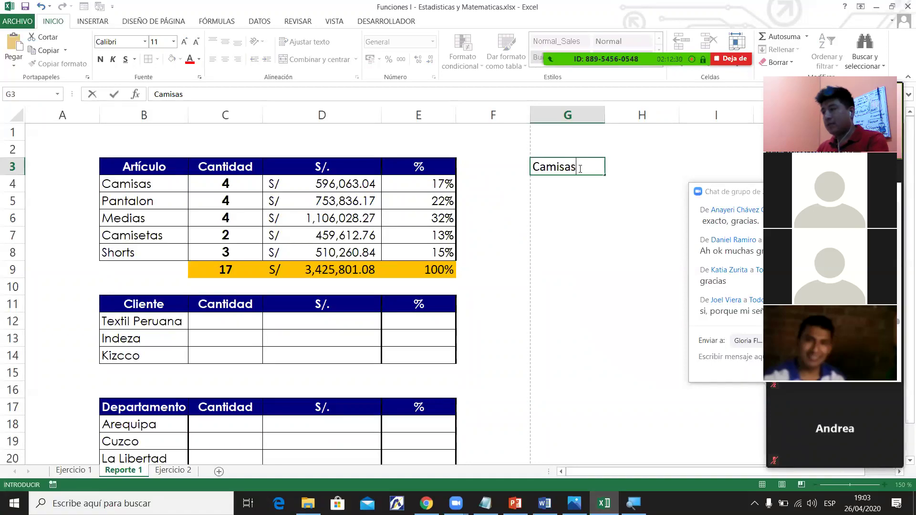
{"action": "key", "text": "Tab"}
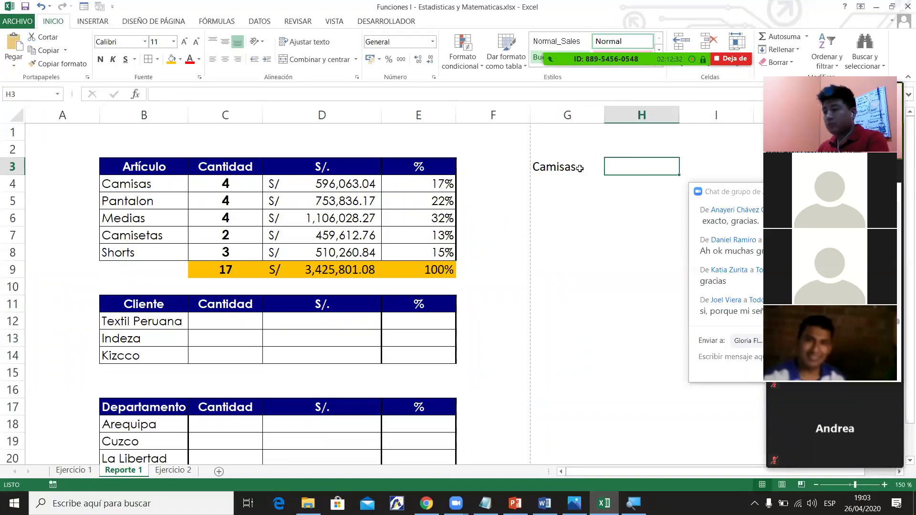
Enter the second criterion 'Cuzco' in cell H3.
{"action": "type", "text": "Cuzp"}
{"action": "key", "text": "BackSpace"}
{"action": "type", "text": "e"}
{"action": "key", "text": "BackSpace"}
{"action": "type", "text": "co"}
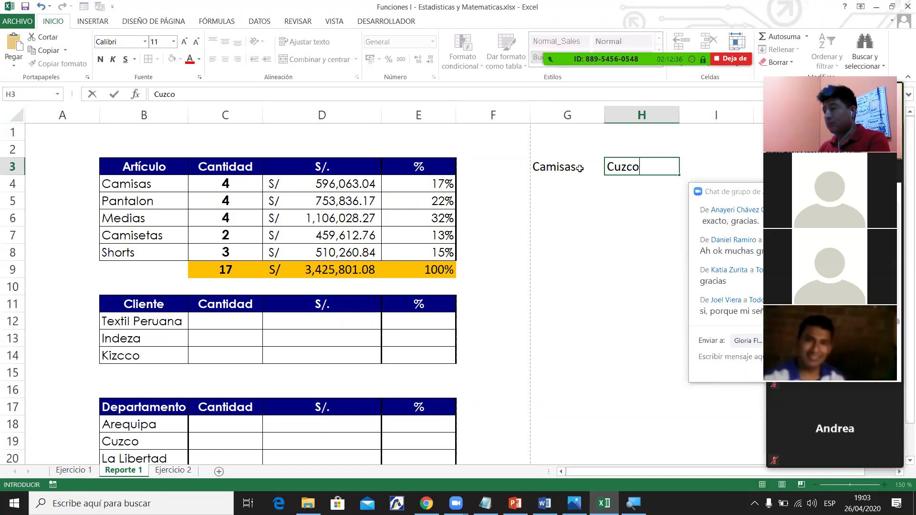
{"action": "key", "text": "Return"}
Centre and border G3:H3, and Merge & Center G4:H4 below them.
{"action": "left_click_drag", "start_coordinate": [579, 168], "coordinate": [610, 166]}
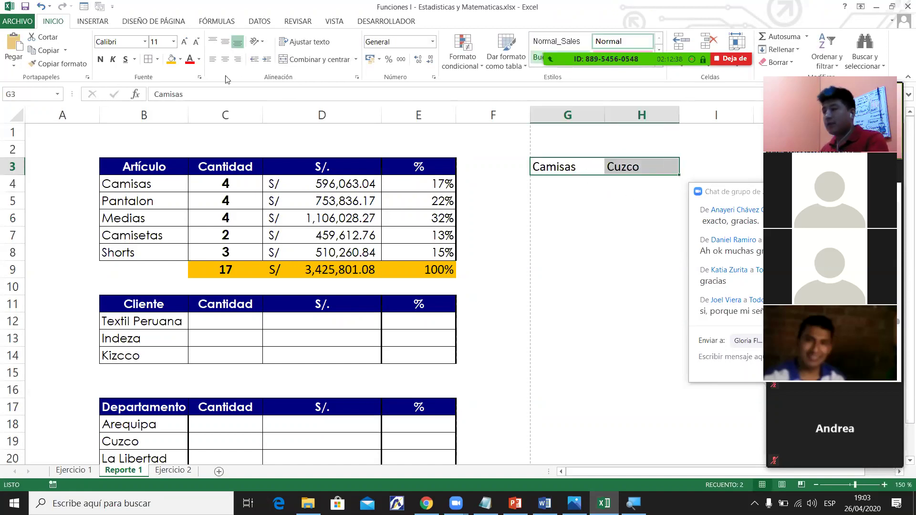
{"action": "left_click", "coordinate": [226, 60]}
{"action": "left_click", "coordinate": [148, 59]}
{"action": "left_click", "coordinate": [553, 190]}
{"action": "left_click_drag", "start_coordinate": [628, 184], "coordinate": [641, 183]}
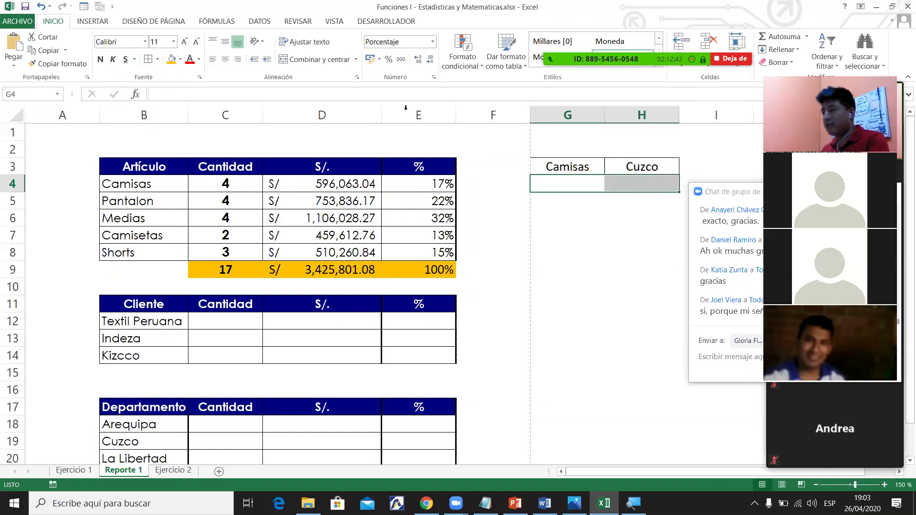
{"action": "left_click", "coordinate": [315, 59]}
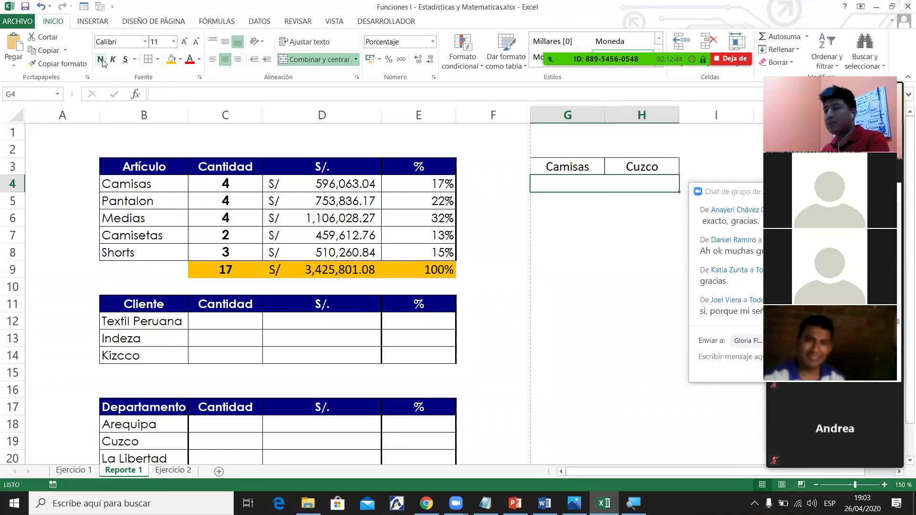
Fill the Camisas cell G3 orange and the Cuzco cell H3 blue.
{"action": "left_click", "coordinate": [553, 167]}
{"action": "left_click", "coordinate": [614, 176], "text": "shift"}
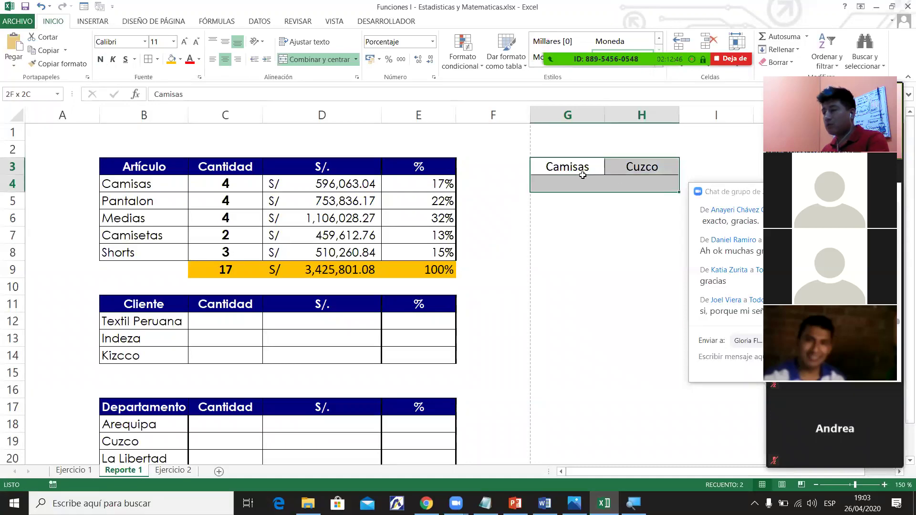
{"action": "left_click", "coordinate": [616, 214]}
{"action": "left_click", "coordinate": [630, 187]}
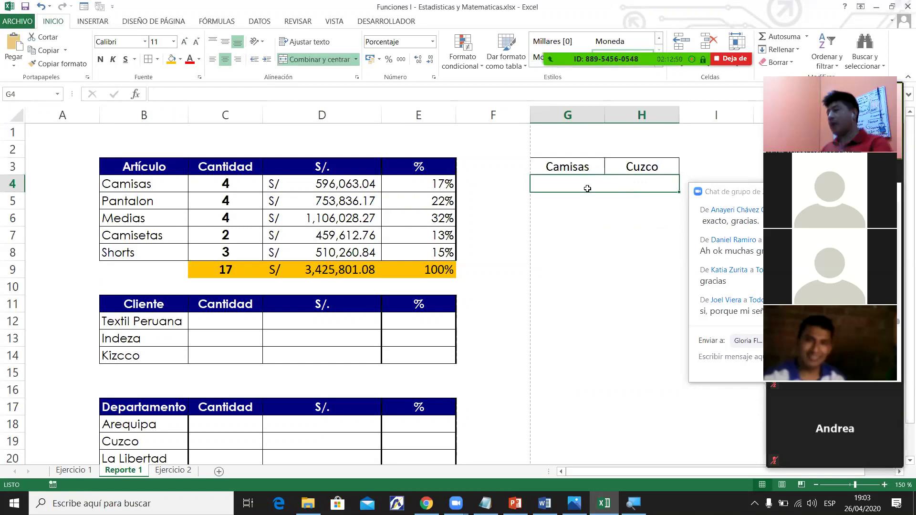
{"action": "left_click", "coordinate": [568, 171]}
{"action": "left_click", "coordinate": [172, 59]}
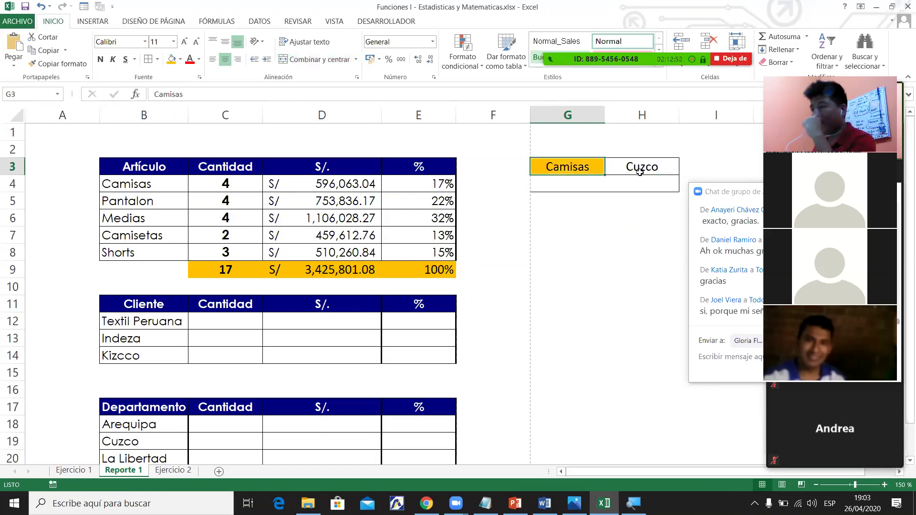
{"action": "key", "text": "Right"}
{"action": "left_click", "coordinate": [180, 60]}
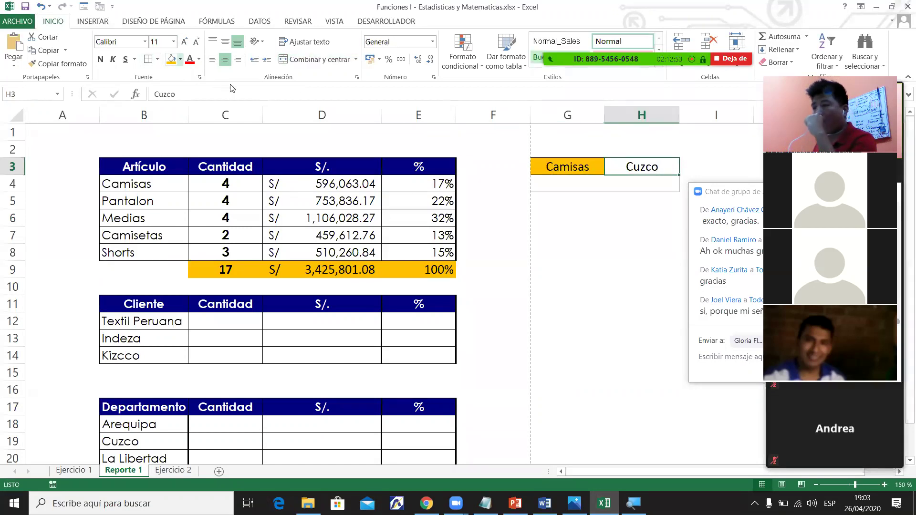
{"action": "left_click", "coordinate": [248, 91]}
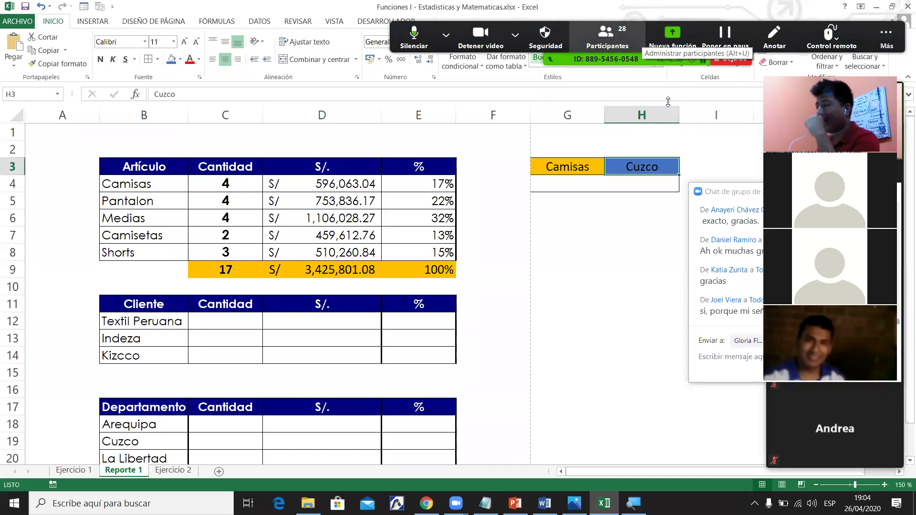
Check the merged G4:H4 cell, the client names list, and the Camisas and Cuzco criterion cells.
{"action": "left_click", "coordinate": [636, 190]}
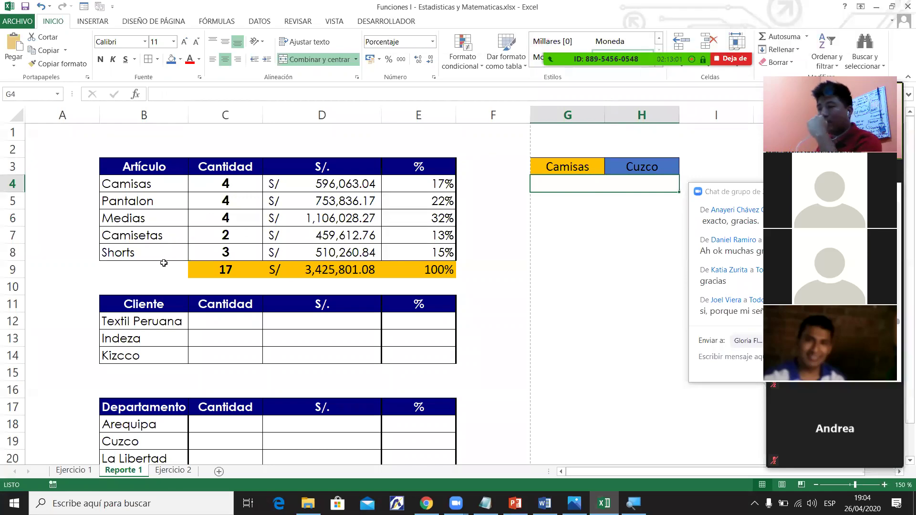
{"action": "left_click_drag", "start_coordinate": [151, 320], "coordinate": [144, 372]}
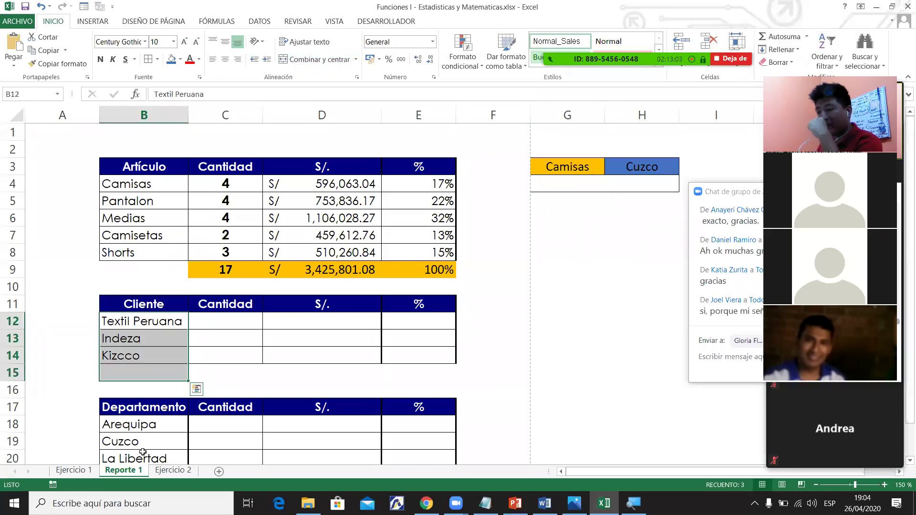
{"action": "left_click", "coordinate": [572, 179]}
{"action": "left_click", "coordinate": [578, 168]}
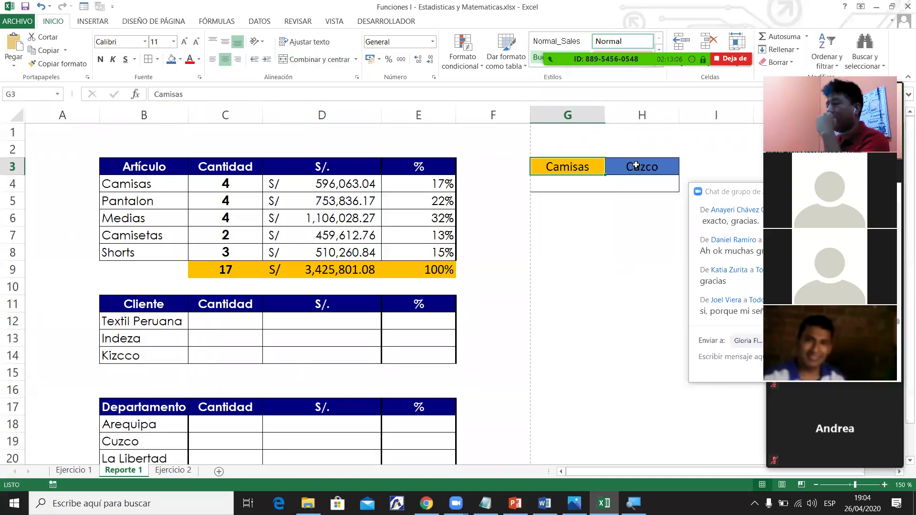
{"action": "left_click", "coordinate": [636, 166]}
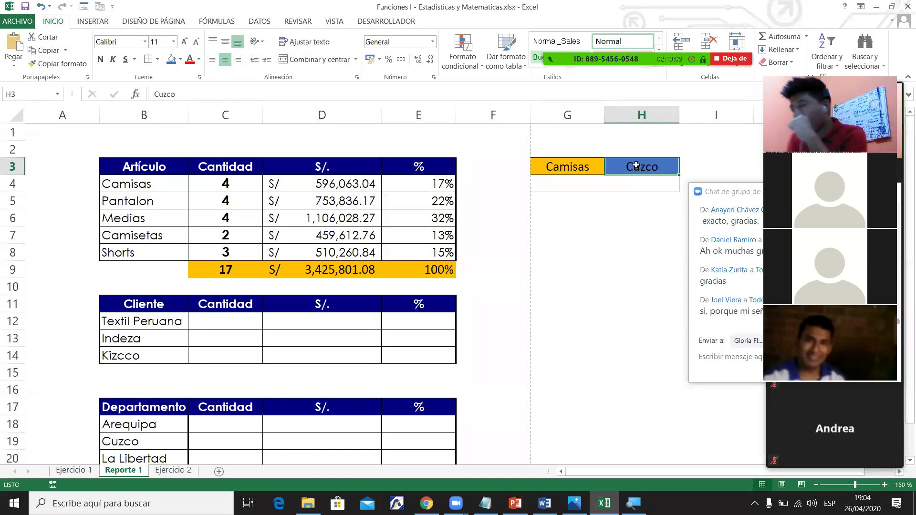
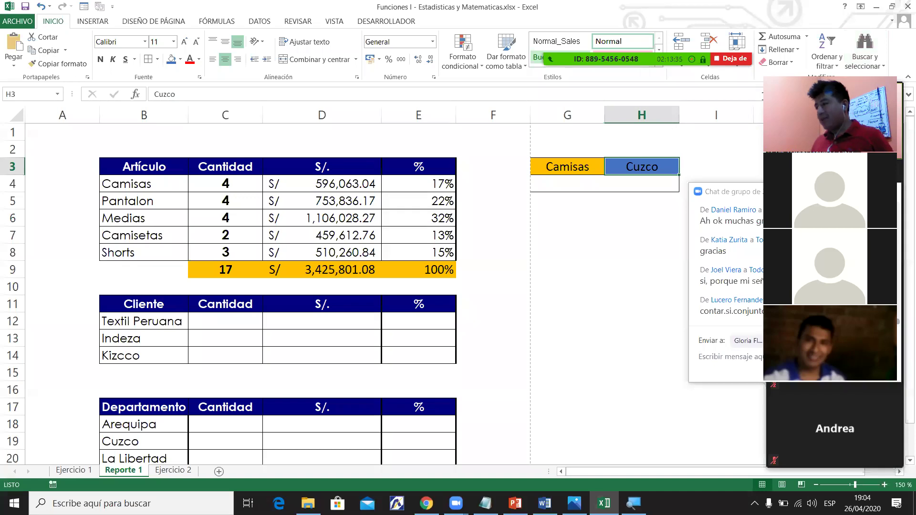
Rearrange the Zoom chat and participant windows so columns G and H stay visible.
{"action": "key", "text": "alt+h"}
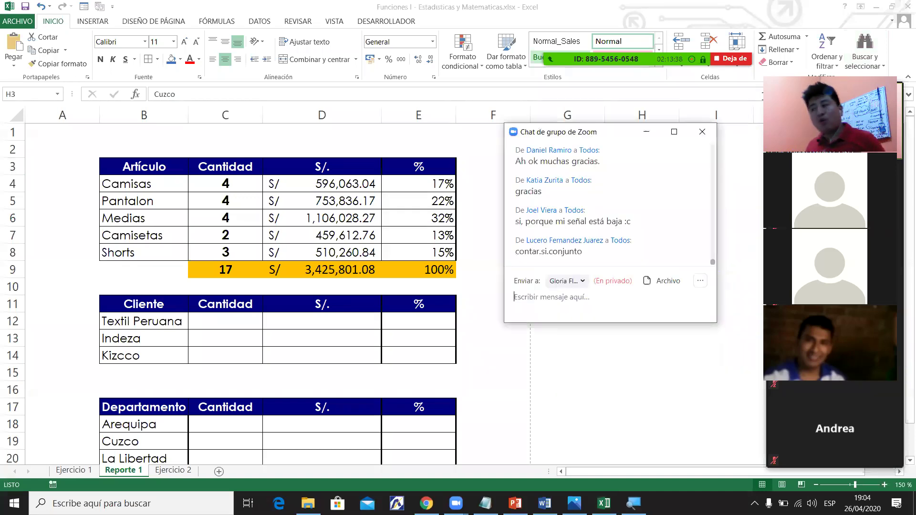
{"action": "key", "text": "alt+F2"}
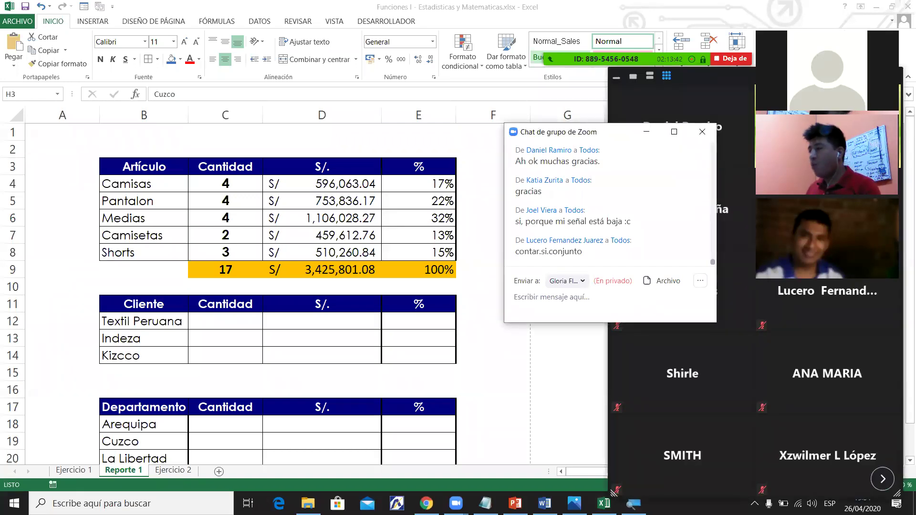
{"action": "left_click_drag", "start_coordinate": [702, 123], "coordinate": [703, 86]}
{"action": "left_click", "coordinate": [701, 92]}
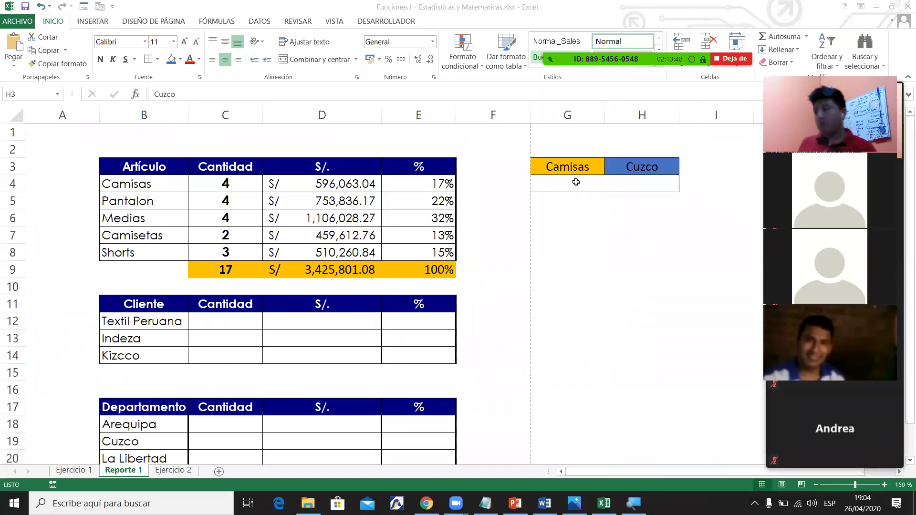
{"action": "left_click", "coordinate": [593, 187]}
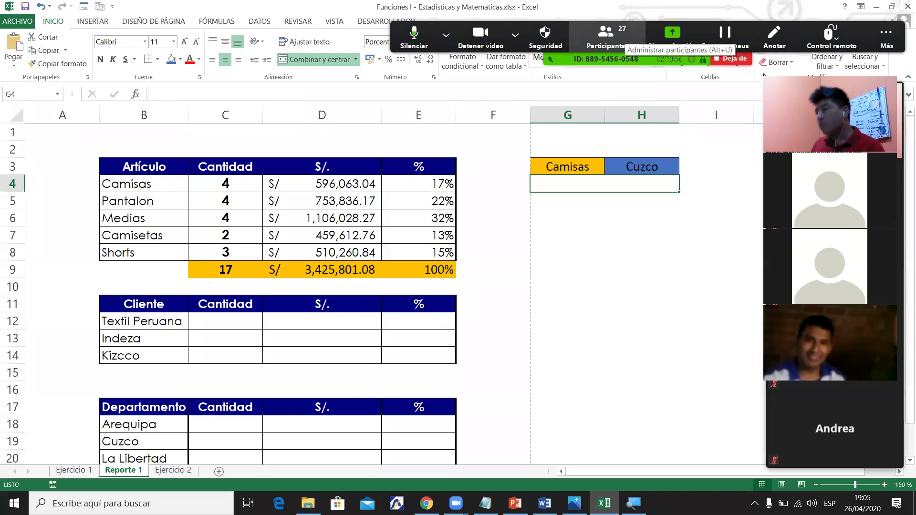
{"action": "left_click", "coordinate": [606, 38]}
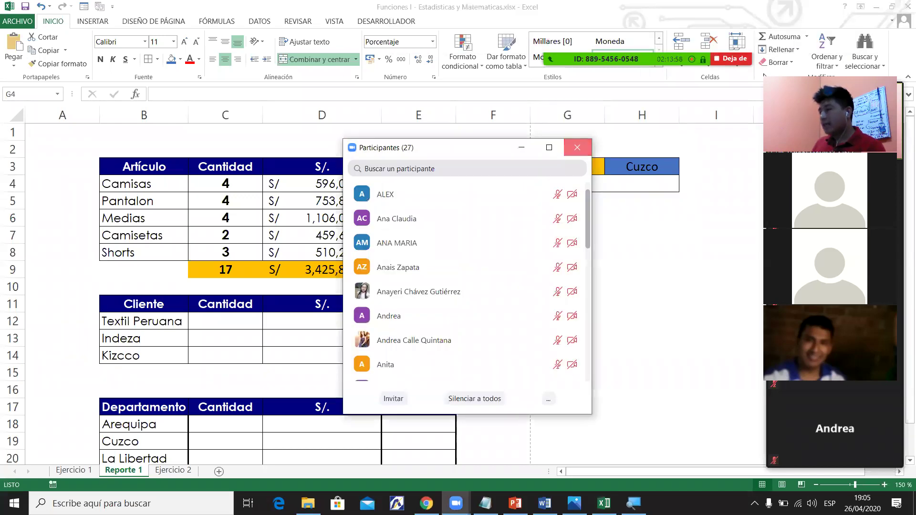
{"action": "left_click", "coordinate": [578, 148]}
{"action": "mouse_move", "coordinate": [864, 16]}
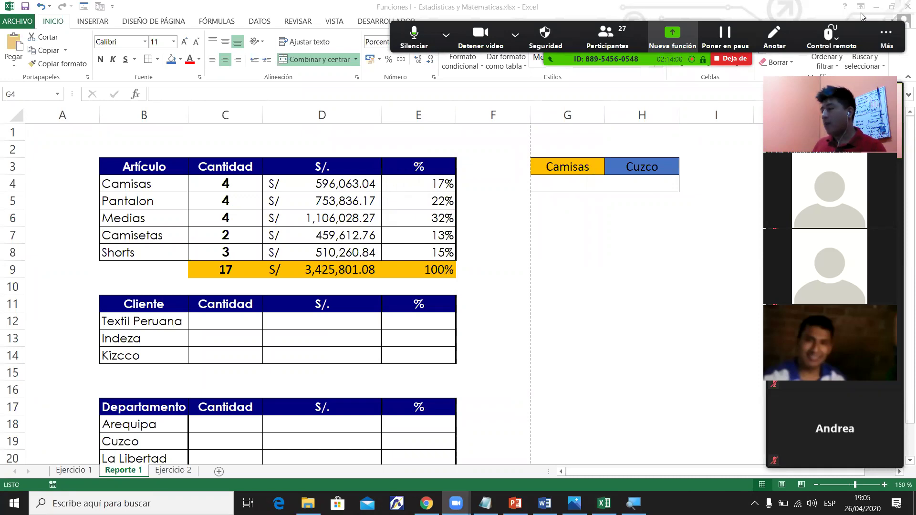
{"action": "key", "text": "alt+h"}
{"action": "left_click_drag", "start_coordinate": [596, 93], "coordinate": [797, 111]}
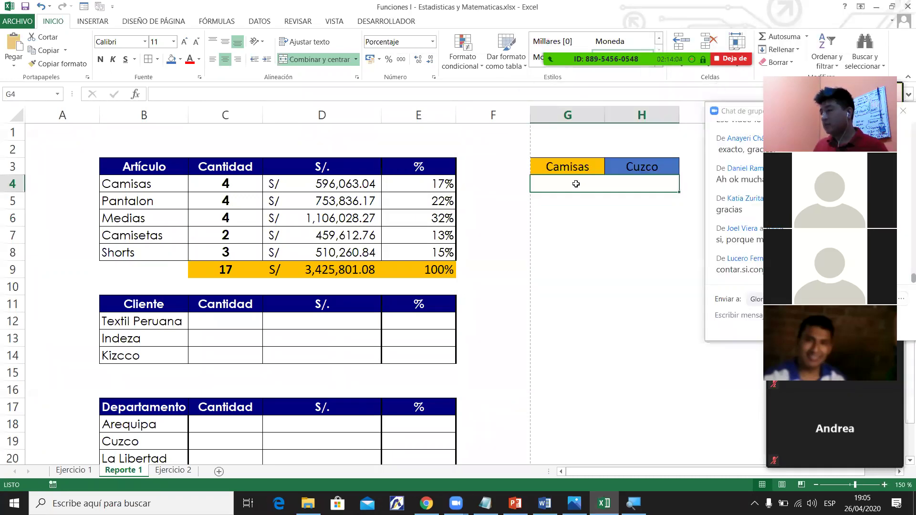
Check the Camisas and Cuzco headings against the source tables and the C5 CONTAR.SI formula.
{"action": "left_click", "coordinate": [582, 168]}
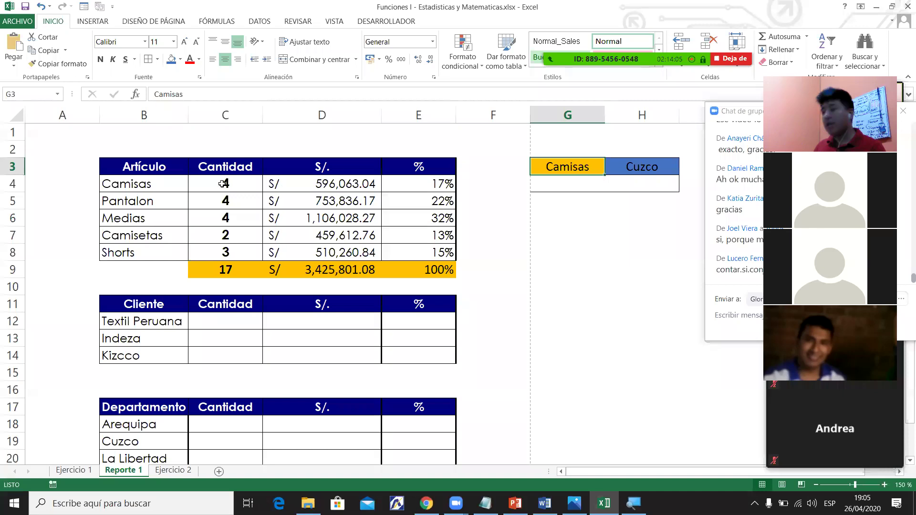
{"action": "left_click", "coordinate": [127, 183]}
{"action": "left_click", "coordinate": [160, 336]}
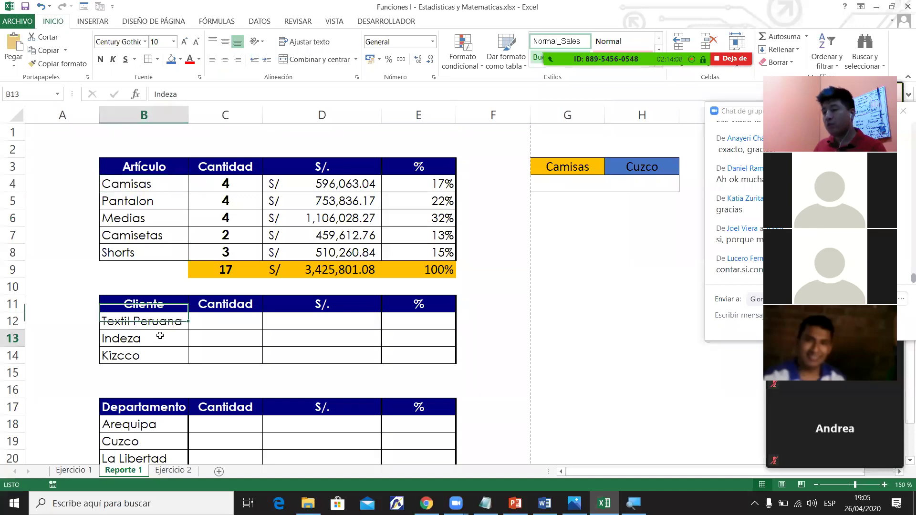
{"action": "left_click", "coordinate": [150, 436]}
{"action": "left_click", "coordinate": [239, 198]}
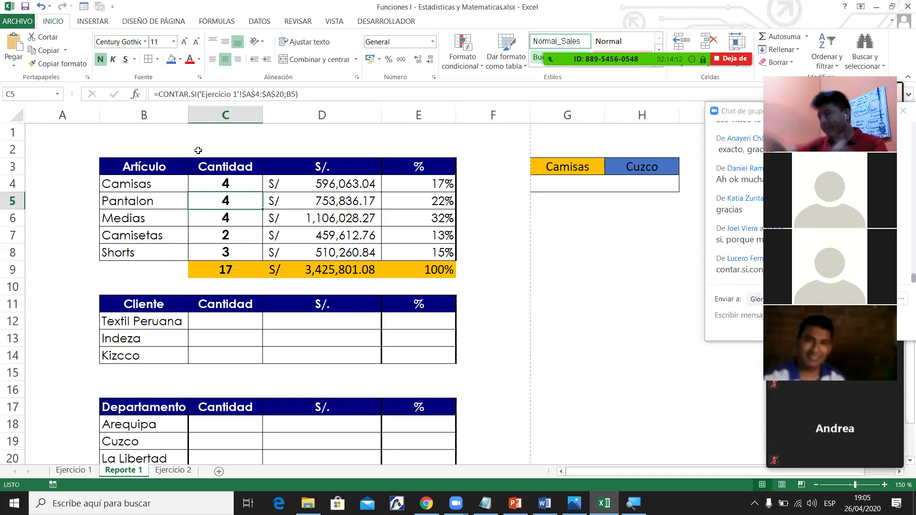
{"action": "left_click", "coordinate": [607, 188]}
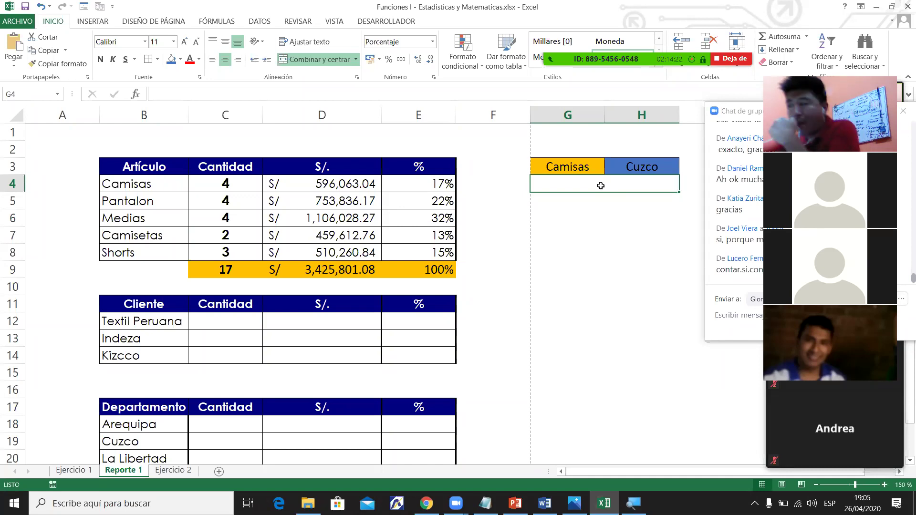
Merge G2:H2 into a bold, blue-filled header reading CANTIDAD.
{"action": "left_click_drag", "start_coordinate": [561, 149], "coordinate": [654, 148]}
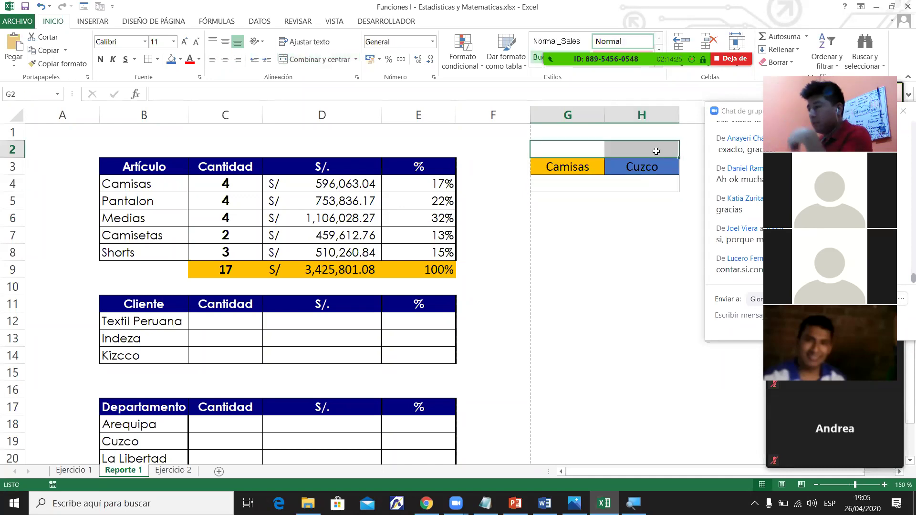
{"action": "left_click", "coordinate": [315, 59]}
{"action": "left_click", "coordinate": [101, 60]}
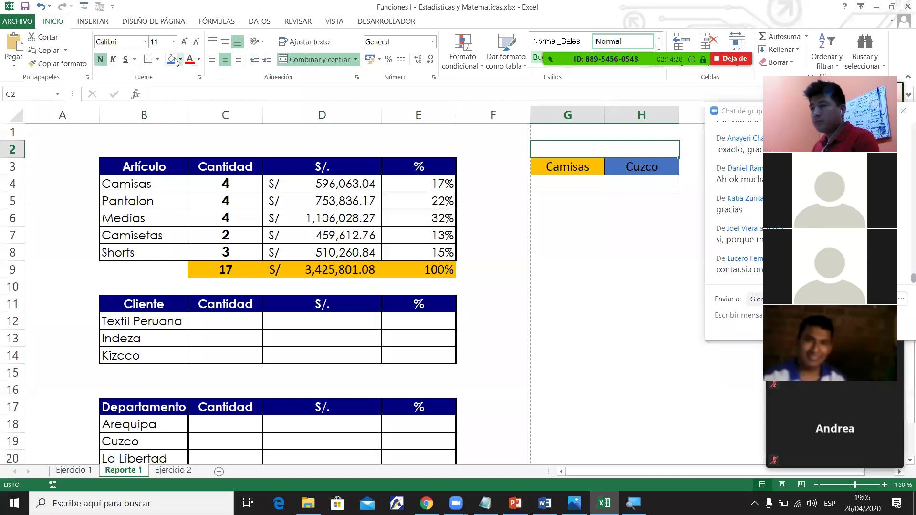
{"action": "left_click", "coordinate": [171, 59]}
{"action": "type", "text": "C"}
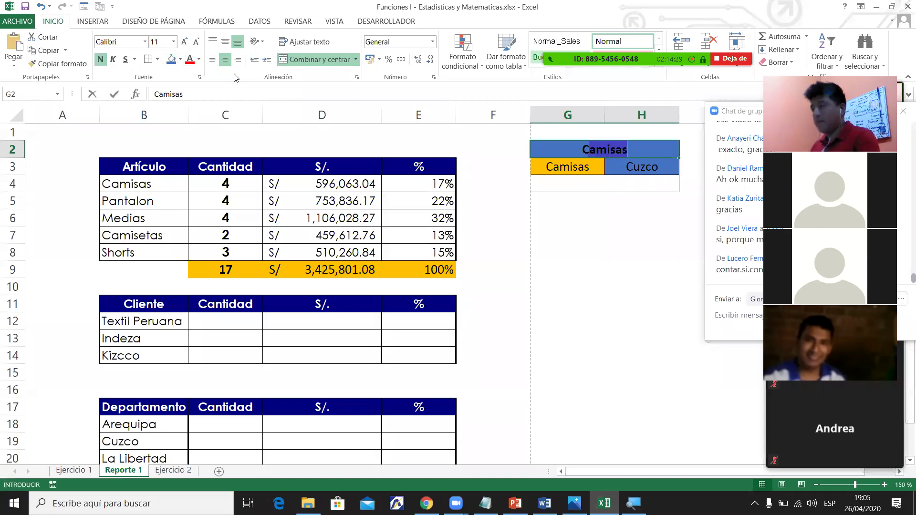
{"action": "type", "text": "ANTIDAD"}
{"action": "key", "text": "Return"}
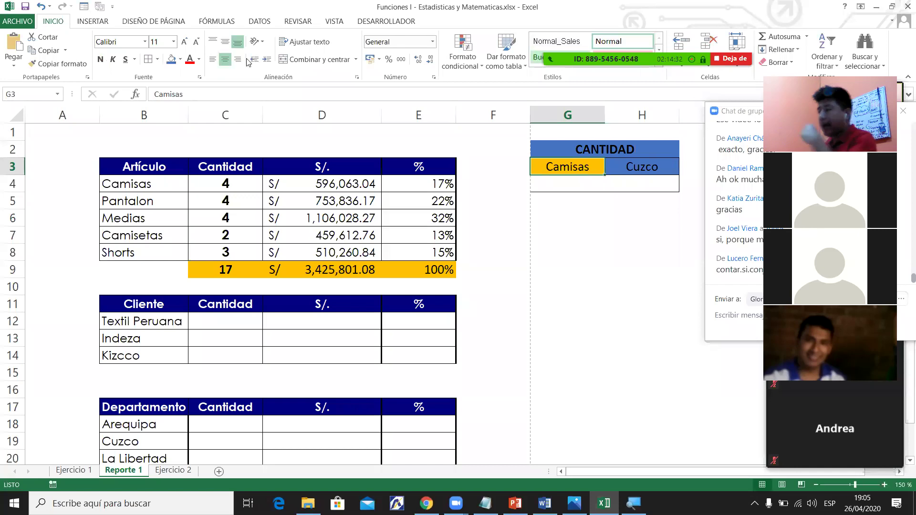
Change the CANTIDAD header's fill from blue to light green.
{"action": "left_click", "coordinate": [571, 188]}
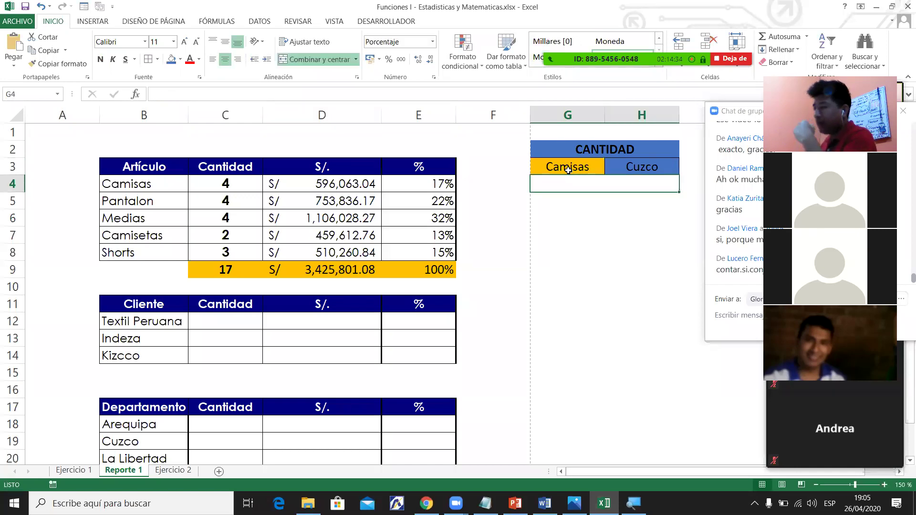
{"action": "left_click", "coordinate": [567, 169]}
{"action": "left_click", "coordinate": [644, 168]}
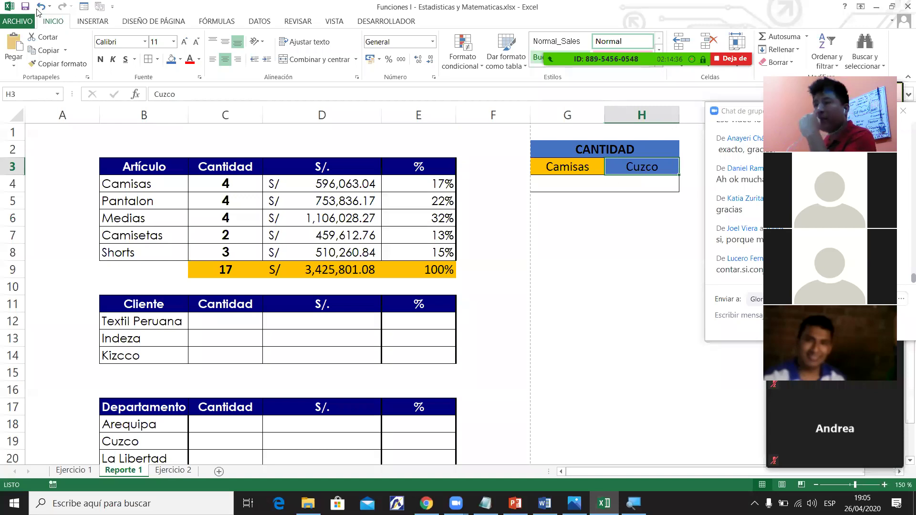
{"action": "key", "text": "Down"}
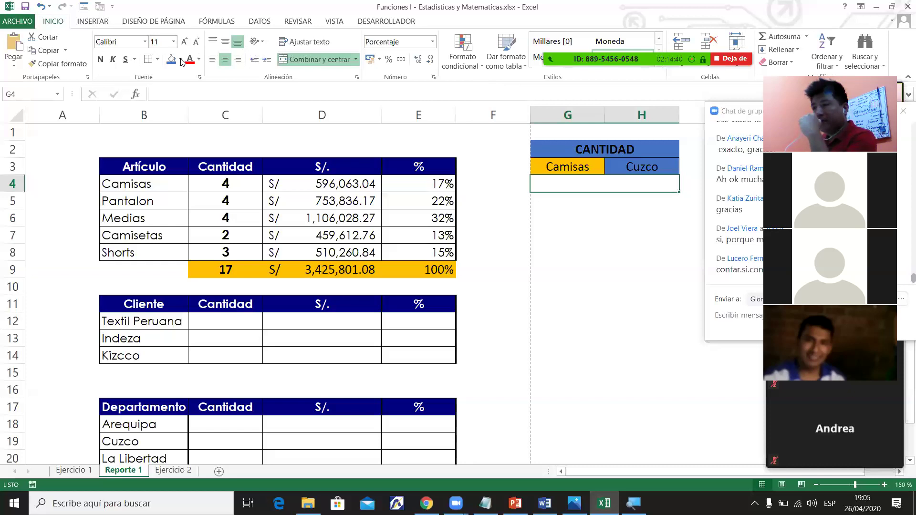
{"action": "left_click", "coordinate": [212, 147]}
{"action": "left_click", "coordinate": [631, 191]}
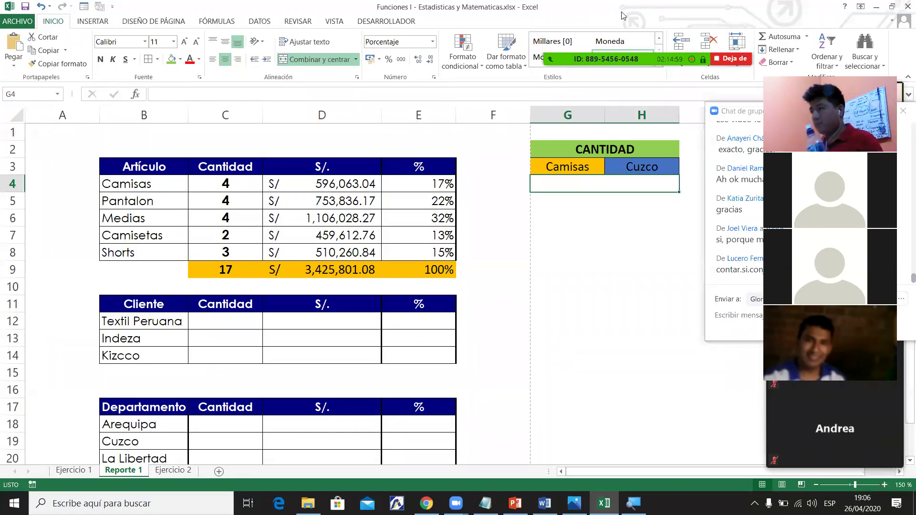
{"action": "mouse_move", "coordinate": [622, 16]}
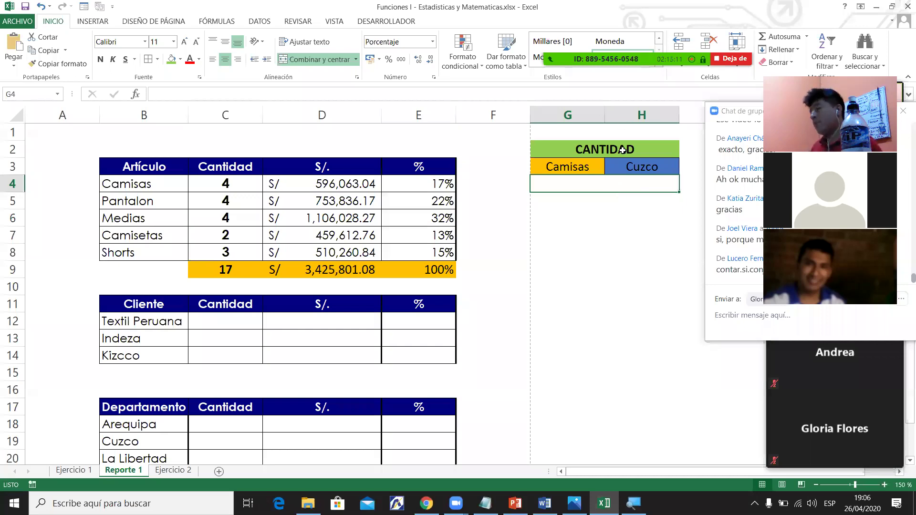
Type an equals sign in the merged G4 cell to begin a formula.
{"action": "type", "text": "="}
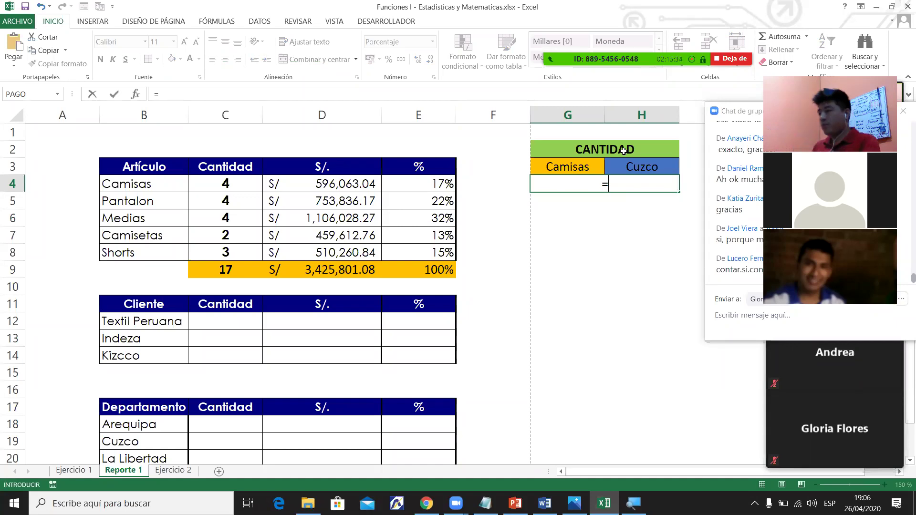
Insert CONTAR.SI.CONJUNTO with 'Ejercicio 1'!A4:A20 matched against the Camisas criterion G3.
{"action": "type", "text": "CONS"}
{"action": "key", "text": "BackSpace"}
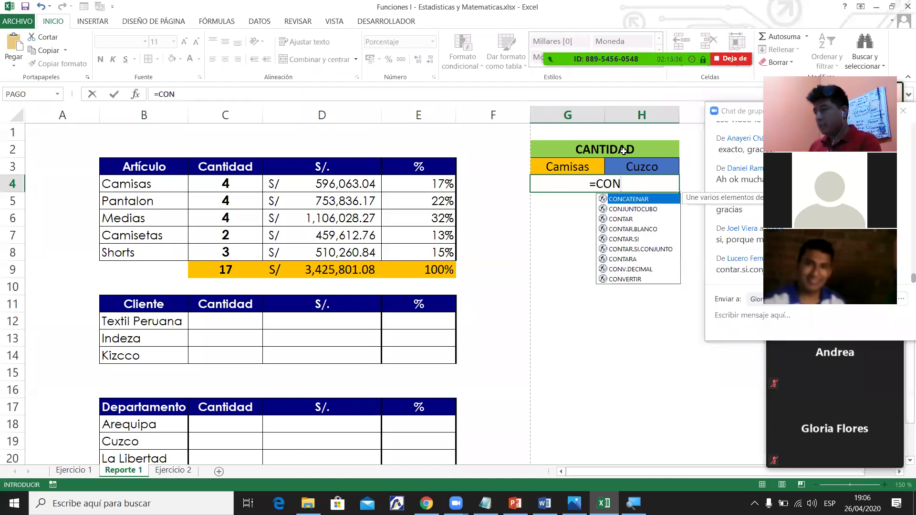
{"action": "type", "text": "TAR.S"}
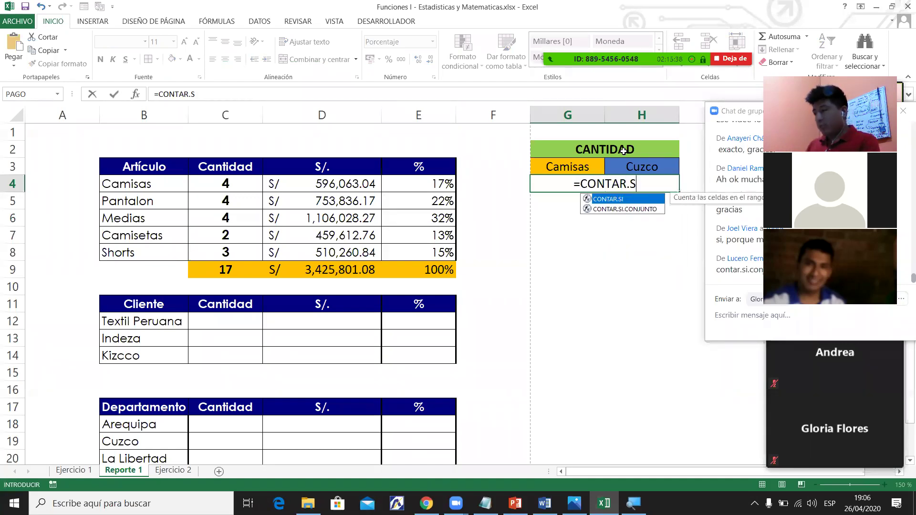
{"action": "key", "text": "Down"}
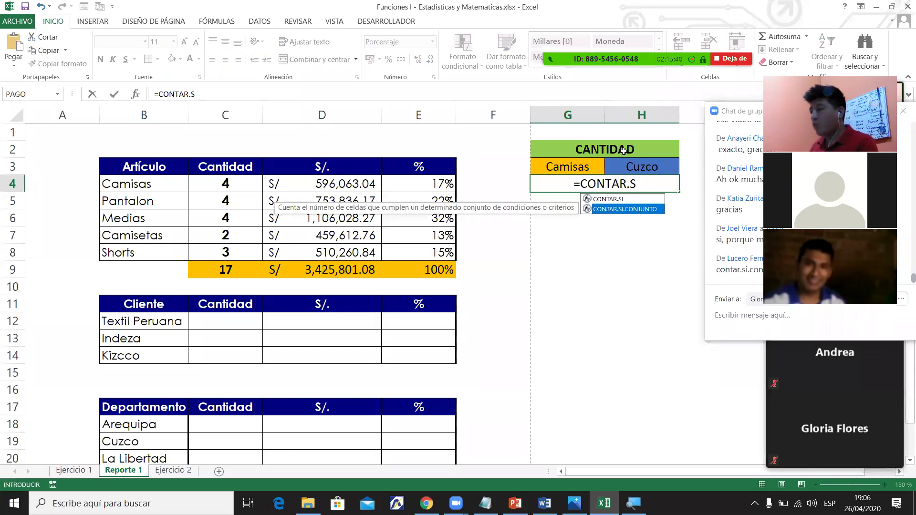
{"action": "key", "text": "Tab"}
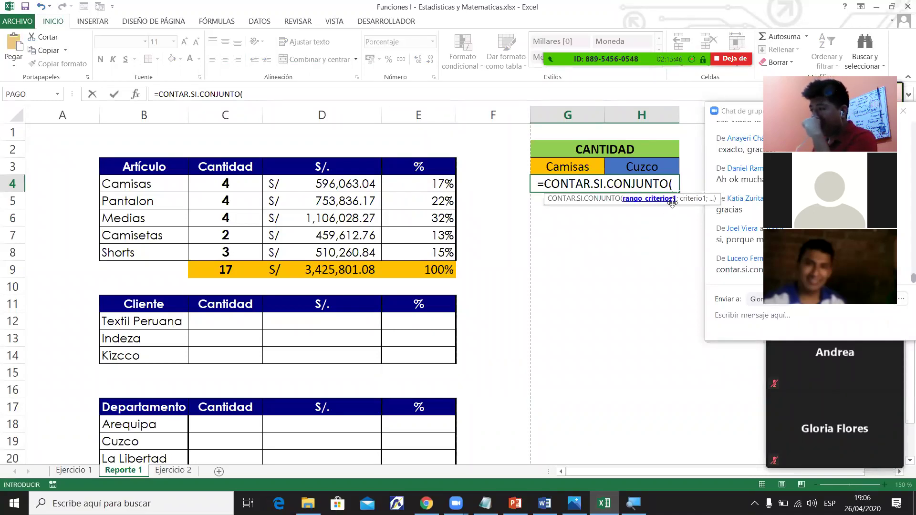
{"action": "left_click", "coordinate": [256, 101]}
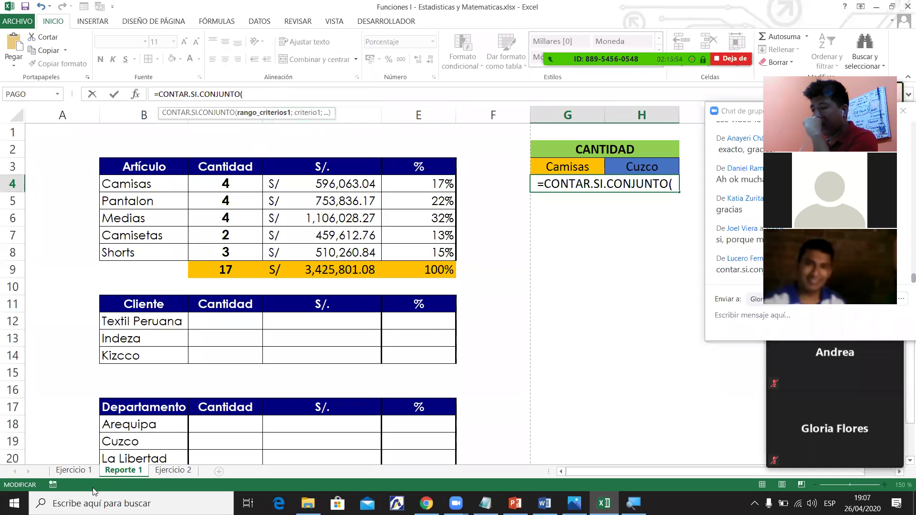
{"action": "left_click", "coordinate": [82, 470]}
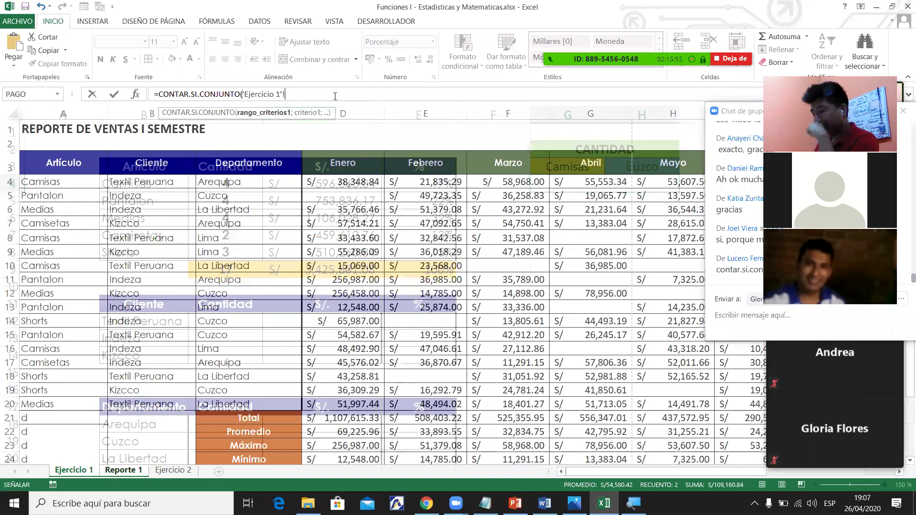
{"action": "type", "text": ";"}
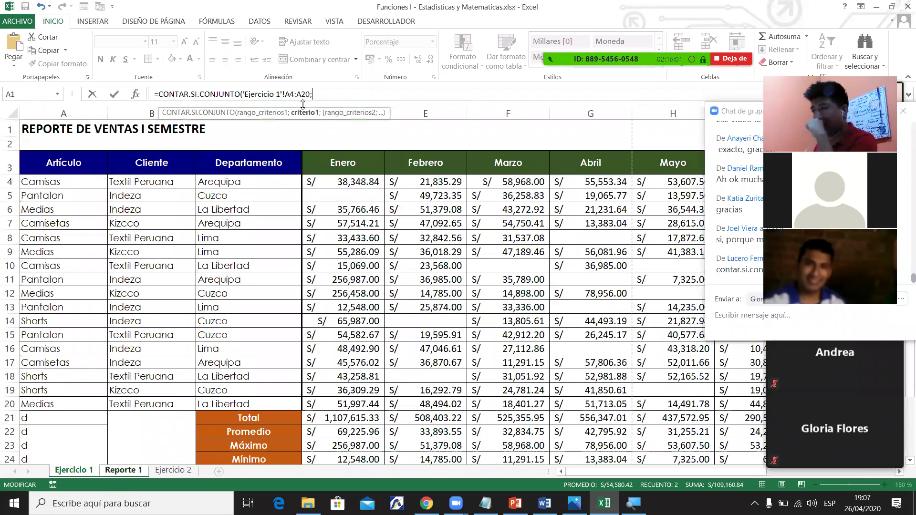
{"action": "left_click", "coordinate": [124, 470]}
{"action": "left_click", "coordinate": [568, 167]}
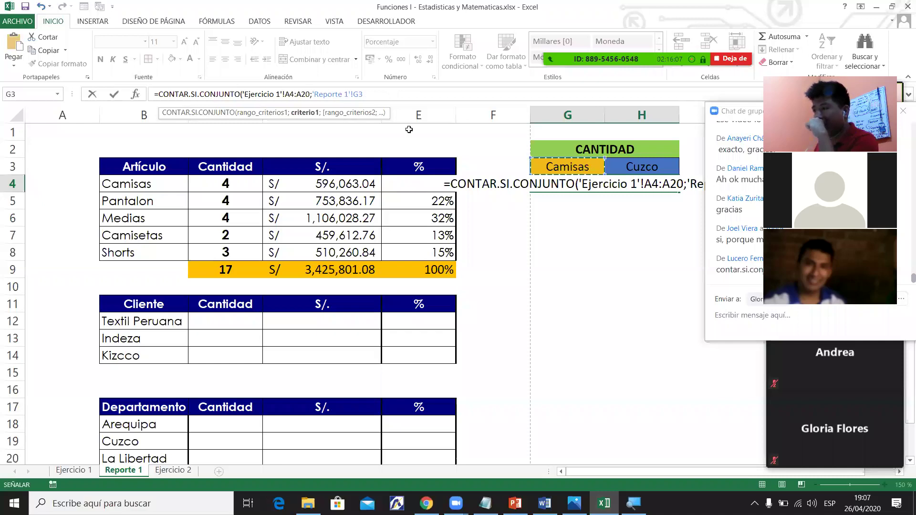
Add 'Ejercicio 1'!C4:C20 matched against H3, then close and commit the formula.
{"action": "type", "text": ";"}
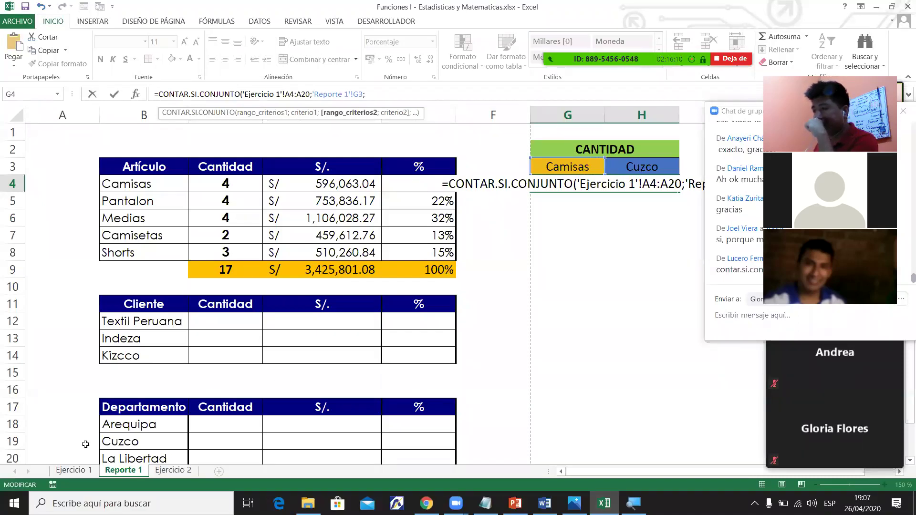
{"action": "left_click", "coordinate": [72, 471]}
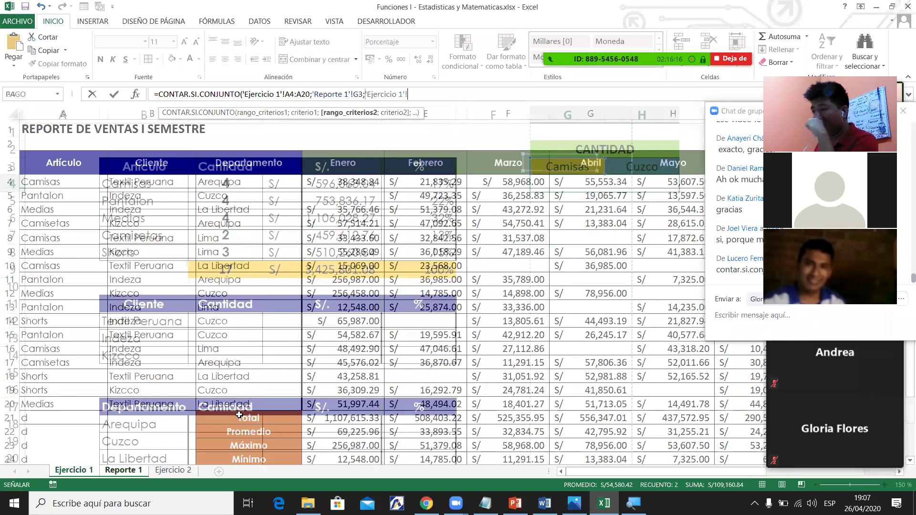
{"action": "mouse_move", "coordinate": [240, 407]}
{"action": "left_mouse_down"}
{"action": "mouse_move", "coordinate": [257, 381]}
{"action": "mouse_move", "coordinate": [248, 182]}
{"action": "left_mouse_up"}
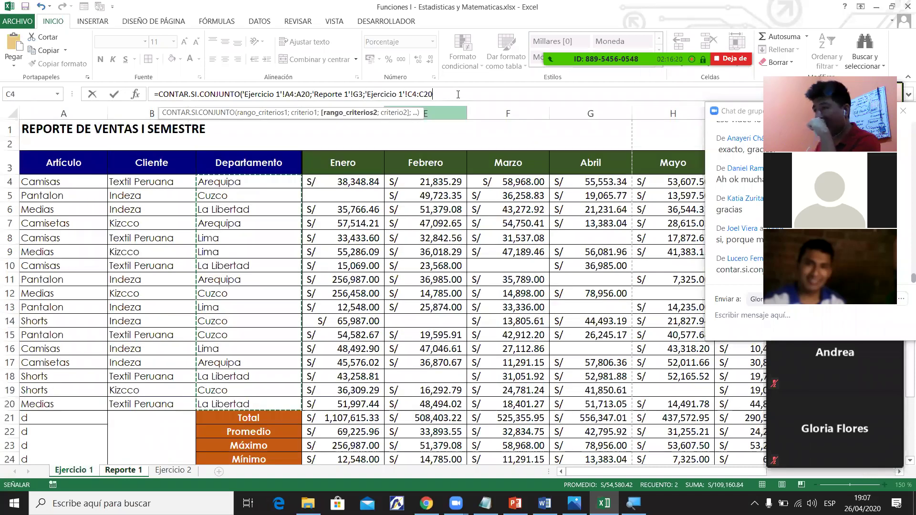
{"action": "type", "text": ";"}
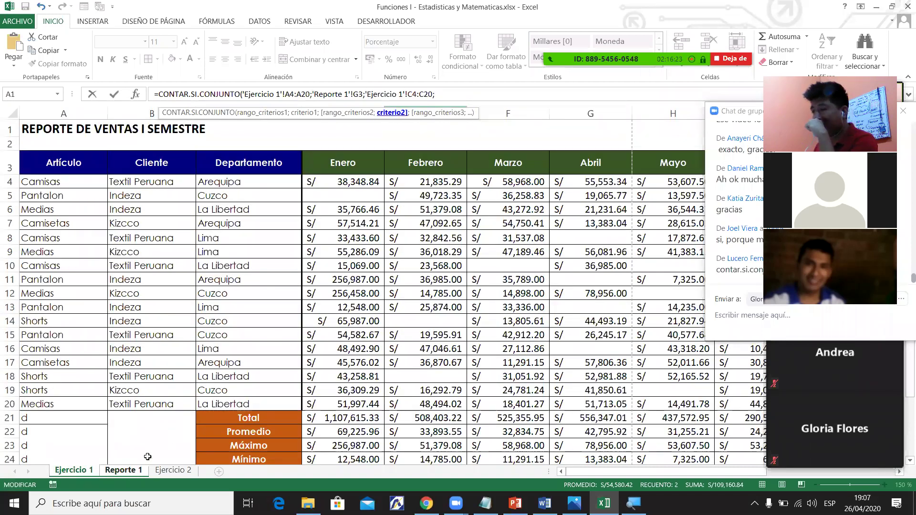
{"action": "key", "text": "ctrl+Page_Down"}
{"action": "left_click", "coordinate": [650, 164]}
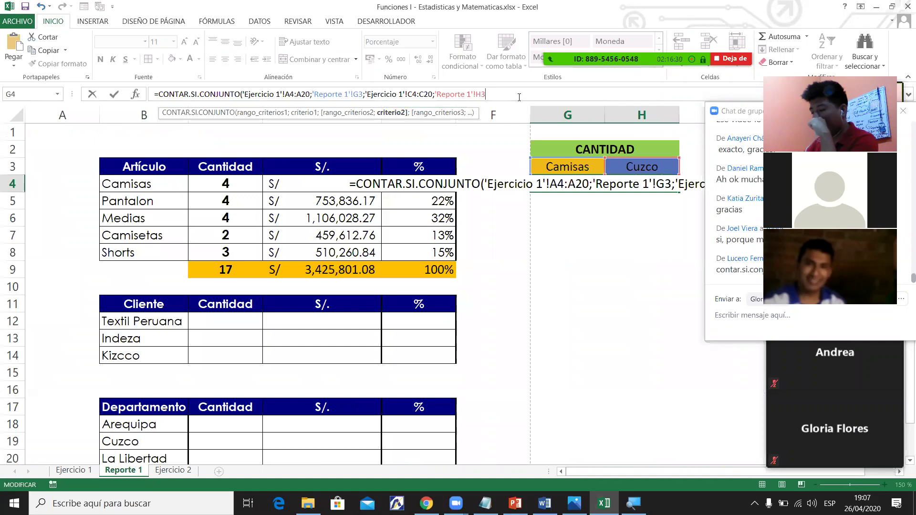
{"action": "type", "text": ")"}
{"action": "key", "text": "Return"}
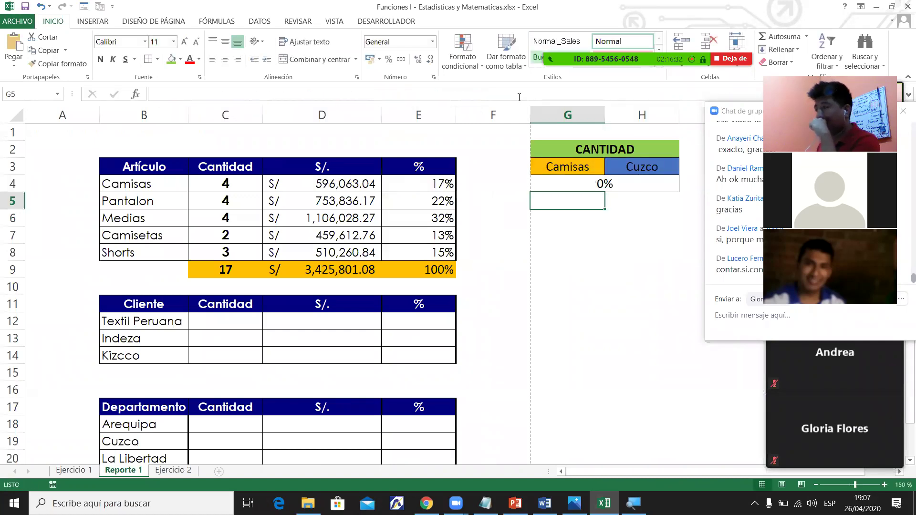
Switch G4 to General format so the count reads 0, then check row 10 on Ejercicio 1.
{"action": "left_click", "coordinate": [583, 189]}
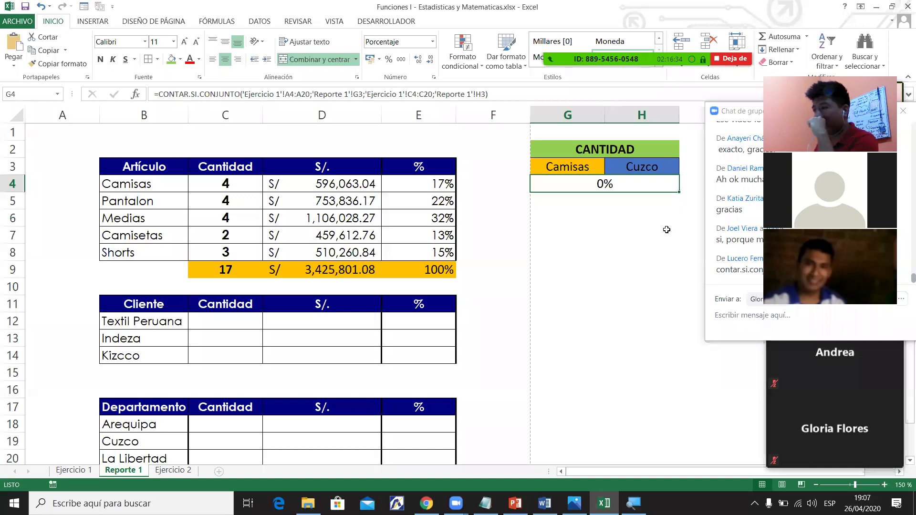
{"action": "key", "text": "ctrl+shift+asciitilde"}
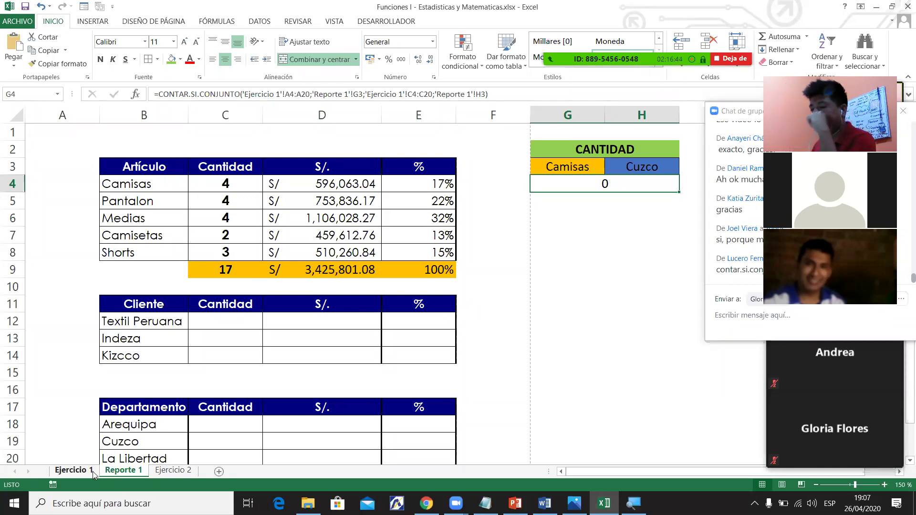
{"action": "left_click", "coordinate": [74, 471]}
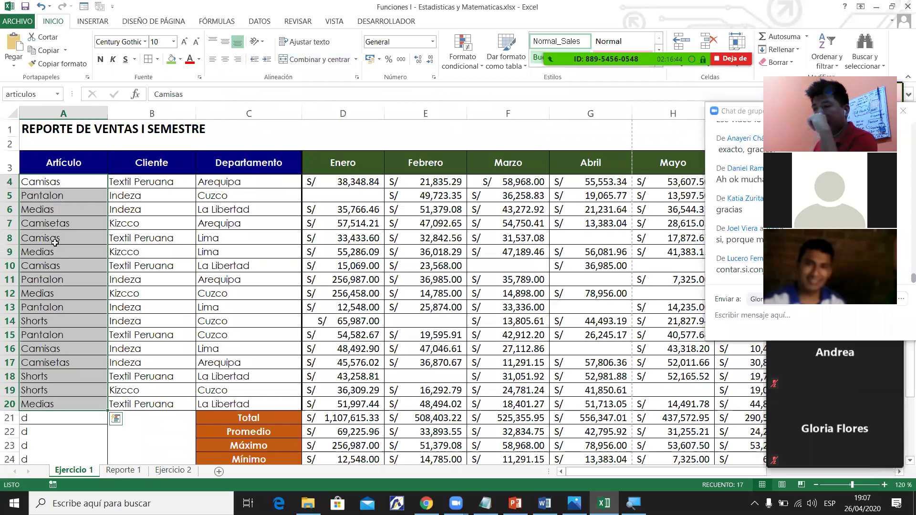
{"action": "left_click_drag", "start_coordinate": [56, 265], "coordinate": [255, 265]}
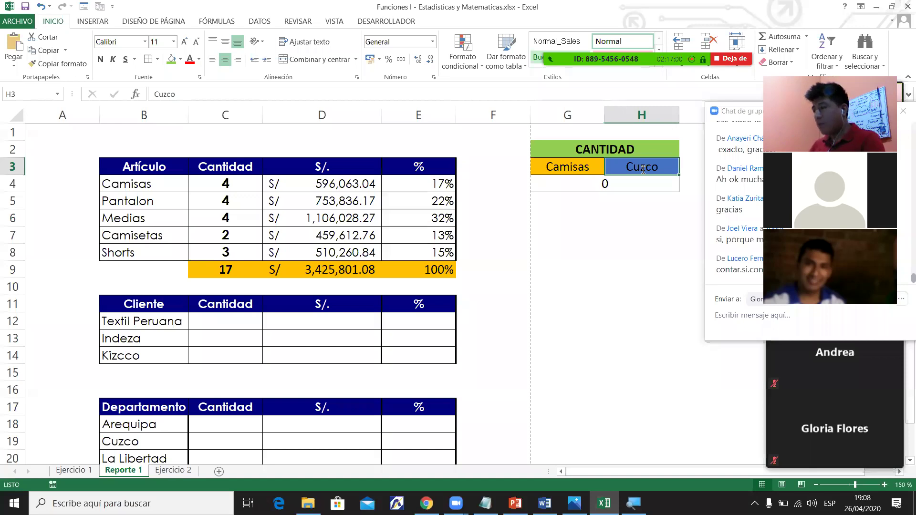
Replace Cuzco with Lima in H3 and review the G4 count, now 2.
{"action": "type", "text": "Lima"}
{"action": "key", "text": "Return"}
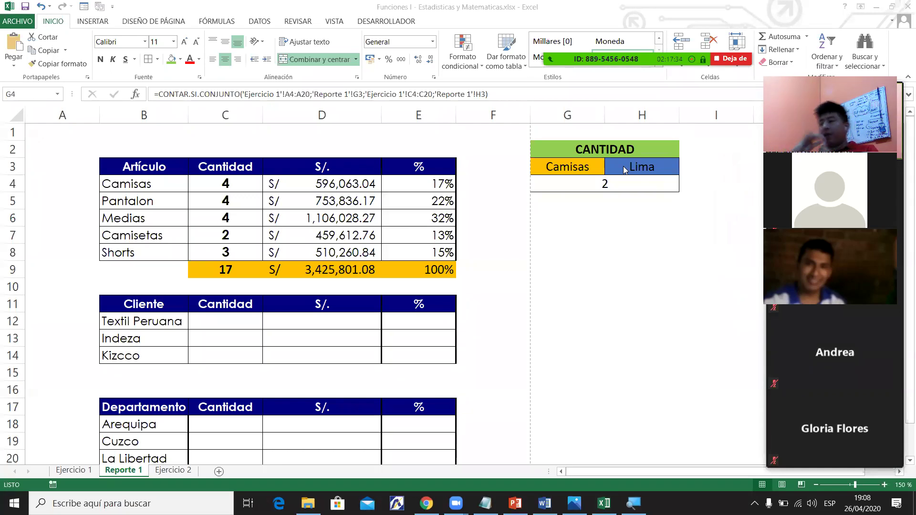
{"action": "left_click", "coordinate": [568, 169]}
{"action": "left_click", "coordinate": [675, 163]}
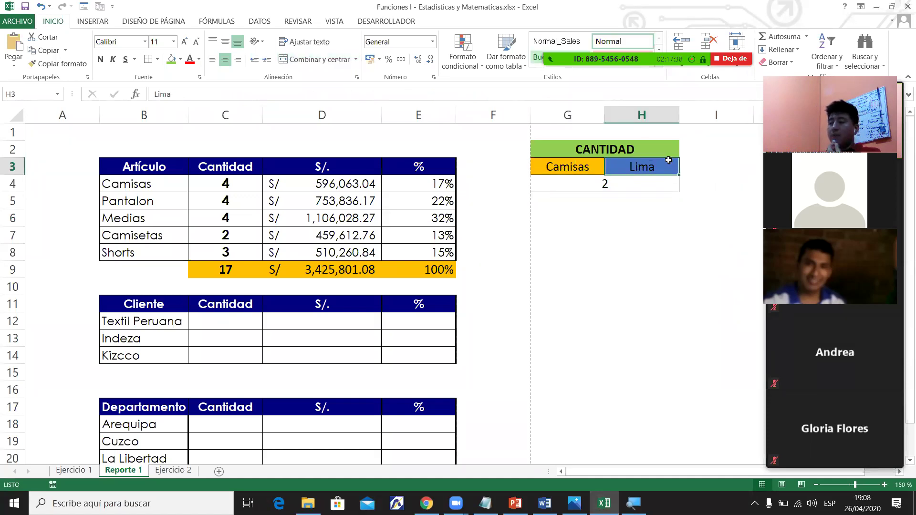
{"action": "left_click", "coordinate": [143, 356]}
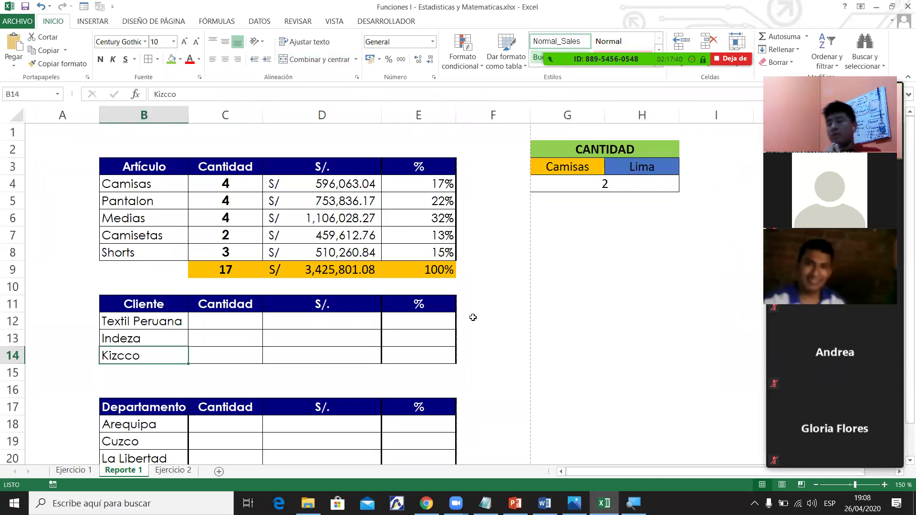
{"action": "left_click", "coordinate": [702, 170]}
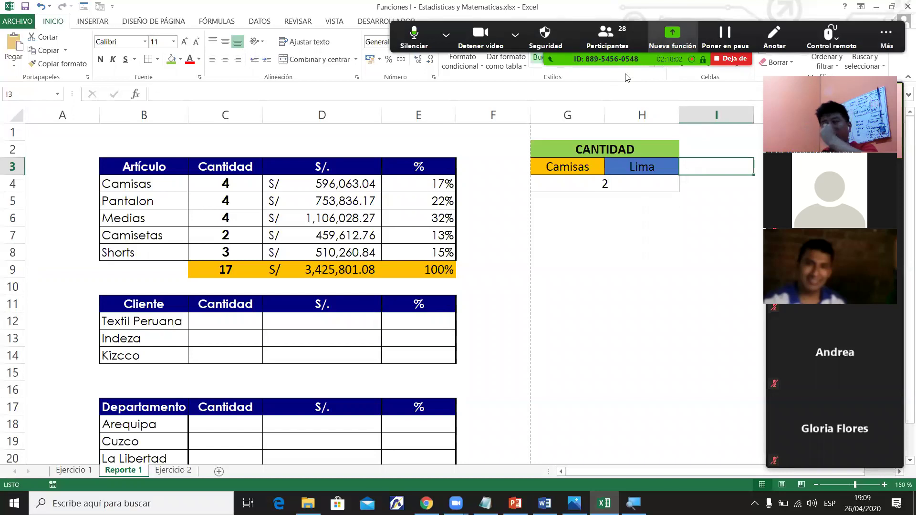
{"action": "left_click", "coordinate": [604, 186]}
{"action": "left_click", "coordinate": [688, 167]}
{"action": "left_click", "coordinate": [602, 186]}
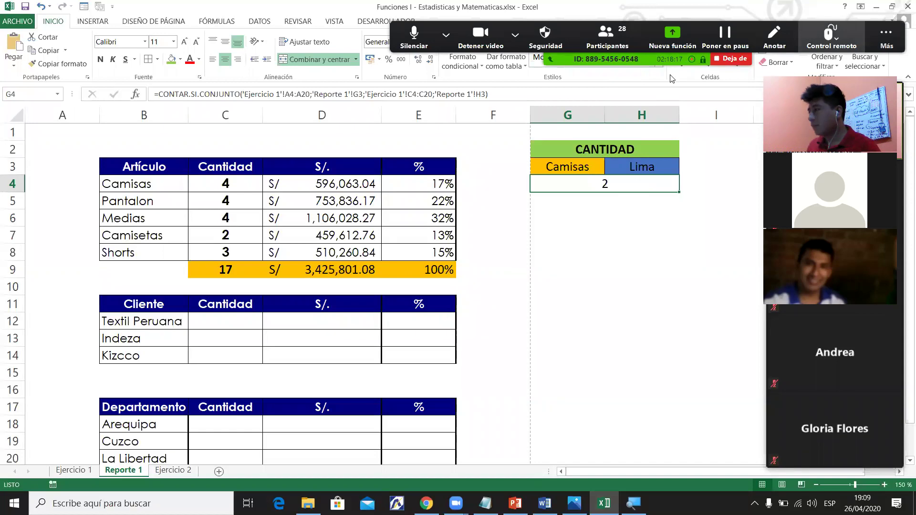
Copy the CANTIDAD table G2:H4 and paste it at G7.
{"action": "left_click", "coordinate": [593, 220]}
{"action": "left_click_drag", "start_coordinate": [582, 154], "coordinate": [665, 186]}
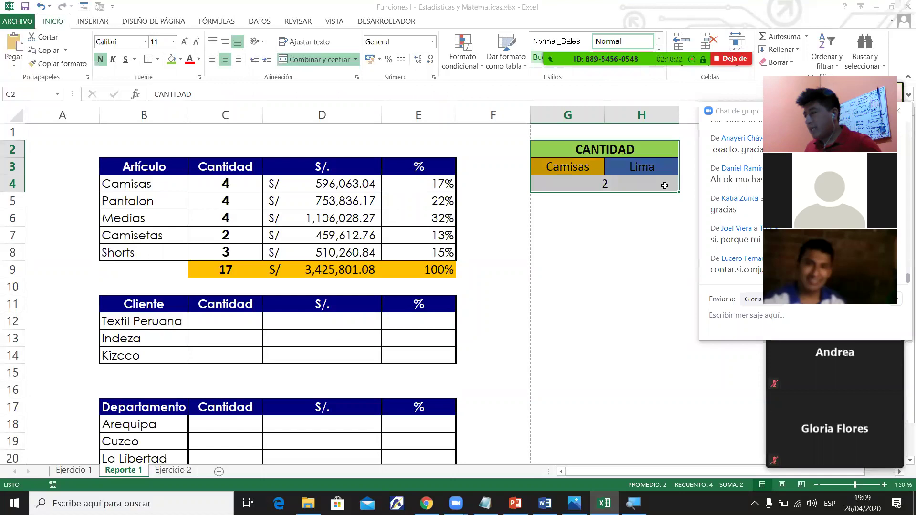
{"action": "key", "text": "ctrl+c"}
{"action": "left_click", "coordinate": [570, 231]}
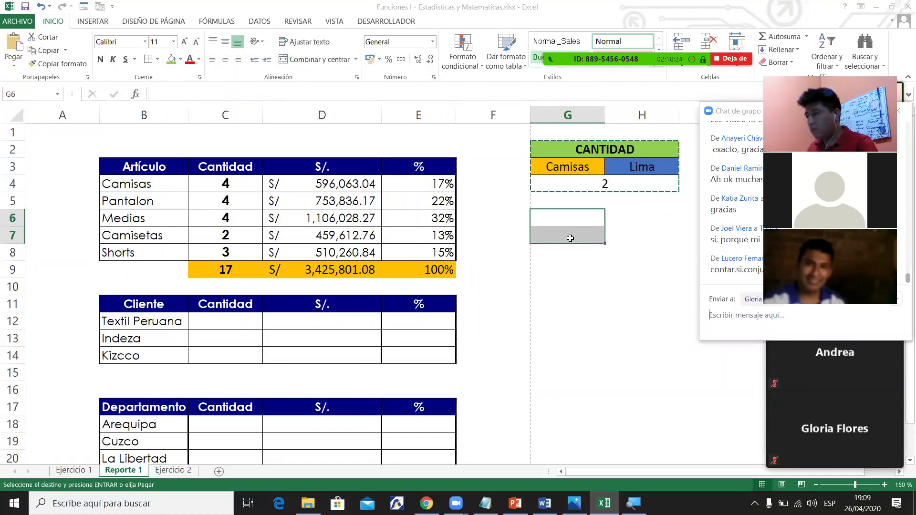
{"action": "key", "text": "ctrl+v"}
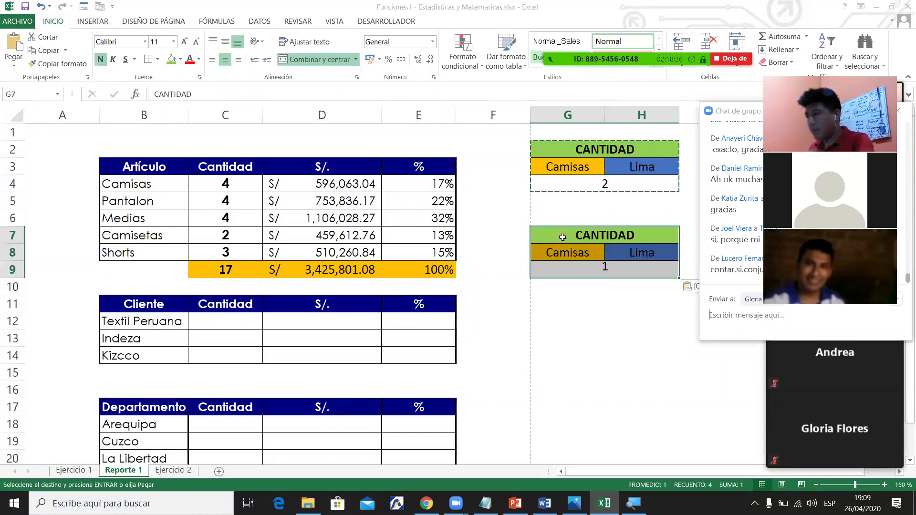
Retitle the copy 'Monto S/.' and clear its copied result in G9.
{"action": "type", "text": "S"}
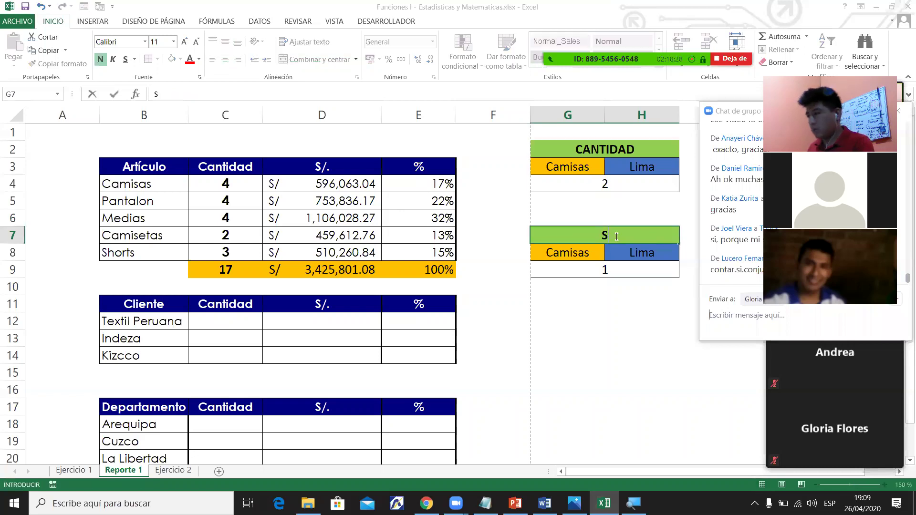
{"action": "type", "text": "/"}
{"action": "key", "text": "BackSpace"}
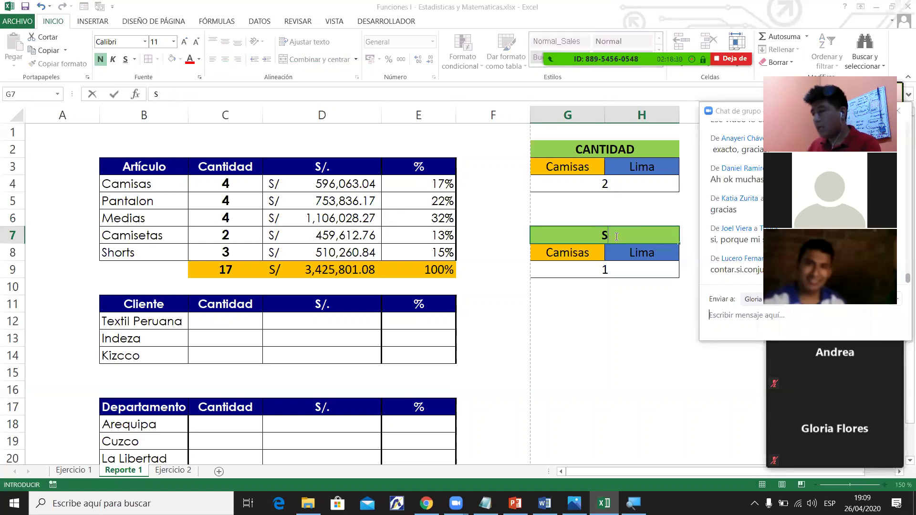
{"action": "type", "text": "/0"}
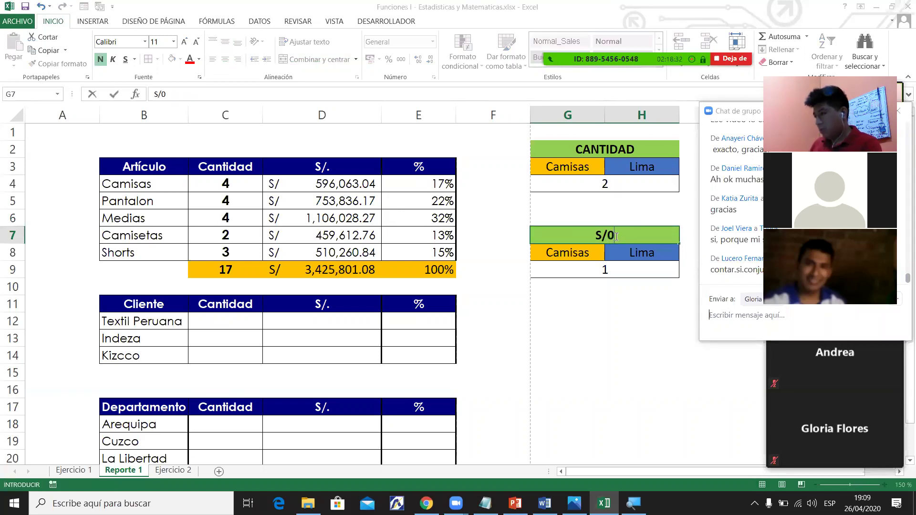
{"action": "key", "text": "BackSpace"}
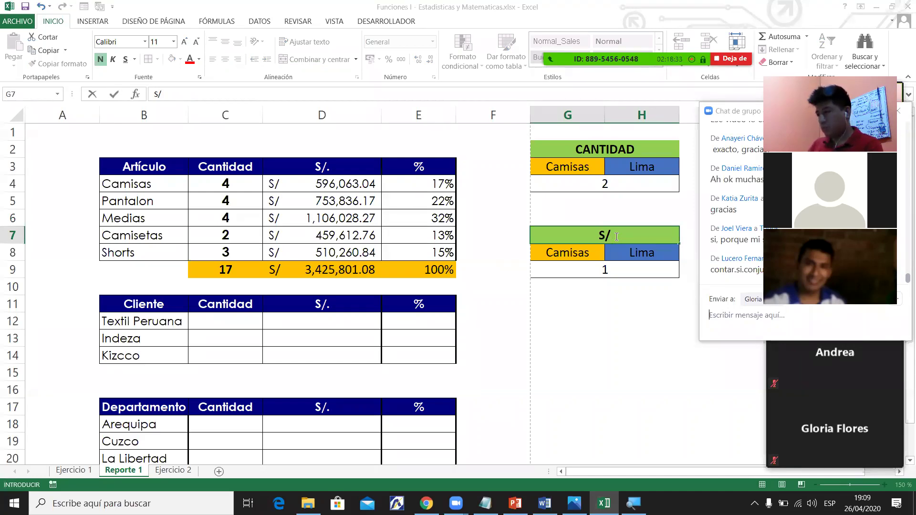
{"action": "key", "text": "BackSpace"}
{"action": "key", "text": "BackSpace"}
{"action": "type", "text": "Monot S"}
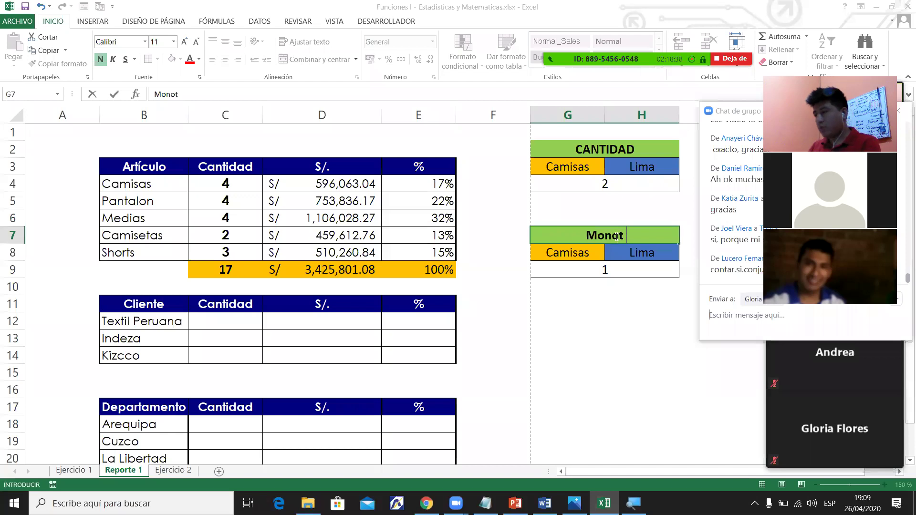
{"action": "key", "text": "BackSpace"}
{"action": "key", "text": "BackSpace"}
{"action": "key", "text": "BackSpace"}
{"action": "key", "text": "BackSpace"}
{"action": "key", "text": "BackSpace"}
{"action": "type", "text": "nto"}
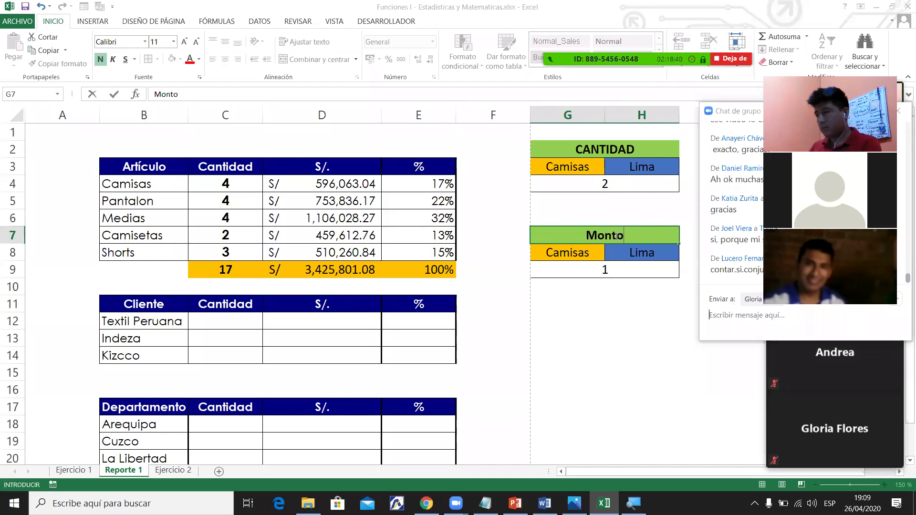
{"action": "type", "text": " S/."}
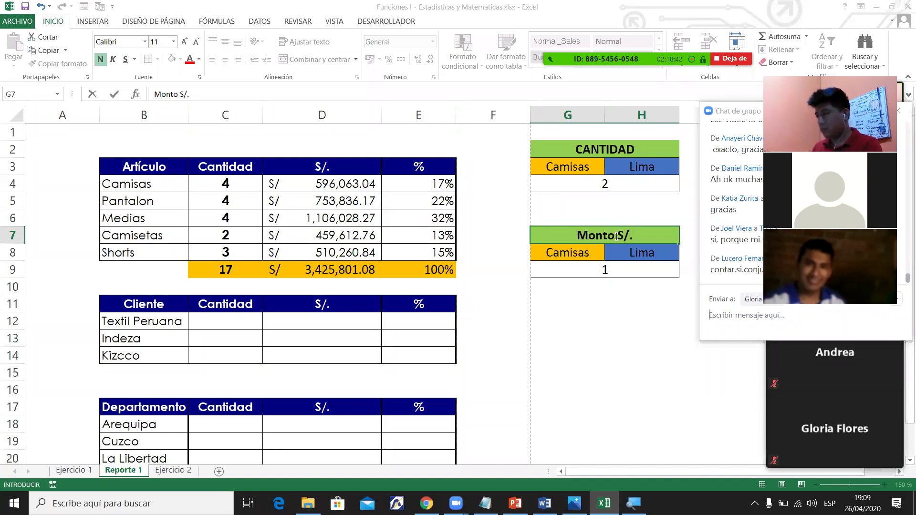
{"action": "key", "text": "Return"}
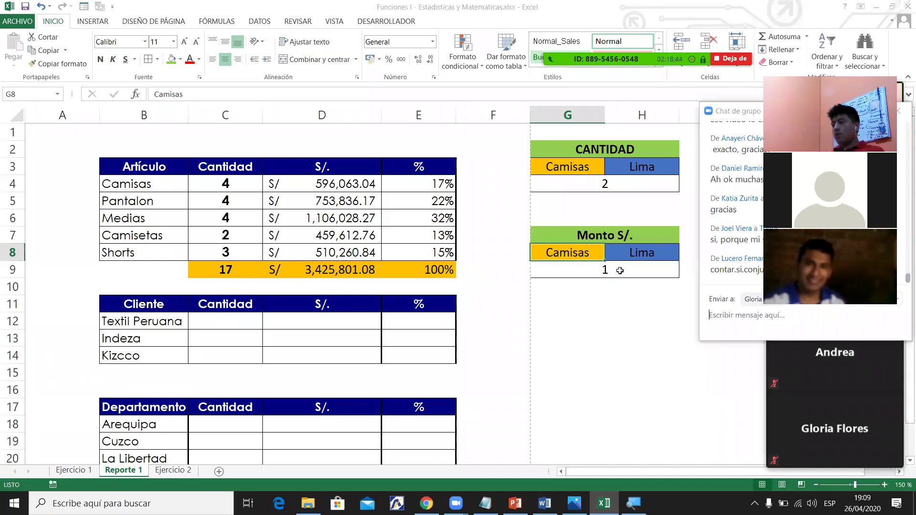
{"action": "left_click", "coordinate": [618, 270]}
{"action": "key", "text": "Delete"}
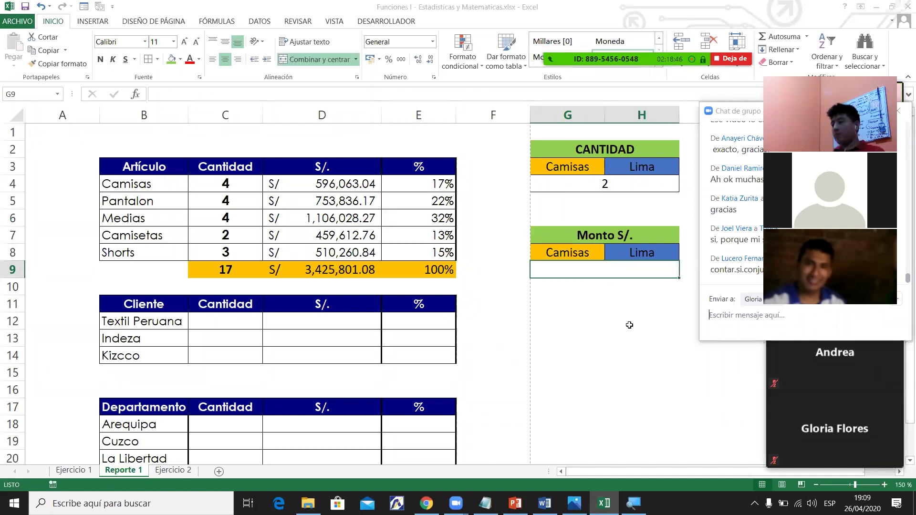
Review the G4 count formula and the D4 SUMAR.SI formula for reference.
{"action": "left_click", "coordinate": [605, 236]}
{"action": "left_click", "coordinate": [583, 178]}
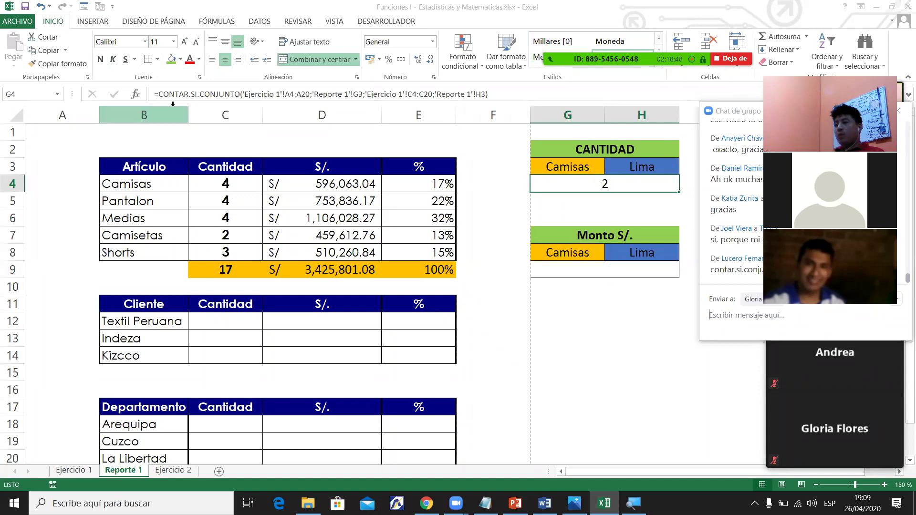
{"action": "left_click_drag", "start_coordinate": [159, 94], "coordinate": [240, 94]}
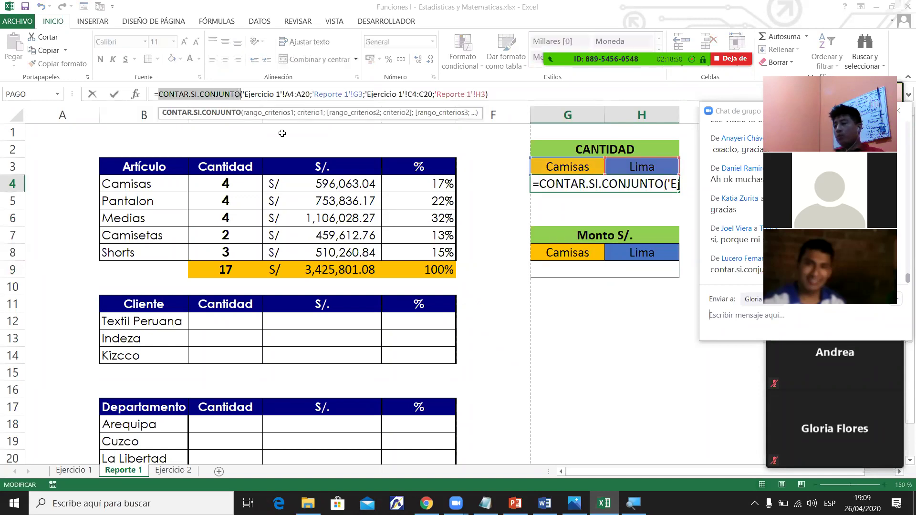
{"action": "left_click", "coordinate": [599, 275]}
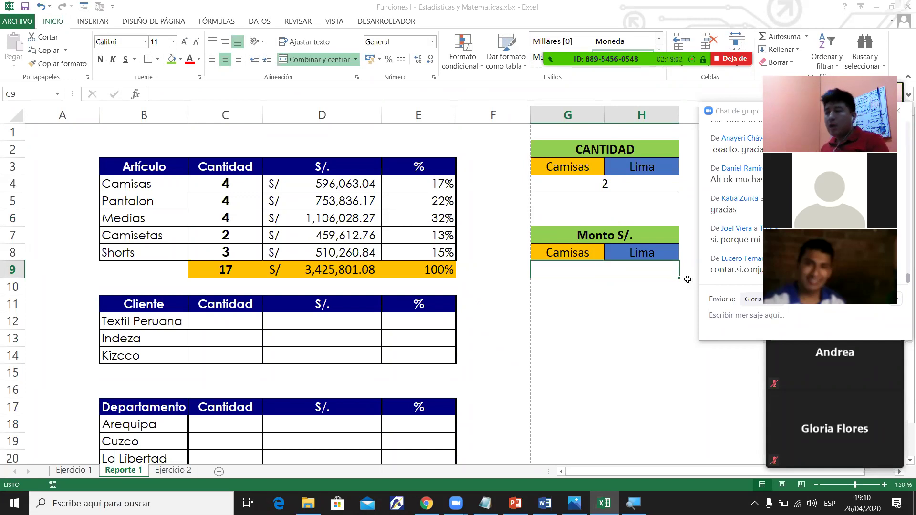
{"action": "left_click", "coordinate": [355, 188]}
{"action": "left_click", "coordinate": [114, 184]}
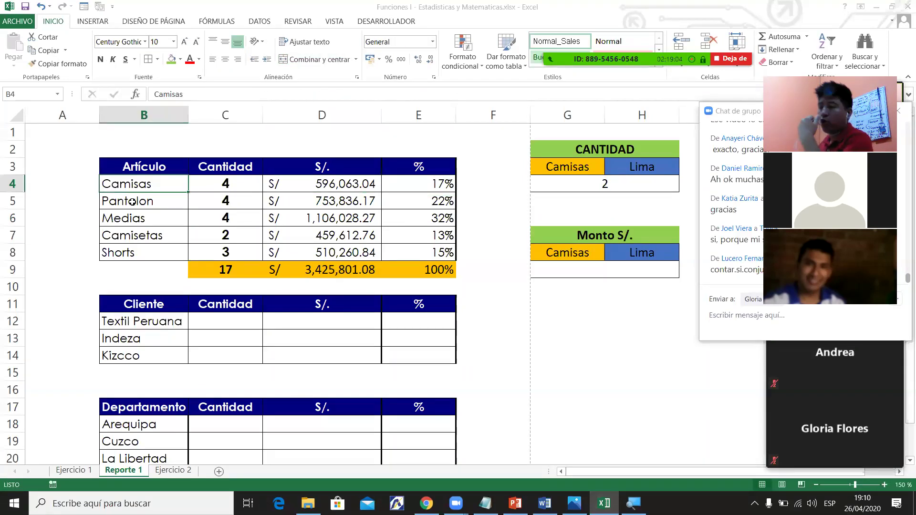
{"action": "left_click", "coordinate": [288, 185]}
{"action": "left_click", "coordinate": [154, 180]}
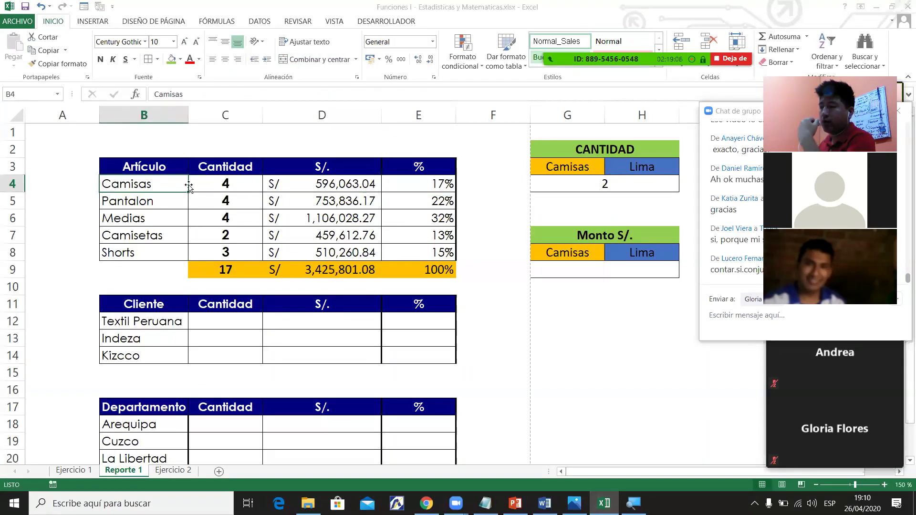
Start =SUMAR.SI.CONJUNTO( in G9, with the sum range to come from Ejercicio 1.
{"action": "left_click", "coordinate": [604, 274]}
{"action": "type", "text": "=sumar"}
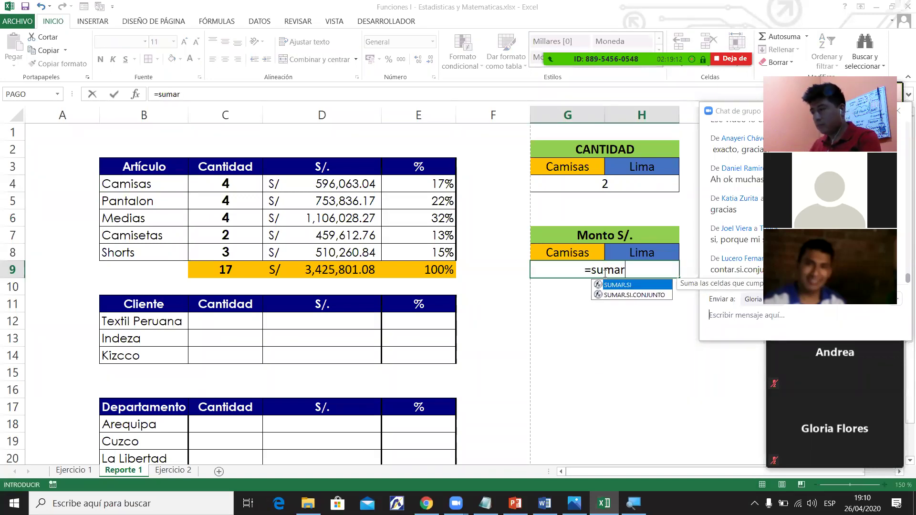
{"action": "type", "text": ".si"}
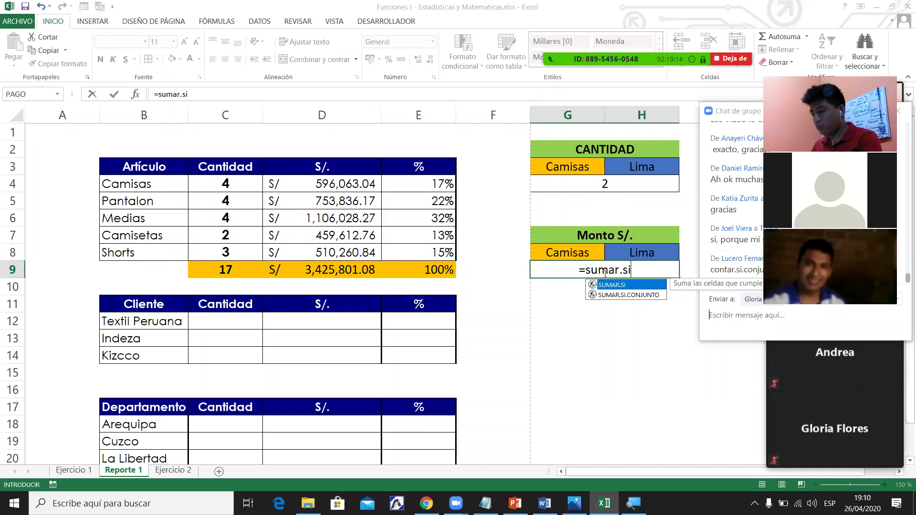
{"action": "key", "text": "Down"}
{"action": "key", "text": "Tab"}
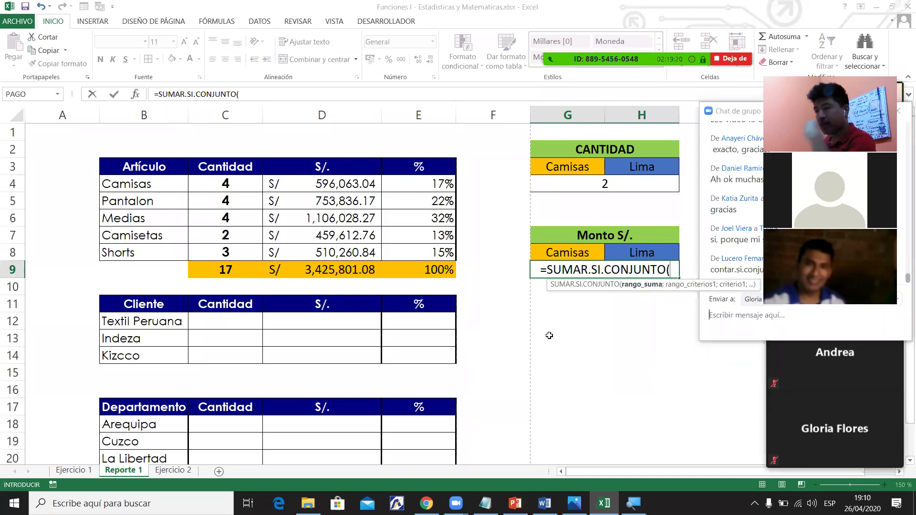
{"action": "left_click", "coordinate": [73, 471]}
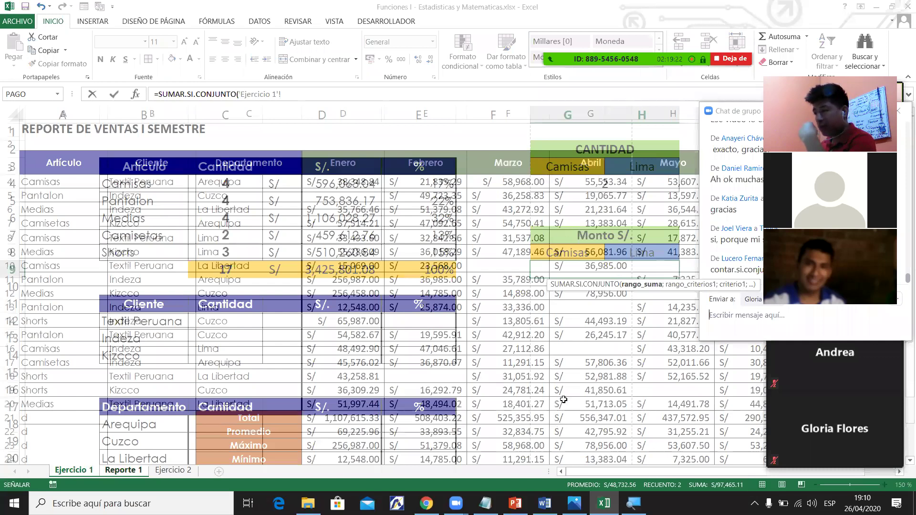
Sum J4:J20 where A4:A20 matches G8 and C4:C20 matches H8, giving 292128.07.
{"action": "left_click_drag", "start_coordinate": [552, 182], "coordinate": [563, 403]}
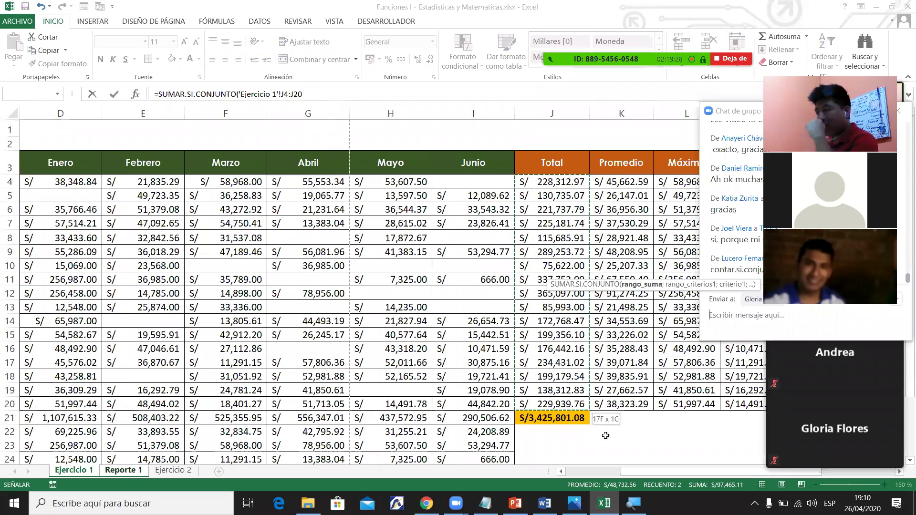
{"action": "key", "text": "semicolon"}
{"action": "left_click_drag", "start_coordinate": [647, 479], "coordinate": [543, 475]}
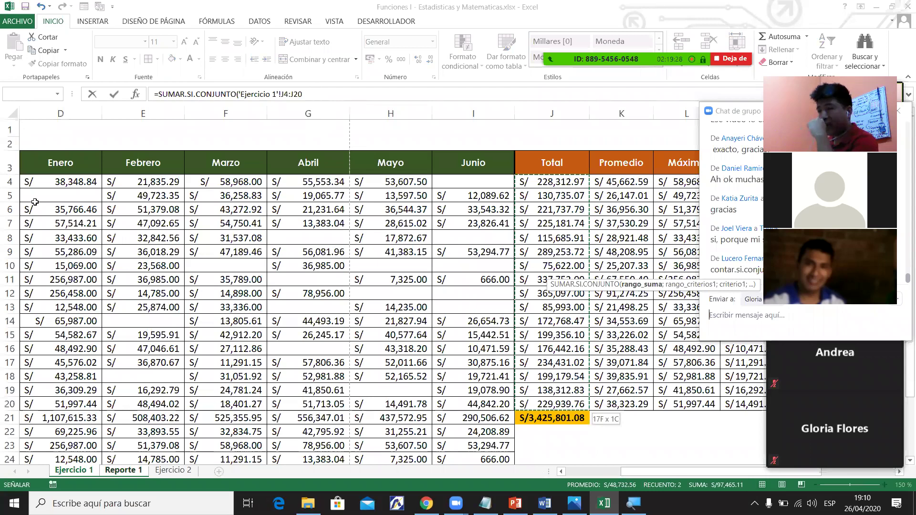
{"action": "left_click_drag", "start_coordinate": [38, 181], "coordinate": [52, 253]}
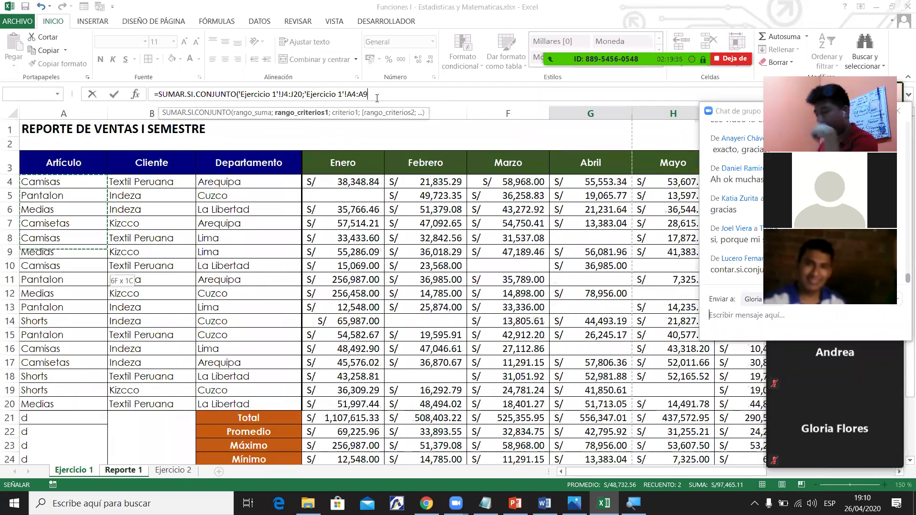
{"action": "key", "text": "BackSpace"}
{"action": "type", "text": "20;"}
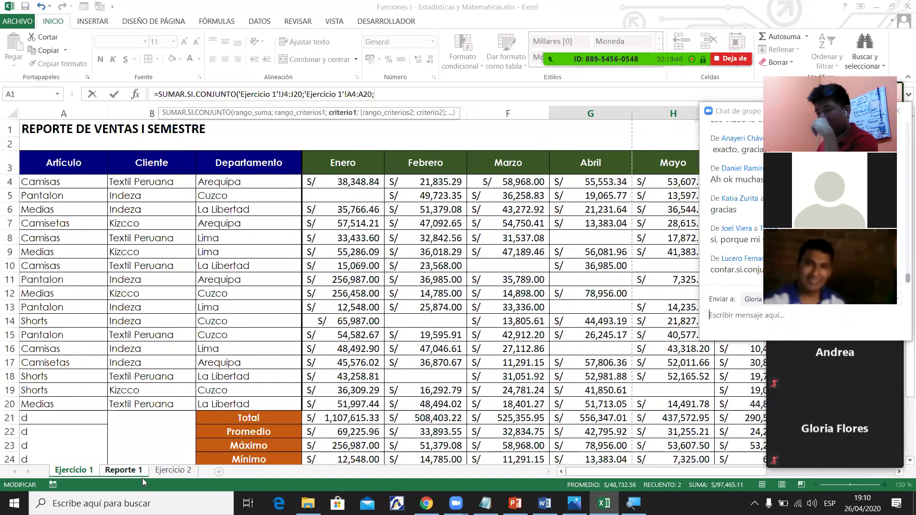
{"action": "left_click", "coordinate": [144, 473]}
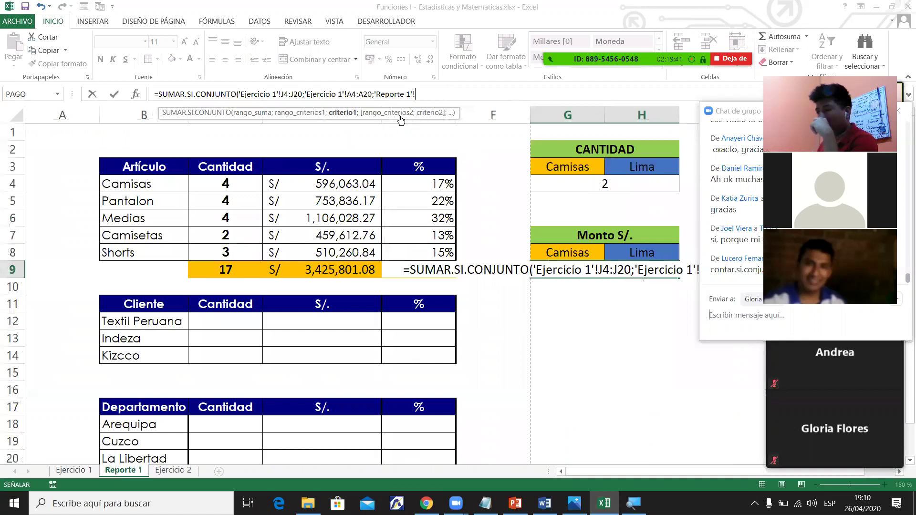
{"action": "type", "text": "G8;"}
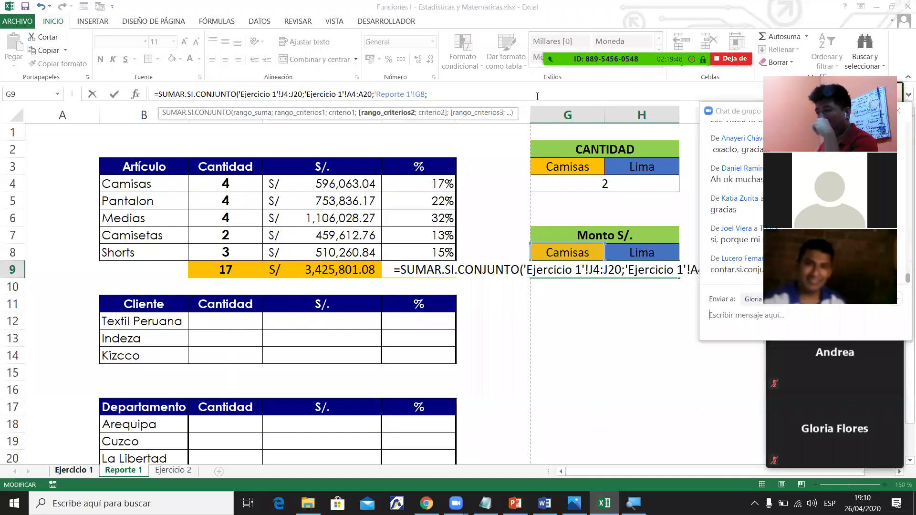
{"action": "key", "text": "ctrl+Page_Up"}
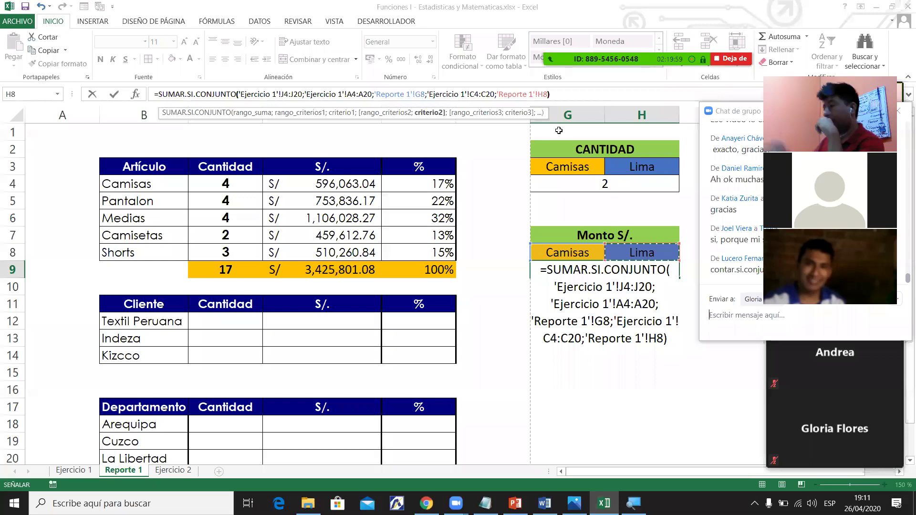
{"action": "key", "text": "ctrl+Return"}
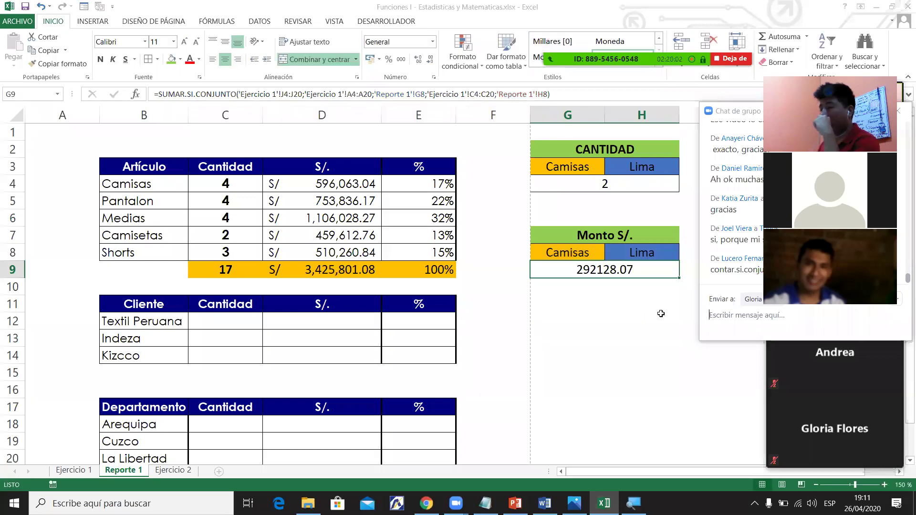
Apply Contabilidad format to G9 so it shows S/ 292,128.07, and hide the Zoom chat.
{"action": "left_click", "coordinate": [370, 58]}
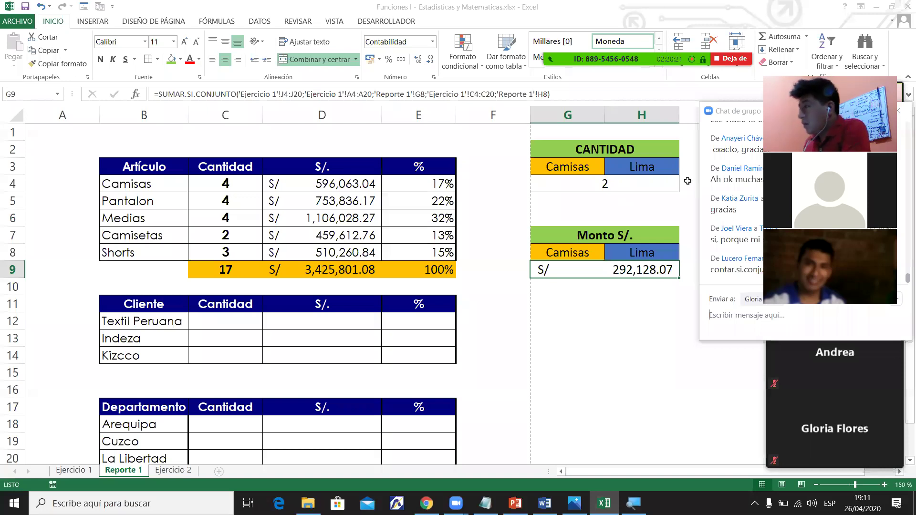
{"action": "key", "text": "alt+h"}
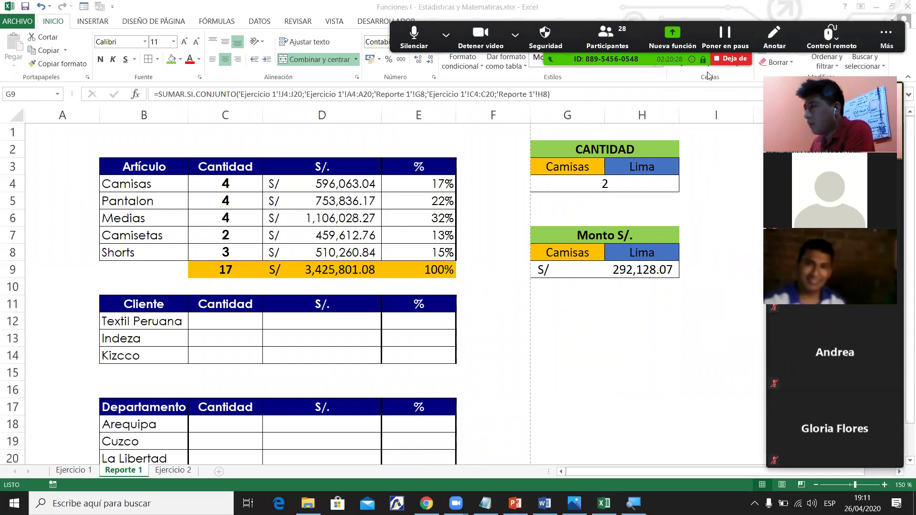
Open and close the Zoom participants list, then bring the group chat back.
{"action": "key", "text": "alt+u"}
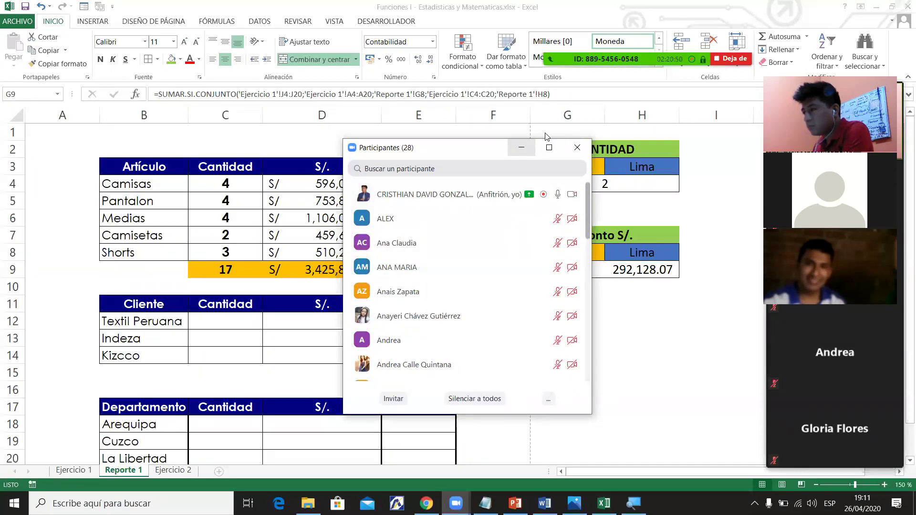
{"action": "left_click", "coordinate": [549, 147]}
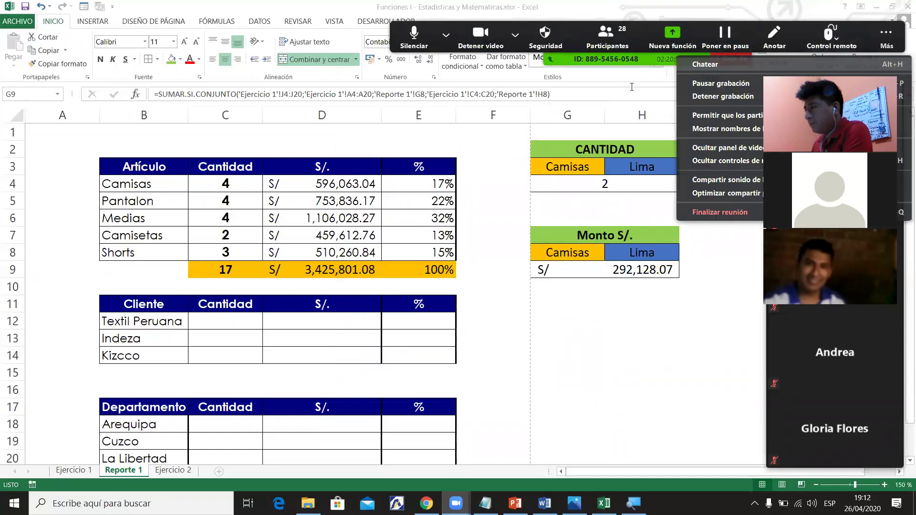
{"action": "key", "text": "alt+h"}
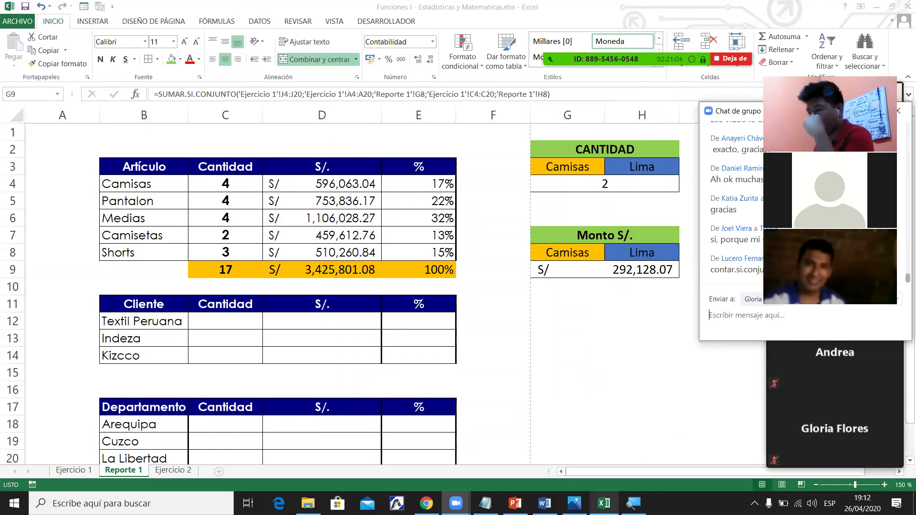
Highlight the Contar.si.conjunto and Sumar.si.conjunto lines in yellow in the Word syllabus.
{"action": "left_click", "coordinate": [544, 503]}
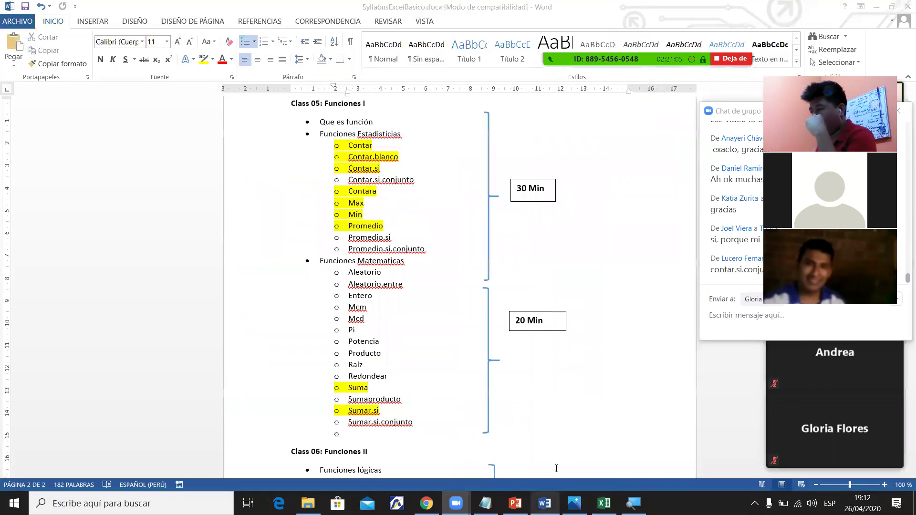
{"action": "triple_click", "coordinate": [374, 181]}
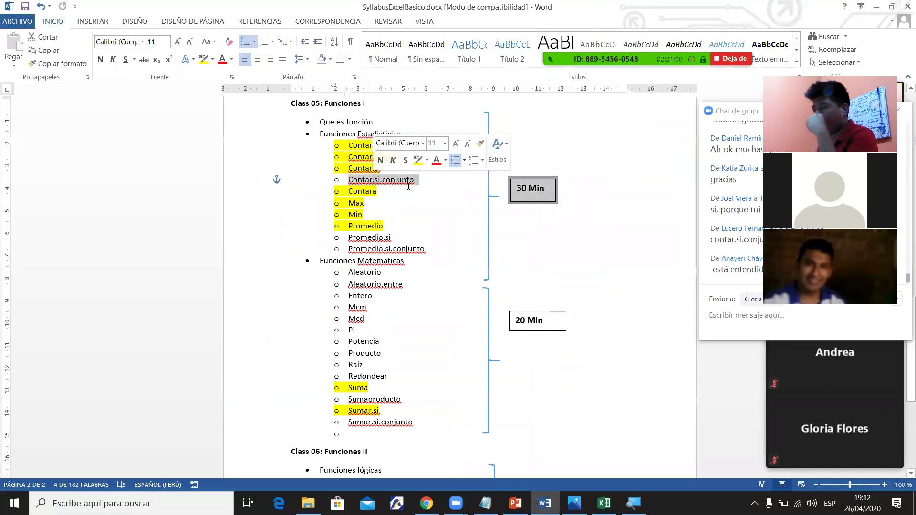
{"action": "left_click", "coordinate": [204, 59]}
{"action": "triple_click", "coordinate": [379, 424]}
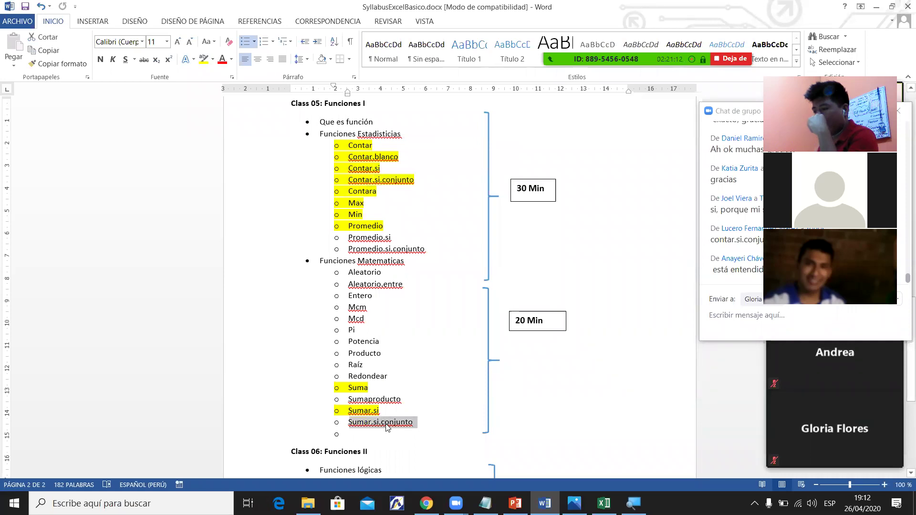
{"action": "left_click", "coordinate": [204, 59]}
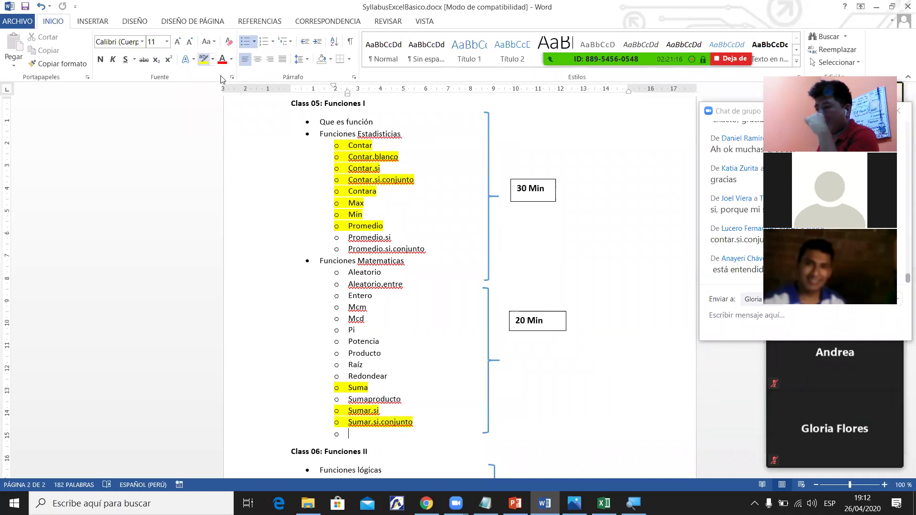
Highlight Promedio.si and Promedio.si.conjunto in yellow, then minimize Word.
{"action": "left_click_drag", "start_coordinate": [350, 238], "coordinate": [400, 239]}
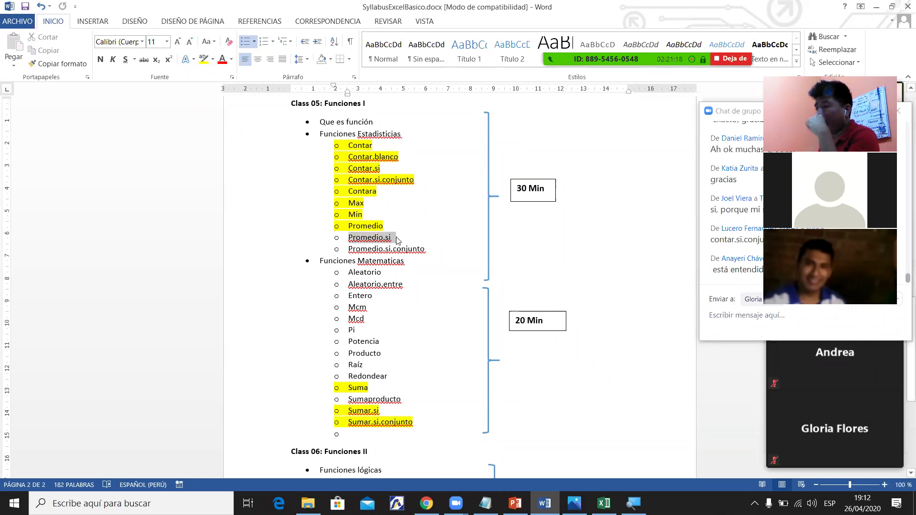
{"action": "left_click_drag", "start_coordinate": [349, 249], "coordinate": [419, 251]}
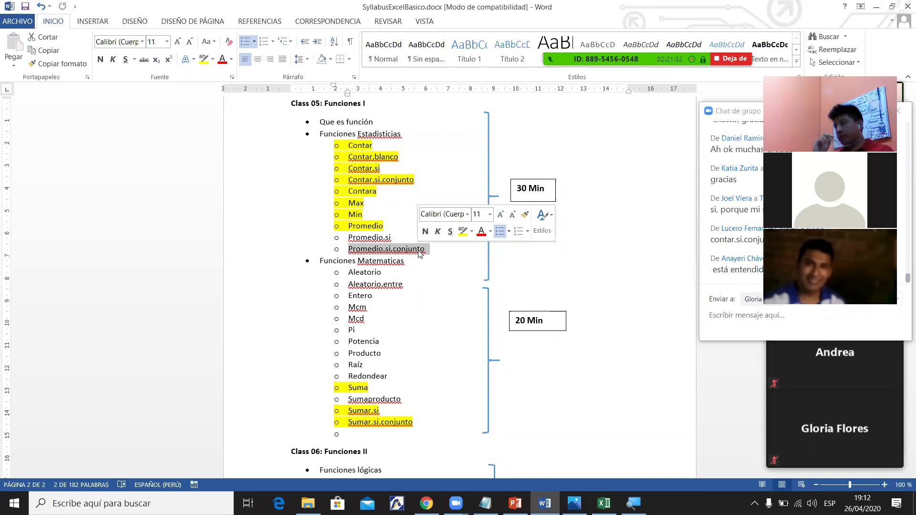
{"action": "left_click_drag", "start_coordinate": [349, 238], "coordinate": [429, 250]}
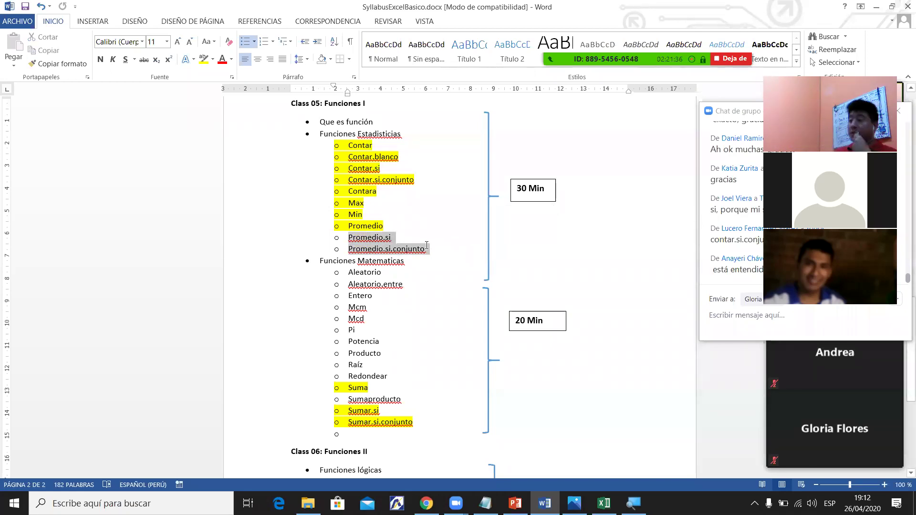
{"action": "left_click", "coordinate": [205, 60]}
{"action": "key", "text": "Right"}
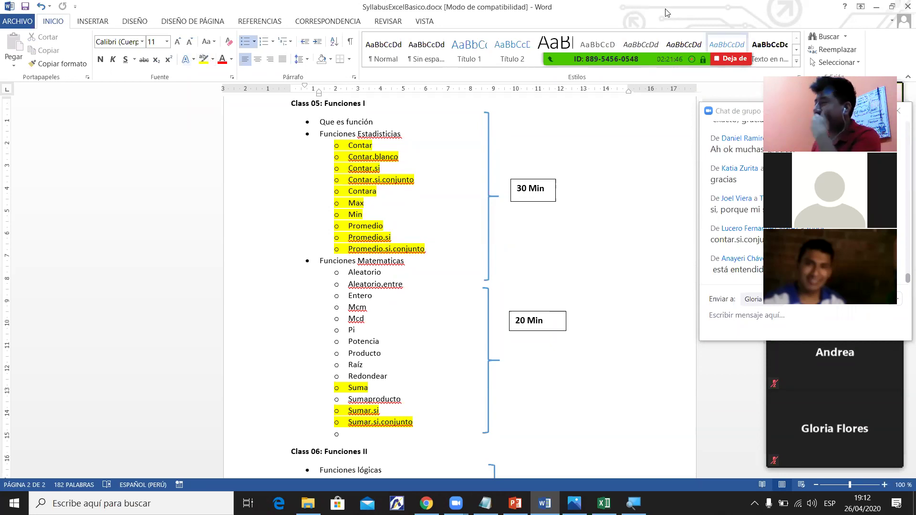
{"action": "mouse_move", "coordinate": [667, 12]}
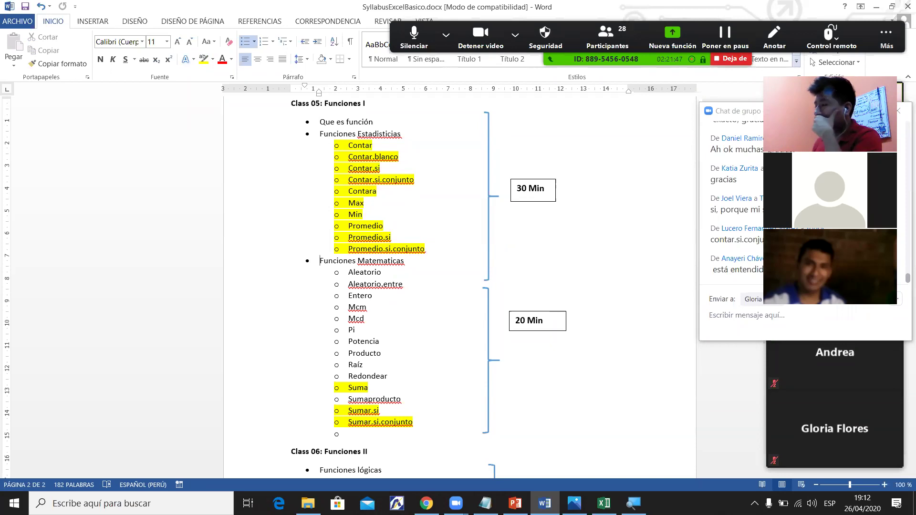
{"action": "left_click", "coordinate": [877, 6]}
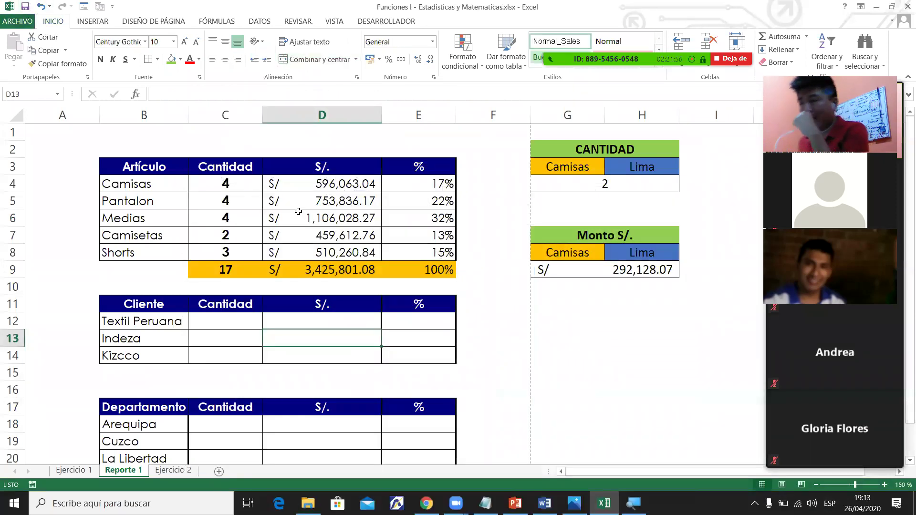
Go to the Ejercicio 2 sheet via the Ejercicio 1 tab and Ctrl+PgDn.
{"action": "left_click", "coordinate": [570, 285]}
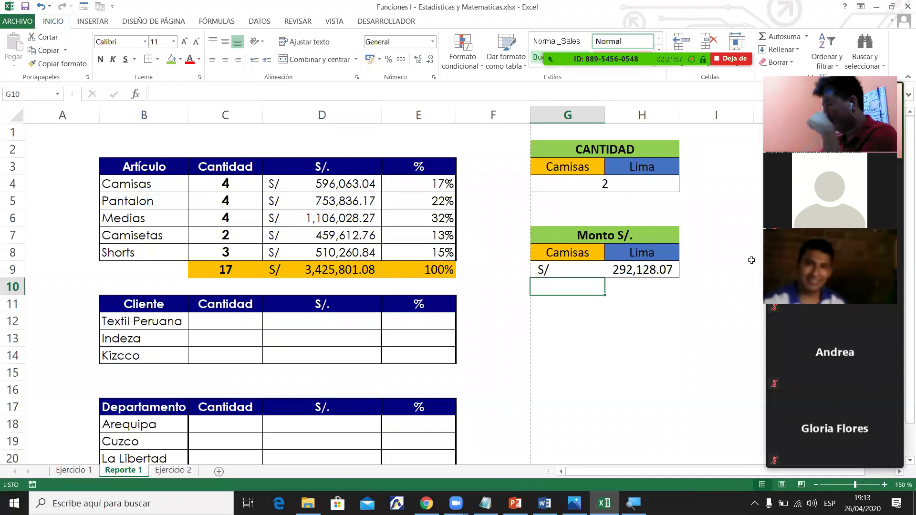
{"action": "scroll", "coordinate": [901, 218], "scroll_direction": "down", "scroll_amount": 1}
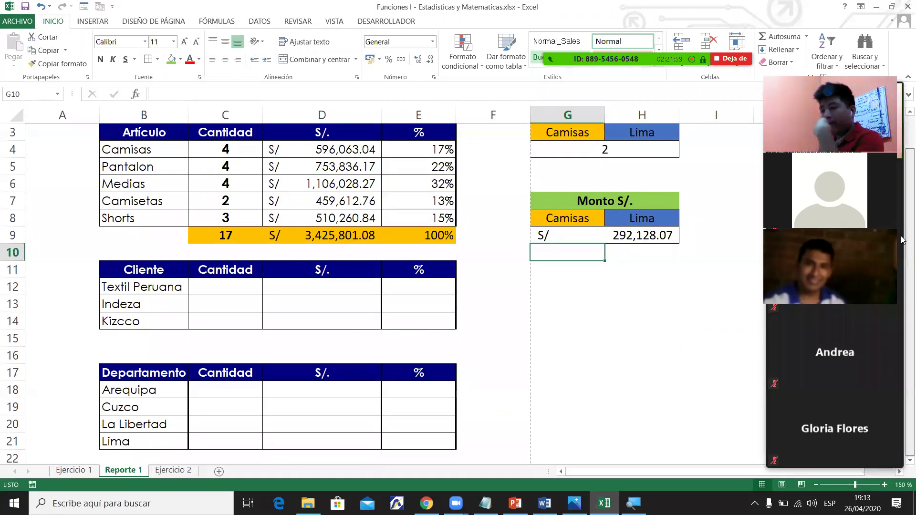
{"action": "left_click", "coordinate": [95, 474]}
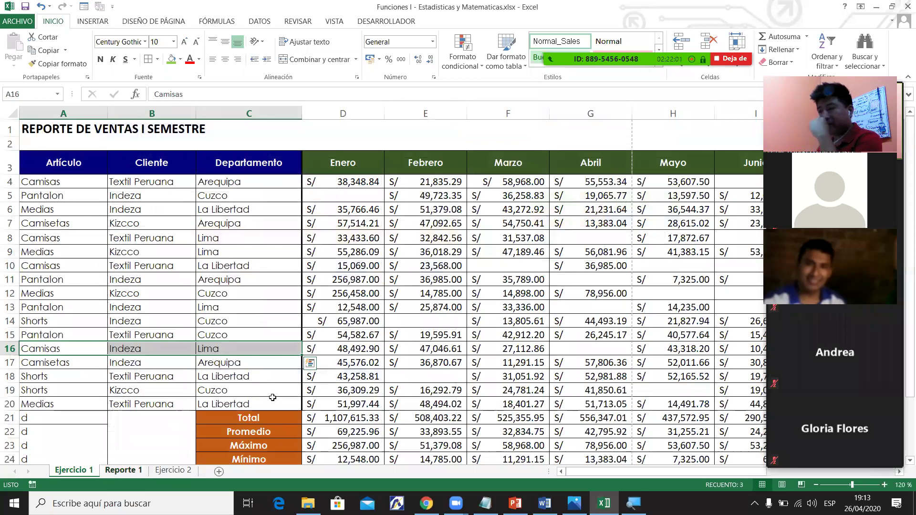
{"action": "key", "text": "ctrl+Page_Down"}
{"action": "key", "text": "ctrl+Page_Down"}
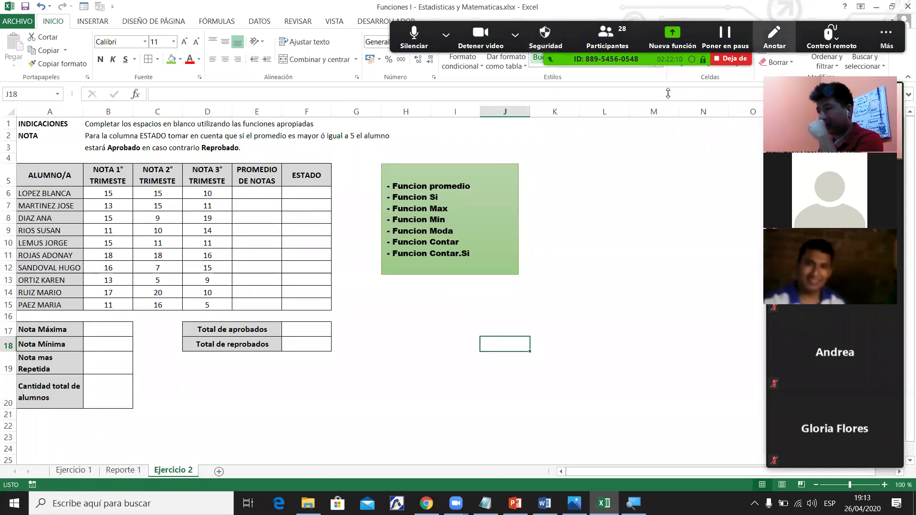
Start an average formula in E6 and clear the mistyped =proom entry.
{"action": "left_click", "coordinate": [253, 241]}
{"action": "left_click", "coordinate": [20, 228]}
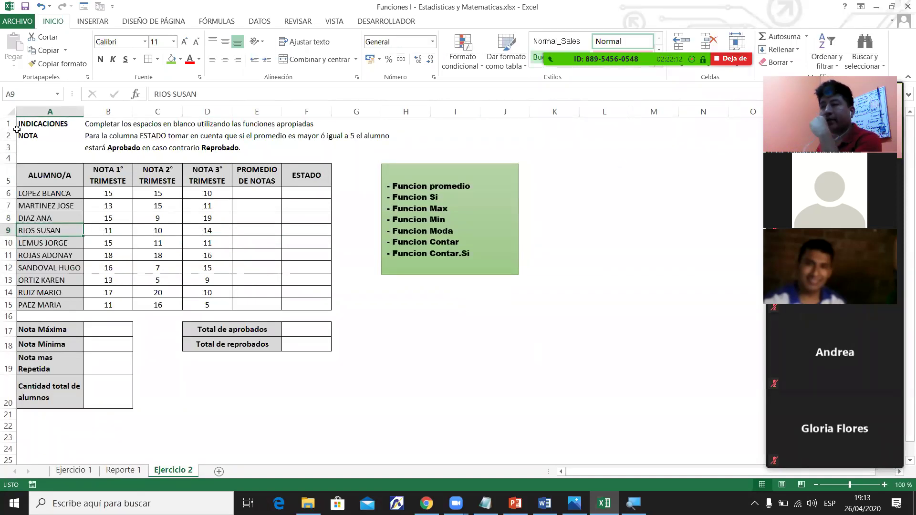
{"action": "left_click", "coordinate": [10, 112]}
{"action": "left_click", "coordinate": [122, 226]}
{"action": "left_click", "coordinate": [206, 206]}
{"action": "left_click", "coordinate": [108, 205]}
{"action": "left_click_drag", "start_coordinate": [108, 193], "coordinate": [265, 190]}
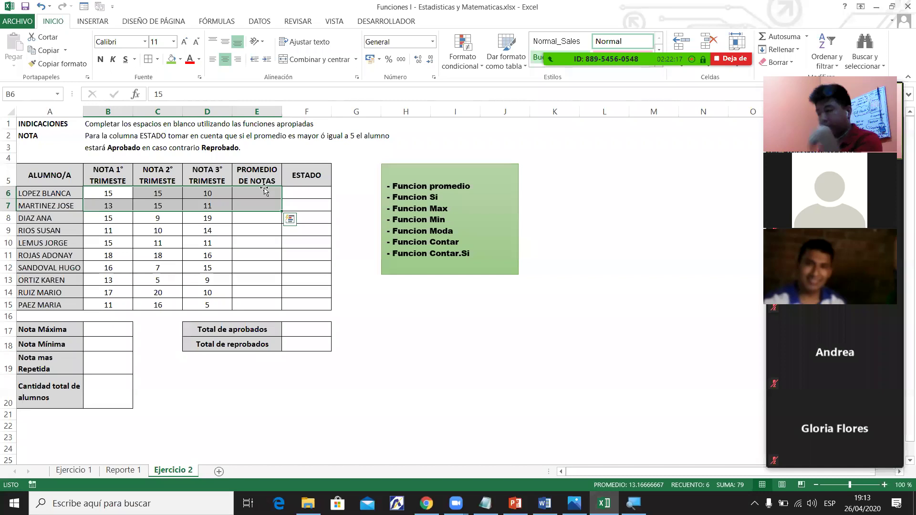
{"action": "left_click", "coordinate": [265, 190]}
{"action": "type", "text": "=pro"}
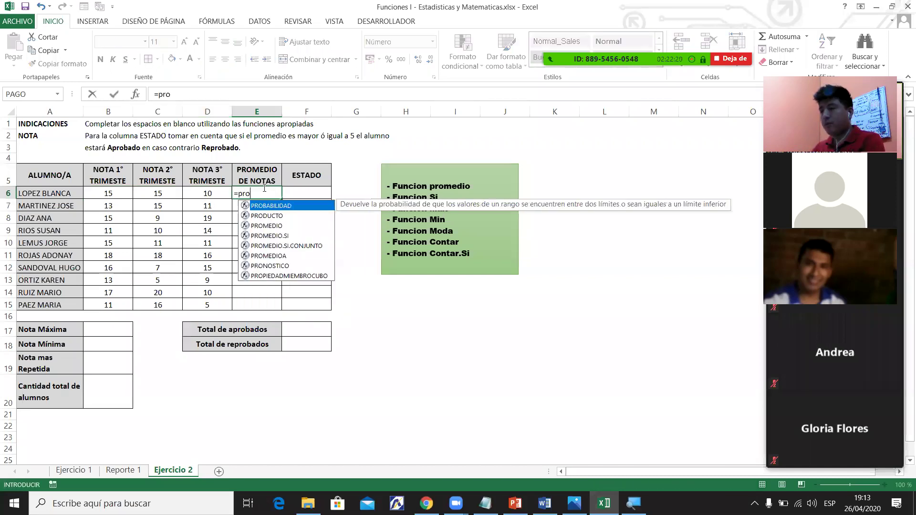
{"action": "type", "text": "om"}
{"action": "key", "text": "Return"}
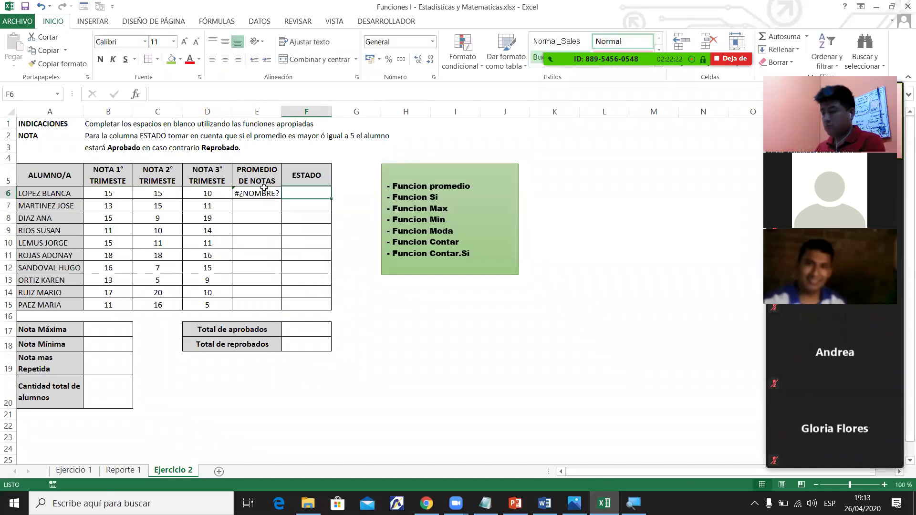
{"action": "left_click", "coordinate": [264, 191]}
{"action": "key", "text": "Delete"}
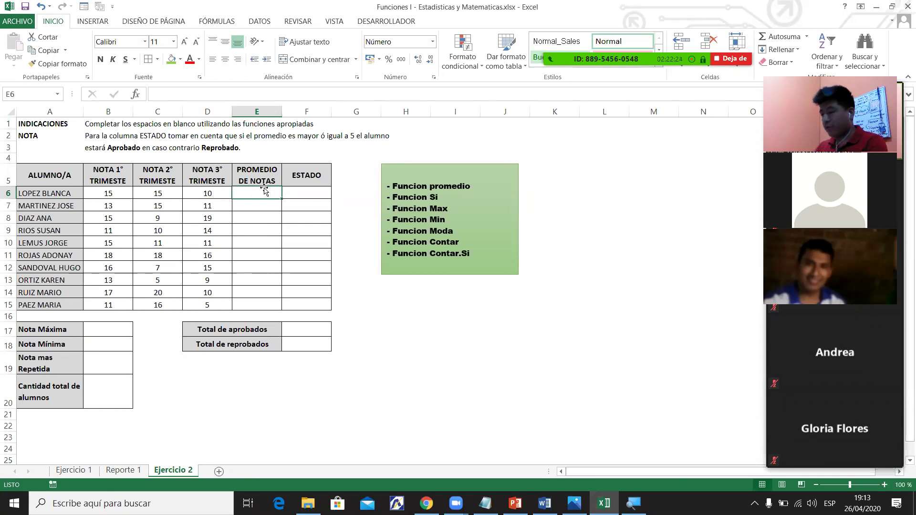
Enter =PROMEDIO(B6:D6) in E6 and fill it down to E15.
{"action": "type", "text": "=pro"}
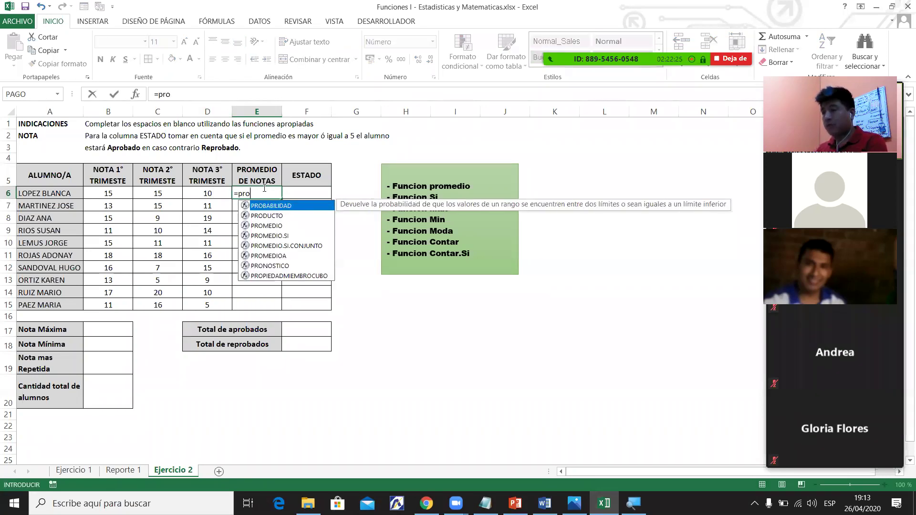
{"action": "type", "text": "m"}
{"action": "key", "text": "Tab"}
{"action": "left_click_drag", "start_coordinate": [109, 193], "coordinate": [205, 191]}
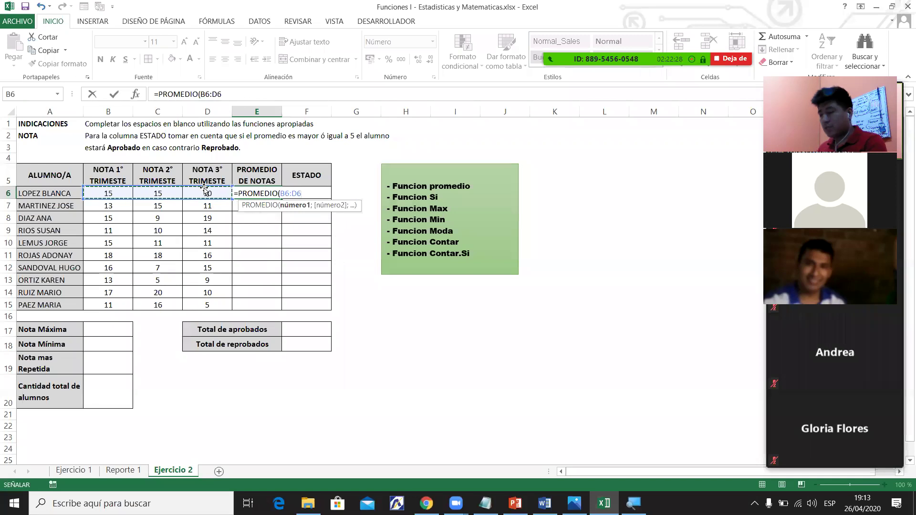
{"action": "key", "text": "Return"}
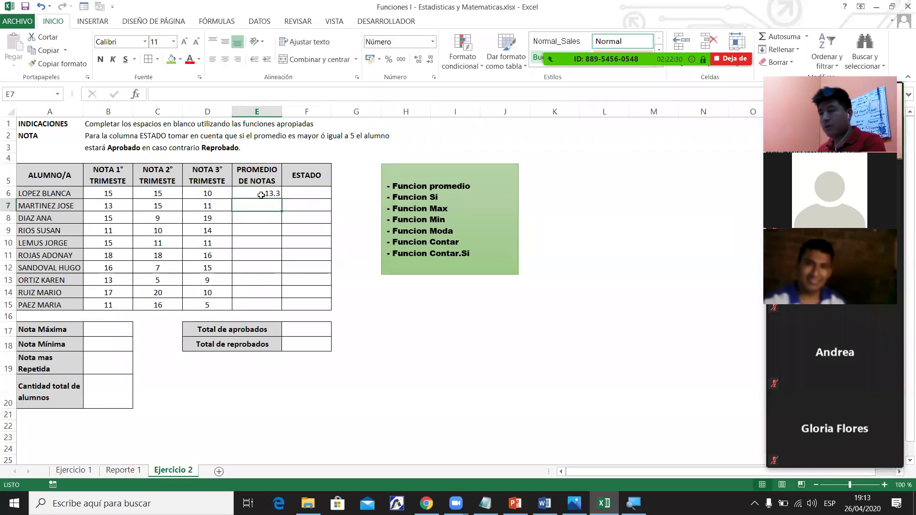
{"action": "left_click", "coordinate": [267, 195]}
{"action": "double_click", "coordinate": [281, 198]}
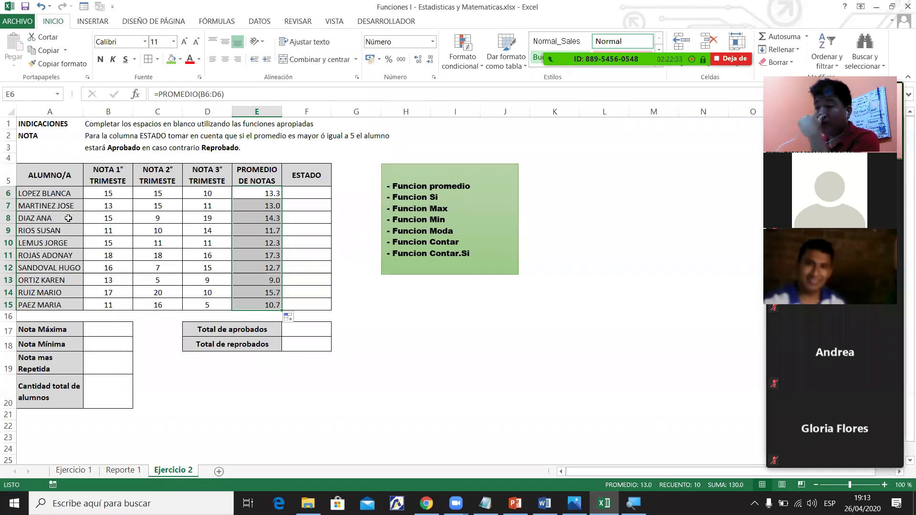
{"action": "left_click_drag", "start_coordinate": [59, 197], "coordinate": [69, 305]}
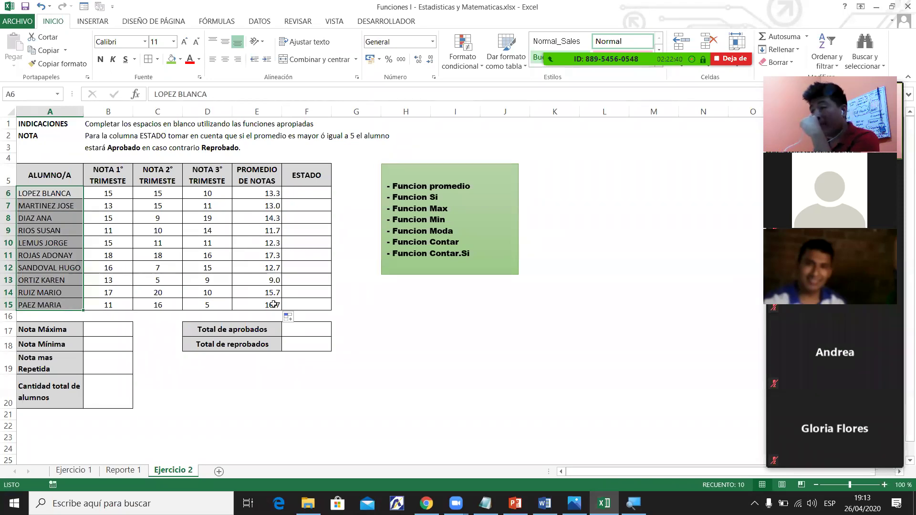
{"action": "left_click_drag", "start_coordinate": [274, 304], "coordinate": [267, 194]}
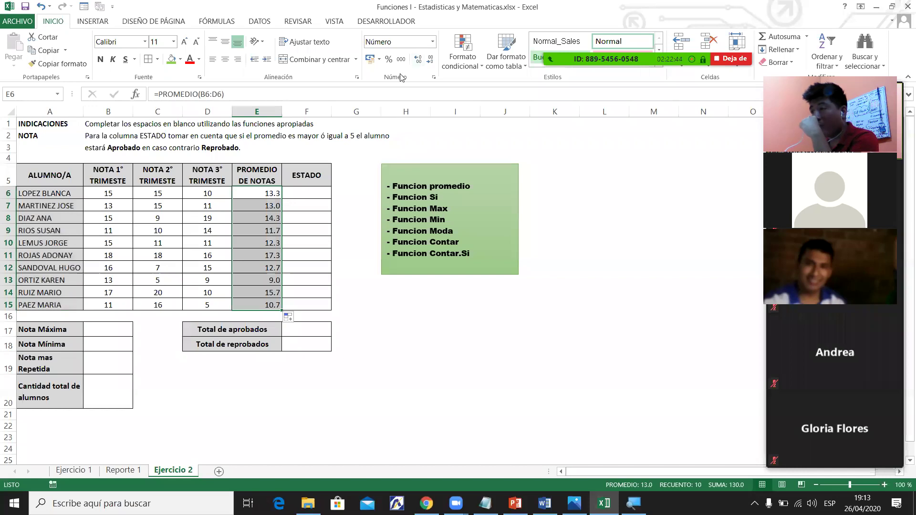
{"action": "left_click", "coordinate": [429, 59]}
{"action": "left_click", "coordinate": [418, 59]}
{"action": "left_click", "coordinate": [418, 59]}
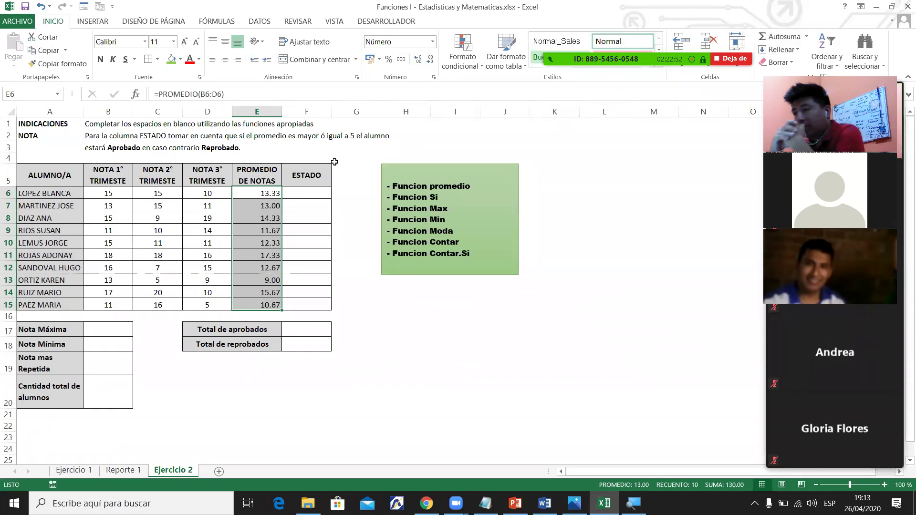
{"action": "left_click", "coordinate": [429, 60]}
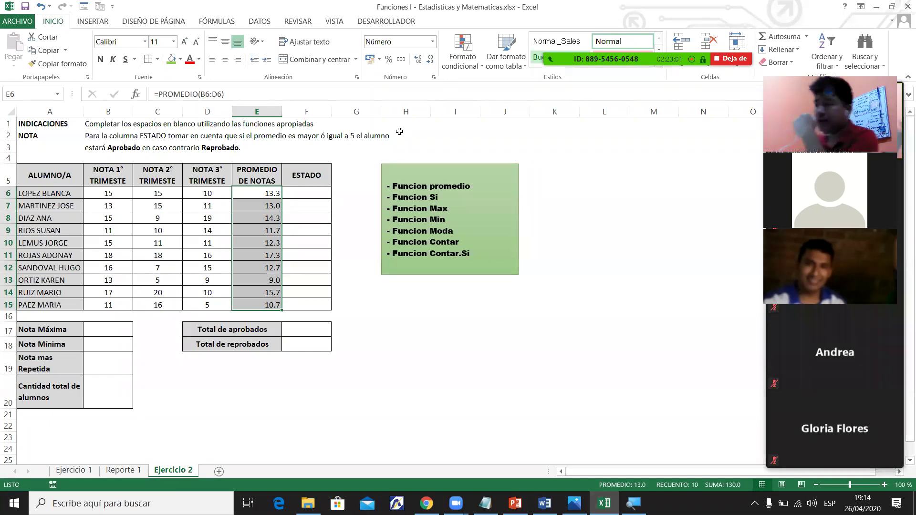
{"action": "left_click_drag", "start_coordinate": [280, 196], "coordinate": [265, 305]}
{"action": "left_click", "coordinate": [430, 59]}
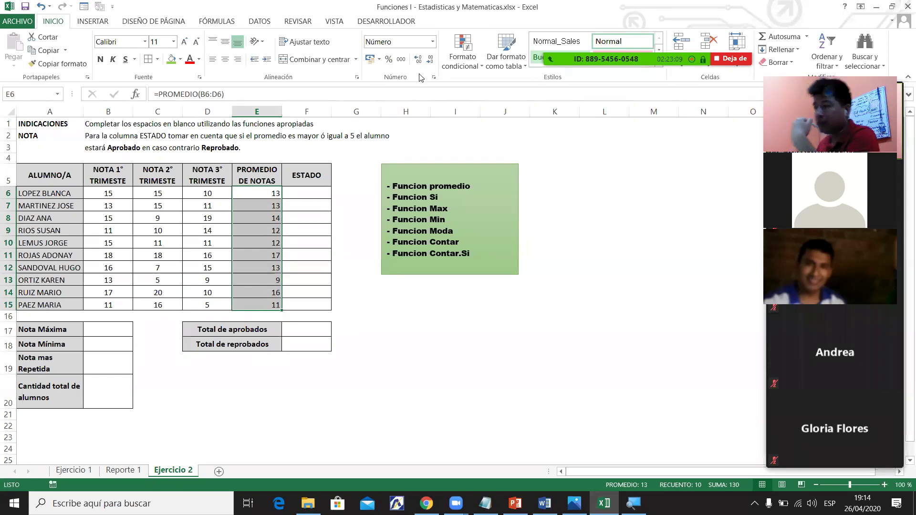
{"action": "left_click", "coordinate": [418, 60]}
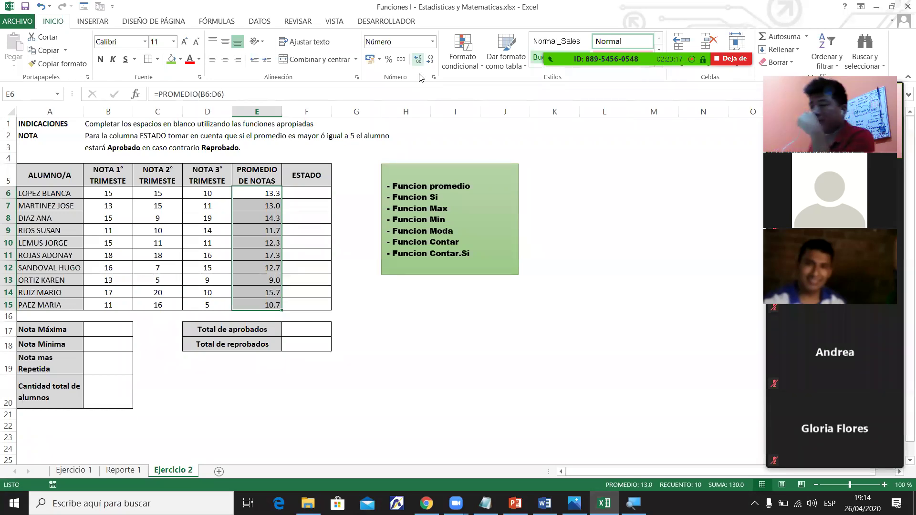
Apply a fill to the PROMEDIO column E5:E15, undoing the first green fill.
{"action": "left_click", "coordinate": [257, 172]}
{"action": "key", "text": "ctrl+shift+Down"}
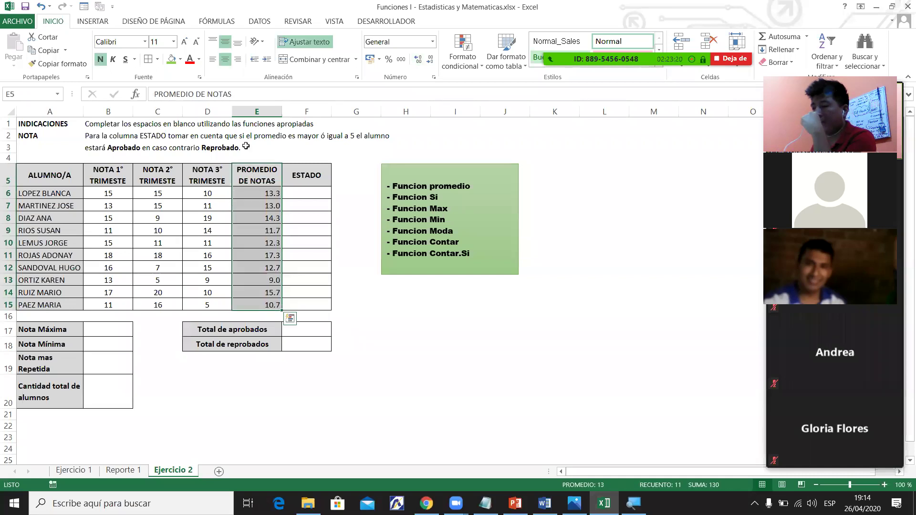
{"action": "left_click", "coordinate": [171, 59]}
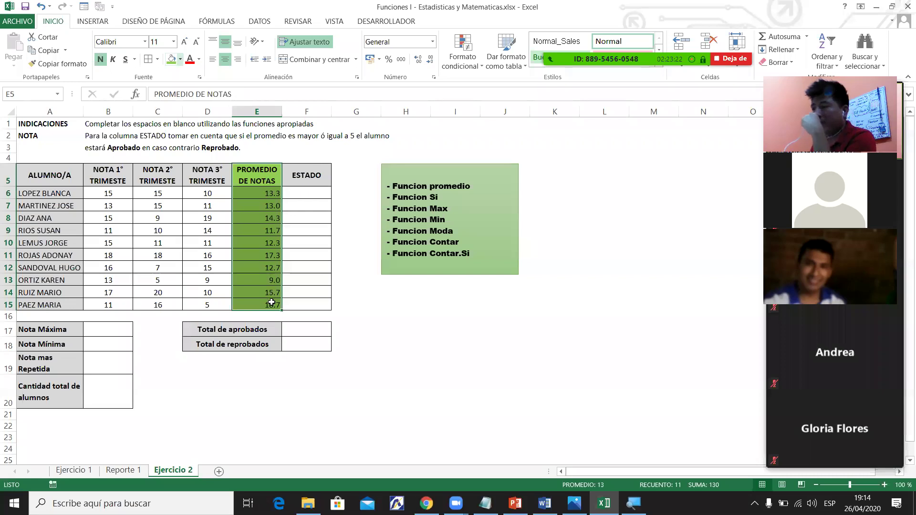
{"action": "key", "text": "ctrl+z"}
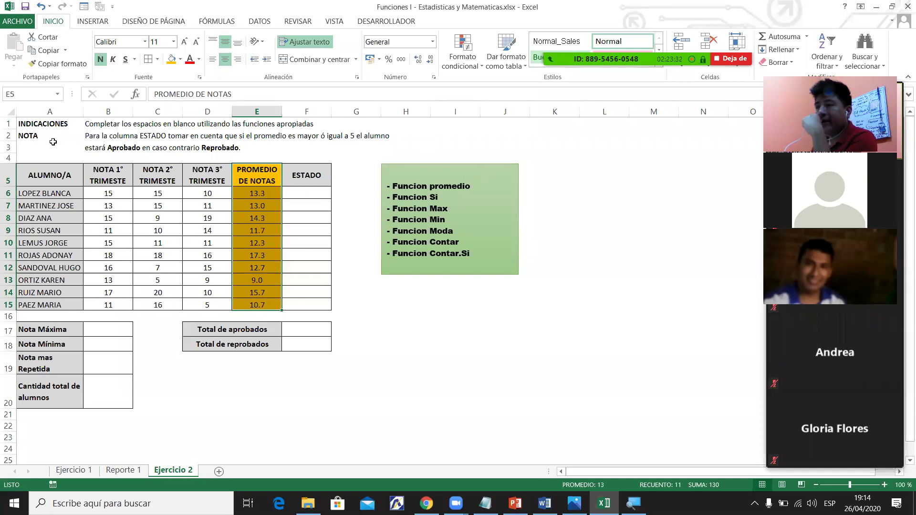
Select the NOTA instruction text in row 2.
{"action": "left_click_drag", "start_coordinate": [101, 139], "coordinate": [169, 140]}
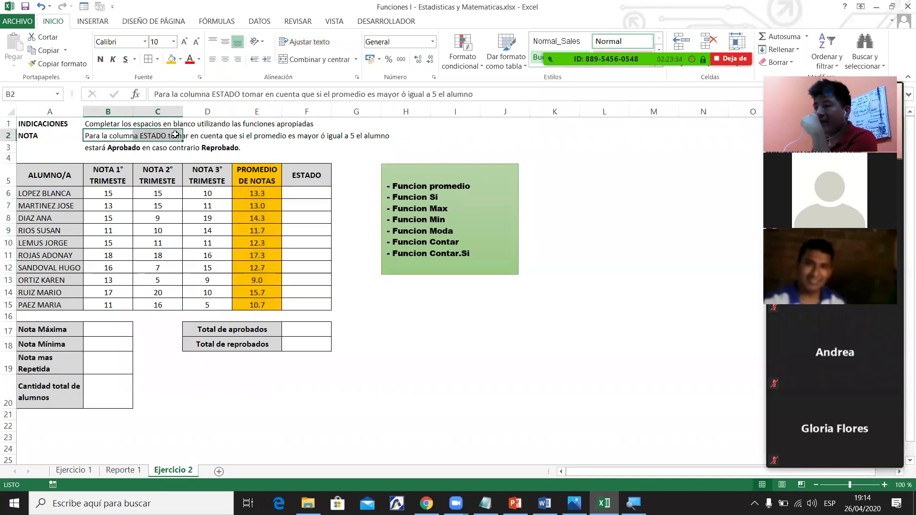
{"action": "left_click", "coordinate": [186, 135]}
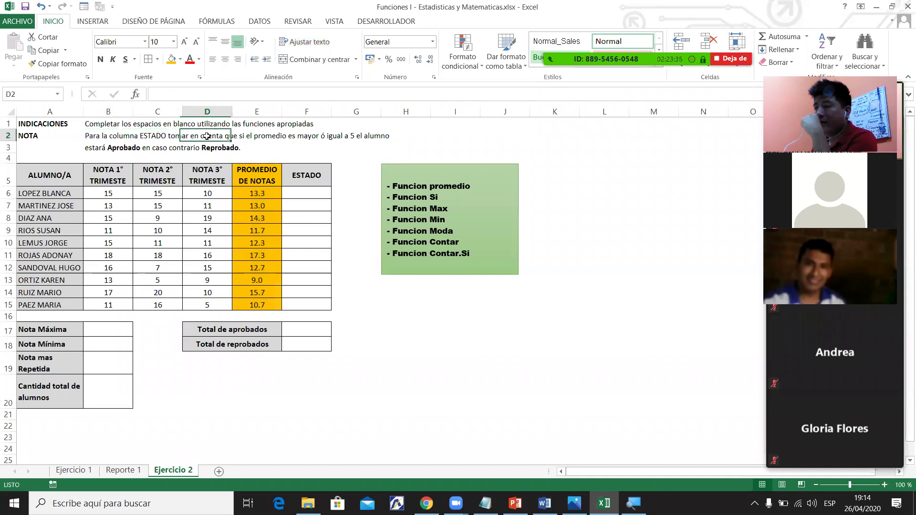
{"action": "left_click", "coordinate": [287, 137]}
{"action": "left_click", "coordinate": [358, 138]}
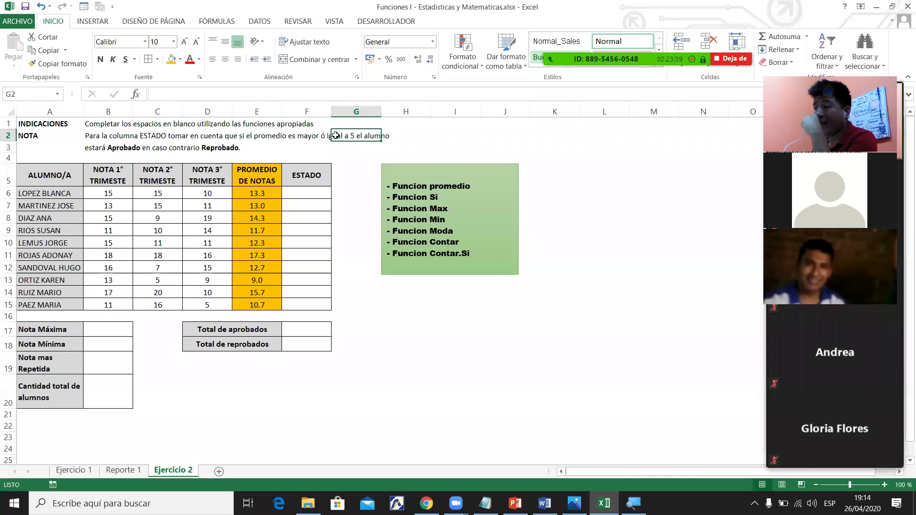
Change the passing grade in the NOTA instruction from 5 to 13.
{"action": "key", "text": "ctrl+Left"}
{"action": "left_click", "coordinate": [435, 94]}
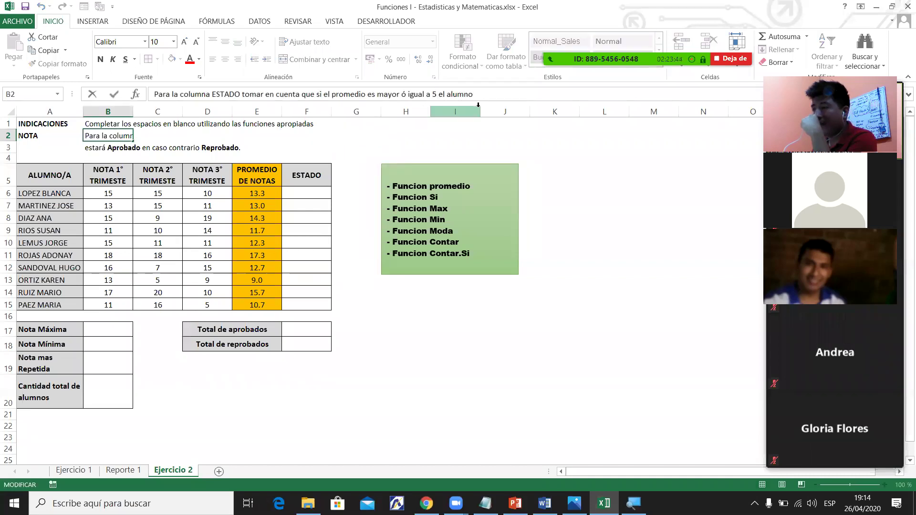
{"action": "key", "text": "BackSpace"}
{"action": "type", "text": "13"}
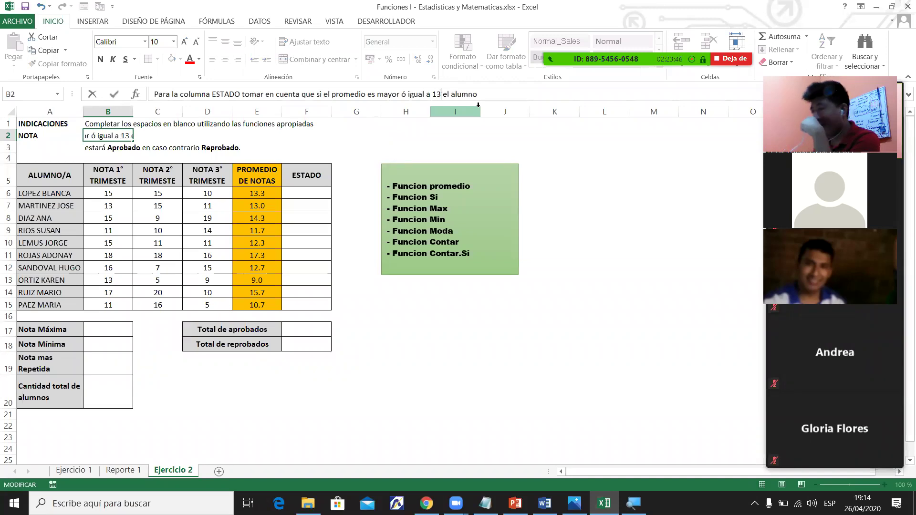
{"action": "key", "text": "Return"}
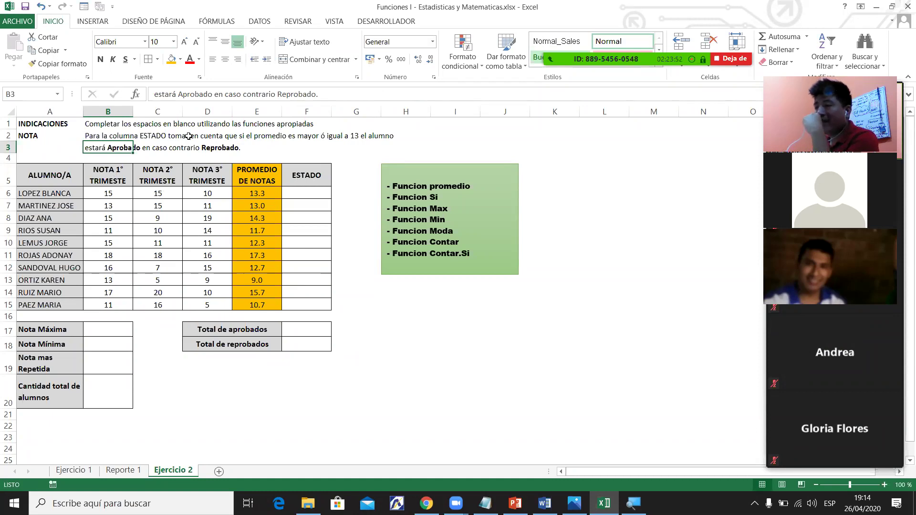
{"action": "left_click", "coordinate": [313, 136]}
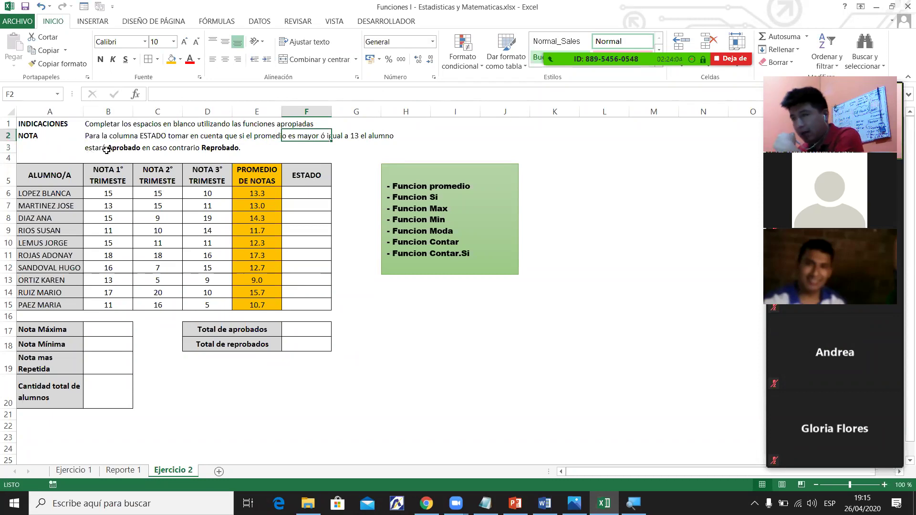
Enter trial statuses REPROBADO in F6 and APROBADO in F7.
{"action": "left_click", "coordinate": [292, 191]}
{"action": "type", "text": "RE"}
{"action": "type", "text": "PY"}
{"action": "key", "text": "BackSpace"}
{"action": "type", "text": "ITE"}
{"action": "key", "text": "Return"}
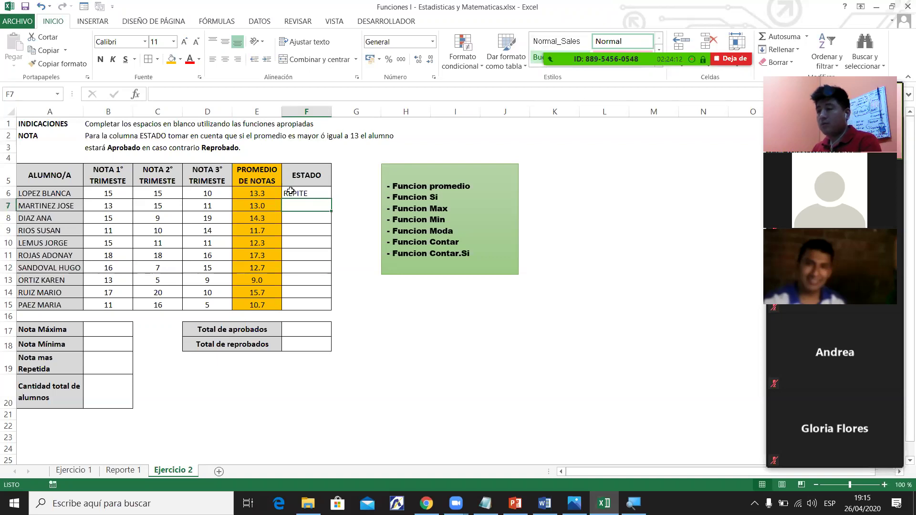
{"action": "left_click", "coordinate": [290, 191]}
{"action": "type", "text": "REPROBADO"}
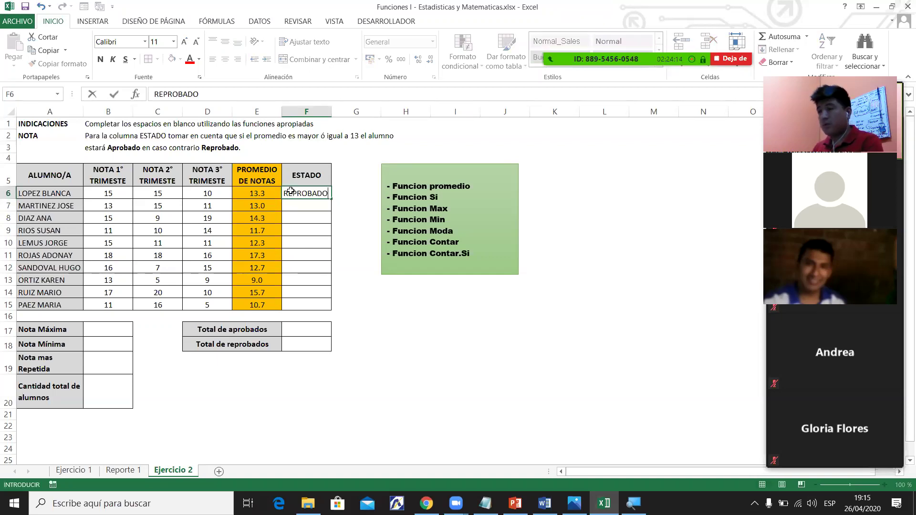
{"action": "key", "text": "Return"}
{"action": "type", "text": "A"}
{"action": "type", "text": "PROBA"}
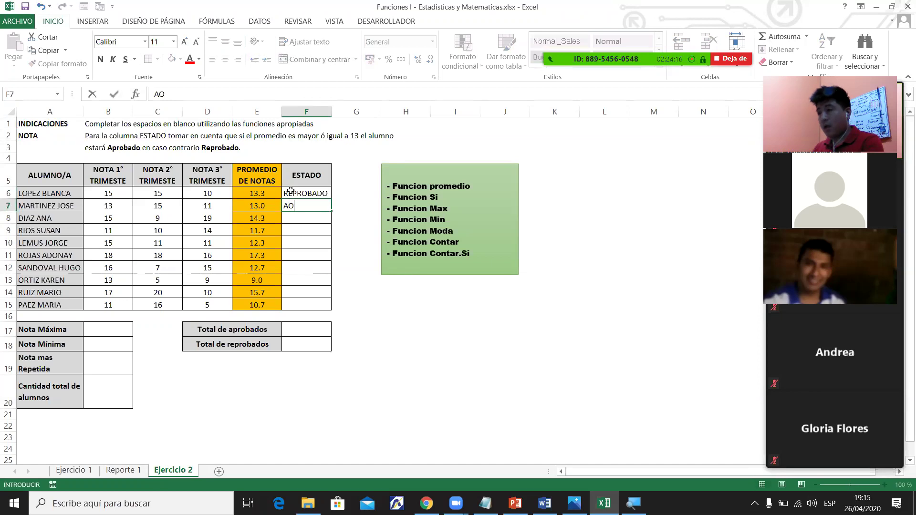
{"action": "type", "text": "DO"}
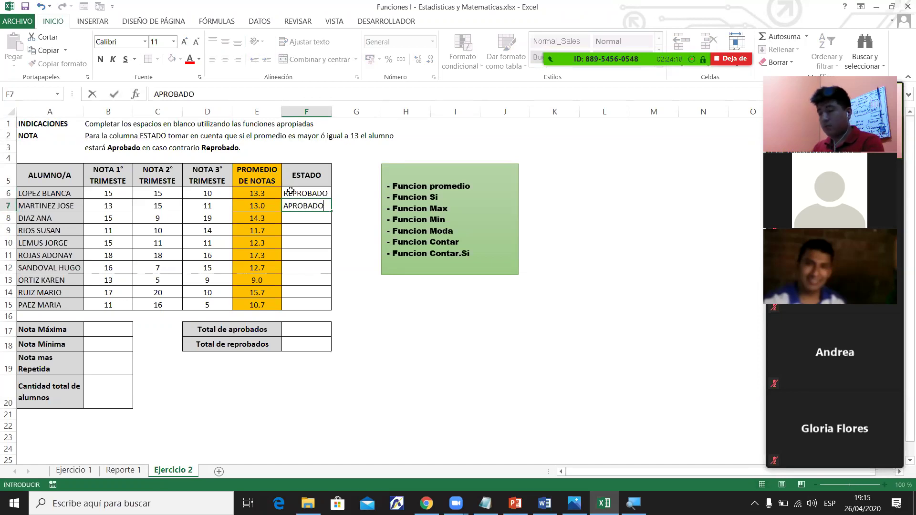
{"action": "key", "text": "Return"}
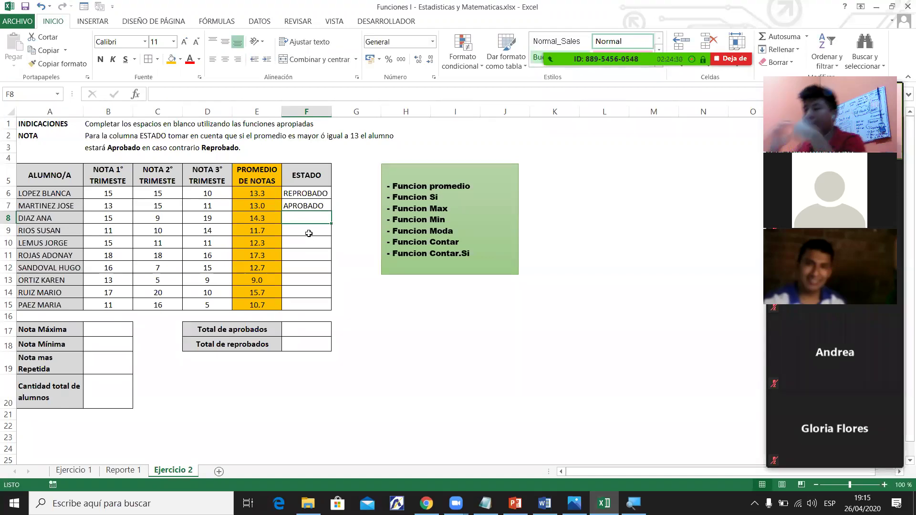
Clear the trial statuses from F6:F15, check the E6 formula, and switch to Word.
{"action": "left_click", "coordinate": [313, 193]}
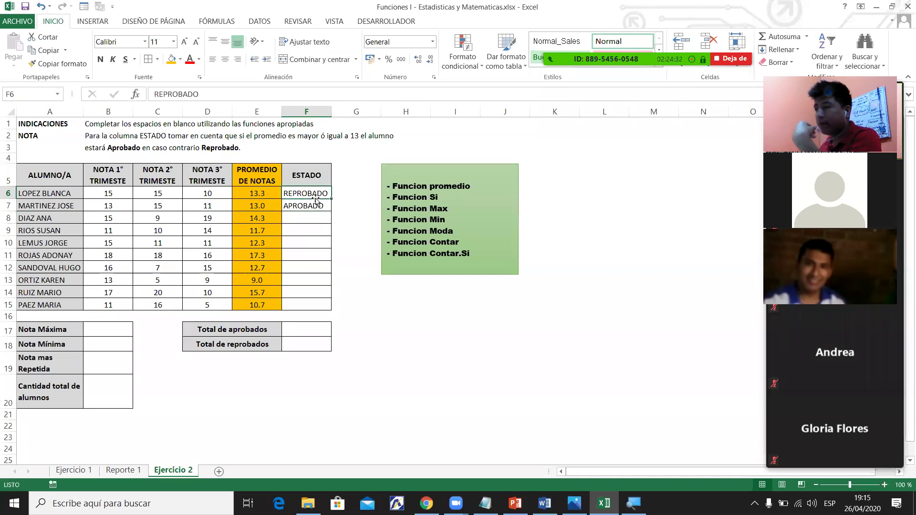
{"action": "left_click", "coordinate": [315, 209]}
{"action": "left_click_drag", "start_coordinate": [312, 194], "coordinate": [317, 305]}
{"action": "key", "text": "Delete"}
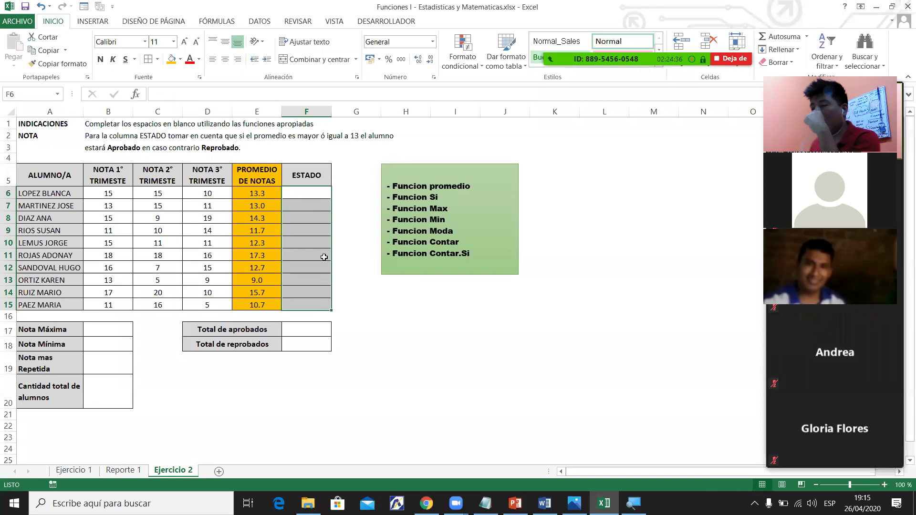
{"action": "left_click", "coordinate": [323, 256]}
{"action": "left_click", "coordinate": [312, 209]}
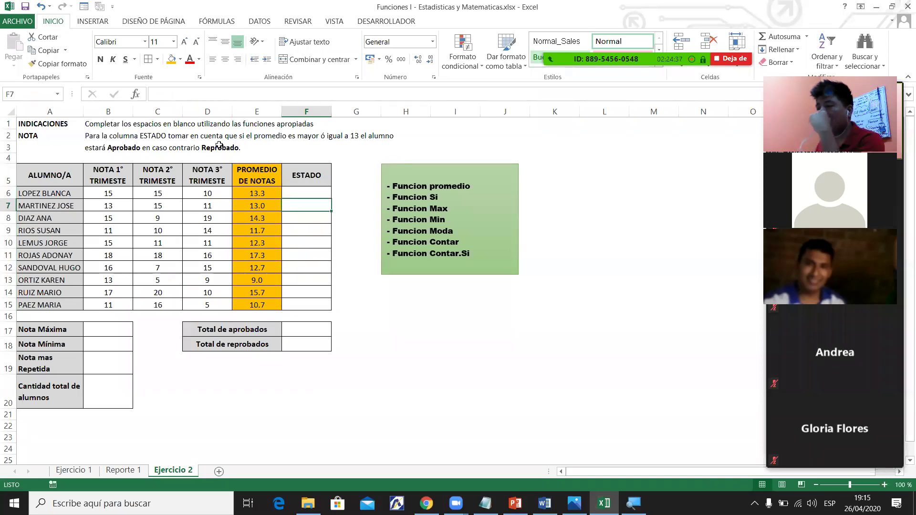
{"action": "left_click", "coordinate": [259, 196]}
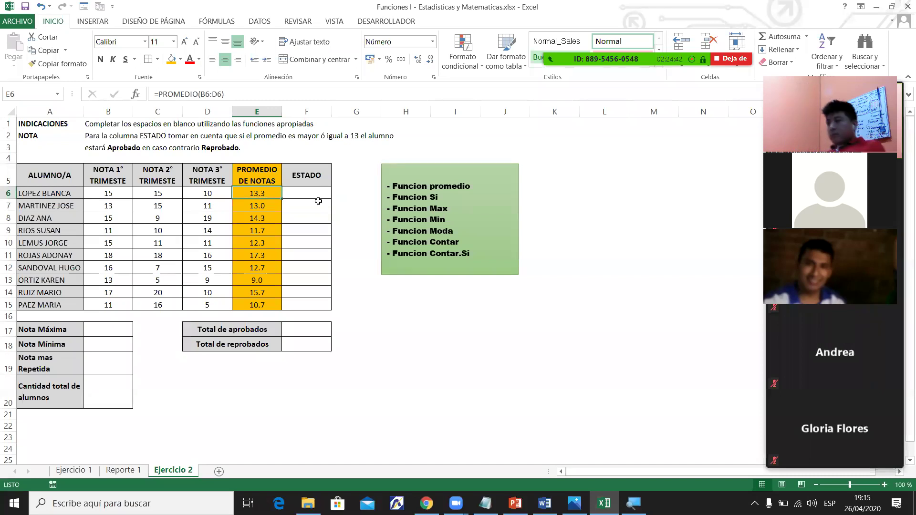
{"action": "left_click", "coordinate": [435, 196]}
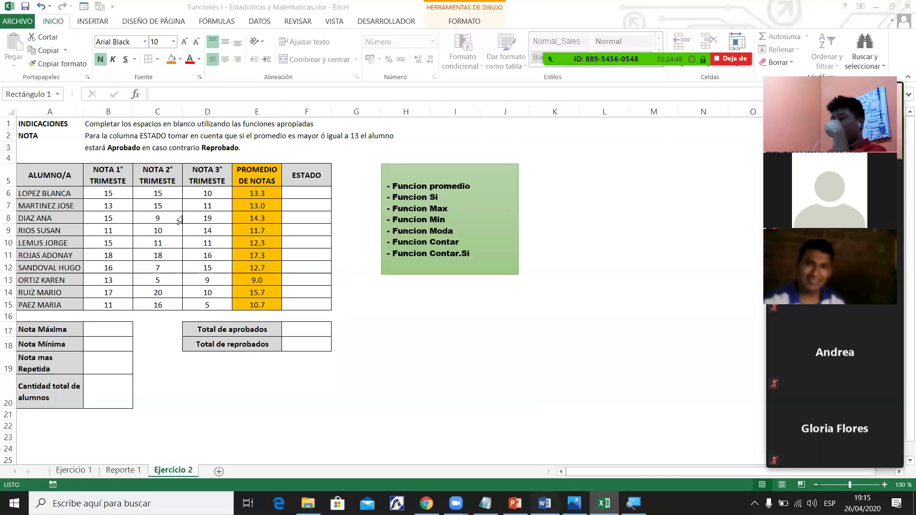
{"action": "key", "text": "alt+Tab"}
Select 'si' in Funcion si while scrolling the syllabus, then minimize Word.
{"action": "left_click_drag", "start_coordinate": [902, 333], "coordinate": [902, 399]}
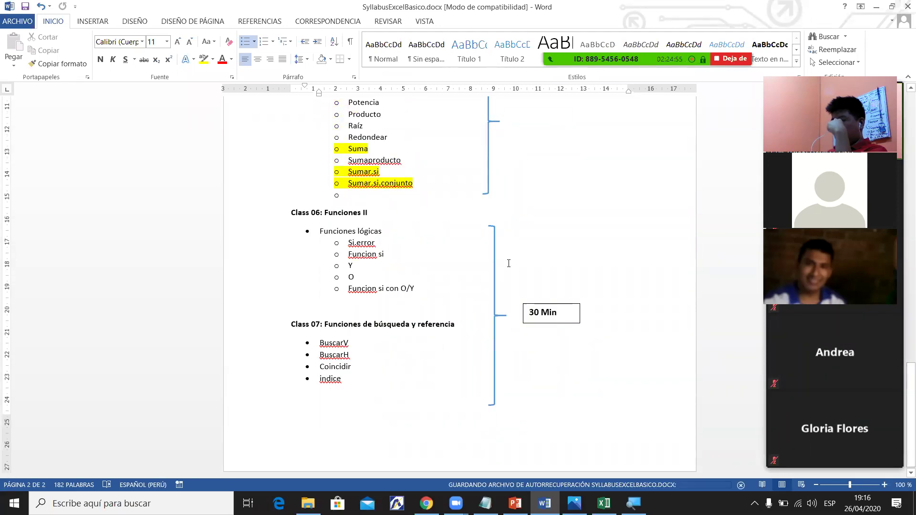
{"action": "double_click", "coordinate": [381, 254]}
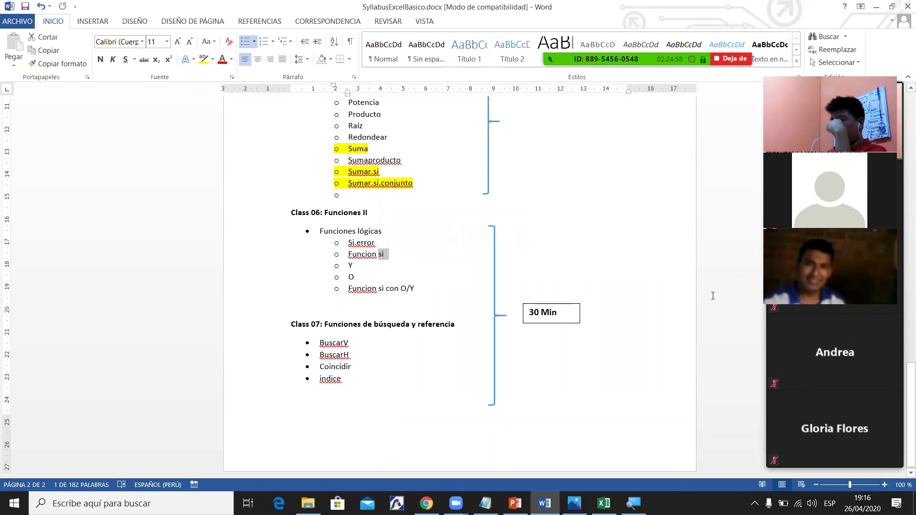
{"action": "left_click_drag", "start_coordinate": [902, 337], "coordinate": [902, 289]}
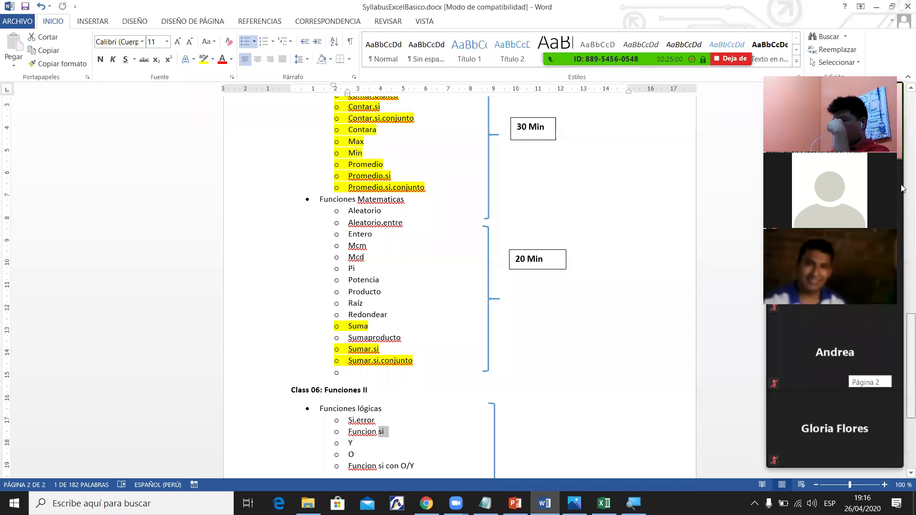
{"action": "left_click_drag", "start_coordinate": [902, 339], "coordinate": [902, 374]}
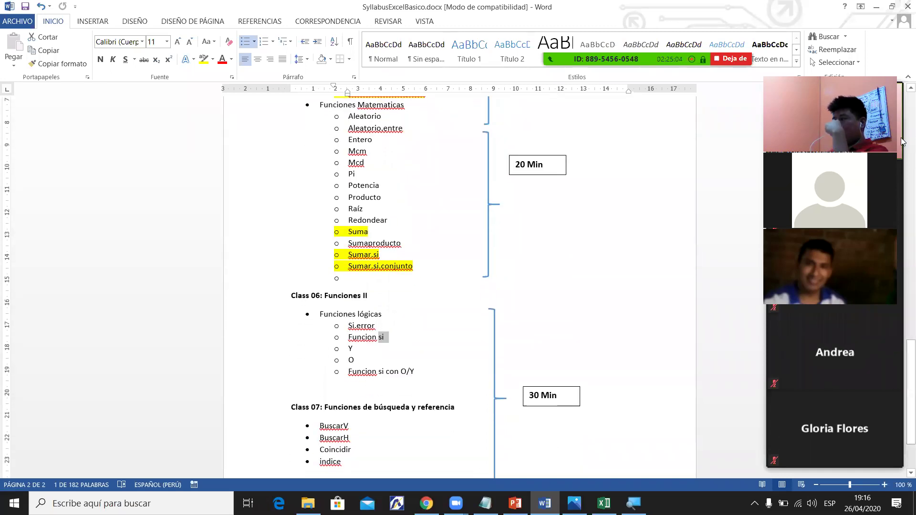
{"action": "left_click", "coordinate": [878, 7]}
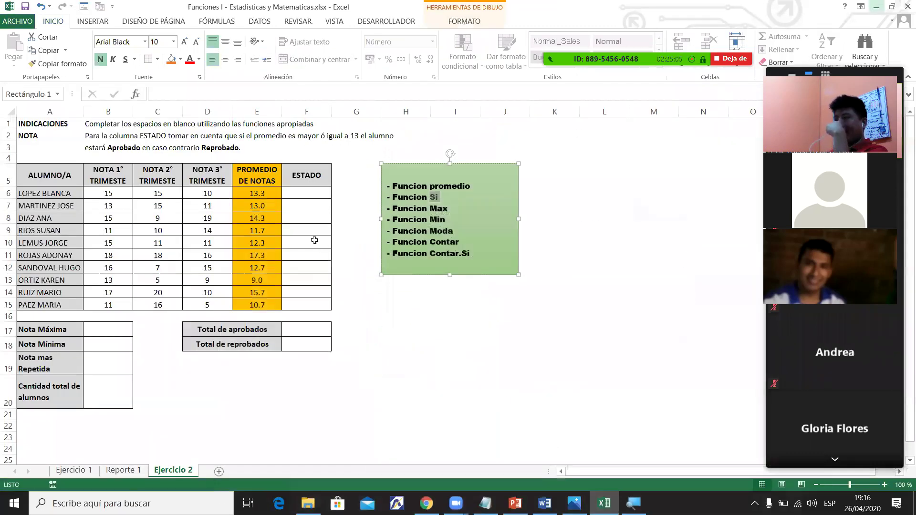
Select the ESTADO cells F6:F15 and bring up the Zoom group chat.
{"action": "left_click", "coordinate": [311, 206]}
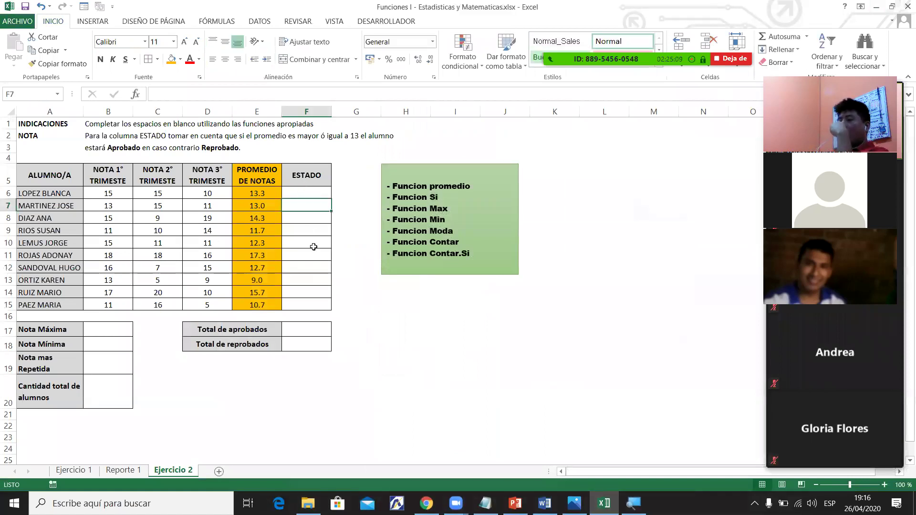
{"action": "left_click_drag", "start_coordinate": [307, 193], "coordinate": [320, 298]}
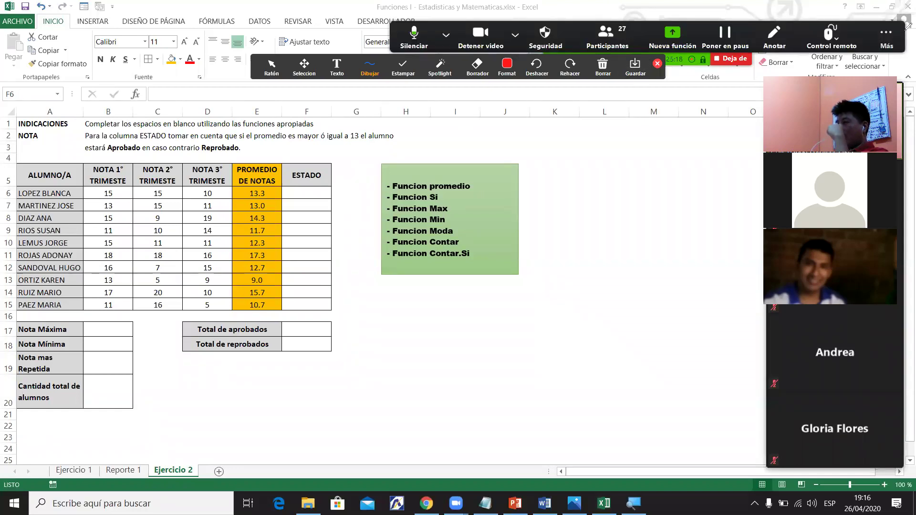
{"action": "key", "text": "alt+h"}
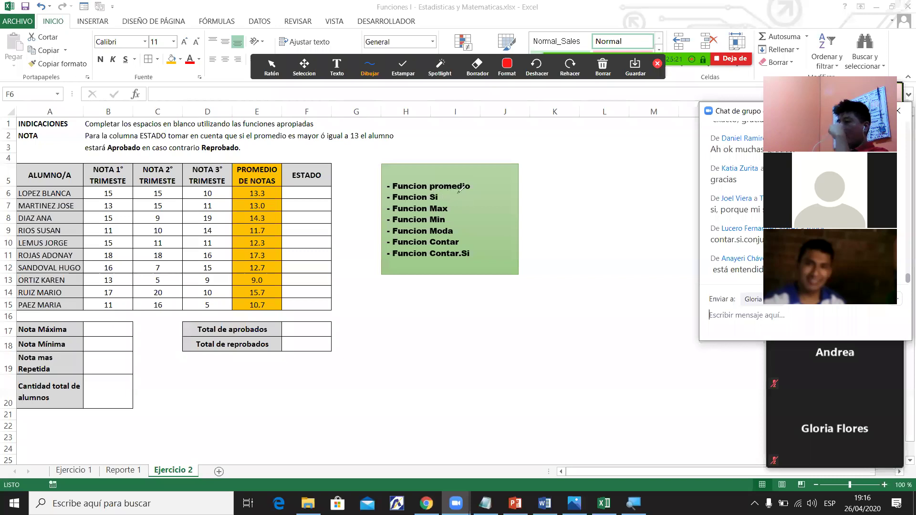
Mark Funcion Si and sketch a red diamond containing C below the function list.
{"action": "left_click_drag", "start_coordinate": [461, 190], "coordinate": [443, 197]}
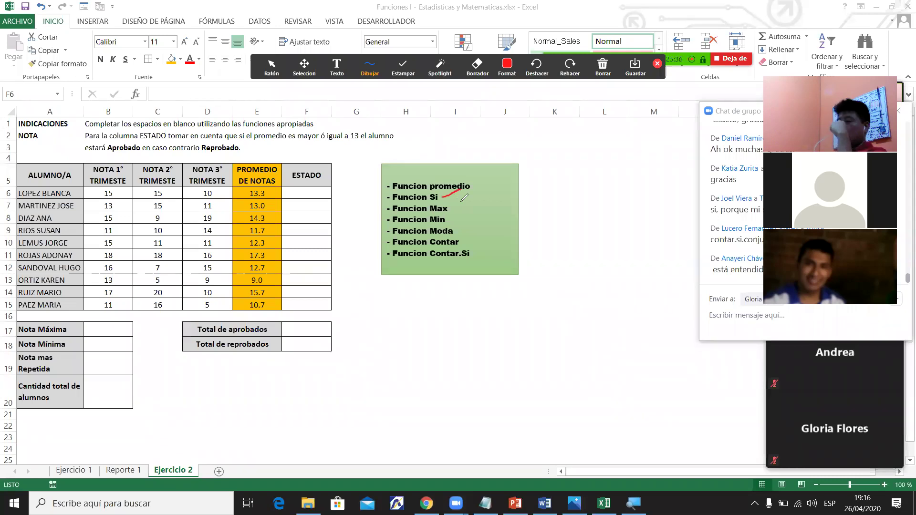
{"action": "mouse_move", "coordinate": [419, 321]}
{"action": "left_mouse_down"}
{"action": "mouse_move", "coordinate": [457, 298]}
{"action": "mouse_move", "coordinate": [540, 321]}
{"action": "left_mouse_up"}
{"action": "left_click_drag", "start_coordinate": [420, 325], "coordinate": [428, 328]}
{"action": "mouse_move", "coordinate": [478, 348]}
{"action": "left_mouse_down"}
{"action": "mouse_move", "coordinate": [510, 338]}
{"action": "mouse_move", "coordinate": [528, 315]}
{"action": "left_mouse_up"}
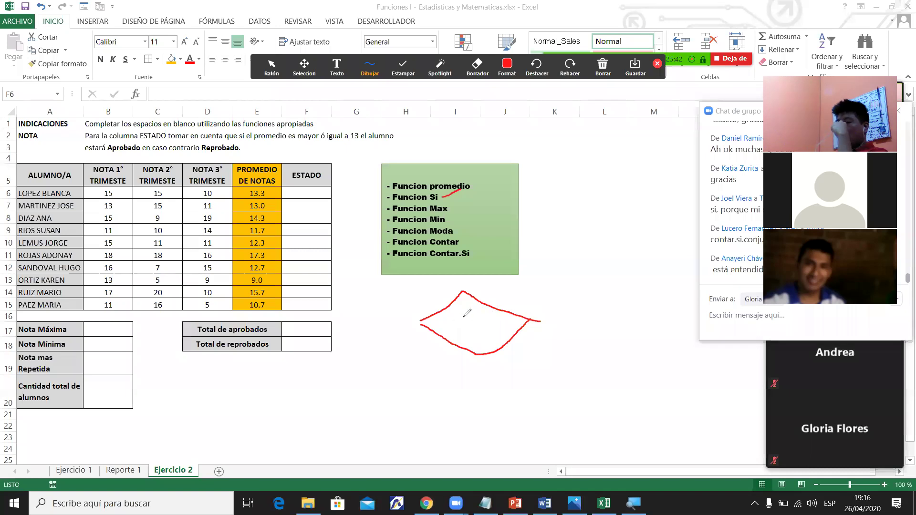
{"action": "left_click_drag", "start_coordinate": [478, 313], "coordinate": [486, 331]}
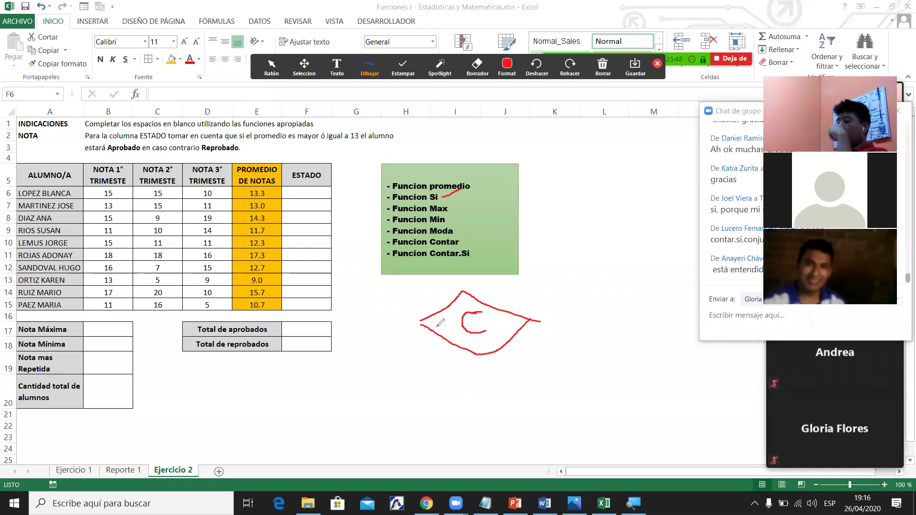
{"action": "left_click_drag", "start_coordinate": [425, 315], "coordinate": [415, 322]}
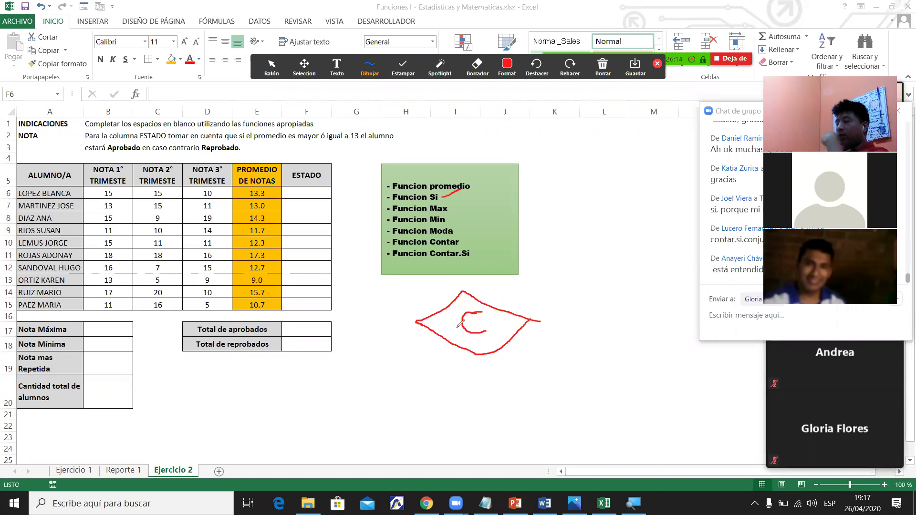
Draw the diamond's two branches, labelled V on the right and F on the left.
{"action": "mouse_move", "coordinate": [535, 320]}
{"action": "left_mouse_down"}
{"action": "mouse_move", "coordinate": [572, 321]}
{"action": "mouse_move", "coordinate": [614, 346]}
{"action": "left_mouse_up"}
{"action": "mouse_move", "coordinate": [552, 288]}
{"action": "left_mouse_down"}
{"action": "mouse_move", "coordinate": [557, 306]}
{"action": "mouse_move", "coordinate": [577, 292]}
{"action": "left_mouse_up"}
{"action": "mouse_move", "coordinate": [413, 323]}
{"action": "left_mouse_down"}
{"action": "mouse_move", "coordinate": [375, 323]}
{"action": "mouse_move", "coordinate": [343, 356]}
{"action": "left_mouse_up"}
{"action": "mouse_move", "coordinate": [368, 307]}
{"action": "left_mouse_down"}
{"action": "mouse_move", "coordinate": [370, 285]}
{"action": "mouse_move", "coordinate": [389, 285]}
{"action": "mouse_move", "coordinate": [382, 298]}
{"action": "left_mouse_up"}
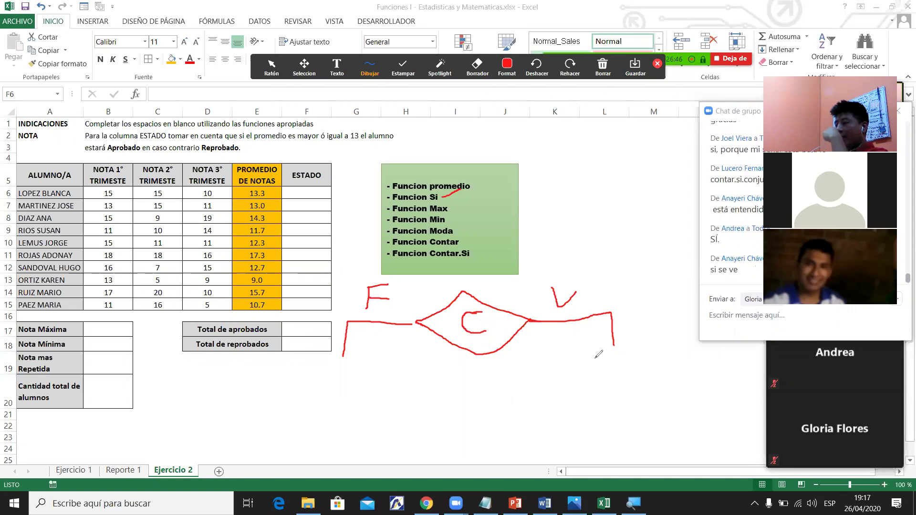
Draw result shapes R1 and R2 under the branches and join them below.
{"action": "left_click_drag", "start_coordinate": [637, 340], "coordinate": [649, 408]}
{"action": "mouse_move", "coordinate": [641, 340]}
{"action": "left_mouse_down"}
{"action": "mouse_move", "coordinate": [660, 370]}
{"action": "mouse_move", "coordinate": [657, 399]}
{"action": "left_mouse_up"}
{"action": "mouse_move", "coordinate": [604, 362]}
{"action": "left_mouse_down"}
{"action": "mouse_move", "coordinate": [602, 382]}
{"action": "mouse_move", "coordinate": [616, 366]}
{"action": "mouse_move", "coordinate": [622, 385]}
{"action": "mouse_move", "coordinate": [636, 368]}
{"action": "mouse_move", "coordinate": [638, 387]}
{"action": "left_mouse_up"}
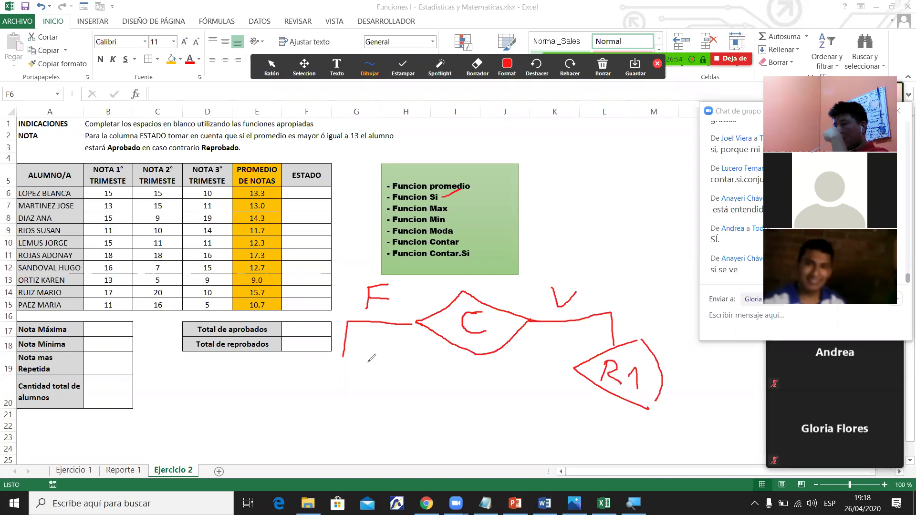
{"action": "left_click_drag", "start_coordinate": [324, 374], "coordinate": [384, 410]}
{"action": "mouse_move", "coordinate": [373, 347]}
{"action": "left_mouse_down"}
{"action": "mouse_move", "coordinate": [406, 374]}
{"action": "mouse_move", "coordinate": [392, 410]}
{"action": "left_mouse_up"}
{"action": "left_click_drag", "start_coordinate": [347, 377], "coordinate": [368, 393]}
{"action": "left_click", "coordinate": [375, 385]}
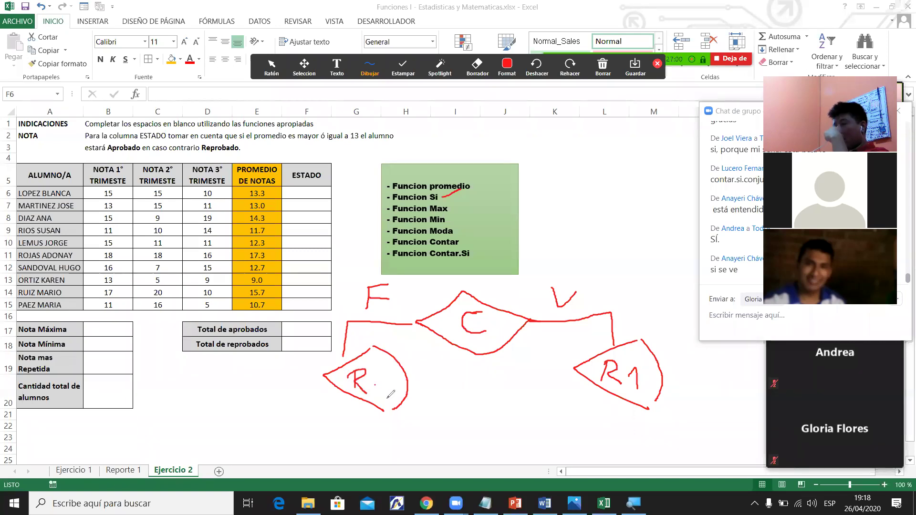
{"action": "left_click_drag", "start_coordinate": [375, 380], "coordinate": [386, 397]}
{"action": "mouse_move", "coordinate": [369, 410]}
{"action": "left_mouse_down"}
{"action": "mouse_move", "coordinate": [571, 431]}
{"action": "mouse_move", "coordinate": [627, 415]}
{"action": "left_mouse_up"}
Add arrows, bracket the averages column, and start writing the condition.
{"action": "mouse_move", "coordinate": [481, 367]}
{"action": "left_mouse_down"}
{"action": "mouse_move", "coordinate": [487, 402]}
{"action": "mouse_move", "coordinate": [482, 365]}
{"action": "mouse_move", "coordinate": [497, 382]}
{"action": "mouse_move", "coordinate": [471, 383]}
{"action": "left_mouse_up"}
{"action": "left_click_drag", "start_coordinate": [476, 303], "coordinate": [545, 242]}
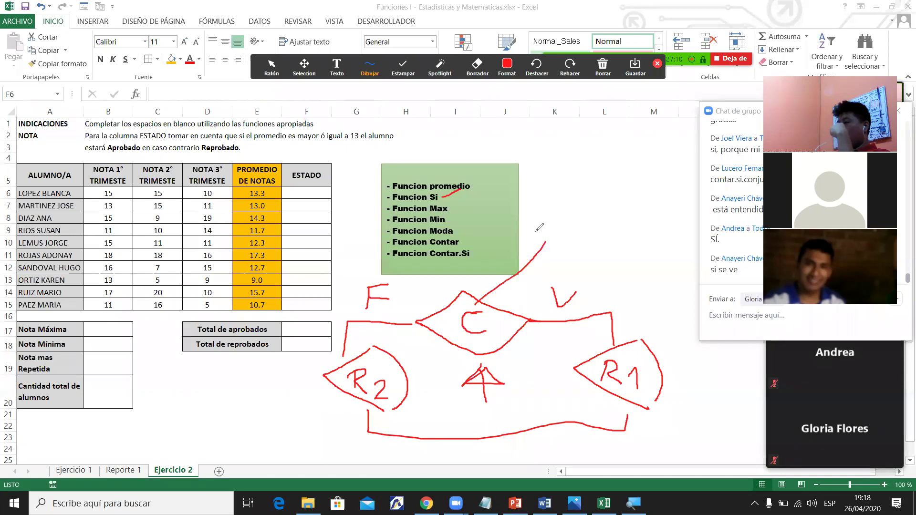
{"action": "left_click_drag", "start_coordinate": [281, 190], "coordinate": [288, 296]}
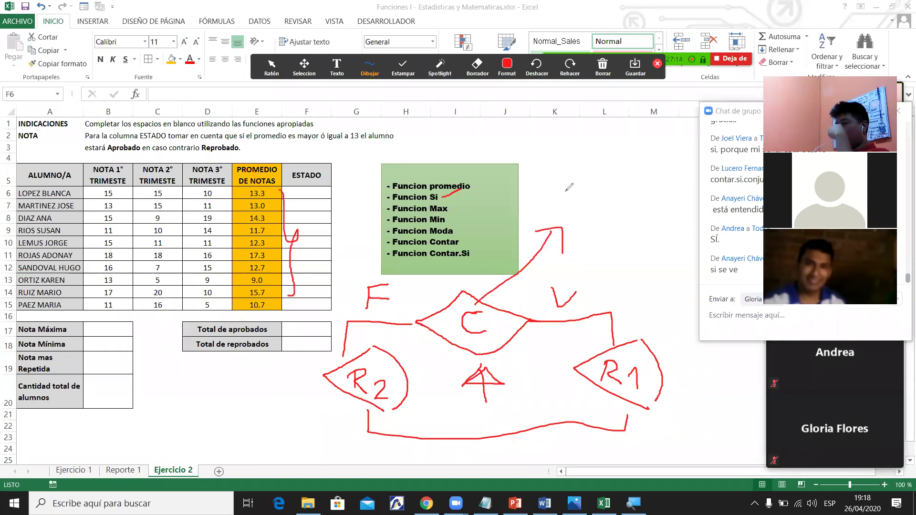
{"action": "mouse_move", "coordinate": [530, 190]}
{"action": "left_mouse_down"}
{"action": "mouse_move", "coordinate": [531, 213]}
{"action": "mouse_move", "coordinate": [544, 214]}
{"action": "mouse_move", "coordinate": [549, 184]}
{"action": "mouse_move", "coordinate": [582, 204]}
{"action": "mouse_move", "coordinate": [566, 214]}
{"action": "mouse_move", "coordinate": [606, 200]}
{"action": "mouse_move", "coordinate": [633, 223]}
{"action": "left_mouse_up"}
Finish the >=13 condition, add strokes from R1 and R2, and underline Funcion Si.
{"action": "mouse_move", "coordinate": [639, 190]}
{"action": "left_mouse_down"}
{"action": "mouse_move", "coordinate": [656, 220]}
{"action": "mouse_move", "coordinate": [640, 223]}
{"action": "left_mouse_up"}
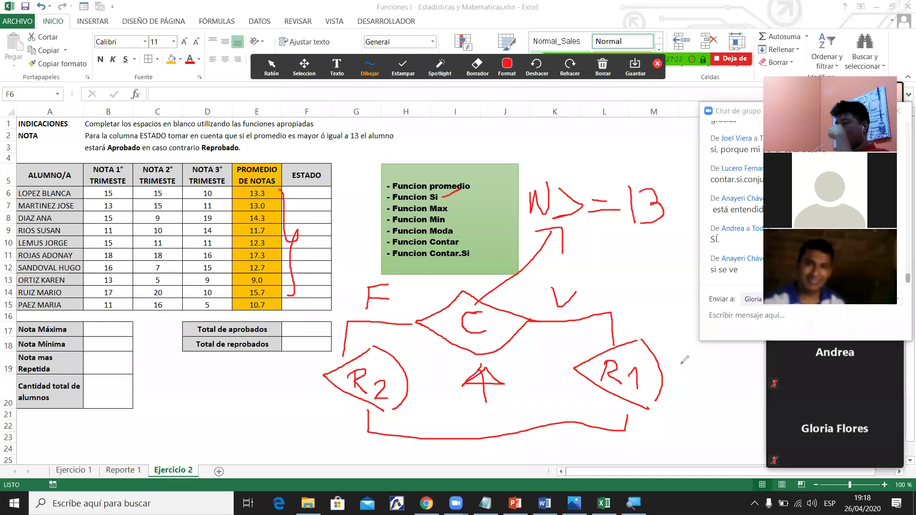
{"action": "left_click_drag", "start_coordinate": [674, 376], "coordinate": [701, 356]}
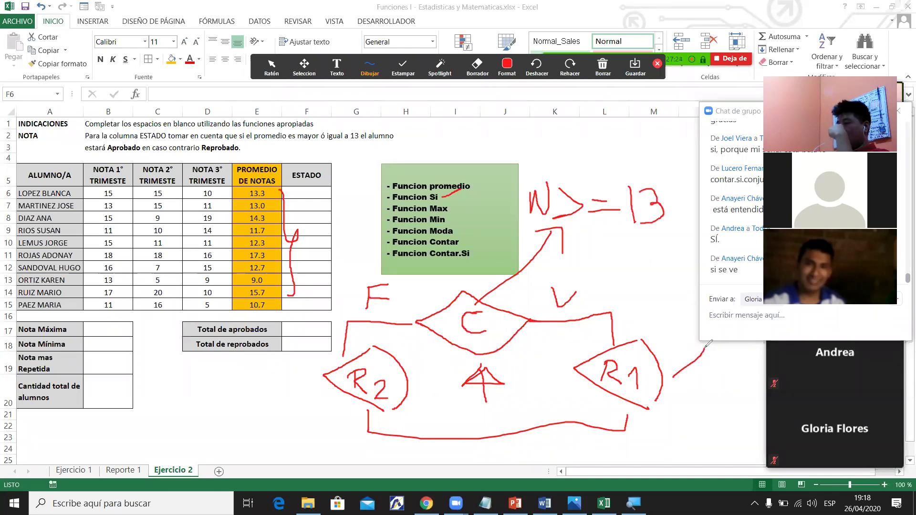
{"action": "left_click_drag", "start_coordinate": [293, 386], "coordinate": [327, 364]}
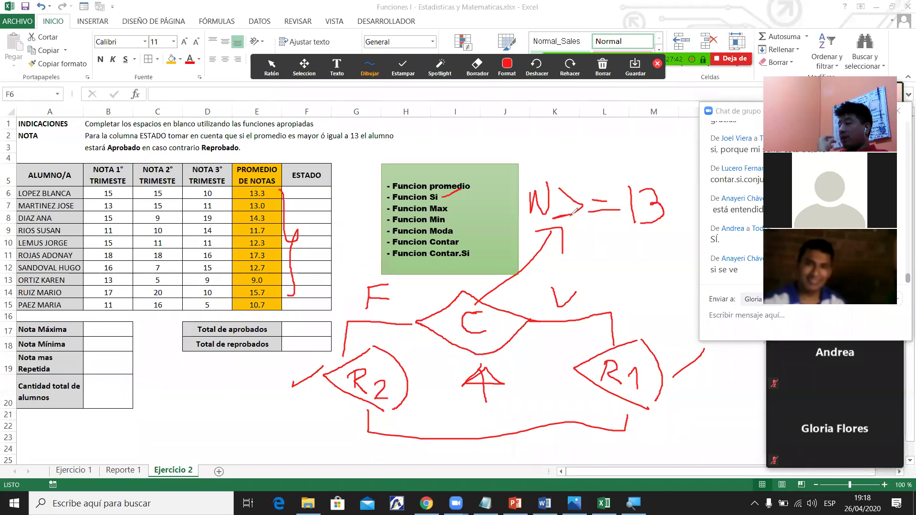
{"action": "mouse_move", "coordinate": [560, 220]}
{"action": "left_mouse_down"}
{"action": "mouse_move", "coordinate": [622, 218]}
{"action": "mouse_move", "coordinate": [592, 252]}
{"action": "mouse_move", "coordinate": [602, 230]}
{"action": "mouse_move", "coordinate": [617, 230]}
{"action": "mouse_move", "coordinate": [620, 254]}
{"action": "mouse_move", "coordinate": [641, 258]}
{"action": "left_mouse_up"}
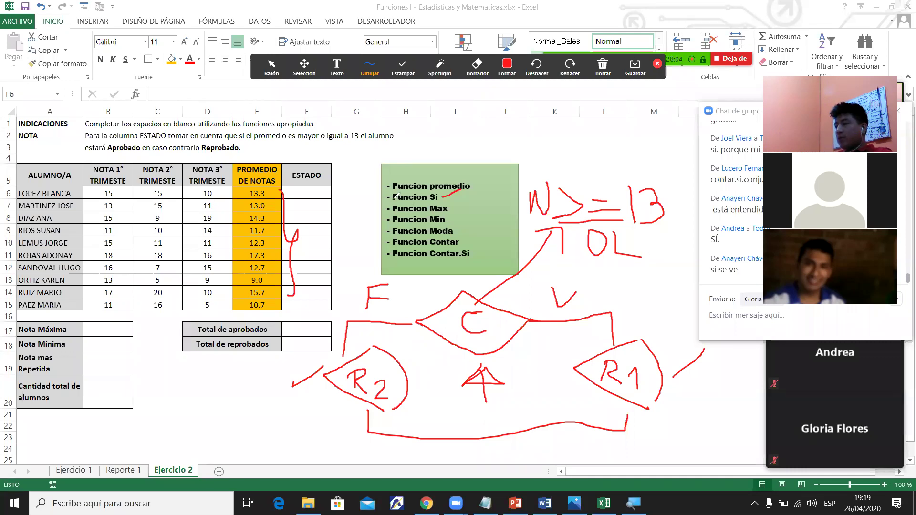
{"action": "left_click_drag", "start_coordinate": [393, 204], "coordinate": [444, 202]}
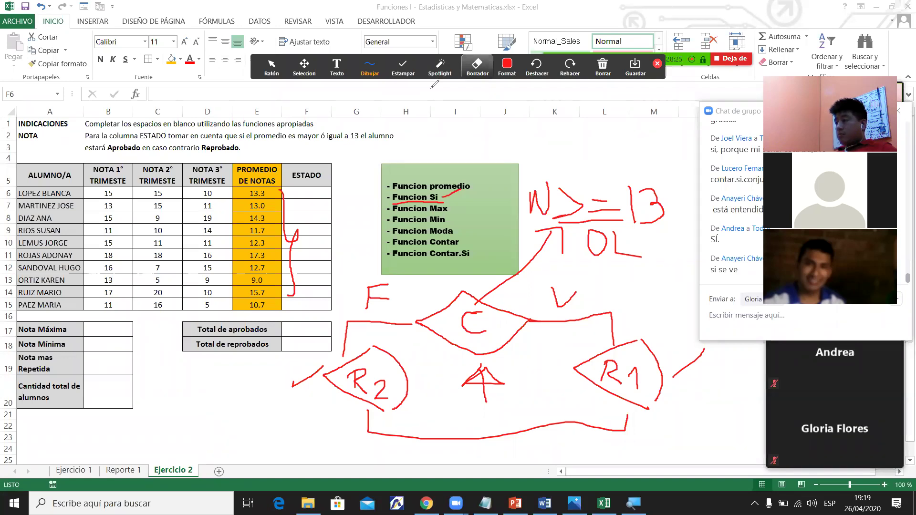
Erase all the red annotation drawings with Borrar todos los dibujos.
{"action": "left_click", "coordinate": [477, 66]}
{"action": "left_click", "coordinate": [603, 66]}
{"action": "left_click", "coordinate": [621, 89]}
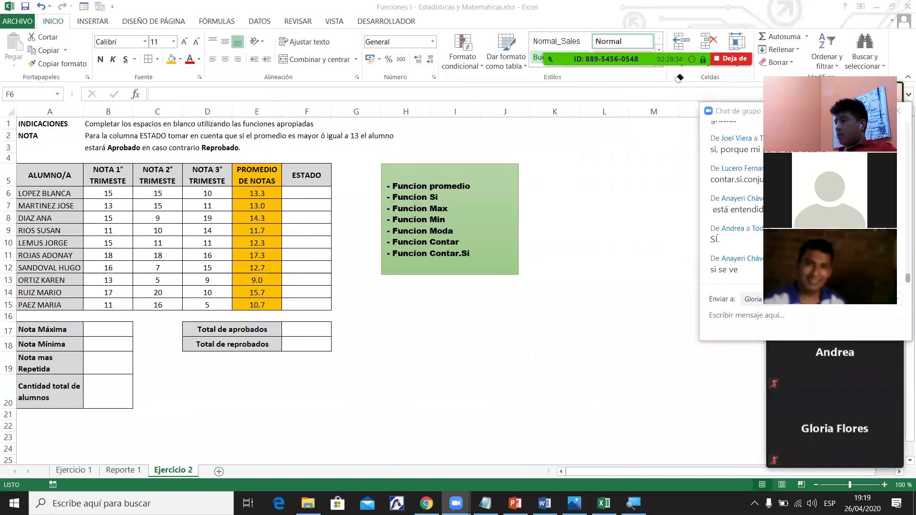
After checking the pass/fail rule in B3, begin =SI( in F6 with E6 as the logical test.
{"action": "left_click", "coordinate": [309, 193]}
{"action": "left_click", "coordinate": [308, 194]}
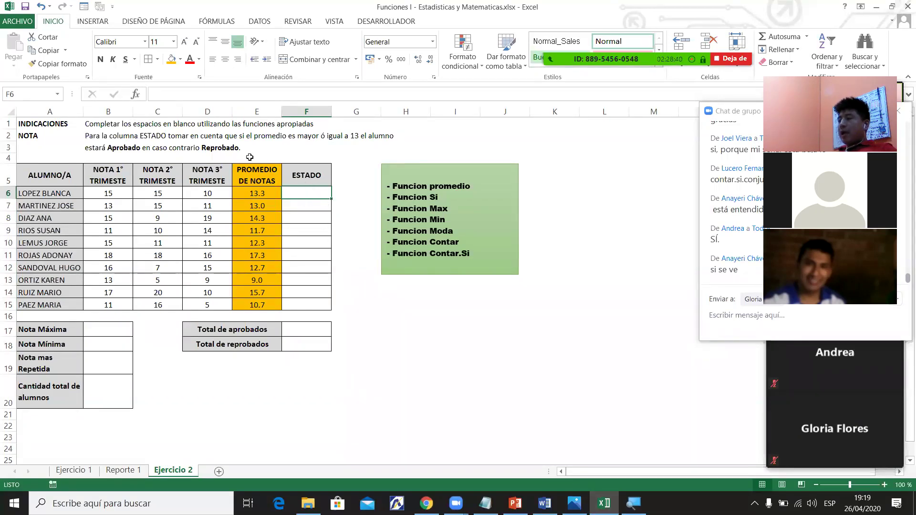
{"action": "left_click", "coordinate": [217, 146]}
{"action": "left_click", "coordinate": [113, 148]}
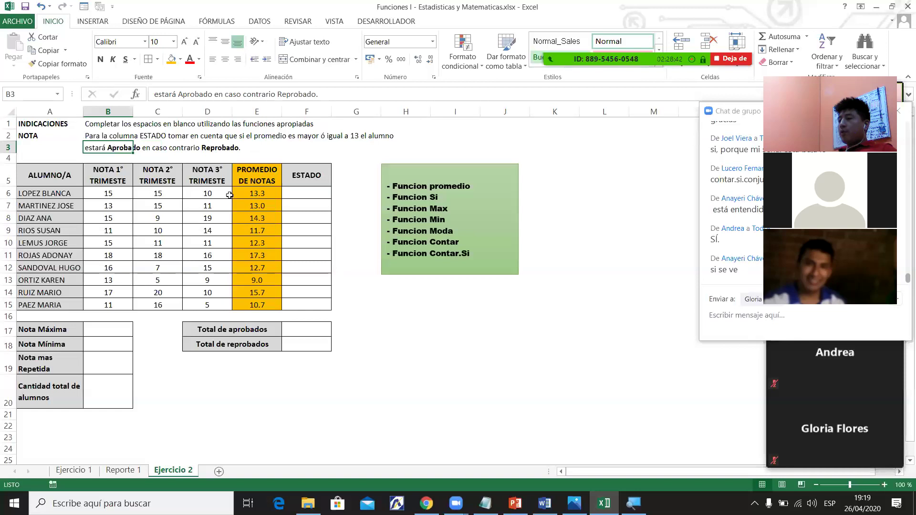
{"action": "left_click", "coordinate": [310, 193]}
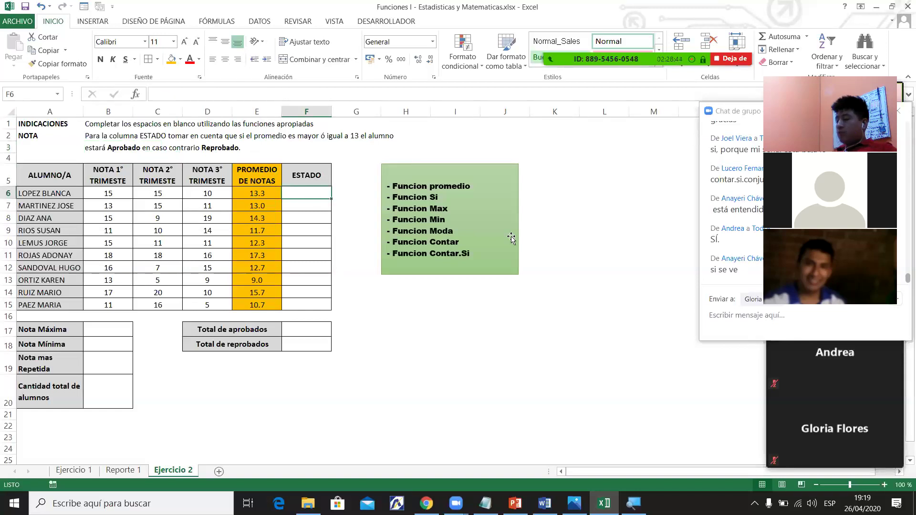
{"action": "type", "text": "=SI"}
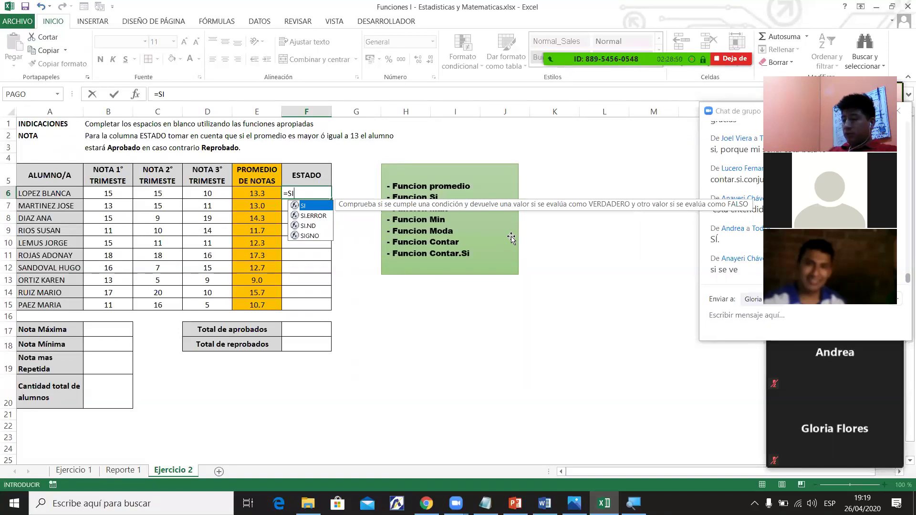
{"action": "type", "text": "("}
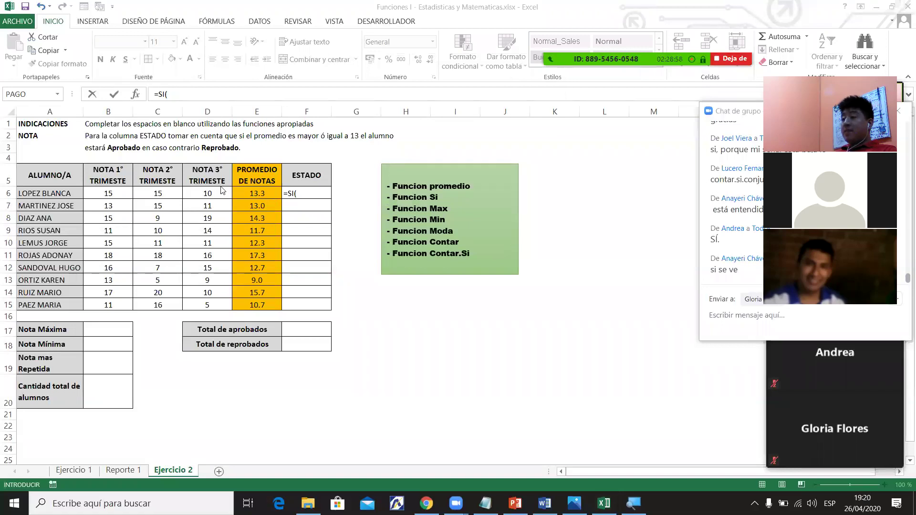
{"action": "left_click", "coordinate": [294, 195]}
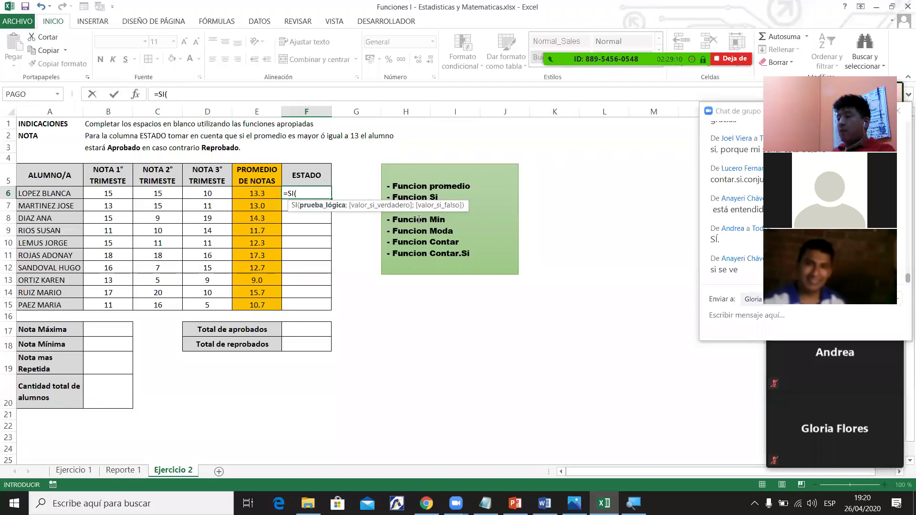
{"action": "left_click", "coordinate": [257, 195]}
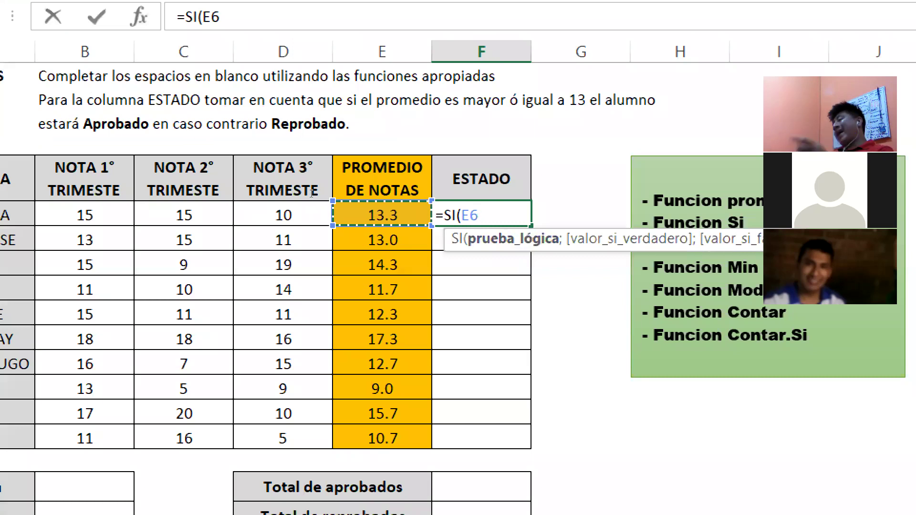
Add the condition >=13 and the true value "Aprobado" to the SI formula in F6.
{"action": "type", "text": ">"}
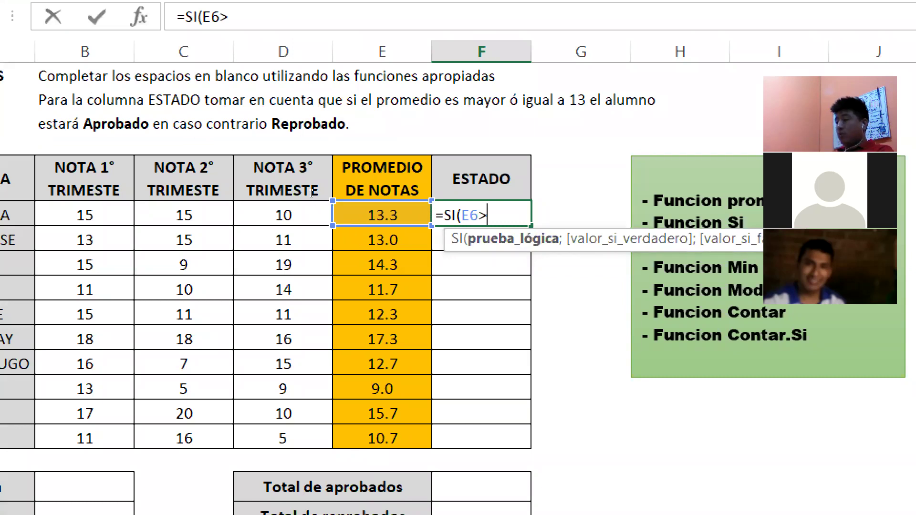
{"action": "type", "text": "=13"}
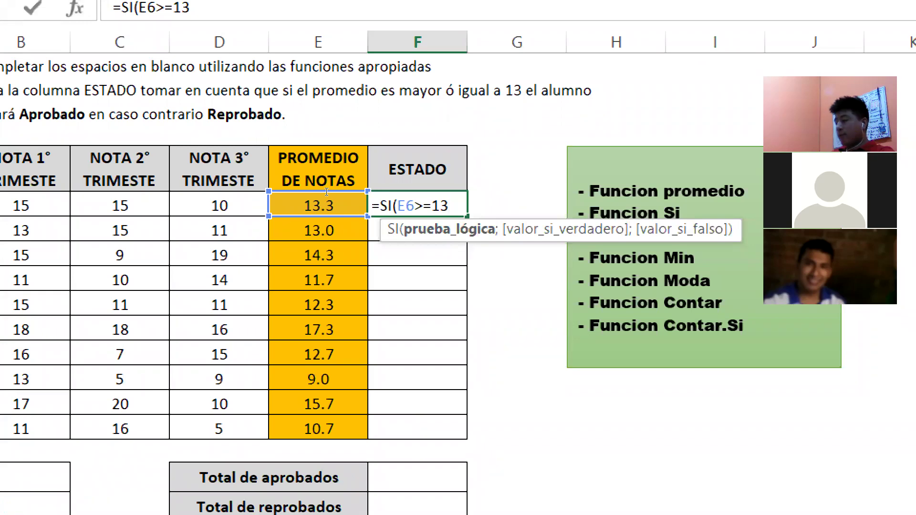
{"action": "type", "text": ";"}
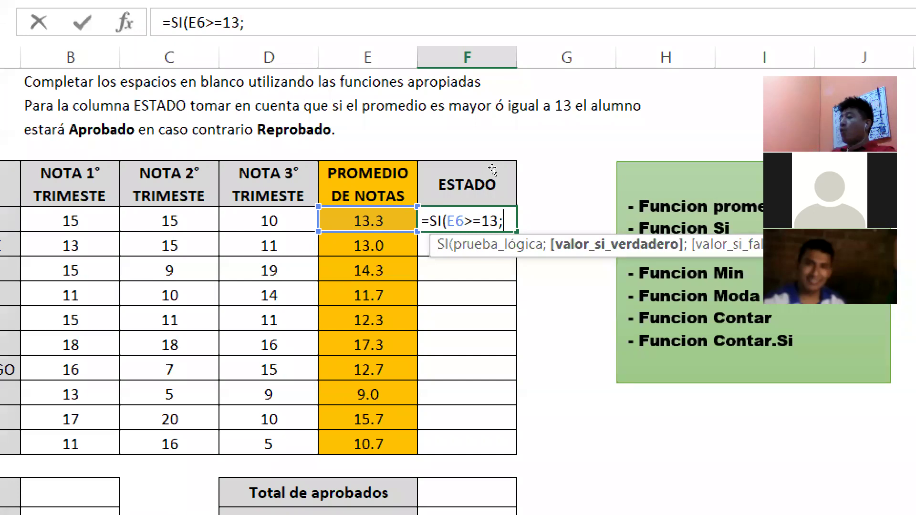
{"action": "type", "text": "\"A´"}
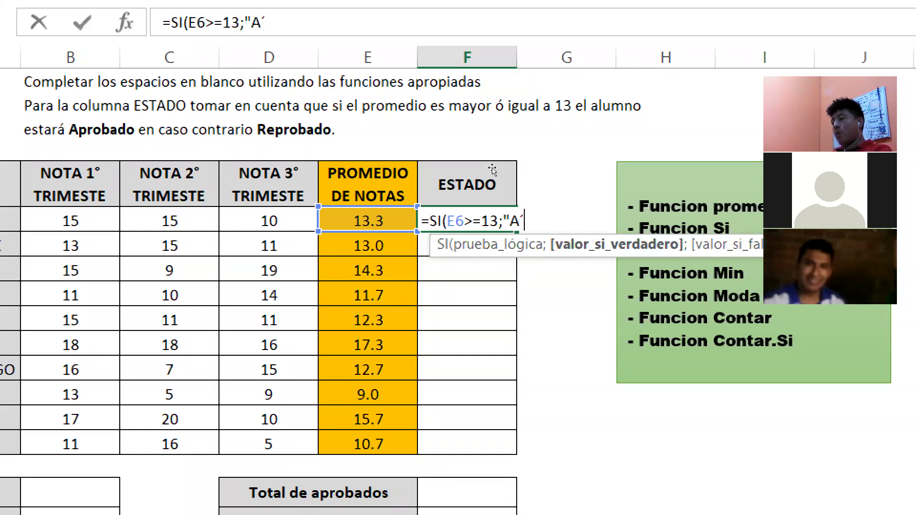
{"action": "type", "text": "probado"}
{"action": "key", "text": "BackSpace"}
{"action": "key", "text": "BackSpace"}
{"action": "key", "text": "BackSpace"}
{"action": "key", "text": "BackSpace"}
{"action": "type", "text": "bado"}
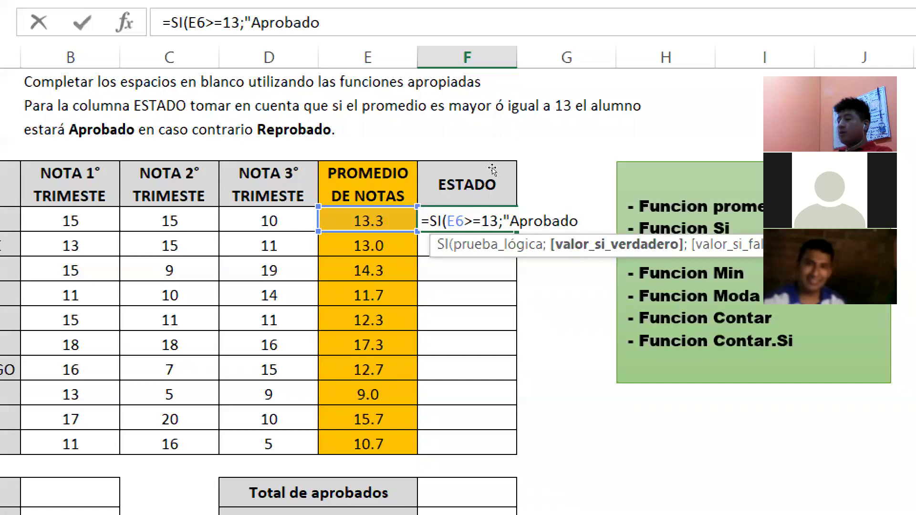
{"action": "type", "text": "\""}
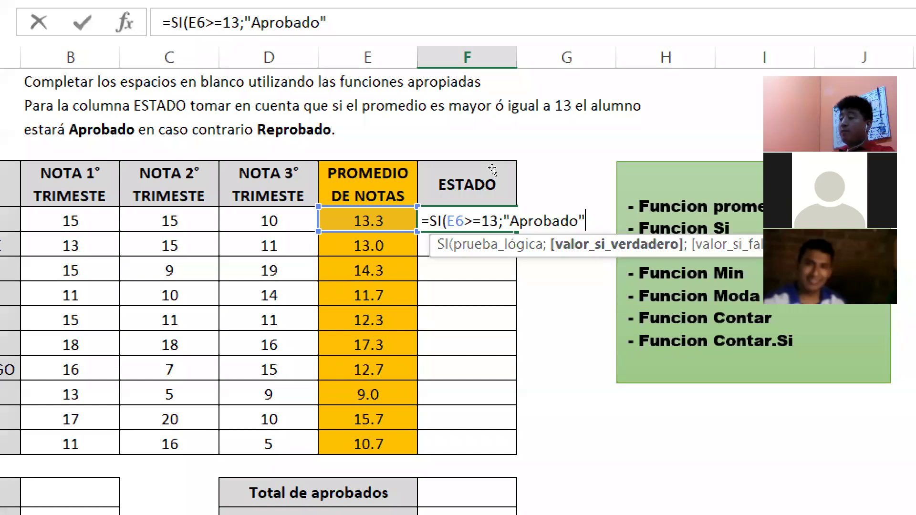
Add "Reprobado" as the false value, decline the correction prompt, and close and commit the formula.
{"action": "type", "text": ";"}
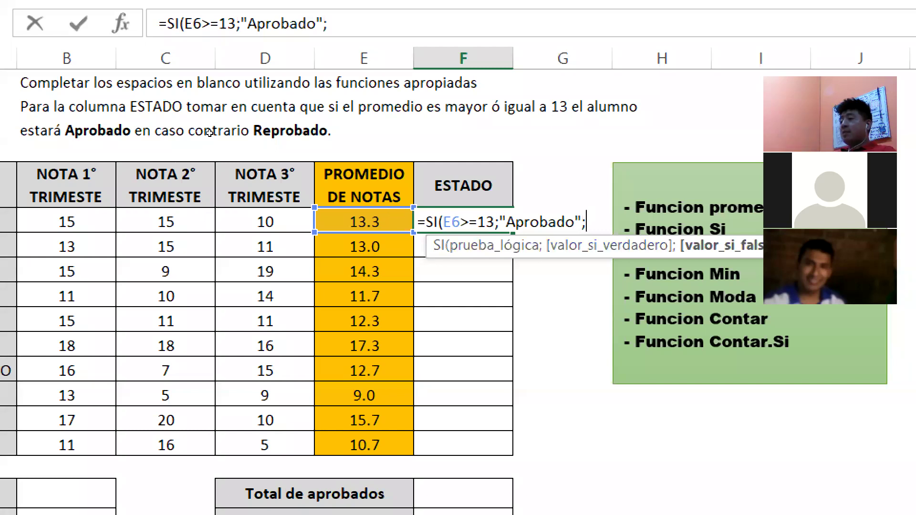
{"action": "type", "text": "\"Re"}
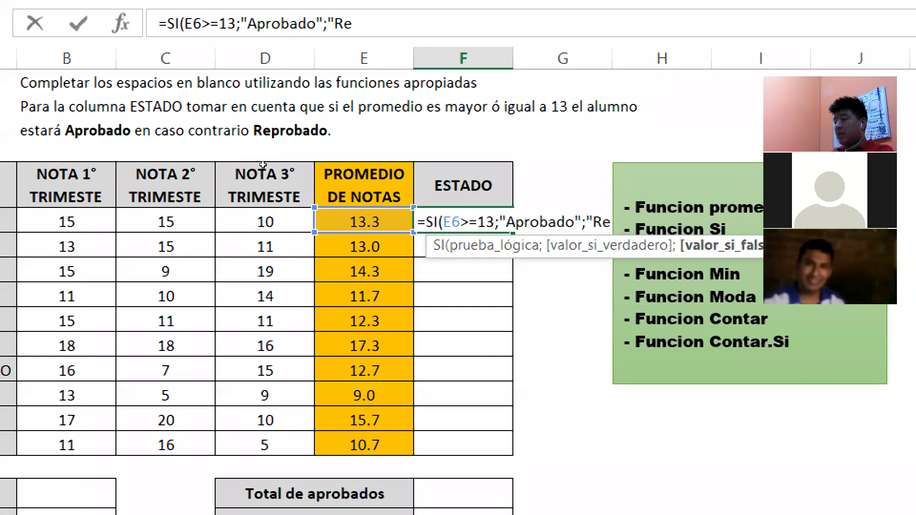
{"action": "type", "text": "probado"}
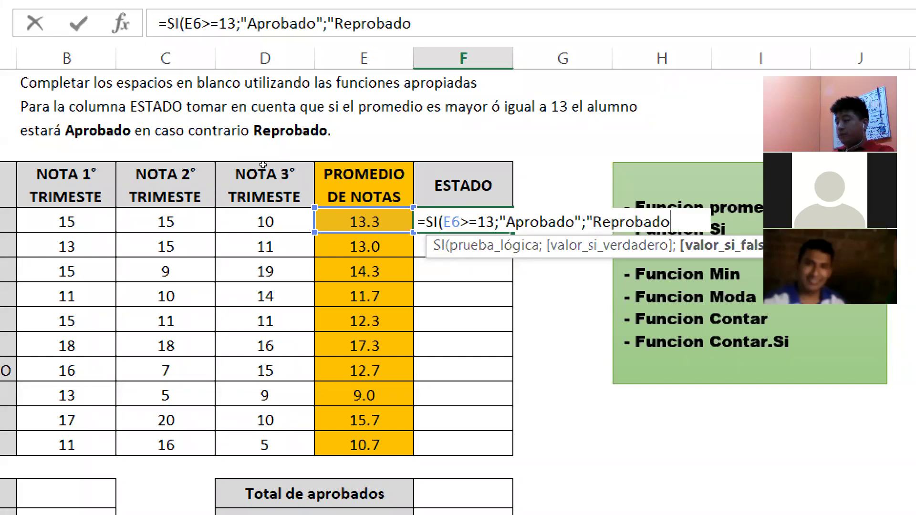
{"action": "key", "text": "Return"}
{"action": "key", "text": "n"}
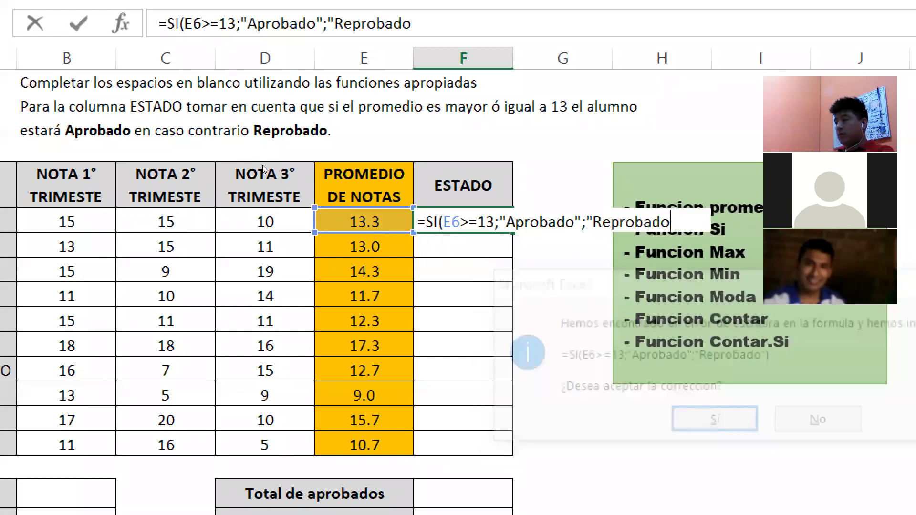
{"action": "key", "text": "Return"}
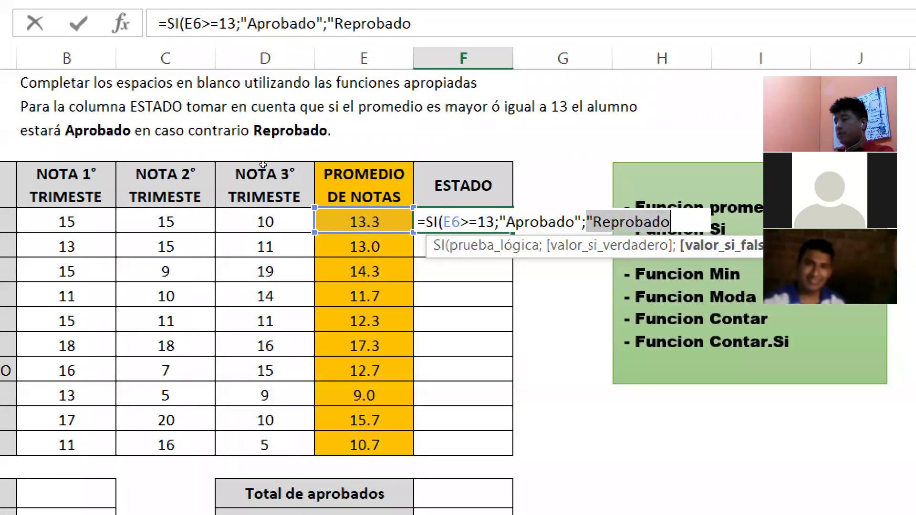
{"action": "type", "text": "\""}
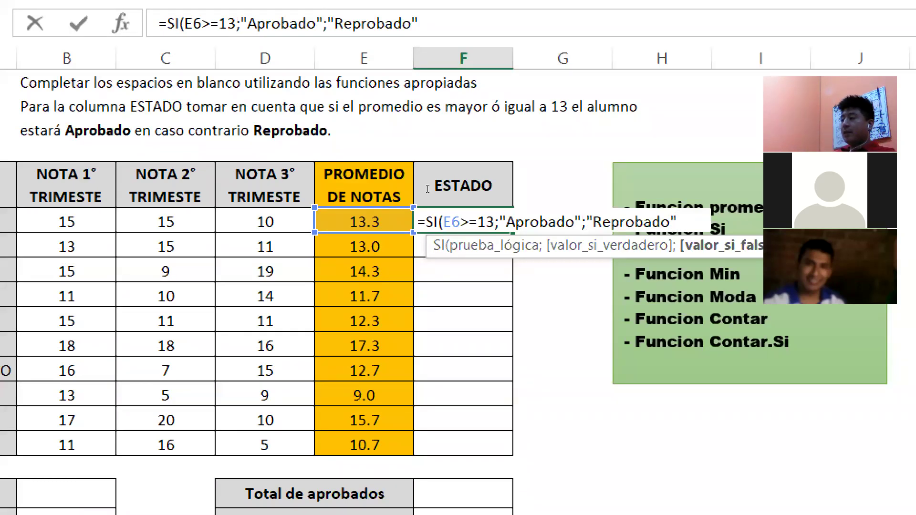
{"action": "type", "text": ")"}
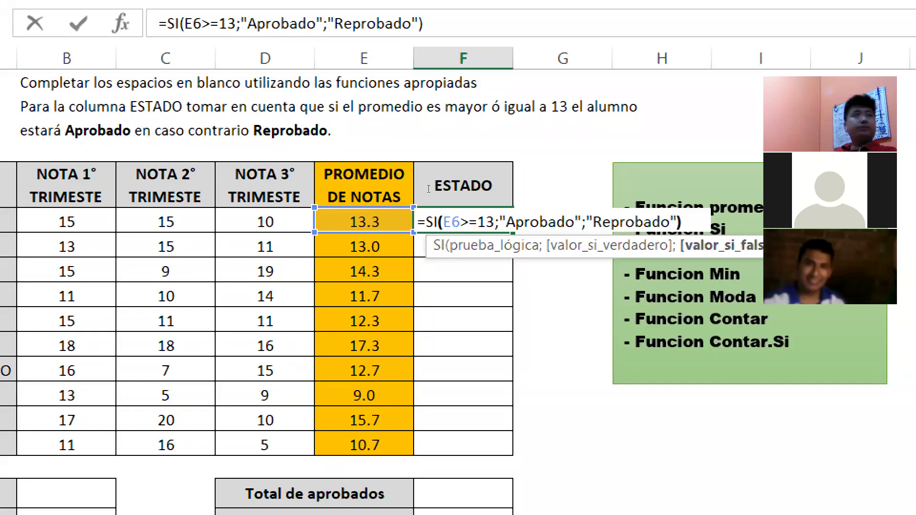
{"action": "key", "text": "Return"}
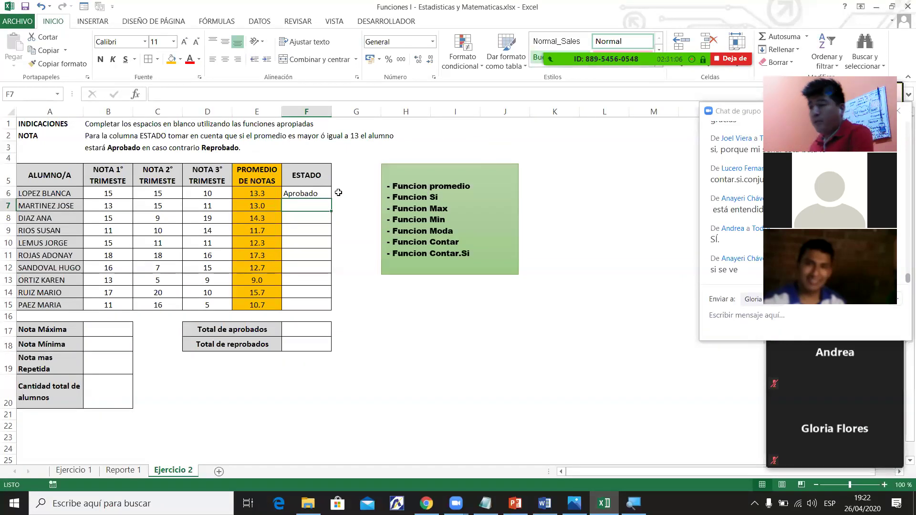
Fill the SI status formula from F6 down through F15 for all ten students.
{"action": "left_click", "coordinate": [323, 194]}
{"action": "left_click_drag", "start_coordinate": [332, 200], "coordinate": [330, 306]}
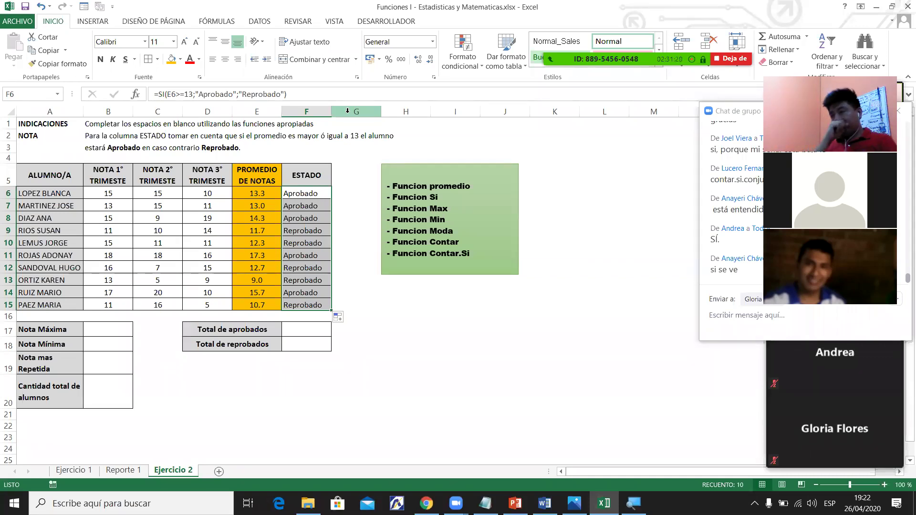
{"action": "left_click", "coordinate": [258, 194]}
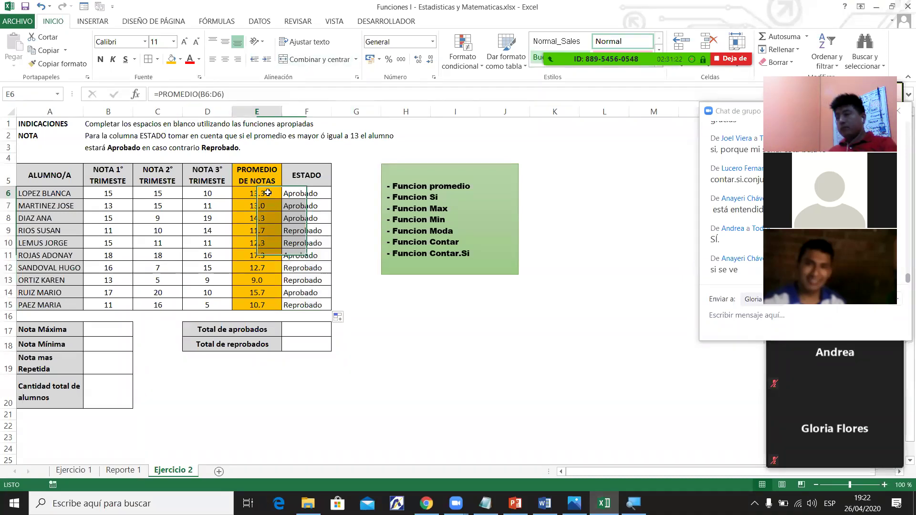
{"action": "left_click", "coordinate": [303, 193]}
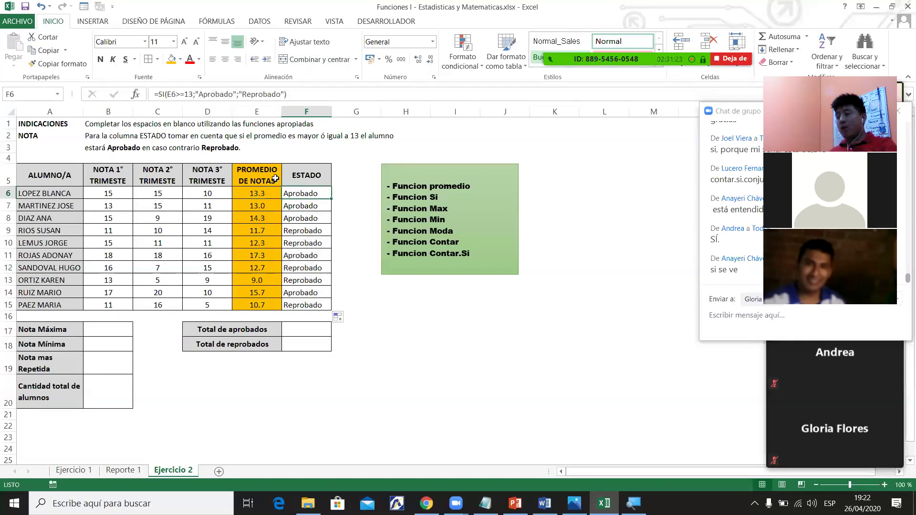
{"action": "left_click", "coordinate": [335, 138]}
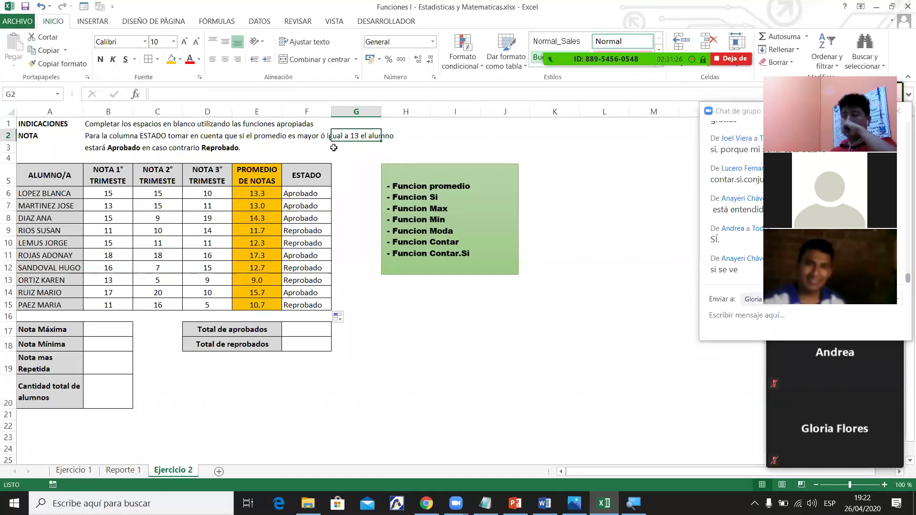
Change C6's second-term grade to 8, then verify E6 shows 11.0 and F6 shows Reprobado.
{"action": "left_click", "coordinate": [162, 195]}
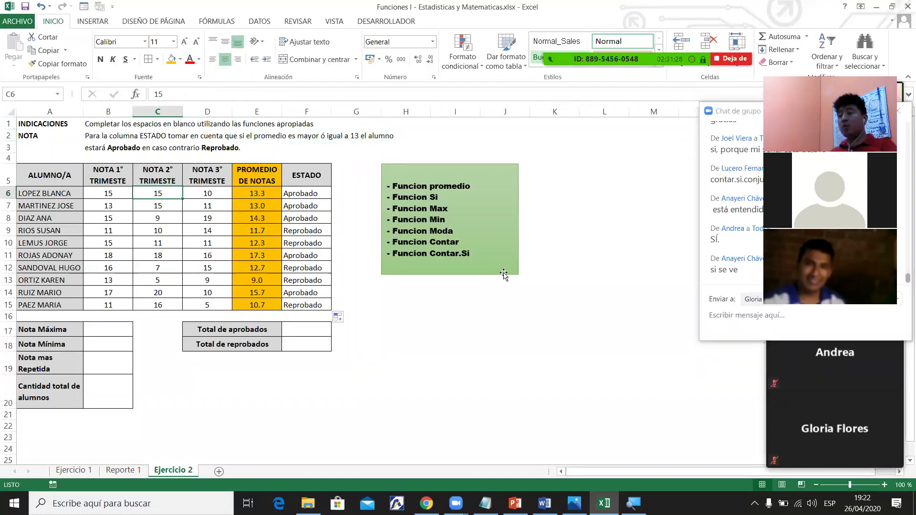
{"action": "type", "text": "8"}
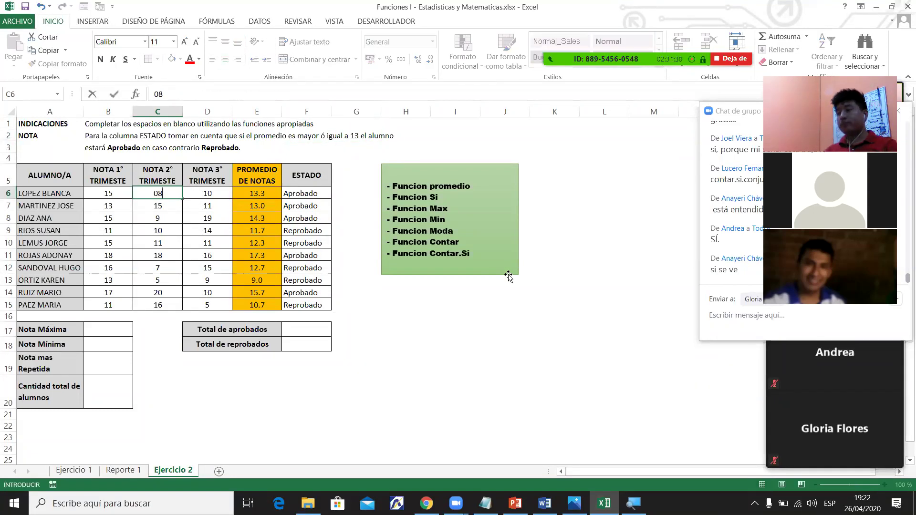
{"action": "key", "text": "Return"}
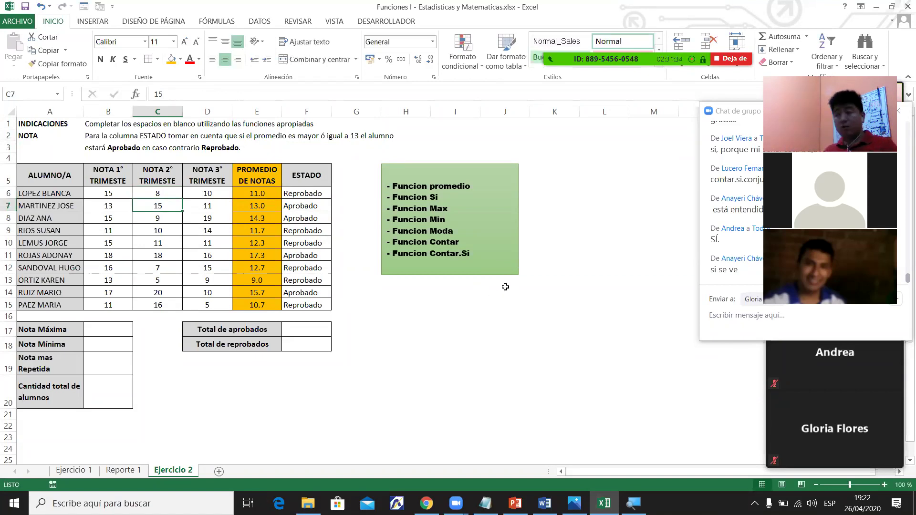
{"action": "left_click", "coordinate": [279, 194]}
{"action": "left_click", "coordinate": [303, 195]}
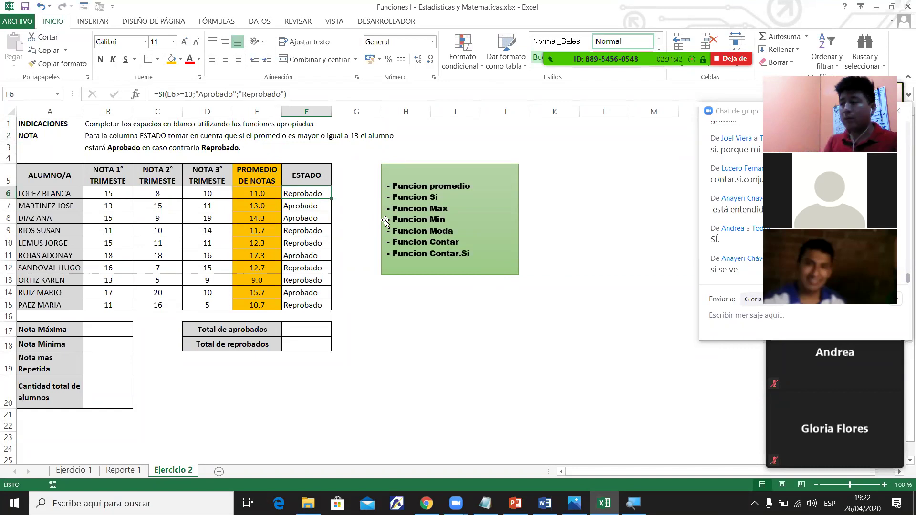
{"action": "left_click", "coordinate": [303, 210]}
{"action": "scroll", "coordinate": [525, 405], "scroll_direction": "up", "scroll_amount": 2, "text": "ctrl"}
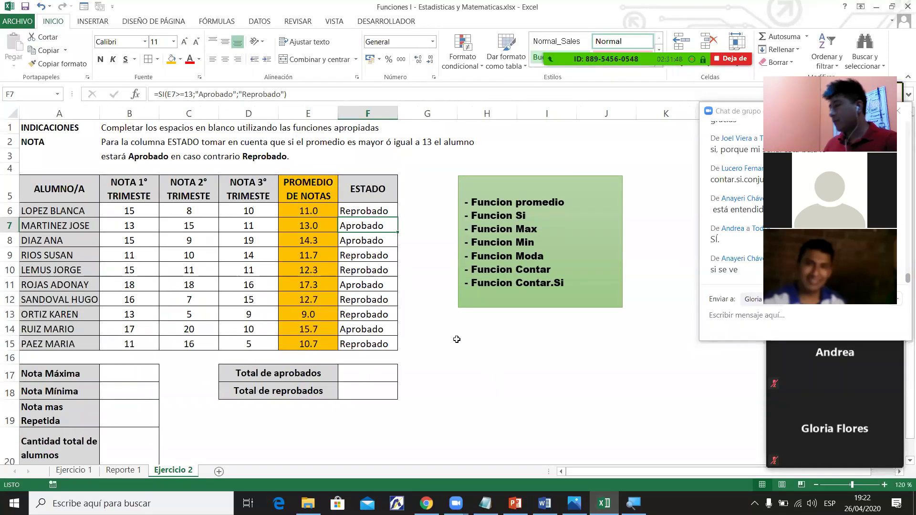
Centre the status cells F6:F15 and give them a light-blue fill.
{"action": "left_click_drag", "start_coordinate": [367, 210], "coordinate": [387, 347]}
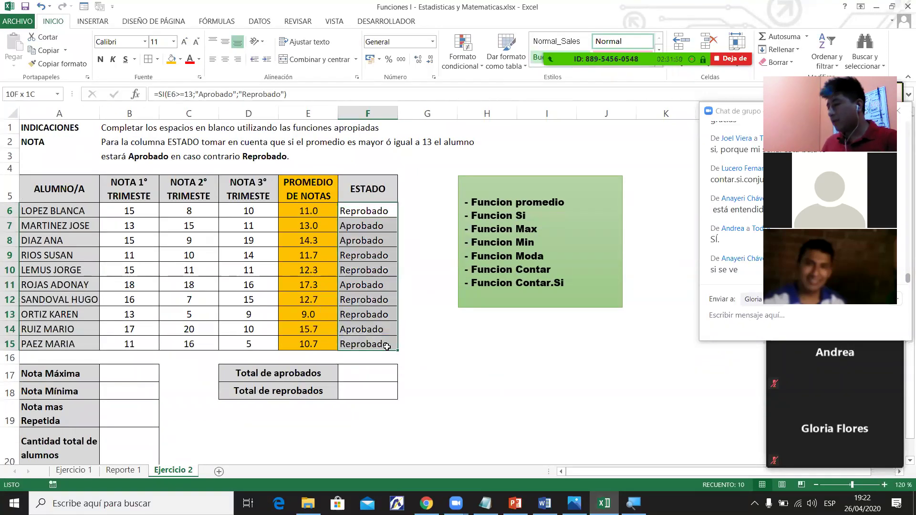
{"action": "left_click", "coordinate": [226, 61]}
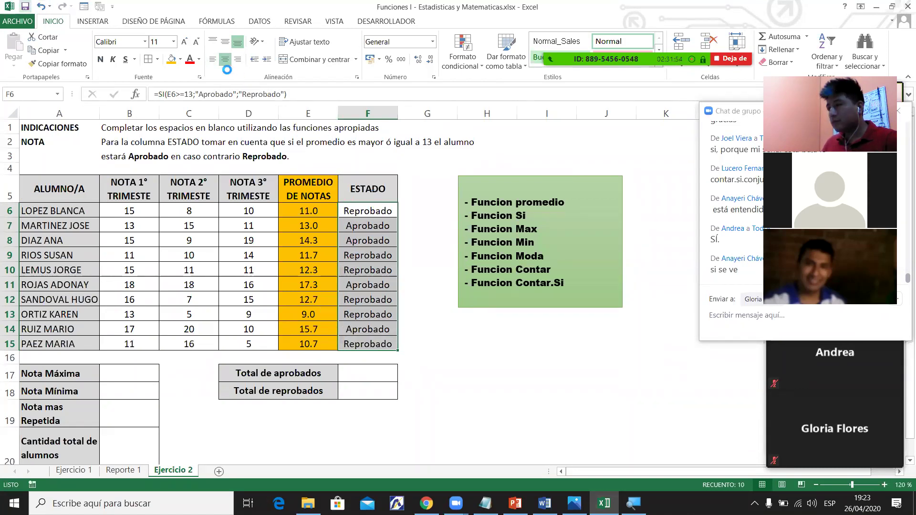
{"action": "left_click", "coordinate": [180, 61]}
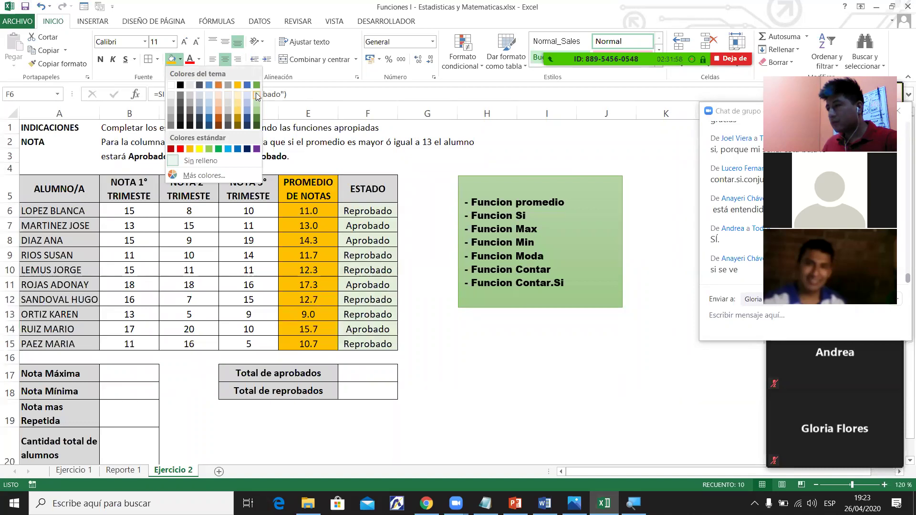
{"action": "left_click", "coordinate": [228, 149]}
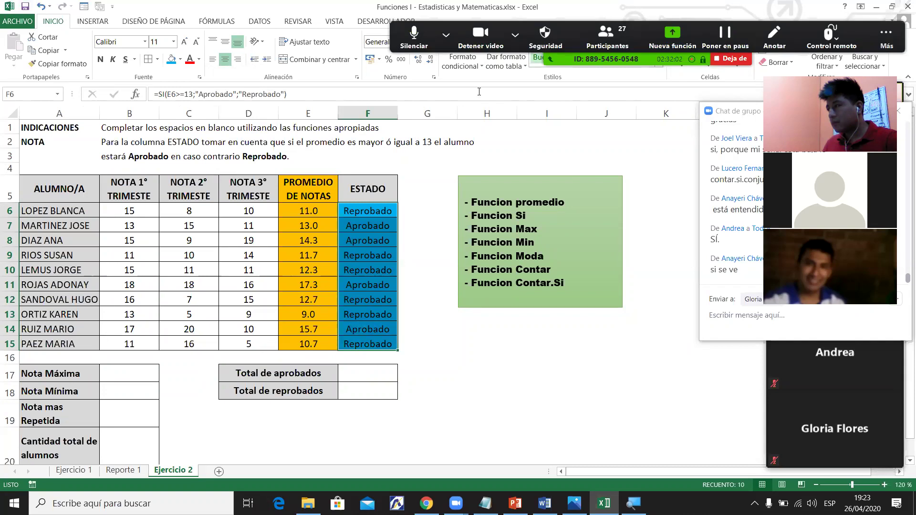
{"action": "left_click", "coordinate": [470, 327]}
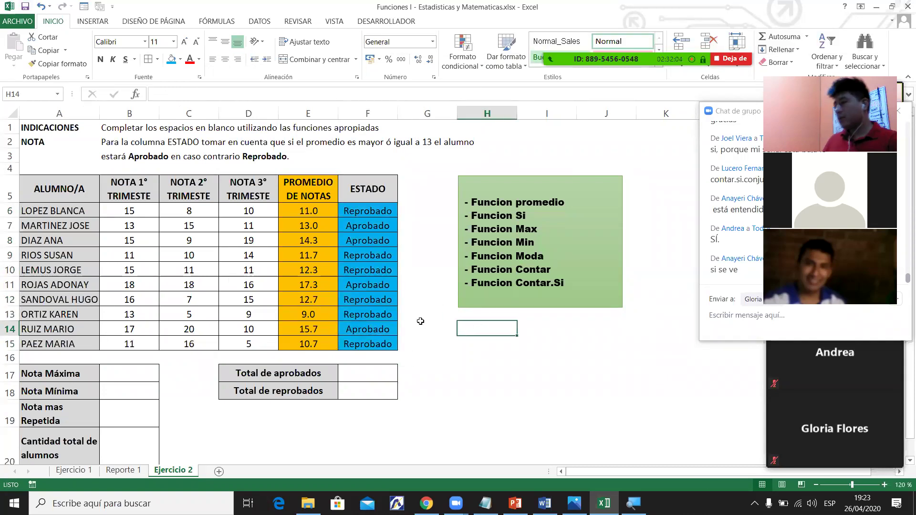
Apply the same light-blue fill to the ESTADO header cell F5.
{"action": "left_click", "coordinate": [371, 186]}
{"action": "left_click", "coordinate": [170, 62]}
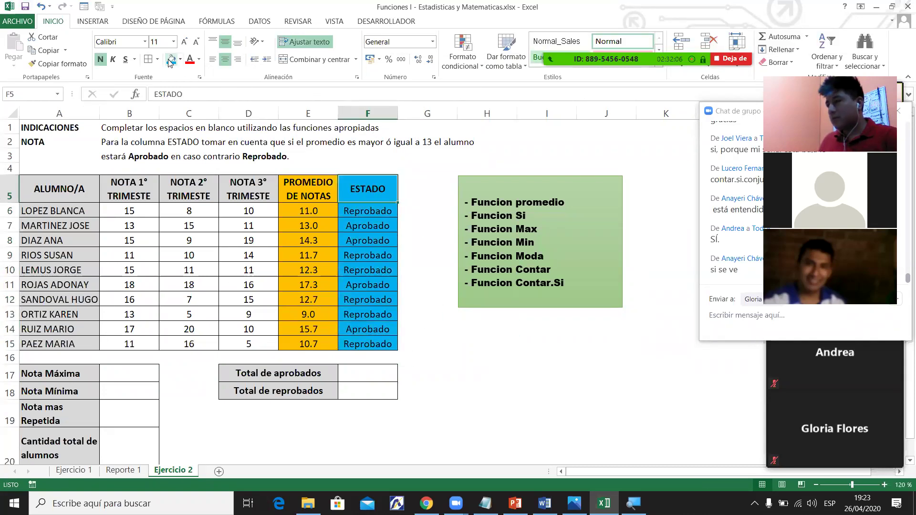
{"action": "left_click", "coordinate": [382, 211]}
{"action": "left_click", "coordinate": [314, 220]}
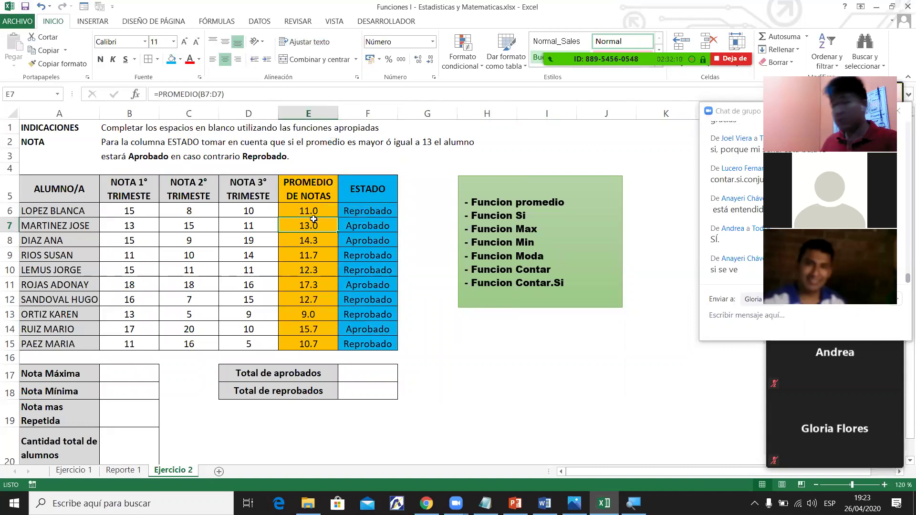
{"action": "left_click", "coordinate": [382, 231]}
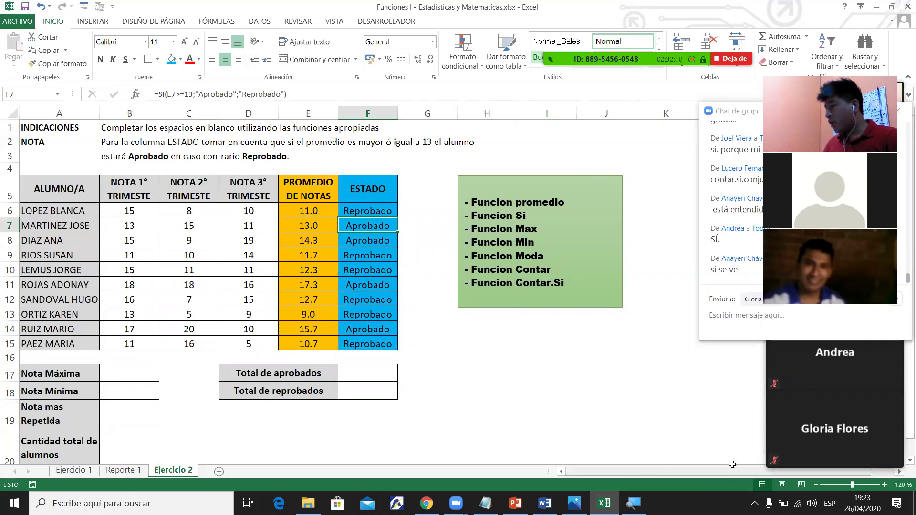
{"action": "left_click", "coordinate": [902, 461]}
{"action": "left_click", "coordinate": [902, 462]}
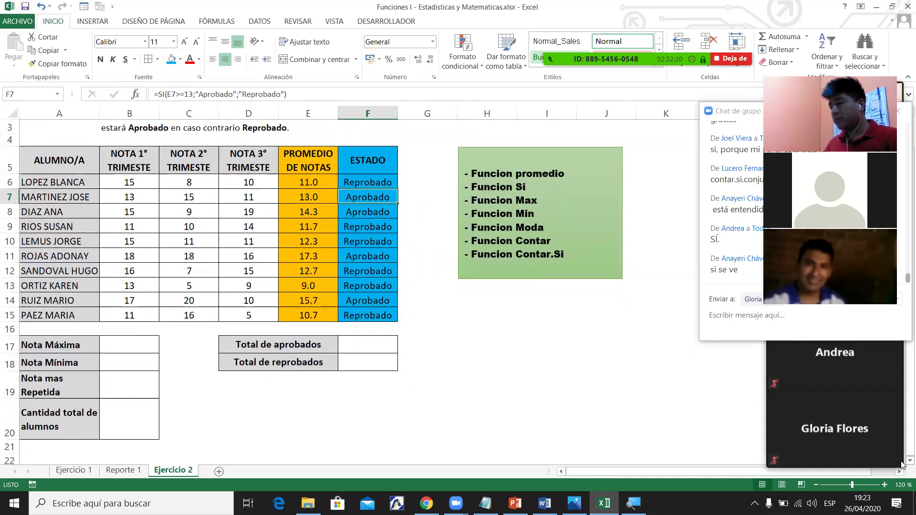
{"action": "left_click", "coordinate": [153, 347]}
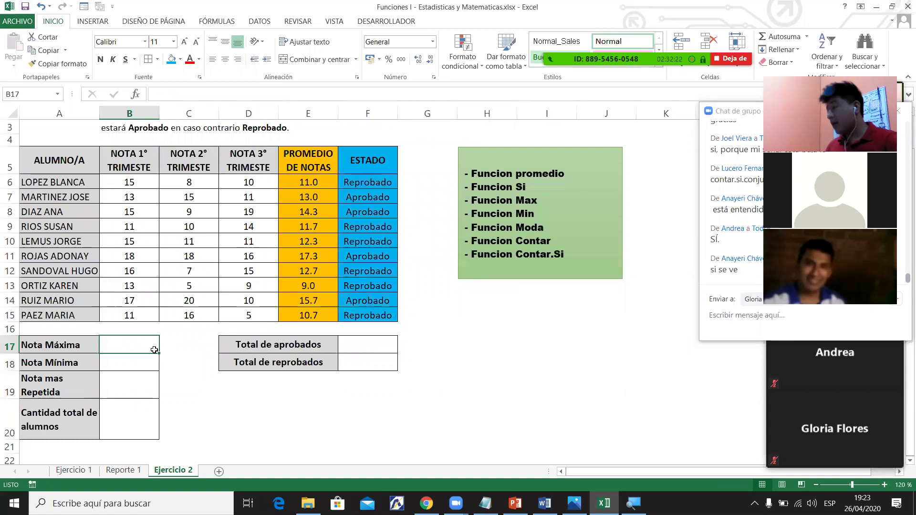
{"action": "left_click", "coordinate": [145, 368]}
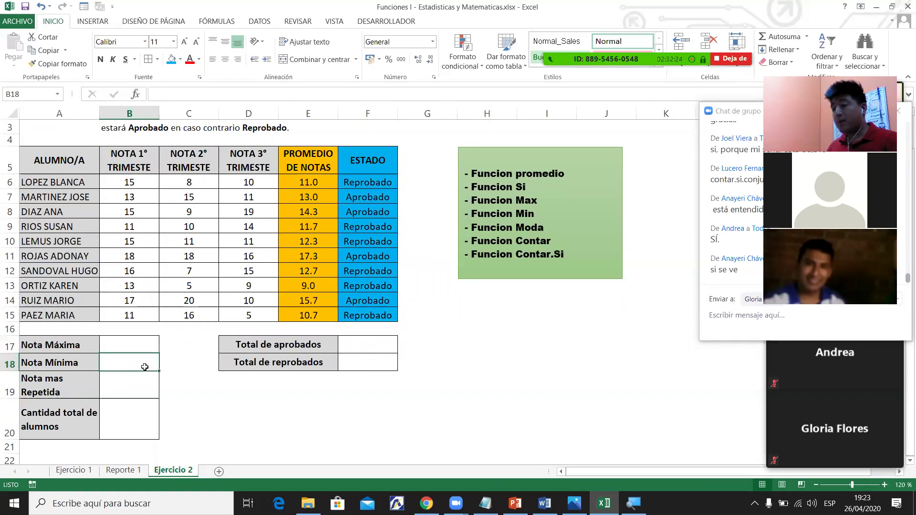
{"action": "left_click", "coordinate": [139, 381]}
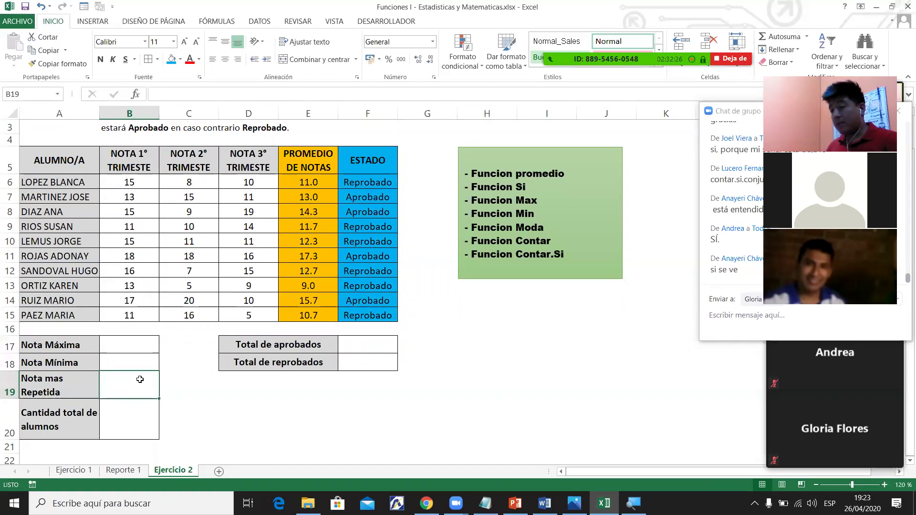
{"action": "left_click", "coordinate": [140, 413]}
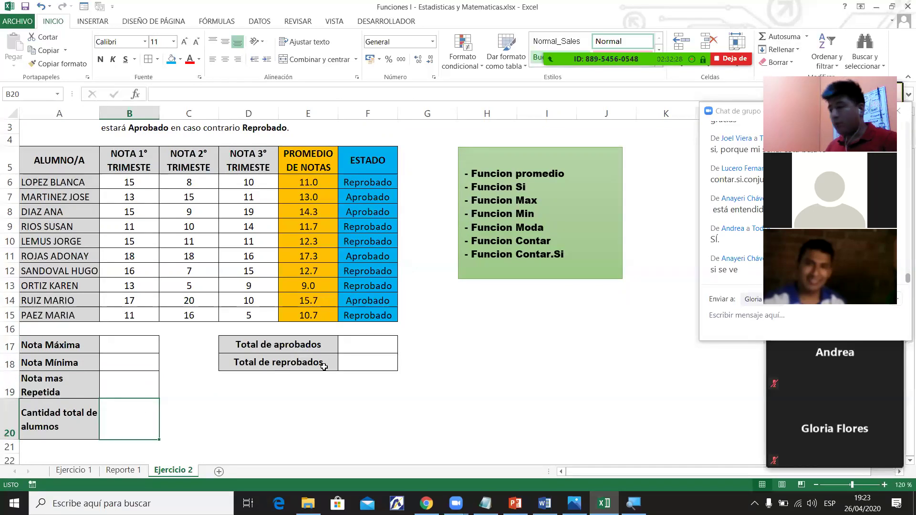
{"action": "left_click", "coordinate": [386, 350]}
{"action": "left_click_drag", "start_coordinate": [386, 350], "coordinate": [364, 348]}
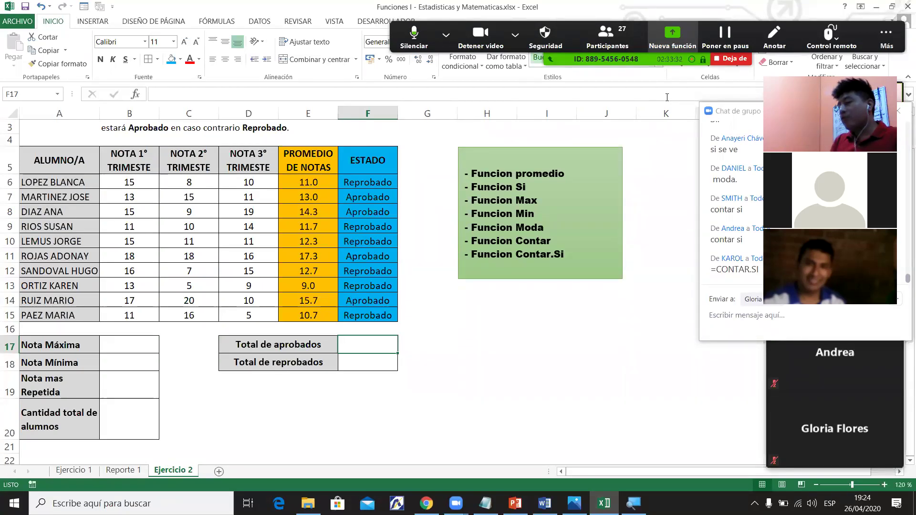
{"action": "left_click", "coordinate": [689, 126]}
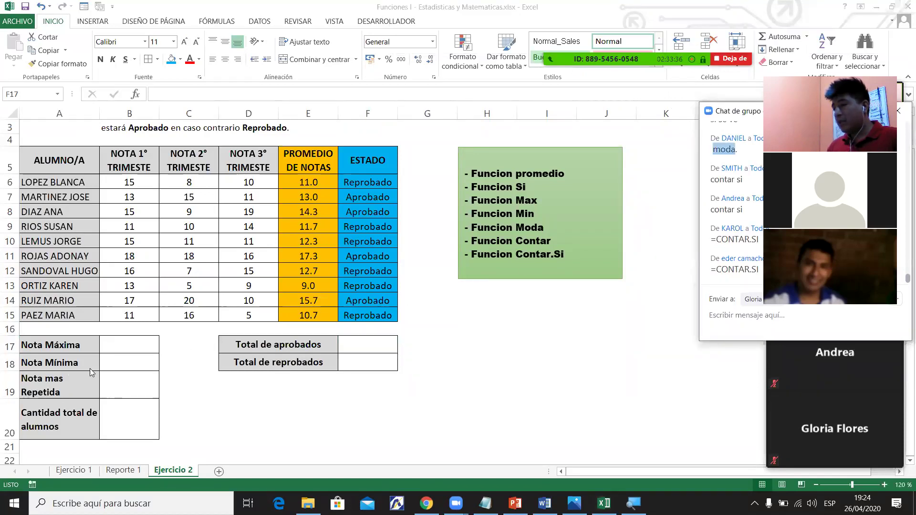
{"action": "left_click", "coordinate": [71, 384]}
{"action": "left_click_drag", "start_coordinate": [134, 388], "coordinate": [143, 387]}
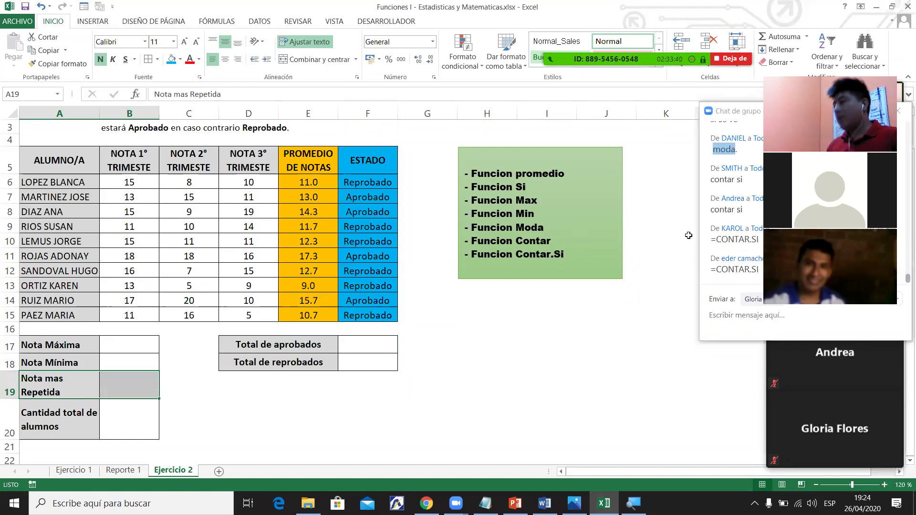
{"action": "left_click", "coordinate": [388, 341]}
Launch Notepad through the Run prompt with 'notepad'.
{"action": "key", "text": "super"}
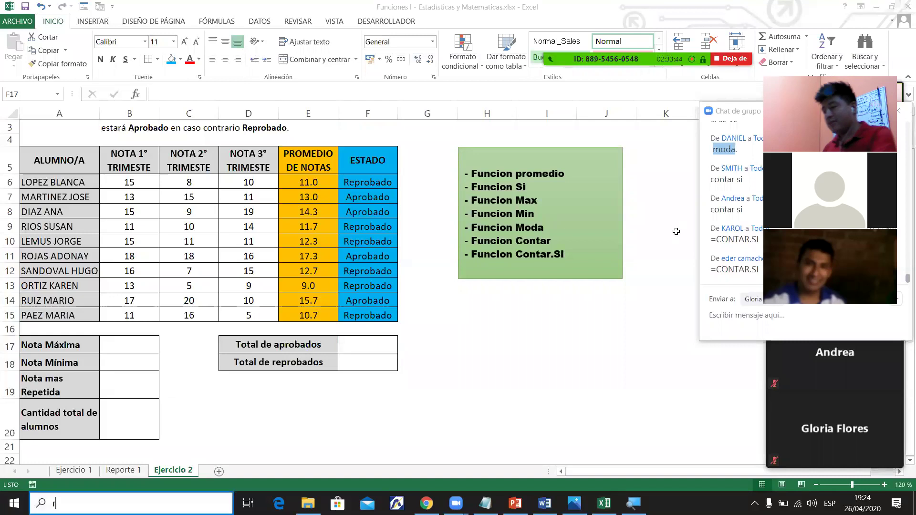
{"action": "type", "text": "rvi"}
{"action": "key", "text": "Escape"}
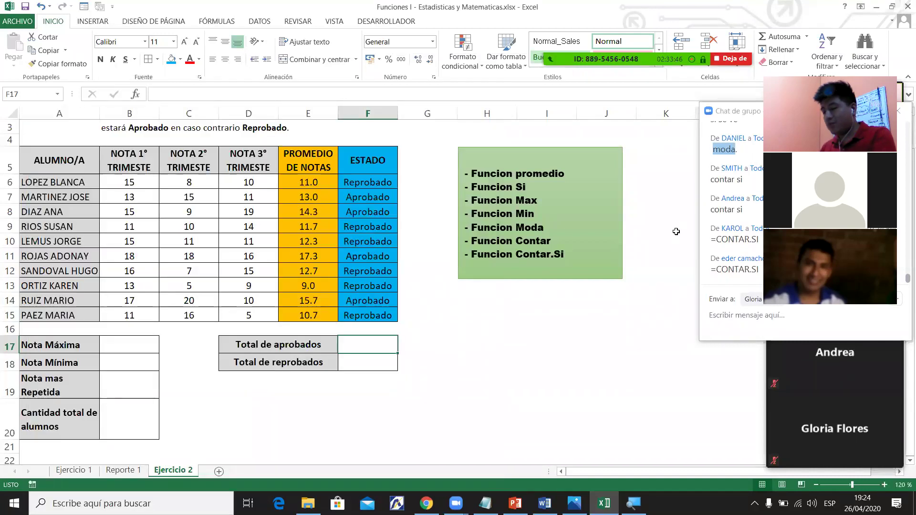
{"action": "key", "text": "super+r"}
{"action": "type", "text": "notepad"}
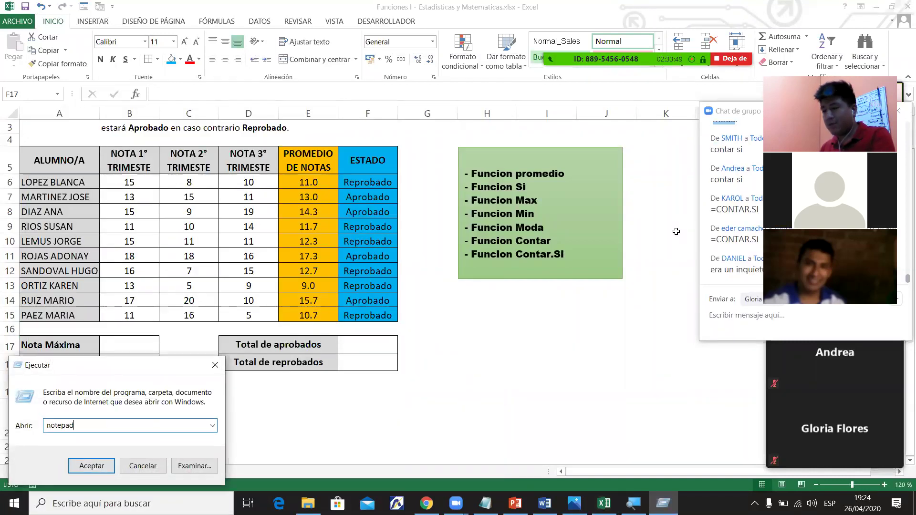
{"action": "key", "text": "Return"}
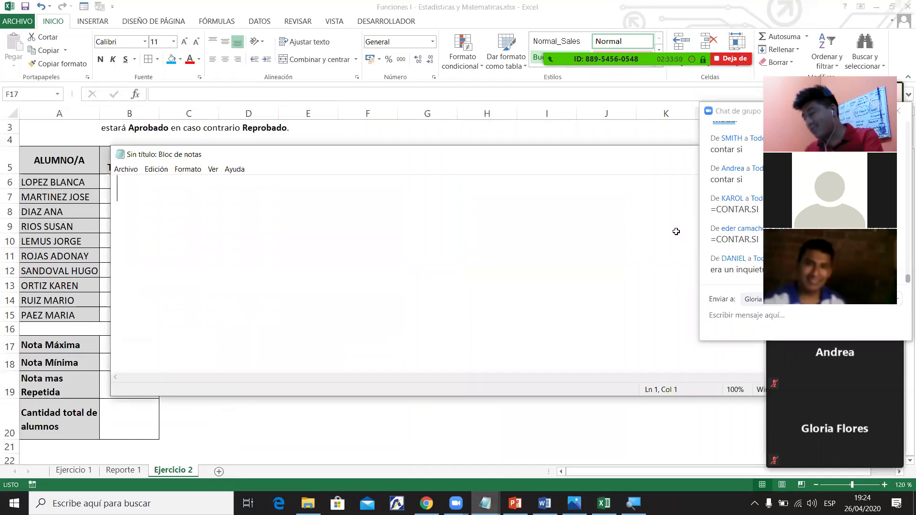
Type the four participants' first names in Notepad, one per line.
{"action": "key", "text": "Return"}
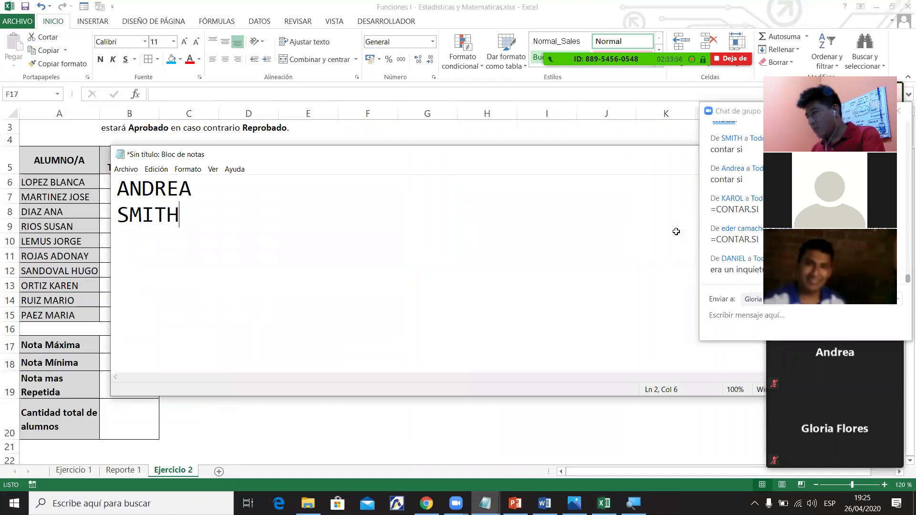
{"action": "key", "text": "Return"}
{"action": "key", "text": "Return"}
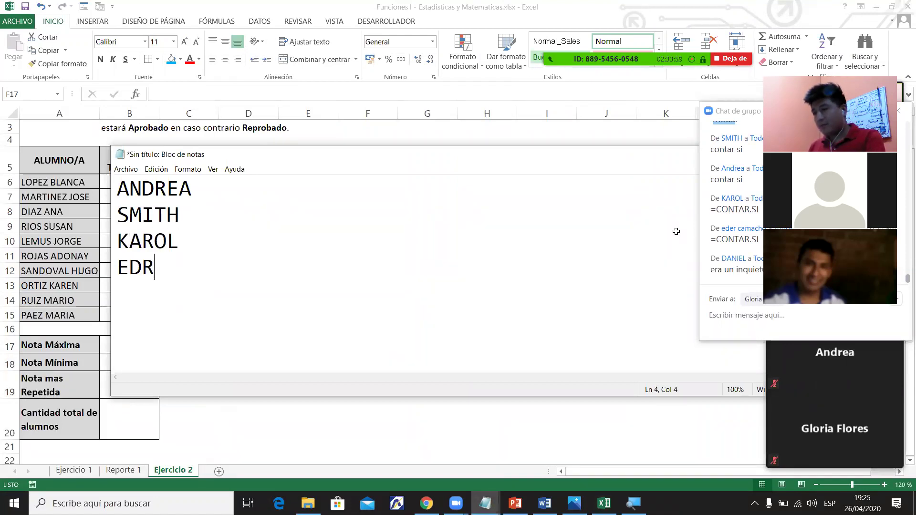
{"action": "key", "text": "BackSpace"}
{"action": "key", "text": "Return"}
Move and narrow the Notepad window beside the sheet, then mark the Nota mas Repetida row.
{"action": "key", "text": "alt+Tab"}
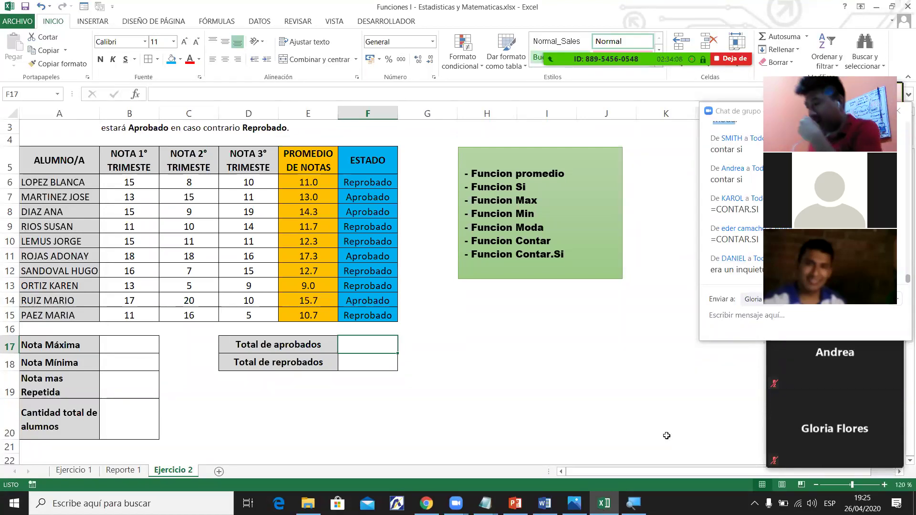
{"action": "left_click", "coordinate": [486, 502]}
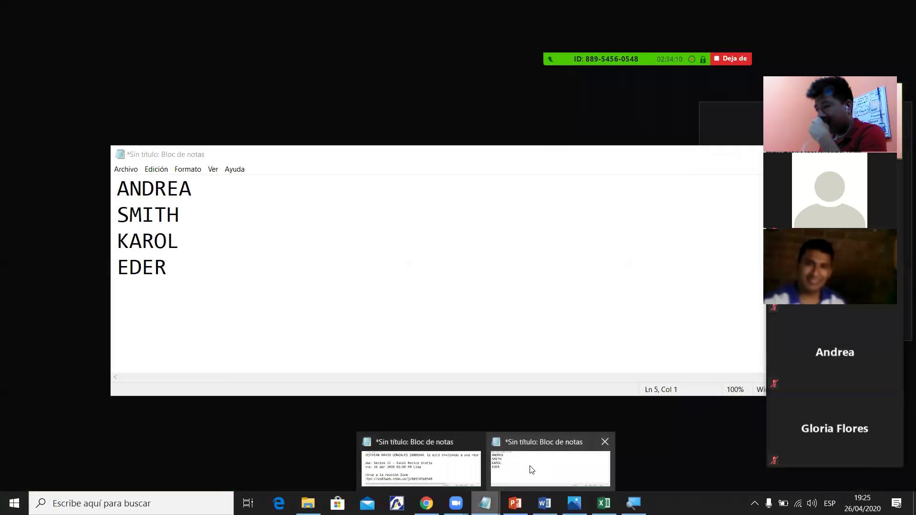
{"action": "left_click", "coordinate": [532, 469]}
{"action": "left_click", "coordinate": [622, 193]}
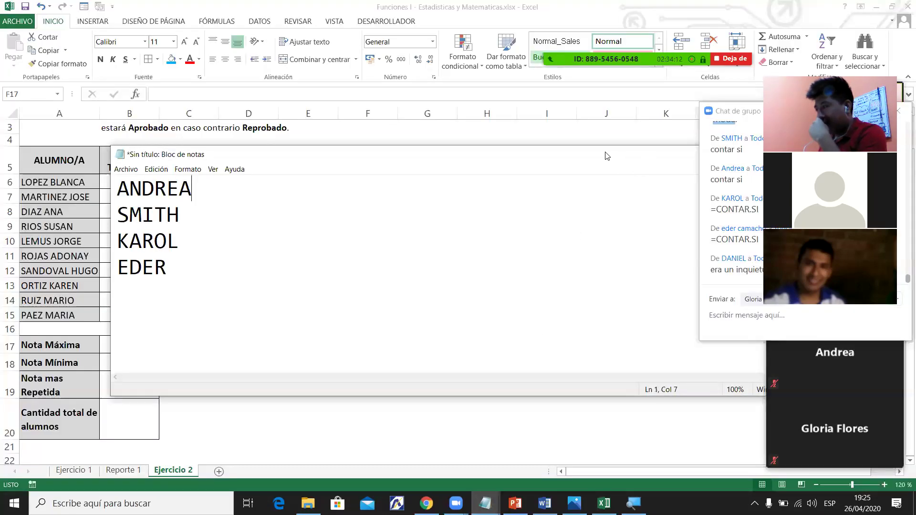
{"action": "left_click_drag", "start_coordinate": [607, 156], "coordinate": [497, 190]}
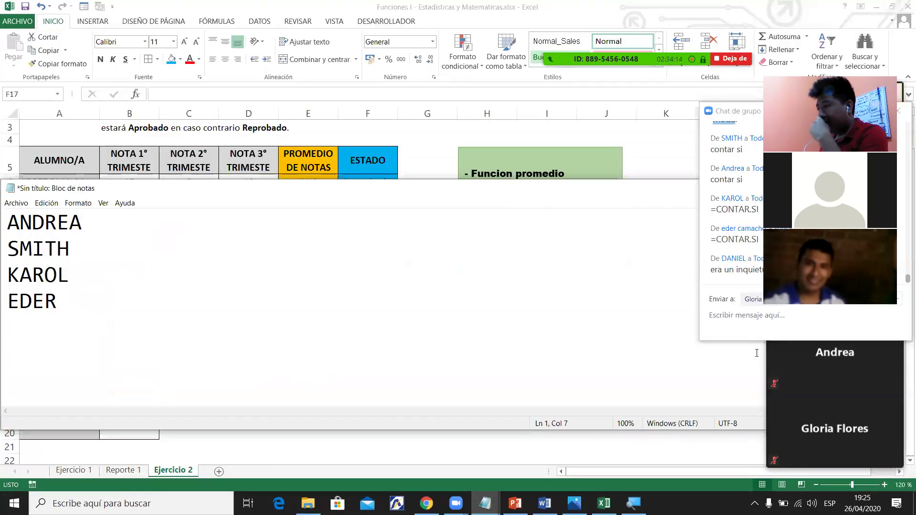
{"action": "left_click_drag", "start_coordinate": [633, 192], "coordinate": [505, 218]}
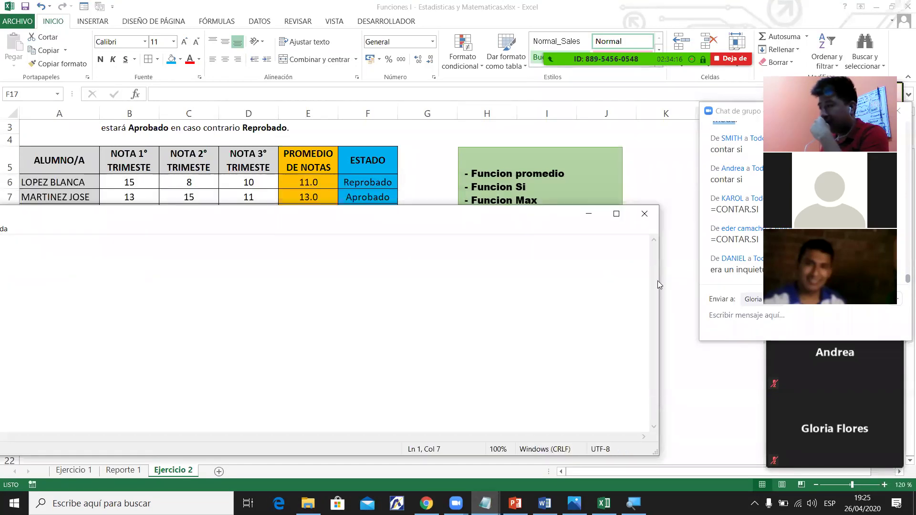
{"action": "left_click_drag", "start_coordinate": [658, 283], "coordinate": [241, 283]}
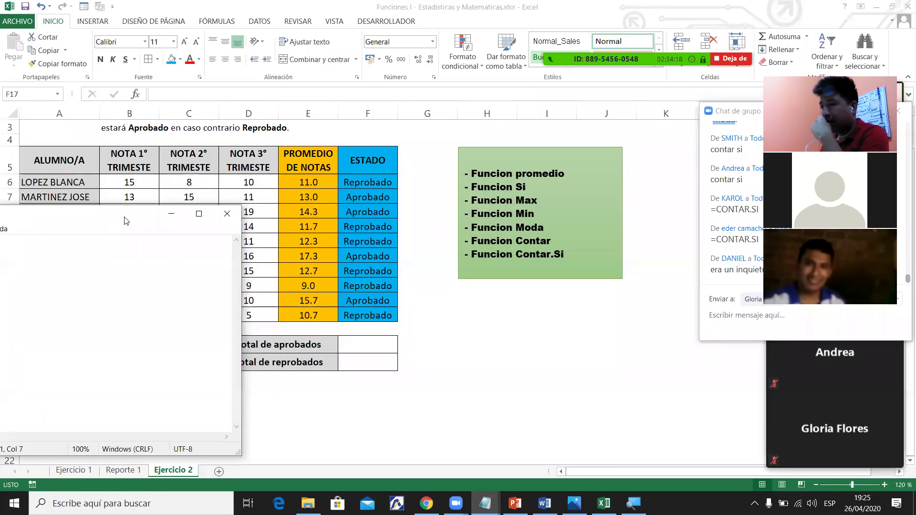
{"action": "left_click_drag", "start_coordinate": [124, 220], "coordinate": [493, 220]}
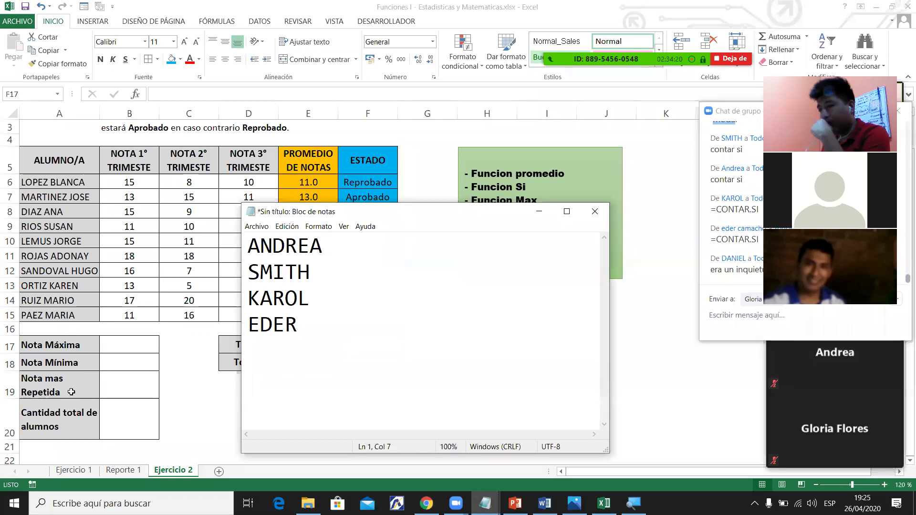
{"action": "left_click", "coordinate": [71, 391]}
{"action": "left_click_drag", "start_coordinate": [143, 371], "coordinate": [130, 384]}
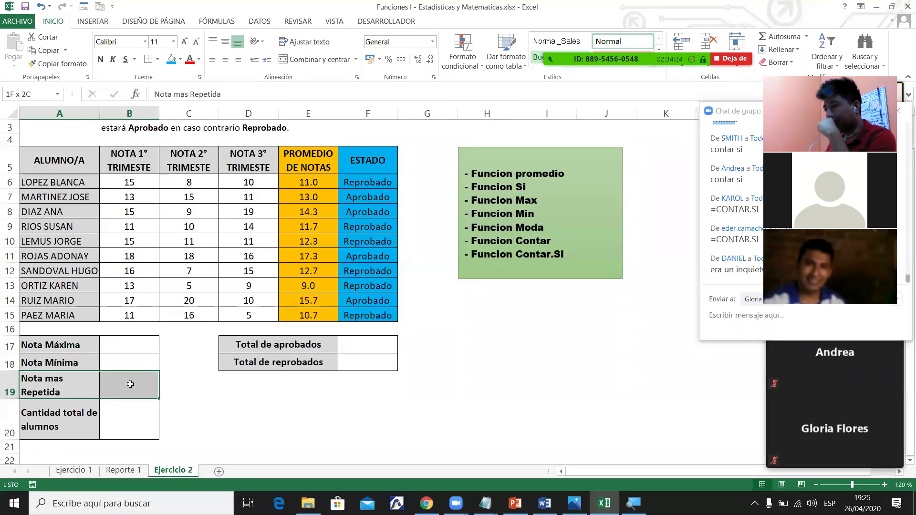
Enter =CONTAR.SI(F6:F15;"Aprobados") in F17 for the approved total.
{"action": "left_click", "coordinate": [341, 348]}
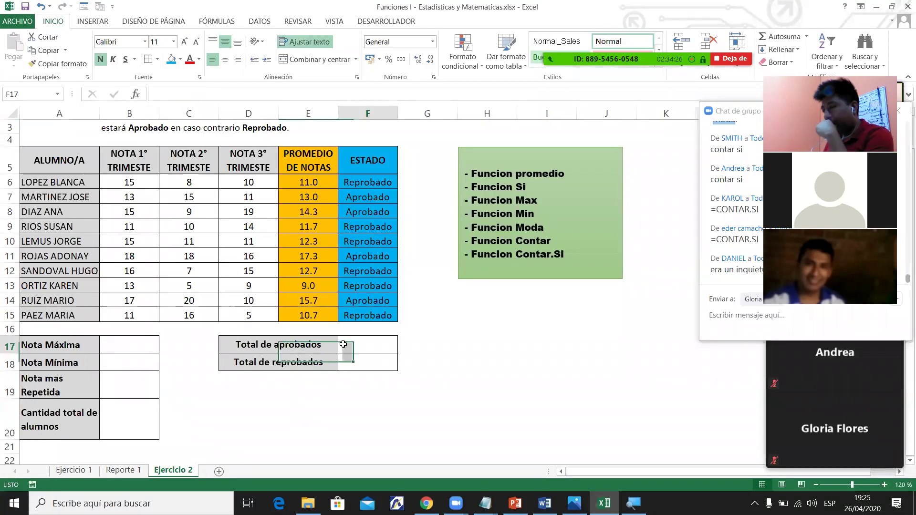
{"action": "left_click", "coordinate": [322, 345]}
{"action": "left_click", "coordinate": [377, 348]}
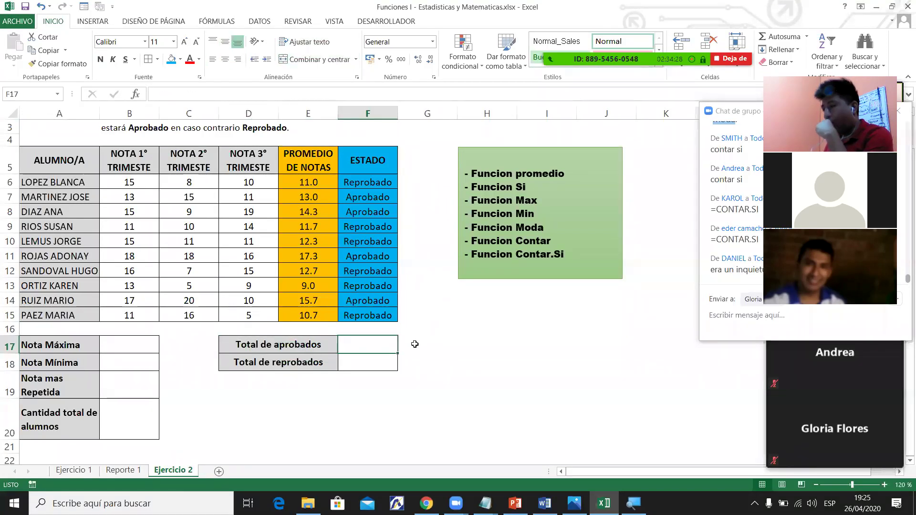
{"action": "type", "text": "=CON"}
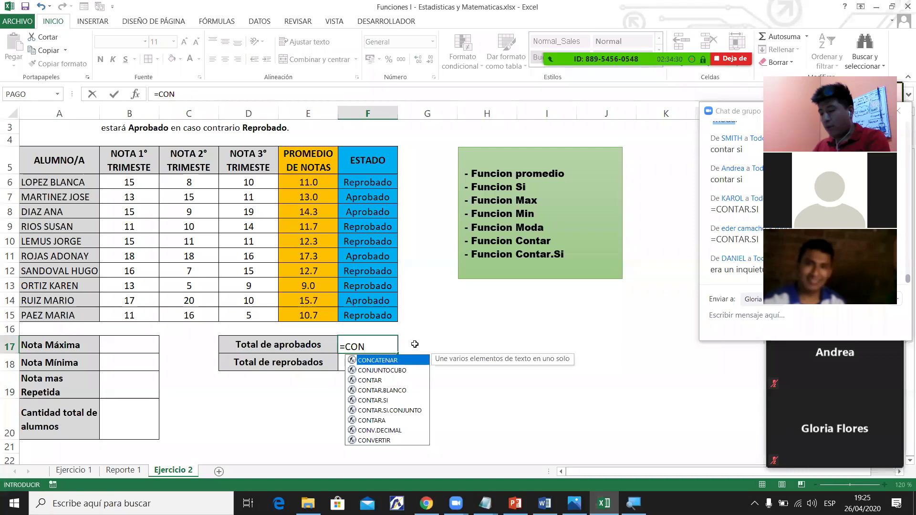
{"action": "type", "text": "TA"}
{"action": "key", "text": "Down"}
{"action": "key", "text": "Down"}
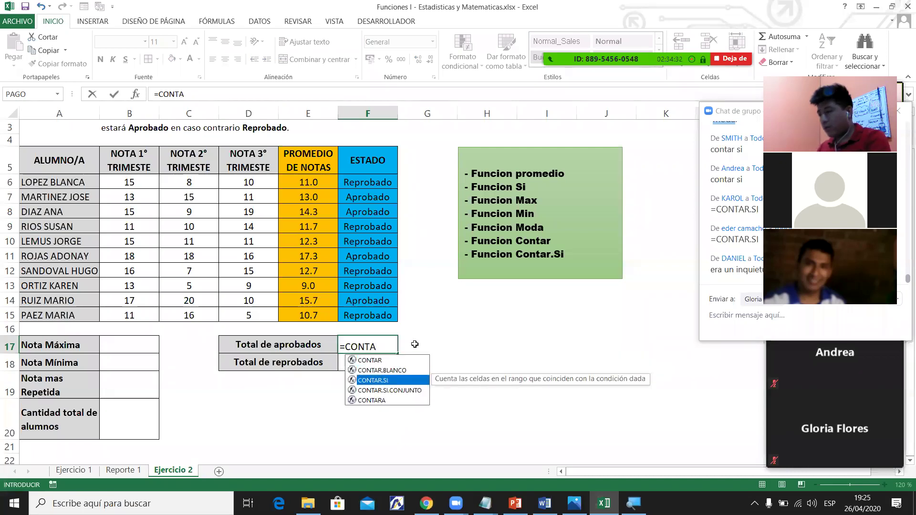
{"action": "key", "text": "Tab"}
{"action": "left_click_drag", "start_coordinate": [362, 184], "coordinate": [374, 312]}
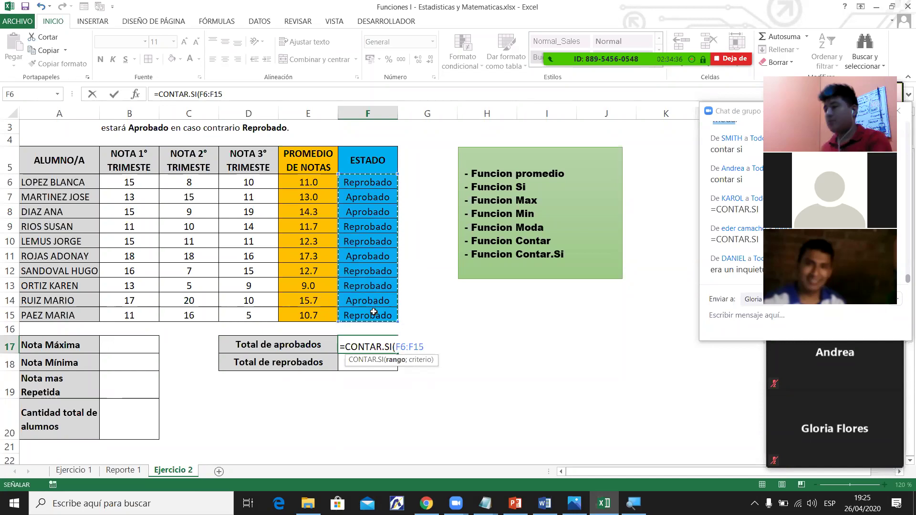
{"action": "type", "text": ";"}
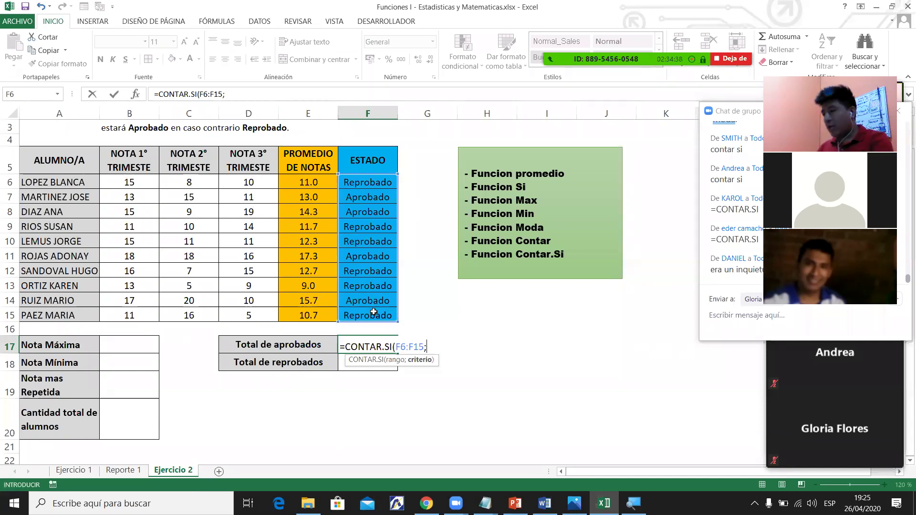
{"action": "type", "text": "\""}
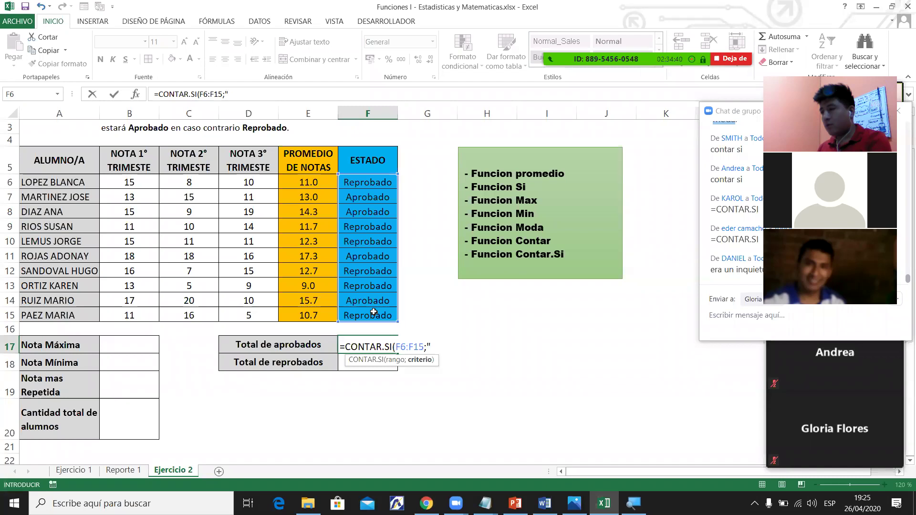
{"action": "type", "text": "PRO"}
{"action": "key", "text": "BackSpace"}
{"action": "key", "text": "BackSpace"}
{"action": "key", "text": "BackSpace"}
{"action": "key", "text": "BackSpace"}
{"action": "type", "text": "Aprob"}
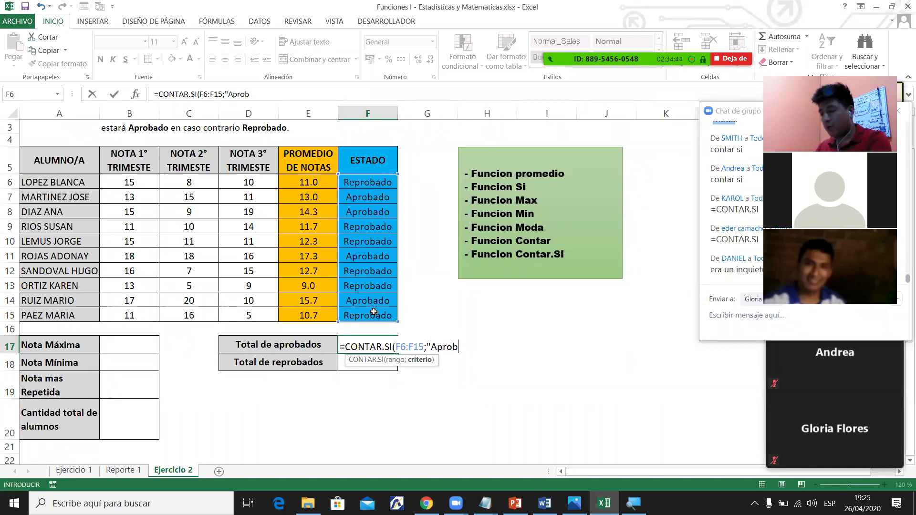
{"action": "type", "text": "ados\""}
{"action": "key", "text": "Return"}
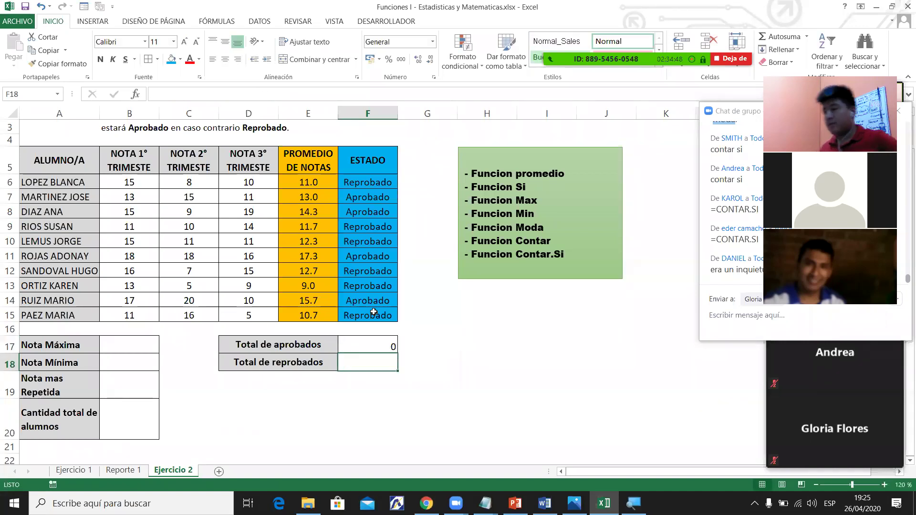
Correct F17's criterion to "Aprobado" so the approved total shows 4.
{"action": "left_click", "coordinate": [380, 343]}
{"action": "double_click", "coordinate": [381, 342]}
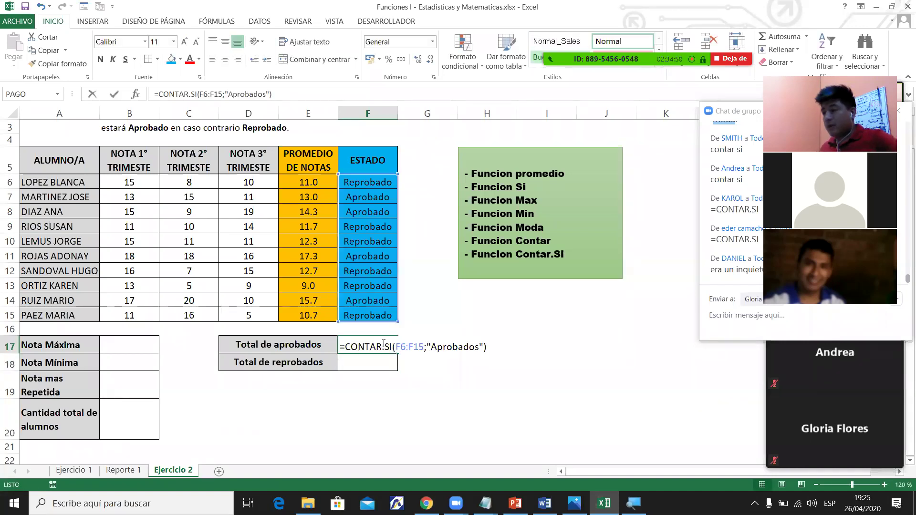
{"action": "left_click", "coordinate": [479, 347]}
{"action": "key", "text": "BackSpace"}
{"action": "key", "text": "Return"}
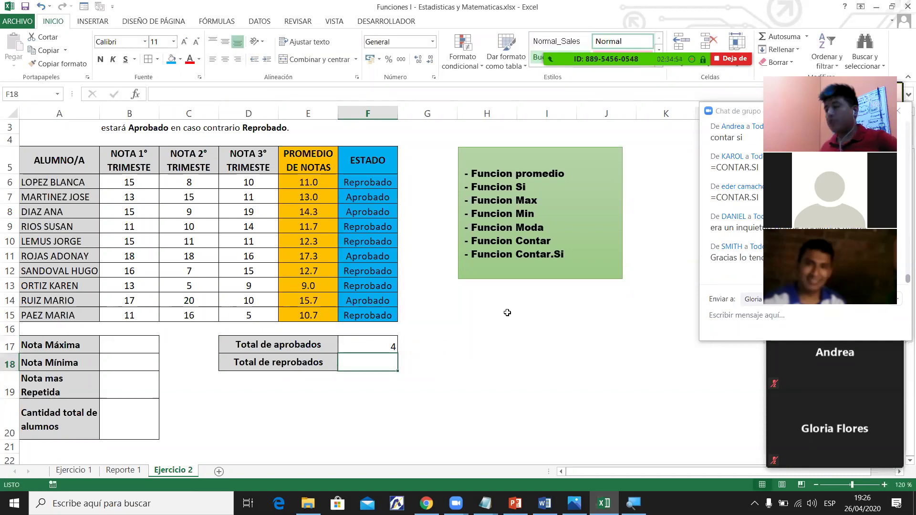
Enter =CONTAR.SI(F6:F15;"Reprobado") in F18, fixing the extra s in the criterion.
{"action": "type", "text": "="}
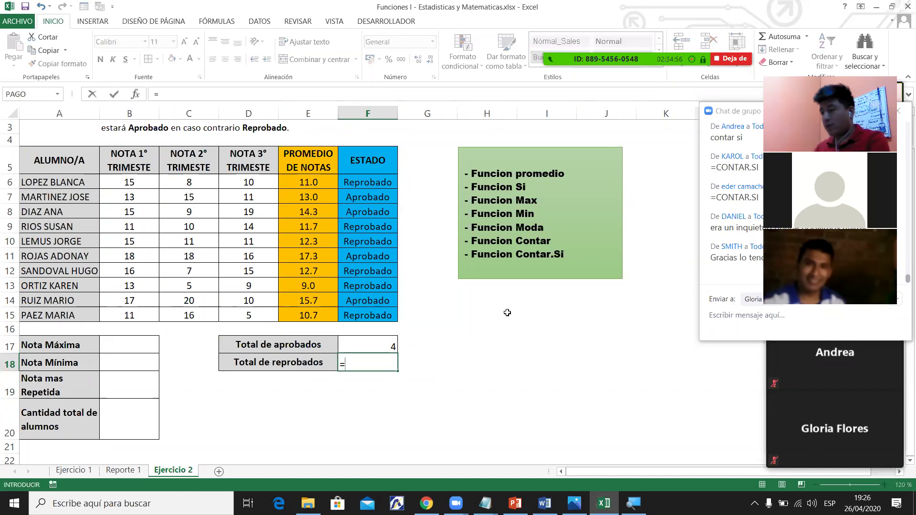
{"action": "type", "text": "con"}
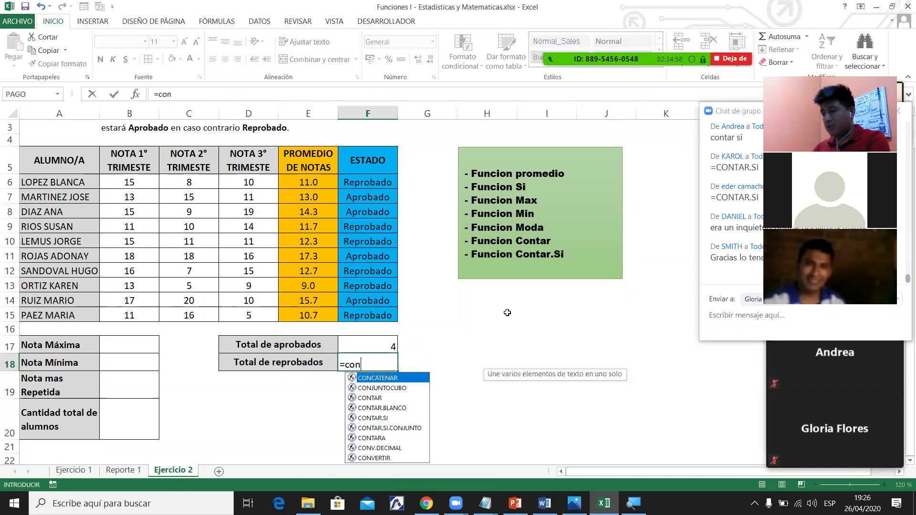
{"action": "type", "text": "tar"}
{"action": "key", "text": "Down"}
{"action": "key", "text": "Down"}
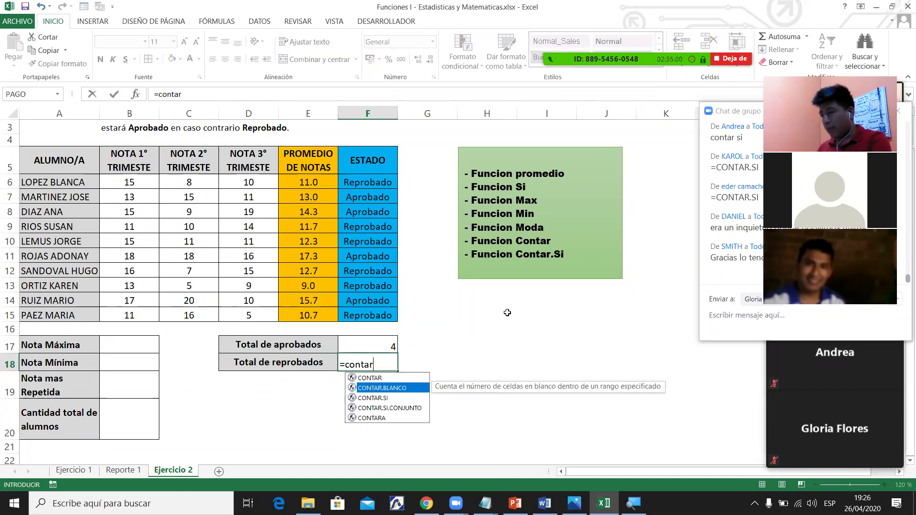
{"action": "key", "text": "Tab"}
{"action": "left_click_drag", "start_coordinate": [364, 183], "coordinate": [373, 315]}
{"action": "type", "text": ";"}
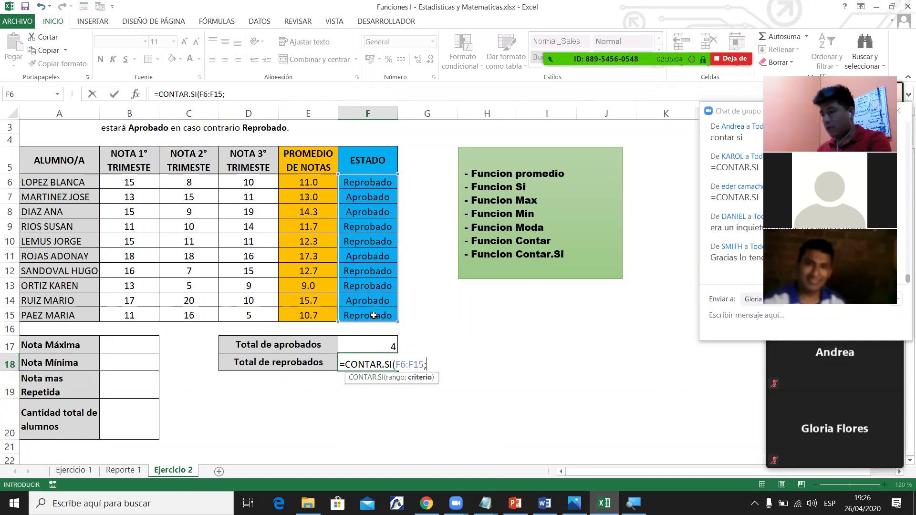
{"action": "type", "text": "\""}
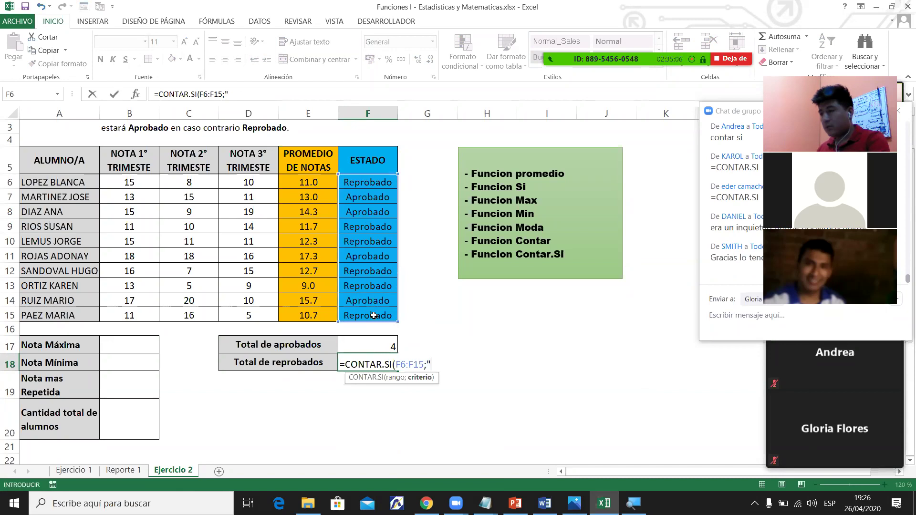
{"action": "type", "text": "Reprobados\""}
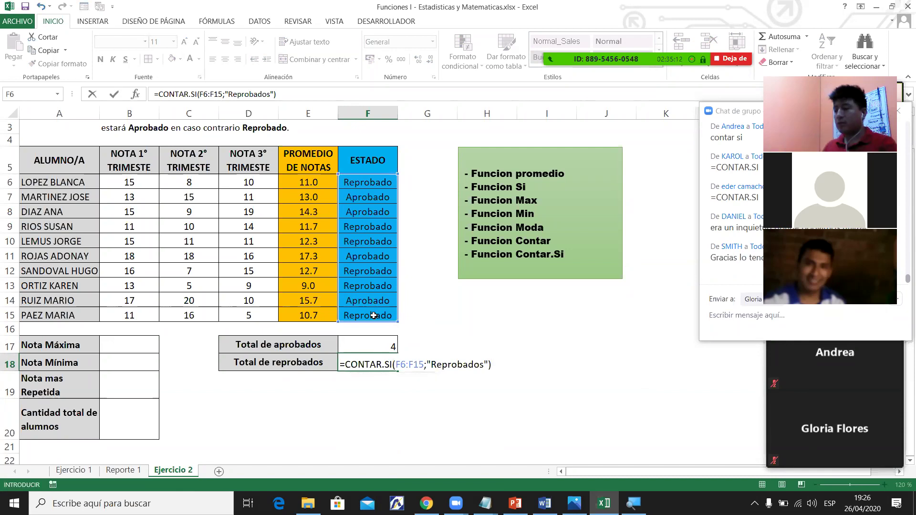
{"action": "key", "text": "Return"}
{"action": "left_click", "coordinate": [375, 356]}
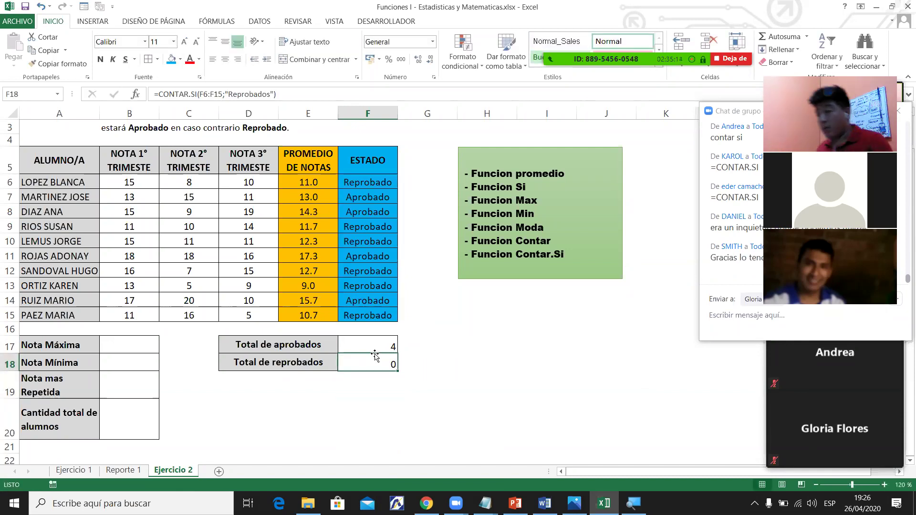
{"action": "double_click", "coordinate": [391, 366]}
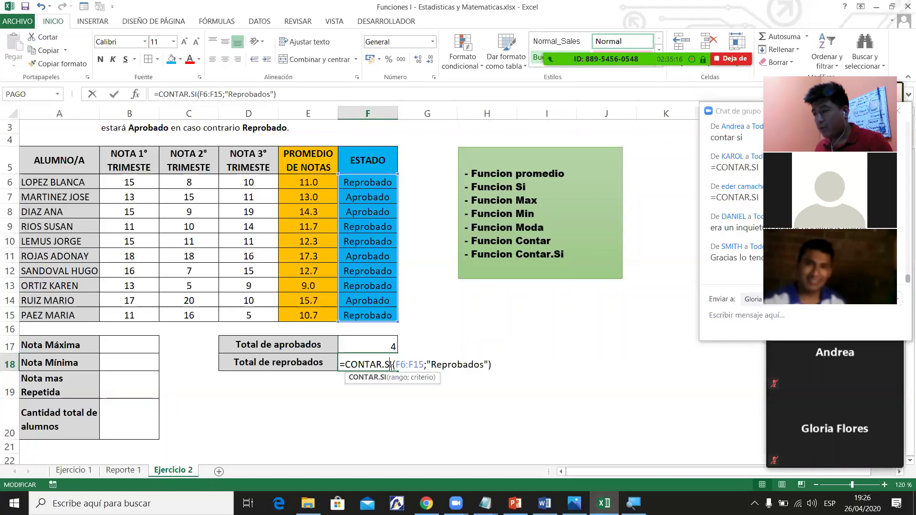
{"action": "left_click", "coordinate": [482, 365]}
{"action": "key", "text": "Delete"}
{"action": "key", "text": "Return"}
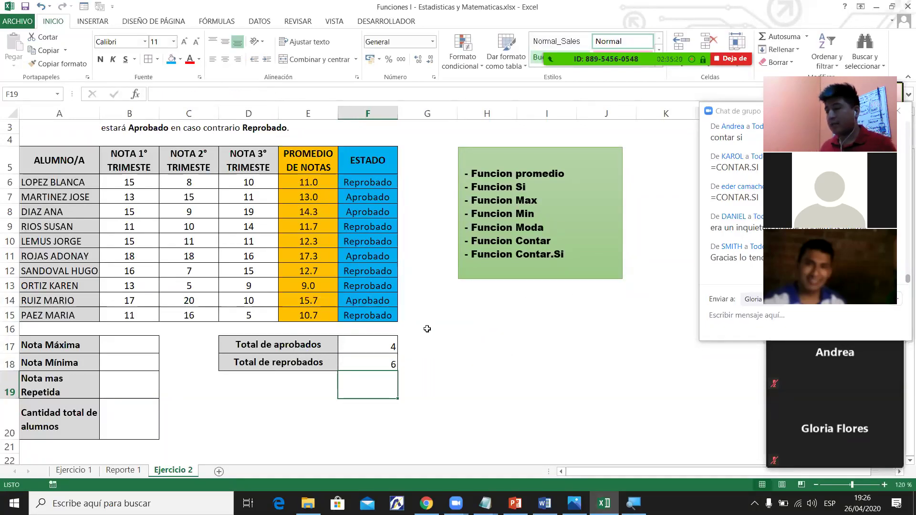
AutoSum F17:F18 into F19 showing 10 in bold, and centre the values 4, 6 and 10.
{"action": "left_click_drag", "start_coordinate": [365, 347], "coordinate": [365, 365]}
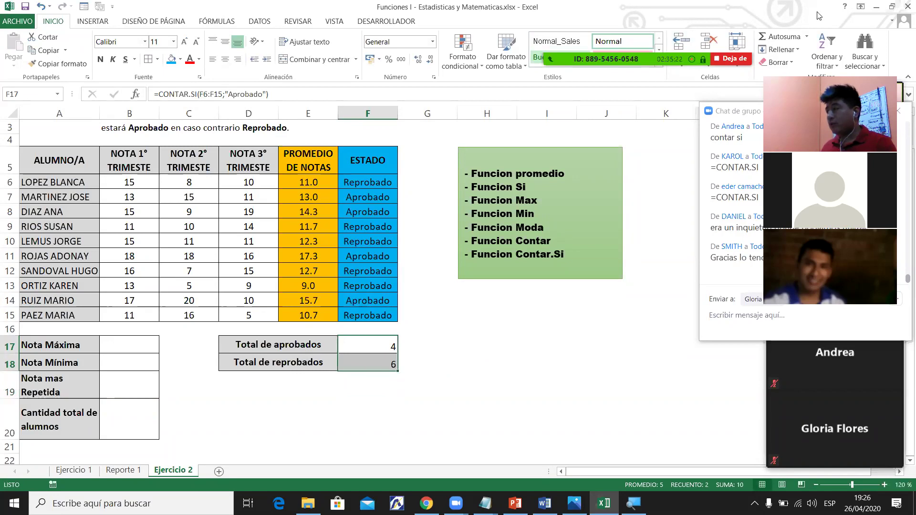
{"action": "left_click", "coordinate": [780, 36]}
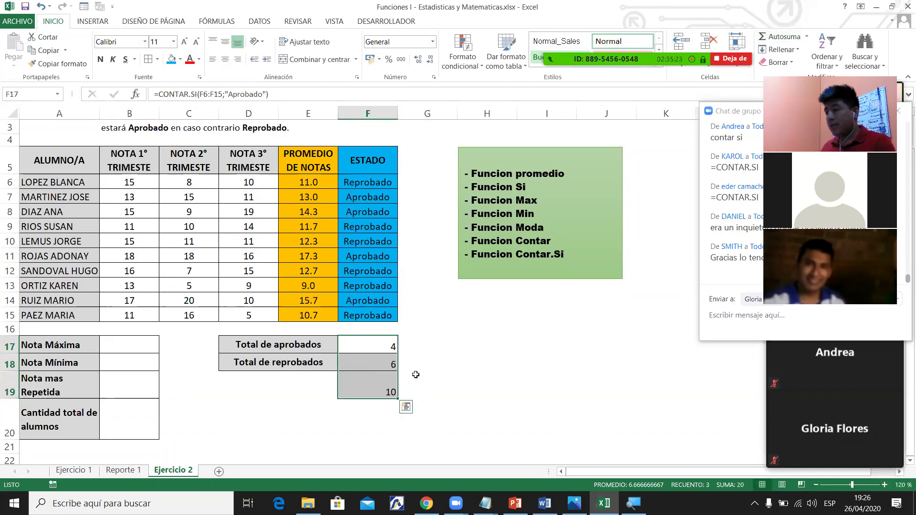
{"action": "left_click", "coordinate": [225, 59]}
{"action": "left_click", "coordinate": [101, 59]}
{"action": "left_click_drag", "start_coordinate": [80, 182], "coordinate": [77, 310]}
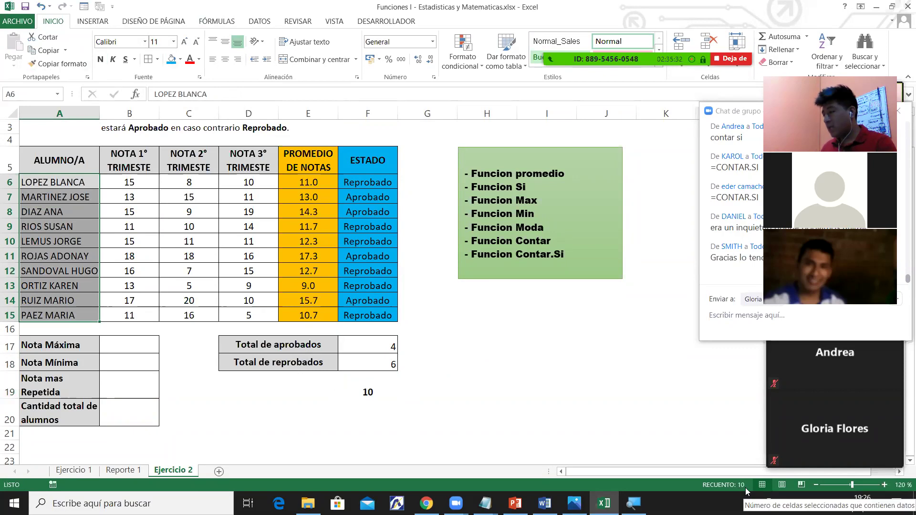
{"action": "left_click_drag", "start_coordinate": [375, 349], "coordinate": [383, 380]}
{"action": "left_click", "coordinate": [225, 61]}
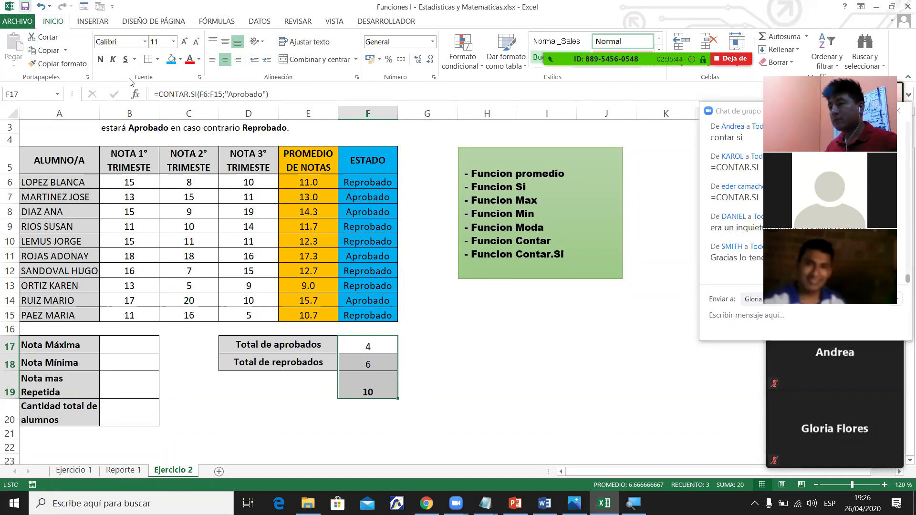
Enter =MAX(B6:D15) in B17 so Nota Máxima shows 20.
{"action": "left_click", "coordinate": [153, 342]}
{"action": "type", "text": "max"}
{"action": "left_click", "coordinate": [183, 342]}
{"action": "key", "text": "Left"}
{"action": "key", "text": "Left"}
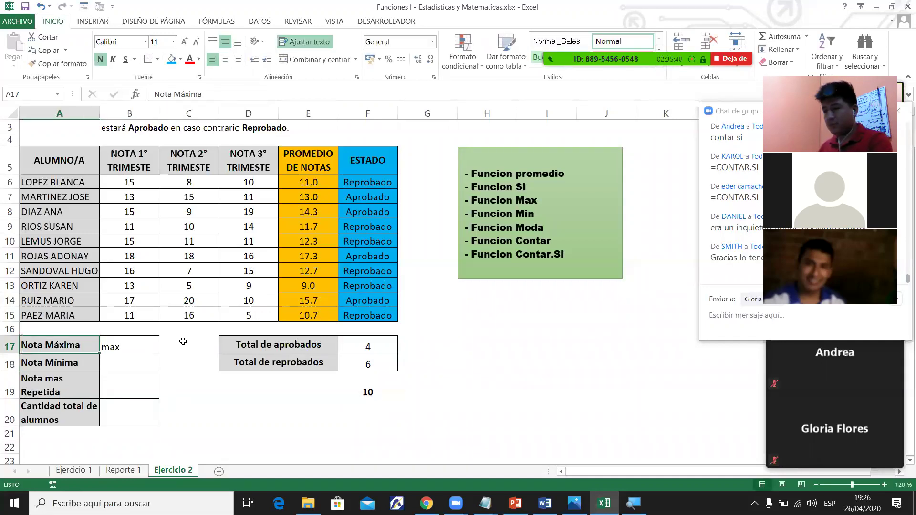
{"action": "key", "text": "Right"}
{"action": "key", "text": "Delete"}
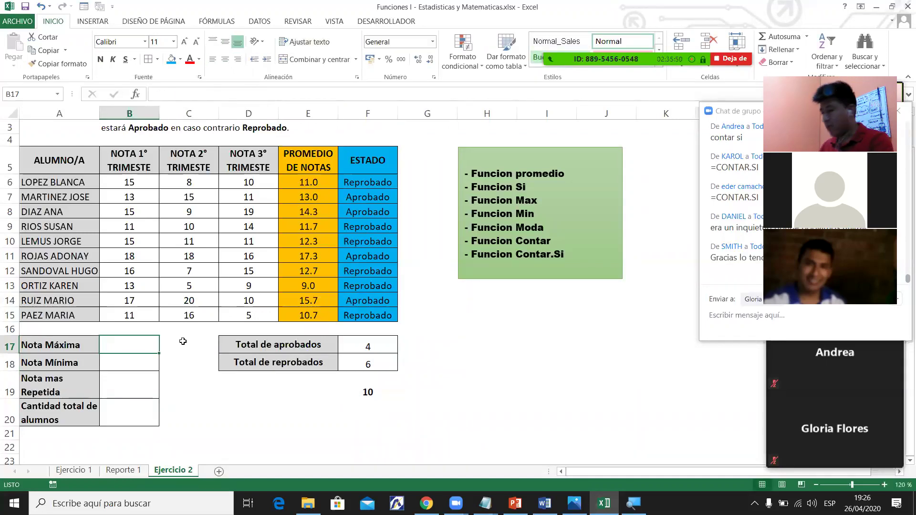
{"action": "type", "text": "+max"}
{"action": "key", "text": "Tab"}
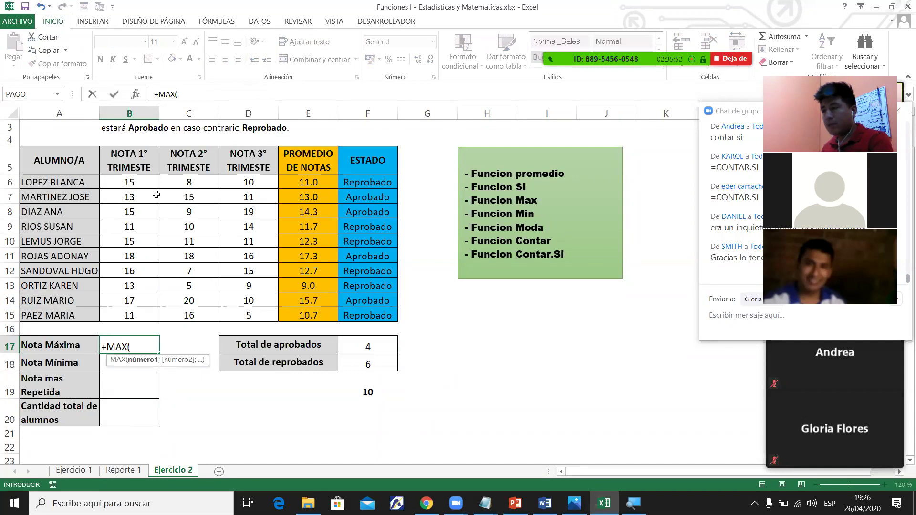
{"action": "left_click_drag", "start_coordinate": [151, 179], "coordinate": [246, 314]}
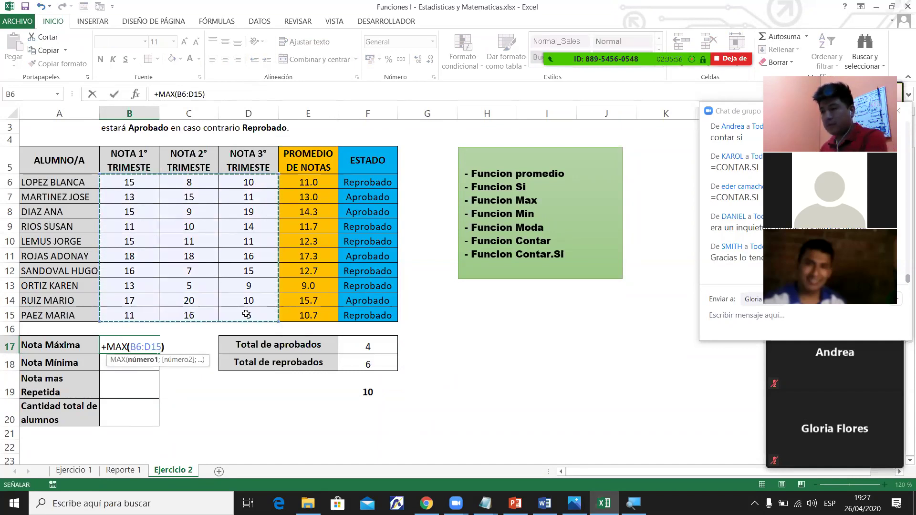
{"action": "key", "text": "Return"}
{"action": "left_click", "coordinate": [127, 345]}
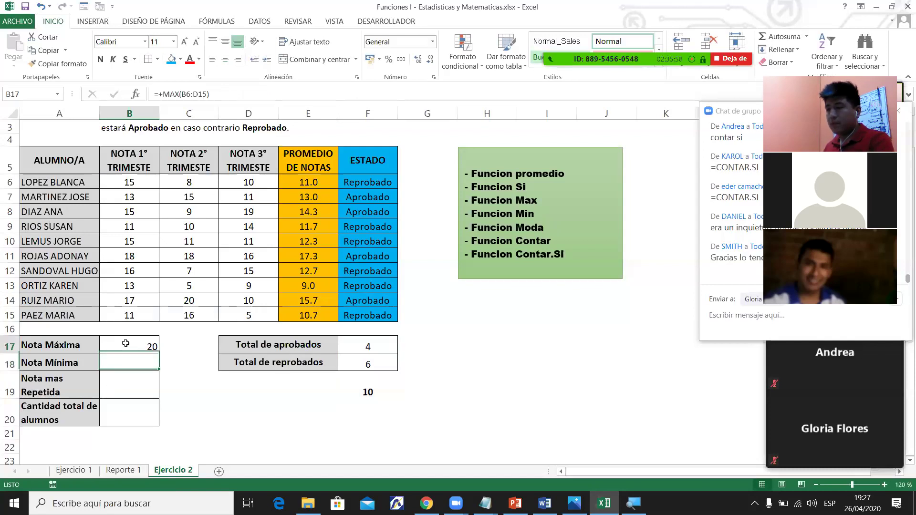
Enter =MIN(B6:D15) in B18 so Nota Mínima shows 5.
{"action": "left_click", "coordinate": [133, 364]}
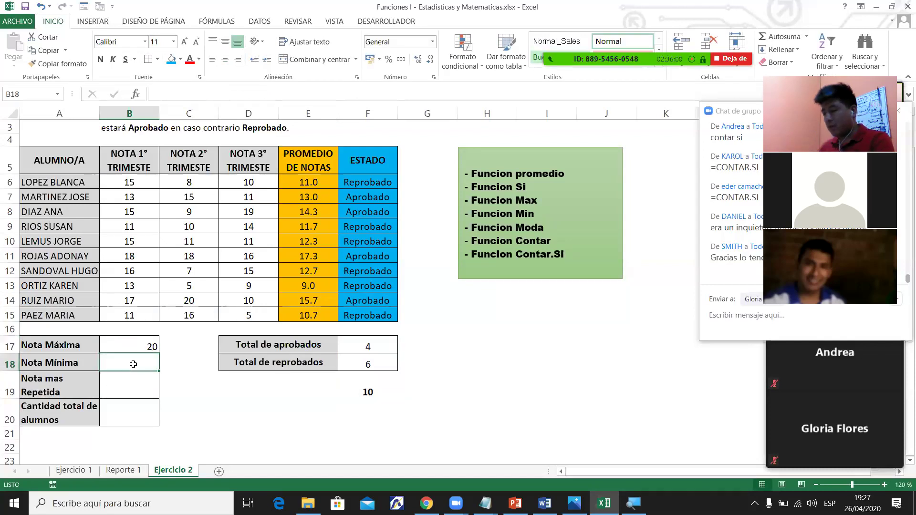
{"action": "type", "text": "=MIN("}
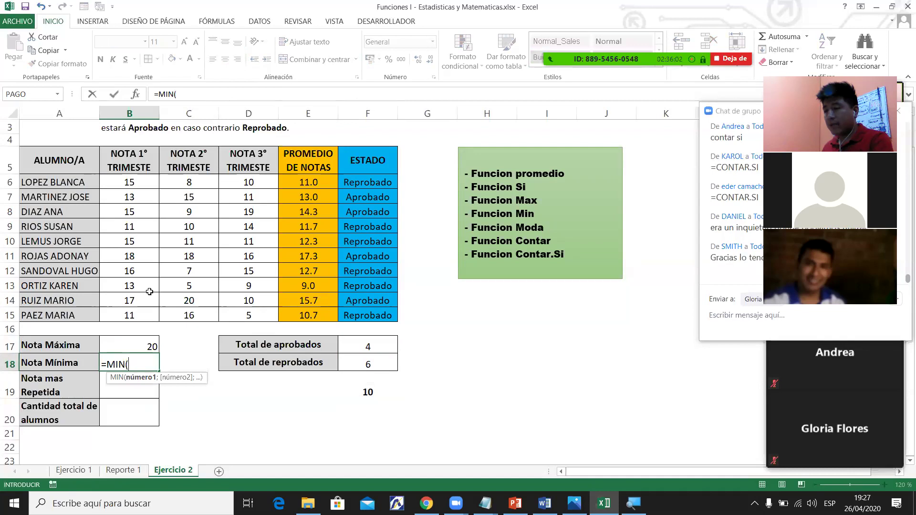
{"action": "left_click_drag", "start_coordinate": [126, 183], "coordinate": [246, 312]}
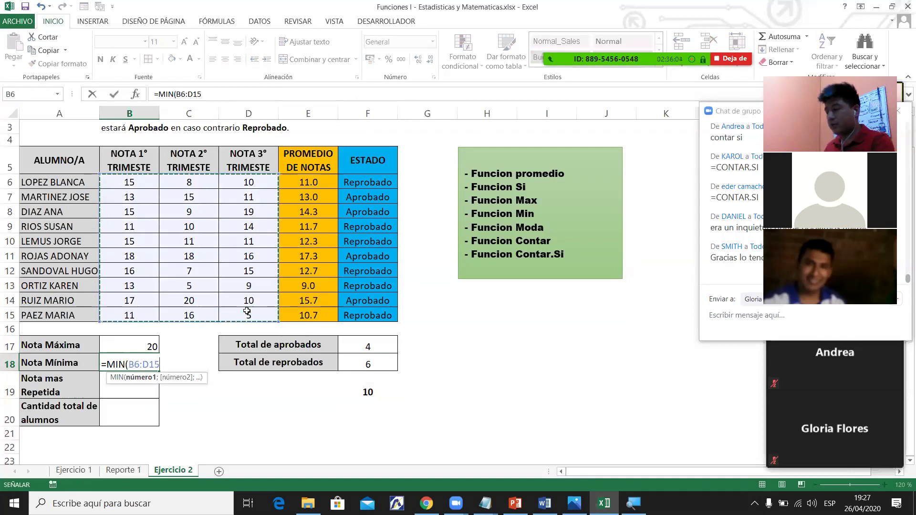
{"action": "key", "text": "Return"}
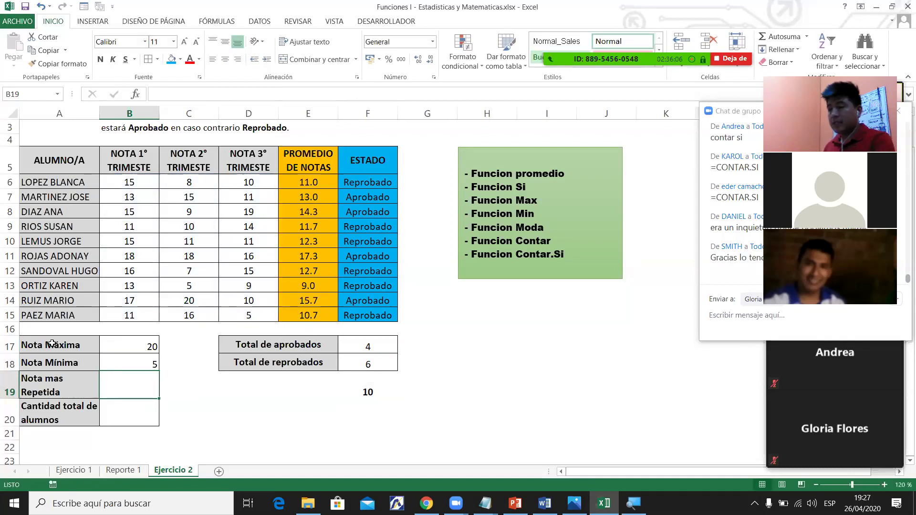
{"action": "left_click", "coordinate": [135, 364]}
Enter =MODA(B6:D15) in B19 to show the most repeated grade, 15.
{"action": "left_click", "coordinate": [135, 406]}
{"action": "left_click", "coordinate": [132, 385]}
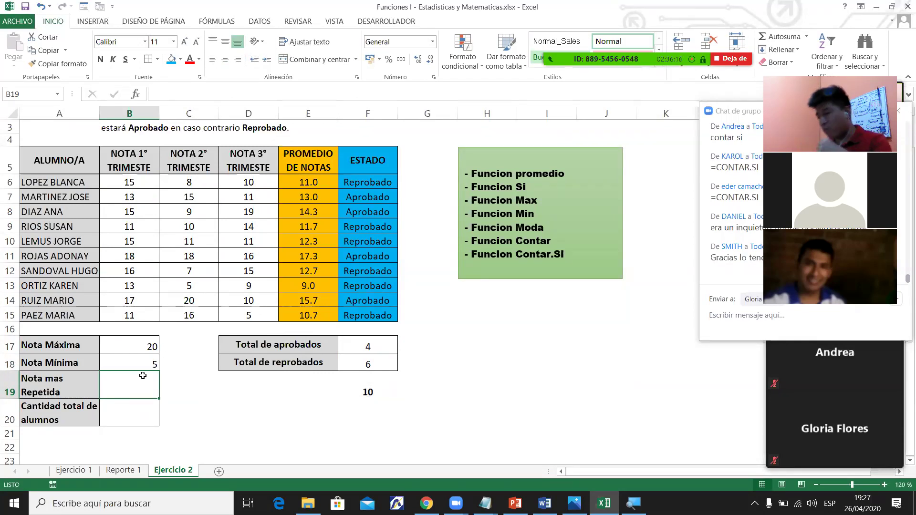
{"action": "type", "text": "=mod"}
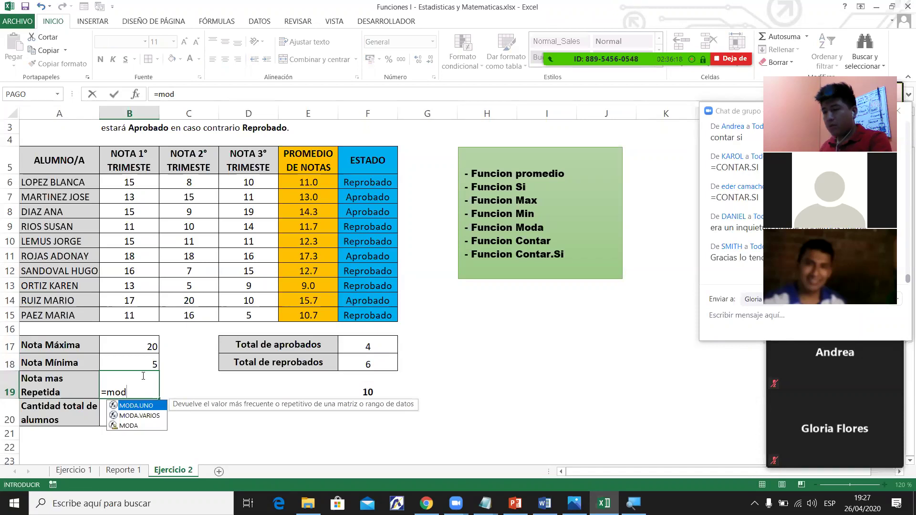
{"action": "key", "text": "Down"}
{"action": "key", "text": "Down"}
{"action": "key", "text": "Tab"}
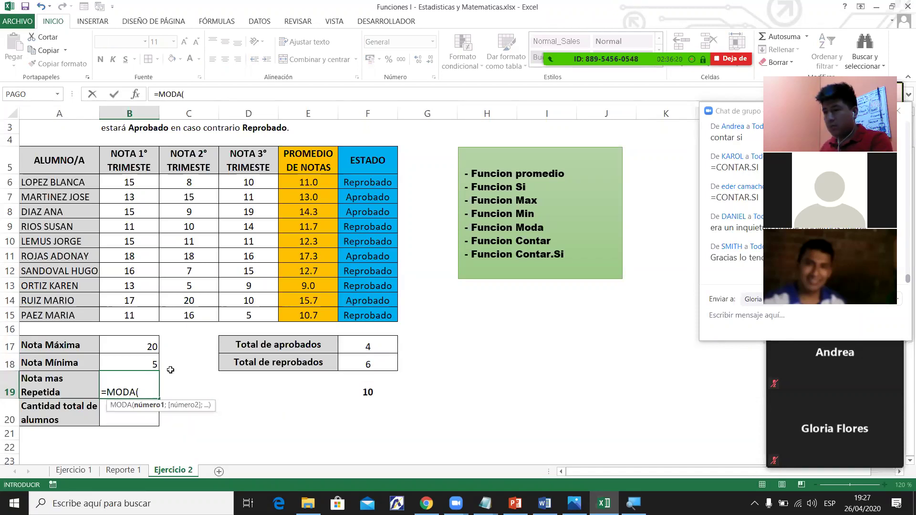
{"action": "left_click_drag", "start_coordinate": [139, 183], "coordinate": [257, 312]}
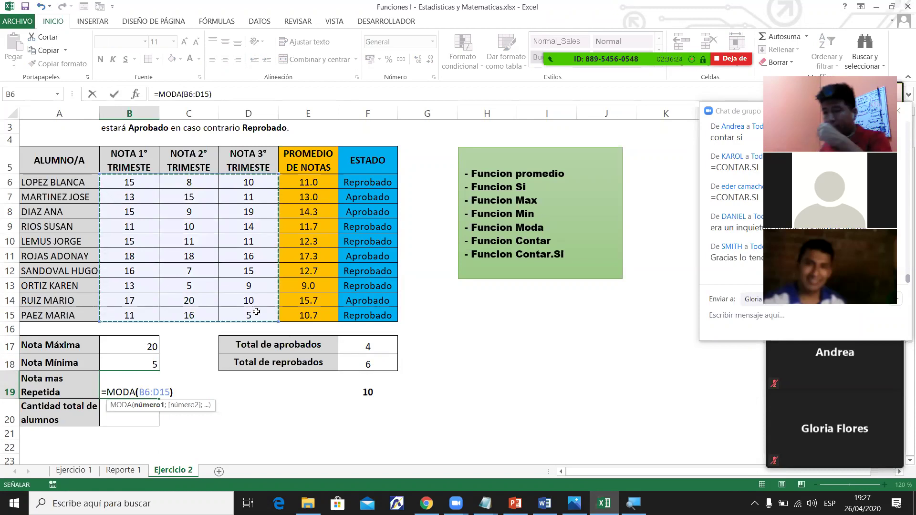
{"action": "type", "text": ")"}
{"action": "key", "text": "Return"}
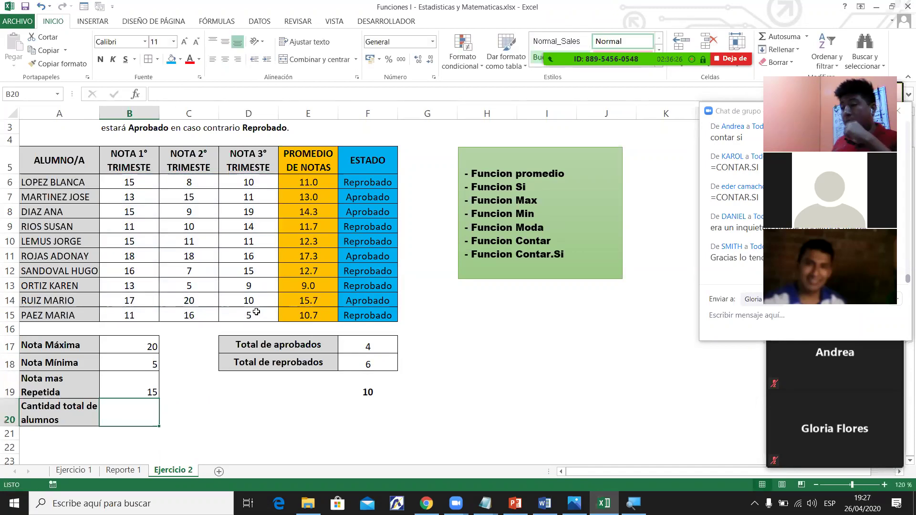
Centre the summary results 20, 5 and 15 in B17:B19.
{"action": "left_click", "coordinate": [130, 378]}
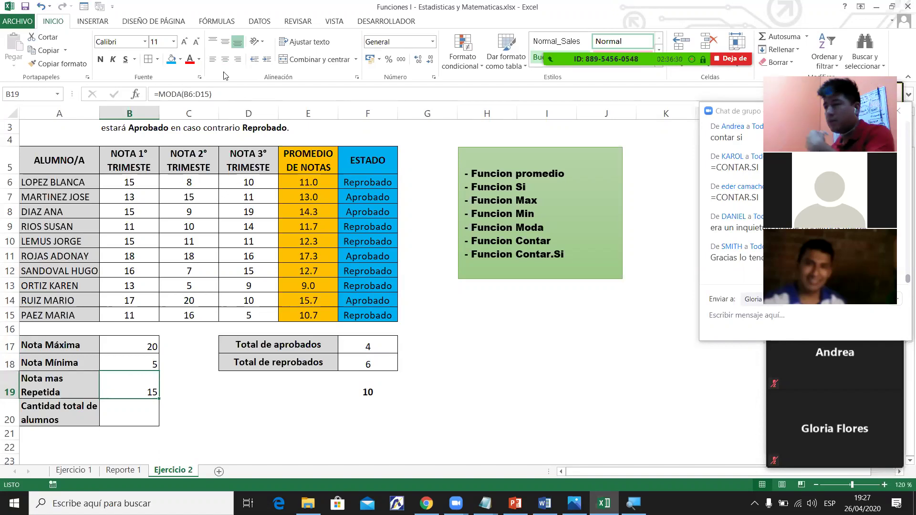
{"action": "left_click", "coordinate": [225, 60]}
{"action": "left_click_drag", "start_coordinate": [135, 343], "coordinate": [146, 395]}
{"action": "left_click", "coordinate": [225, 60]}
{"action": "left_click", "coordinate": [144, 410]}
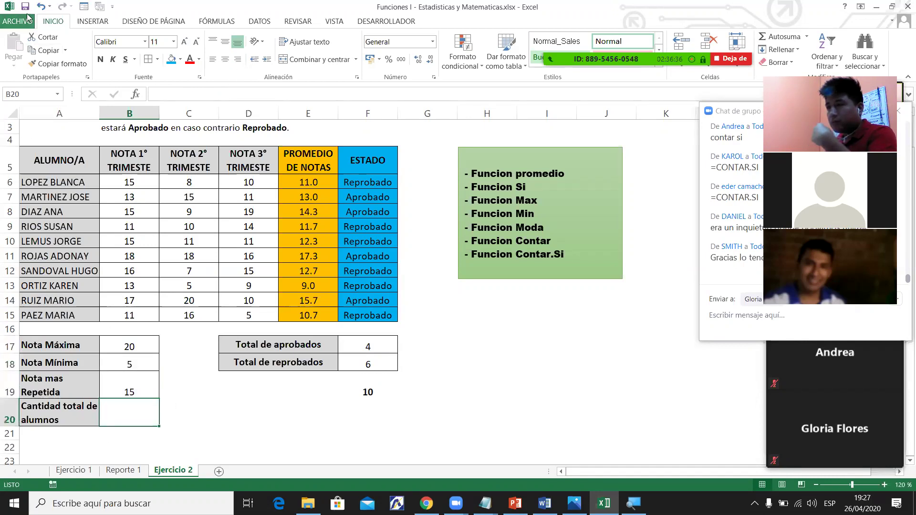
{"action": "left_click", "coordinate": [138, 403]}
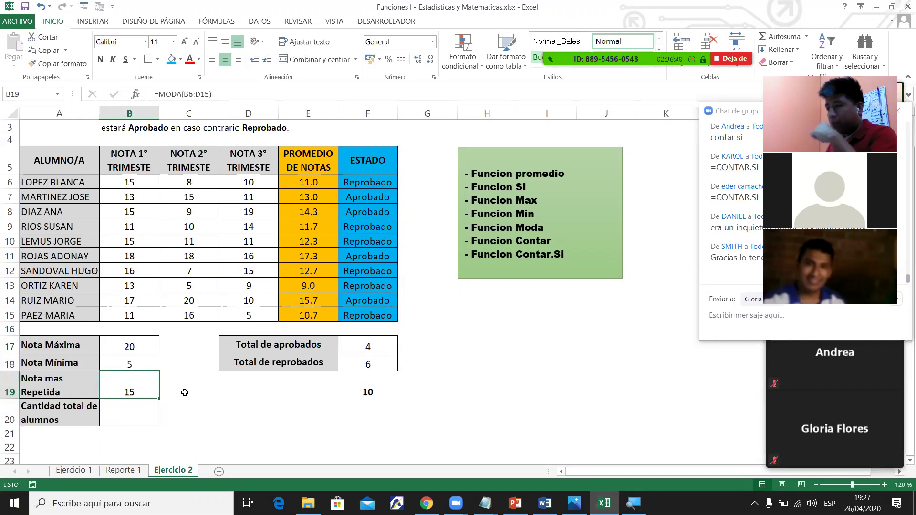
{"action": "left_click", "coordinate": [149, 407]}
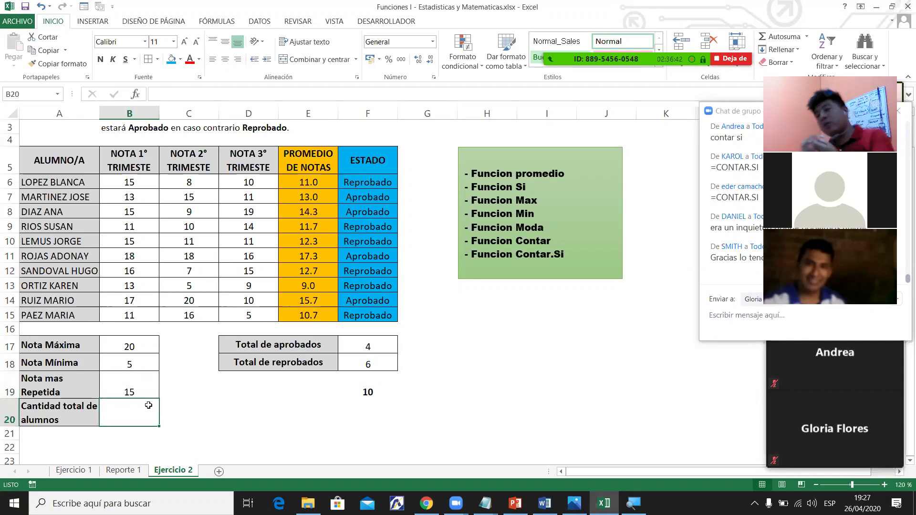
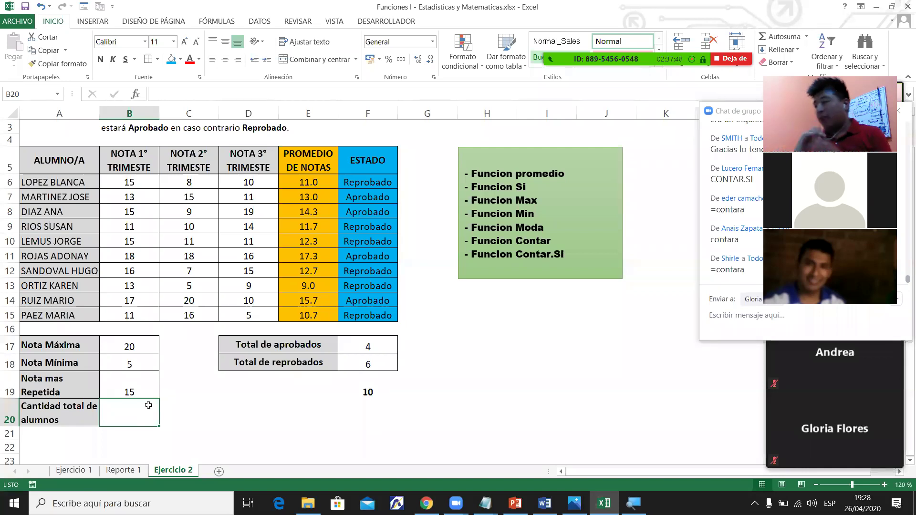
Enter =CONTARA(A6:A15) in B20 to count the 10 students and center the result.
{"action": "type", "text": "=cont"}
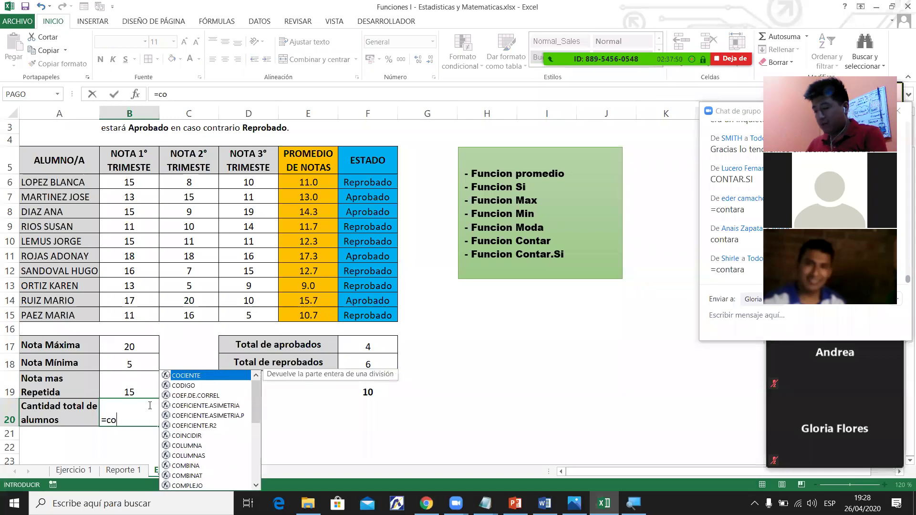
{"action": "key", "text": "Down"}
{"action": "key", "text": "Down"}
{"action": "key", "text": "Down"}
{"action": "key", "text": "Down"}
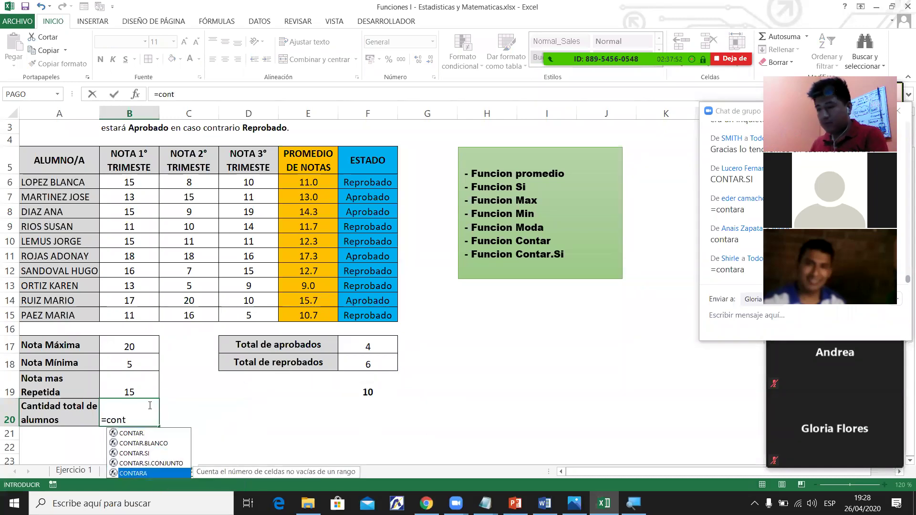
{"action": "key", "text": "Tab"}
{"action": "left_click_drag", "start_coordinate": [84, 181], "coordinate": [77, 310]}
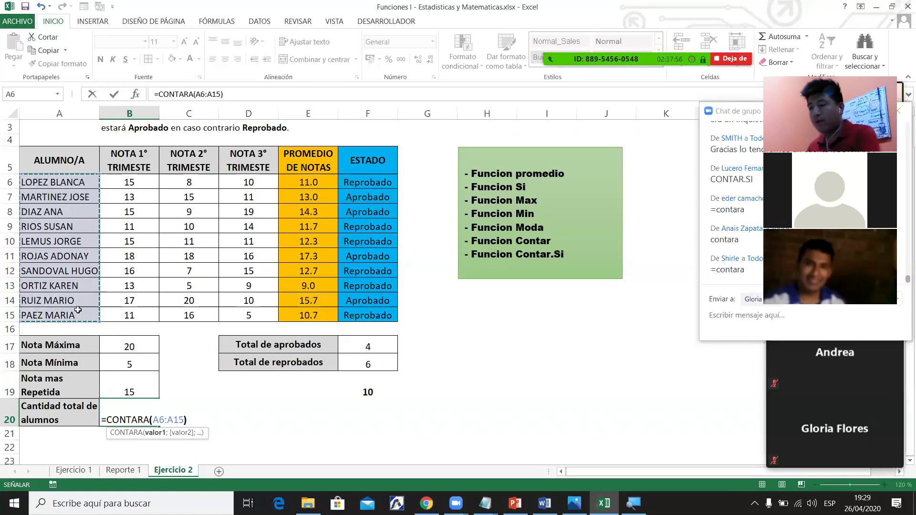
{"action": "key", "text": "Return"}
{"action": "left_click", "coordinate": [123, 404]}
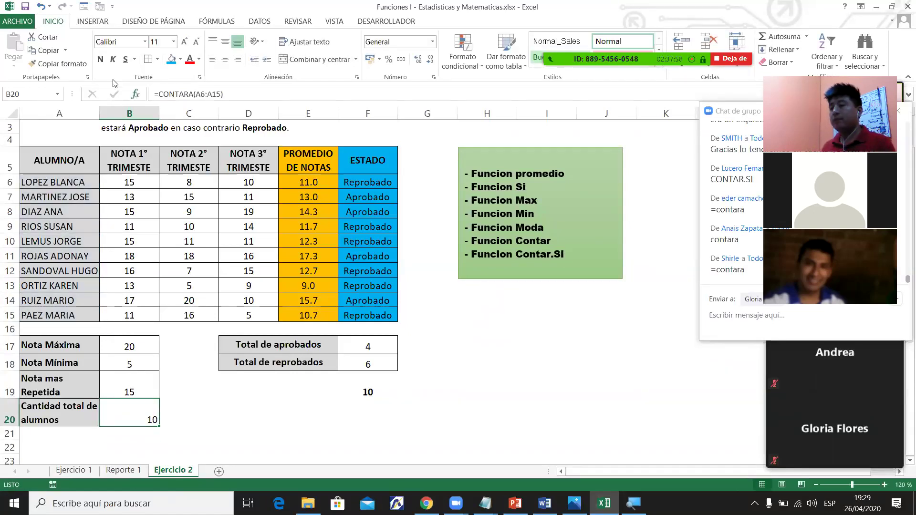
{"action": "left_click", "coordinate": [224, 62]}
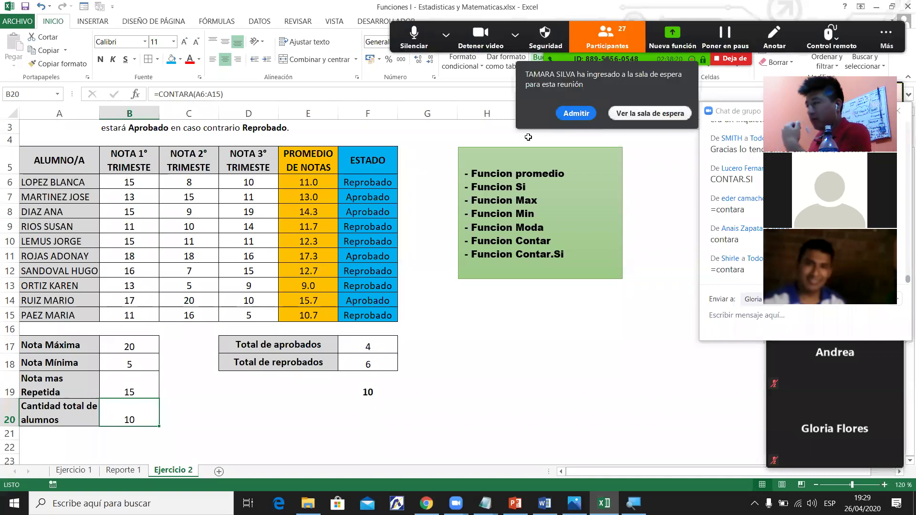
{"action": "left_click", "coordinate": [580, 119]}
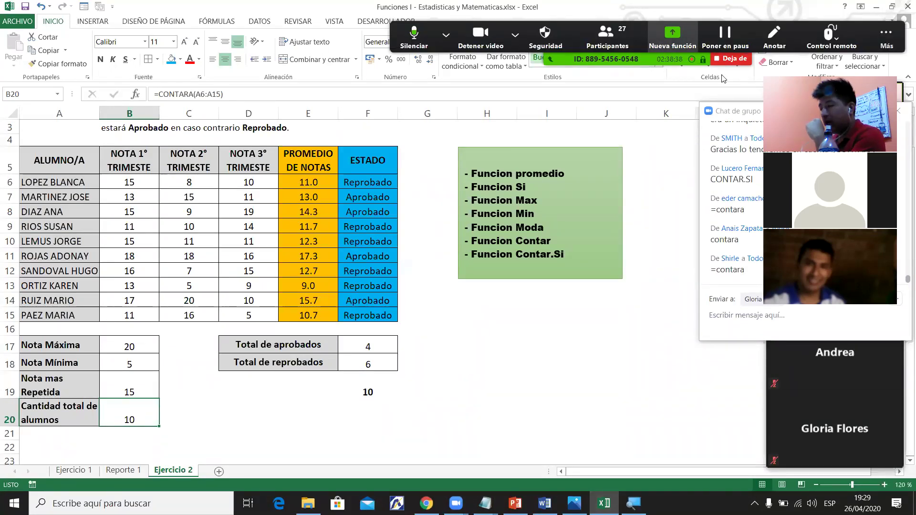
Copy the Zoom meeting invitation URL and send it privately to a participant in the chat.
{"action": "key", "text": "alt+u"}
{"action": "key", "text": "alt+i"}
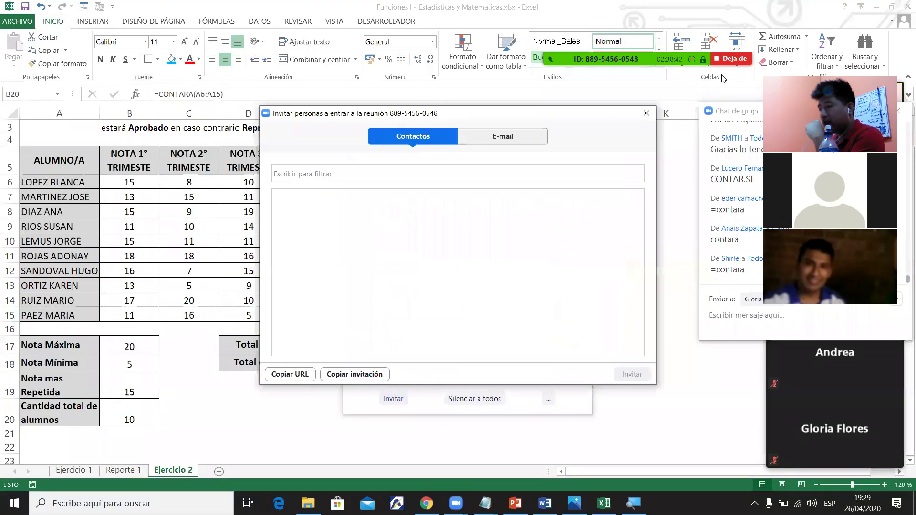
{"action": "key", "text": "alt+u"}
{"action": "key", "text": "alt+u"}
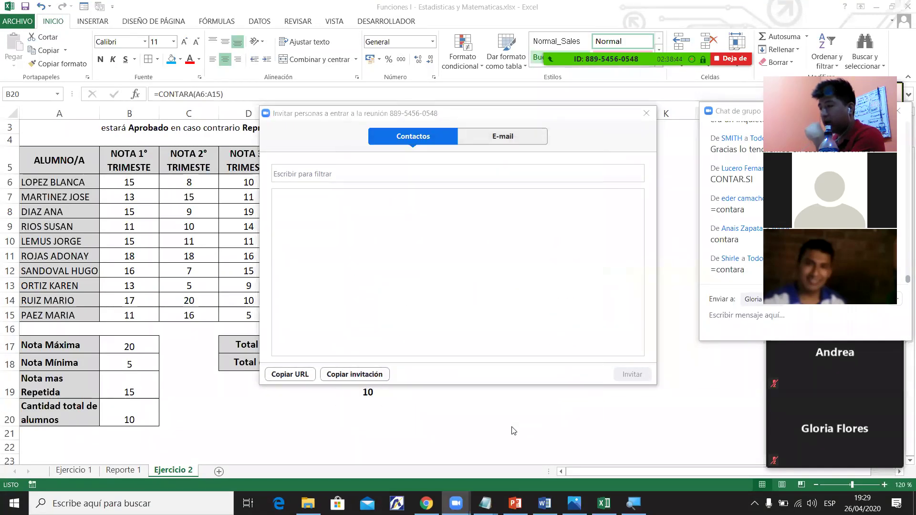
{"action": "key", "text": "Return"}
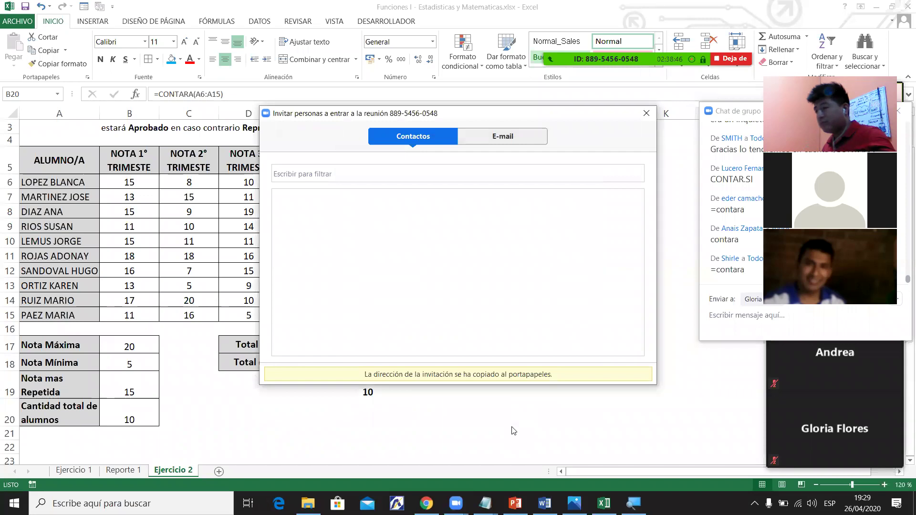
{"action": "key", "text": "Escape"}
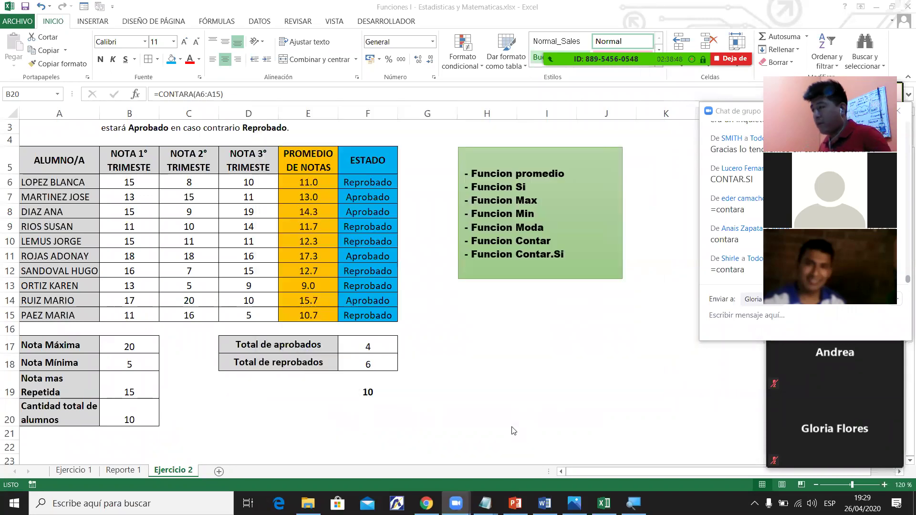
{"action": "key", "text": "ctrl+v"}
{"action": "key", "text": "Return"}
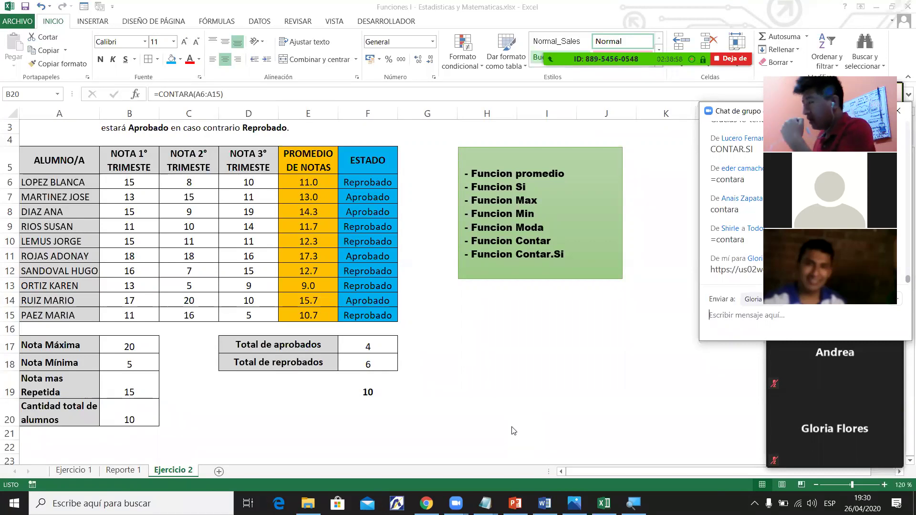
{"action": "left_click", "coordinate": [544, 504]}
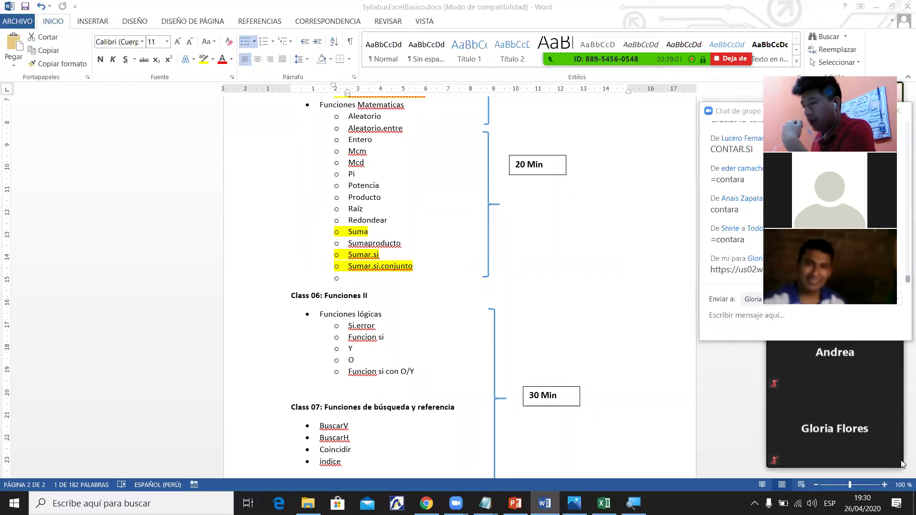
Scroll the Word syllabus up to the Contar/Promedio function list, then return to Excel.
{"action": "left_click", "coordinate": [903, 375]}
{"action": "left_click_drag", "start_coordinate": [903, 382], "coordinate": [902, 416]}
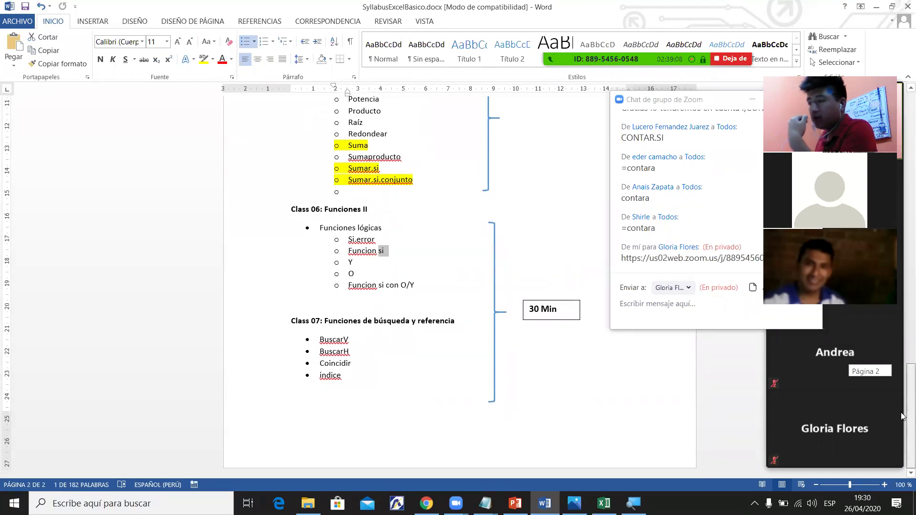
{"action": "left_click_drag", "start_coordinate": [902, 416], "coordinate": [902, 343]}
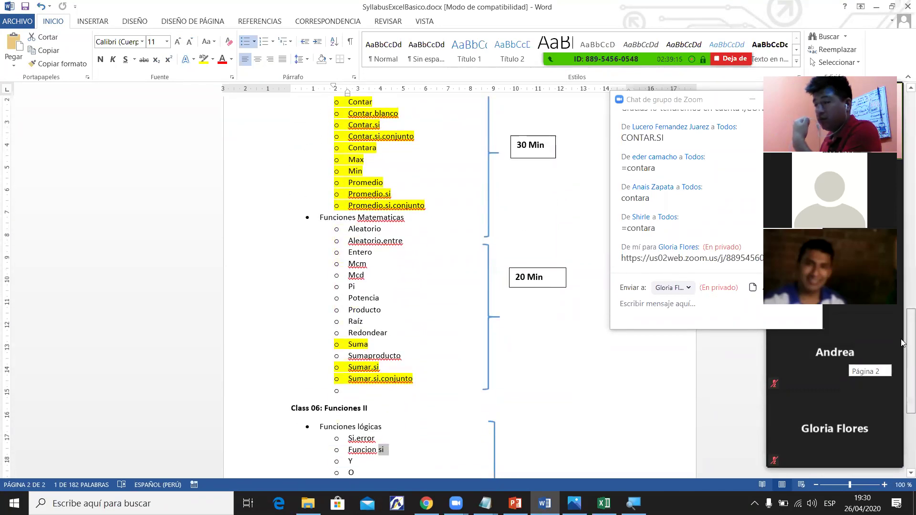
{"action": "left_click_drag", "start_coordinate": [902, 342], "coordinate": [902, 343]}
{"action": "key", "text": "alt+Tab"}
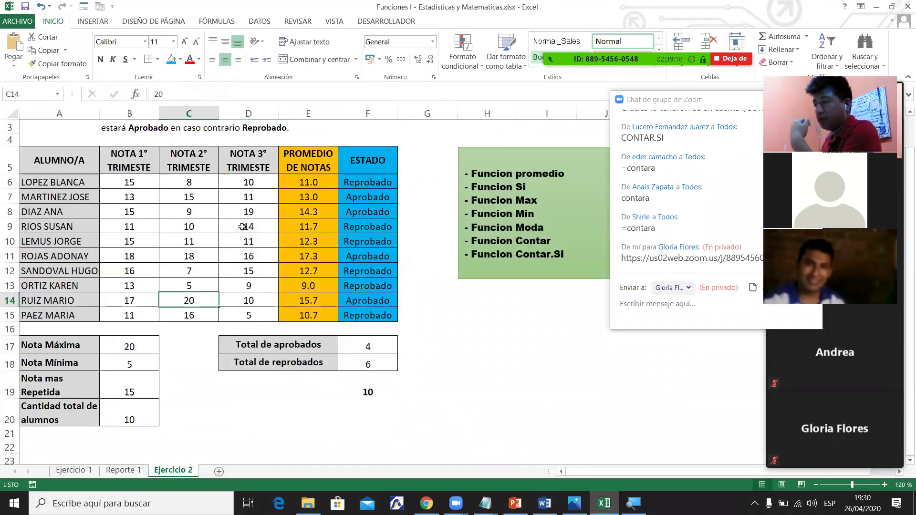
Post the meeting link to everyone in the Zoom chat, with Enviar a set to Todos.
{"action": "left_click", "coordinate": [242, 226]}
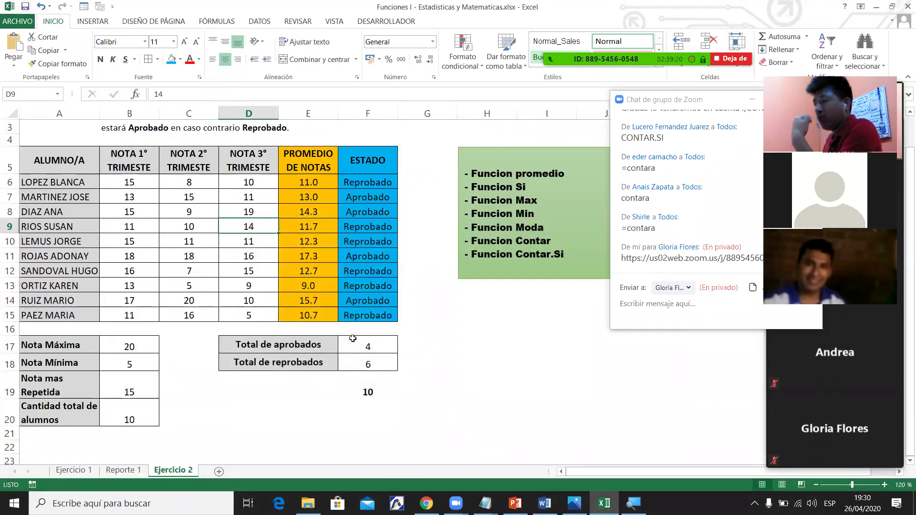
{"action": "left_click", "coordinate": [353, 331]}
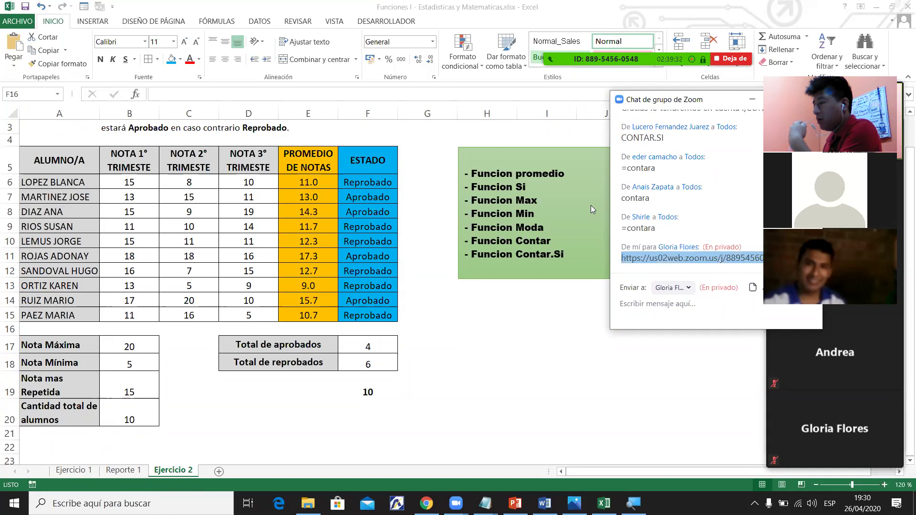
{"action": "key", "text": "Tab"}
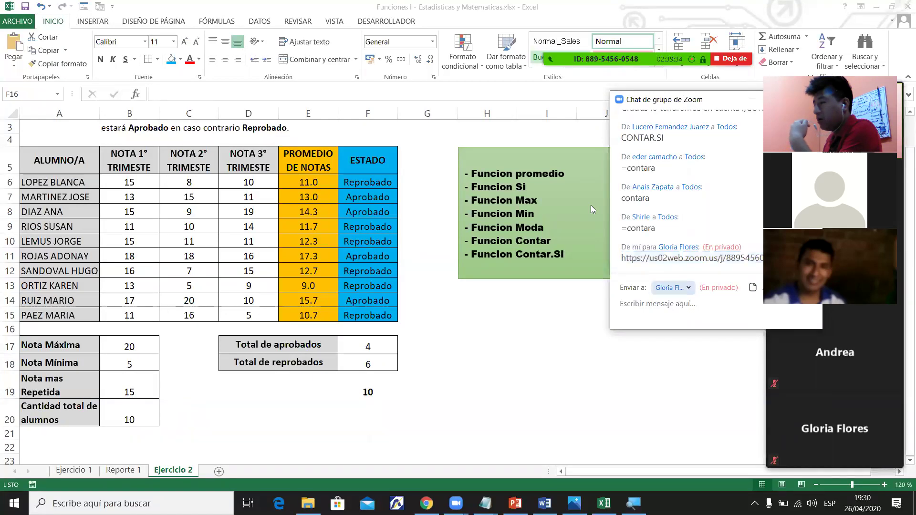
{"action": "key", "text": "space"}
{"action": "key", "text": "Return"}
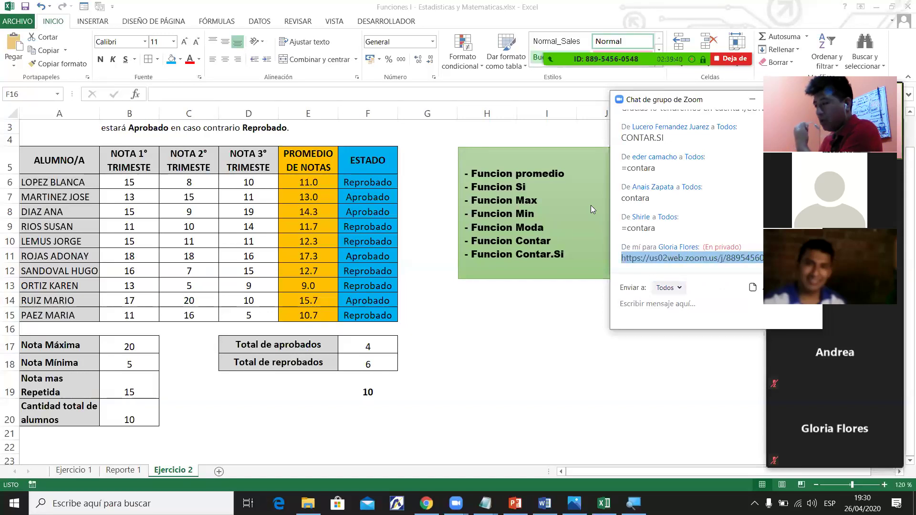
{"action": "key", "text": "Tab"}
{"action": "key", "text": "ctrl+v"}
{"action": "key", "text": "Return"}
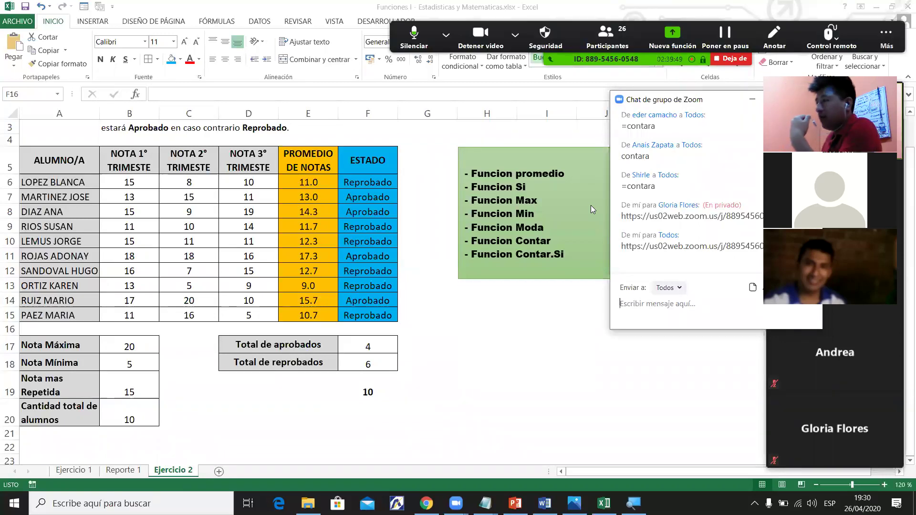
Review the E14 average and F17 approved-count formula, then go to the Reporte 1 sheet.
{"action": "left_click", "coordinate": [545, 503]}
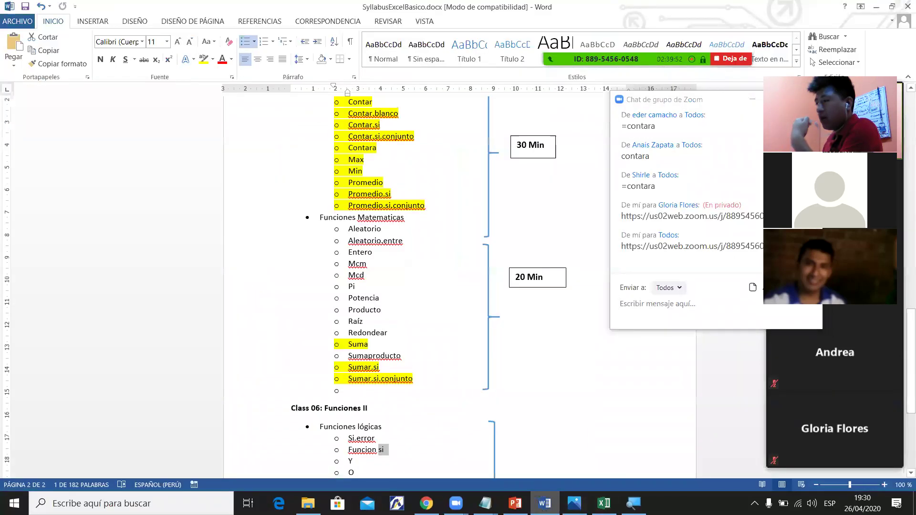
{"action": "key", "text": "alt+Tab"}
{"action": "left_click", "coordinate": [322, 299]}
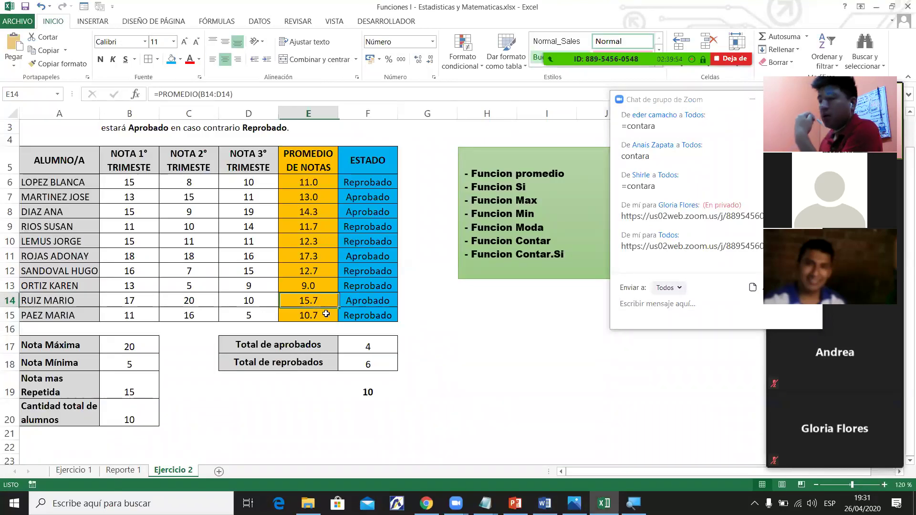
{"action": "left_click", "coordinate": [368, 346]}
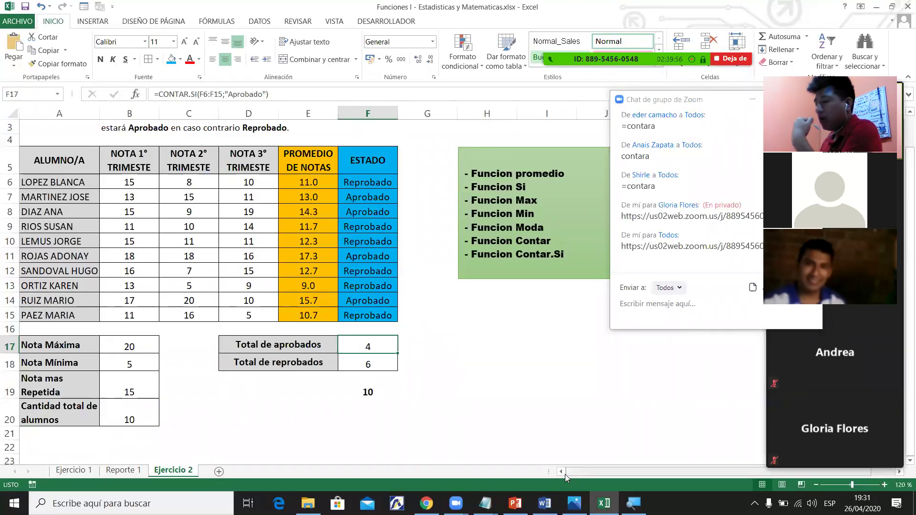
{"action": "left_click", "coordinate": [124, 471]}
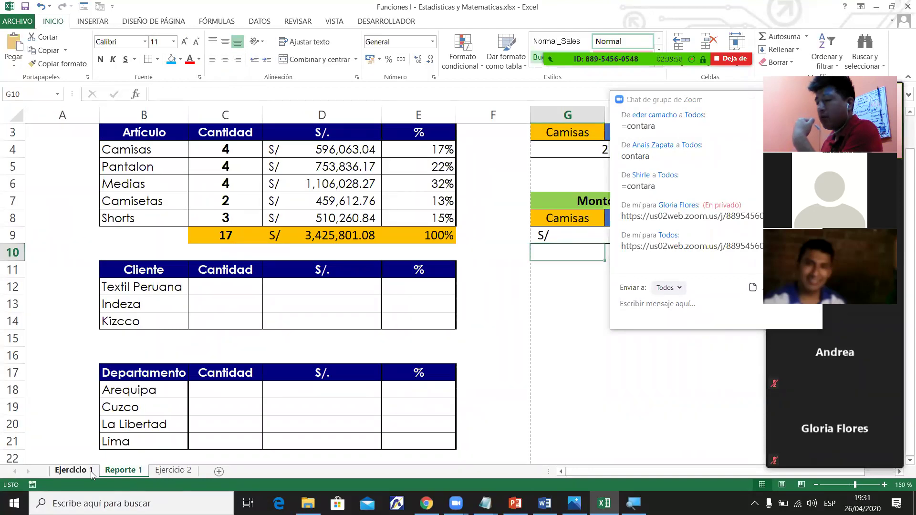
Browse the Ejercicio 1, Reporte 1 and Ejercicio 2 sheets, ending back on Reporte 1.
{"action": "left_click", "coordinate": [90, 472]}
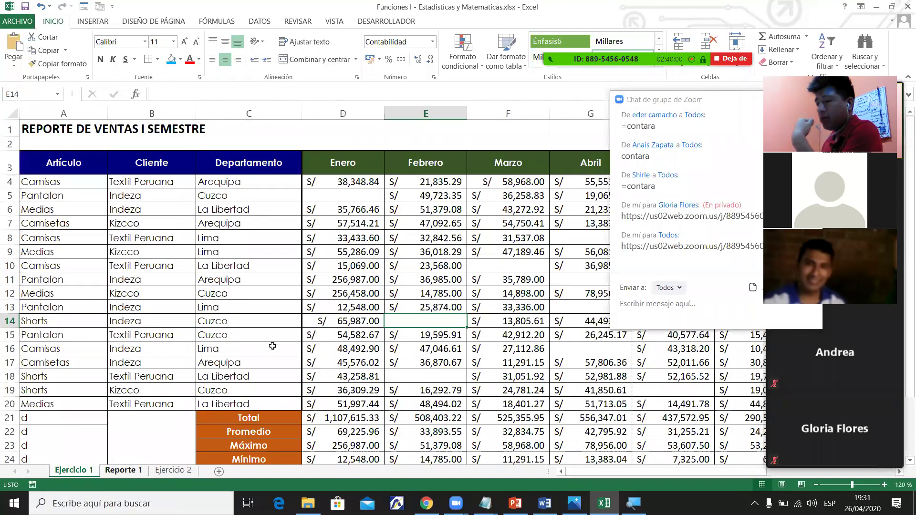
{"action": "key", "text": "ctrl+Page_Down"}
{"action": "left_click_drag", "start_coordinate": [194, 282], "coordinate": [412, 429]}
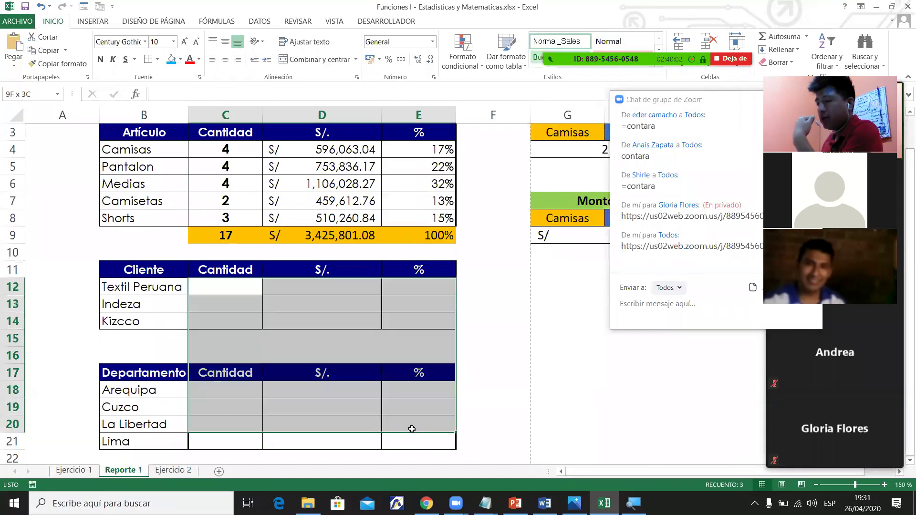
{"action": "left_click", "coordinate": [160, 474]}
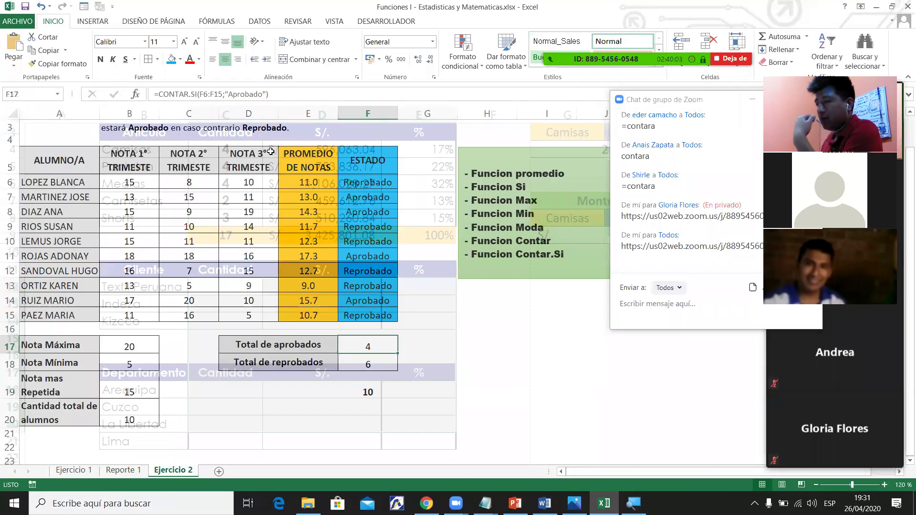
{"action": "key", "text": "Left"}
{"action": "key", "text": "Up"}
{"action": "key", "text": "Up"}
{"action": "key", "text": "Up"}
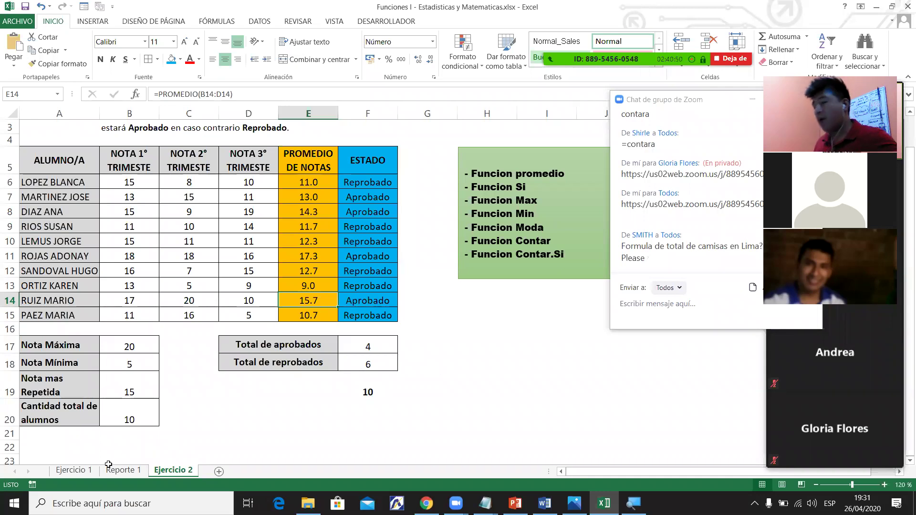
{"action": "left_click", "coordinate": [123, 470]}
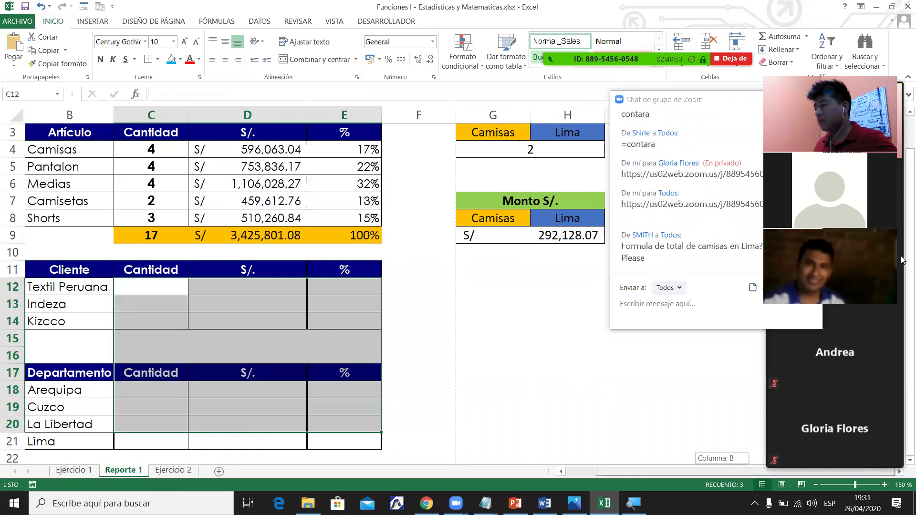
{"action": "scroll", "coordinate": [902, 210], "scroll_direction": "up", "scroll_amount": 2}
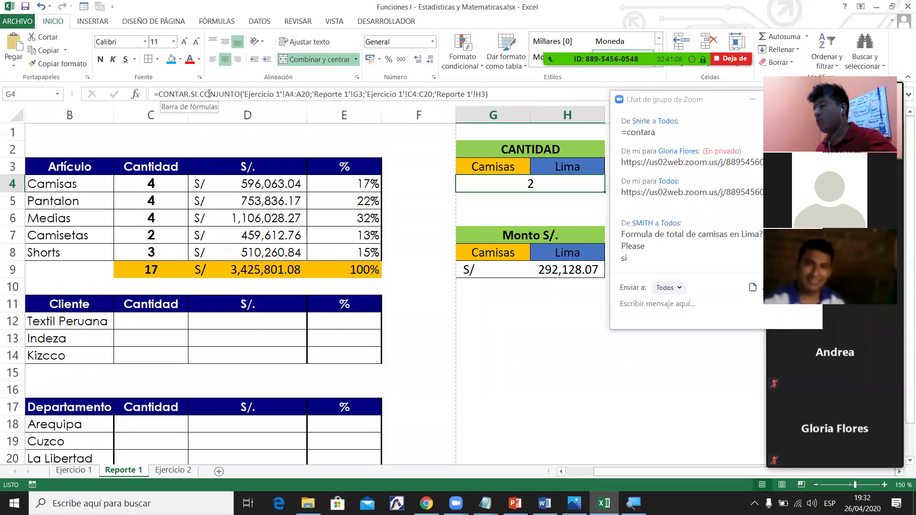
{"action": "left_click_drag", "start_coordinate": [660, 473], "coordinate": [589, 481]}
{"action": "left_click", "coordinate": [155, 187]}
{"action": "left_click_drag", "start_coordinate": [153, 186], "coordinate": [269, 251]}
{"action": "left_click", "coordinate": [236, 199]}
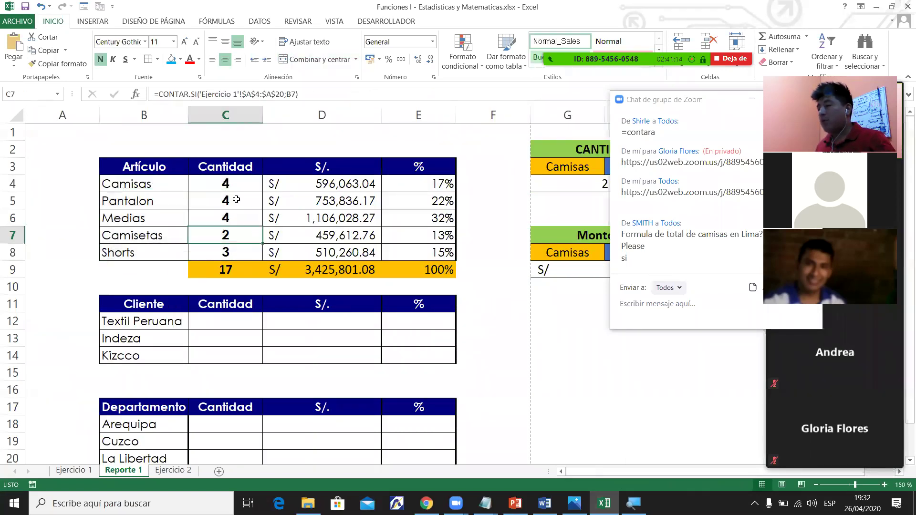
{"action": "left_click", "coordinate": [167, 181]}
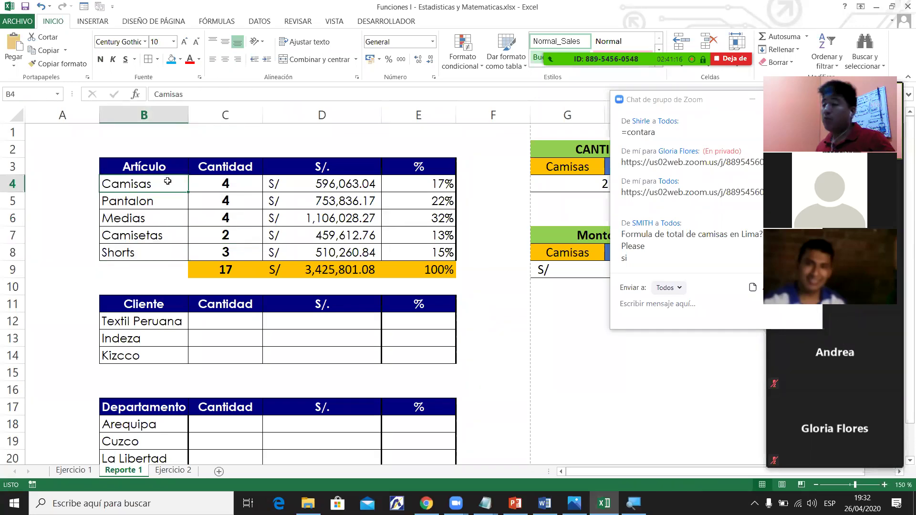
{"action": "left_click", "coordinate": [226, 194]}
{"action": "left_click", "coordinate": [165, 196]}
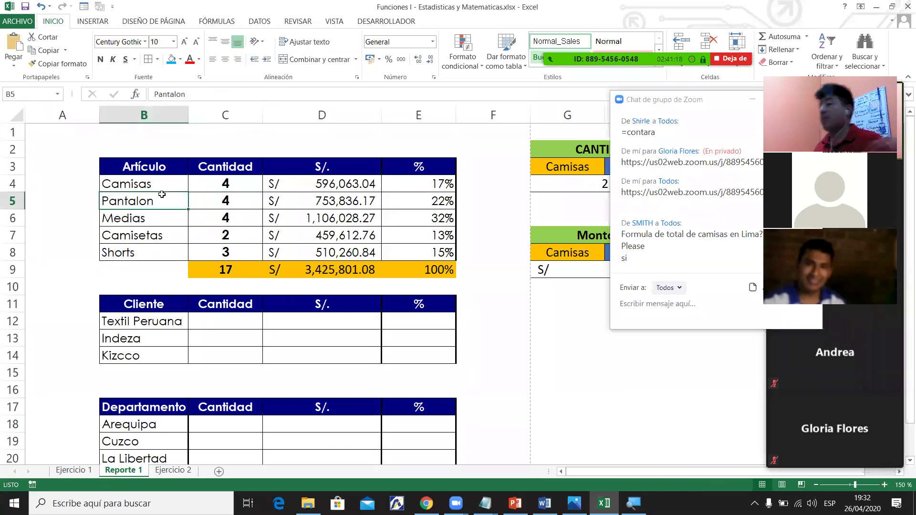
{"action": "left_click", "coordinate": [172, 333]}
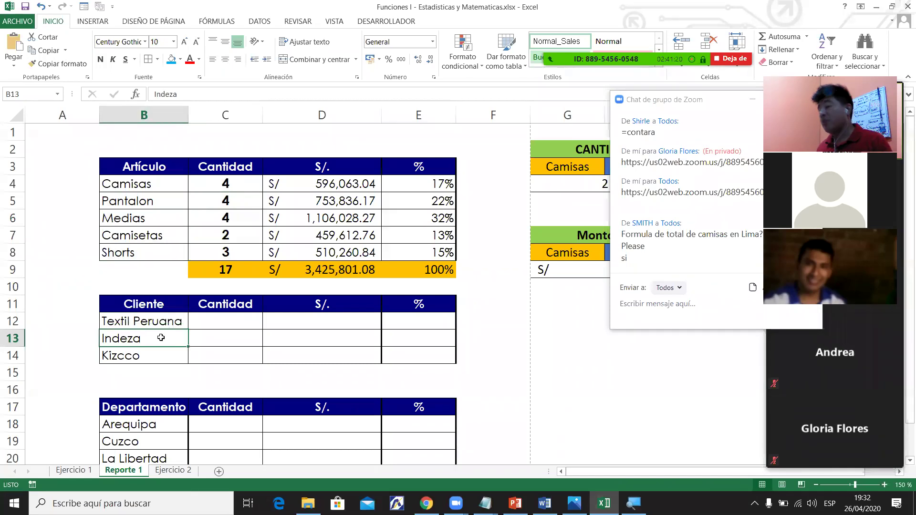
{"action": "left_click", "coordinate": [146, 445]}
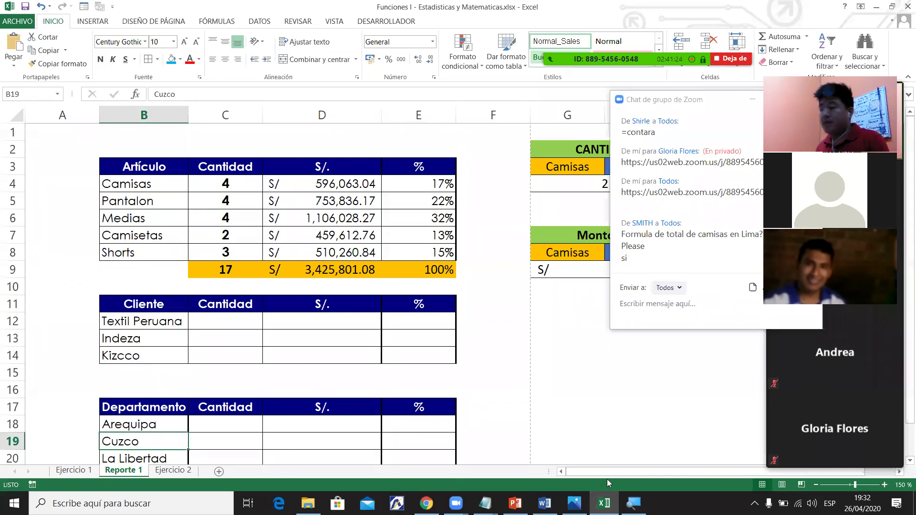
{"action": "left_click", "coordinate": [899, 472]}
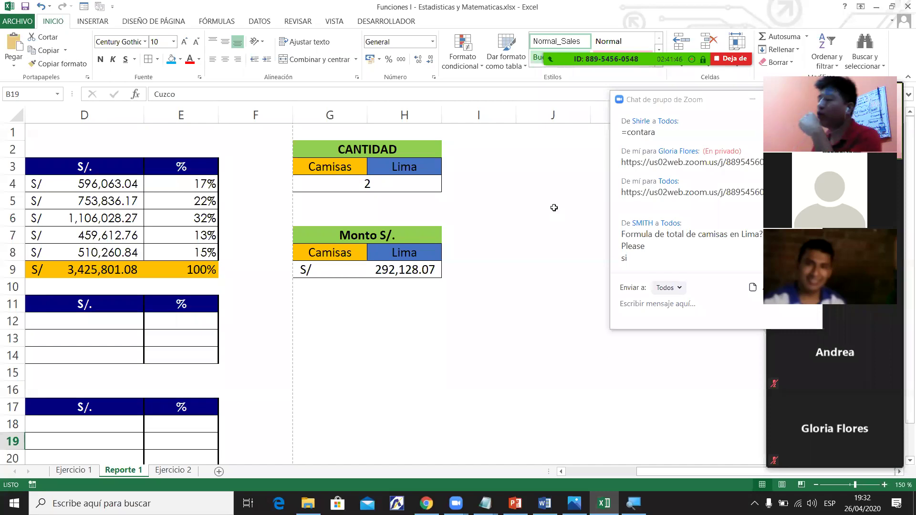
Type the note 'contar.si.conjunto' into cell I2 beside the CANTIDAD heading.
{"action": "left_click", "coordinate": [513, 165]}
{"action": "left_click", "coordinate": [524, 162]}
{"action": "left_click", "coordinate": [525, 150]}
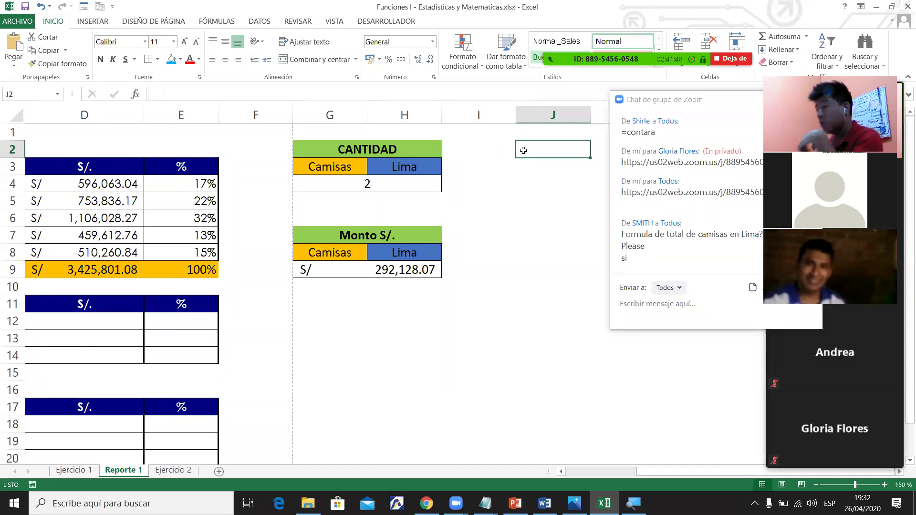
{"action": "left_click", "coordinate": [501, 147]}
{"action": "type", "text": "s"}
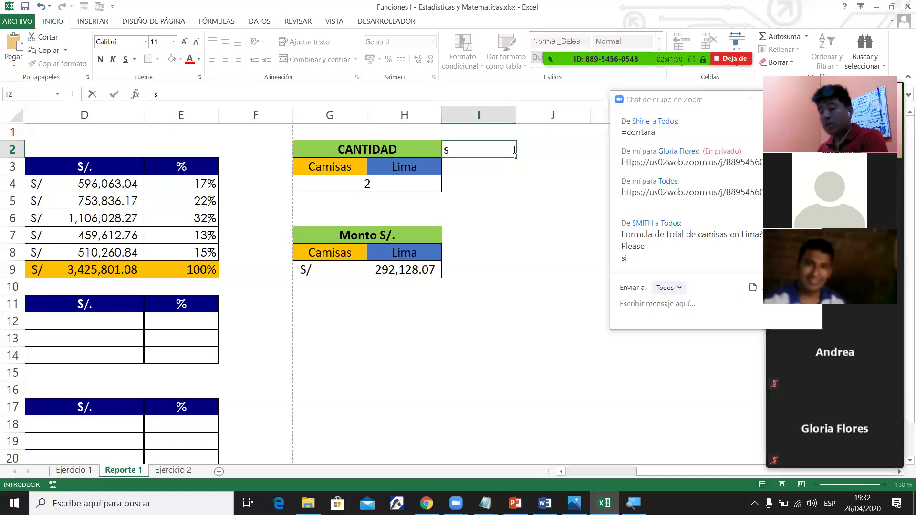
{"action": "key", "text": "BackSpace"}
{"action": "type", "text": "contra-si"}
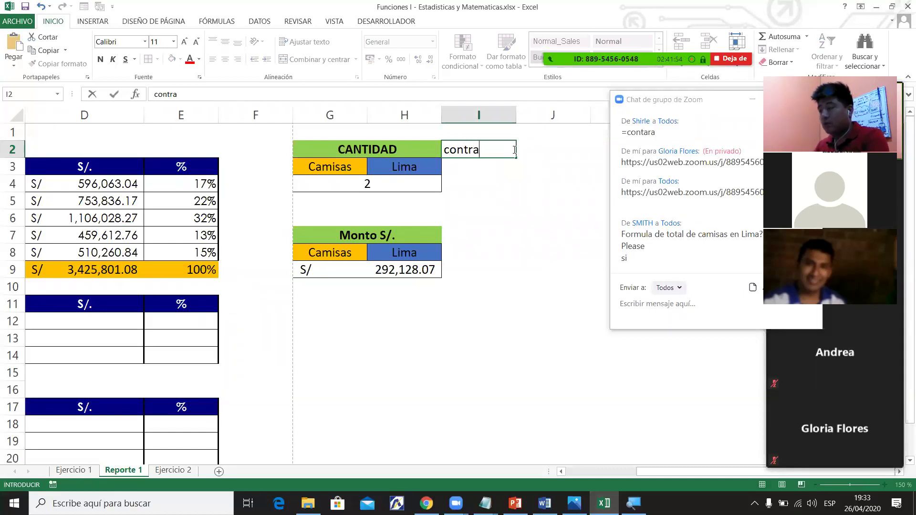
{"action": "key", "text": "BackSpace"}
{"action": "key", "text": "BackSpace"}
{"action": "key", "text": "BackSpace"}
{"action": "key", "text": "BackSpace"}
{"action": "key", "text": "BackSpace"}
{"action": "type", "text": "ar.si."}
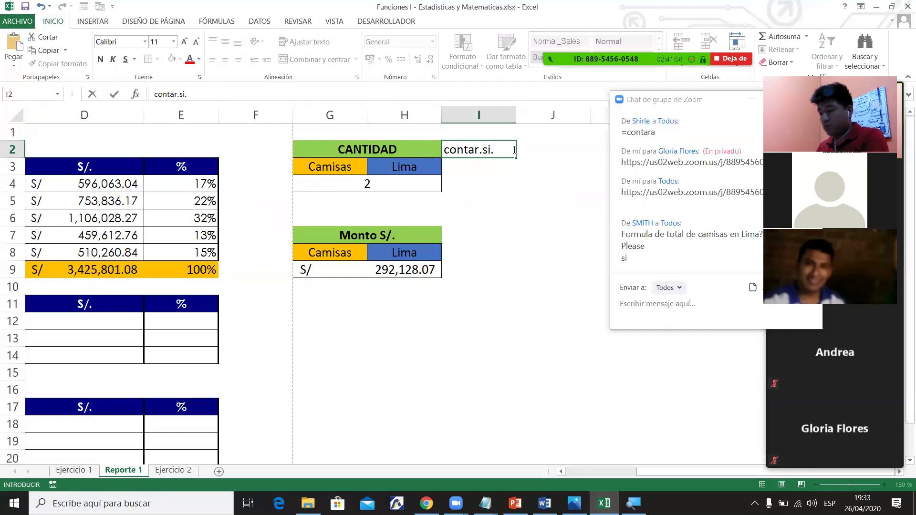
{"action": "type", "text": "conjunto"}
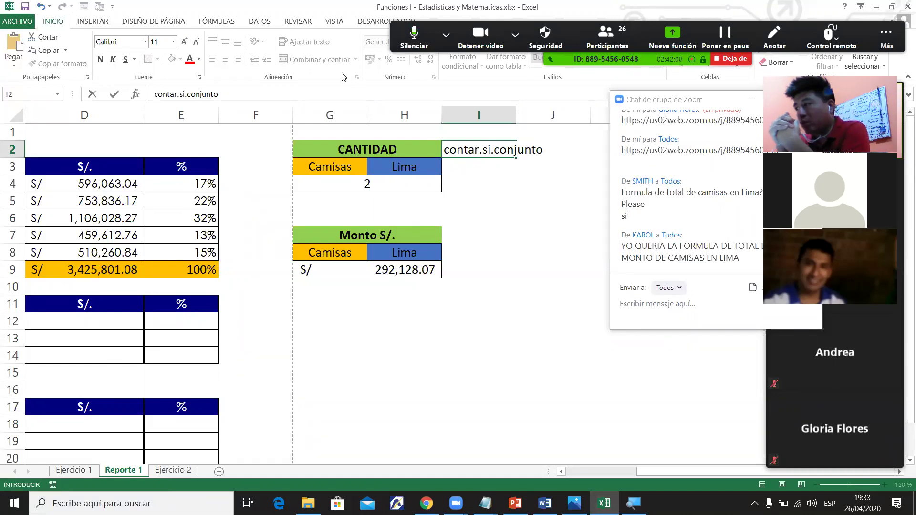
{"action": "key", "text": "Return"}
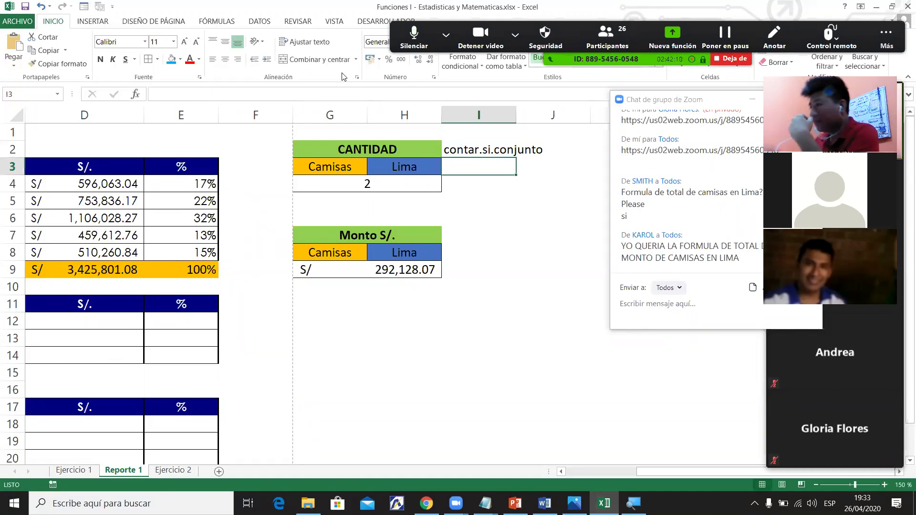
{"action": "left_click", "coordinate": [368, 182]}
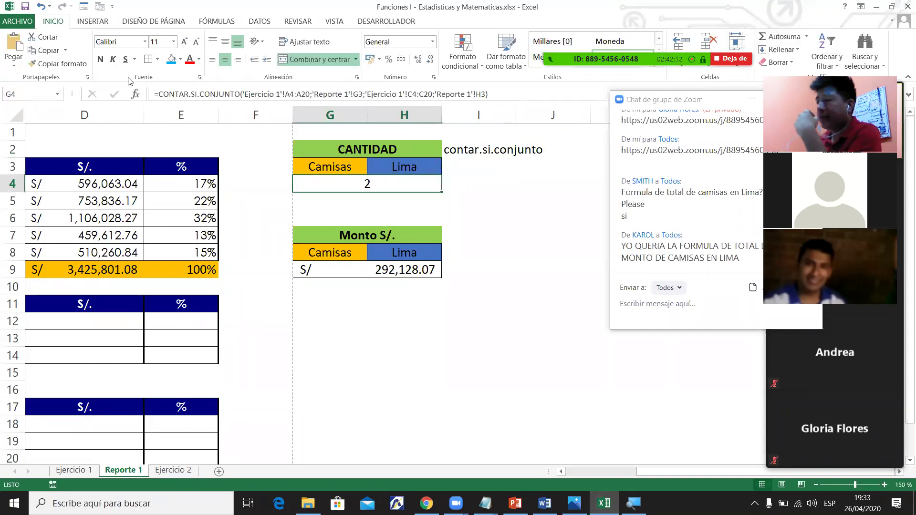
Delete G4's existing formula and look over the CANTIDAD and Monto S/. tables.
{"action": "left_click_drag", "start_coordinate": [487, 91], "coordinate": [129, 83]}
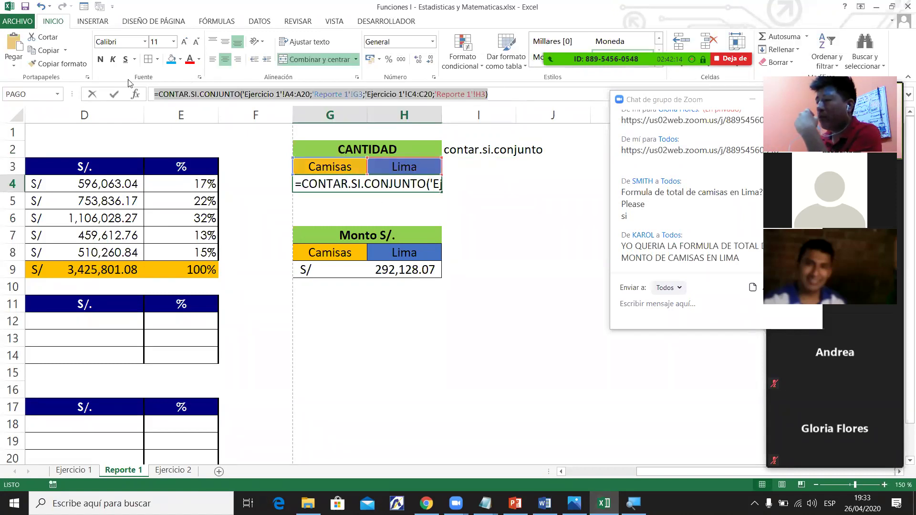
{"action": "key", "text": "Delete"}
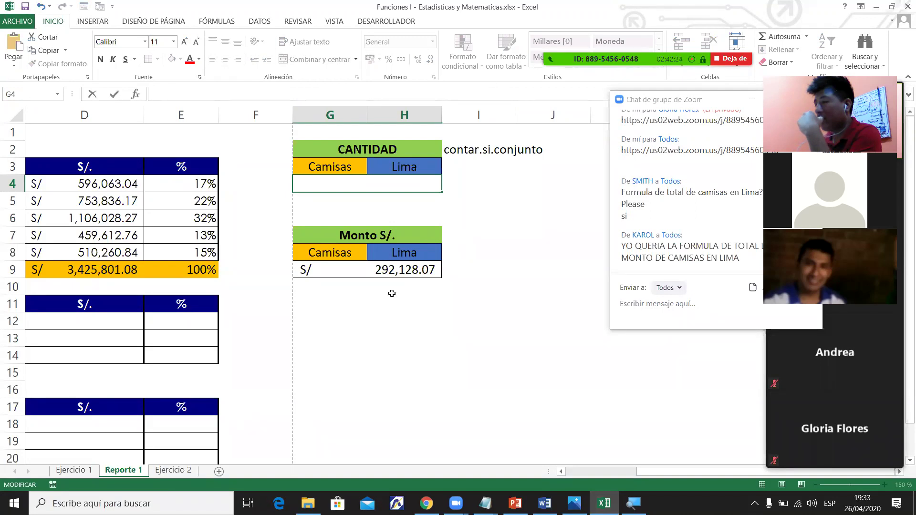
{"action": "left_click", "coordinate": [415, 271]}
{"action": "left_click_drag", "start_coordinate": [341, 151], "coordinate": [424, 189]}
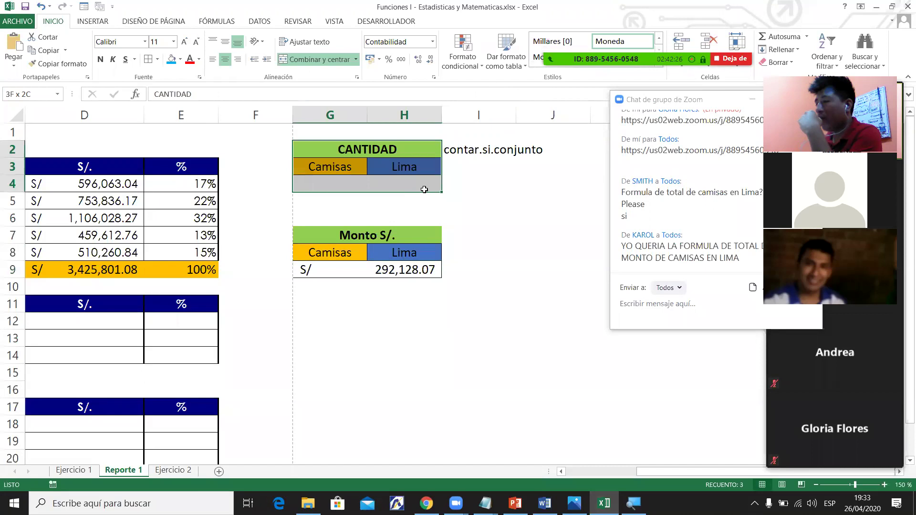
{"action": "left_click_drag", "start_coordinate": [322, 235], "coordinate": [432, 249]}
{"action": "left_click", "coordinate": [391, 183]}
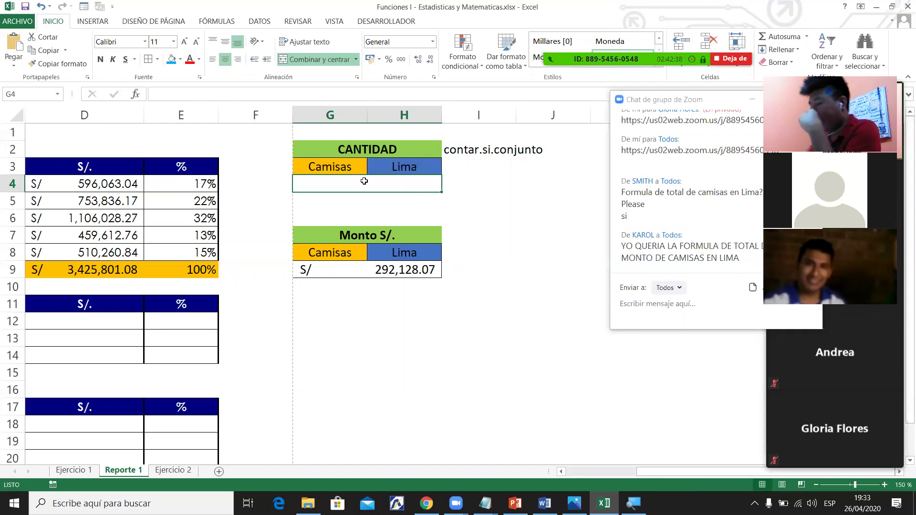
Start a CONTAR.SI.CONJUNTO formula in G4 from the =contar suggestions.
{"action": "type", "text": "=contar"}
{"action": "key", "text": "Down"}
{"action": "key", "text": "Down"}
{"action": "key", "text": "Down"}
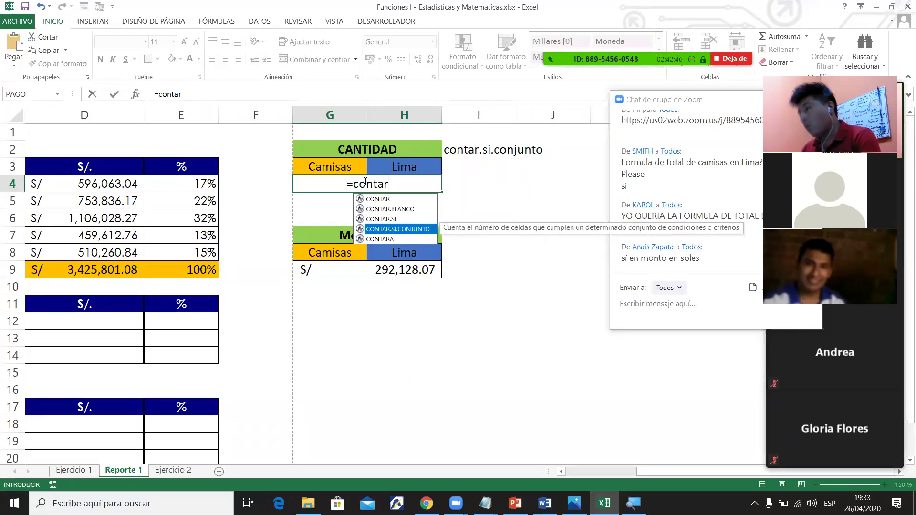
{"action": "key", "text": "Tab"}
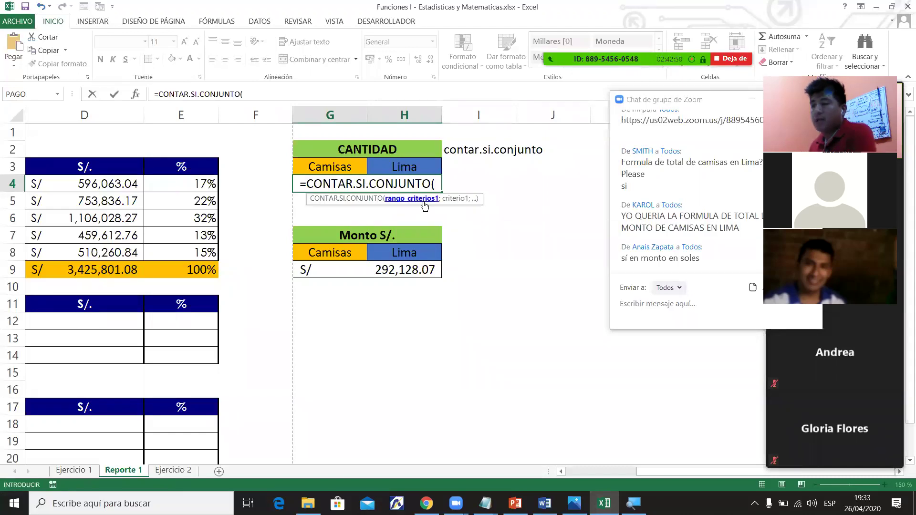
{"action": "left_click_drag", "start_coordinate": [670, 471], "coordinate": [628, 473]}
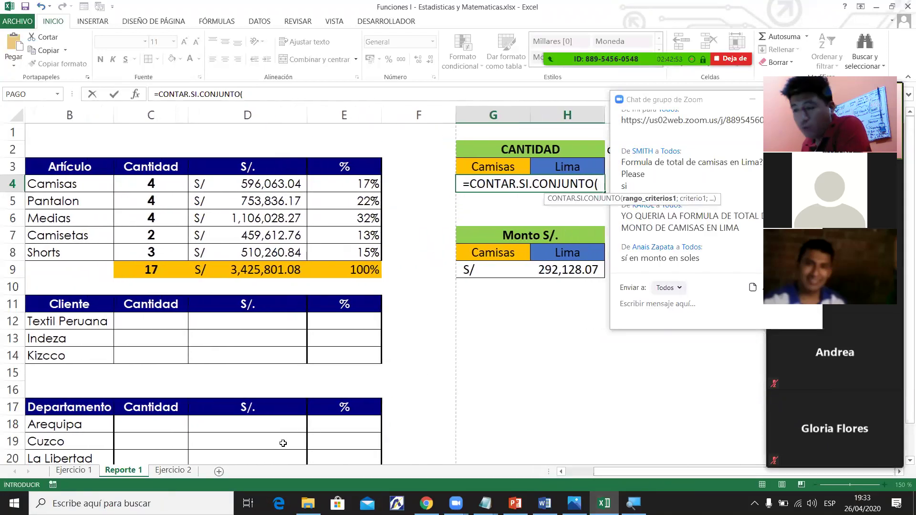
{"action": "left_click", "coordinate": [269, 97]}
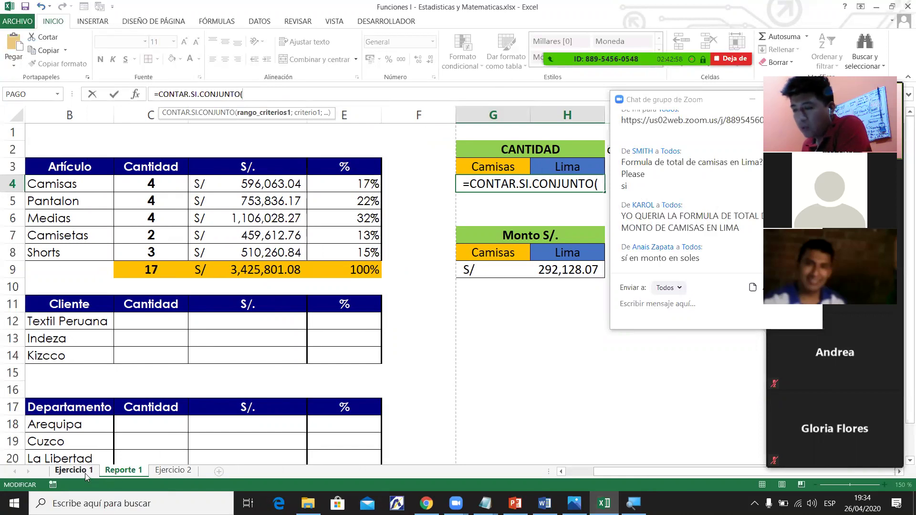
Add 'Ejercicio 1'!A4:A20 as the first criteria range with Camisas in G3 as its criterion.
{"action": "left_click", "coordinate": [85, 473]}
{"action": "left_click_drag", "start_coordinate": [66, 186], "coordinate": [67, 251]}
{"action": "left_click_drag", "start_coordinate": [70, 366], "coordinate": [73, 405]}
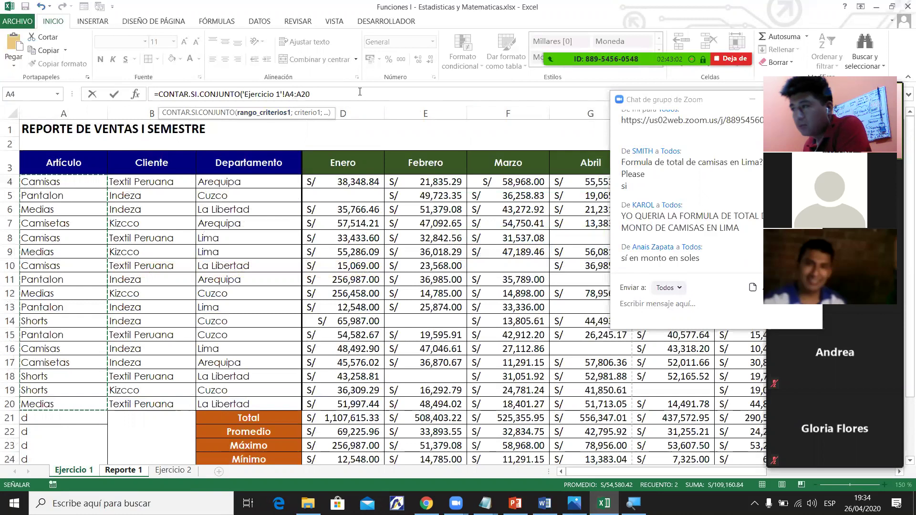
{"action": "type", "text": ";"}
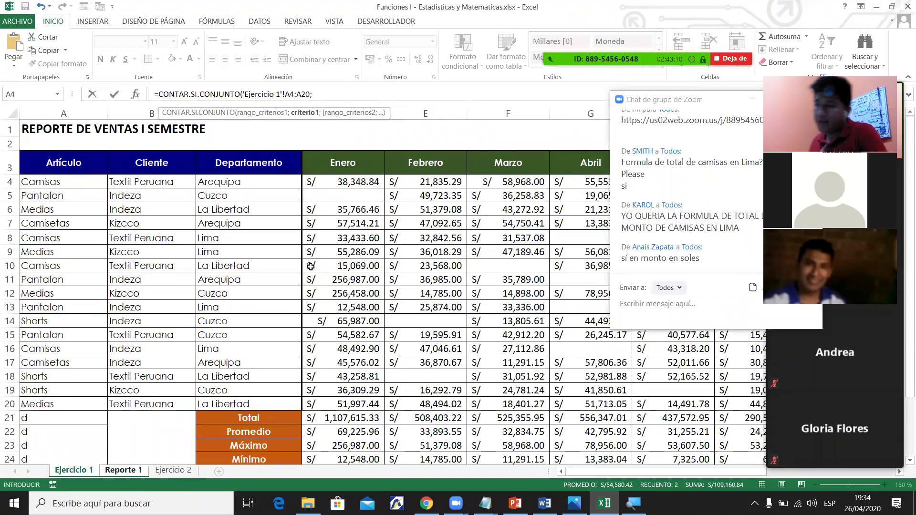
{"action": "left_click", "coordinate": [140, 472]}
{"action": "left_click", "coordinate": [477, 166]}
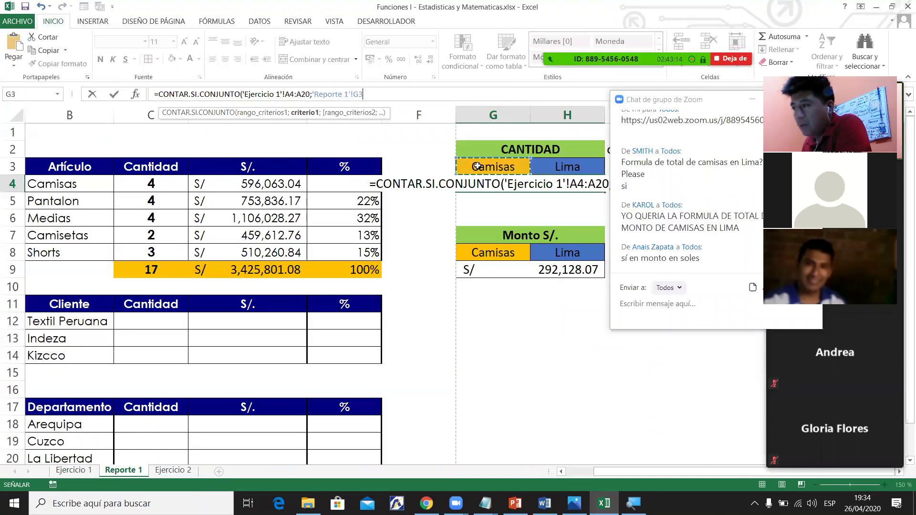
{"action": "left_click", "coordinate": [386, 96]}
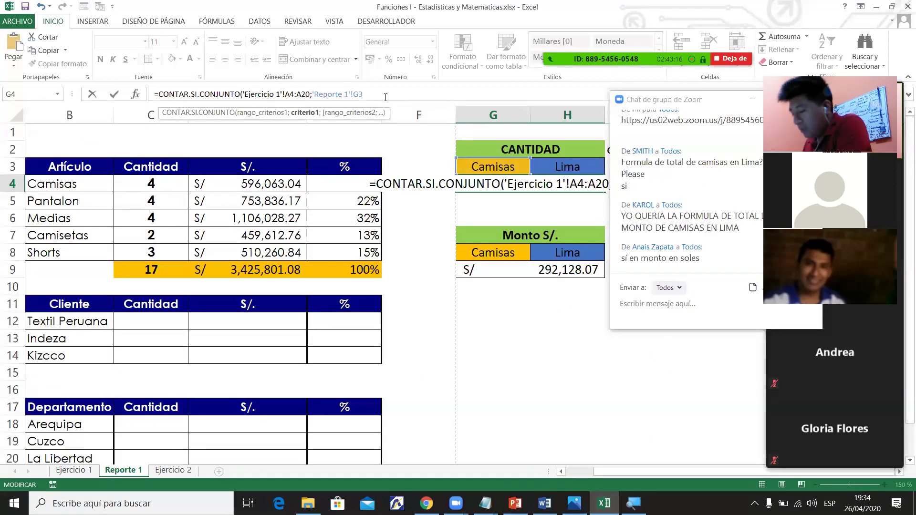
{"action": "type", "text": ";"}
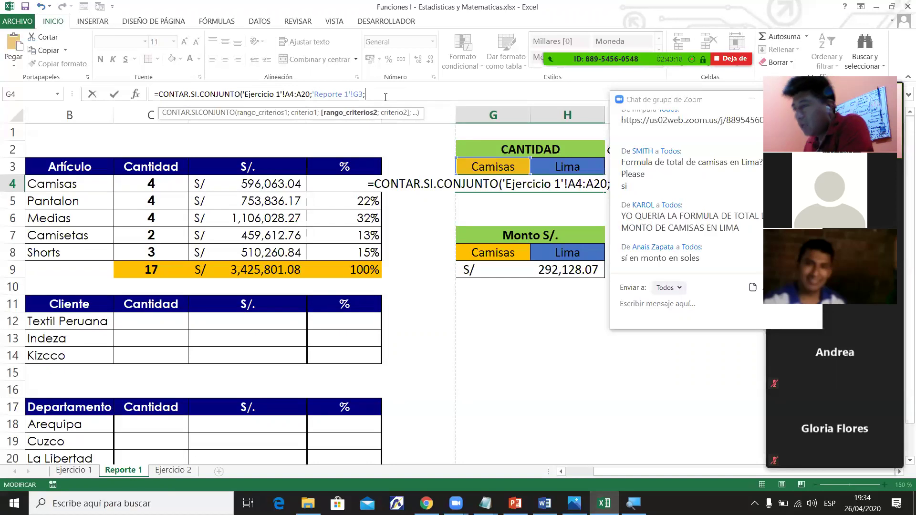
Add 'Ejercicio 1'!C4:C20 as the second range, close the formula and commit, triggering an error.
{"action": "left_click", "coordinate": [84, 472]}
{"action": "left_click_drag", "start_coordinate": [230, 184], "coordinate": [232, 192]}
{"action": "left_click_drag", "start_coordinate": [249, 362], "coordinate": [250, 403]}
{"action": "left_click", "coordinate": [452, 95]}
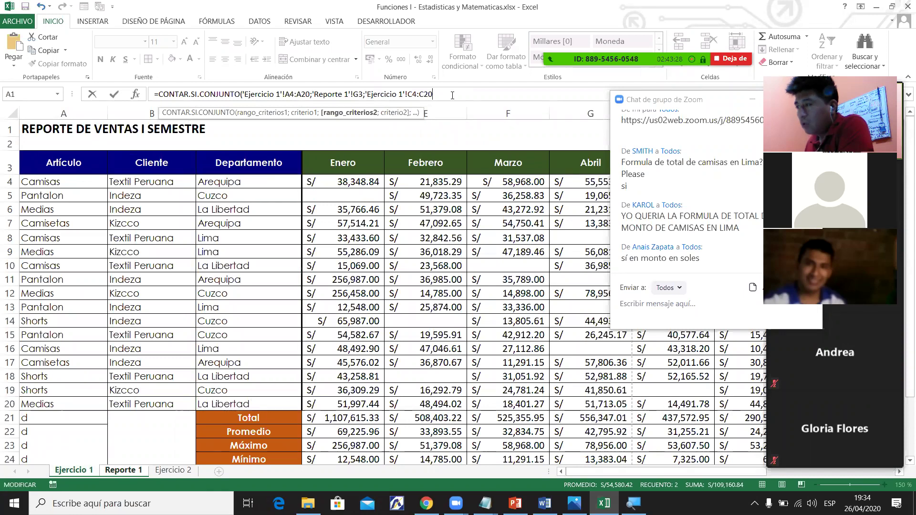
{"action": "type", "text": ";"}
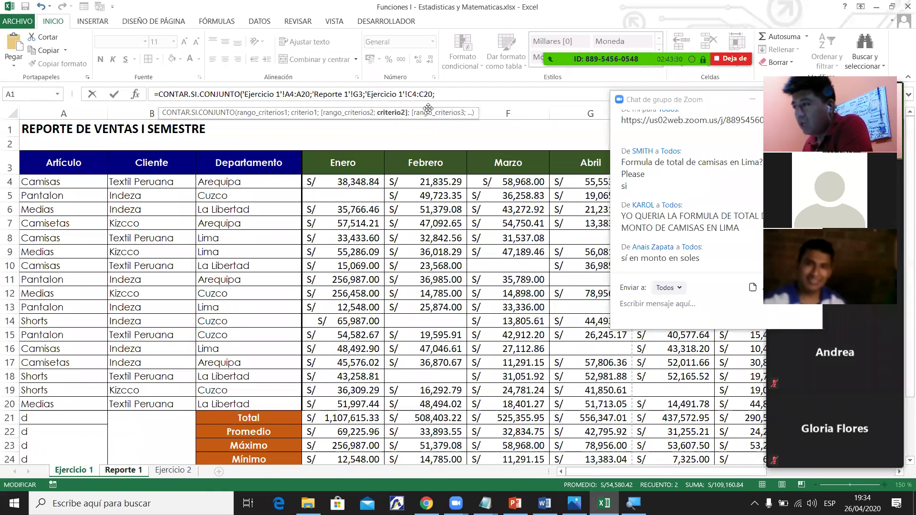
{"action": "left_click", "coordinate": [139, 470]}
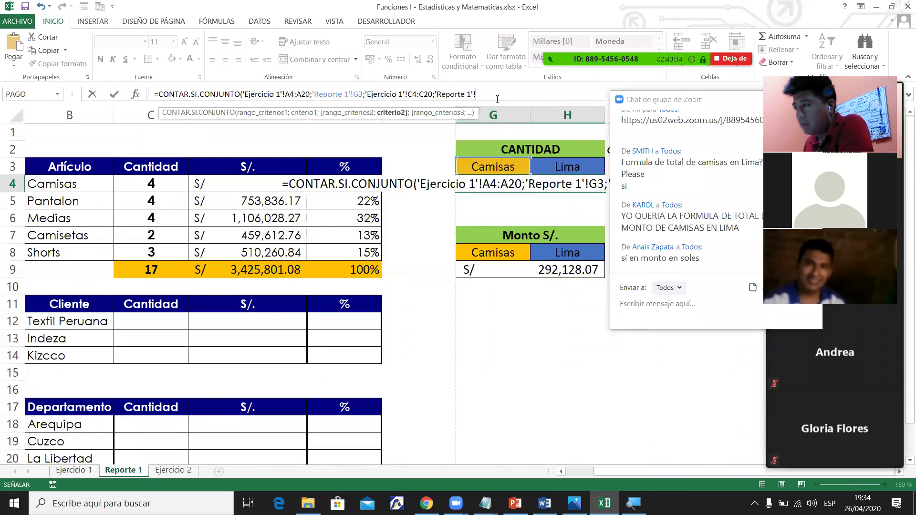
{"action": "left_click", "coordinate": [497, 93]}
{"action": "type", "text": ")"}
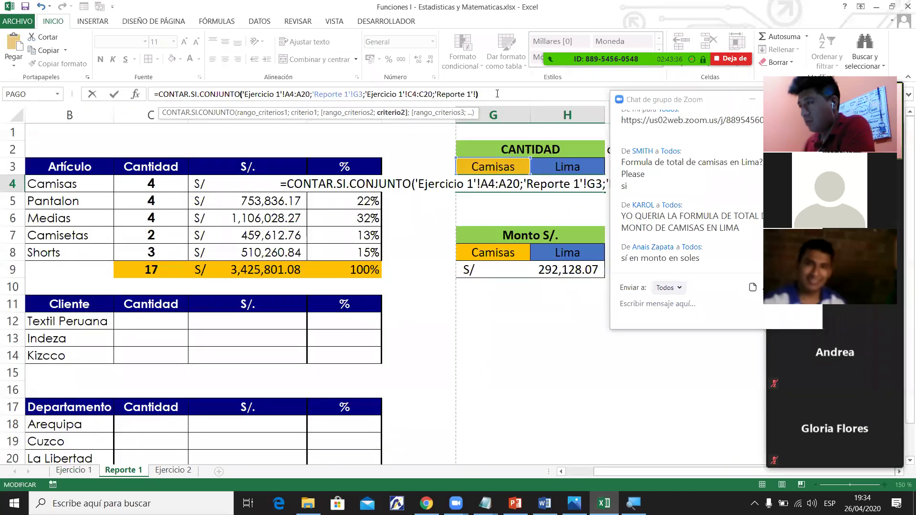
{"action": "key", "text": "Return"}
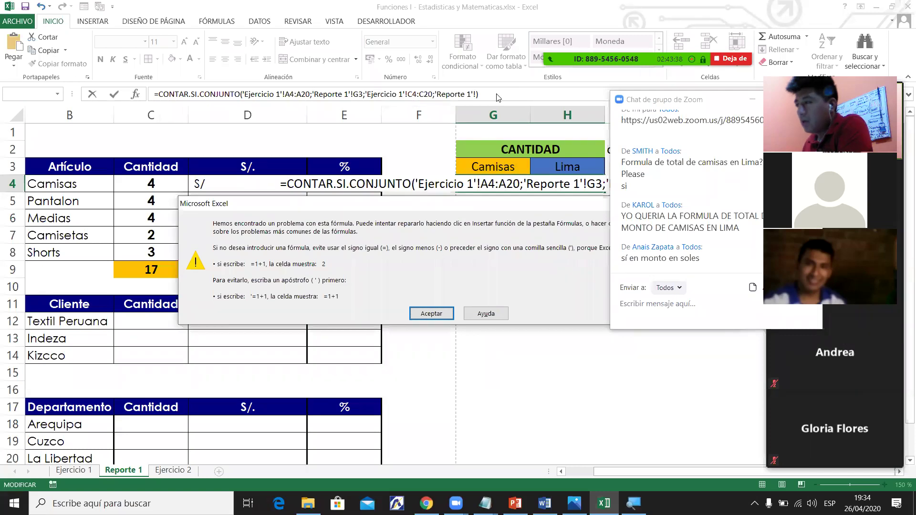
Dismiss the error and strip G4's formula back to =CONTAR.SI.CONJUNTO( without arguments.
{"action": "key", "text": "Return"}
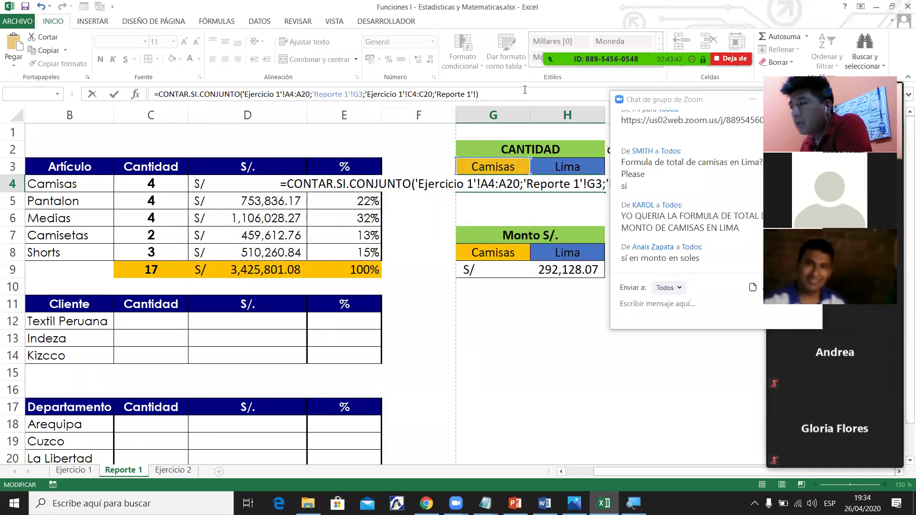
{"action": "left_click_drag", "start_coordinate": [143, 90], "coordinate": [240, 93]}
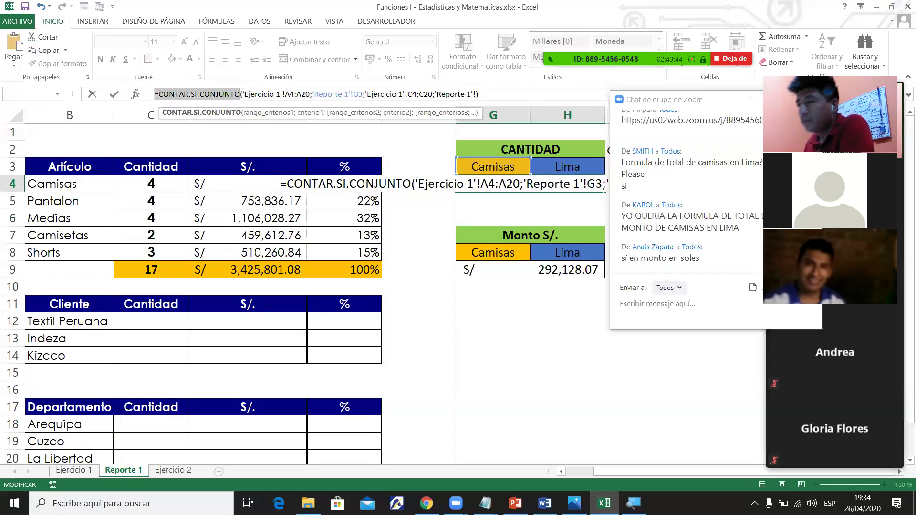
{"action": "left_click_drag", "start_coordinate": [478, 94], "coordinate": [242, 94]}
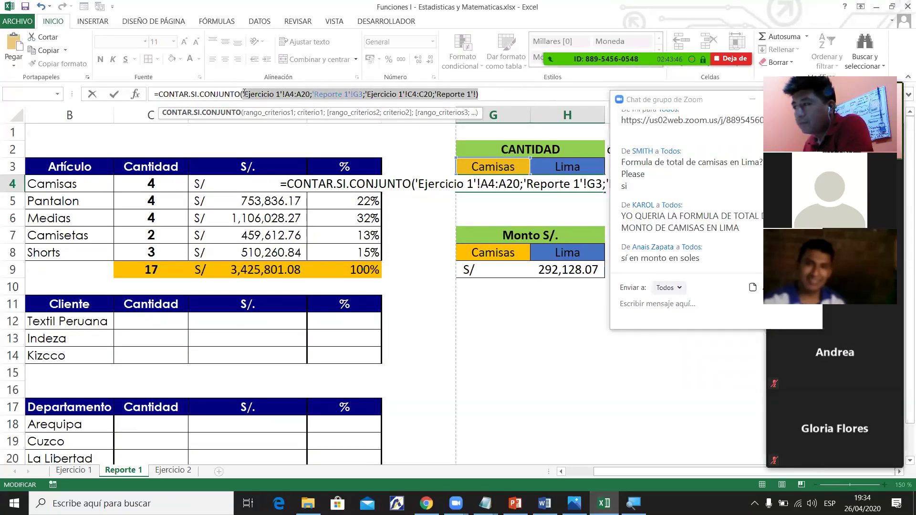
{"action": "key", "text": "BackSpace"}
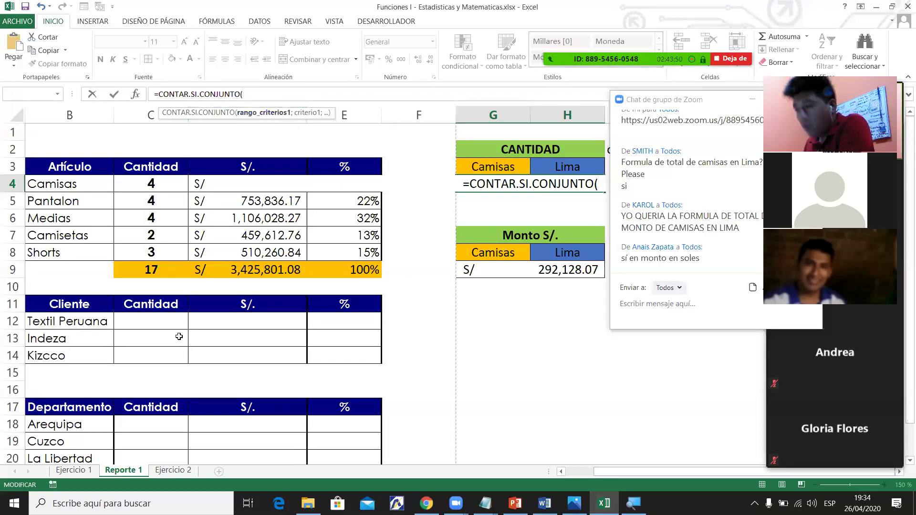
Point at 'Ejercicio 1'!A4:A20 as the first range and Reporte 1 G3 (Camisas) as its criterion.
{"action": "left_click", "coordinate": [74, 469]}
{"action": "left_click_drag", "start_coordinate": [75, 187], "coordinate": [55, 404]}
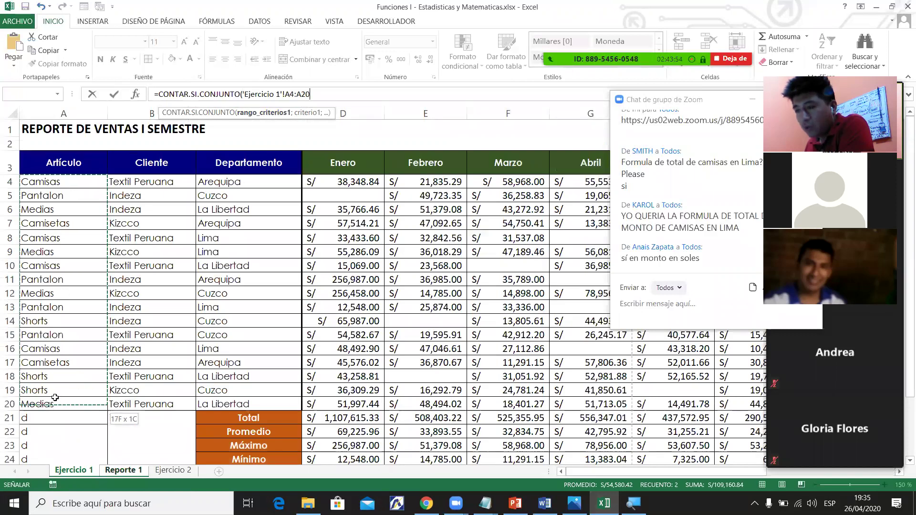
{"action": "key", "text": "F2"}
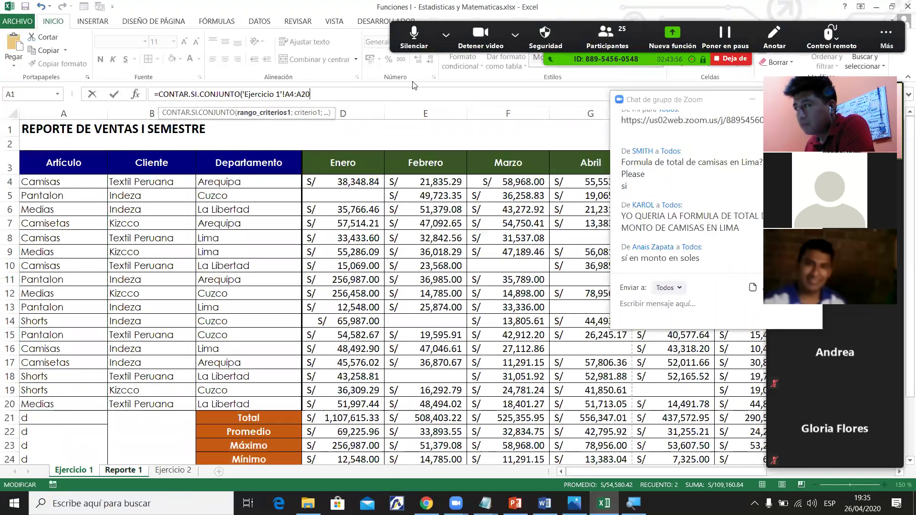
{"action": "type", "text": ";"}
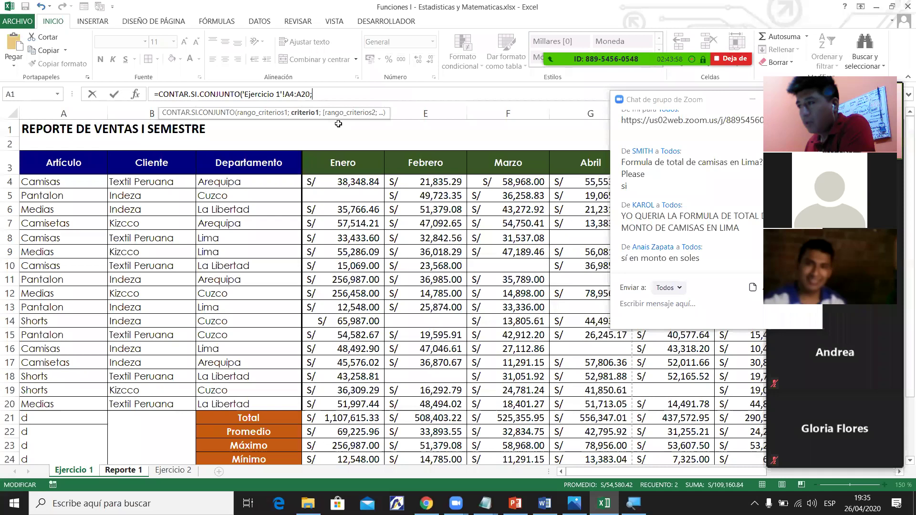
{"action": "left_click", "coordinate": [123, 470]}
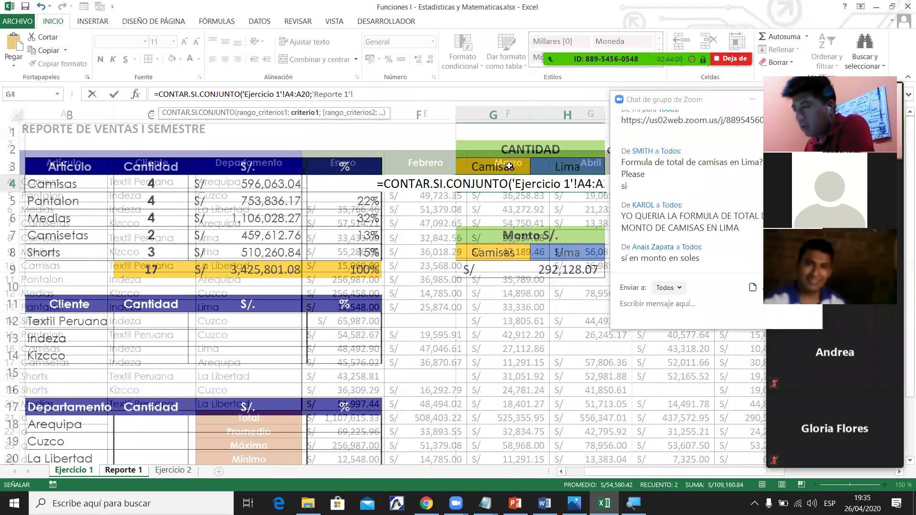
{"action": "left_click", "coordinate": [508, 165]}
{"action": "key", "text": "F2"}
{"action": "type", "text": ";"}
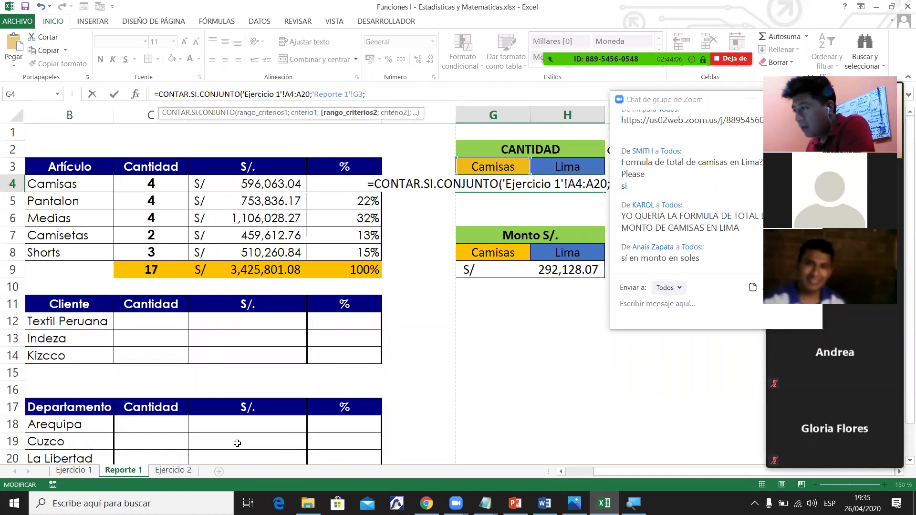
Add 'Ejercicio 1'!C4:C20 with H3 (Lima) as the second pair and commit, giving 2.
{"action": "left_click", "coordinate": [74, 470]}
{"action": "left_click_drag", "start_coordinate": [257, 181], "coordinate": [244, 406]}
{"action": "left_click", "coordinate": [450, 94]}
{"action": "type", "text": ";"}
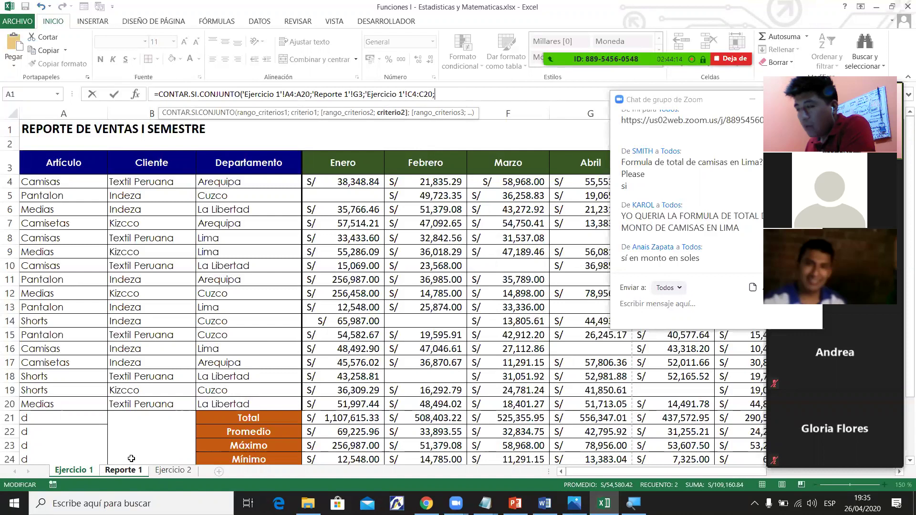
{"action": "left_click", "coordinate": [119, 472]}
{"action": "left_click", "coordinate": [572, 165]}
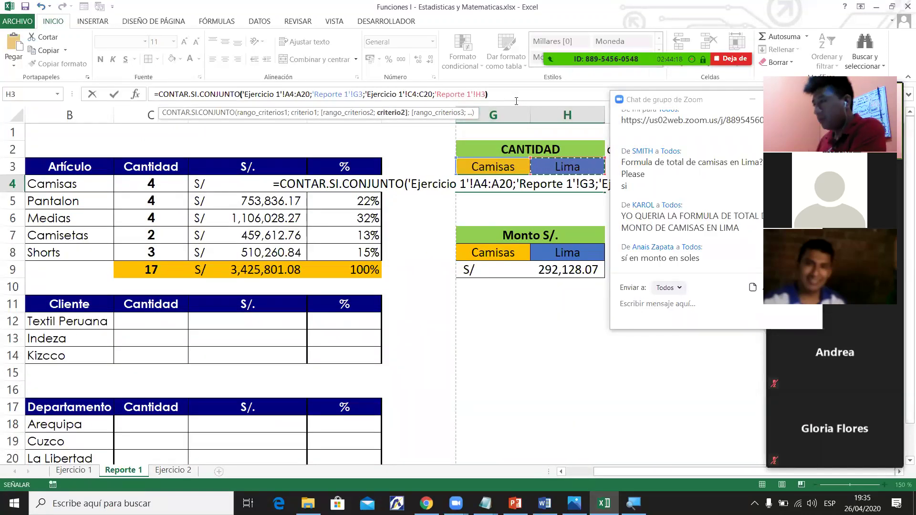
{"action": "key", "text": "Return"}
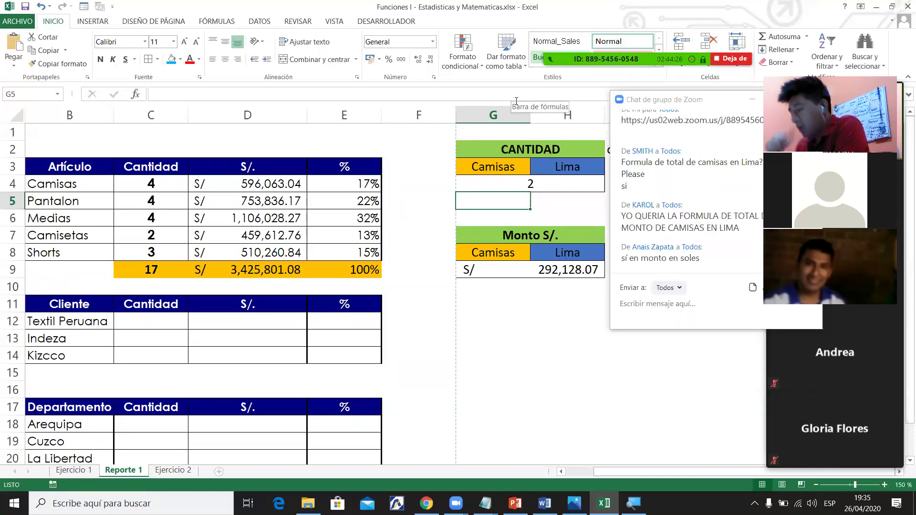
Clear the 292,128.07 amount in G9 and begin a SUMAR.SI.CONJUNTO formula from =sumar.si.
{"action": "key", "text": "Down"}
{"action": "key", "text": "Down"}
{"action": "key", "text": "Down"}
{"action": "key", "text": "Down"}
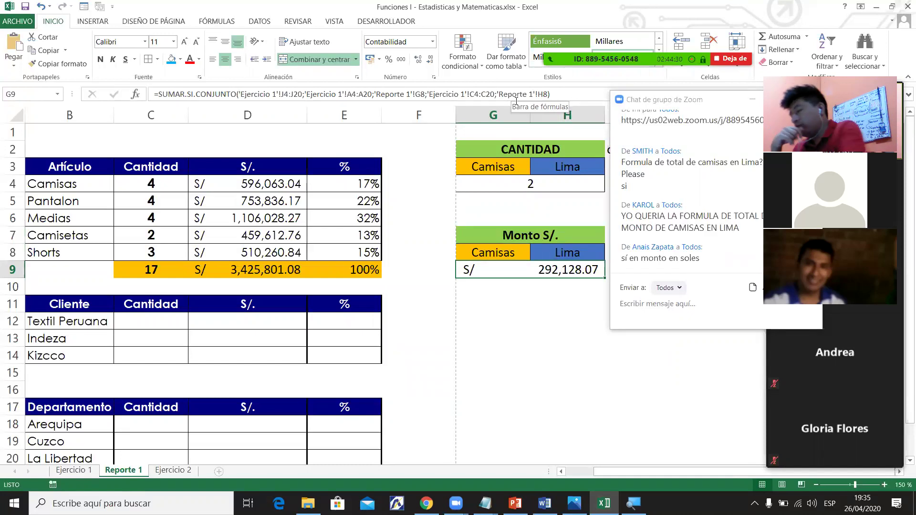
{"action": "key", "text": "Delete"}
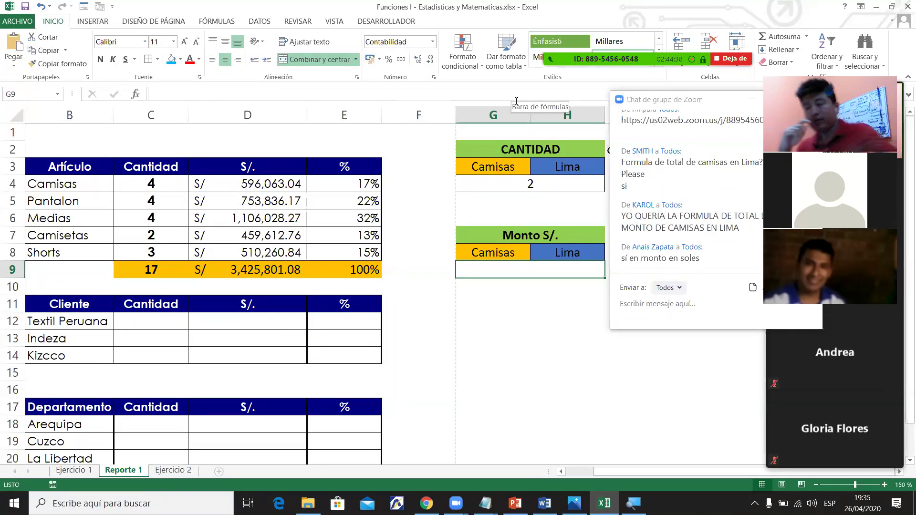
{"action": "mouse_move", "coordinate": [505, 12]}
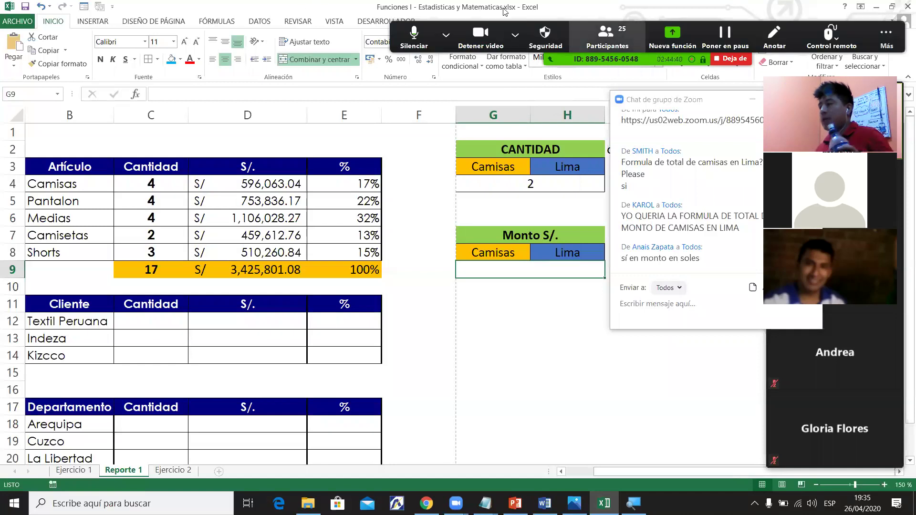
{"action": "type", "text": "+suma"}
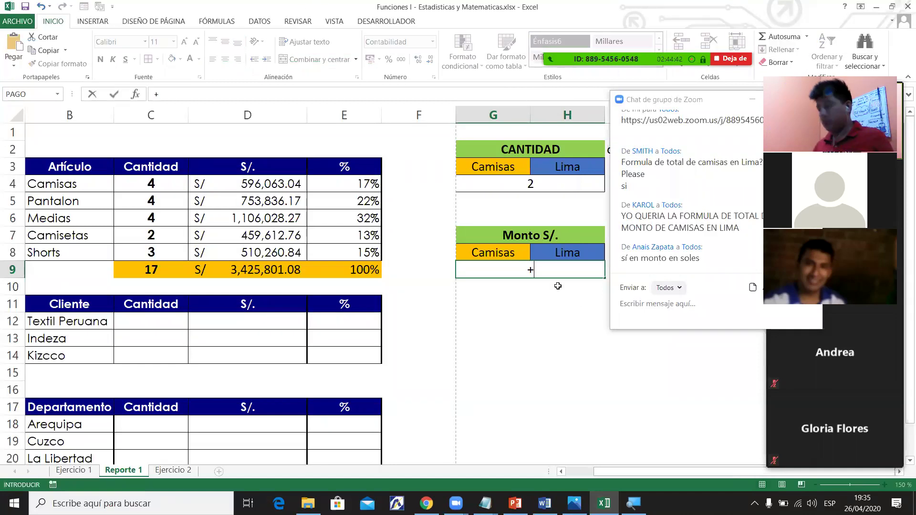
{"action": "key", "text": "BackSpace"}
{"action": "key", "text": "BackSpace"}
{"action": "key", "text": "BackSpace"}
{"action": "key", "text": "BackSpace"}
{"action": "key", "text": "BackSpace"}
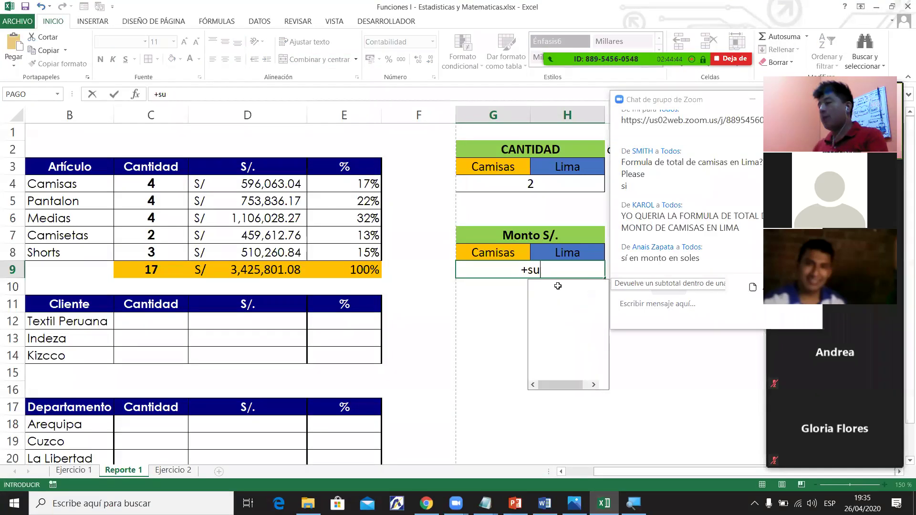
{"action": "key", "text": "Escape"}
{"action": "key", "text": "BackSpace"}
{"action": "type", "text": "="}
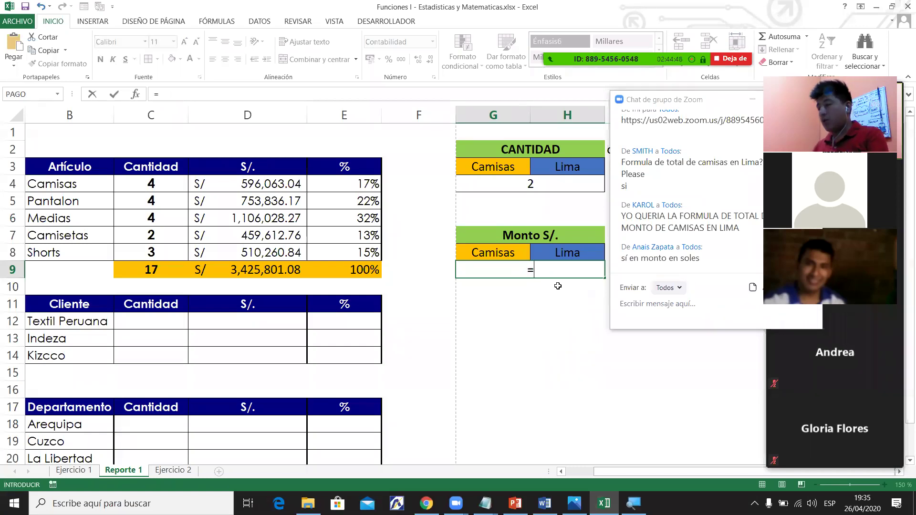
{"action": "type", "text": "sumar."}
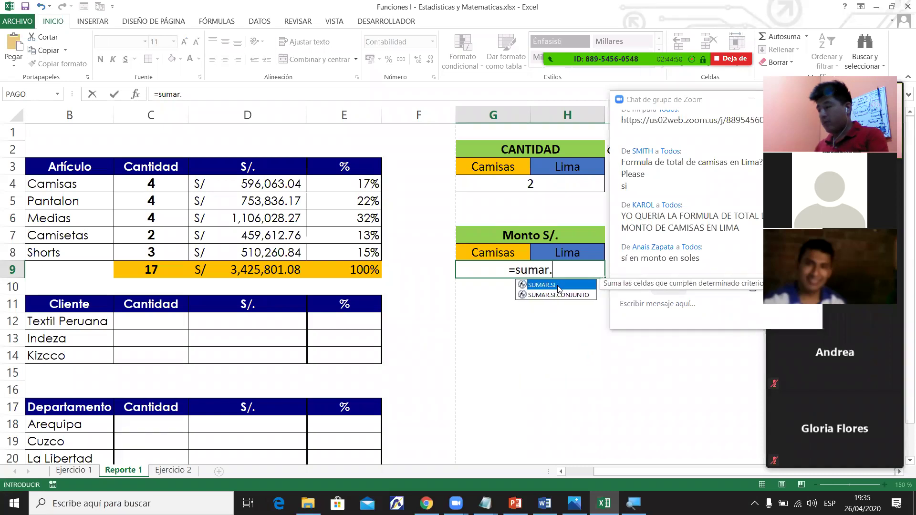
{"action": "type", "text": "si."}
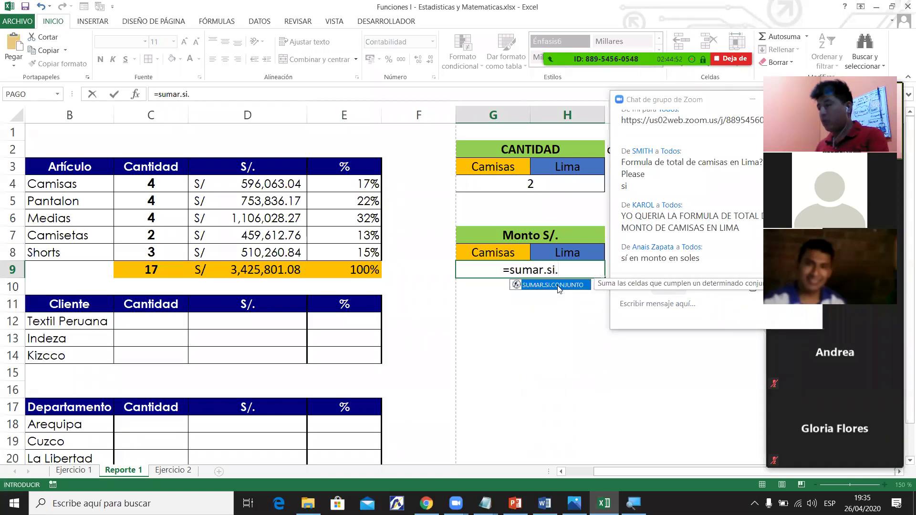
{"action": "double_click", "coordinate": [559, 287]}
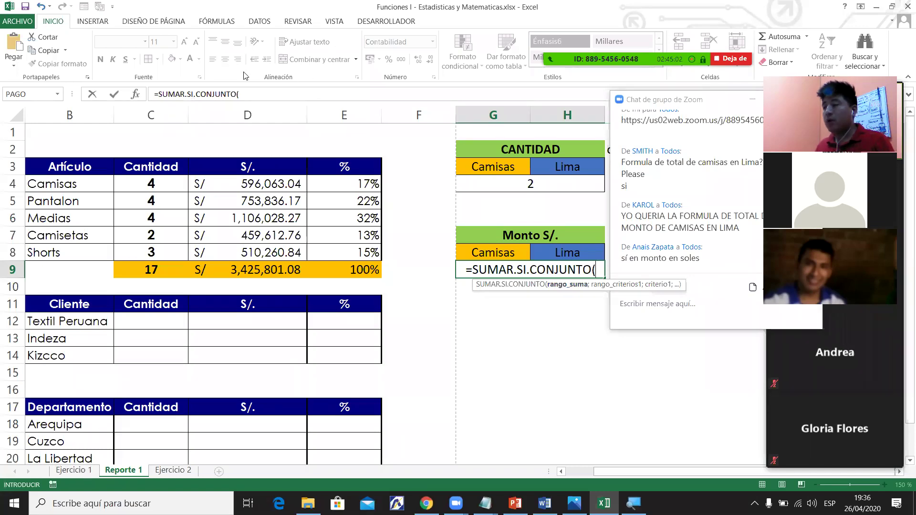
Build the SUMAR.SI.CONJUNTO formula in G9: sum 'Ejercicio 1'!J4:J20 where A4:A20 matches G8 (Camisas).
{"action": "left_click", "coordinate": [241, 94]}
{"action": "left_click", "coordinate": [84, 473]}
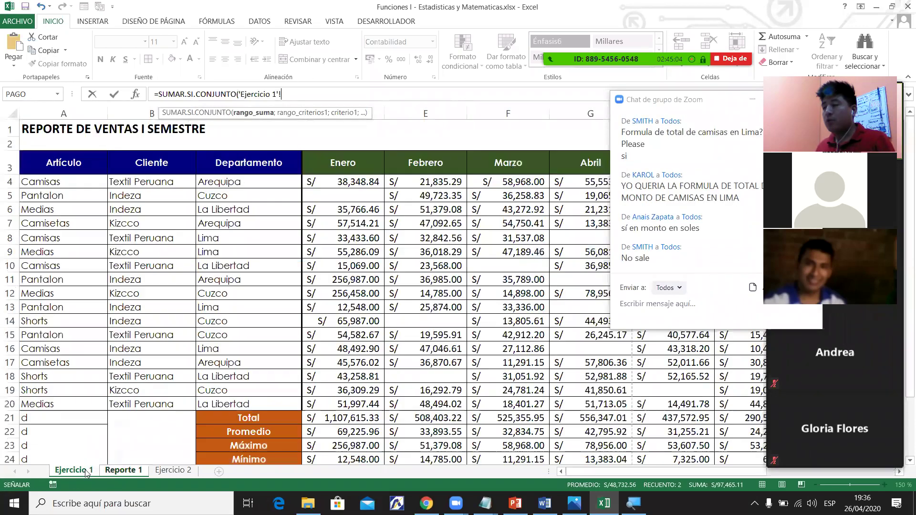
{"action": "left_click_drag", "start_coordinate": [668, 472], "coordinate": [697, 468]}
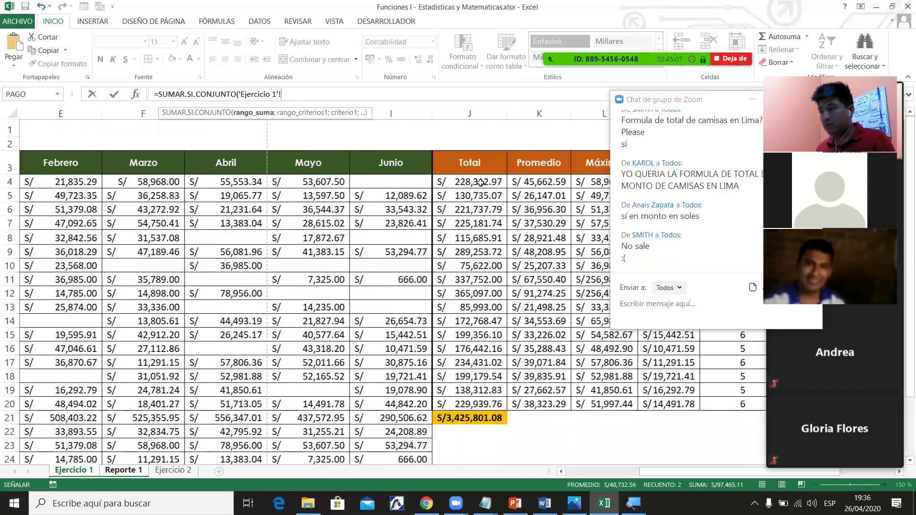
{"action": "left_click_drag", "start_coordinate": [481, 181], "coordinate": [480, 409]}
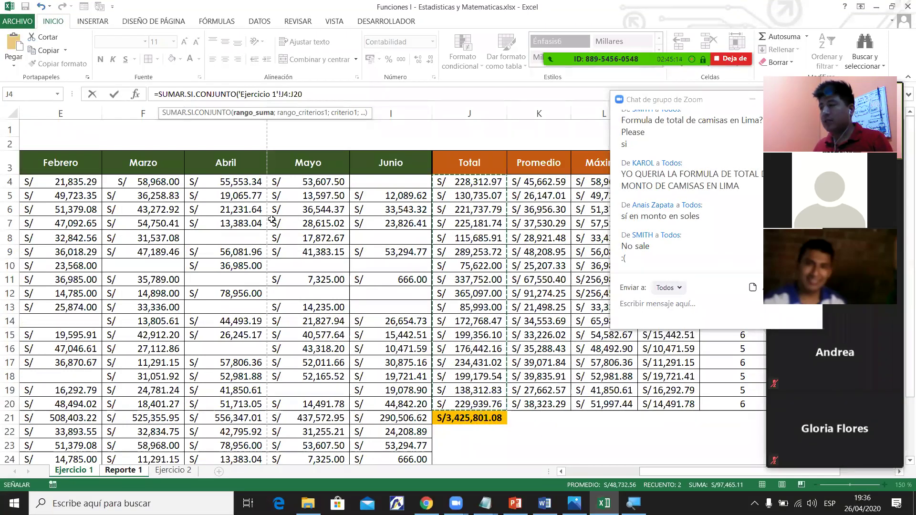
{"action": "left_click", "coordinate": [307, 94]}
{"action": "type", "text": ";"}
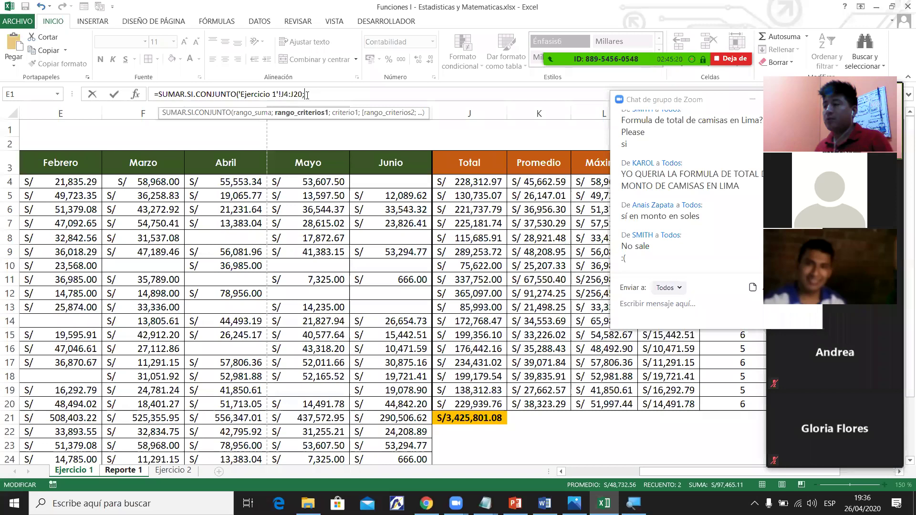
{"action": "left_click_drag", "start_coordinate": [651, 471], "coordinate": [562, 471]}
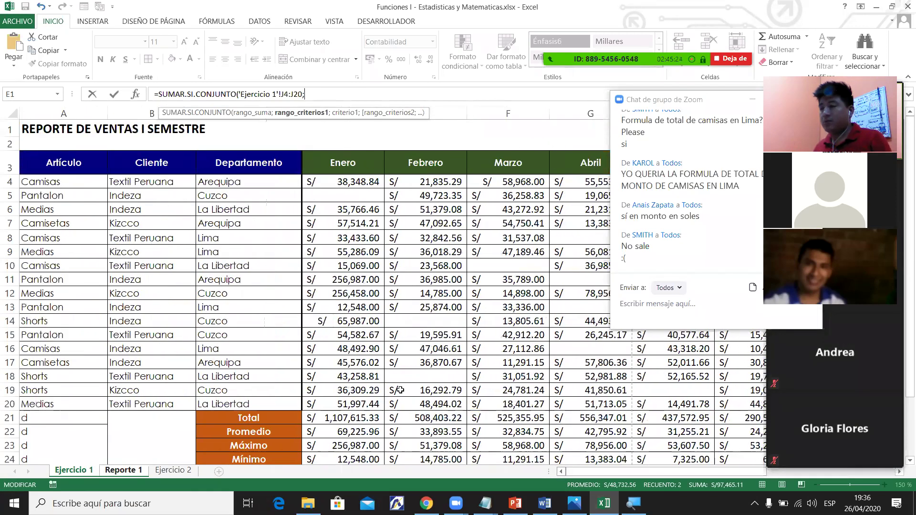
{"action": "left_click_drag", "start_coordinate": [64, 181], "coordinate": [72, 408]}
{"action": "left_click", "coordinate": [395, 96]}
{"action": "type", "text": ";"}
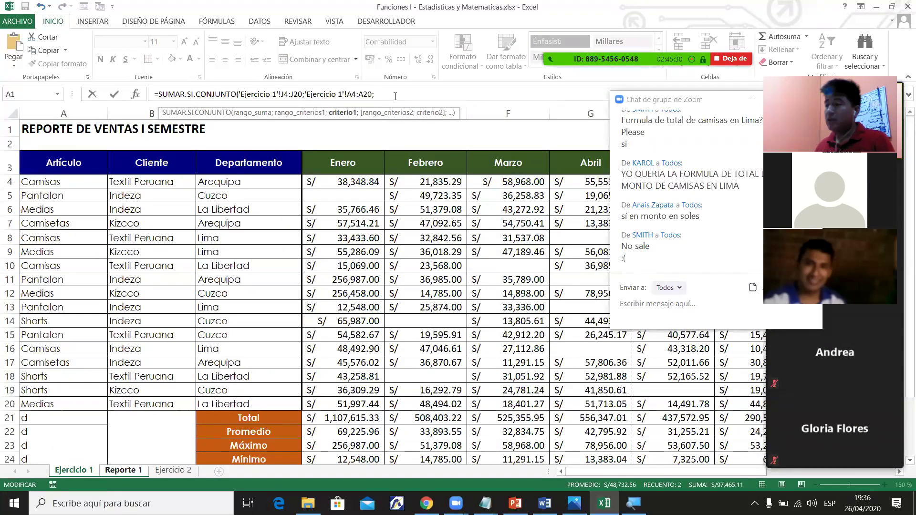
{"action": "left_click", "coordinate": [128, 471]}
{"action": "left_click", "coordinate": [510, 250]}
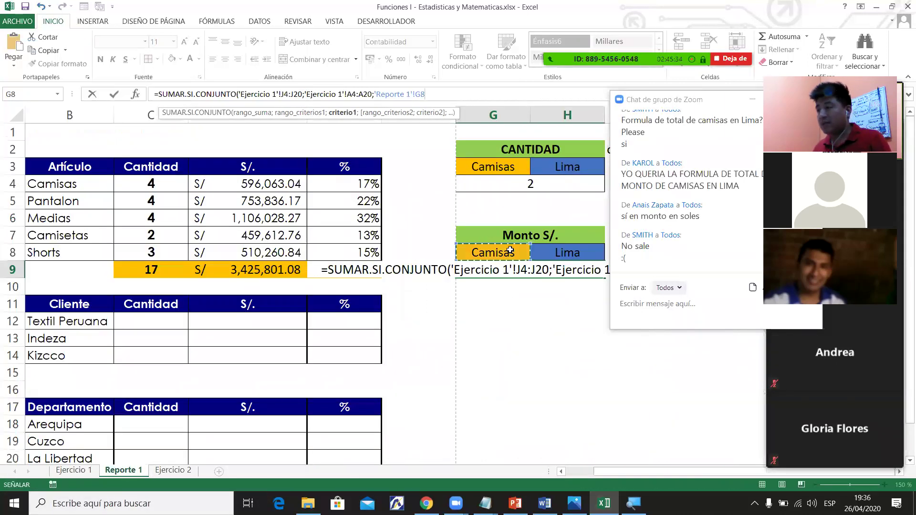
{"action": "left_click", "coordinate": [436, 94]}
{"action": "type", "text": ";"}
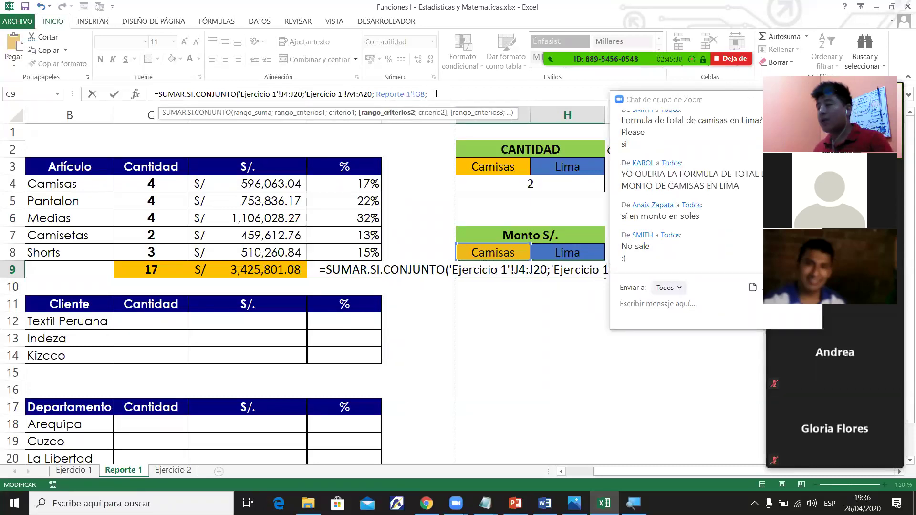
Add 'Ejercicio 1'!C4:C20 with H8 (Lima) as the second criterion and commit the formula.
{"action": "left_click", "coordinate": [73, 472]}
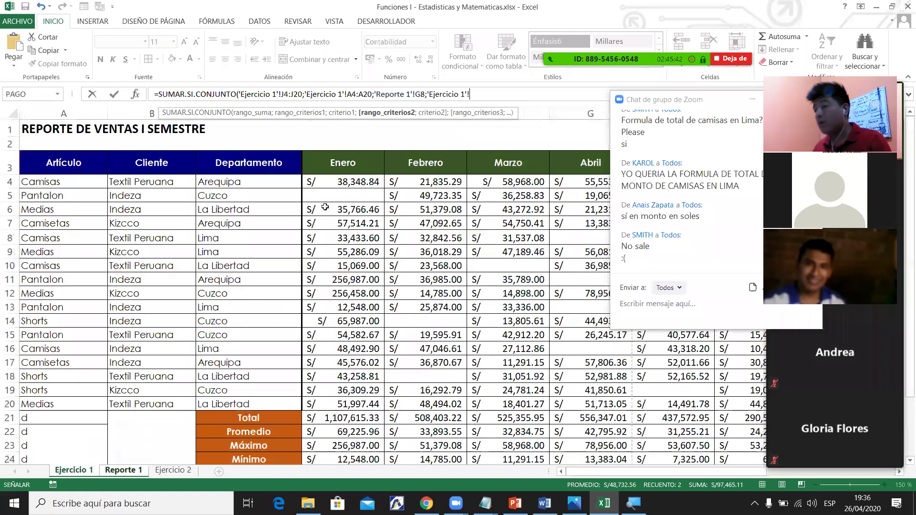
{"action": "left_click", "coordinate": [261, 181]}
{"action": "left_click", "coordinate": [260, 404], "text": "shift"}
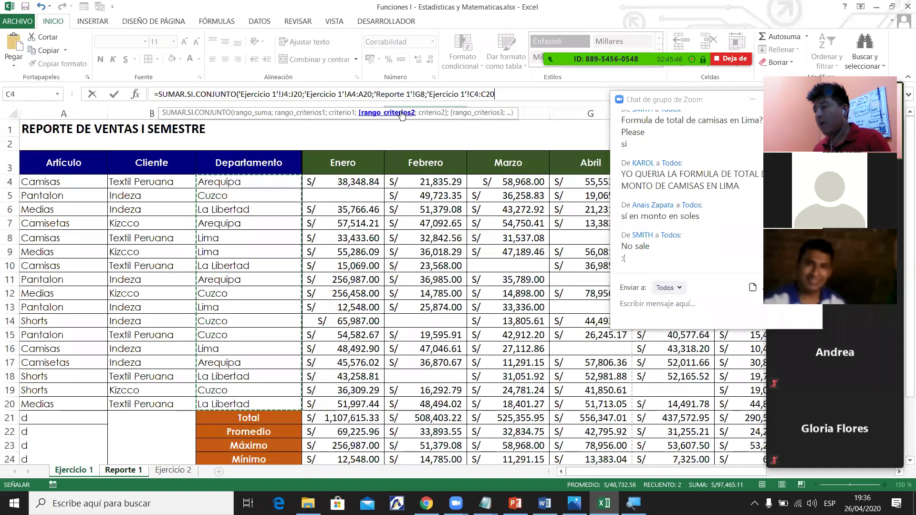
{"action": "left_click", "coordinate": [505, 95]}
{"action": "type", "text": ";"}
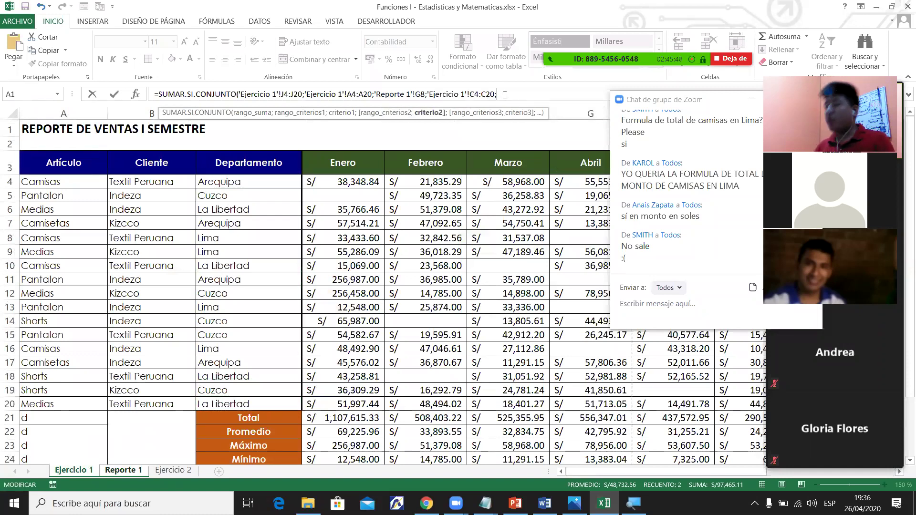
{"action": "left_click", "coordinate": [123, 471]}
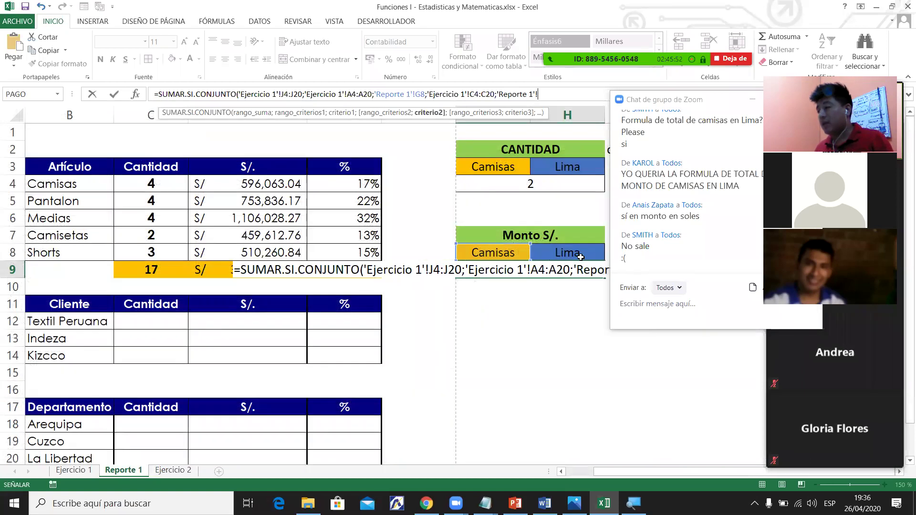
{"action": "left_click", "coordinate": [581, 253]}
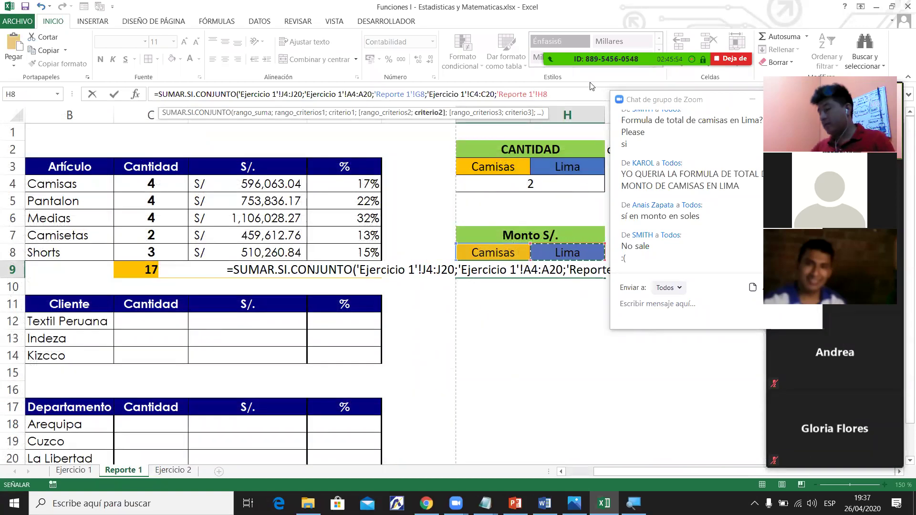
{"action": "type", "text": ")"}
{"action": "key", "text": "Return"}
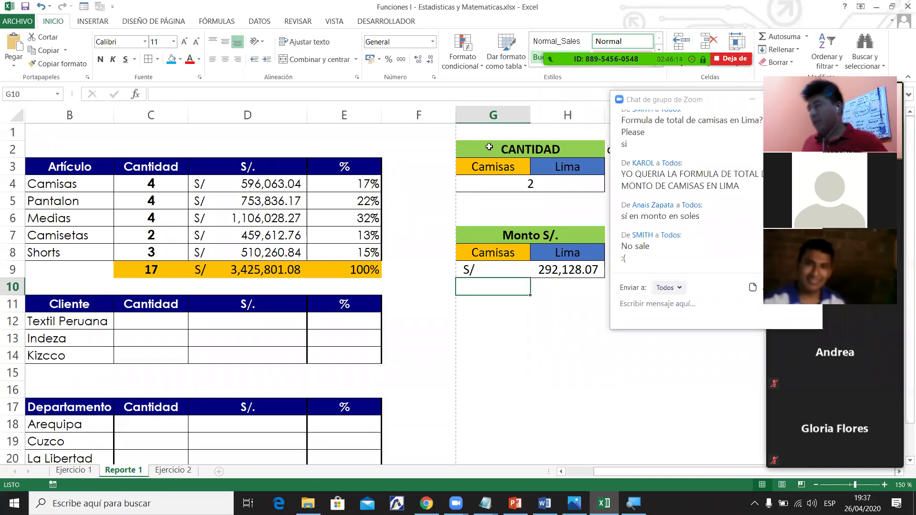
Send the instructor's phone number to everyone in the meeting chat.
{"action": "left_click", "coordinate": [658, 304]}
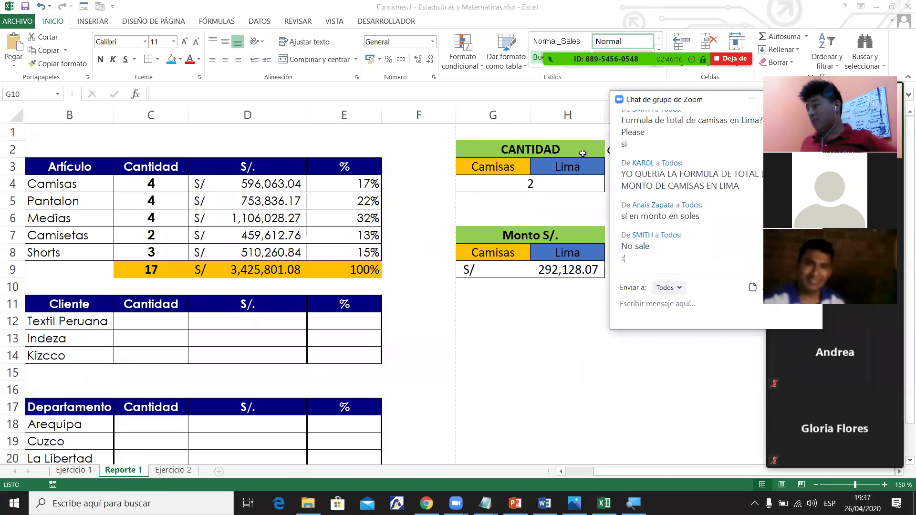
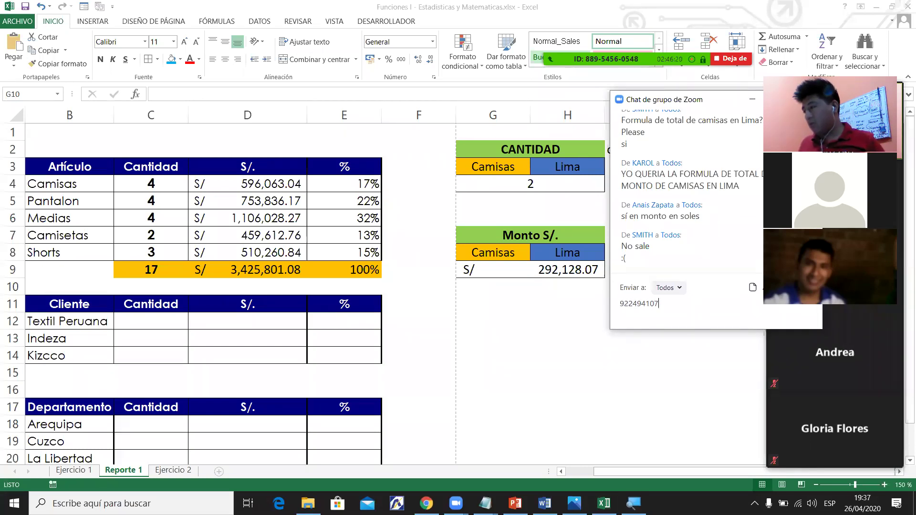
{"action": "key", "text": "Return"}
Send the instructor's e-mail address as a second chat message.
{"action": "type", "text": "cgo"}
{"action": "key", "text": "BackSpace"}
{"action": "key", "text": "BackSpace"}
{"action": "key", "text": "BackSpace"}
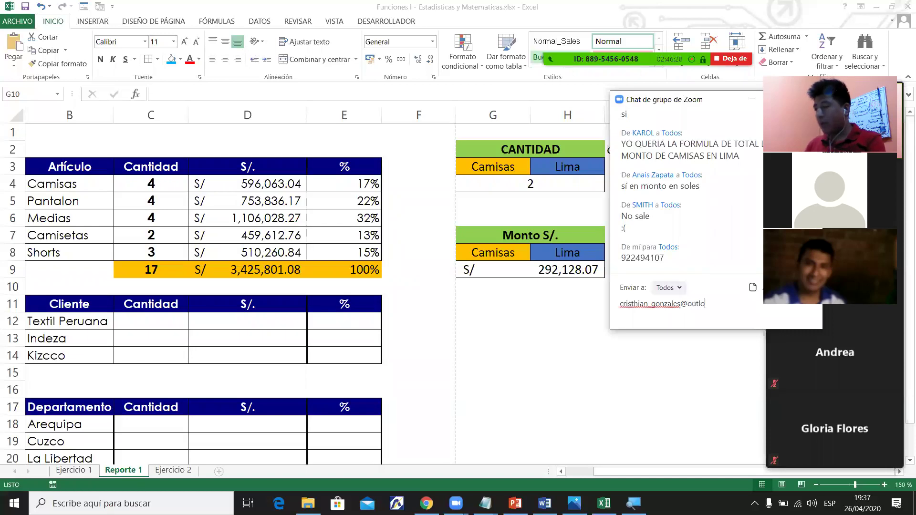
{"action": "key", "text": "Return"}
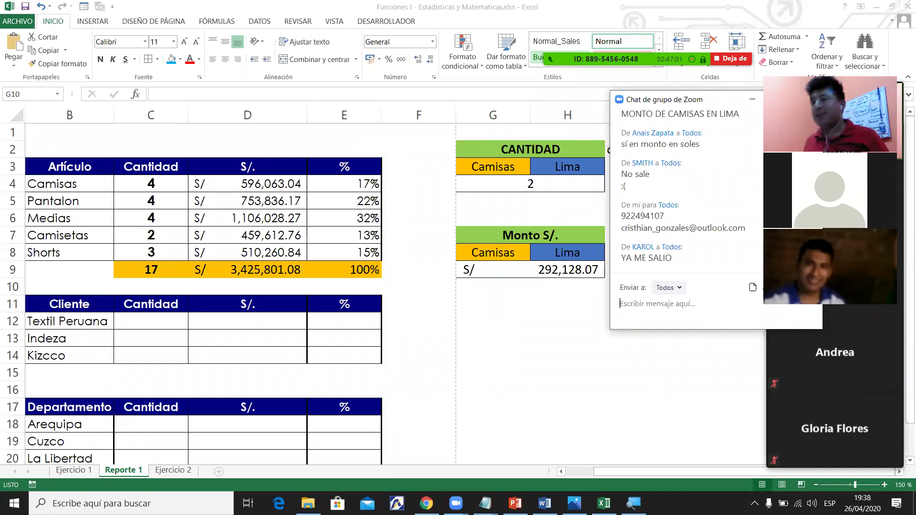
{"action": "left_click", "coordinate": [493, 287]}
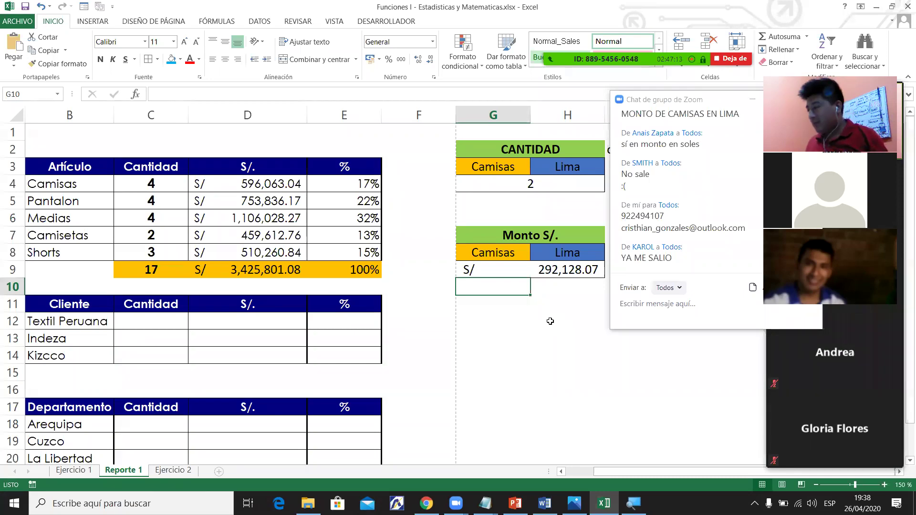
Flip through the Ejercicio 2, Reporte 1 and Ejercicio 1 sheets and scroll the tab bar right.
{"action": "scroll", "coordinate": [550, 321], "scroll_direction": "down", "scroll_amount": 1}
{"action": "scroll", "coordinate": [550, 321], "scroll_direction": "up", "scroll_amount": 1}
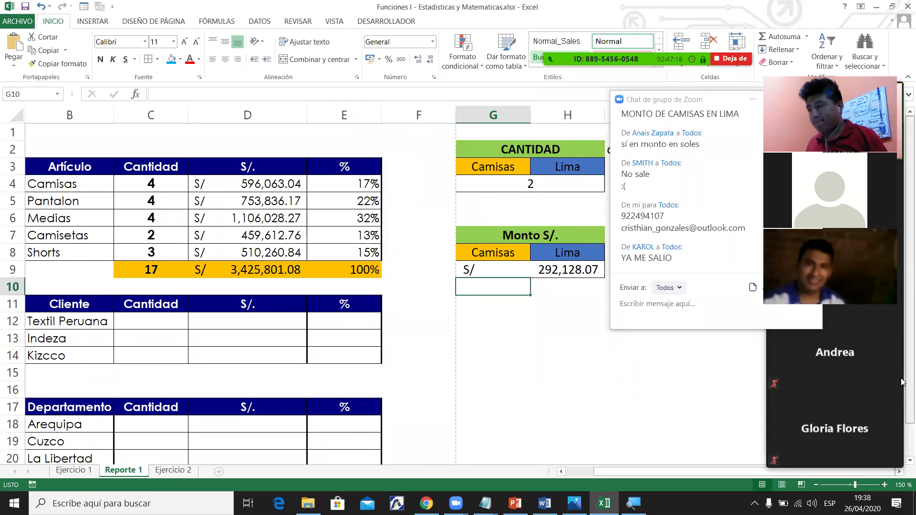
{"action": "left_click", "coordinate": [176, 472]}
{"action": "left_click", "coordinate": [124, 471]}
{"action": "left_click", "coordinate": [74, 471]}
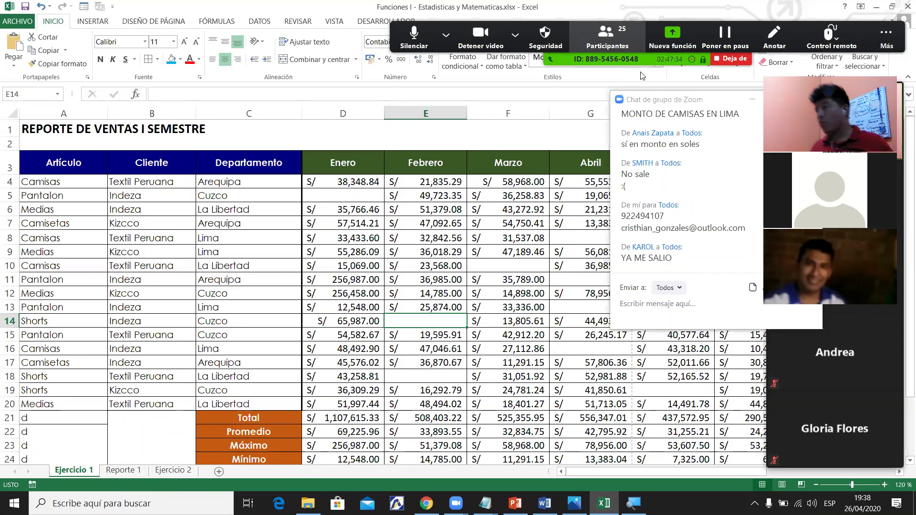
{"action": "left_click_drag", "start_coordinate": [739, 472], "coordinate": [776, 471]}
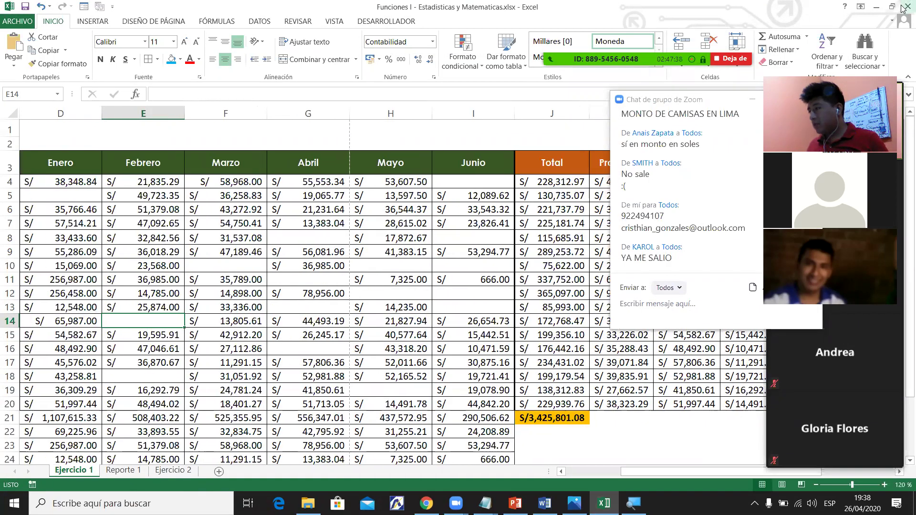
Minimize Excel and Notepad and bring up slide 3 of the PowerPoint presentation.
{"action": "left_click", "coordinate": [903, 8]}
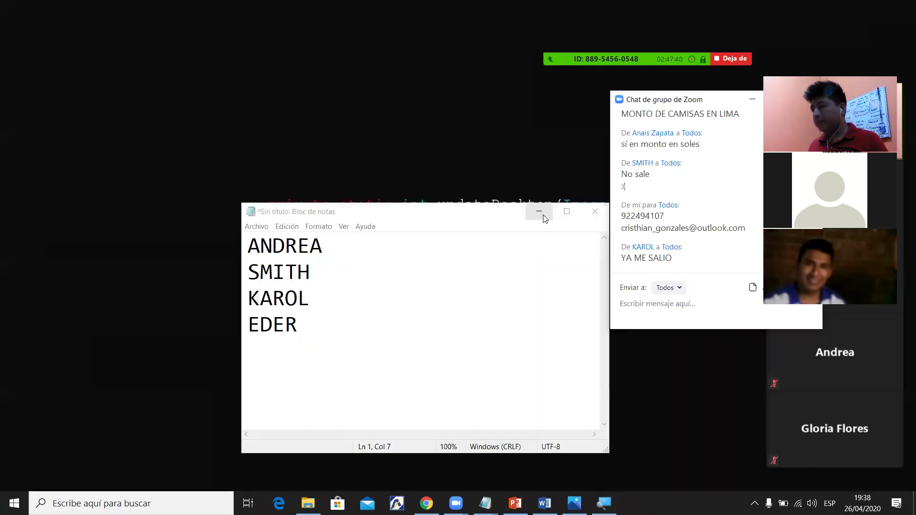
{"action": "left_click", "coordinate": [542, 210]}
{"action": "left_click", "coordinate": [515, 503]}
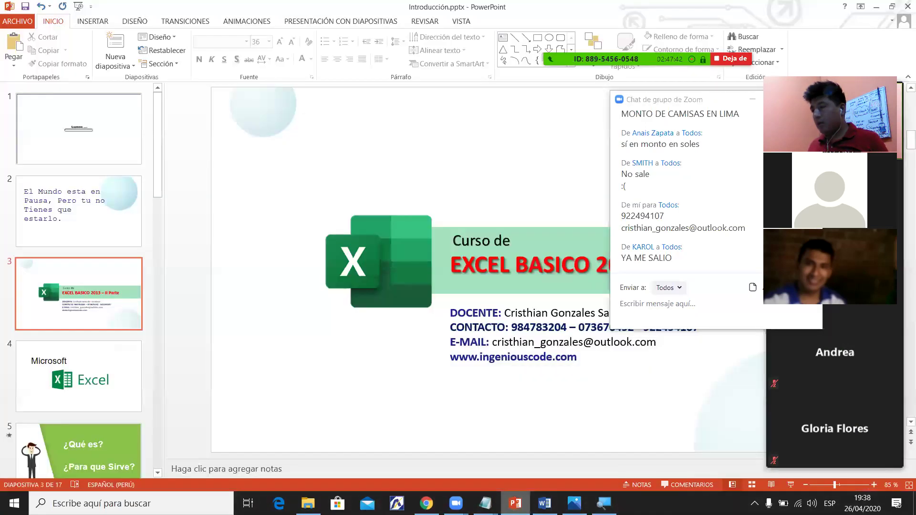
{"action": "left_click", "coordinate": [516, 503]}
{"action": "left_click", "coordinate": [515, 504]}
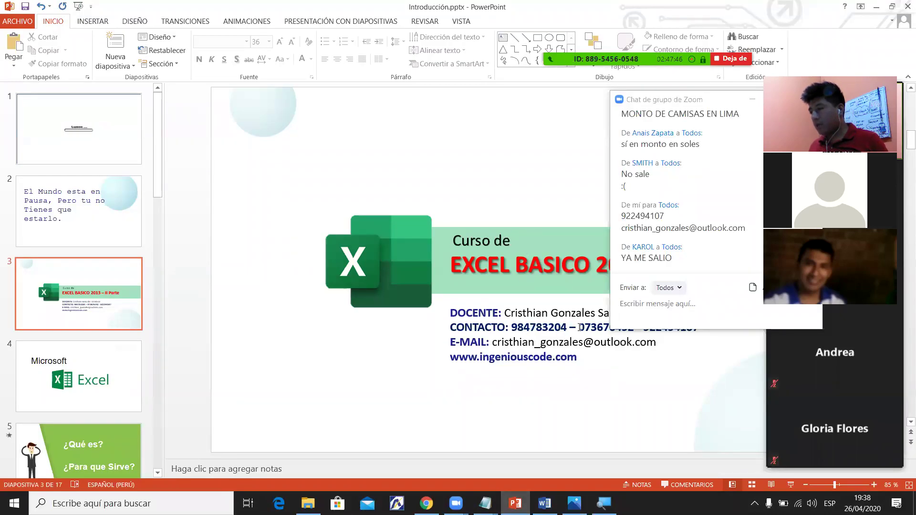
Copy the course web address from slide 3 and send it to everyone in the chat.
{"action": "left_click", "coordinate": [454, 357]}
{"action": "left_click_drag", "start_coordinate": [450, 356], "coordinate": [578, 358]}
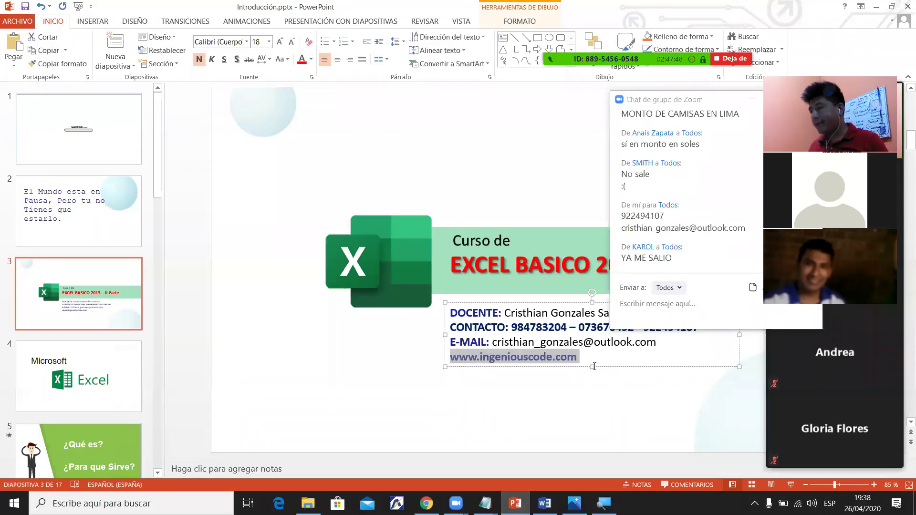
{"action": "key", "text": "ctrl+c"}
{"action": "key", "text": "alt+Tab"}
{"action": "key", "text": "ctrl+v"}
{"action": "key", "text": "Return"}
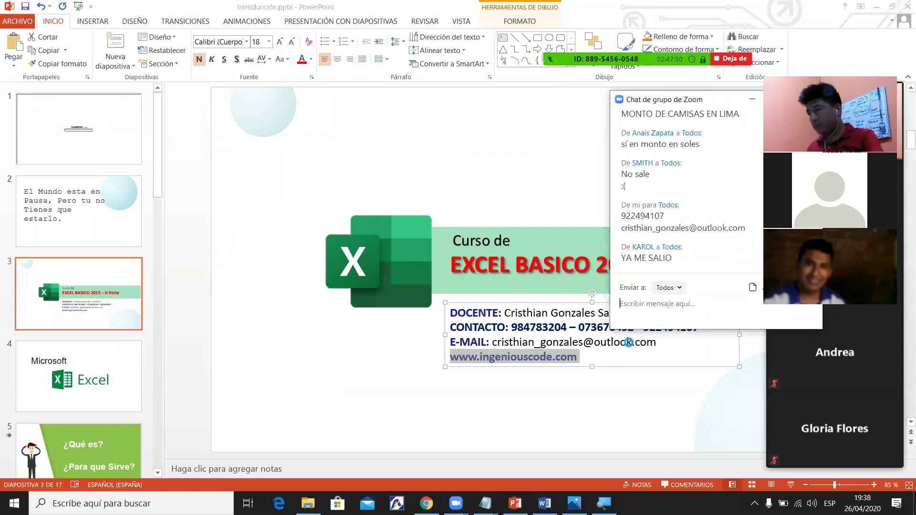
Copy the contact phone numbers from the slide and send them to everyone in the chat.
{"action": "left_click_drag", "start_coordinate": [512, 328], "coordinate": [602, 325]}
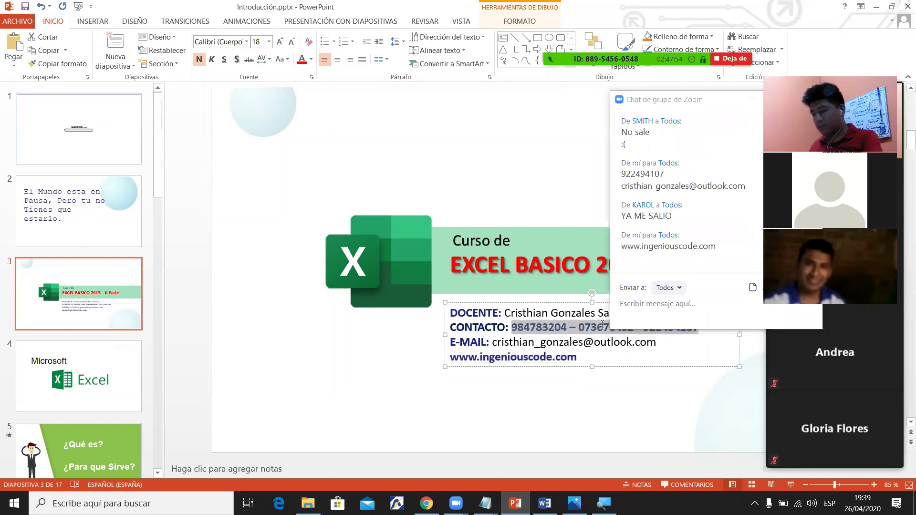
{"action": "key", "text": "ctrl+v"}
{"action": "key", "text": "ctrl+z"}
{"action": "key", "text": "ctrl+c"}
{"action": "key", "text": "alt+Tab"}
{"action": "key", "text": "ctrl+v"}
{"action": "key", "text": "Return"}
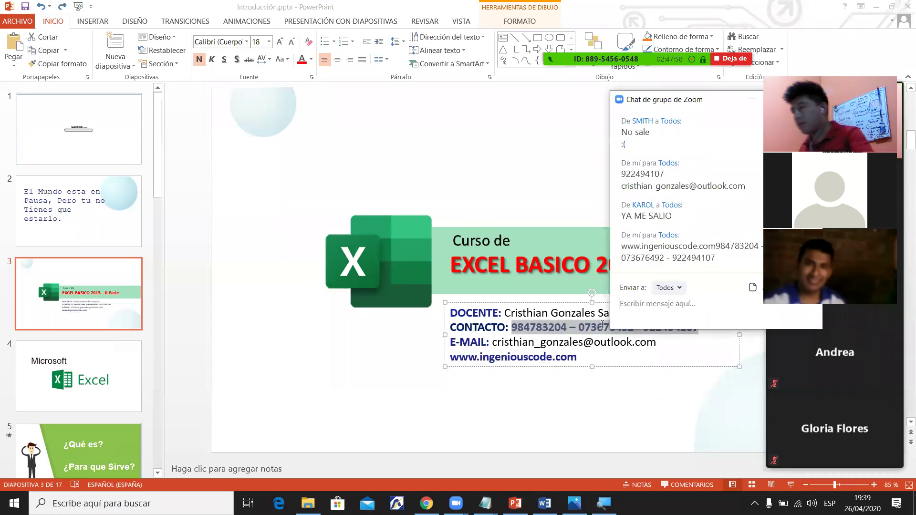
Open and close the meeting participants list, then show the desktop.
{"action": "mouse_move", "coordinate": [604, 78]}
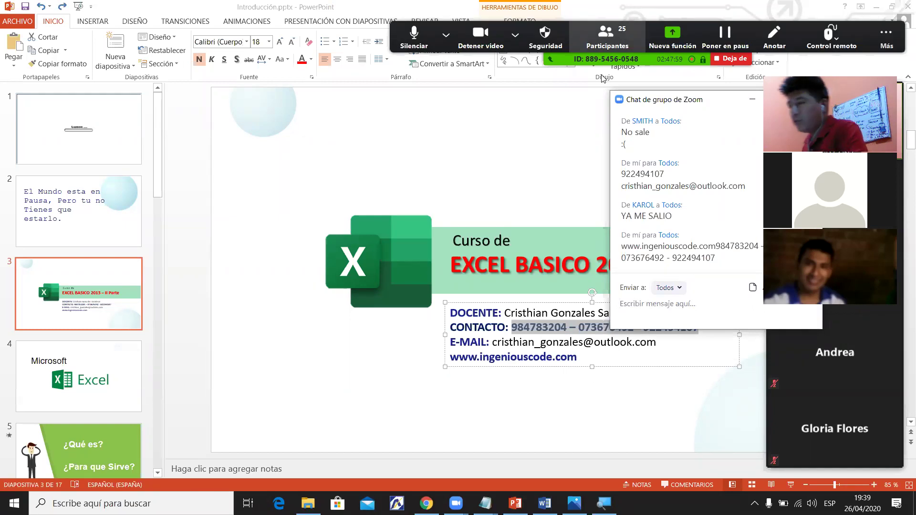
{"action": "key", "text": "alt+u"}
{"action": "key", "text": "BackSpace"}
{"action": "key", "text": "BackSpace"}
{"action": "key", "text": "BackSpace"}
{"action": "key", "text": "alt+u"}
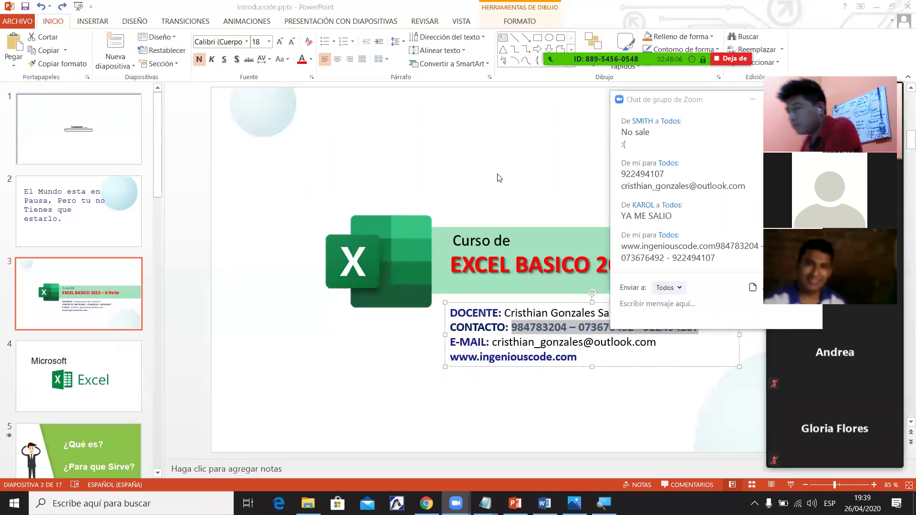
{"action": "key", "text": "super+d"}
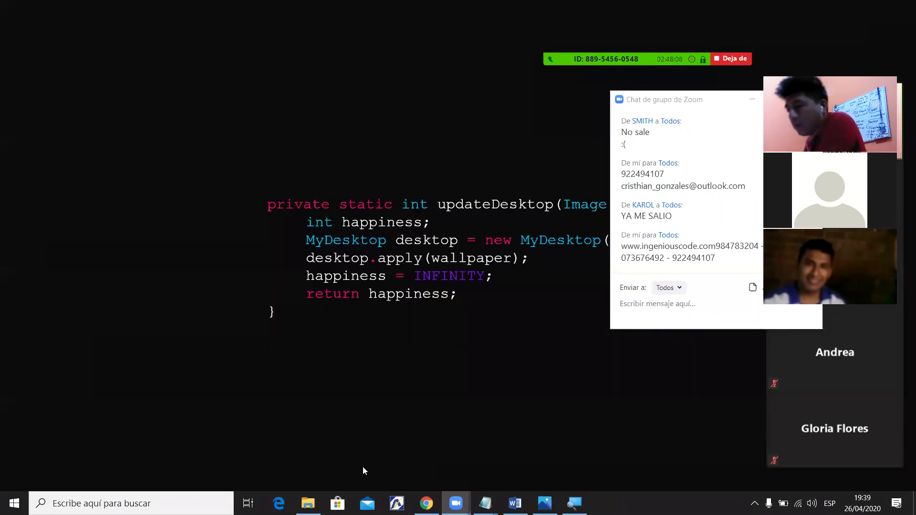
Open Funciones de Busqueda y Referencia.xlsx from the Ejercicios Practicos folder.
{"action": "left_click", "coordinate": [308, 503]}
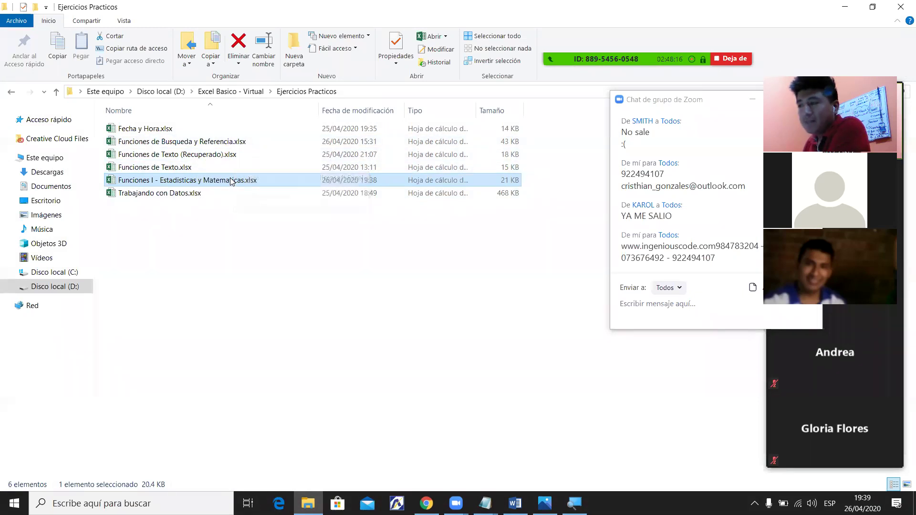
{"action": "double_click", "coordinate": [228, 143]}
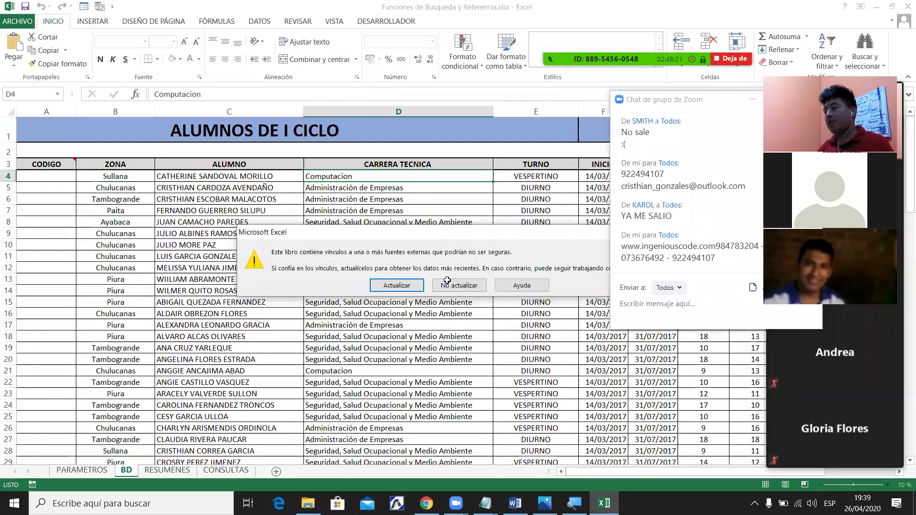
Choose No actualizar on the external-links warning and close the workbook.
{"action": "left_click", "coordinate": [448, 286]}
{"action": "left_click", "coordinate": [449, 290]}
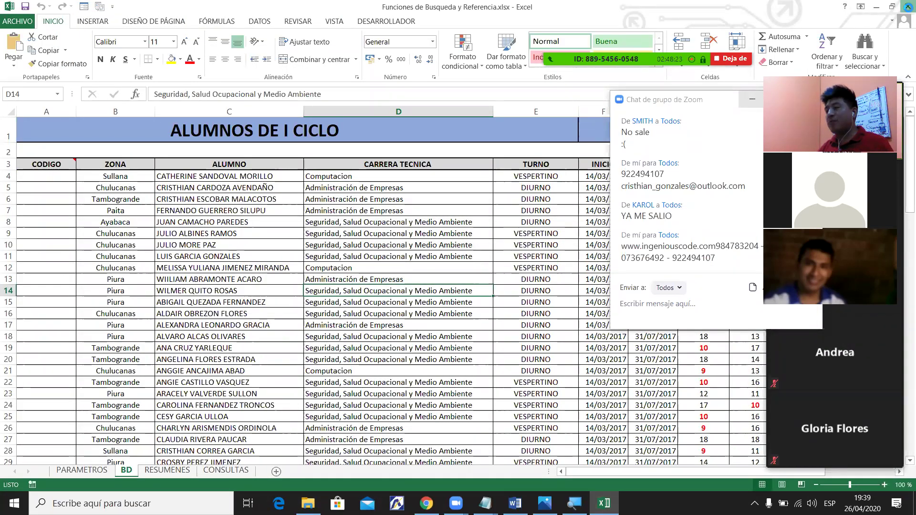
{"action": "left_click", "coordinate": [903, 4]}
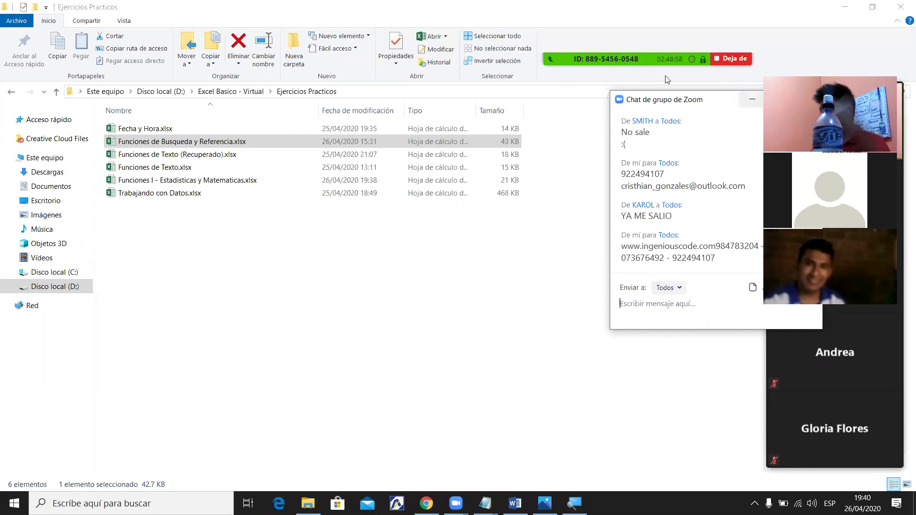
Reopen the Zoom group chat, then open Funciones de Busqueda y Referencia.xlsx again.
{"action": "left_click", "coordinate": [752, 100]}
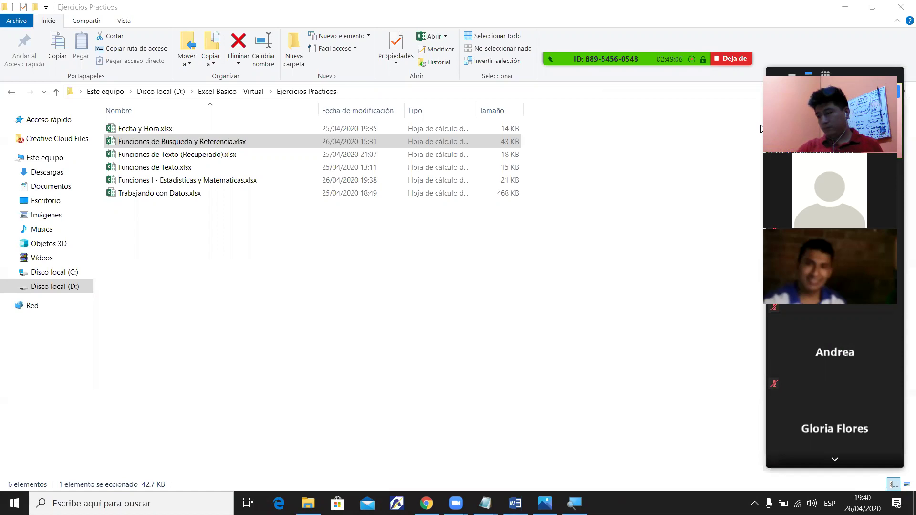
{"action": "key", "text": "XF86MonBrightnessUp"}
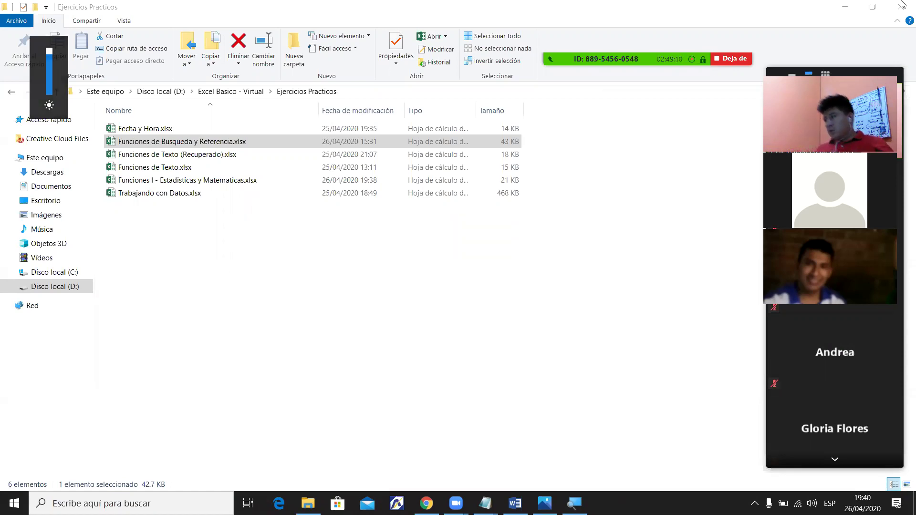
{"action": "mouse_move", "coordinate": [696, 15]}
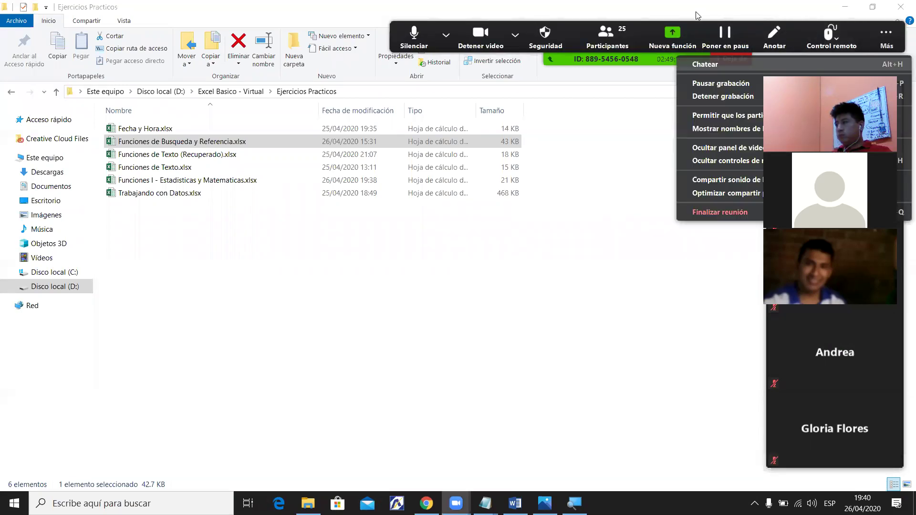
{"action": "key", "text": "alt+h"}
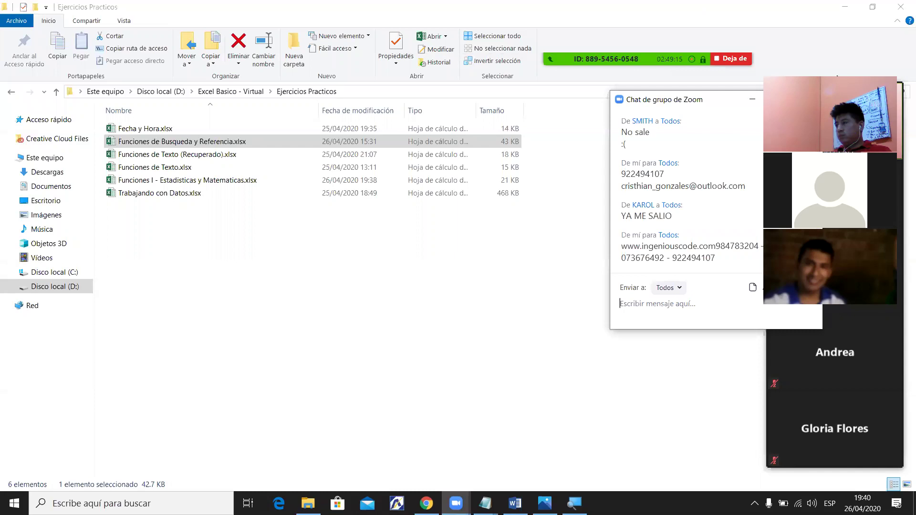
{"action": "left_click", "coordinate": [261, 145]}
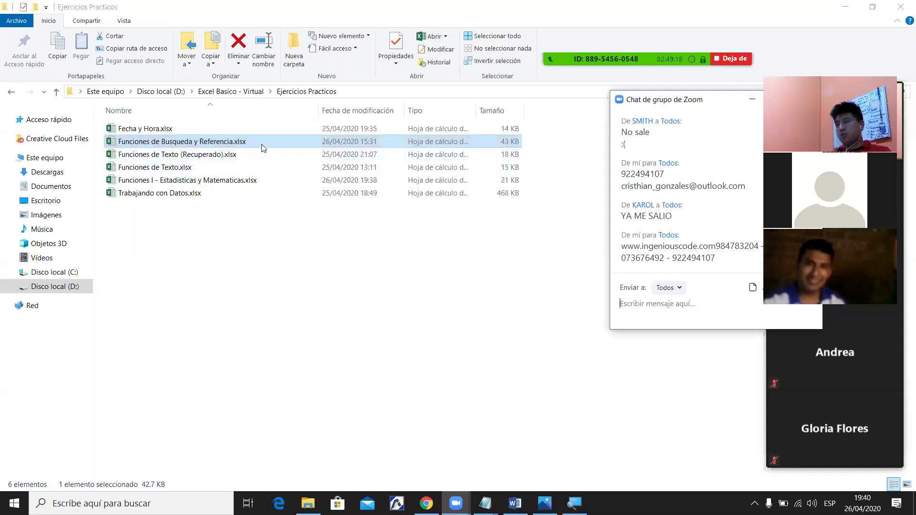
{"action": "double_click", "coordinate": [263, 143]}
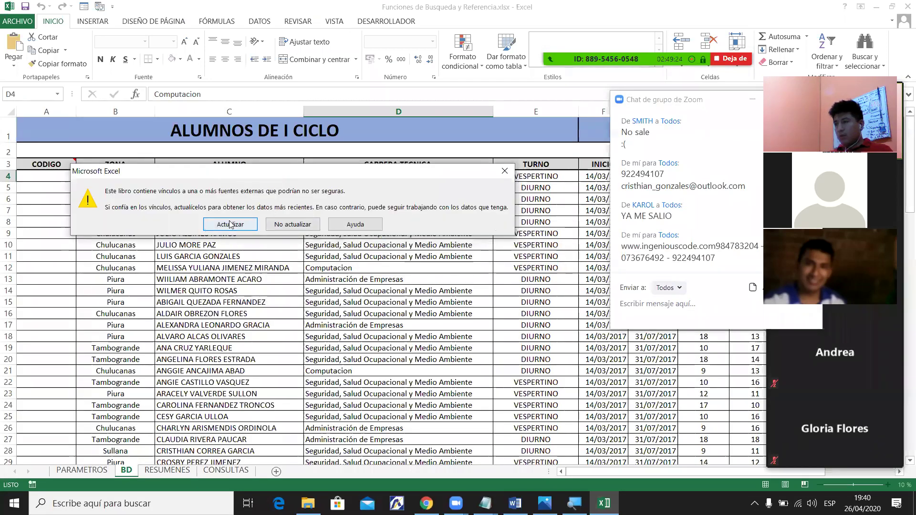
Dismiss the external-links warning and select cells D16 and C12 on the BD sheet.
{"action": "left_click", "coordinate": [505, 171]}
{"action": "left_click", "coordinate": [348, 314]}
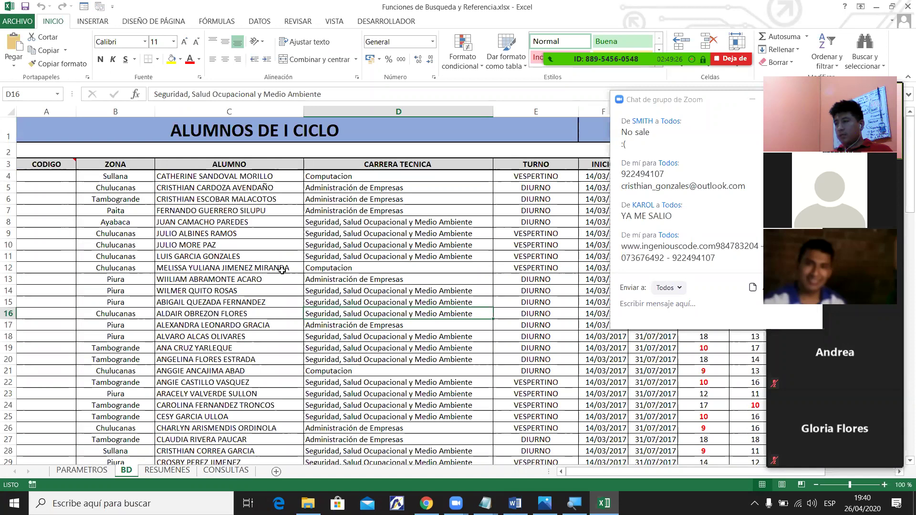
{"action": "left_click", "coordinate": [281, 267]}
{"action": "left_click_drag", "start_coordinate": [666, 473], "coordinate": [623, 472]}
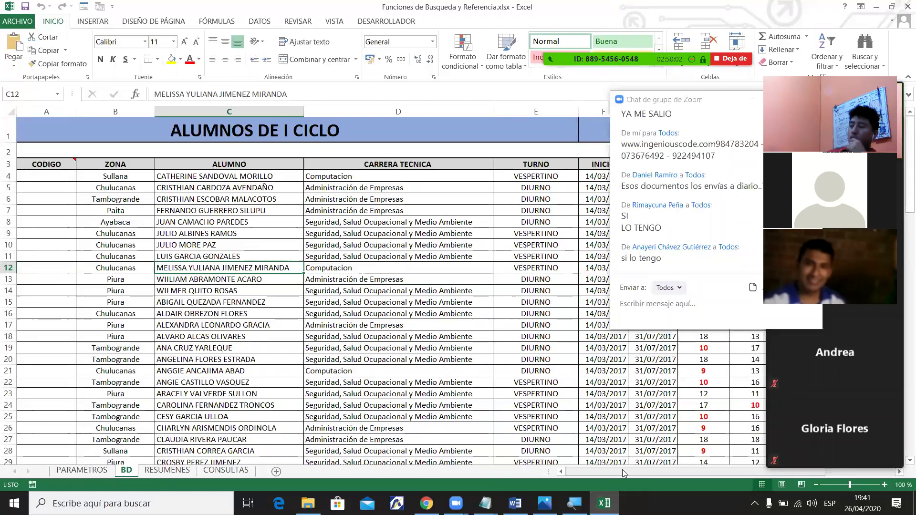
Close Excel, then start sending a file from the computer in Zoom, opening drive D:.
{"action": "left_click", "coordinate": [901, 6]}
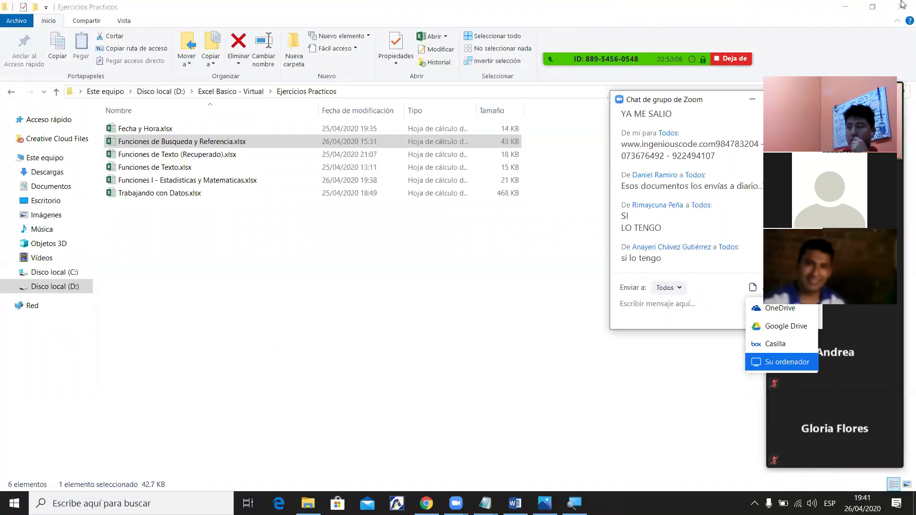
{"action": "left_click", "coordinate": [752, 287]}
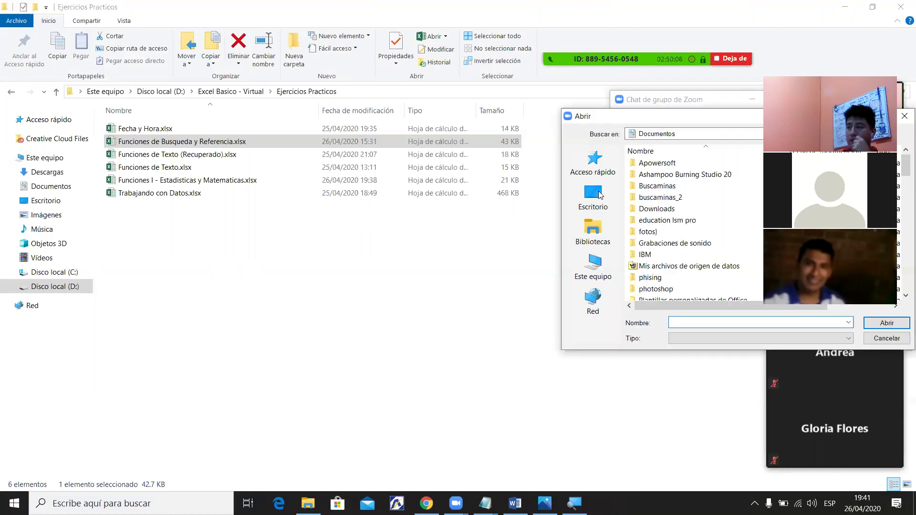
{"action": "left_click", "coordinate": [604, 274]}
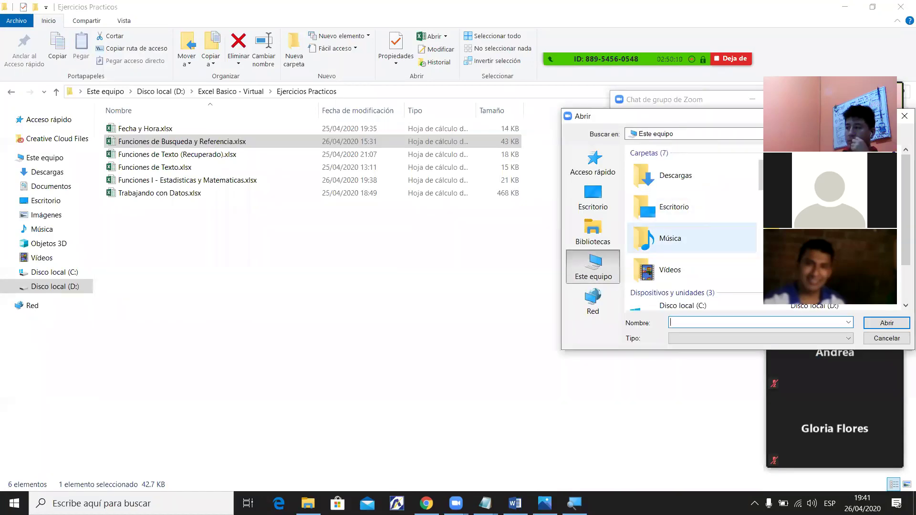
{"action": "left_click_drag", "start_coordinate": [733, 117], "coordinate": [624, 107]}
{"action": "scroll", "coordinate": [668, 215], "scroll_direction": "down", "scroll_amount": 3}
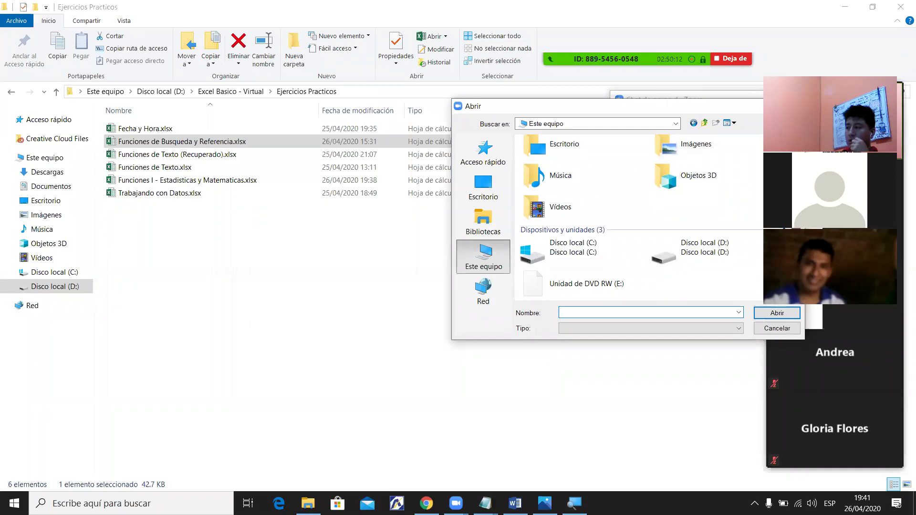
{"action": "double_click", "coordinate": [687, 250]}
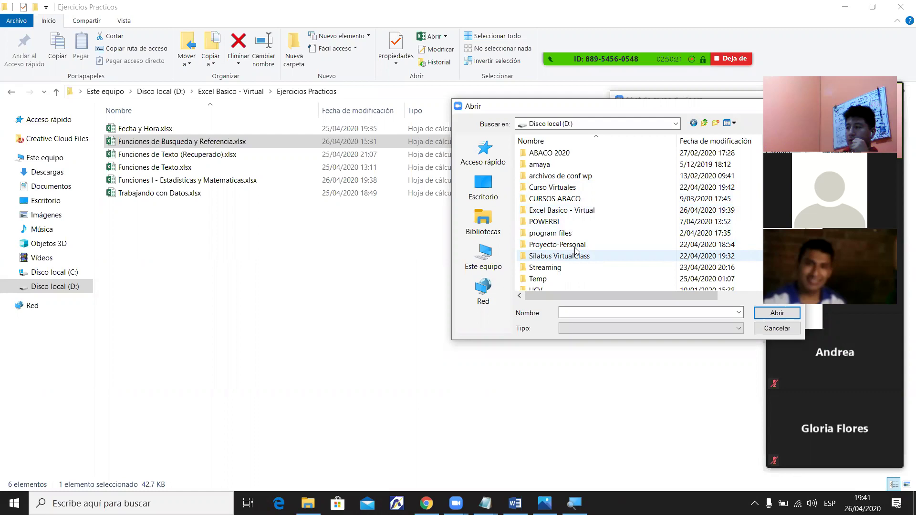
Browse to Excel Basico - Virtual\Ejercicios Practicos, send the workbook, and reopen it.
{"action": "scroll", "coordinate": [576, 250], "scroll_direction": "down", "scroll_amount": 2}
{"action": "scroll", "coordinate": [576, 251], "scroll_direction": "up", "scroll_amount": 1}
{"action": "scroll", "coordinate": [582, 201], "scroll_direction": "up", "scroll_amount": 1}
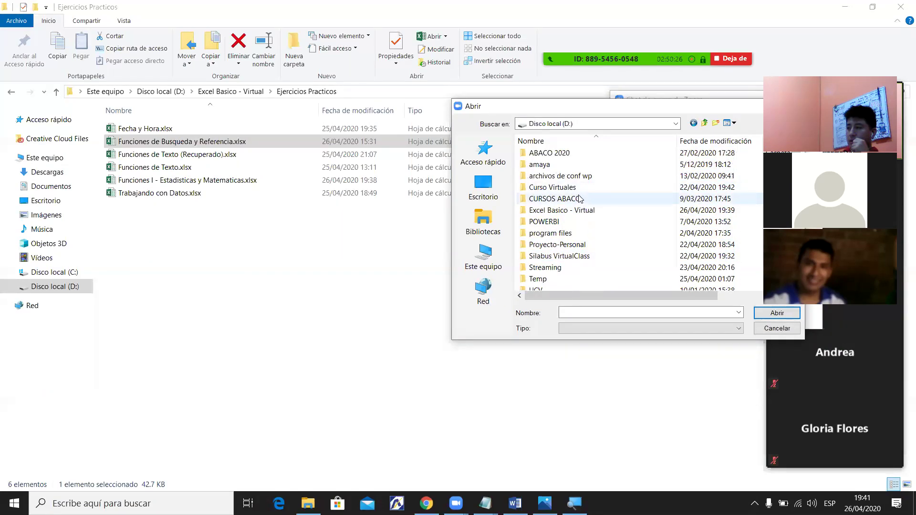
{"action": "double_click", "coordinate": [583, 210]}
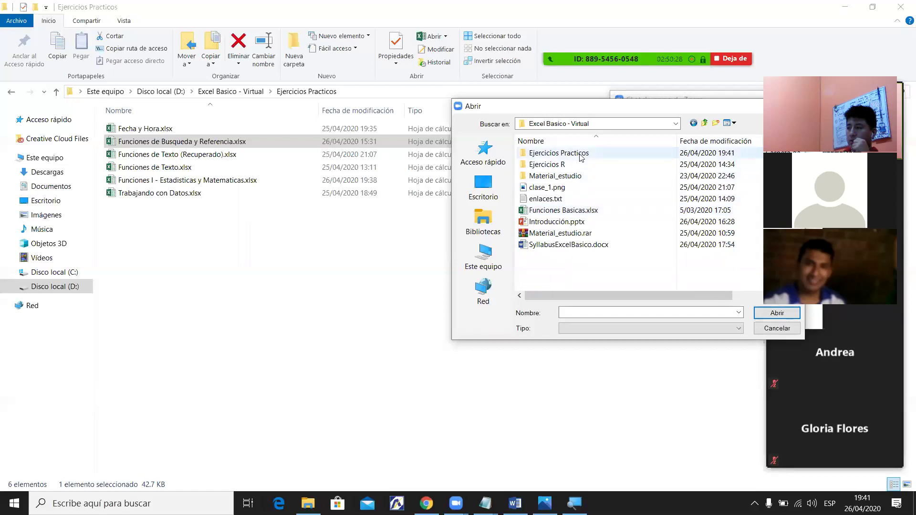
{"action": "double_click", "coordinate": [581, 155]}
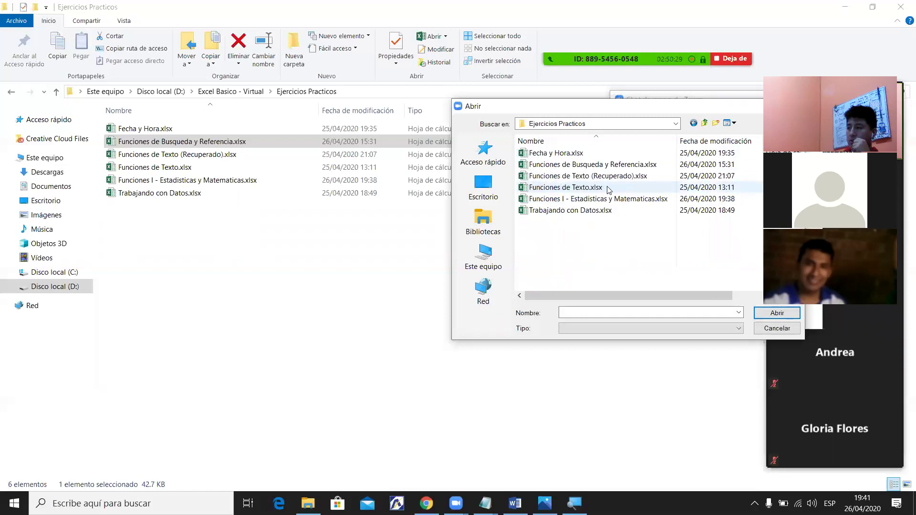
{"action": "double_click", "coordinate": [608, 164]}
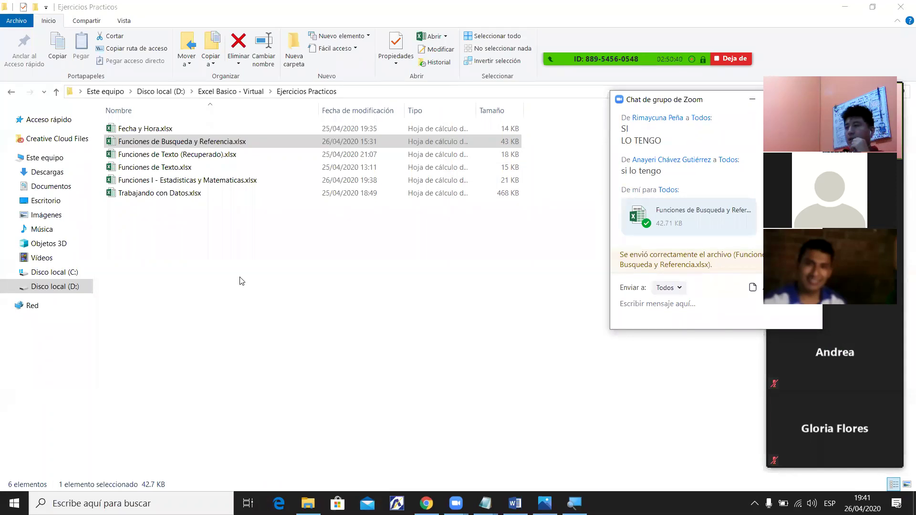
{"action": "double_click", "coordinate": [219, 143]}
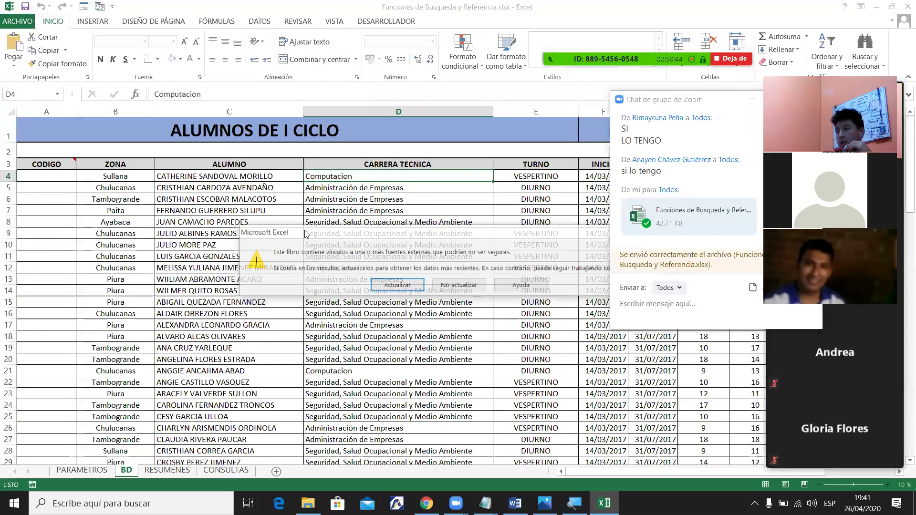
Dismiss the external-links warning and select student names in C23 and C8.
{"action": "left_click", "coordinate": [465, 285]}
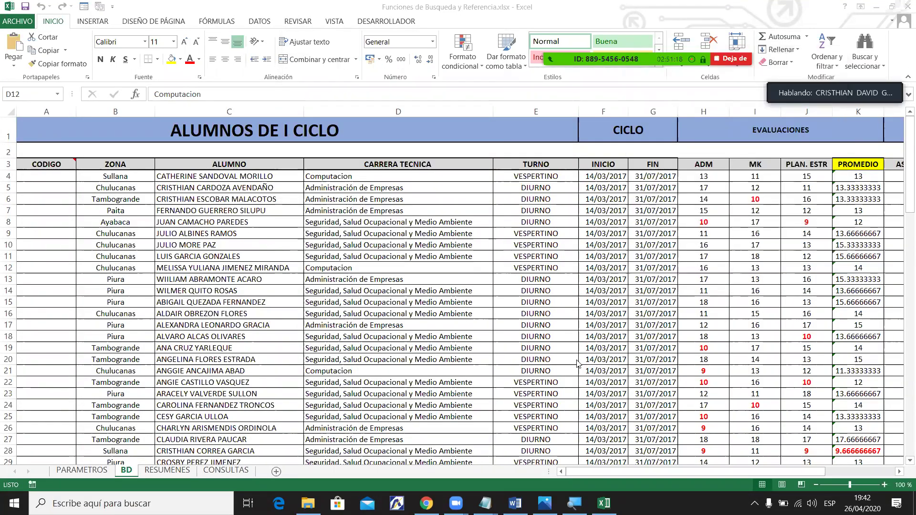
{"action": "left_click", "coordinate": [206, 393]}
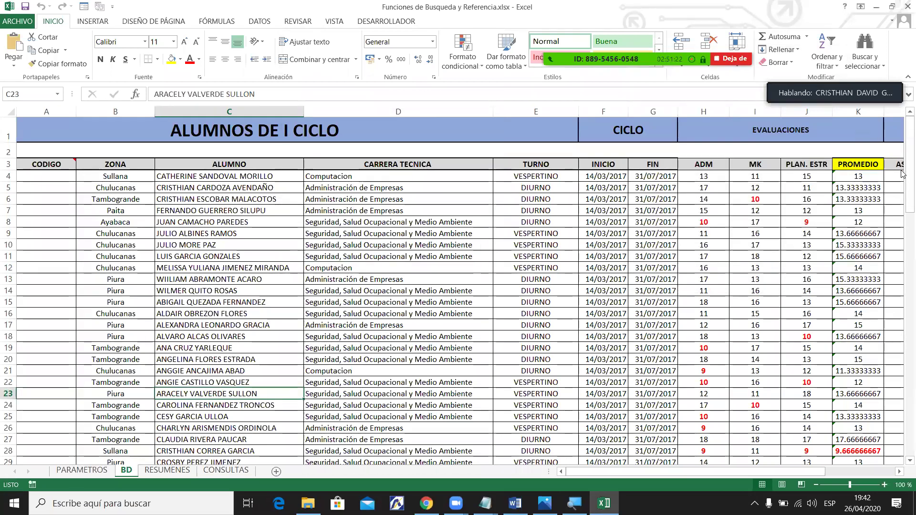
{"action": "left_click_drag", "start_coordinate": [903, 194], "coordinate": [902, 434]}
{"action": "left_click_drag", "start_coordinate": [903, 245], "coordinate": [903, 164]}
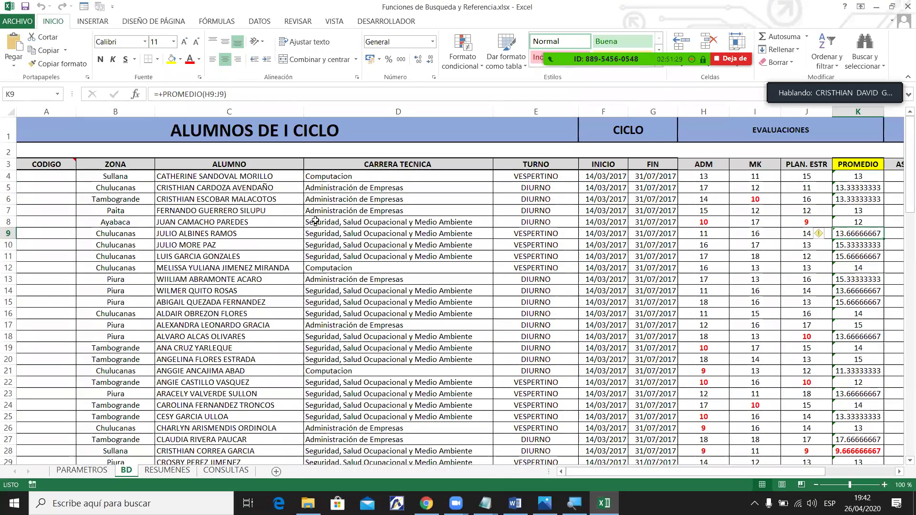
{"action": "left_click", "coordinate": [296, 222]}
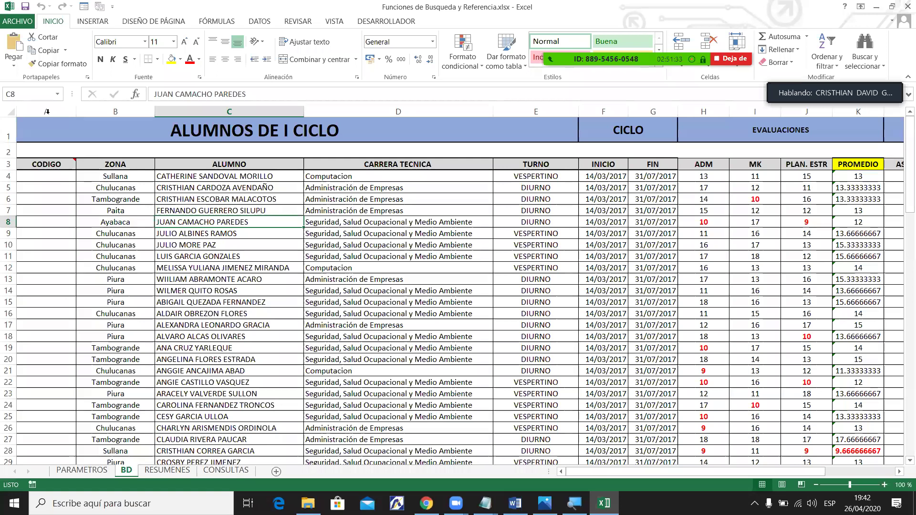
Select columns A, C, D, E, F and G in turn, then toggle the participants list.
{"action": "left_click", "coordinate": [114, 108]}
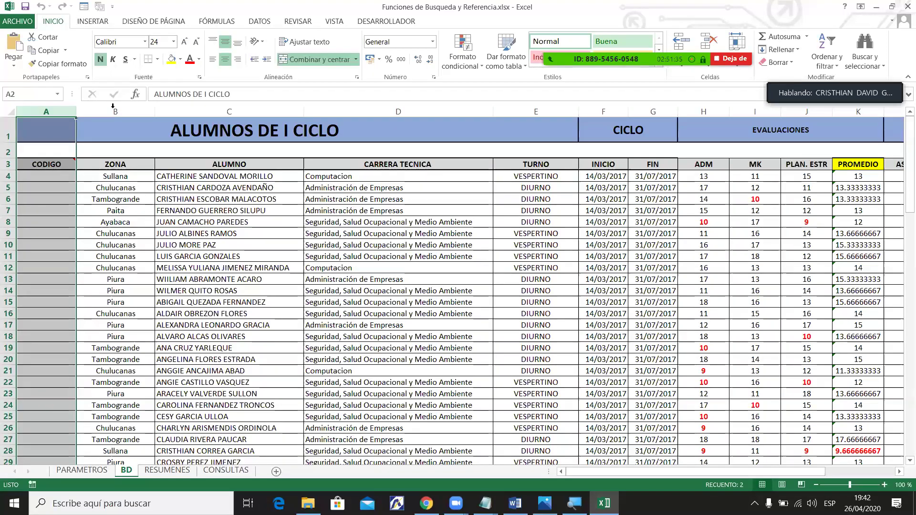
{"action": "left_click", "coordinate": [201, 115]}
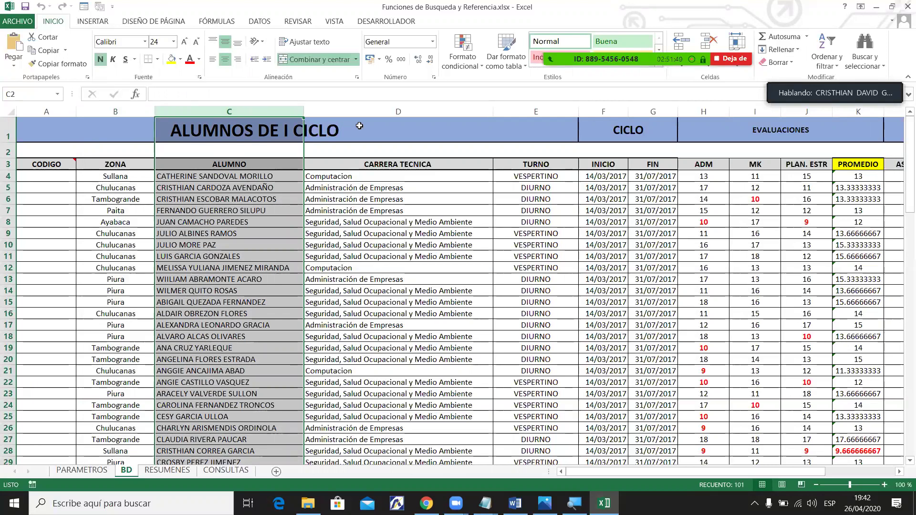
{"action": "left_click", "coordinate": [381, 111]}
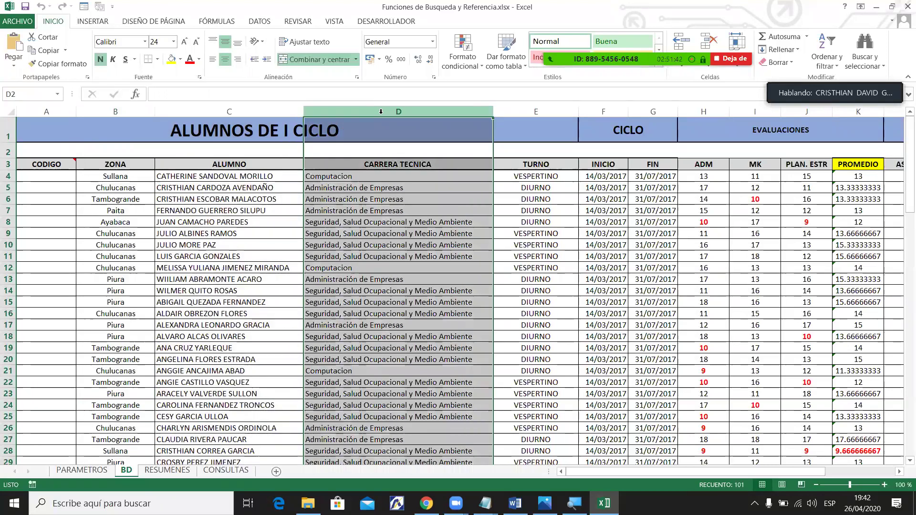
{"action": "left_click", "coordinate": [537, 108]}
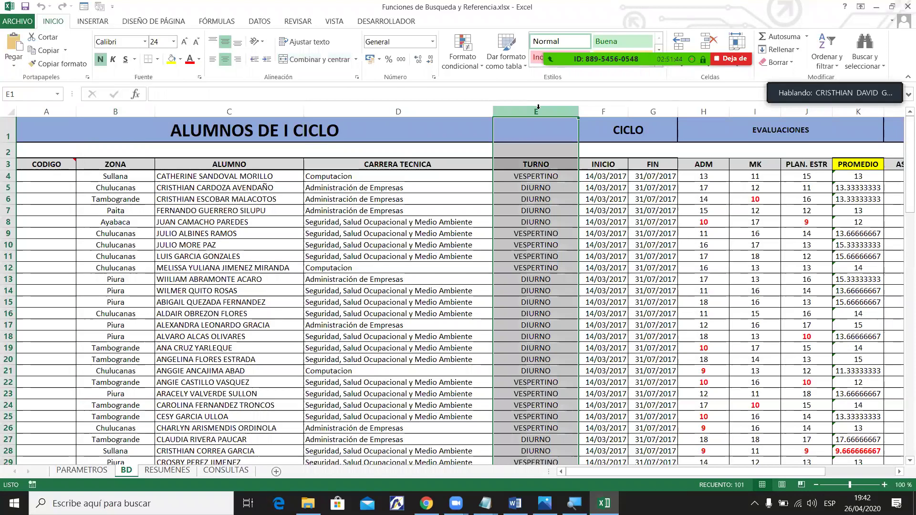
{"action": "left_click", "coordinate": [617, 111]}
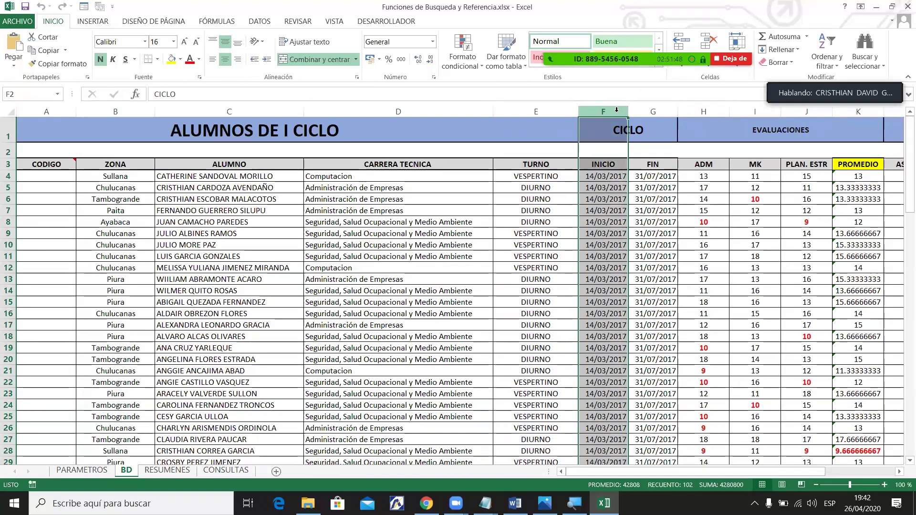
{"action": "left_click", "coordinate": [652, 111]}
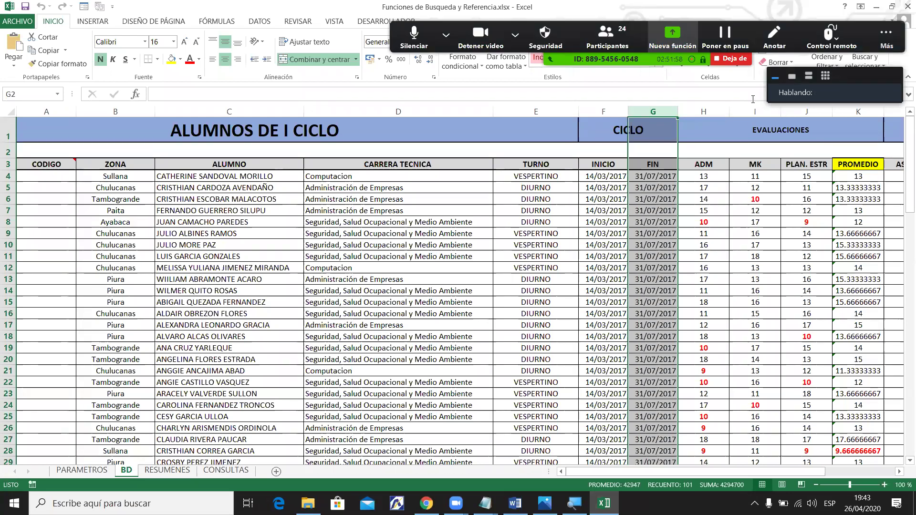
{"action": "key", "text": "alt+u"}
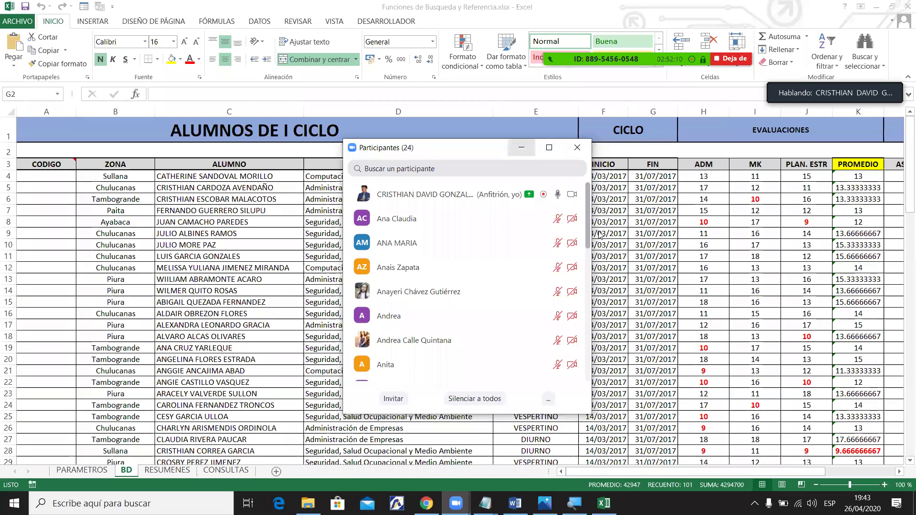
{"action": "left_click", "coordinate": [521, 147]}
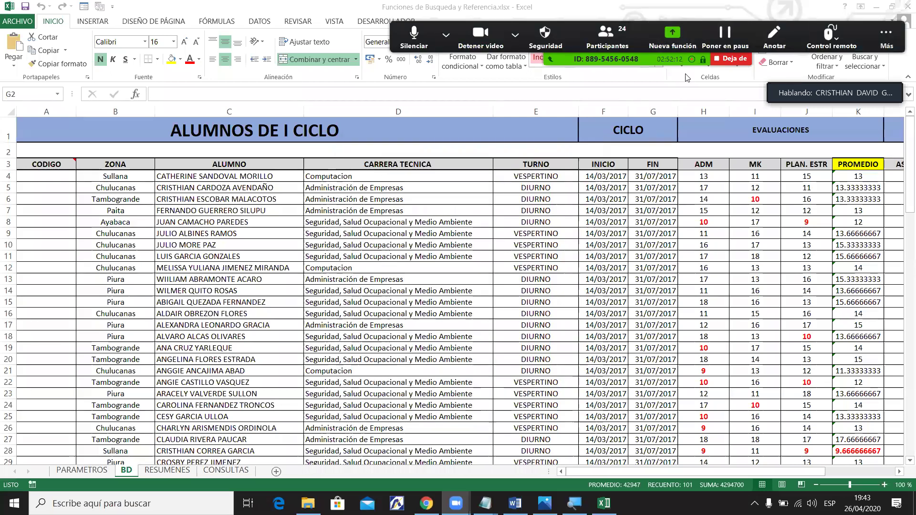
Select headers F3, H3:J3 and K3, then the PROMEDIO values K4:K103.
{"action": "left_click", "coordinate": [606, 162]}
{"action": "left_click_drag", "start_coordinate": [704, 164], "coordinate": [811, 164]}
{"action": "left_click", "coordinate": [850, 163]}
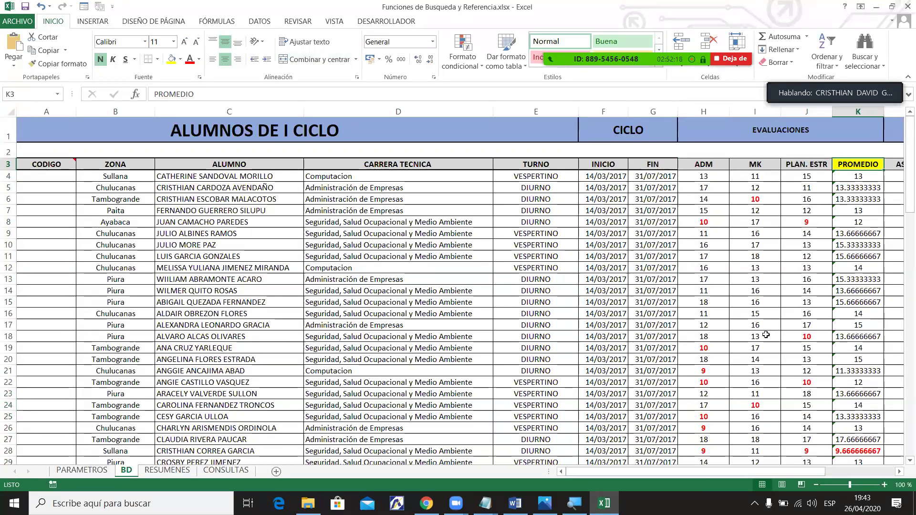
{"action": "left_click_drag", "start_coordinate": [771, 472], "coordinate": [835, 470]}
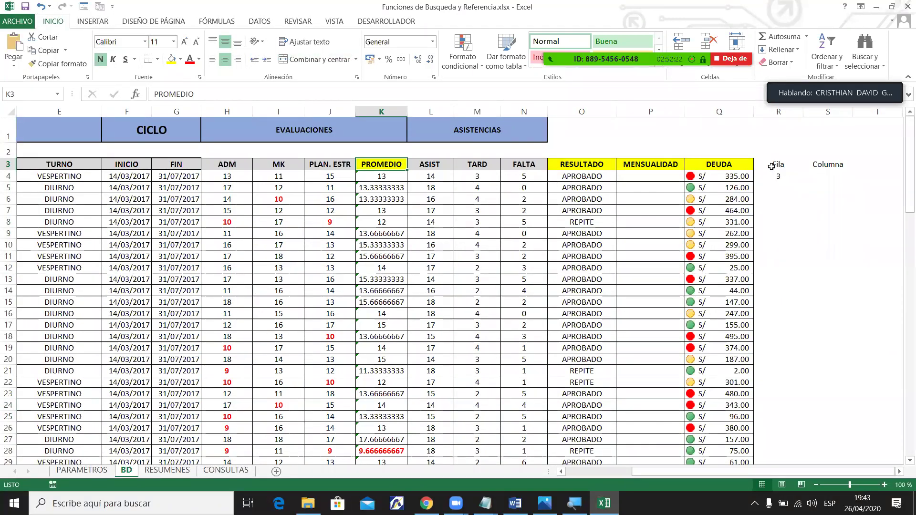
{"action": "left_click_drag", "start_coordinate": [382, 176], "coordinate": [389, 440]}
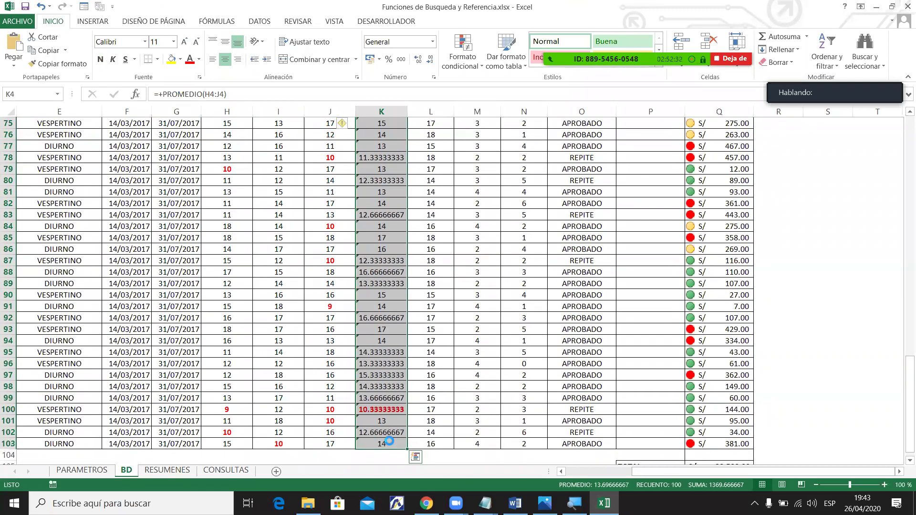
Clear the PROMEDIO averages in K4:K103 and delete helper columns R and S.
{"action": "key", "text": "Delete"}
{"action": "scroll", "coordinate": [389, 441], "scroll_direction": "up", "scroll_amount": 20}
{"action": "left_click_drag", "start_coordinate": [773, 111], "coordinate": [811, 111]}
{"action": "right_click", "coordinate": [811, 111]}
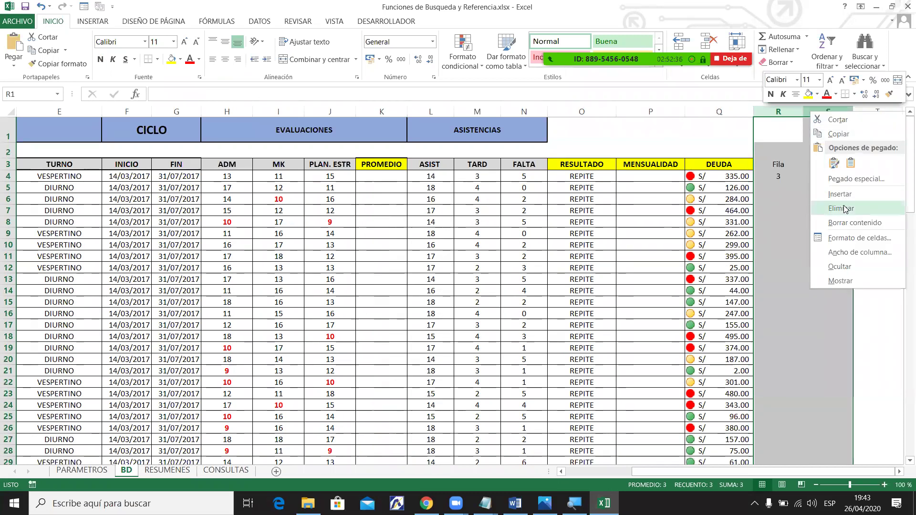
{"action": "left_click", "coordinate": [843, 209]}
Clear the RESULTADO values in column O from O4 down.
{"action": "left_click", "coordinate": [581, 184]}
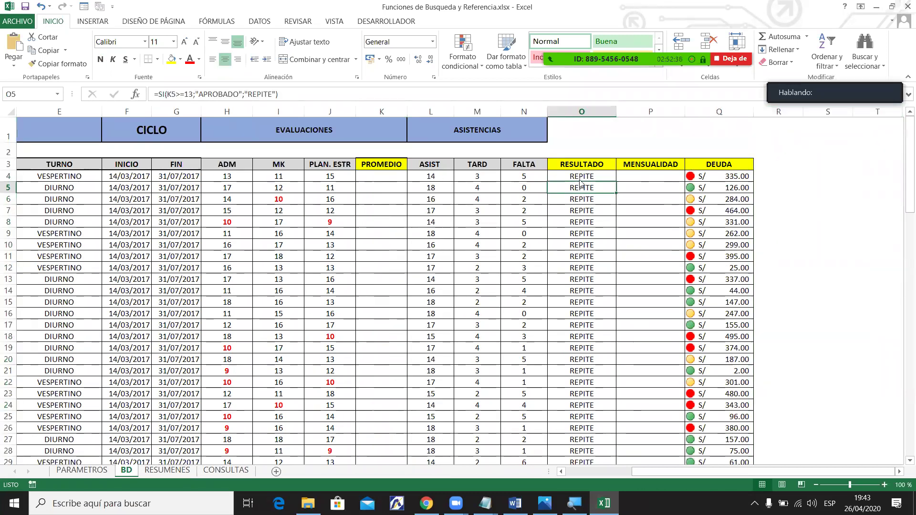
{"action": "left_click", "coordinate": [583, 175]}
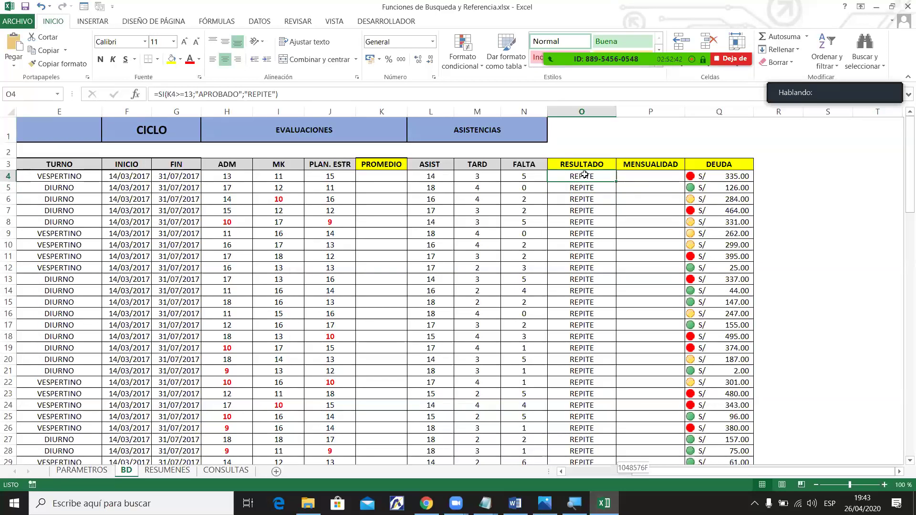
{"action": "key", "text": "ctrl+shift+Down"}
{"action": "key", "text": "Delete"}
Return to the top and review cells L4, M4, O4, P4, Q4 and B9.
{"action": "key", "text": "ctrl+BackSpace"}
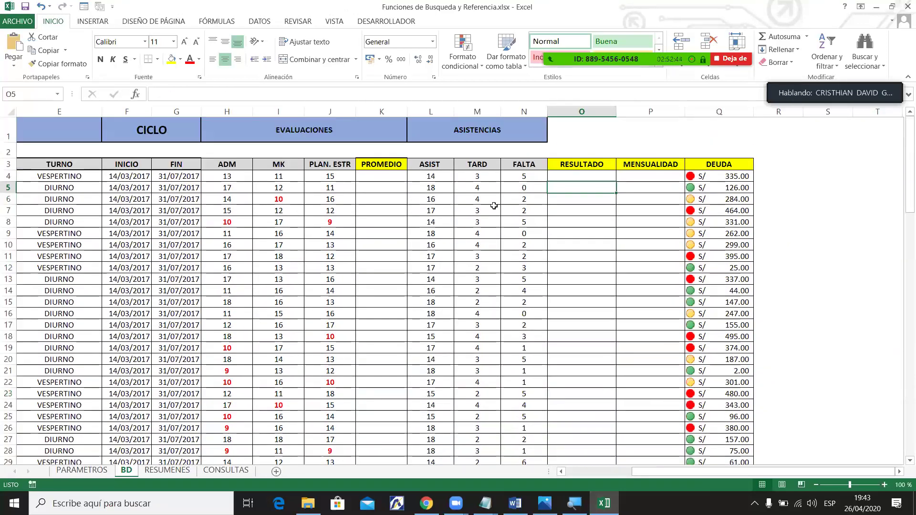
{"action": "left_click", "coordinate": [435, 181]}
{"action": "left_click", "coordinate": [470, 179]}
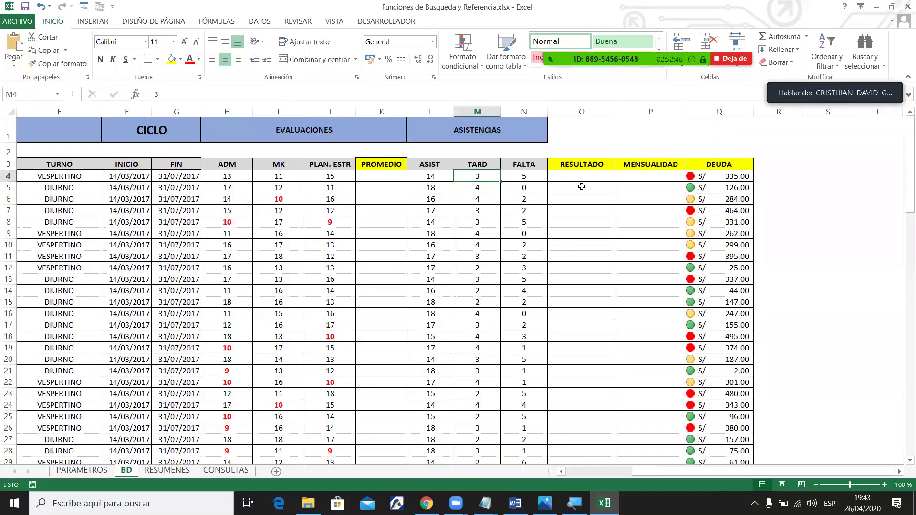
{"action": "left_click", "coordinate": [591, 176]}
{"action": "left_click", "coordinate": [654, 177]}
{"action": "left_click", "coordinate": [735, 178]}
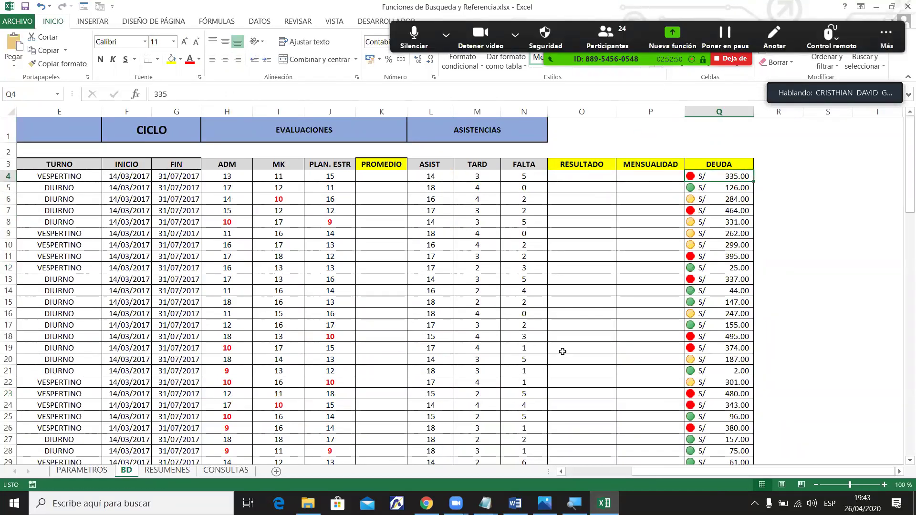
{"action": "left_click_drag", "start_coordinate": [744, 480], "coordinate": [614, 489]}
{"action": "left_click", "coordinate": [105, 228]}
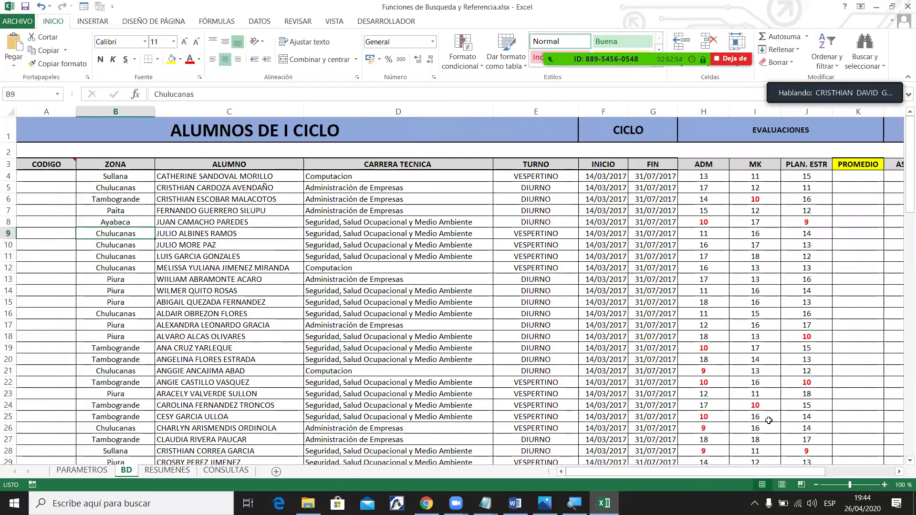
Scroll the sheet sideways and show the Zoom participants list to review attendees.
{"action": "left_click_drag", "start_coordinate": [724, 472], "coordinate": [840, 464]}
{"action": "left_click_drag", "start_coordinate": [770, 474], "coordinate": [702, 473]}
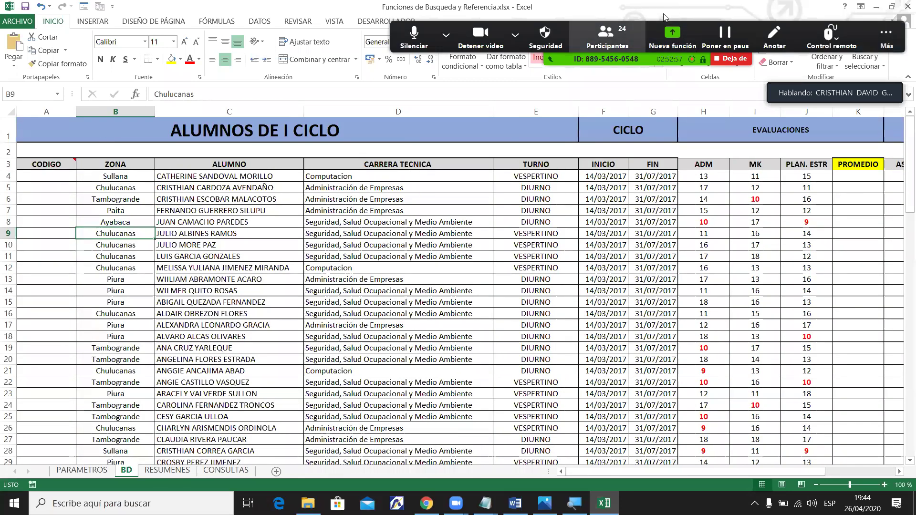
{"action": "key", "text": "alt+u"}
{"action": "scroll", "coordinate": [466, 281], "scroll_direction": "down", "scroll_amount": 10}
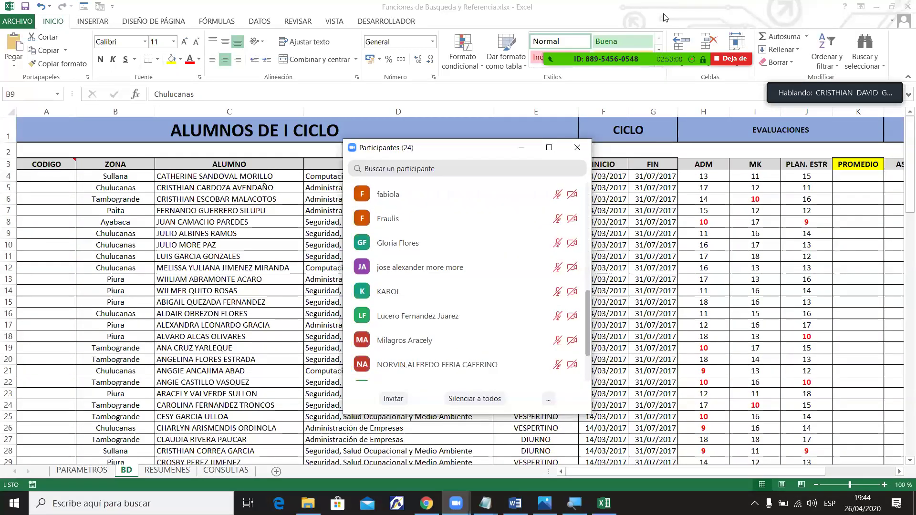
{"action": "scroll", "coordinate": [467, 281], "scroll_direction": "up", "scroll_amount": 10}
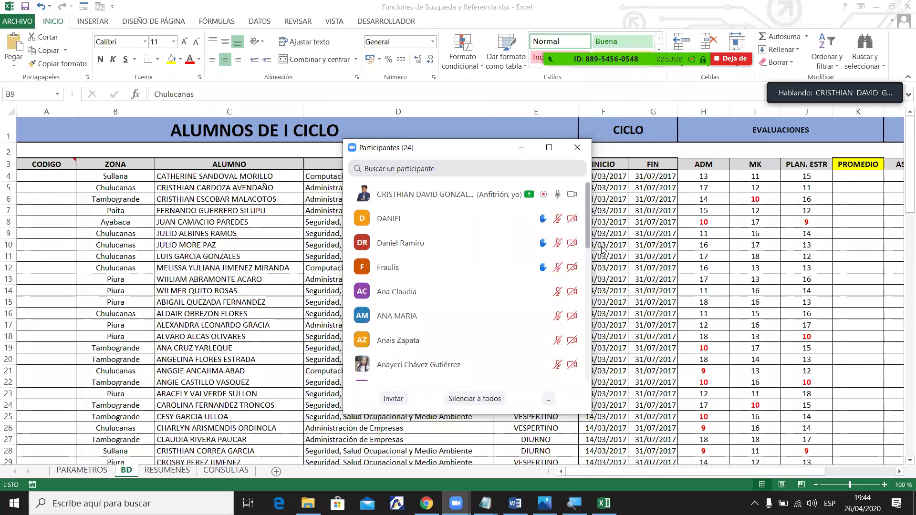
{"action": "scroll", "coordinate": [603, 249], "scroll_direction": "down", "scroll_amount": 10}
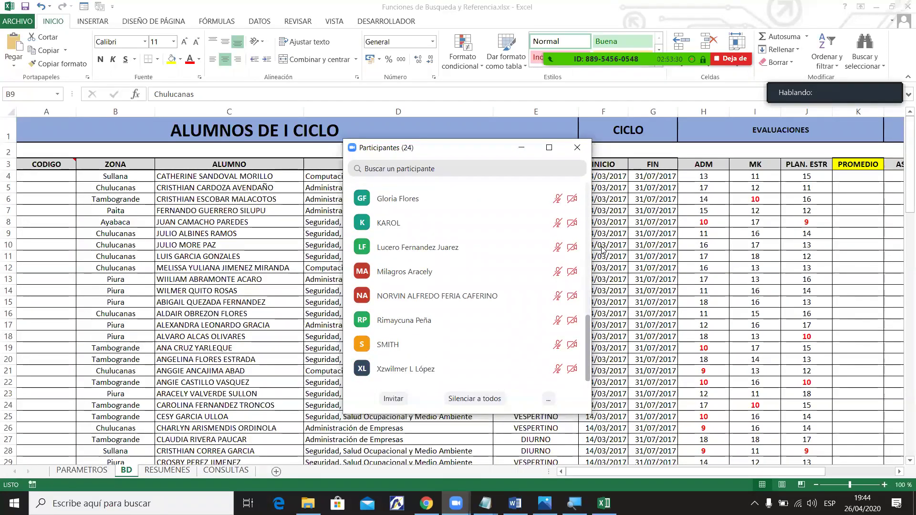
{"action": "scroll", "coordinate": [603, 249], "scroll_direction": "up", "scroll_amount": 10}
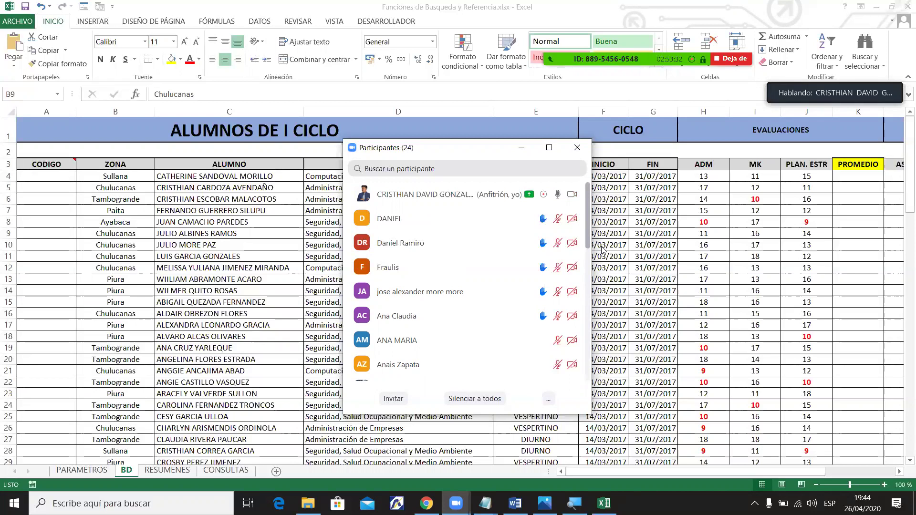
Show the Zoom group chat and close the participants list.
{"action": "mouse_move", "coordinate": [652, 100]}
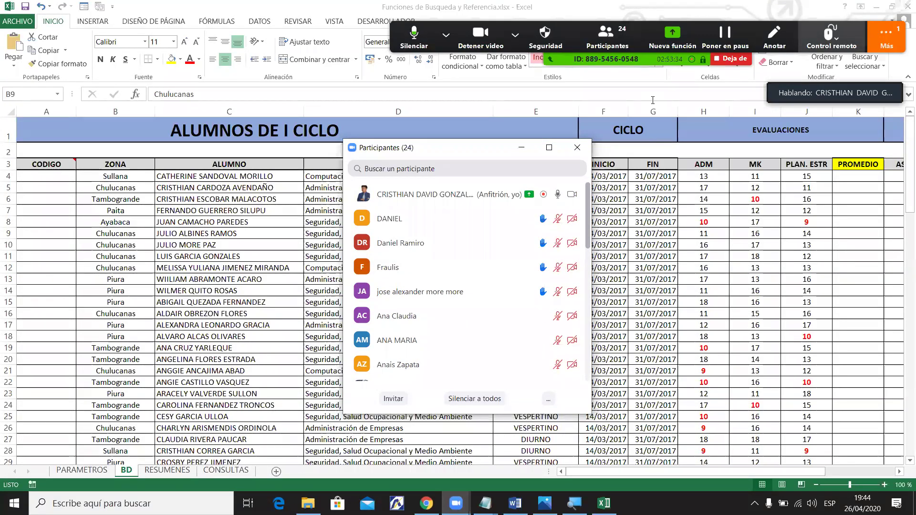
{"action": "key", "text": "alt+h"}
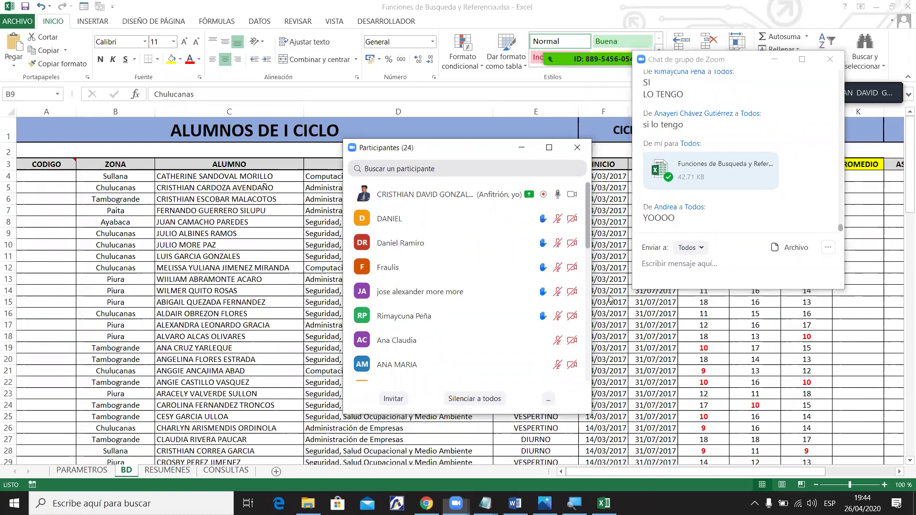
{"action": "scroll", "coordinate": [468, 281], "scroll_direction": "down", "scroll_amount": 10}
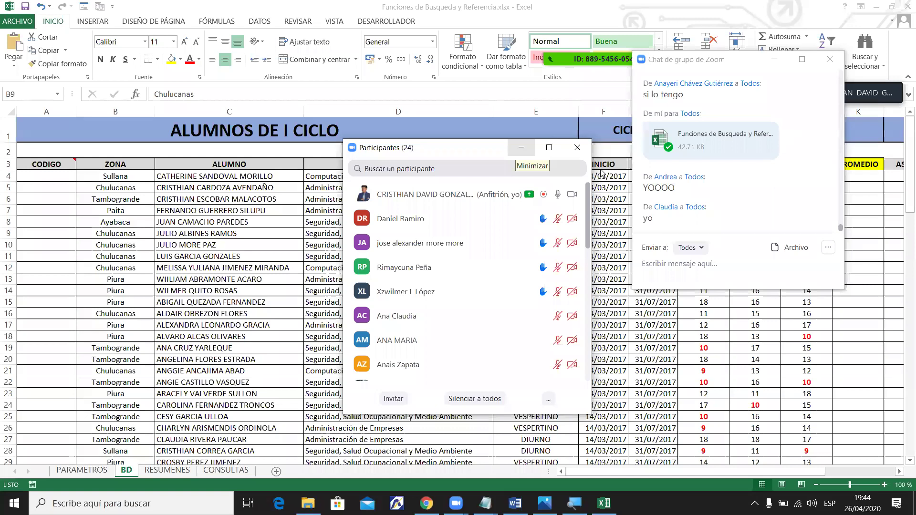
{"action": "left_click", "coordinate": [566, 150]}
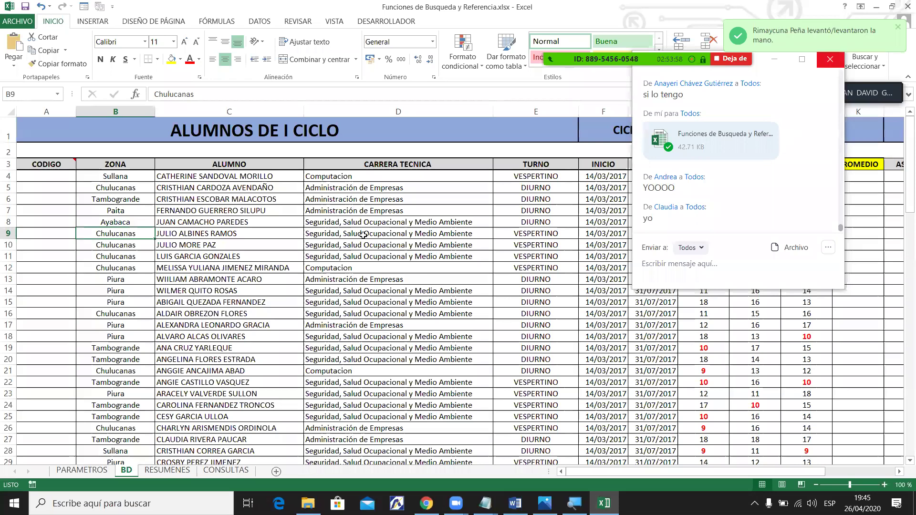
{"action": "left_click", "coordinate": [830, 59]}
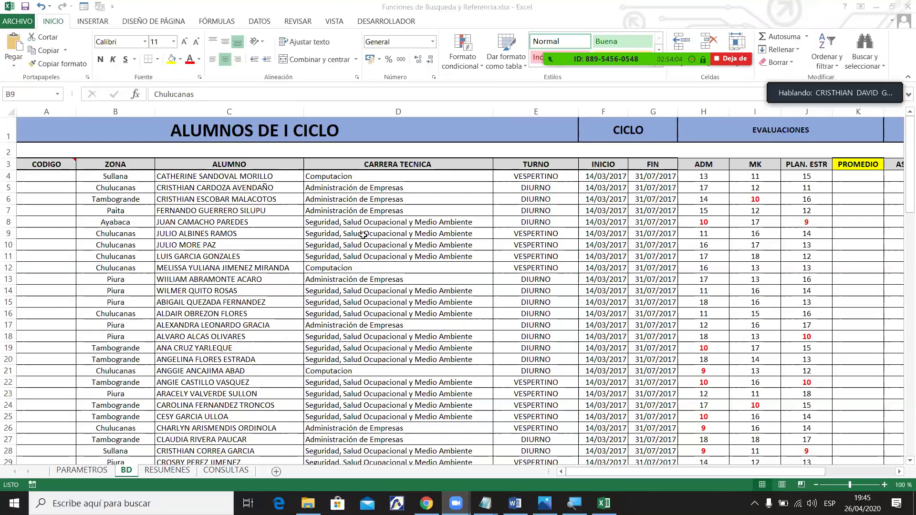
{"action": "left_click", "coordinate": [659, 476]}
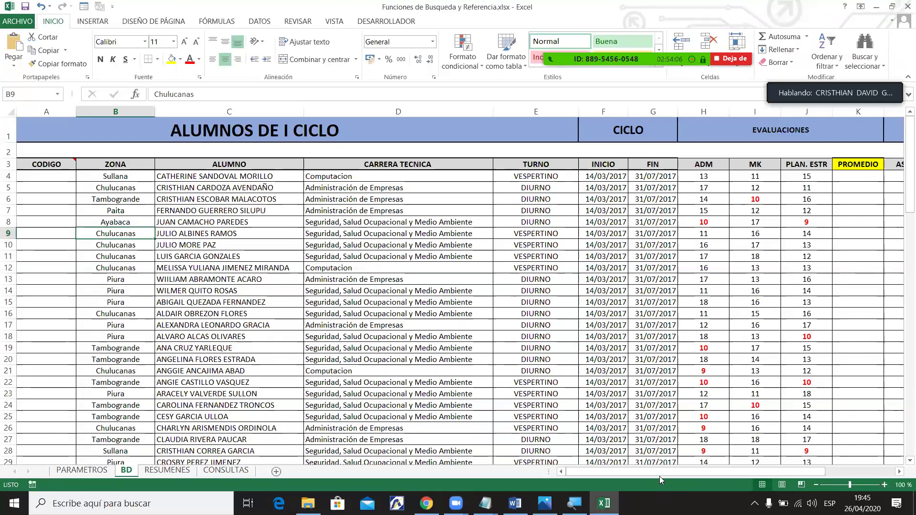
{"action": "left_click_drag", "start_coordinate": [656, 474], "coordinate": [688, 472]}
{"action": "left_click_drag", "start_coordinate": [783, 470], "coordinate": [605, 472]}
{"action": "left_click_drag", "start_coordinate": [910, 162], "coordinate": [904, 394]}
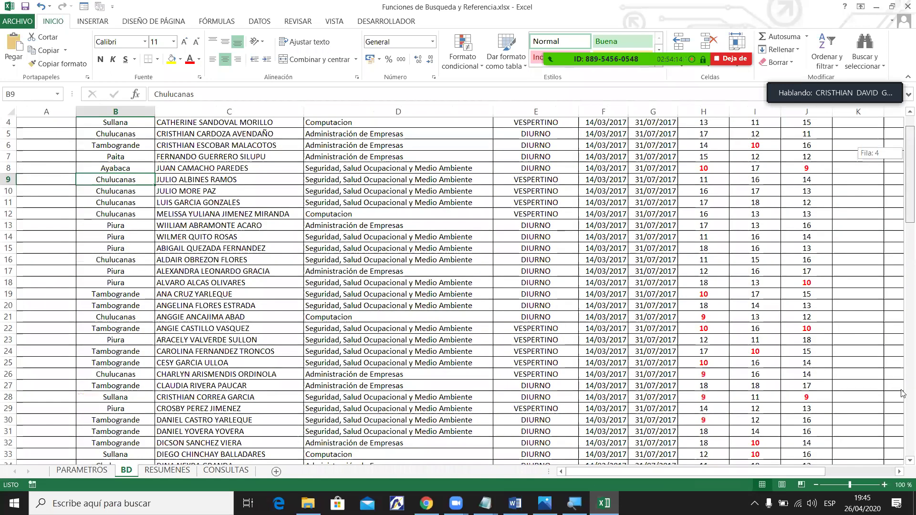
{"action": "left_click_drag", "start_coordinate": [896, 177], "coordinate": [902, 229]}
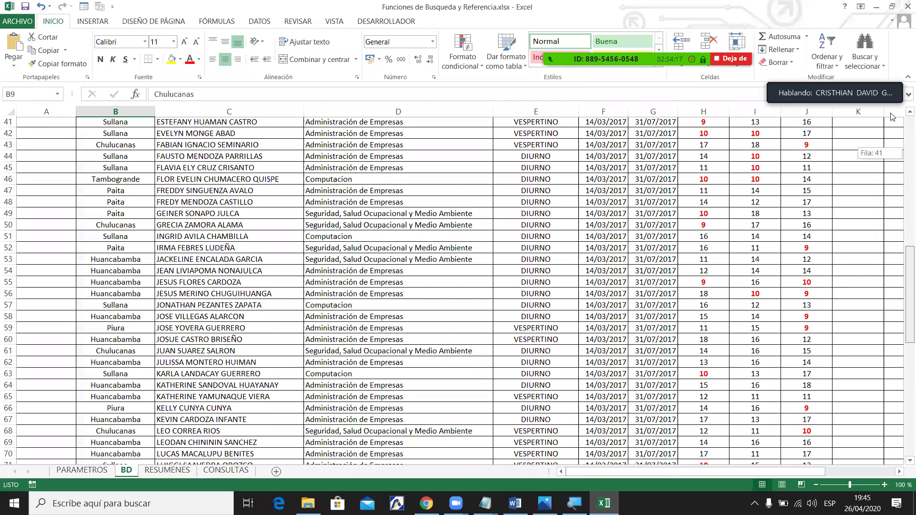
{"action": "left_click_drag", "start_coordinate": [886, 280], "coordinate": [885, 131]}
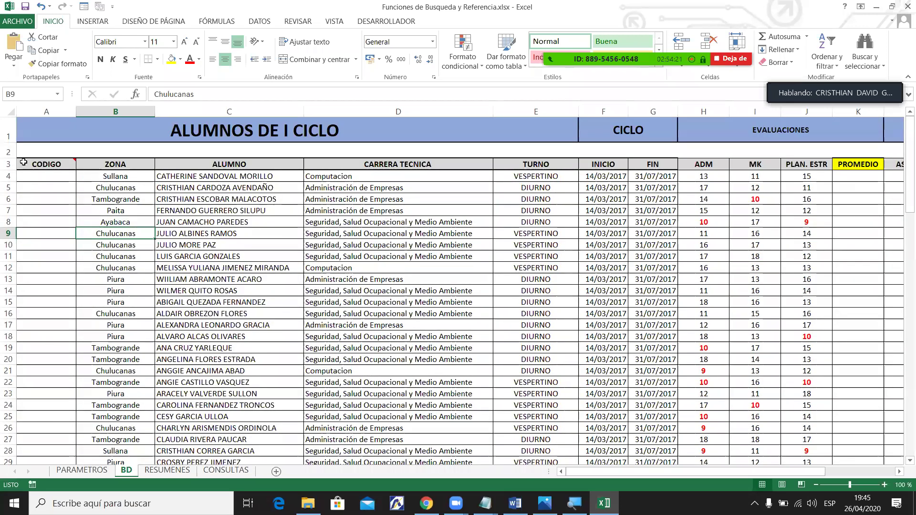
{"action": "left_click", "coordinate": [8, 164]}
{"action": "left_click", "coordinate": [43, 165]}
{"action": "mouse_move", "coordinate": [43, 166]}
{"action": "left_click", "coordinate": [170, 166]}
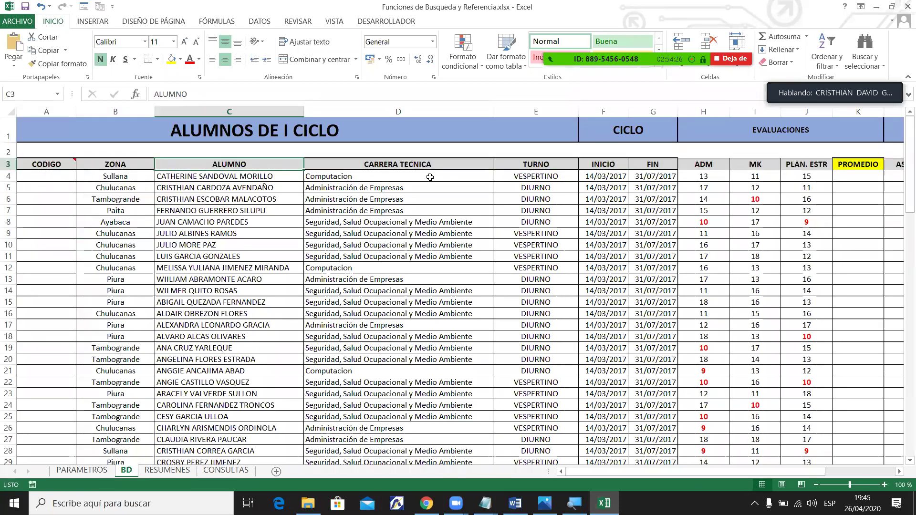
{"action": "left_click", "coordinate": [446, 166]}
{"action": "left_click", "coordinate": [515, 163]}
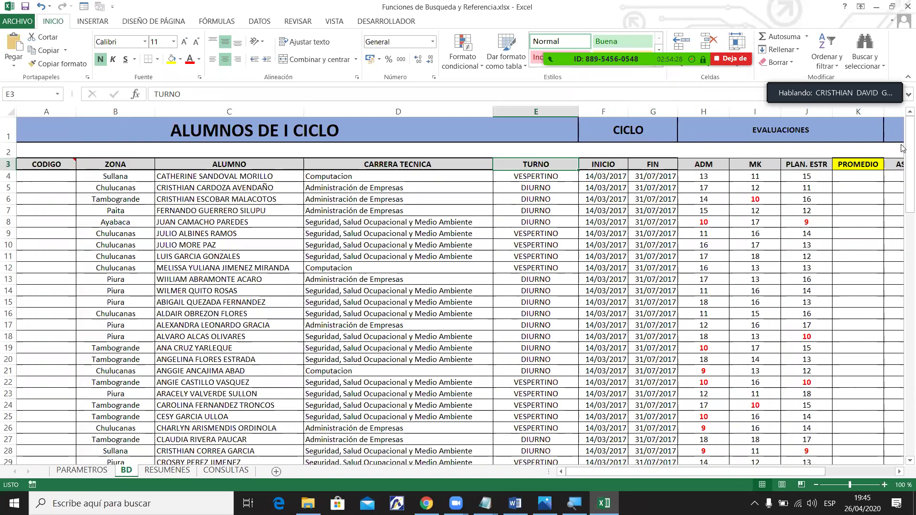
{"action": "scroll", "coordinate": [521, 268], "scroll_direction": "down", "scroll_amount": 10}
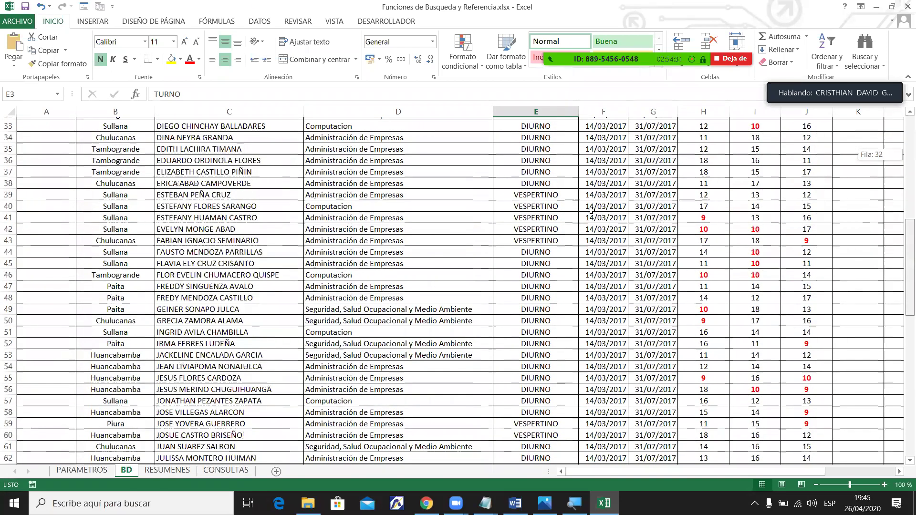
{"action": "left_click", "coordinate": [603, 215]}
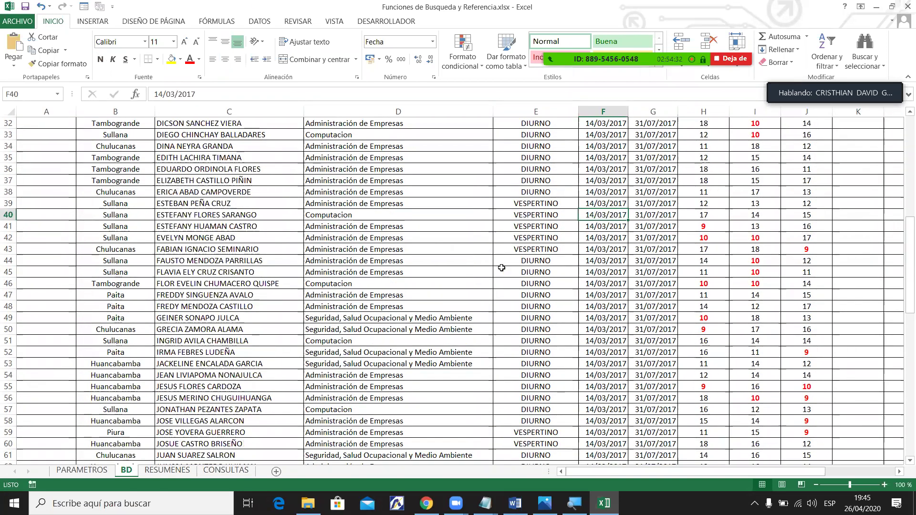
{"action": "left_click", "coordinate": [604, 166]}
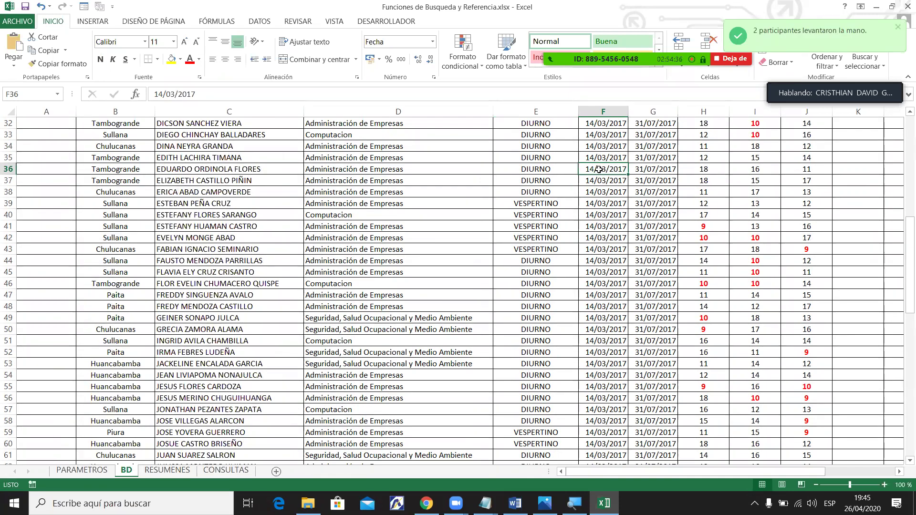
{"action": "left_click", "coordinate": [329, 166]}
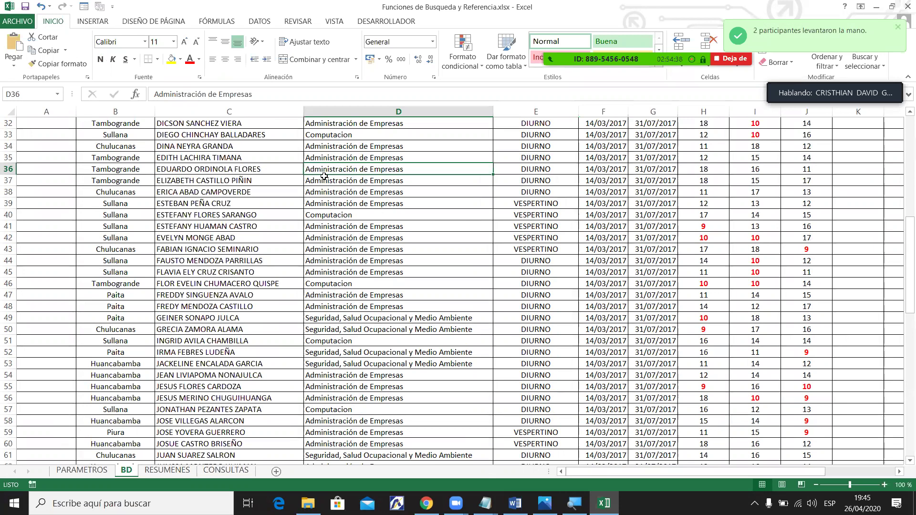
{"action": "left_click", "coordinate": [737, 228]}
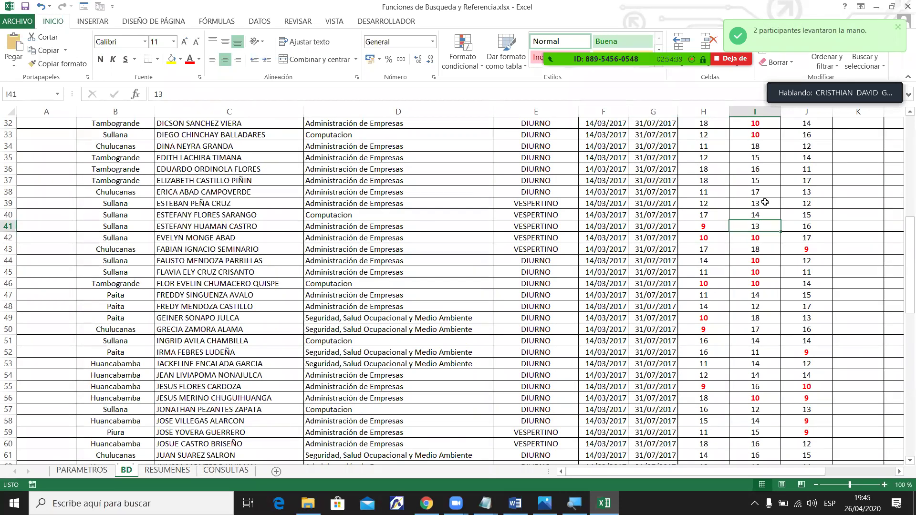
{"action": "left_click", "coordinate": [758, 237]}
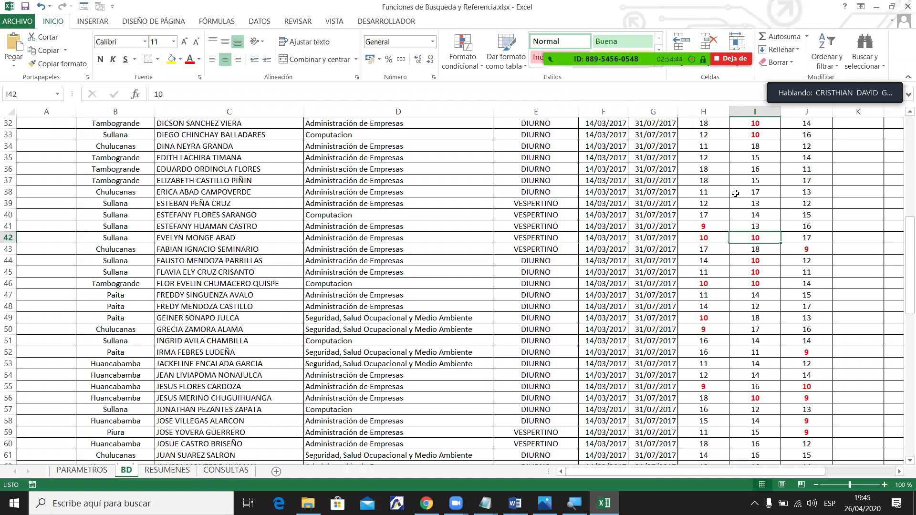
{"action": "left_click_drag", "start_coordinate": [903, 281], "coordinate": [902, 188]}
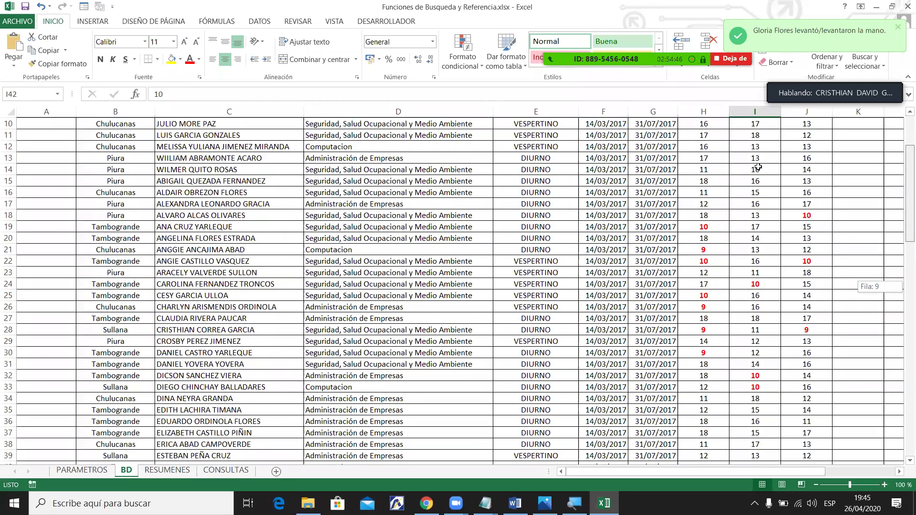
{"action": "key", "text": "ctrl+Up"}
{"action": "left_click_drag", "start_coordinate": [902, 172], "coordinate": [902, 271]}
{"action": "left_click", "coordinate": [816, 331]}
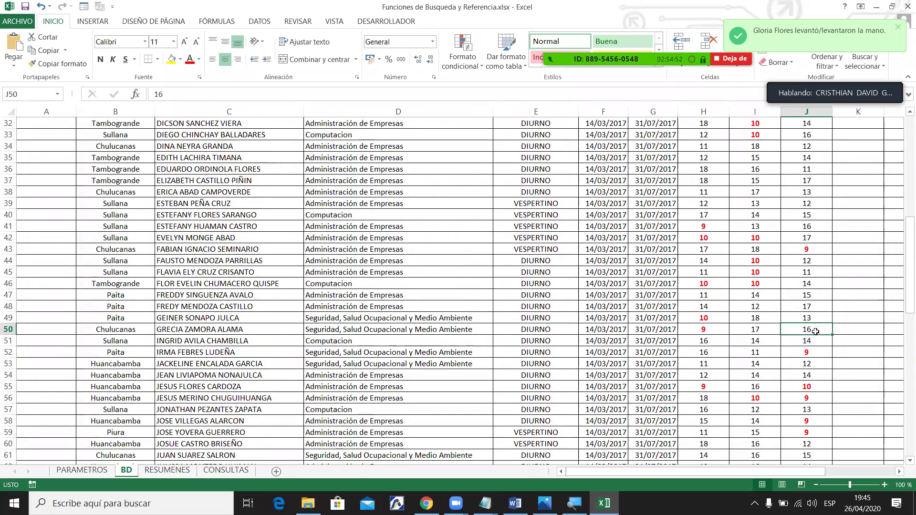
{"action": "left_click_drag", "start_coordinate": [903, 299], "coordinate": [899, 121]}
{"action": "left_click_drag", "start_coordinate": [8, 131], "coordinate": [6, 164]}
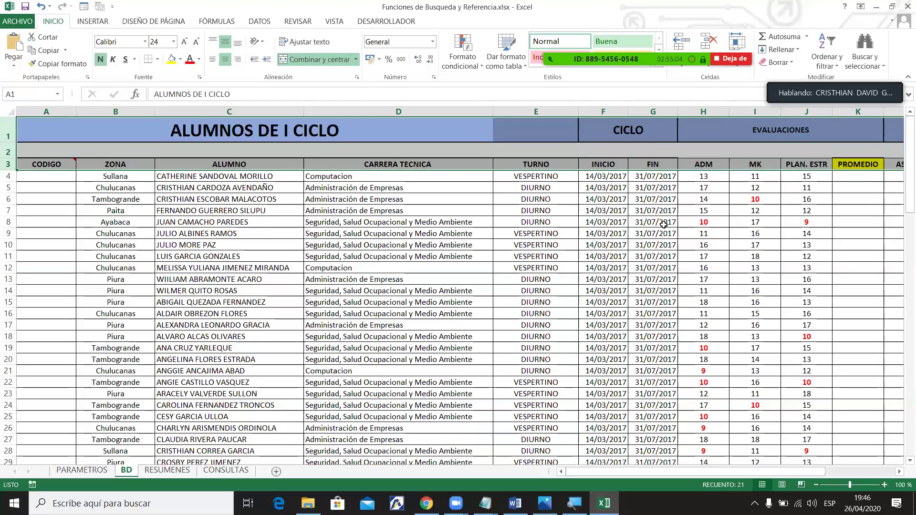
Bring up the Zoom group chat through the Más menu's Chatear option.
{"action": "mouse_move", "coordinate": [671, 81]}
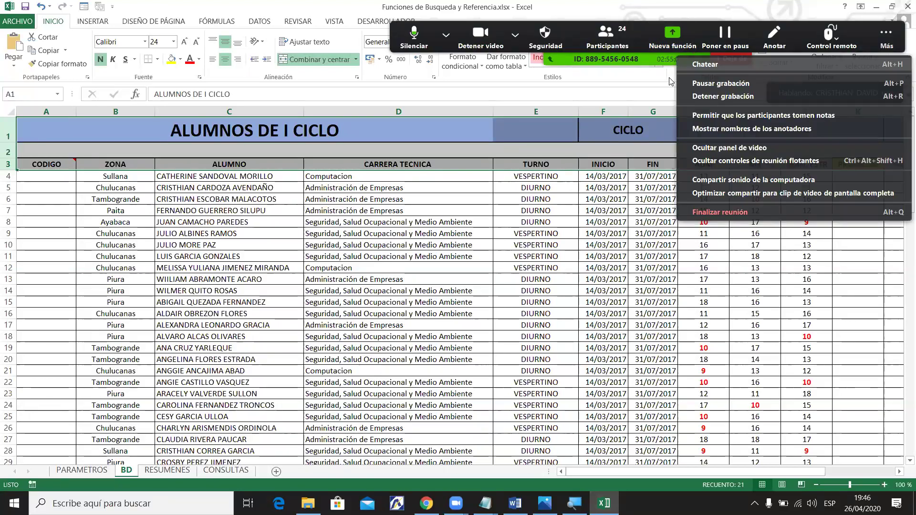
{"action": "key", "text": "alt+h"}
{"action": "left_click", "coordinate": [547, 268]}
{"action": "left_click_drag", "start_coordinate": [600, 472], "coordinate": [716, 473]}
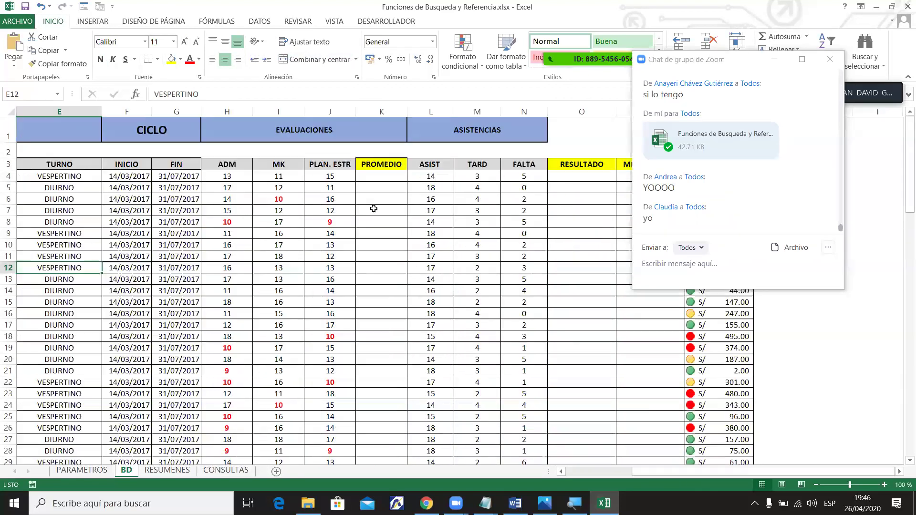
Point out cells J18, N14, D19, D12 and C8 while scrolling across the BD sheet.
{"action": "left_click", "coordinate": [332, 336]}
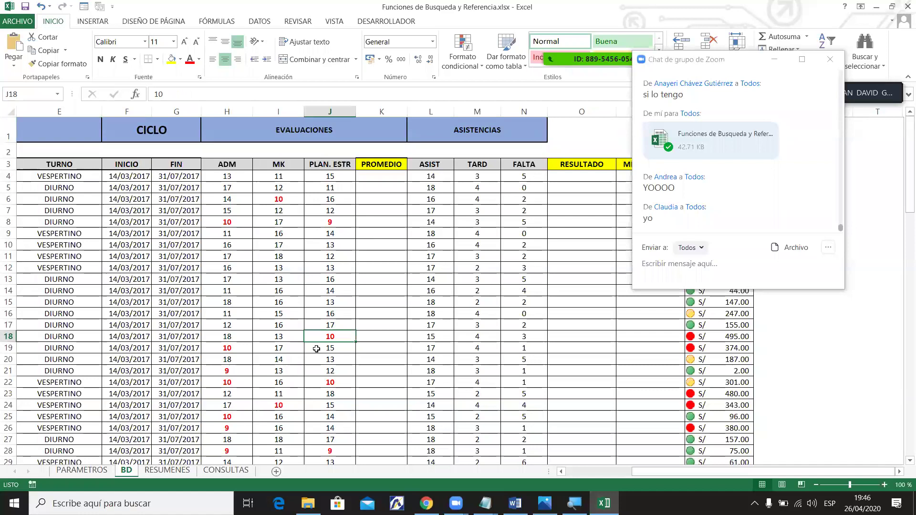
{"action": "left_click_drag", "start_coordinate": [762, 471], "coordinate": [658, 477]}
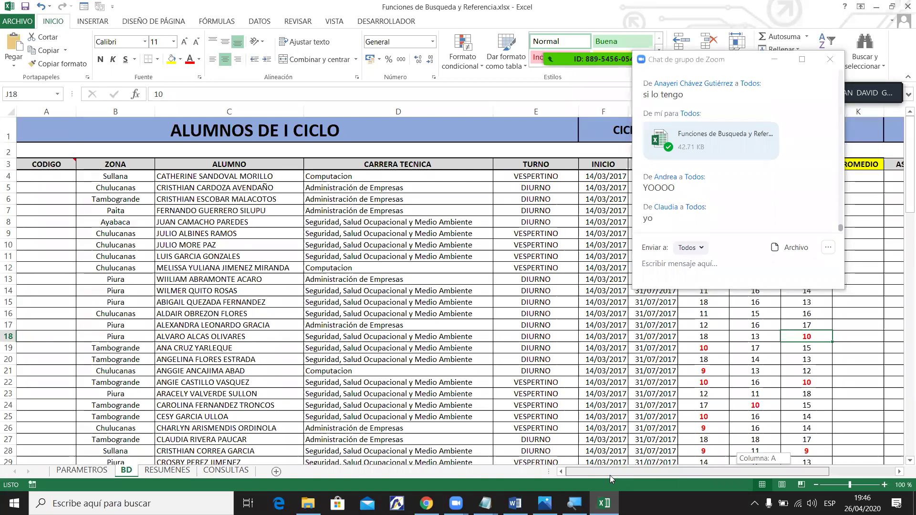
{"action": "left_click_drag", "start_coordinate": [610, 475], "coordinate": [765, 459]}
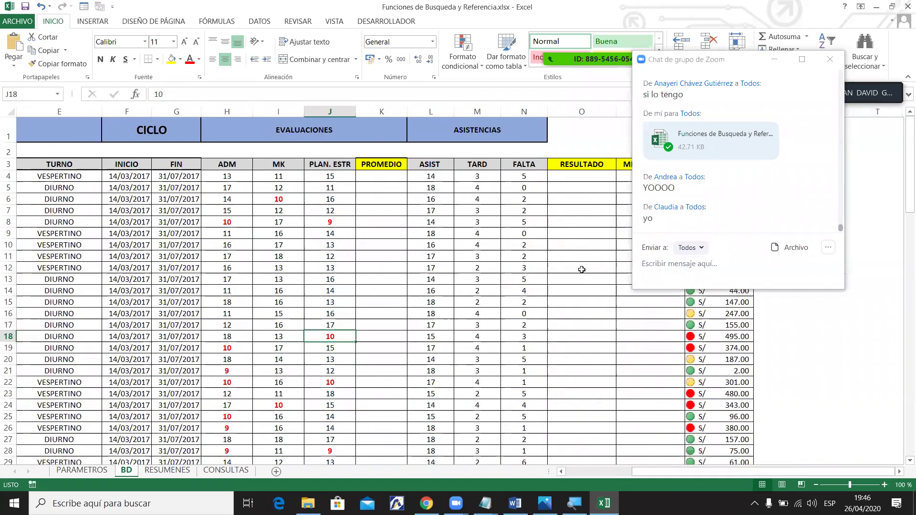
{"action": "left_click", "coordinate": [532, 292]}
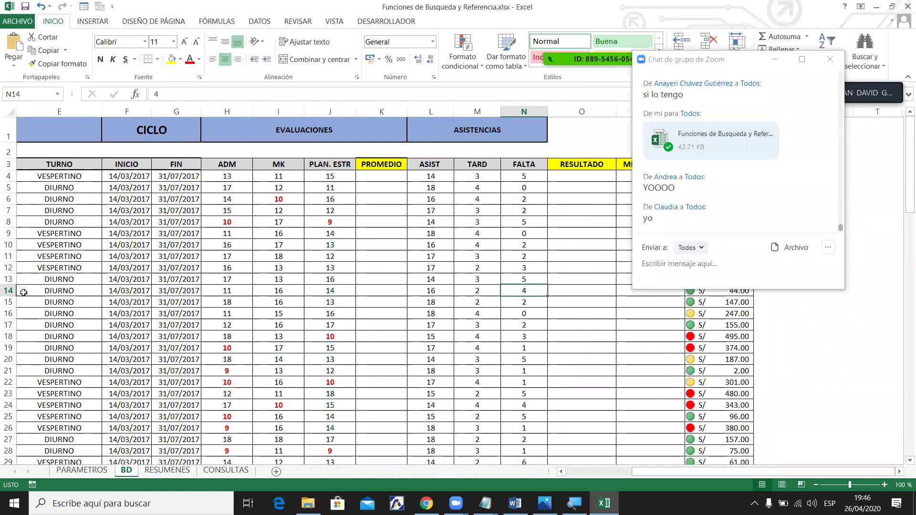
{"action": "left_click_drag", "start_coordinate": [697, 474], "coordinate": [630, 471]}
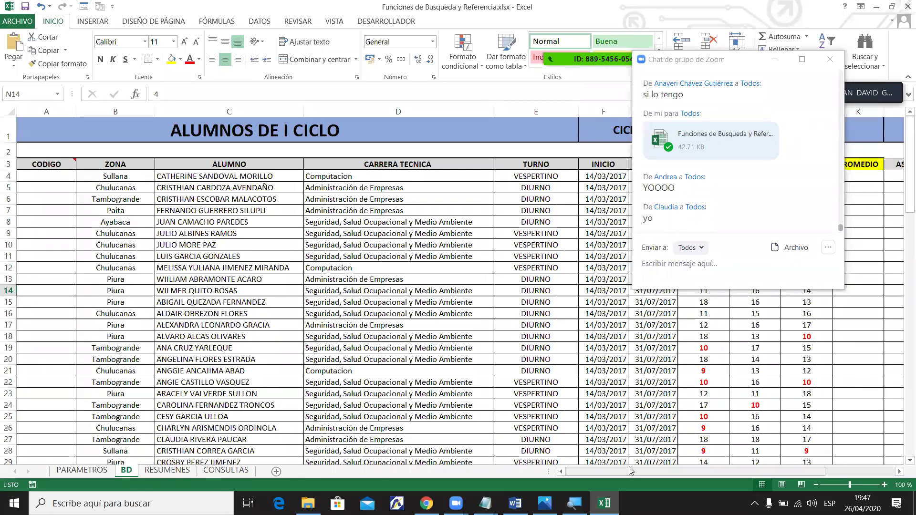
{"action": "left_click", "coordinate": [395, 347]}
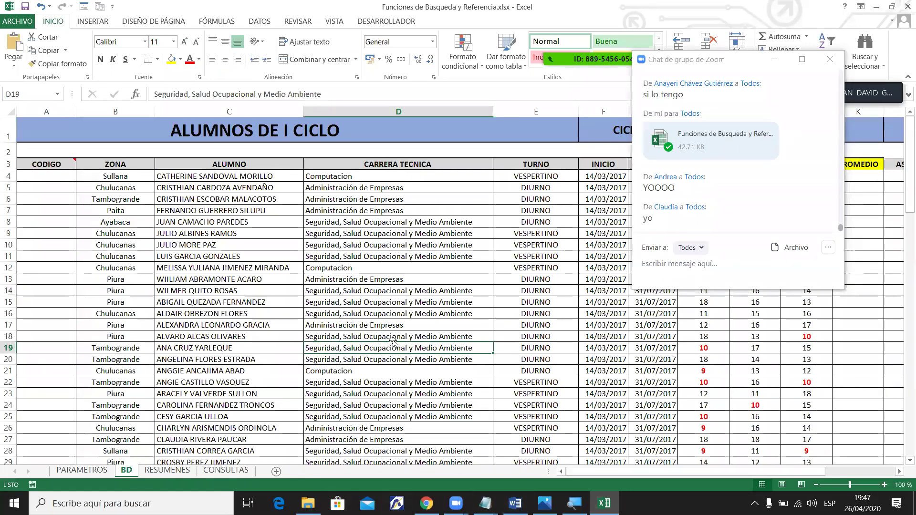
{"action": "left_click_drag", "start_coordinate": [902, 210], "coordinate": [903, 361]}
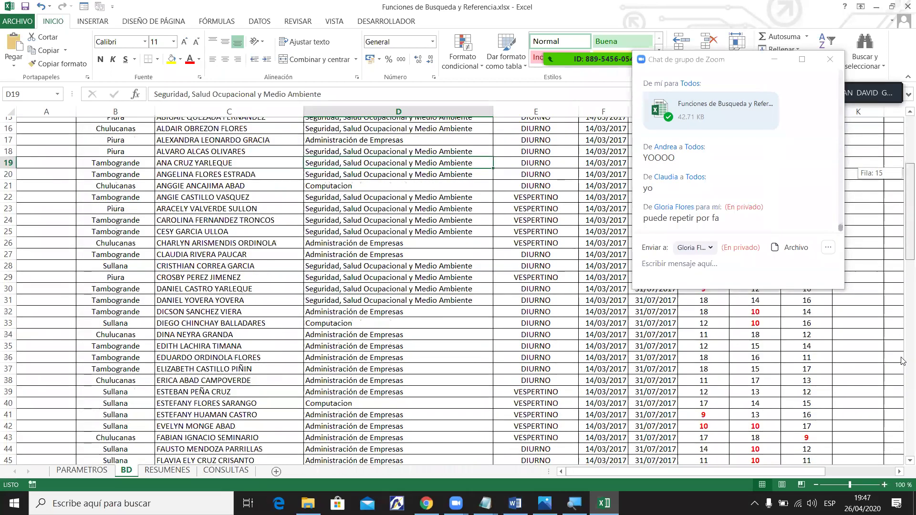
{"action": "left_click_drag", "start_coordinate": [900, 241], "coordinate": [895, 144]}
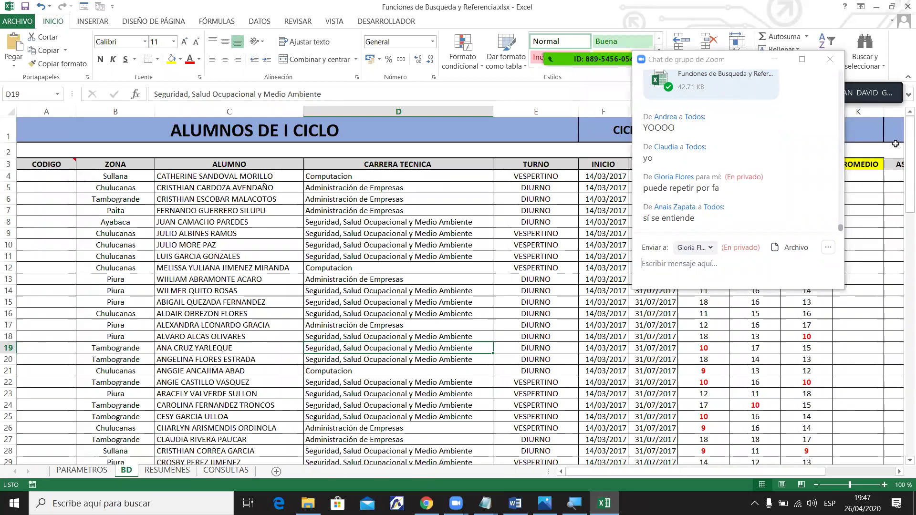
{"action": "left_click", "coordinate": [380, 268]}
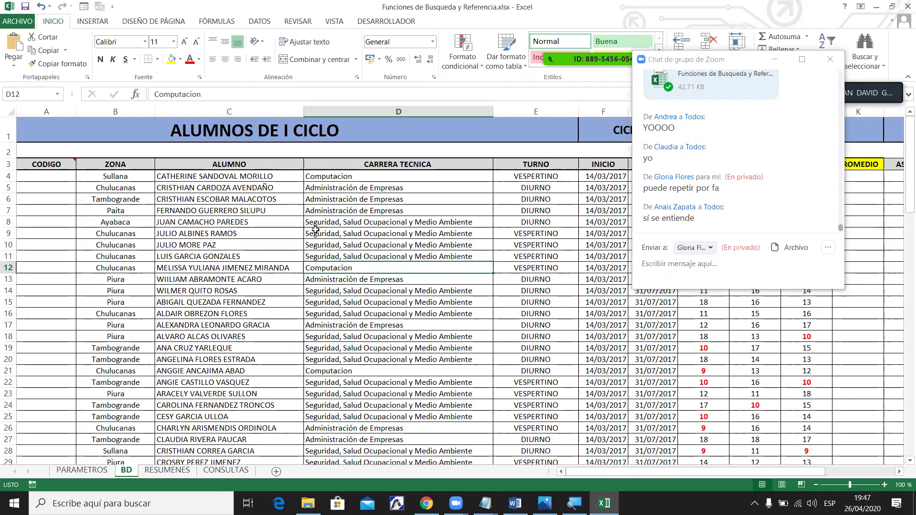
{"action": "left_click", "coordinate": [186, 224]}
Select the ZONA, ALUMNO, CARRERA TECNICA and TURNO headers, then grade cell J14.
{"action": "left_click_drag", "start_coordinate": [622, 473], "coordinate": [711, 471]}
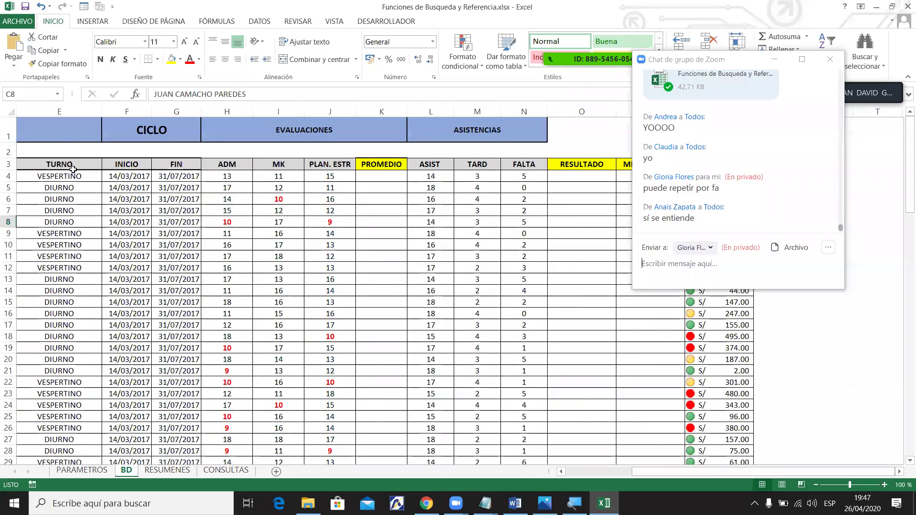
{"action": "left_click_drag", "start_coordinate": [719, 474], "coordinate": [634, 474]}
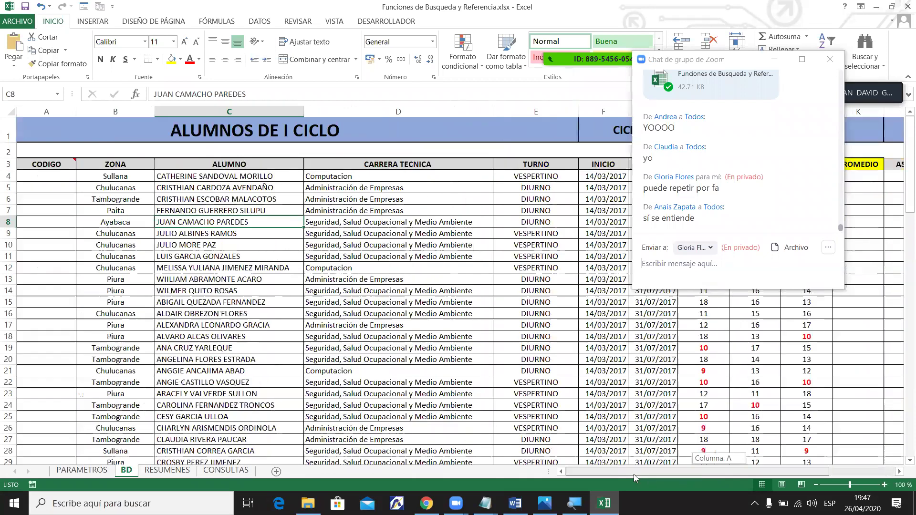
{"action": "left_click", "coordinate": [98, 167]}
{"action": "left_click", "coordinate": [200, 164]}
{"action": "left_click", "coordinate": [396, 164]}
{"action": "left_click", "coordinate": [525, 164]}
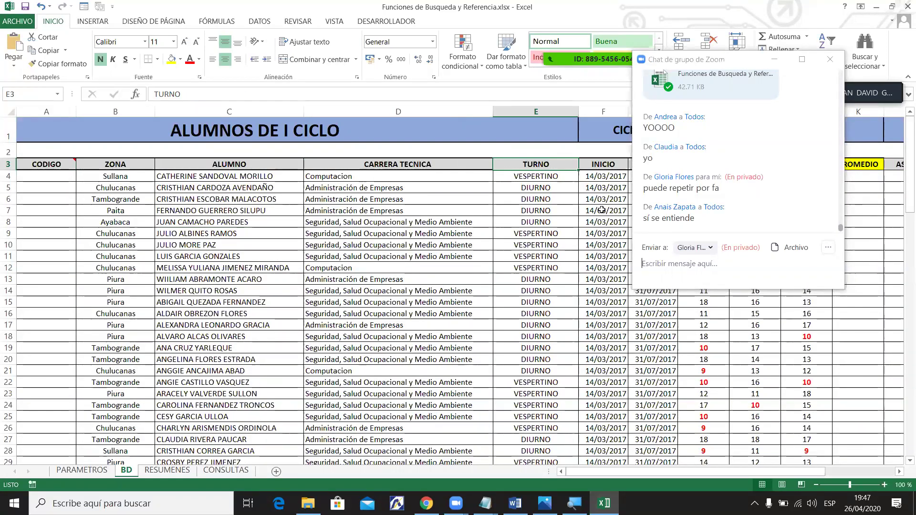
{"action": "left_click_drag", "start_coordinate": [668, 472], "coordinate": [735, 472]}
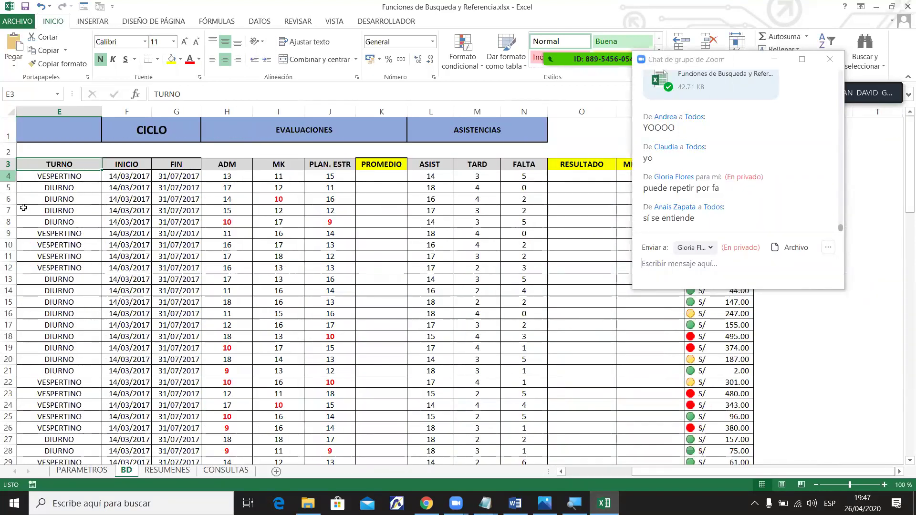
{"action": "left_click", "coordinate": [344, 291]}
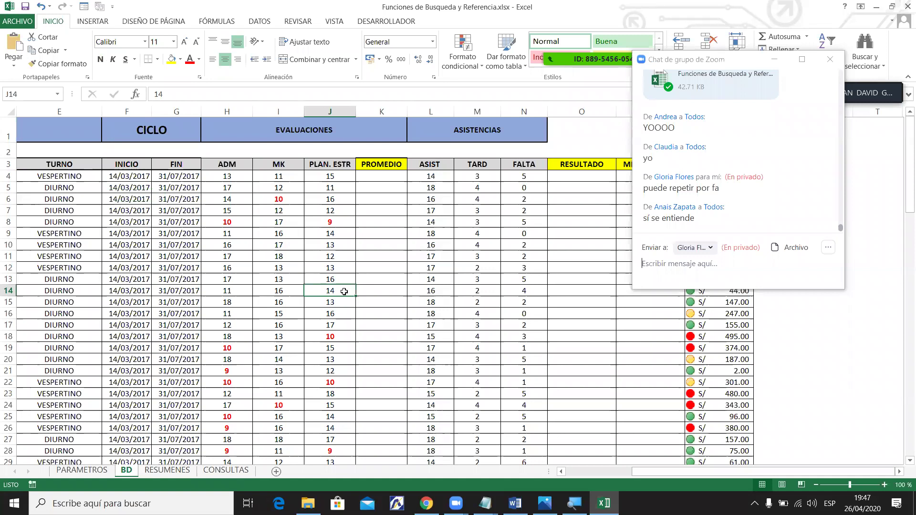
{"action": "left_click_drag", "start_coordinate": [663, 471], "coordinate": [576, 472]}
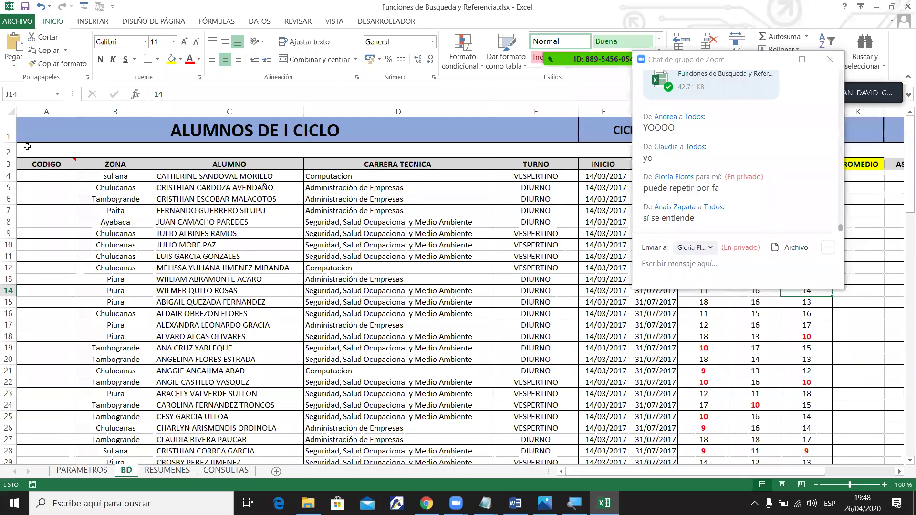
{"action": "left_click", "coordinate": [8, 164]}
{"action": "left_click_drag", "start_coordinate": [902, 213], "coordinate": [902, 264]}
{"action": "left_click_drag", "start_coordinate": [761, 473], "coordinate": [816, 473]}
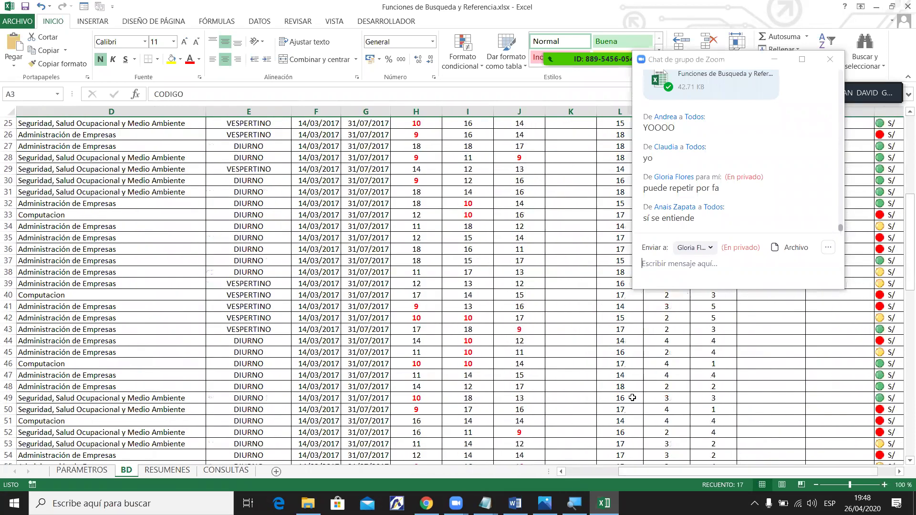
{"action": "left_click", "coordinate": [618, 364]}
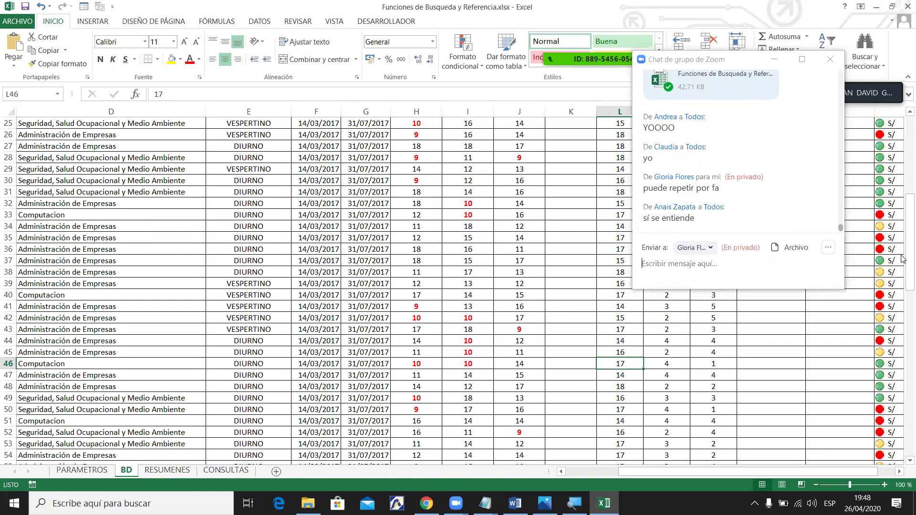
{"action": "left_click_drag", "start_coordinate": [901, 229], "coordinate": [899, 143]}
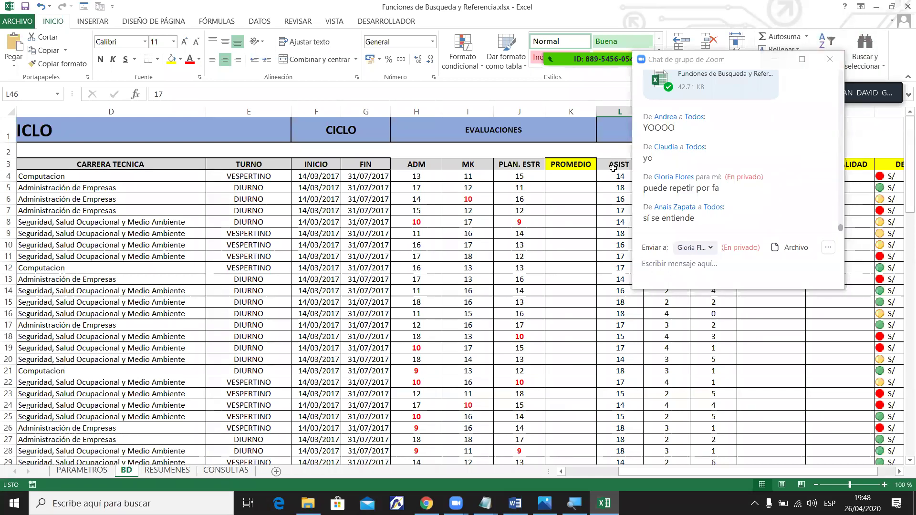
{"action": "key", "text": "alt+Tab"}
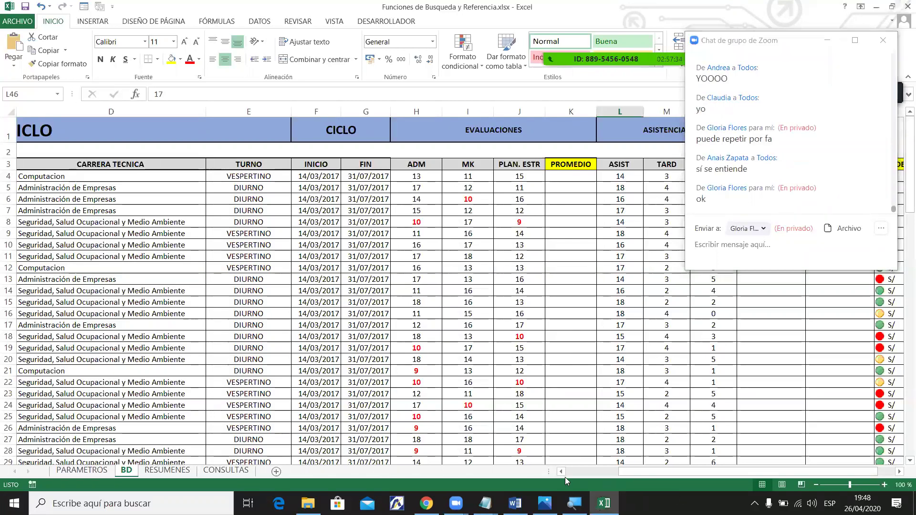
{"action": "left_click_drag", "start_coordinate": [632, 472], "coordinate": [569, 471]}
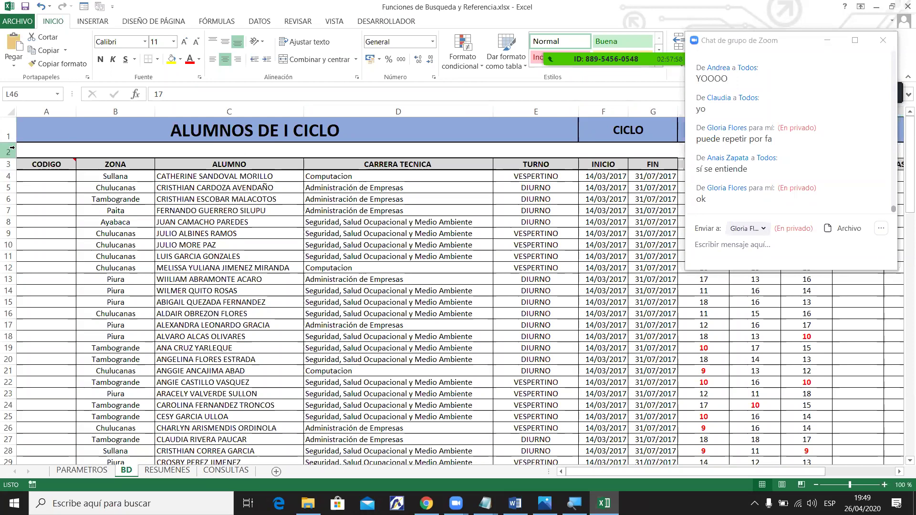
Highlight title rows 1–3 and columns A–C, then select D4 as the freeze cell.
{"action": "mouse_move", "coordinate": [370, 31]}
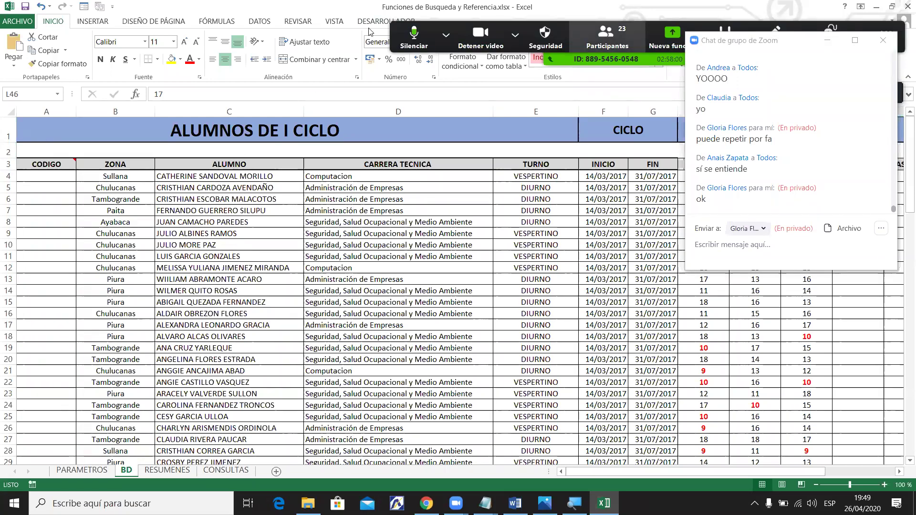
{"action": "left_click_drag", "start_coordinate": [4, 127], "coordinate": [7, 164]}
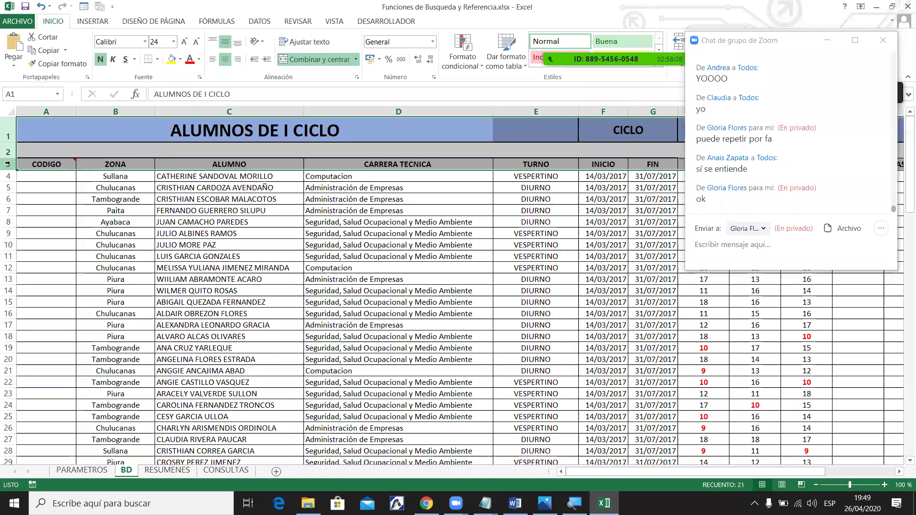
{"action": "left_click_drag", "start_coordinate": [40, 111], "coordinate": [198, 124]}
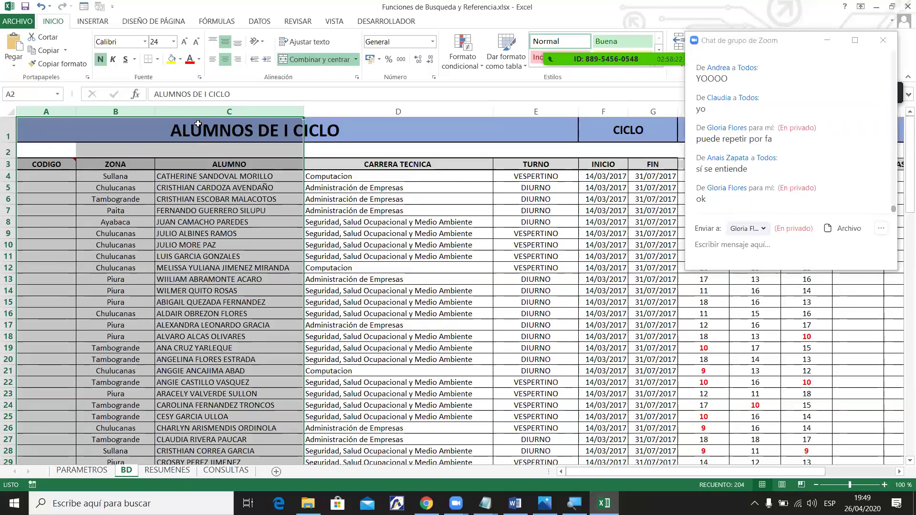
{"action": "left_click_drag", "start_coordinate": [8, 131], "coordinate": [6, 167]}
{"action": "left_click_drag", "start_coordinate": [47, 107], "coordinate": [188, 105]}
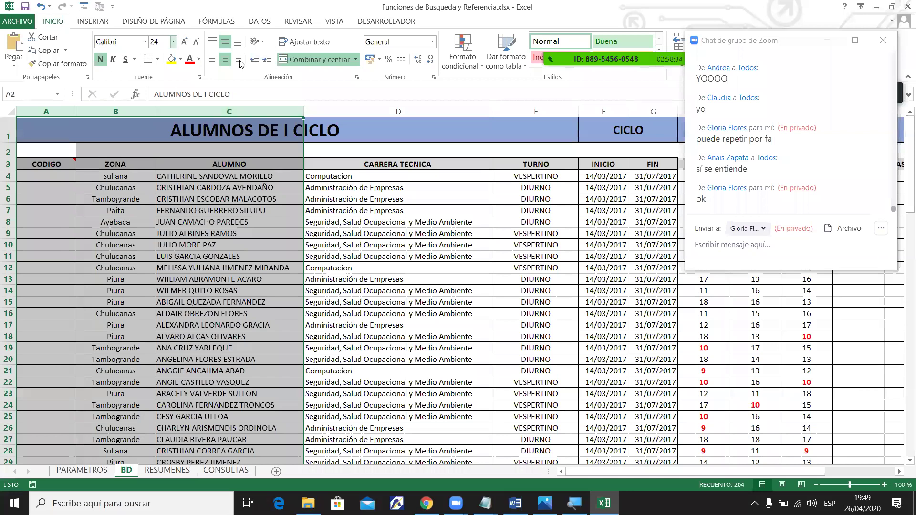
{"action": "left_click", "coordinate": [444, 111]}
{"action": "left_click", "coordinate": [420, 144]}
{"action": "left_click_drag", "start_coordinate": [7, 139], "coordinate": [6, 144]}
{"action": "left_click", "coordinate": [11, 138]}
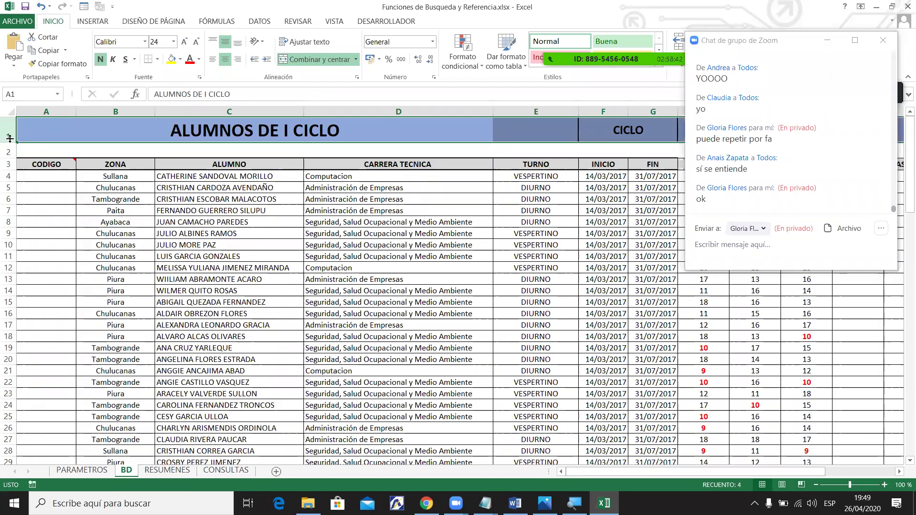
{"action": "left_click_drag", "start_coordinate": [10, 133], "coordinate": [7, 161]}
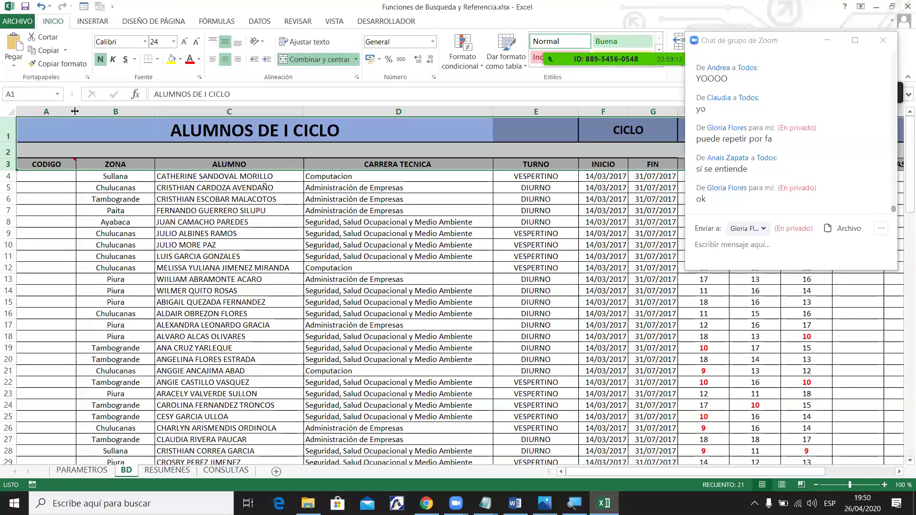
{"action": "left_click_drag", "start_coordinate": [67, 111], "coordinate": [186, 114]}
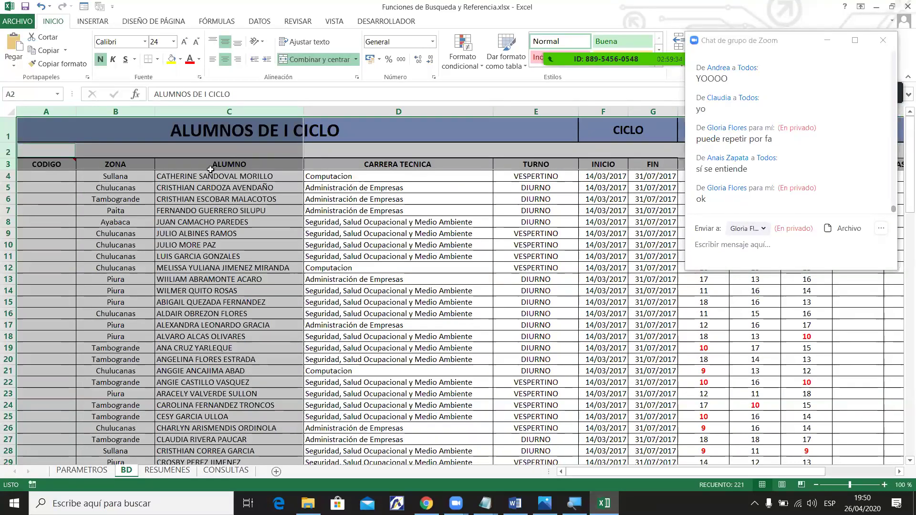
{"action": "left_click", "coordinate": [336, 177]}
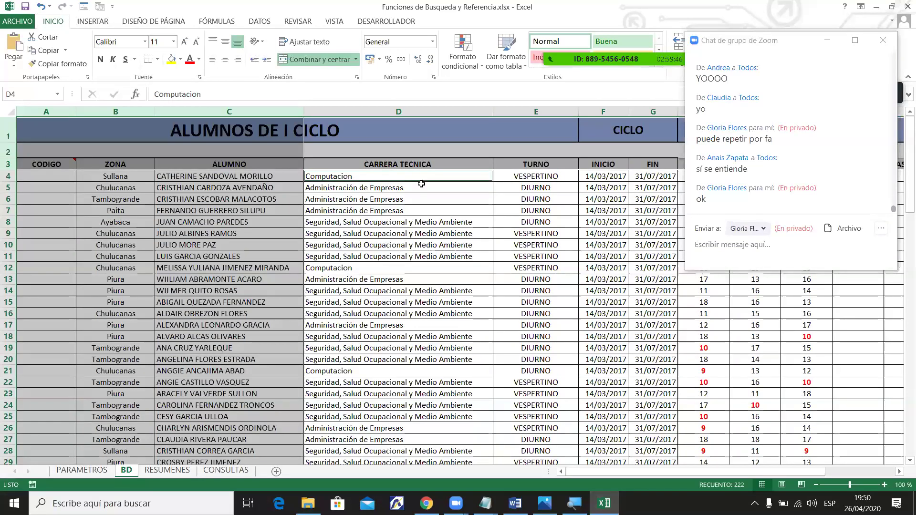
Freeze panes at D4 with Vista > Inmovilizar paneles and scroll sideways to test.
{"action": "left_click", "coordinate": [336, 23]}
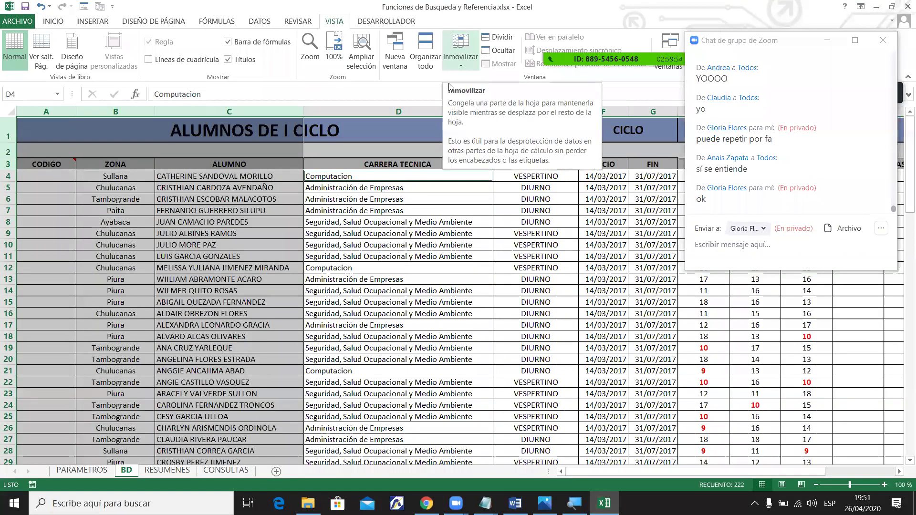
{"action": "left_click", "coordinate": [451, 67]}
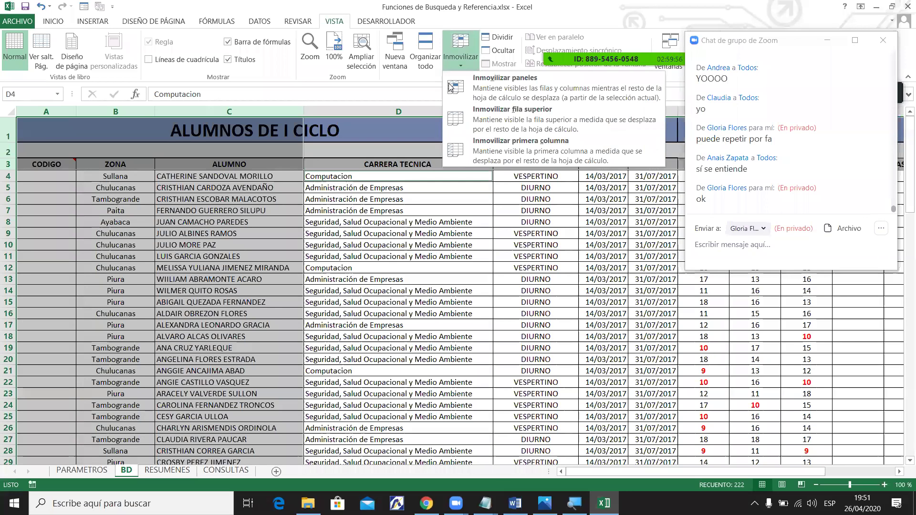
{"action": "left_click", "coordinate": [496, 92]}
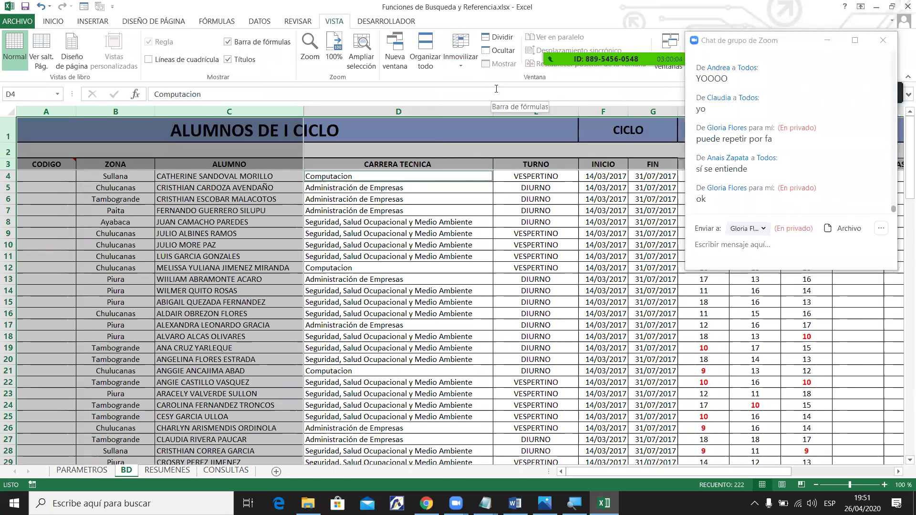
{"action": "left_click", "coordinate": [558, 256]}
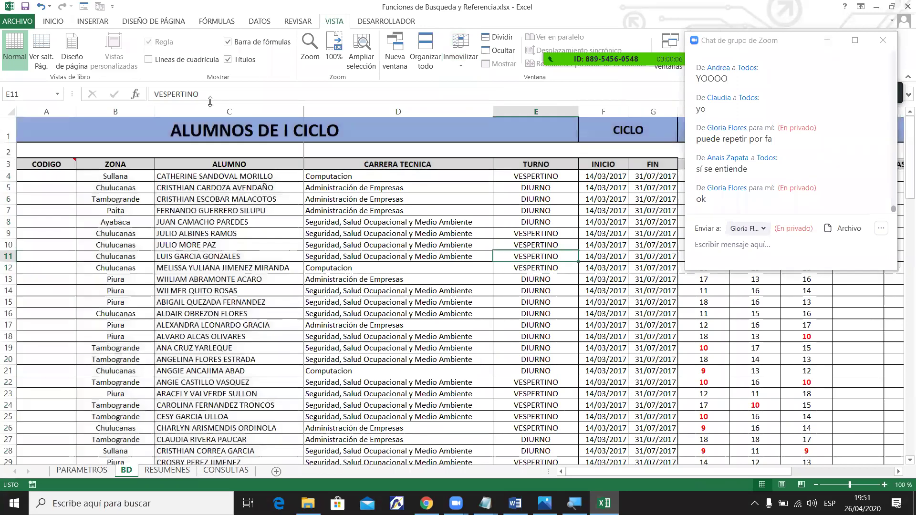
{"action": "left_click_drag", "start_coordinate": [666, 472], "coordinate": [616, 471]}
{"action": "left_click_drag", "start_coordinate": [685, 484], "coordinate": [842, 471]}
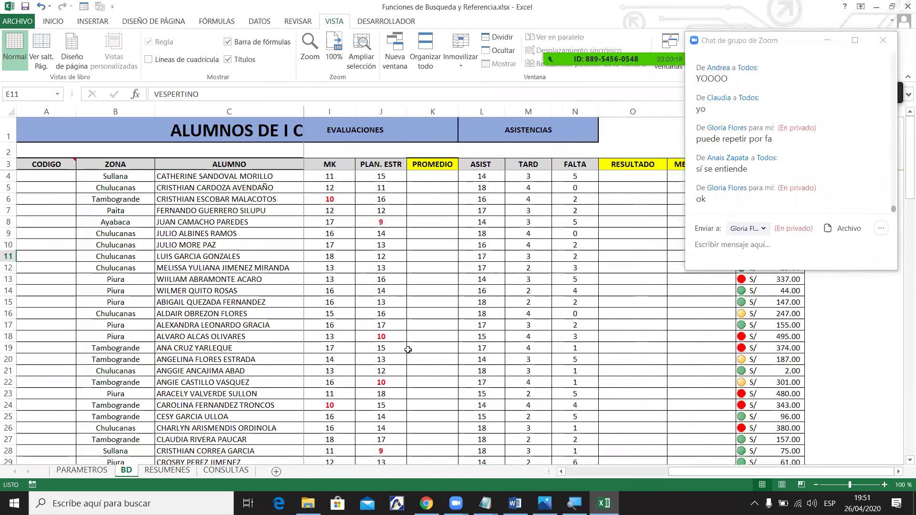
{"action": "left_click", "coordinate": [392, 339]}
{"action": "left_click", "coordinate": [193, 341]}
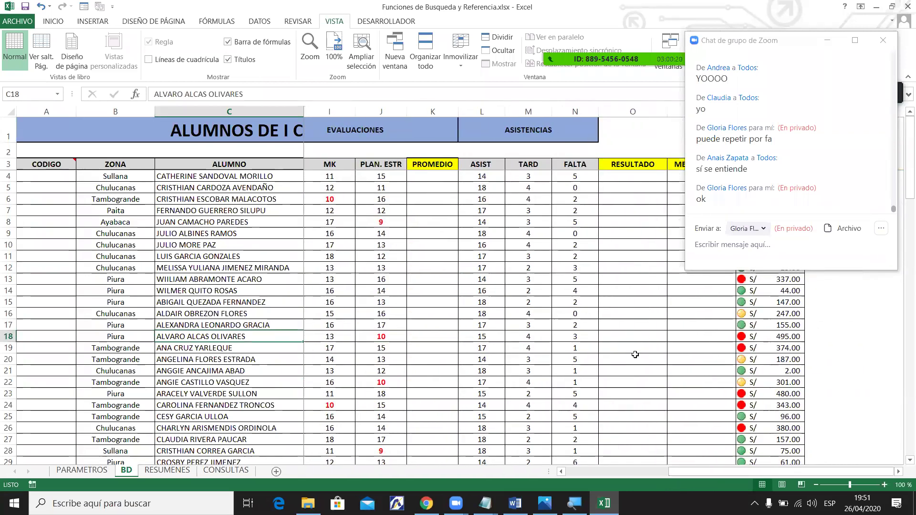
{"action": "left_click", "coordinate": [783, 292]}
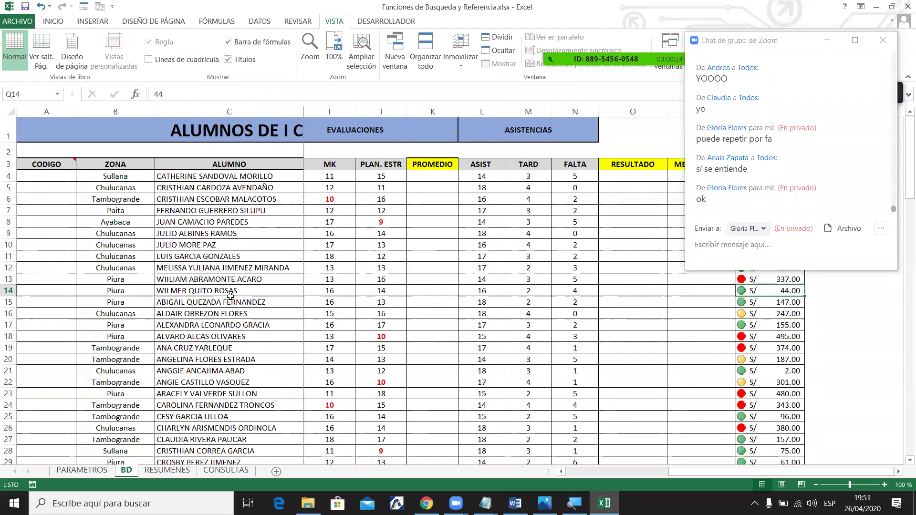
{"action": "left_click_drag", "start_coordinate": [903, 150], "coordinate": [901, 282]}
{"action": "scroll", "coordinate": [900, 286], "scroll_direction": "down", "scroll_amount": 8}
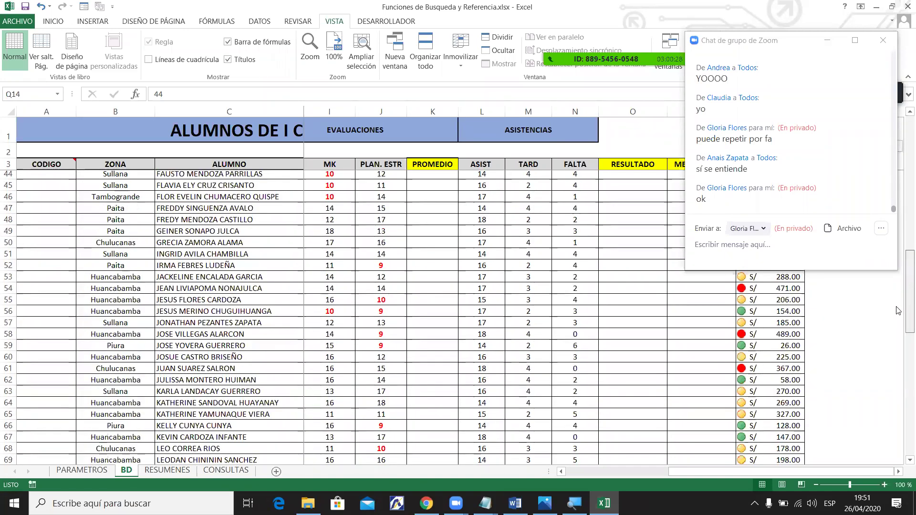
{"action": "scroll", "coordinate": [886, 399], "scroll_direction": "down", "scroll_amount": 8}
{"action": "scroll", "coordinate": [890, 387], "scroll_direction": "up", "scroll_amount": 14}
{"action": "scroll", "coordinate": [883, 281], "scroll_direction": "up", "scroll_amount": 9}
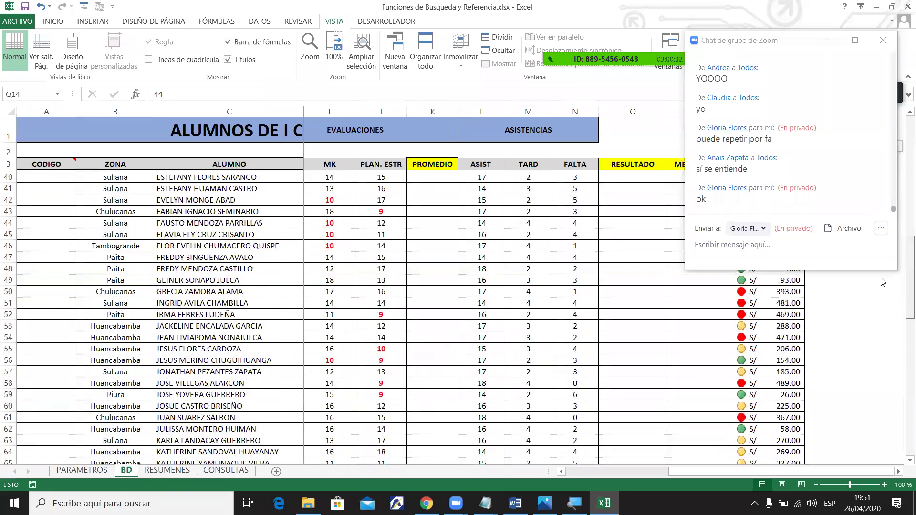
{"action": "scroll", "coordinate": [883, 282], "scroll_direction": "up", "scroll_amount": 5}
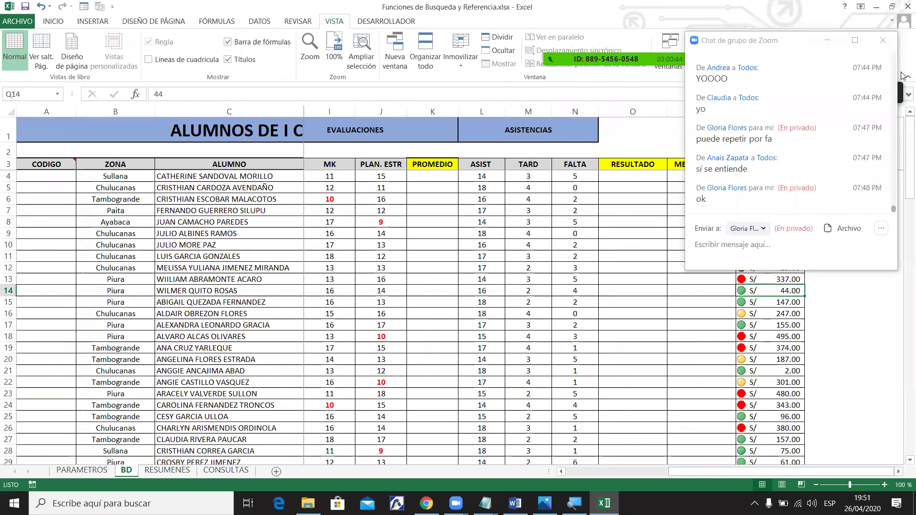
{"action": "left_click", "coordinate": [747, 229]}
{"action": "left_click", "coordinate": [775, 269]}
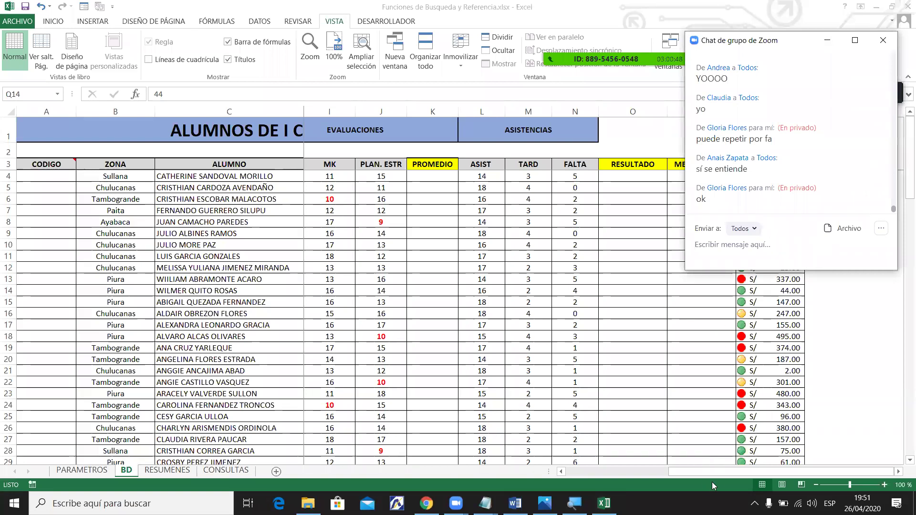
{"action": "left_click_drag", "start_coordinate": [715, 474], "coordinate": [904, 196]}
{"action": "scroll", "coordinate": [904, 196], "scroll_direction": "down", "scroll_amount": 1}
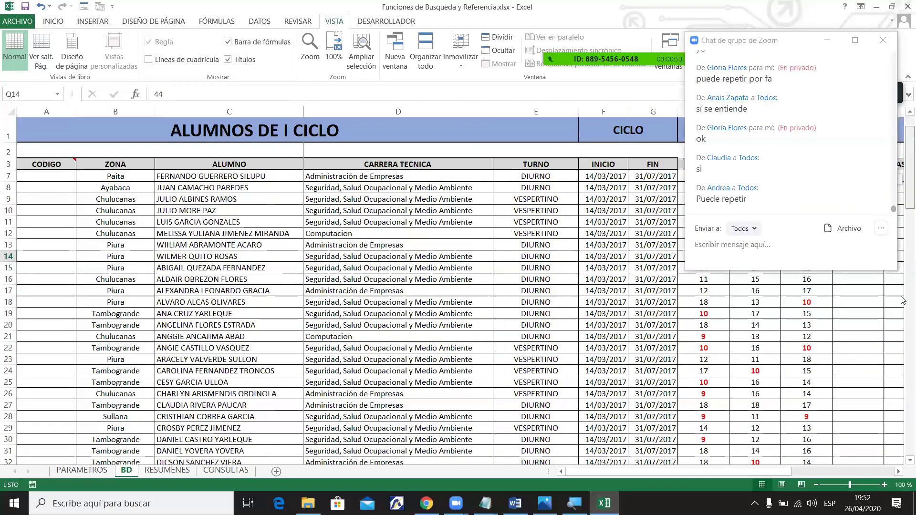
{"action": "scroll", "coordinate": [903, 300], "scroll_direction": "down", "scroll_amount": 15}
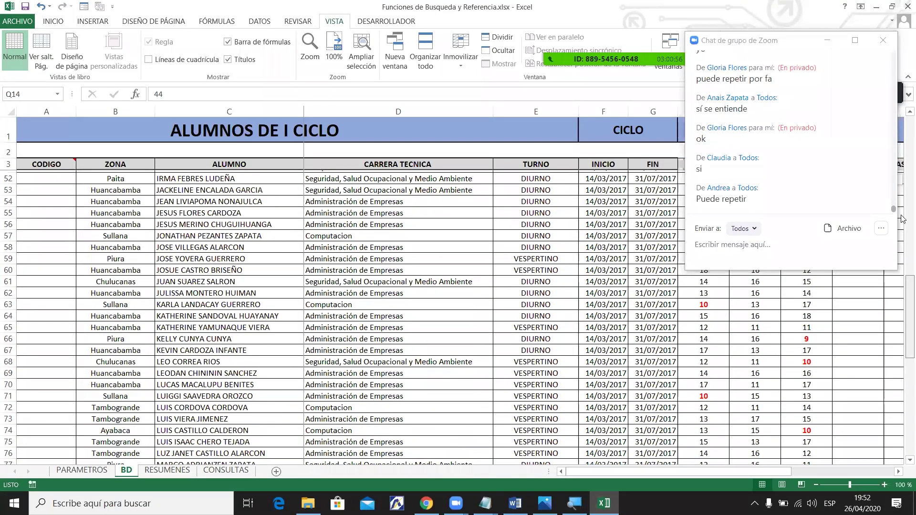
{"action": "scroll", "coordinate": [904, 252], "scroll_direction": "up", "scroll_amount": 3}
{"action": "scroll", "coordinate": [902, 286], "scroll_direction": "up", "scroll_amount": 14}
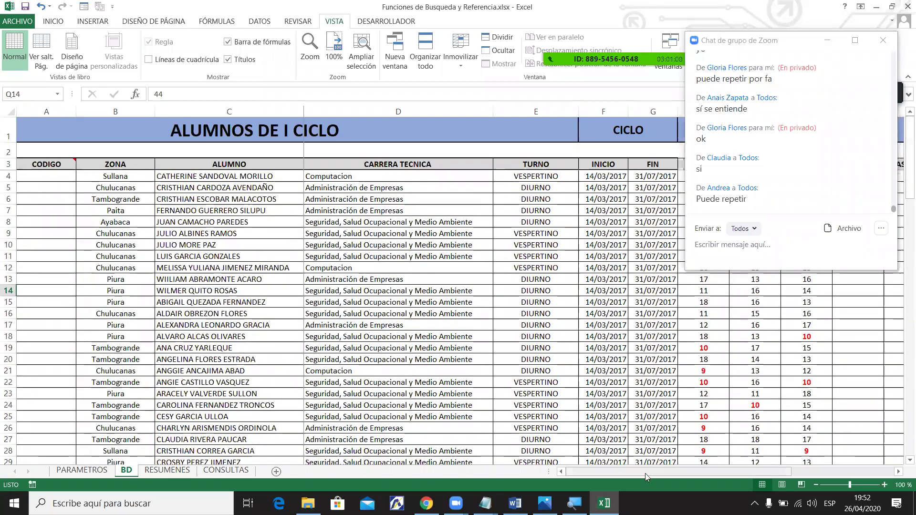
{"action": "left_click_drag", "start_coordinate": [641, 474], "coordinate": [619, 462]}
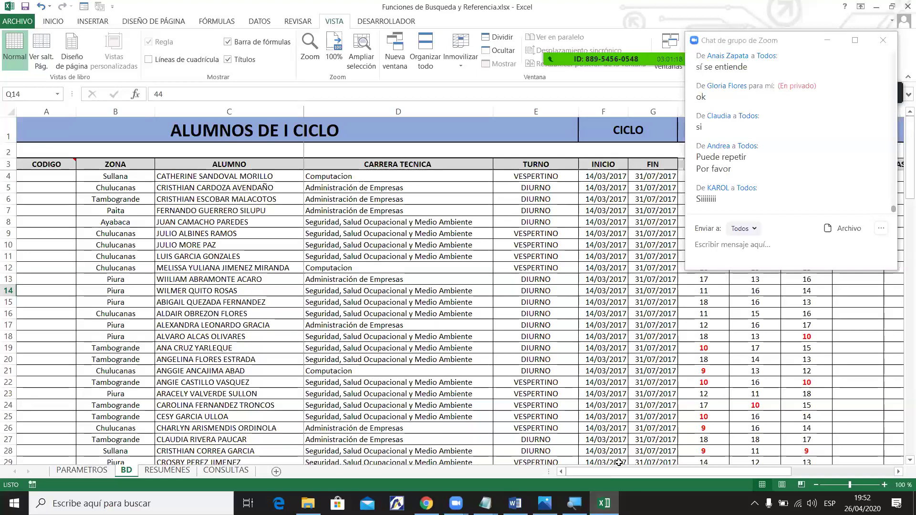
{"action": "scroll", "coordinate": [903, 207], "scroll_direction": "down", "scroll_amount": 17}
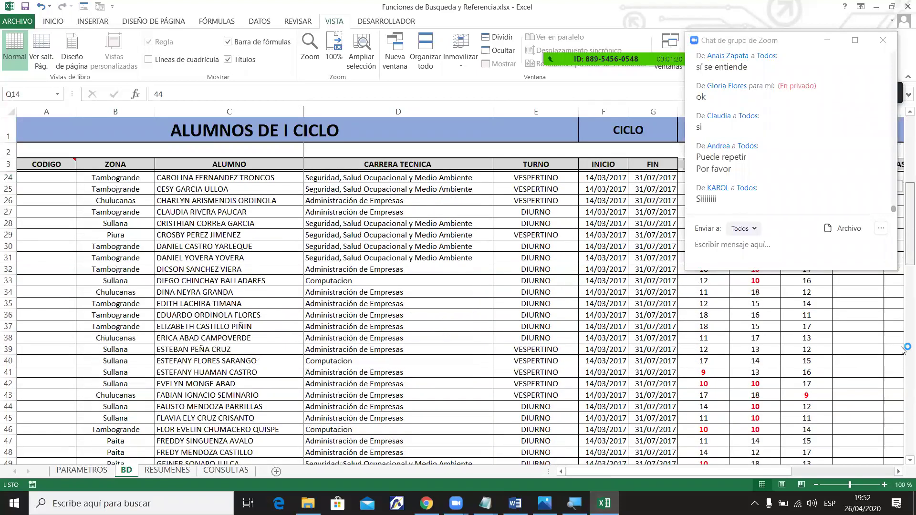
{"action": "left_click_drag", "start_coordinate": [902, 444], "coordinate": [902, 180]}
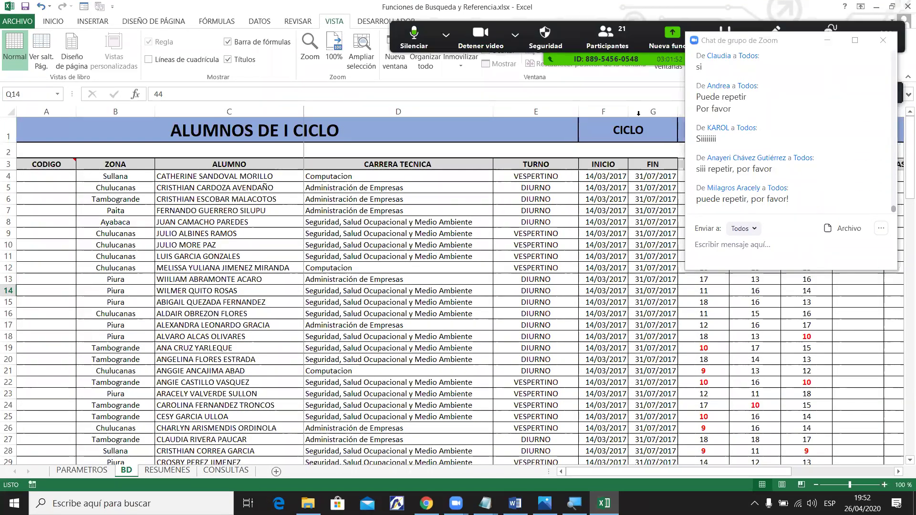
Unfreeze panes with Movilizar paneles and scroll to confirm the headings move.
{"action": "left_click", "coordinate": [512, 202]}
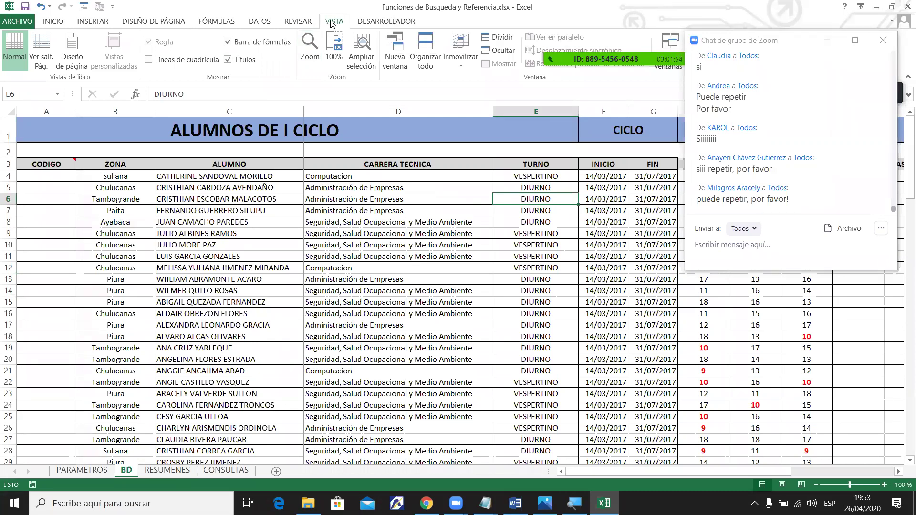
{"action": "key", "text": "Return"}
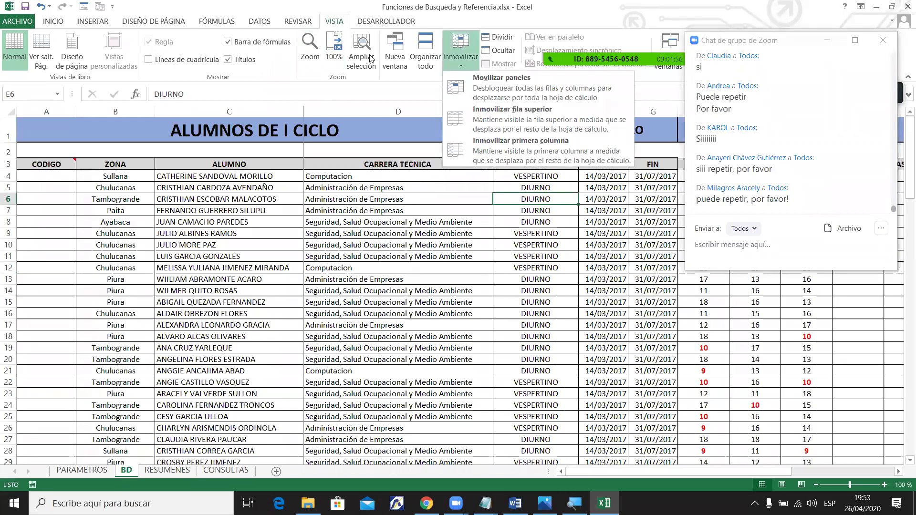
{"action": "left_click", "coordinate": [514, 92]}
{"action": "left_click", "coordinate": [902, 261]}
{"action": "scroll", "coordinate": [902, 262], "scroll_direction": "down", "scroll_amount": 9}
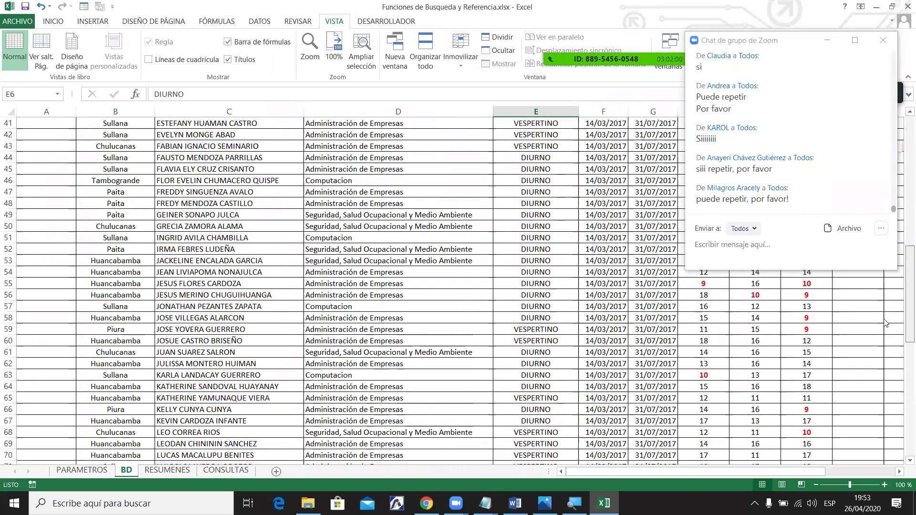
{"action": "scroll", "coordinate": [856, 311], "scroll_direction": "up", "scroll_amount": 14}
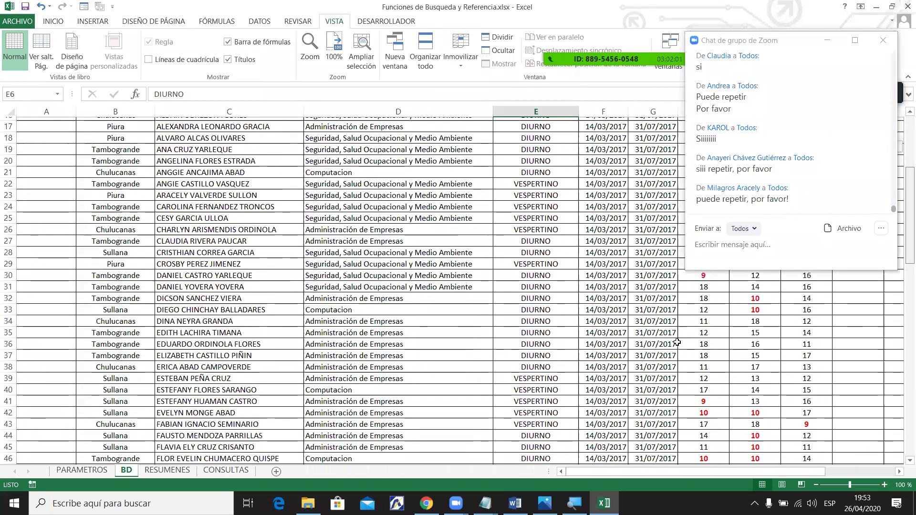
{"action": "scroll", "coordinate": [856, 311], "scroll_direction": "up", "scroll_amount": 5}
{"action": "left_click_drag", "start_coordinate": [701, 472], "coordinate": [586, 480]}
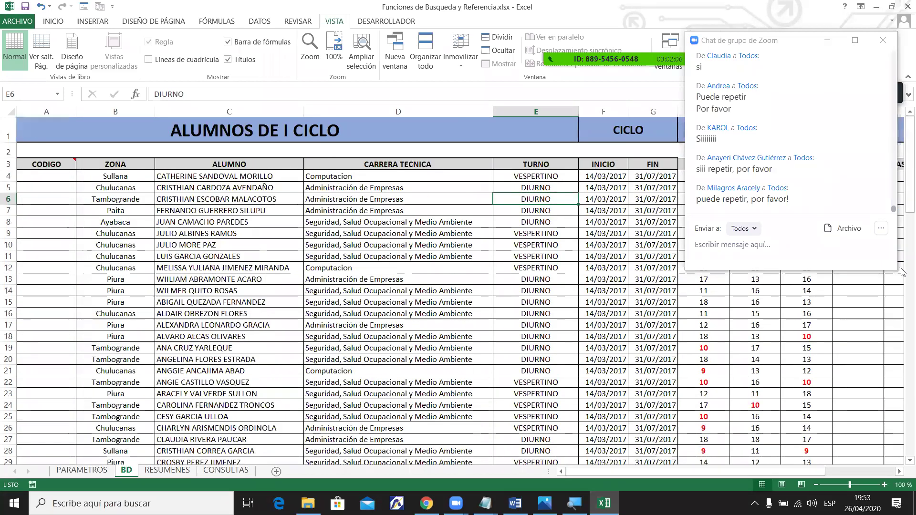
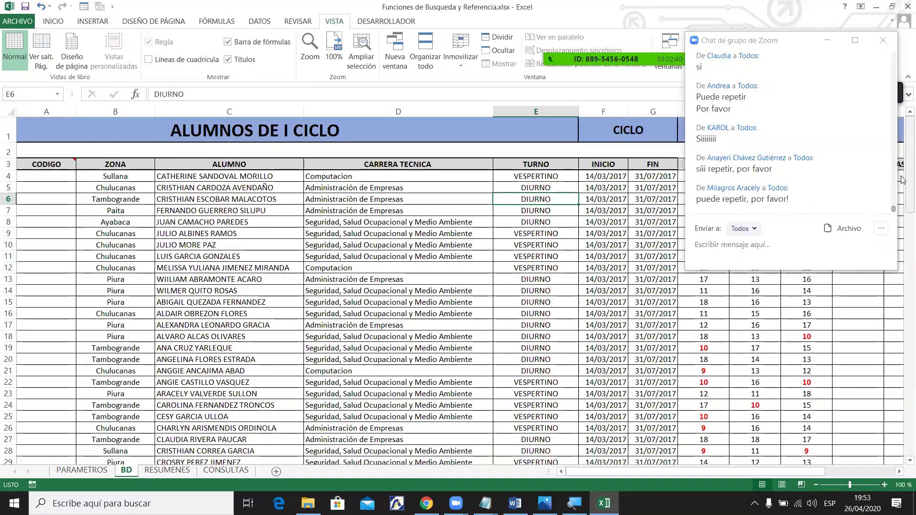
Select the ALUMNOS DE I CICLO title, heading cells, and the ALUMNO and CARRERA TECNICA columns.
{"action": "left_click", "coordinate": [229, 164]}
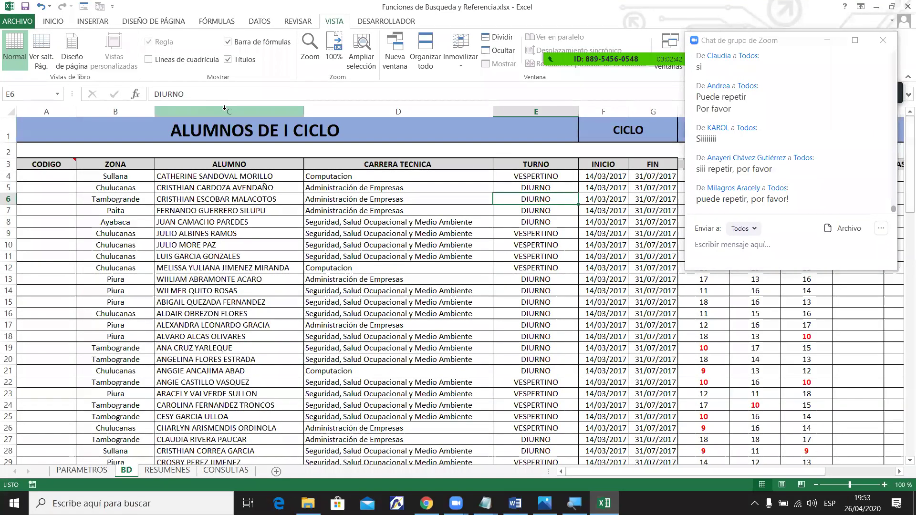
{"action": "left_click", "coordinate": [201, 134]}
{"action": "left_click", "coordinate": [46, 177]}
{"action": "key", "text": "Right"}
{"action": "key", "text": "Right"}
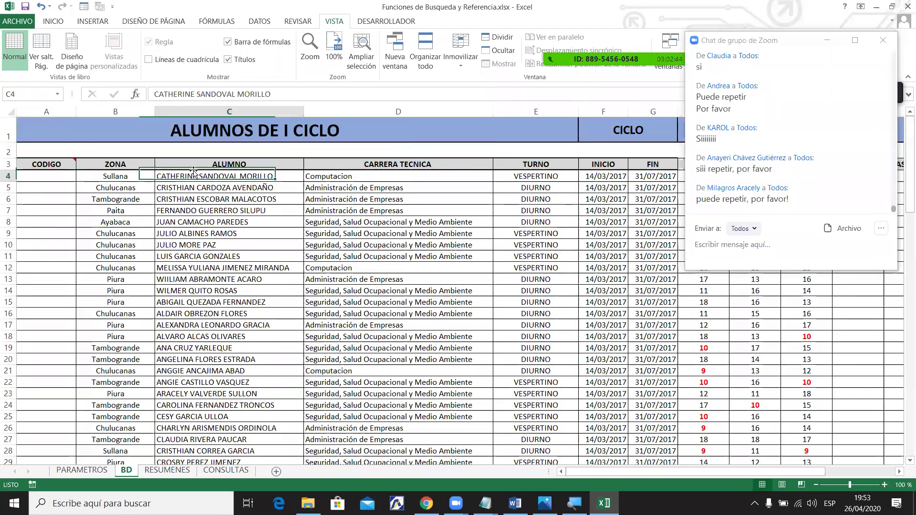
{"action": "key", "text": "Right"}
{"action": "key", "text": "Up"}
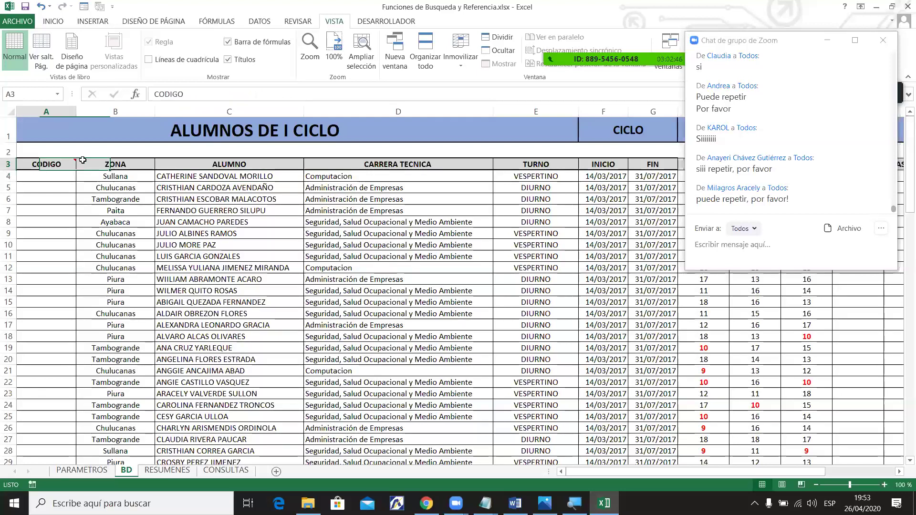
{"action": "left_click", "coordinate": [196, 113]}
{"action": "left_click", "coordinate": [333, 108]}
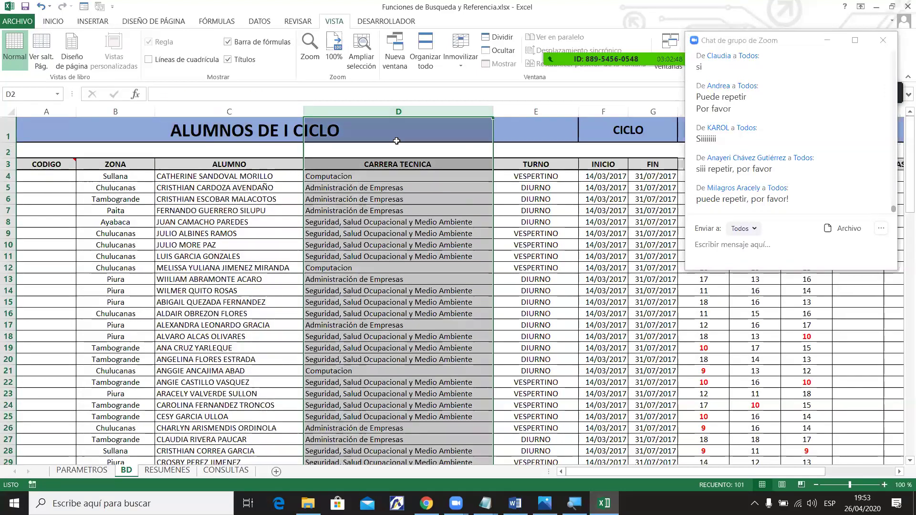
Scroll through the student list, checking an ASIST value in row 72 and the S/ 2.00 amount.
{"action": "left_click_drag", "start_coordinate": [904, 186], "coordinate": [901, 365]}
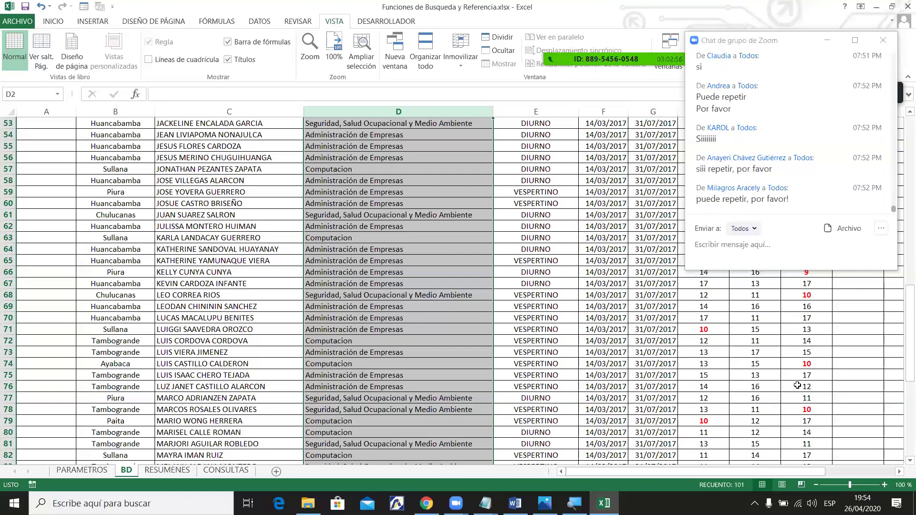
{"action": "left_click_drag", "start_coordinate": [805, 471], "coordinate": [851, 472]}
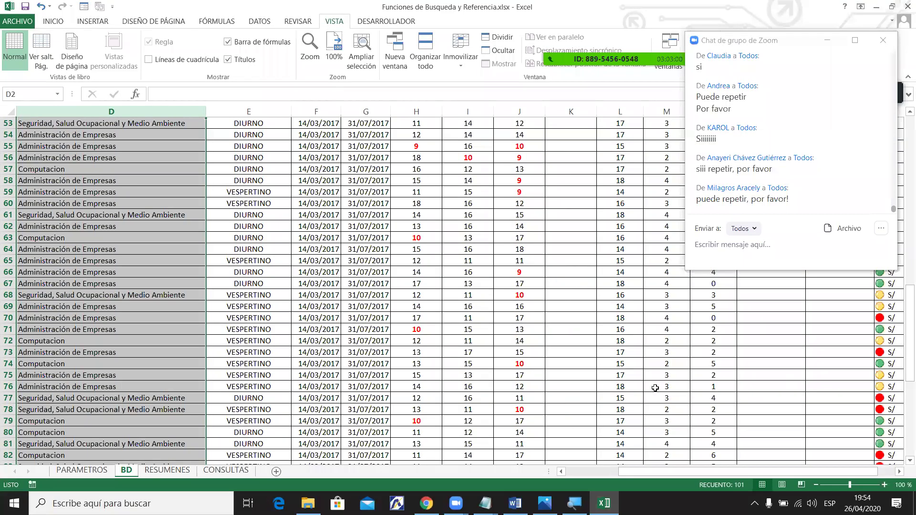
{"action": "left_click", "coordinate": [625, 344]}
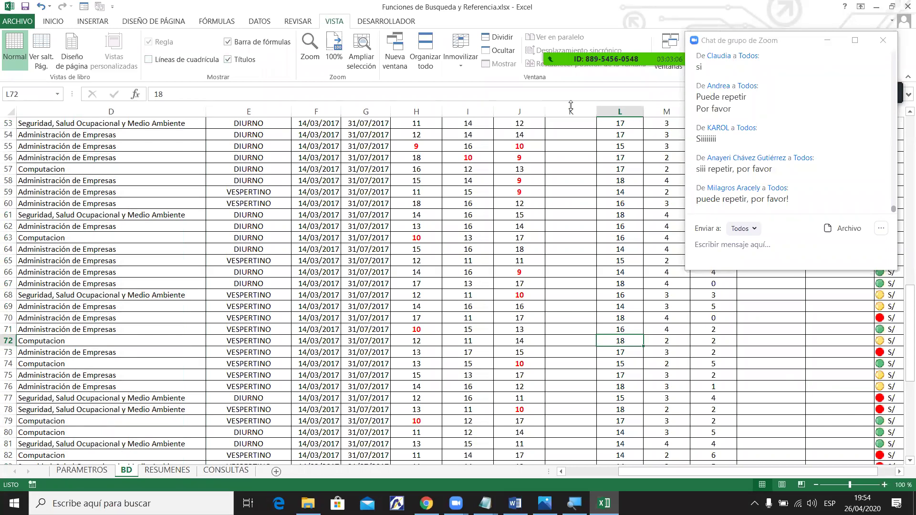
{"action": "left_click_drag", "start_coordinate": [899, 349], "coordinate": [902, 181]}
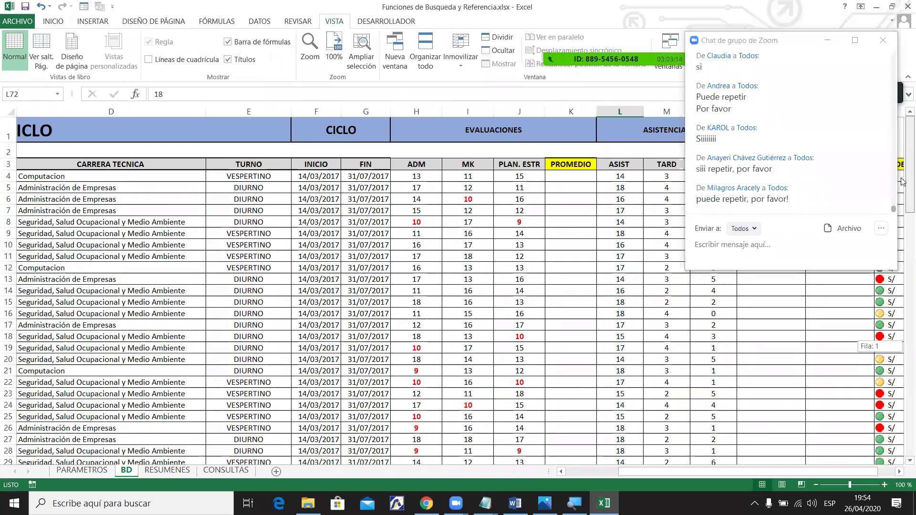
{"action": "left_click_drag", "start_coordinate": [902, 182], "coordinate": [903, 182]}
{"action": "left_click_drag", "start_coordinate": [629, 471], "coordinate": [643, 472]}
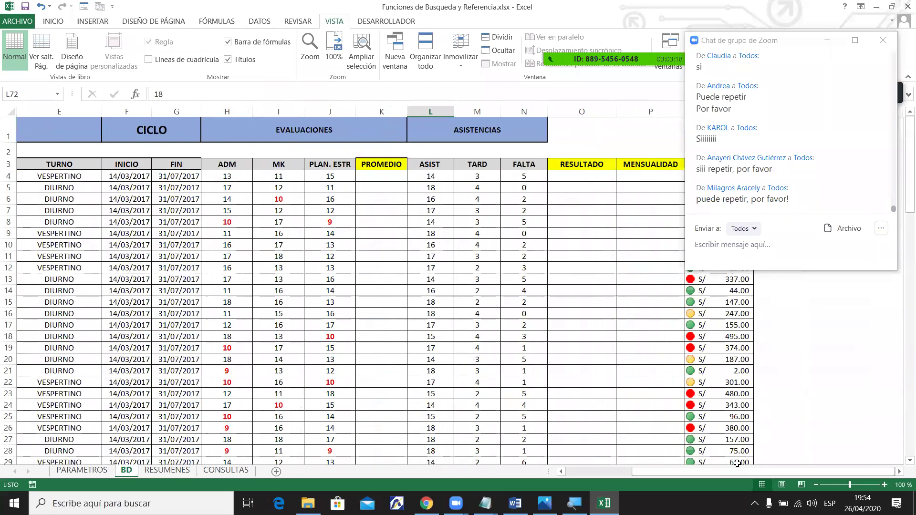
{"action": "left_click", "coordinate": [744, 371]}
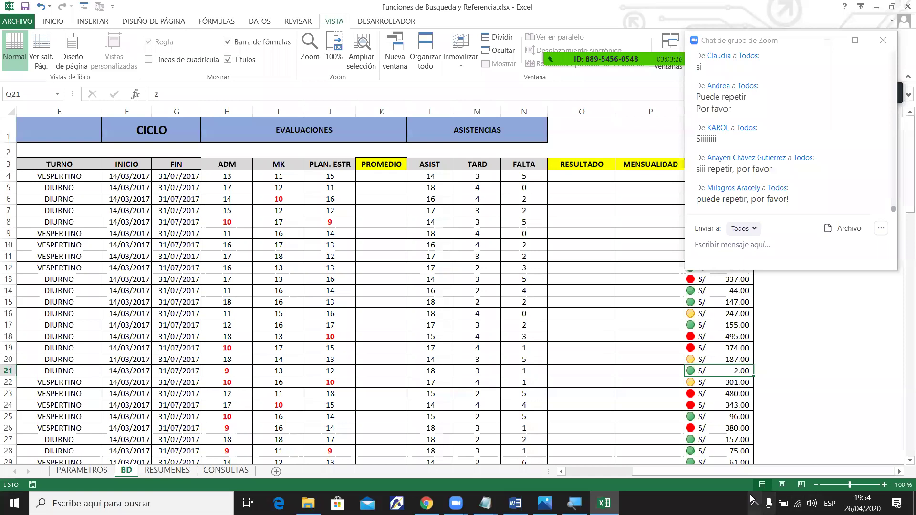
{"action": "left_click_drag", "start_coordinate": [748, 471], "coordinate": [607, 481]}
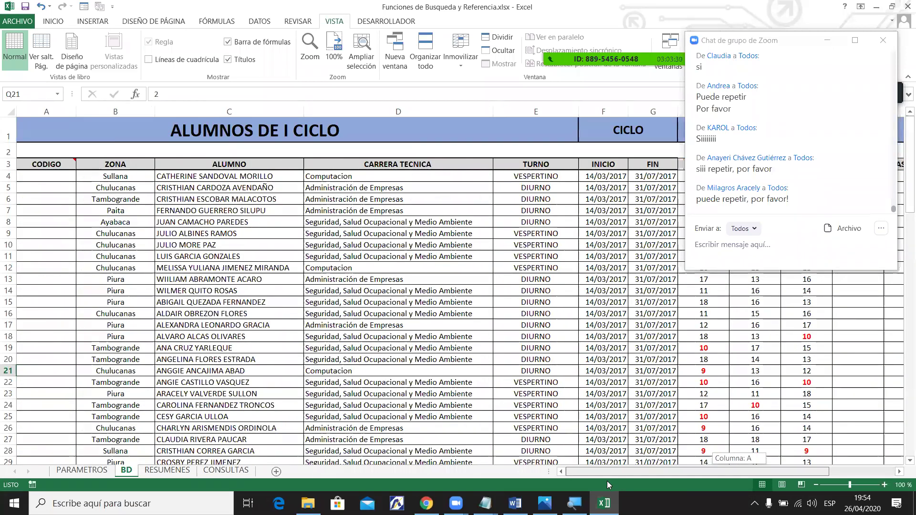
{"action": "left_click_drag", "start_coordinate": [607, 481], "coordinate": [606, 481]}
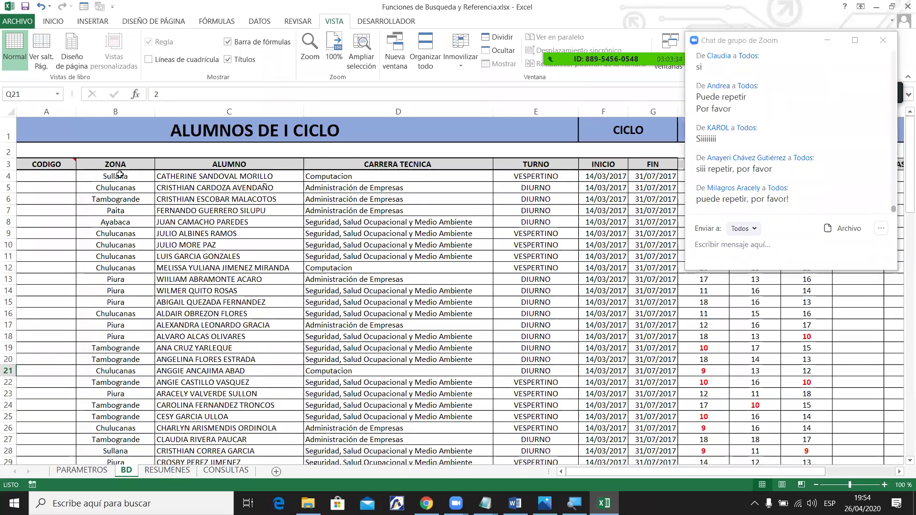
Highlight columns A–C and rows 1–3 as the areas to keep fixed.
{"action": "left_click_drag", "start_coordinate": [46, 111], "coordinate": [222, 124]}
{"action": "left_click_drag", "start_coordinate": [7, 128], "coordinate": [8, 165]}
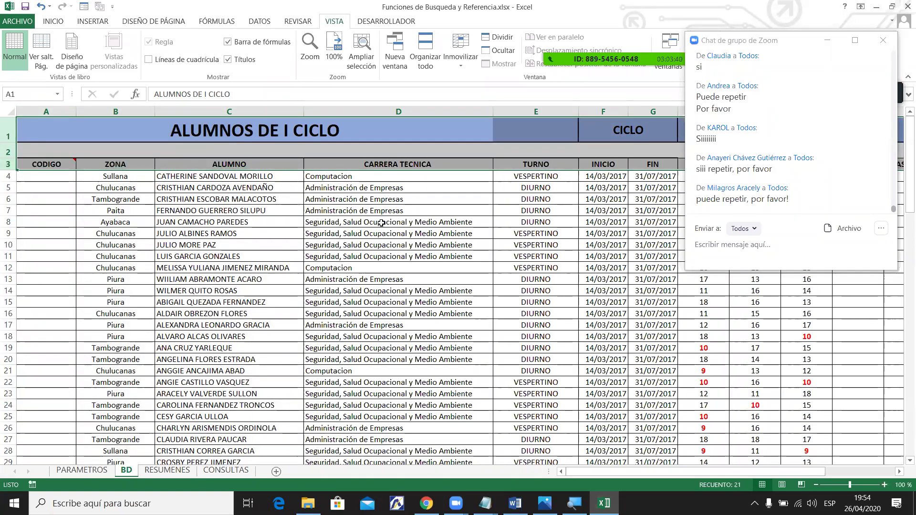
{"action": "left_click_drag", "start_coordinate": [546, 189], "coordinate": [830, 442]}
{"action": "left_click", "coordinate": [251, 260]}
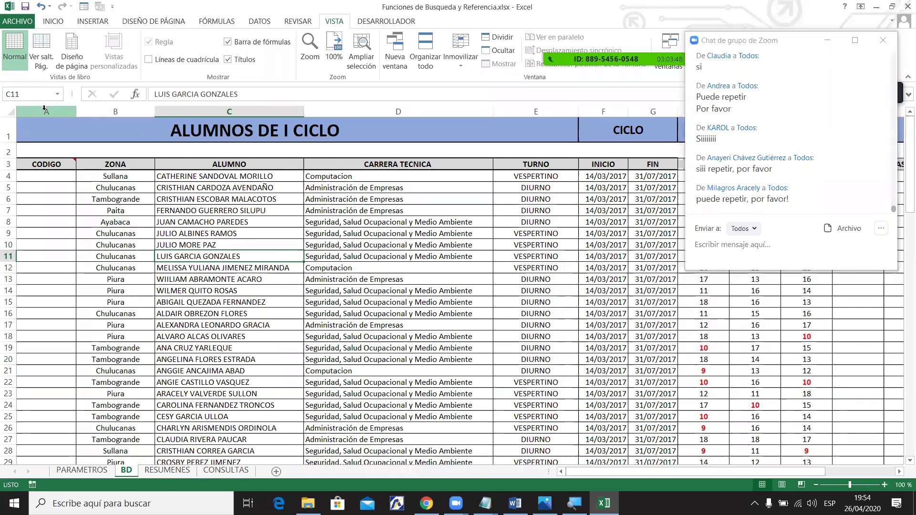
{"action": "left_click_drag", "start_coordinate": [44, 109], "coordinate": [225, 108]}
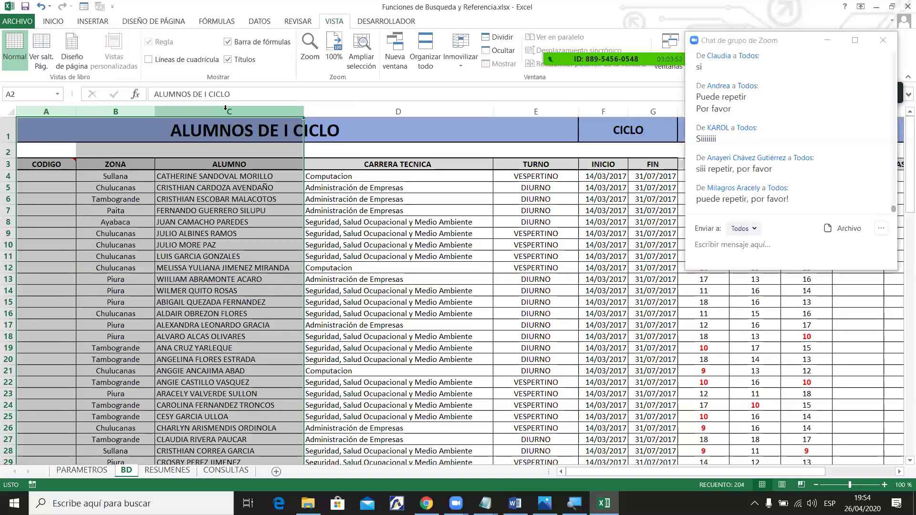
{"action": "left_click", "coordinate": [229, 187]}
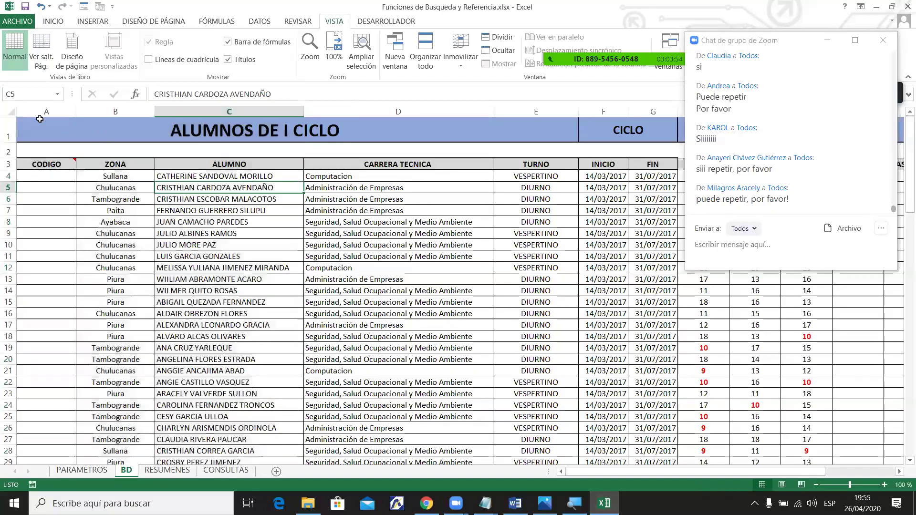
{"action": "left_click_drag", "start_coordinate": [39, 111], "coordinate": [178, 135]}
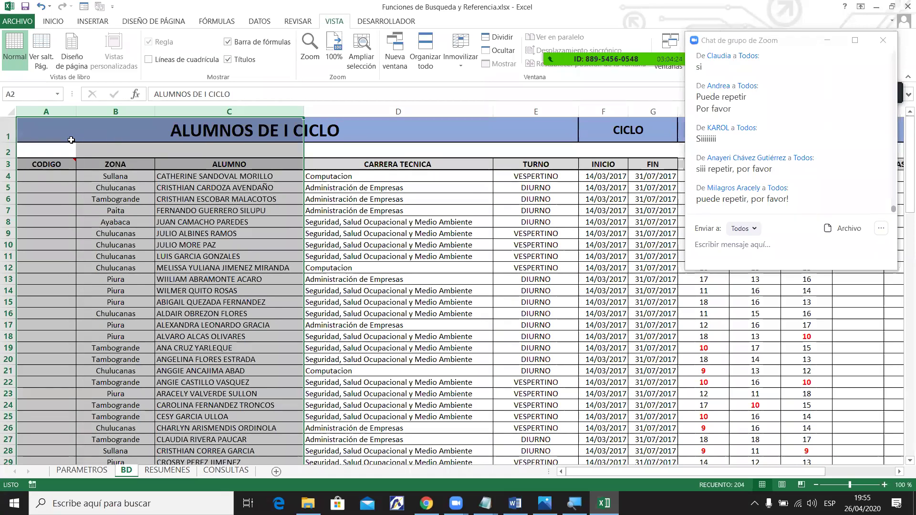
Try moving the first CODIGO cell onto neighbouring data, then cancel the replacement.
{"action": "left_click", "coordinate": [111, 193]}
{"action": "left_click", "coordinate": [47, 175]}
{"action": "left_click_drag", "start_coordinate": [75, 175], "coordinate": [258, 175]}
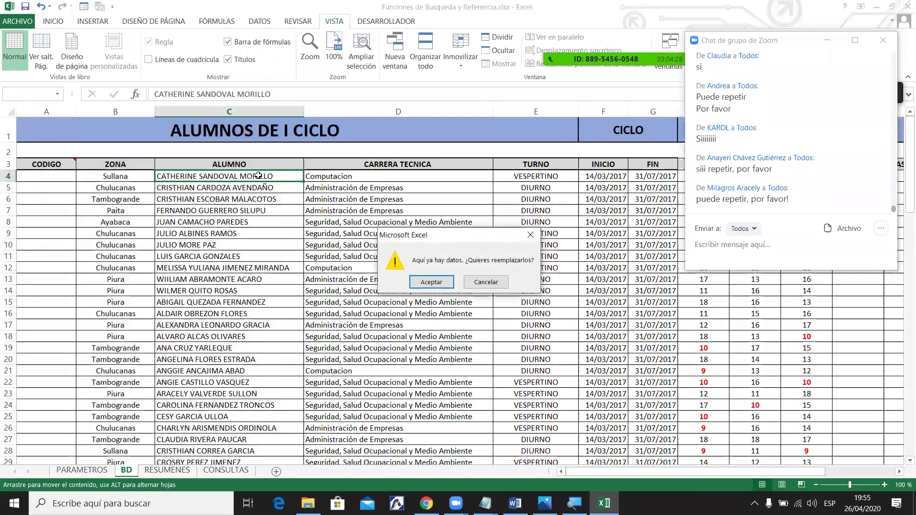
{"action": "key", "text": "Escape"}
Reselect rows 1–3 and columns A–C, then pick cell D4 as the freeze anchor.
{"action": "left_click_drag", "start_coordinate": [7, 128], "coordinate": [13, 160]}
{"action": "left_click_drag", "start_coordinate": [47, 111], "coordinate": [204, 114]}
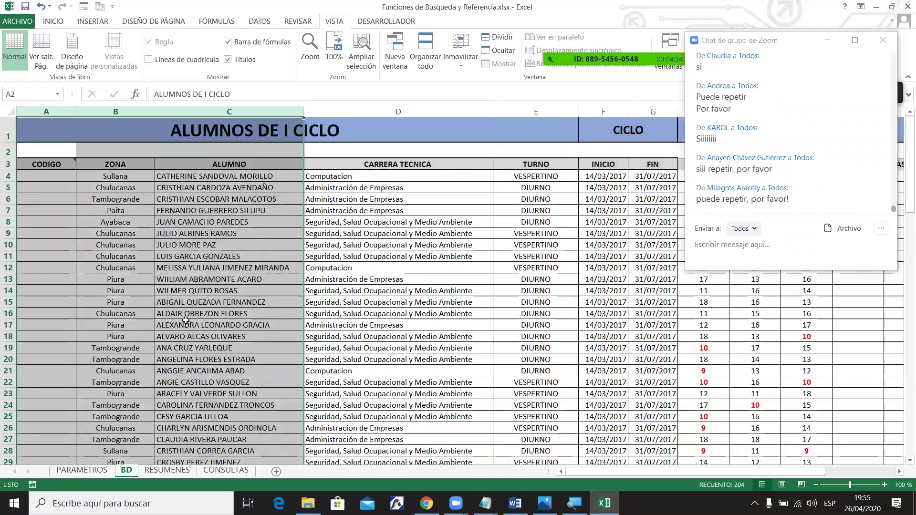
{"action": "left_click_drag", "start_coordinate": [8, 130], "coordinate": [9, 164]}
{"action": "left_click", "coordinate": [218, 244]}
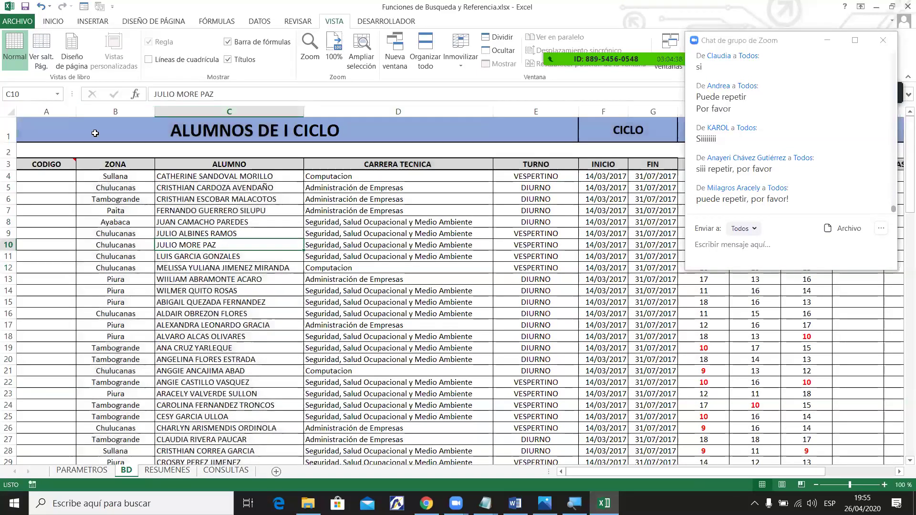
{"action": "left_click_drag", "start_coordinate": [55, 108], "coordinate": [186, 111]}
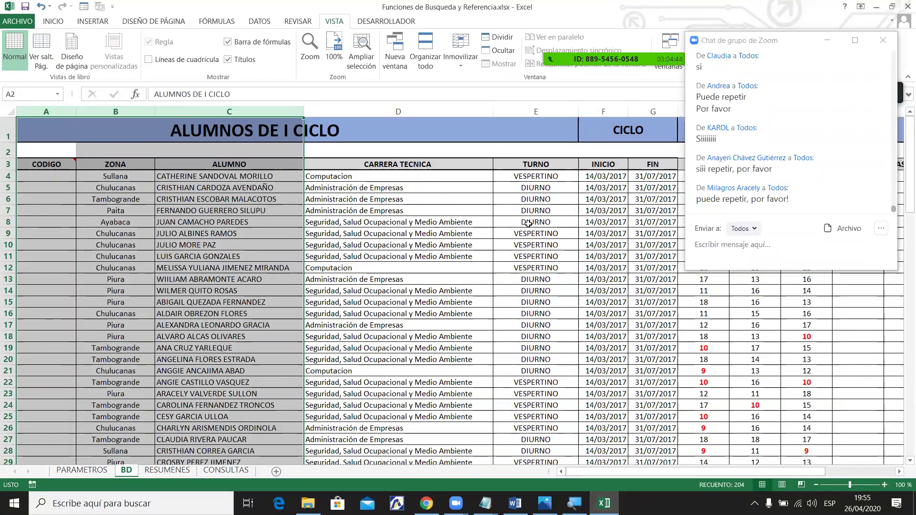
{"action": "left_click", "coordinate": [4, 130]}
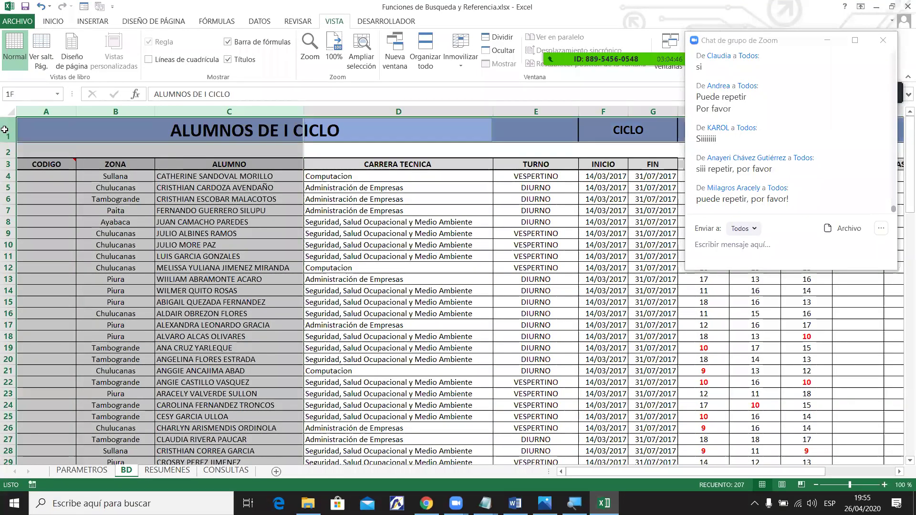
{"action": "left_click_drag", "start_coordinate": [4, 130], "coordinate": [8, 165]}
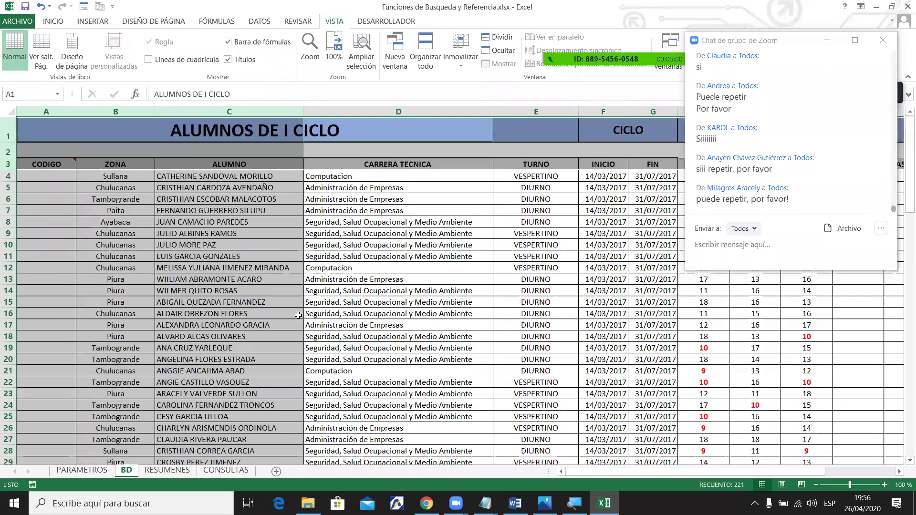
{"action": "left_click", "coordinate": [326, 178]}
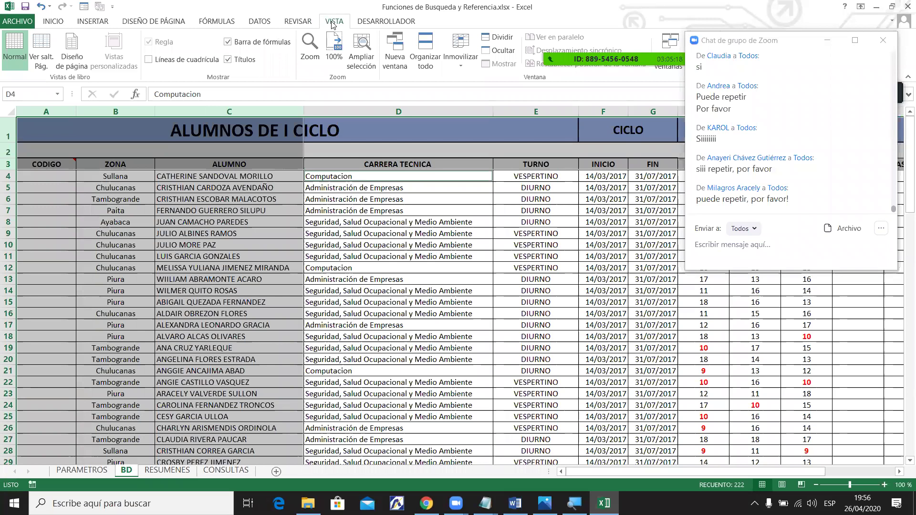
Freeze panes at D4 and scroll the list to check the fixed rows and columns.
{"action": "left_click", "coordinate": [460, 55]}
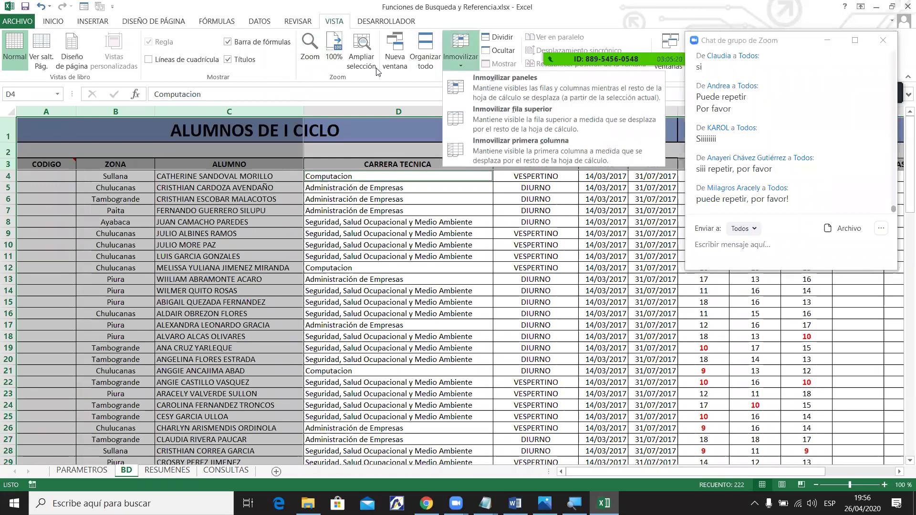
{"action": "left_click", "coordinate": [471, 85]}
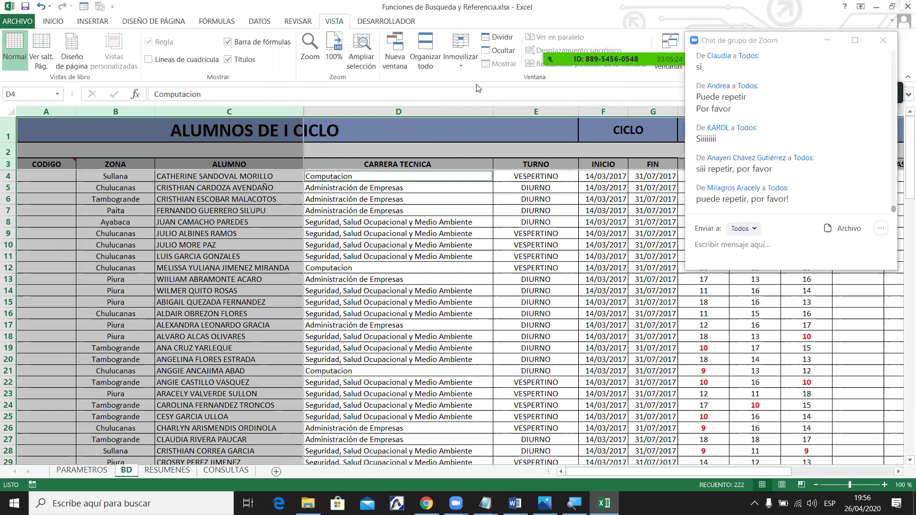
{"action": "left_click", "coordinate": [476, 235]}
{"action": "left_click_drag", "start_coordinate": [718, 475], "coordinate": [779, 474]}
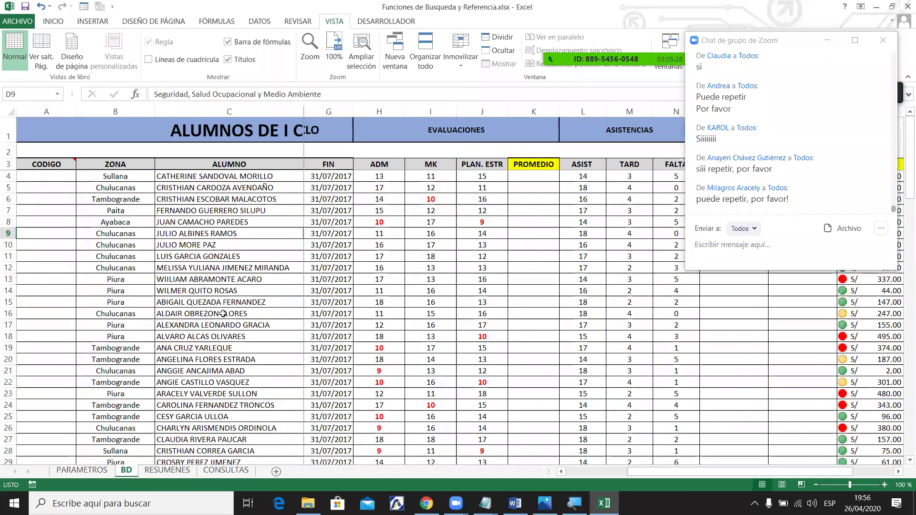
{"action": "left_click_drag", "start_coordinate": [239, 188], "coordinate": [238, 325]}
{"action": "left_click_drag", "start_coordinate": [764, 472], "coordinate": [577, 482]}
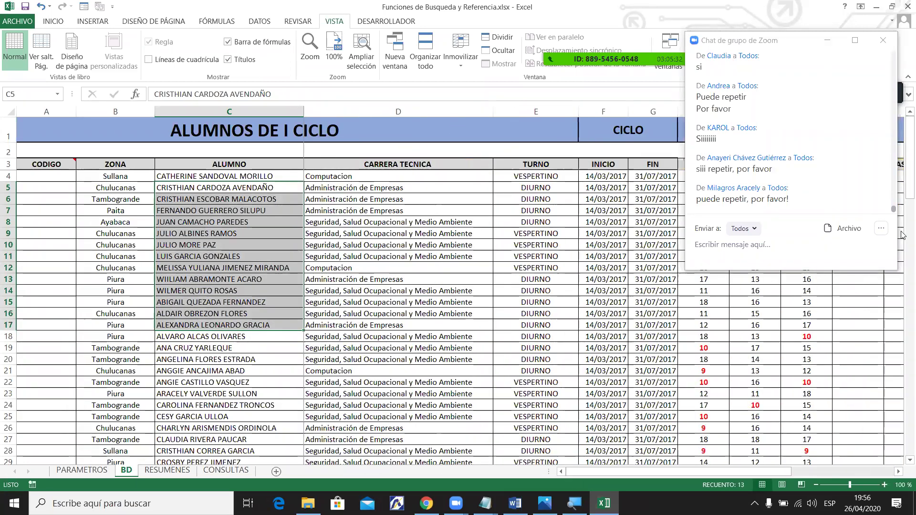
{"action": "scroll", "coordinate": [901, 179], "scroll_direction": "down", "scroll_amount": 7}
{"action": "scroll", "coordinate": [902, 373], "scroll_direction": "down", "scroll_amount": 10}
{"action": "scroll", "coordinate": [596, 154], "scroll_direction": "up", "scroll_amount": 14}
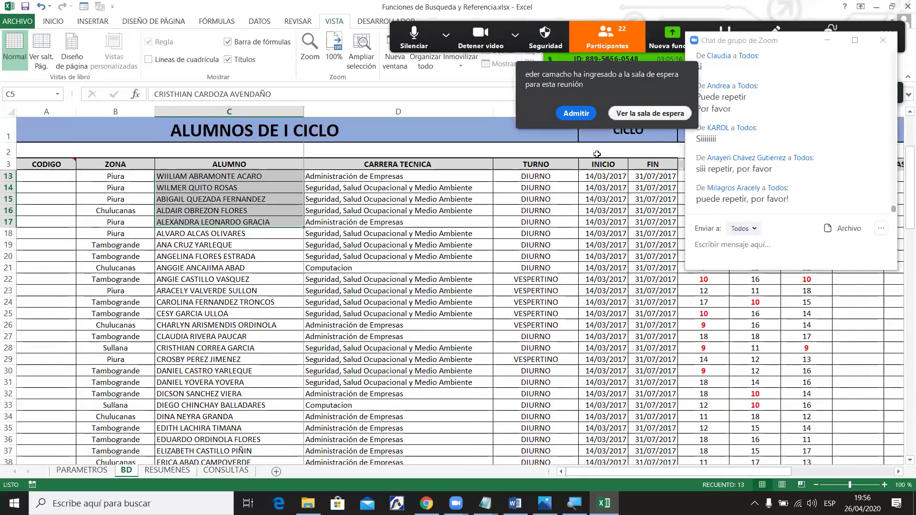
Admit the waiting meeting participant, then select the student names in rows 13–17 and D17.
{"action": "left_click", "coordinate": [581, 114]}
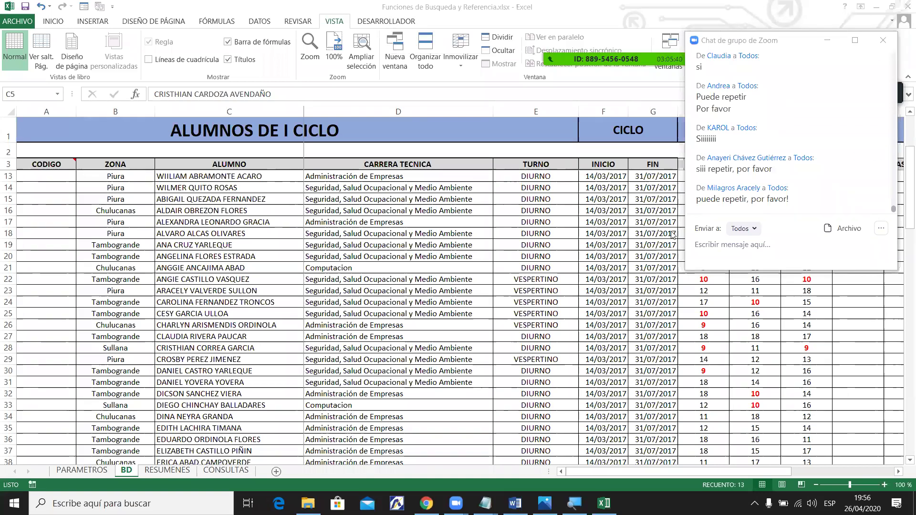
{"action": "left_click_drag", "start_coordinate": [229, 176], "coordinate": [229, 222]}
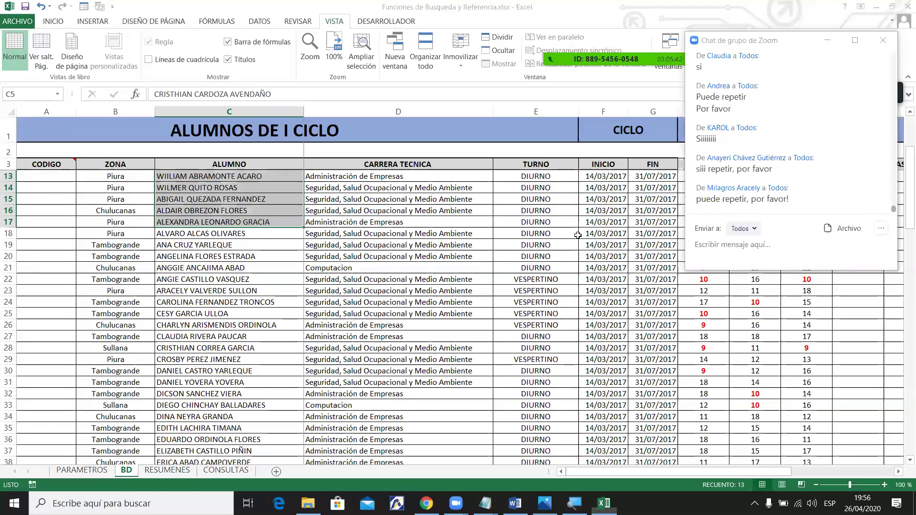
{"action": "left_click", "coordinate": [363, 222]}
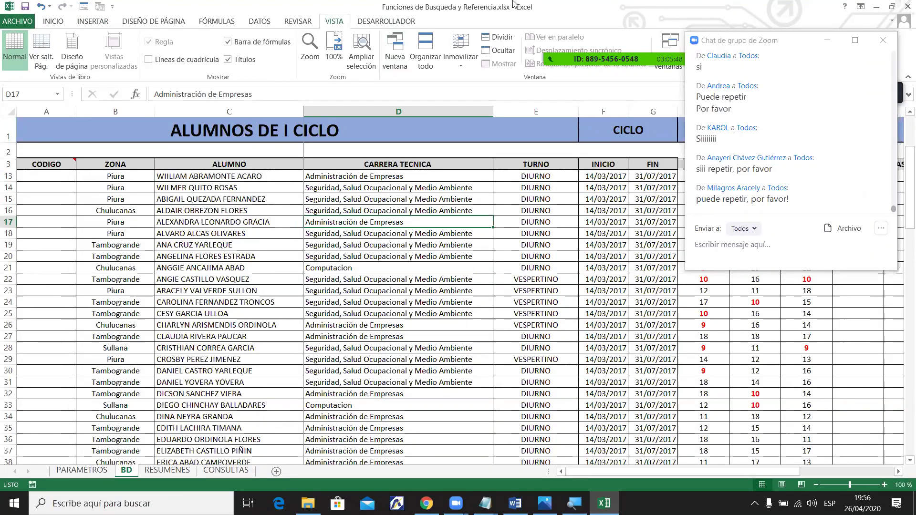
{"action": "mouse_move", "coordinate": [514, 3]}
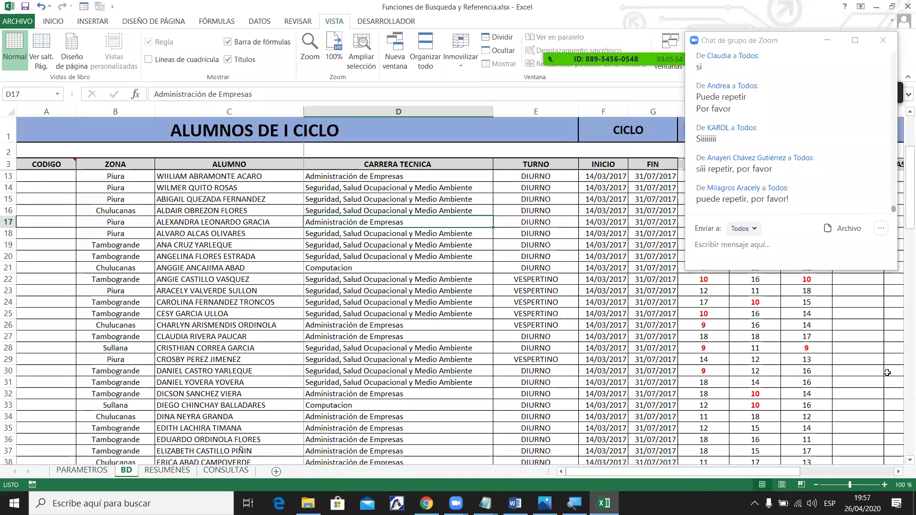
Scroll down to row 103 and select the last student's ADM grade in H103.
{"action": "scroll", "coordinate": [901, 210], "scroll_direction": "down", "scroll_amount": 13}
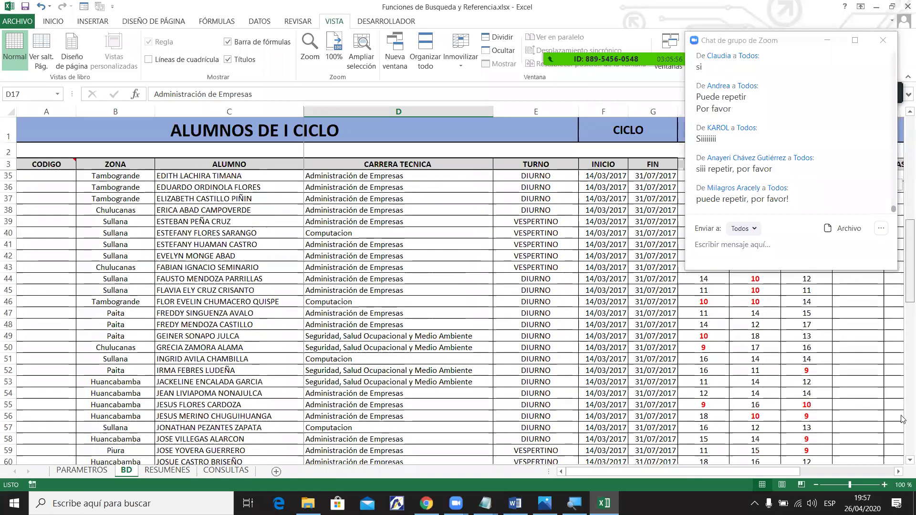
{"action": "scroll", "coordinate": [902, 205], "scroll_direction": "up", "scroll_amount": 15}
{"action": "scroll", "coordinate": [902, 286], "scroll_direction": "down", "scroll_amount": 16}
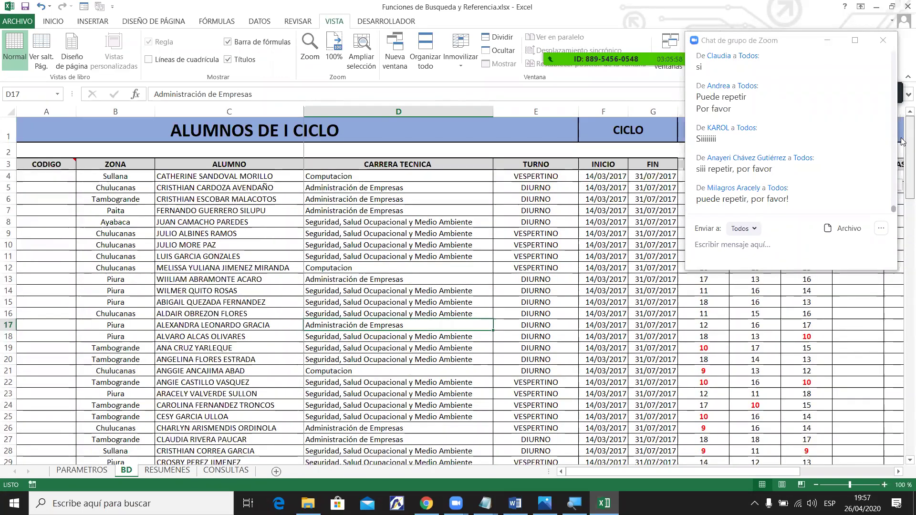
{"action": "scroll", "coordinate": [901, 370], "scroll_direction": "down", "scroll_amount": 9}
{"action": "scroll", "coordinate": [902, 334], "scroll_direction": "up", "scroll_amount": 7}
{"action": "left_click", "coordinate": [3, 166]}
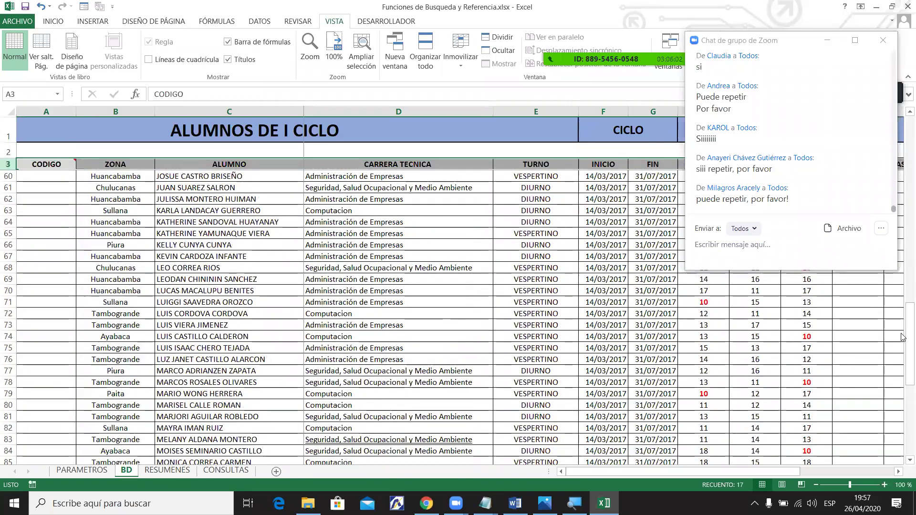
{"action": "scroll", "coordinate": [854, 343], "scroll_direction": "down", "scroll_amount": 7}
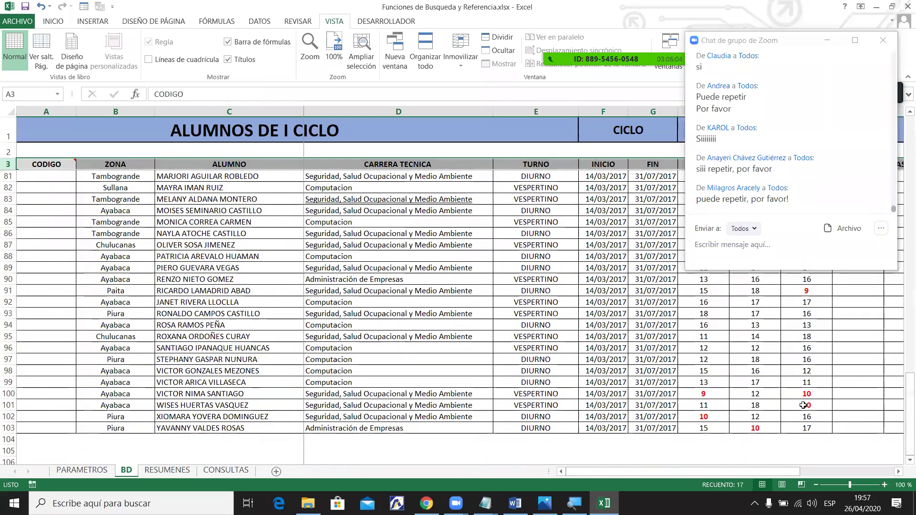
{"action": "left_click", "coordinate": [804, 405]}
{"action": "left_click", "coordinate": [718, 428]}
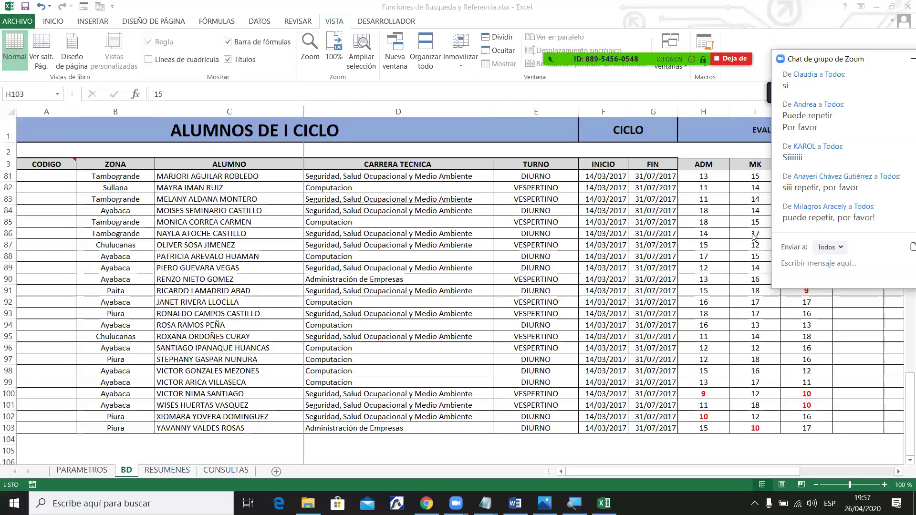
{"action": "left_click", "coordinate": [902, 380]}
{"action": "left_click_drag", "start_coordinate": [902, 379], "coordinate": [889, 134]}
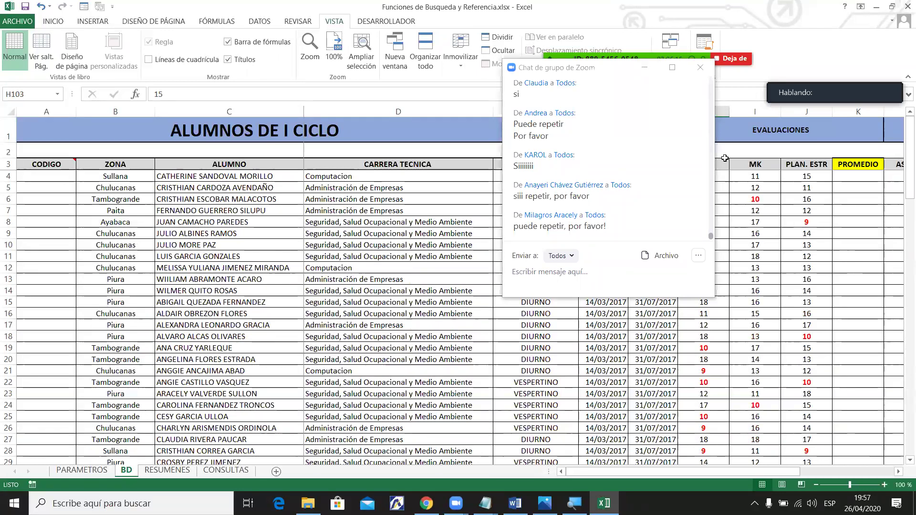
{"action": "left_click", "coordinate": [704, 221]}
{"action": "left_click_drag", "start_coordinate": [904, 191], "coordinate": [896, 152]}
{"action": "left_click_drag", "start_coordinate": [62, 301], "coordinate": [267, 315]}
{"action": "left_click_drag", "start_coordinate": [643, 472], "coordinate": [710, 474]}
{"action": "left_click", "coordinate": [544, 302]}
{"action": "left_click", "coordinate": [582, 302]}
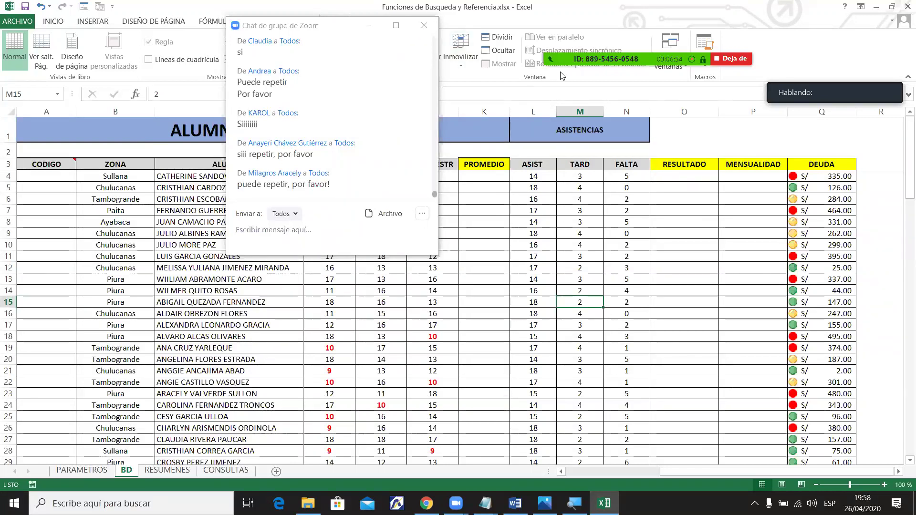
Check Zoom's participant list, then close the group chat so Excel's BD sheet is fully visible.
{"action": "mouse_move", "coordinate": [562, 75]}
{"action": "left_click", "coordinate": [606, 37]}
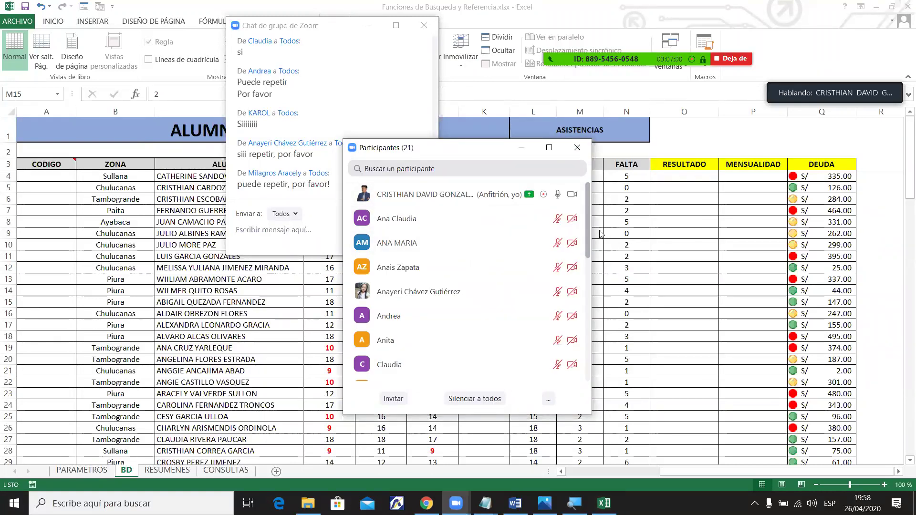
{"action": "scroll", "coordinate": [477, 286], "scroll_direction": "down", "scroll_amount": 7}
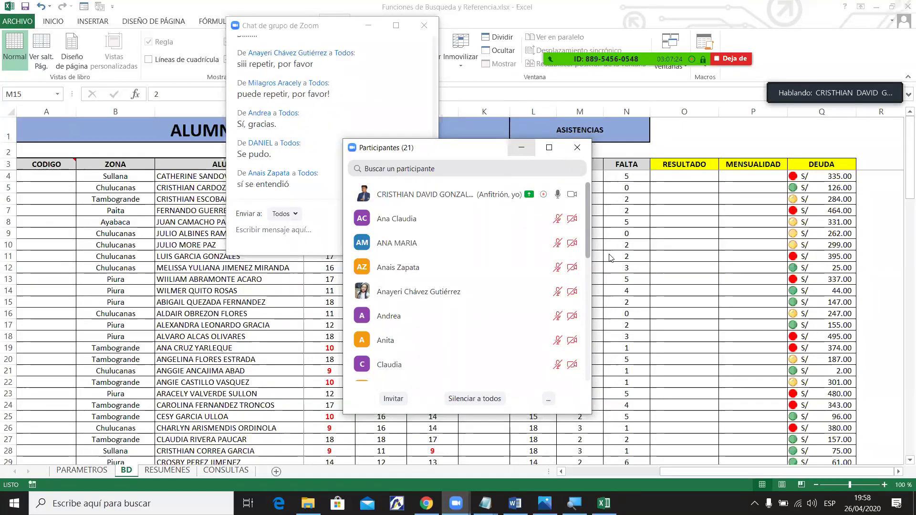
{"action": "left_click", "coordinate": [521, 148]}
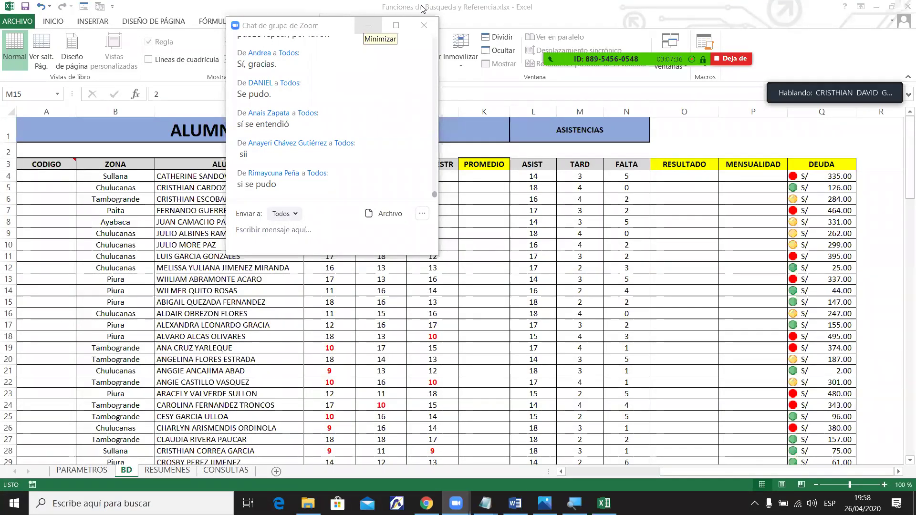
{"action": "left_click", "coordinate": [368, 25]}
{"action": "left_click_drag", "start_coordinate": [718, 481], "coordinate": [603, 487]}
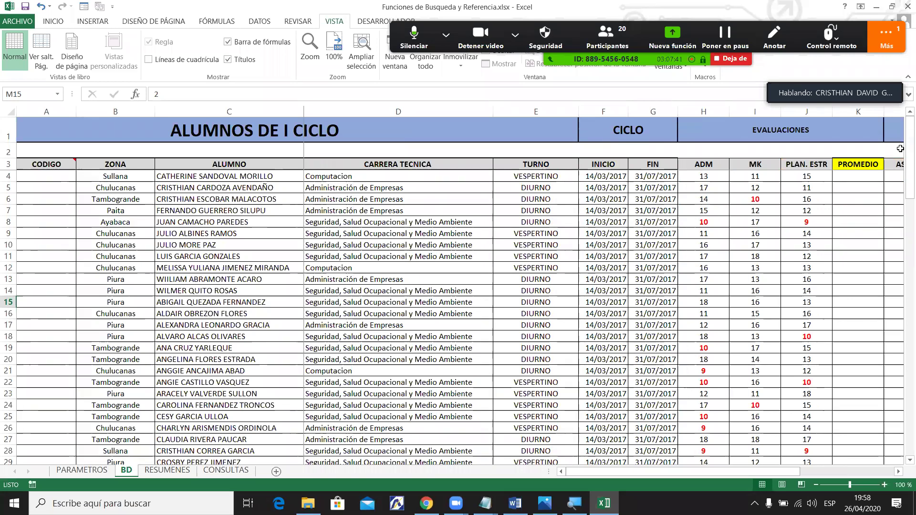
{"action": "key", "text": "alt+h"}
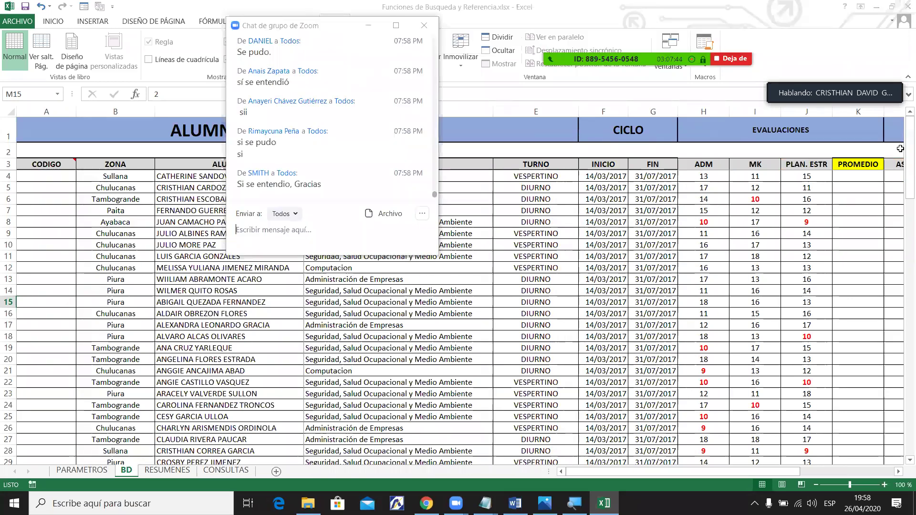
{"action": "left_click", "coordinate": [423, 24]}
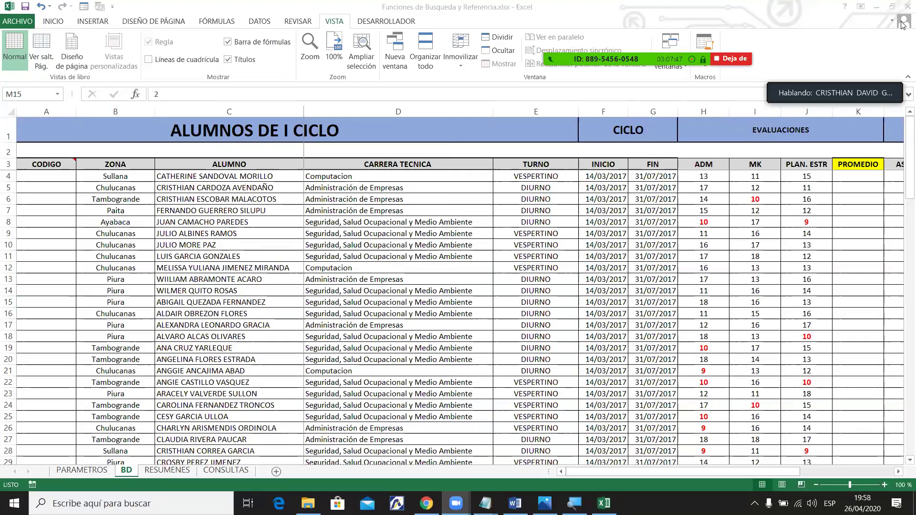
{"action": "left_click_drag", "start_coordinate": [660, 477], "coordinate": [684, 472]}
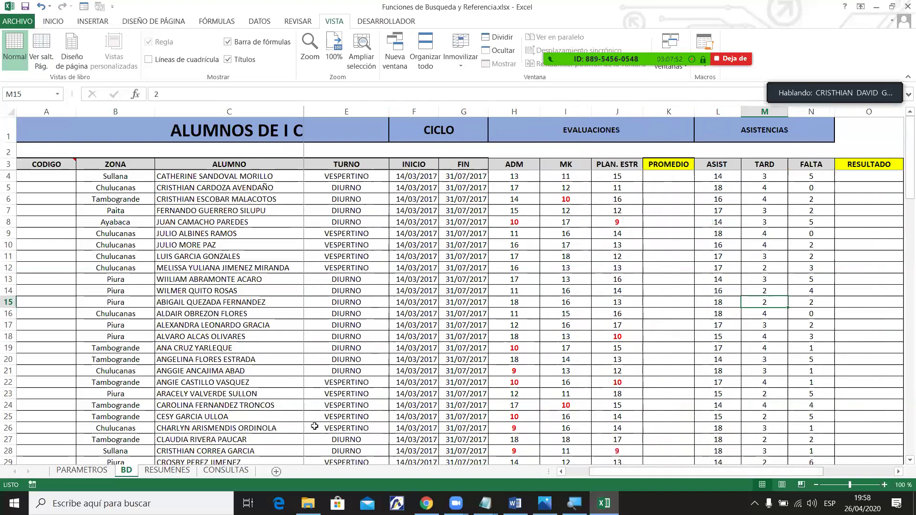
{"action": "left_click", "coordinate": [159, 472]}
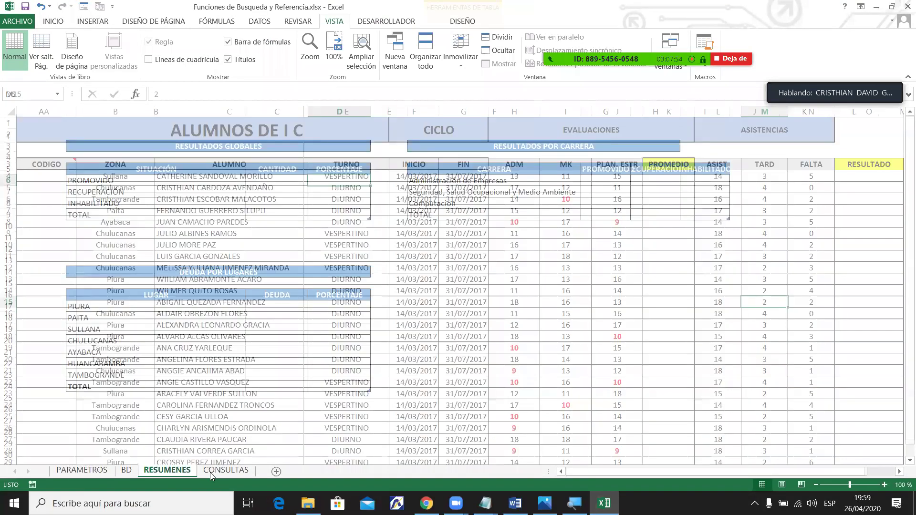
{"action": "left_click", "coordinate": [213, 472]}
{"action": "left_click", "coordinate": [182, 473]}
{"action": "left_click", "coordinate": [132, 472]}
{"action": "left_click", "coordinate": [157, 474]}
{"action": "left_click", "coordinate": [224, 472]}
{"action": "left_click", "coordinate": [165, 472]}
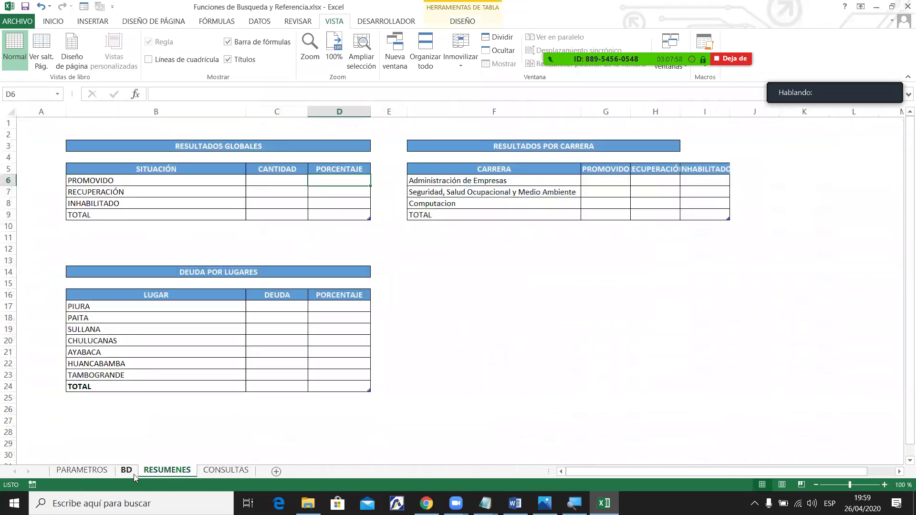
{"action": "left_click", "coordinate": [128, 473]}
{"action": "left_click", "coordinate": [95, 472]}
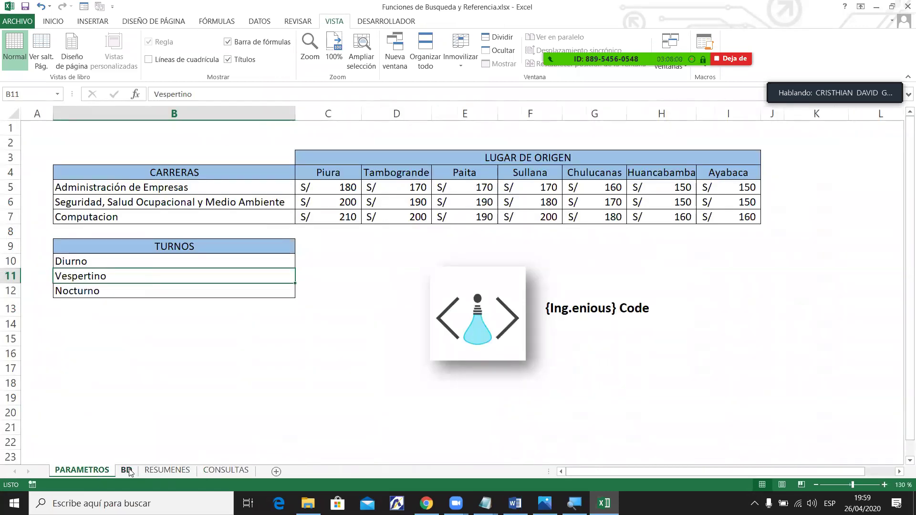
{"action": "left_click", "coordinate": [128, 472]}
{"action": "left_click_drag", "start_coordinate": [382, 233], "coordinate": [665, 366]}
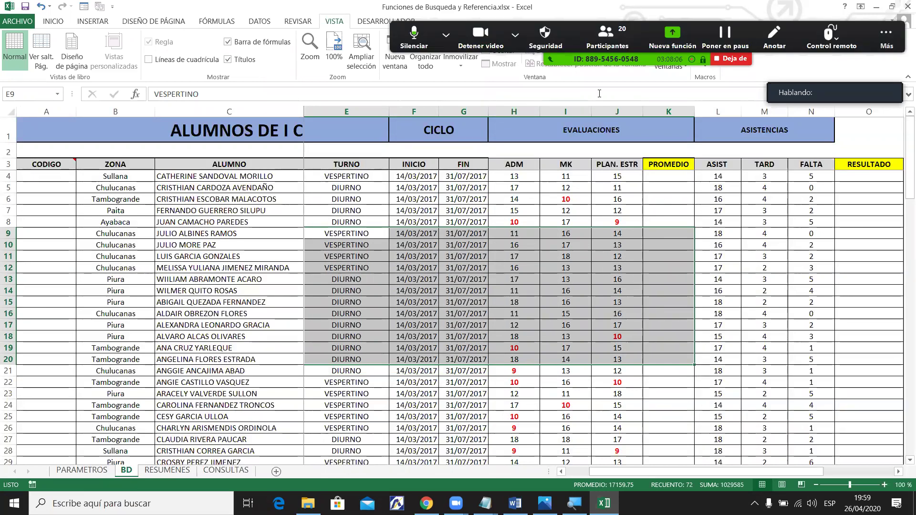
{"action": "left_click", "coordinate": [553, 246]}
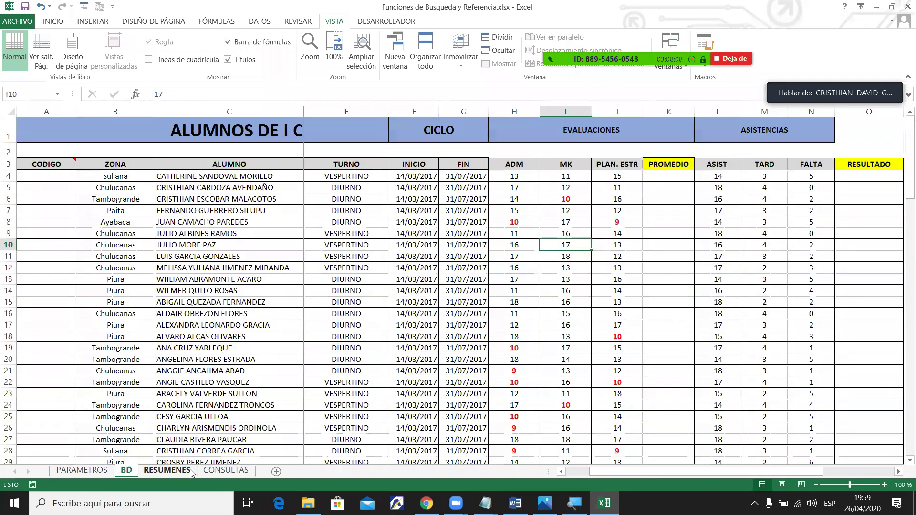
{"action": "left_click", "coordinate": [167, 470]}
{"action": "left_click", "coordinate": [126, 470]}
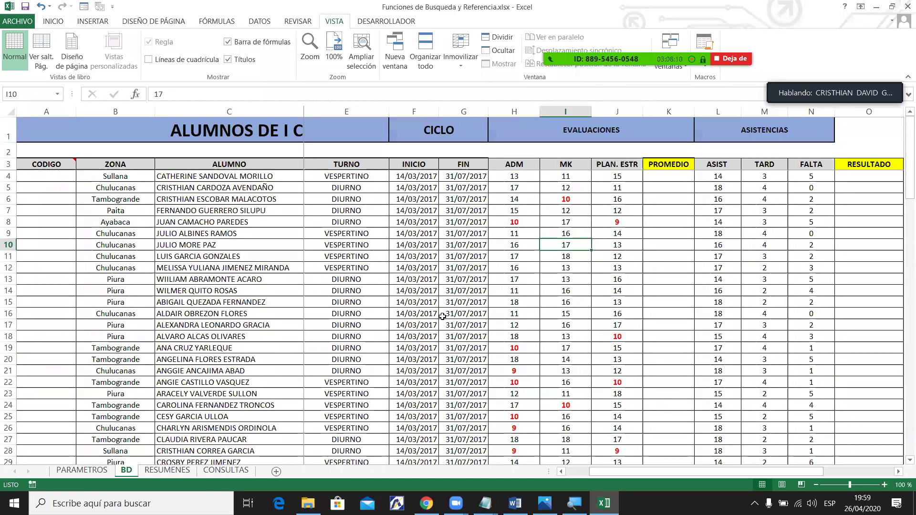
{"action": "left_click", "coordinate": [663, 177]}
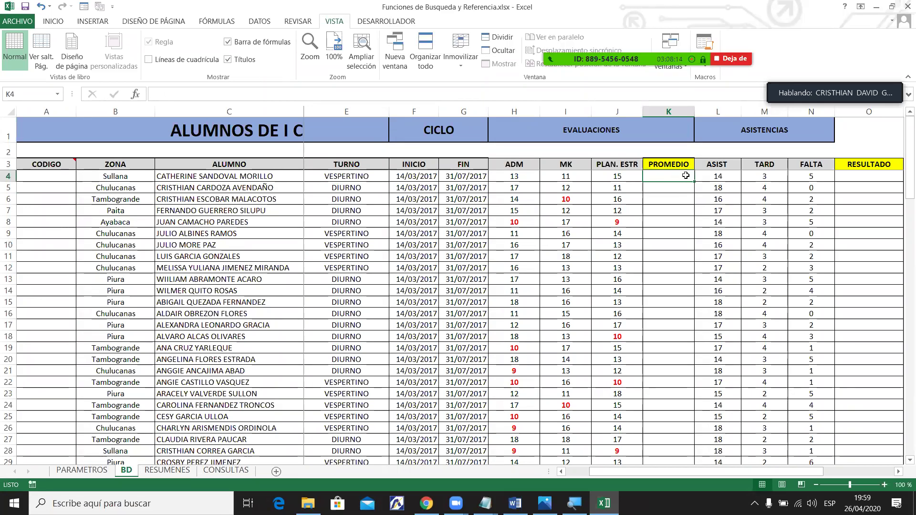
Enter =+PROMEDIO(H4:J4) in K4 and fill it down the whole PROMEDIO column.
{"action": "type", "text": "+prime"}
{"action": "key", "text": "BackSpace"}
{"action": "key", "text": "BackSpace"}
{"action": "key", "text": "BackSpace"}
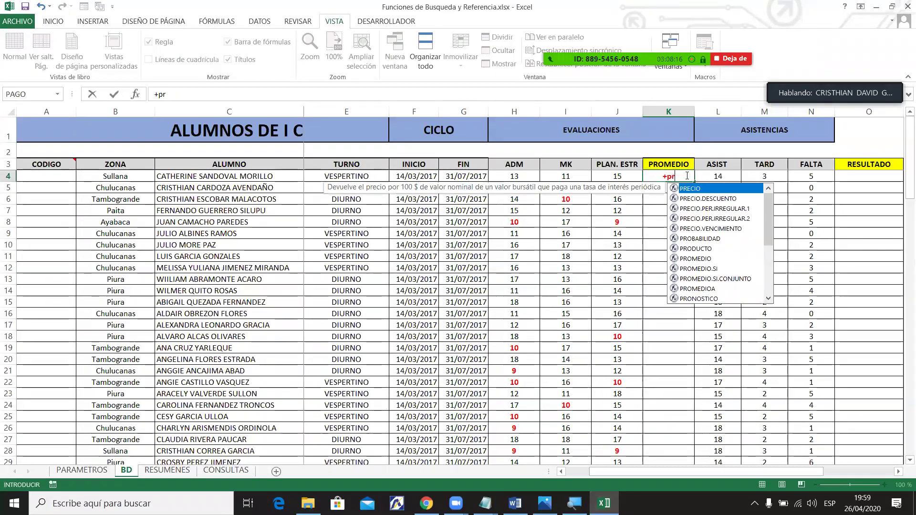
{"action": "type", "text": "om"}
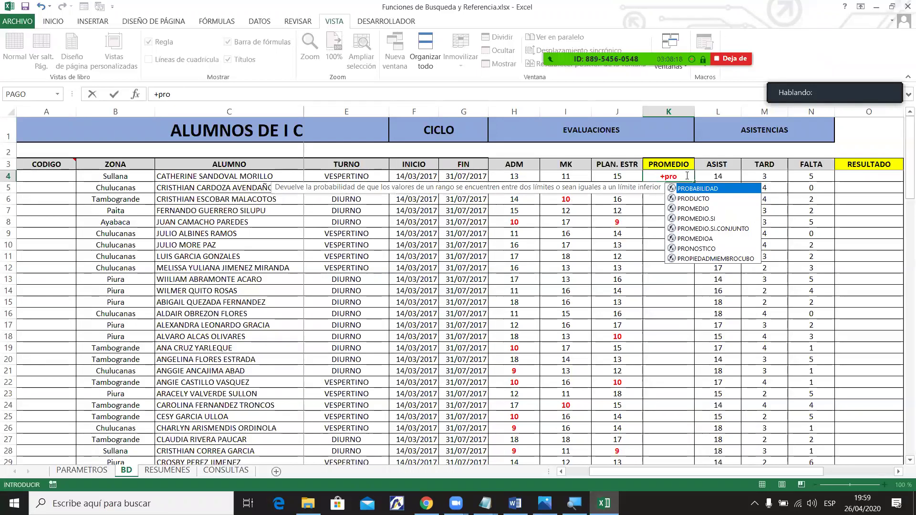
{"action": "key", "text": "Tab"}
{"action": "left_click_drag", "start_coordinate": [514, 176], "coordinate": [607, 171]}
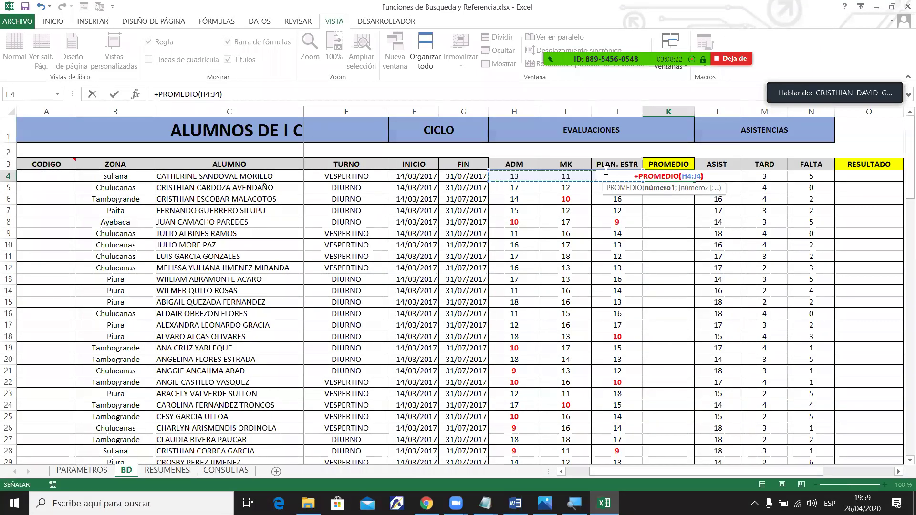
{"action": "key", "text": "Return"}
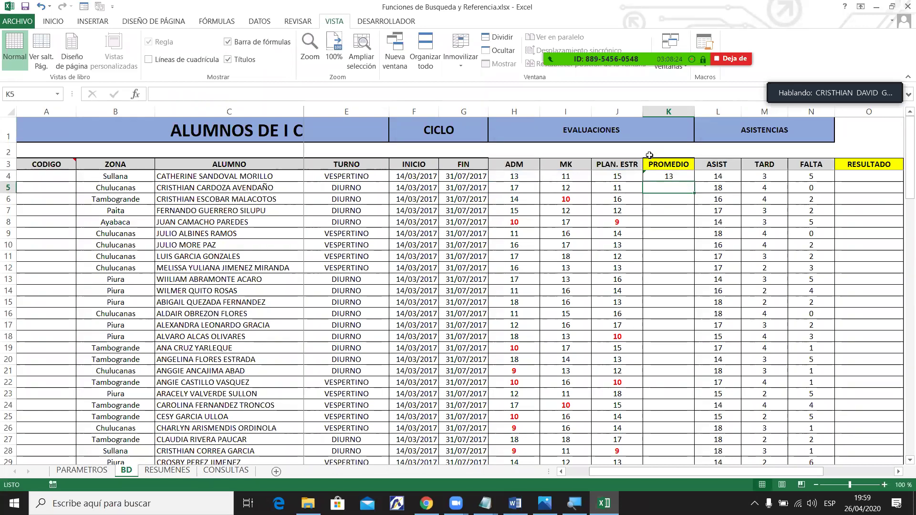
{"action": "left_click", "coordinate": [657, 174]}
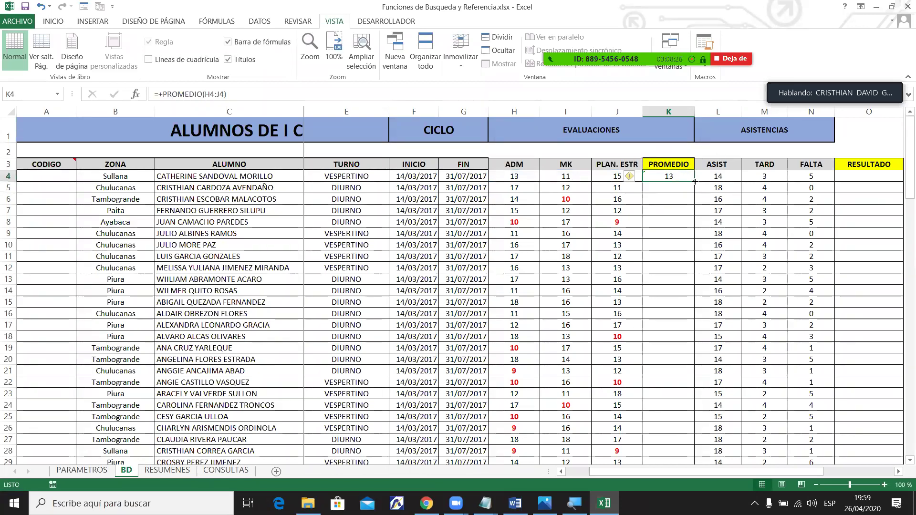
{"action": "double_click", "coordinate": [694, 181]}
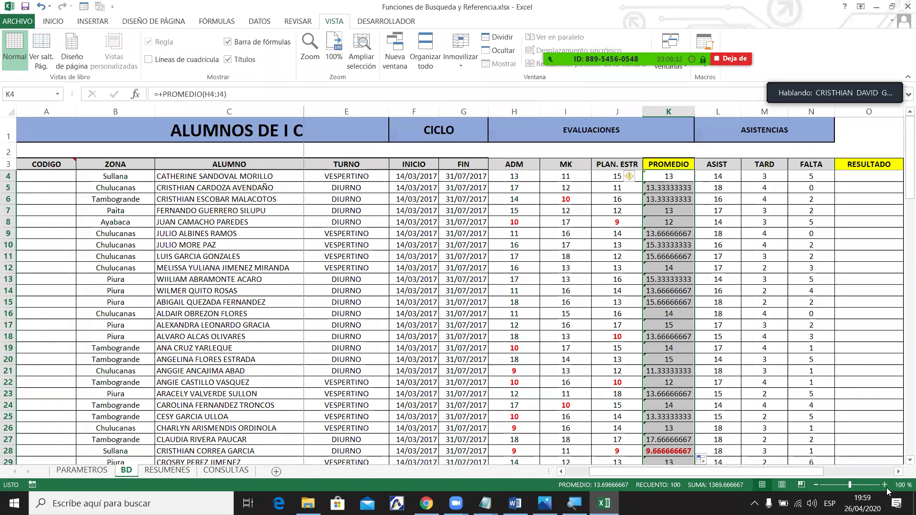
{"action": "double_click", "coordinate": [885, 485]}
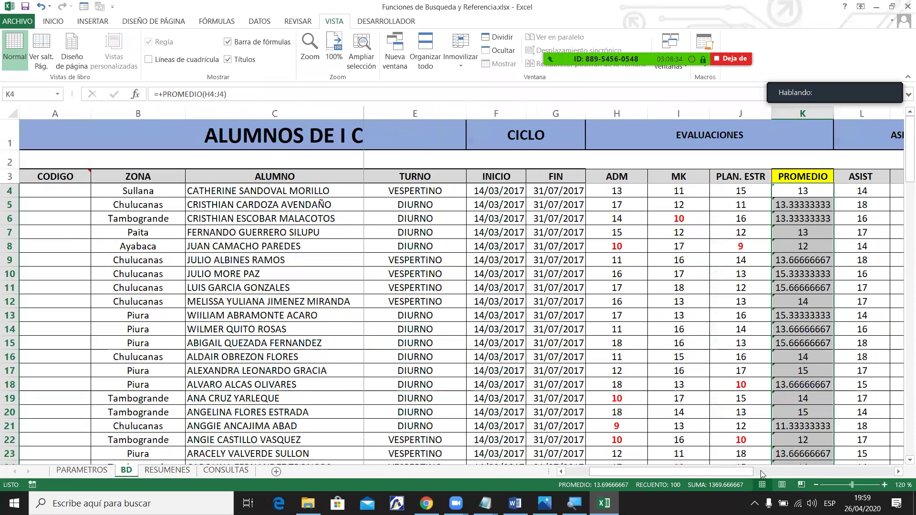
{"action": "scroll", "coordinate": [786, 470], "scroll_direction": "right", "scroll_amount": 3}
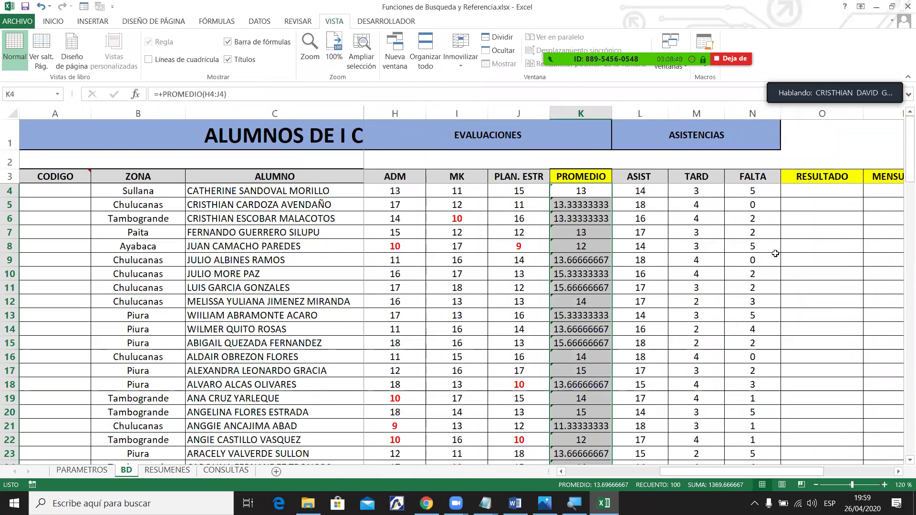
Format the PROMEDIO averages as Número and reduce them to one decimal place.
{"action": "left_click", "coordinate": [67, 25]}
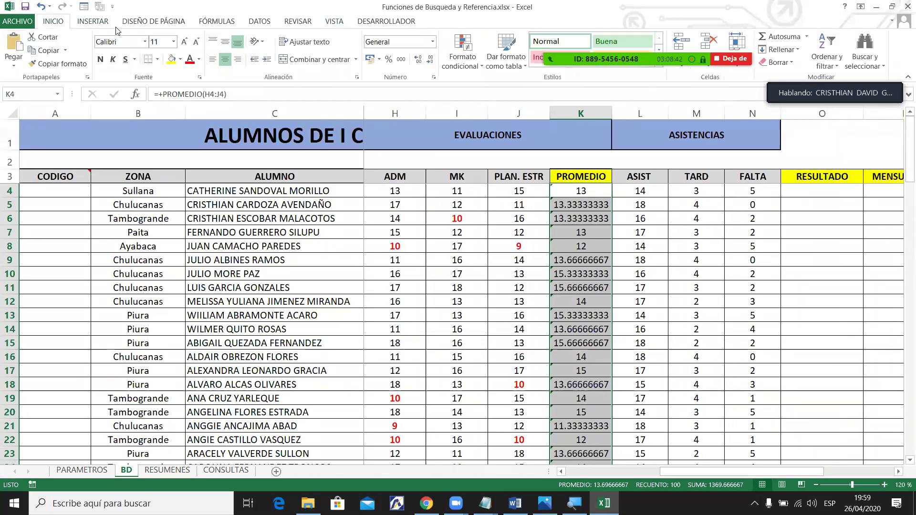
{"action": "left_click", "coordinate": [430, 59]}
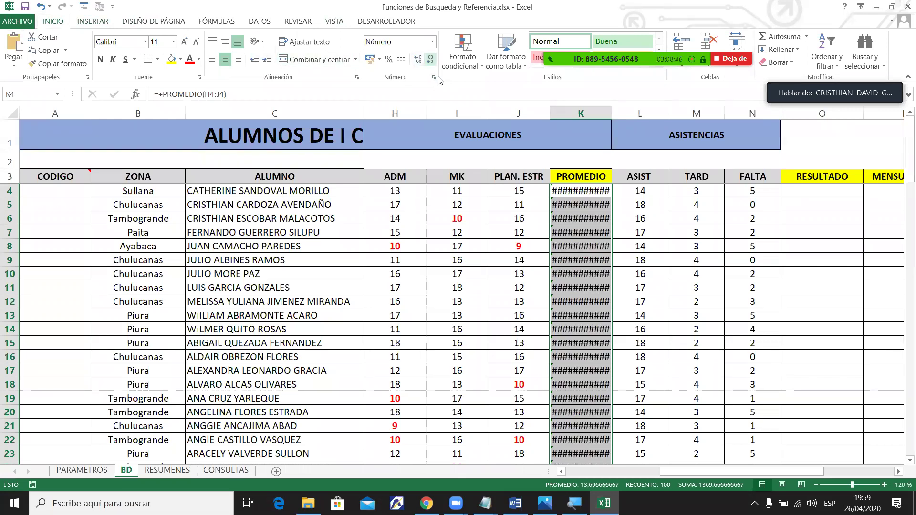
{"action": "left_click", "coordinate": [430, 59]}
{"action": "left_click", "coordinate": [429, 59]}
{"action": "left_click", "coordinate": [430, 59]}
{"action": "left_click", "coordinate": [430, 59]}
{"action": "left_click", "coordinate": [429, 59]}
{"action": "left_click", "coordinate": [430, 59]}
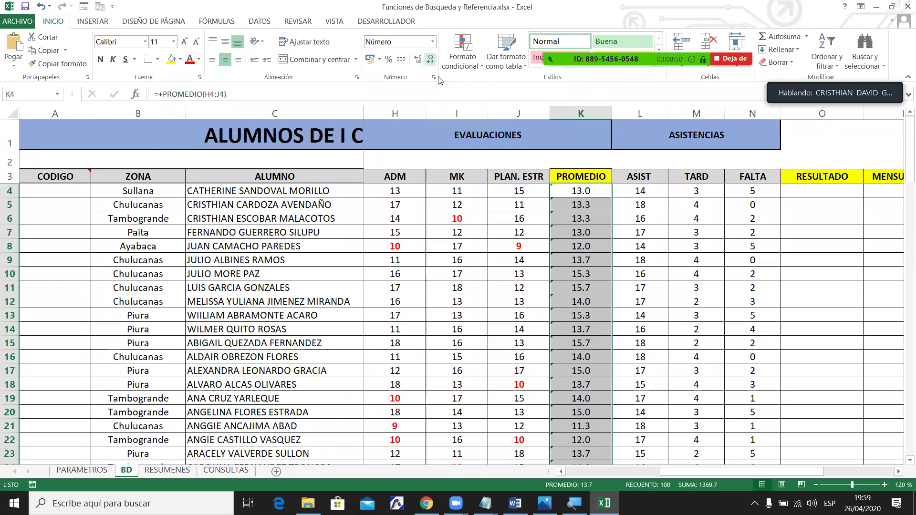
Select averages K4:K14 and inspect grade, PROMEDIO and attendance cells in rows 9, 13 and 17.
{"action": "left_click", "coordinate": [548, 290]}
{"action": "left_click_drag", "start_coordinate": [591, 189], "coordinate": [611, 330]}
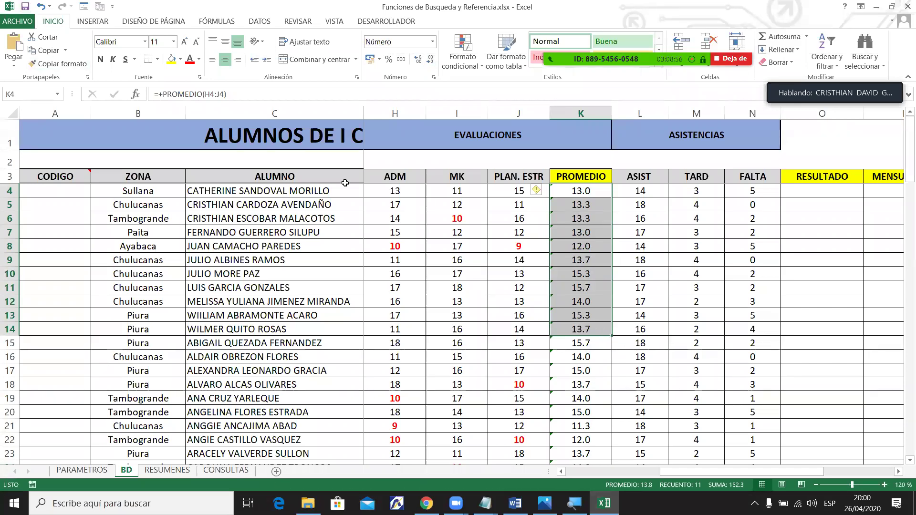
{"action": "left_click", "coordinate": [477, 266]}
{"action": "left_click", "coordinate": [496, 261]}
{"action": "left_click", "coordinate": [558, 261]}
{"action": "left_click", "coordinate": [625, 368]}
{"action": "left_click", "coordinate": [608, 370]}
{"action": "left_click", "coordinate": [639, 316]}
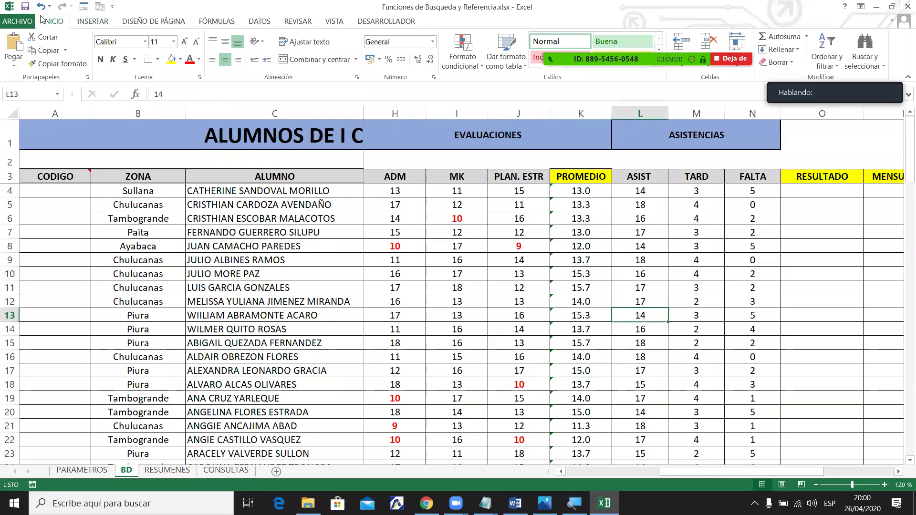
Inspect the first student's PROMEDIO formula and RESULTADO cell O4, then go to RESUMENES.
{"action": "left_click_drag", "start_coordinate": [675, 473], "coordinate": [752, 470]}
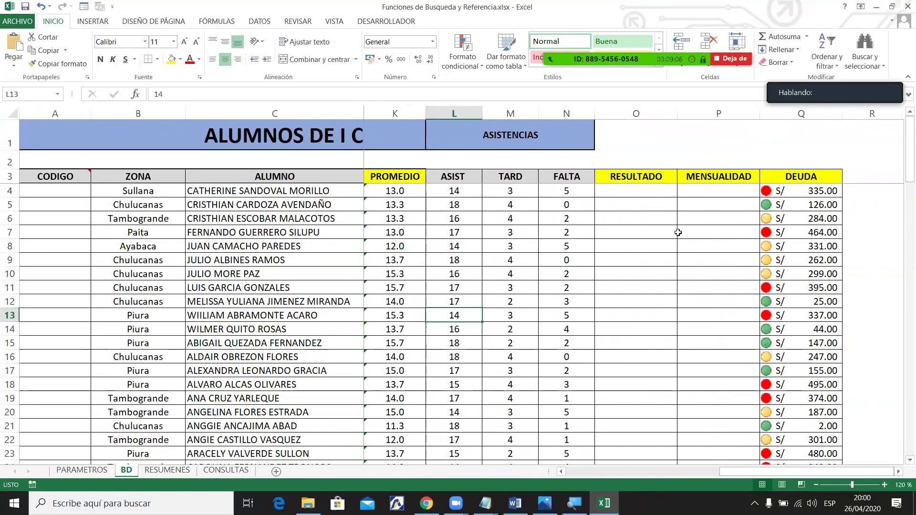
{"action": "left_click", "coordinate": [620, 202]}
{"action": "left_click", "coordinate": [621, 188]}
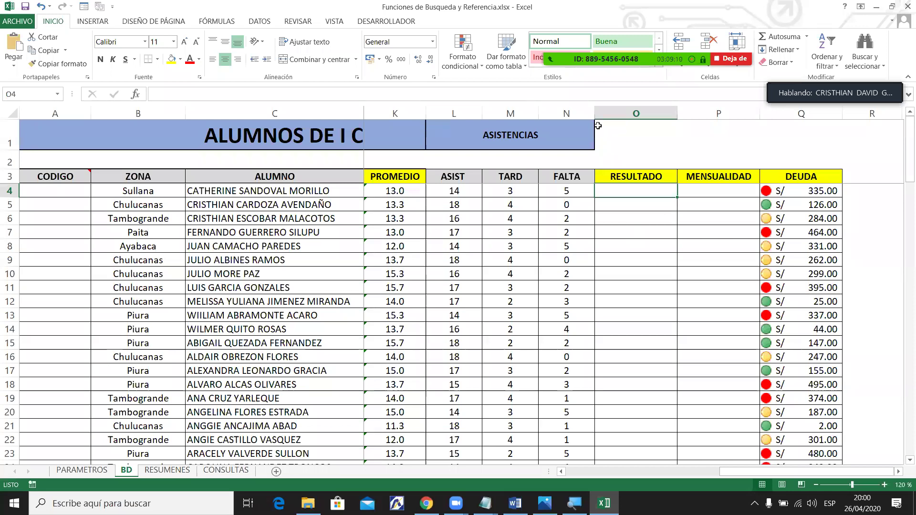
{"action": "mouse_move", "coordinate": [587, 12]}
{"action": "left_click", "coordinate": [399, 189]}
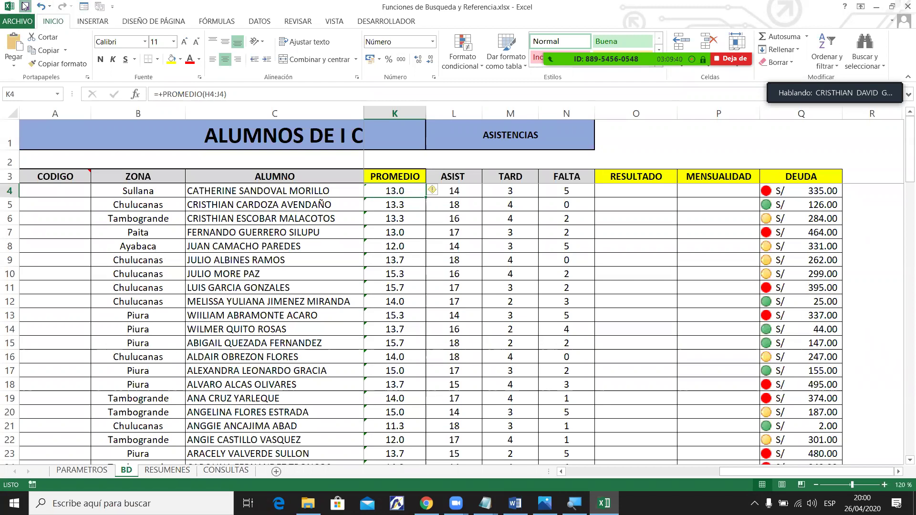
{"action": "left_click", "coordinate": [644, 189]}
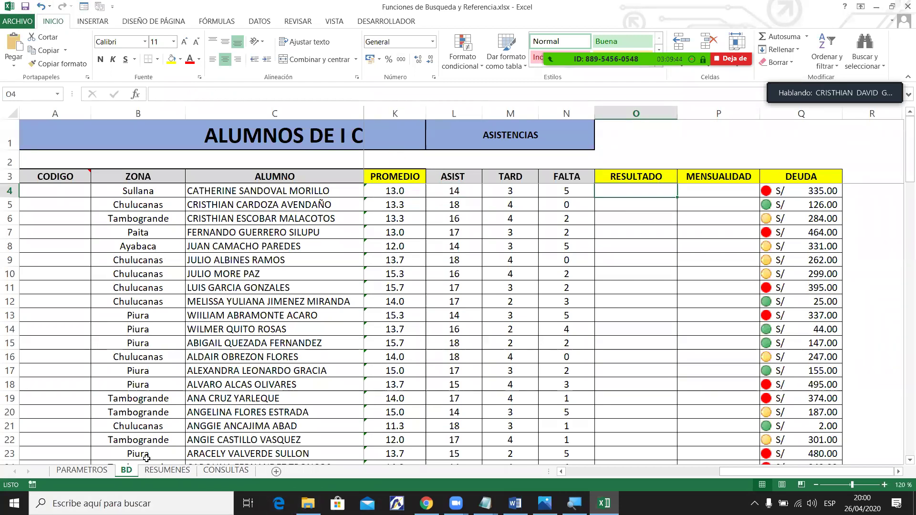
{"action": "left_click", "coordinate": [169, 470]}
Step through the RESUMENES situation labels from PROMOVIDO to INHABILITADO.
{"action": "left_click_drag", "start_coordinate": [101, 184], "coordinate": [110, 205]}
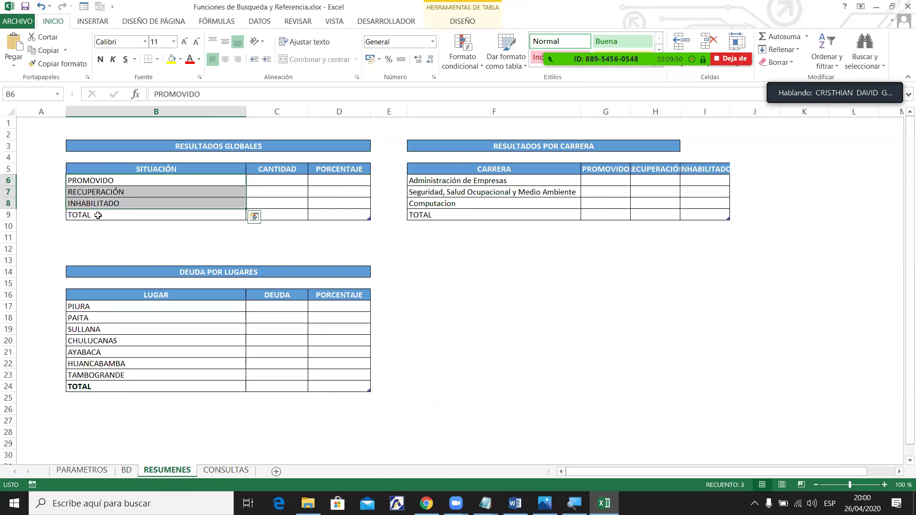
{"action": "left_click", "coordinate": [110, 203]}
{"action": "left_click", "coordinate": [138, 192]}
{"action": "left_click", "coordinate": [141, 181]}
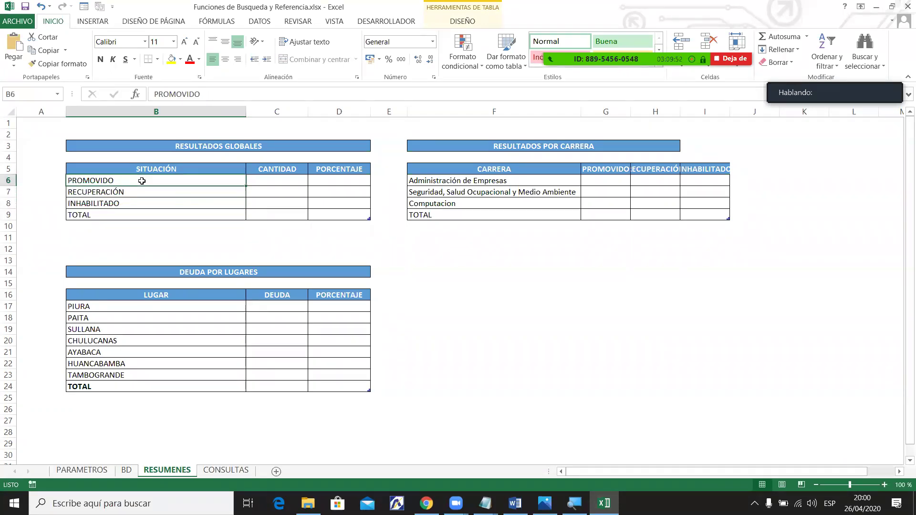
{"action": "left_click", "coordinate": [139, 192]}
{"action": "left_click", "coordinate": [135, 203]}
{"action": "left_click", "coordinate": [128, 222]}
{"action": "left_click", "coordinate": [131, 203]}
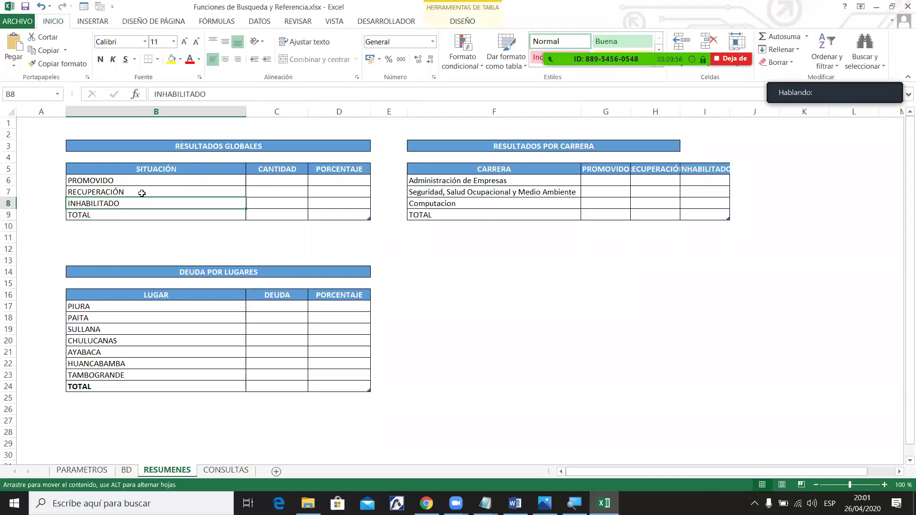
Return to the BD sheet, check row 11's PROMEDIO formula, and select a student's name.
{"action": "left_click", "coordinate": [127, 470]}
{"action": "left_click", "coordinate": [620, 300]}
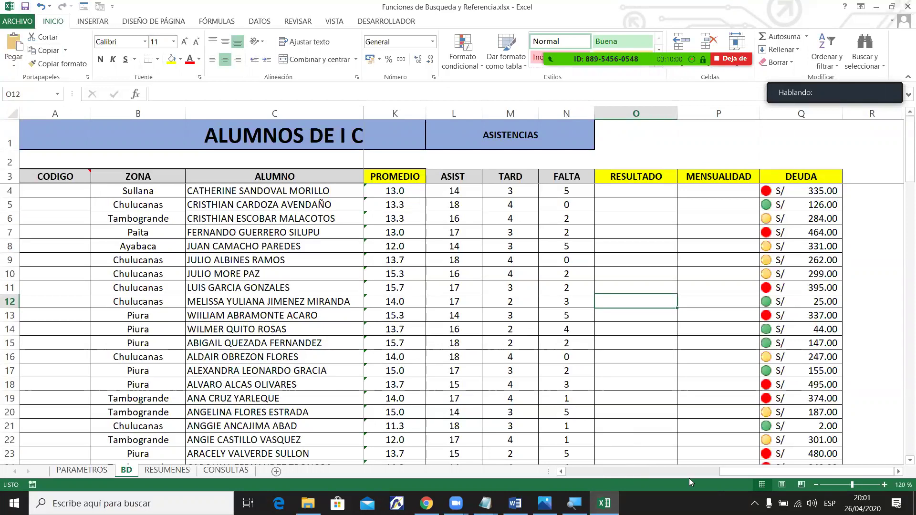
{"action": "left_click_drag", "start_coordinate": [720, 472], "coordinate": [637, 471]}
{"action": "mouse_move", "coordinate": [41, 178]}
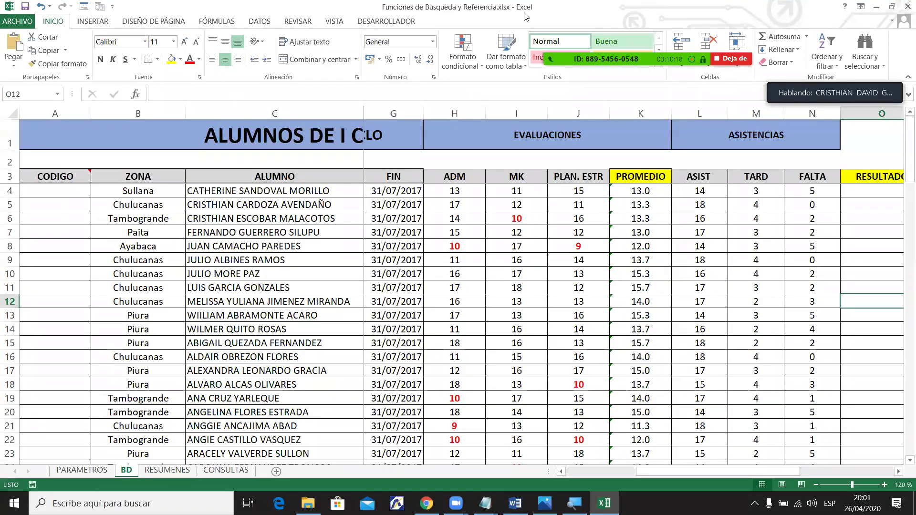
{"action": "mouse_move", "coordinate": [525, 16]}
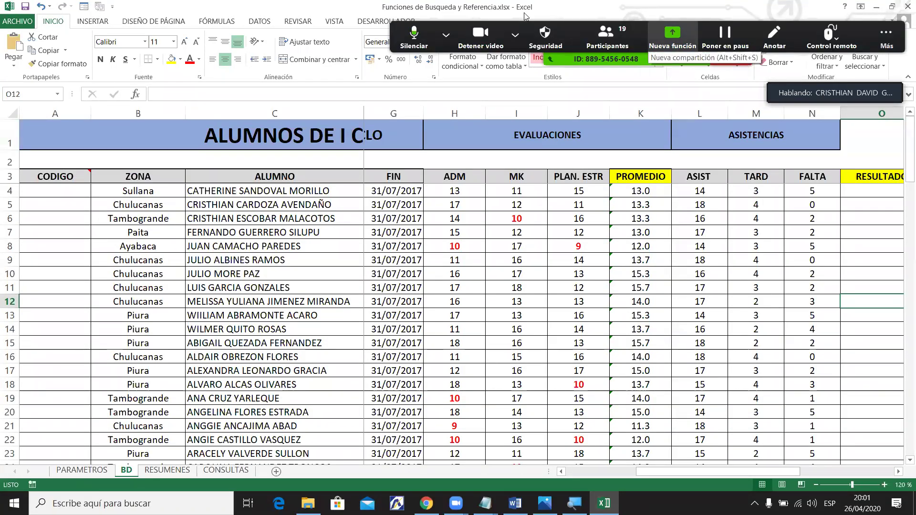
{"action": "left_click", "coordinate": [636, 288]}
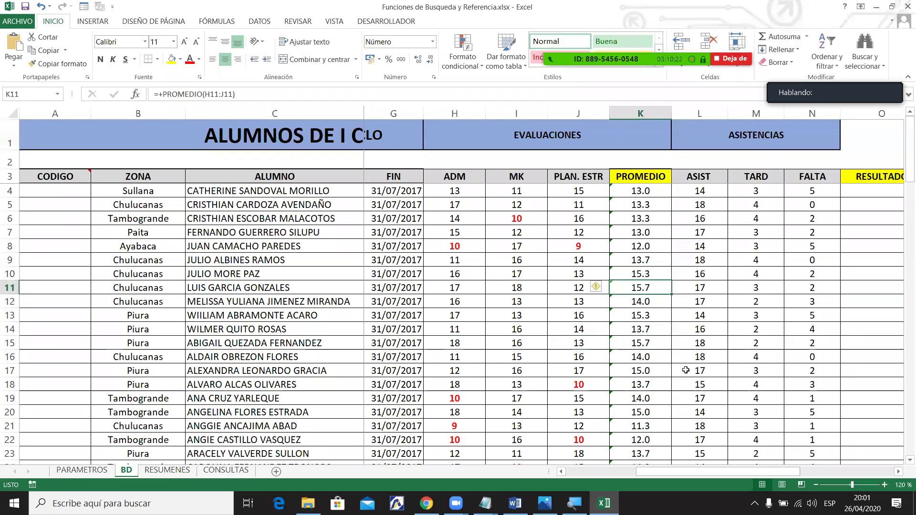
{"action": "left_click_drag", "start_coordinate": [688, 472], "coordinate": [722, 471]}
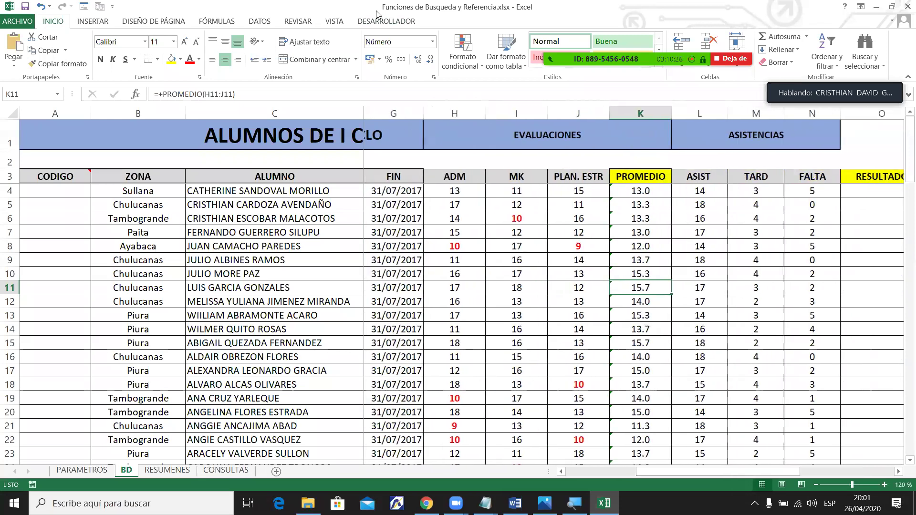
{"action": "left_click", "coordinate": [287, 221]}
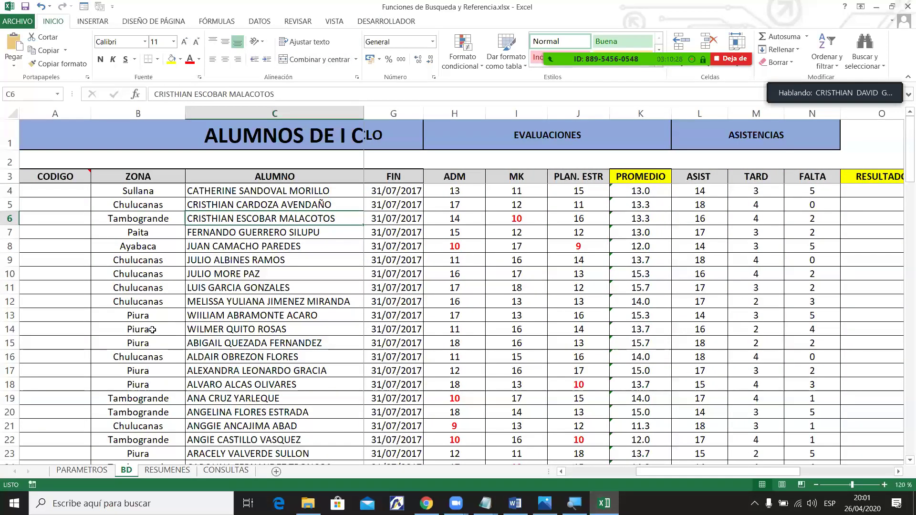
{"action": "left_click", "coordinate": [191, 474]}
{"action": "key", "text": "Right"}
{"action": "key", "text": "Right"}
{"action": "key", "text": "Right"}
{"action": "key", "text": "Right"}
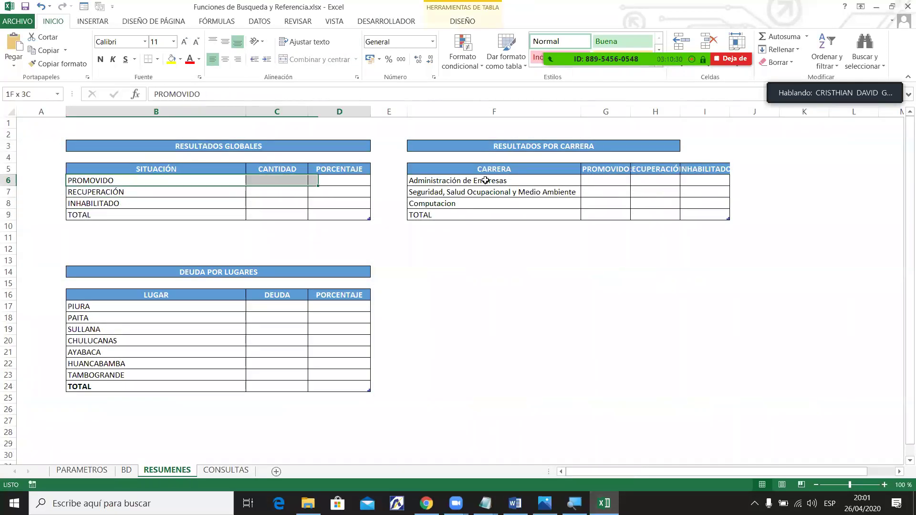
{"action": "left_click", "coordinate": [226, 471]}
{"action": "left_click", "coordinate": [338, 217]}
{"action": "left_click", "coordinate": [528, 216]}
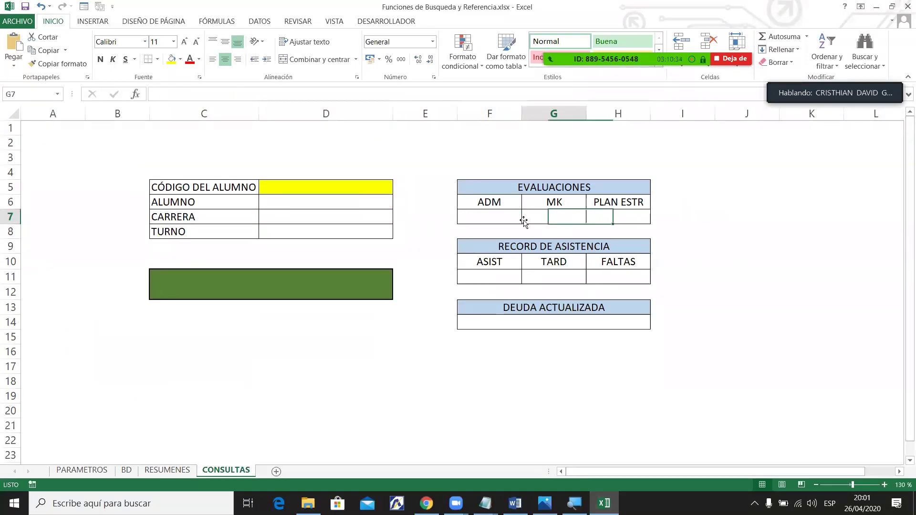
{"action": "left_click", "coordinate": [272, 298]}
{"action": "left_click", "coordinate": [167, 470]}
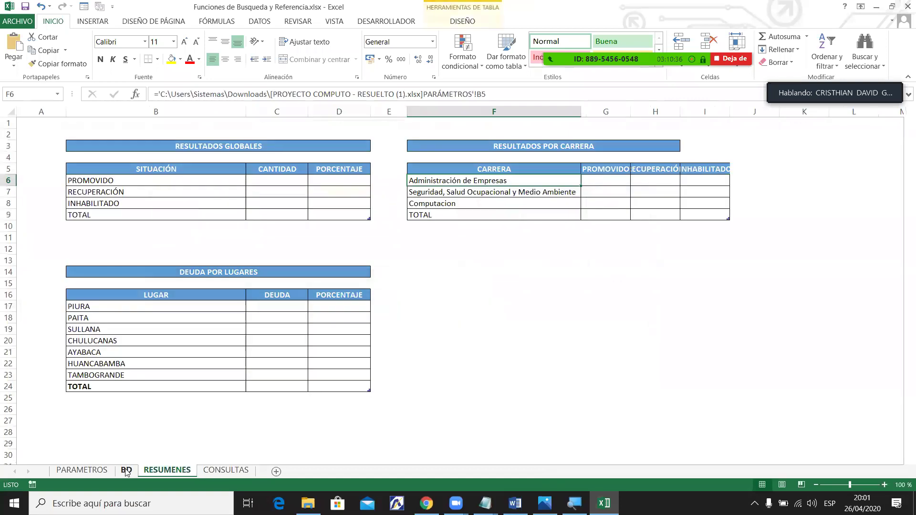
{"action": "left_click", "coordinate": [126, 470]}
{"action": "left_click", "coordinate": [92, 475]}
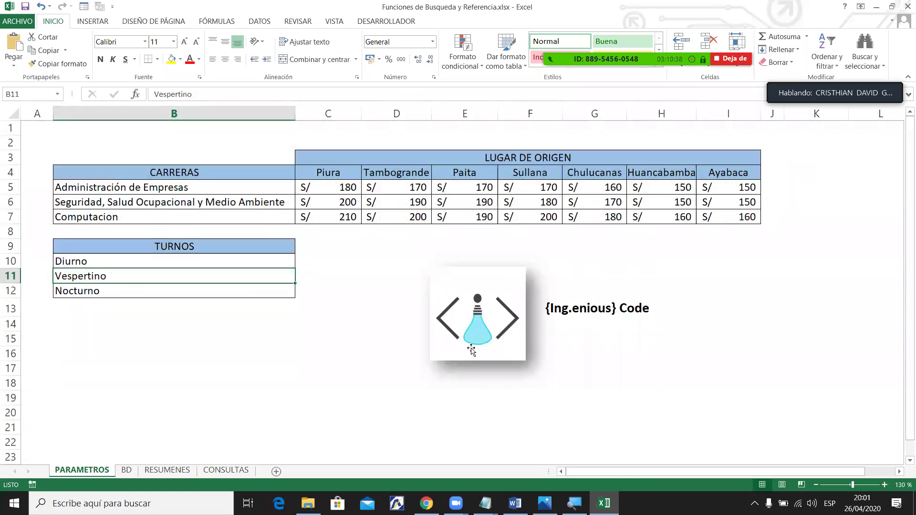
{"action": "left_click", "coordinate": [600, 299]}
{"action": "left_click", "coordinate": [359, 242]}
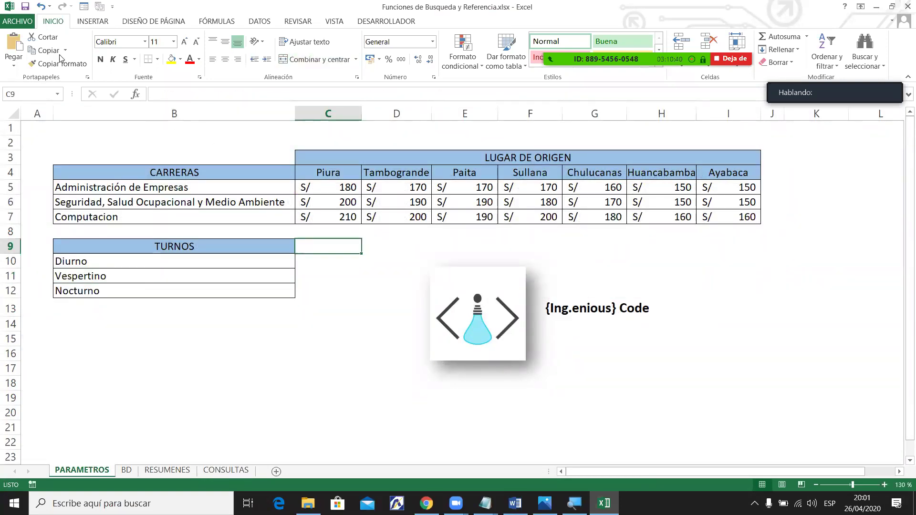
{"action": "left_click", "coordinate": [127, 470]}
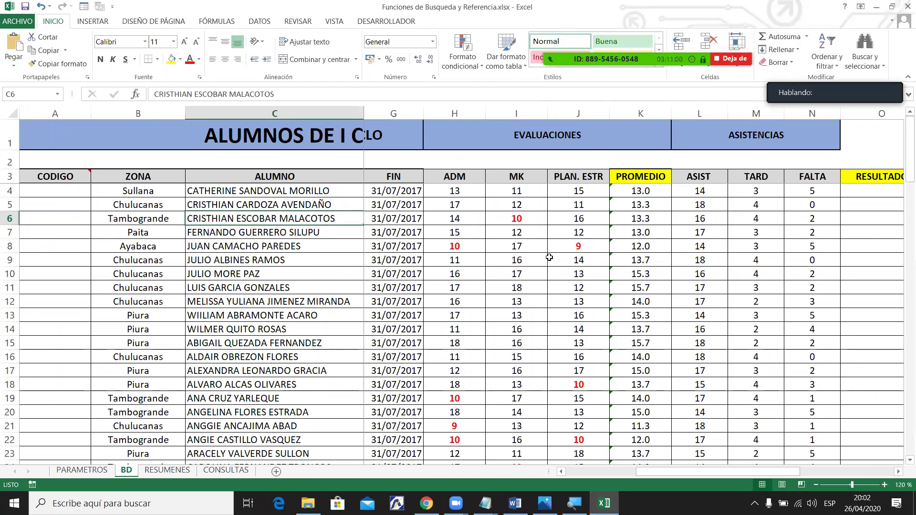
Select an MK grade in I8 and open Zoom's group chat with Alt+H.
{"action": "left_click", "coordinate": [516, 246]}
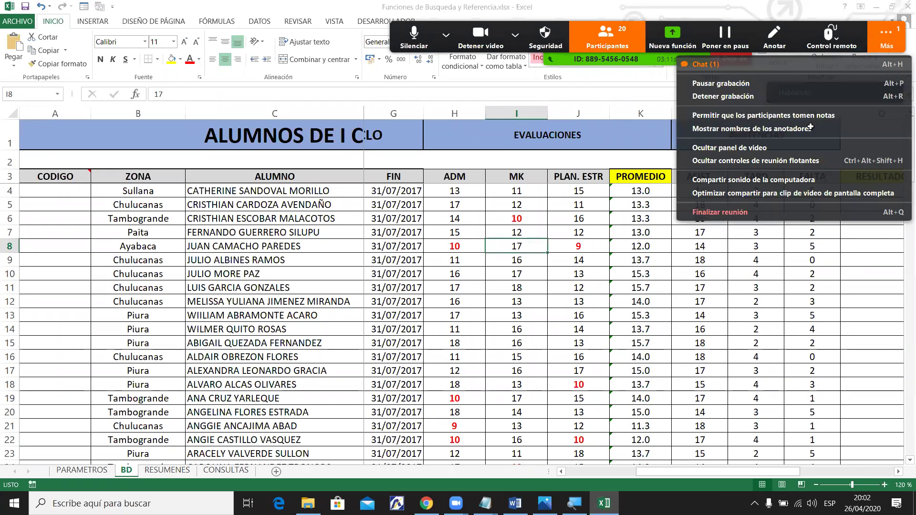
{"action": "key", "text": "alt+h"}
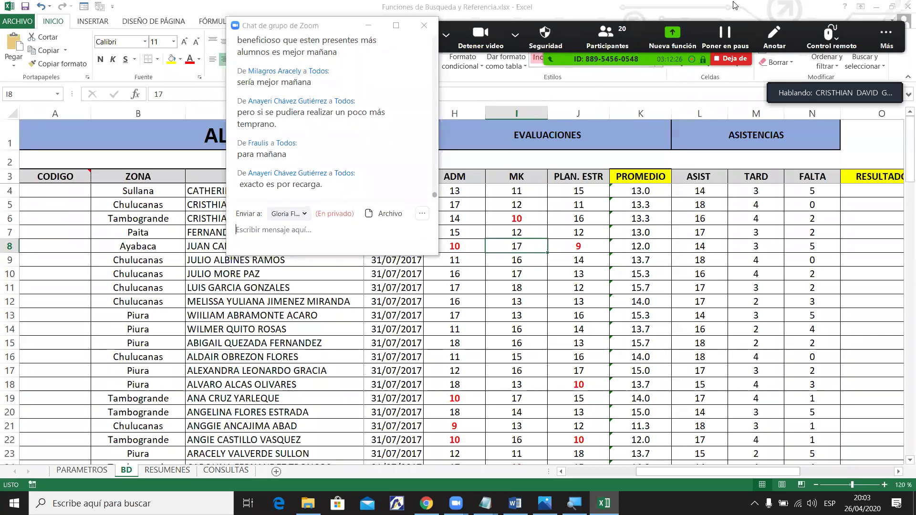
Select the A4:G15 student block, click C13, then show the s/.35.00 promo image in Photos.
{"action": "left_click_drag", "start_coordinate": [82, 202], "coordinate": [768, 382]}
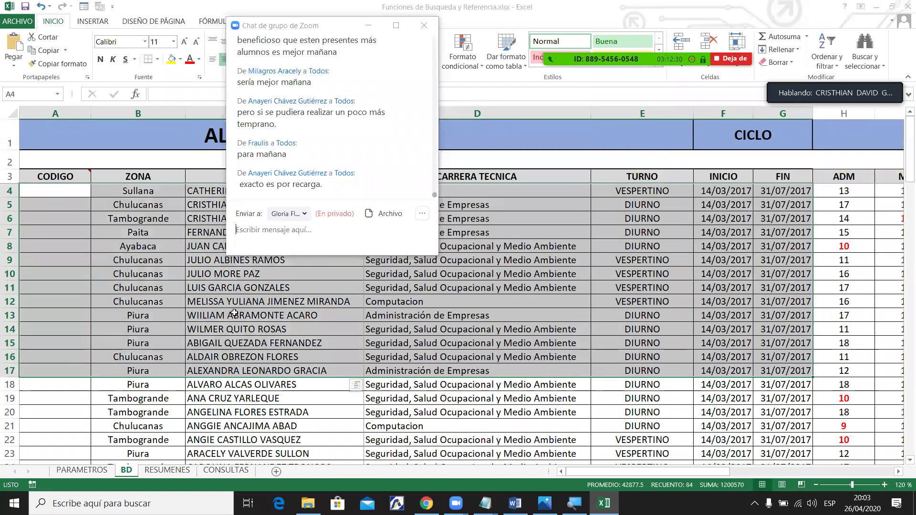
{"action": "left_click", "coordinate": [233, 314]}
{"action": "left_click", "coordinate": [544, 503]}
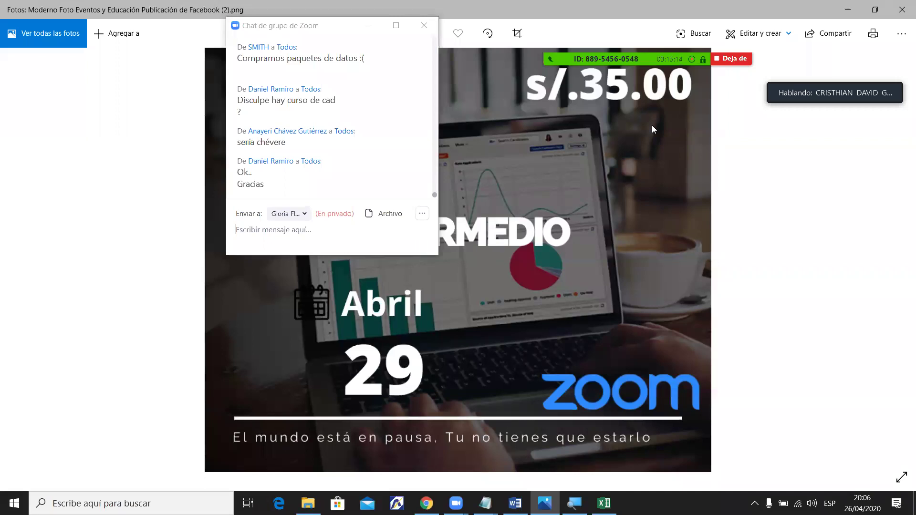
View the April 29 Zoom course flyer priced s/.35.00 in Microsoft Photos.
{"action": "mouse_move", "coordinate": [654, 11]}
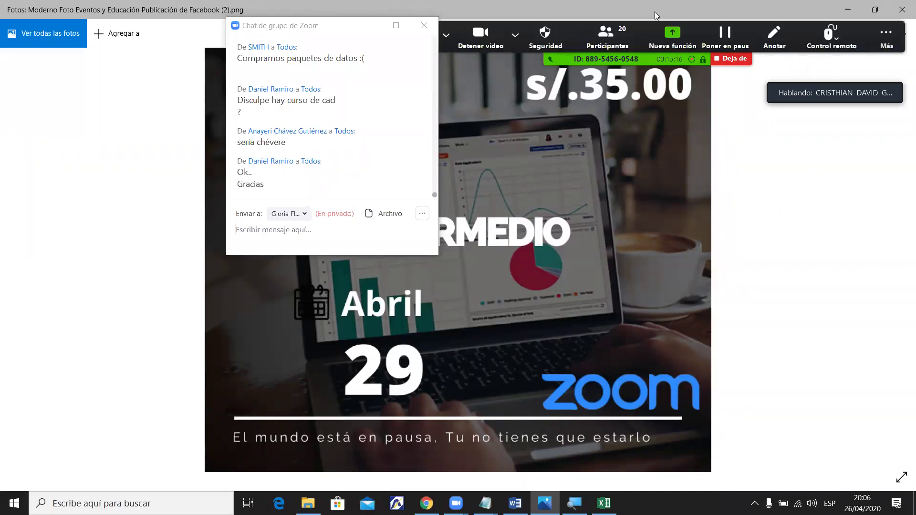